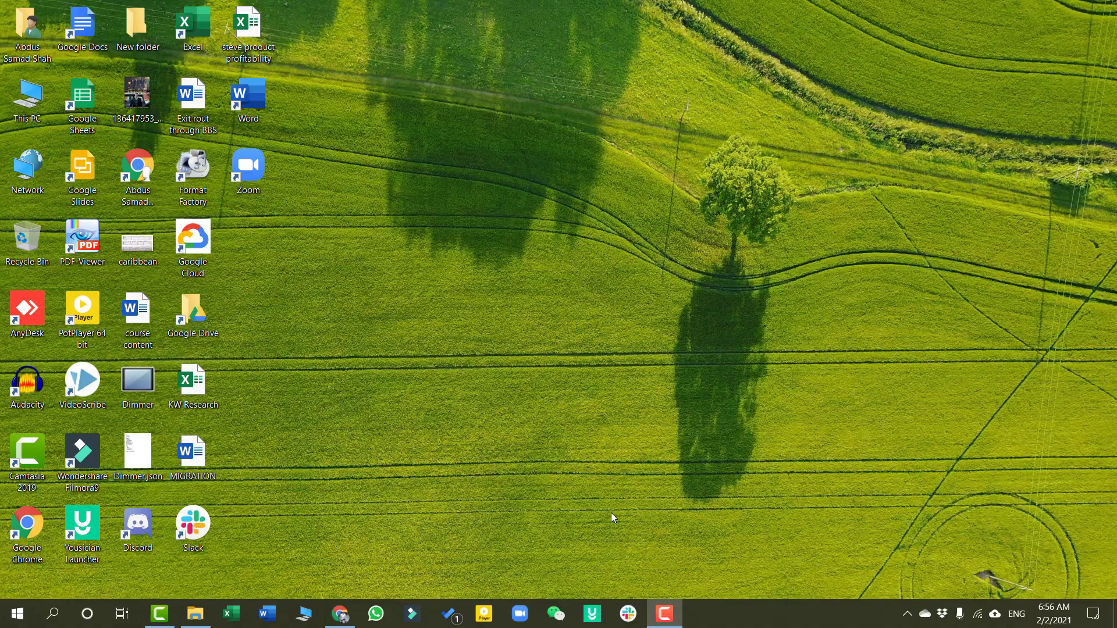
Switch to Chrome and run the Amazon product search for "sponge holder"
{"action": "left_click", "coordinate": [340, 613]}
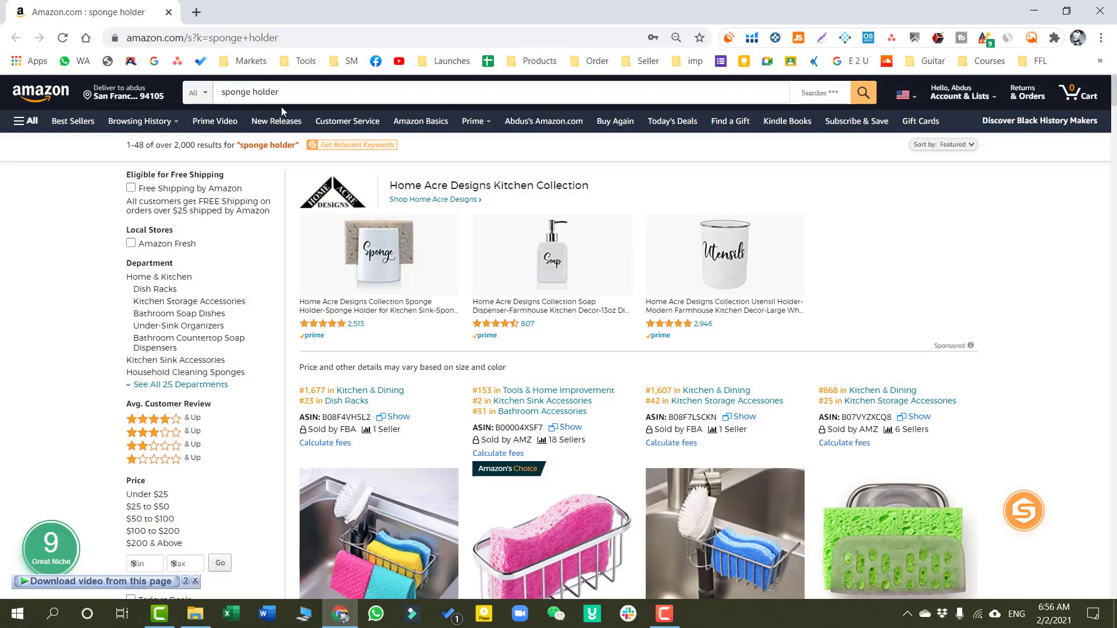
{"action": "left_click", "coordinate": [313, 93]}
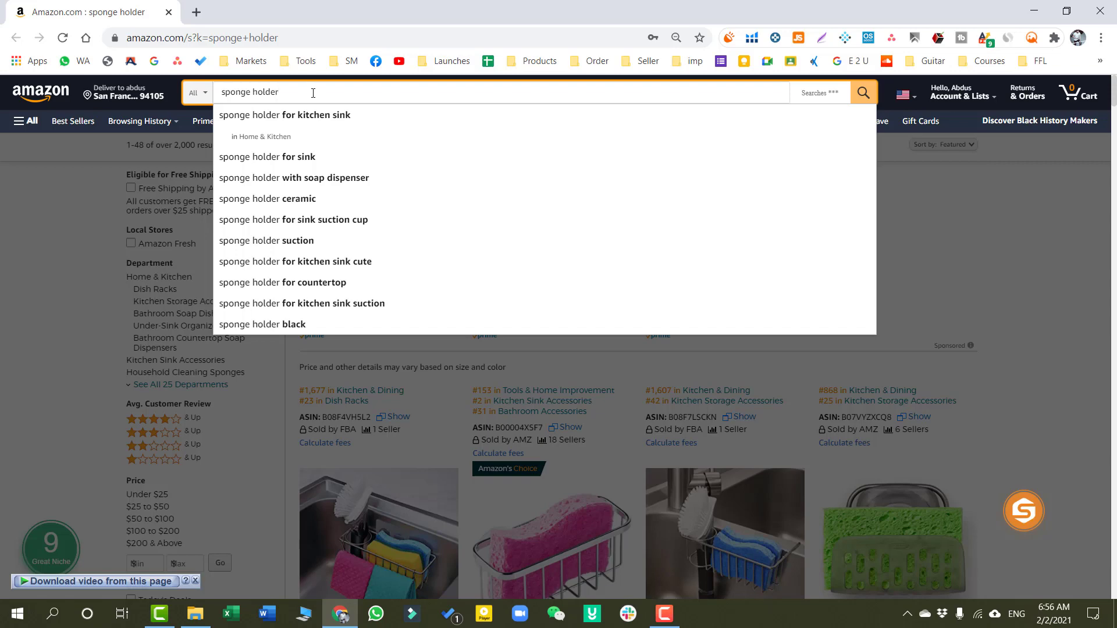
{"action": "key", "text": "Return"}
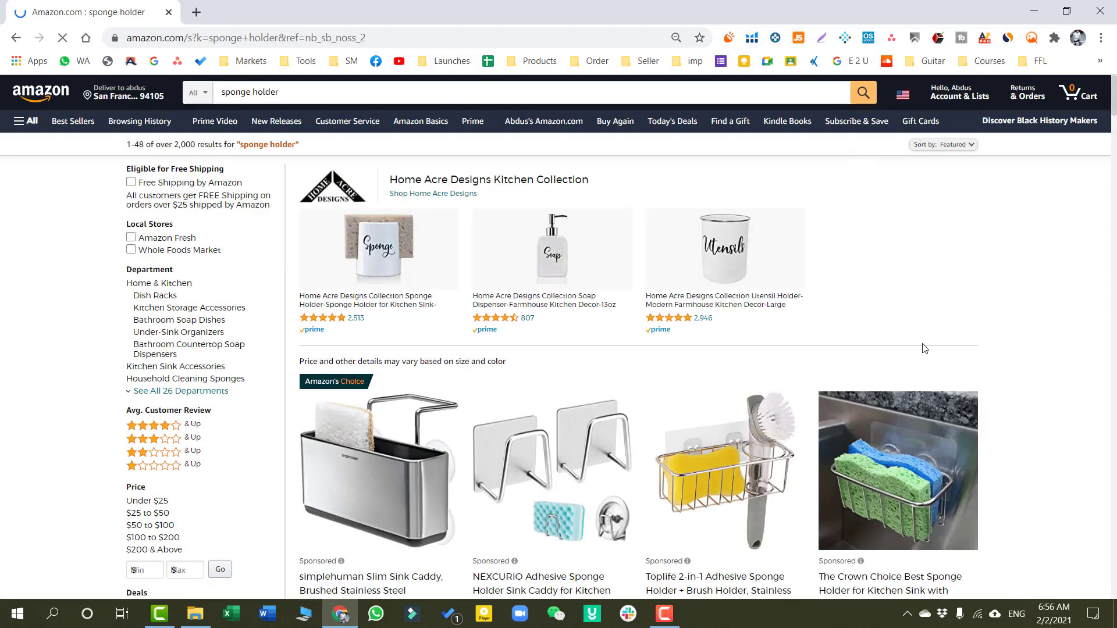
Run Helium 10's Xray product research on the search results and sort the products by highest sales
{"action": "left_click", "coordinate": [751, 39]}
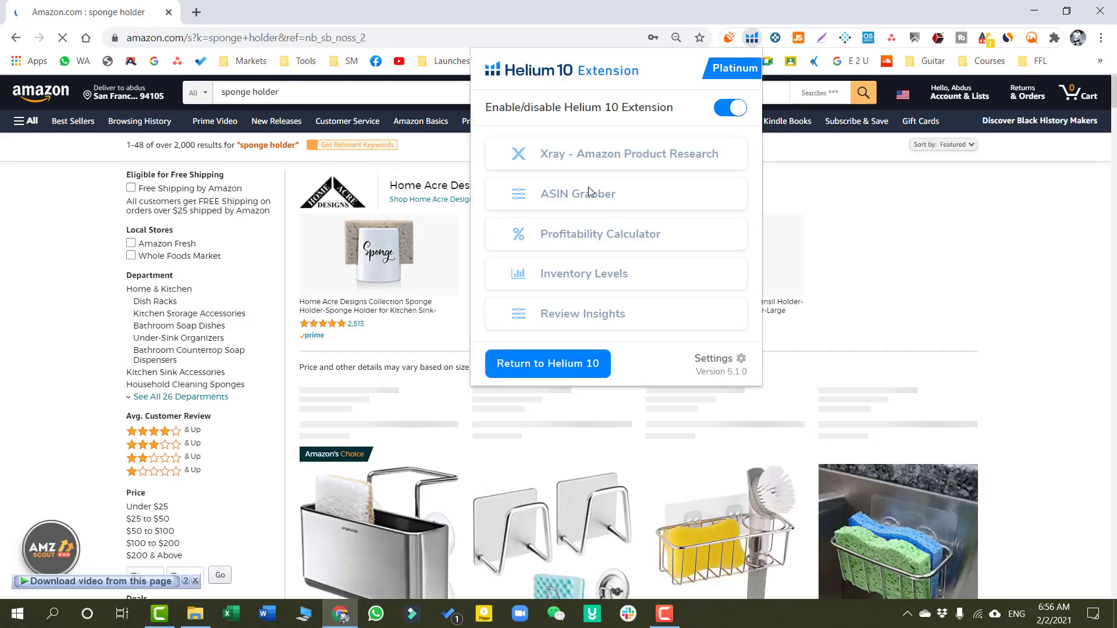
{"action": "left_click", "coordinate": [619, 157]}
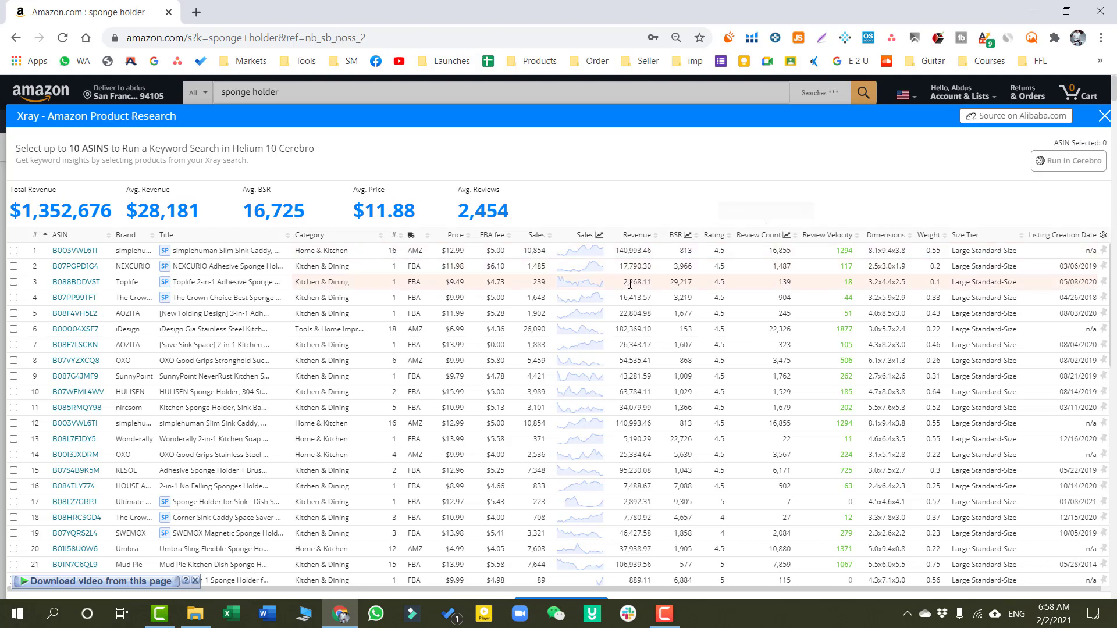
{"action": "left_click", "coordinate": [536, 236]}
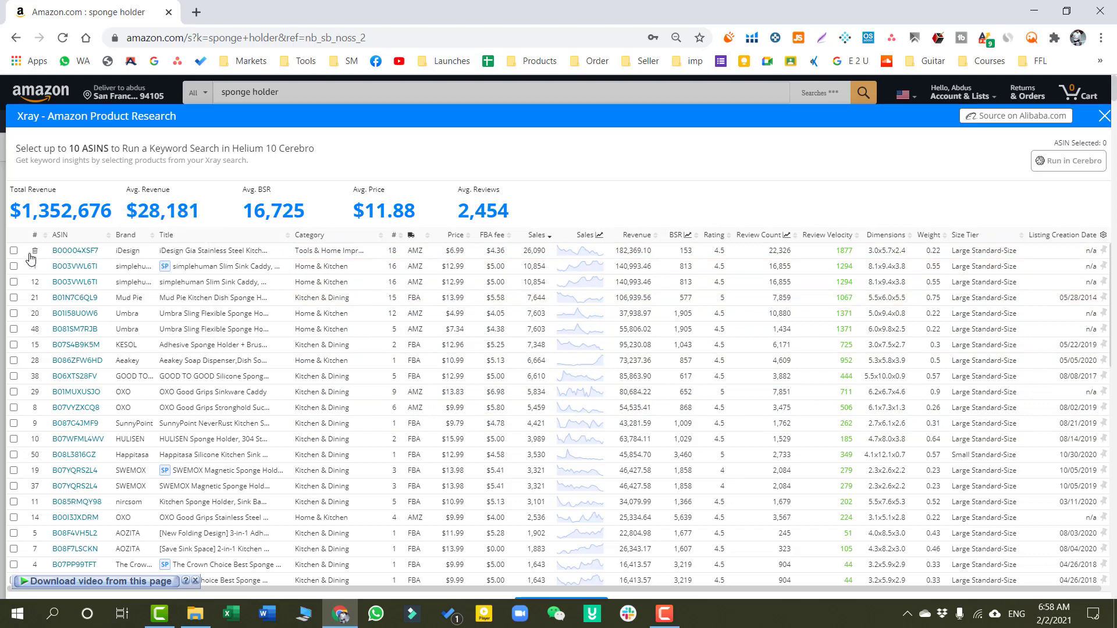
Select the competitor products B00004XSF7, B07S4B9K5M, B087G4JMF9 and B07WFML4WV in the Xray table
{"action": "mouse_move", "coordinate": [78, 252]}
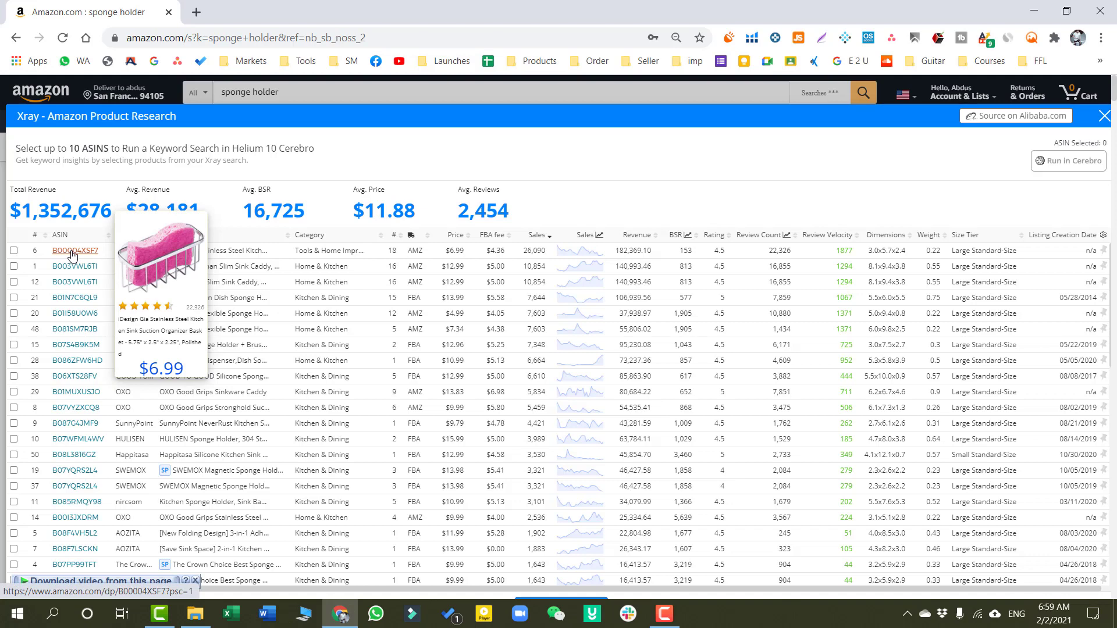
{"action": "left_click", "coordinate": [13, 250]}
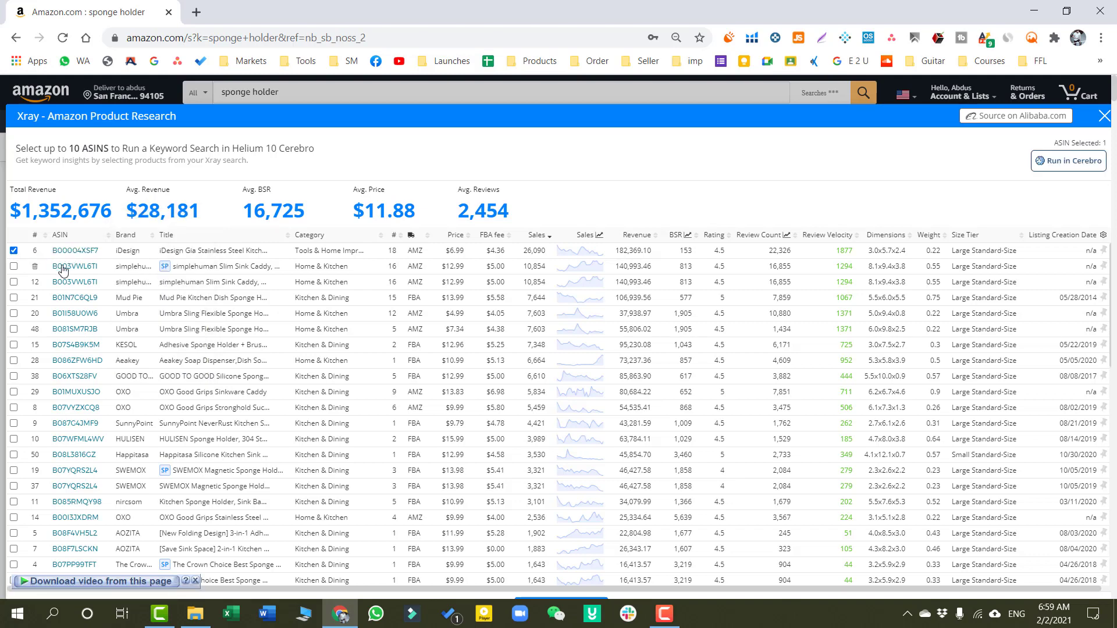
{"action": "mouse_move", "coordinate": [70, 272]}
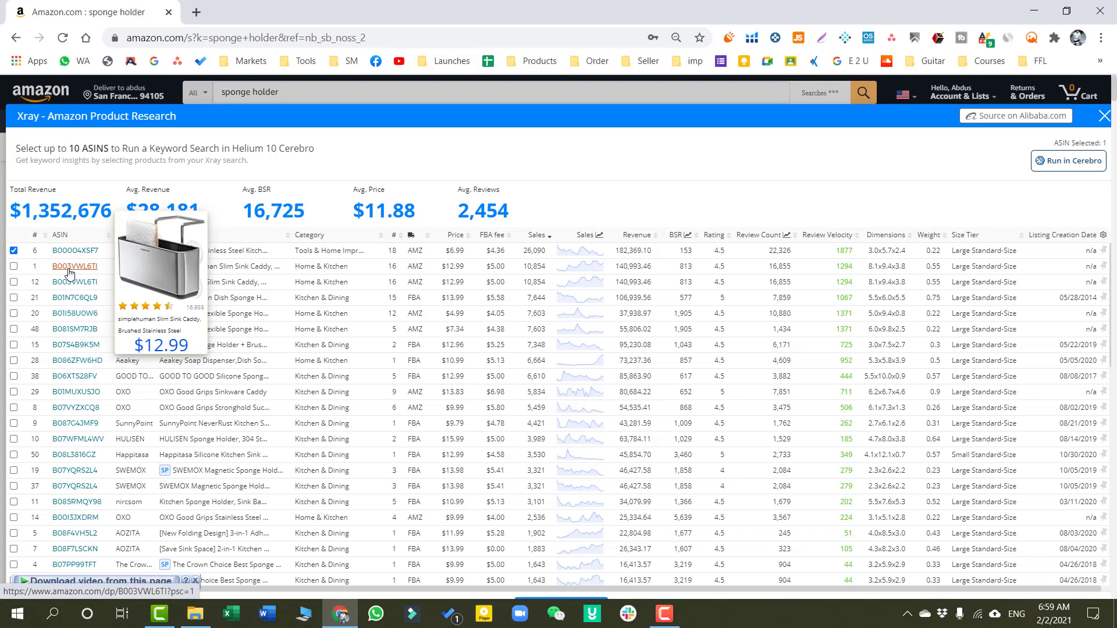
{"action": "mouse_move", "coordinate": [75, 300]}
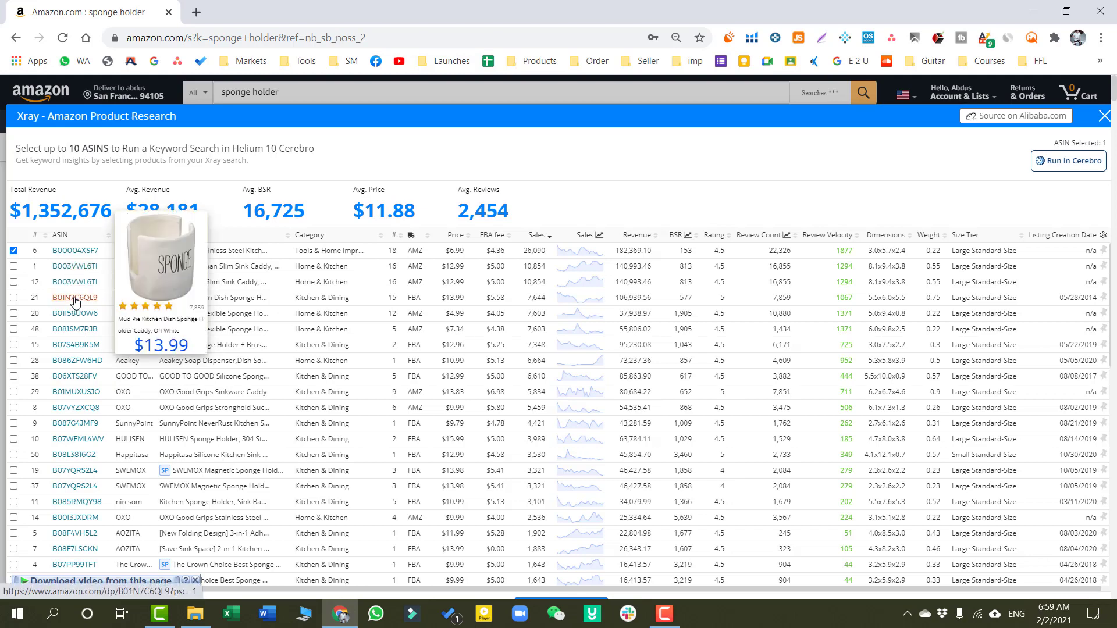
{"action": "mouse_move", "coordinate": [76, 344]}
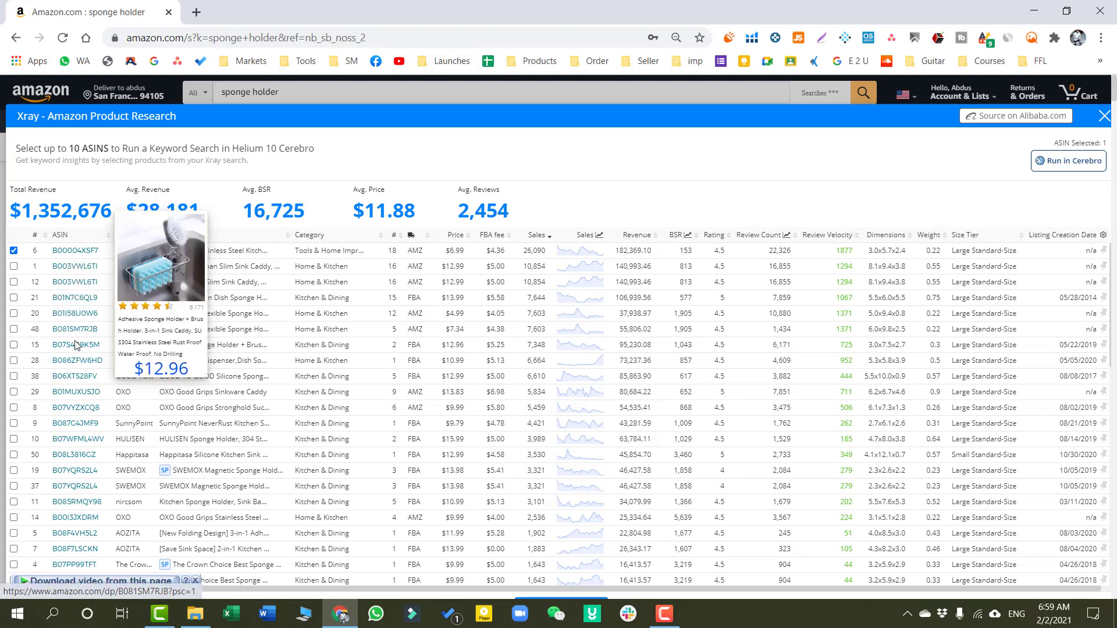
{"action": "left_click", "coordinate": [13, 344]}
{"action": "mouse_move", "coordinate": [72, 363]}
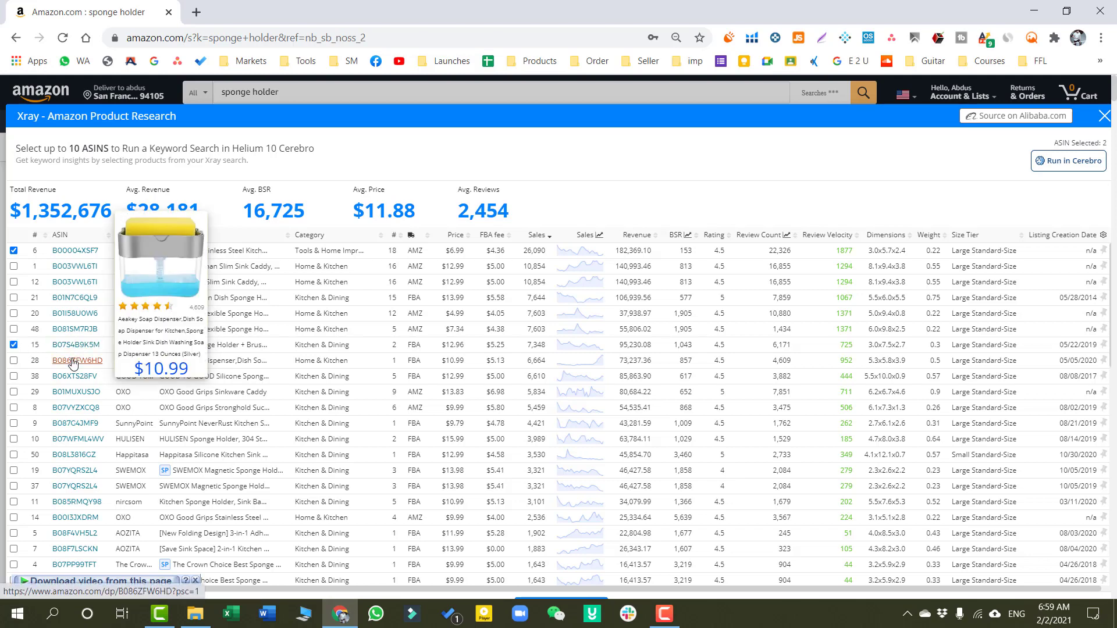
{"action": "mouse_move", "coordinate": [73, 396]}
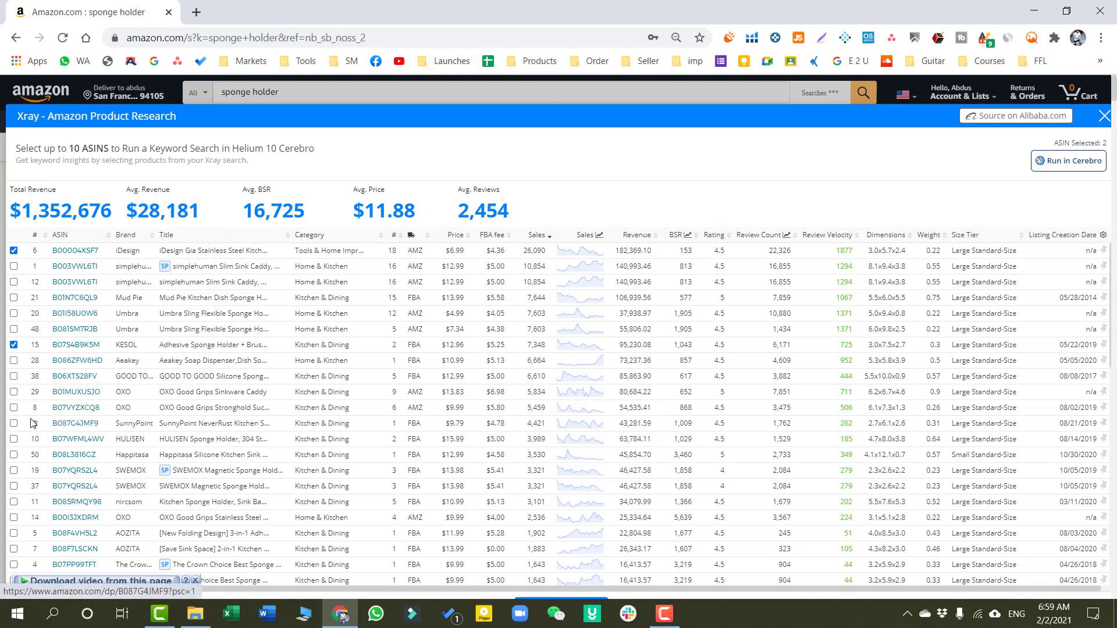
{"action": "left_click", "coordinate": [14, 423]}
{"action": "mouse_move", "coordinate": [70, 444]}
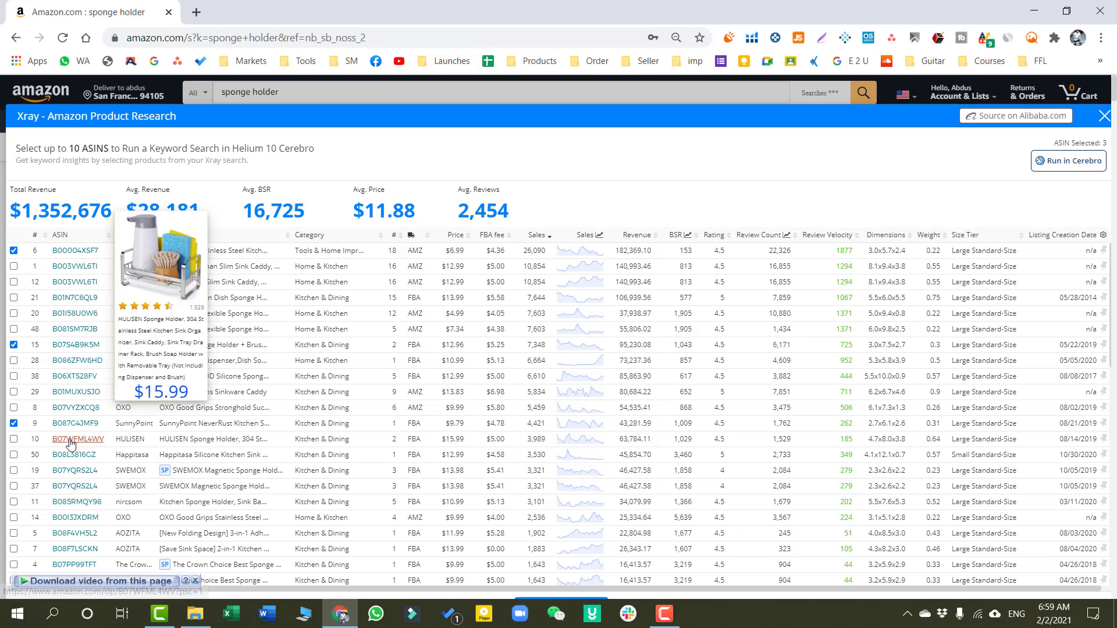
{"action": "left_click", "coordinate": [14, 438]}
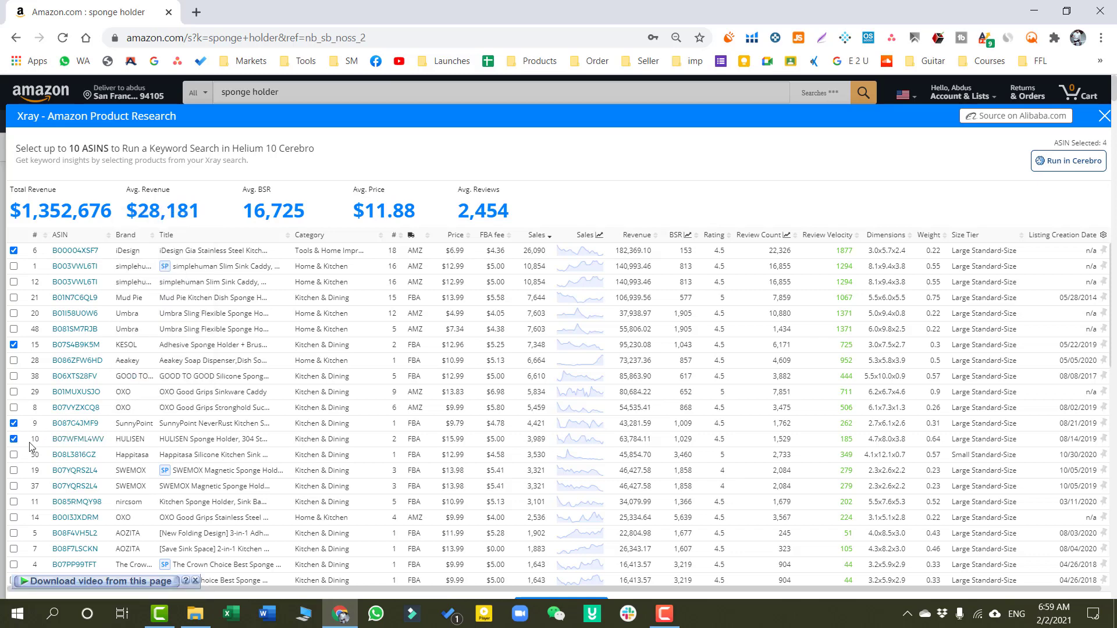
Add the SWEMOX magnetic holder B07YQRS2L4 and the nircsom holder B085RMQY98 to the selected competitors
{"action": "mouse_move", "coordinate": [74, 475]}
{"action": "left_click", "coordinate": [13, 471]}
{"action": "mouse_move", "coordinate": [58, 485]}
{"action": "left_click", "coordinate": [14, 471]}
{"action": "left_click", "coordinate": [14, 472]}
{"action": "mouse_move", "coordinate": [84, 501]}
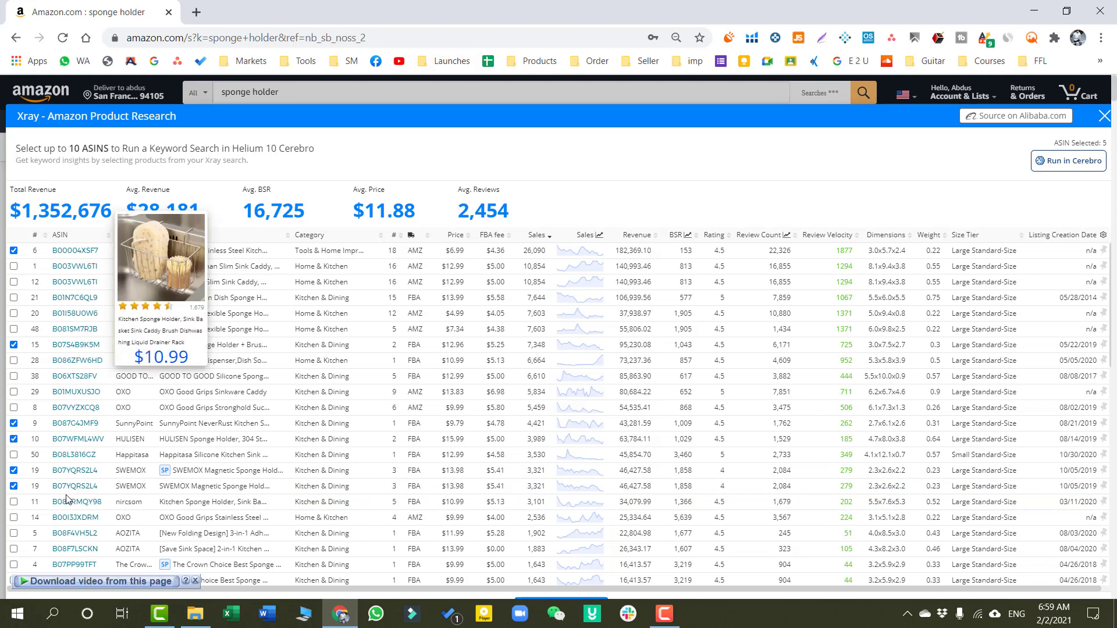
{"action": "left_click", "coordinate": [14, 501]}
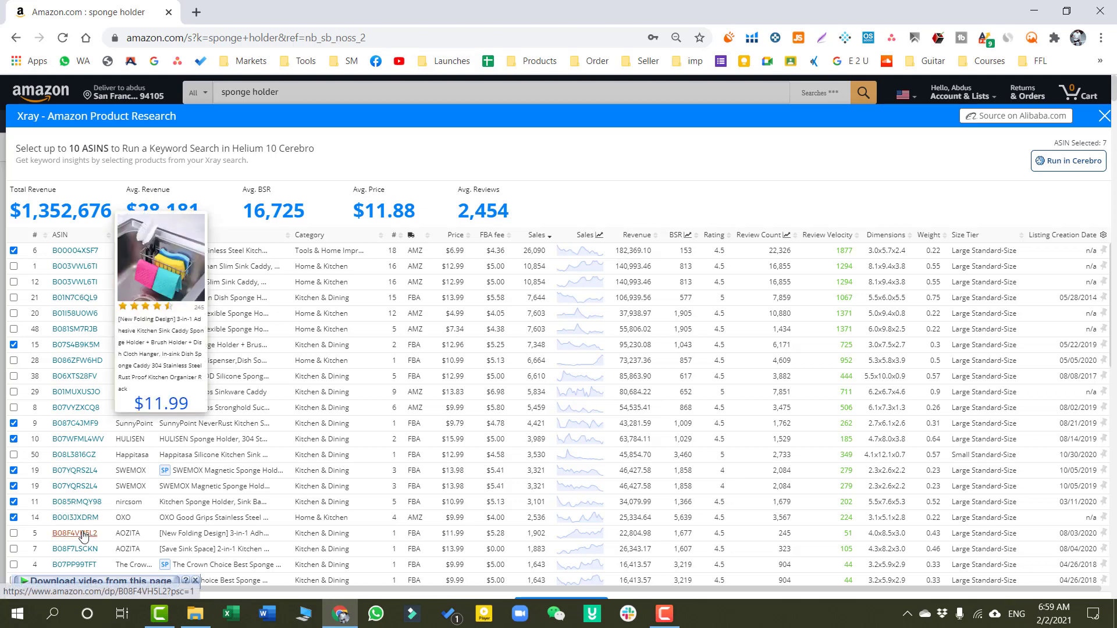
Add B00I3JXDRM, B08F4VH5L2, B08F7LSCKN and B07PP99TFT to the selected competitors
{"action": "left_click", "coordinate": [14, 517]}
{"action": "left_click", "coordinate": [14, 532]}
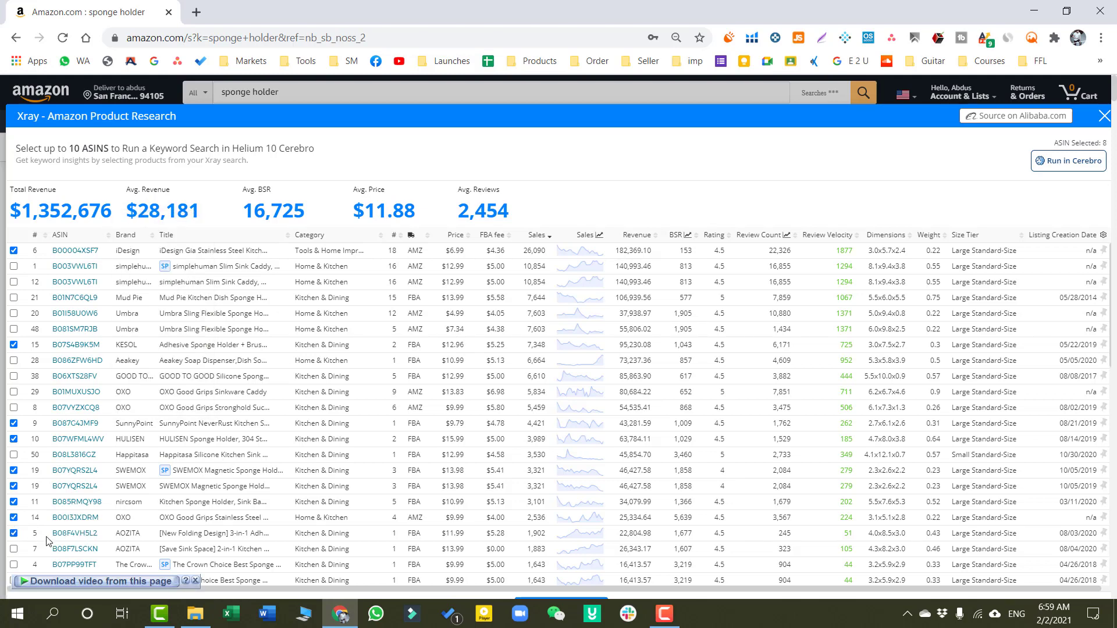
{"action": "mouse_move", "coordinate": [75, 550]}
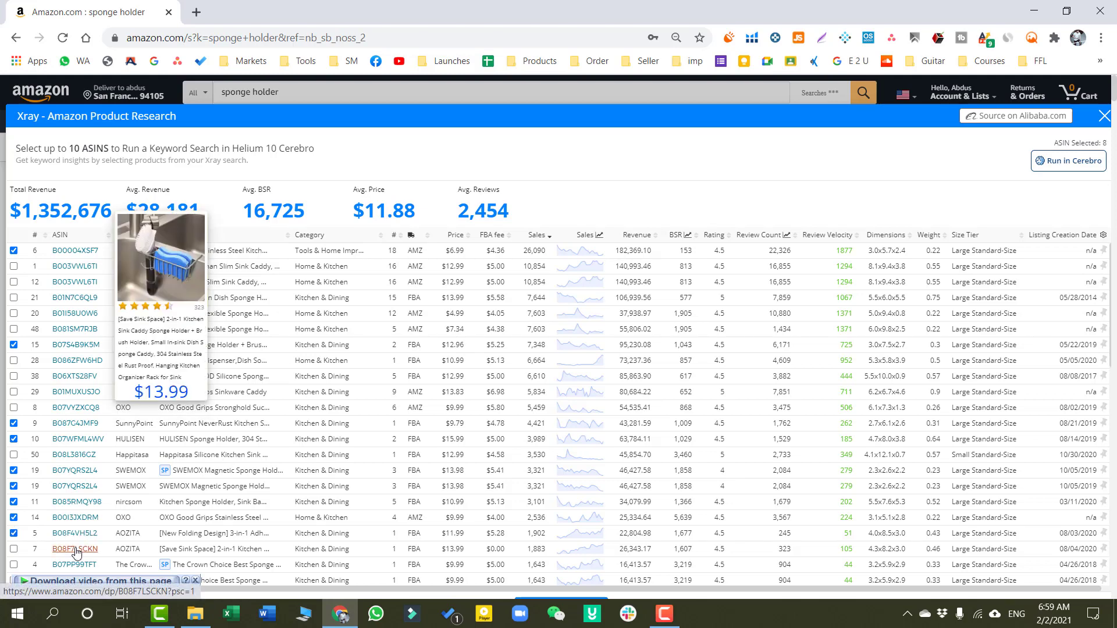
{"action": "left_click", "coordinate": [14, 548]}
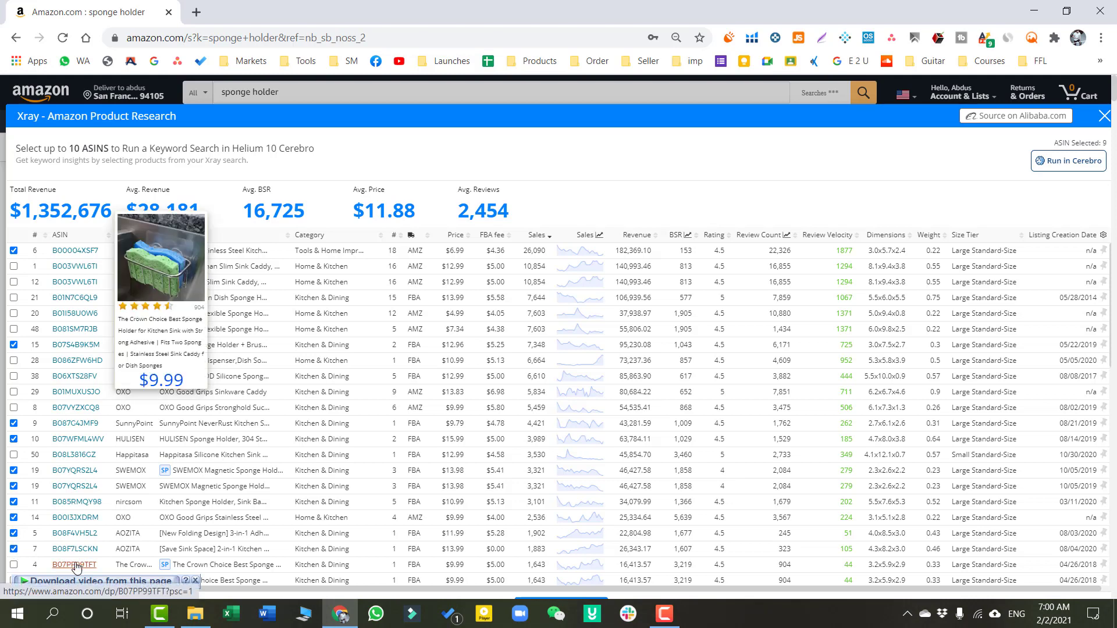
{"action": "left_click", "coordinate": [14, 565]}
Run the ten selected ASINs in Cerebro and enable Exact ASIN match for the lookup
{"action": "scroll", "coordinate": [73, 500], "scroll_direction": "down", "scroll_amount": 2}
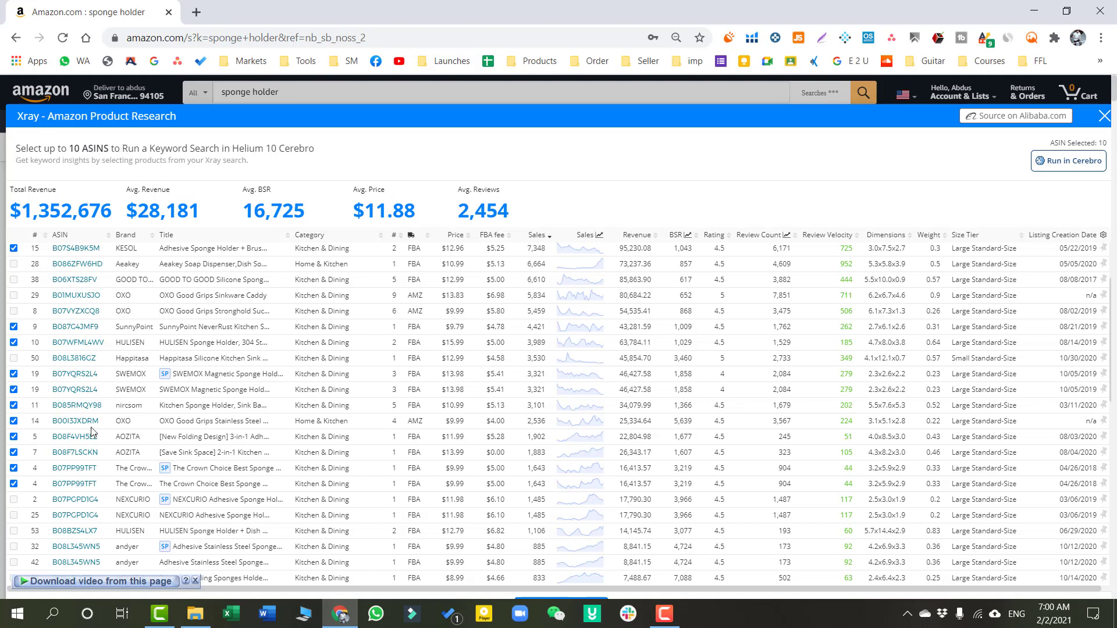
{"action": "scroll", "coordinate": [67, 349], "scroll_direction": "up", "scroll_amount": 2}
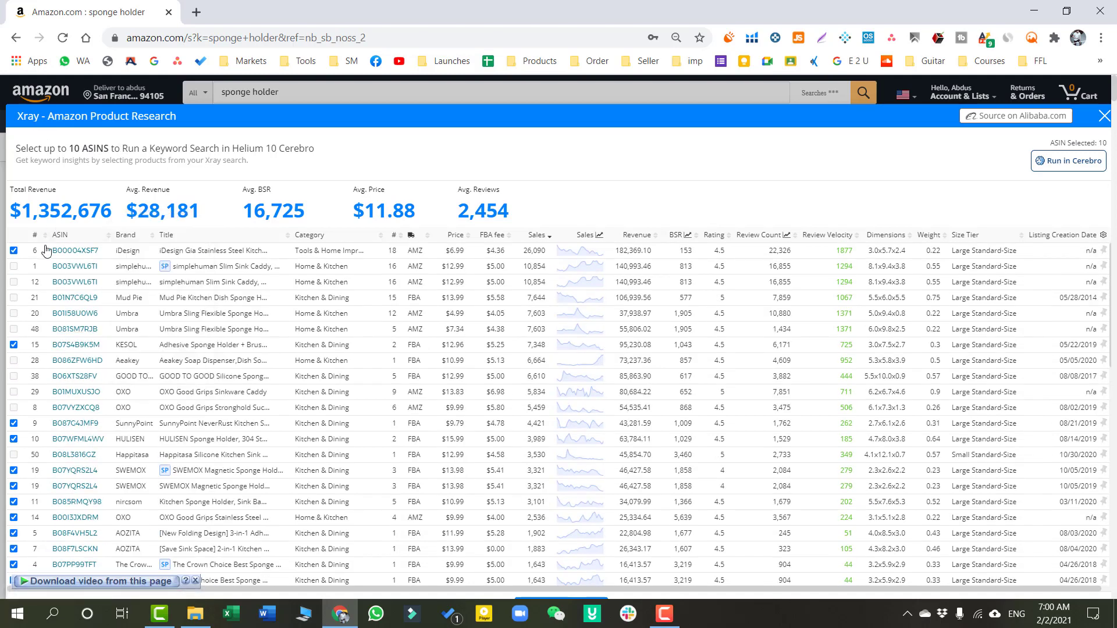
{"action": "left_click", "coordinate": [1066, 165]}
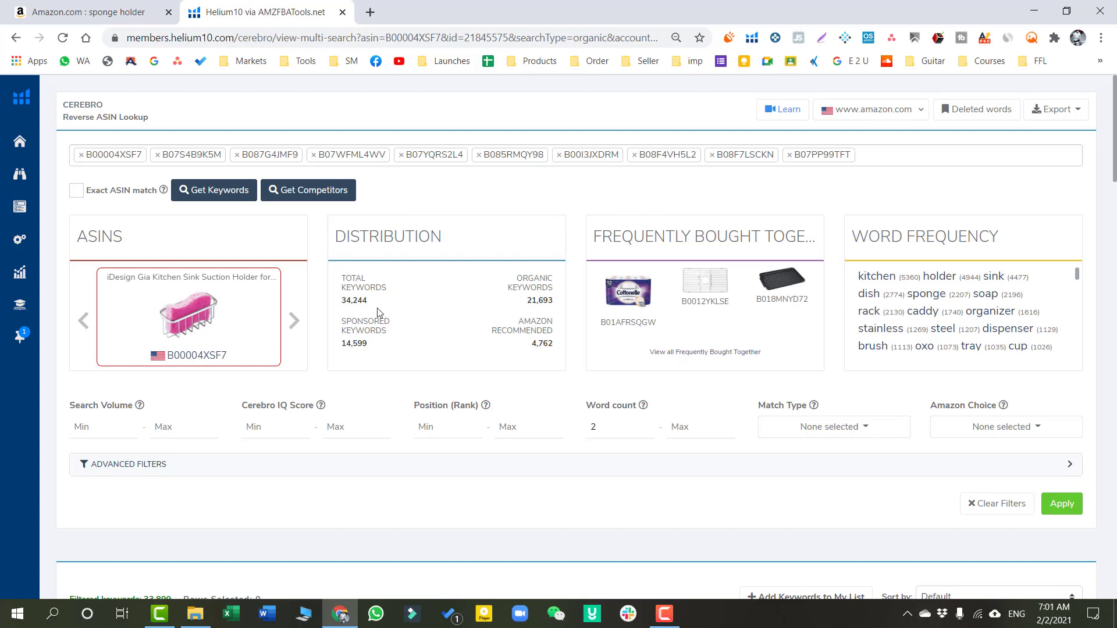
{"action": "left_click", "coordinate": [78, 199]}
Examine the selected product listings in the Xray table, especially B07S4B9K5M, and return to the Cerebro lookup
{"action": "left_click", "coordinate": [87, 11]}
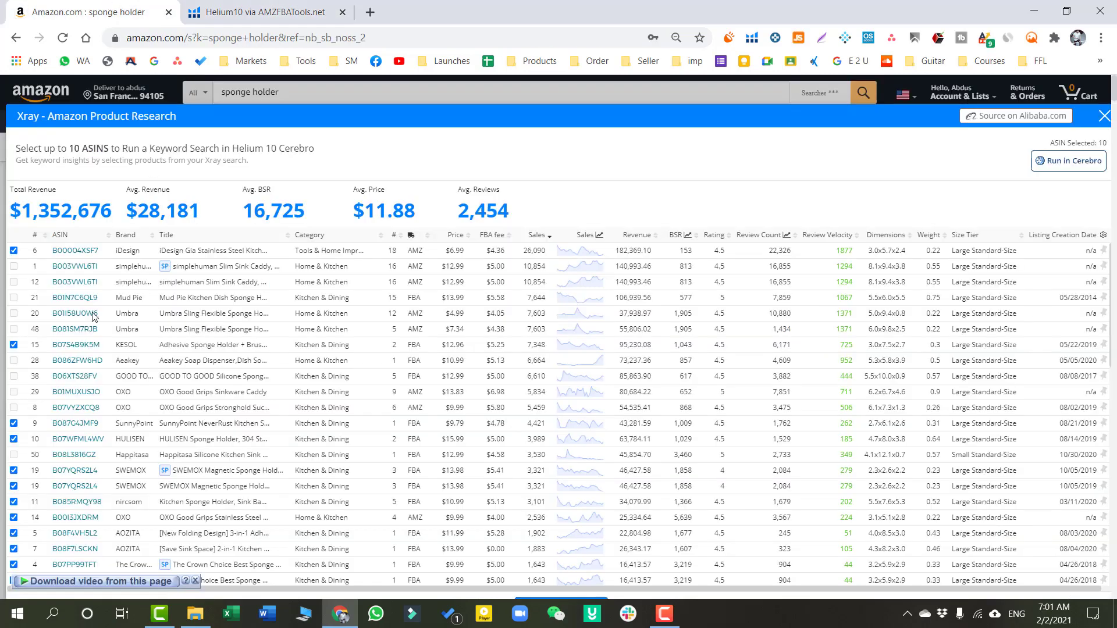
{"action": "mouse_move", "coordinate": [81, 349]}
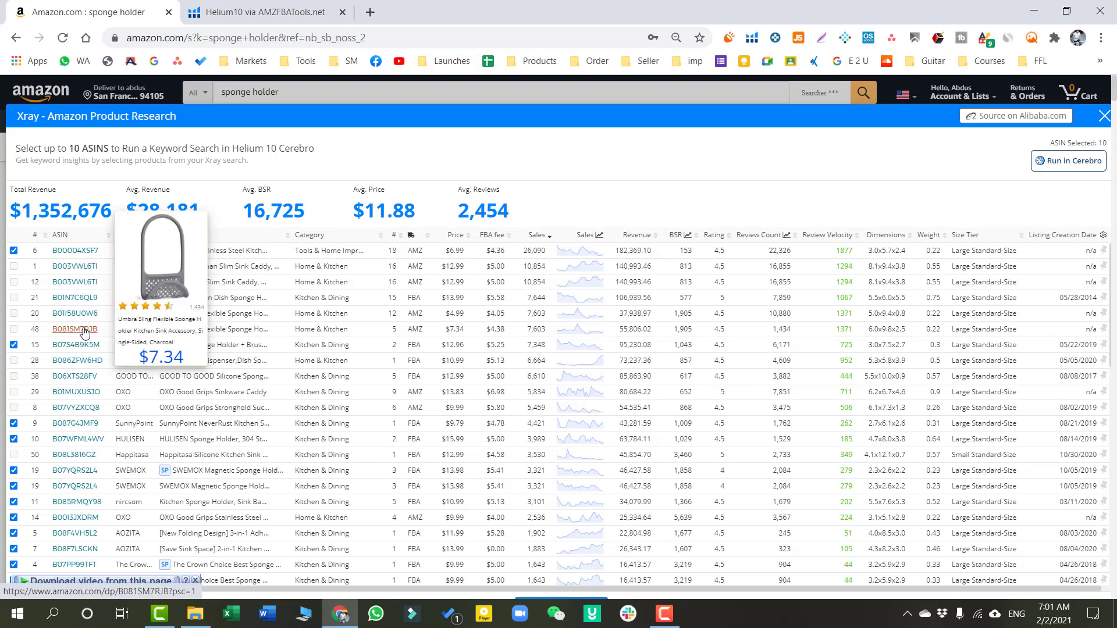
{"action": "left_click", "coordinate": [283, 12]}
{"action": "left_click", "coordinate": [93, 12]}
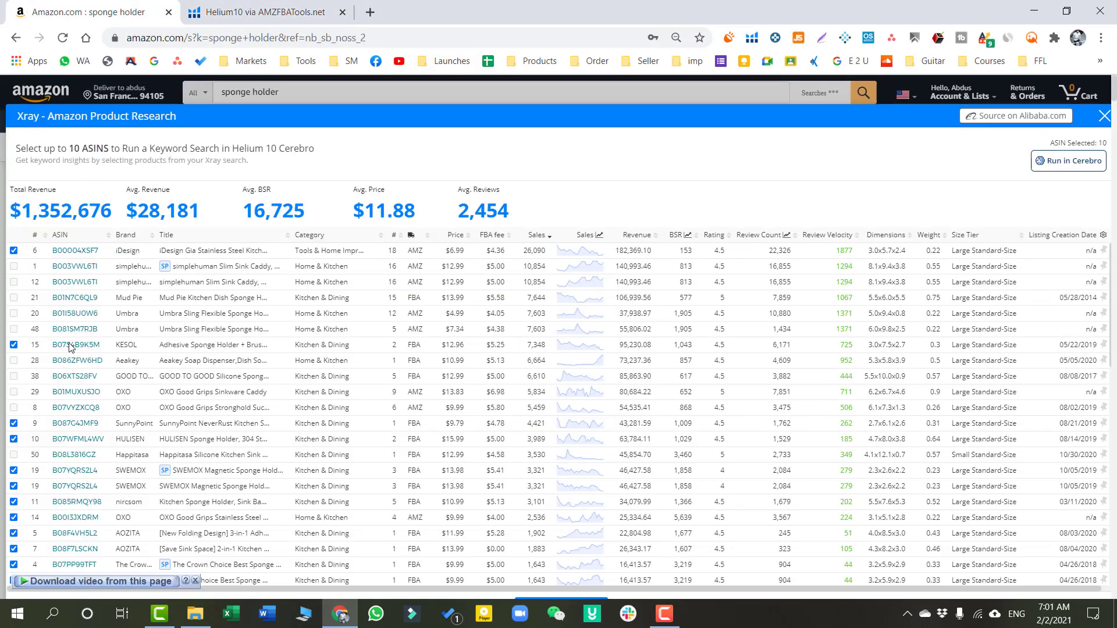
{"action": "mouse_move", "coordinate": [71, 350]}
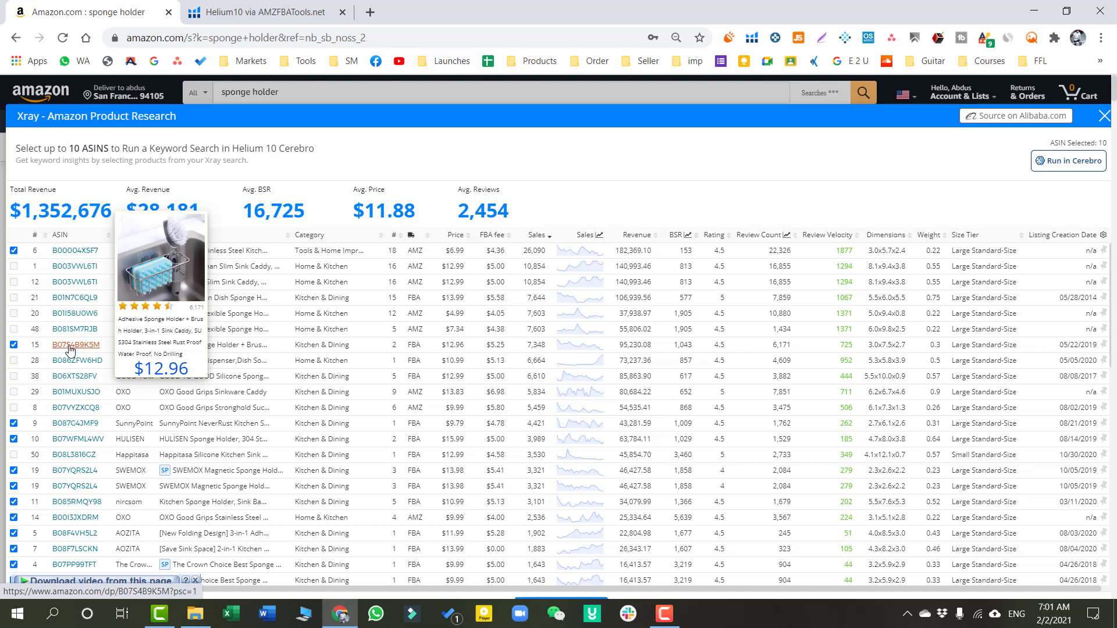
{"action": "key", "text": "ctrl+Tab"}
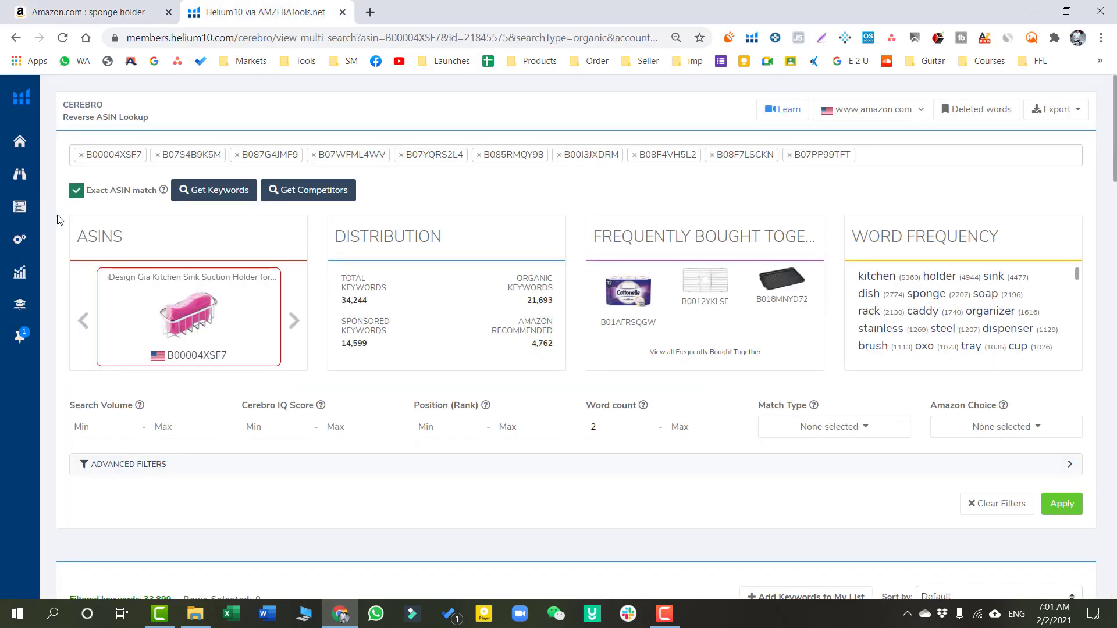
{"action": "left_click", "coordinate": [119, 7]}
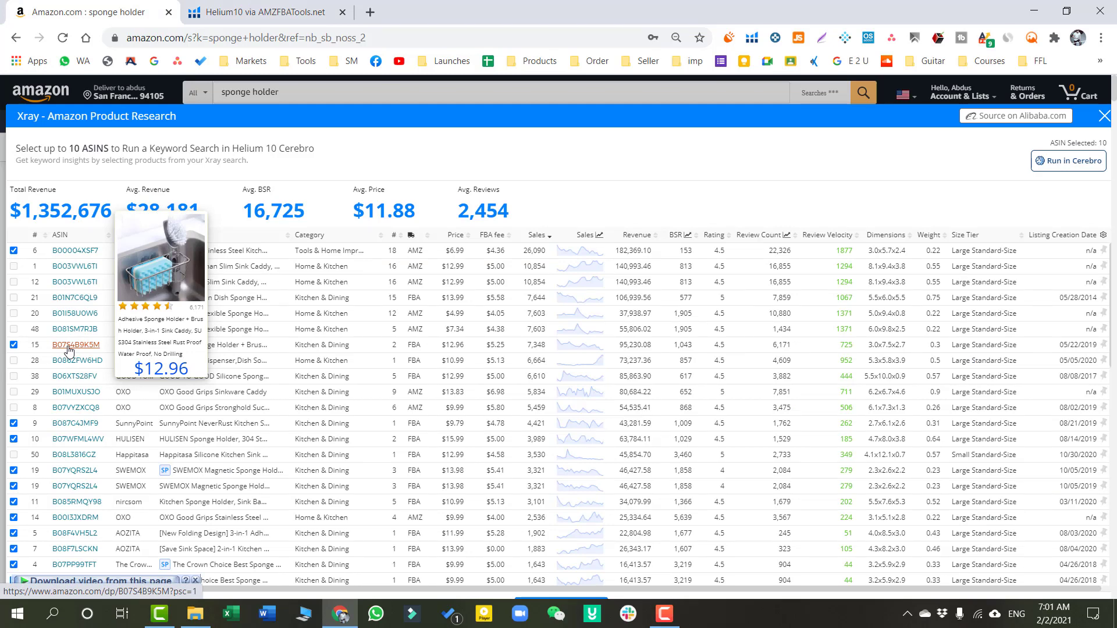
{"action": "left_click", "coordinate": [274, 11]}
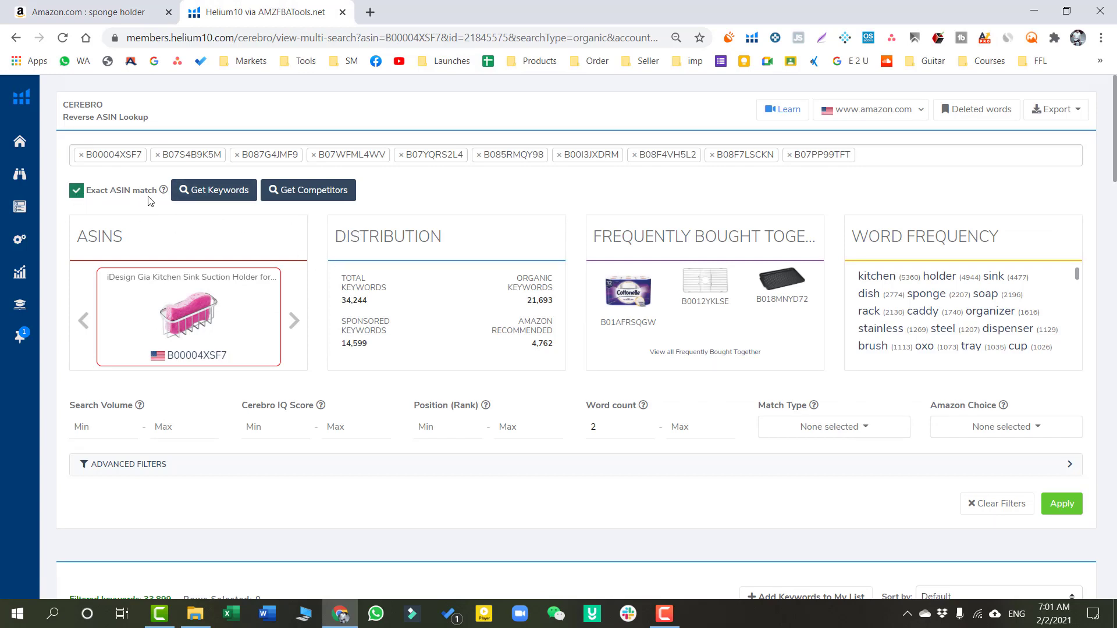
Get the keywords again for the ten ASINs with exact matching and look over the distribution and keyword list
{"action": "left_click", "coordinate": [231, 199]}
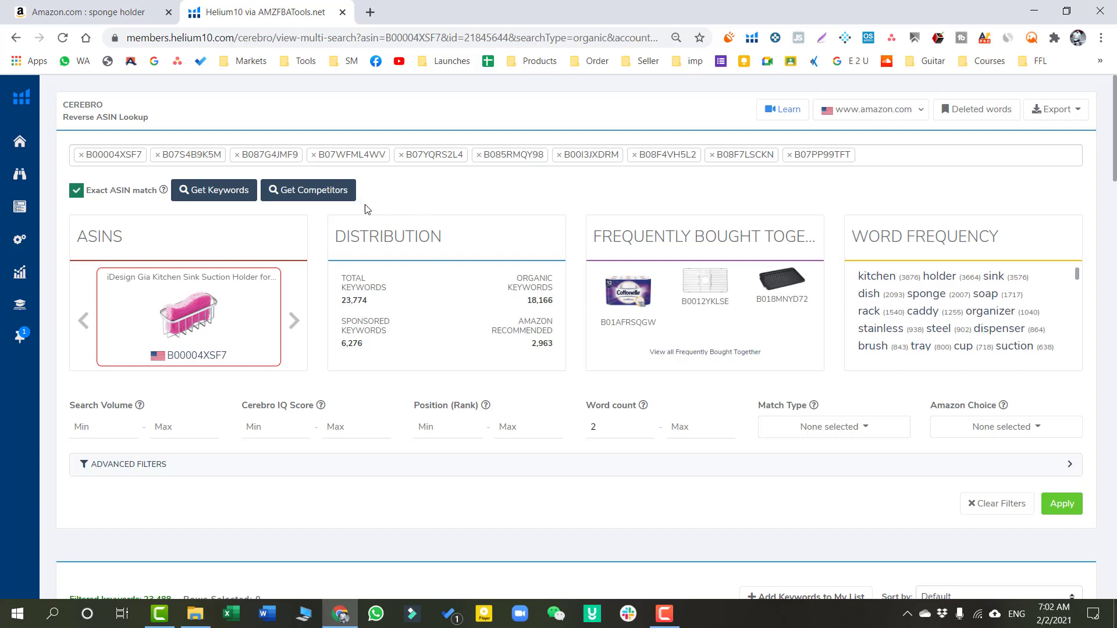
{"action": "scroll", "coordinate": [320, 335], "scroll_direction": "down", "scroll_amount": 5}
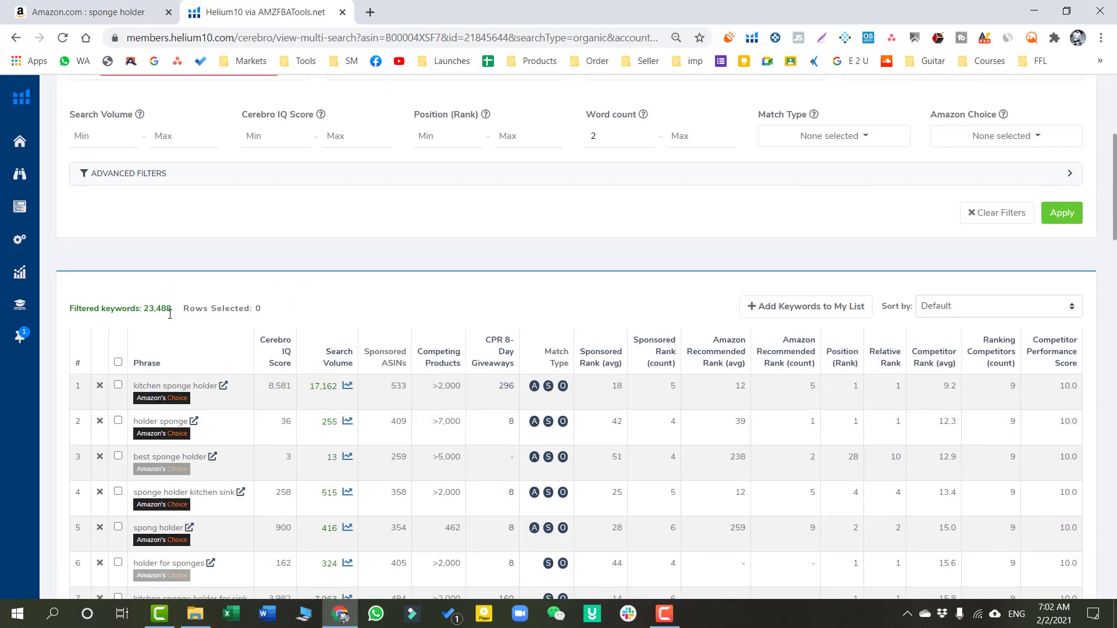
{"action": "scroll", "coordinate": [640, 378], "scroll_direction": "down", "scroll_amount": 4}
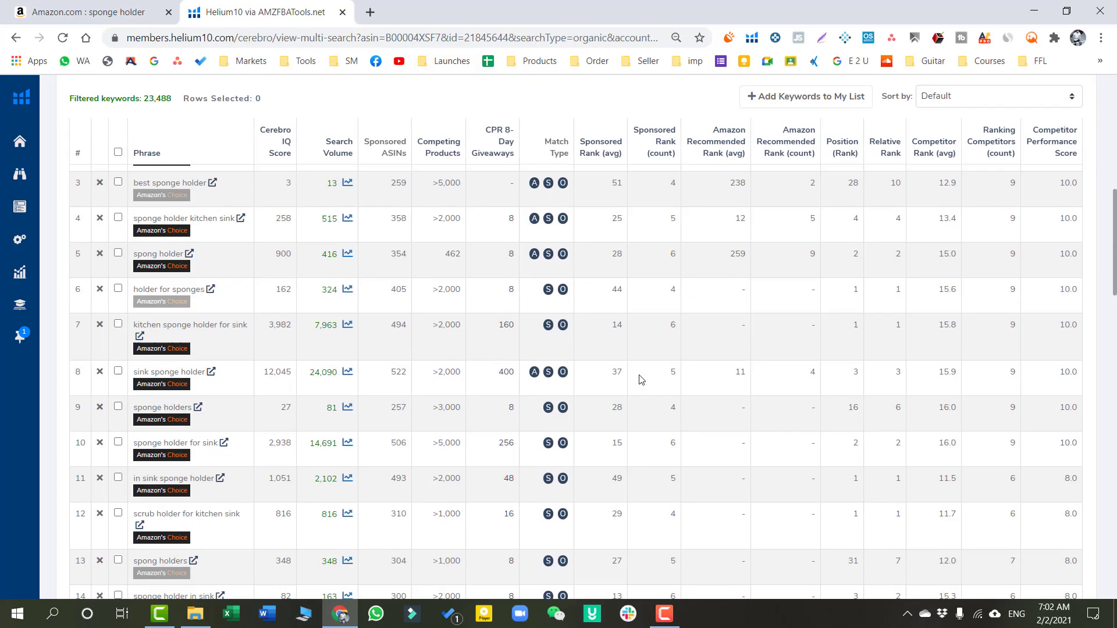
{"action": "scroll", "coordinate": [417, 355], "scroll_direction": "up", "scroll_amount": 9}
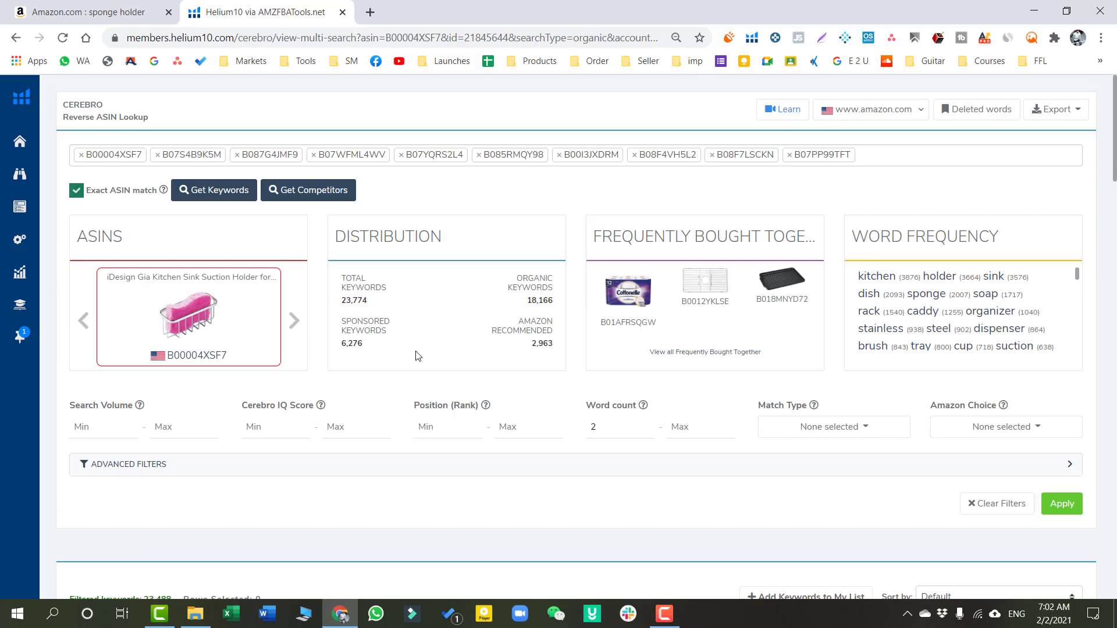
{"action": "left_click", "coordinate": [352, 472]}
{"action": "scroll", "coordinate": [400, 299], "scroll_direction": "down", "scroll_amount": 5}
{"action": "scroll", "coordinate": [399, 299], "scroll_direction": "up", "scroll_amount": 5}
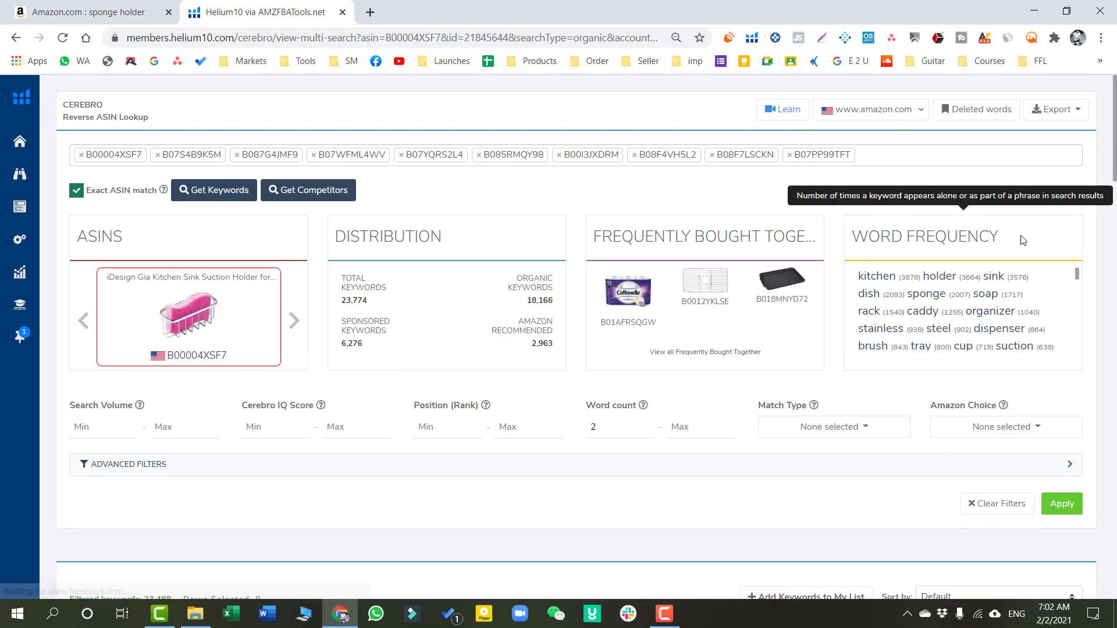
Export the Cerebro keyword results as an Excel file and open the BA Sheet 1 feb 2021 workbook from the Practice folder
{"action": "left_click", "coordinate": [1073, 113]}
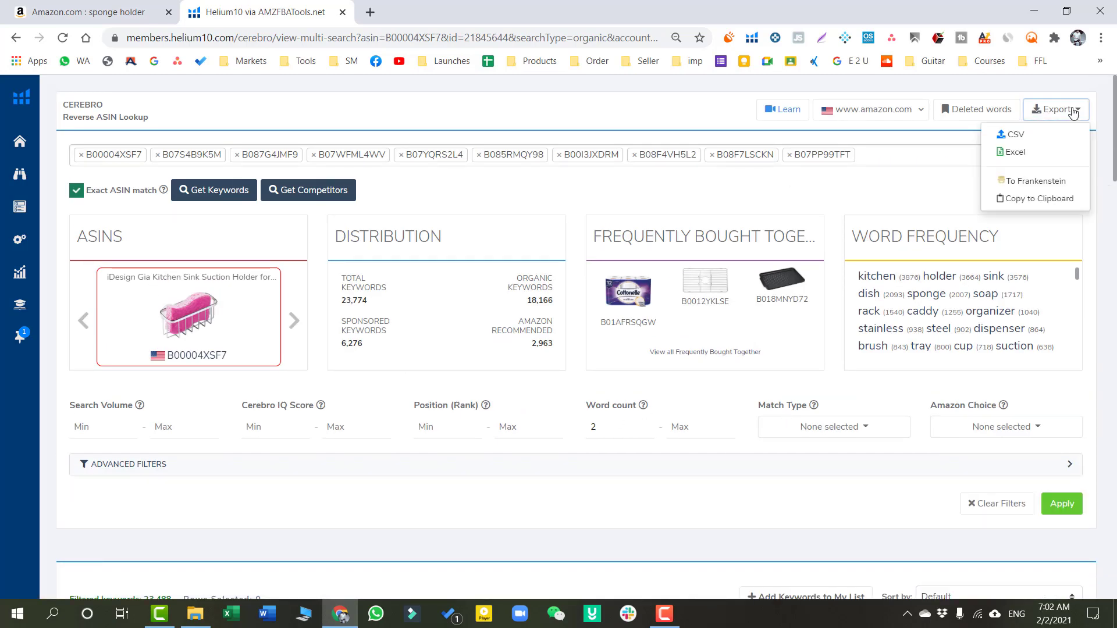
{"action": "left_click", "coordinate": [1015, 154]}
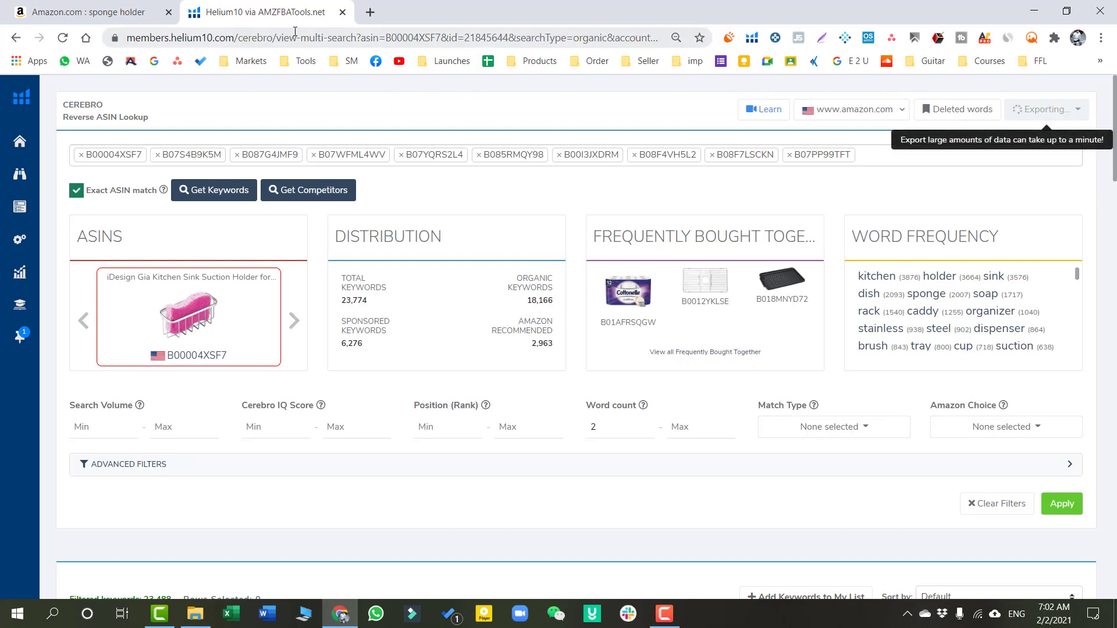
{"action": "left_click", "coordinate": [198, 615]}
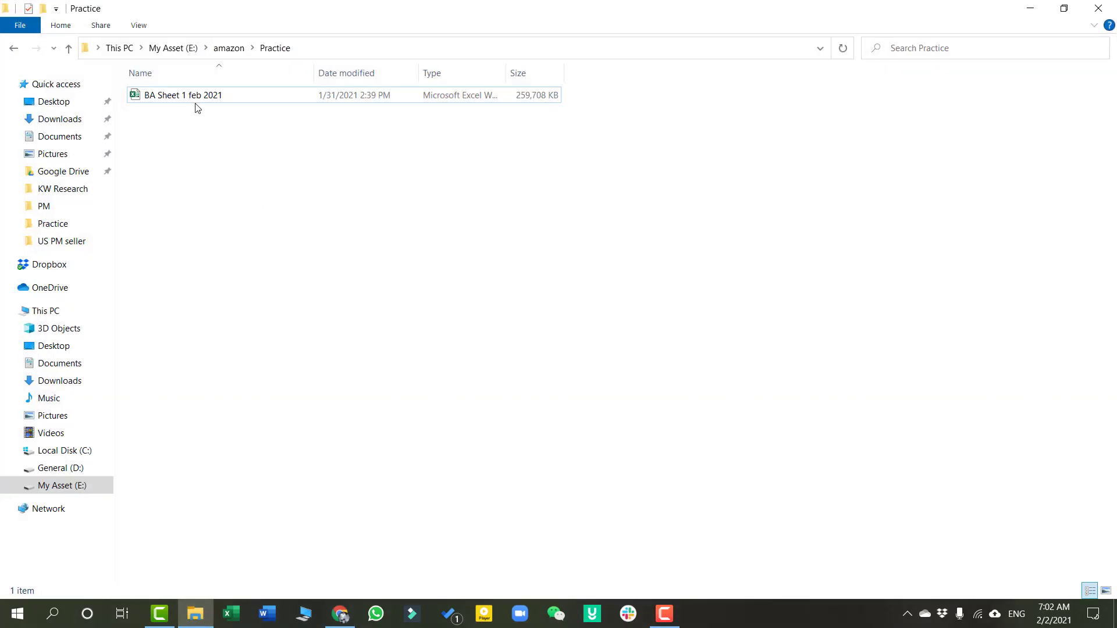
{"action": "left_click", "coordinate": [197, 101]}
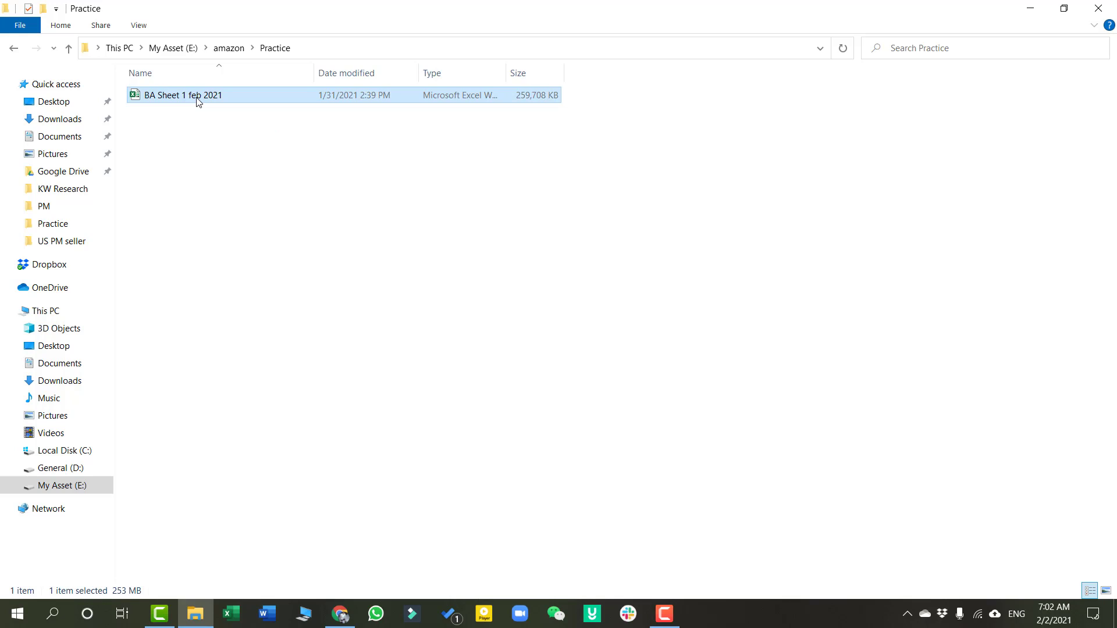
{"action": "double_click", "coordinate": [198, 102]}
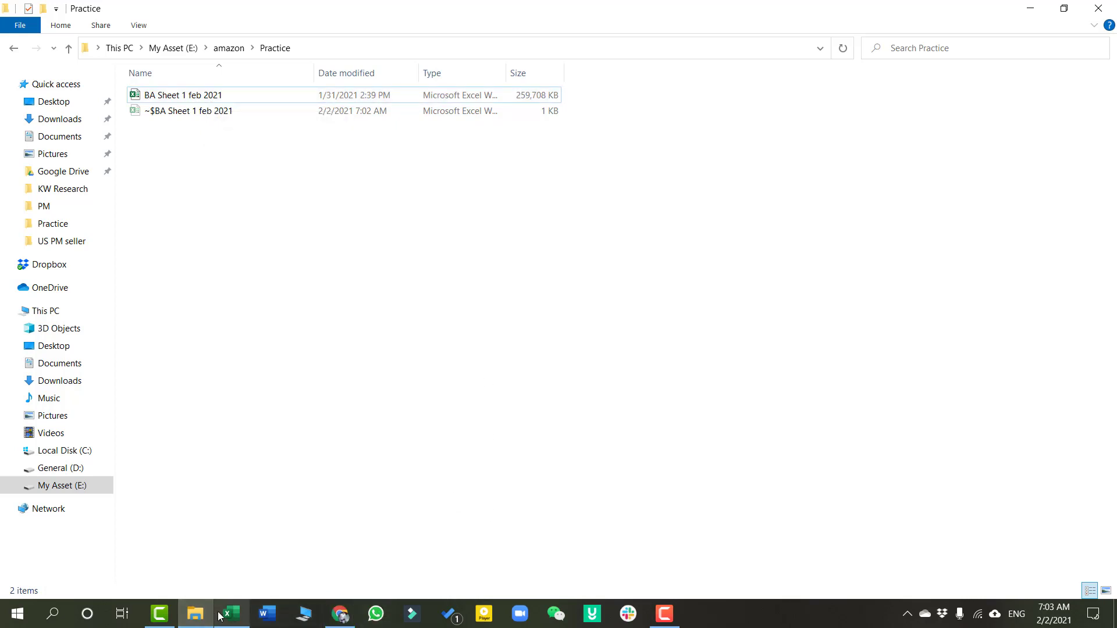
Move the exported US_Cerebro_B00004XSF7 (1) file from Downloads to the Practice folder using TeraCopy
{"action": "left_click", "coordinate": [340, 614]}
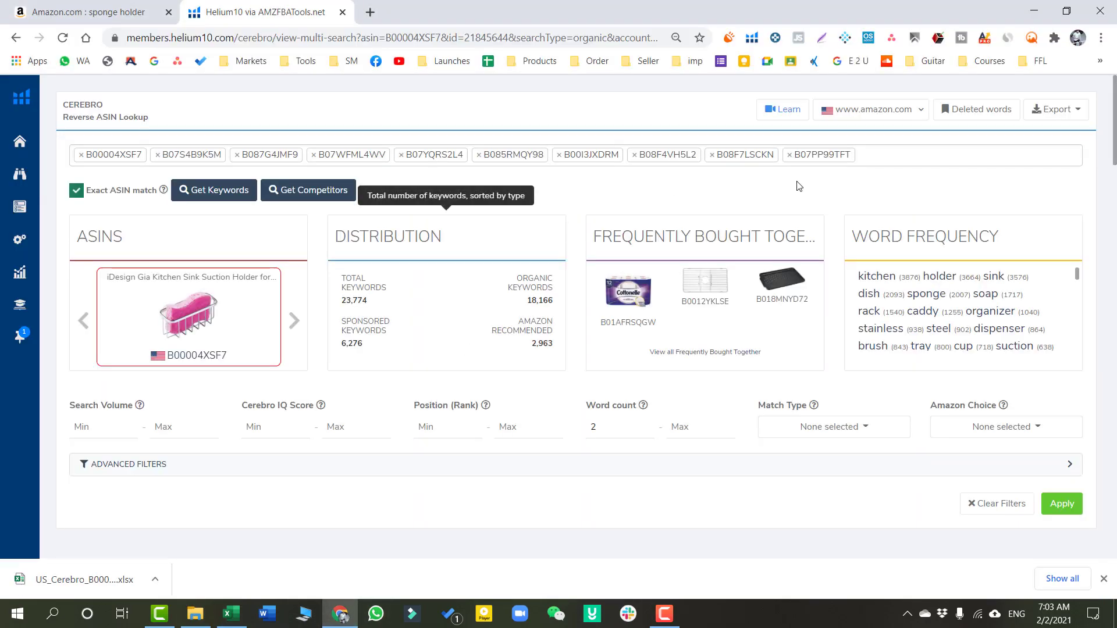
{"action": "left_click", "coordinate": [158, 585]}
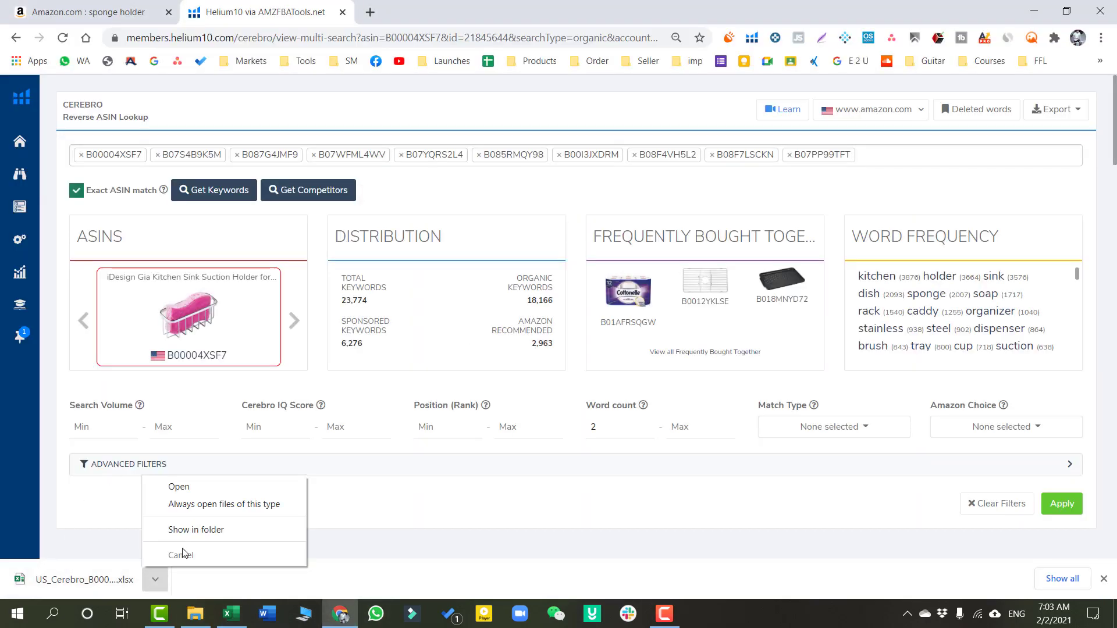
{"action": "left_click", "coordinate": [202, 530]}
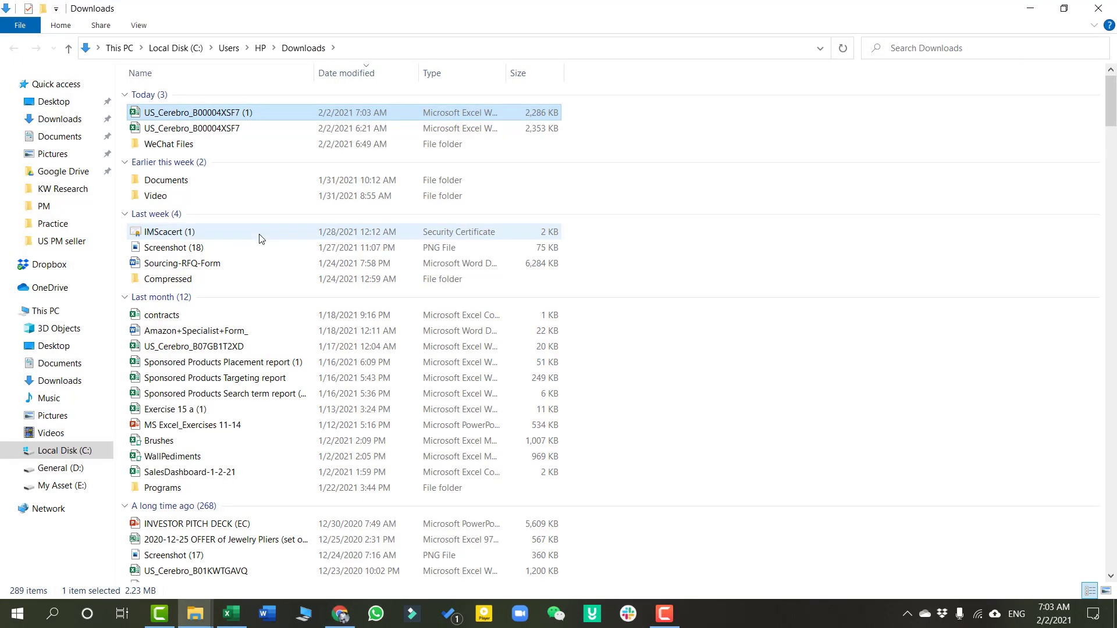
{"action": "mouse_move", "coordinate": [195, 614]}
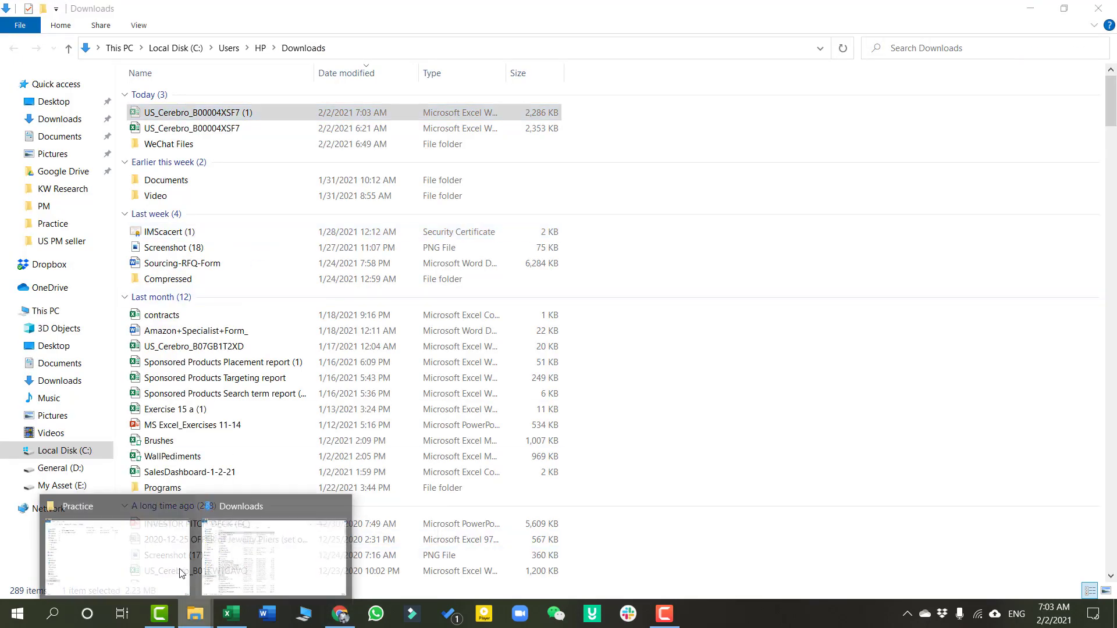
{"action": "left_click", "coordinate": [172, 518]}
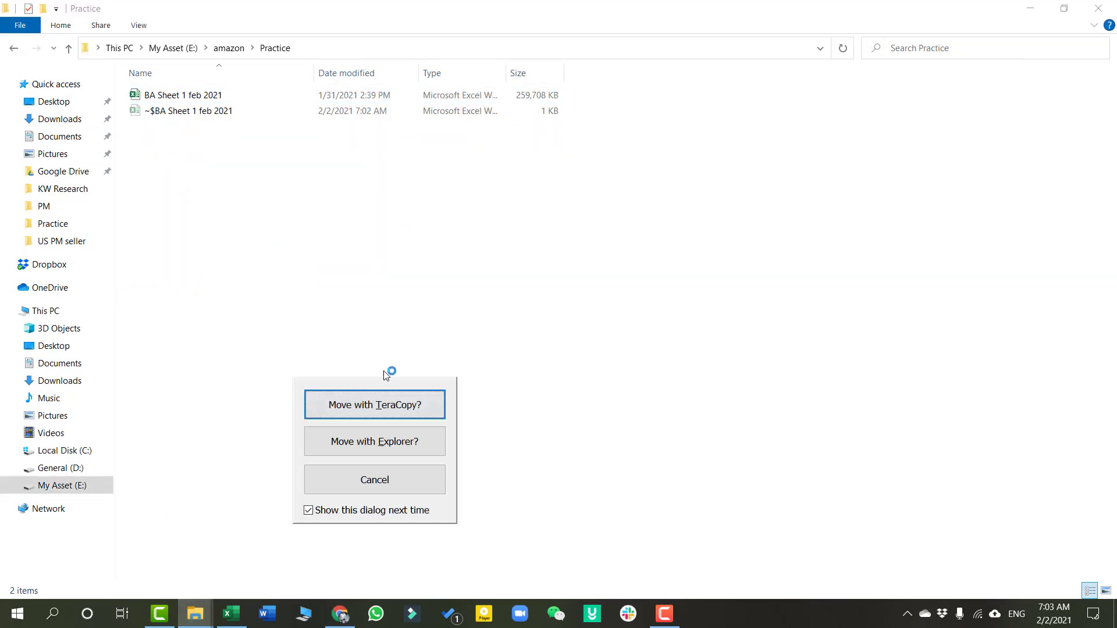
{"action": "left_click", "coordinate": [378, 406]}
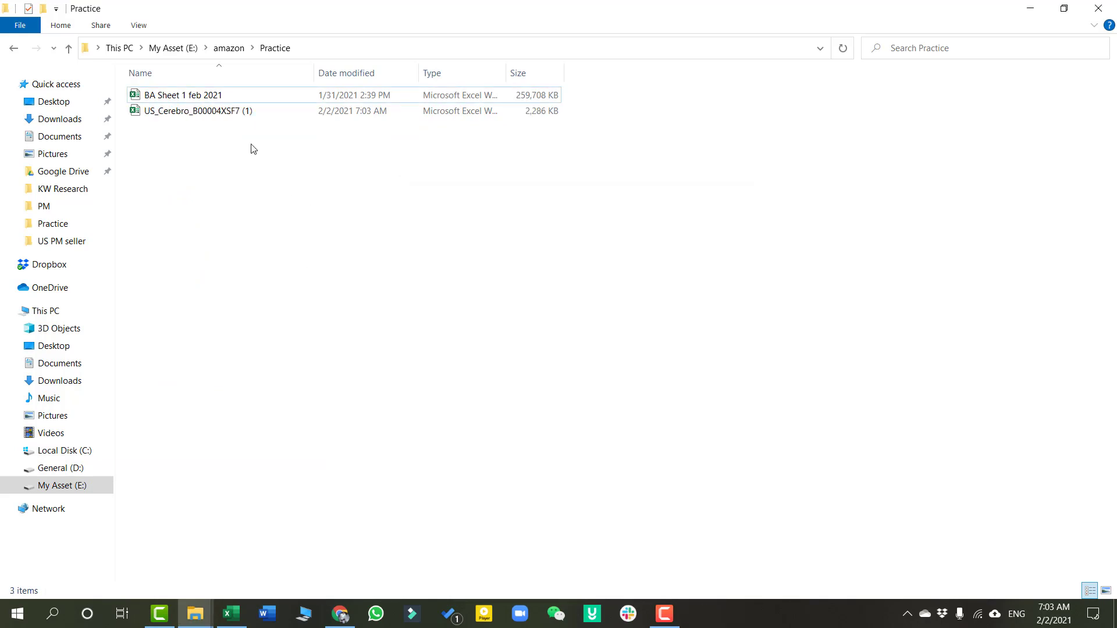
Rename the US_Cerebro_B00004XSF7 (1) file in the Practice folder as "top 10 Competitors"
{"action": "left_click", "coordinate": [182, 115]}
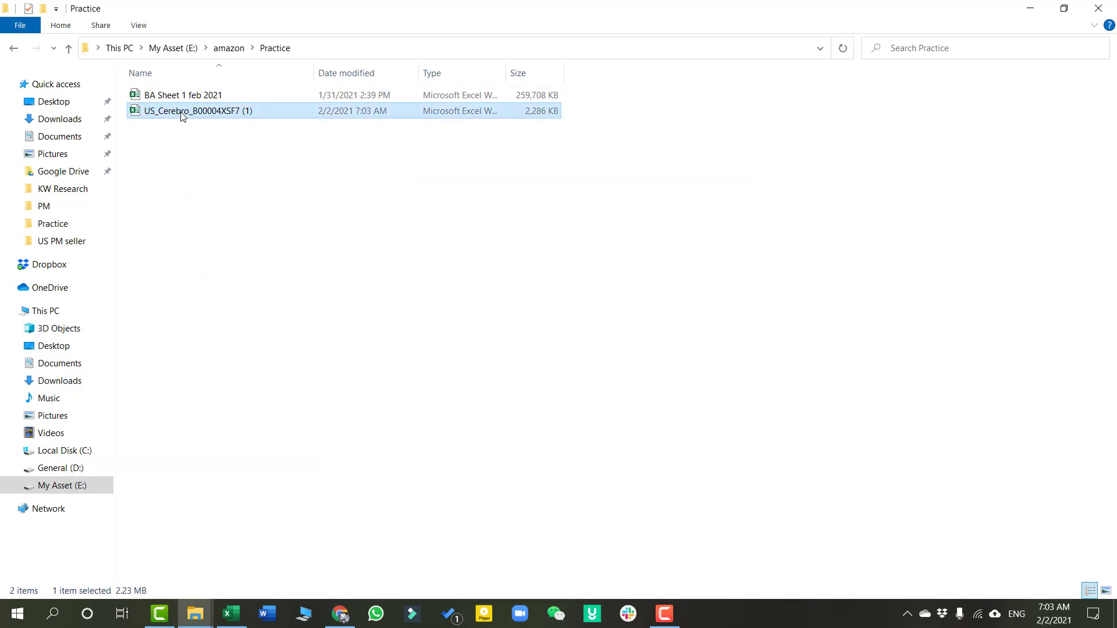
{"action": "key", "text": "F2"}
{"action": "type", "text": "t"}
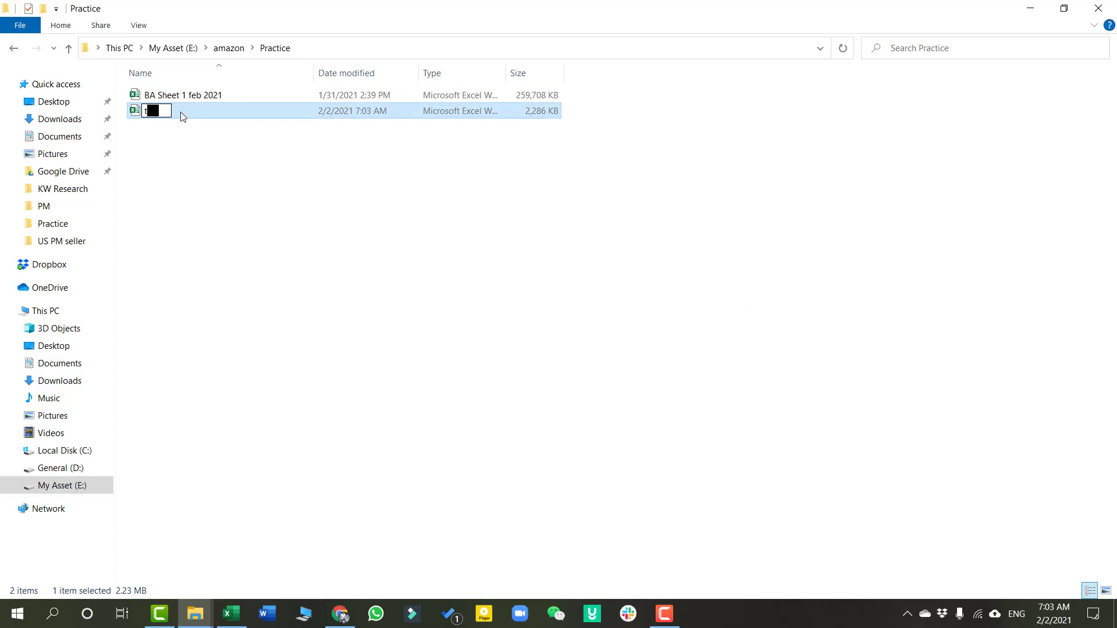
{"action": "type", "text": "op 10 C"}
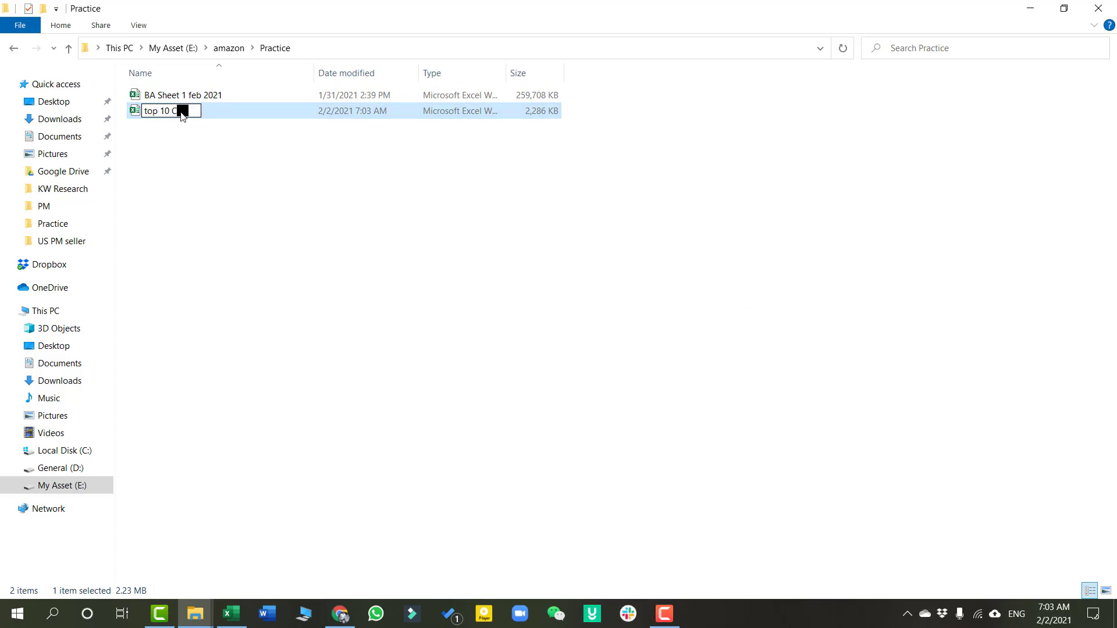
{"action": "type", "text": "ompeiitors"}
{"action": "key", "text": "Return"}
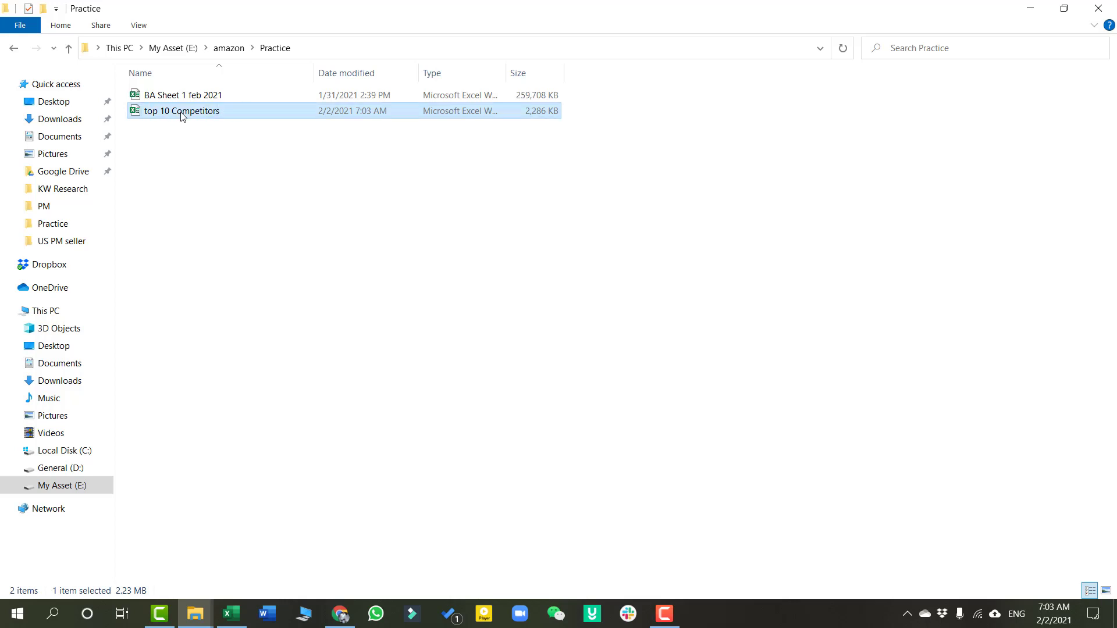
{"action": "left_click", "coordinate": [268, 152]}
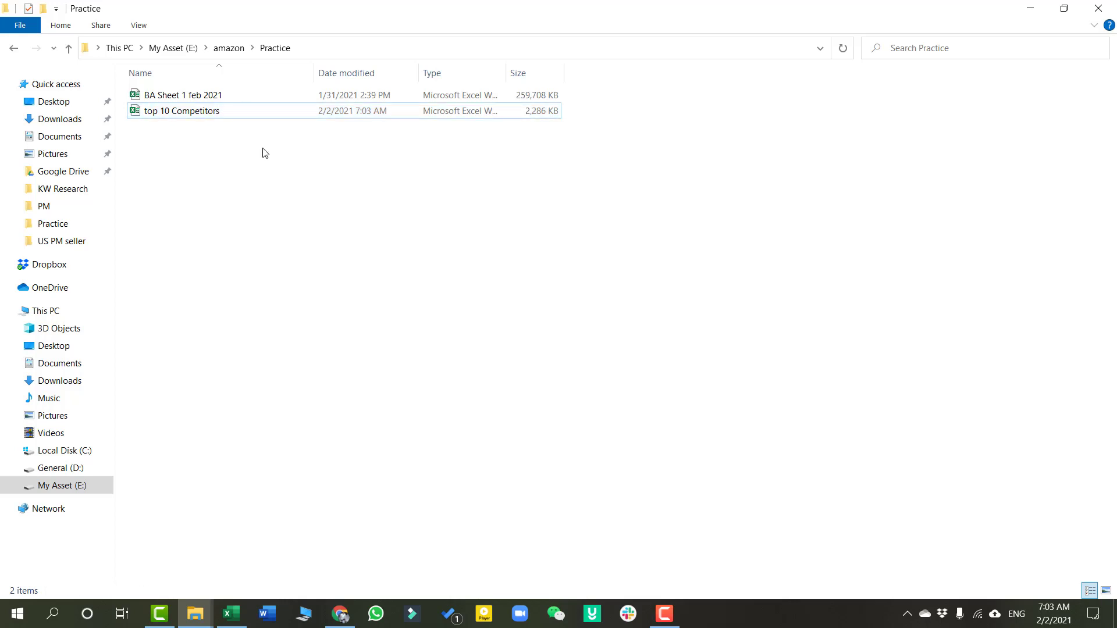
Open the top 10 Competitors workbook and narrow the Phrase column so the neighbouring data columns fit in view
{"action": "double_click", "coordinate": [185, 119]}
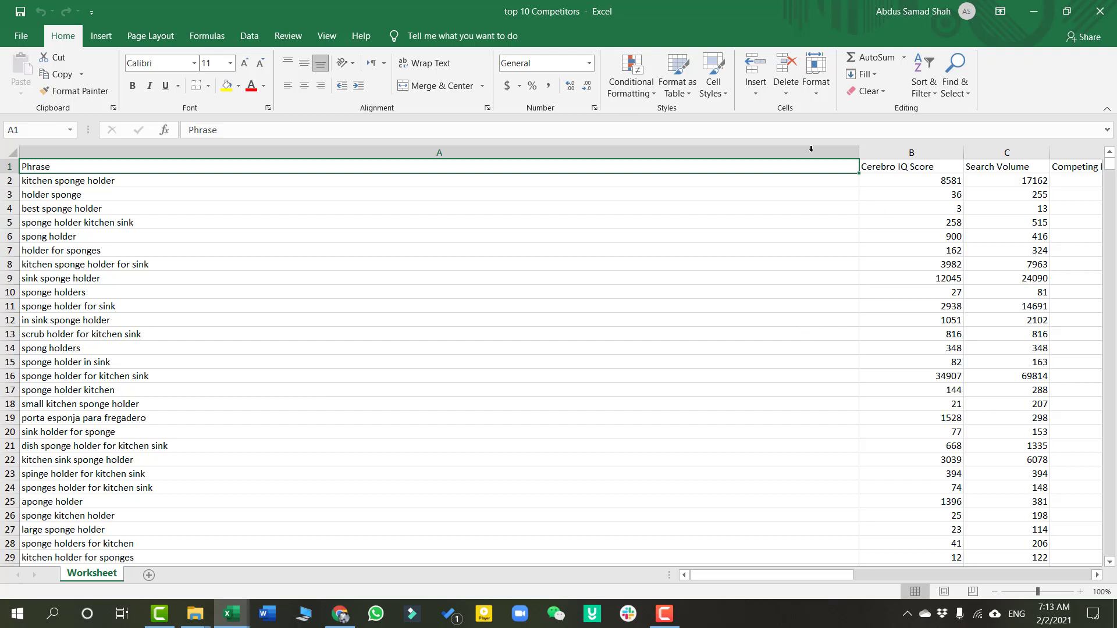
{"action": "left_click_drag", "start_coordinate": [859, 153], "coordinate": [135, 165]}
Format header row 1 with bold text, a dark blue fill and a yellow font colour
{"action": "left_click", "coordinate": [17, 167]}
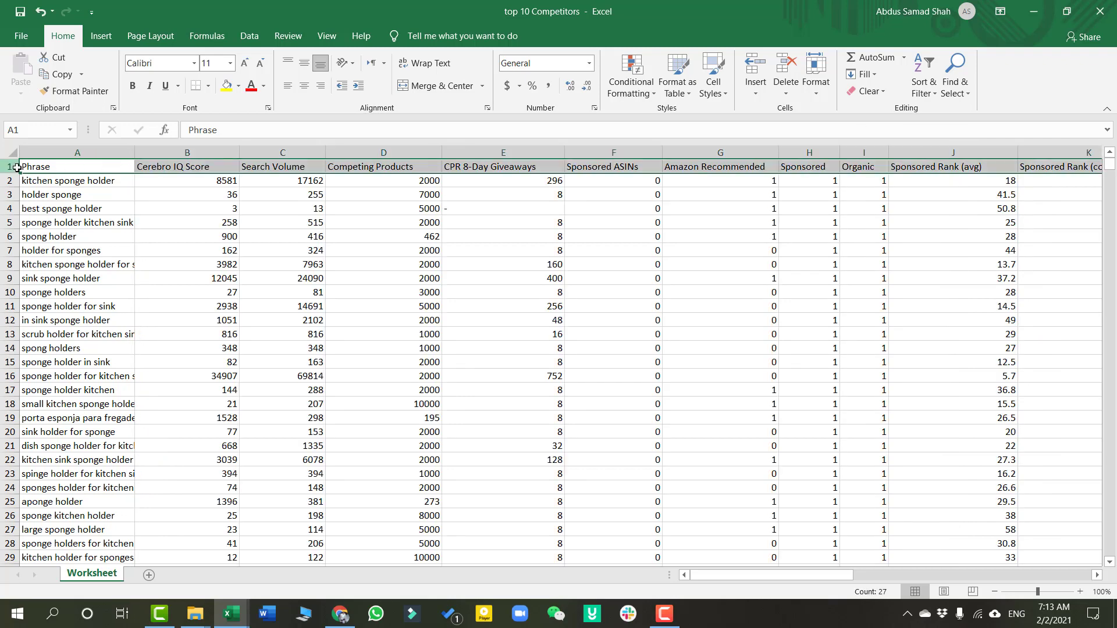
{"action": "key", "text": "ctrl+b"}
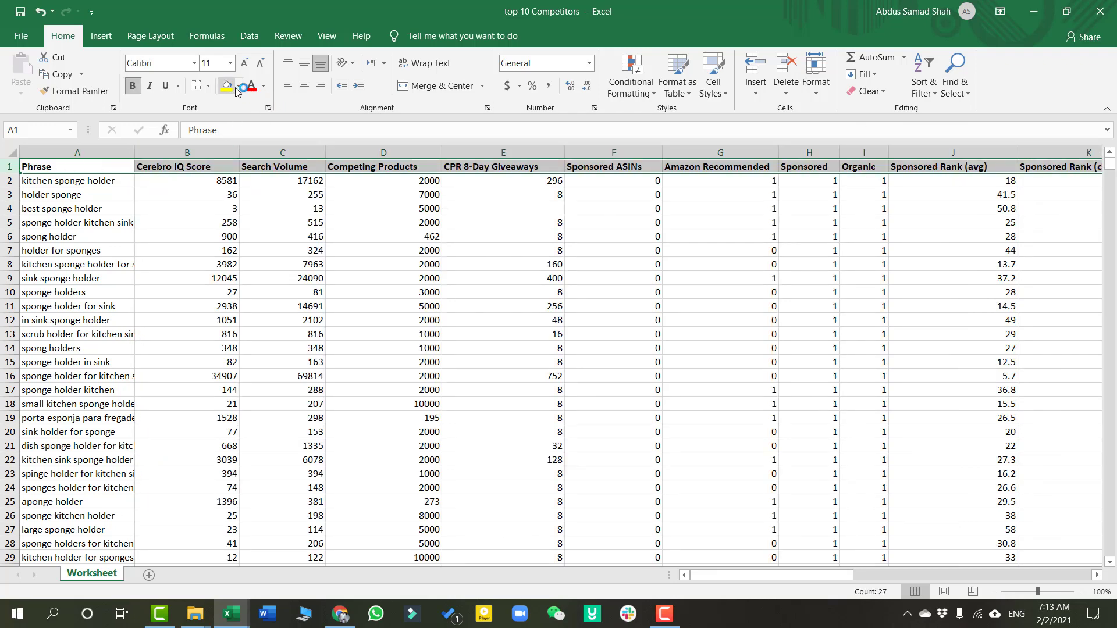
{"action": "left_click", "coordinate": [238, 86]}
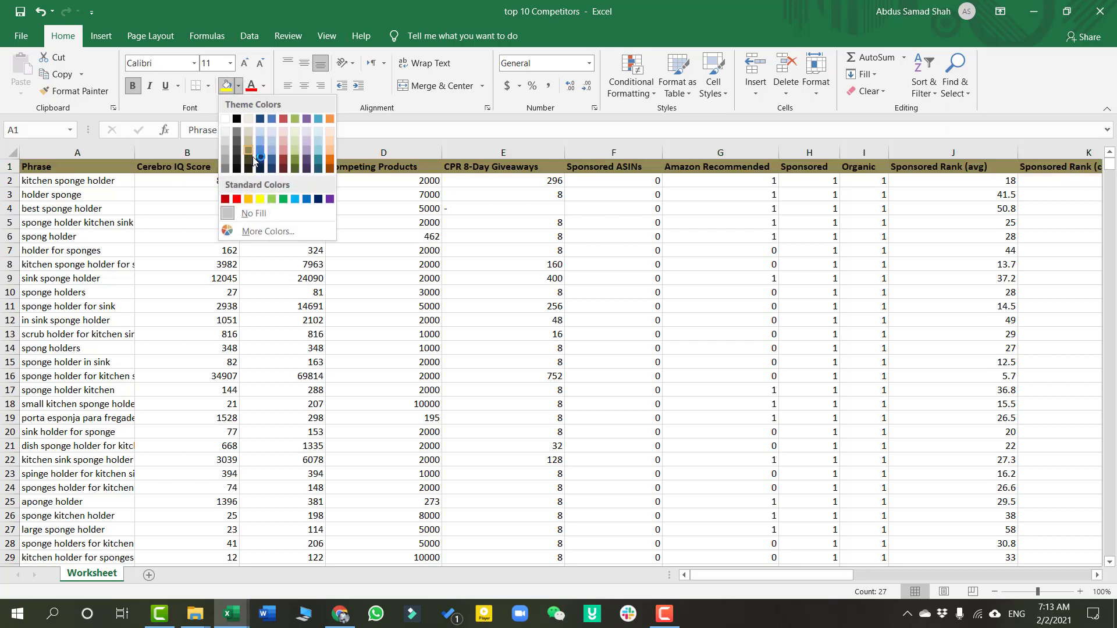
{"action": "left_click", "coordinate": [259, 159]}
{"action": "left_click", "coordinate": [263, 86]}
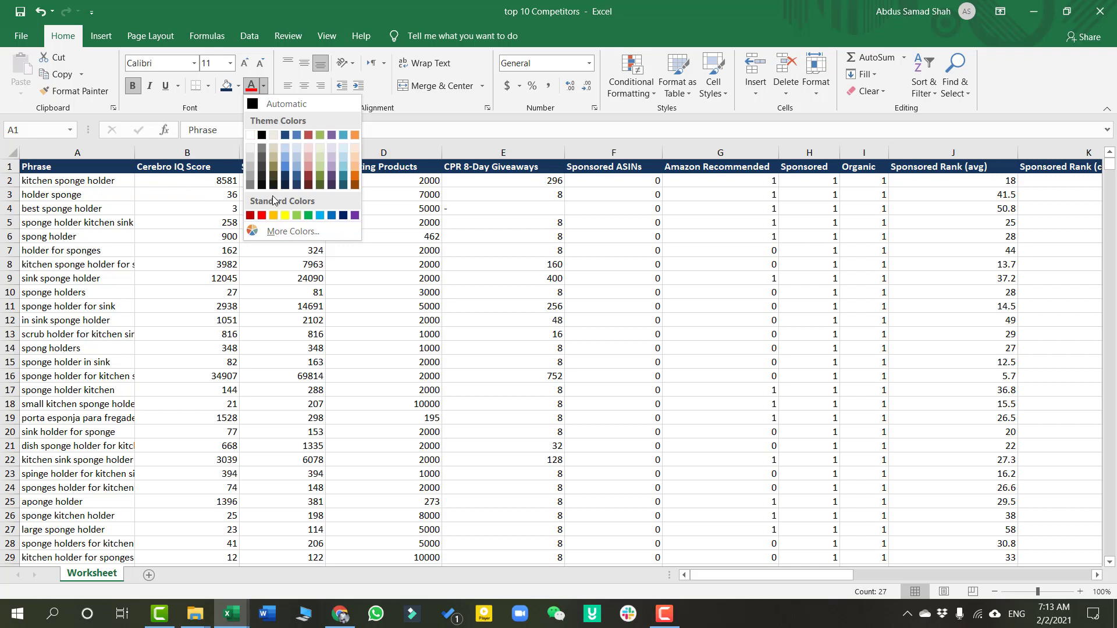
{"action": "left_click", "coordinate": [285, 216]}
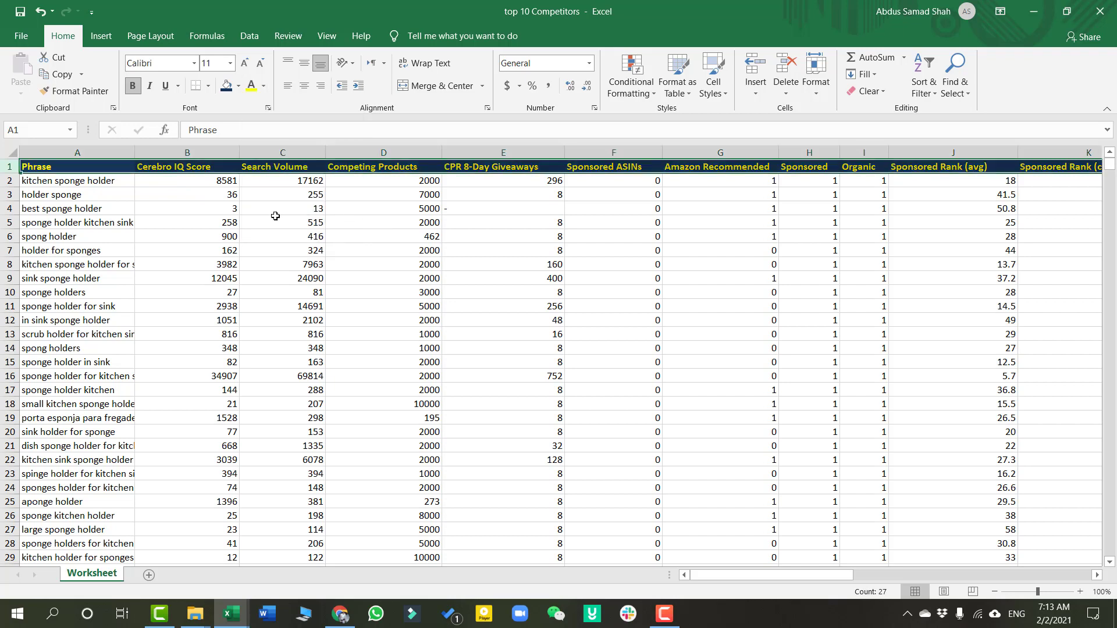
Wrap the text in the header row and bring its font size back to 11 after trying 12
{"action": "left_click", "coordinate": [424, 63]}
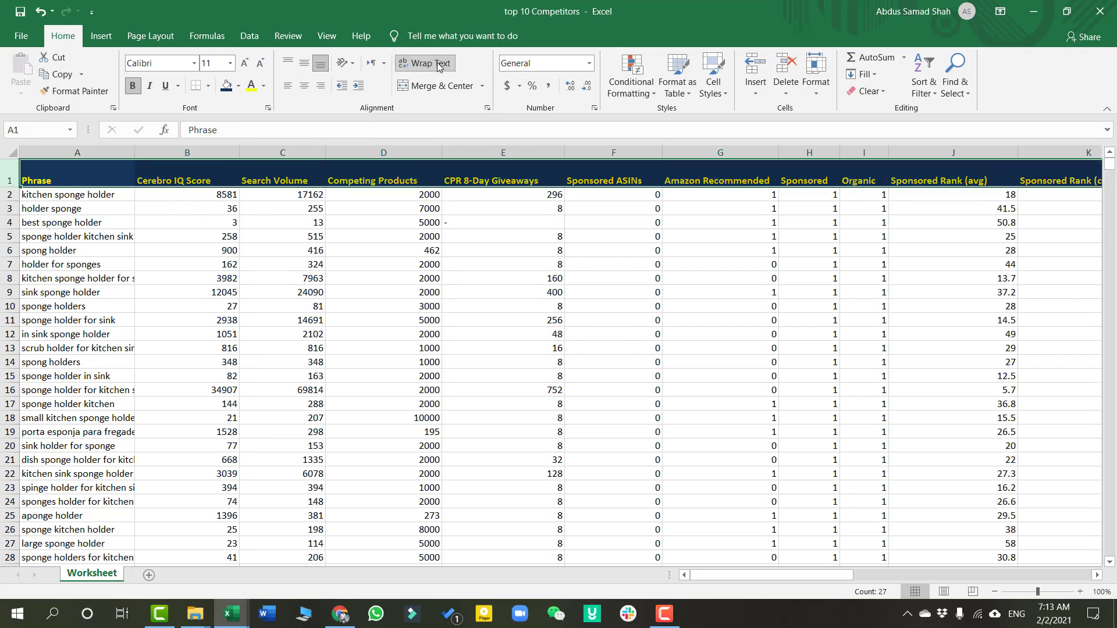
{"action": "left_click", "coordinate": [244, 63]}
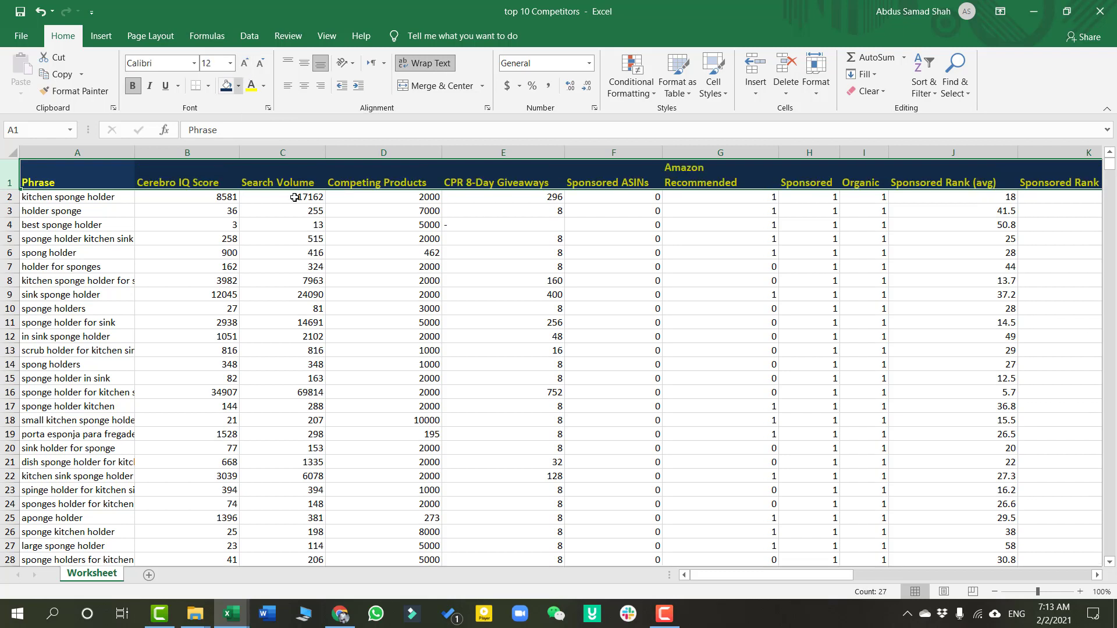
{"action": "left_click", "coordinate": [261, 62]}
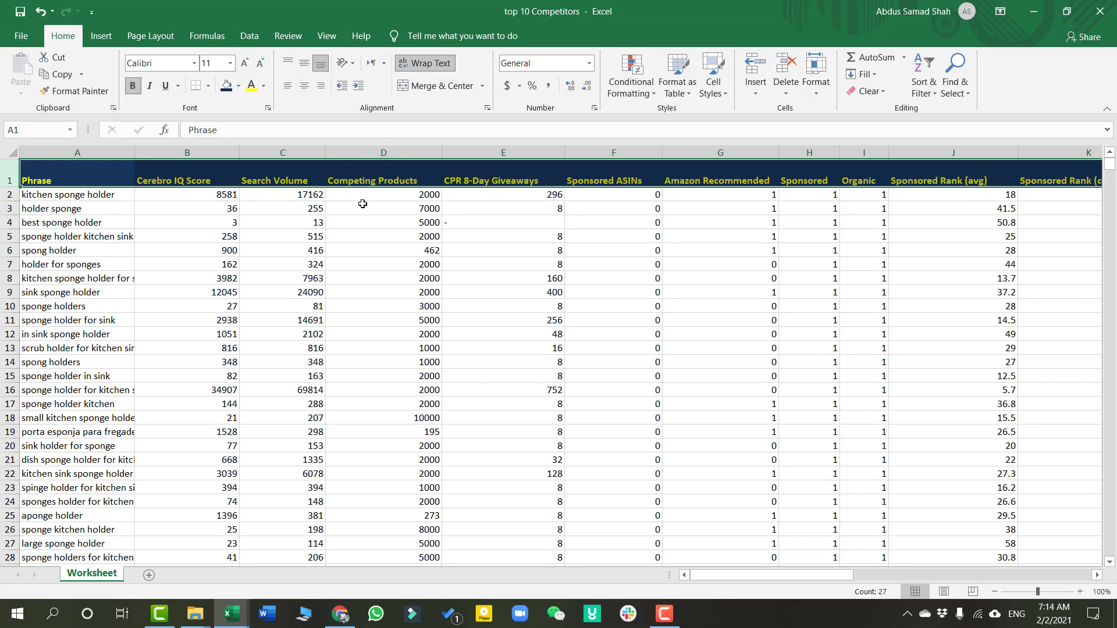
Freeze the top row of the worksheet so the headers stay in place while scrolling
{"action": "left_click", "coordinate": [326, 35]}
{"action": "left_click", "coordinate": [468, 91]}
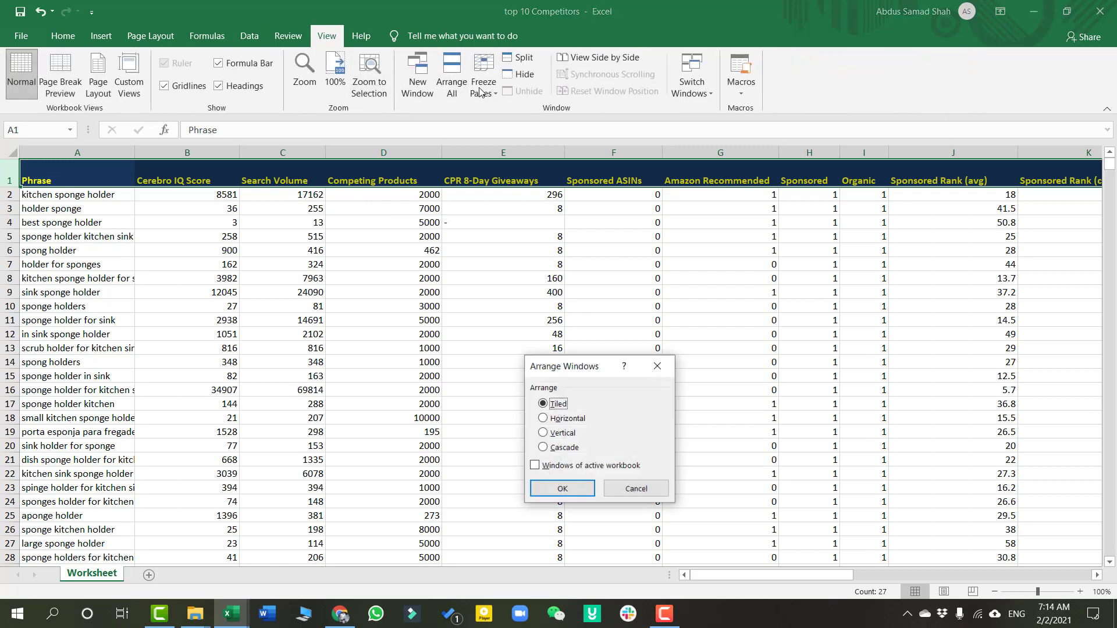
{"action": "left_click", "coordinate": [653, 363]}
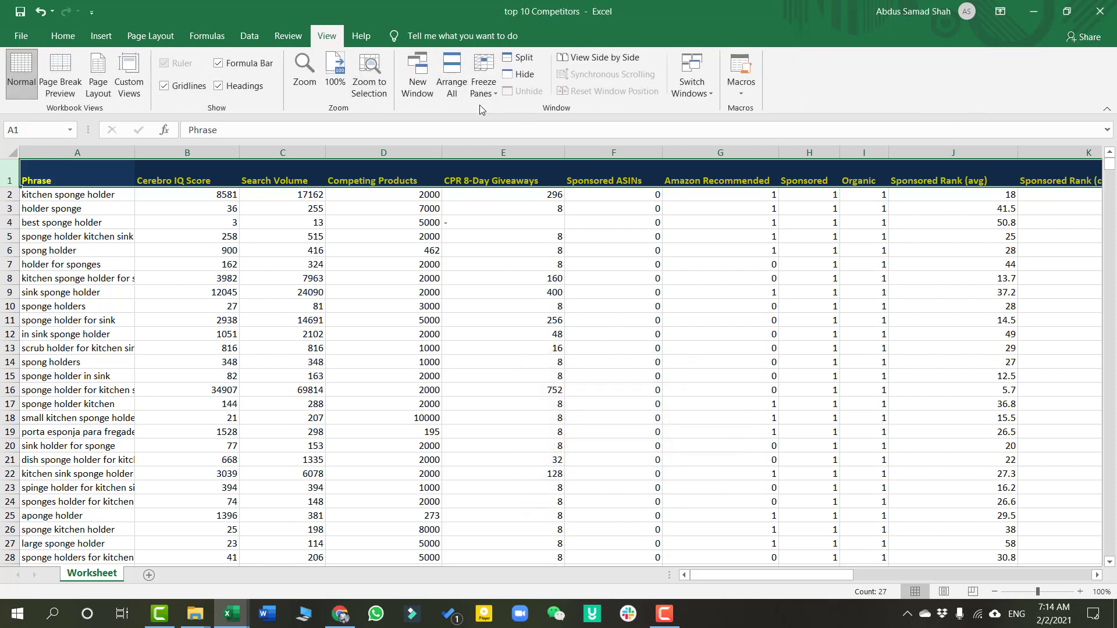
{"action": "left_click", "coordinate": [483, 87]}
{"action": "left_click", "coordinate": [533, 169]}
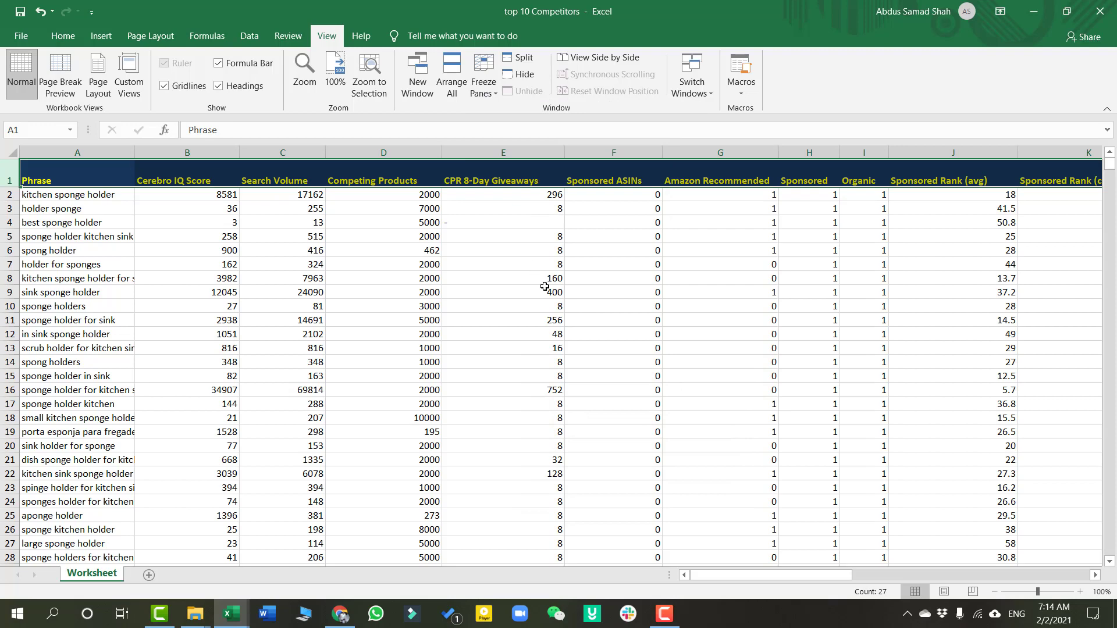
Widen column U so the B07WFML4WV header fits on one line
{"action": "left_click", "coordinate": [63, 35]}
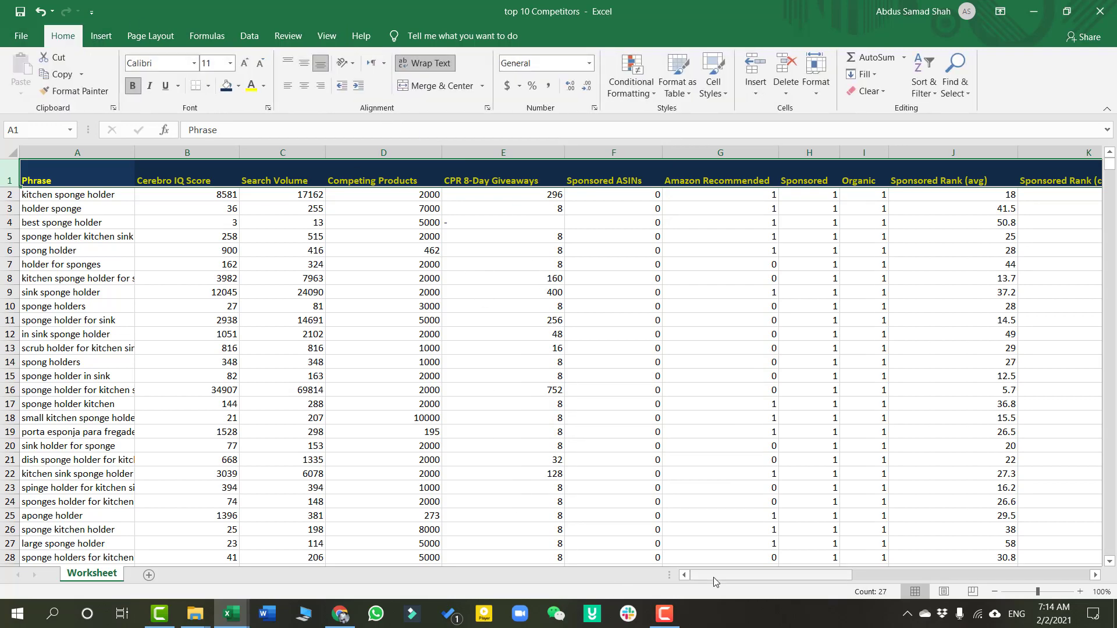
{"action": "left_click_drag", "start_coordinate": [713, 577], "coordinate": [956, 577]}
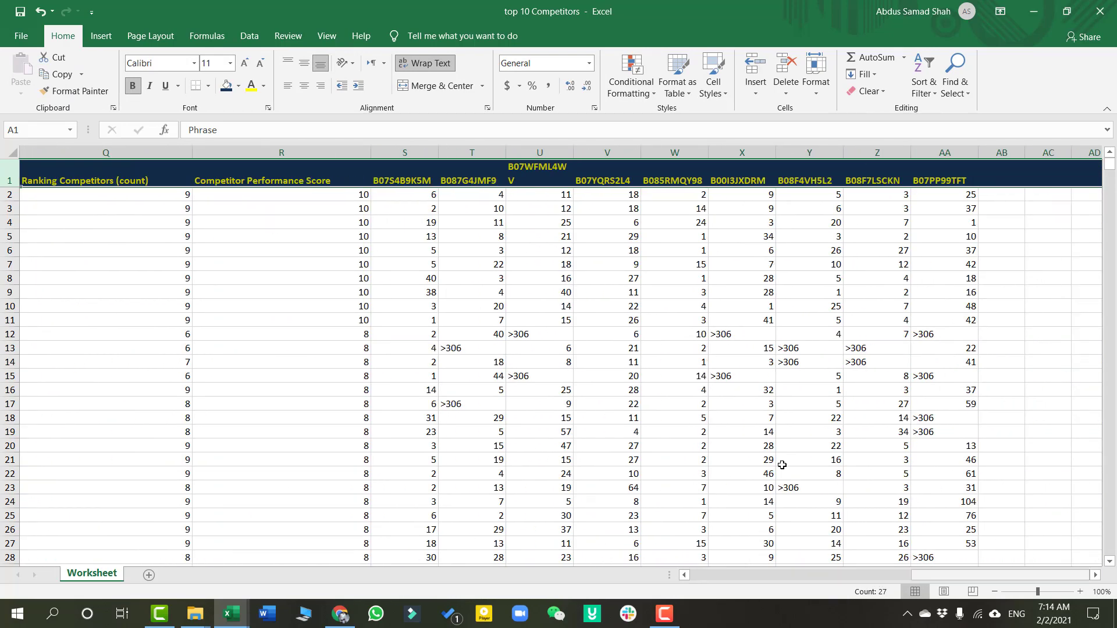
{"action": "left_click", "coordinate": [570, 153]}
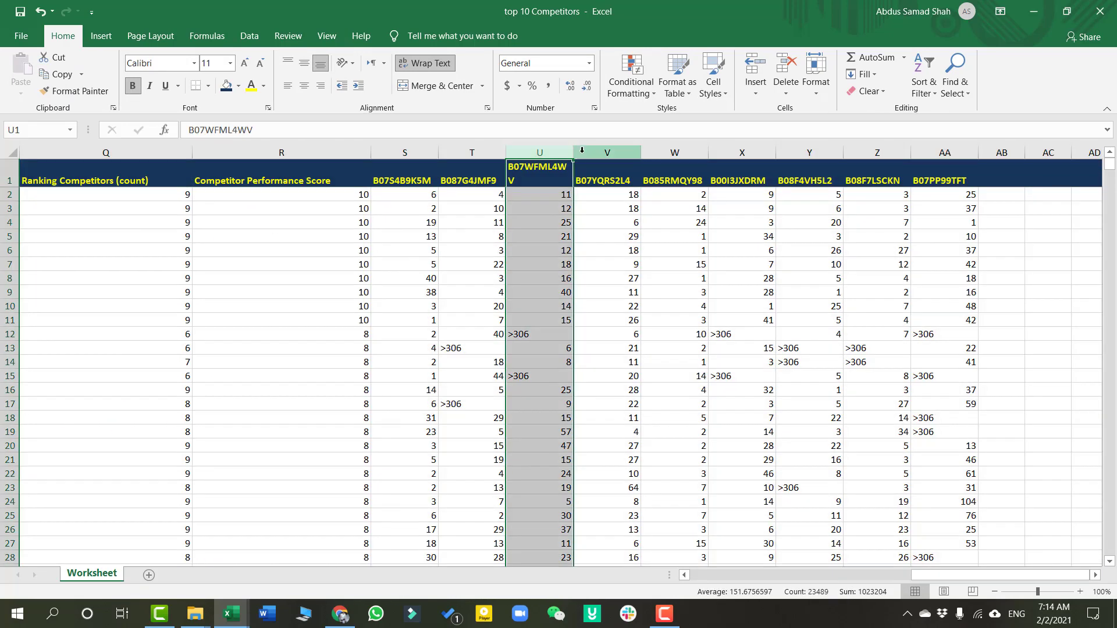
{"action": "left_click_drag", "start_coordinate": [573, 152], "coordinate": [582, 152]}
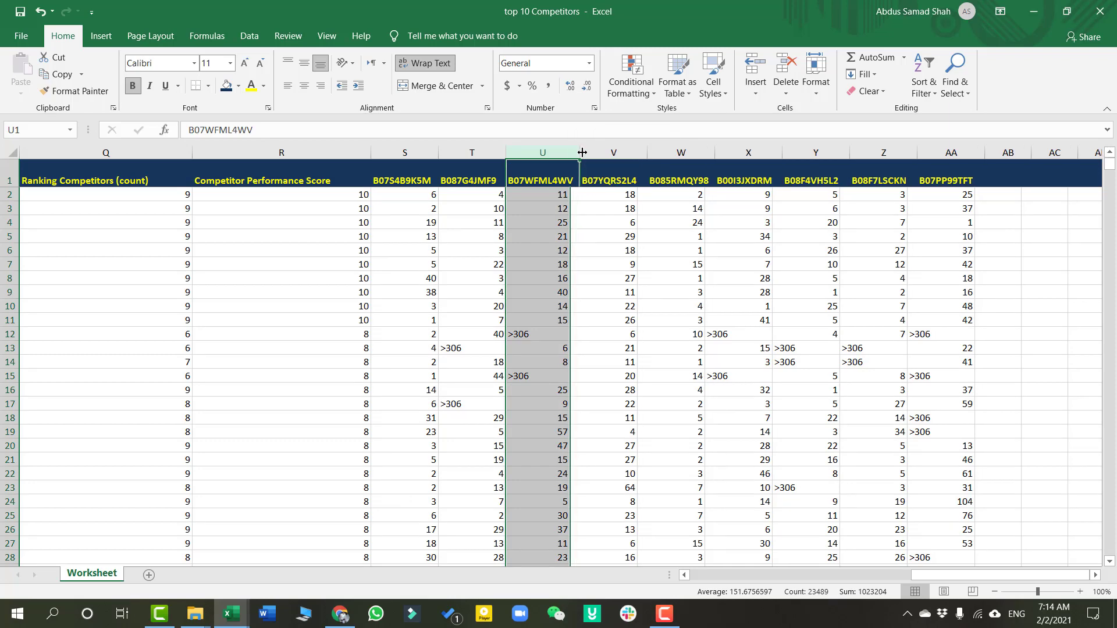
{"action": "left_click", "coordinate": [557, 253]}
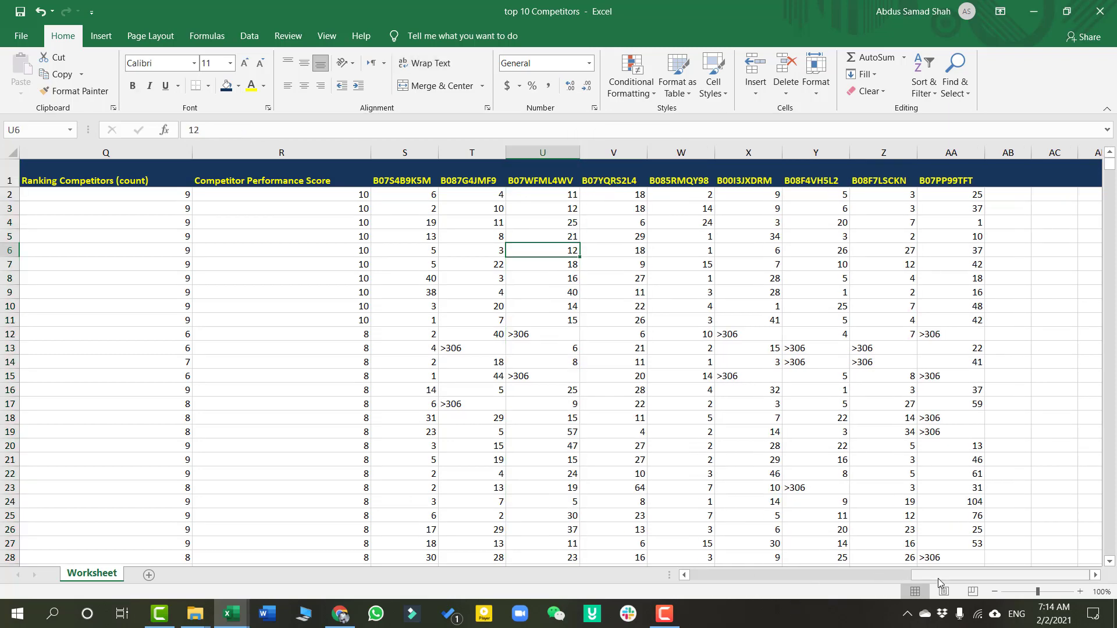
Insert a blank row above the header row and enter 1 in S1 above the B07S4B9K5M header
{"action": "left_click_drag", "start_coordinate": [938, 578], "coordinate": [905, 581]}
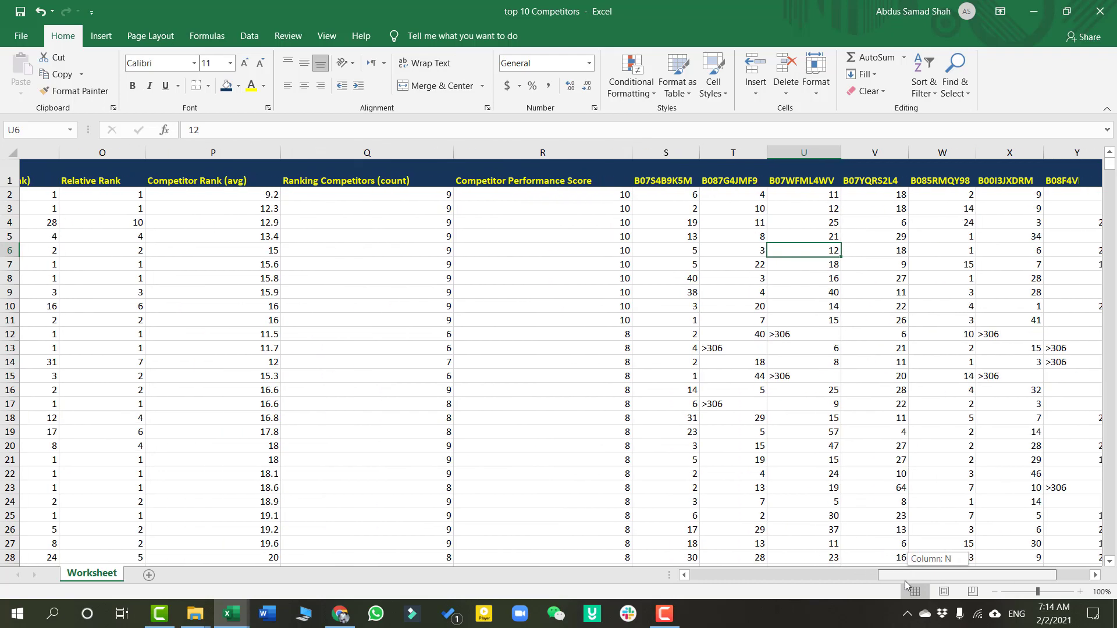
{"action": "right_click", "coordinate": [8, 180]}
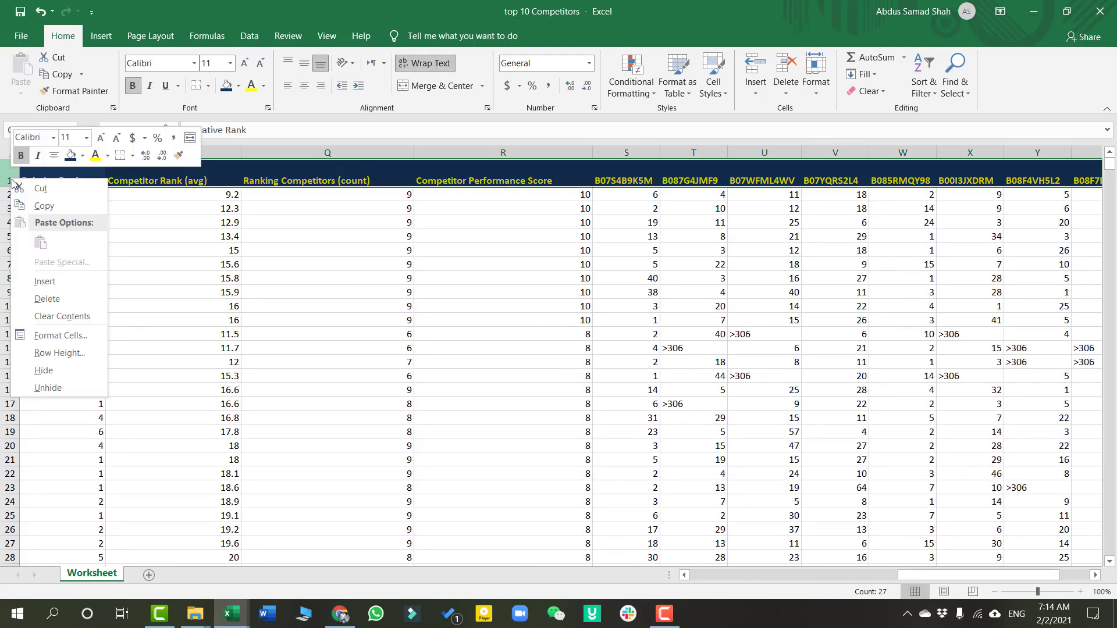
{"action": "left_click", "coordinate": [60, 274]}
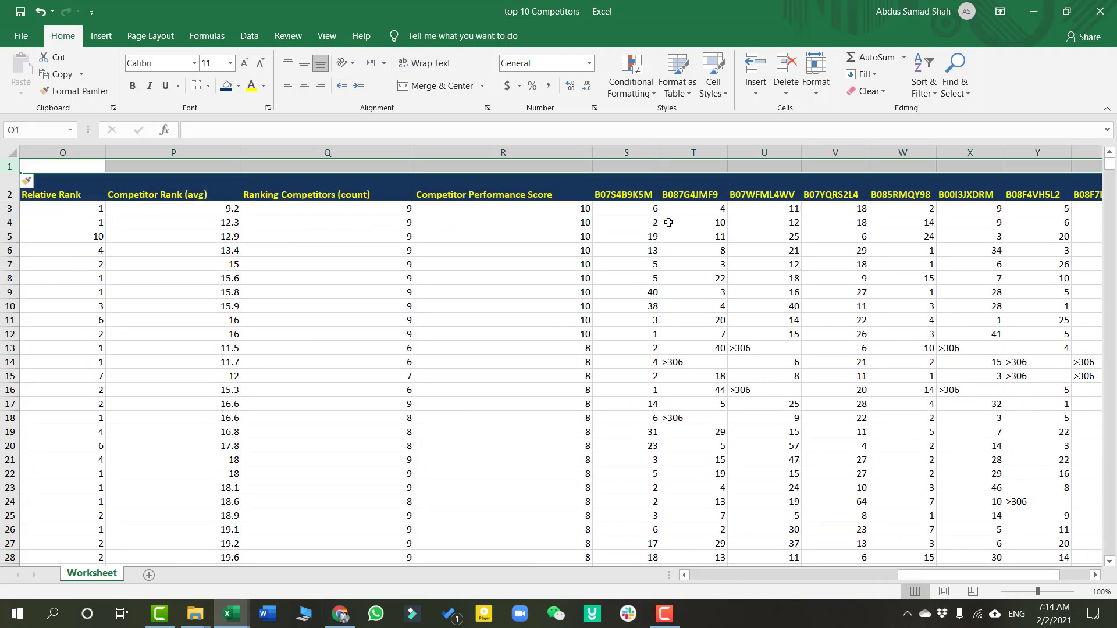
{"action": "left_click", "coordinate": [631, 166]}
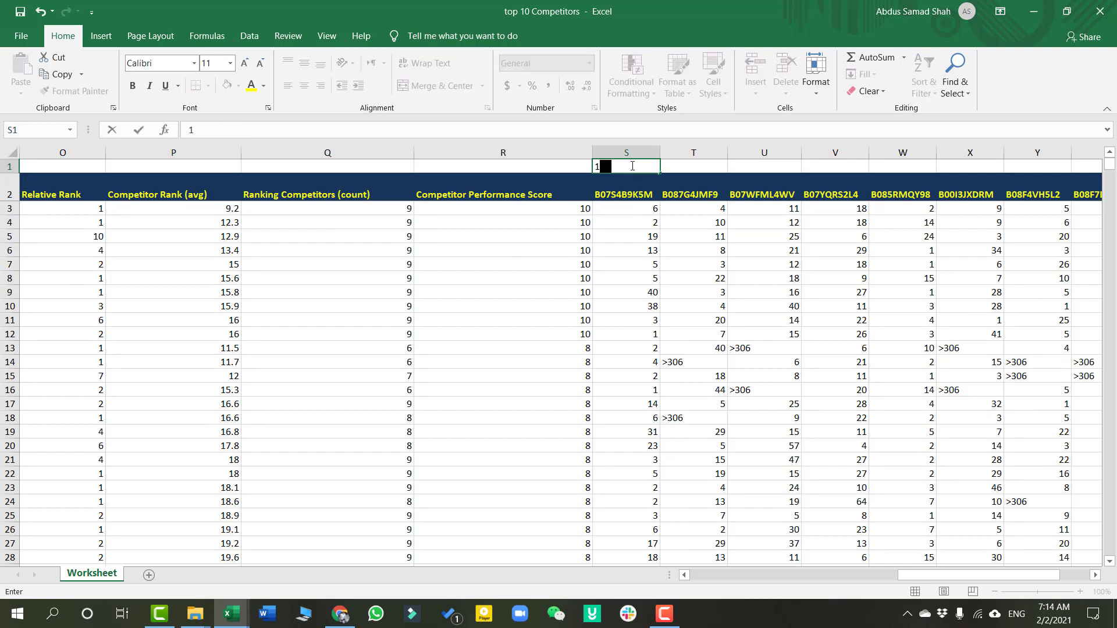
{"action": "type", "text": "1"}
{"action": "key", "text": "Return"}
Fill the number series from S1 through AA1 so the competitor ASIN columns are numbered 1 to 9
{"action": "left_click_drag", "start_coordinate": [903, 578], "coordinate": [917, 577]}
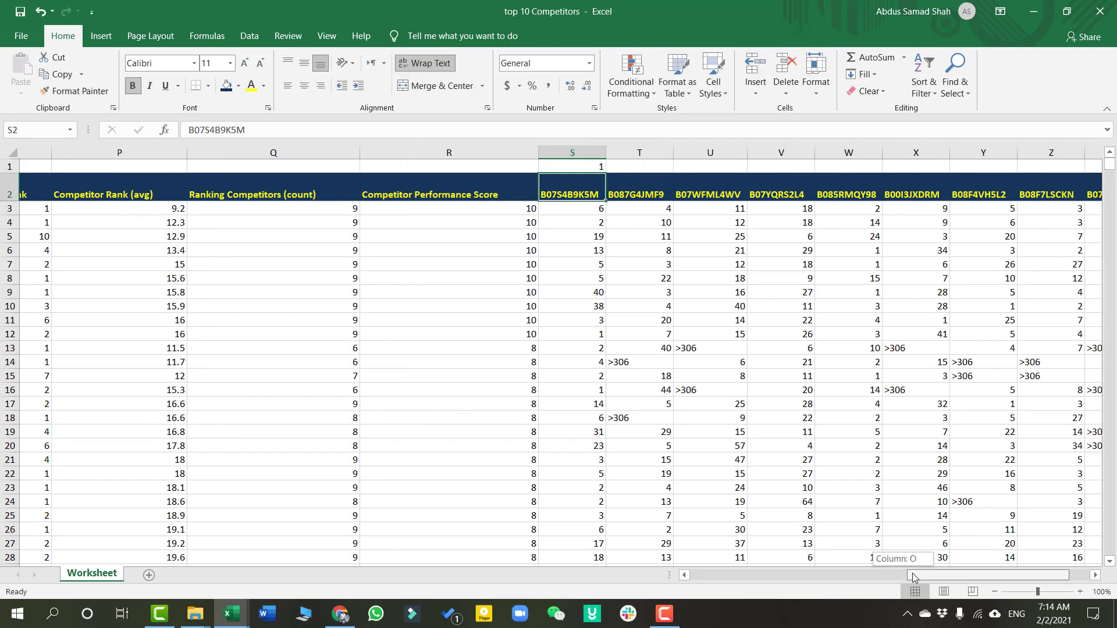
{"action": "left_click", "coordinate": [566, 168]}
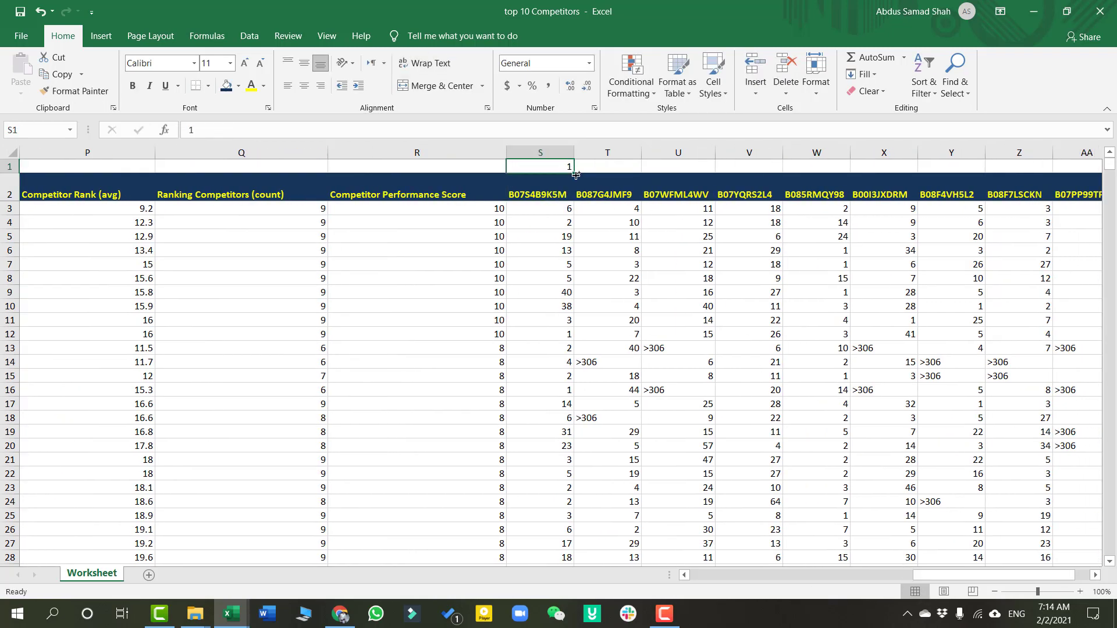
{"action": "left_click_drag", "start_coordinate": [576, 174], "coordinate": [971, 166]}
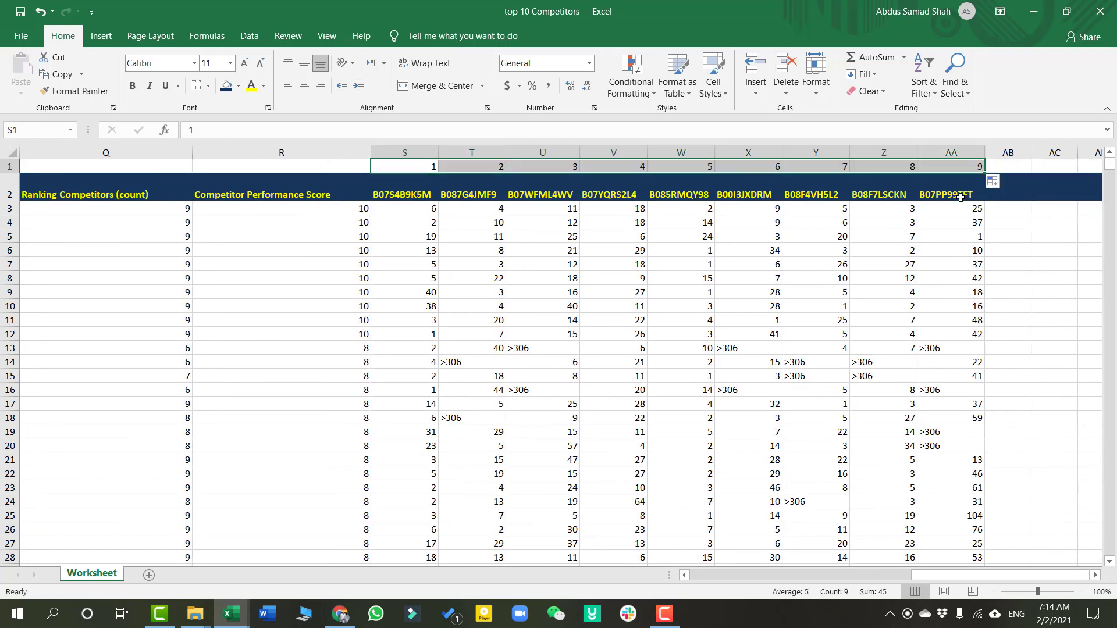
{"action": "left_click", "coordinate": [953, 238]}
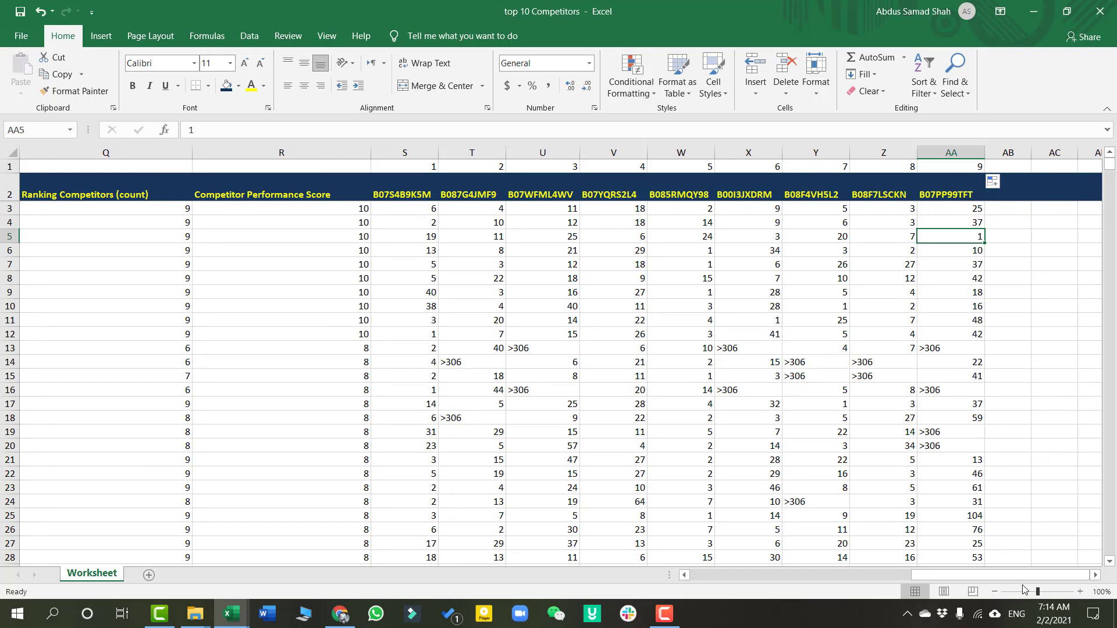
Review the rank and score columns up to Competitor Performance Score and the competitor ASIN columns beside them
{"action": "left_click_drag", "start_coordinate": [1039, 577], "coordinate": [979, 579]}
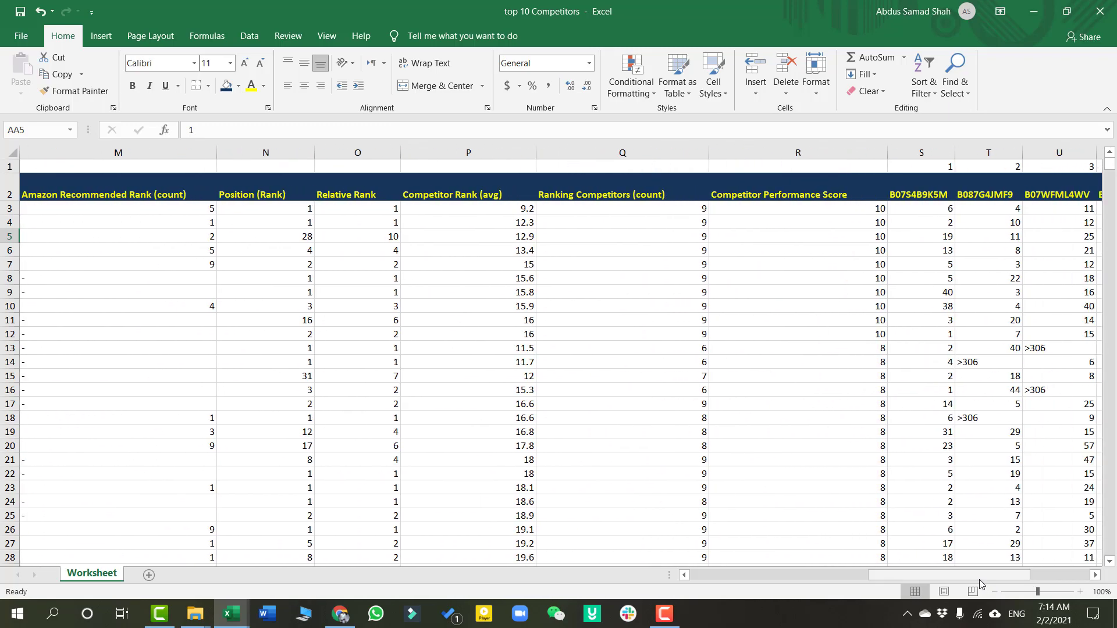
{"action": "left_click_drag", "start_coordinate": [836, 151], "coordinate": [158, 187]}
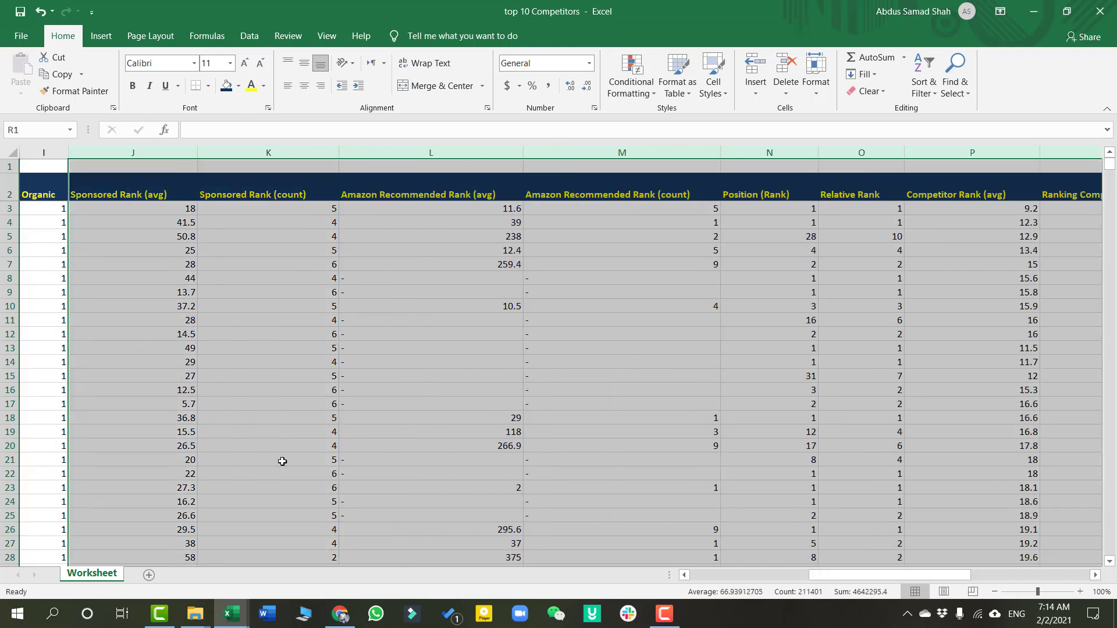
{"action": "left_click_drag", "start_coordinate": [838, 576], "coordinate": [981, 575]}
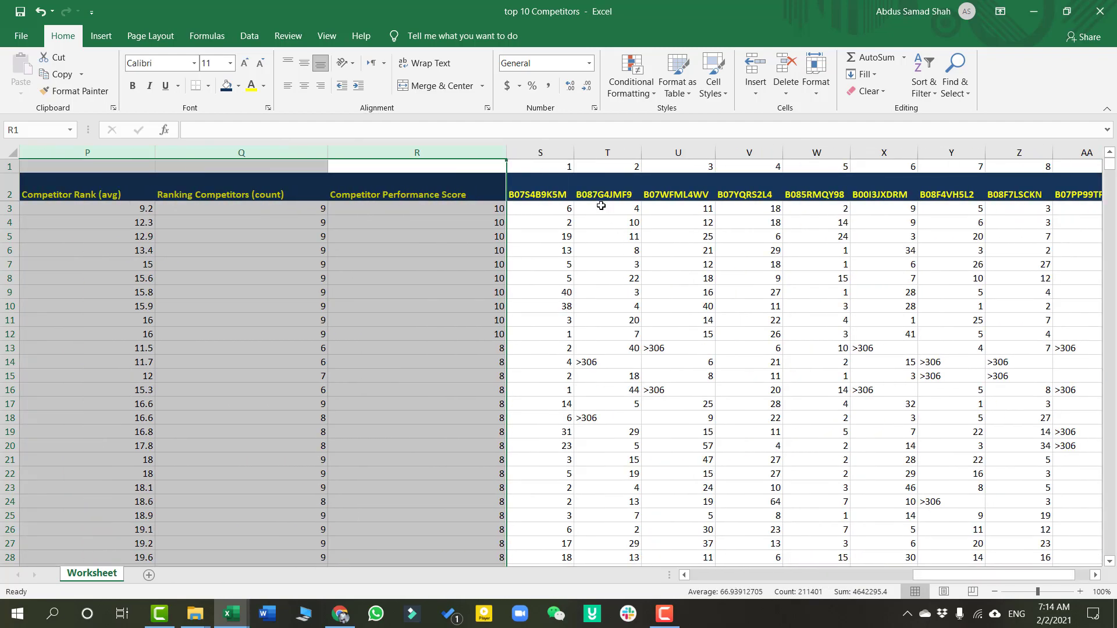
{"action": "left_click_drag", "start_coordinate": [538, 150], "coordinate": [952, 195]}
{"action": "left_click_drag", "start_coordinate": [1017, 575], "coordinate": [984, 577]}
{"action": "left_click", "coordinate": [796, 364]}
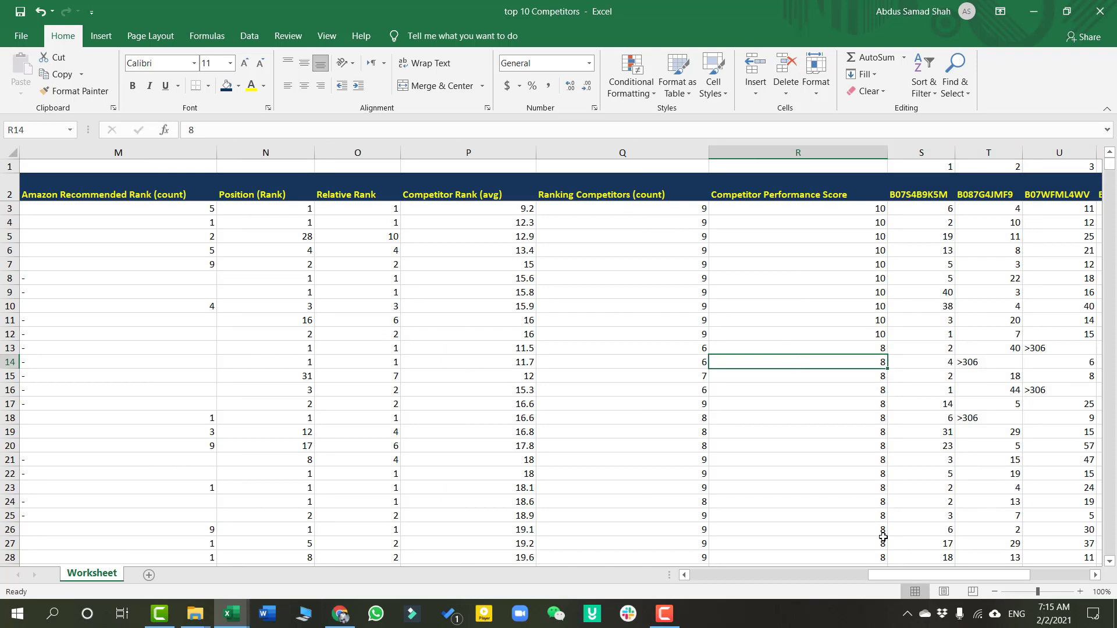
Delete the Competitor Rank (avg) and Relative Rank columns from the worksheet
{"action": "mouse_move", "coordinate": [886, 579]}
{"action": "left_mouse_down"}
{"action": "mouse_move", "coordinate": [862, 579]}
{"action": "mouse_move", "coordinate": [872, 578]}
{"action": "left_mouse_up"}
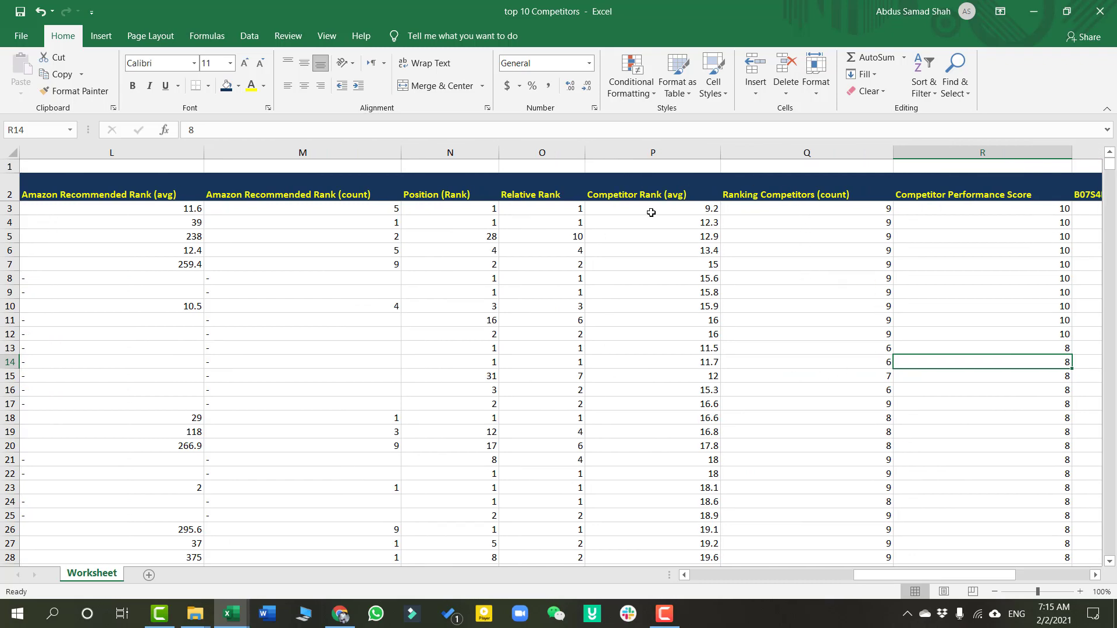
{"action": "left_click", "coordinate": [800, 154]}
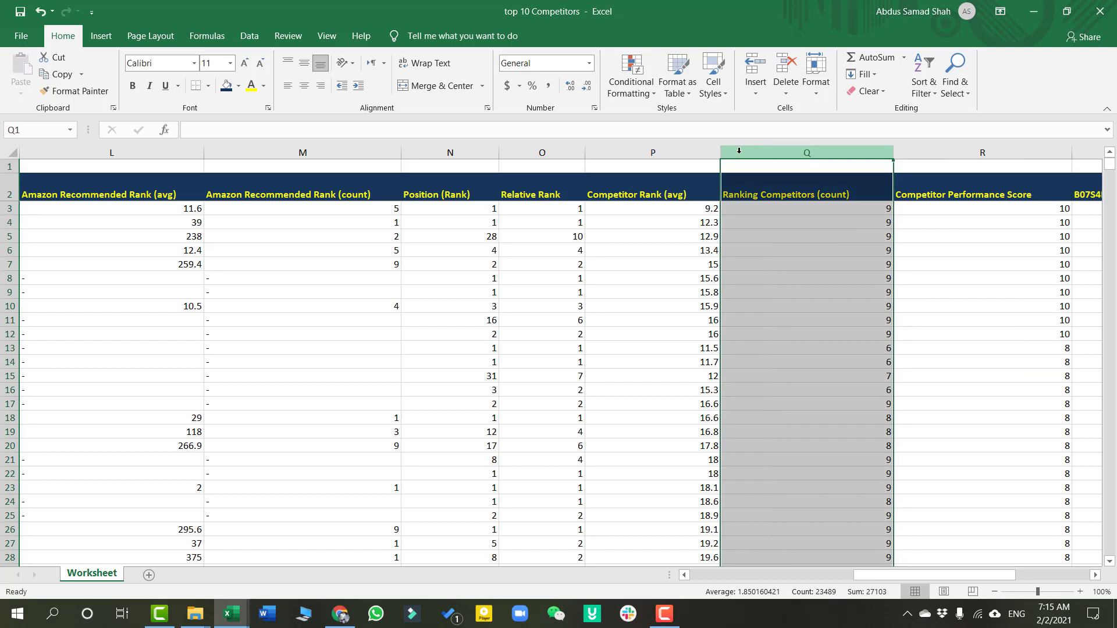
{"action": "left_click", "coordinate": [662, 154]}
{"action": "right_click", "coordinate": [655, 234]}
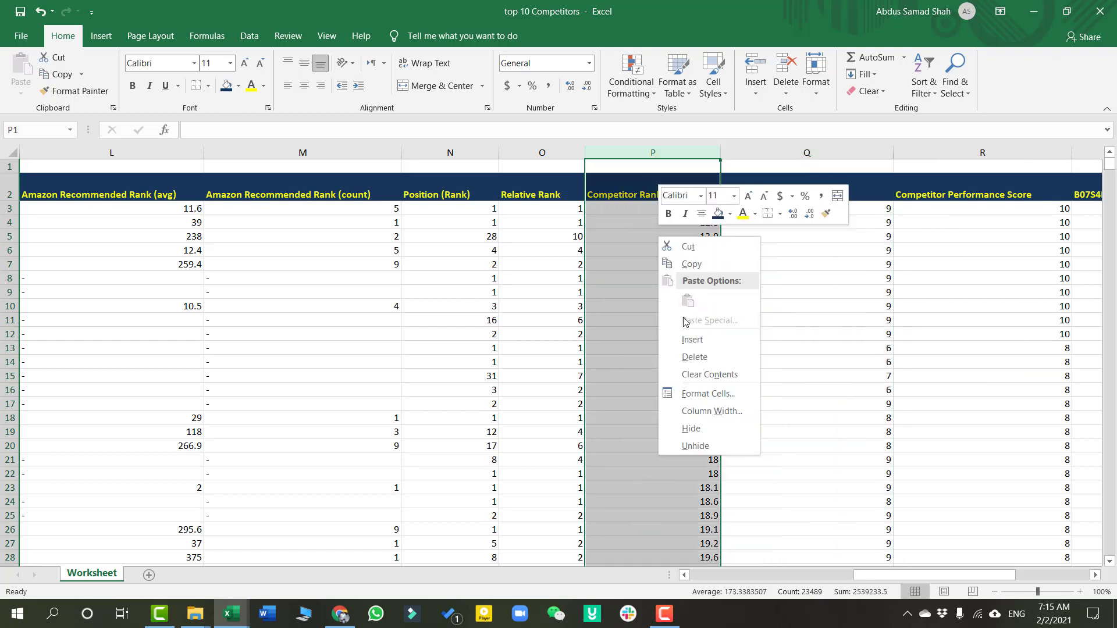
{"action": "left_click", "coordinate": [696, 357]}
{"action": "left_click", "coordinate": [550, 247]}
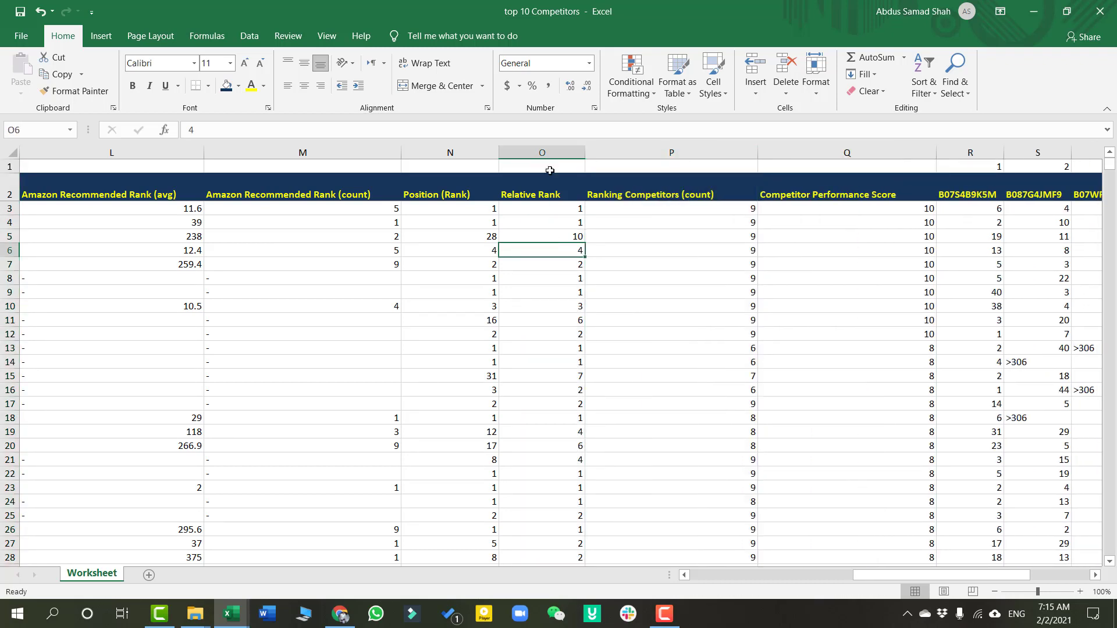
{"action": "left_click", "coordinate": [548, 152]}
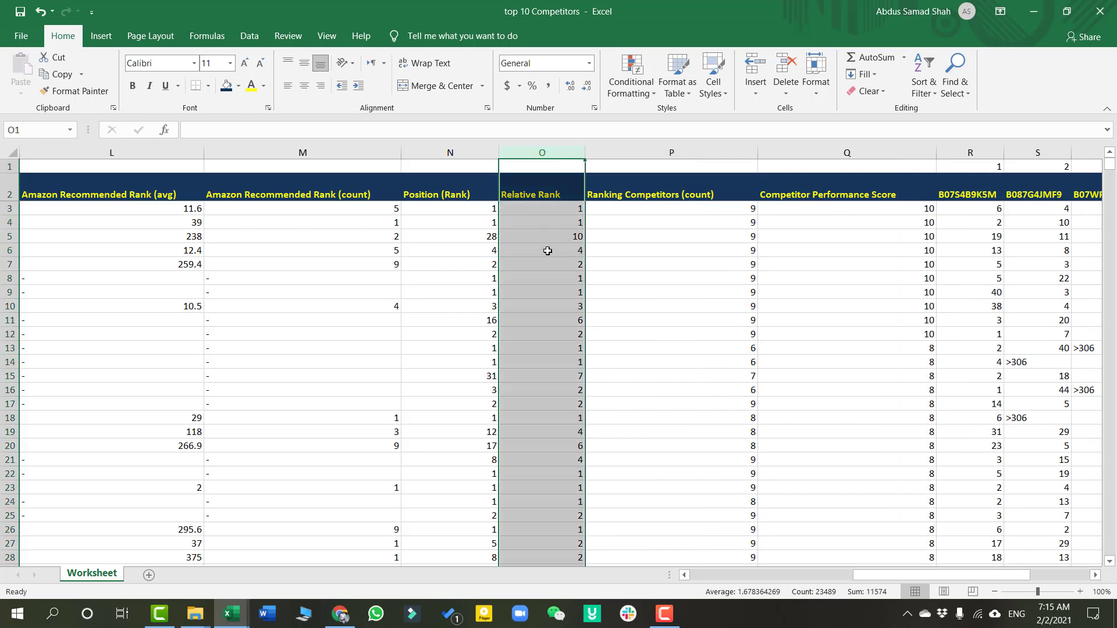
{"action": "right_click", "coordinate": [548, 251]}
{"action": "left_click", "coordinate": [587, 357]}
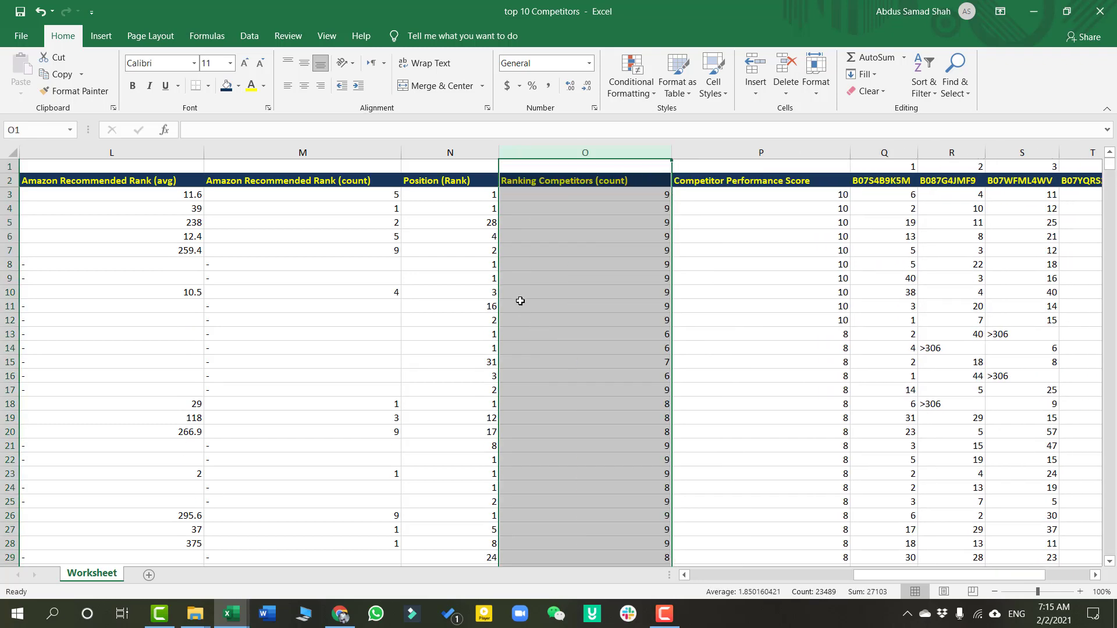
Replace the Position (Rank) header in N2 with the ASIN B00004XSF7 from Cerebro, keeping the header row's formatting
{"action": "left_click", "coordinate": [447, 221]}
{"action": "left_click", "coordinate": [462, 183]}
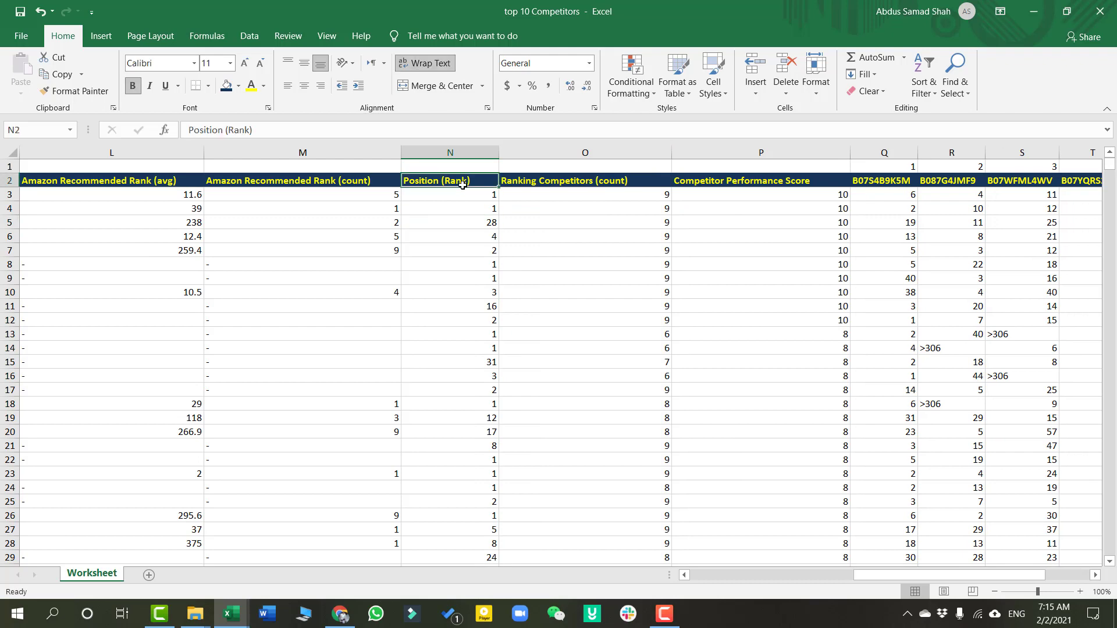
{"action": "left_click", "coordinate": [450, 152]}
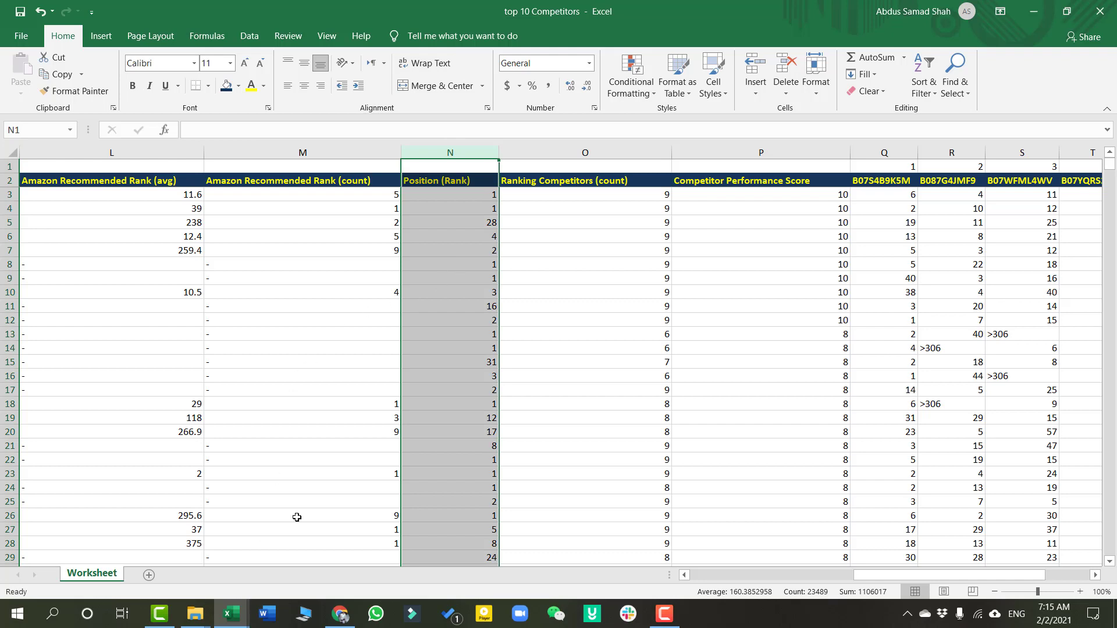
{"action": "left_click", "coordinate": [341, 615]}
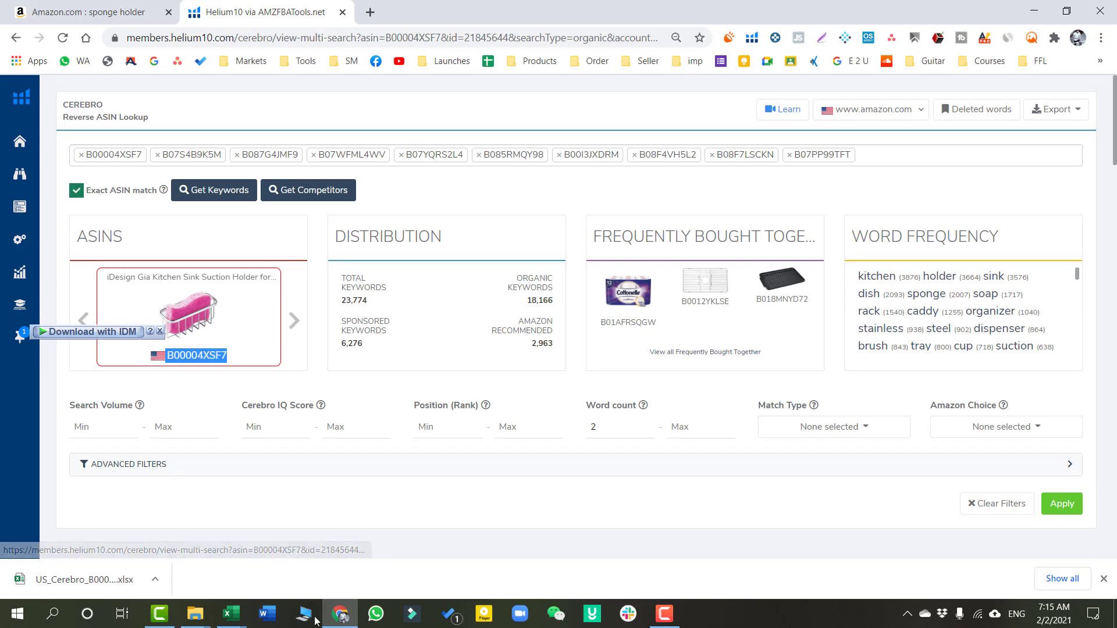
{"action": "left_click", "coordinate": [231, 614]}
{"action": "left_click", "coordinate": [278, 572]}
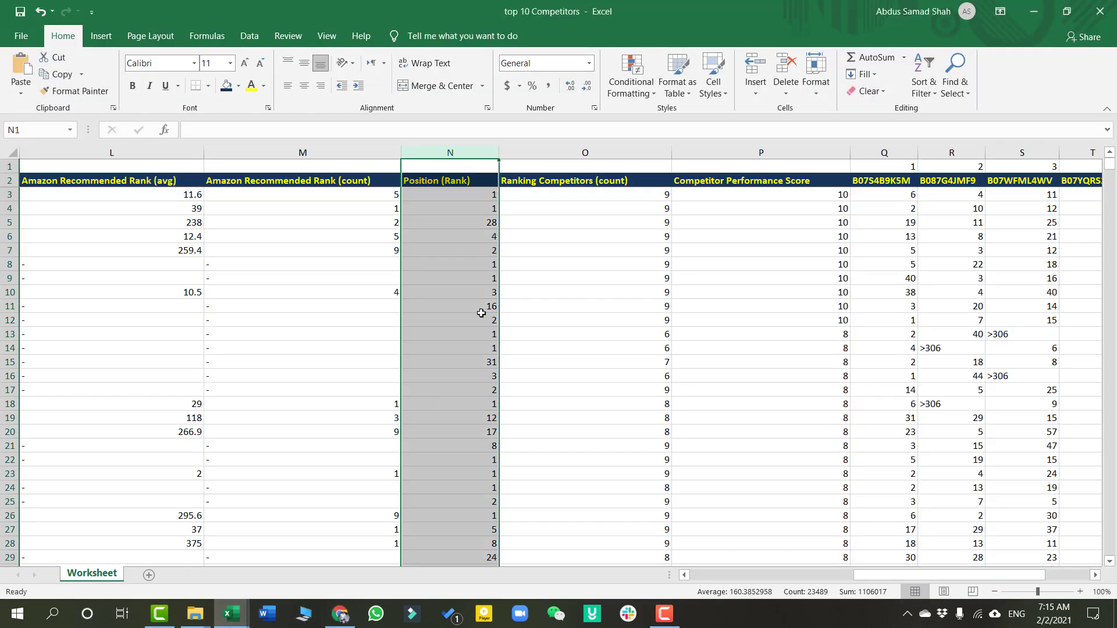
{"action": "left_click", "coordinate": [434, 181]}
{"action": "type", "text": "B00004XSF7"}
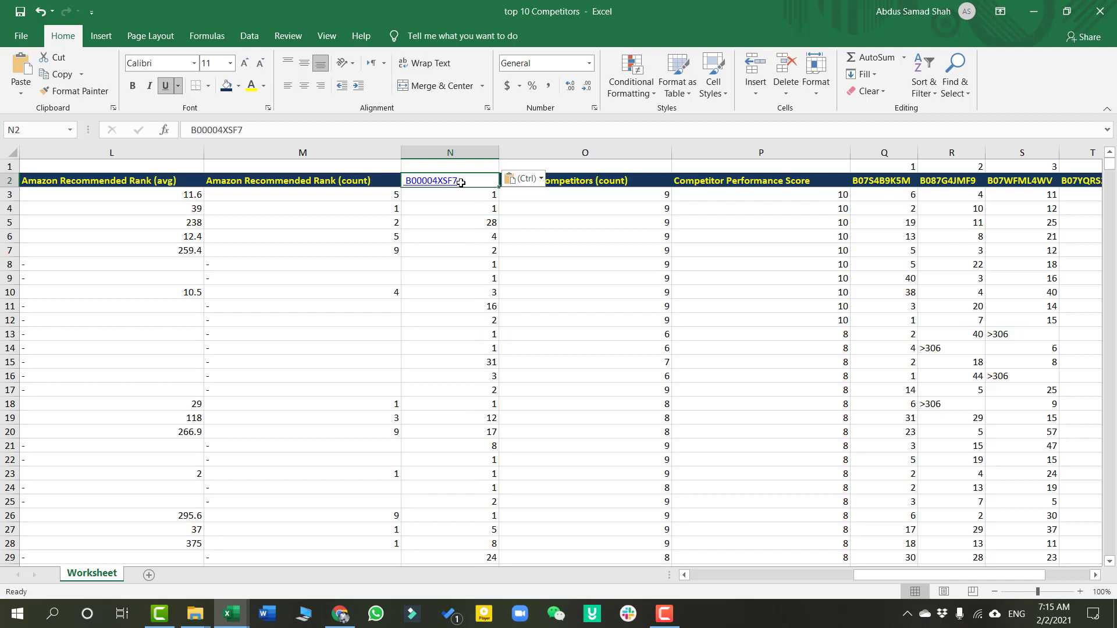
{"action": "left_click", "coordinate": [524, 178]}
{"action": "left_click", "coordinate": [531, 217]}
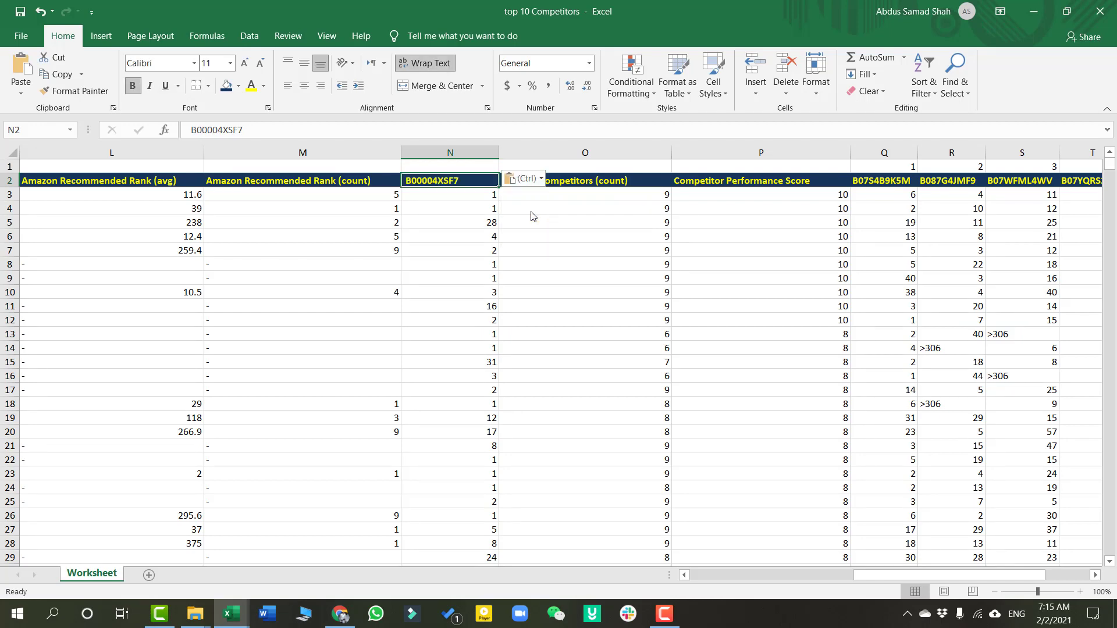
Cut the whole B00004XSF7 column N
{"action": "left_click", "coordinate": [466, 152]}
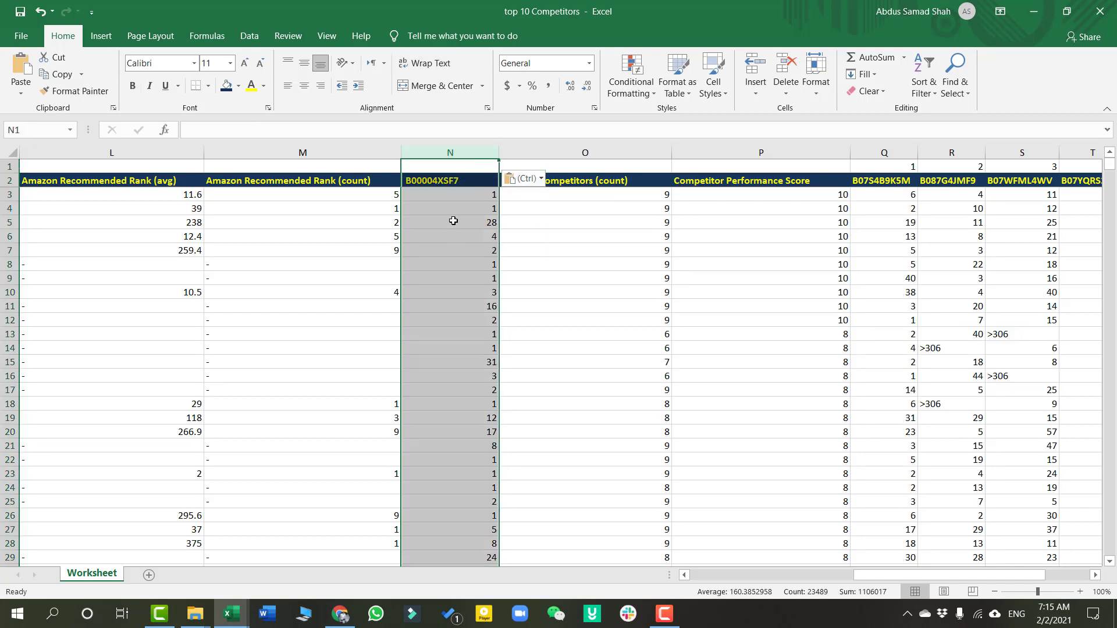
{"action": "key", "text": "ctrl"}
{"action": "key", "text": "Escape"}
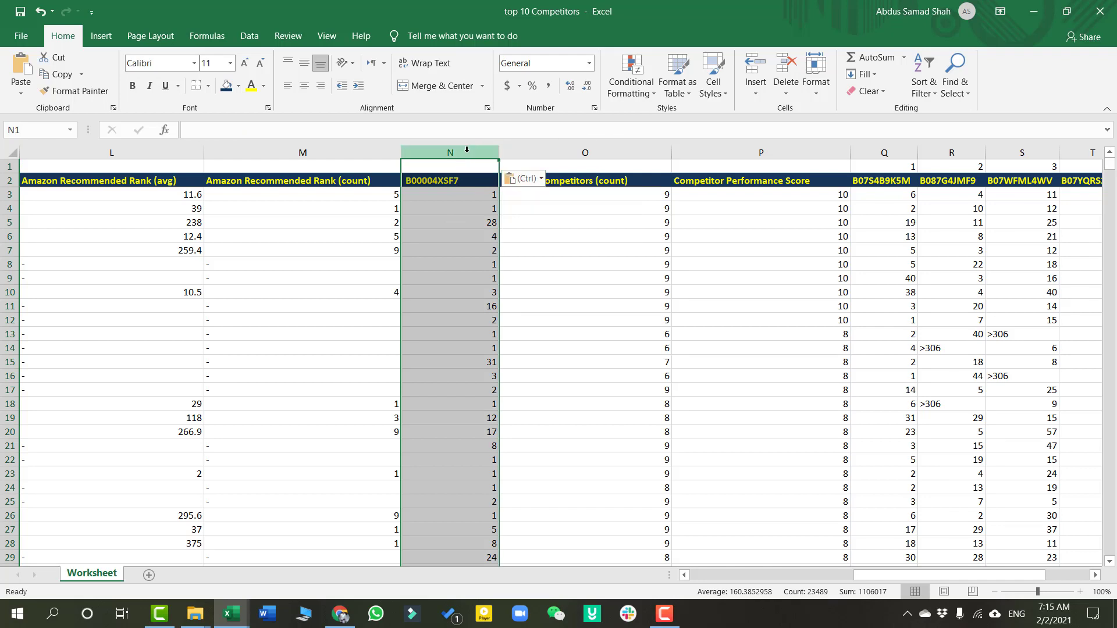
{"action": "key", "text": "ctrl+c"}
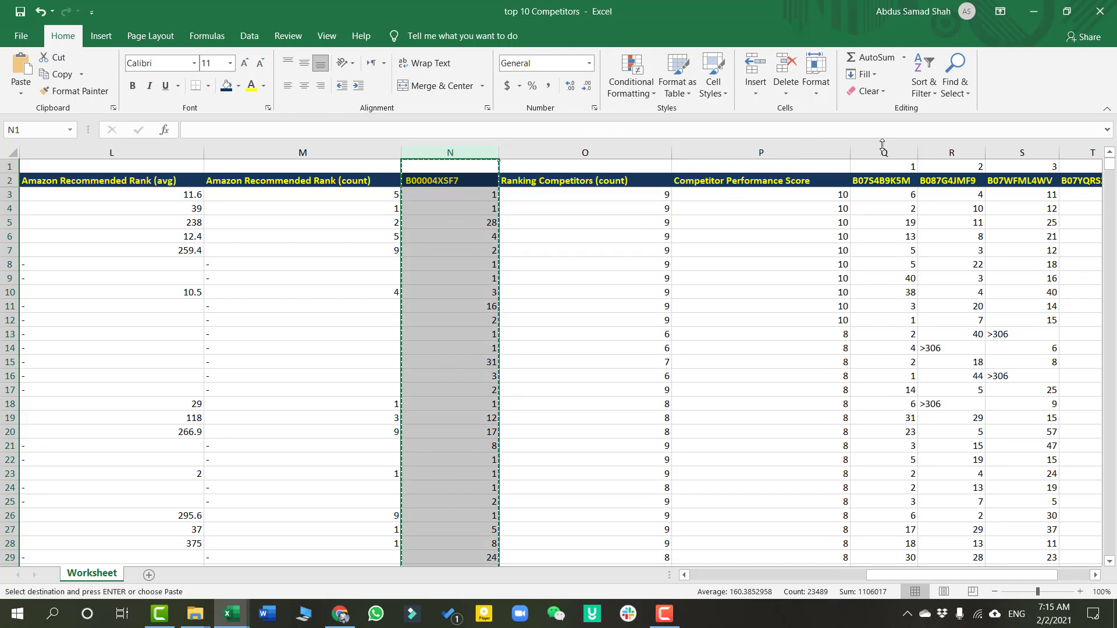
{"action": "left_click", "coordinate": [884, 152]}
{"action": "right_click", "coordinate": [884, 152]}
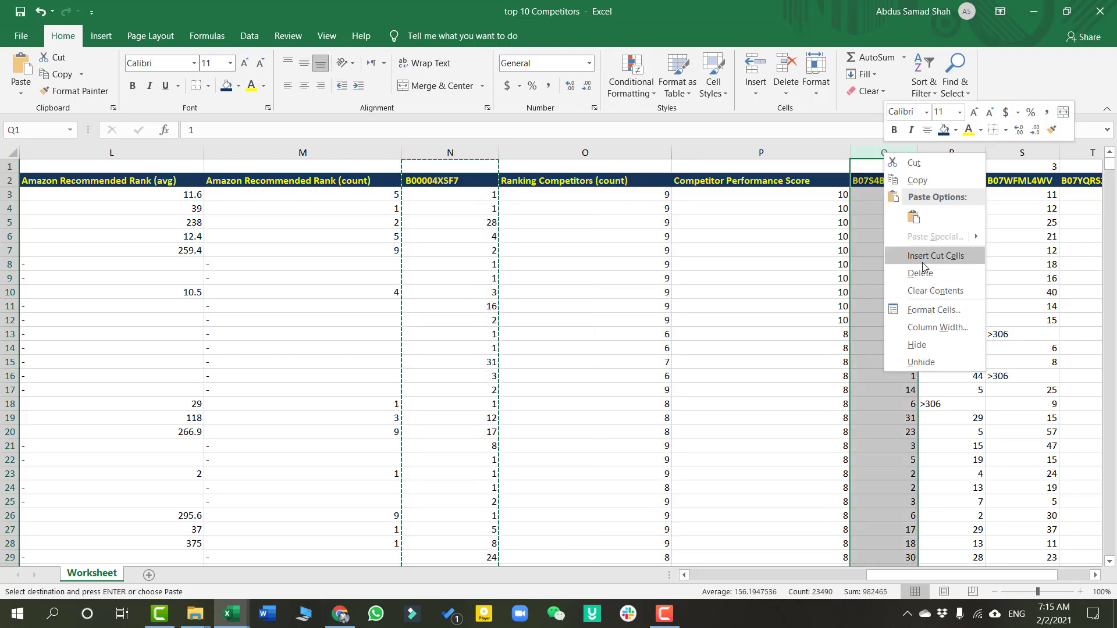
{"action": "left_click", "coordinate": [853, 293]}
{"action": "left_click", "coordinate": [873, 239]}
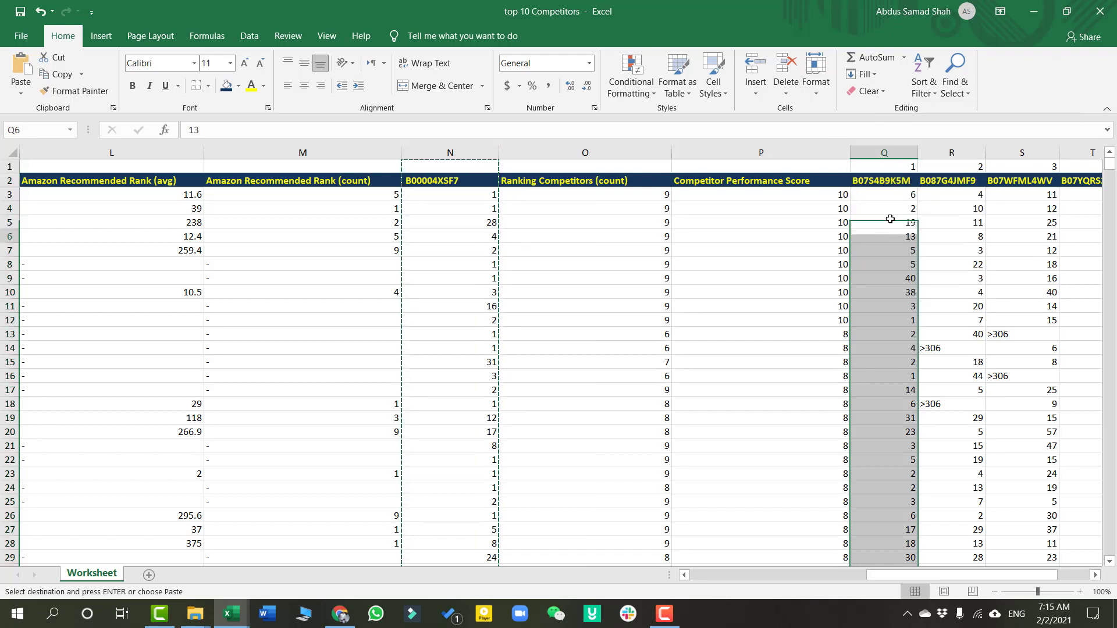
{"action": "left_click", "coordinate": [890, 153]}
{"action": "right_click", "coordinate": [891, 154]}
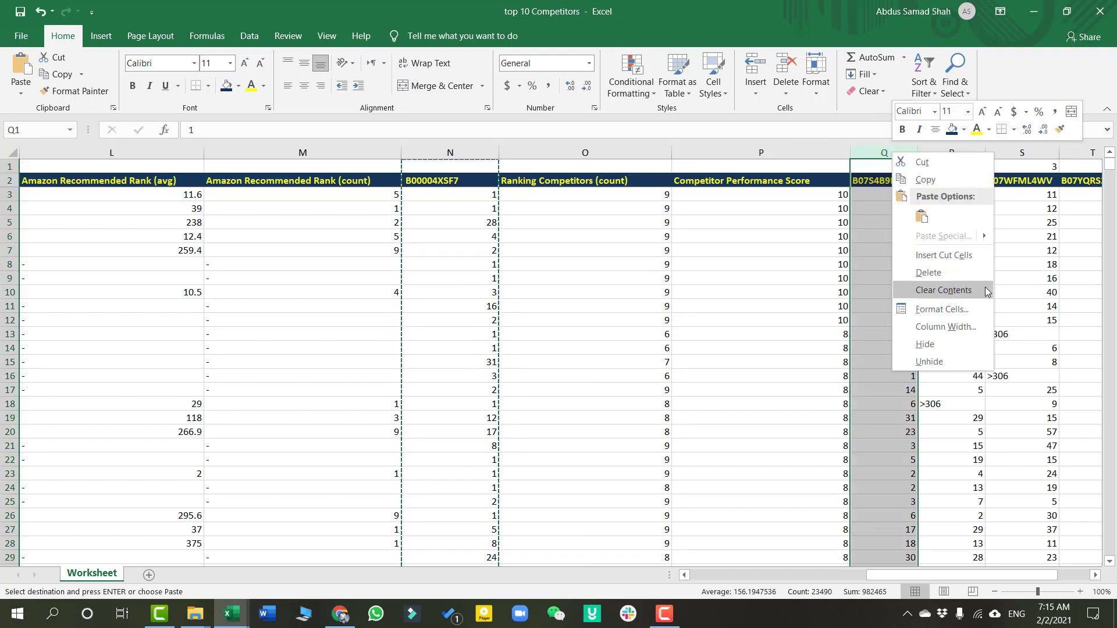
{"action": "left_click", "coordinate": [820, 280]}
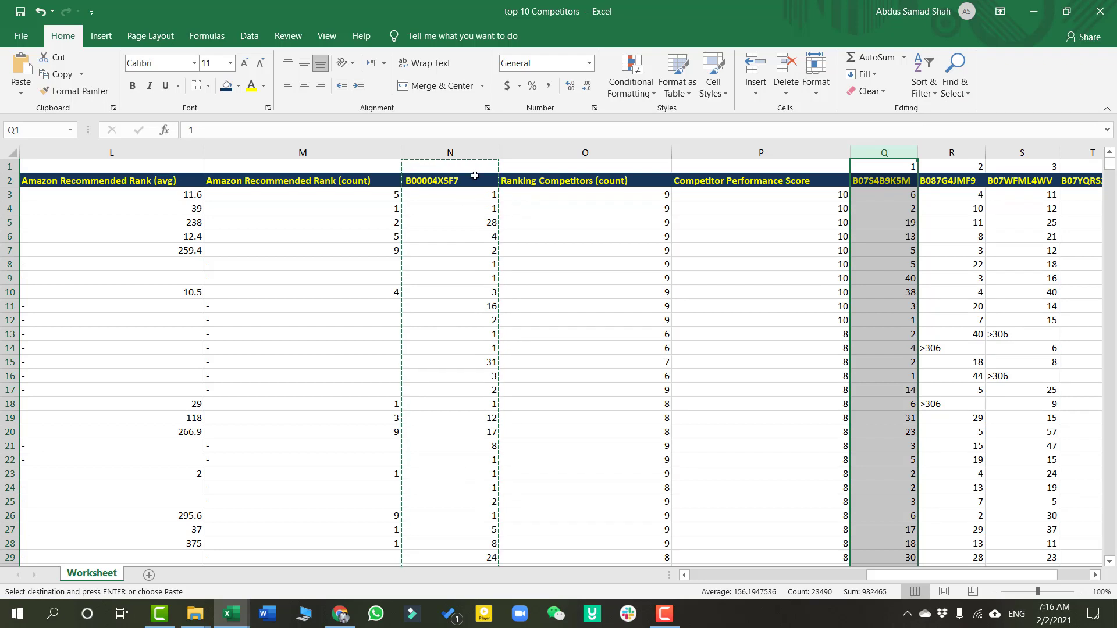
{"action": "left_click", "coordinate": [453, 179]}
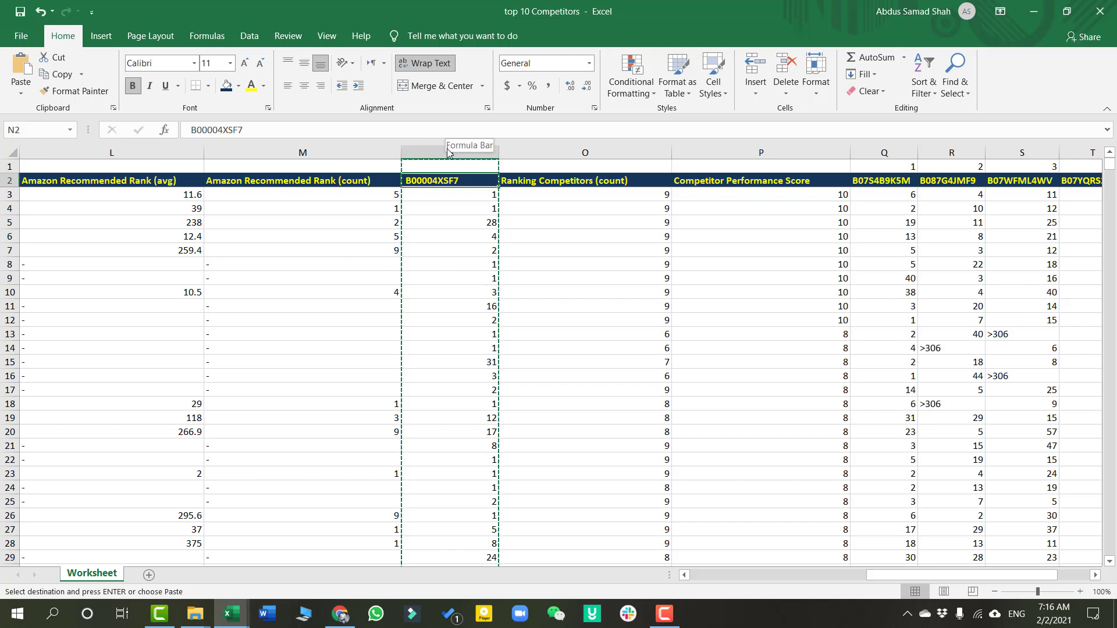
{"action": "left_click", "coordinate": [426, 152]}
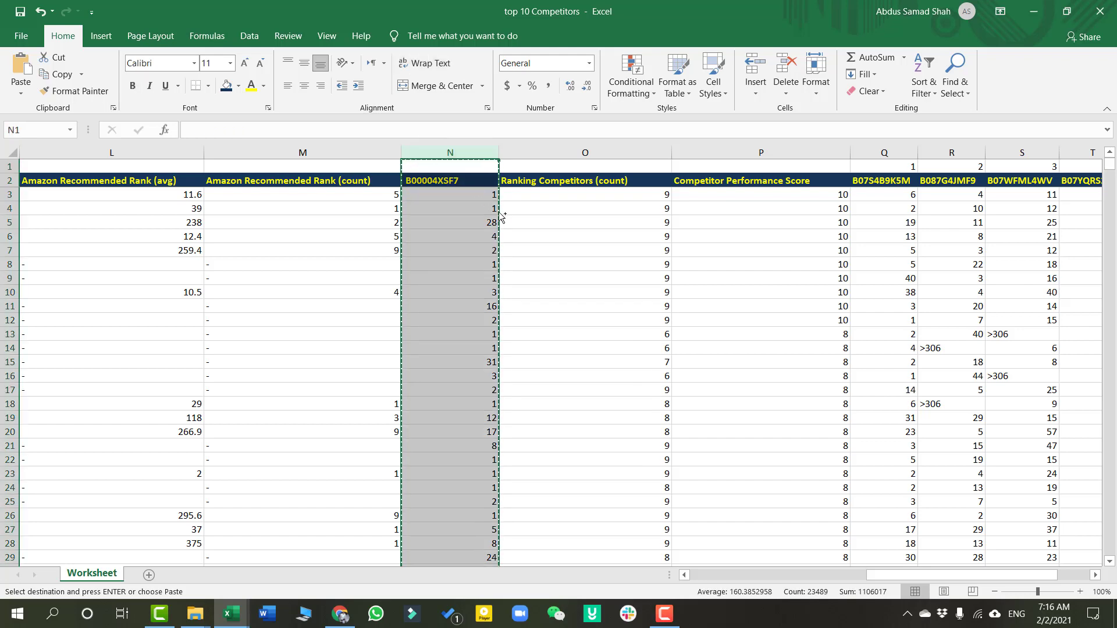
Insert the cut B00004XSF7 column directly before the B07S4B9K5M column
{"action": "right_click", "coordinate": [883, 153]}
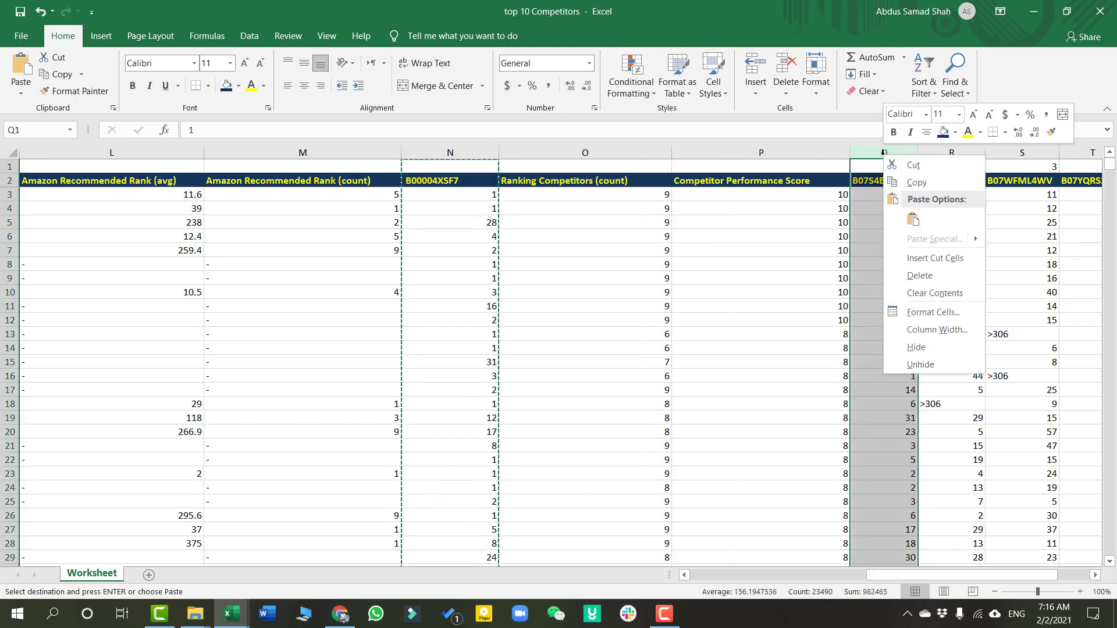
{"action": "left_click", "coordinate": [754, 85]}
{"action": "left_click", "coordinate": [753, 87]}
{"action": "left_click", "coordinate": [753, 88]}
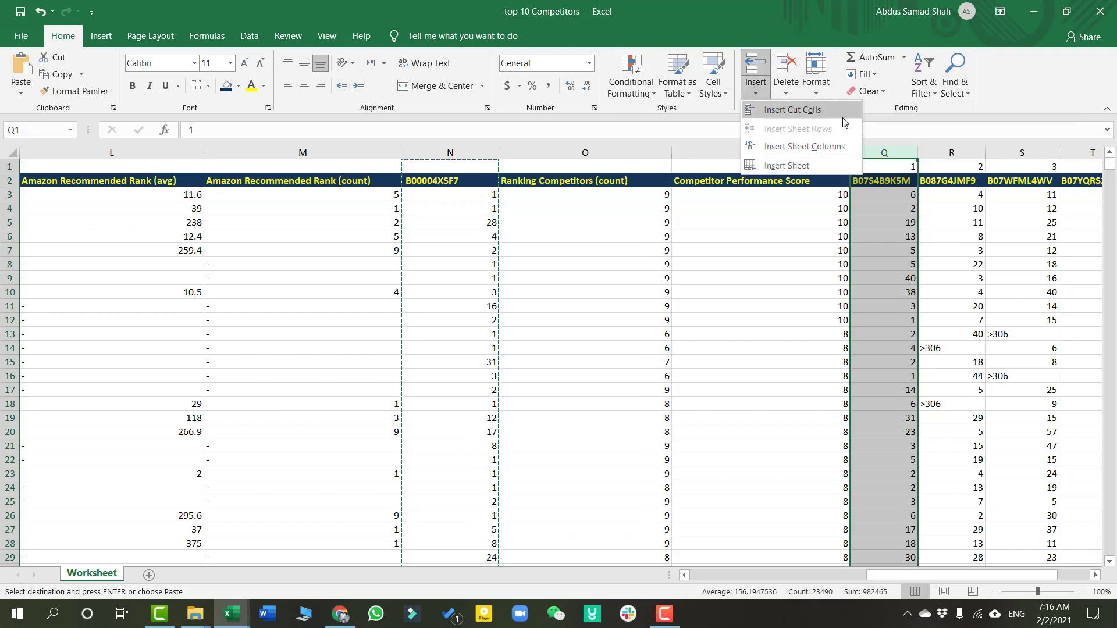
{"action": "left_click", "coordinate": [814, 113]}
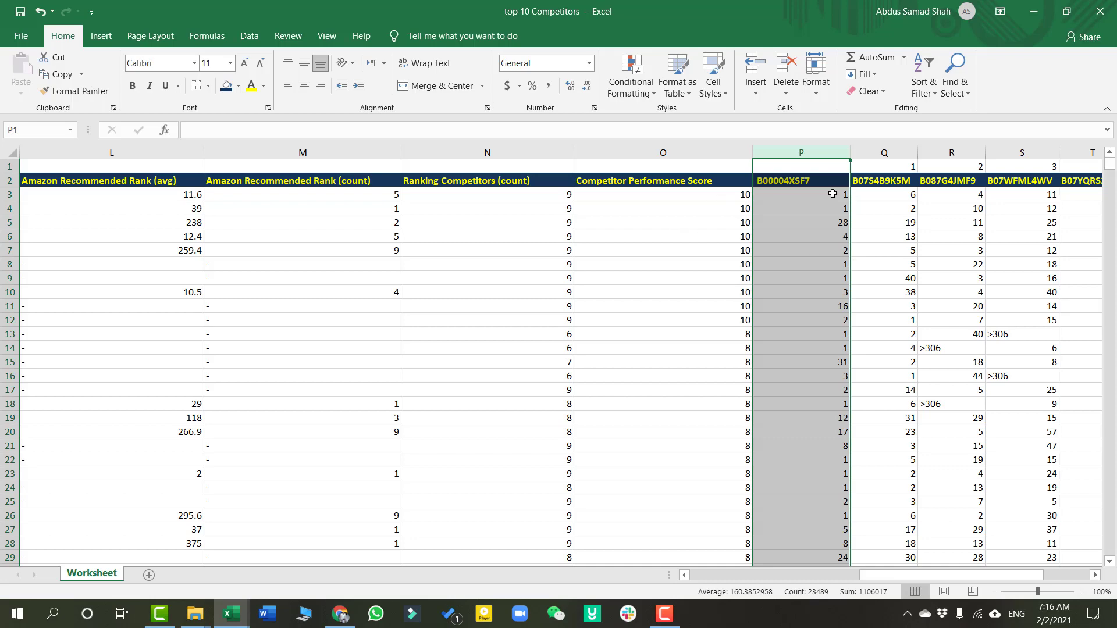
Enter 1 above the B00004XSF7 header and fill the series across row 1 so the ten ASIN columns are numbered 1 to 10
{"action": "left_click", "coordinate": [816, 169]}
{"action": "type", "text": "1"}
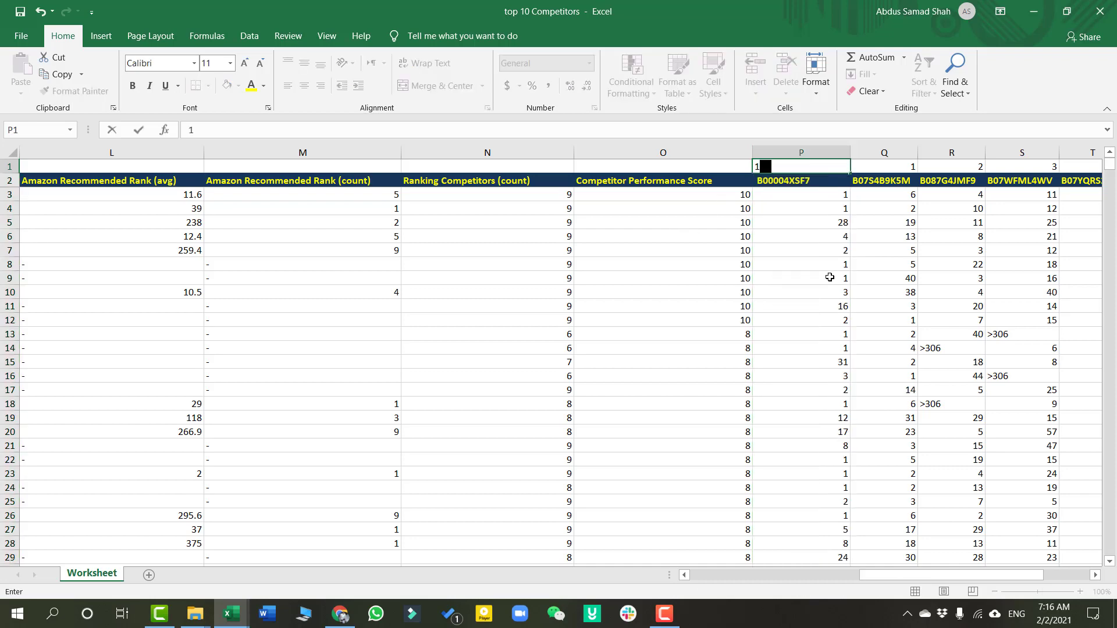
{"action": "left_click", "coordinate": [827, 278]}
{"action": "left_click_drag", "start_coordinate": [990, 574], "coordinate": [1021, 574]}
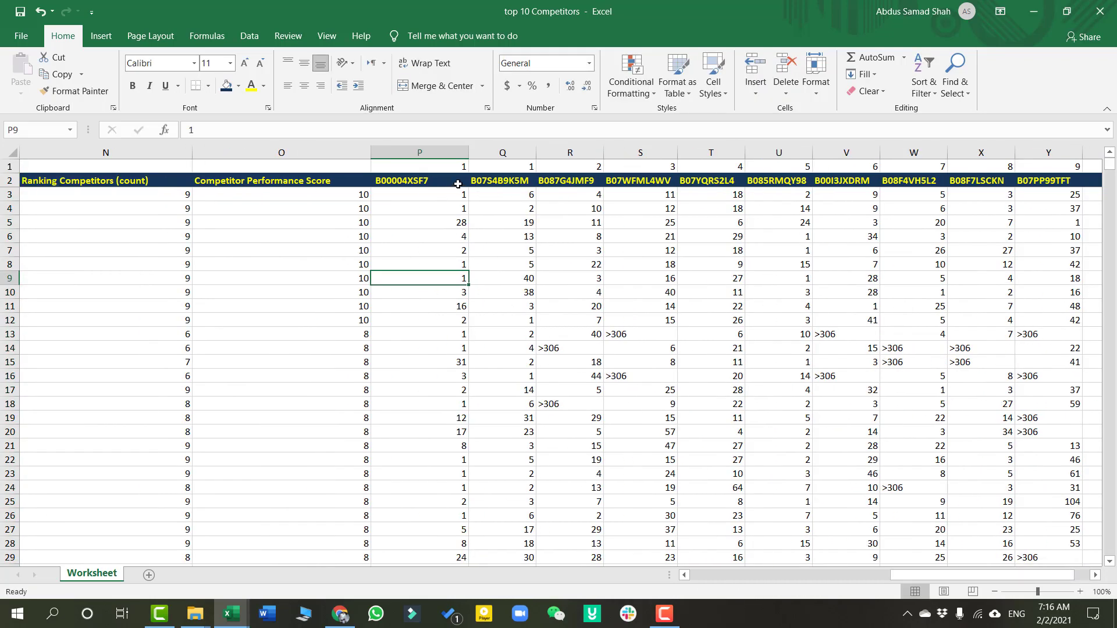
{"action": "left_click", "coordinate": [451, 153]}
{"action": "left_click", "coordinate": [456, 166]}
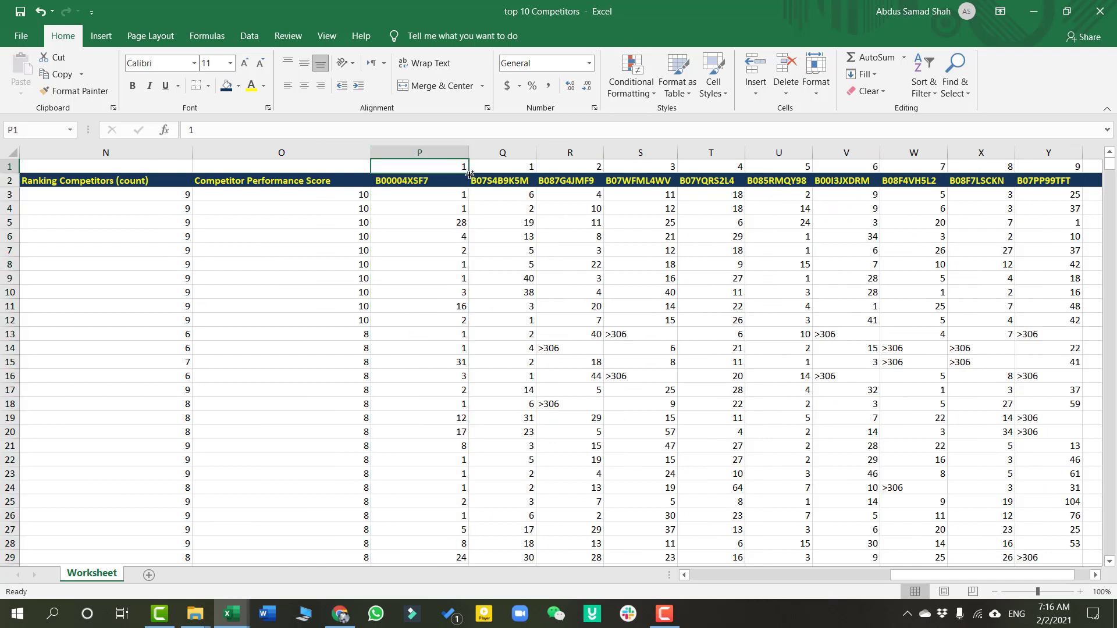
{"action": "left_click_drag", "start_coordinate": [469, 173], "coordinate": [1095, 194]}
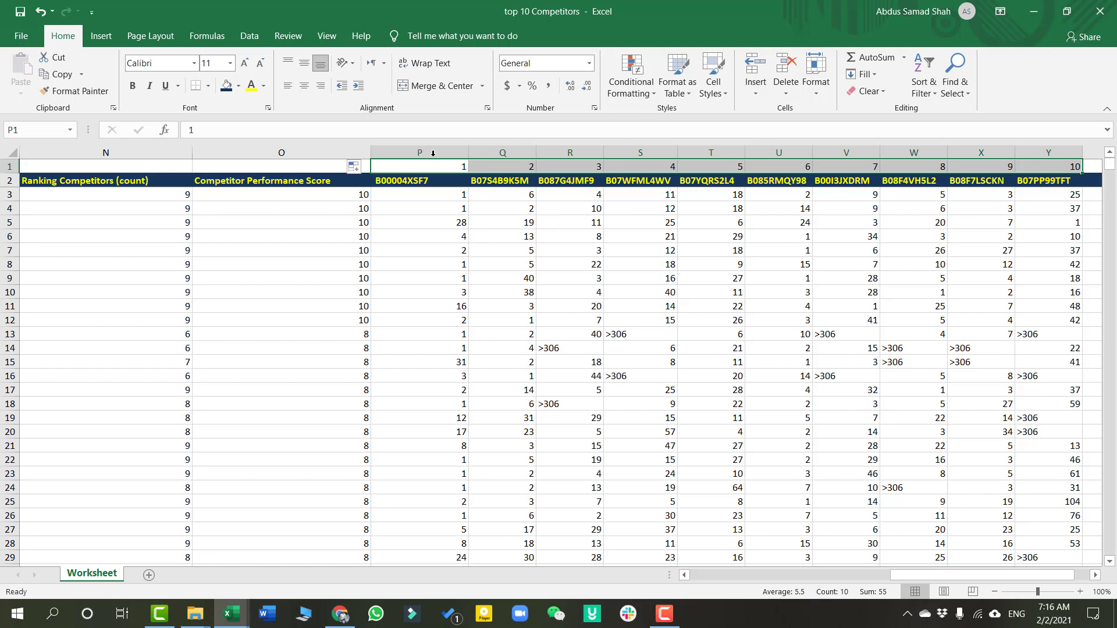
Fit the width of the B00004XSF7 column to its header, leaving it slightly wider than the text
{"action": "double_click", "coordinate": [466, 153]}
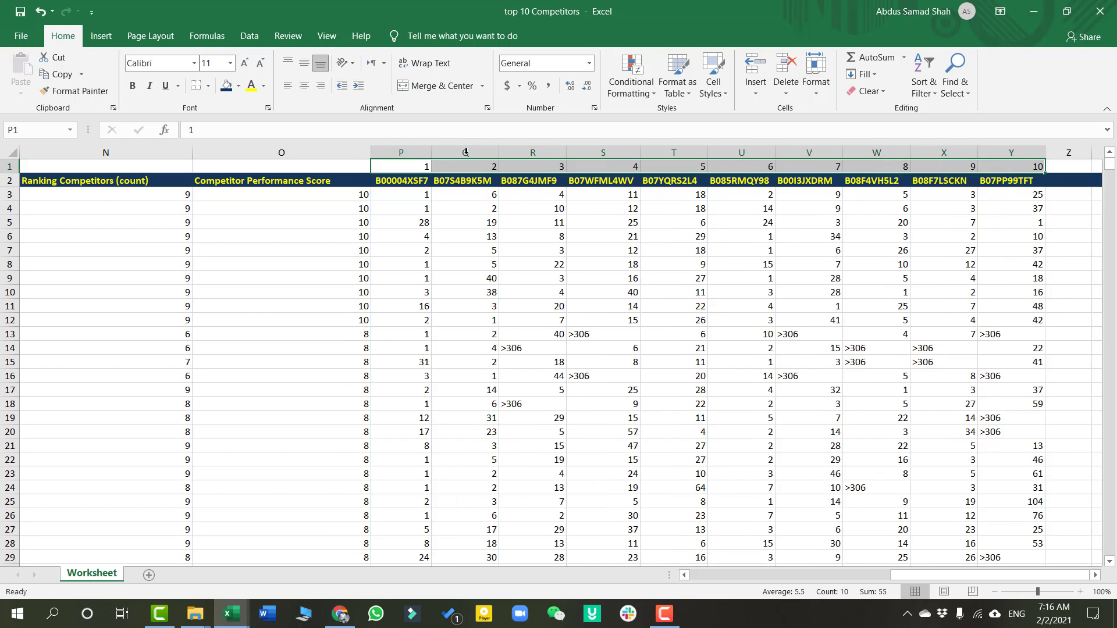
{"action": "left_click_drag", "start_coordinate": [431, 152], "coordinate": [434, 153]}
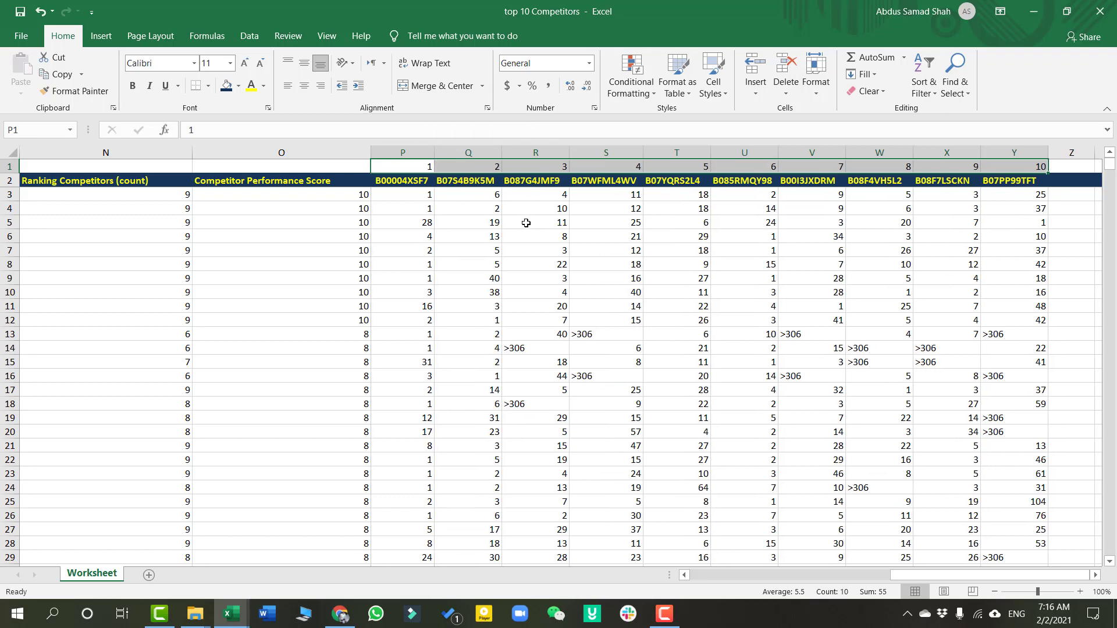
{"action": "left_click", "coordinate": [694, 274]}
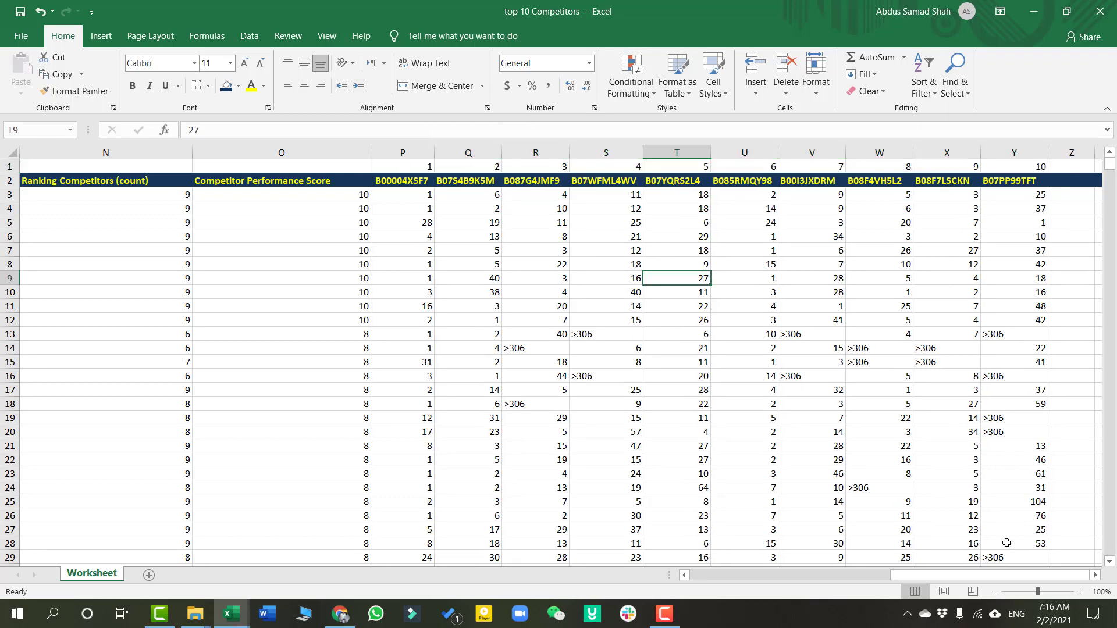
Narrow the Competitor Performance Score column and wrap the text throughout header row 2
{"action": "left_click_drag", "start_coordinate": [1004, 572], "coordinate": [959, 572]}
{"action": "left_click_drag", "start_coordinate": [894, 153], "coordinate": [801, 158]}
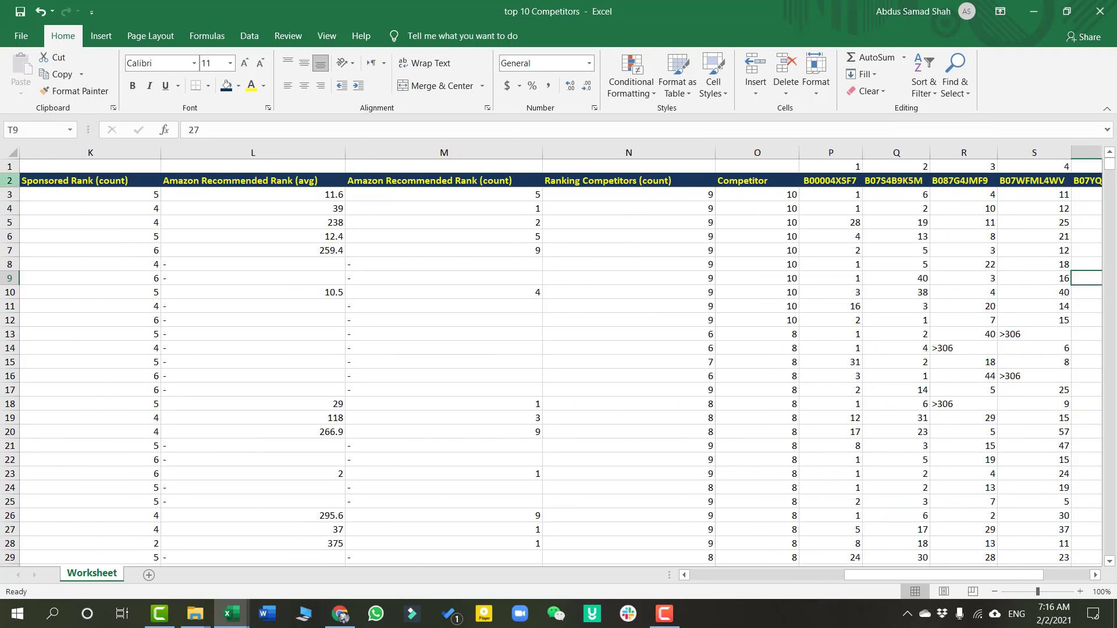
{"action": "left_click", "coordinate": [10, 180]}
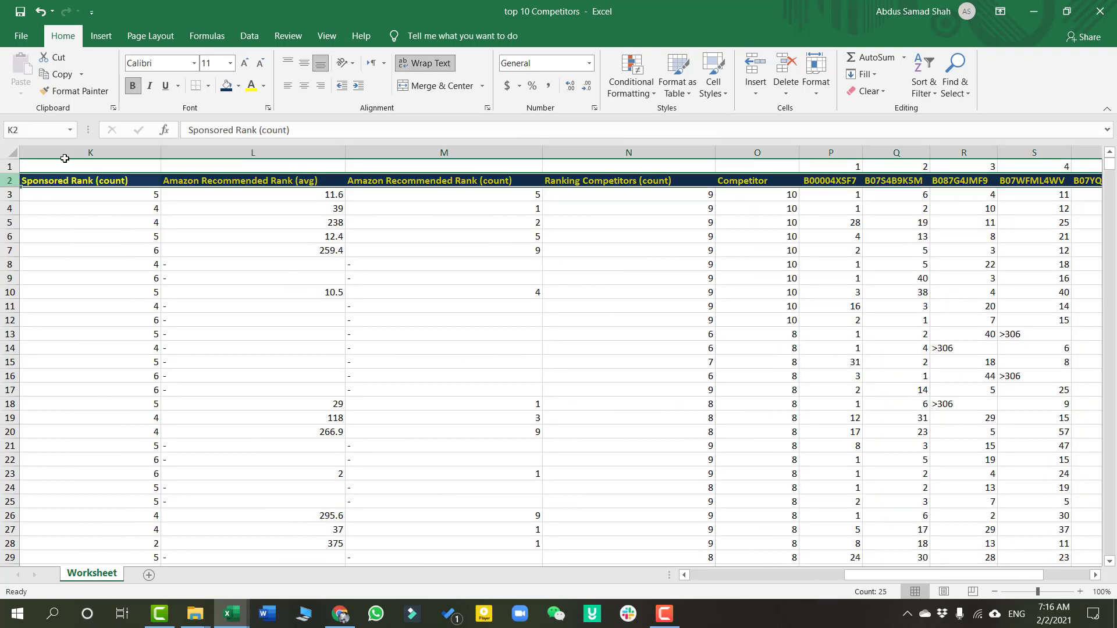
{"action": "left_click", "coordinate": [413, 65]}
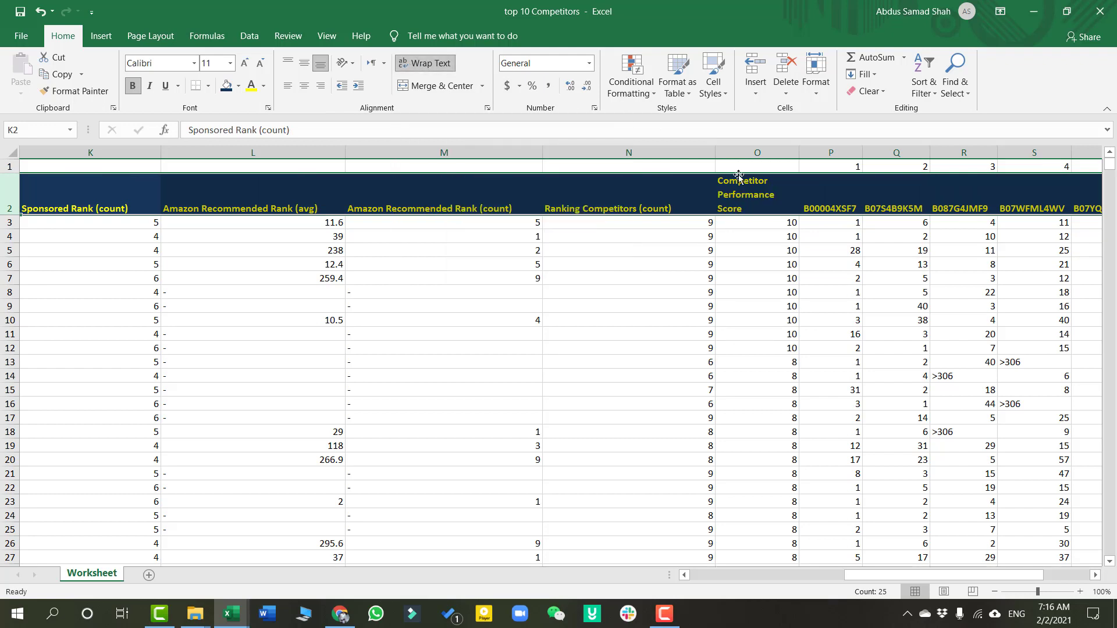
Narrow the Ranking Competitors (count) and Amazon Recommended Rank (count) columns so their headers wrap
{"action": "left_click", "coordinate": [772, 259]}
{"action": "left_click_drag", "start_coordinate": [805, 160], "coordinate": [800, 160]}
{"action": "left_click_drag", "start_coordinate": [711, 154], "coordinate": [636, 154]}
{"action": "left_click_drag", "start_coordinate": [542, 152], "coordinate": [443, 158]}
Delete the Amazon Recommended Rank (count) and Amazon Recommended Rank (avg) columns
{"action": "left_click", "coordinate": [401, 152]}
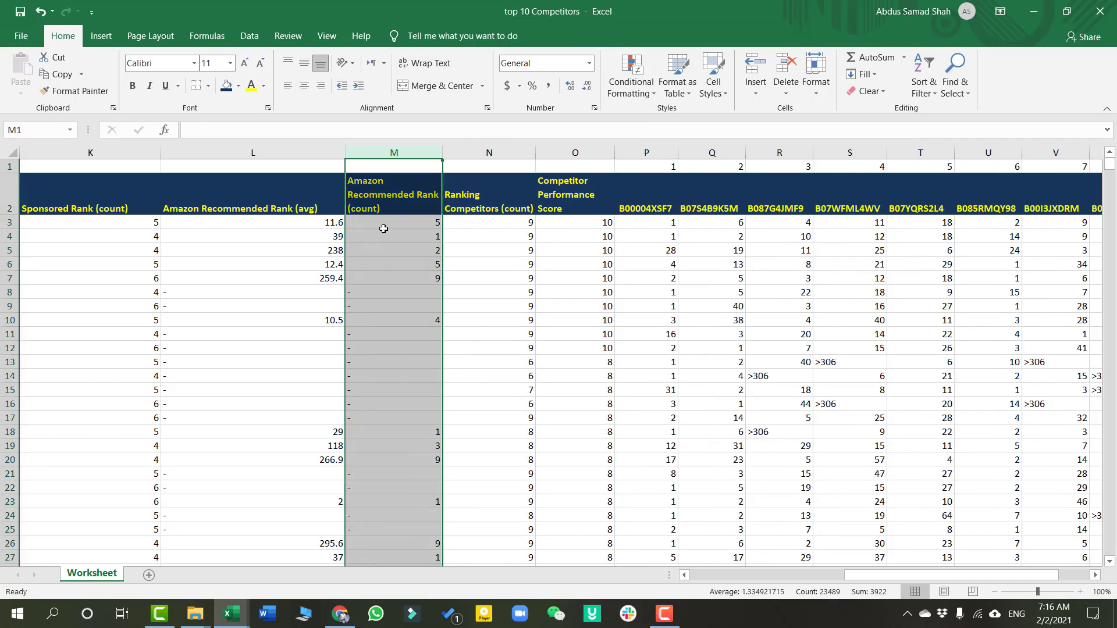
{"action": "right_click", "coordinate": [385, 229]}
{"action": "left_click", "coordinate": [423, 350]}
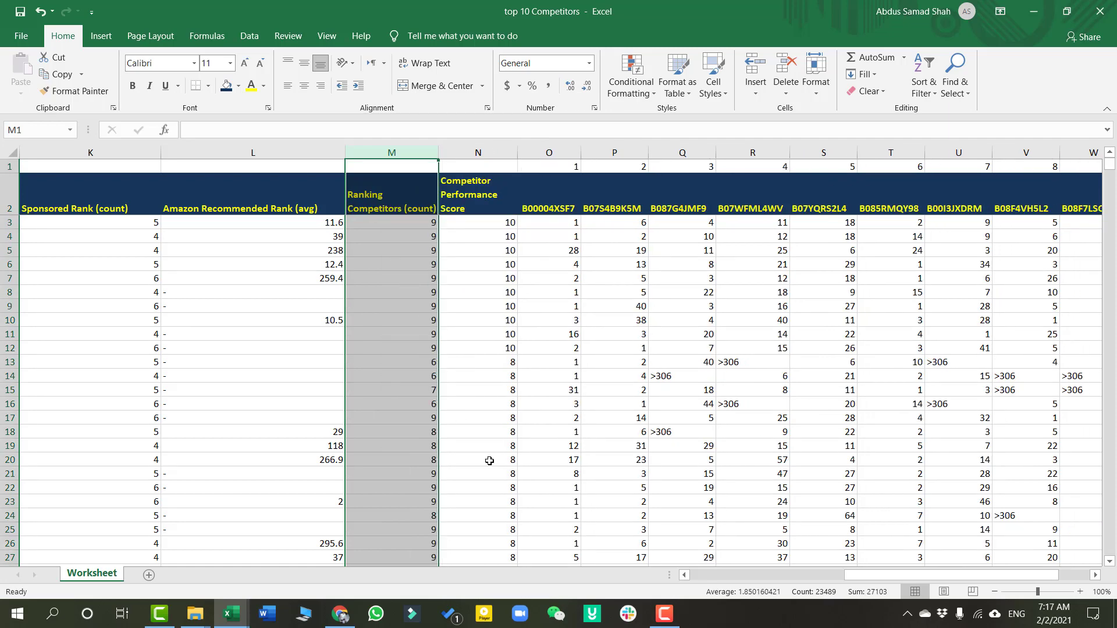
{"action": "left_click_drag", "start_coordinate": [884, 582], "coordinate": [825, 580]}
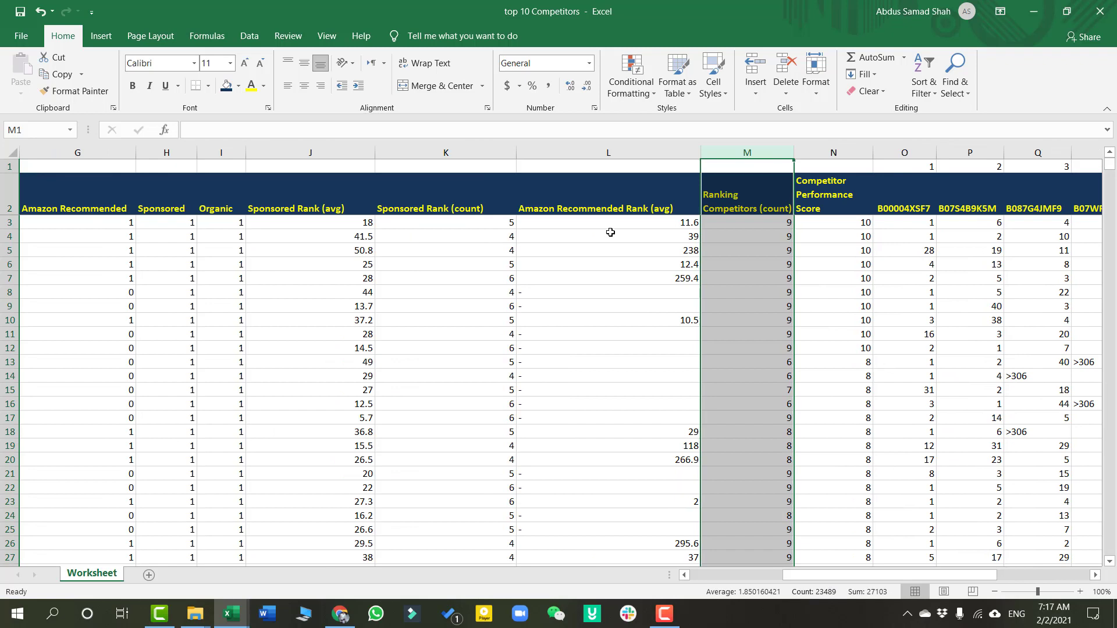
{"action": "left_click", "coordinate": [608, 152]}
{"action": "right_click", "coordinate": [623, 228]}
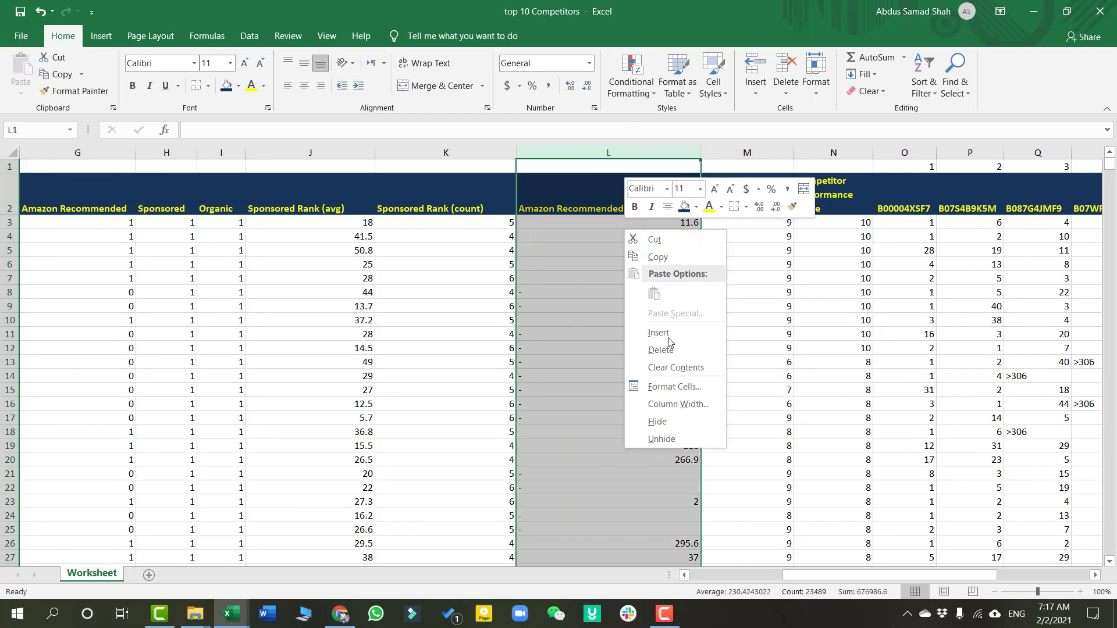
{"action": "left_click", "coordinate": [666, 350]}
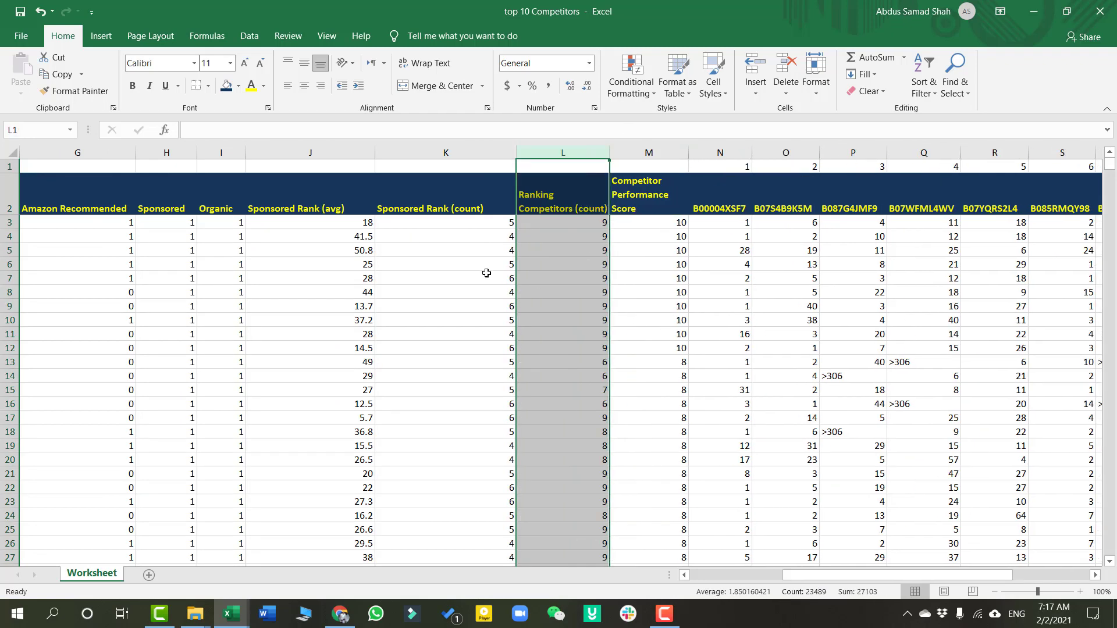
Delete the Sponsored Rank (avg) column, keeping Sponsored Rank (count)
{"action": "left_click", "coordinate": [445, 152]}
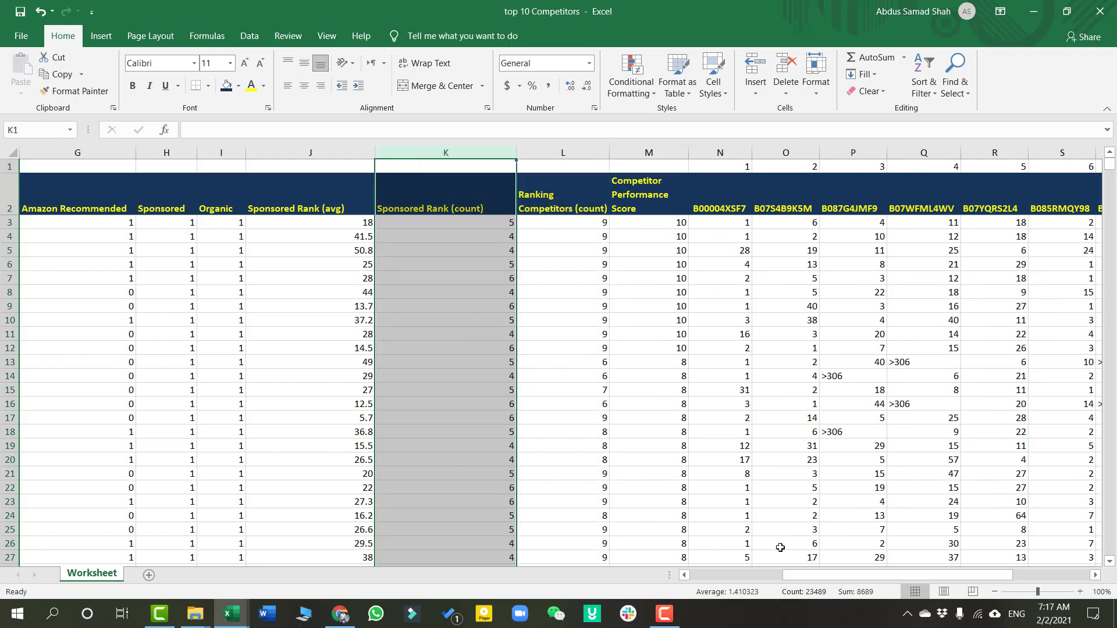
{"action": "scroll", "coordinate": [668, 406], "scroll_direction": "left", "scroll_amount": 3}
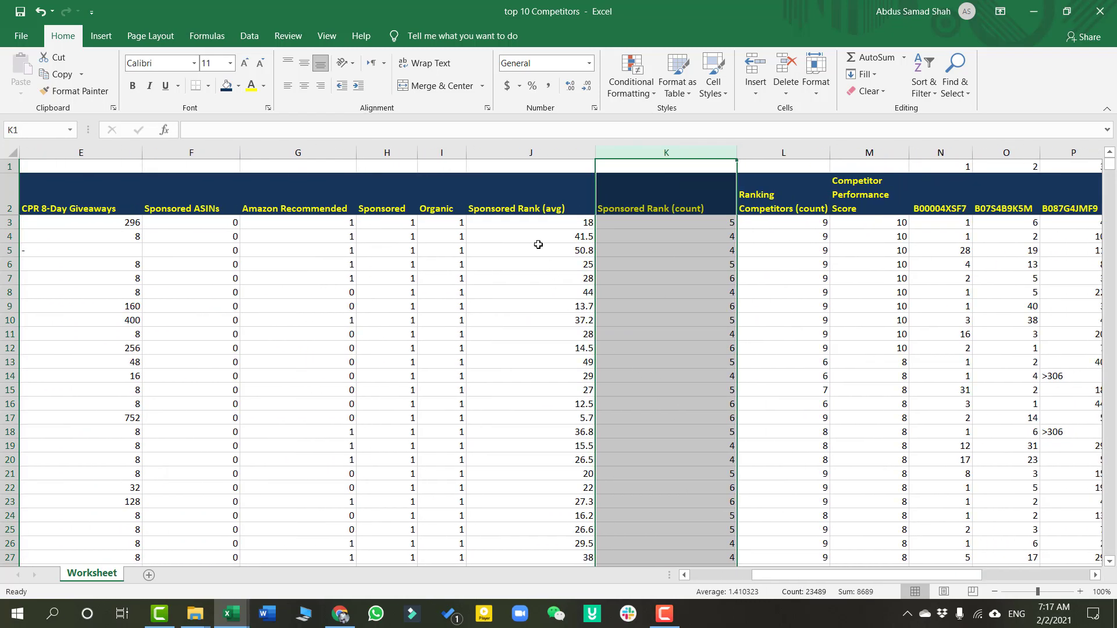
{"action": "left_click", "coordinate": [536, 153]}
{"action": "right_click", "coordinate": [536, 256]}
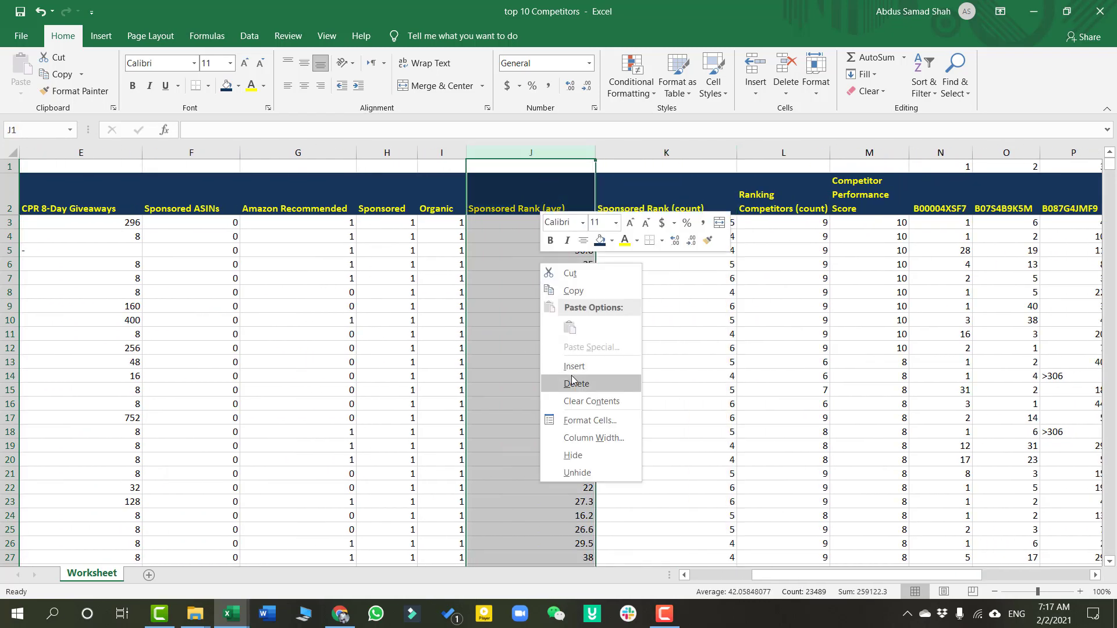
{"action": "left_click", "coordinate": [575, 382]}
Delete the Sponsored, Organic and Amazon Recommended columns
{"action": "left_click_drag", "start_coordinate": [387, 152], "coordinate": [429, 212]}
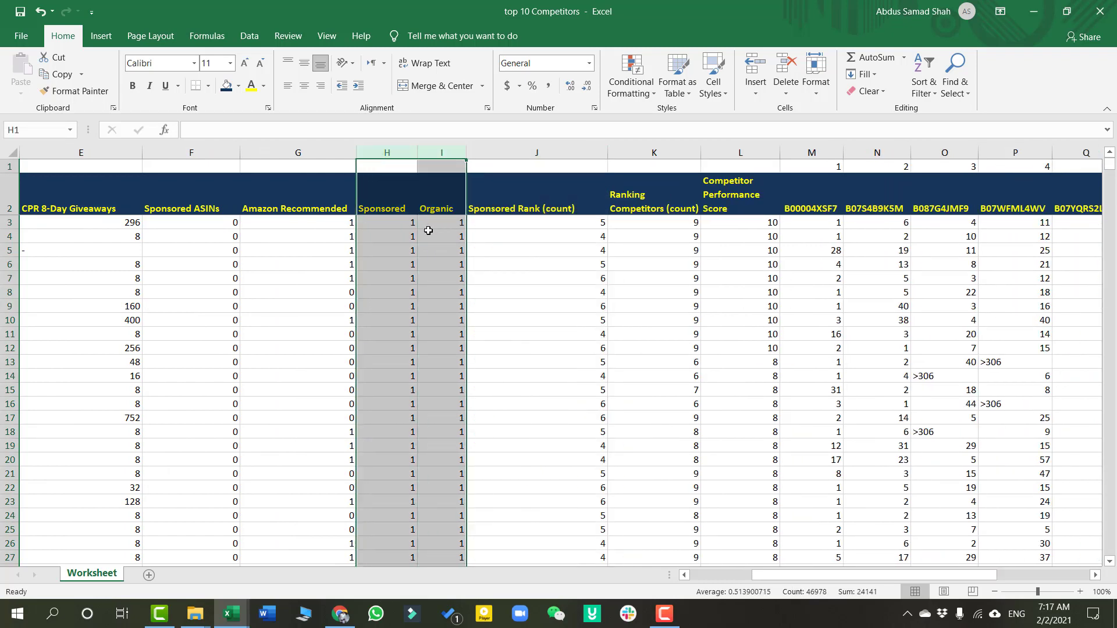
{"action": "right_click", "coordinate": [428, 231]}
{"action": "left_click", "coordinate": [451, 351]}
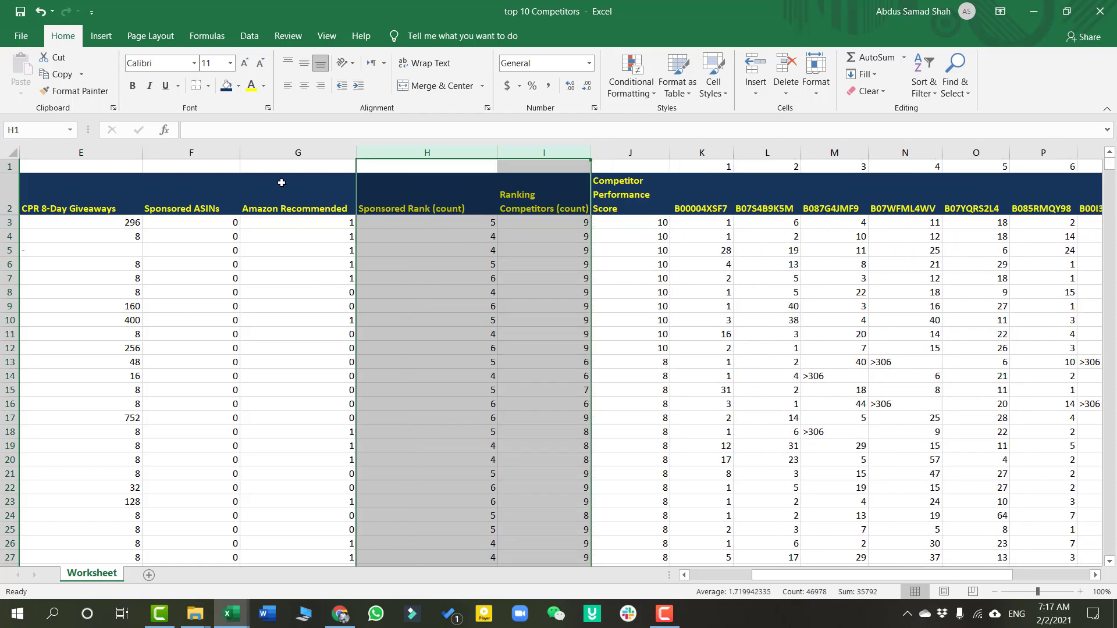
{"action": "left_click", "coordinate": [298, 153]}
{"action": "right_click", "coordinate": [324, 276]}
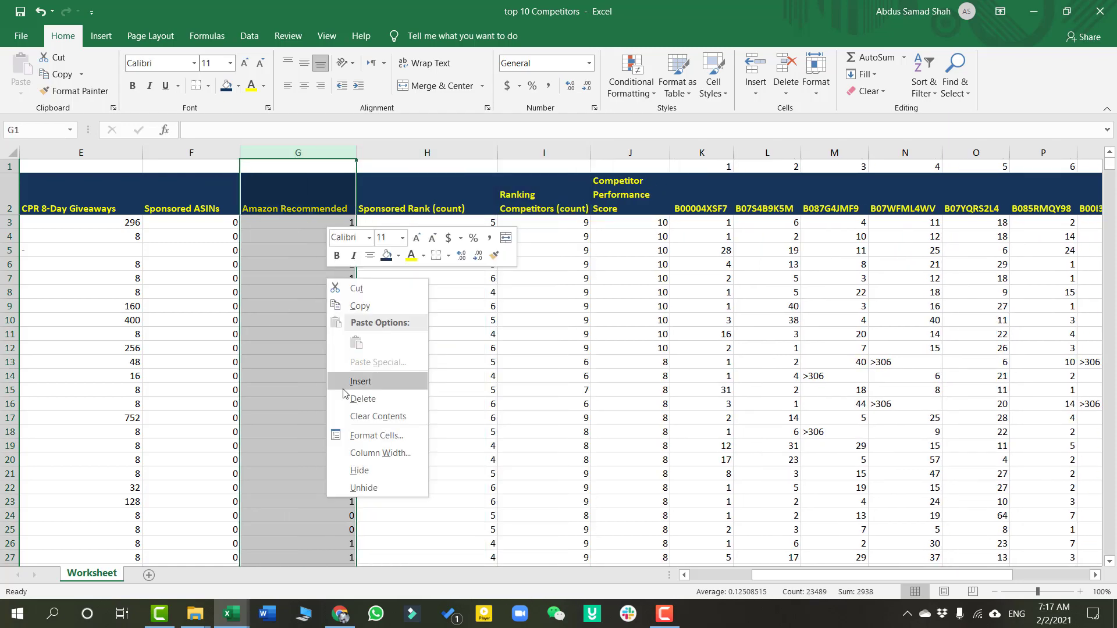
{"action": "left_click", "coordinate": [346, 397]}
Review the columns from Cerebro IQ Score to Sponsored ASINs to decide which ones are needed
{"action": "left_click", "coordinate": [174, 253]}
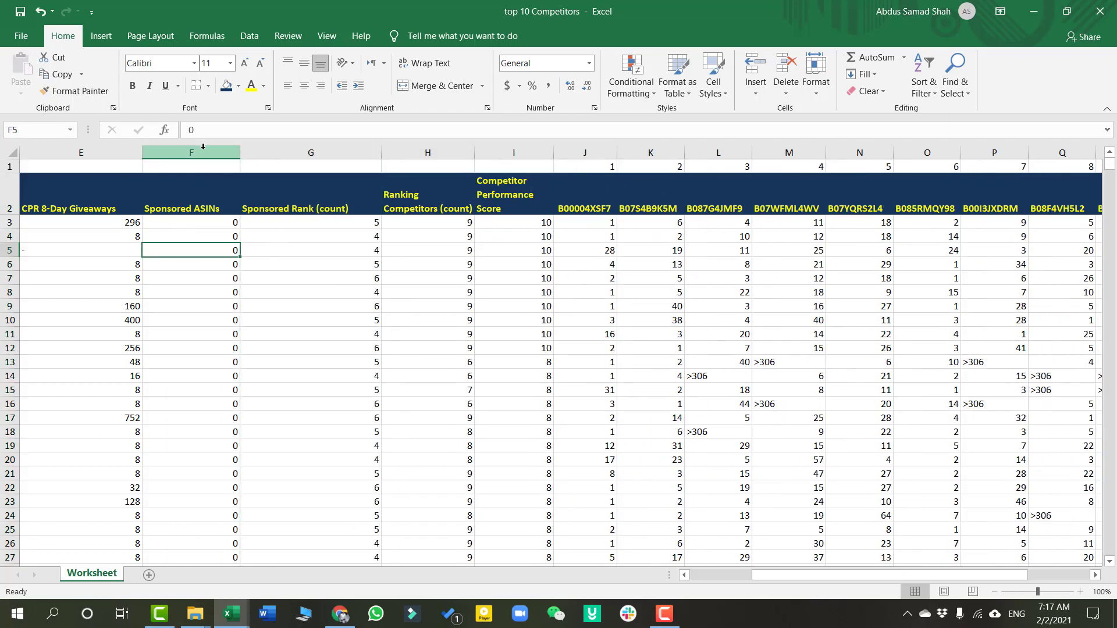
{"action": "left_click", "coordinate": [201, 153]}
{"action": "left_click_drag", "start_coordinate": [822, 576], "coordinate": [762, 577]}
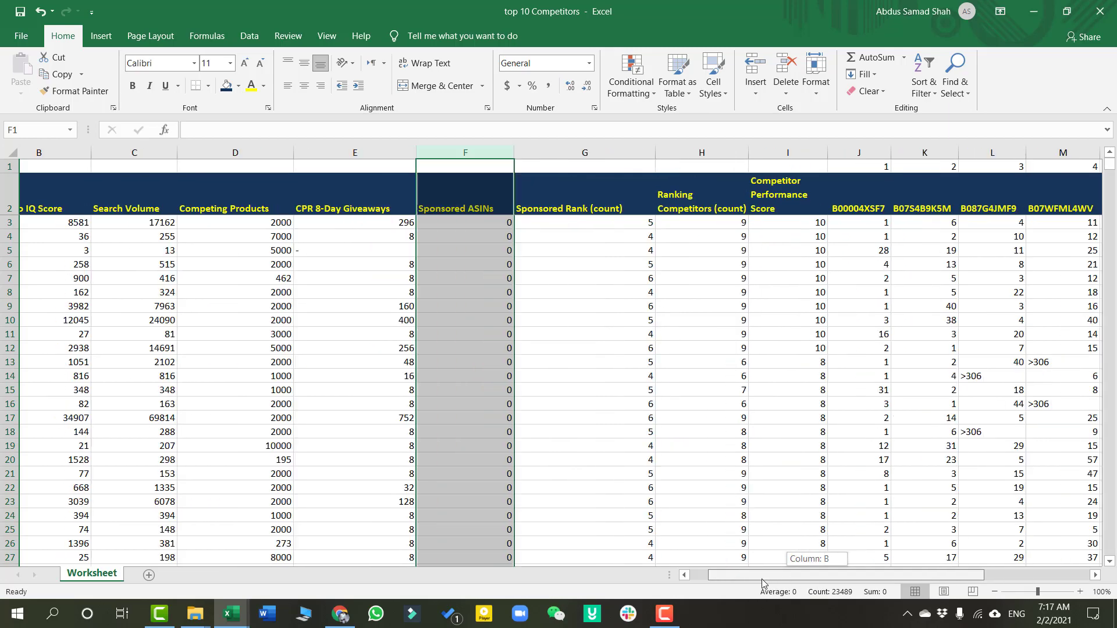
{"action": "left_click_drag", "start_coordinate": [192, 146], "coordinate": [640, 154]}
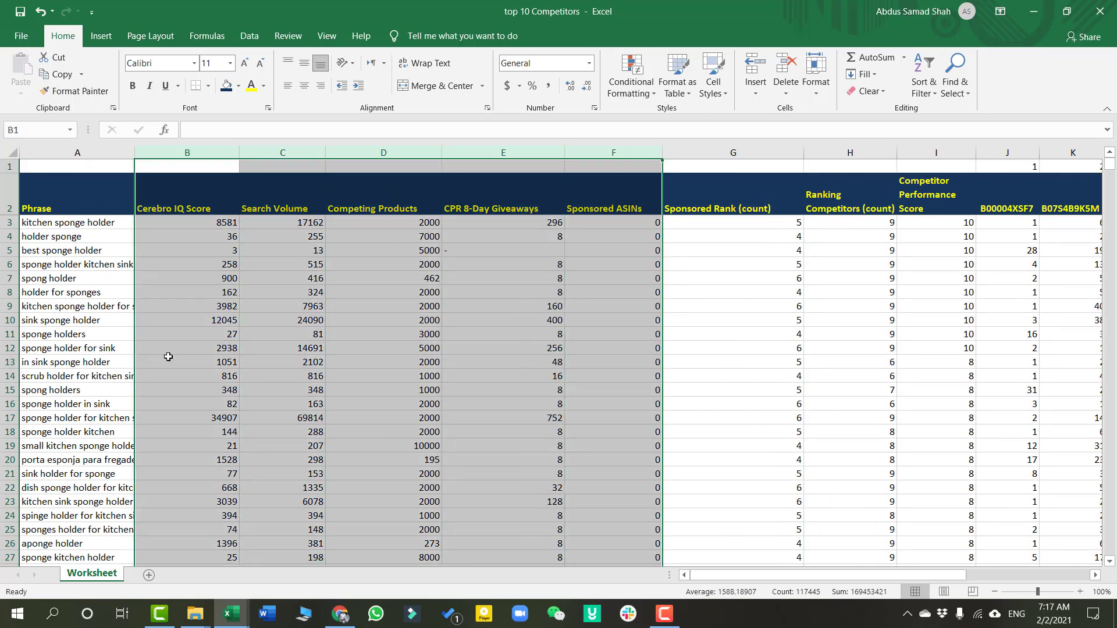
{"action": "left_click", "coordinate": [602, 281]}
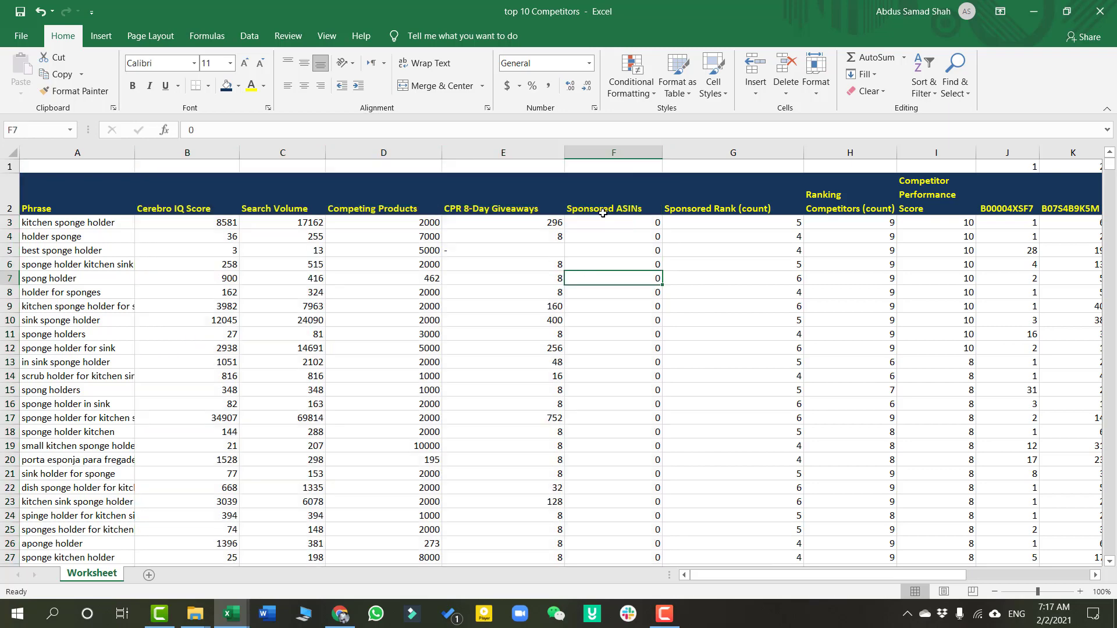
{"action": "left_click", "coordinate": [538, 202]}
{"action": "left_click", "coordinate": [372, 204]}
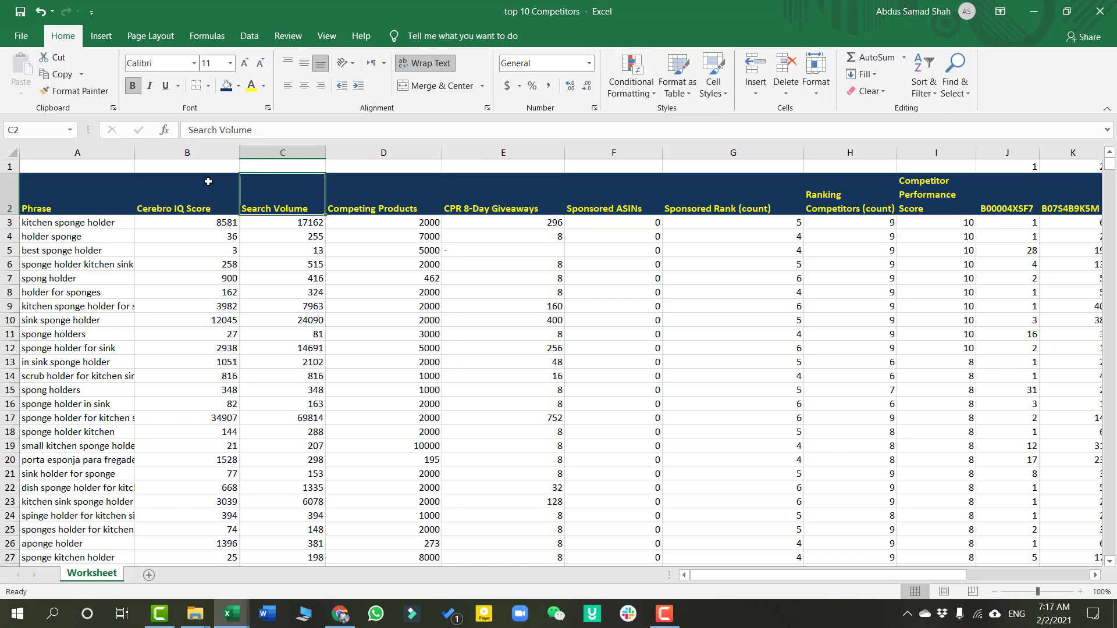
Delete the Cerebro IQ Score column
{"action": "left_click", "coordinate": [186, 153]}
{"action": "right_click", "coordinate": [165, 265]}
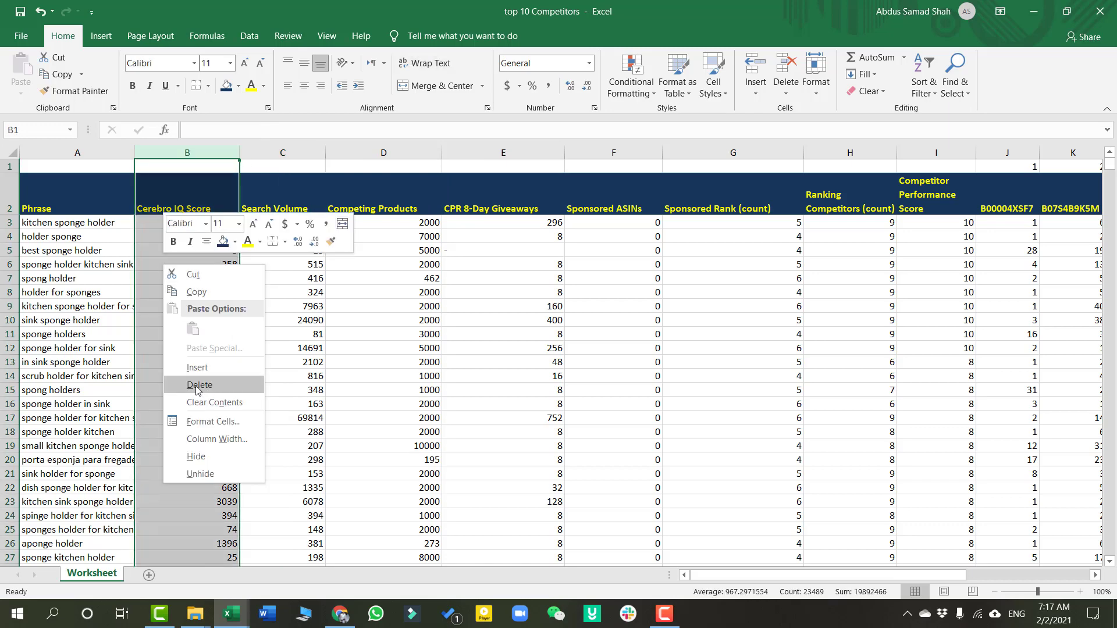
{"action": "left_click", "coordinate": [227, 386]}
{"action": "left_click", "coordinate": [329, 318]}
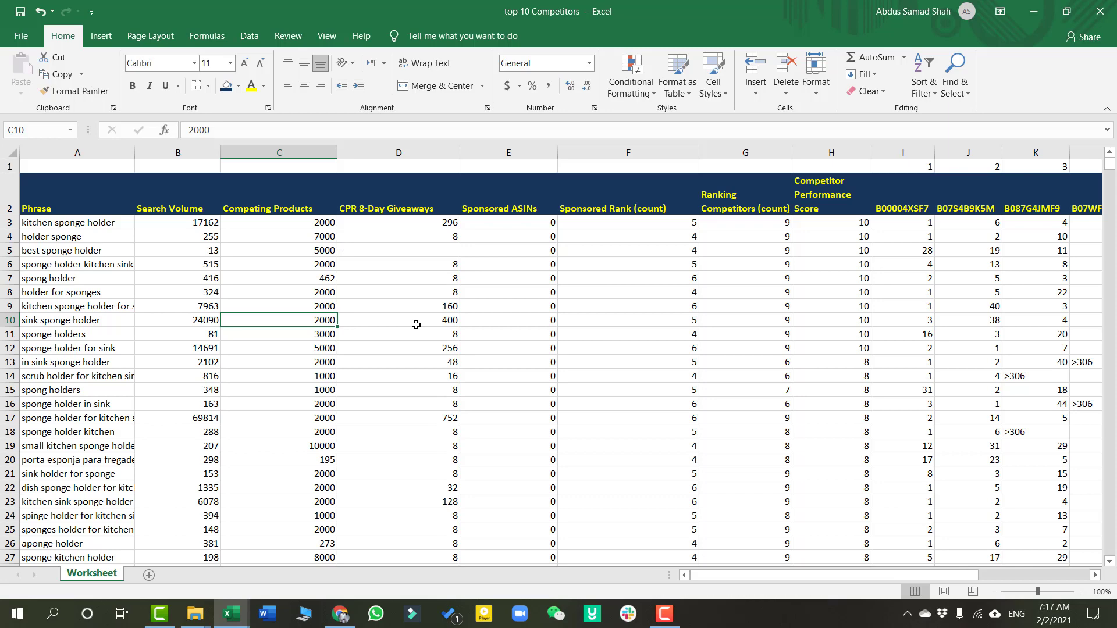
Fill the row 1 numbers 1 to 10 above the ASIN columns with the standard orange colour
{"action": "left_click_drag", "start_coordinate": [773, 578], "coordinate": [935, 585]}
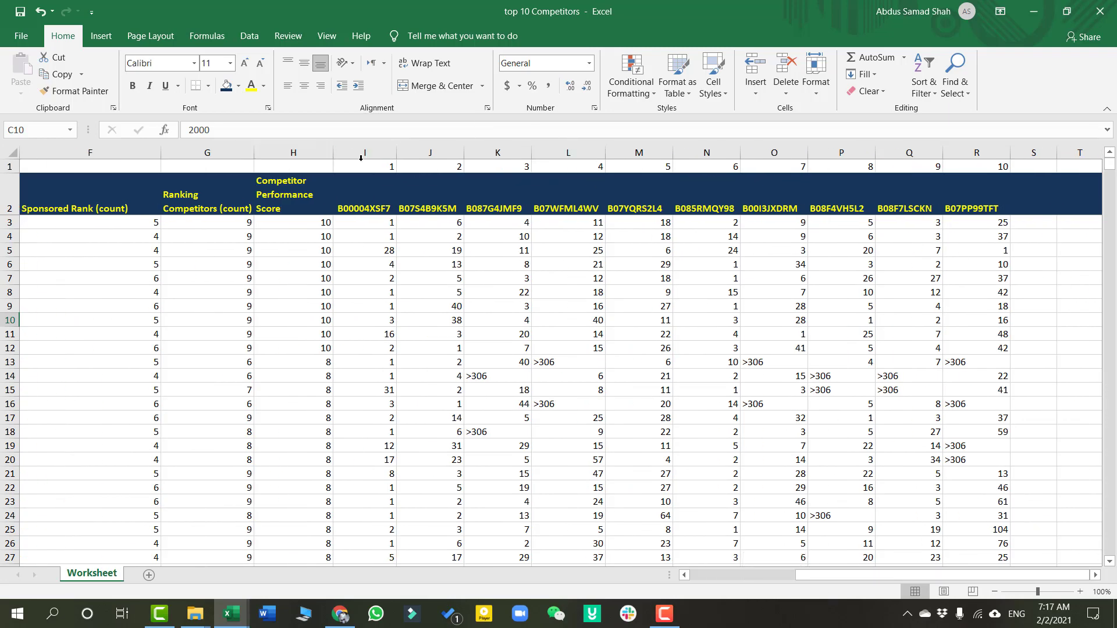
{"action": "left_click_drag", "start_coordinate": [361, 165], "coordinate": [989, 163]}
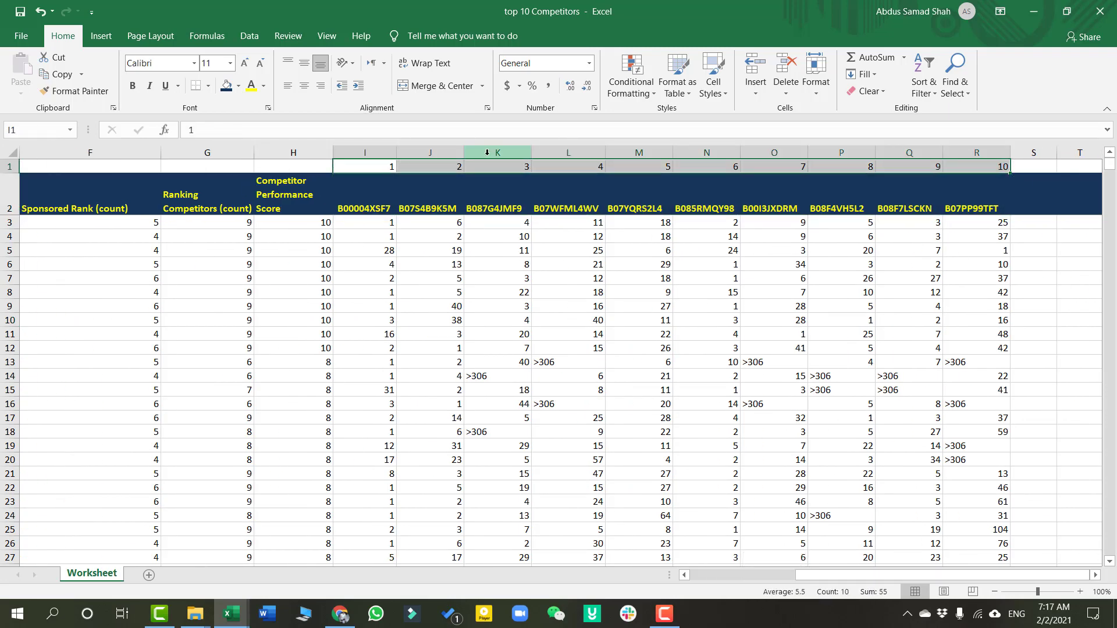
{"action": "left_click", "coordinate": [239, 87]}
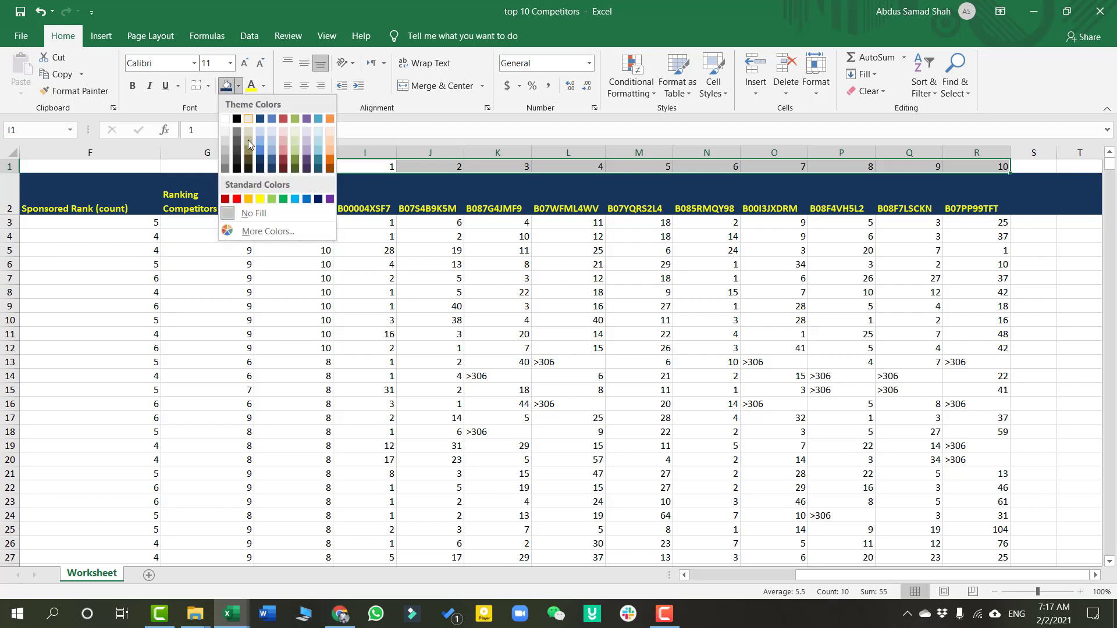
{"action": "left_click", "coordinate": [248, 199]}
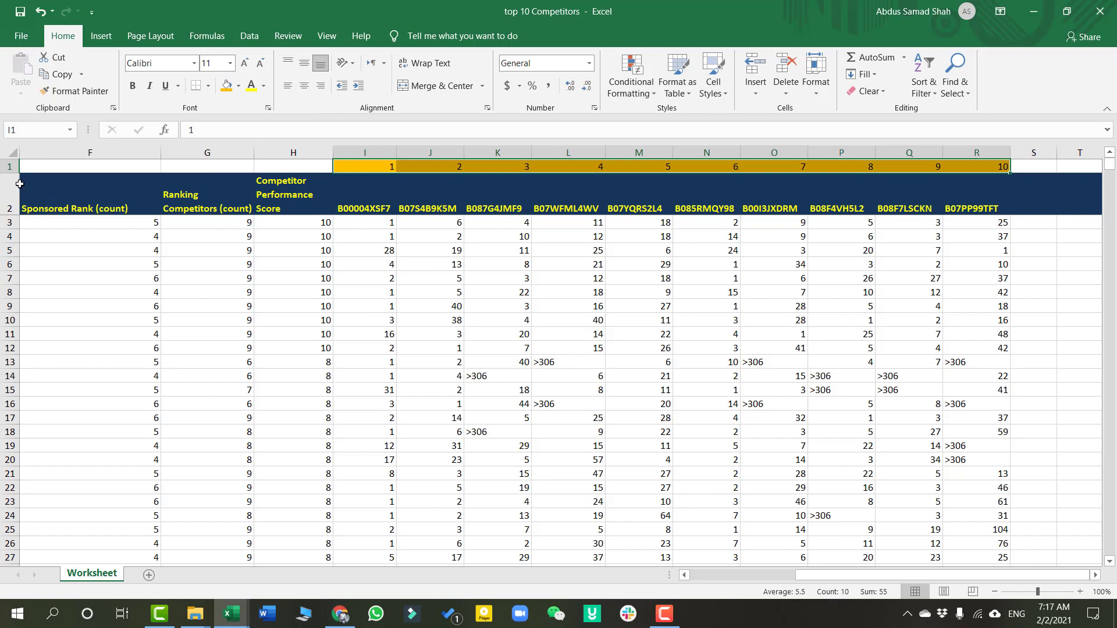
Increase the height of row 1, which holds the numbers 1 to 10 above the ASIN columns
{"action": "left_click_drag", "start_coordinate": [11, 173], "coordinate": [10, 182]}
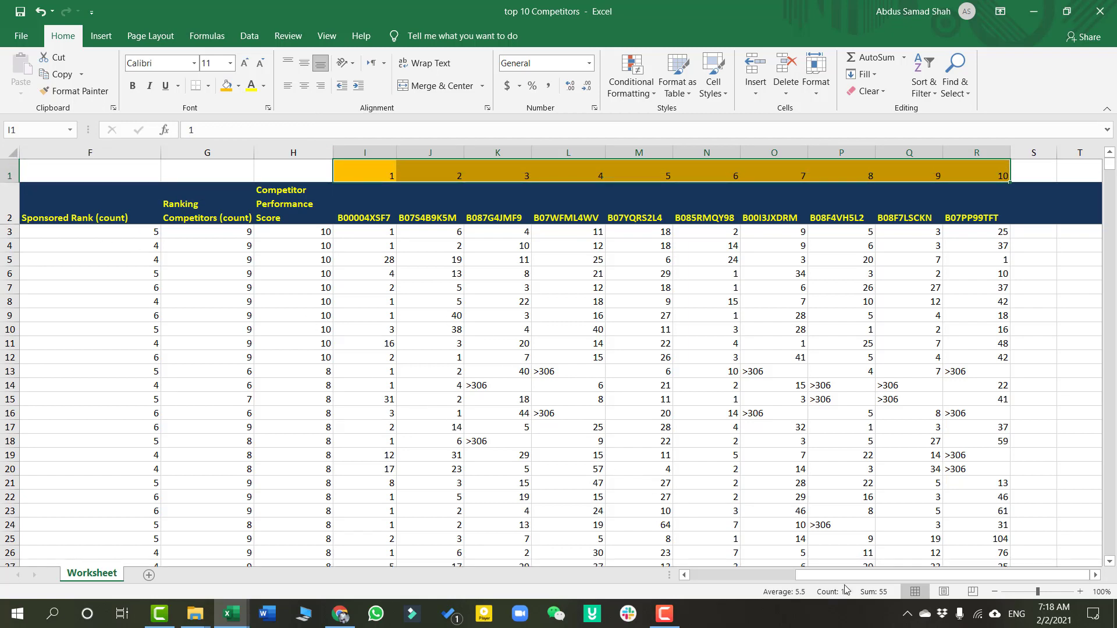
{"action": "scroll", "coordinate": [601, 336], "scroll_direction": "down", "scroll_amount": 8}
{"action": "scroll", "coordinate": [601, 336], "scroll_direction": "up", "scroll_amount": 8}
Insert an empty column between the Phrase and Search Volume columns
{"action": "left_click_drag", "start_coordinate": [829, 578], "coordinate": [647, 578]}
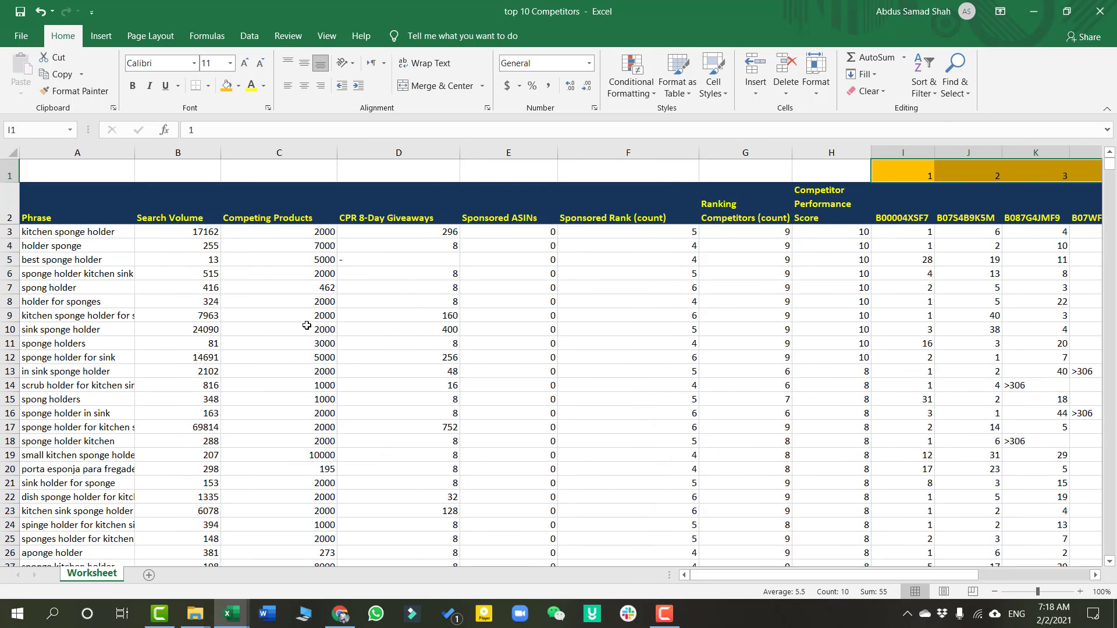
{"action": "left_click", "coordinate": [299, 321]}
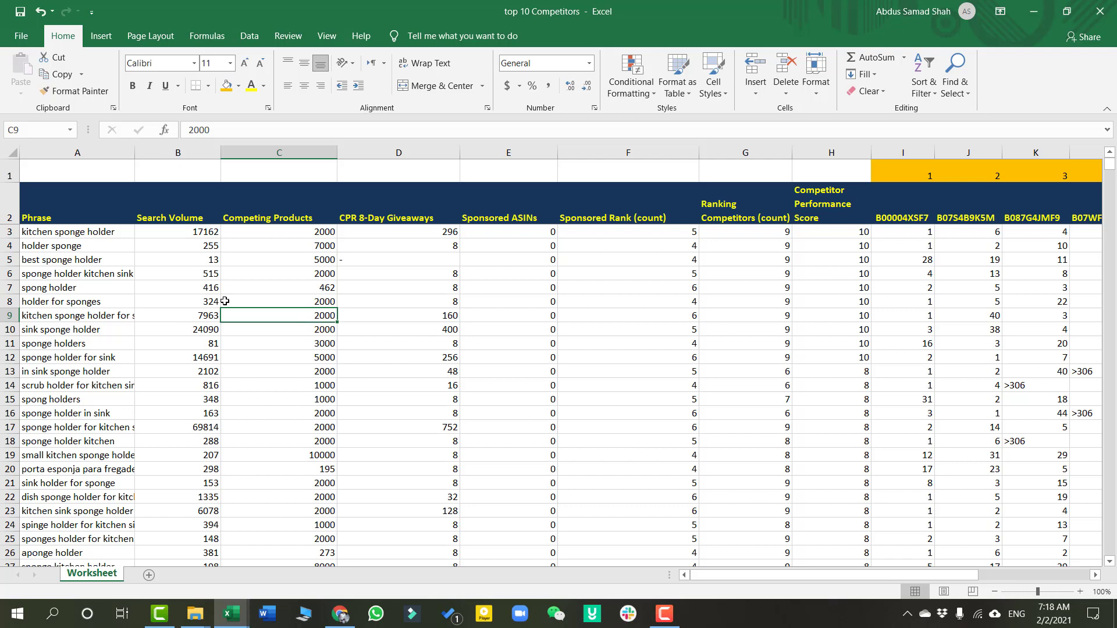
{"action": "left_click", "coordinate": [195, 152]}
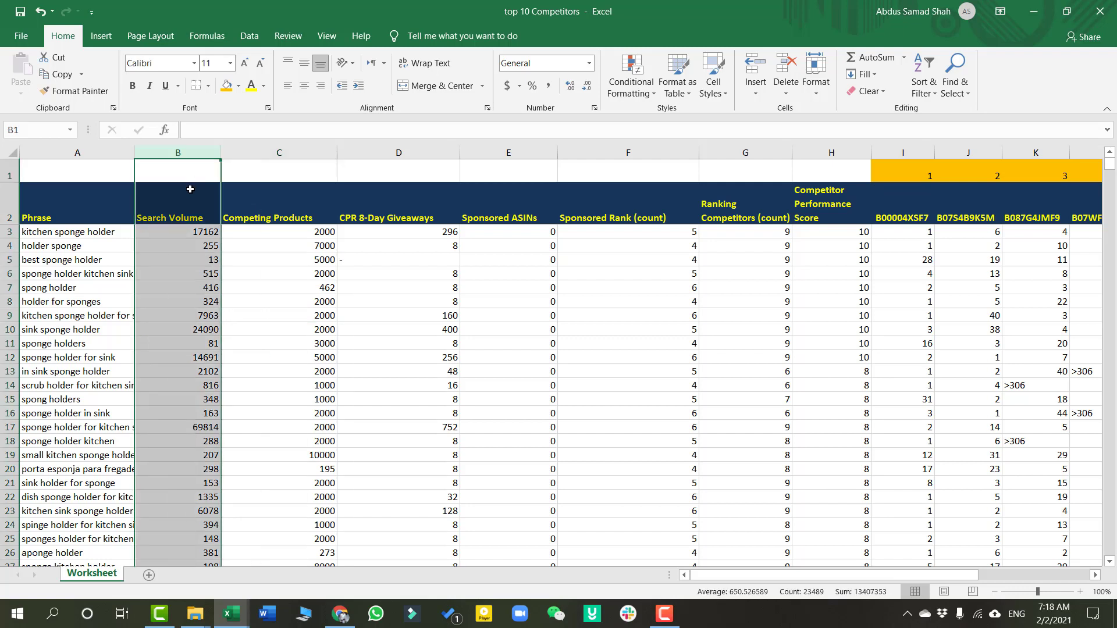
{"action": "right_click", "coordinate": [198, 154]}
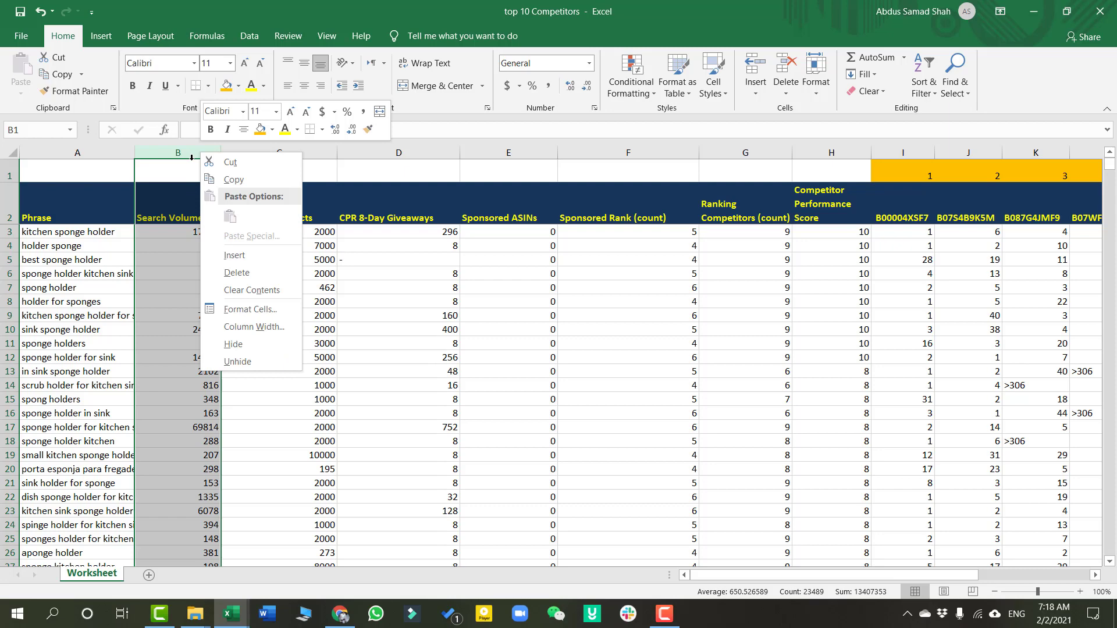
{"action": "left_click", "coordinate": [238, 256]}
{"action": "left_click", "coordinate": [203, 213]}
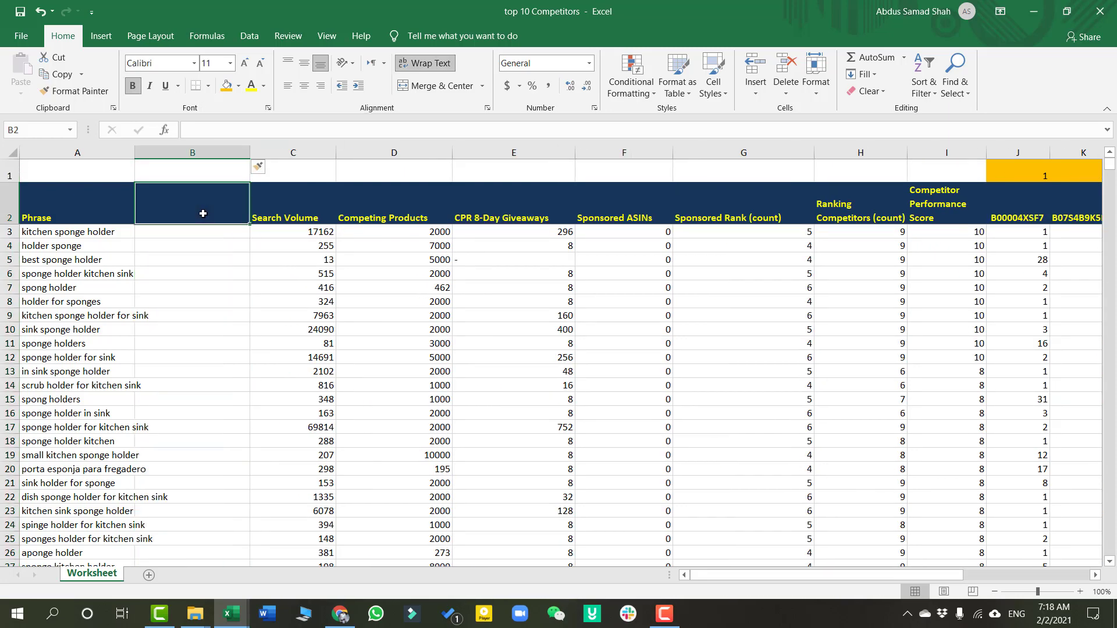
{"action": "type", "text": "="}
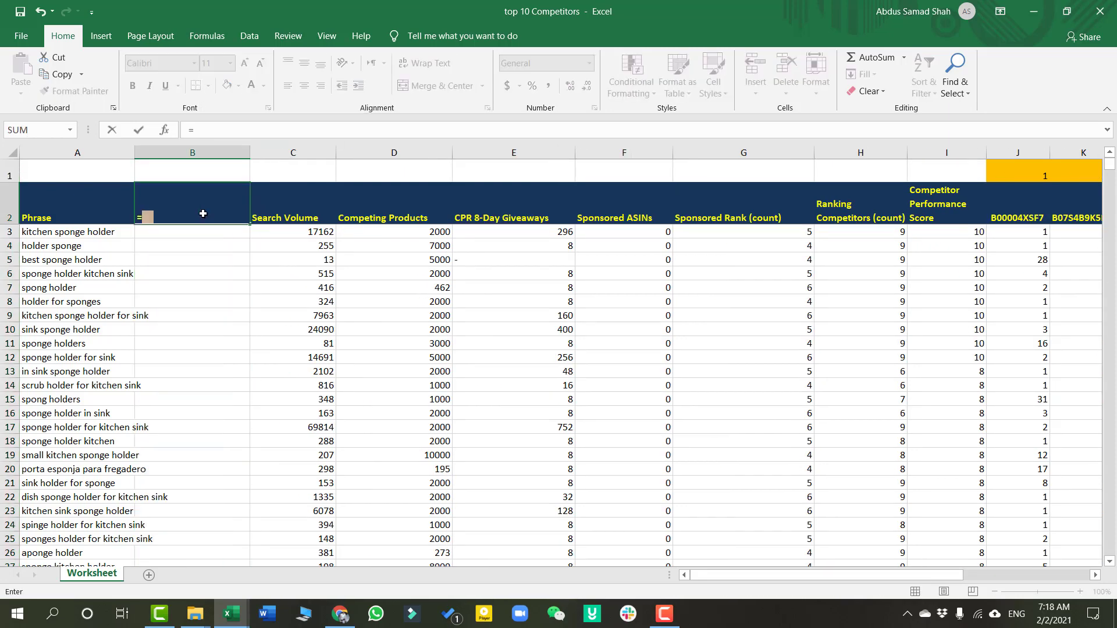
{"action": "key", "text": "BackSpace"}
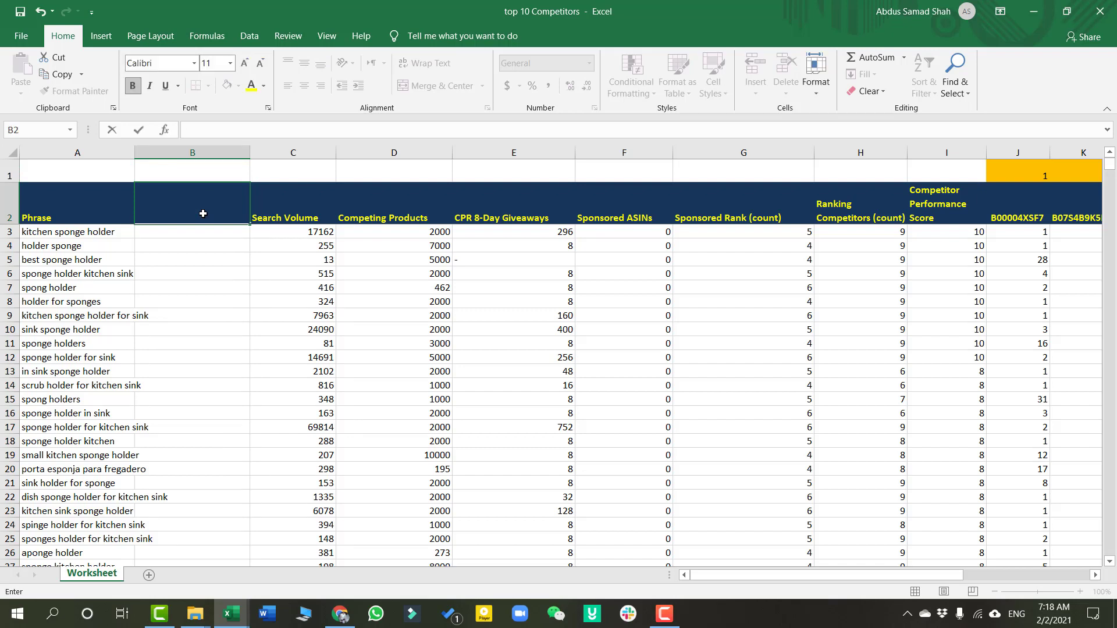
{"action": "left_click", "coordinate": [82, 231]}
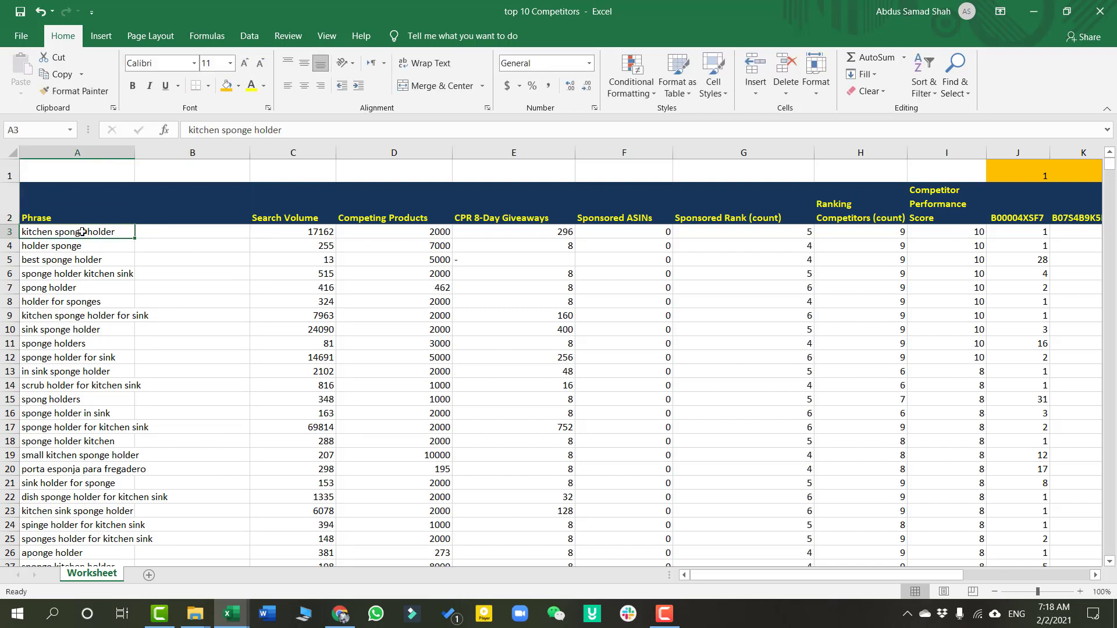
Label the new column's header cell B2 as Word Count
{"action": "left_click", "coordinate": [198, 211]}
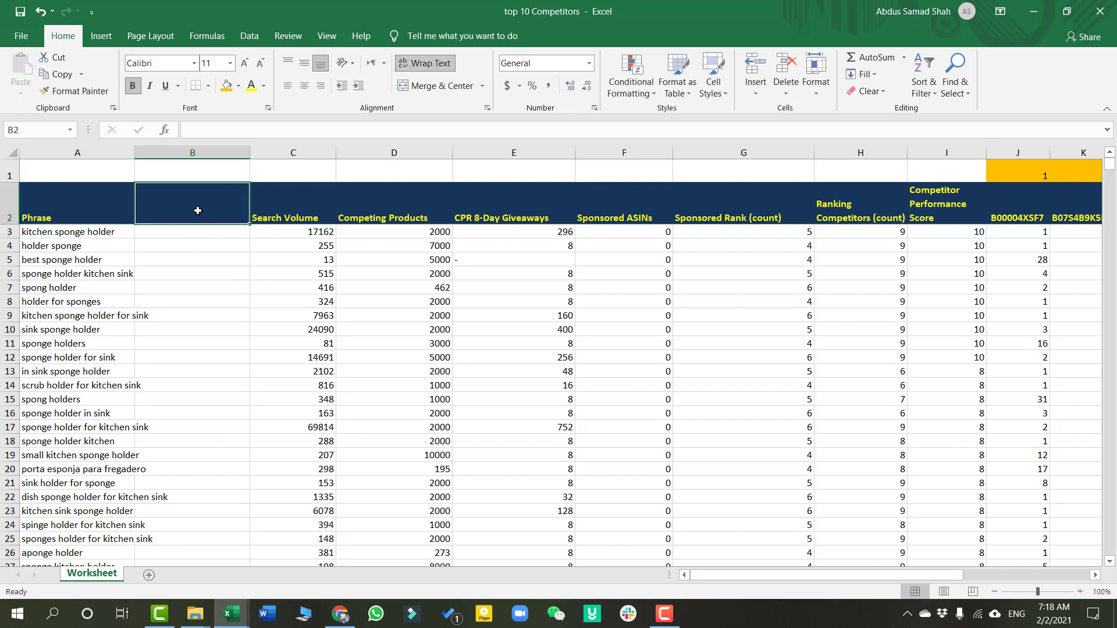
{"action": "type", "text": "Word"}
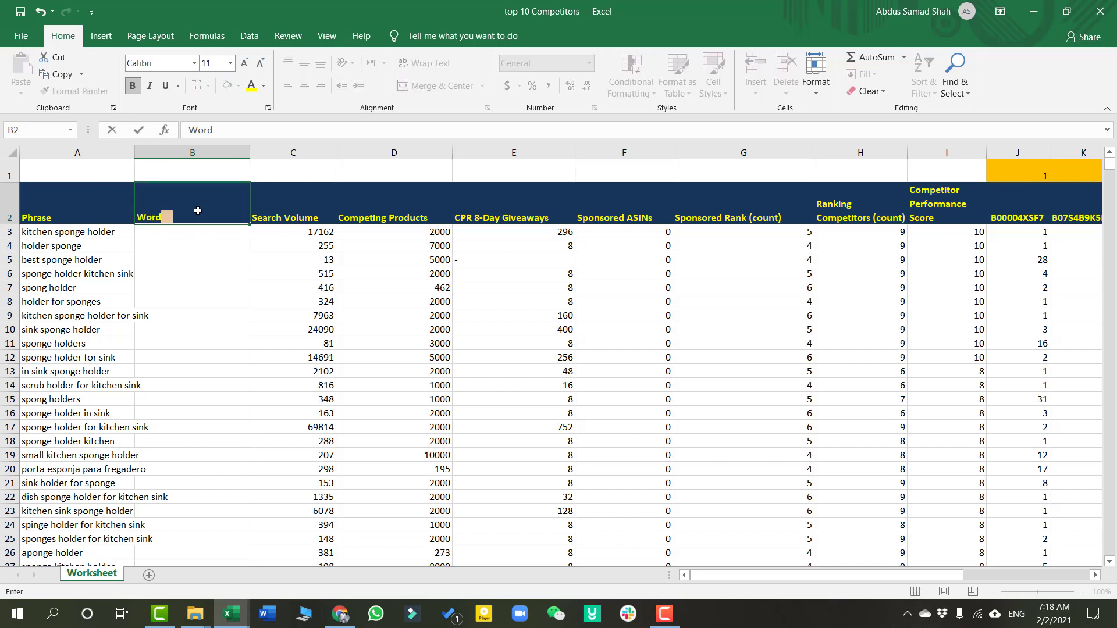
{"action": "type", "text": " Count"}
{"action": "key", "text": "Tab"}
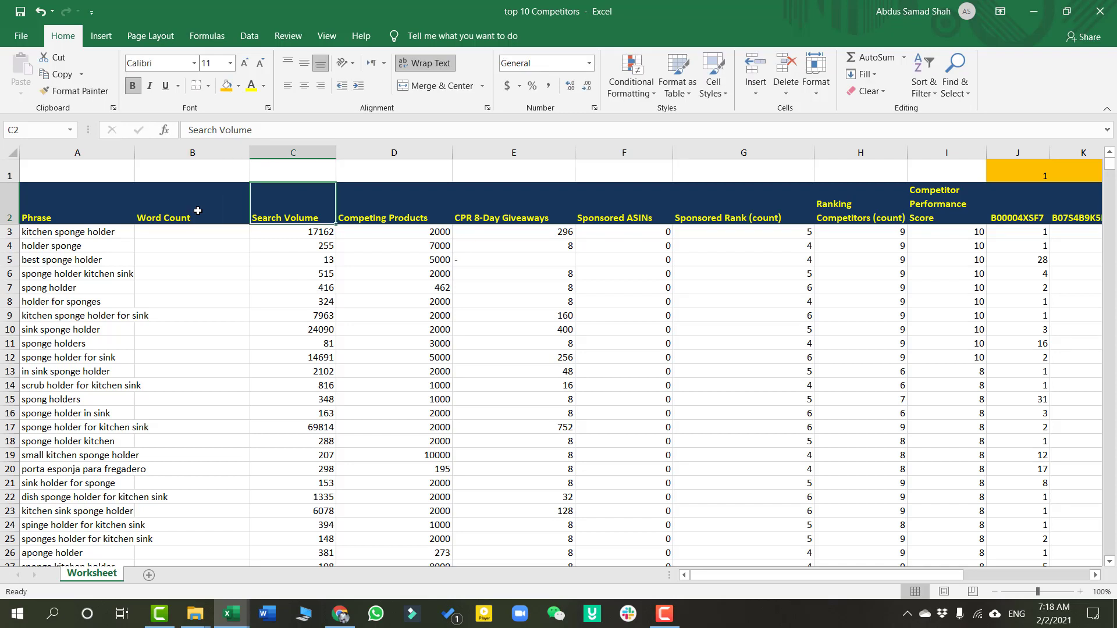
Enter the formula =LEN(TRIM(A3))-LEN(SUBSTITUTE(A3," ",""))+1 in cell B3 to count the words in the first phrase
{"action": "left_click", "coordinate": [193, 235]}
{"action": "type", "text": "=LEN("}
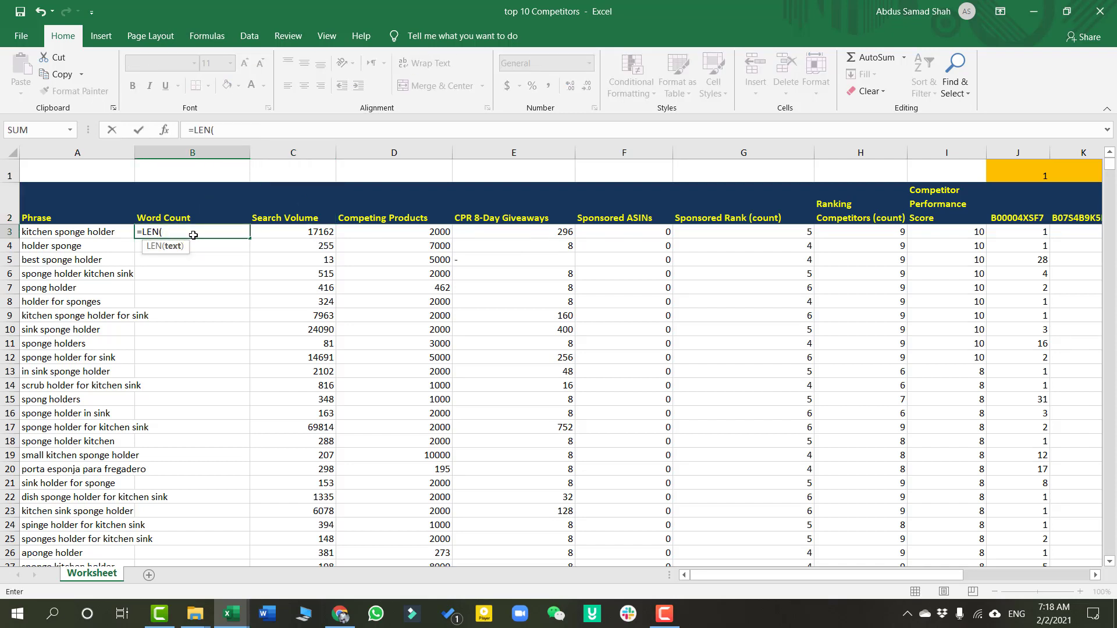
{"action": "type", "text": "TRIM("}
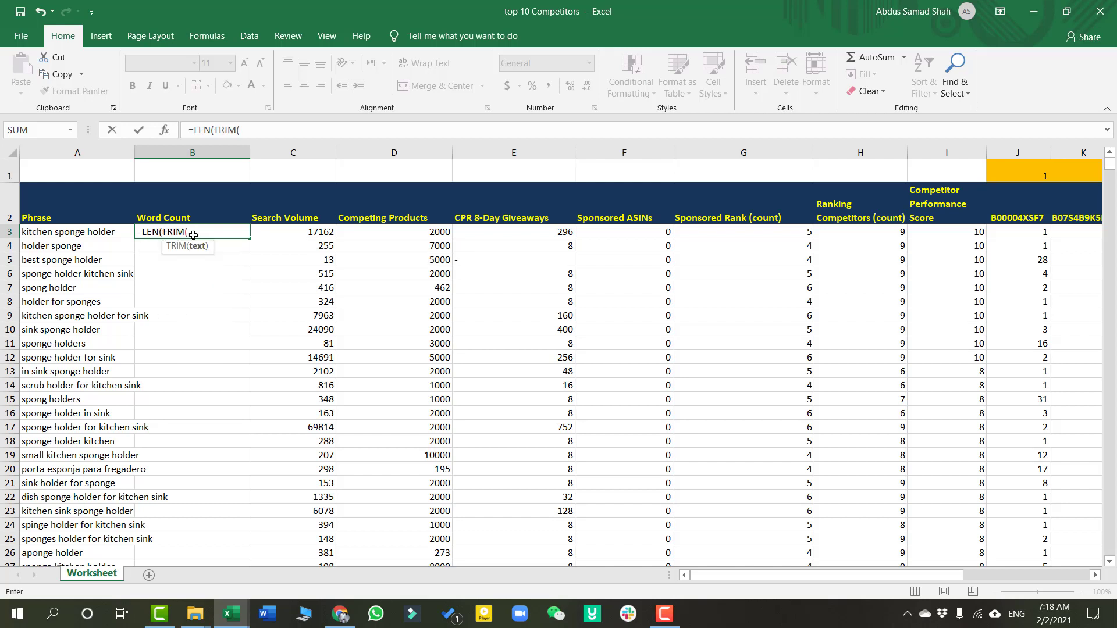
{"action": "left_click", "coordinate": [94, 230]}
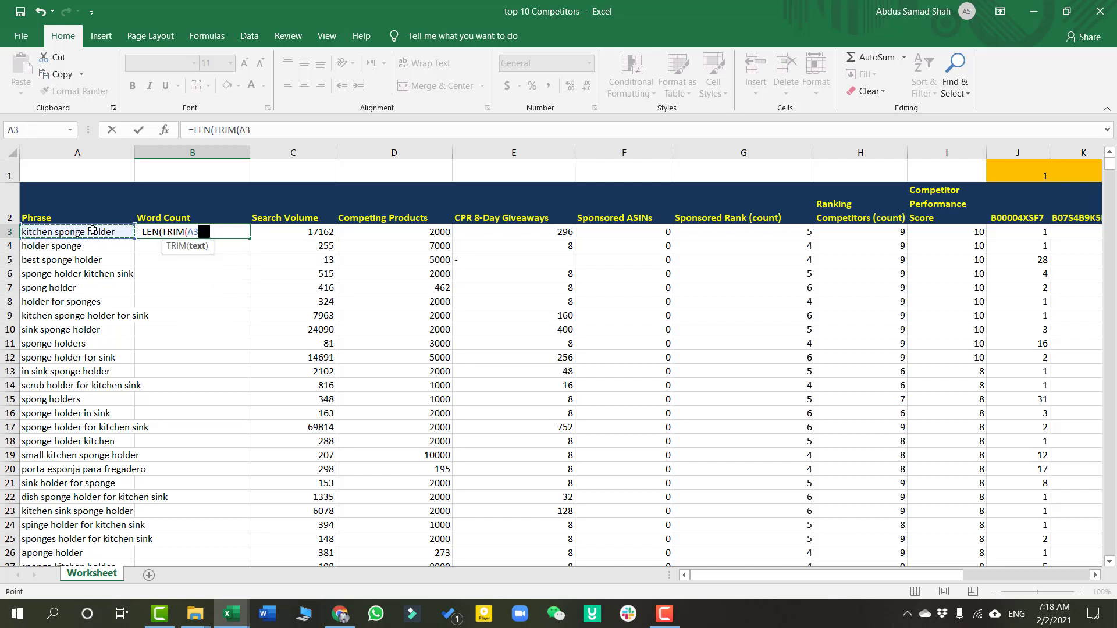
{"action": "type", "text": "))"}
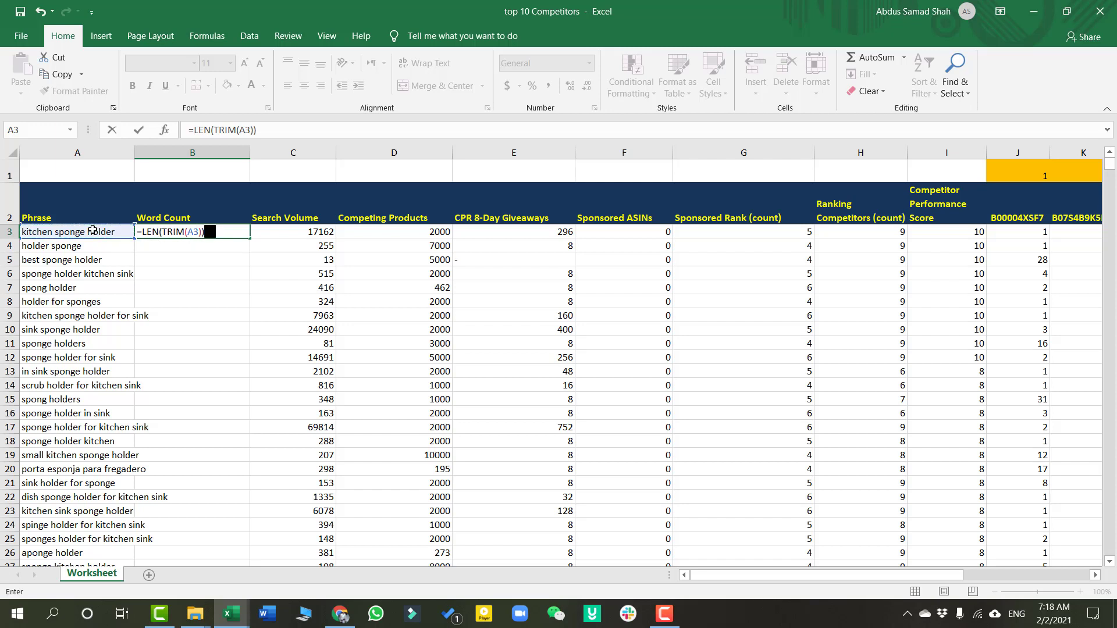
{"action": "type", "text": "-"}
{"action": "type", "text": "LEN("}
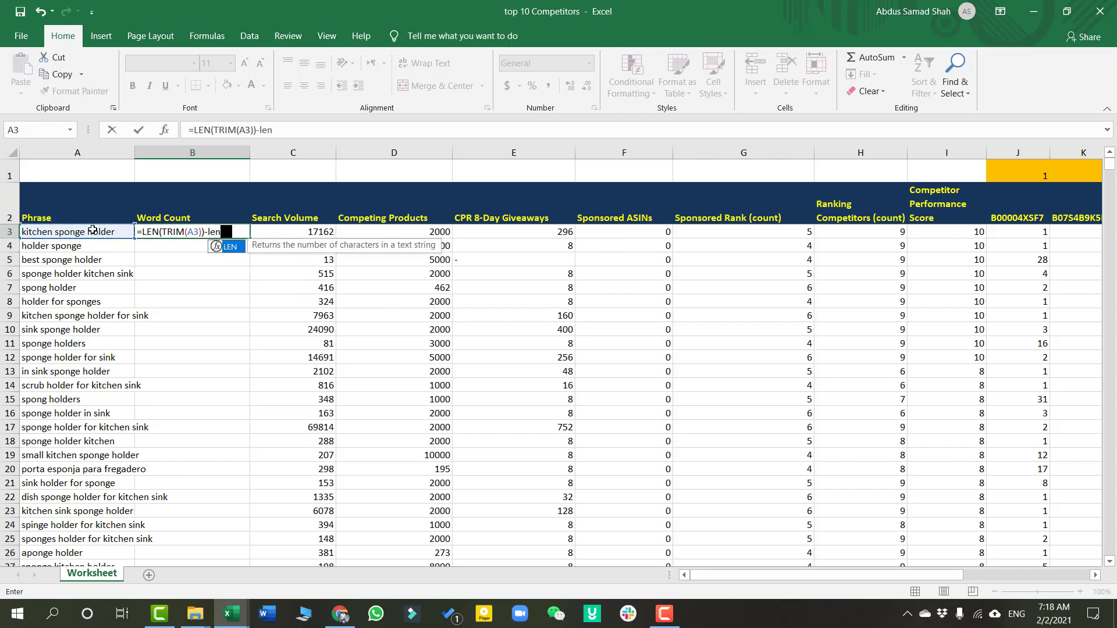
{"action": "type", "text": "s"}
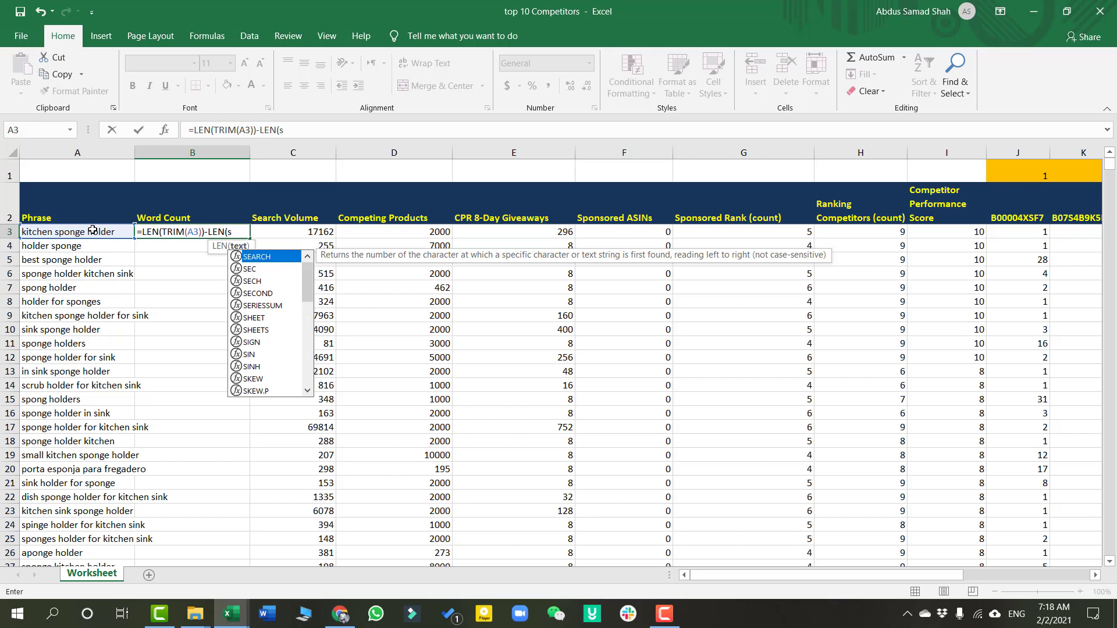
{"action": "type", "text": "ubs"}
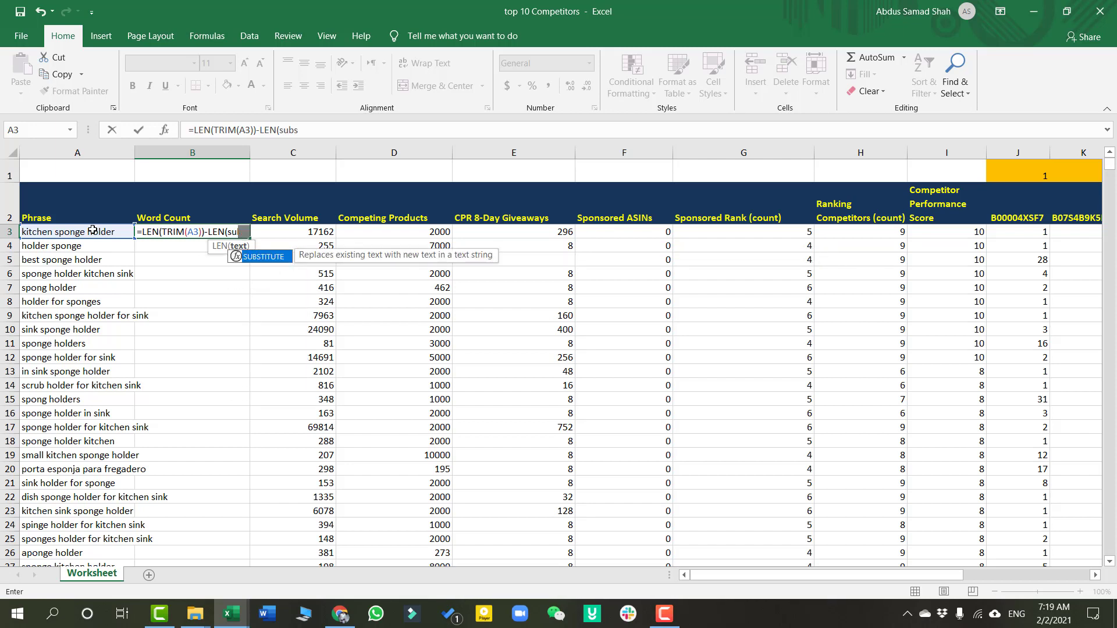
{"action": "key", "text": "Tab"}
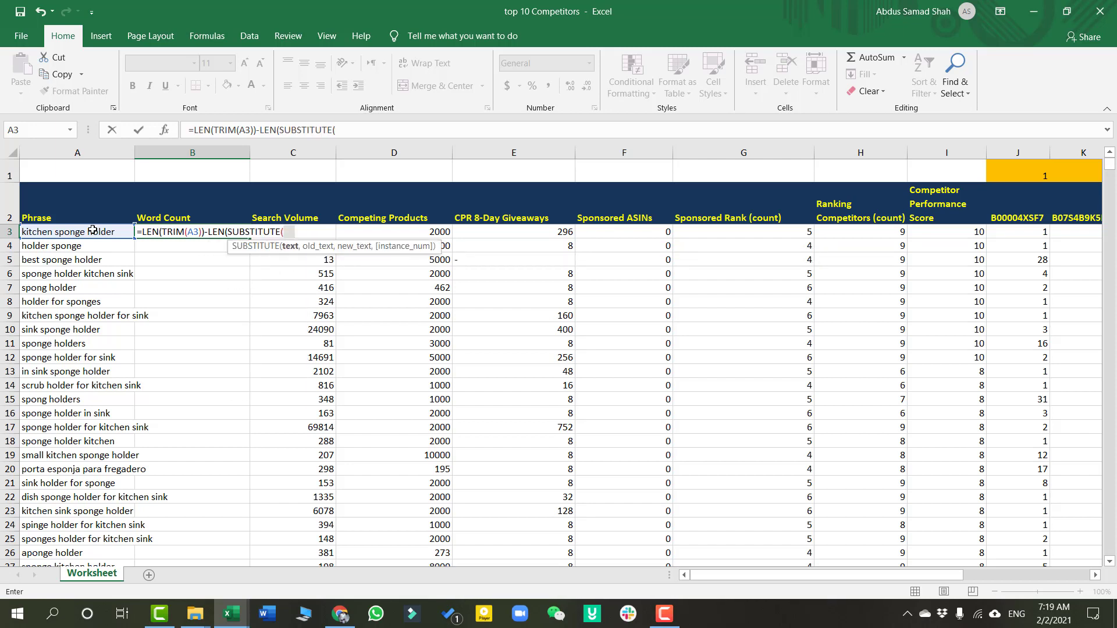
{"action": "left_click", "coordinate": [66, 232]}
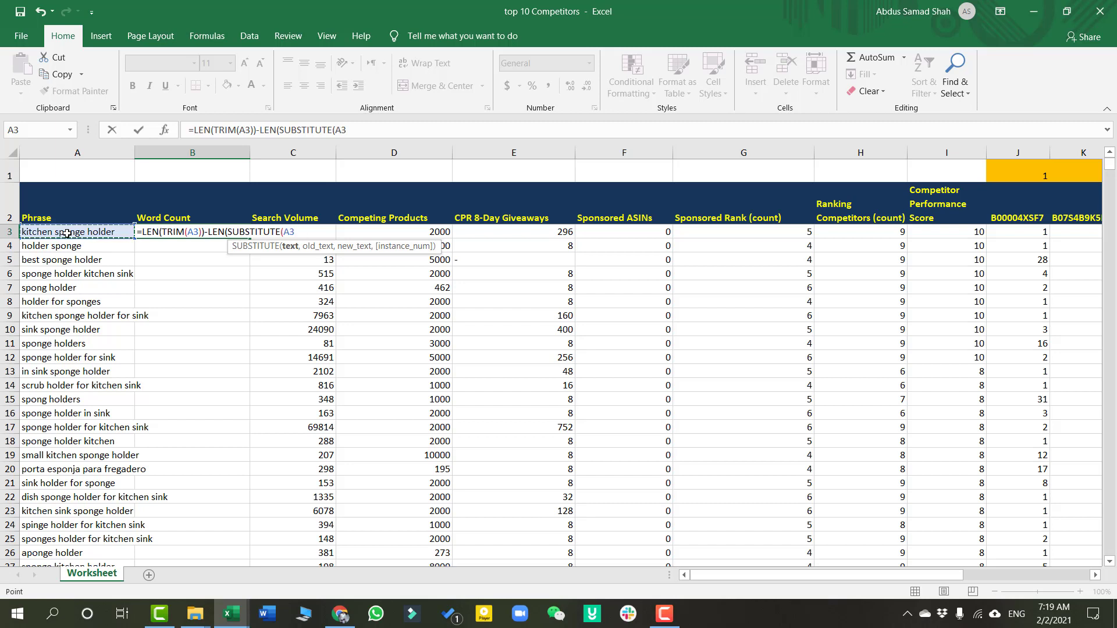
{"action": "type", "text": ","}
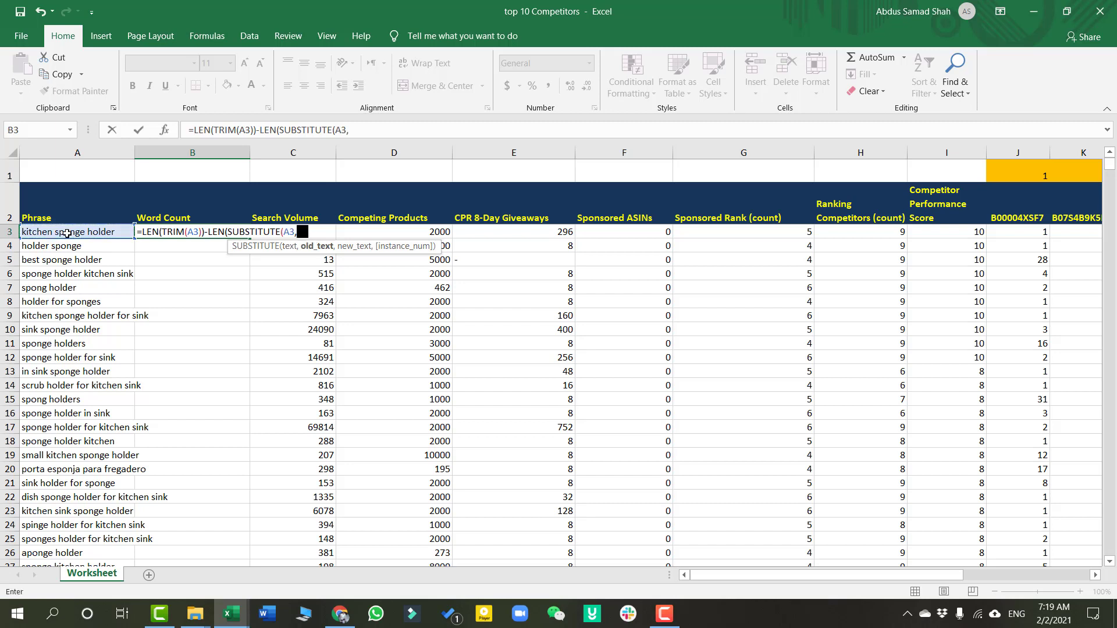
{"action": "type", "text": "\" \",\"\""}
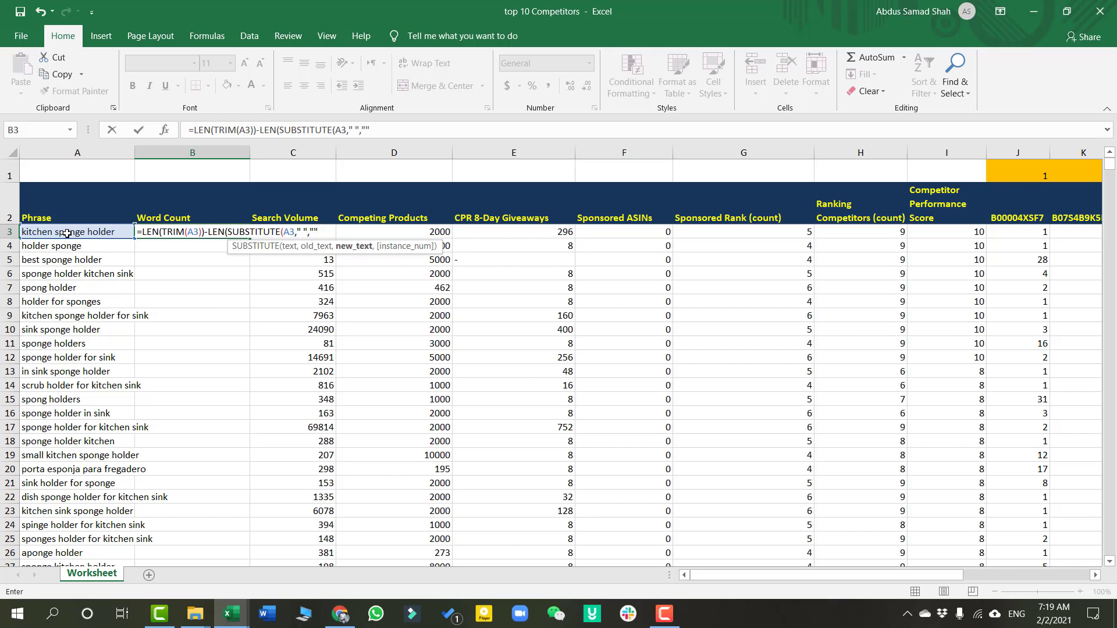
{"action": "type", "text": "))+1"}
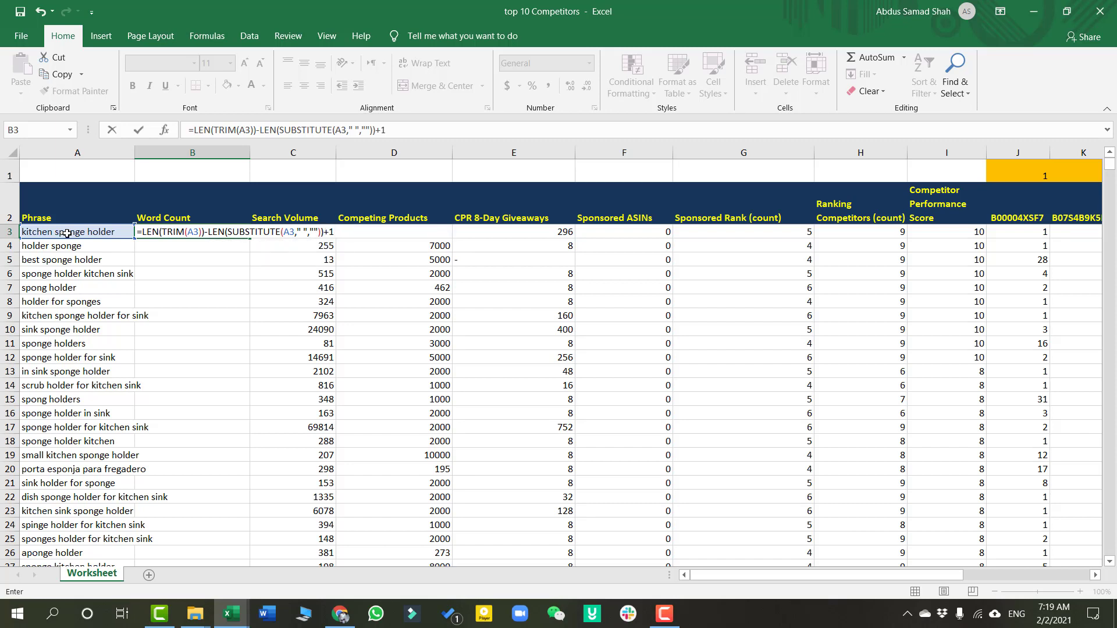
{"action": "key", "text": "Return"}
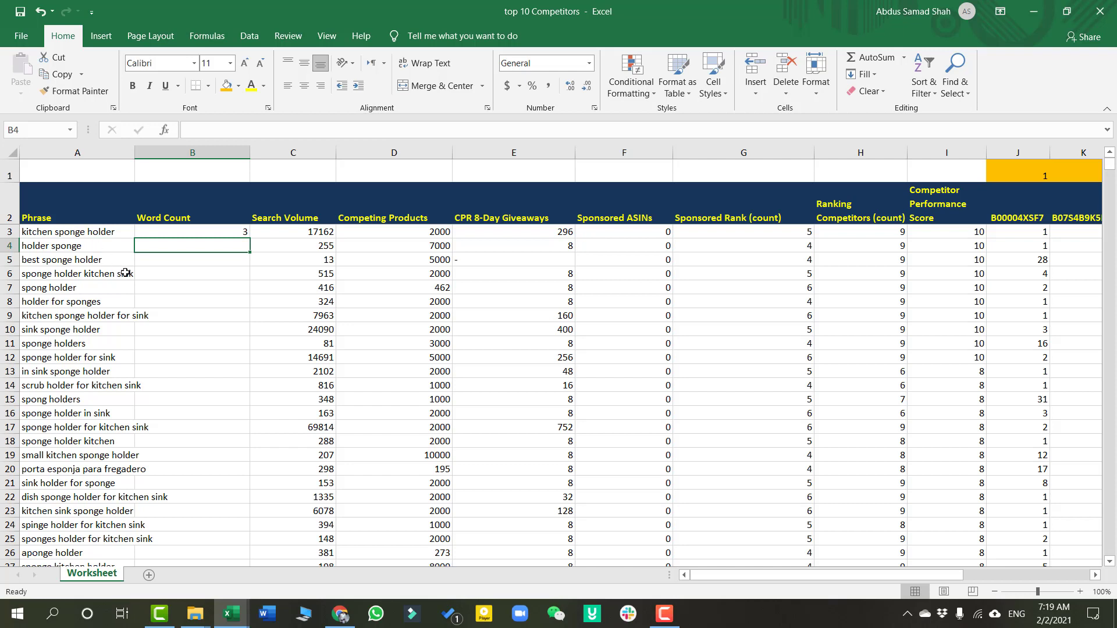
Compare the word count in B3 with the phrase in A3 and examine the parts of its formula
{"action": "left_click", "coordinate": [210, 232]}
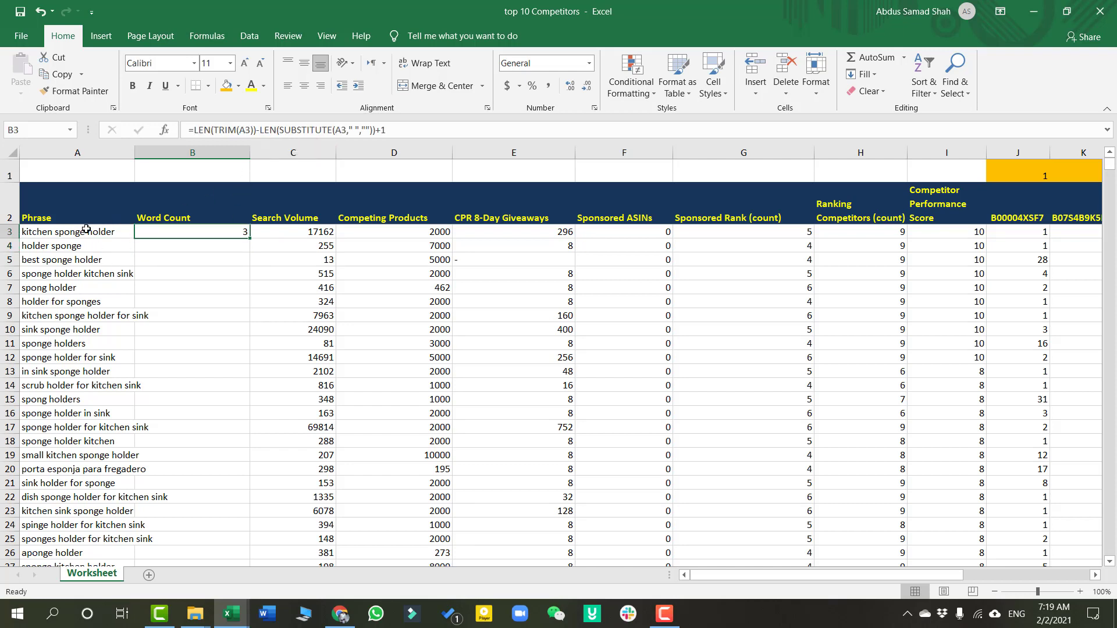
{"action": "left_click", "coordinate": [105, 232]}
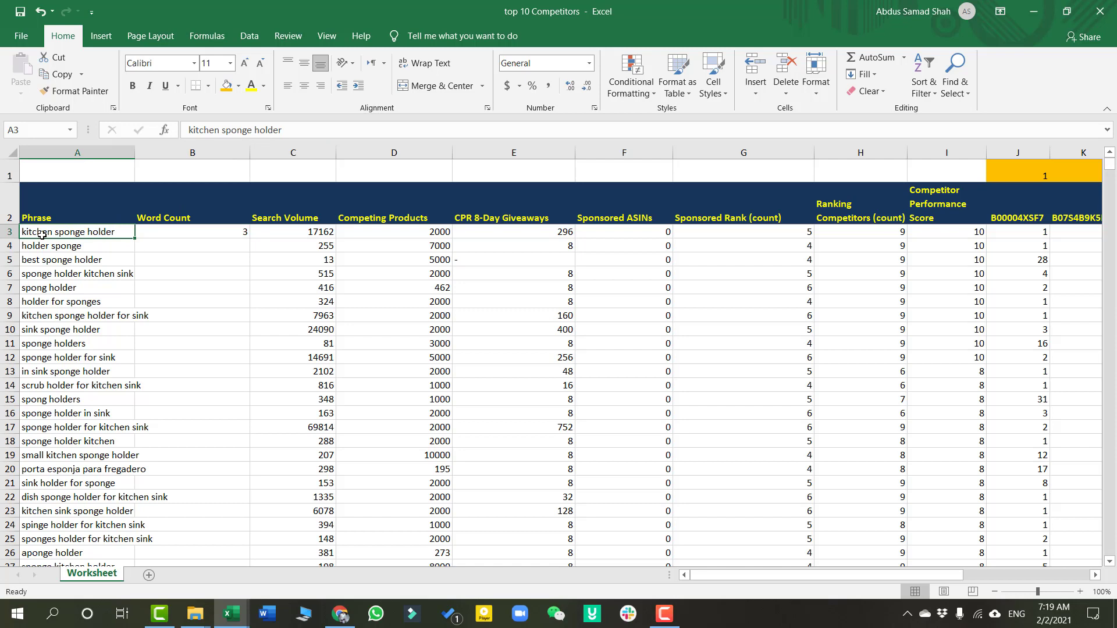
{"action": "left_click", "coordinate": [205, 237]}
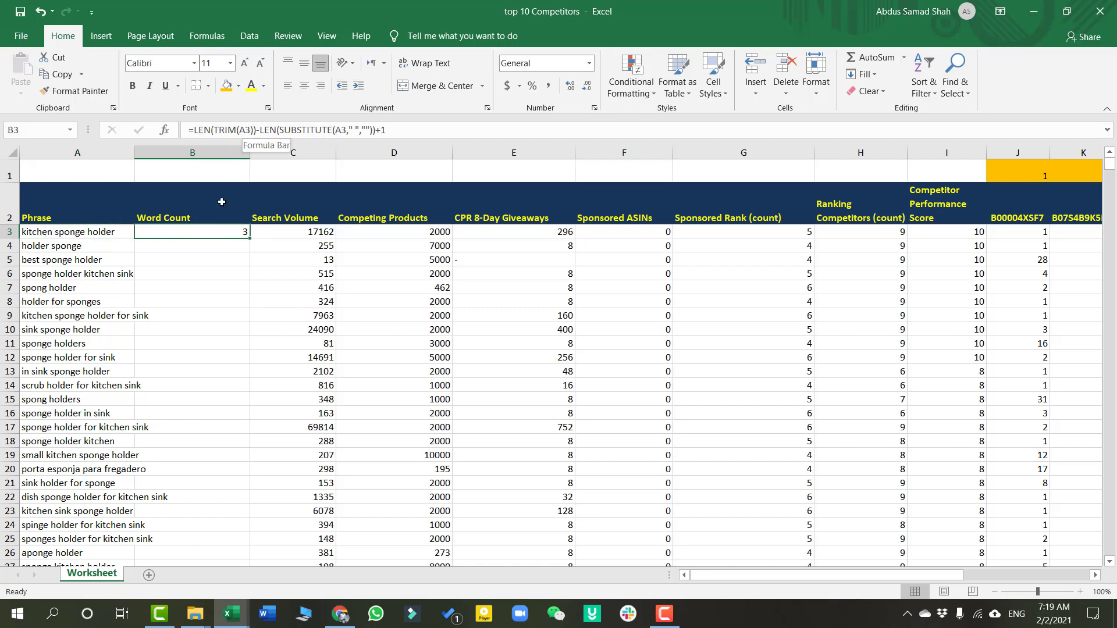
{"action": "double_click", "coordinate": [215, 230]}
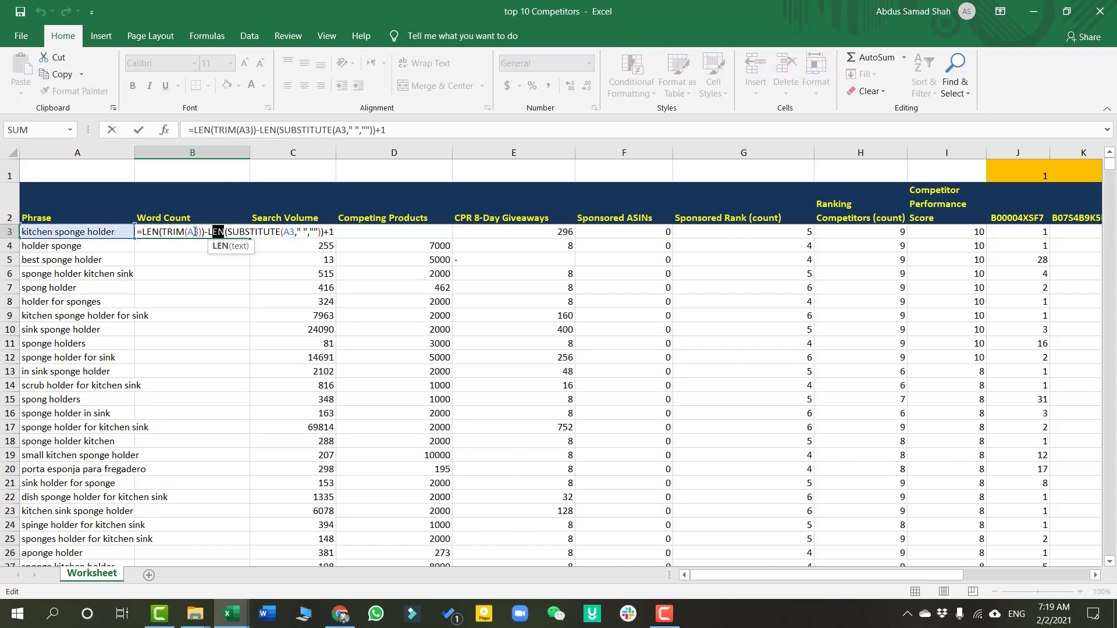
{"action": "left_click", "coordinate": [196, 231]}
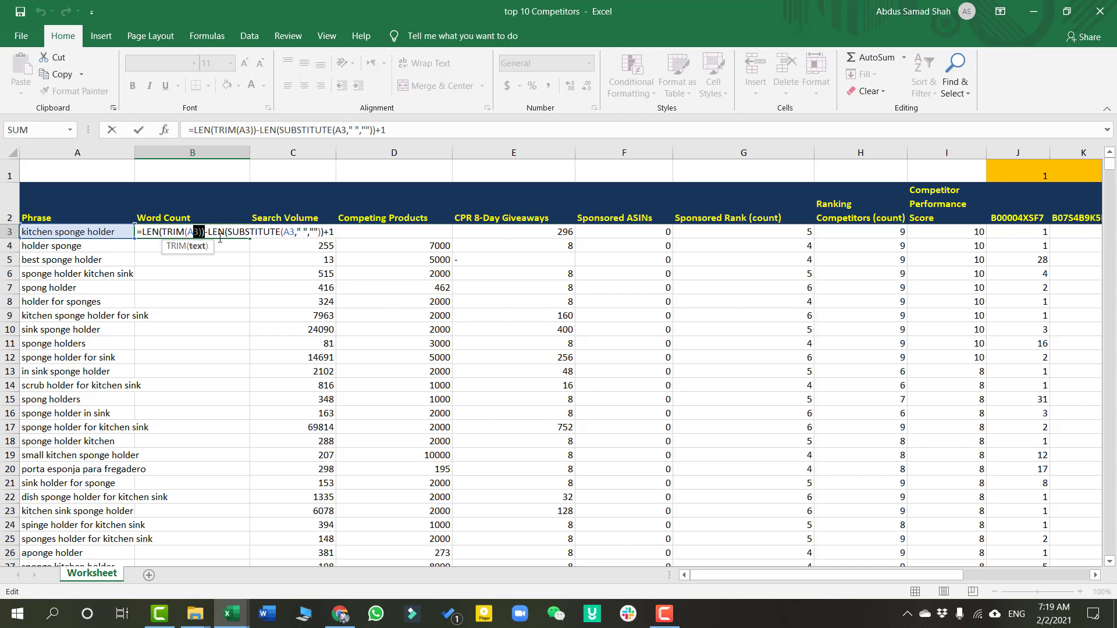
{"action": "key", "text": "Return"}
Fill the B3 formula down the whole Word Count column and check rows 4 and 5 against their phrases
{"action": "left_click", "coordinate": [238, 230]}
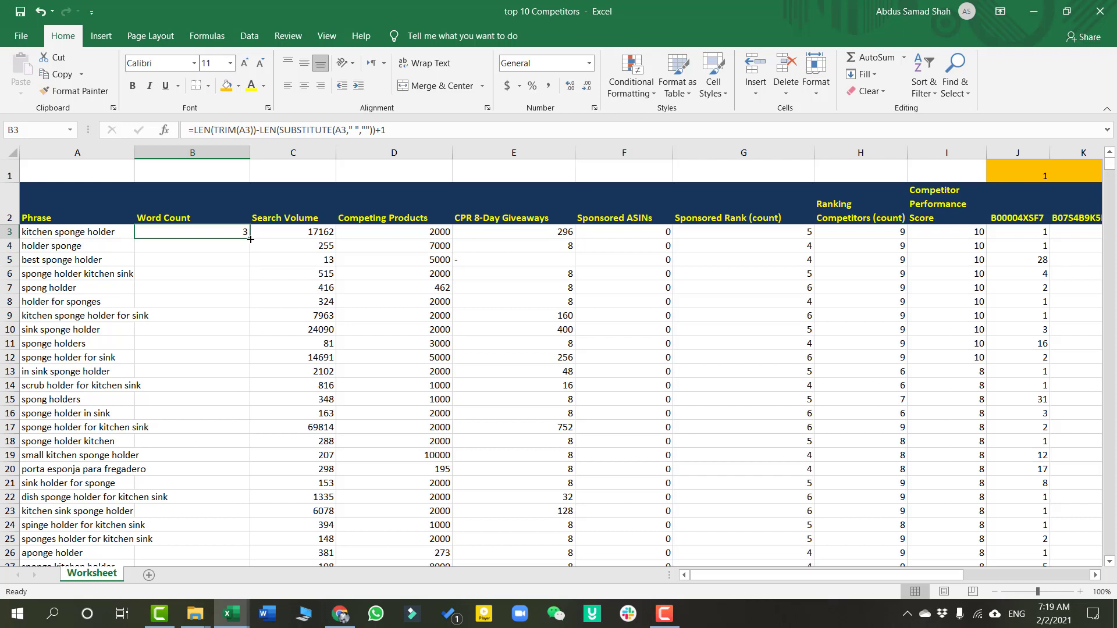
{"action": "double_click", "coordinate": [250, 239]}
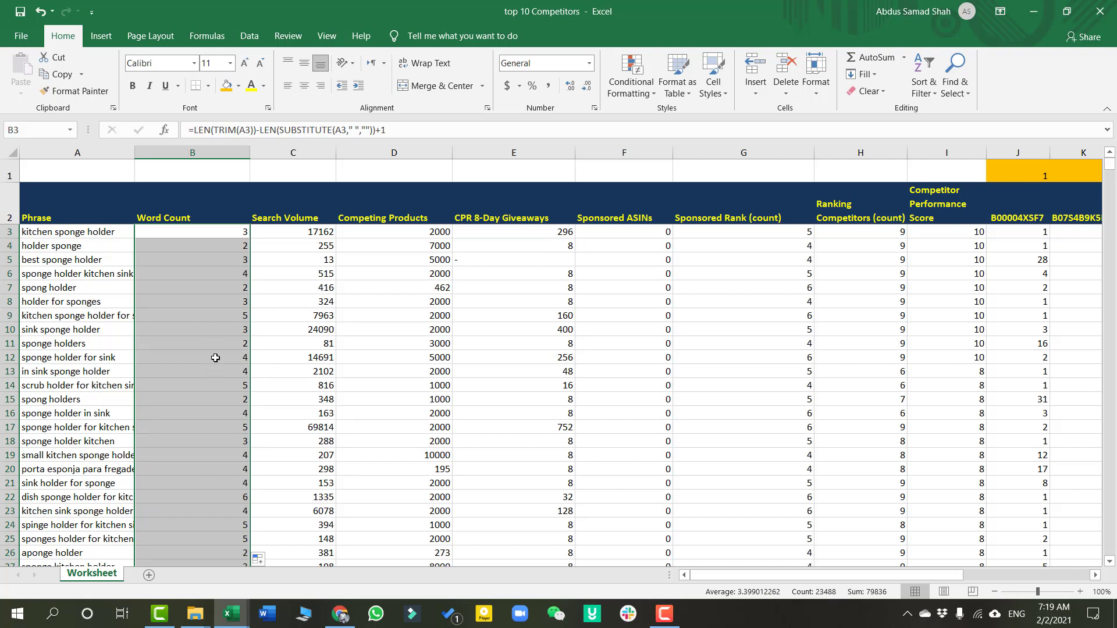
{"action": "left_click", "coordinate": [230, 331]}
{"action": "left_click", "coordinate": [239, 246]}
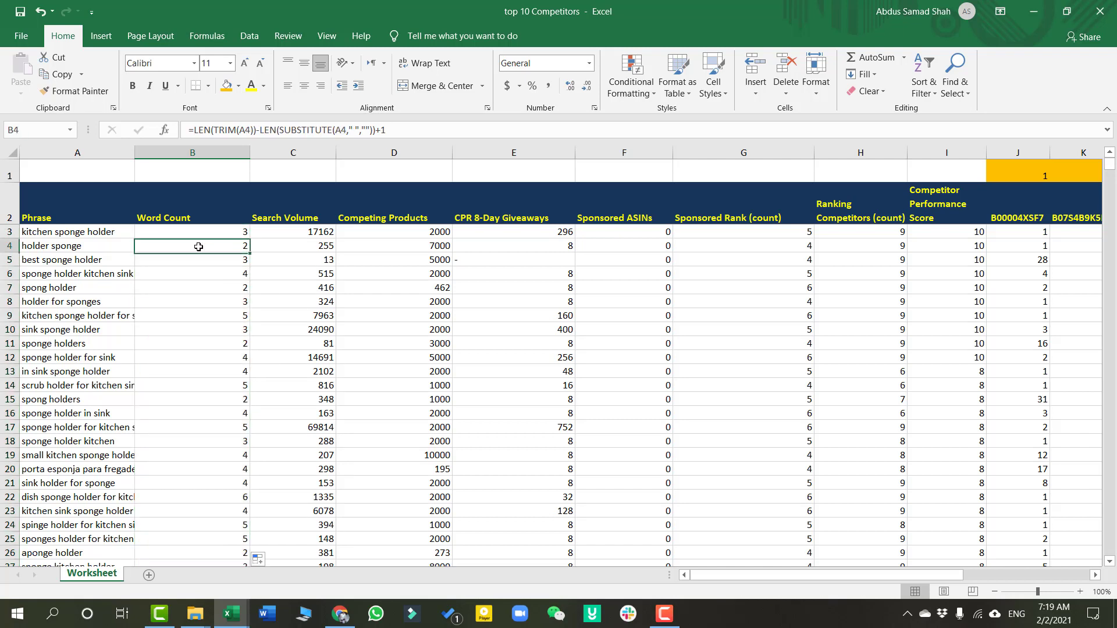
{"action": "left_click", "coordinate": [56, 248]}
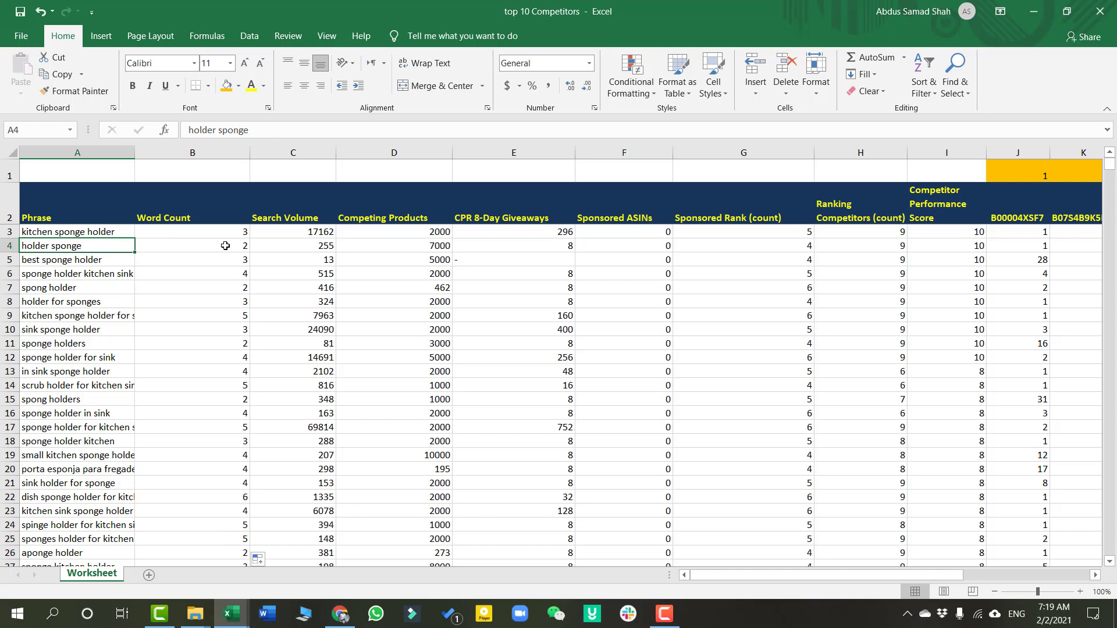
{"action": "left_click", "coordinate": [238, 247]}
{"action": "left_click", "coordinate": [230, 260]}
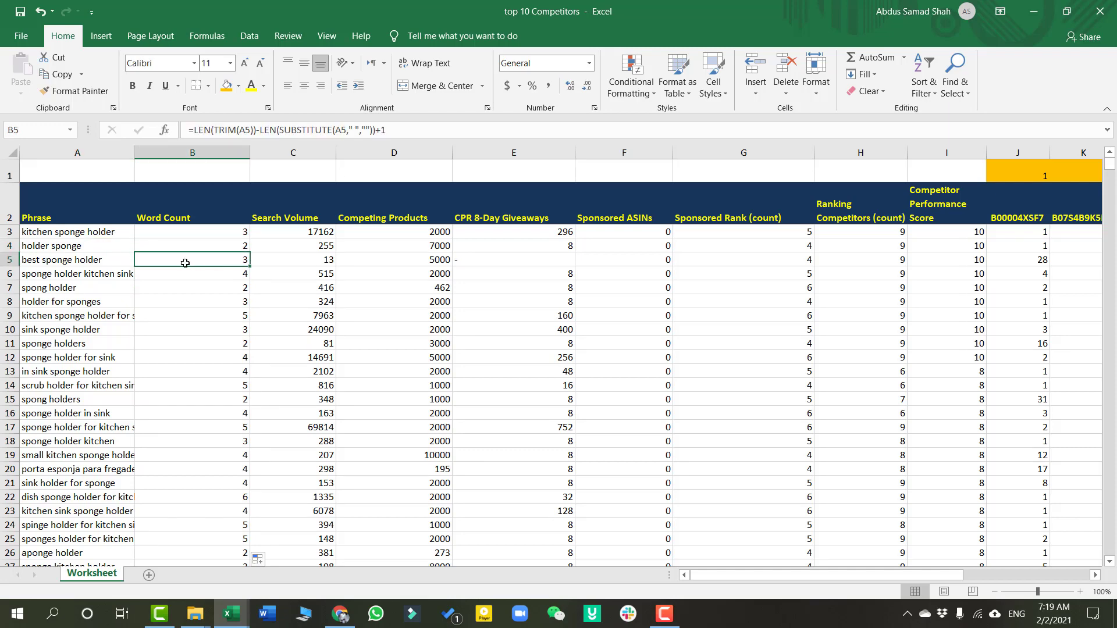
Check the word count of the row 7 phrase and narrow the Word Count column to fit its header
{"action": "left_click", "coordinate": [171, 285]}
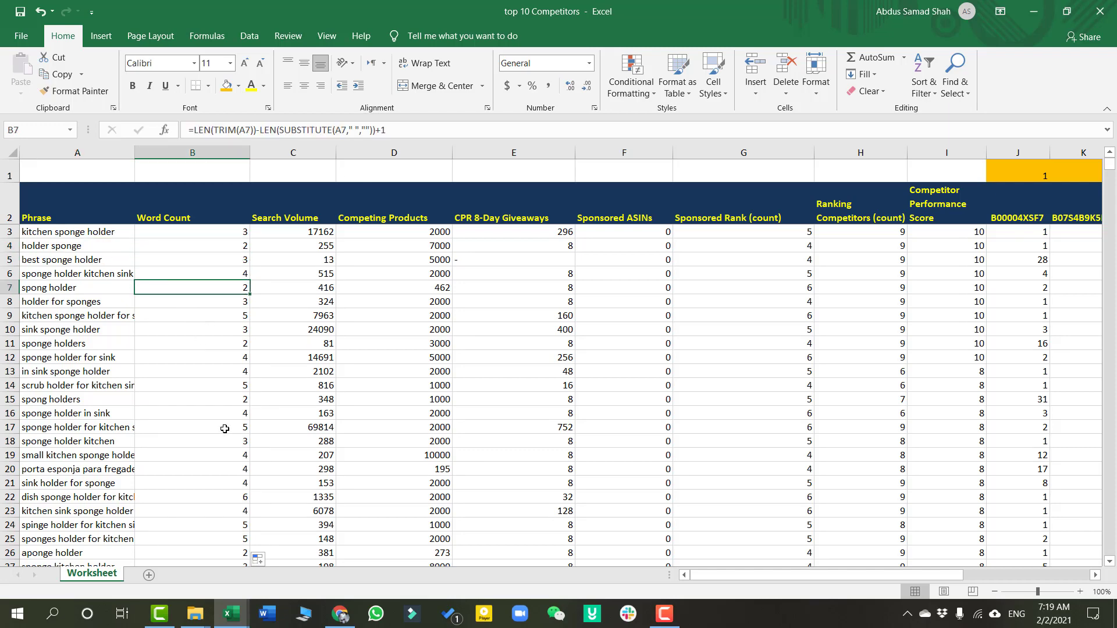
{"action": "scroll", "coordinate": [225, 429], "scroll_direction": "down", "scroll_amount": 5}
{"action": "scroll", "coordinate": [225, 429], "scroll_direction": "up", "scroll_amount": 5}
{"action": "left_click_drag", "start_coordinate": [250, 156], "coordinate": [202, 157]}
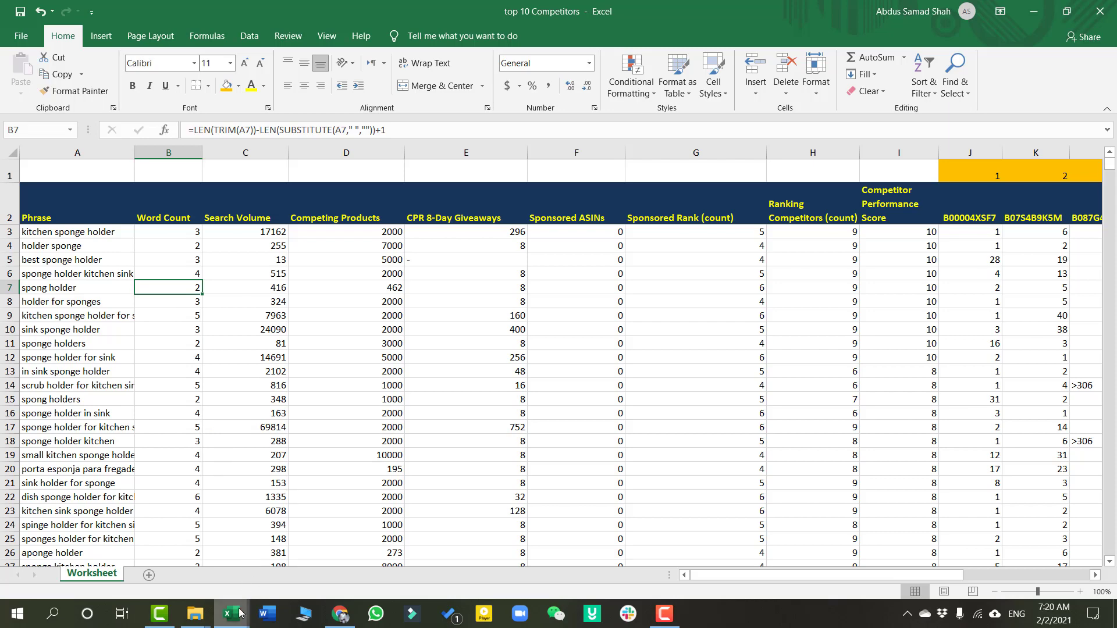
Switch to the BA Sheet 1 feb 2021 workbook and clear the report details from row 1
{"action": "mouse_move", "coordinate": [239, 611]}
{"action": "left_click", "coordinate": [154, 550]}
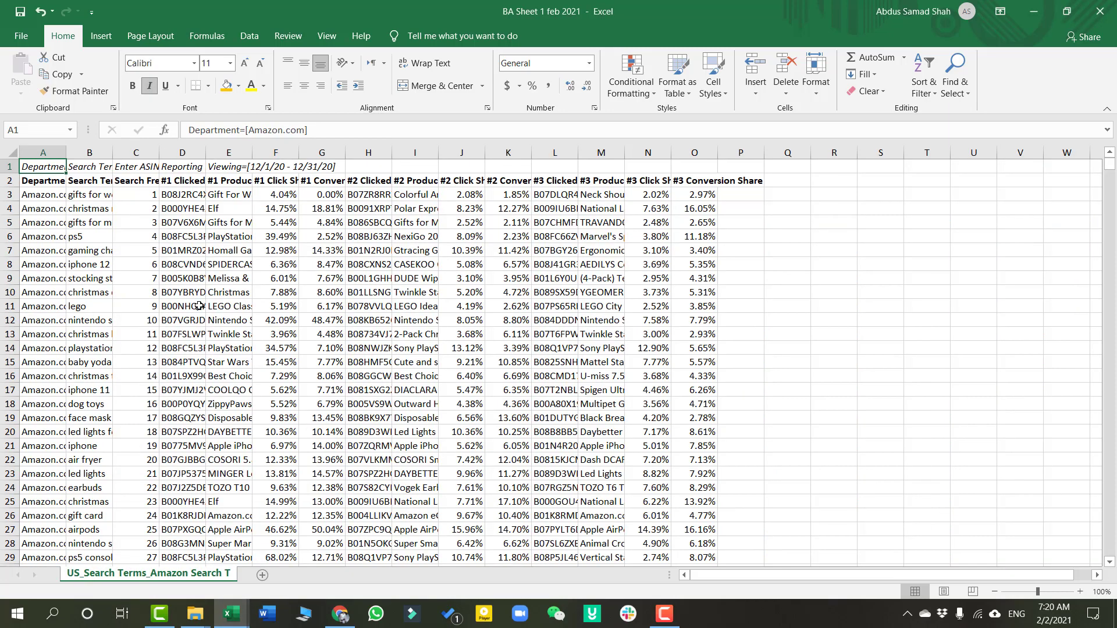
{"action": "left_click", "coordinate": [10, 166]}
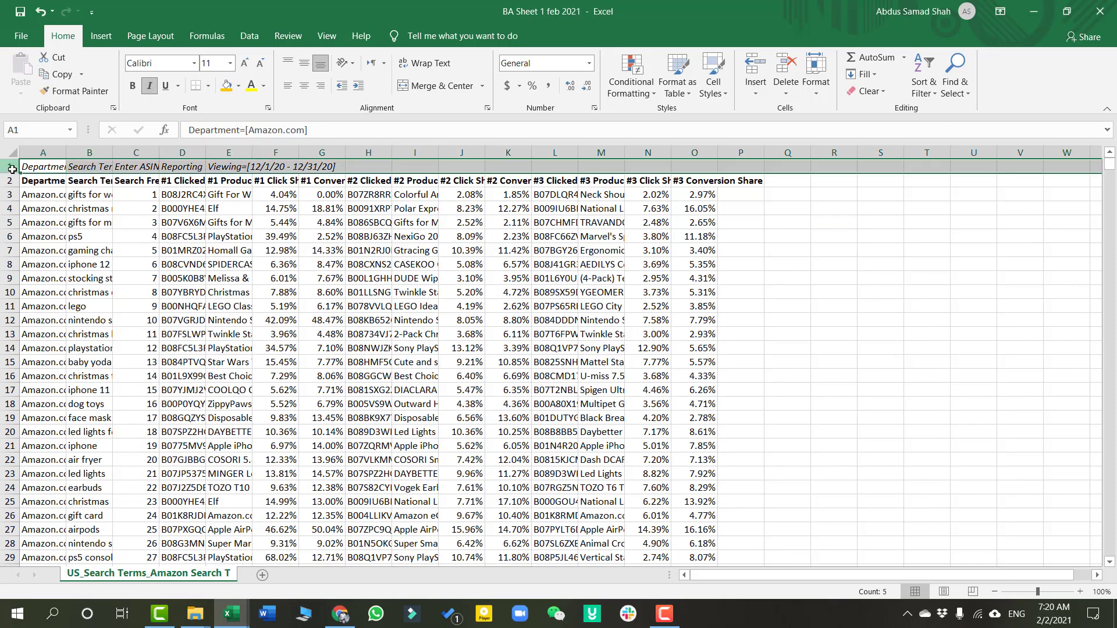
{"action": "key", "text": "Delete"}
{"action": "left_click", "coordinate": [248, 276]}
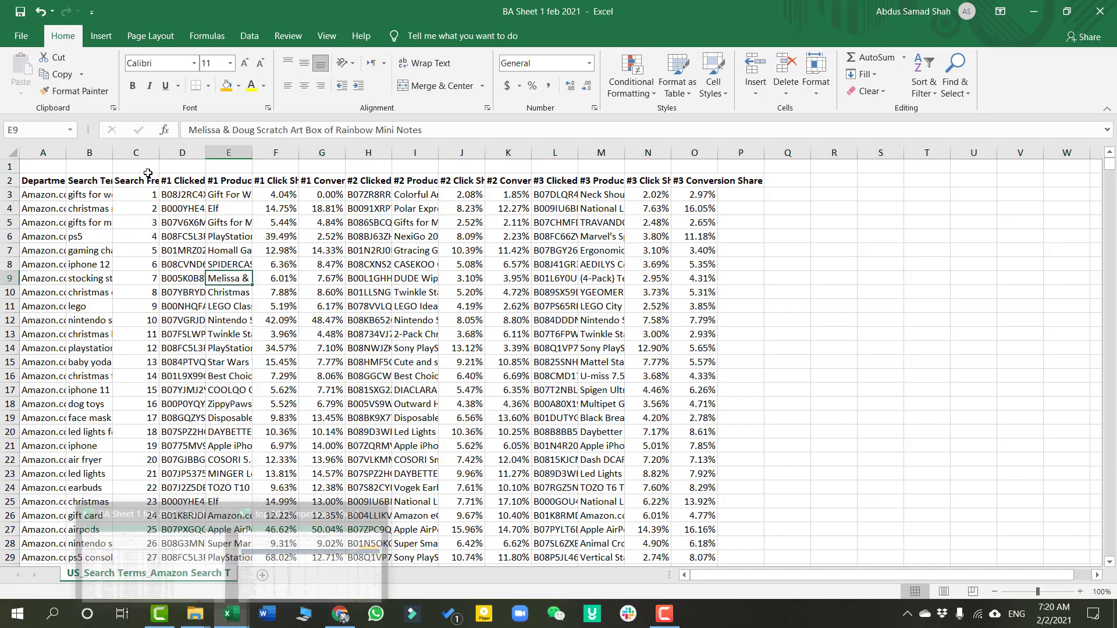
Widen the Search Frequency Rank column to show its full header and delete the Department column
{"action": "left_click_drag", "start_coordinate": [163, 153], "coordinate": [230, 154]}
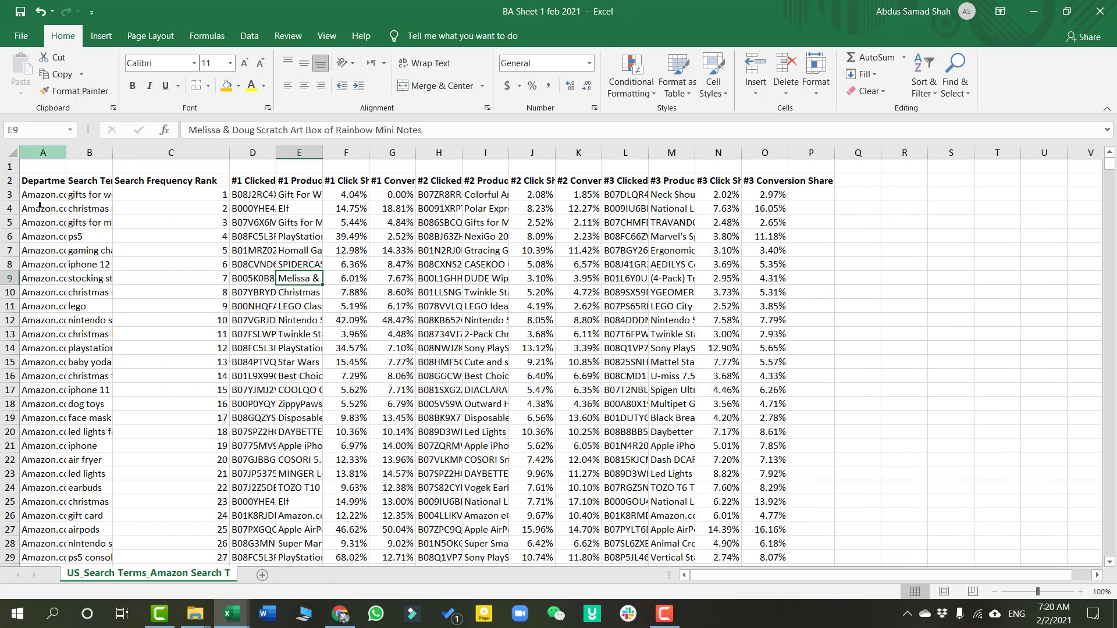
{"action": "left_click", "coordinate": [42, 152]}
{"action": "left_click_drag", "start_coordinate": [65, 149], "coordinate": [145, 151]}
{"action": "right_click", "coordinate": [70, 256]}
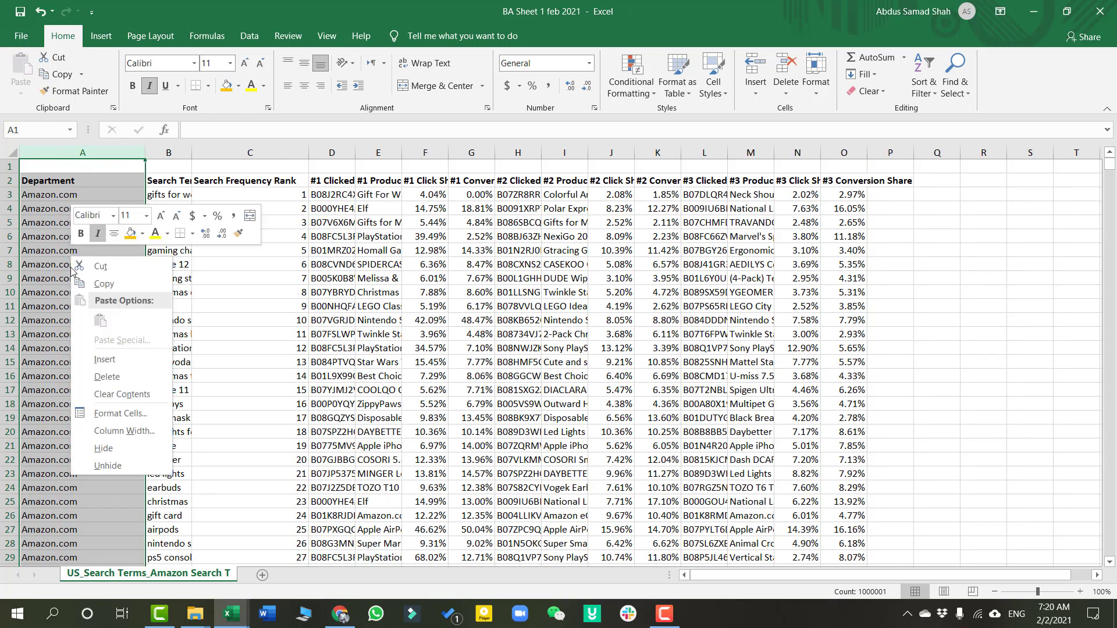
{"action": "left_click", "coordinate": [108, 377]}
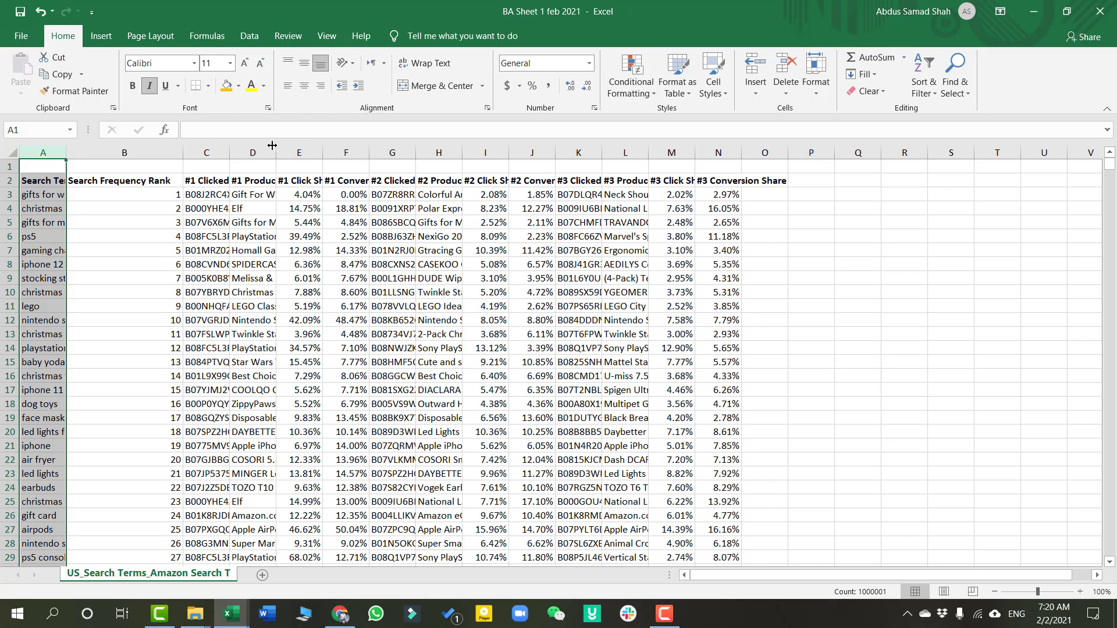
Delete the #1, #2 and #3 Product Title columns from the search terms sheet
{"action": "left_click_drag", "start_coordinate": [276, 153], "coordinate": [318, 152]}
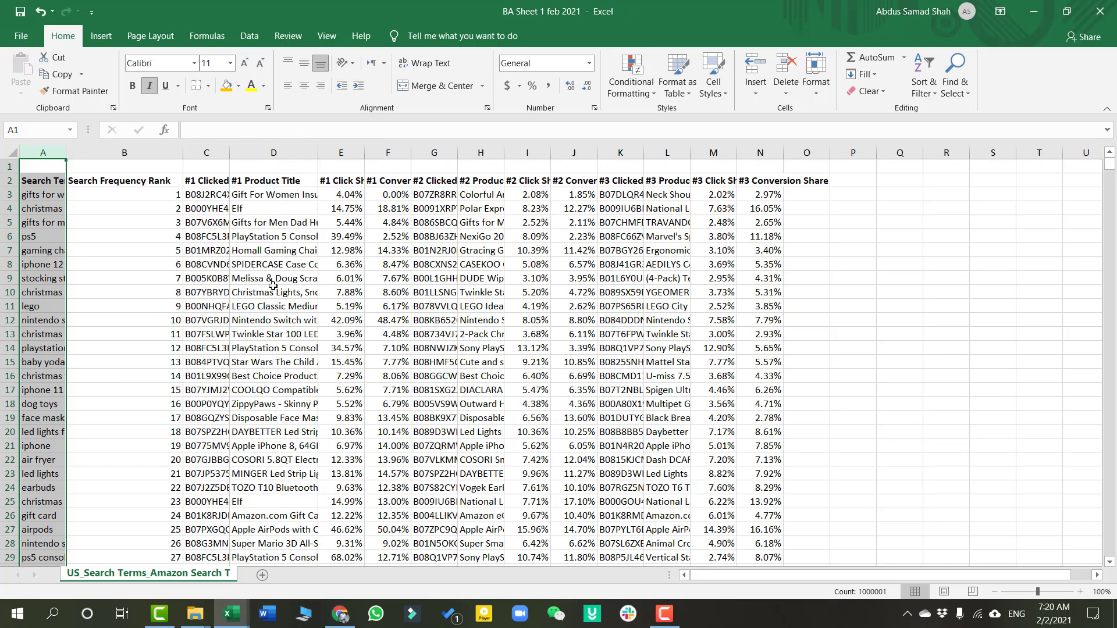
{"action": "left_click", "coordinate": [273, 153]}
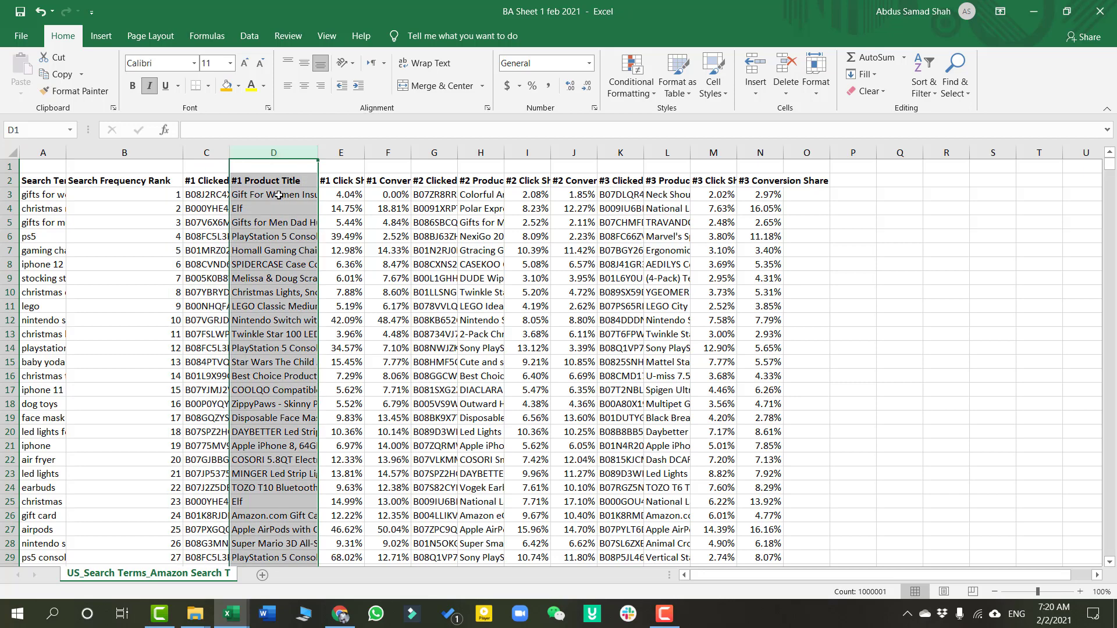
{"action": "left_click", "coordinate": [492, 152], "text": "ctrl"}
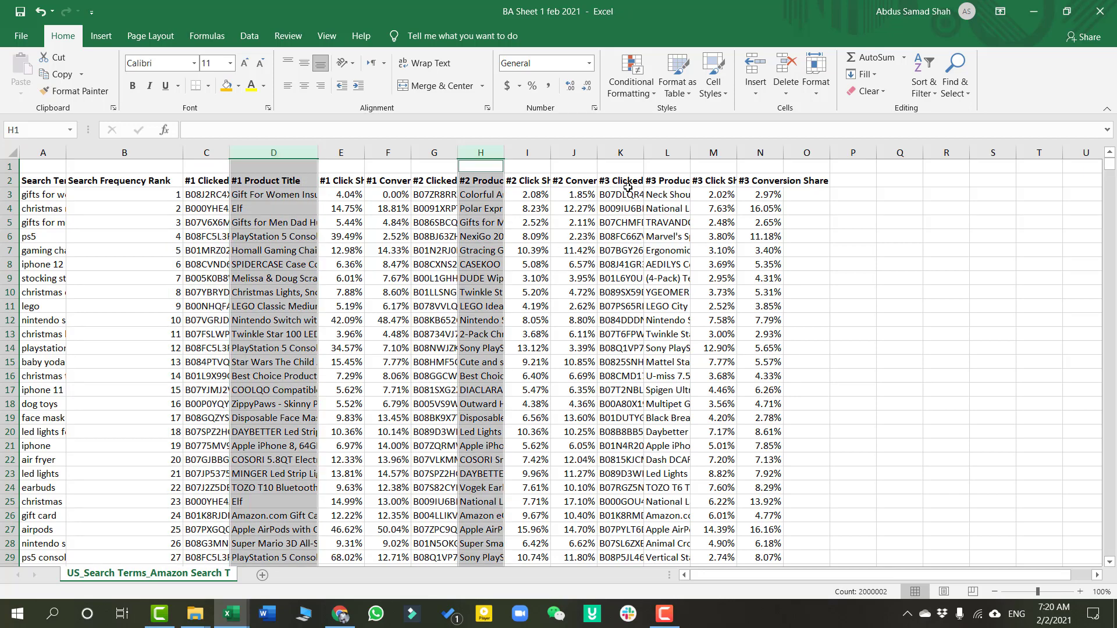
{"action": "left_click", "coordinate": [671, 153], "text": "ctrl"}
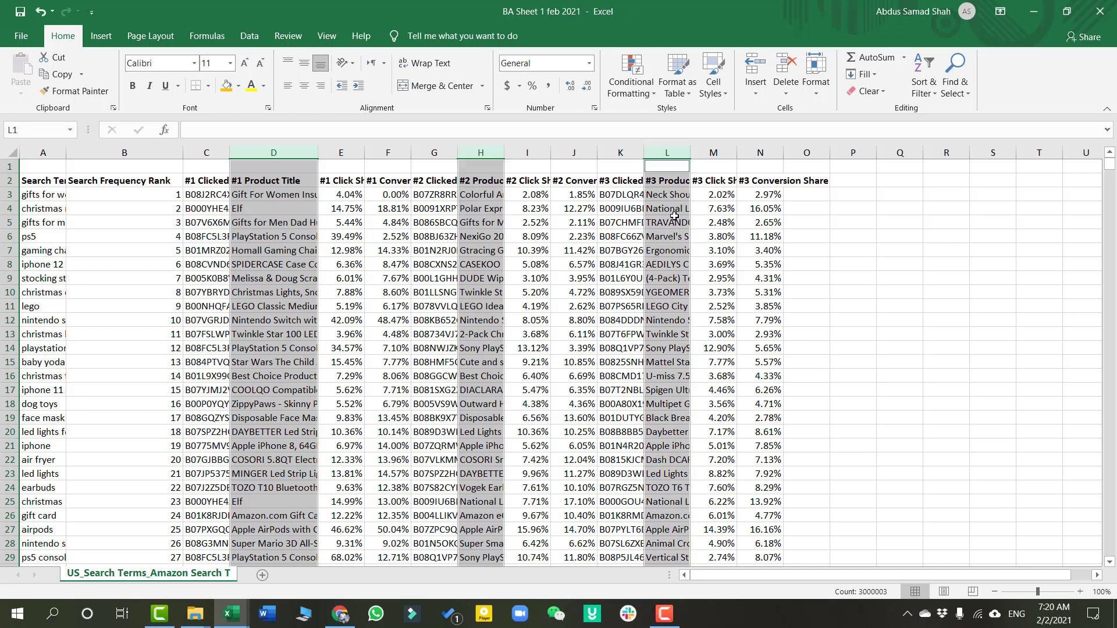
{"action": "right_click", "coordinate": [296, 224]}
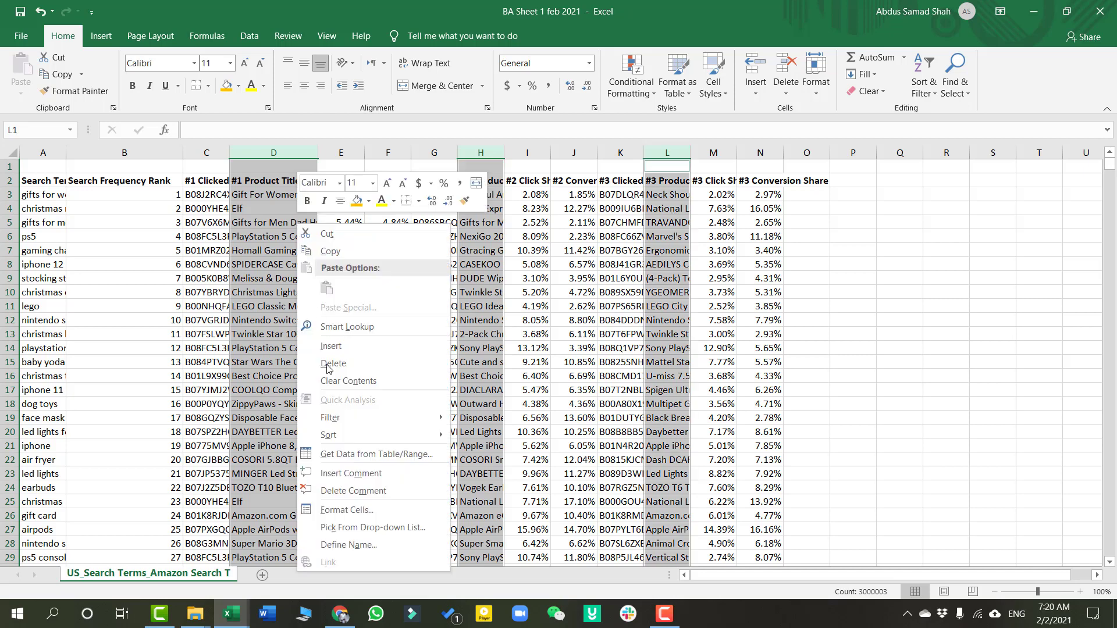
{"action": "left_click", "coordinate": [340, 366]}
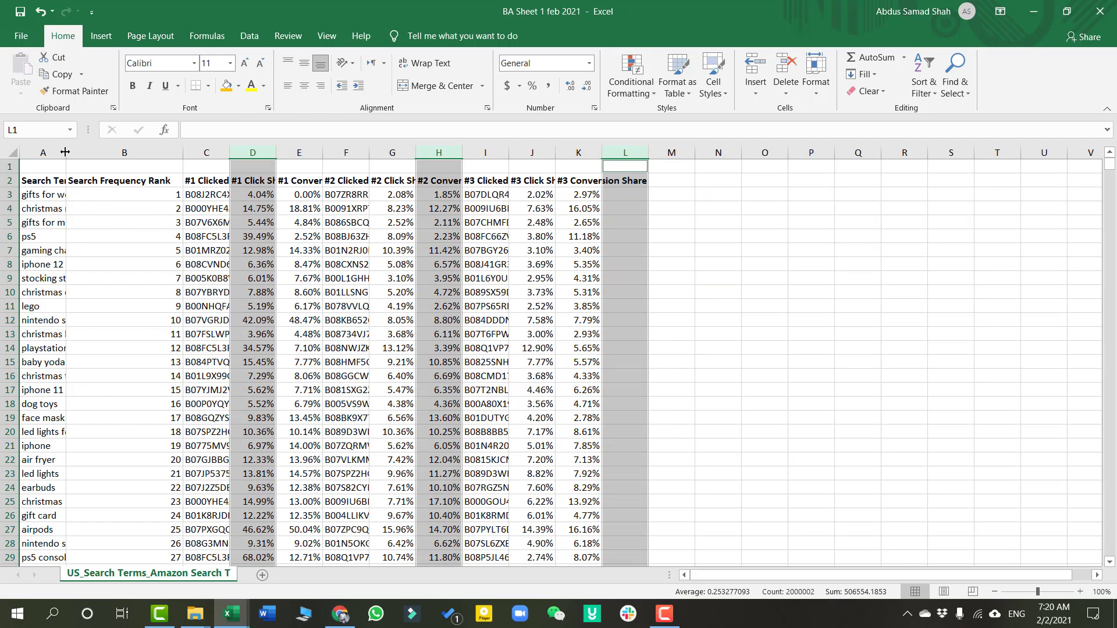
Widen the Search Term column and the clicked ASIN, click share and conversion share columns so their contents are readable
{"action": "left_click_drag", "start_coordinate": [65, 152], "coordinate": [129, 153]}
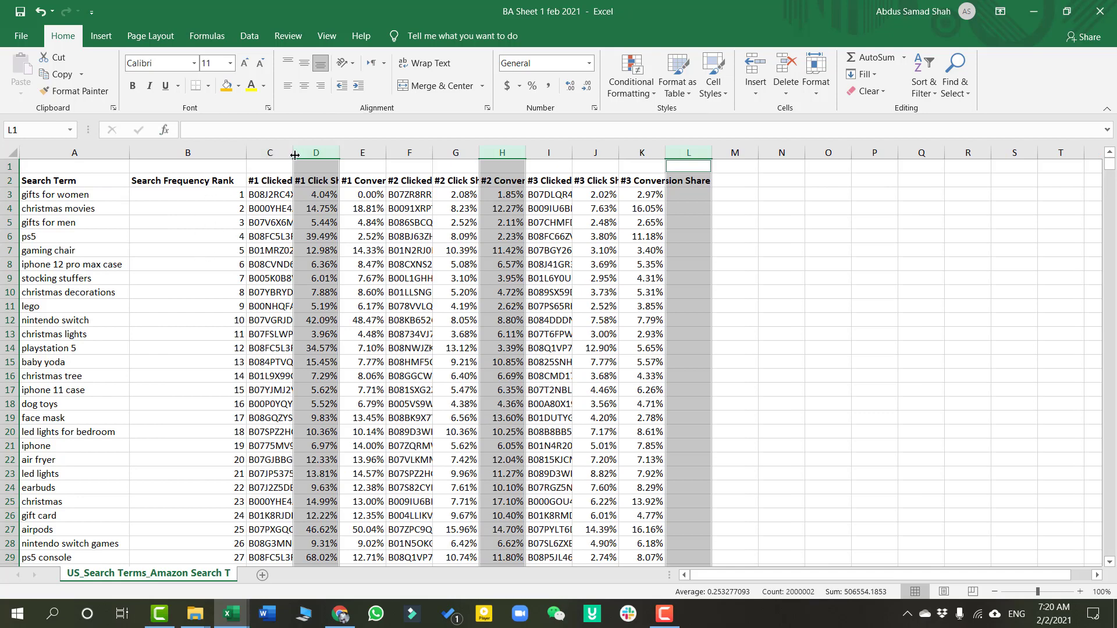
{"action": "left_click_drag", "start_coordinate": [270, 153], "coordinate": [710, 152]}
{"action": "left_click", "coordinate": [733, 278]}
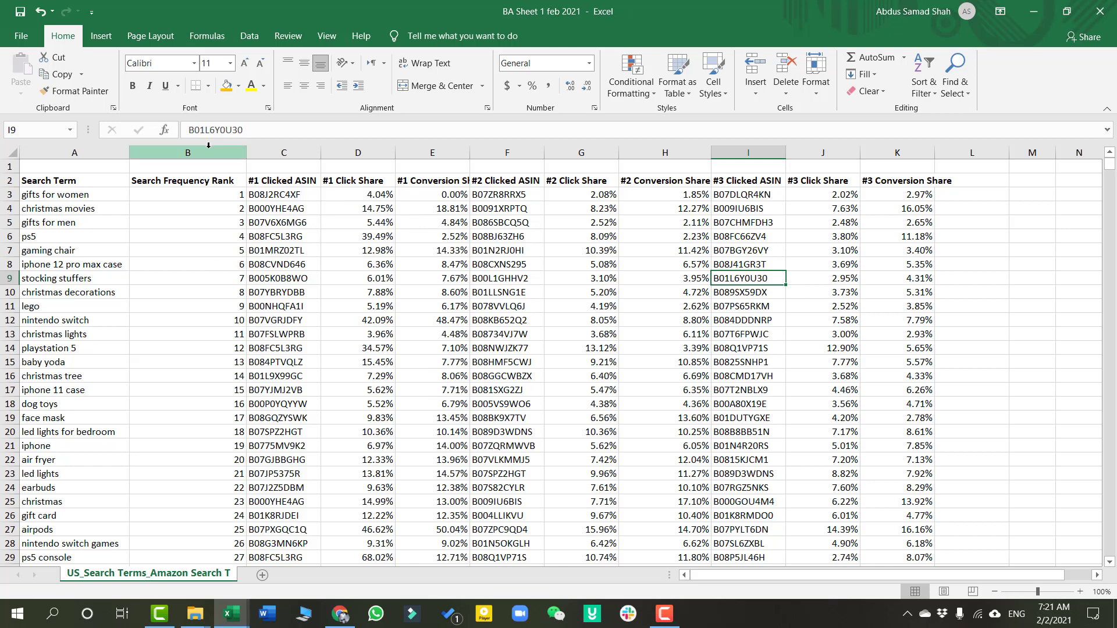
Examine the Search Term column and compare the first terms with their Search Frequency Rank
{"action": "left_click_drag", "start_coordinate": [87, 195], "coordinate": [113, 434]}
{"action": "left_click", "coordinate": [78, 376]}
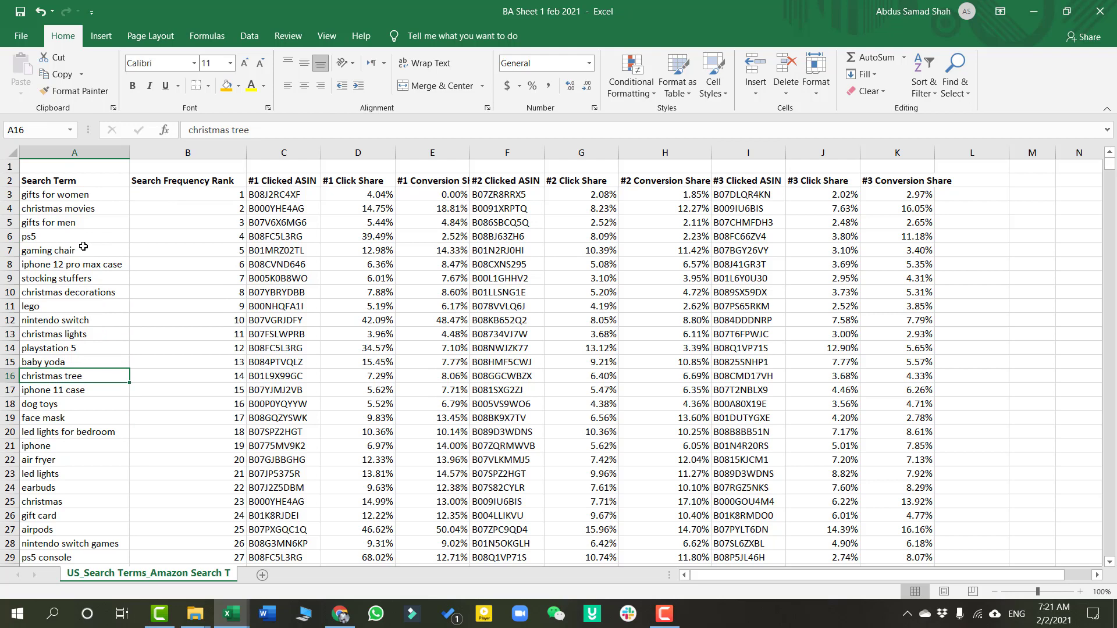
{"action": "left_click", "coordinate": [184, 184]}
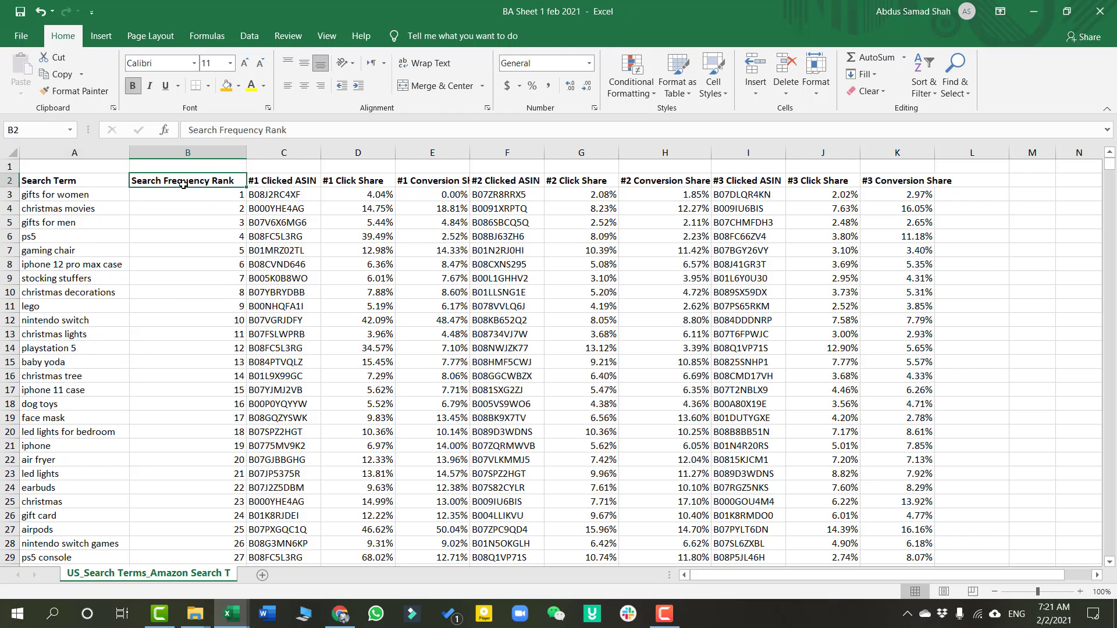
{"action": "left_click", "coordinate": [188, 239]}
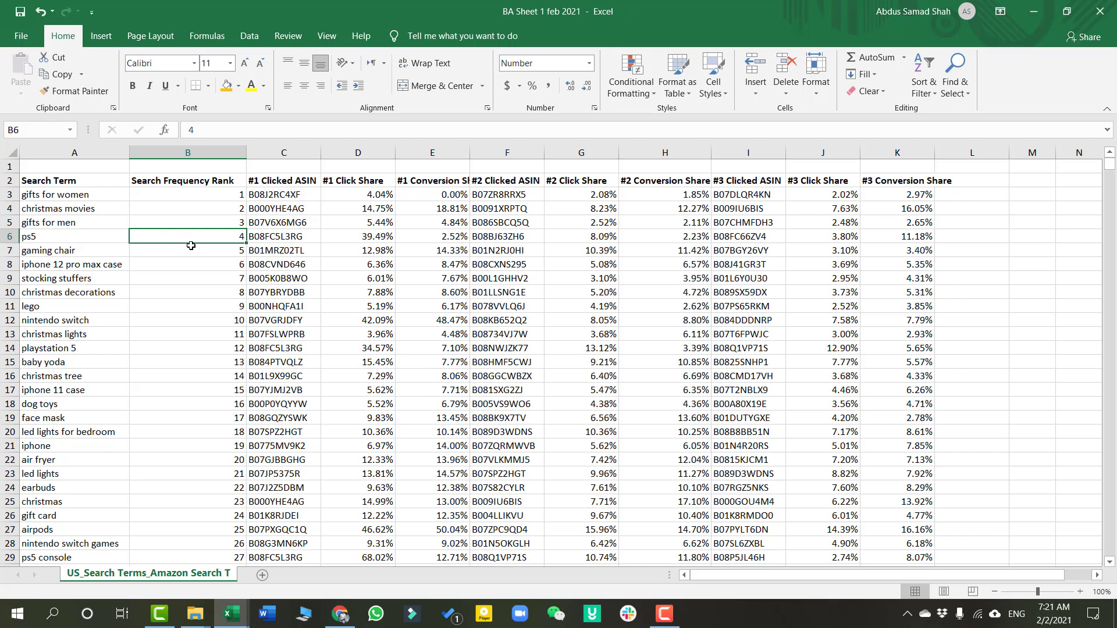
{"action": "left_click", "coordinate": [105, 196]}
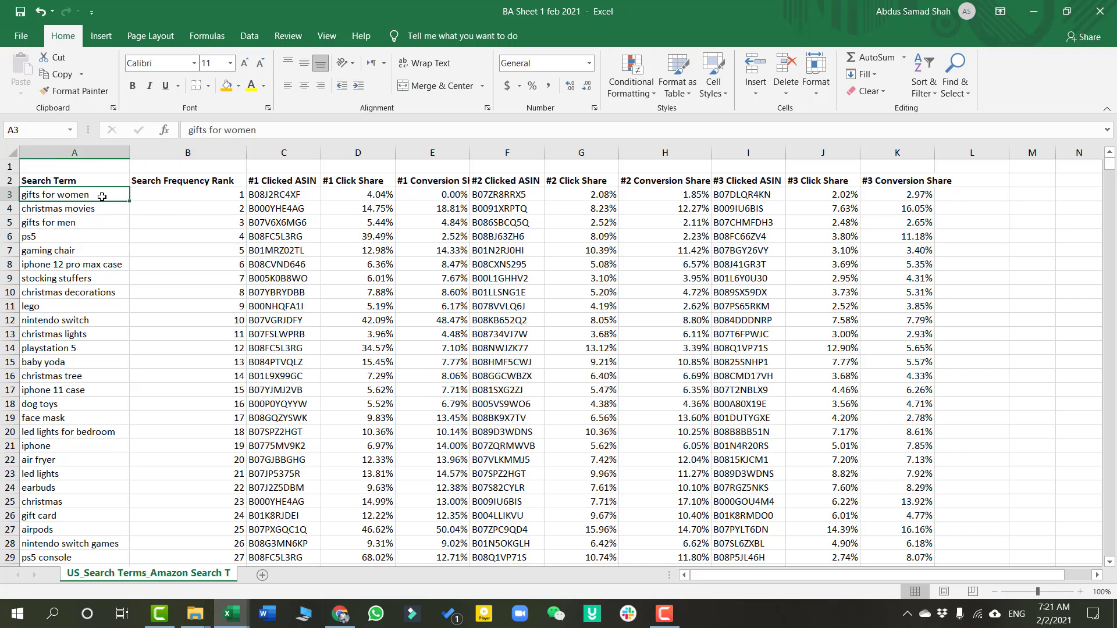
{"action": "left_click", "coordinate": [186, 193]}
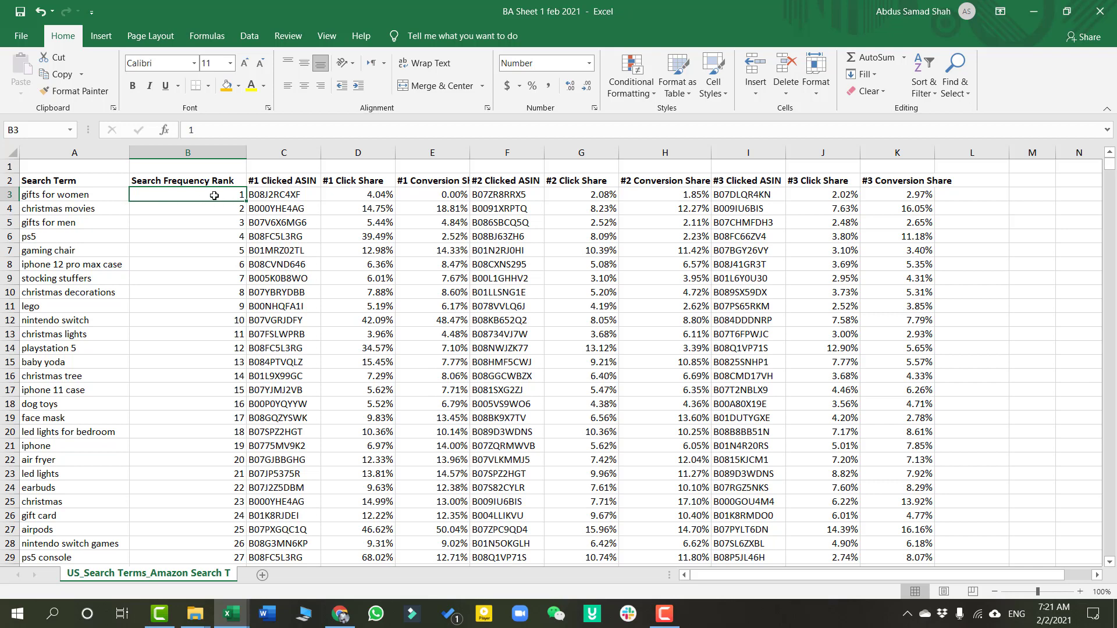
{"action": "left_click", "coordinate": [82, 211]}
{"action": "left_click", "coordinate": [226, 212]}
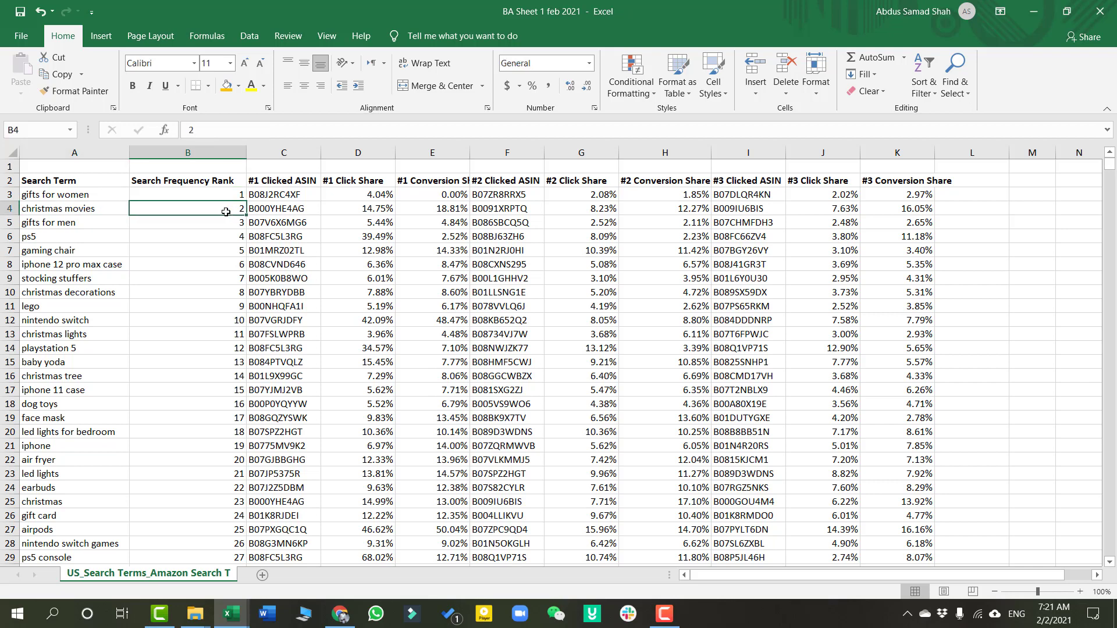
Follow the Search Frequency Rank column down past row 140 to see how the search terms are ordered
{"action": "key", "text": "Down"}
{"action": "key", "text": "Down"}
{"action": "key", "text": "Down"}
{"action": "key", "text": "Down"}
{"action": "key", "text": "Down"}
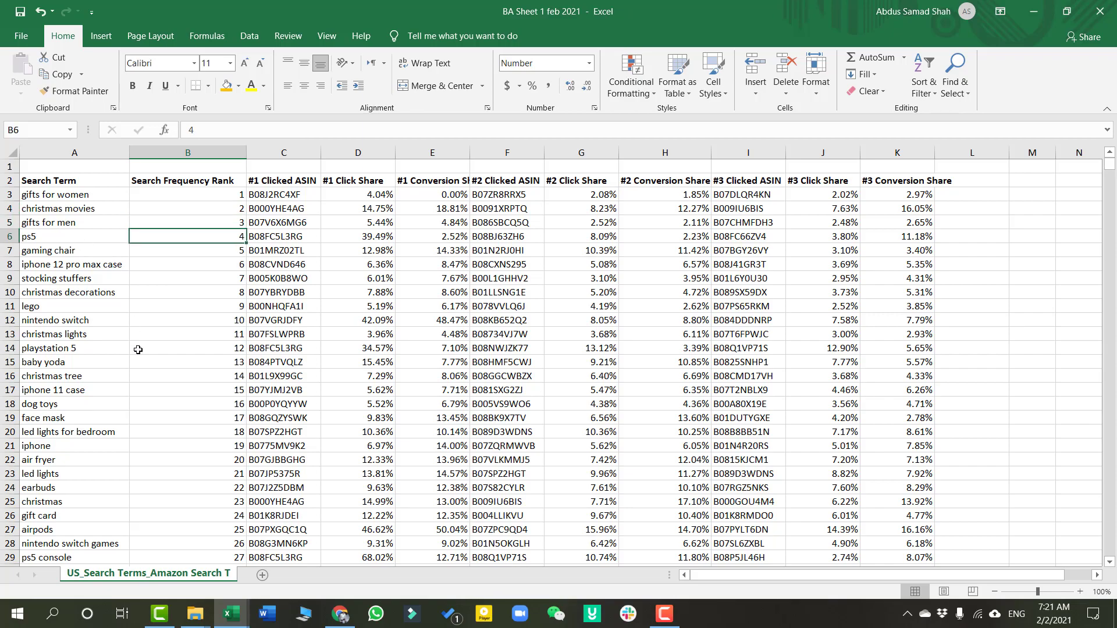
{"action": "scroll", "coordinate": [145, 380], "scroll_direction": "down", "scroll_amount": 8}
{"action": "scroll", "coordinate": [145, 380], "scroll_direction": "down", "scroll_amount": 20}
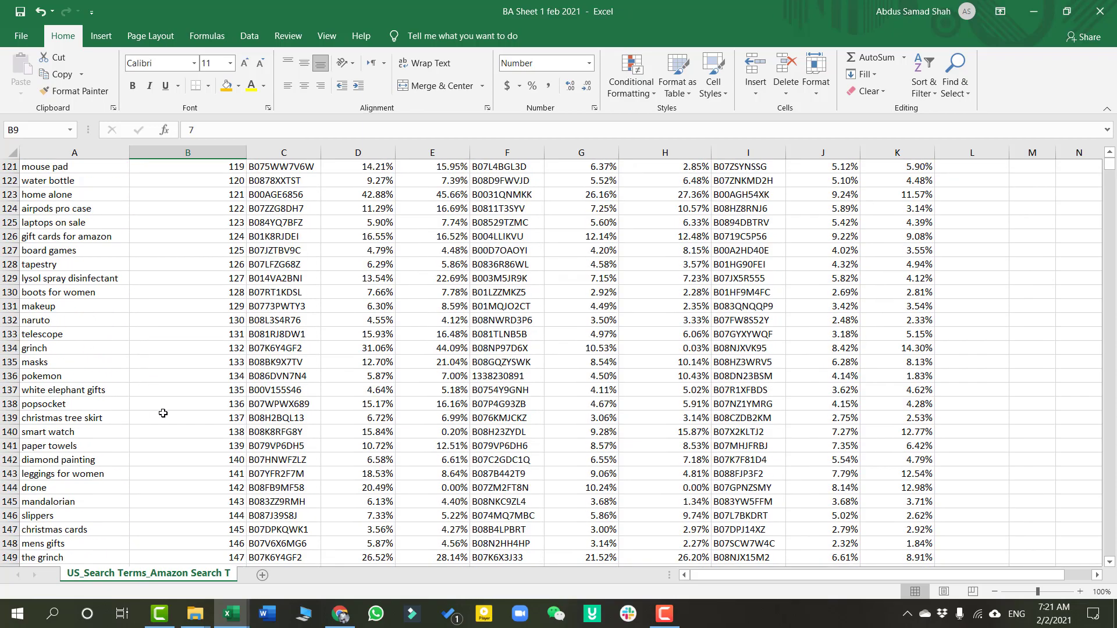
{"action": "scroll", "coordinate": [163, 349], "scroll_direction": "up", "scroll_amount": 19}
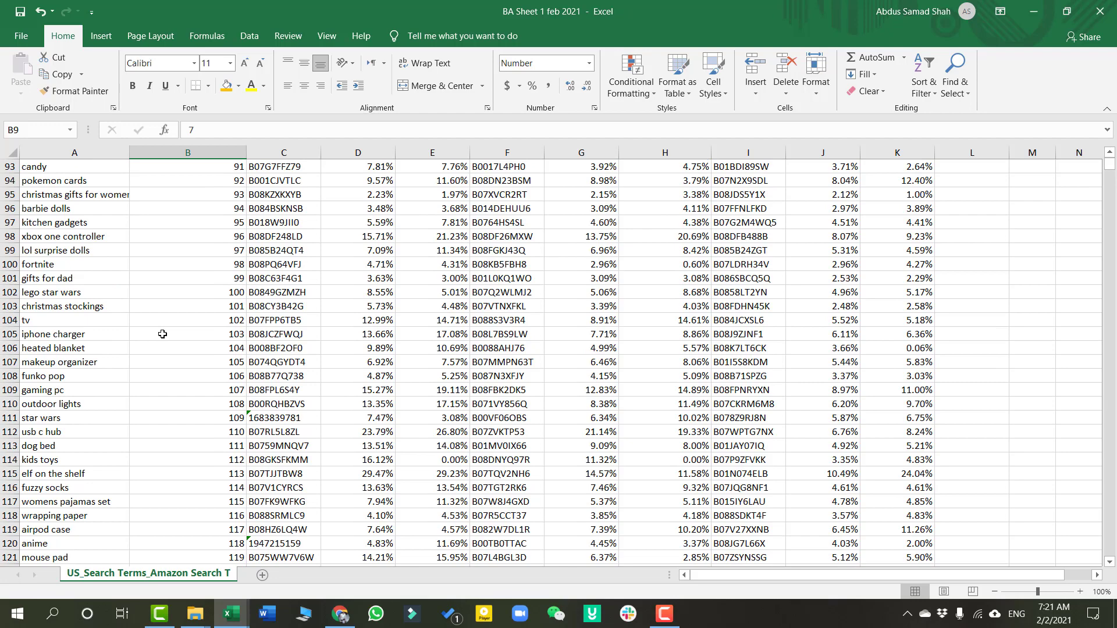
{"action": "scroll", "coordinate": [162, 334], "scroll_direction": "up", "scroll_amount": 20}
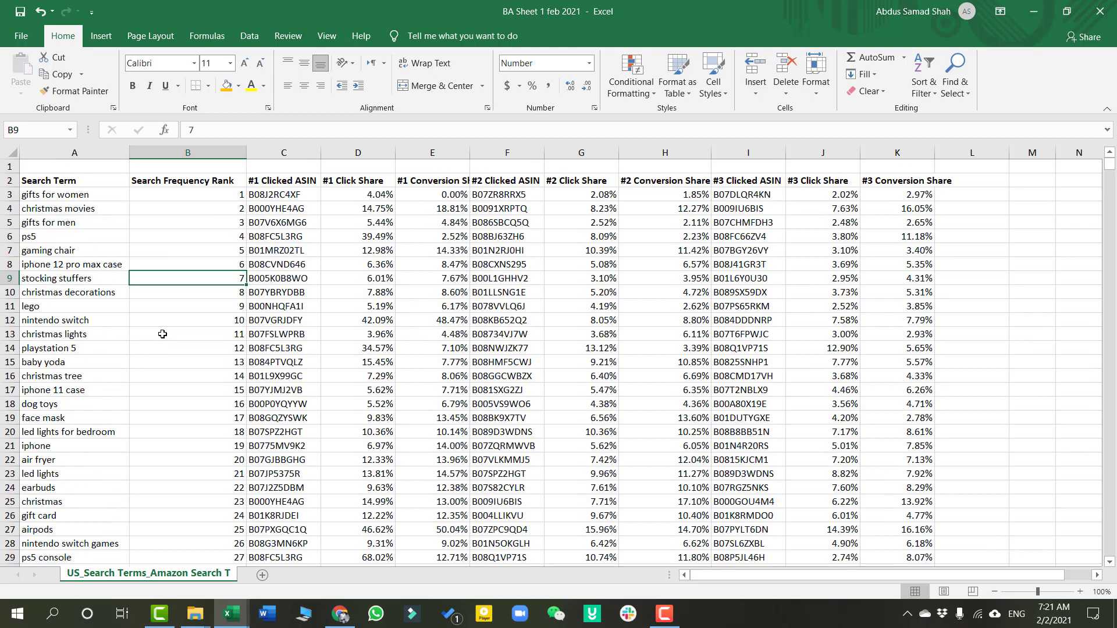
Review the #1 clicked ASIN and its shares for "gifts for women", and widen the #1 Conversion Share column
{"action": "left_click", "coordinate": [276, 161]}
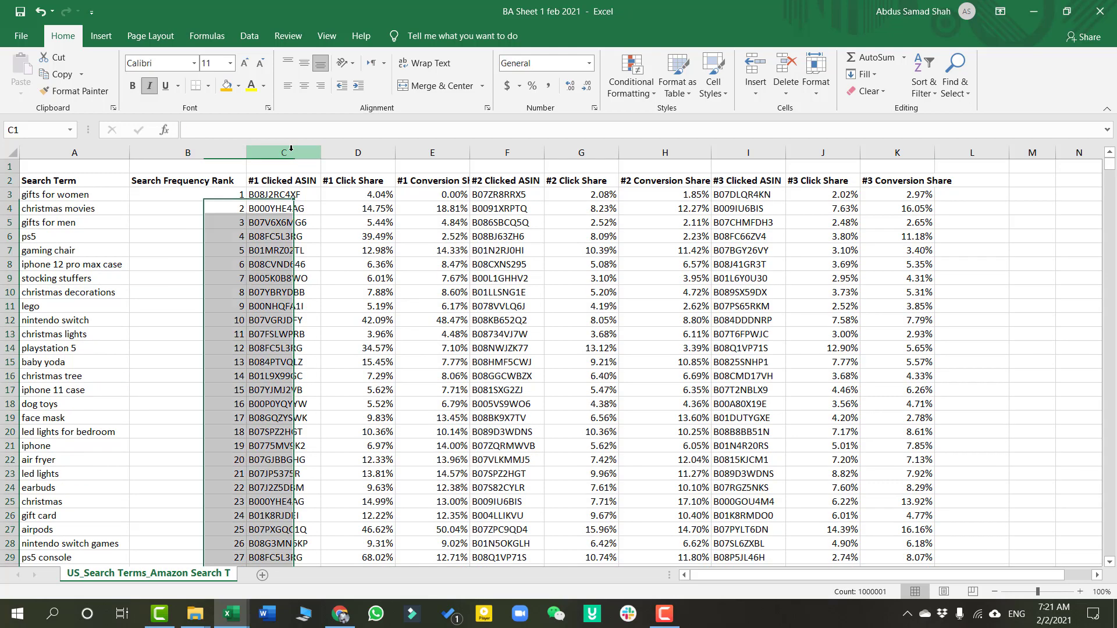
{"action": "left_click", "coordinate": [73, 196]}
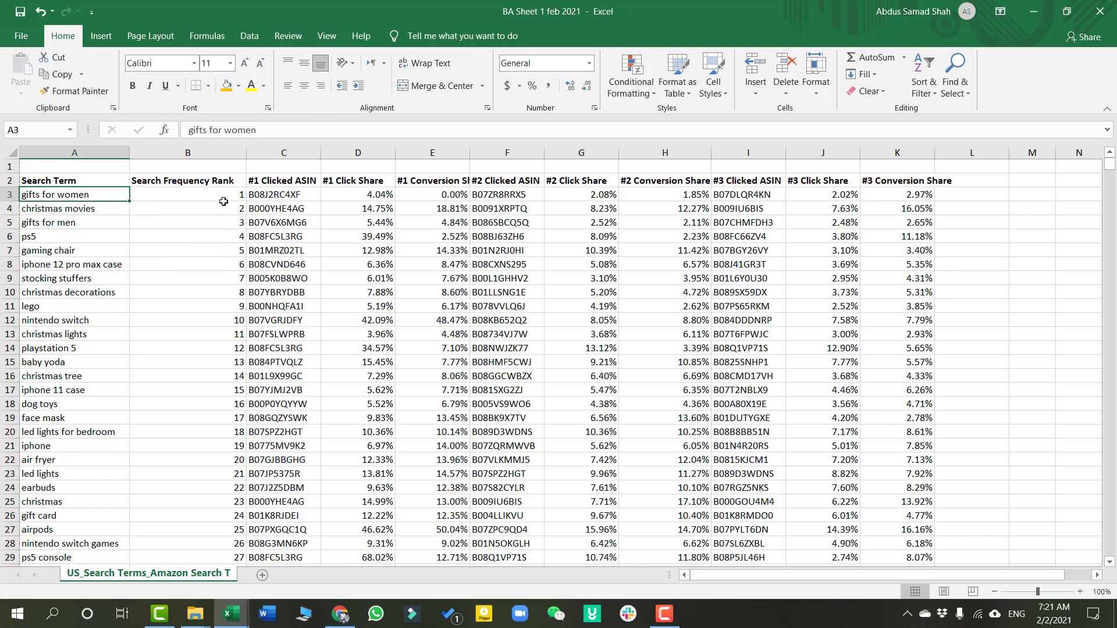
{"action": "left_click_drag", "start_coordinate": [364, 196], "coordinate": [293, 194]}
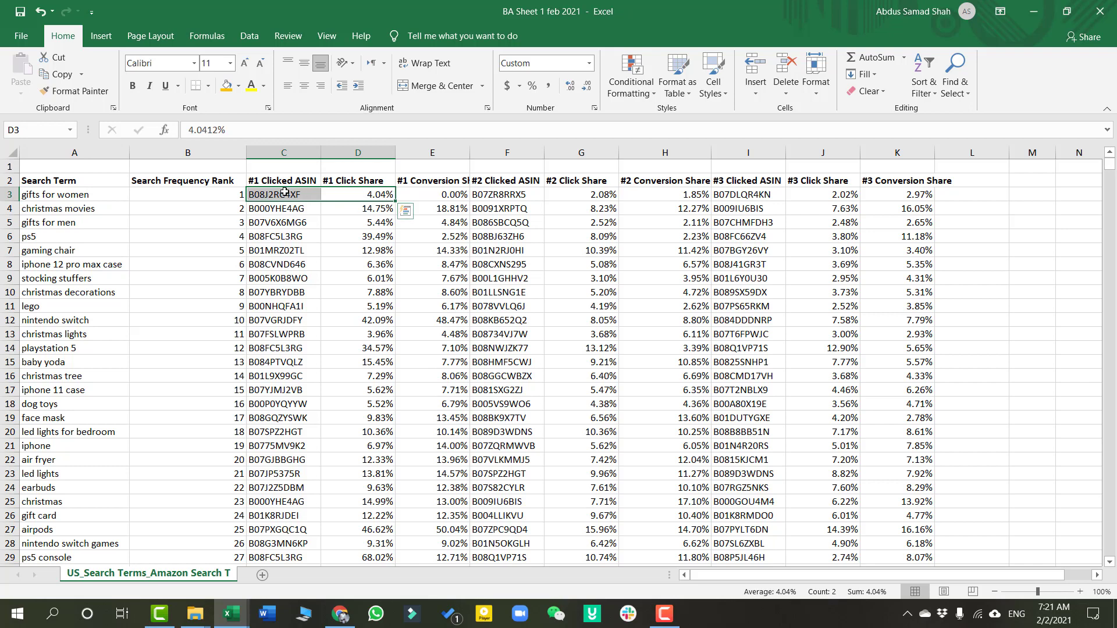
{"action": "left_click", "coordinate": [287, 193]}
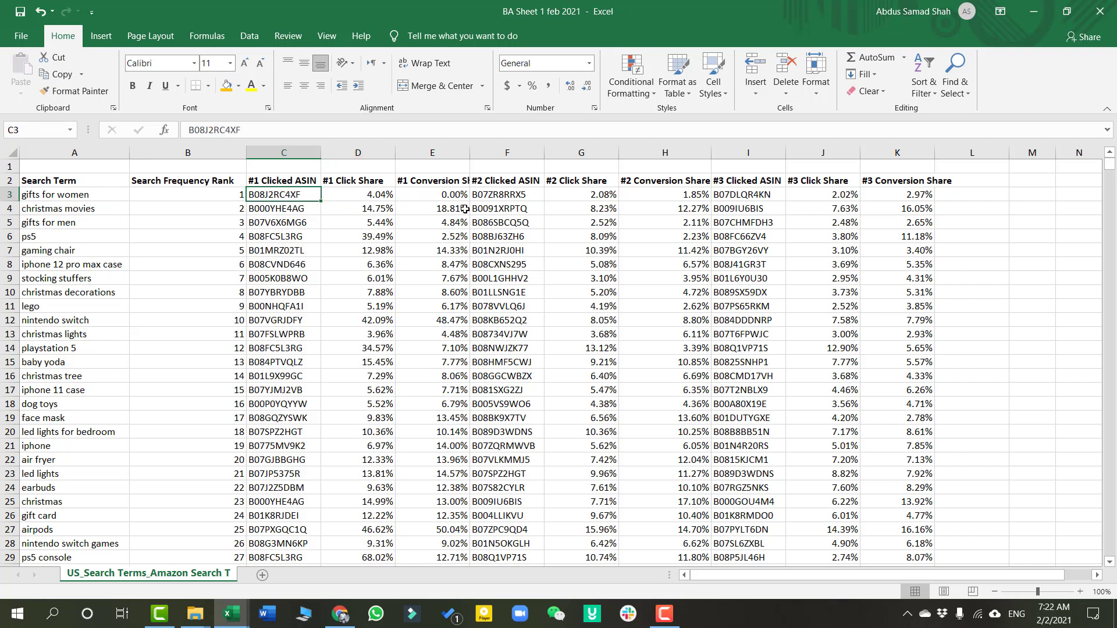
{"action": "left_click", "coordinate": [441, 197]}
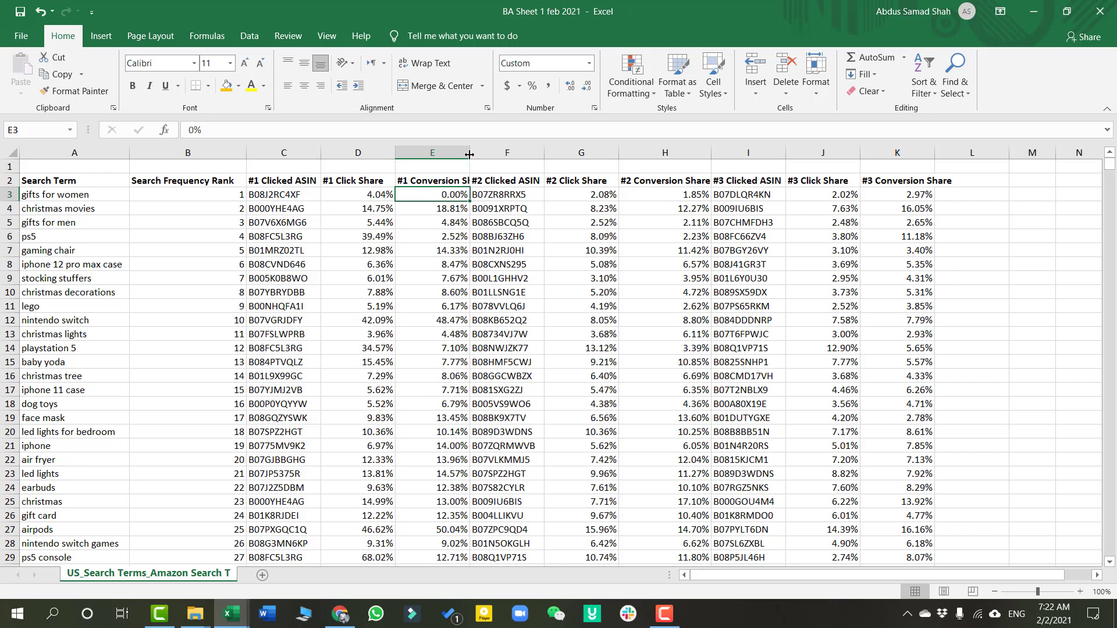
{"action": "left_click_drag", "start_coordinate": [470, 152], "coordinate": [482, 153]}
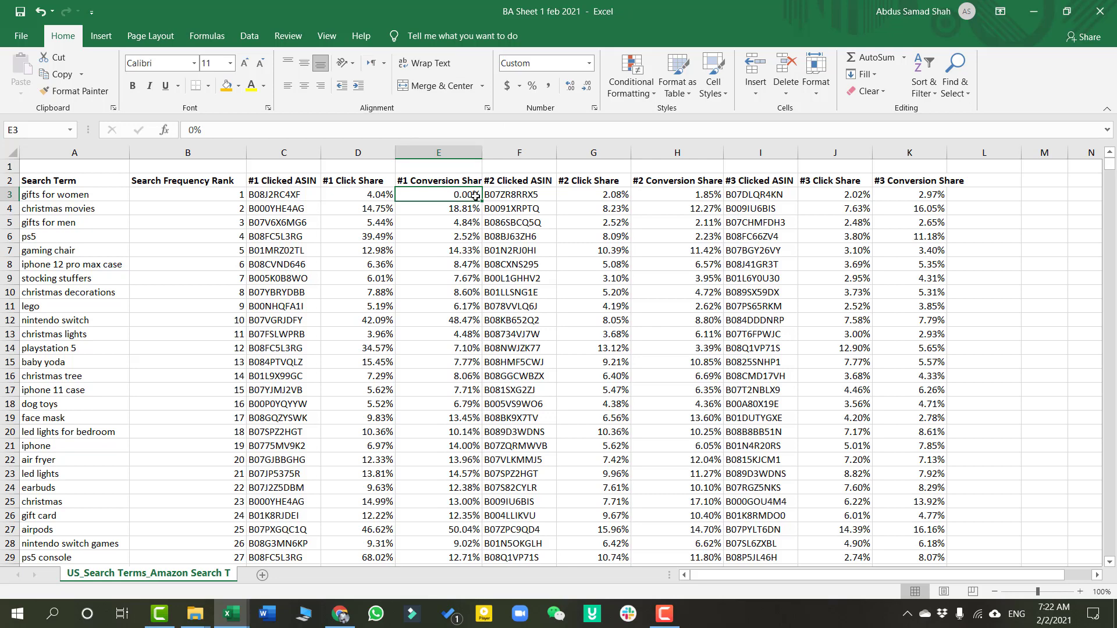
Examine the #2 clicked ASIN, click share and conversion share for "gifts for women" in row 3
{"action": "left_click", "coordinate": [547, 199]}
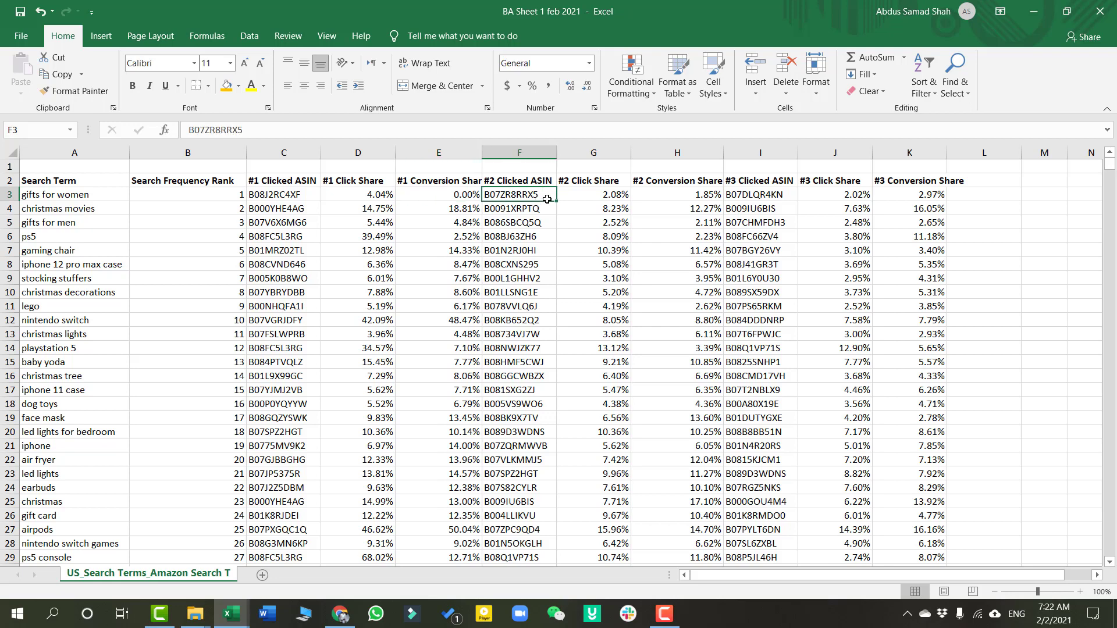
{"action": "left_click", "coordinate": [607, 194]}
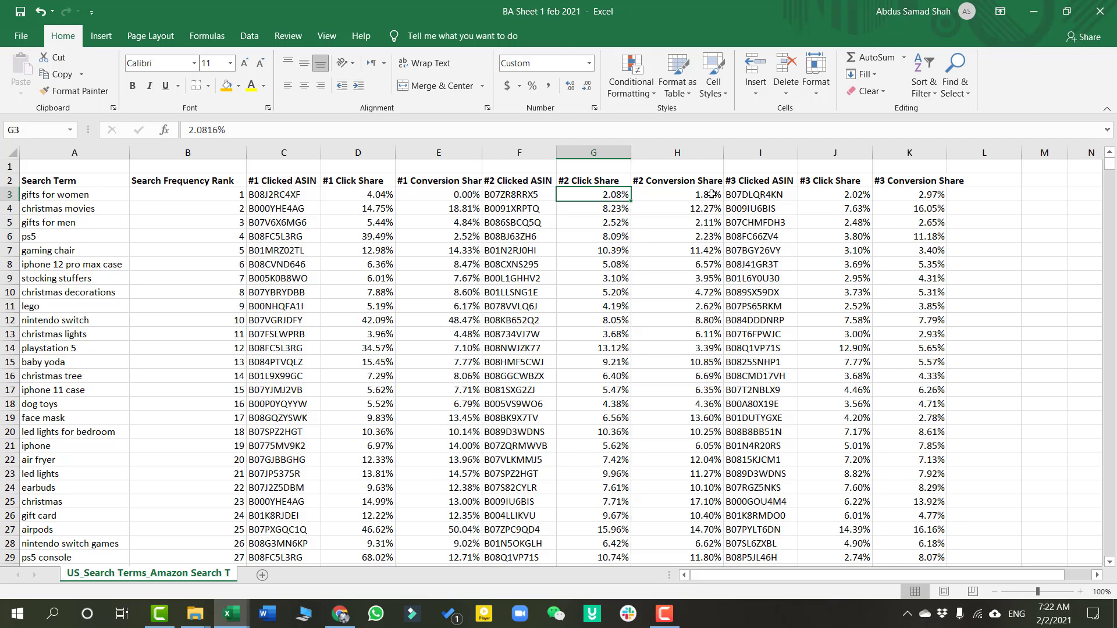
{"action": "left_click", "coordinate": [693, 194]}
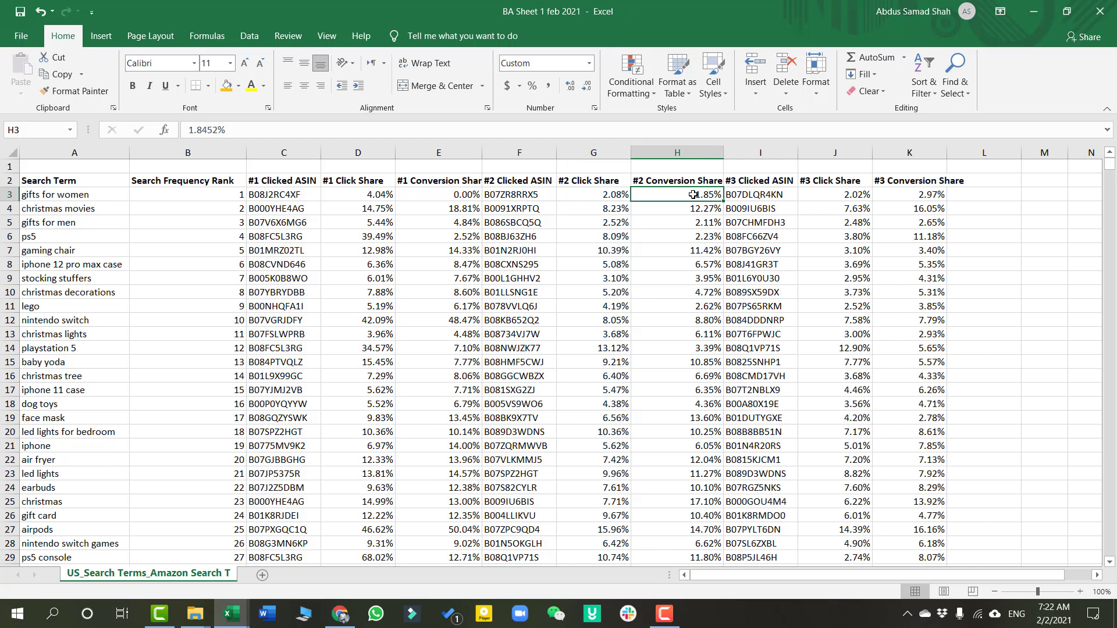
Review the #3 clicked ASIN's shares and the full click and conversion data for "gifts for women" in row 3
{"action": "left_click", "coordinate": [859, 206]}
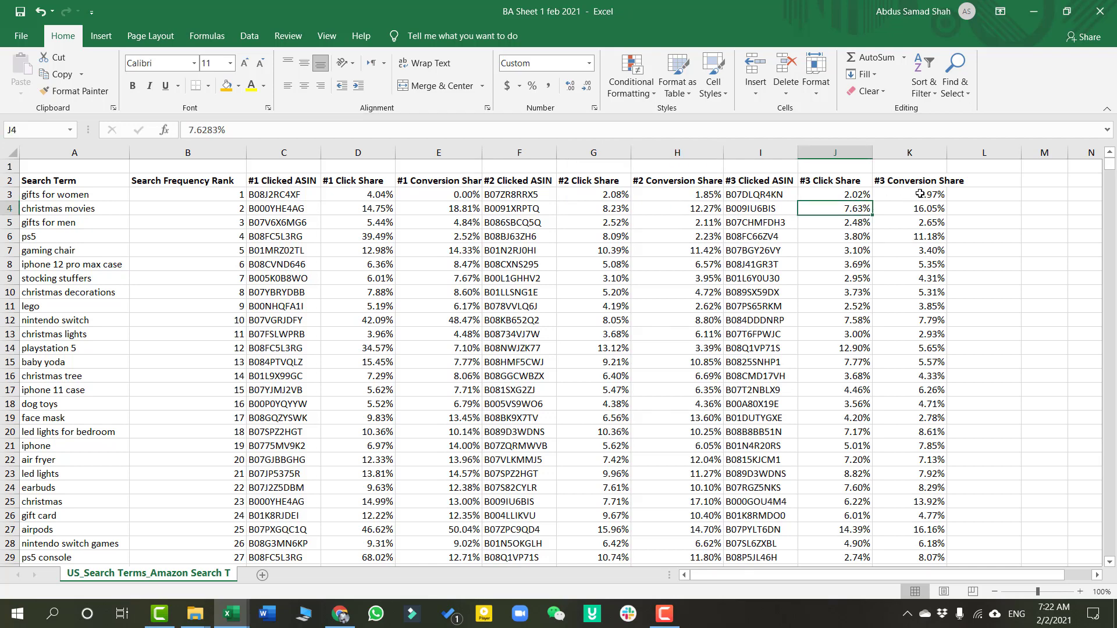
{"action": "left_click_drag", "start_coordinate": [300, 196], "coordinate": [912, 190]}
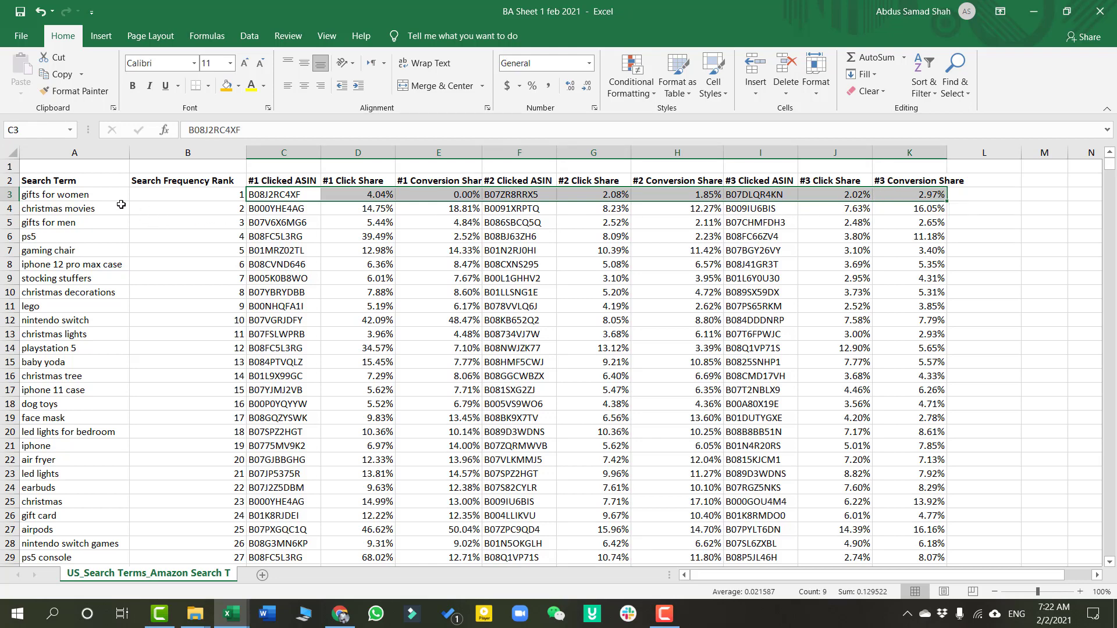
{"action": "left_click", "coordinate": [69, 198]}
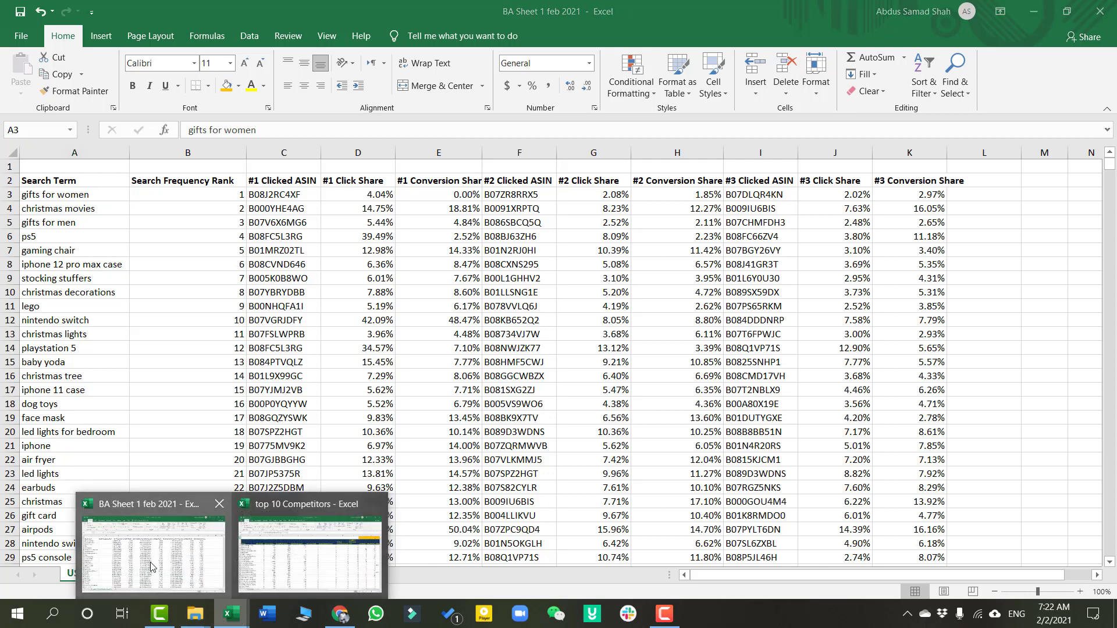
Switch to the top 10 Competitors workbook and check how many phrases the Phrase column holds from A3 down
{"action": "mouse_move", "coordinate": [232, 613]}
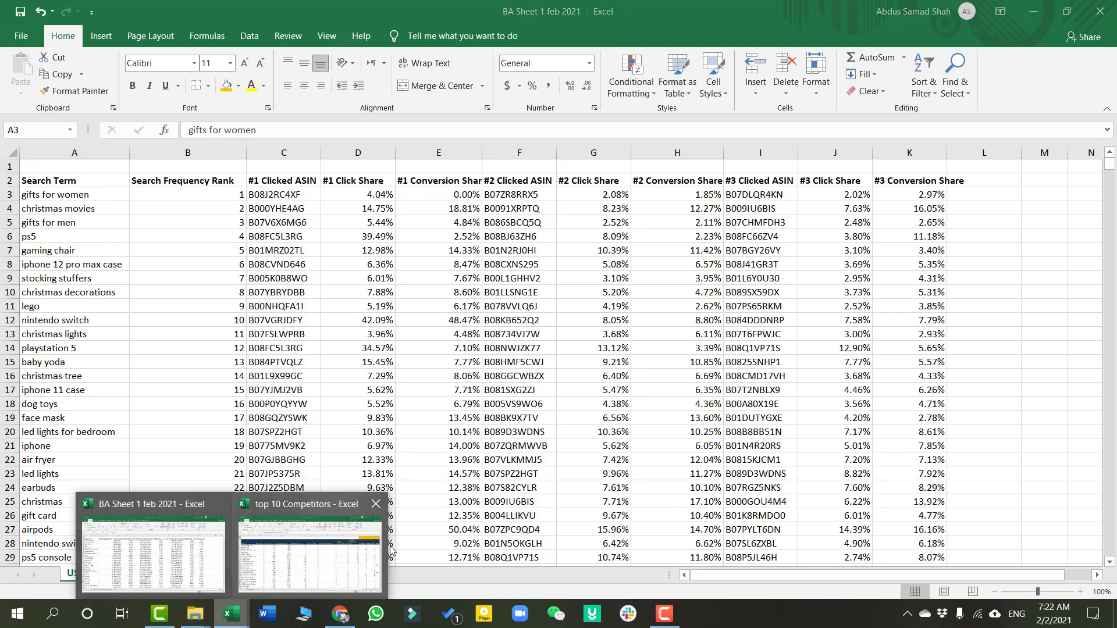
{"action": "left_click", "coordinate": [353, 547]}
{"action": "scroll", "coordinate": [274, 437], "scroll_direction": "down", "scroll_amount": 3}
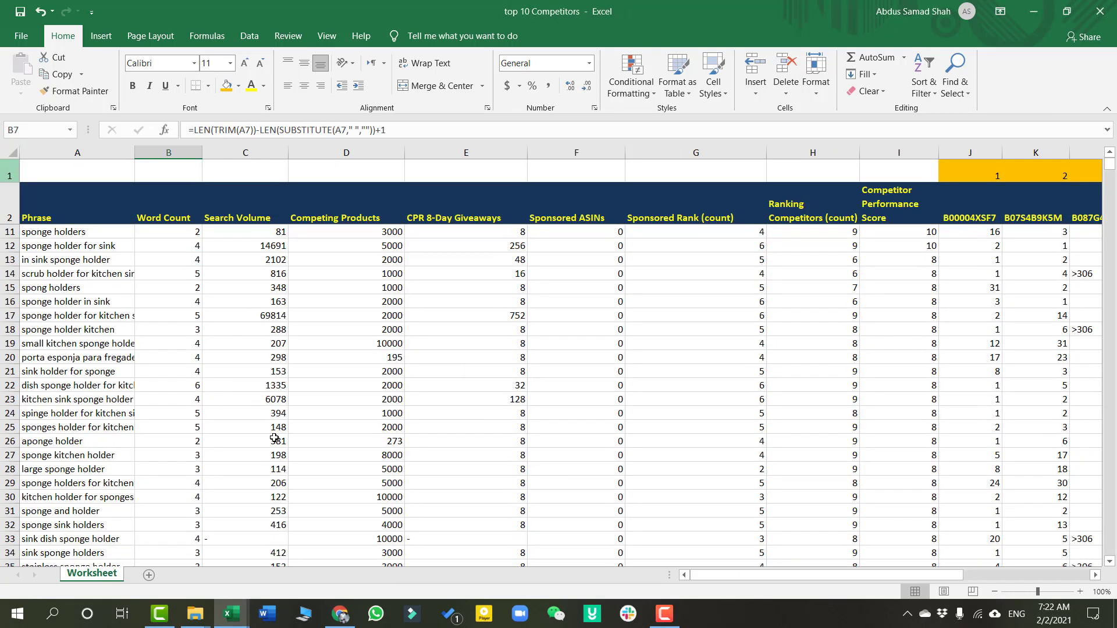
{"action": "scroll", "coordinate": [95, 246], "scroll_direction": "up", "scroll_amount": 3}
{"action": "left_click", "coordinate": [99, 232]}
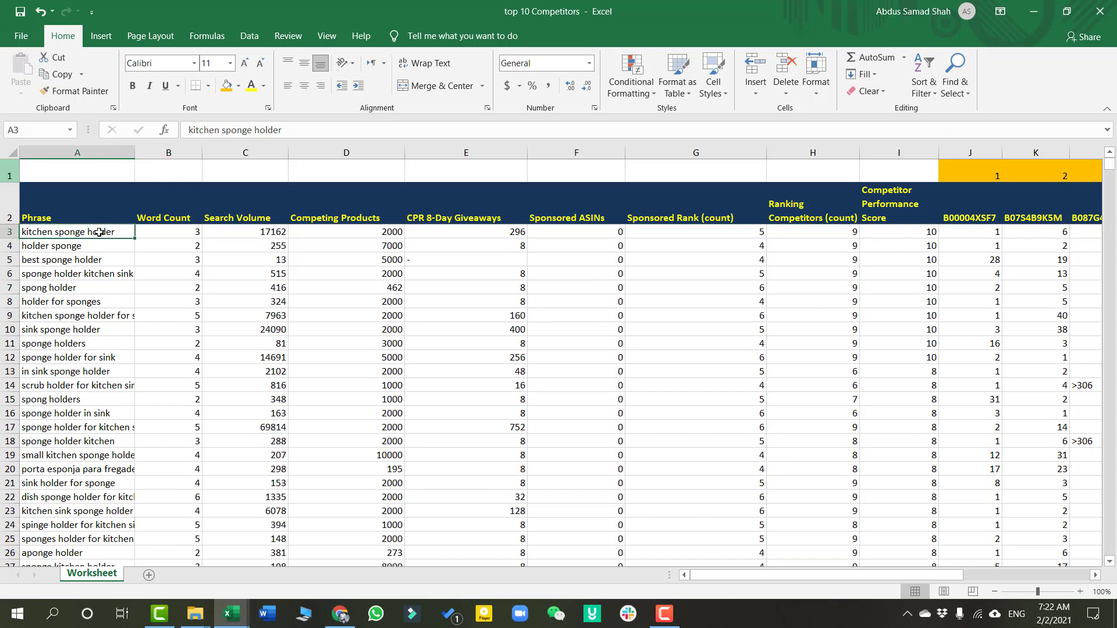
{"action": "key", "text": "ctrl+shift+Down"}
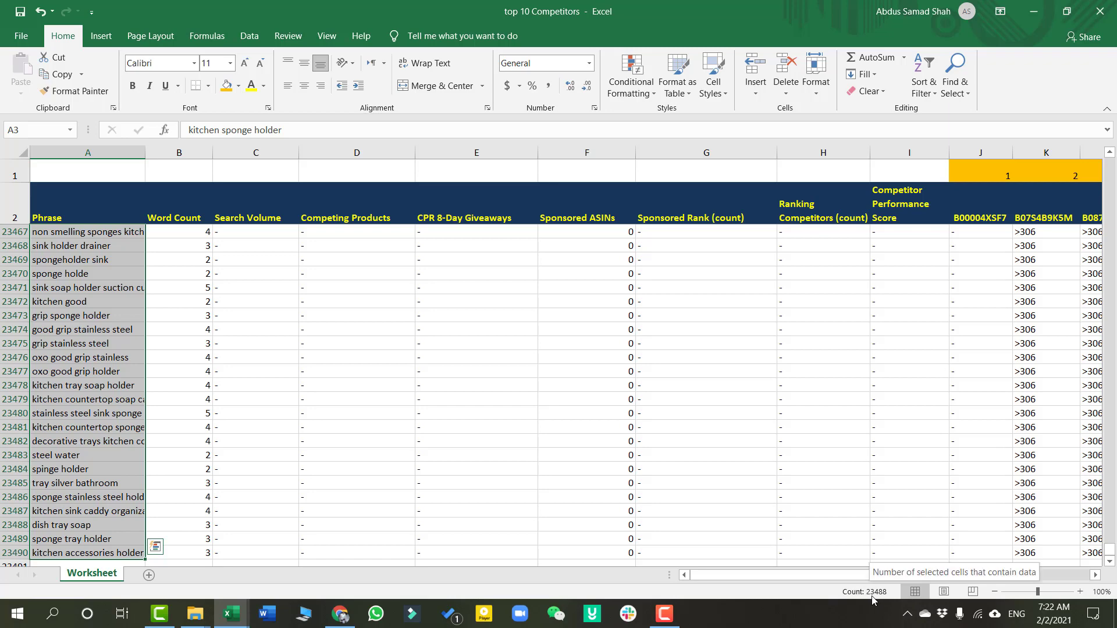
{"action": "left_click", "coordinate": [231, 399]}
Examine the phrases near the end of the Phrase column, around rows 23369 to 23382
{"action": "scroll", "coordinate": [231, 400], "scroll_direction": "up", "scroll_amount": 20}
{"action": "scroll", "coordinate": [231, 399], "scroll_direction": "up", "scroll_amount": 12}
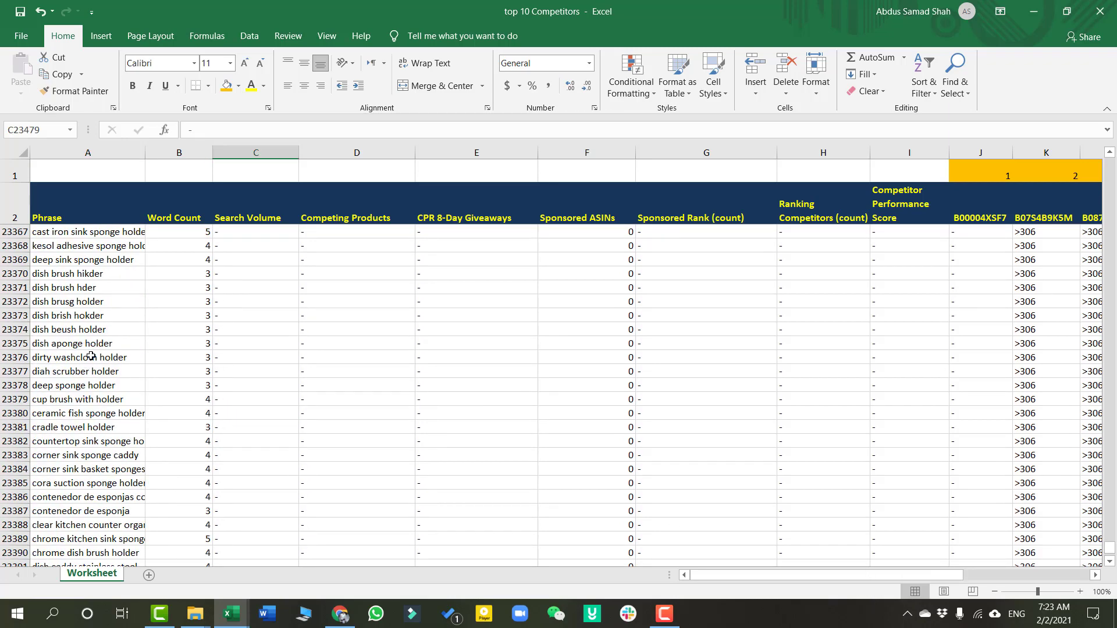
{"action": "left_click_drag", "start_coordinate": [100, 260], "coordinate": [135, 456]}
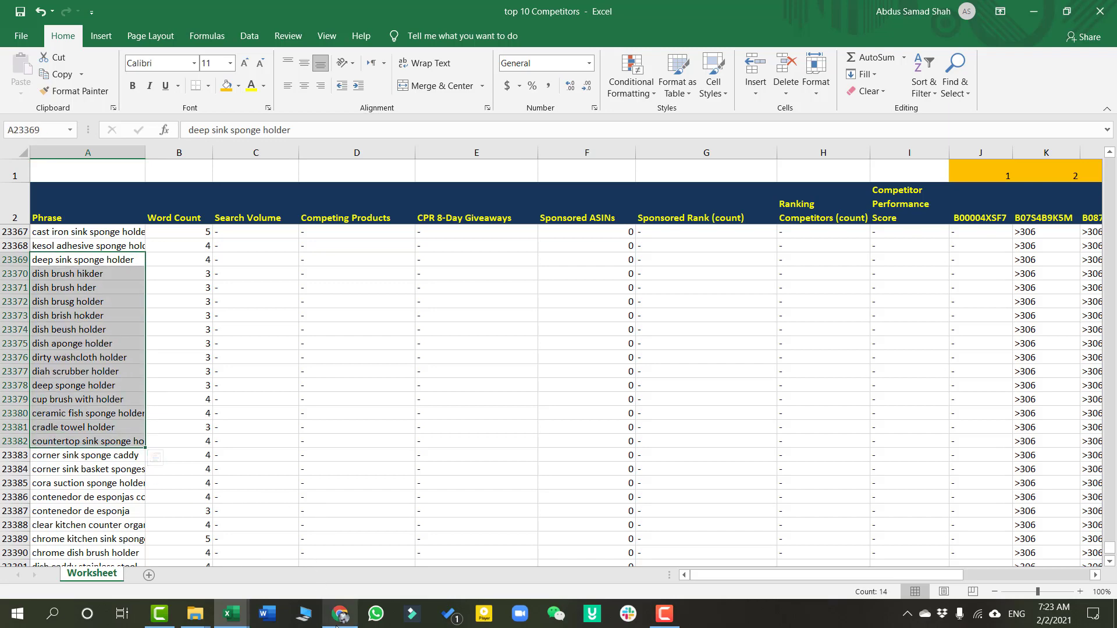
Return to the BA Sheet 1 feb 2021 workbook and try to highlight the search terms from A3 to A25
{"action": "mouse_move", "coordinate": [244, 614]}
{"action": "left_click", "coordinate": [151, 546]}
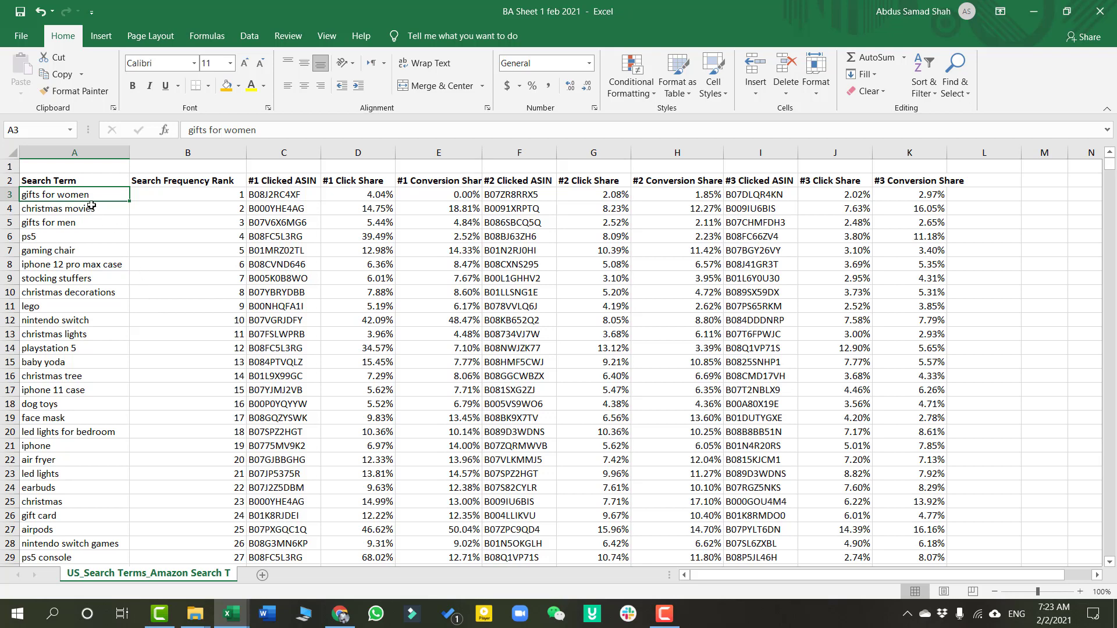
{"action": "left_click_drag", "start_coordinate": [90, 202], "coordinate": [64, 502]}
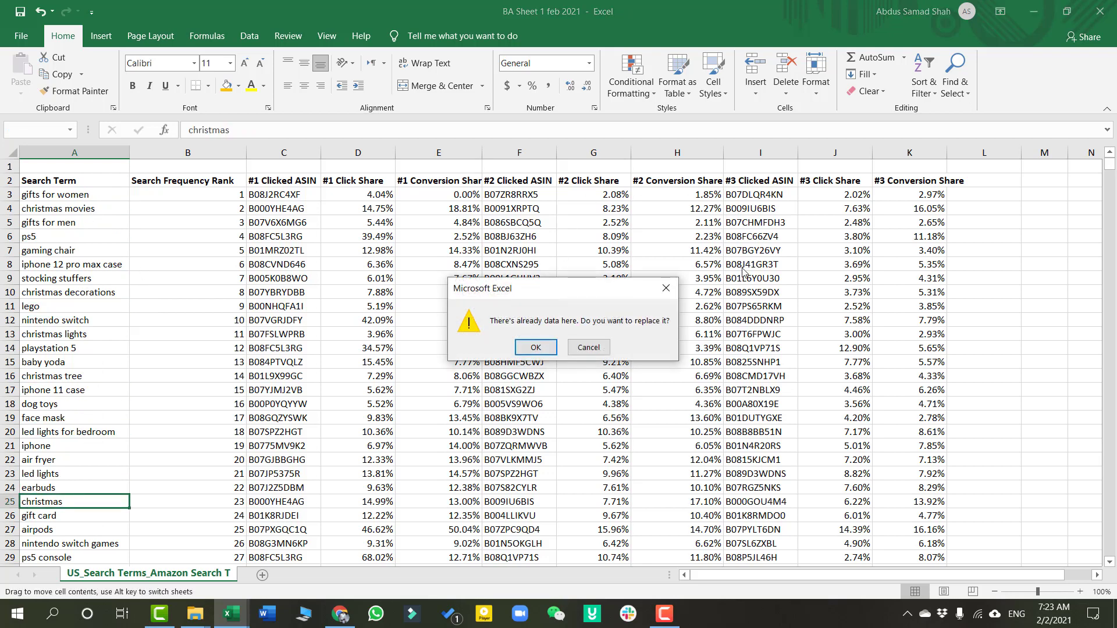
{"action": "left_click", "coordinate": [605, 347]}
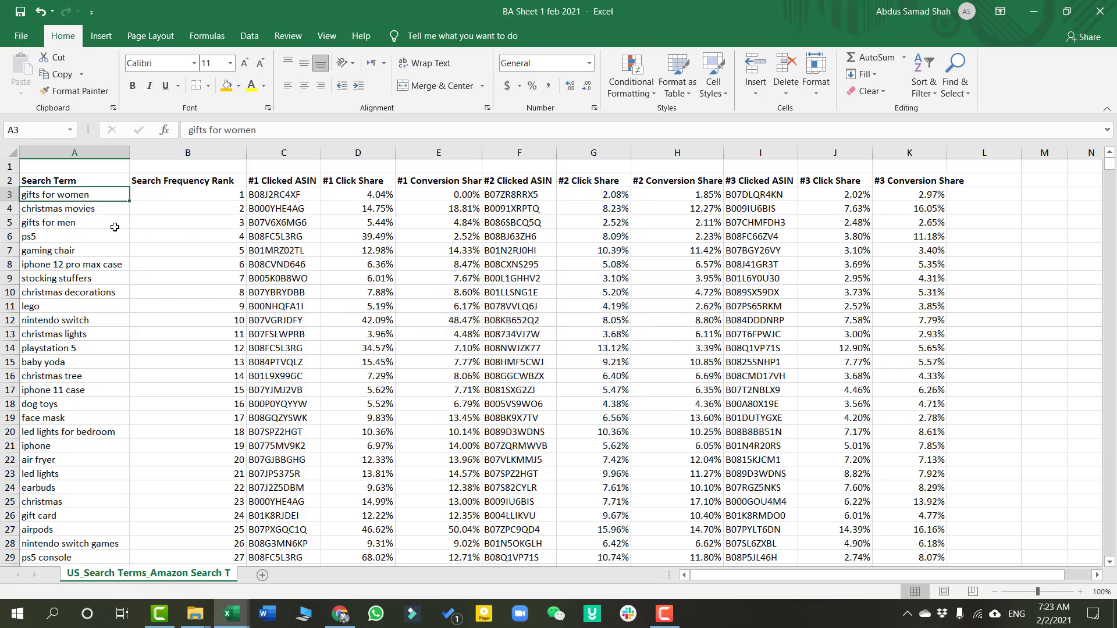
Copy the phrase in A23368 of the top 10 Competitors workbook and return to BA Sheet 1 feb 2021
{"action": "mouse_move", "coordinate": [220, 608]}
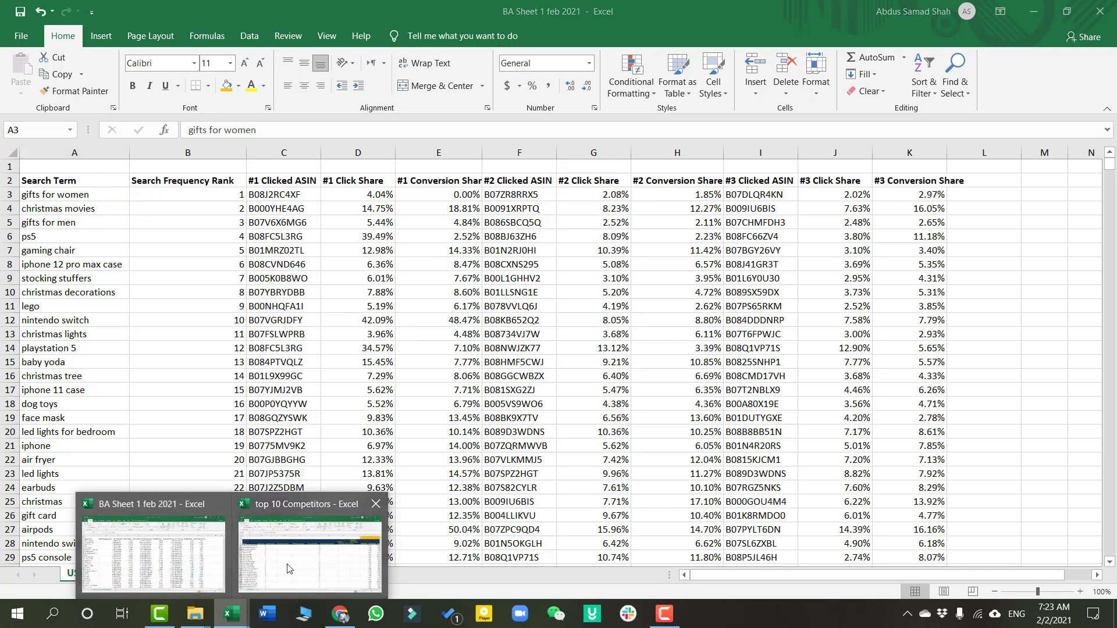
{"action": "left_click", "coordinate": [349, 552]}
{"action": "left_click", "coordinate": [82, 243]}
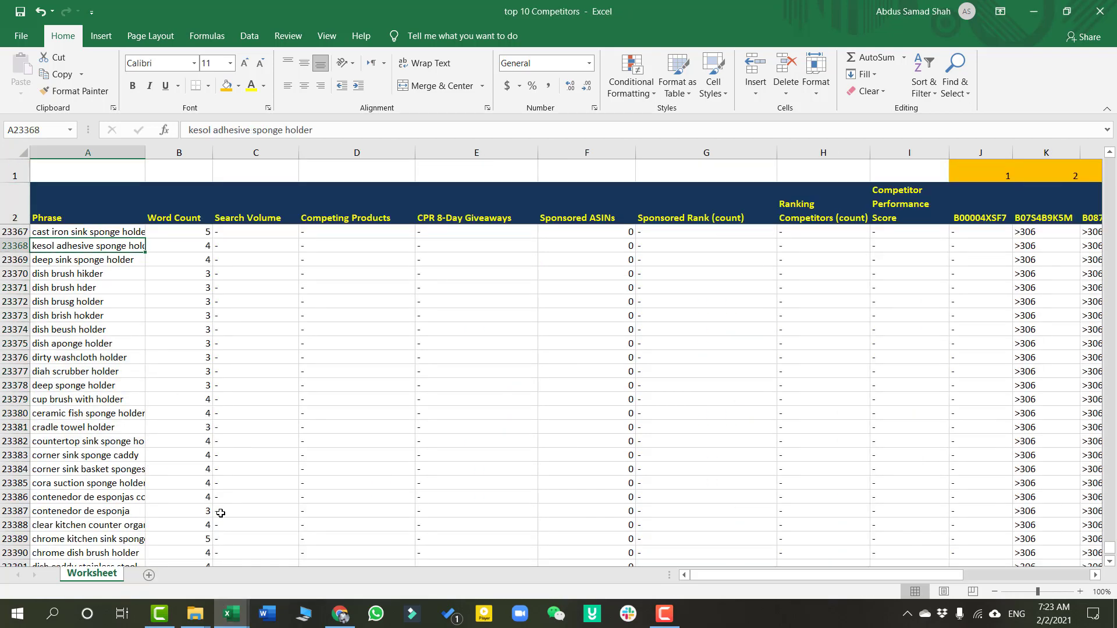
{"action": "key", "text": "ctrl+c"}
{"action": "mouse_move", "coordinate": [231, 612]}
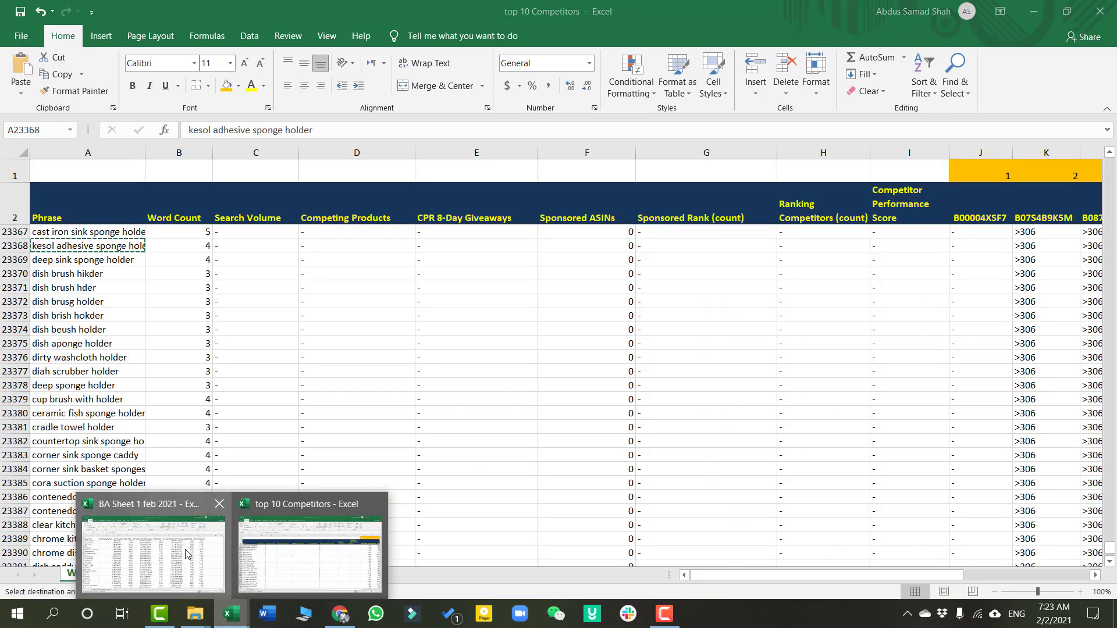
{"action": "left_click", "coordinate": [187, 553]}
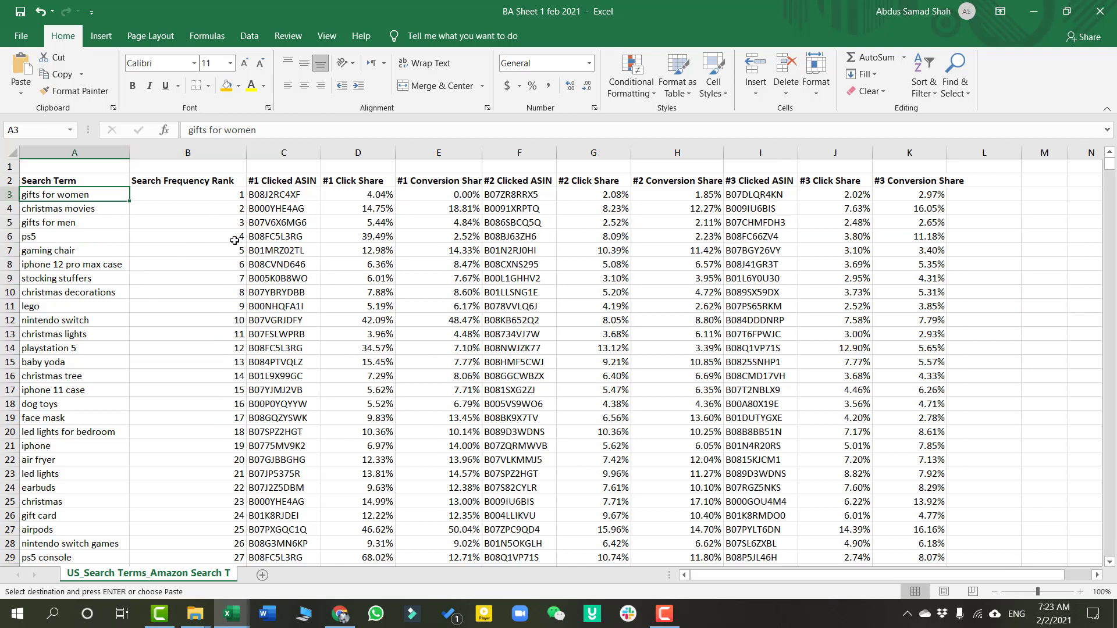
Scan the Search Frequency Rank column past row 80 and check how many entries the whole column holds
{"action": "scroll", "coordinate": [190, 312], "scroll_direction": "down", "scroll_amount": 20}
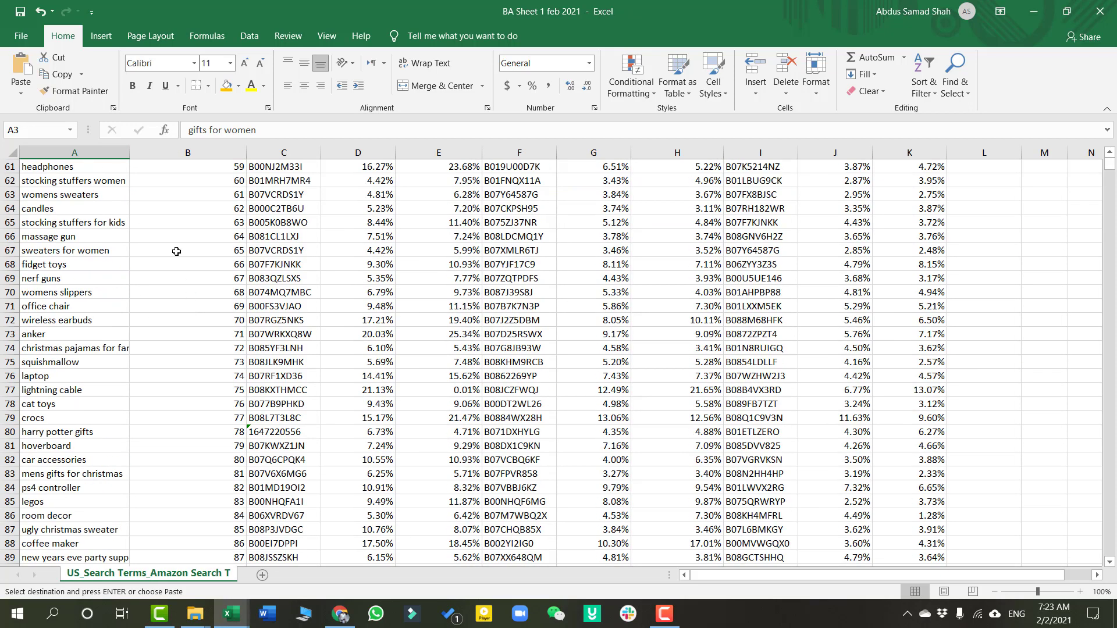
{"action": "left_click", "coordinate": [216, 320]}
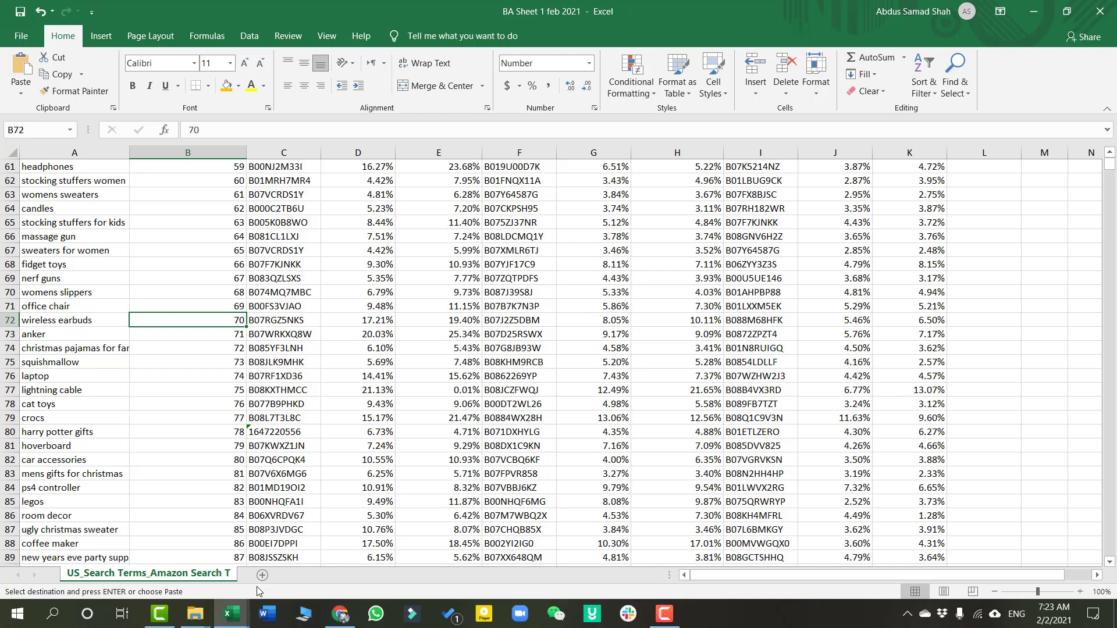
{"action": "scroll", "coordinate": [380, 406], "scroll_direction": "up", "scroll_amount": 20}
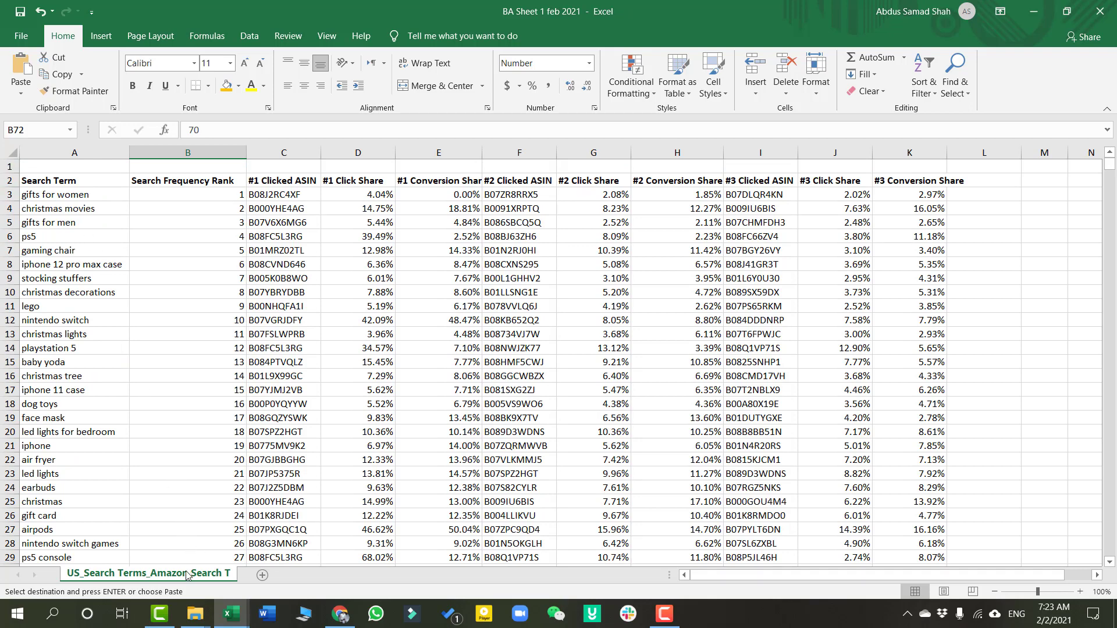
{"action": "left_click", "coordinate": [195, 153]}
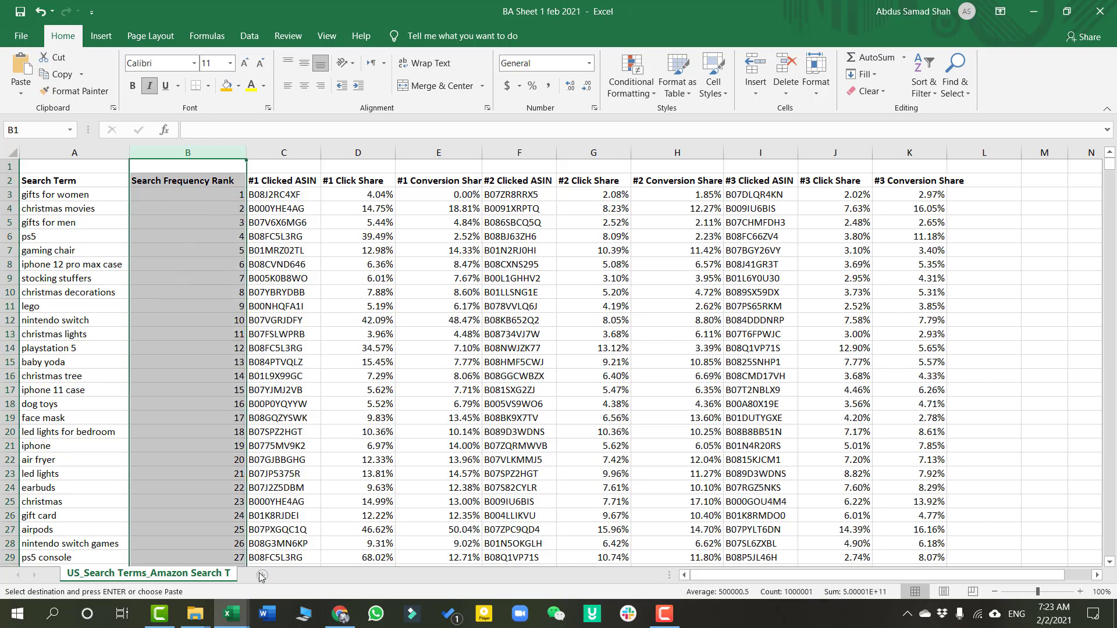
In the top 10 Competitors workbook, select and copy the Phrase column from its header in A2 down to row 23490
{"action": "left_click", "coordinate": [231, 614]}
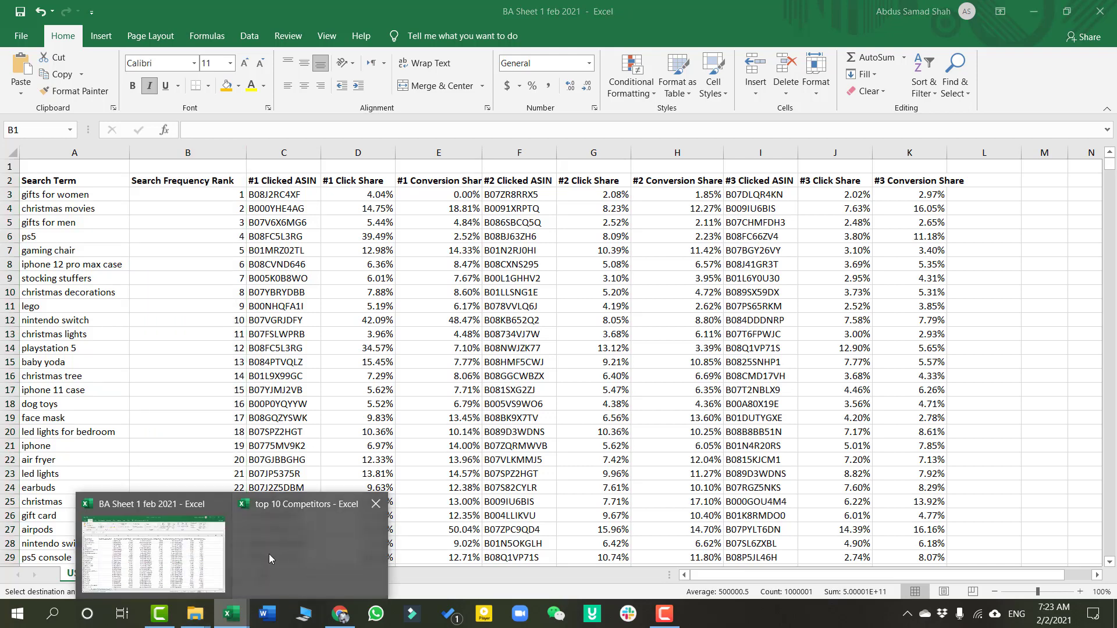
{"action": "left_click", "coordinate": [269, 558]}
{"action": "left_click", "coordinate": [143, 217]}
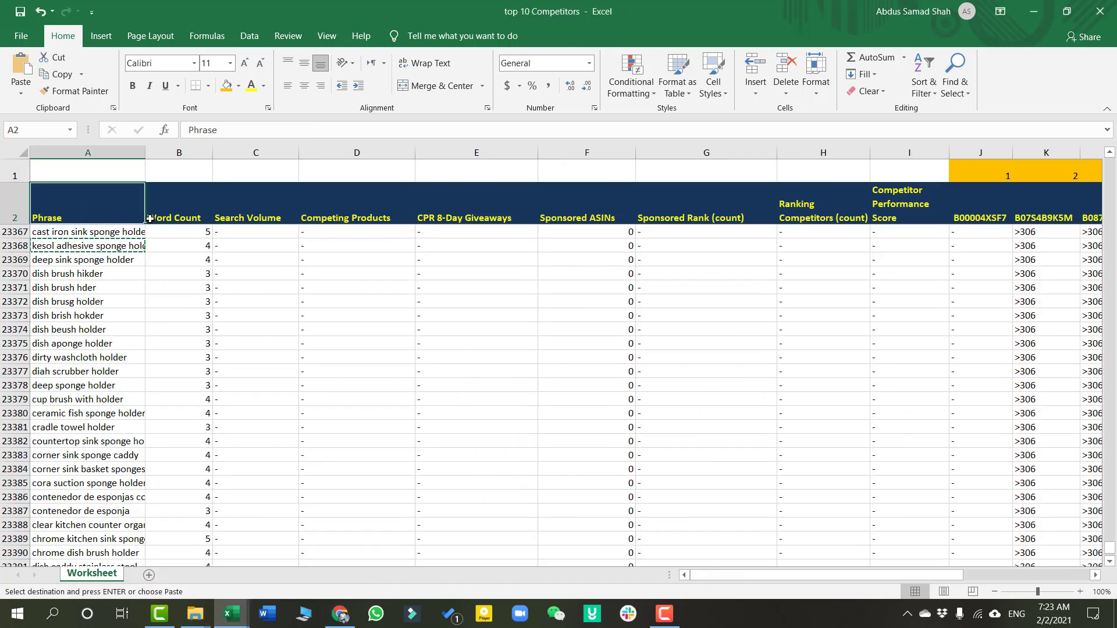
{"action": "left_click_drag", "start_coordinate": [145, 219], "coordinate": [87, 233]}
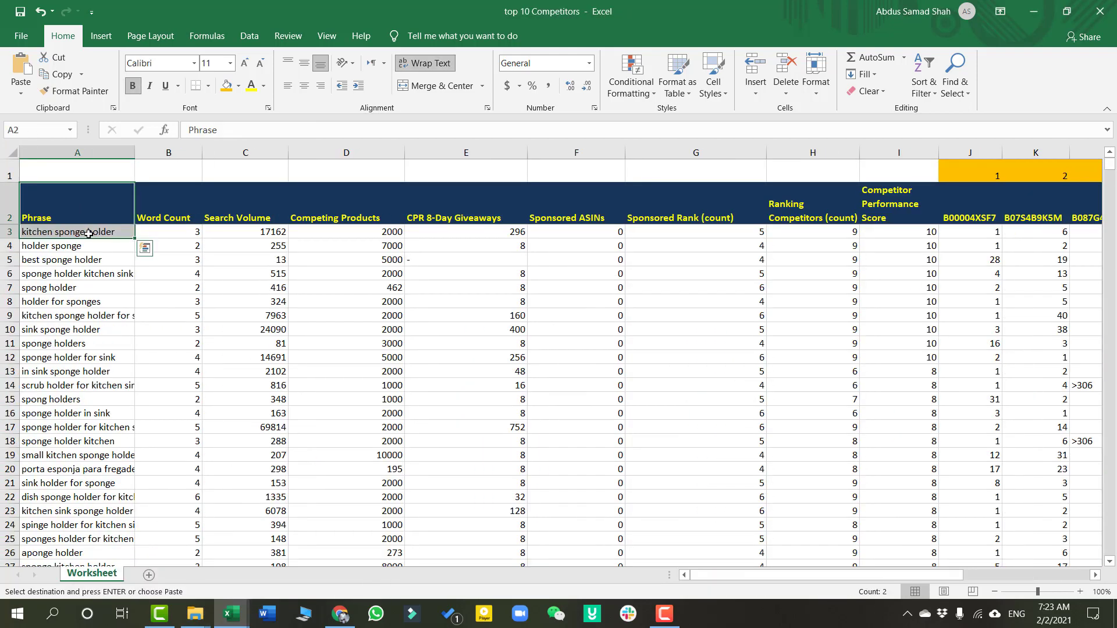
{"action": "key", "text": "ctrl+shift+Down"}
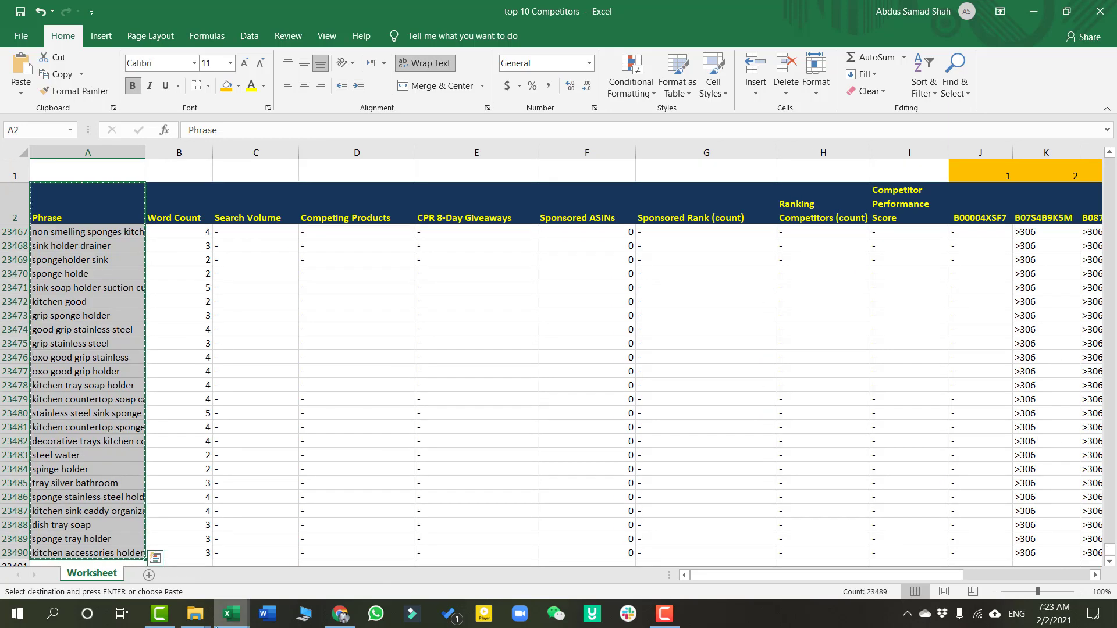
Add a new worksheet to BA Sheet 1 feb 2021 and move it ahead of the US_Search Terms sheet
{"action": "mouse_move", "coordinate": [232, 613]}
{"action": "left_click", "coordinate": [177, 538]}
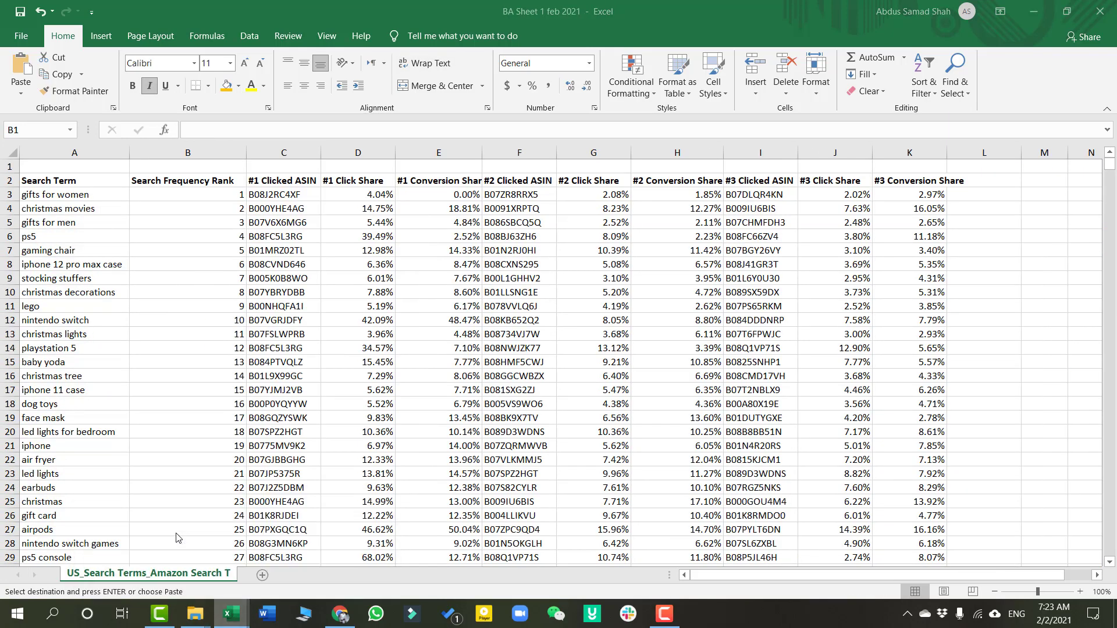
{"action": "key", "text": "ctrl+space"}
{"action": "left_click", "coordinate": [262, 580]}
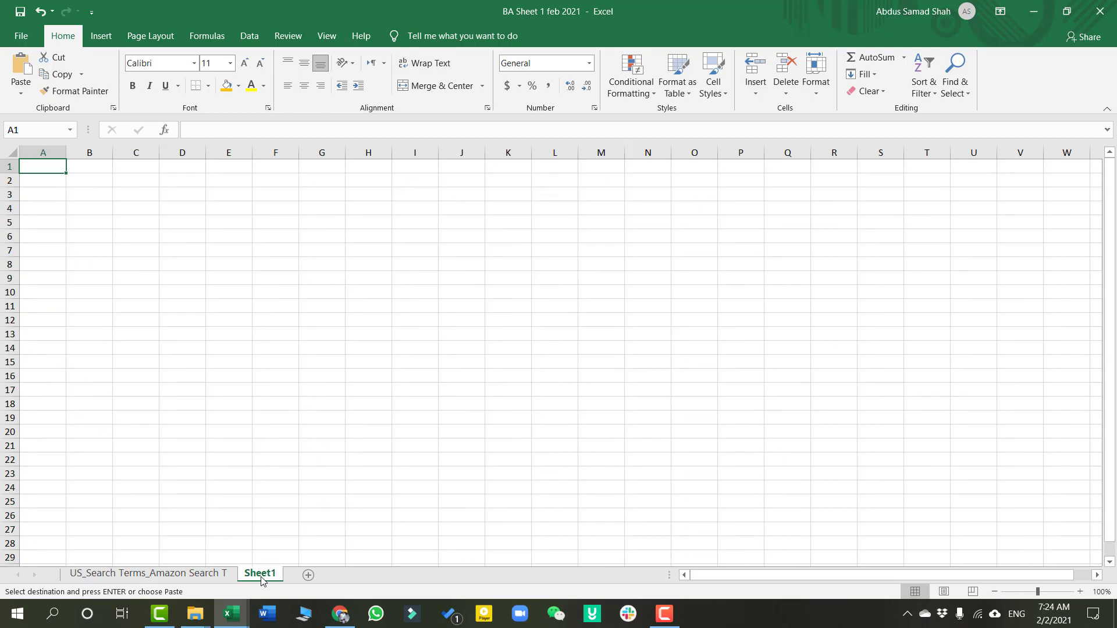
{"action": "left_click_drag", "start_coordinate": [262, 581], "coordinate": [73, 580]}
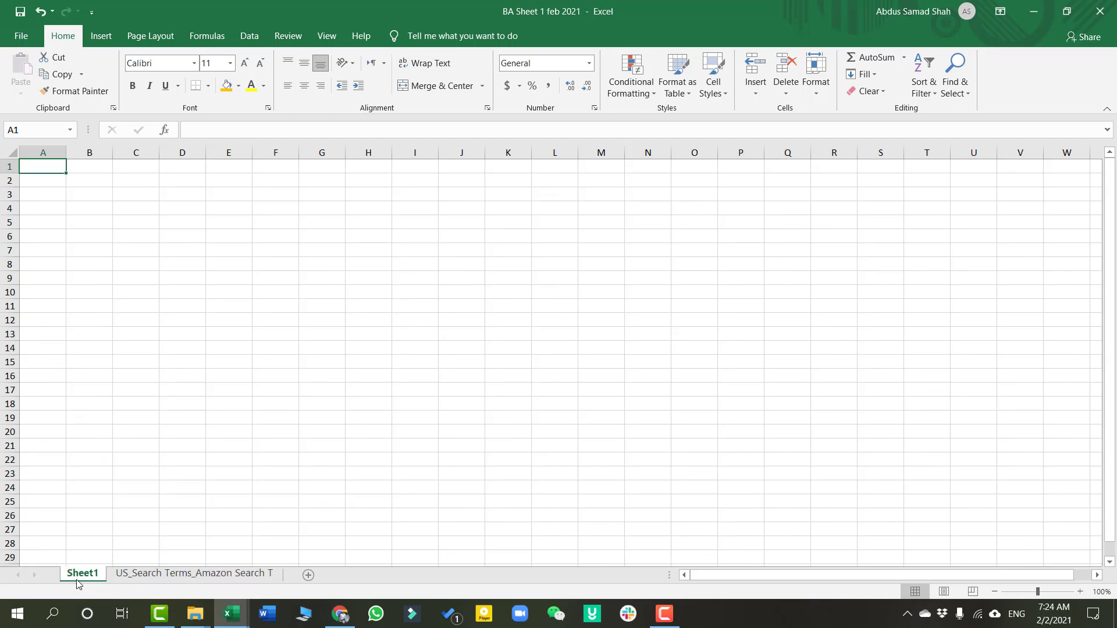
{"action": "left_click", "coordinate": [82, 217]}
Copy the selected Phrase list from top 10 Competitors into Sheet1 of BA Sheet 1 feb 2021, starting at A1, and widen column A
{"action": "mouse_move", "coordinate": [222, 618]}
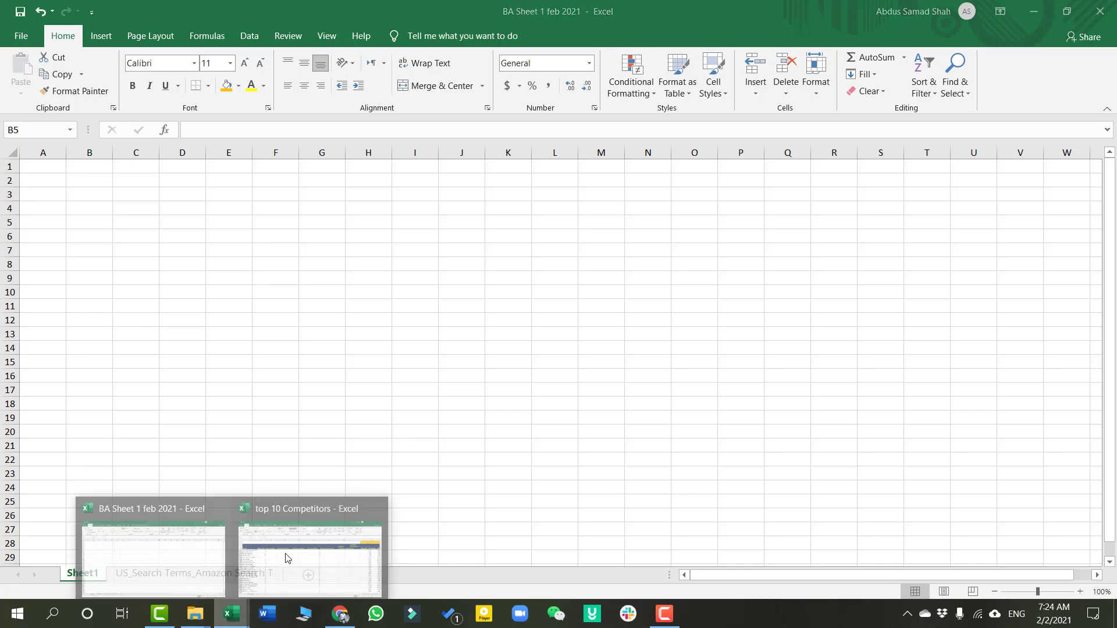
{"action": "left_click", "coordinate": [287, 556]}
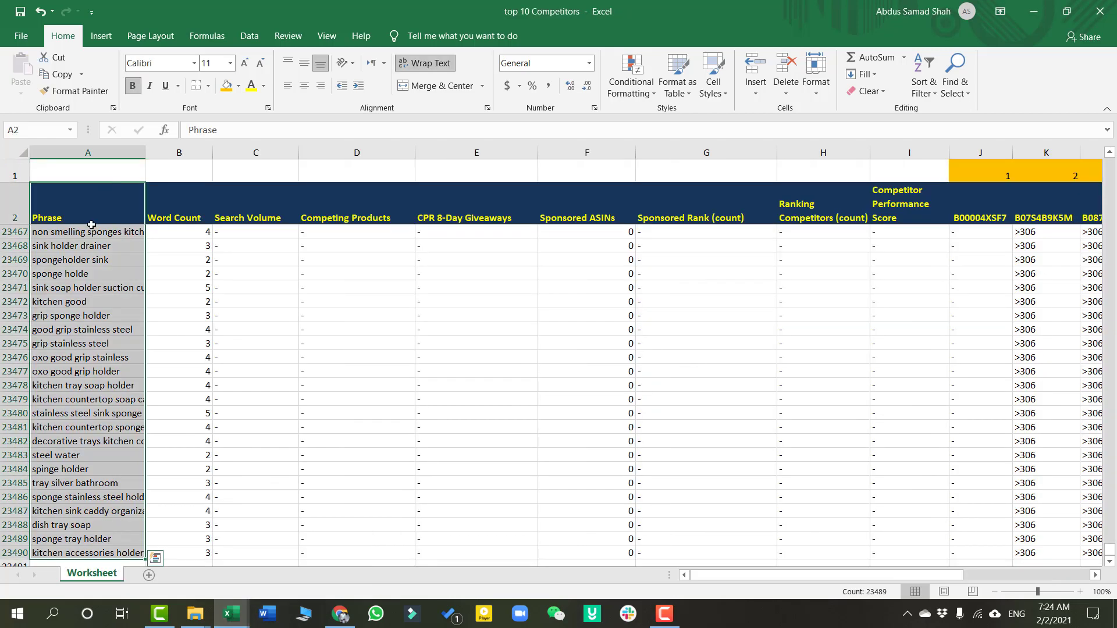
{"action": "key", "text": "ctrl+c"}
{"action": "mouse_move", "coordinate": [231, 613]}
{"action": "left_click", "coordinate": [149, 544]}
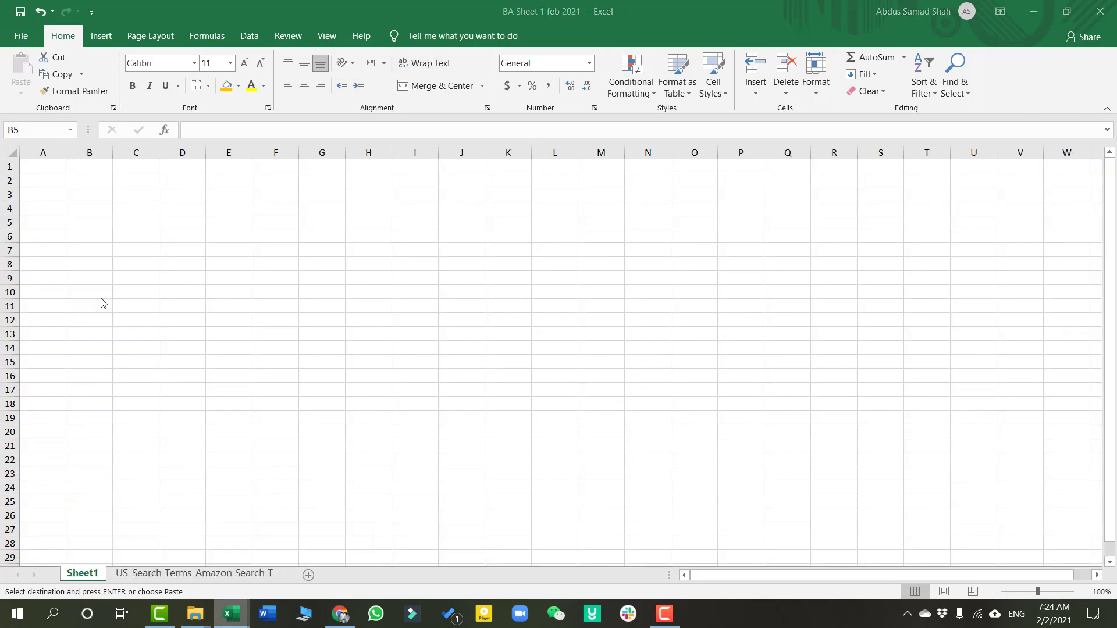
{"action": "left_click", "coordinate": [47, 167]}
{"action": "key", "text": "ctrl+v"}
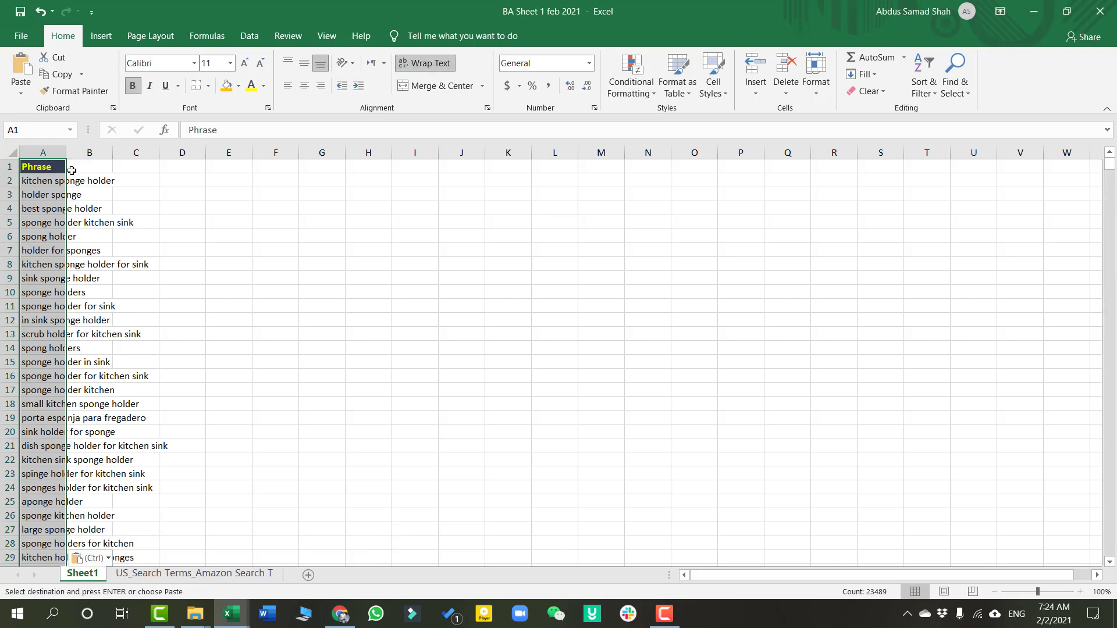
{"action": "left_click_drag", "start_coordinate": [67, 153], "coordinate": [158, 148]}
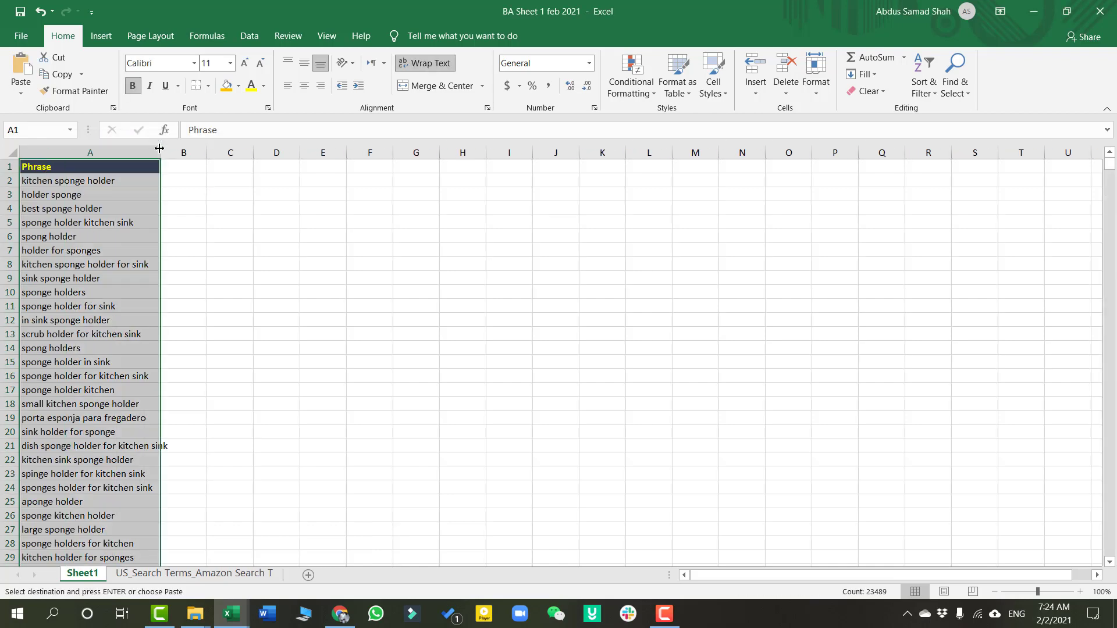
{"action": "left_click", "coordinate": [210, 280]}
Rename Sheet1, which holds the pasted Phrase list, as KW
{"action": "left_click", "coordinate": [158, 574]}
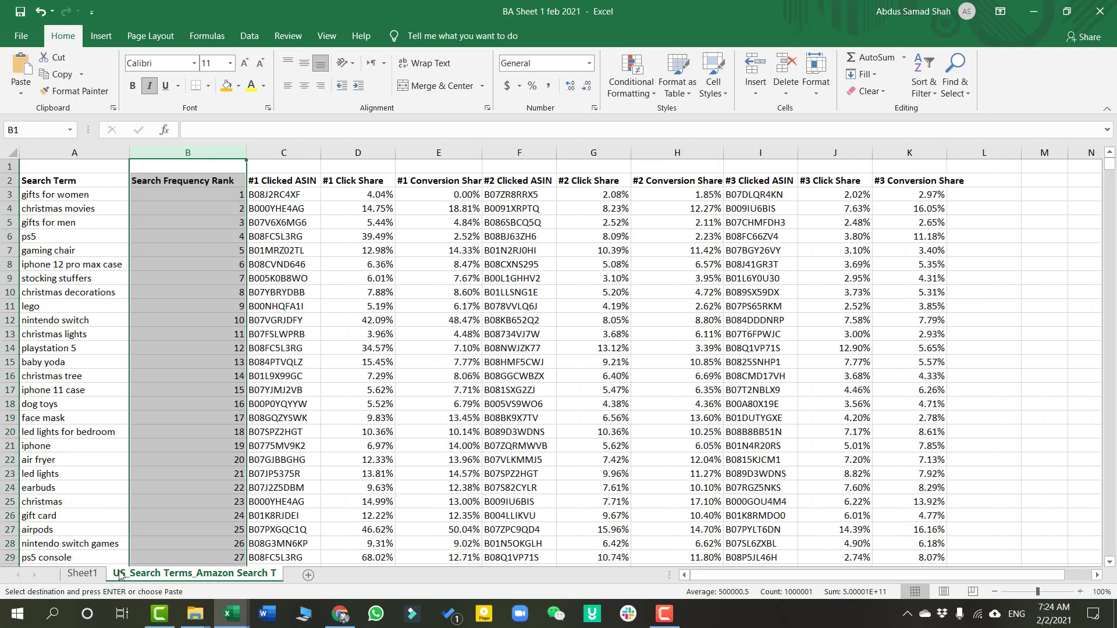
{"action": "left_click", "coordinate": [77, 575]}
{"action": "double_click", "coordinate": [77, 575]}
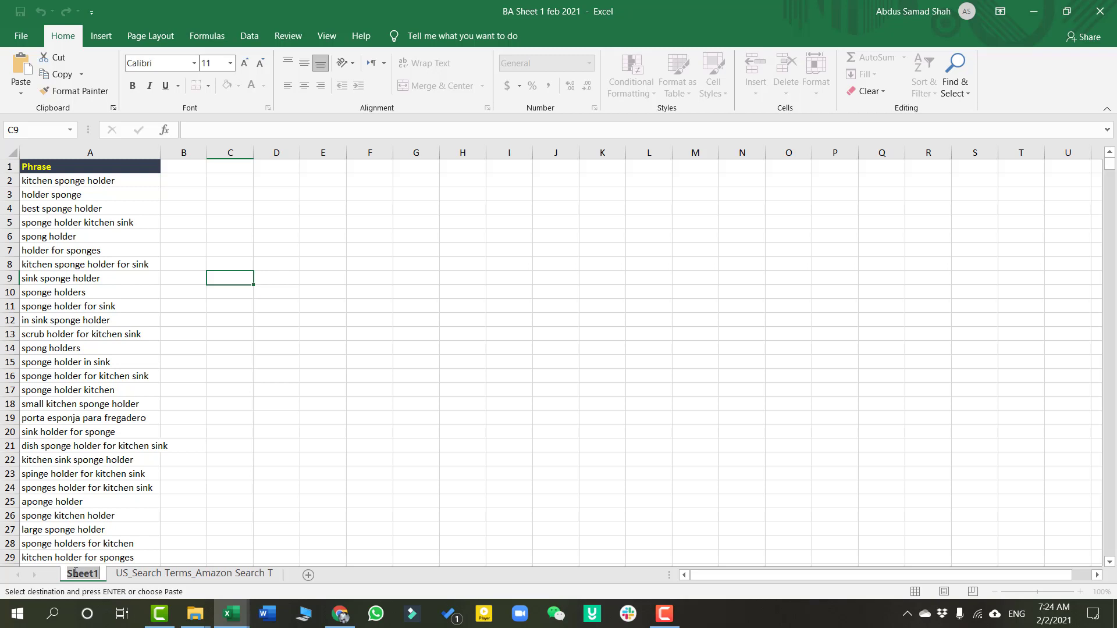
{"action": "type", "text": "KD"}
{"action": "key", "text": "BackSpace"}
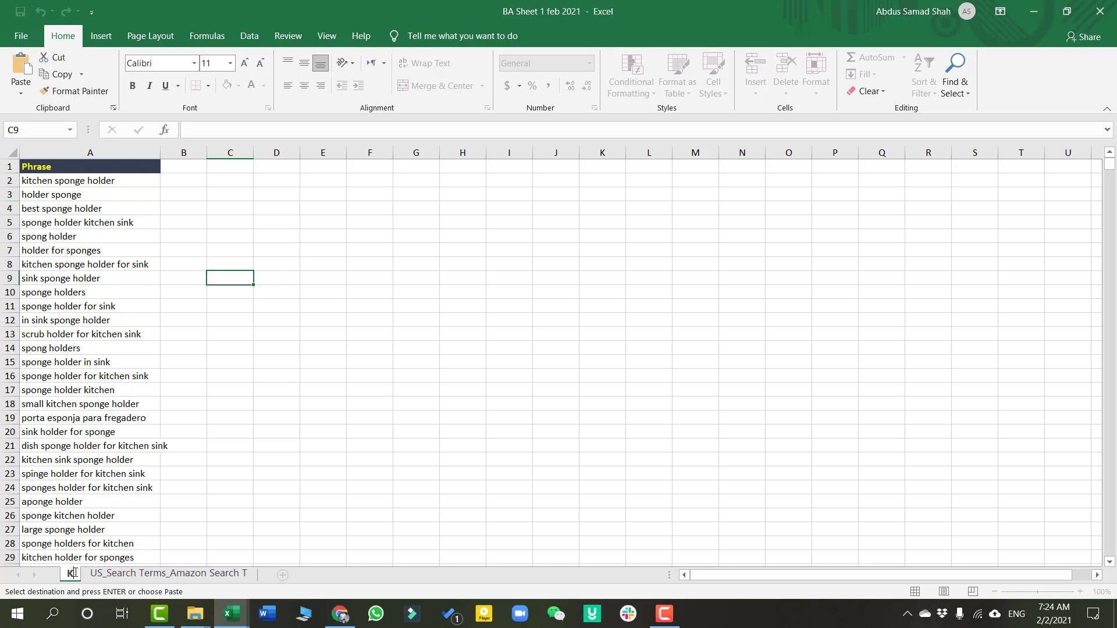
{"action": "type", "text": "W"}
Rename the US_Search Terms_Amazon Search T sheet as BA
{"action": "left_click", "coordinate": [158, 573]}
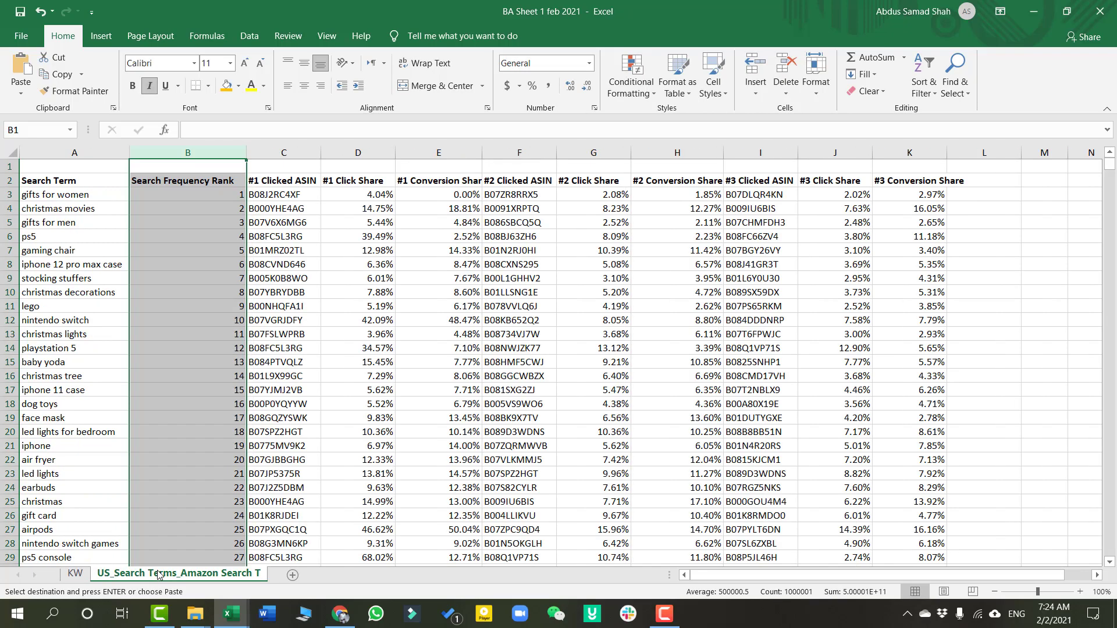
{"action": "double_click", "coordinate": [158, 573]}
{"action": "type", "text": "ba"}
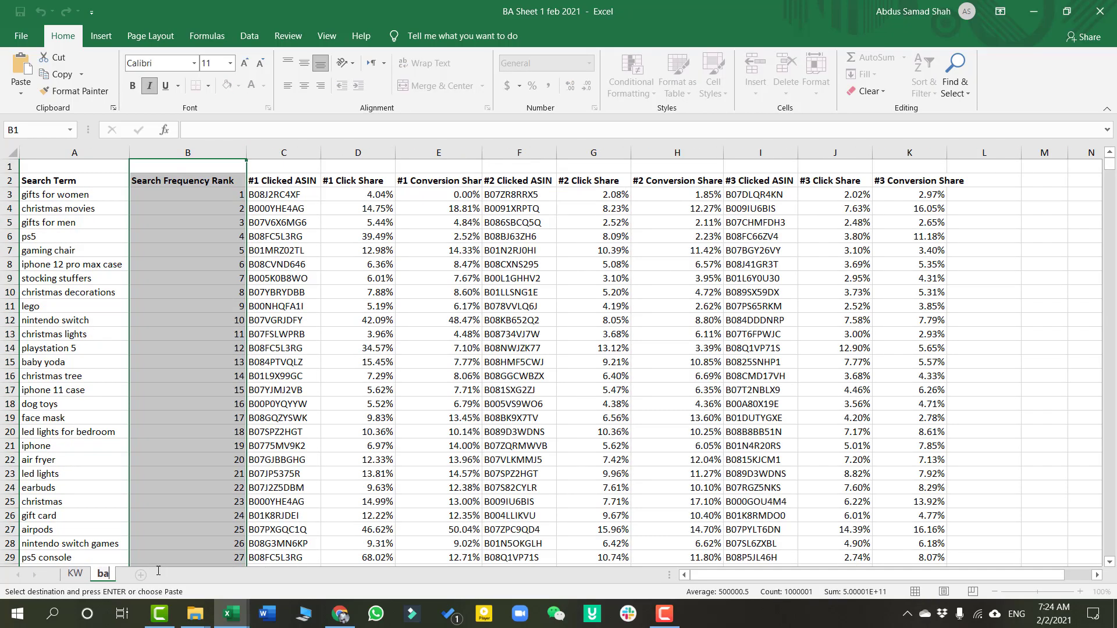
{"action": "key", "text": "BackSpace"}
{"action": "key", "text": "BackSpace"}
{"action": "type", "text": "BA"}
{"action": "key", "text": "Return"}
{"action": "left_click", "coordinate": [144, 473]}
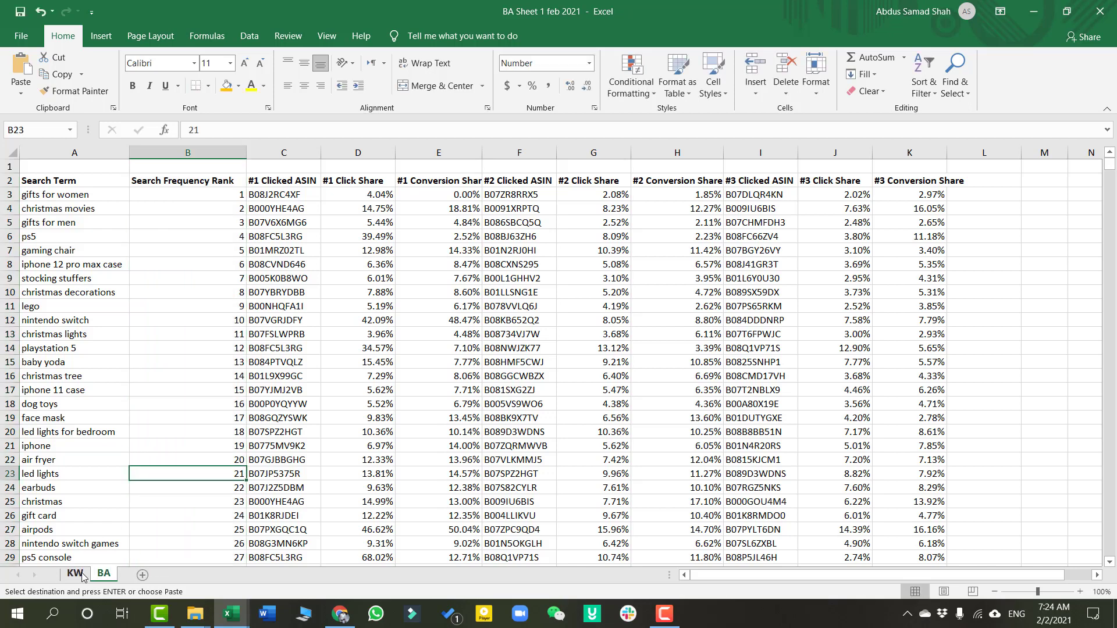
Review the phrases in the KW sheet against the search terms, Search Frequency Rank and other columns in the BA sheet
{"action": "left_click", "coordinate": [81, 574]}
{"action": "left_click", "coordinate": [101, 575]}
{"action": "left_click", "coordinate": [172, 286]}
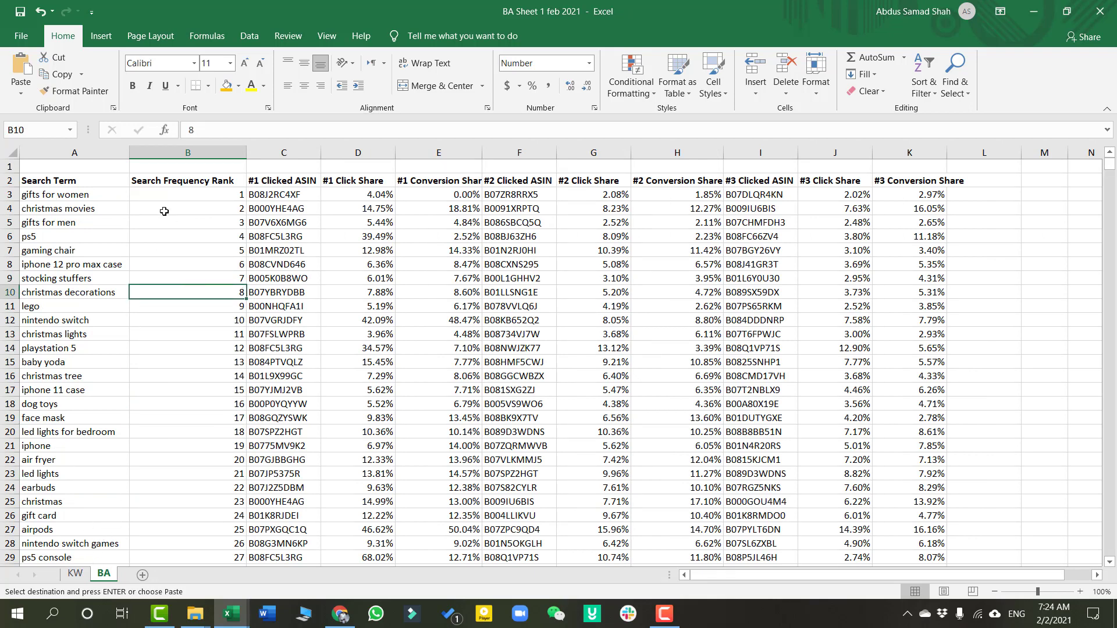
{"action": "left_click", "coordinate": [199, 192]}
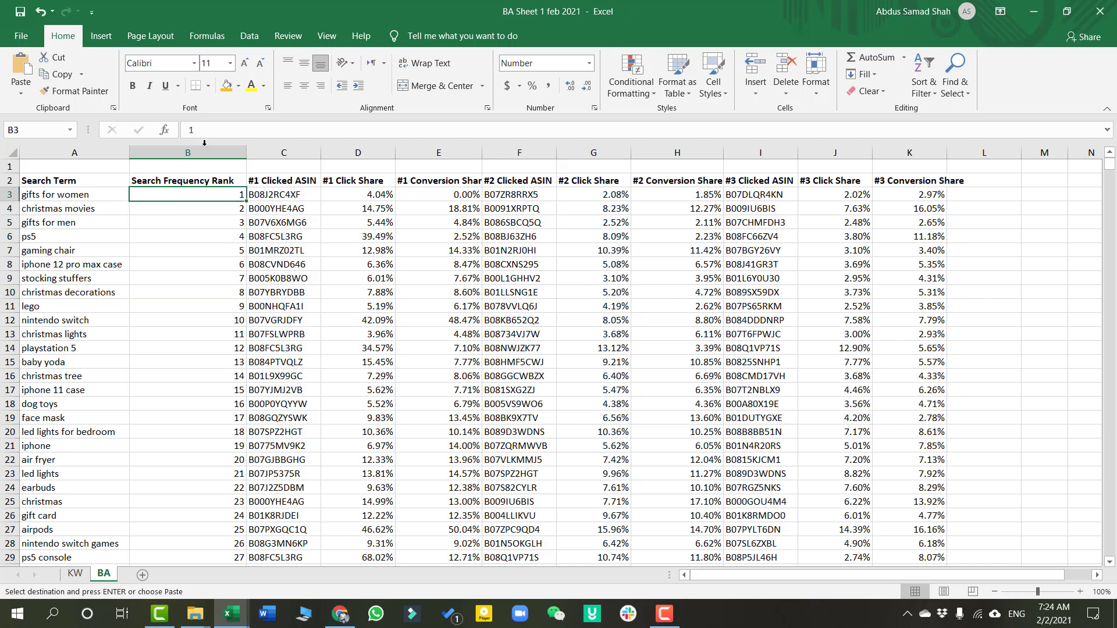
{"action": "left_click", "coordinate": [207, 150]}
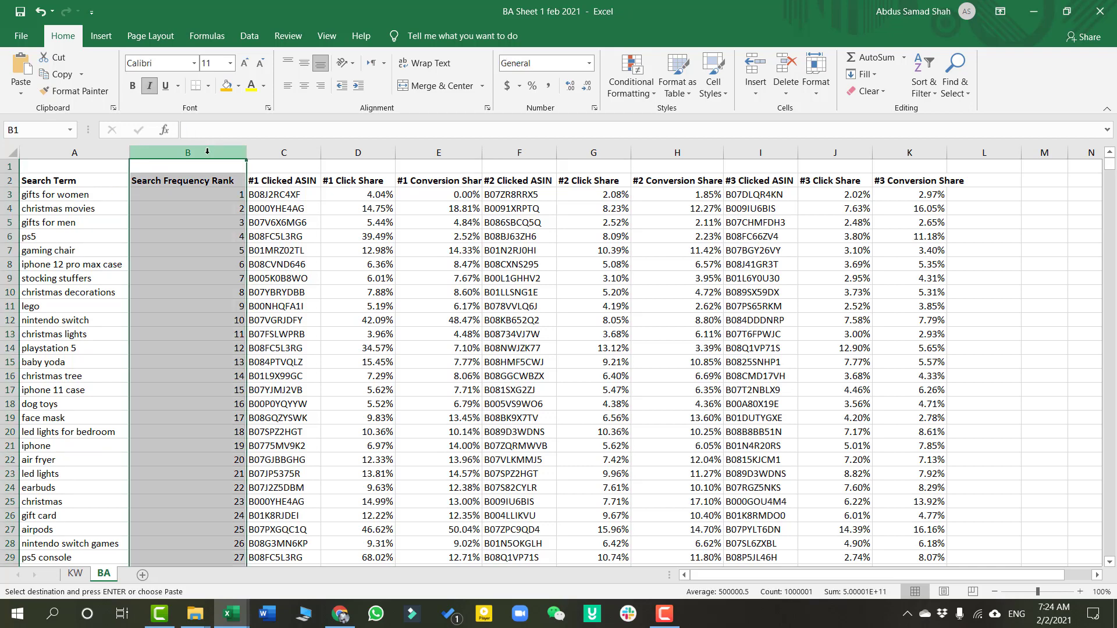
{"action": "left_click", "coordinate": [75, 574]}
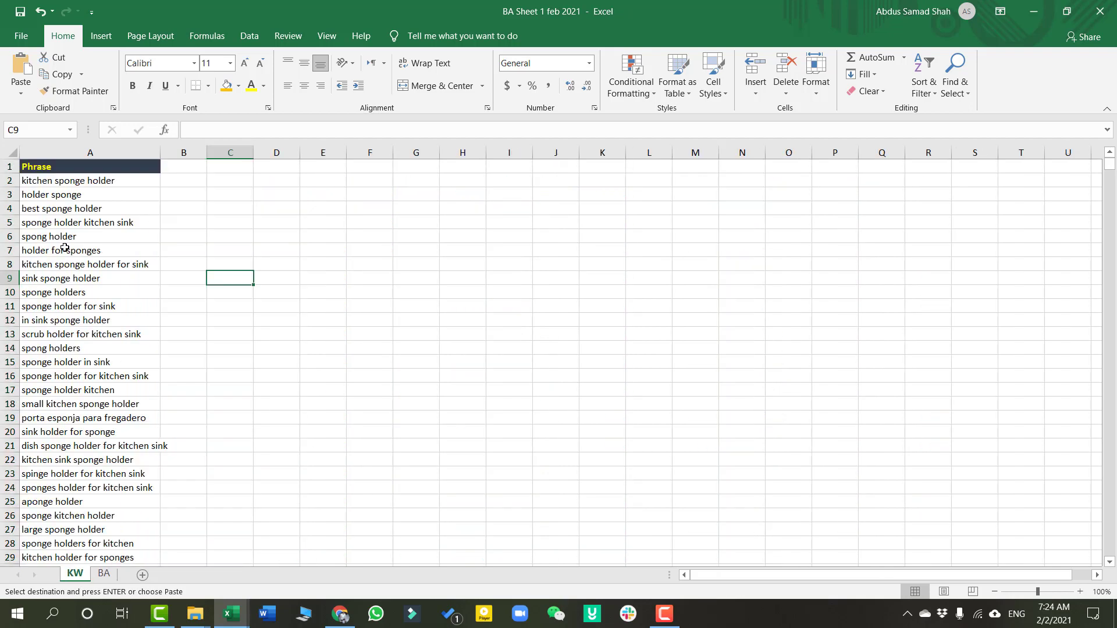
{"action": "left_click_drag", "start_coordinate": [65, 182], "coordinate": [93, 516]}
{"action": "left_click", "coordinate": [96, 373]}
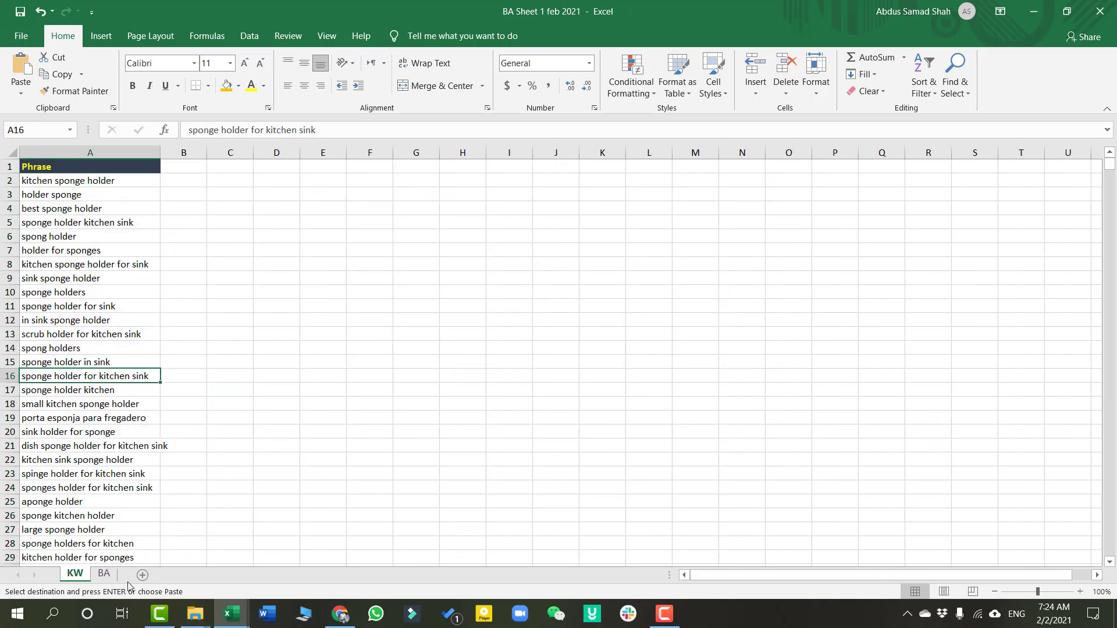
{"action": "left_click", "coordinate": [104, 574]}
{"action": "left_click", "coordinate": [266, 331]}
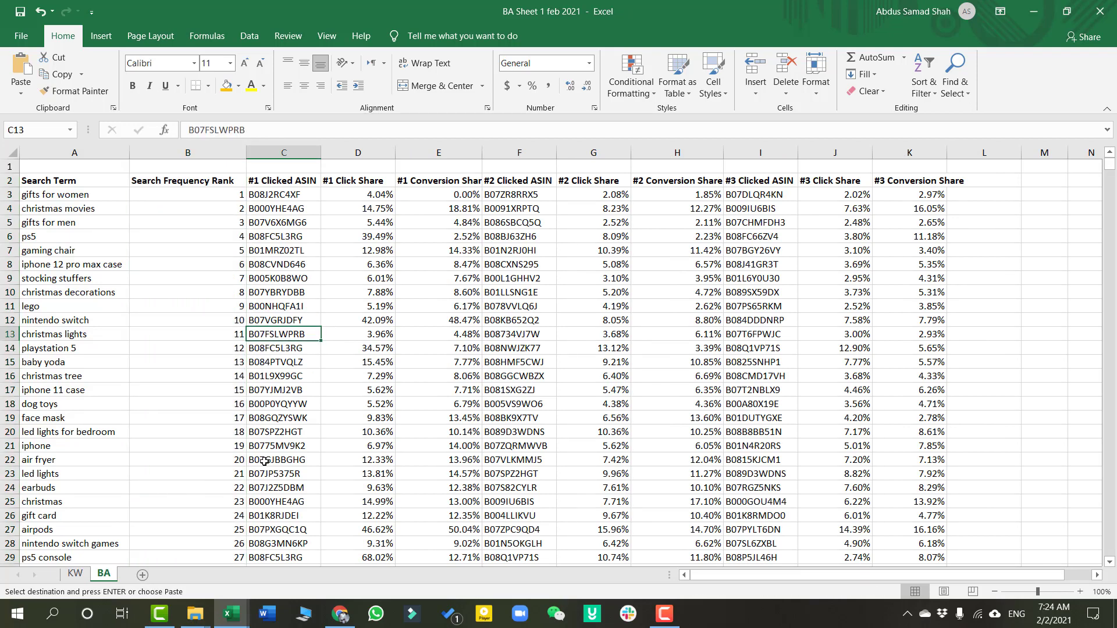
{"action": "mouse_move", "coordinate": [722, 575]}
{"action": "left_mouse_down"}
{"action": "mouse_move", "coordinate": [756, 578]}
{"action": "mouse_move", "coordinate": [722, 578]}
{"action": "left_mouse_up"}
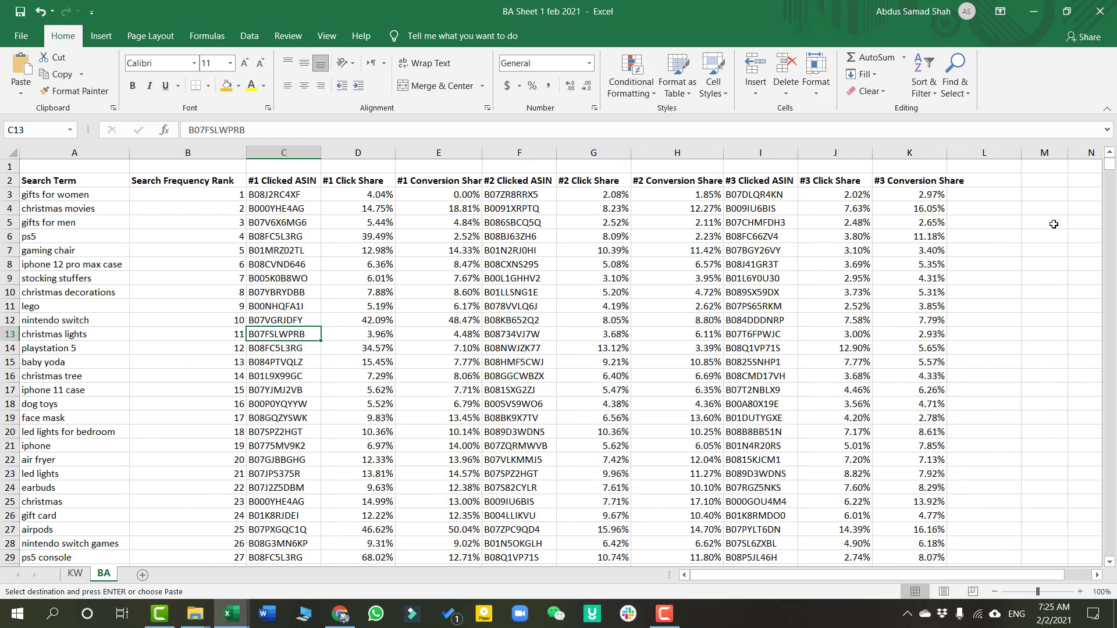
In L3 of the BA sheet, start a VLOOKUP with A3 as lookup value and KW!A1:B23489 as table array
{"action": "left_click", "coordinate": [997, 196]}
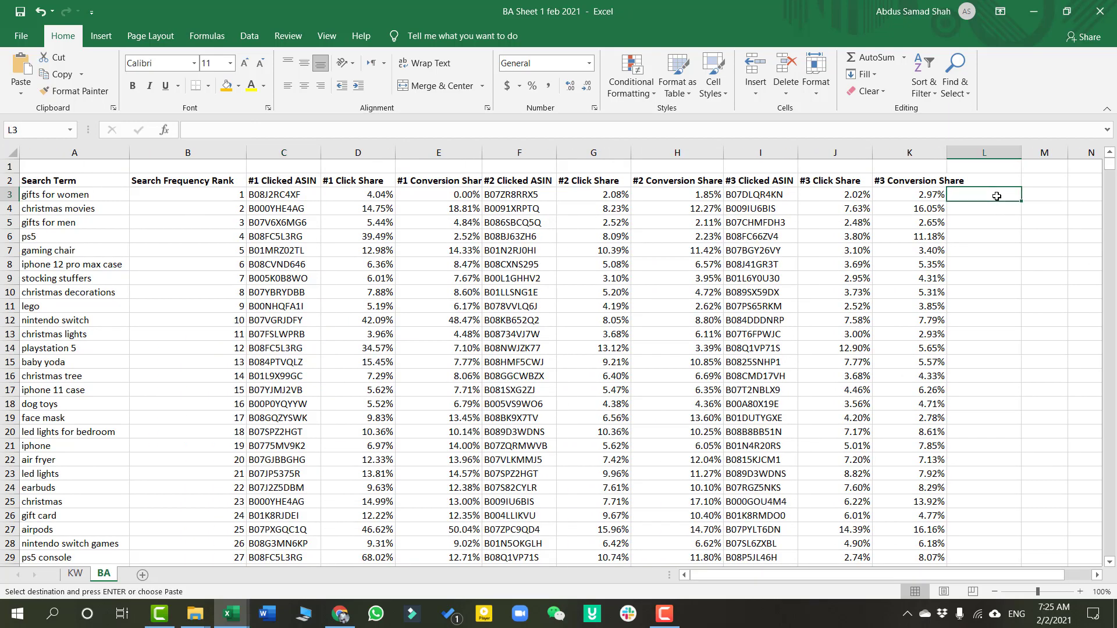
{"action": "type", "text": "=VL"}
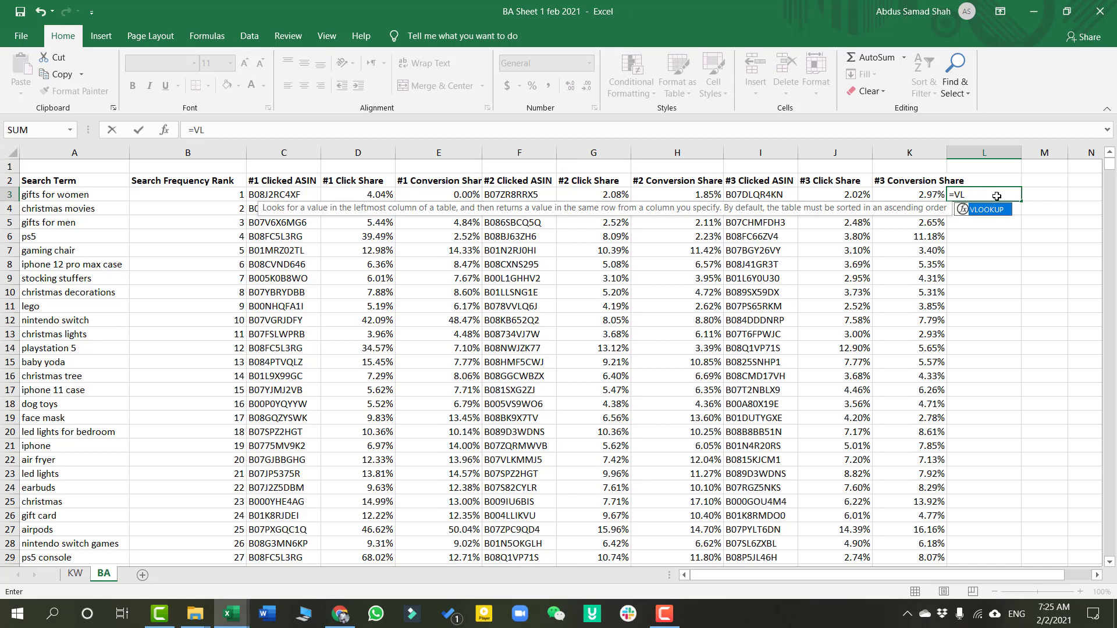
{"action": "key", "text": "Tab"}
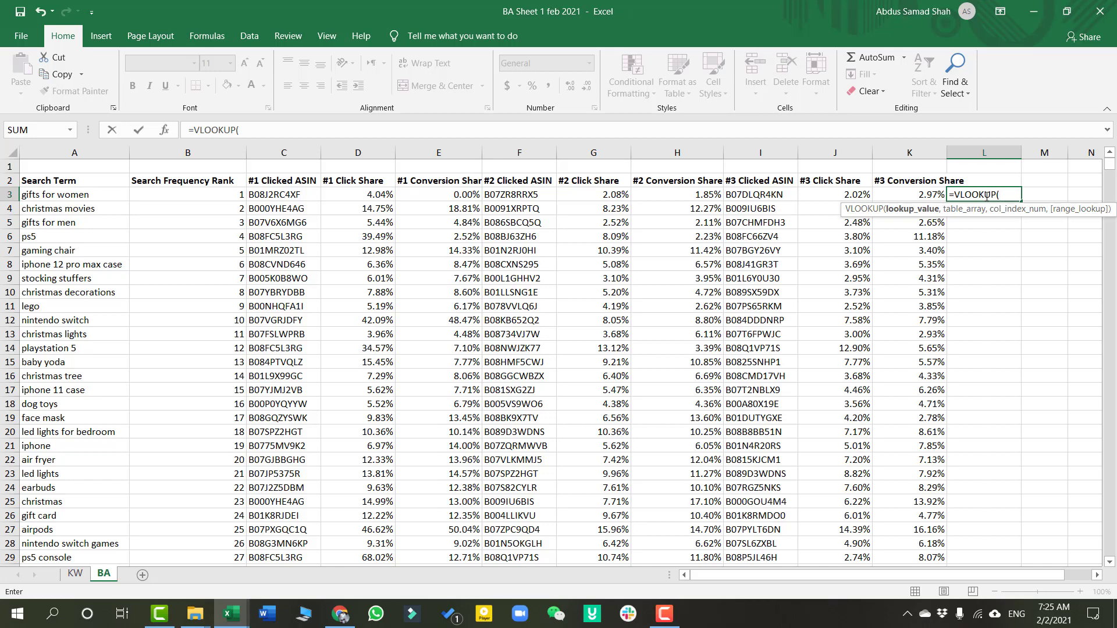
{"action": "left_click", "coordinate": [85, 195]}
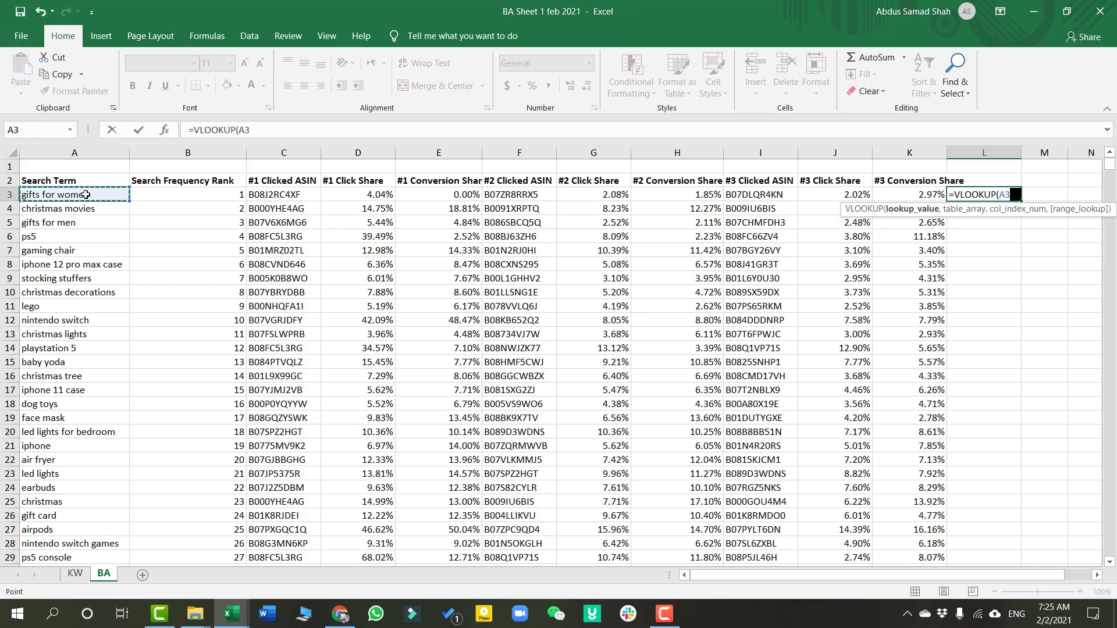
{"action": "type", "text": ","}
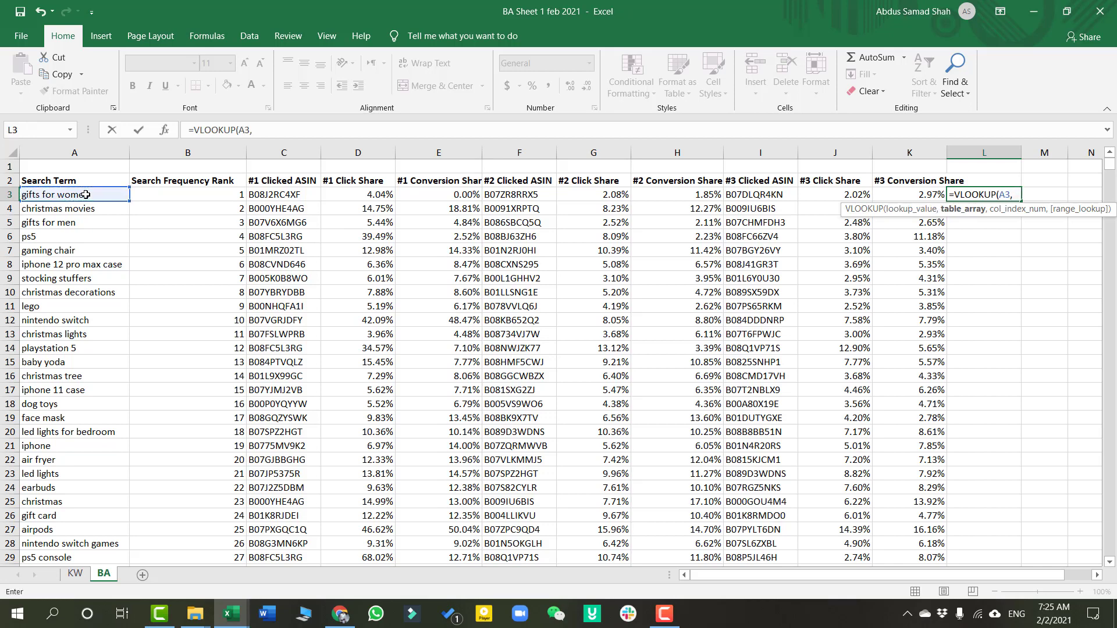
{"action": "left_click", "coordinate": [75, 574]}
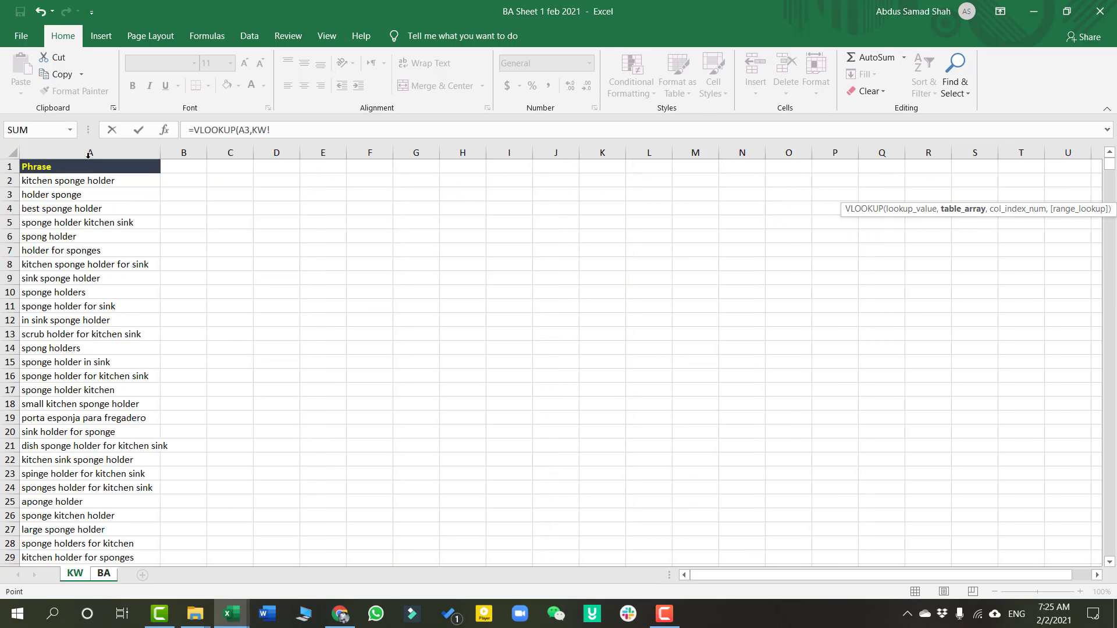
{"action": "left_click_drag", "start_coordinate": [105, 166], "coordinate": [180, 166]}
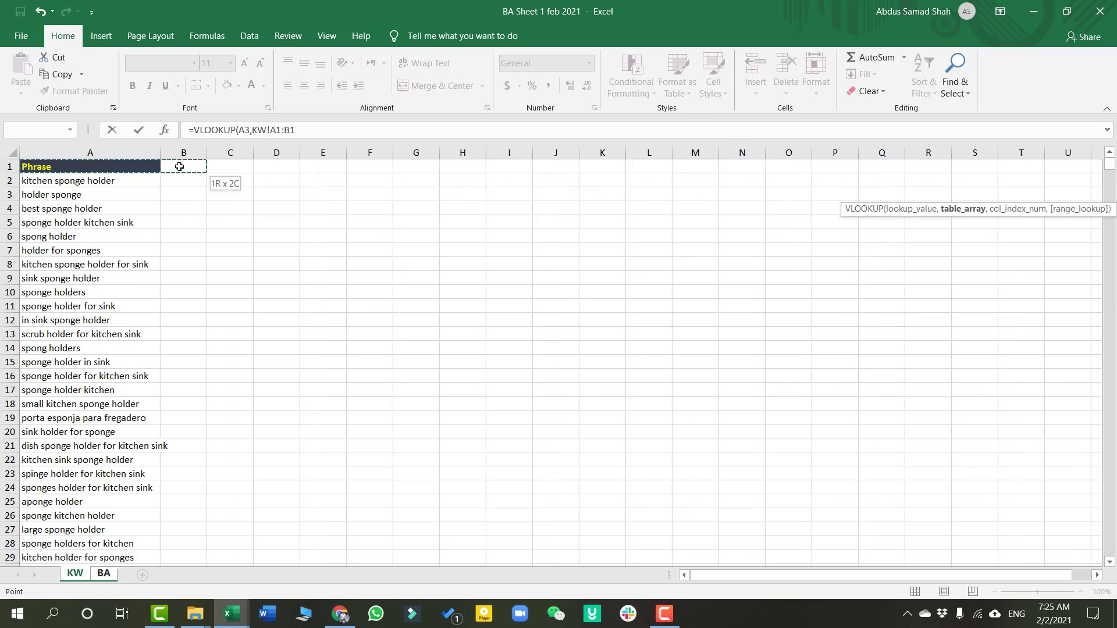
{"action": "key", "text": "ctrl+shift+Down"}
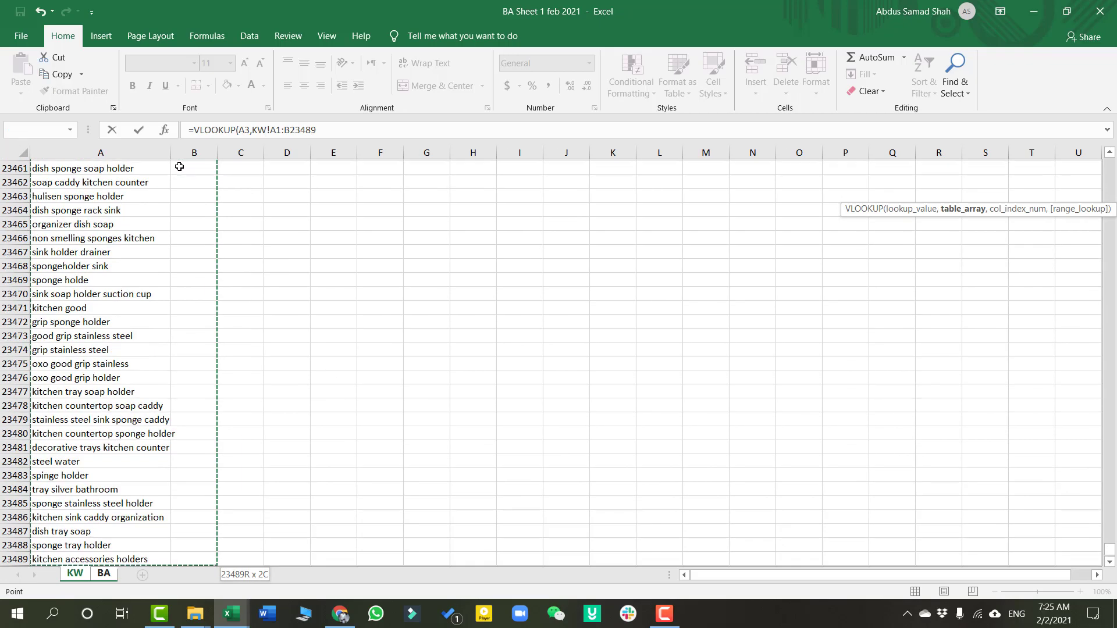
Make the VLOOKUP table array absolute as KW!$A$1:$B$23489 and continue to the column index argument
{"action": "left_click", "coordinate": [331, 127]}
{"action": "key", "text": "F4"}
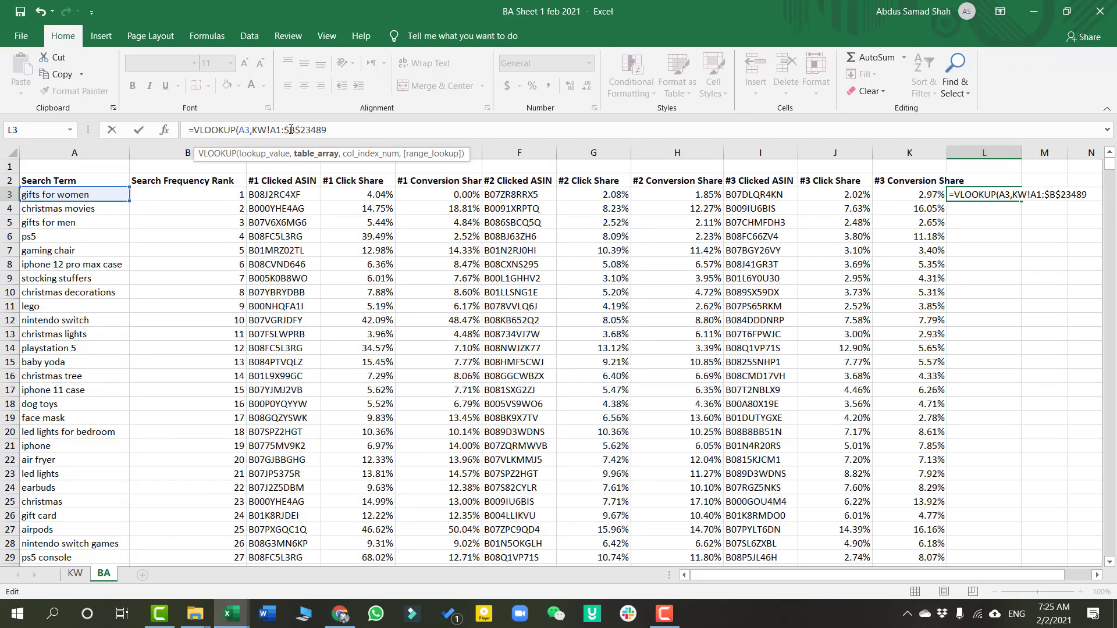
{"action": "left_click", "coordinate": [280, 129]}
{"action": "key", "text": "F4"}
{"action": "left_click", "coordinate": [361, 129]}
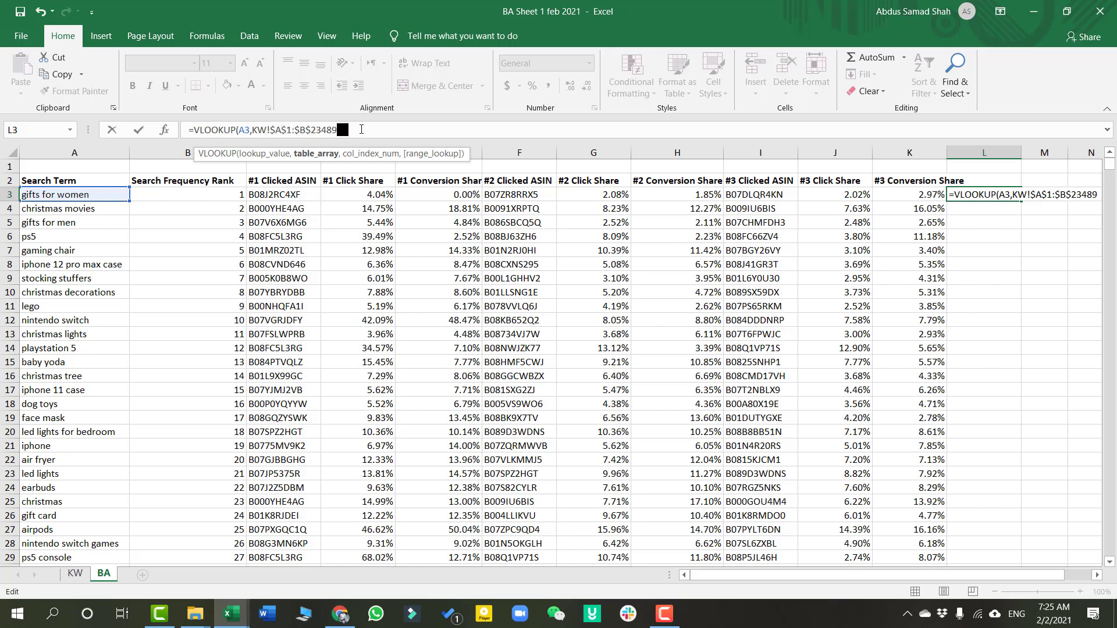
{"action": "type", "text": ","}
{"action": "left_click", "coordinate": [75, 573]}
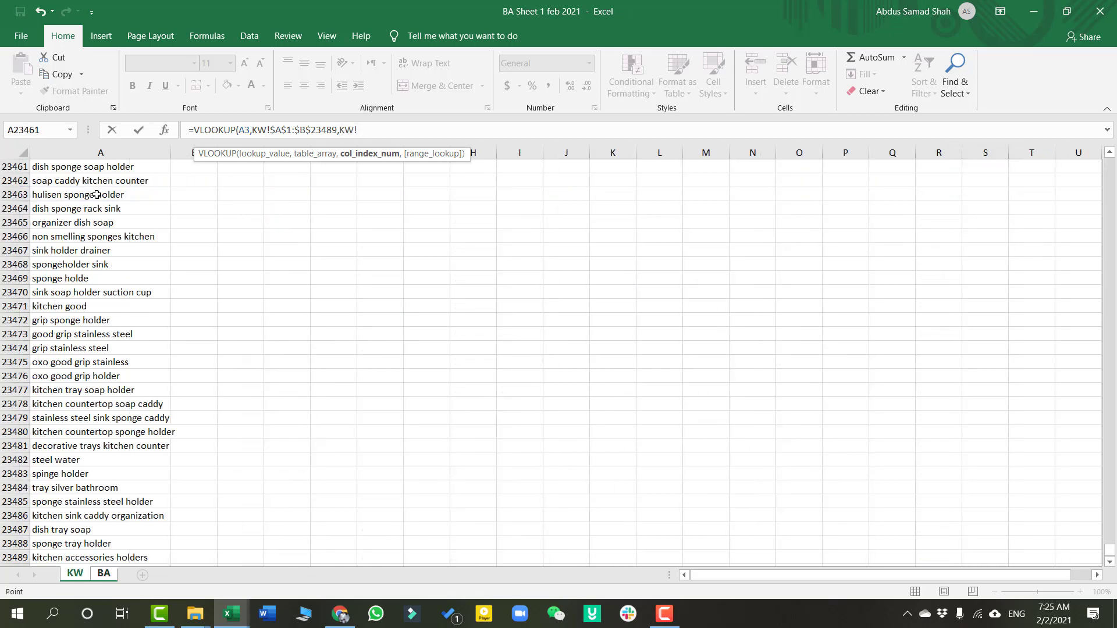
{"action": "left_click", "coordinate": [104, 574]}
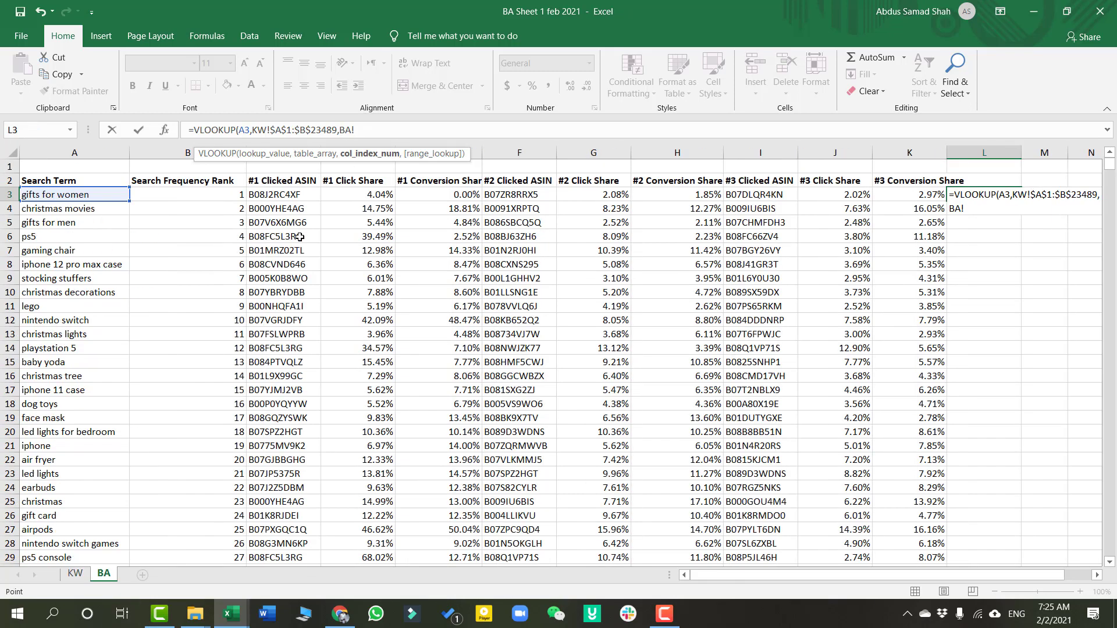
{"action": "key", "text": "BackSpace"}
{"action": "key", "text": "BackSpace"}
{"action": "key", "text": "BackSpace"}
Complete the VLOOKUP in L3 with column index 1 and FALSE for an exact match, and enter it
{"action": "type", "text": "1,"}
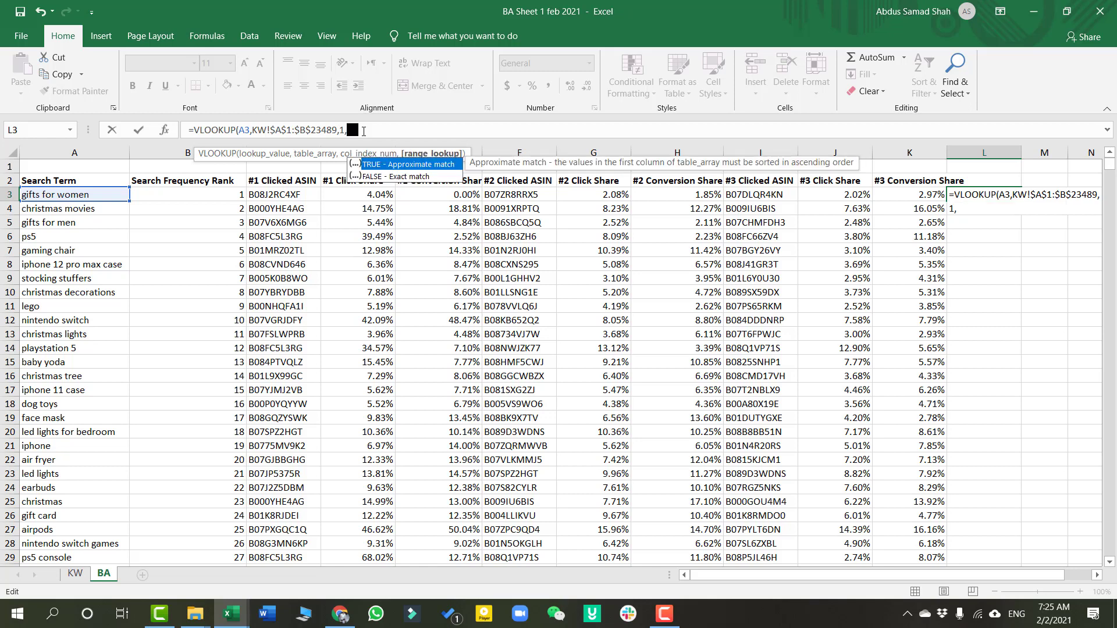
{"action": "left_click", "coordinate": [396, 177]}
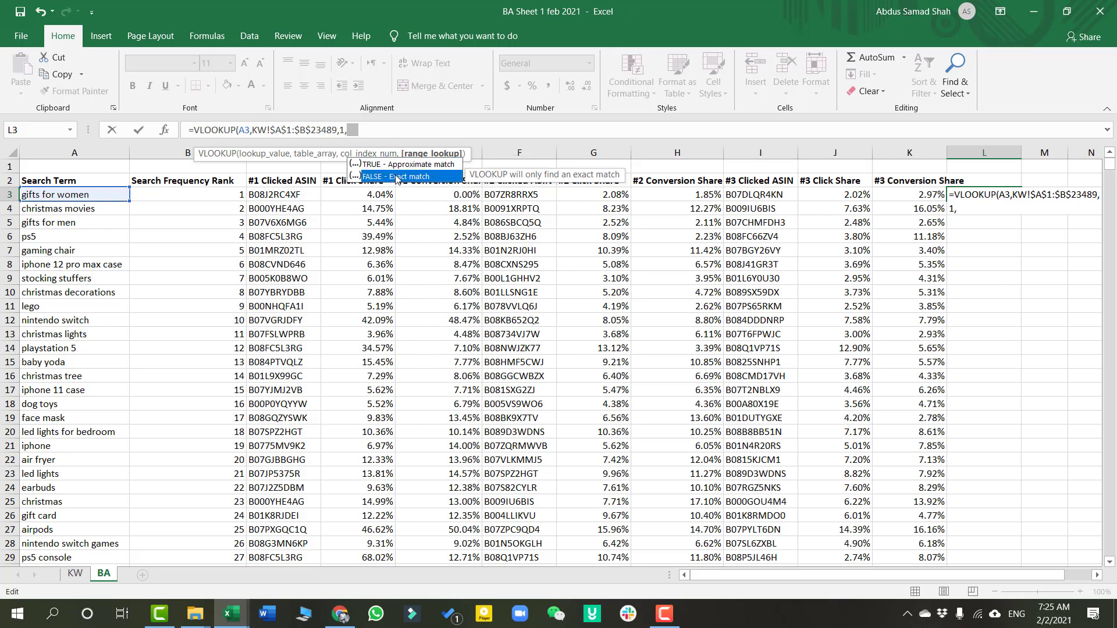
{"action": "double_click", "coordinate": [396, 177]}
{"action": "type", "text": ")"}
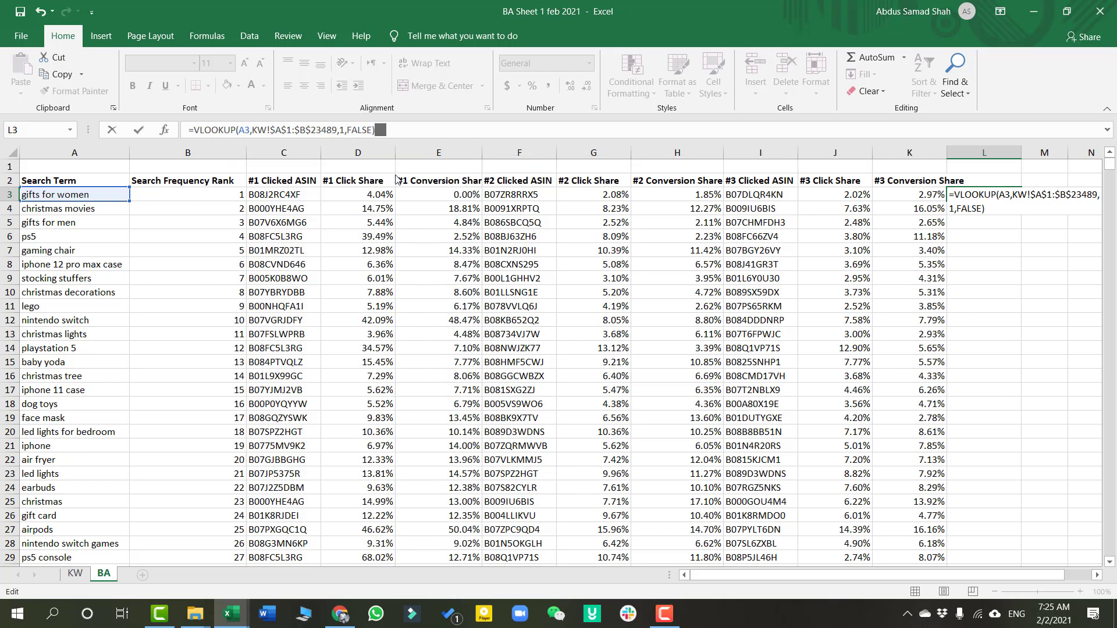
{"action": "key", "text": "Return"}
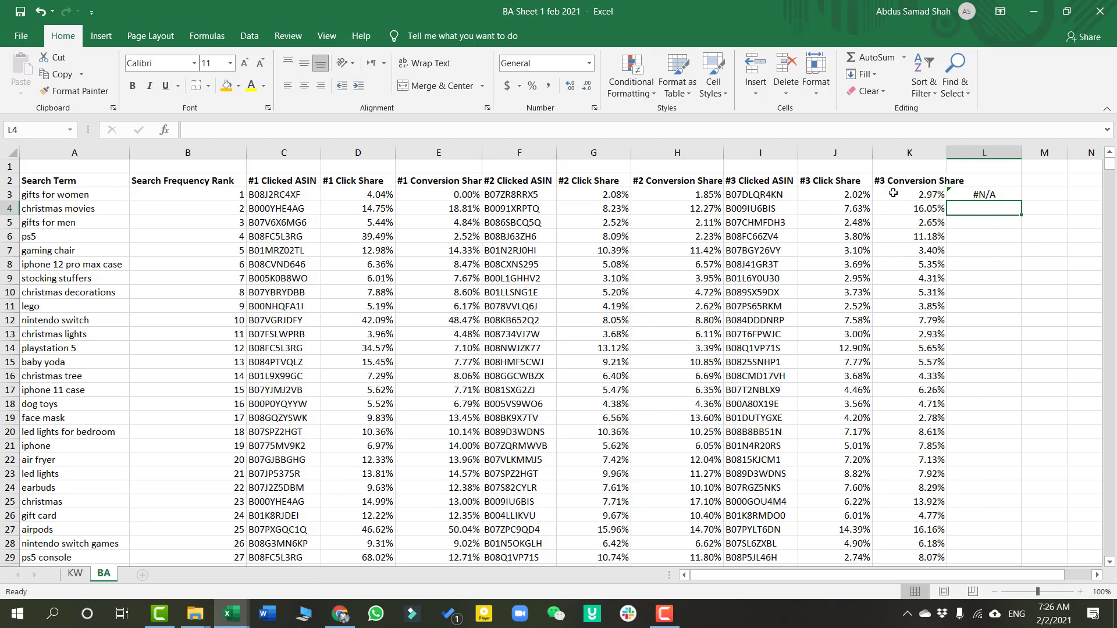
Fill the VLOOKUP formula from L3 of the BA sheet down column L alongside all the search terms
{"action": "left_click", "coordinate": [99, 196]}
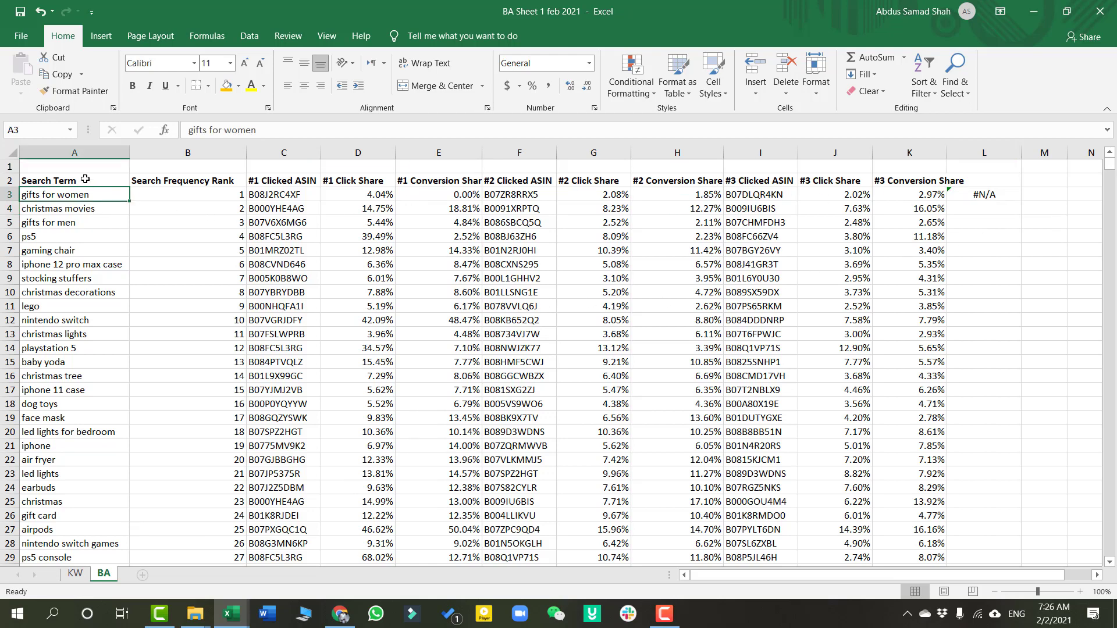
{"action": "left_click", "coordinate": [75, 573]}
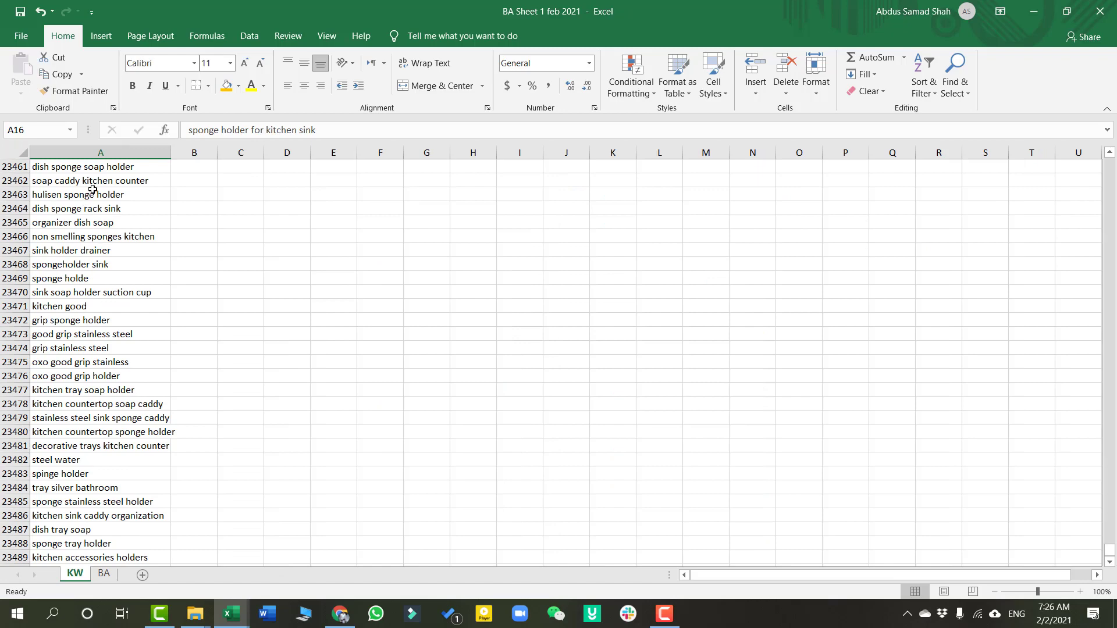
{"action": "left_click_drag", "start_coordinate": [92, 190], "coordinate": [124, 388]}
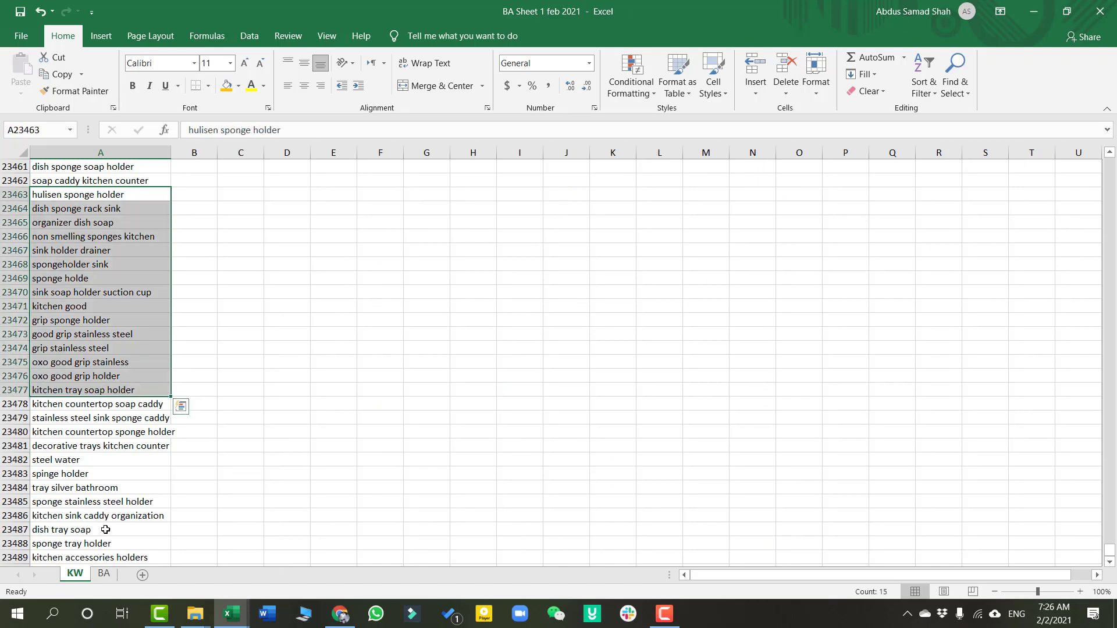
{"action": "left_click", "coordinate": [103, 573]}
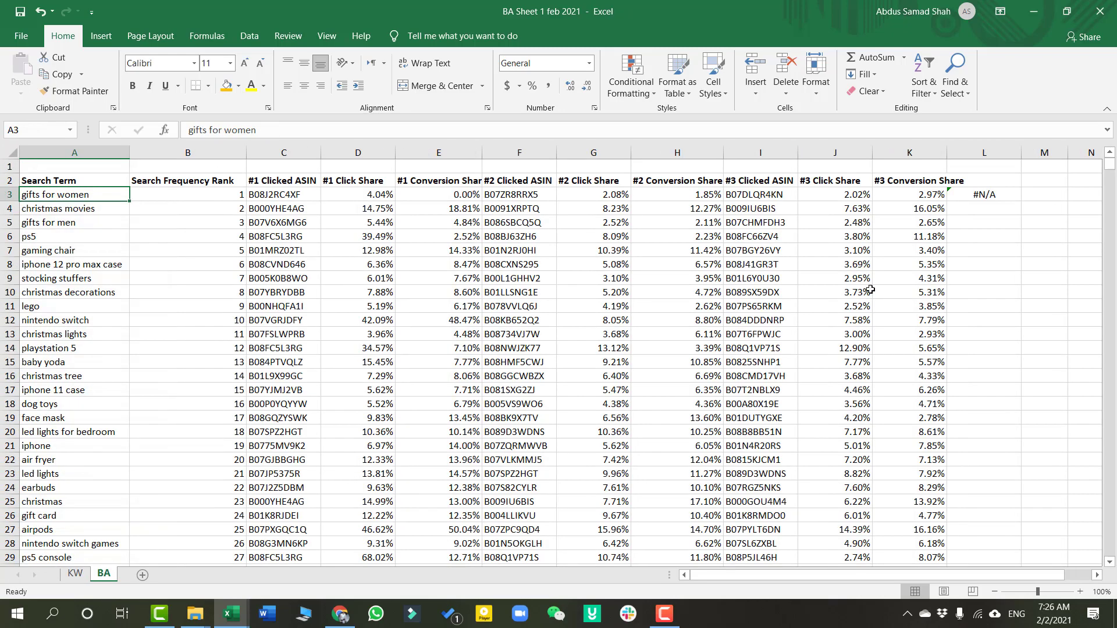
{"action": "left_click", "coordinate": [989, 199]}
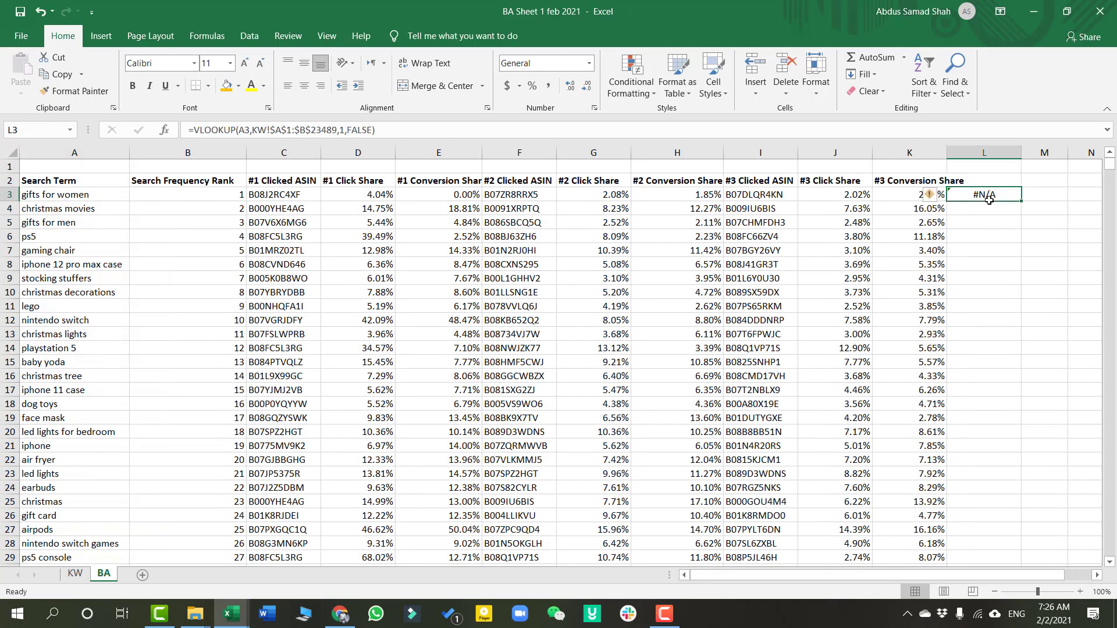
{"action": "double_click", "coordinate": [1020, 203]}
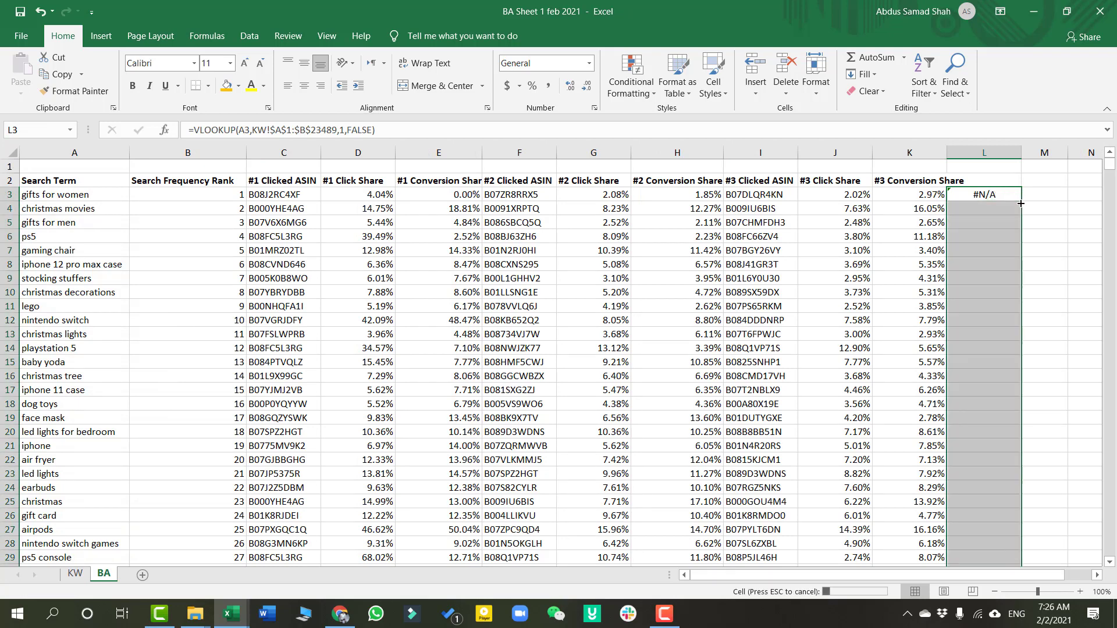
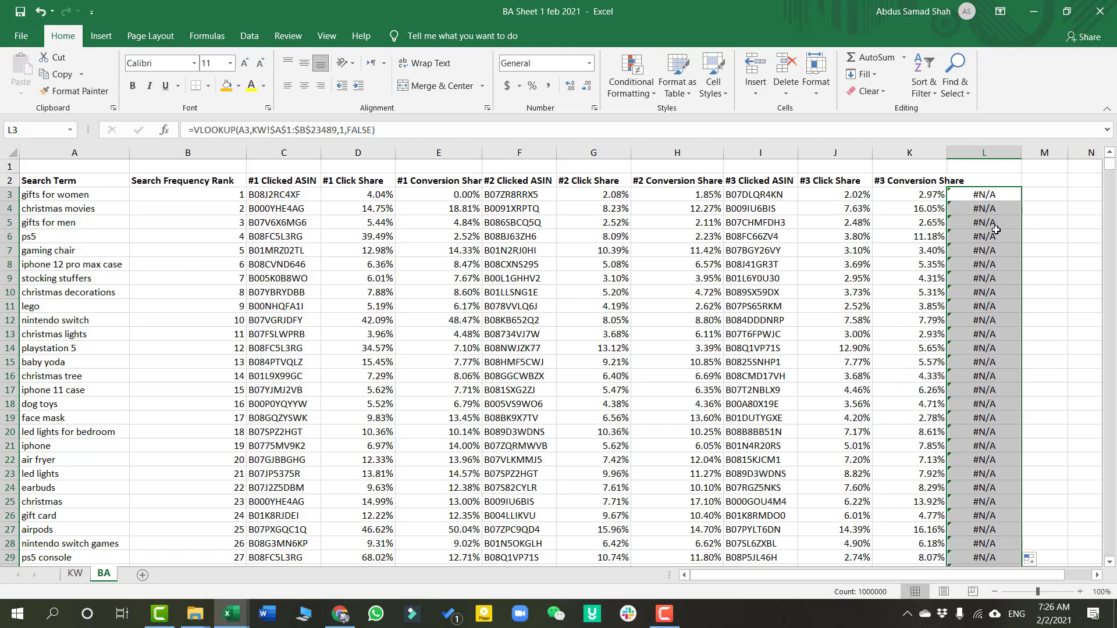
Enter the bold header "Relevant KWs" in L2 and turn on filters for the header row
{"action": "left_click", "coordinate": [969, 181]}
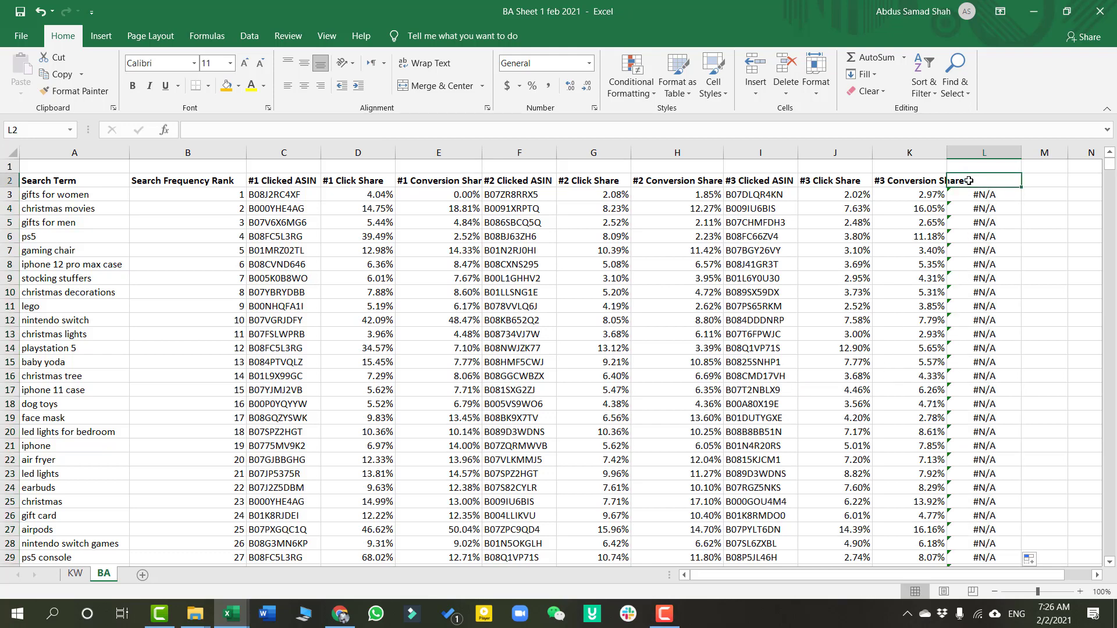
{"action": "key", "text": "BackSpace"}
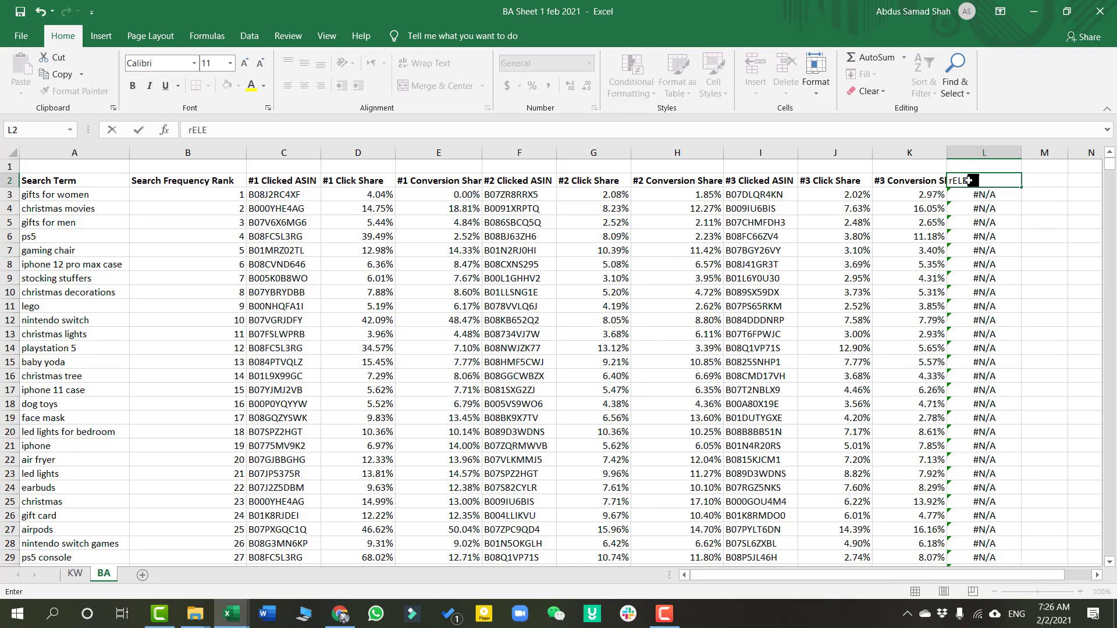
{"action": "type", "text": "Relevant"}
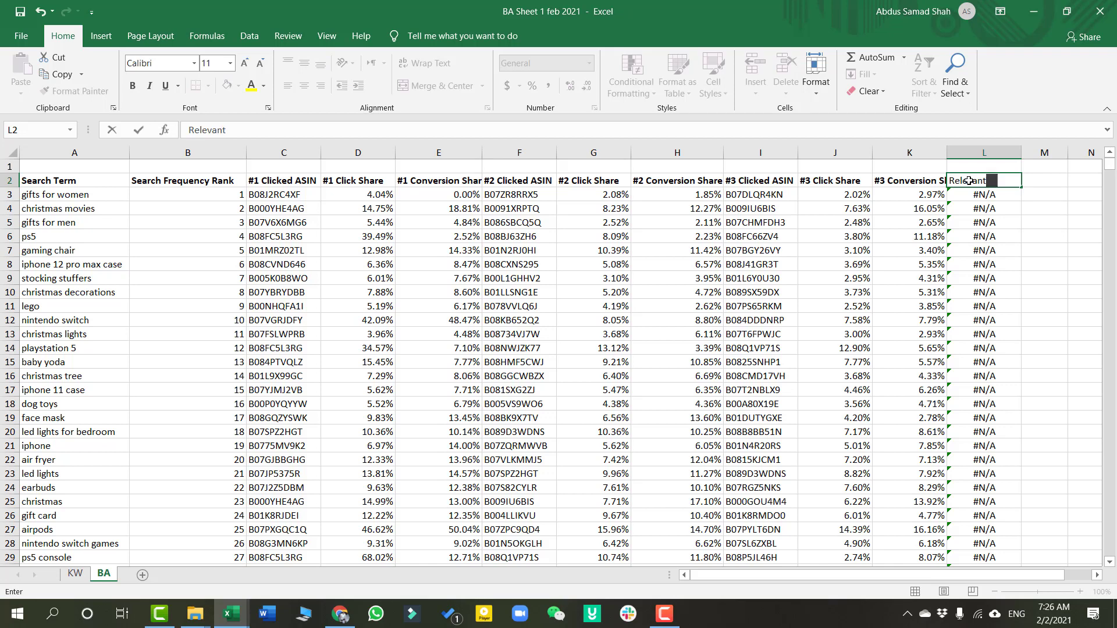
{"action": "type", "text": " KWs"}
{"action": "key", "text": "Return"}
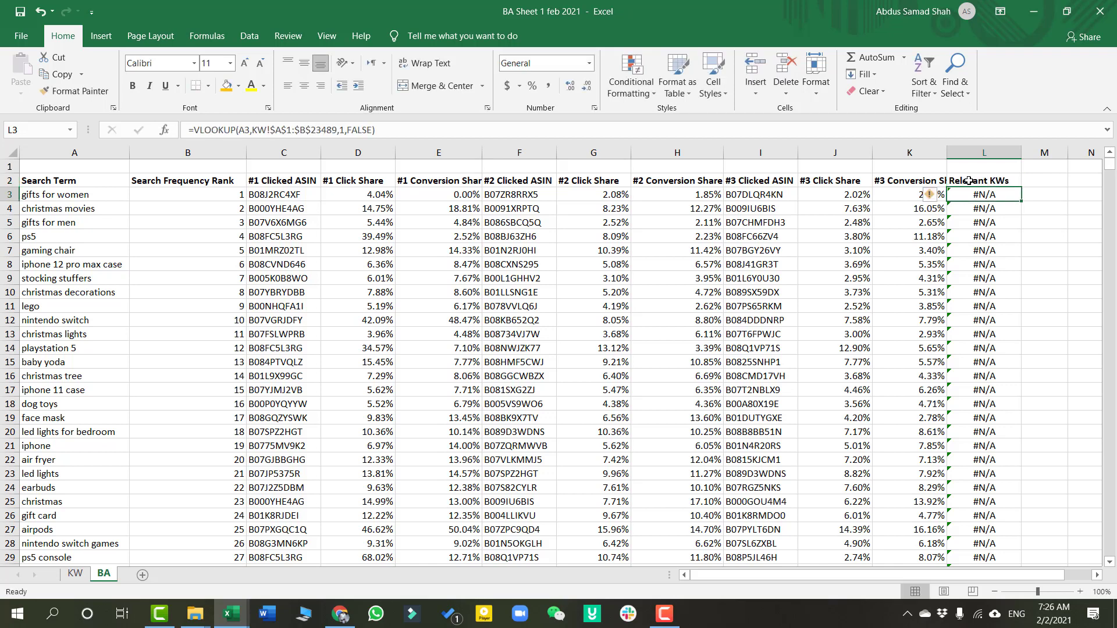
{"action": "left_click", "coordinate": [972, 182]}
{"action": "key", "text": "ctrl+b"}
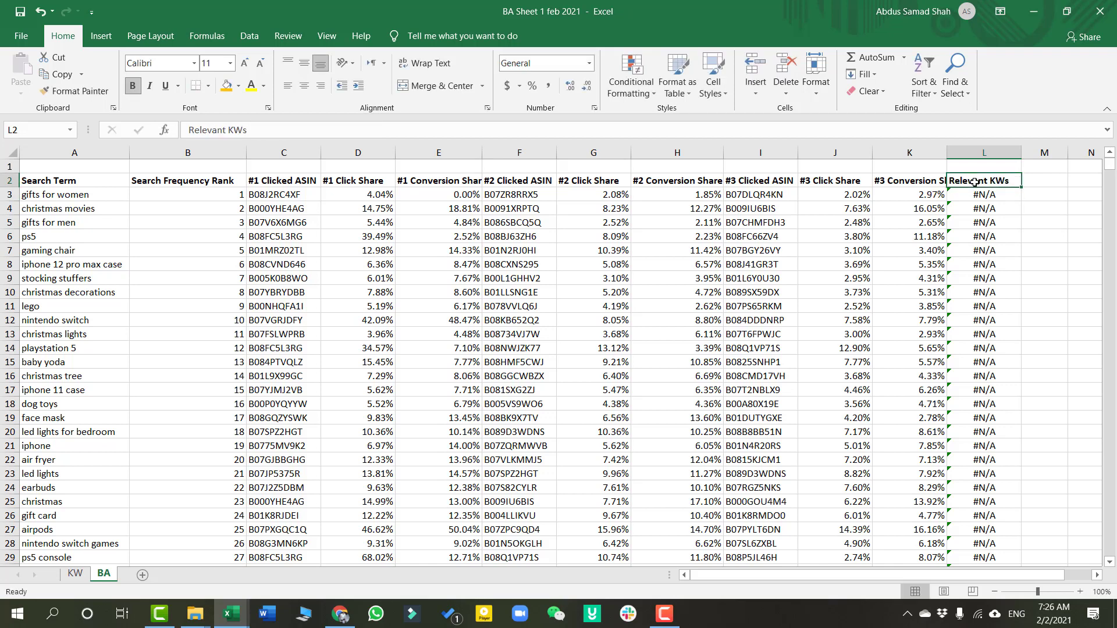
{"action": "left_click", "coordinate": [924, 85]}
{"action": "left_click", "coordinate": [935, 166]}
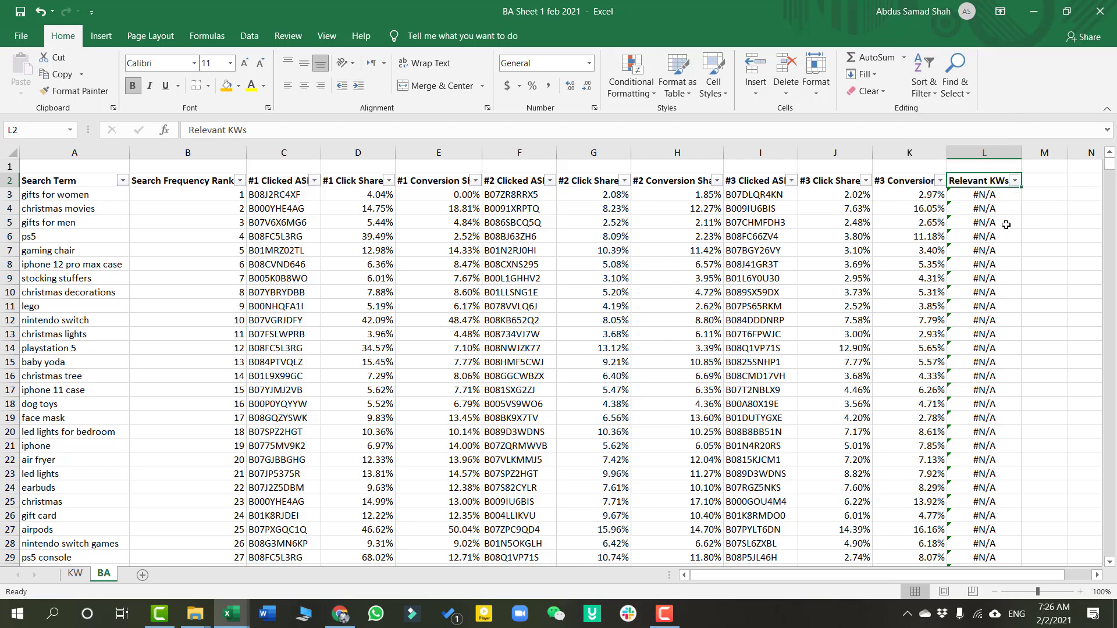
{"action": "left_click", "coordinate": [1015, 180]}
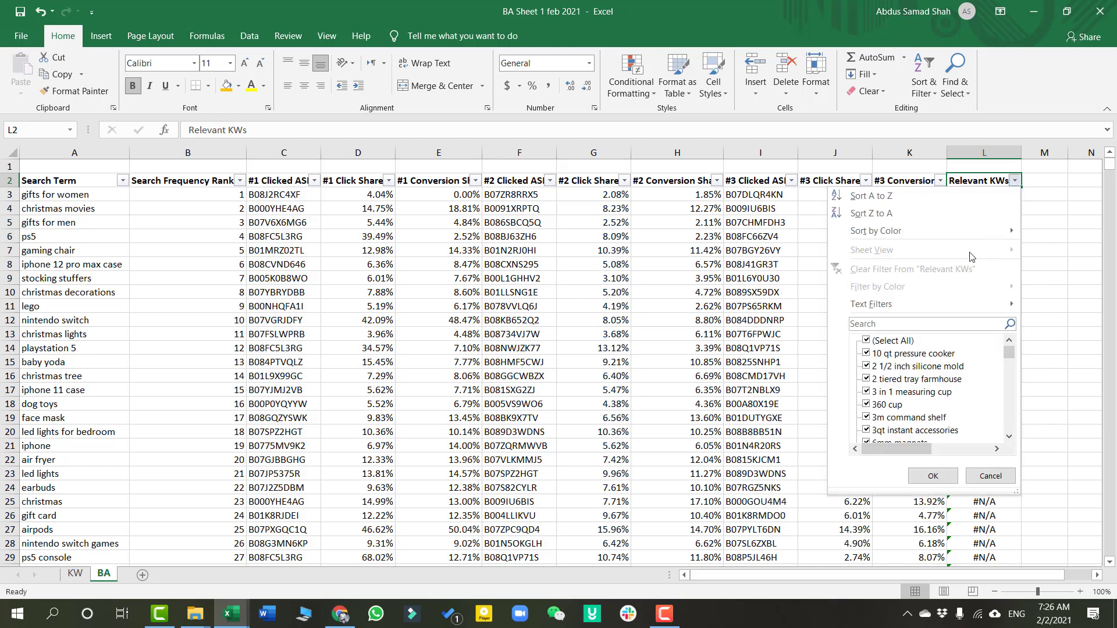
{"action": "scroll", "coordinate": [888, 382], "scroll_direction": "down", "scroll_amount": 4}
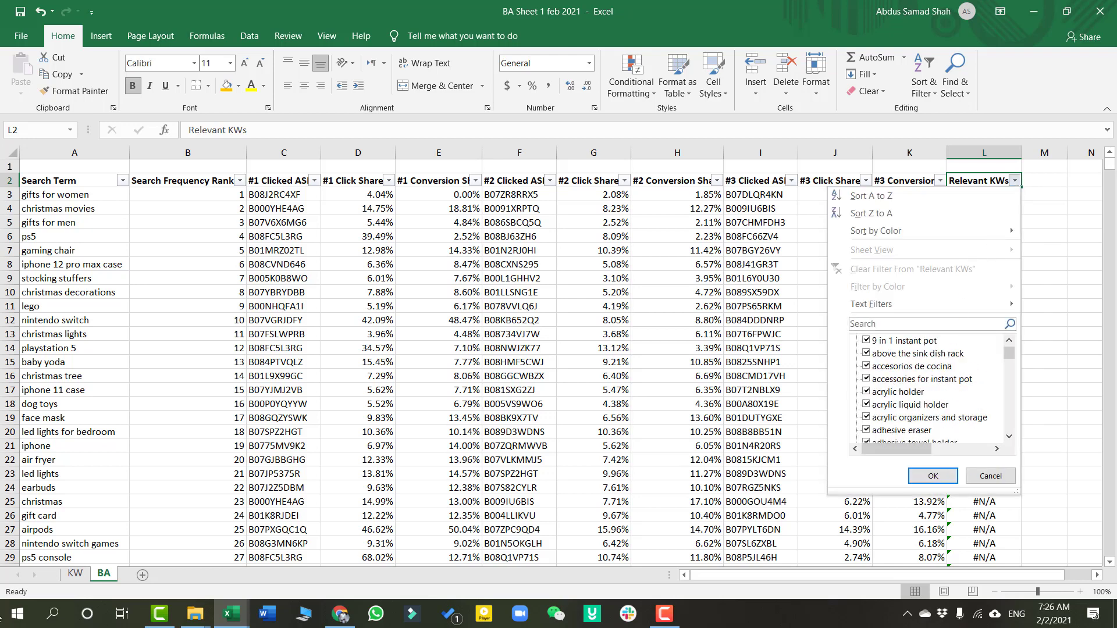
{"action": "key", "text": "Escape"}
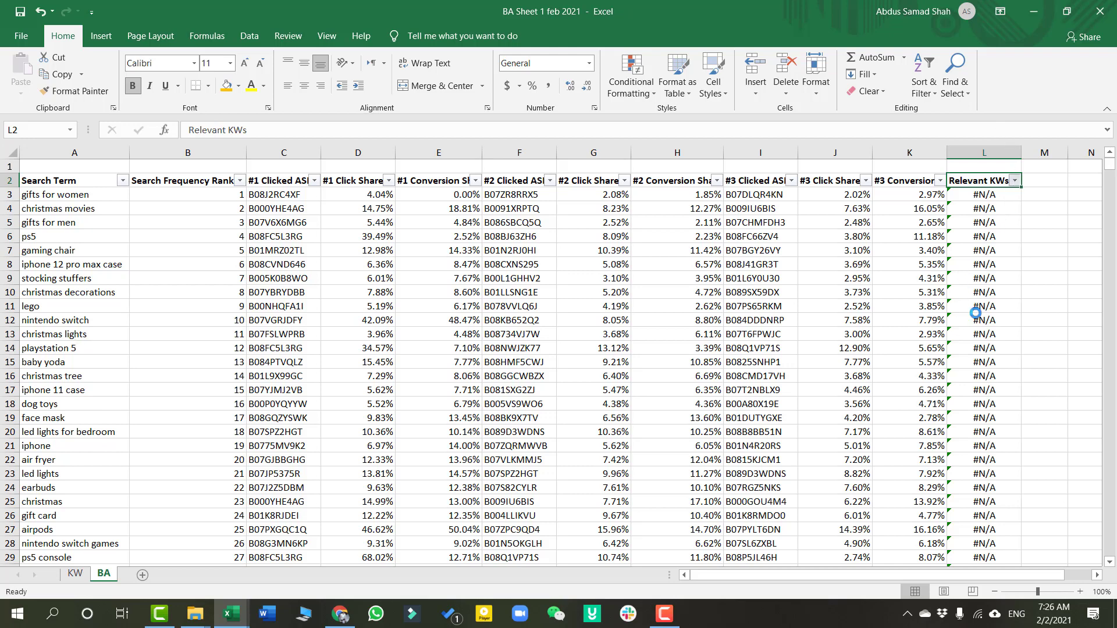
Filter the Relevant KWs column to exclude the #VALUE! and #N/A entries
{"action": "left_click", "coordinate": [1014, 181]}
{"action": "scroll", "coordinate": [916, 391], "scroll_direction": "down", "scroll_amount": 5}
{"action": "scroll", "coordinate": [916, 394], "scroll_direction": "down", "scroll_amount": 2}
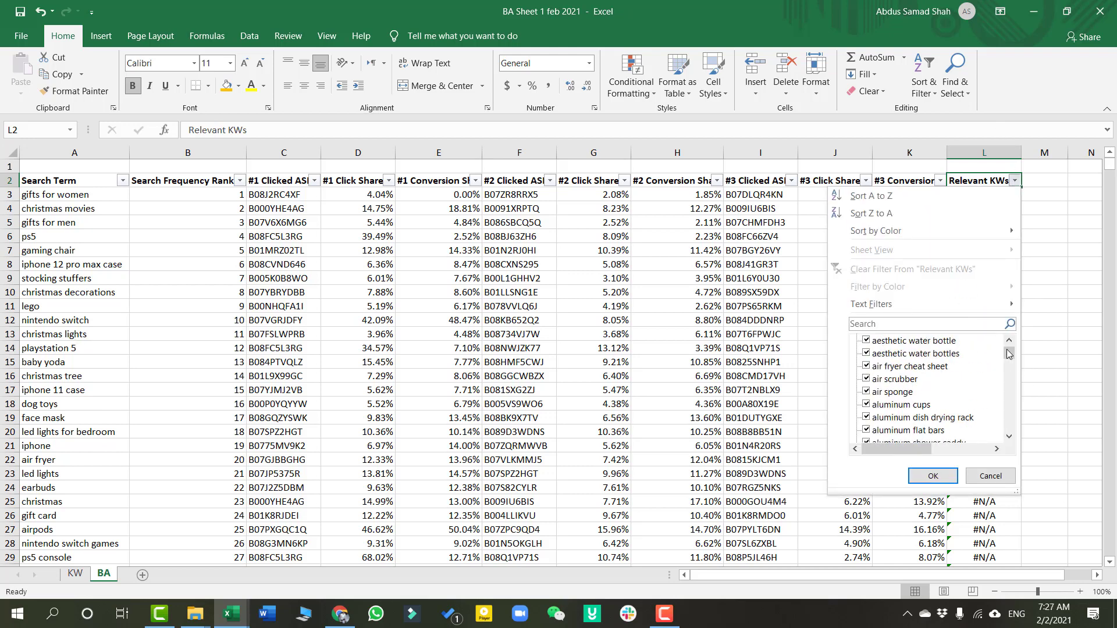
{"action": "mouse_move", "coordinate": [1009, 357]}
{"action": "left_mouse_down"}
{"action": "mouse_move", "coordinate": [995, 401]}
{"action": "mouse_move", "coordinate": [945, 441]}
{"action": "left_mouse_up"}
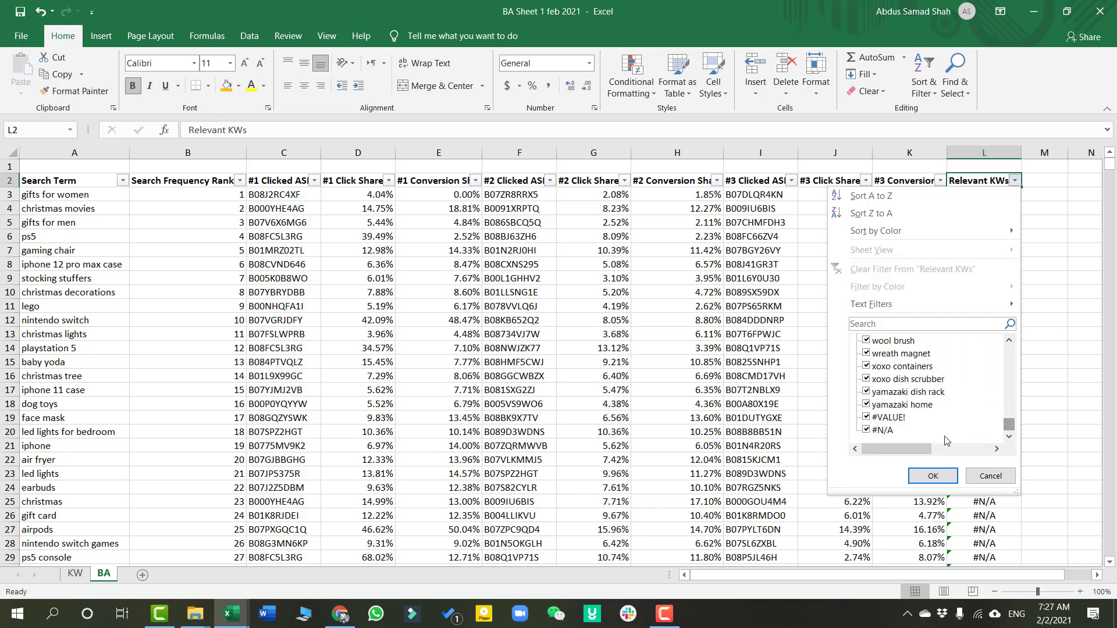
{"action": "left_click", "coordinate": [868, 431]}
{"action": "left_click", "coordinate": [866, 418]}
{"action": "left_click", "coordinate": [930, 475]}
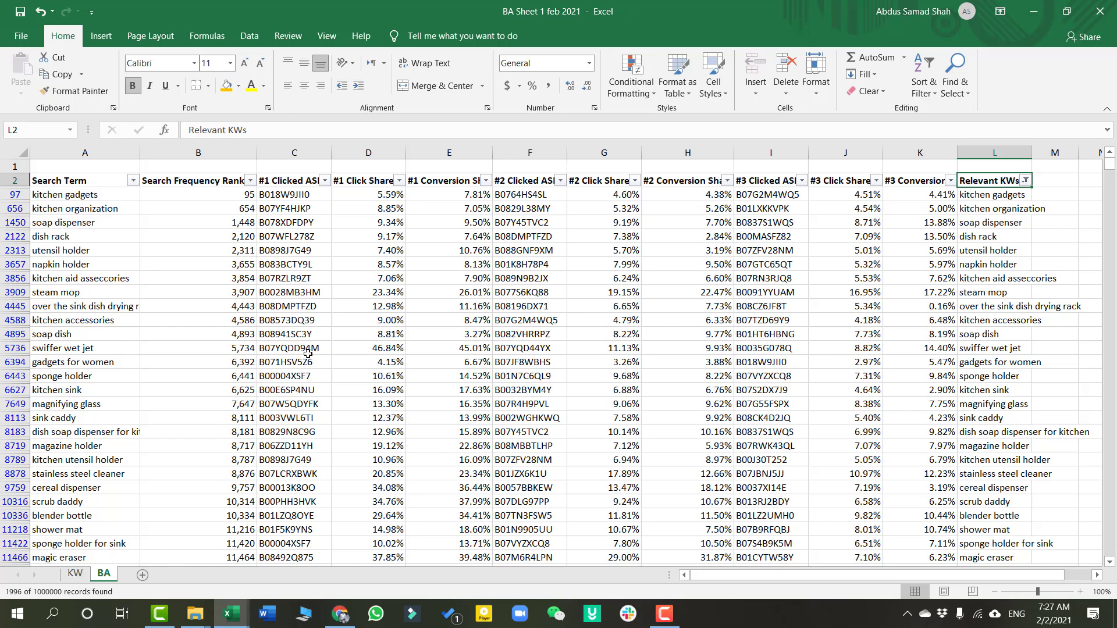
Select all filtered search terms from A97 down to check their count, and compare with the KW sheet's phrase list
{"action": "left_click", "coordinate": [98, 198]}
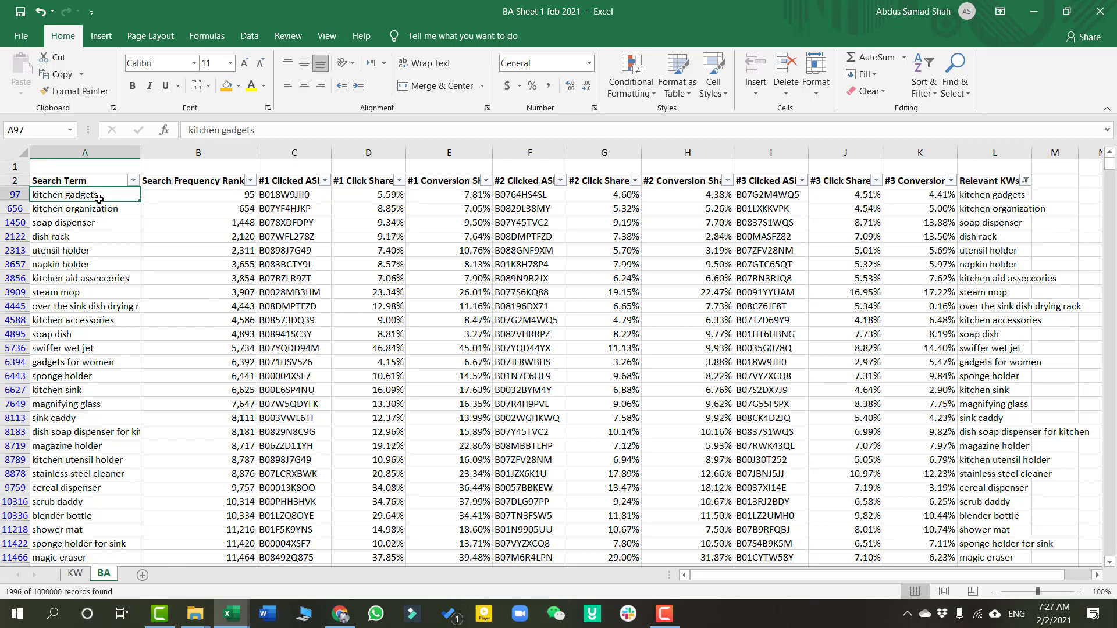
{"action": "key", "text": "ctrl+shift+Down"}
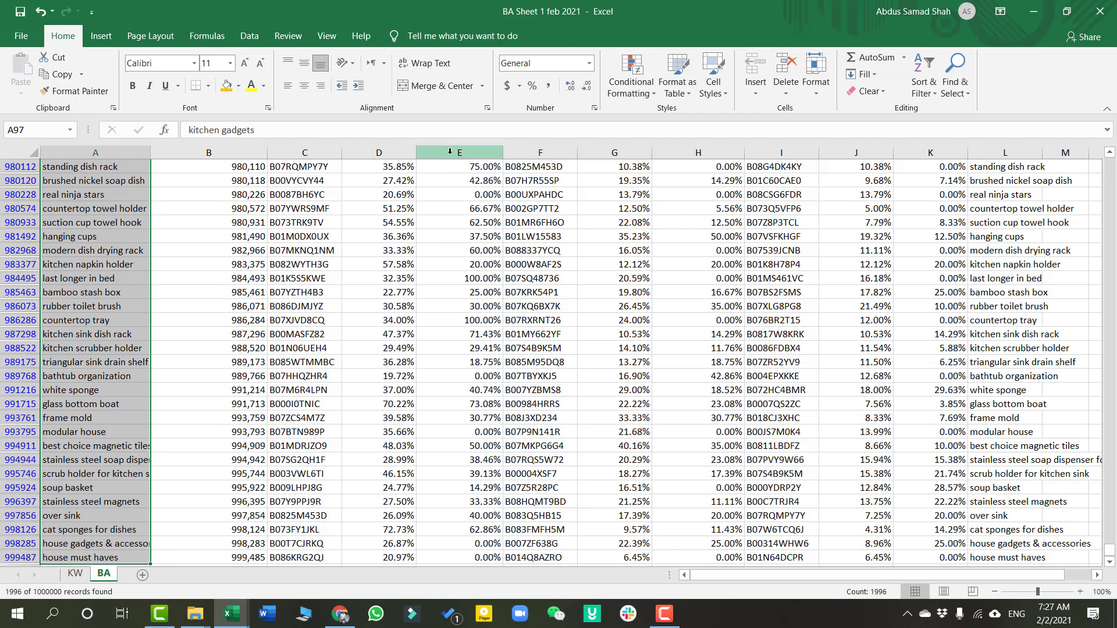
{"action": "left_click", "coordinate": [75, 574]}
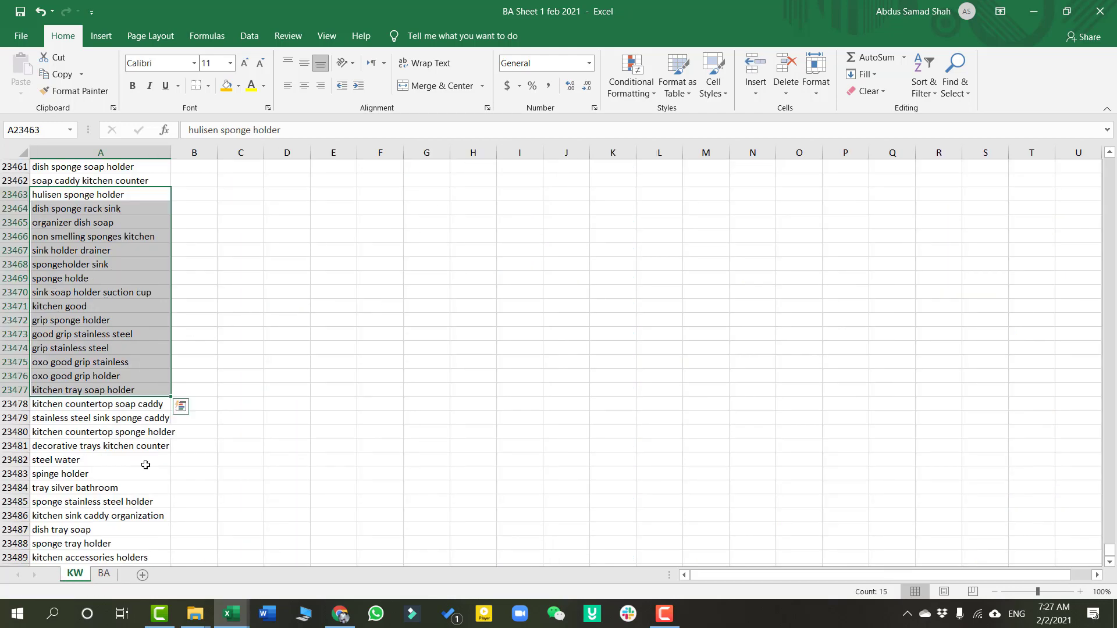
{"action": "left_click", "coordinate": [104, 574]}
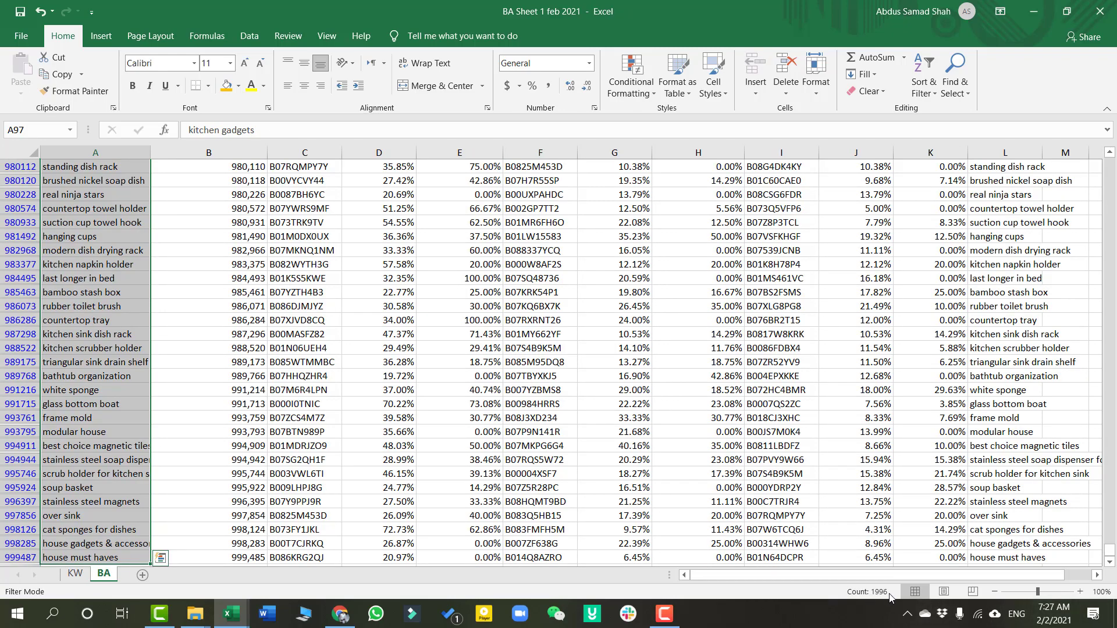
{"action": "scroll", "coordinate": [1112, 556], "scroll_direction": "up", "scroll_amount": 1}
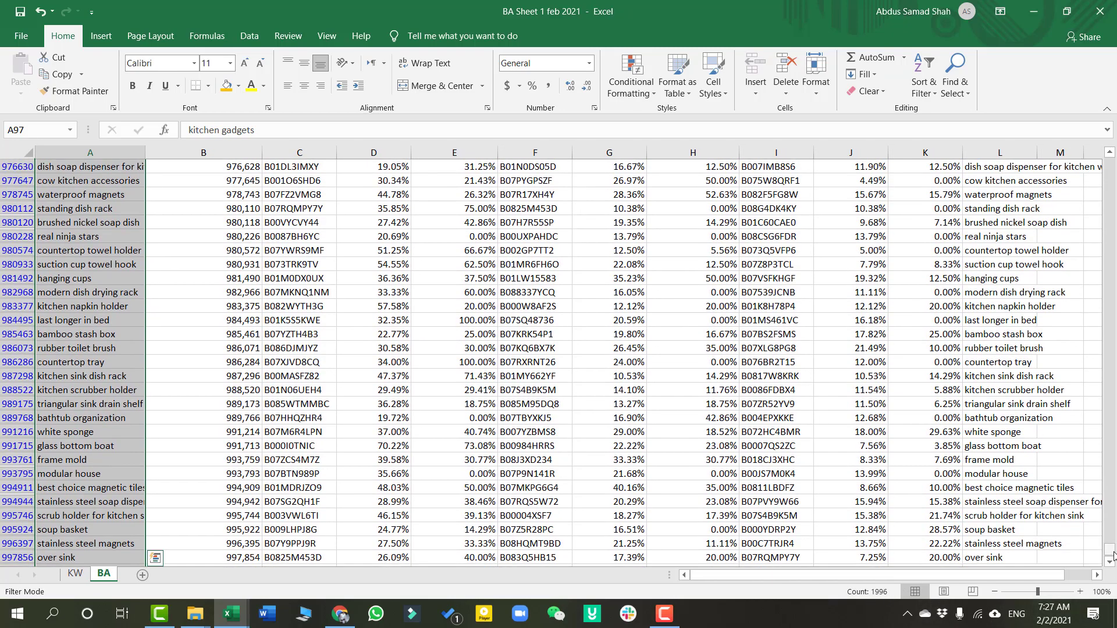
{"action": "scroll", "coordinate": [66, 301], "scroll_direction": "up", "scroll_amount": 3}
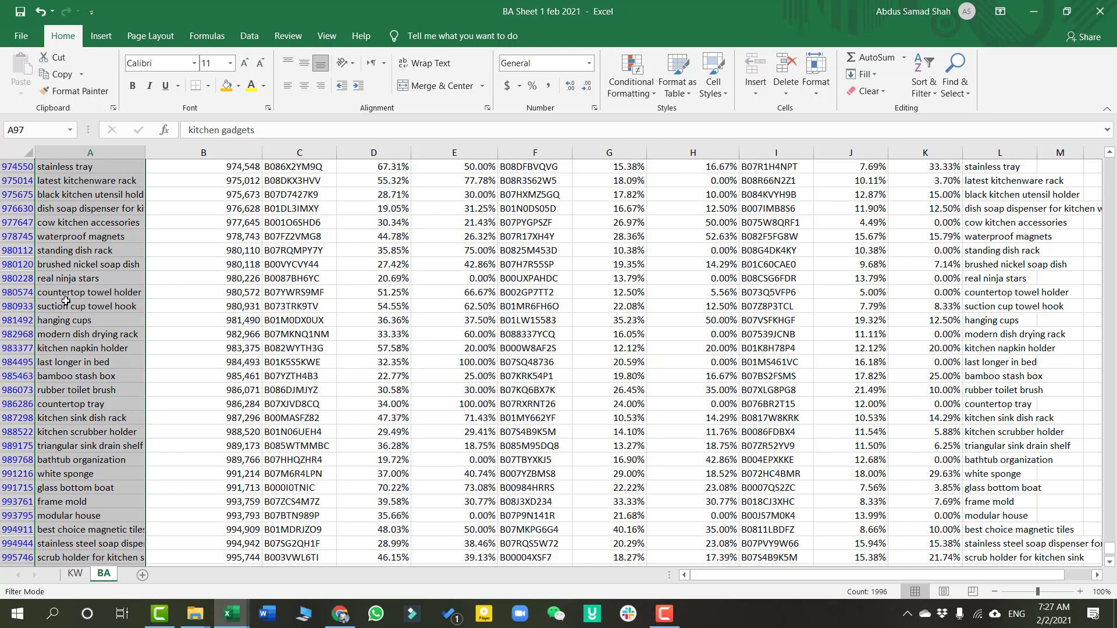
{"action": "scroll", "coordinate": [66, 301], "scroll_direction": "up", "scroll_amount": 2}
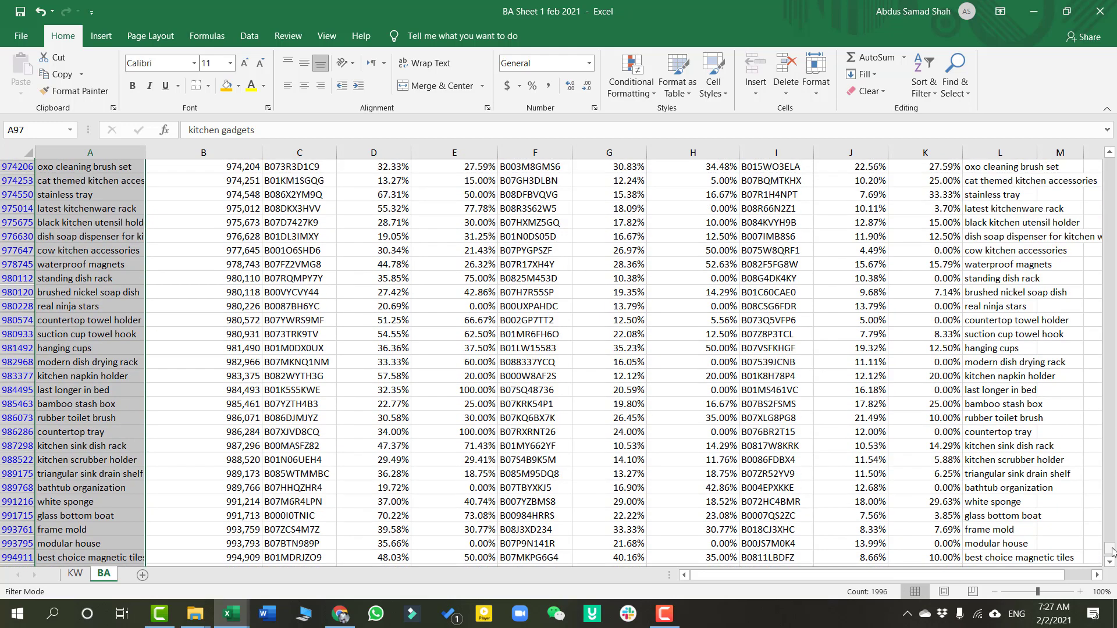
{"action": "left_click_drag", "start_coordinate": [1112, 551], "coordinate": [1112, 156]}
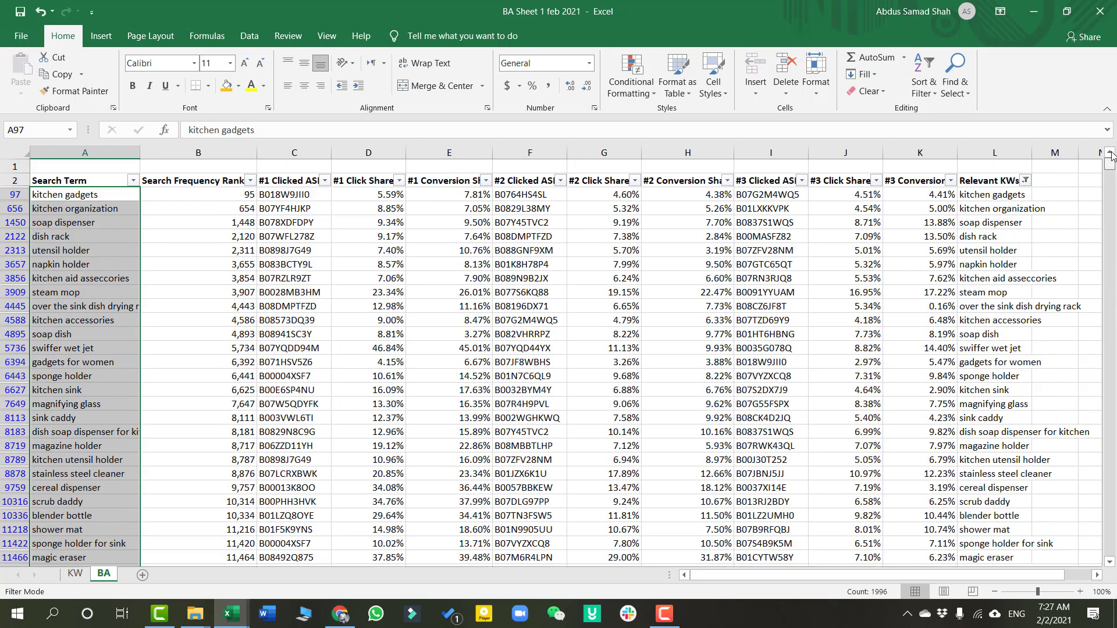
Clear the contents of the whole Relevant KWs column L, keeping the rows filtered
{"action": "left_click", "coordinate": [996, 152]}
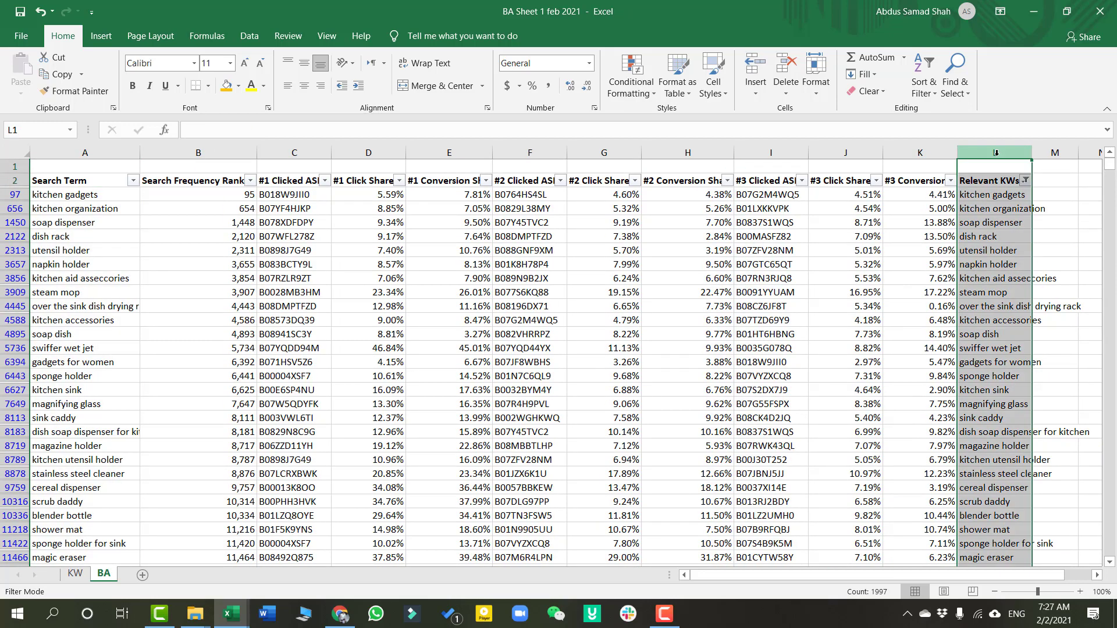
{"action": "key", "text": "Delete"}
{"action": "left_click", "coordinate": [576, 209]}
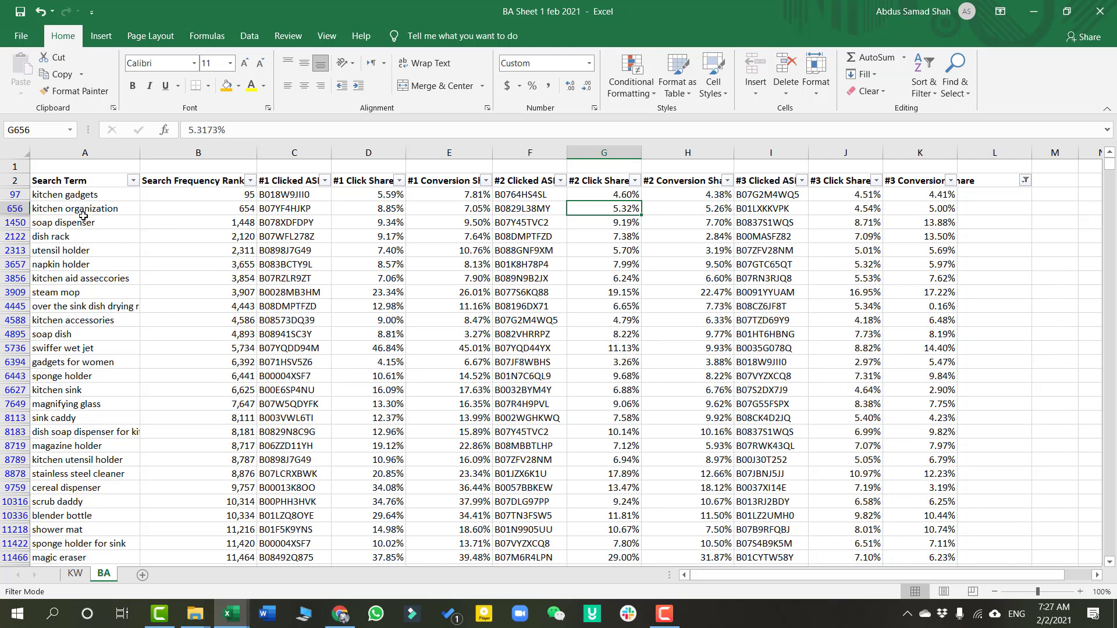
{"action": "scroll", "coordinate": [517, 314], "scroll_direction": "down", "scroll_amount": 2}
{"action": "scroll", "coordinate": [516, 314], "scroll_direction": "up", "scroll_amount": 2}
Review the phrase lists in the KW sheet and the top 10 Competitors workbook, and return to the BA sheet
{"action": "left_click", "coordinate": [75, 574]}
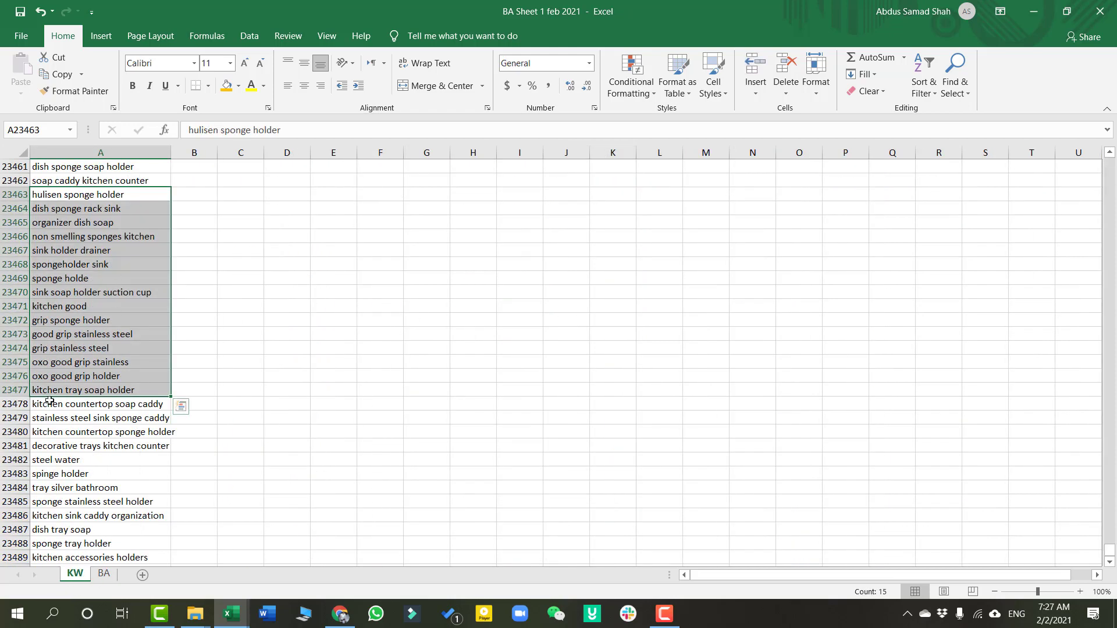
{"action": "mouse_move", "coordinate": [243, 621]}
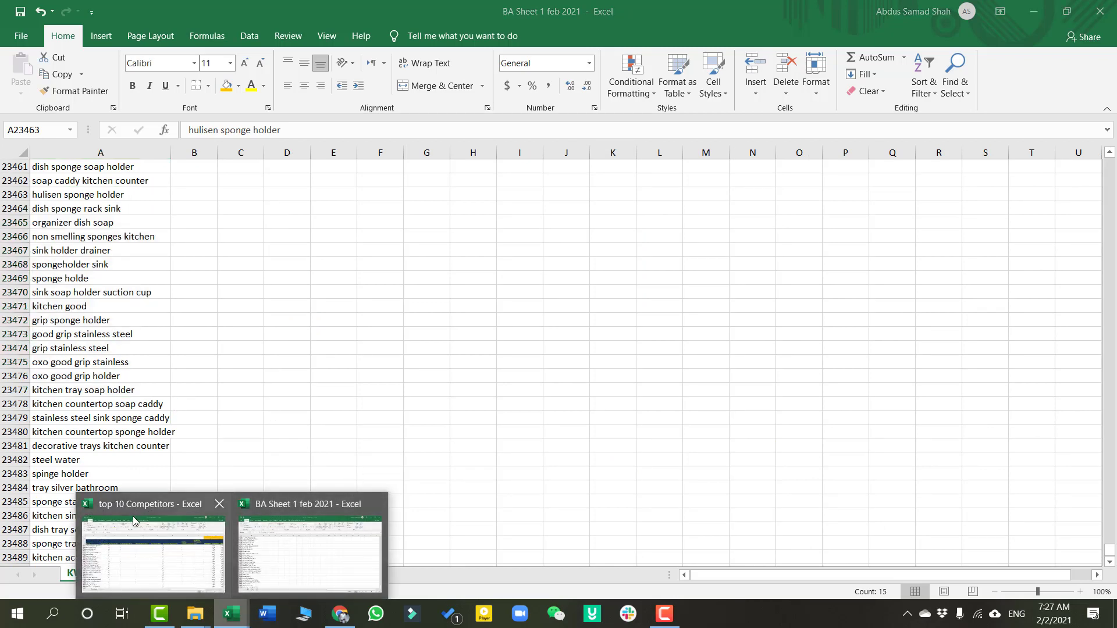
{"action": "left_click", "coordinate": [155, 548]}
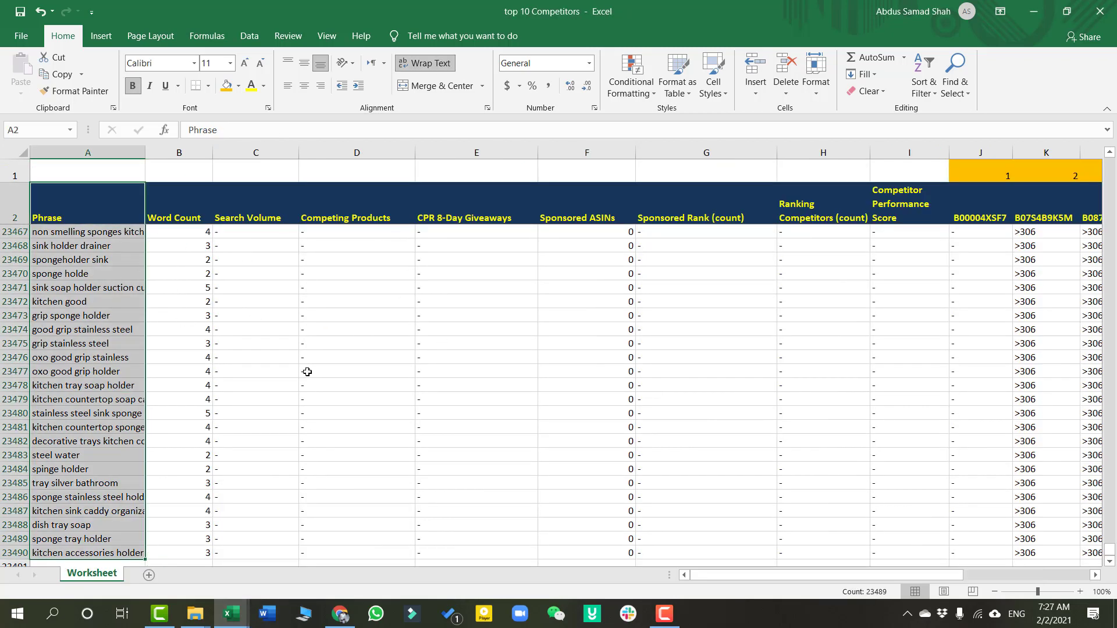
{"action": "left_click", "coordinate": [267, 614]}
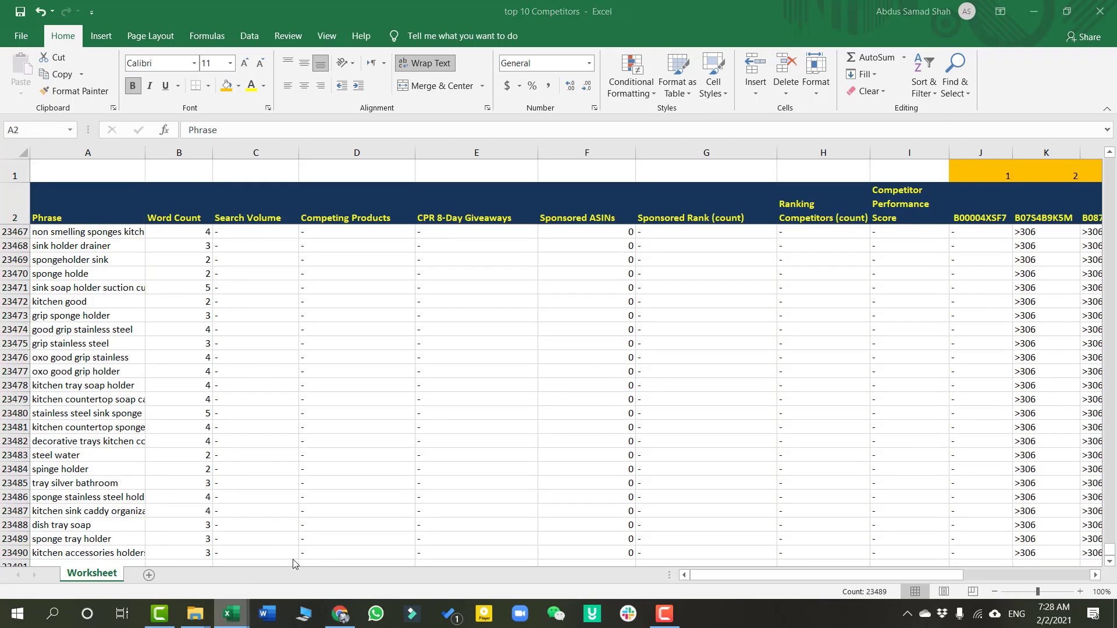
{"action": "left_click", "coordinate": [324, 512]}
{"action": "scroll", "coordinate": [225, 337], "scroll_direction": "up", "scroll_amount": 8}
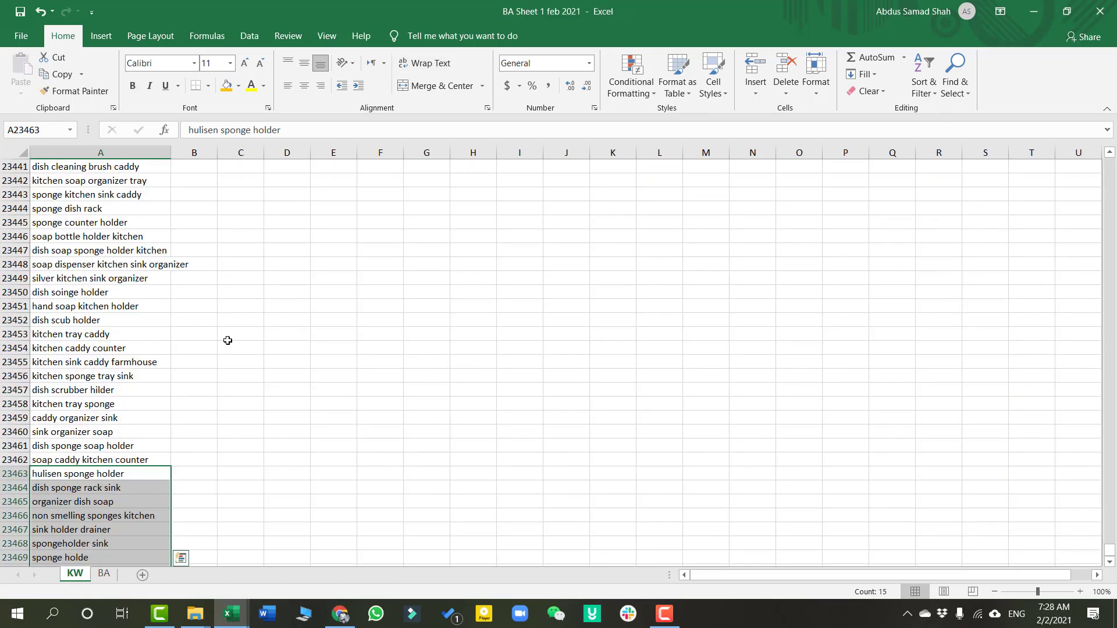
{"action": "left_click", "coordinate": [116, 578]}
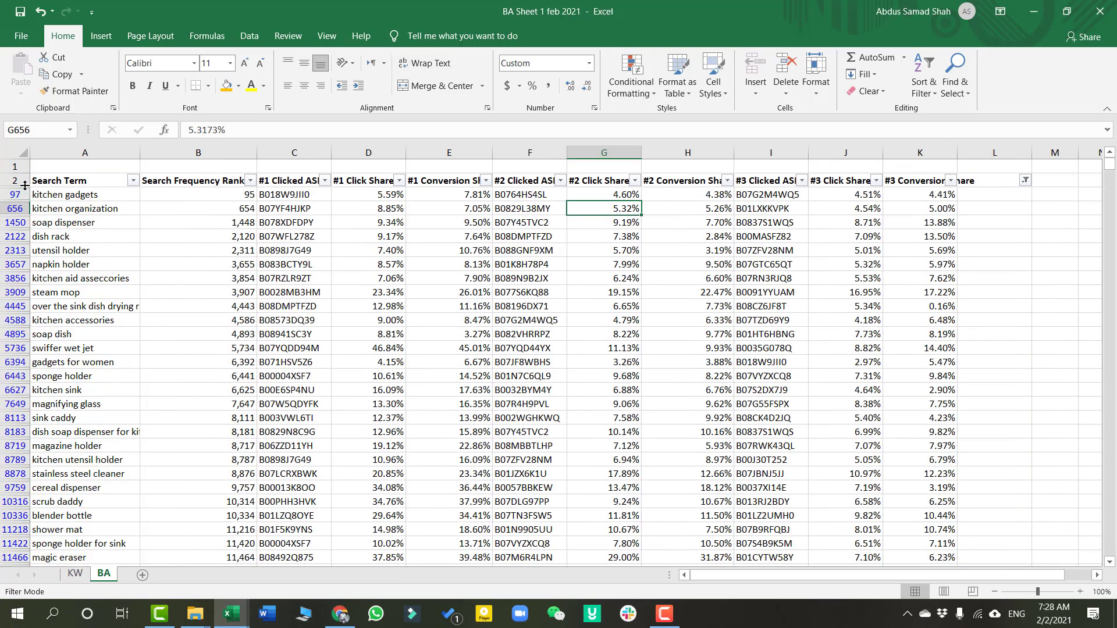
Copy the filtered BA rows from header row 2 down to the last matching search term
{"action": "left_click", "coordinate": [17, 181]}
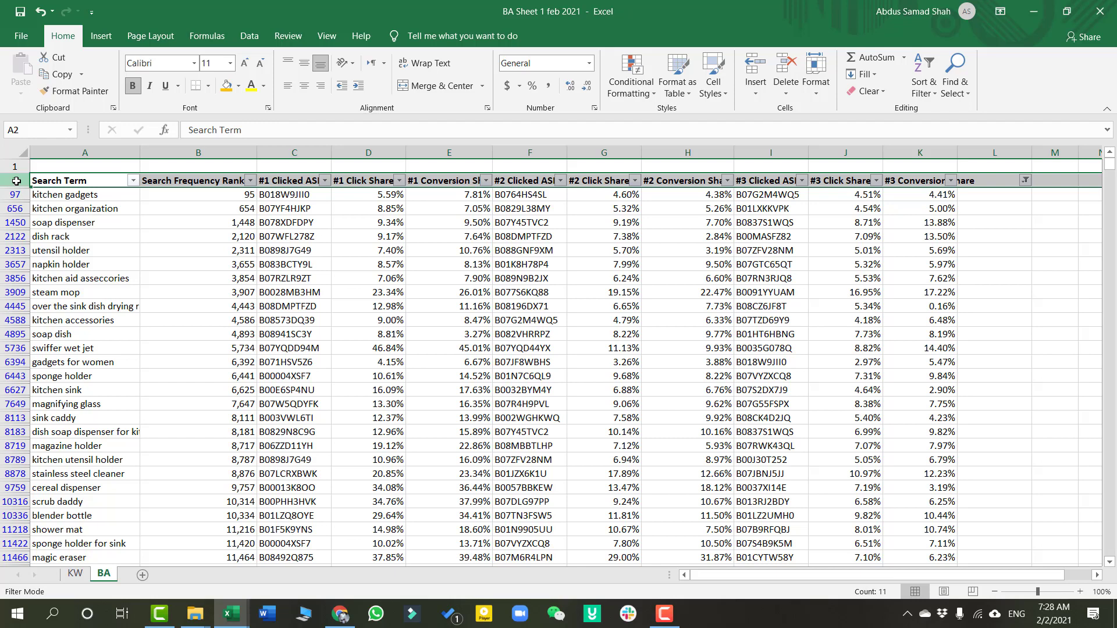
{"action": "key", "text": "ctrl+shift+Down"}
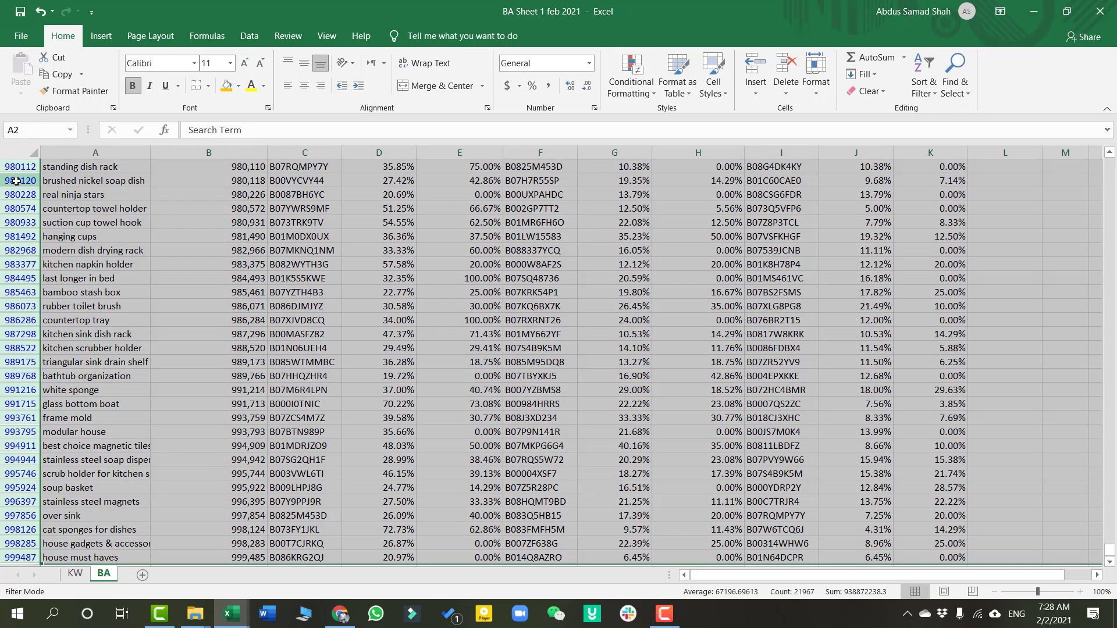
{"action": "key", "text": "ctrl+c"}
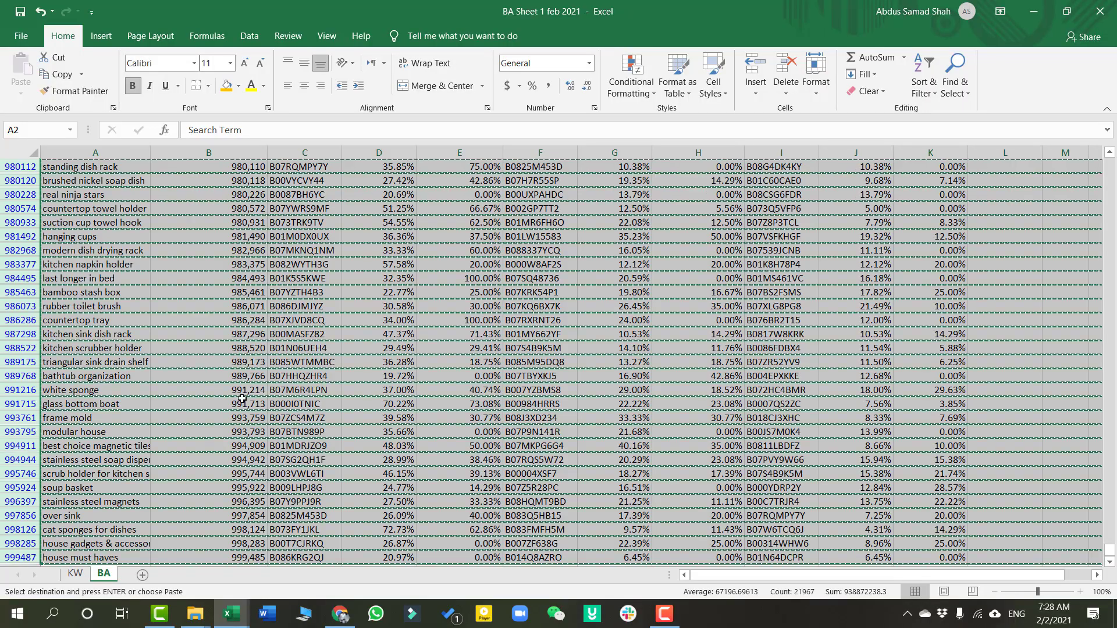
Switch to the top 10 Competitors workbook and add a new blank sheet beside Worksheet
{"action": "mouse_move", "coordinate": [231, 614]}
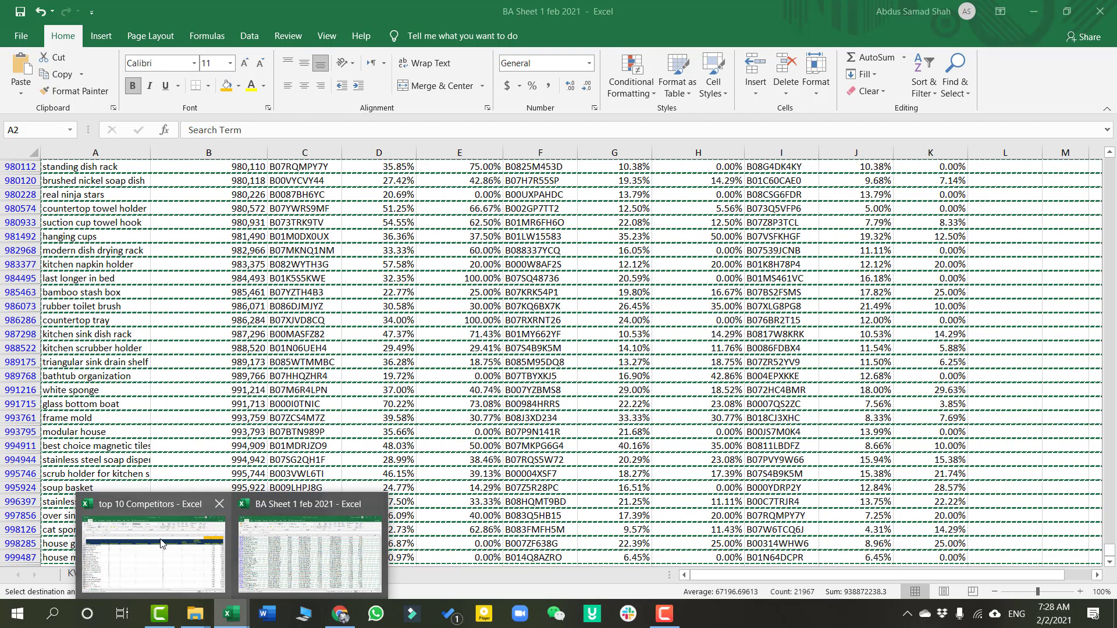
{"action": "left_click", "coordinate": [176, 559]}
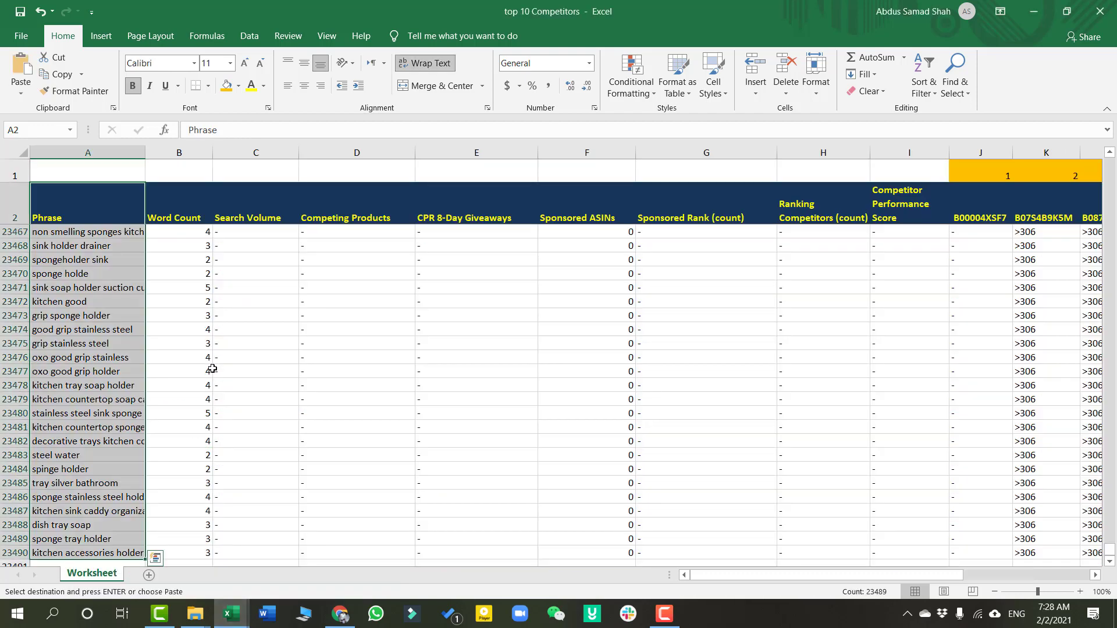
{"action": "left_click", "coordinate": [149, 575]}
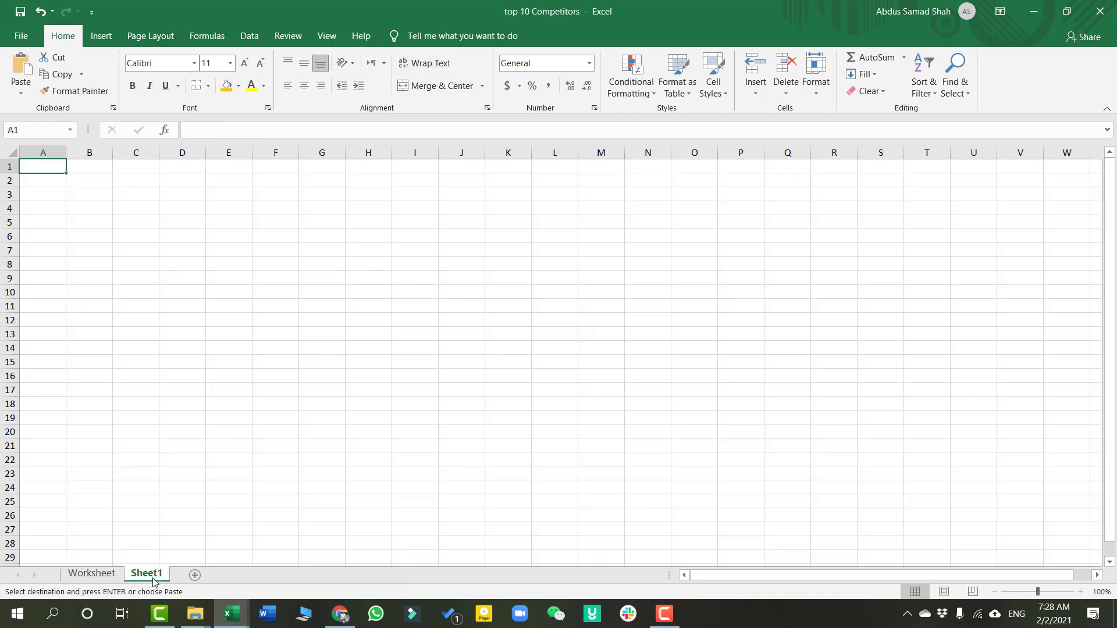
Rename the new Sheet1 as BA KWs
{"action": "double_click", "coordinate": [158, 575]}
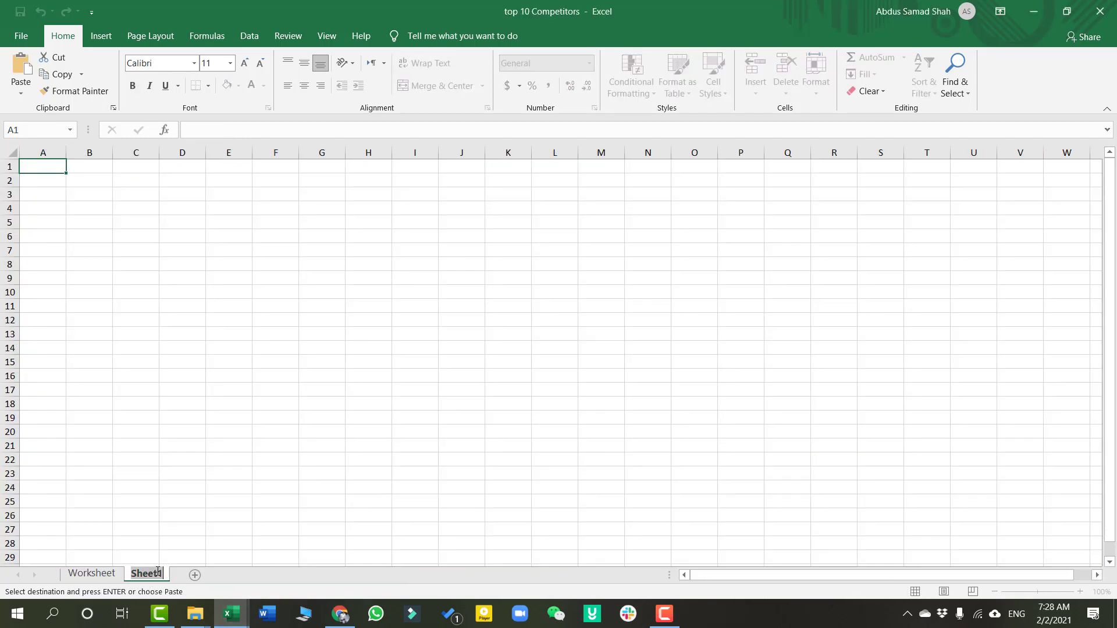
{"action": "type", "text": "BAk"}
{"action": "key", "text": "BackSpace"}
{"action": "type", "text": "KWs"}
{"action": "key", "text": "Return"}
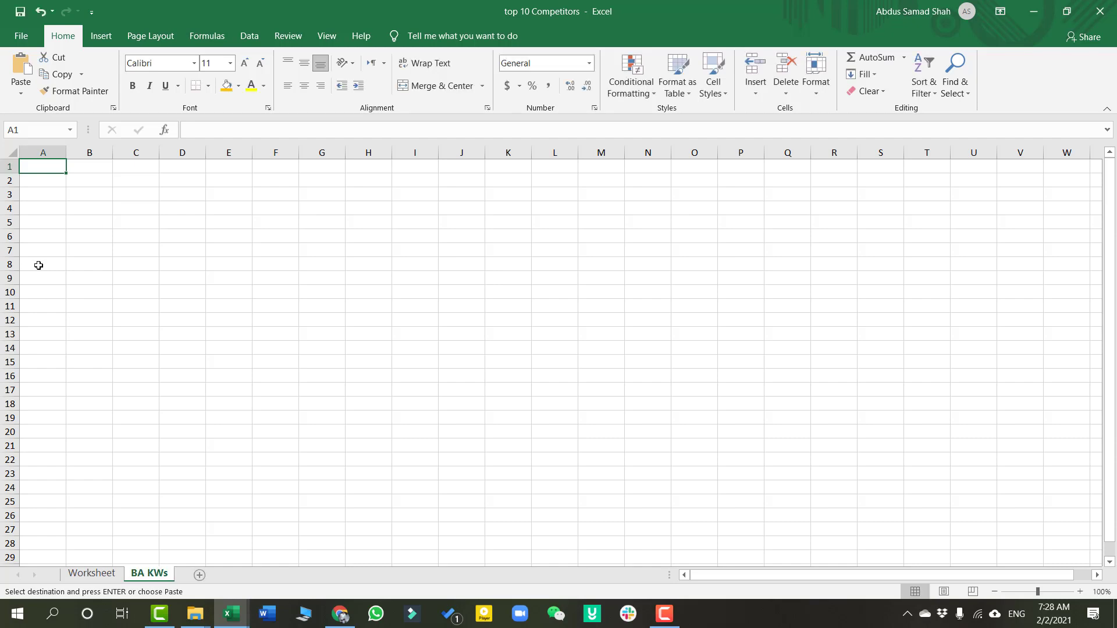
Paste the copied BA rows into the BA KWs sheet starting at cell A1, and check the Worksheet sheet
{"action": "key", "text": "ctrl+v"}
{"action": "left_click", "coordinate": [207, 235]}
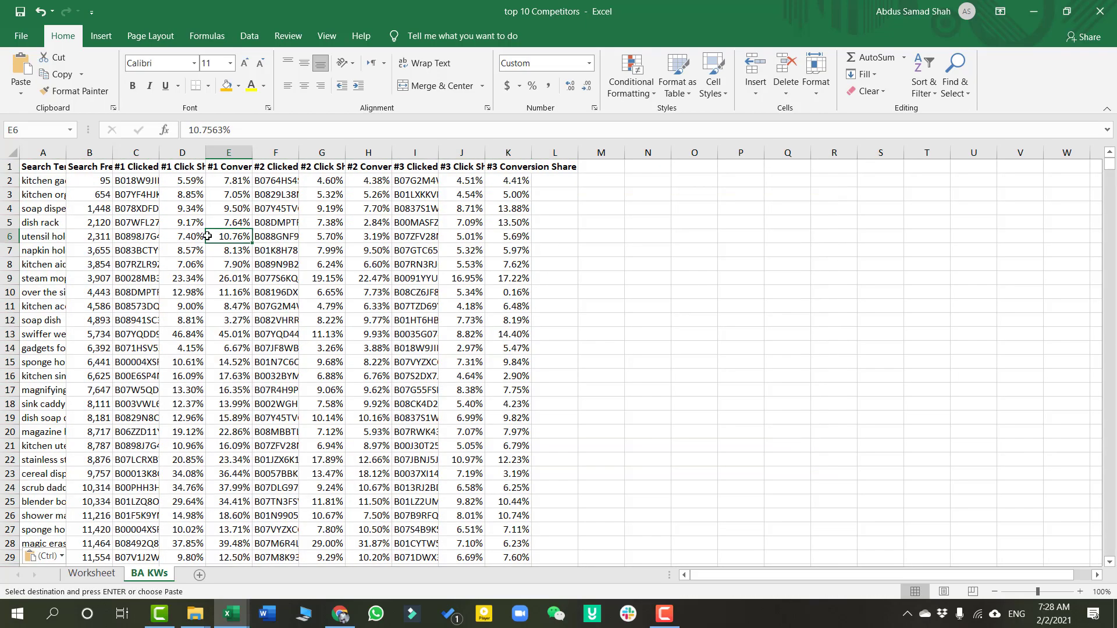
{"action": "left_click", "coordinate": [92, 573]}
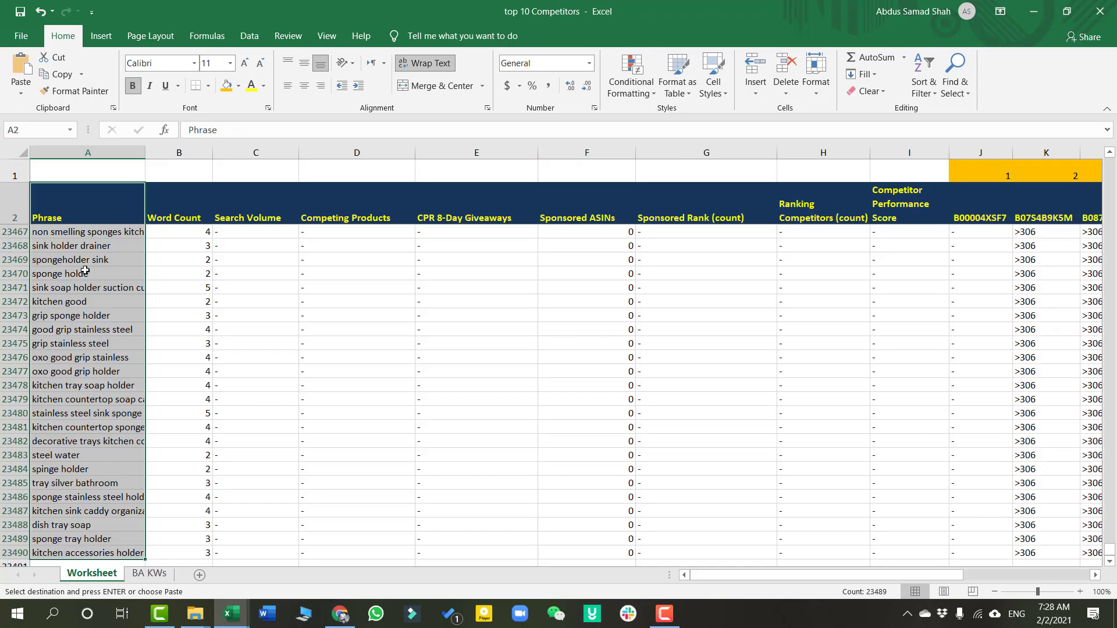
{"action": "left_click", "coordinate": [149, 573]}
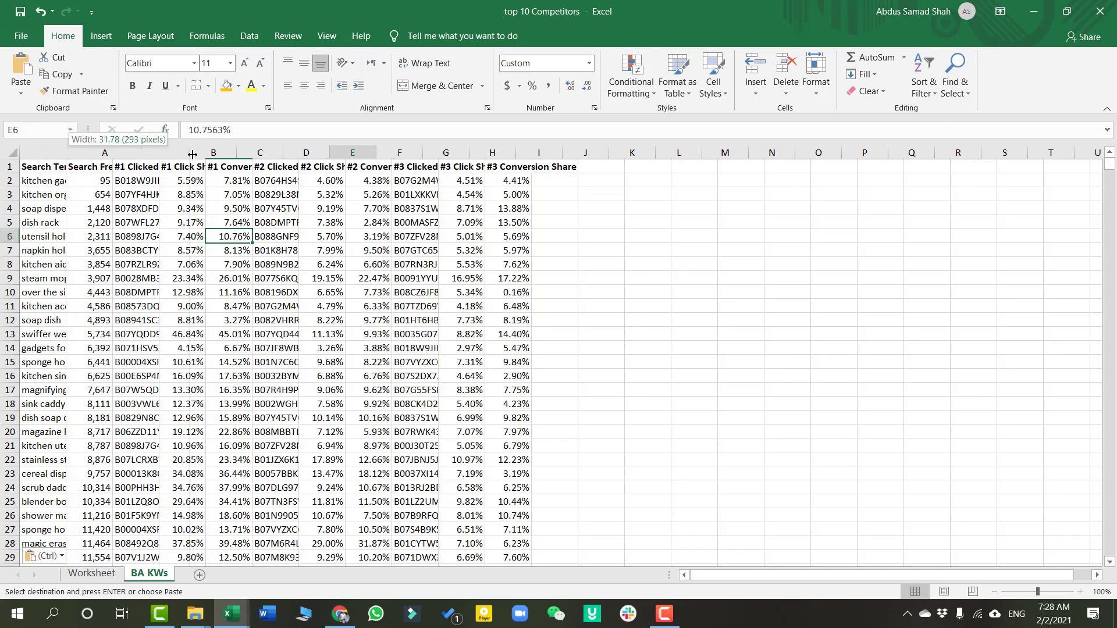
Widen the Search Term column and give columns B to K of the BA KWs sheet one equal width that shows the ASINs
{"action": "double_click", "coordinate": [68, 154]}
{"action": "left_click_drag", "start_coordinate": [189, 154], "coordinate": [671, 158]}
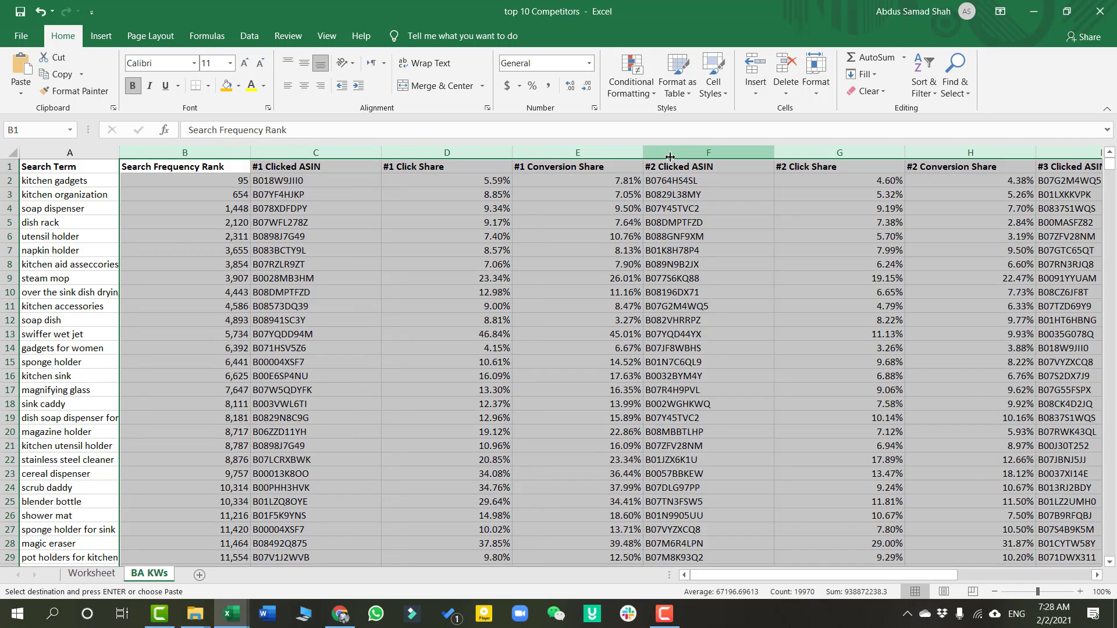
{"action": "left_click_drag", "start_coordinate": [894, 574], "coordinate": [1006, 576]}
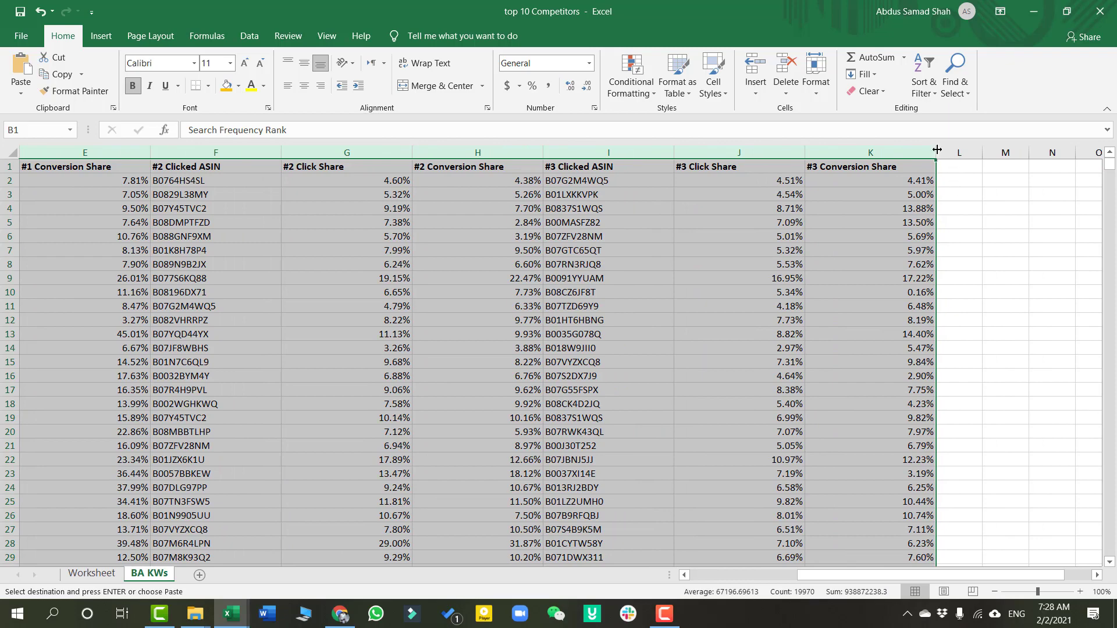
{"action": "left_click_drag", "start_coordinate": [936, 150], "coordinate": [893, 150]}
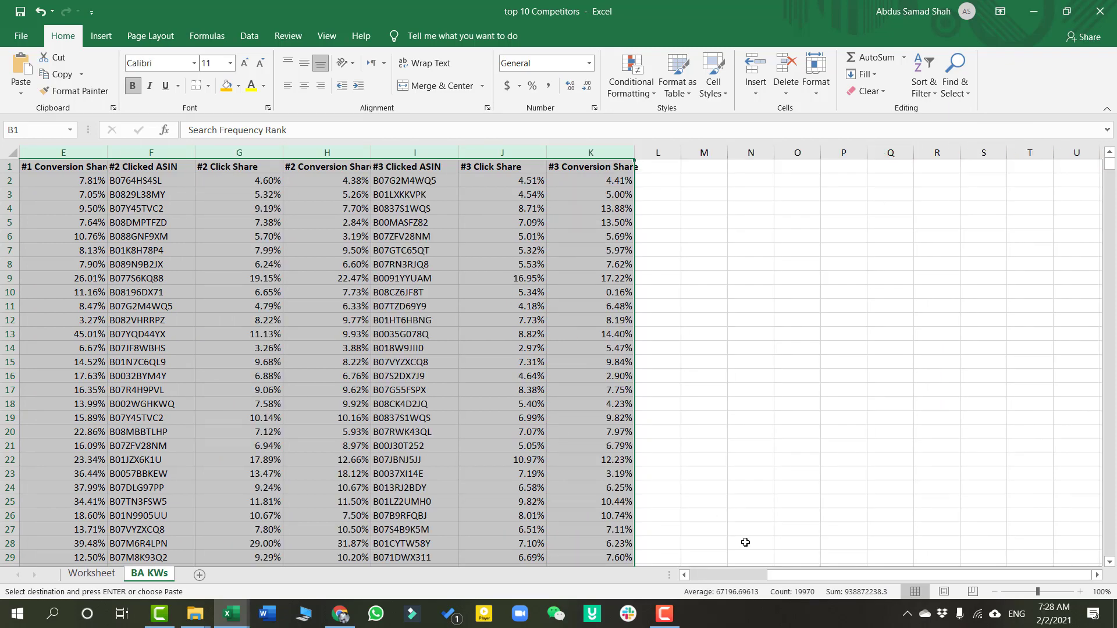
{"action": "left_click_drag", "start_coordinate": [809, 580], "coordinate": [734, 580]}
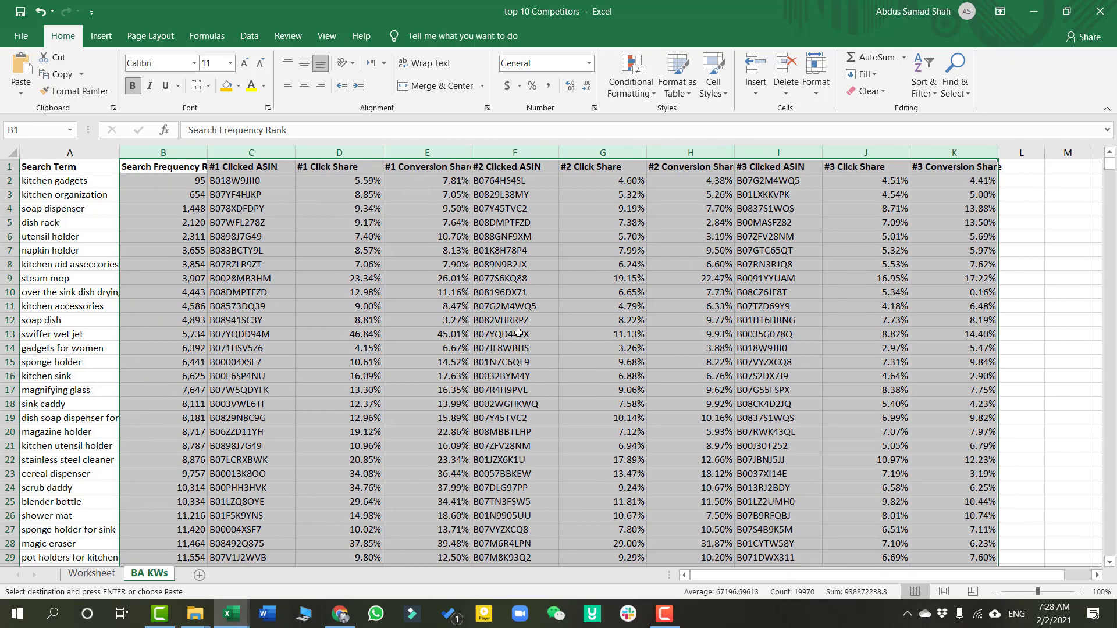
{"action": "left_click", "coordinate": [518, 333]}
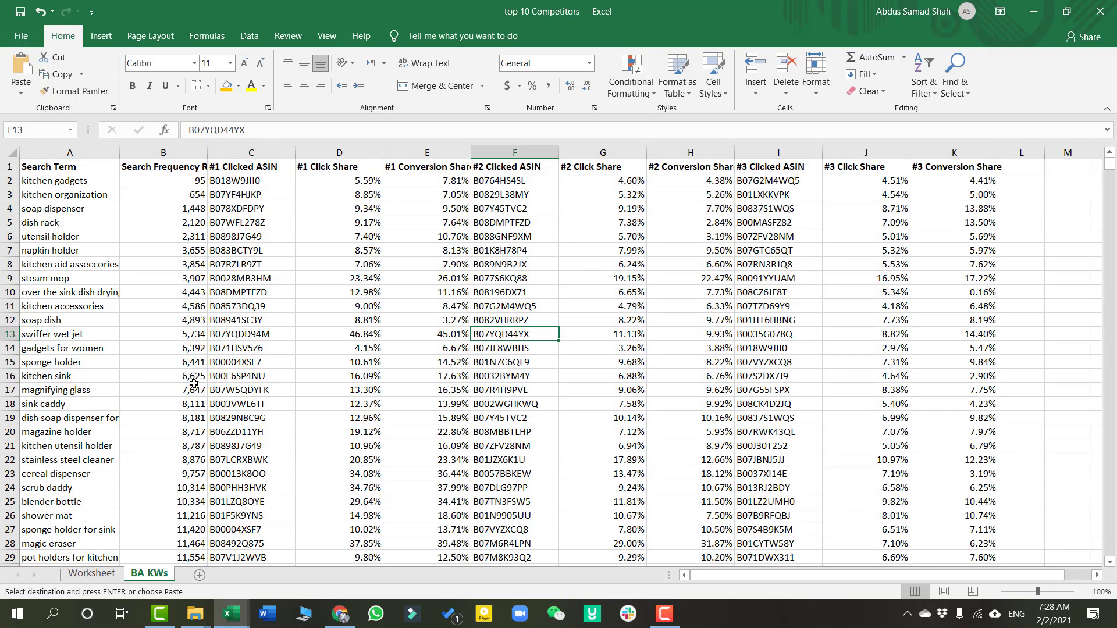
Rename the sheet named Worksheet as CREAM
{"action": "left_click", "coordinate": [107, 577]}
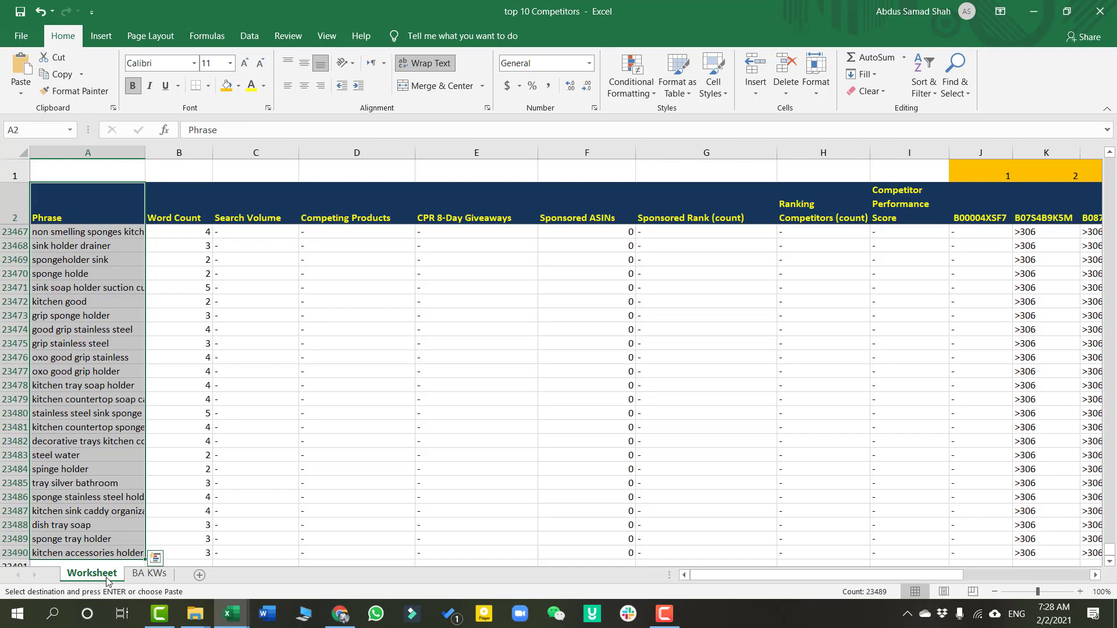
{"action": "double_click", "coordinate": [107, 578]}
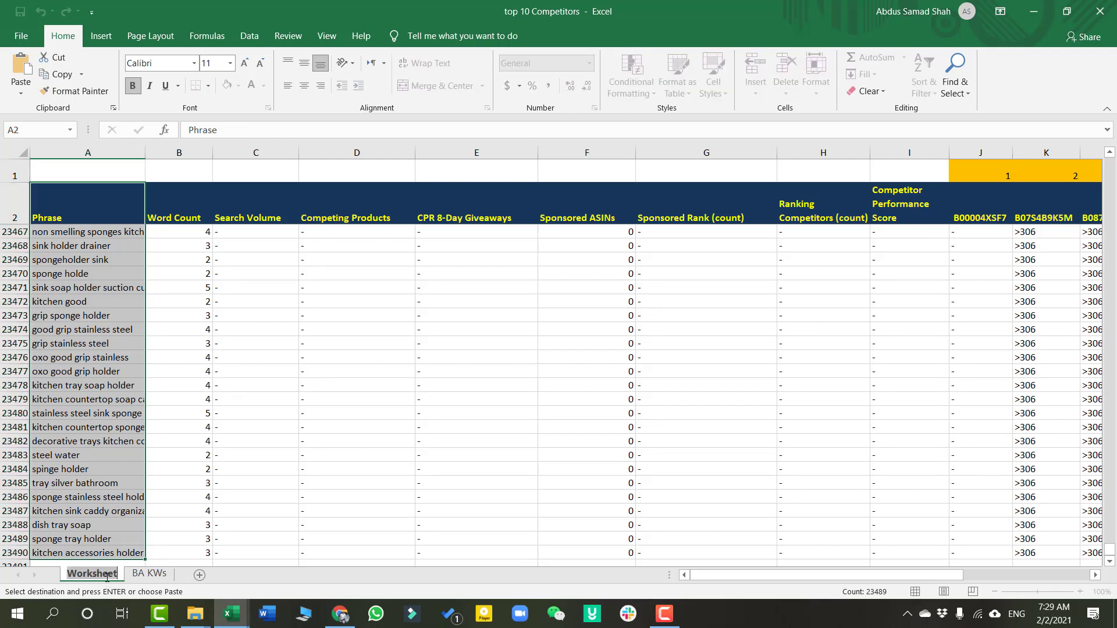
{"action": "type", "text": "c"}
{"action": "key", "text": "BackSpace"}
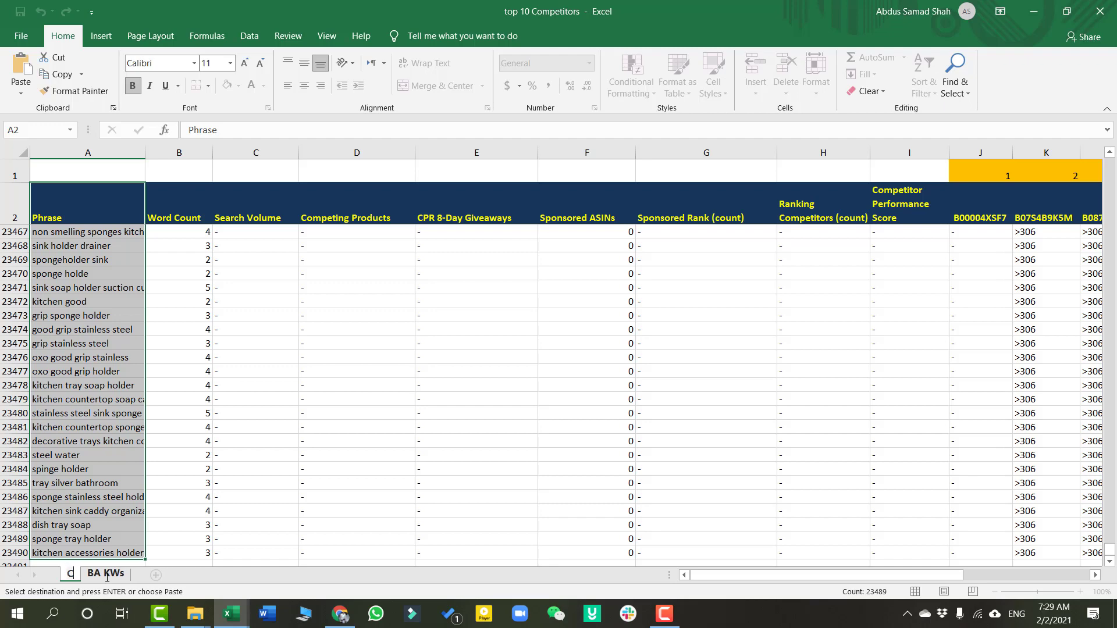
{"action": "type", "text": "CREAM"}
{"action": "key", "text": "Return"}
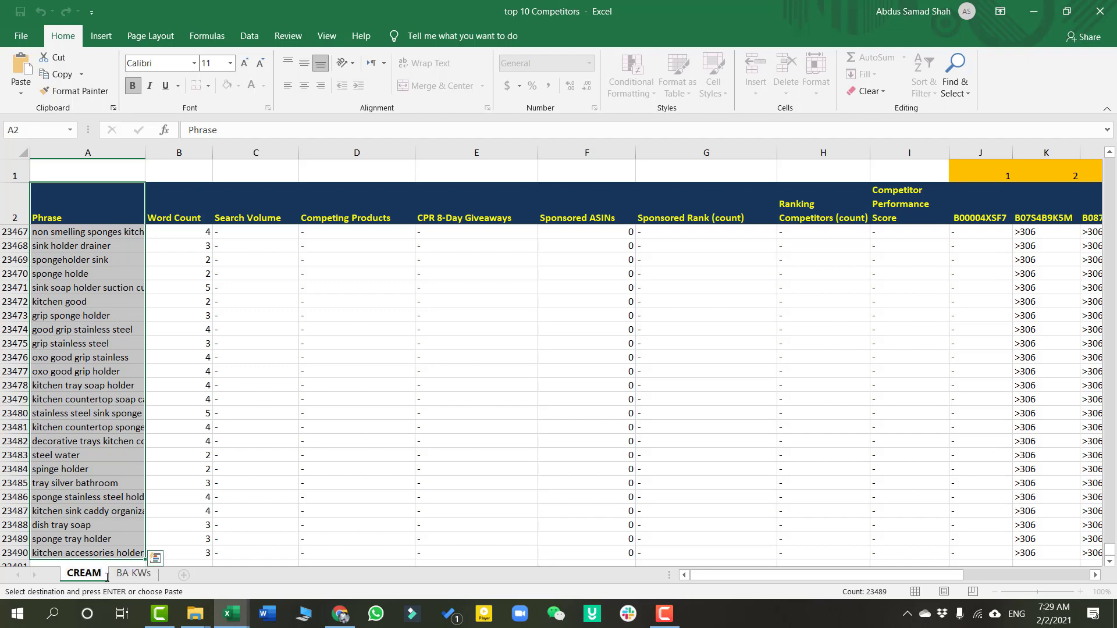
Narrow columns C to I of the CREAM sheet, from Search Volume through Competitor Performance Score, so more columns fit
{"action": "left_click", "coordinate": [331, 429]}
{"action": "left_click_drag", "start_coordinate": [298, 157], "coordinate": [287, 157]}
{"action": "left_click_drag", "start_coordinate": [402, 154], "coordinate": [387, 154]}
{"action": "left_click_drag", "start_coordinate": [509, 155], "coordinate": [484, 154]}
{"action": "left_click_drag", "start_coordinate": [579, 153], "coordinate": [560, 153]}
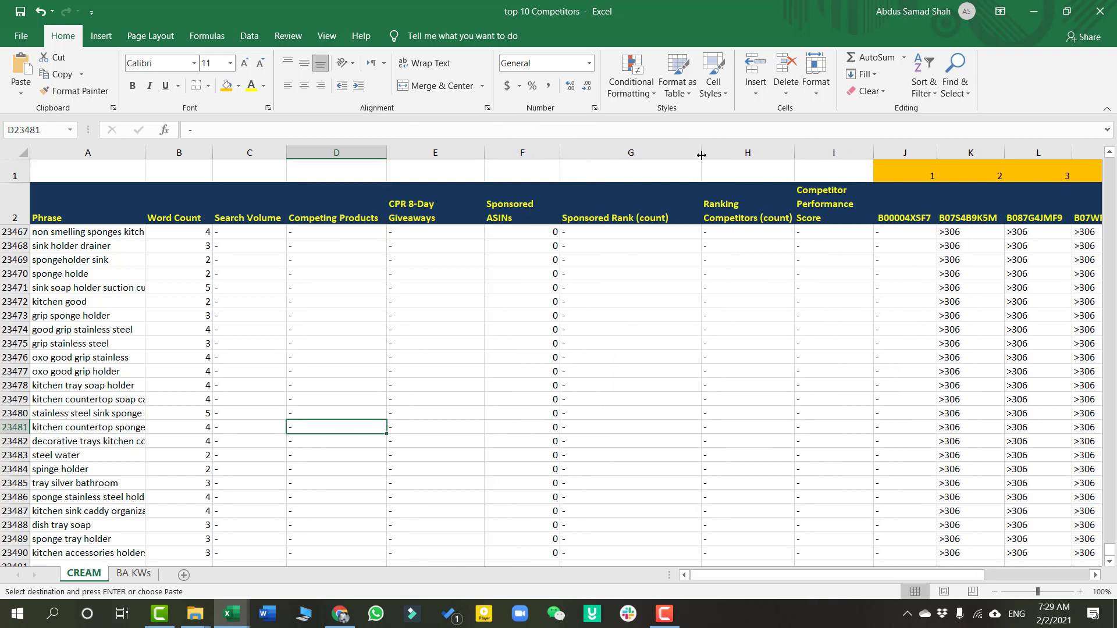
{"action": "left_click_drag", "start_coordinate": [702, 155], "coordinate": [640, 172]}
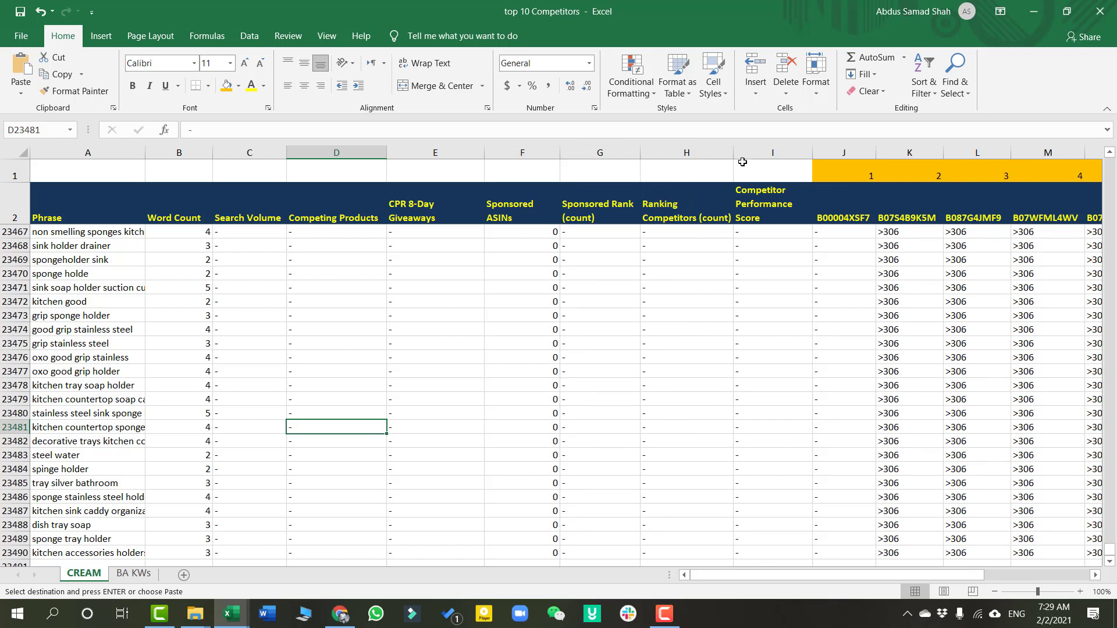
{"action": "left_click_drag", "start_coordinate": [736, 152], "coordinate": [712, 156]}
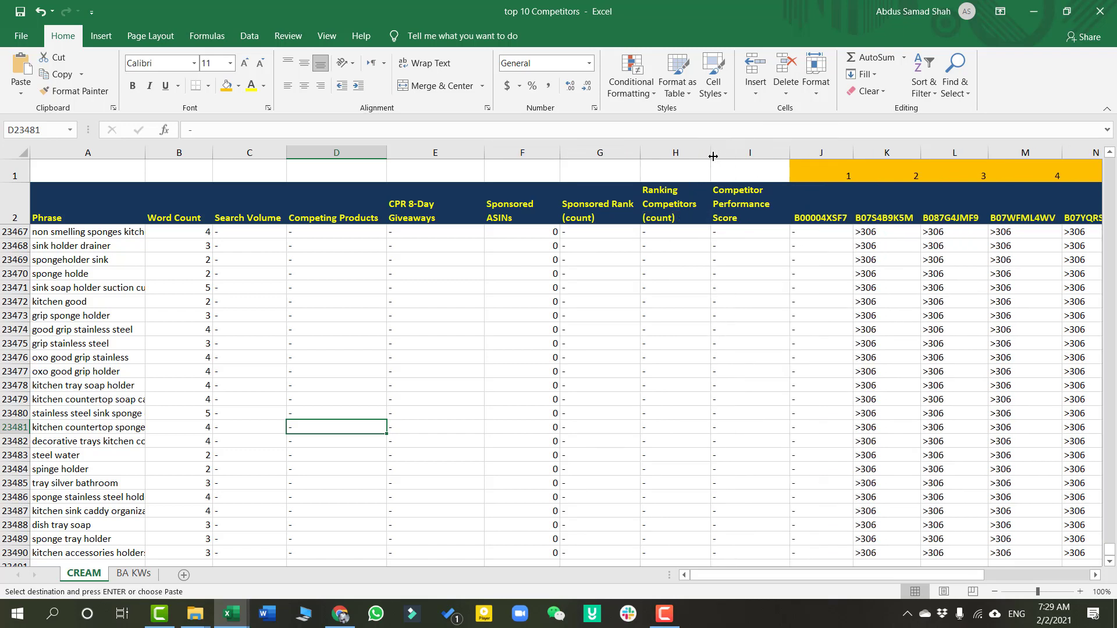
{"action": "left_click_drag", "start_coordinate": [789, 153], "coordinate": [774, 150]}
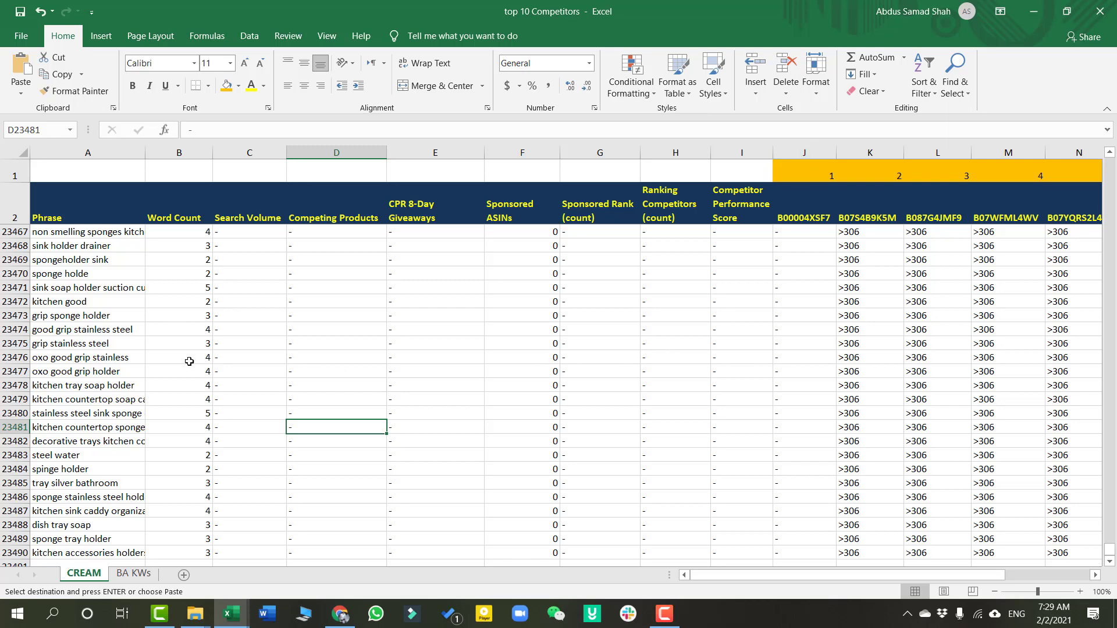
Review the first phrases of the CREAM sheet against the search terms in the BA KWs sheet
{"action": "scroll", "coordinate": [189, 362], "scroll_direction": "up", "scroll_amount": 20}
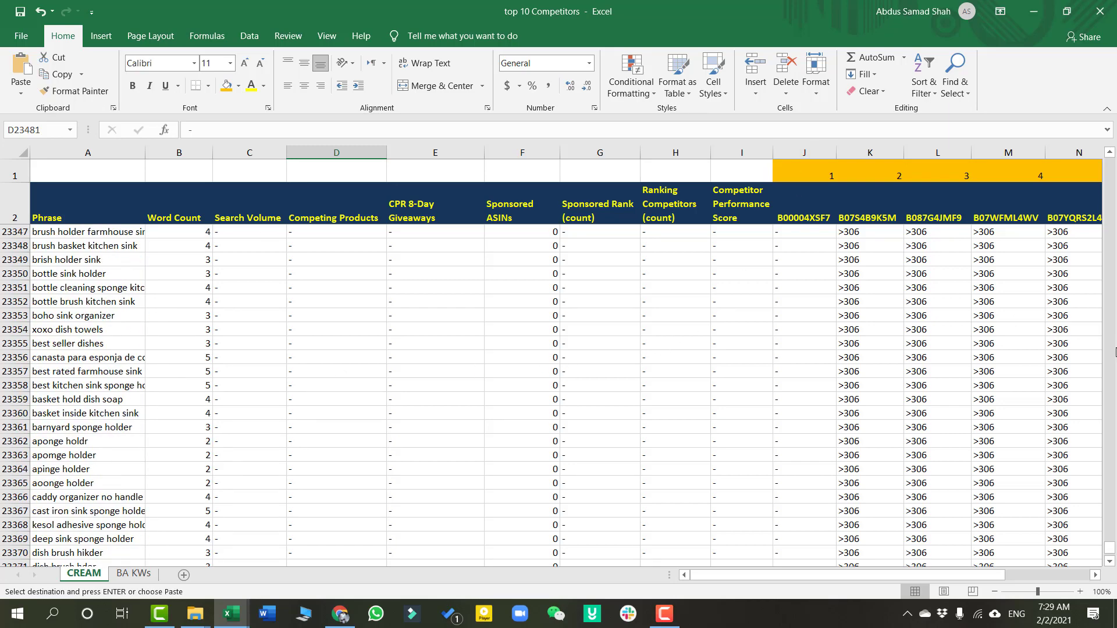
{"action": "left_click_drag", "start_coordinate": [1110, 549], "coordinate": [1114, 163]}
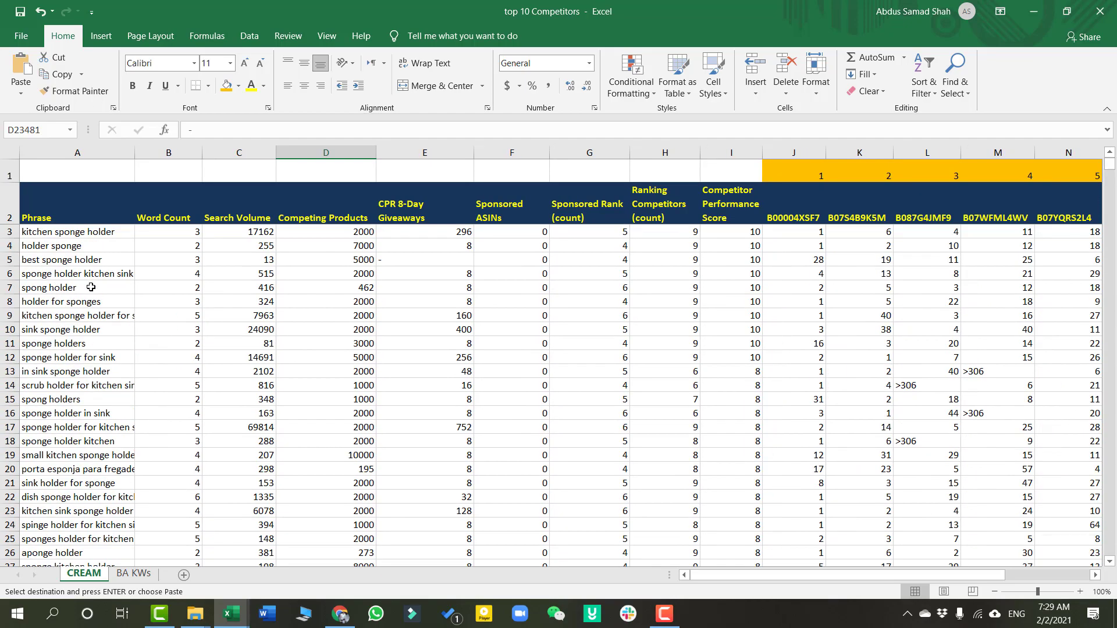
{"action": "left_click_drag", "start_coordinate": [95, 288], "coordinate": [100, 476]}
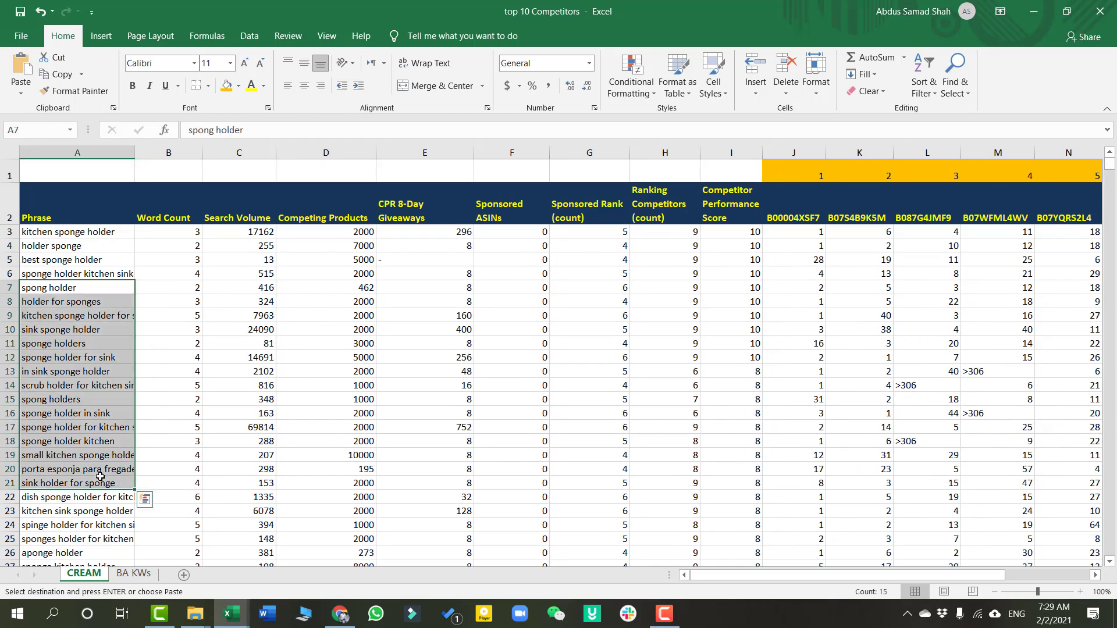
{"action": "left_click", "coordinate": [125, 574]}
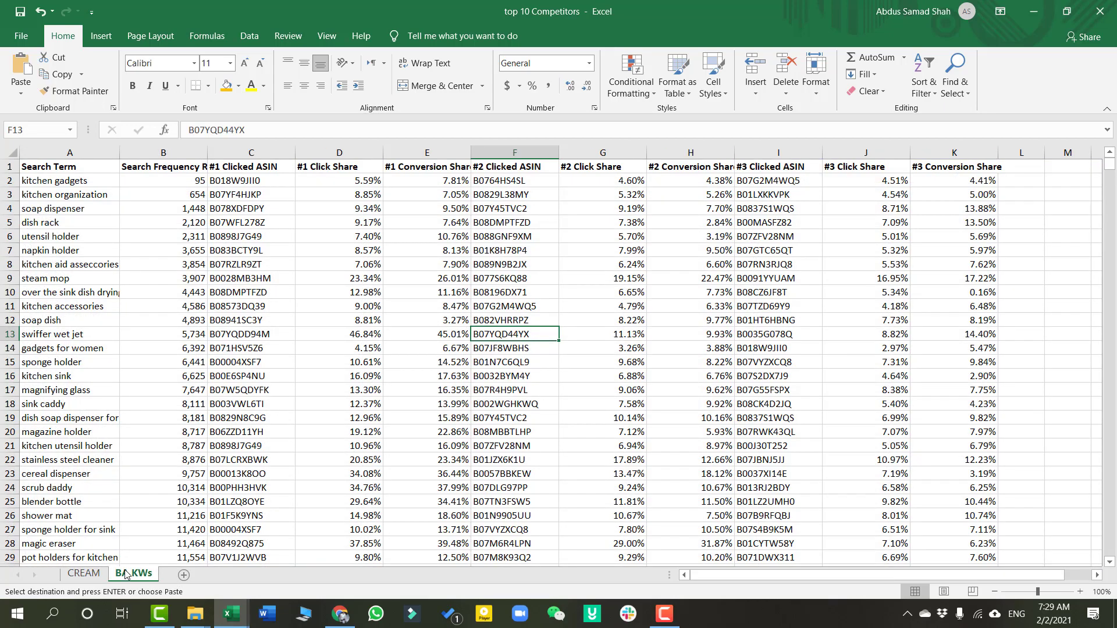
{"action": "left_click", "coordinate": [84, 575]}
{"action": "left_click", "coordinate": [77, 271]}
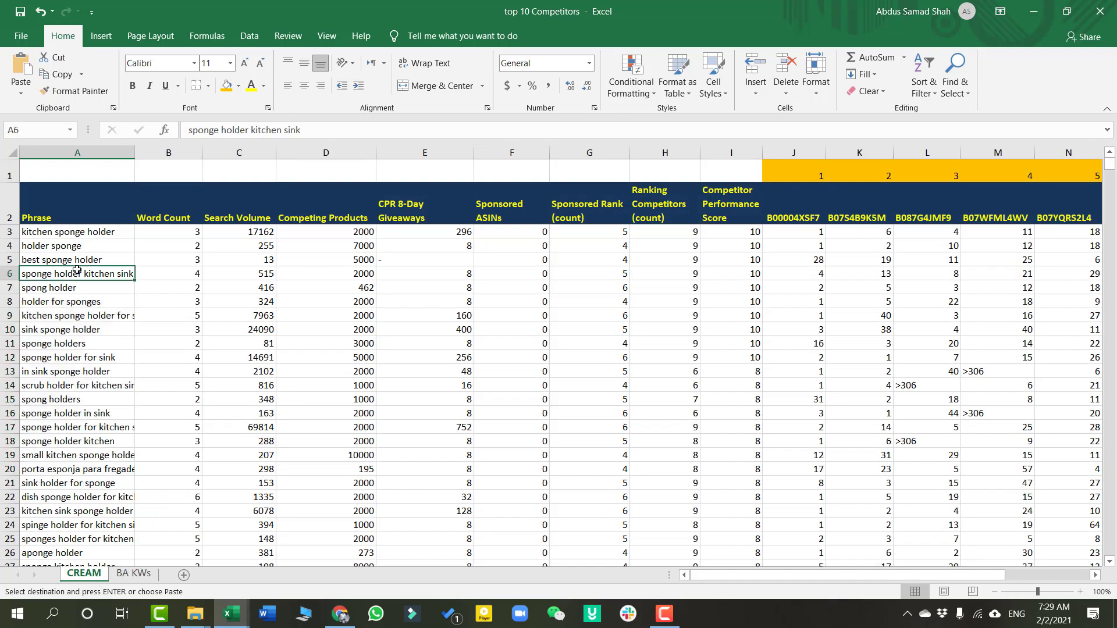
Insert a new column before Search Volume in the CREAM sheet and head it SFR Ranking in cell C2
{"action": "left_click", "coordinate": [238, 152]}
{"action": "right_click", "coordinate": [247, 152]}
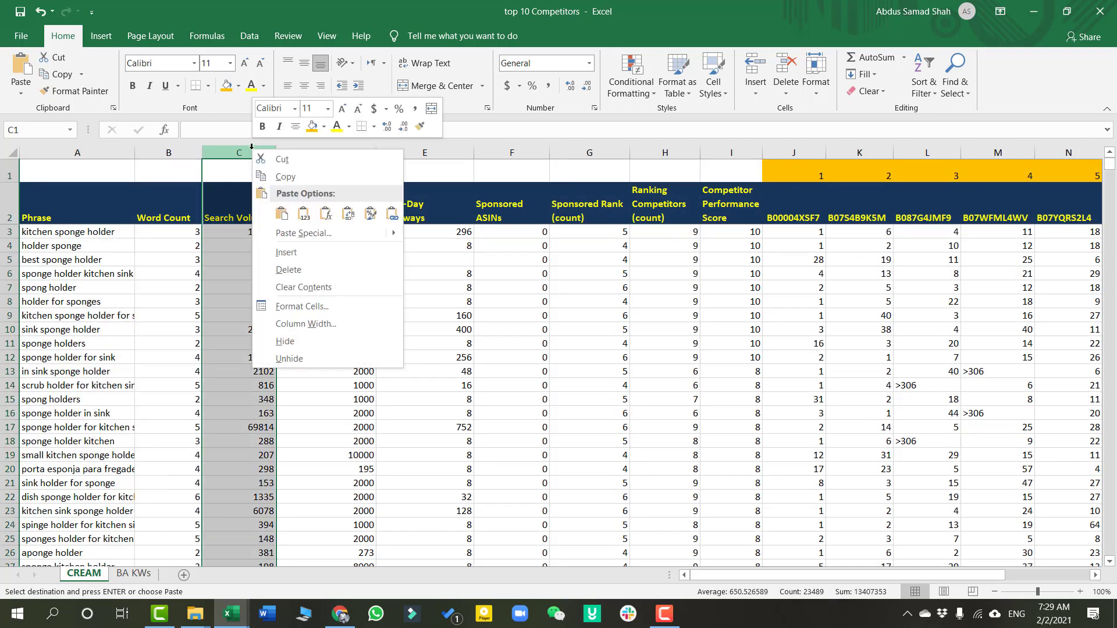
{"action": "left_click", "coordinate": [309, 250]}
{"action": "left_click", "coordinate": [254, 206]}
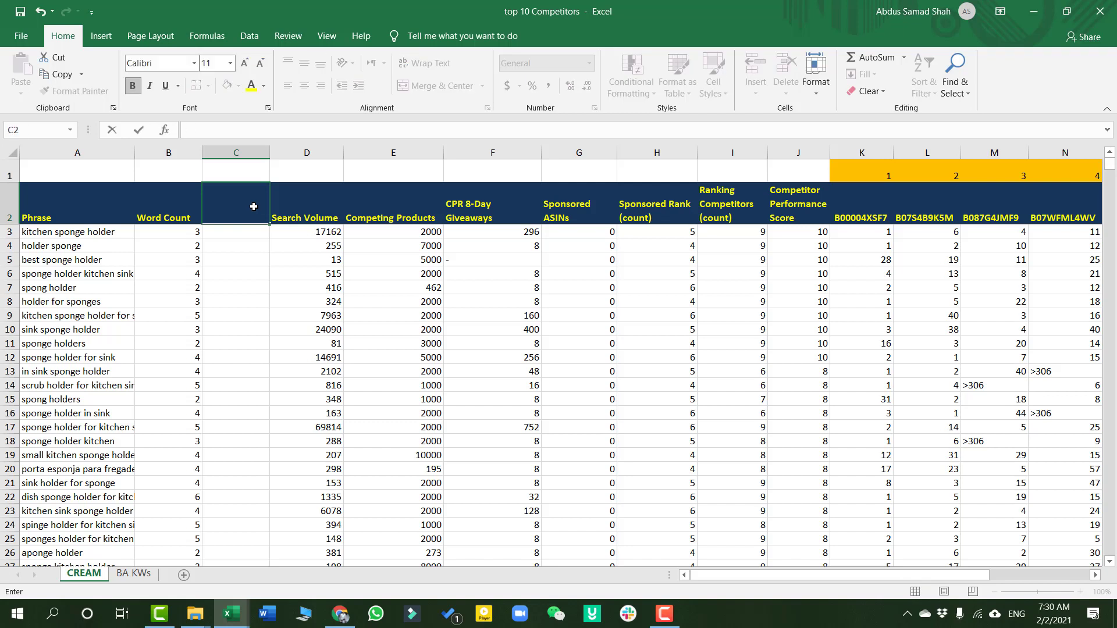
{"action": "type", "text": "SFR Rank"}
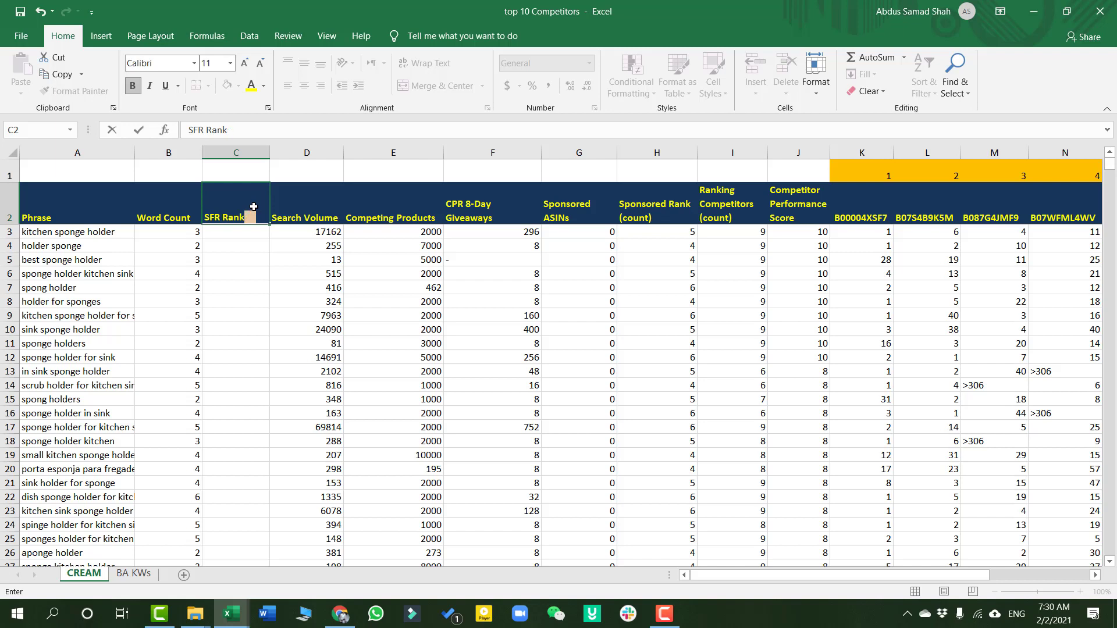
{"action": "type", "text": "ing"}
{"action": "key", "text": "Tab"}
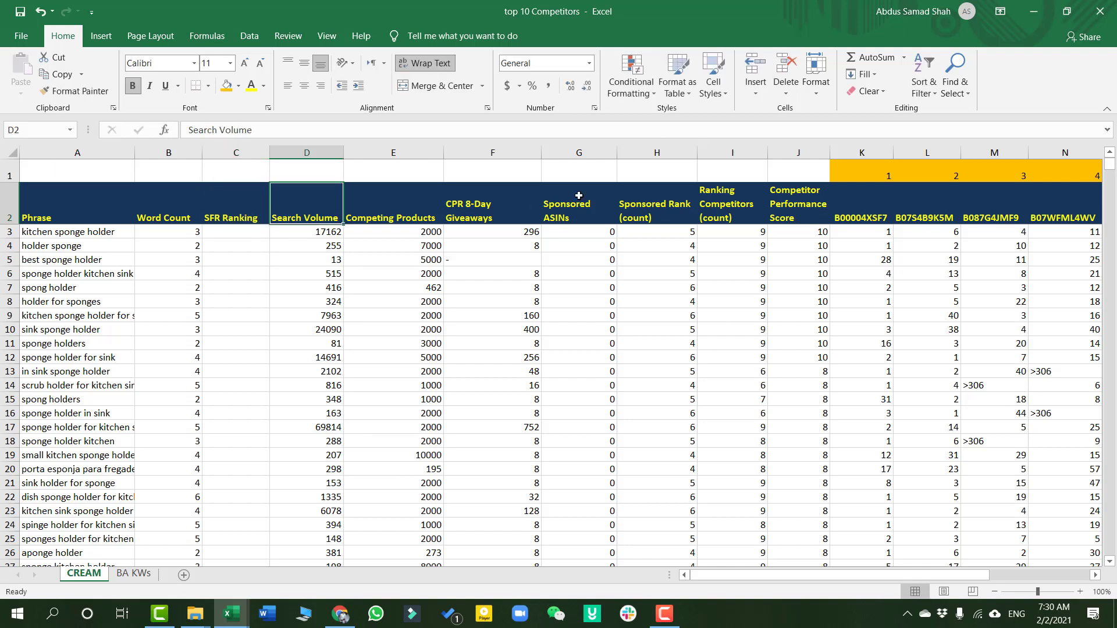
Start a VLOOKUP formula in cell C3 with the phrase in A3 as the lookup value
{"action": "left_click", "coordinate": [225, 229]}
{"action": "type", "text": "="}
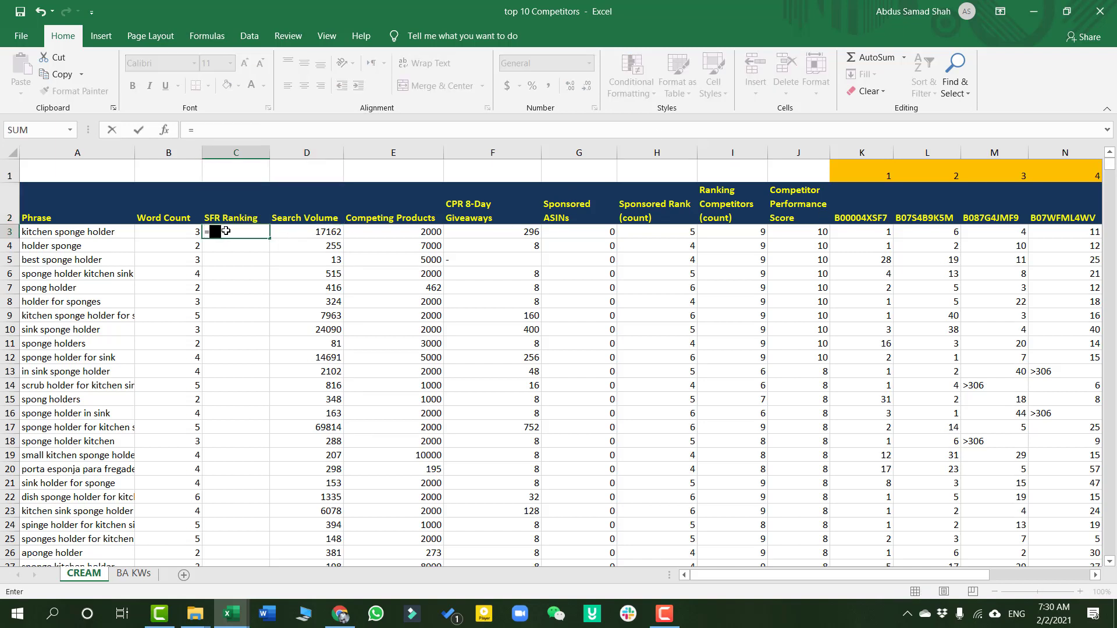
{"action": "type", "text": "vl"}
{"action": "key", "text": "Tab"}
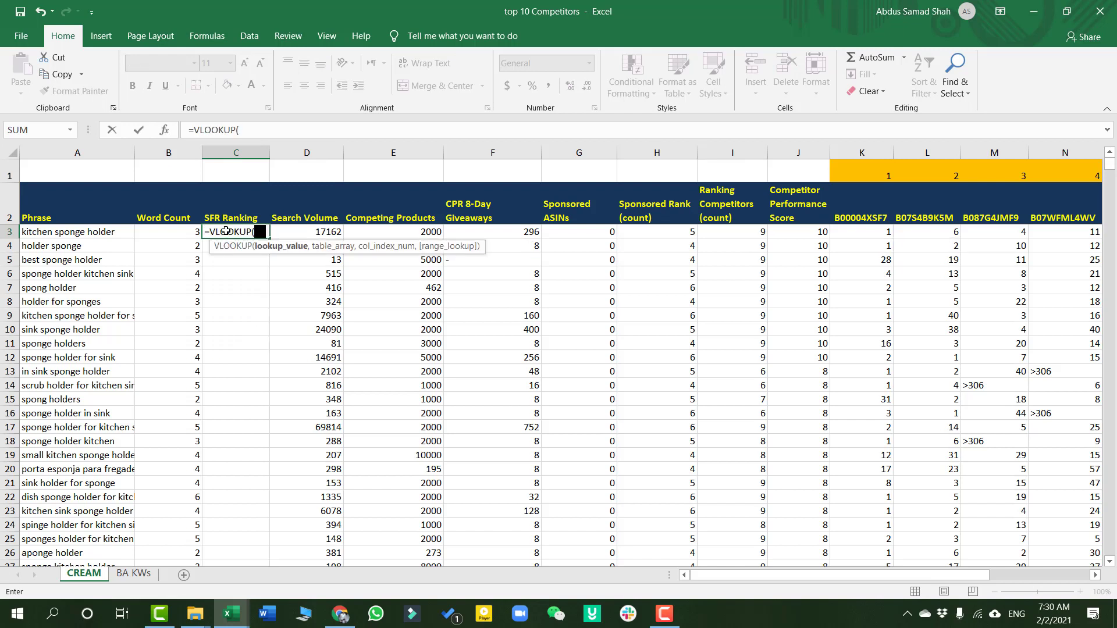
{"action": "left_click", "coordinate": [69, 235]}
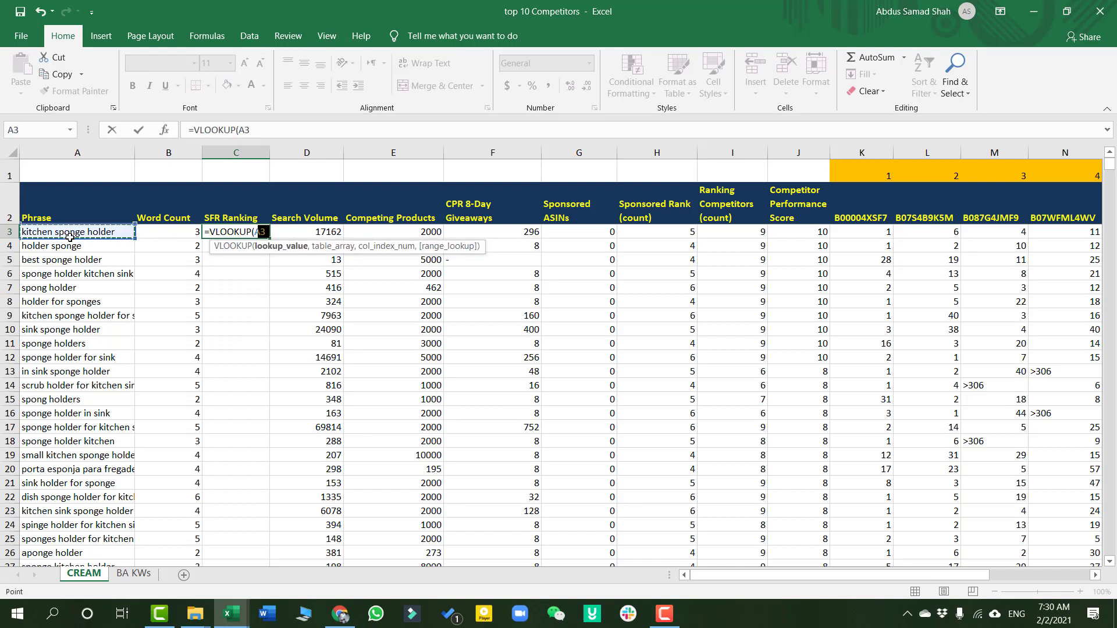
{"action": "type", "text": ","}
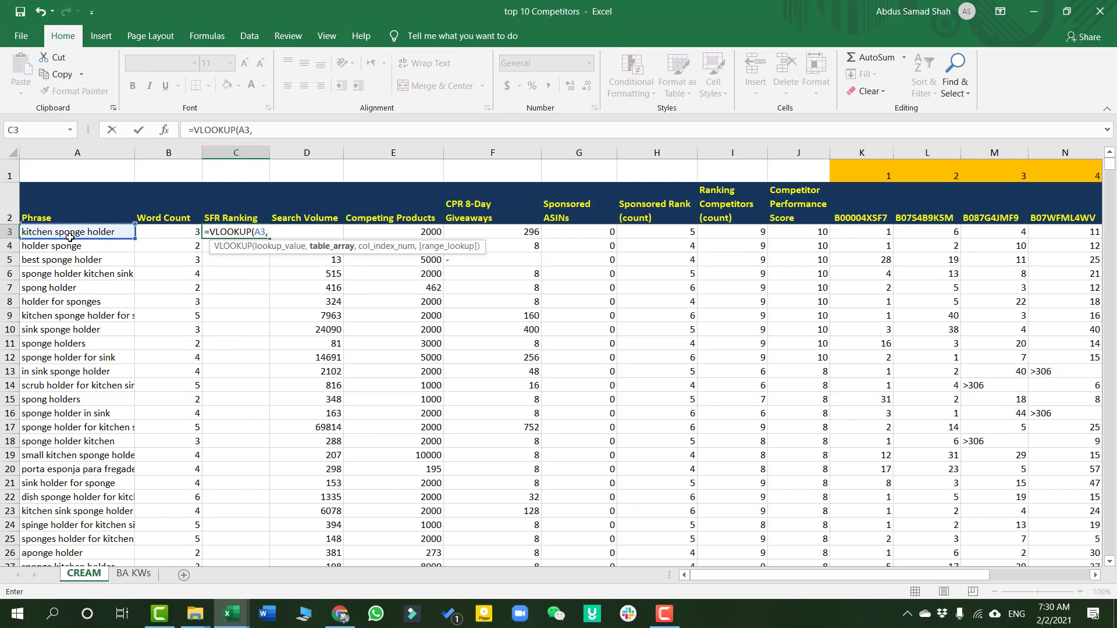
Select A1:K1997 of the BA KWs sheet as the table array of the VLOOKUP formula
{"action": "left_click", "coordinate": [132, 575]}
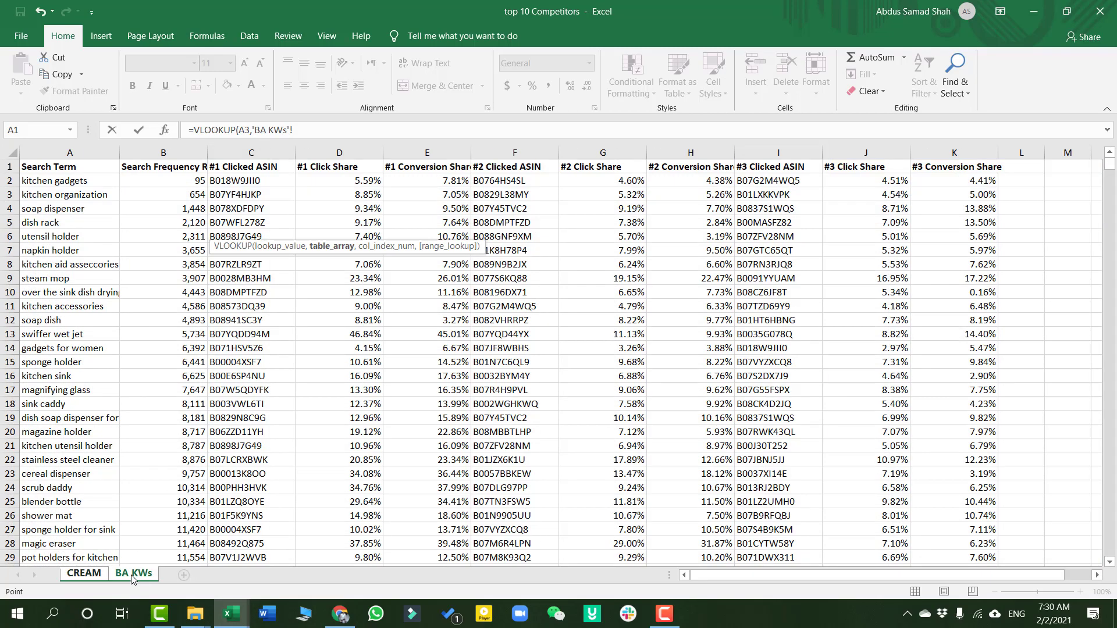
{"action": "left_click", "coordinate": [70, 169]}
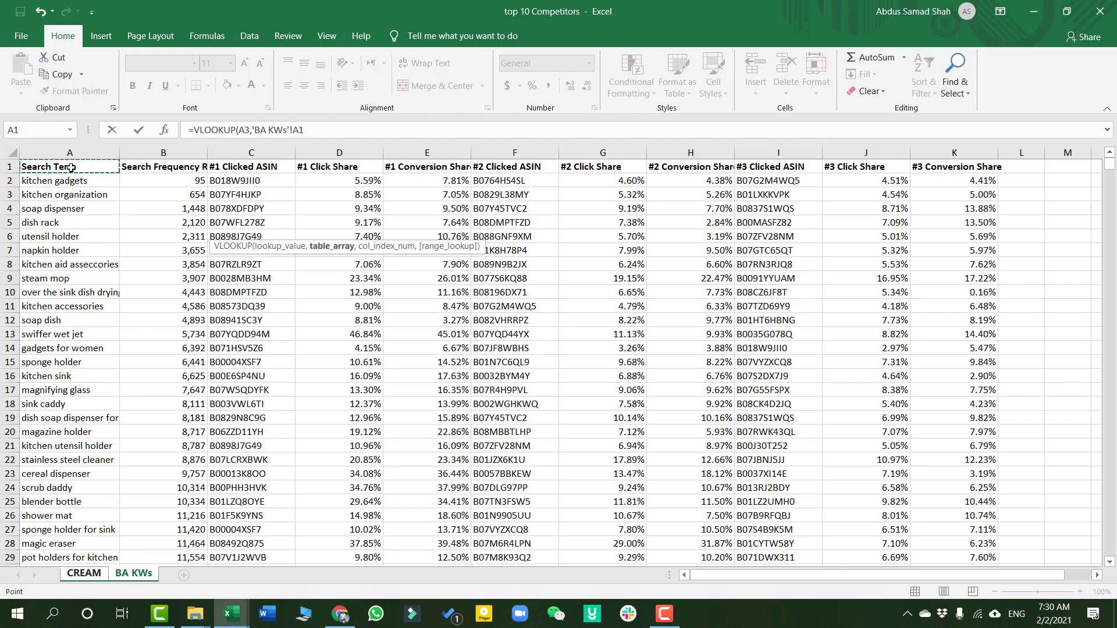
{"action": "key", "text": "ctrl+shift+Right"}
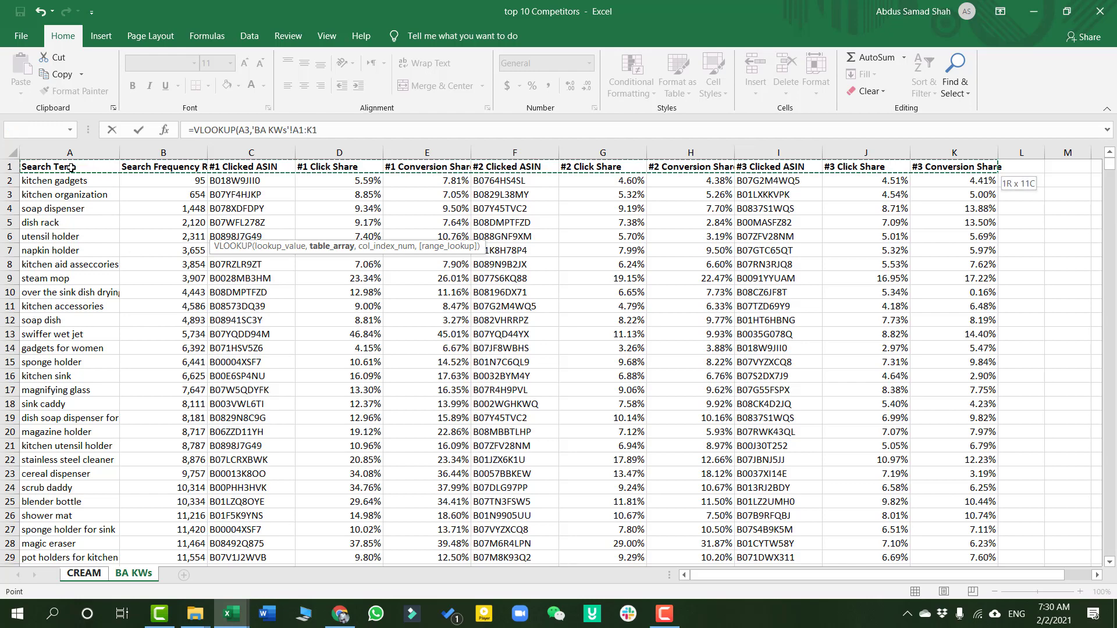
{"action": "key", "text": "ctrl+shift+Down"}
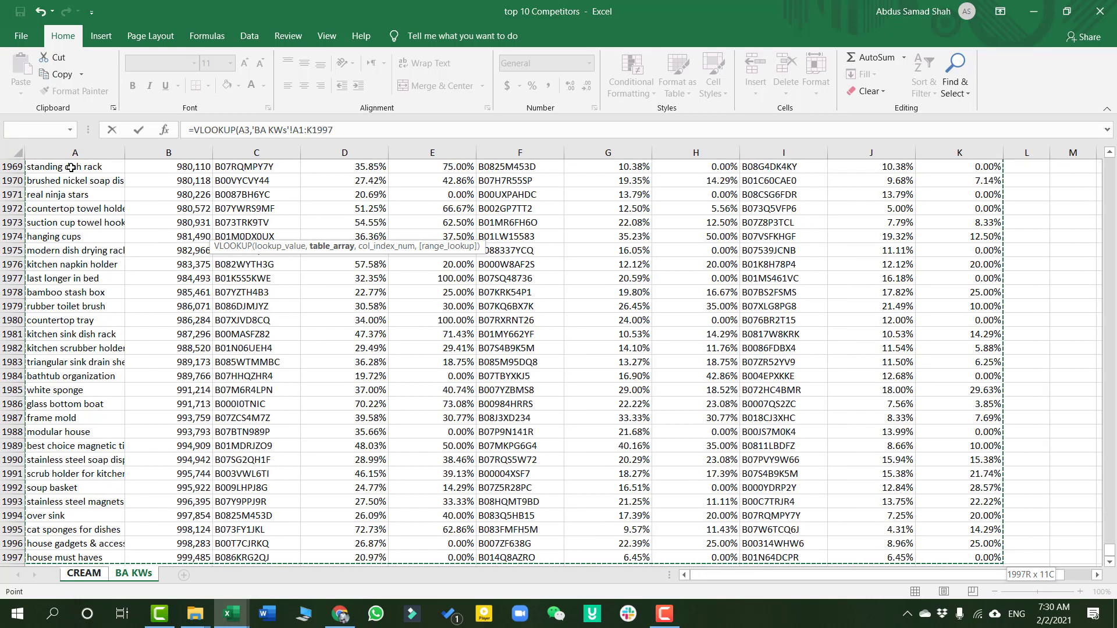
Make the formula's table array absolute as $A$1:$K$1997 and proceed to the column index argument
{"action": "left_click", "coordinate": [352, 132]}
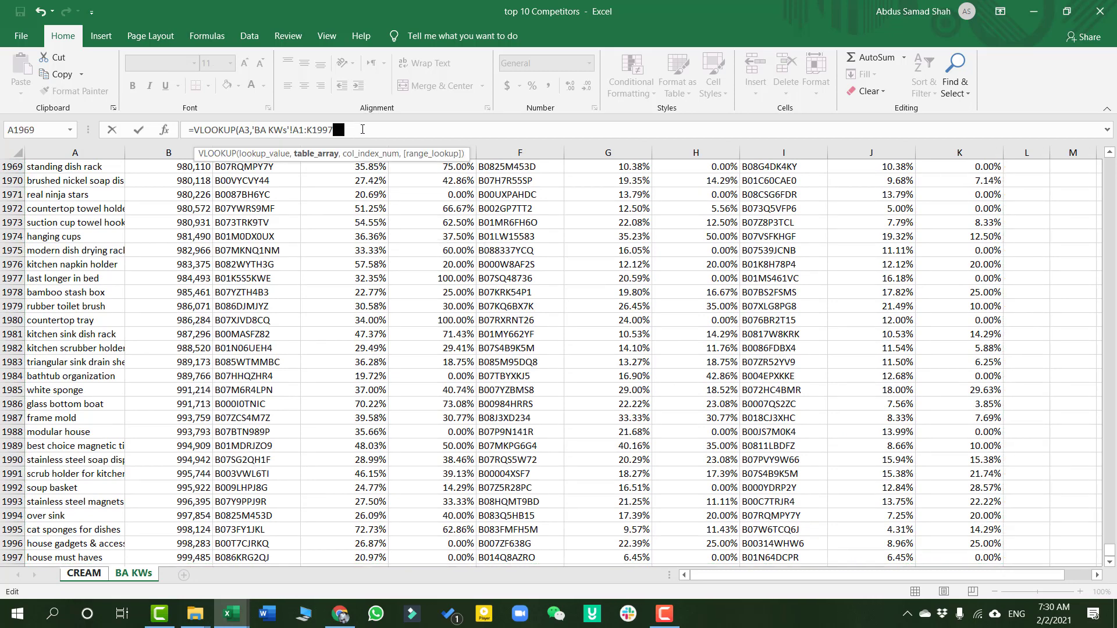
{"action": "key", "text": "F4"}
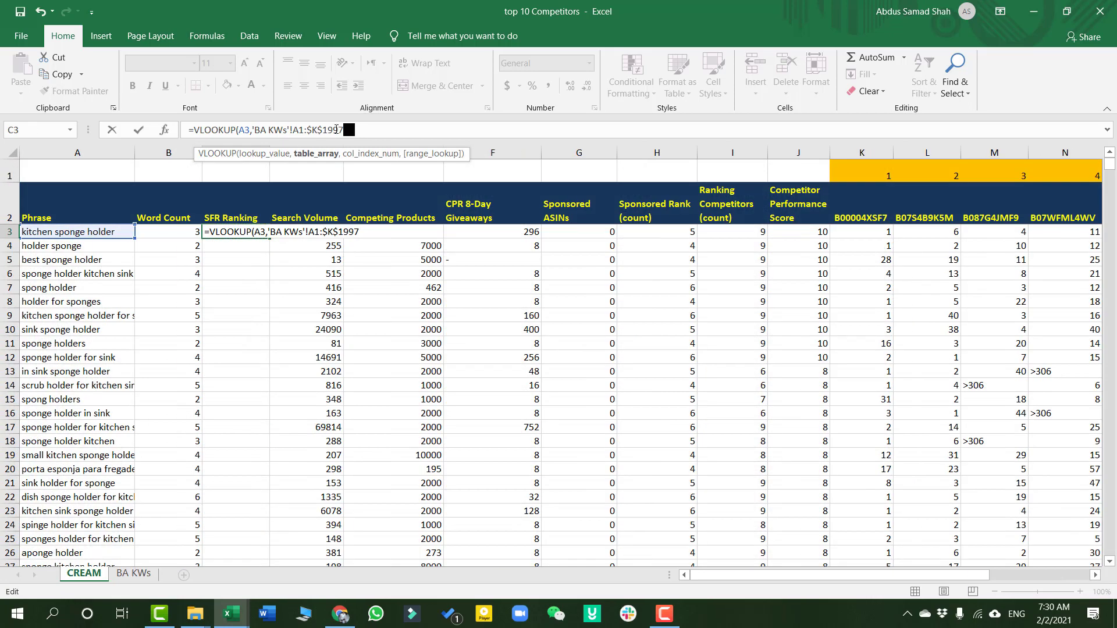
{"action": "left_click", "coordinate": [300, 129]}
{"action": "key", "text": "F4"}
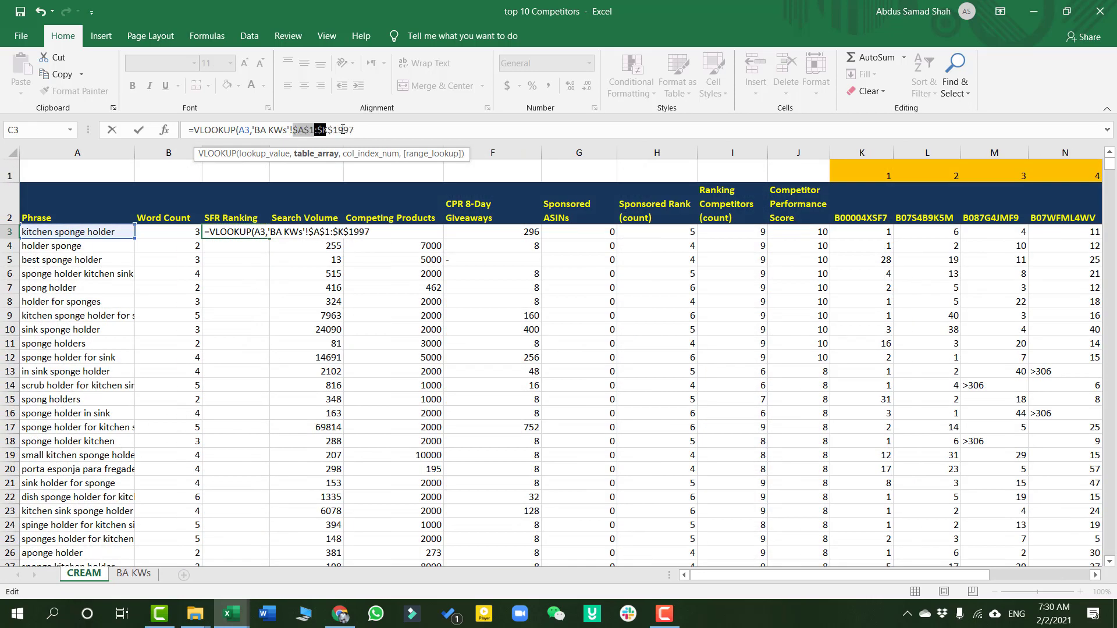
{"action": "left_click", "coordinate": [385, 126]}
{"action": "type", "text": ","}
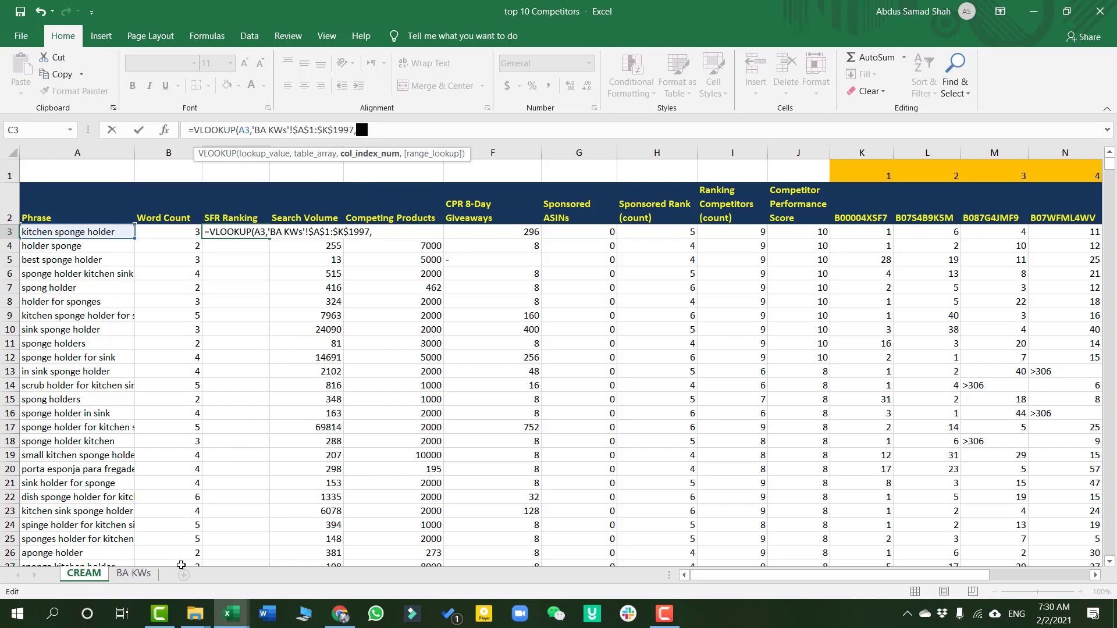
Complete the VLOOKUP formula in C3 with column index 2 and FALSE for an exact match
{"action": "left_click", "coordinate": [133, 573]}
{"action": "scroll", "coordinate": [205, 251], "scroll_direction": "up", "scroll_amount": 20}
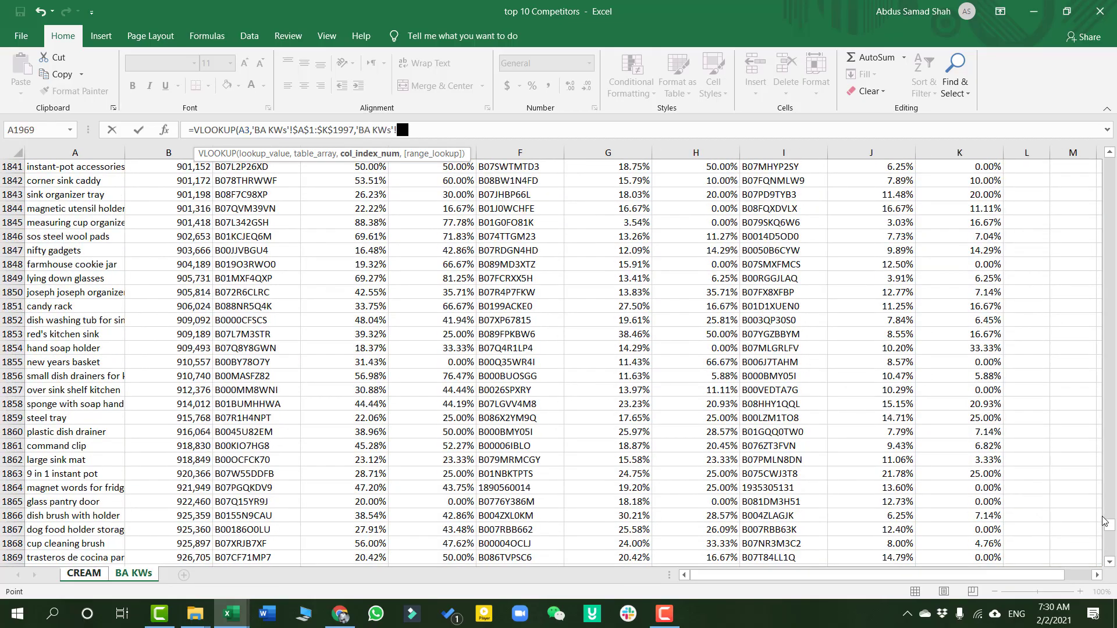
{"action": "left_click_drag", "start_coordinate": [1109, 526], "coordinate": [1111, 162]}
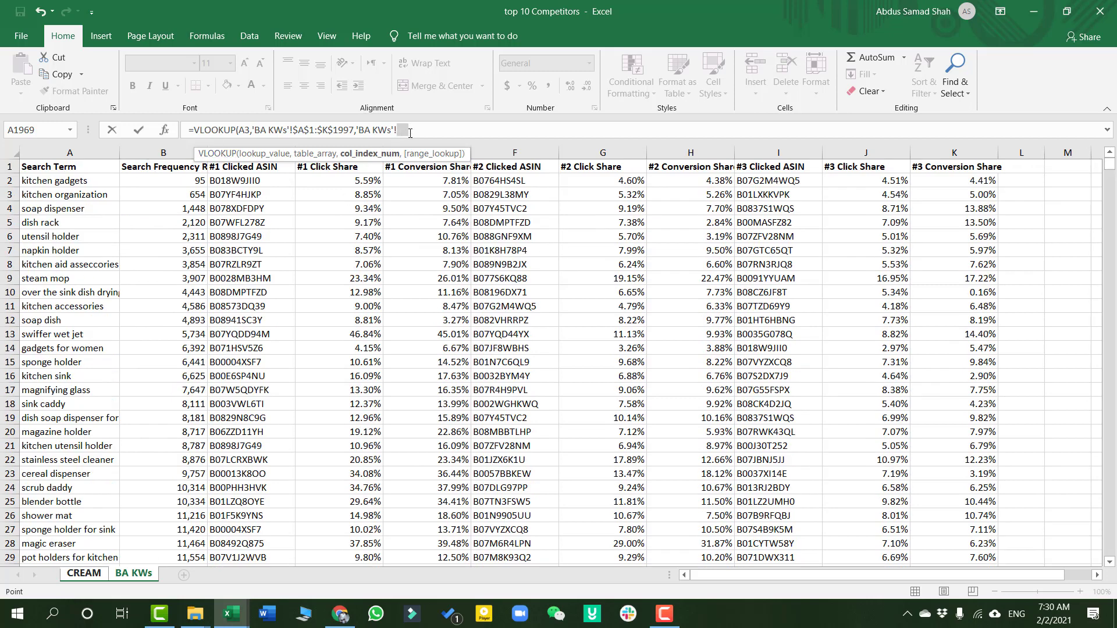
{"action": "key", "text": "BackSpace"}
{"action": "key", "text": "BackSpace"}
{"action": "key", "text": "BackSpace"}
{"action": "key", "text": "BackSpace"}
{"action": "key", "text": "BackSpace"}
{"action": "key", "text": "BackSpace"}
{"action": "key", "text": "BackSpace"}
{"action": "key", "text": "BackSpace"}
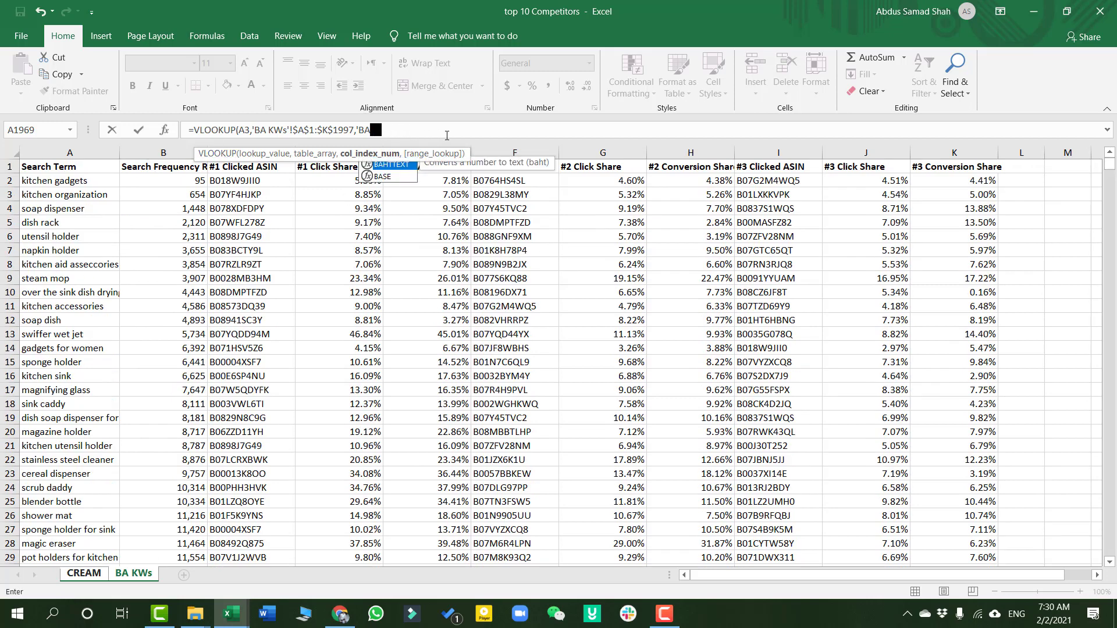
{"action": "type", "text": "2,"}
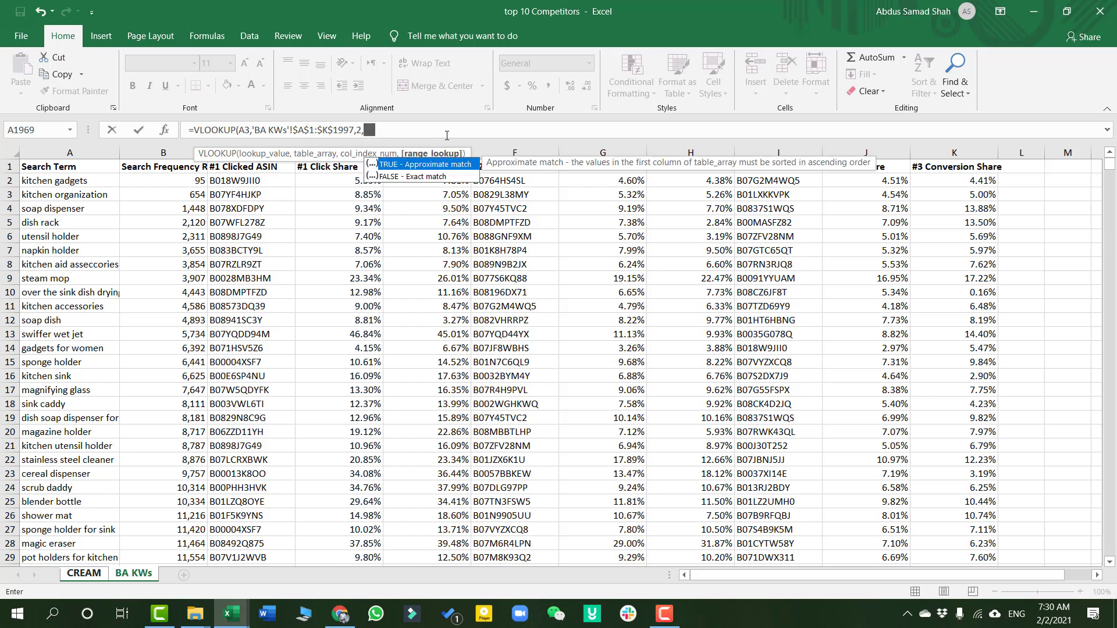
{"action": "key", "text": "Down"}
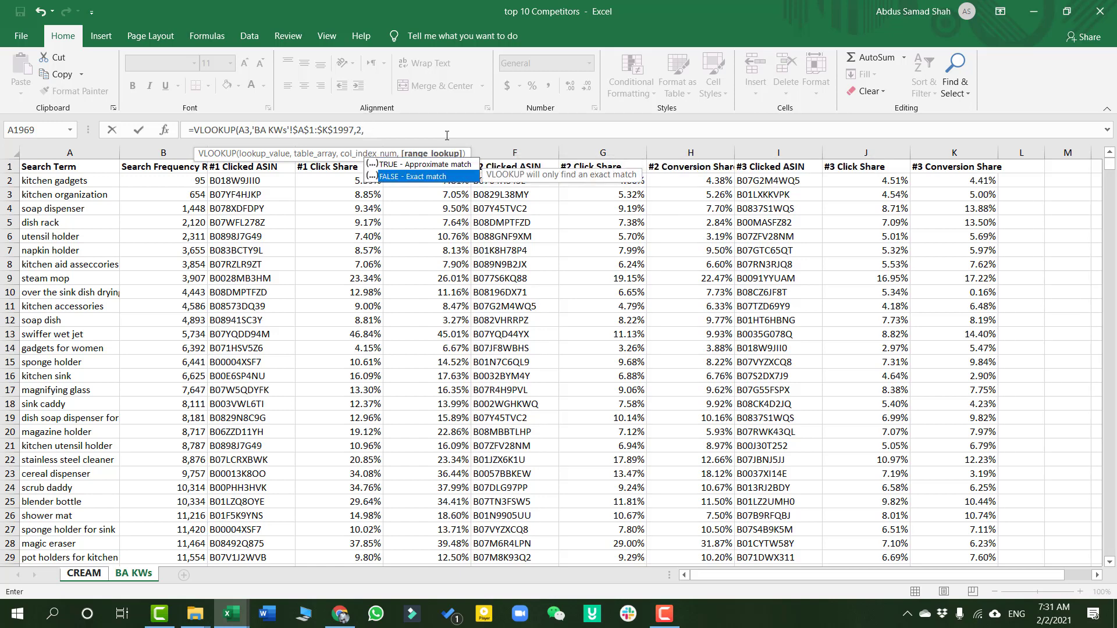
{"action": "key", "text": "Tab"}
{"action": "type", "text": ")"}
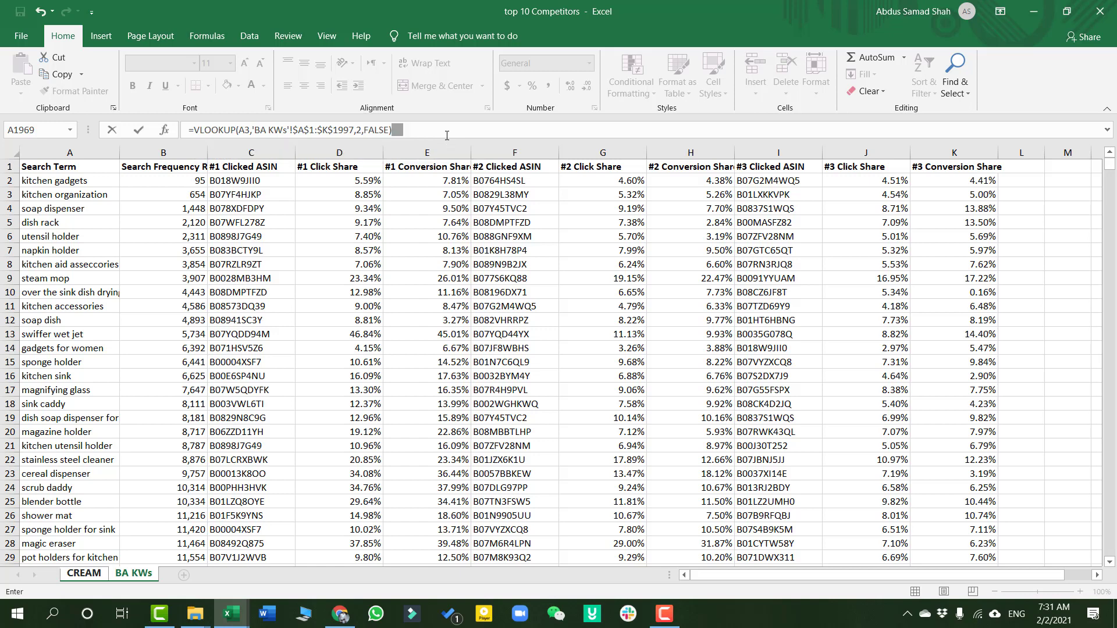
{"action": "key", "text": "Return"}
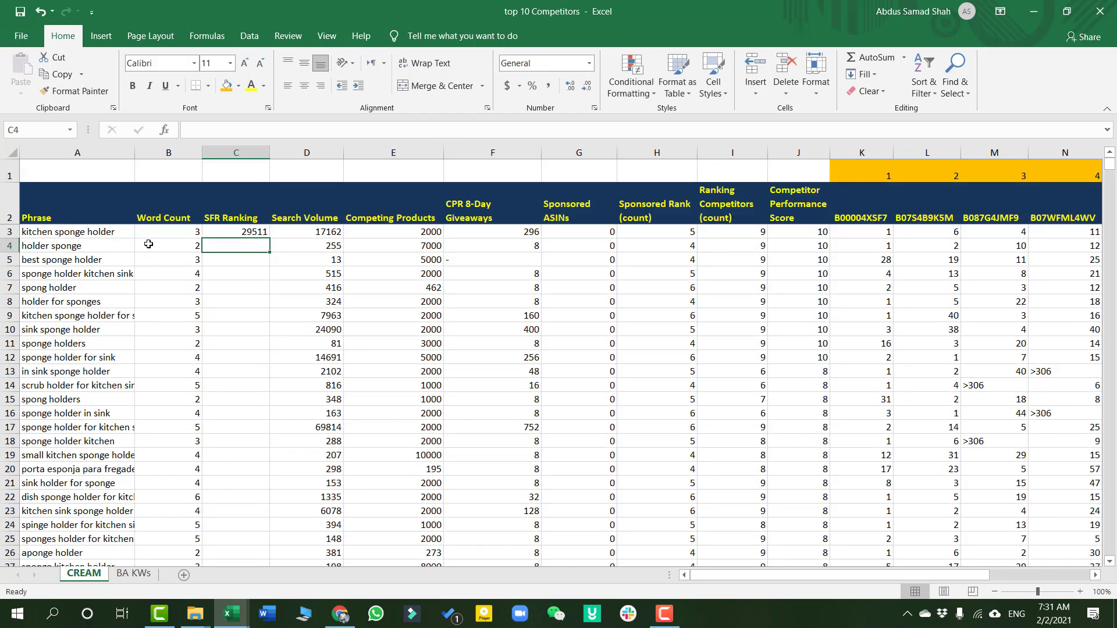
Fill the VLOOKUP formula from C3 down the entire SFR Ranking column of the CREAM sheet
{"action": "left_click", "coordinate": [236, 234]}
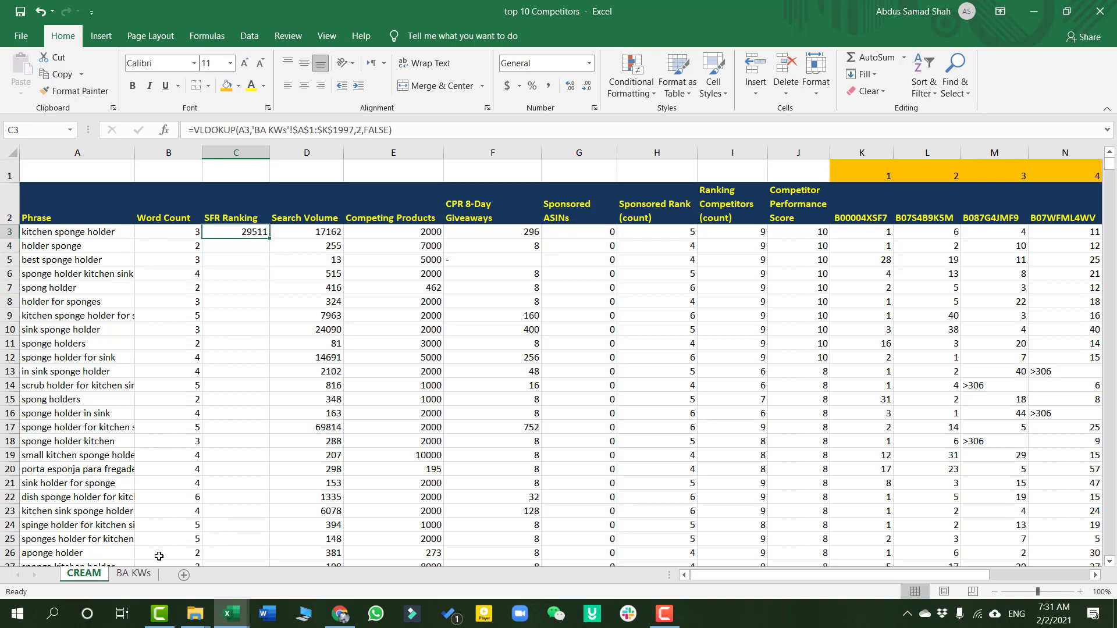
{"action": "left_click", "coordinate": [131, 575]}
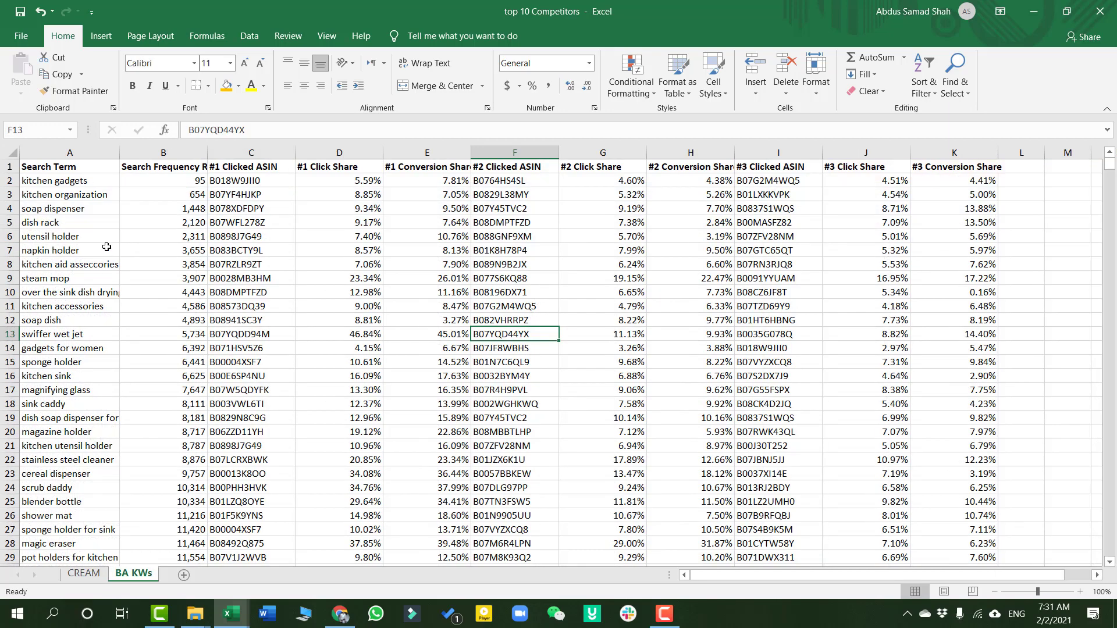
{"action": "left_click", "coordinate": [84, 574]}
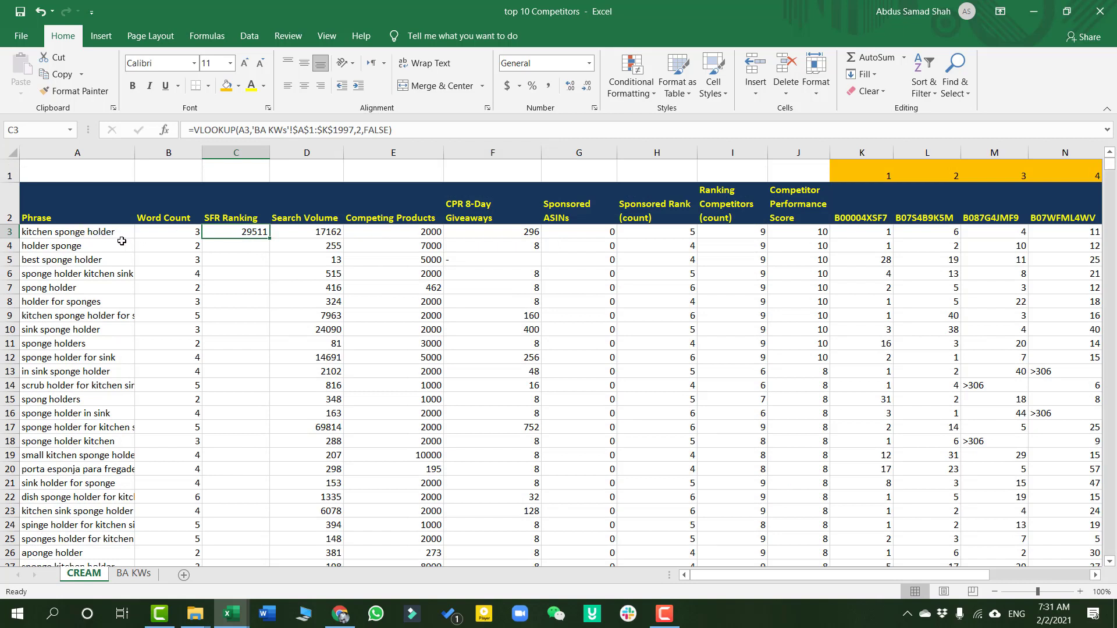
{"action": "double_click", "coordinate": [271, 239]}
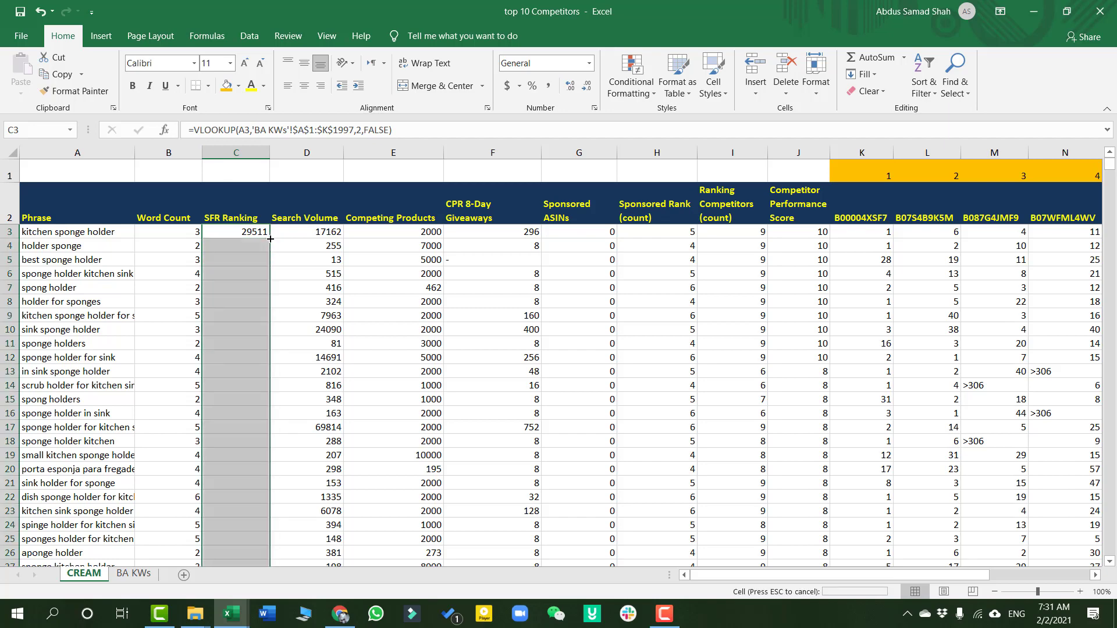
Review the lookup results down the SFR Ranking column, including the formula behind an #N/A cell
{"action": "scroll", "coordinate": [235, 490], "scroll_direction": "down", "scroll_amount": 8}
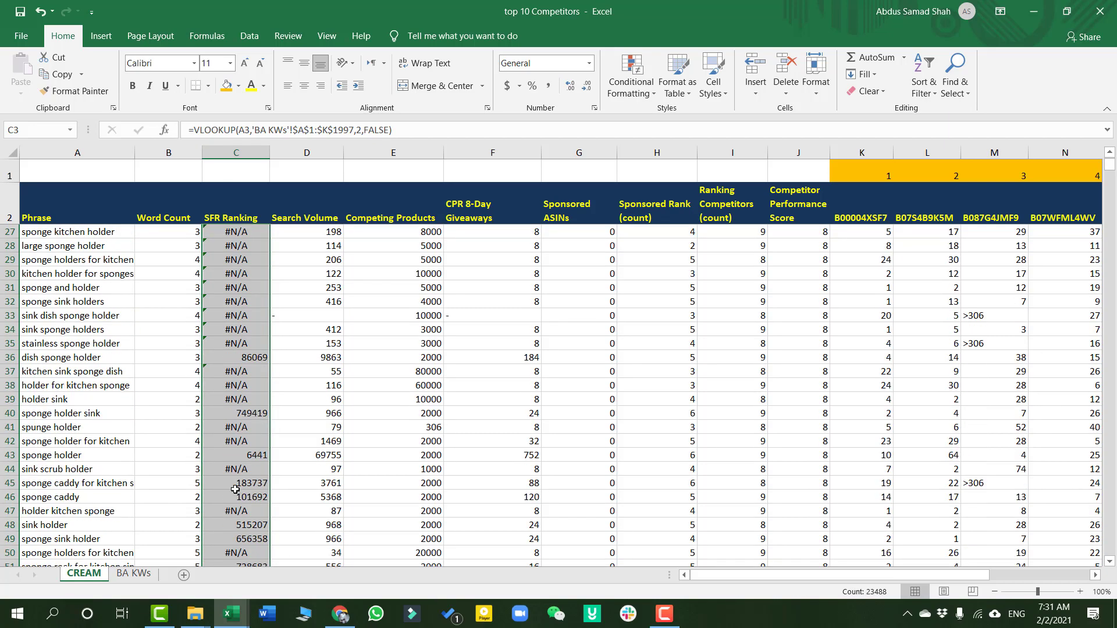
{"action": "scroll", "coordinate": [235, 489], "scroll_direction": "up", "scroll_amount": 8}
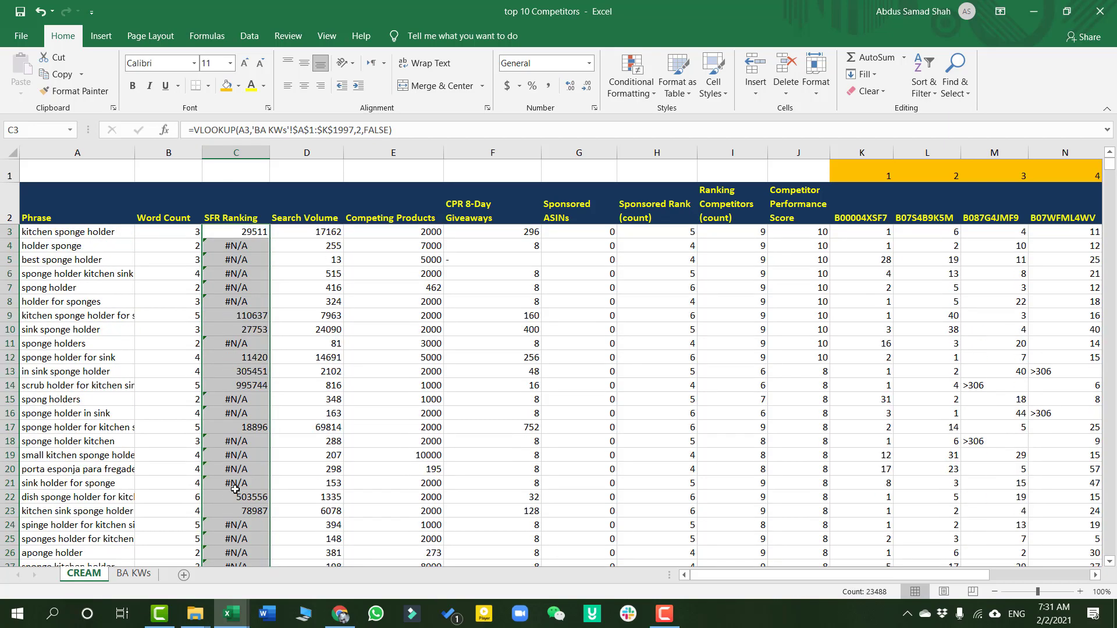
{"action": "left_click", "coordinate": [251, 272]}
{"action": "left_click", "coordinate": [249, 246]}
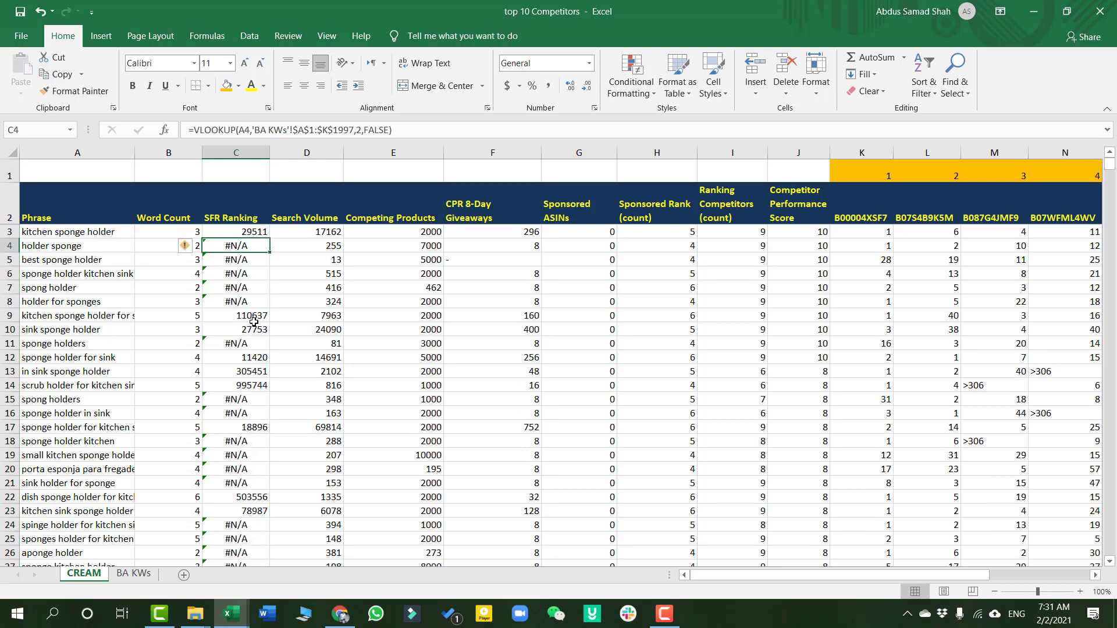
{"action": "scroll", "coordinate": [248, 366], "scroll_direction": "down", "scroll_amount": 16}
{"action": "scroll", "coordinate": [249, 368], "scroll_direction": "up", "scroll_amount": 16}
{"action": "left_click", "coordinate": [241, 214]}
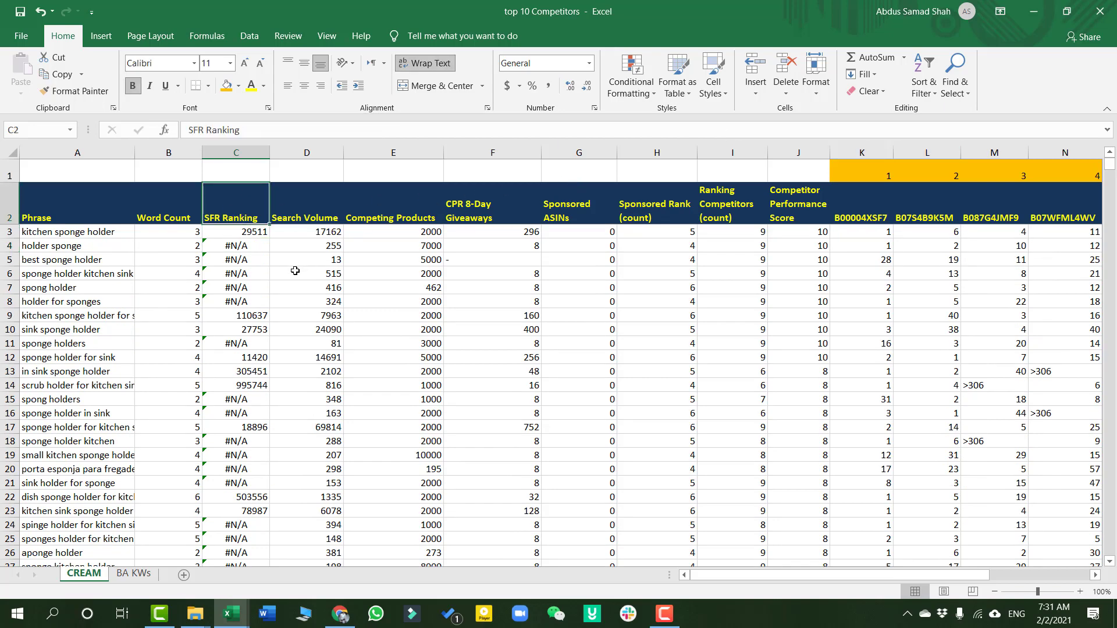
Try to replace all #N/A results in the CREAM sheet with a hyphen using Find and Replace
{"action": "left_click", "coordinate": [248, 245]}
{"action": "key", "text": "ctrl+c"}
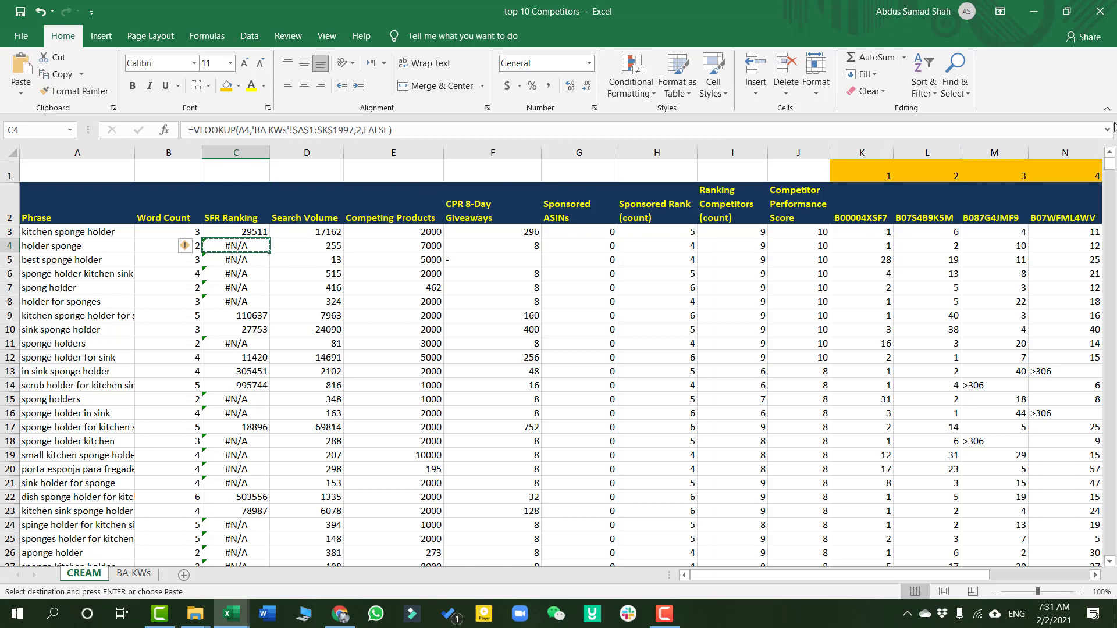
{"action": "left_click", "coordinate": [967, 94]}
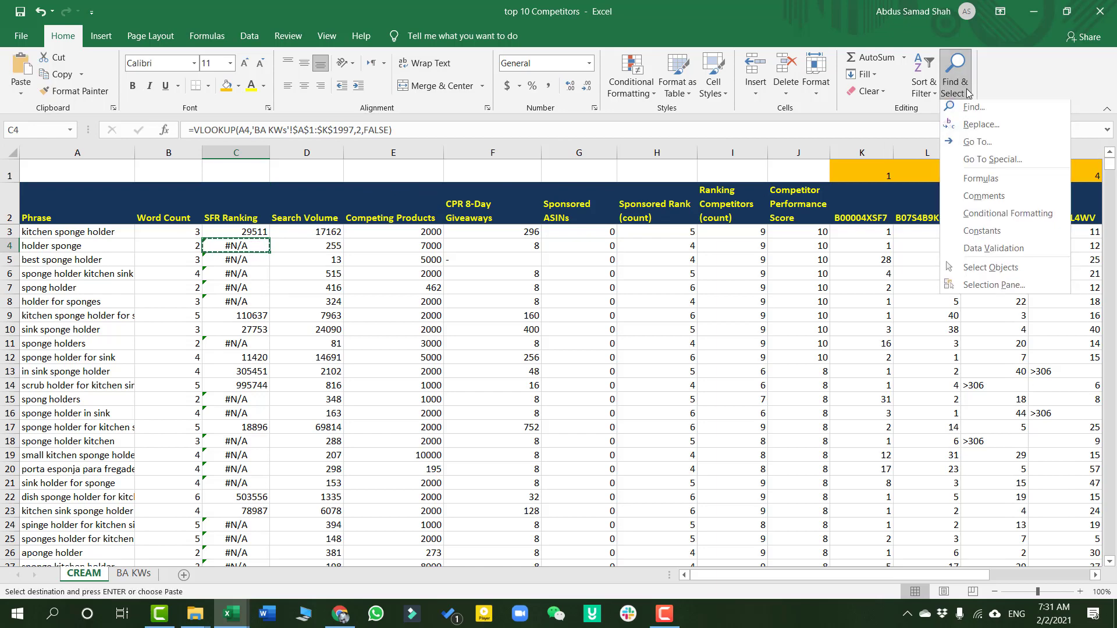
{"action": "left_click", "coordinate": [980, 128]}
{"action": "key", "text": "ctrl+v"}
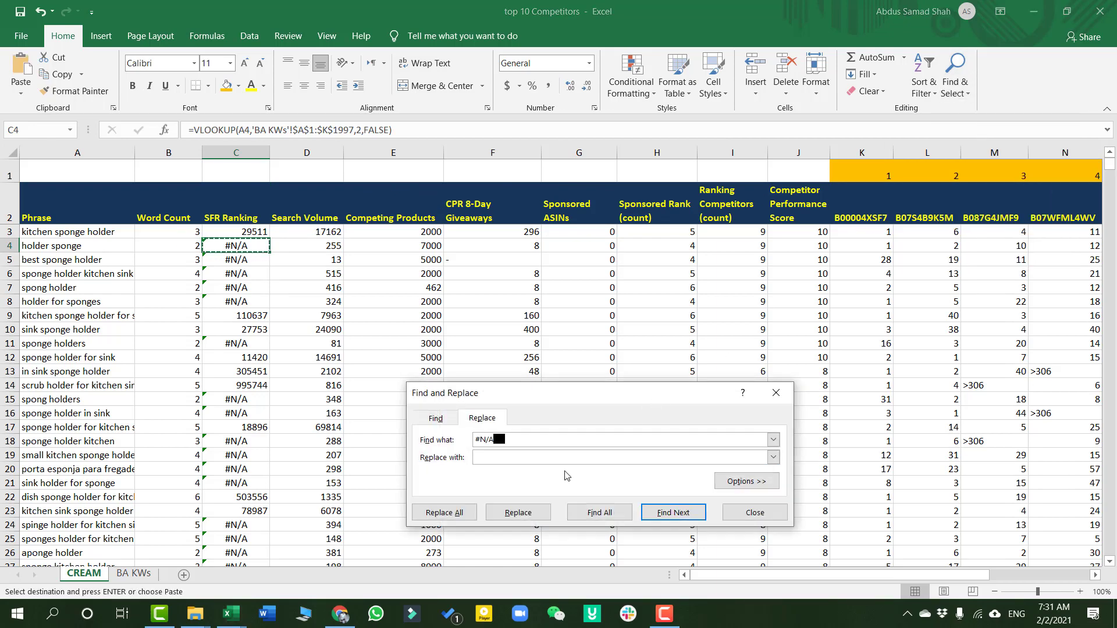
{"action": "key", "text": "BackSpace"}
{"action": "left_click", "coordinate": [505, 453]}
{"action": "type", "text": "---"}
{"action": "key", "text": "BackSpace"}
{"action": "key", "text": "BackSpace"}
{"action": "key", "text": "BackSpace"}
{"action": "left_click", "coordinate": [445, 513]}
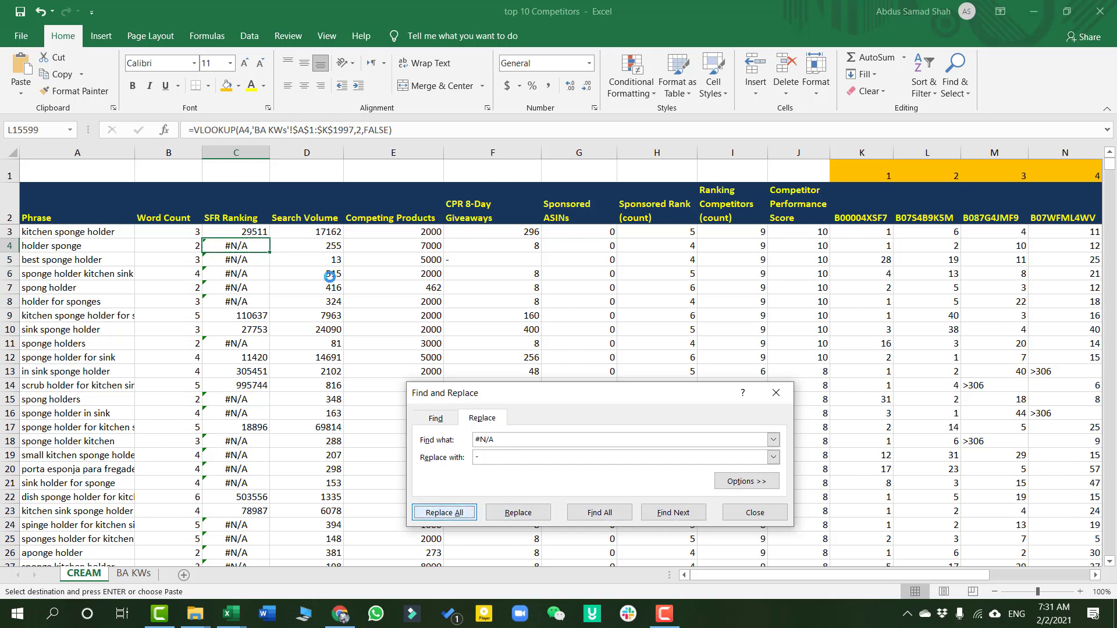
{"action": "left_click", "coordinate": [563, 352]}
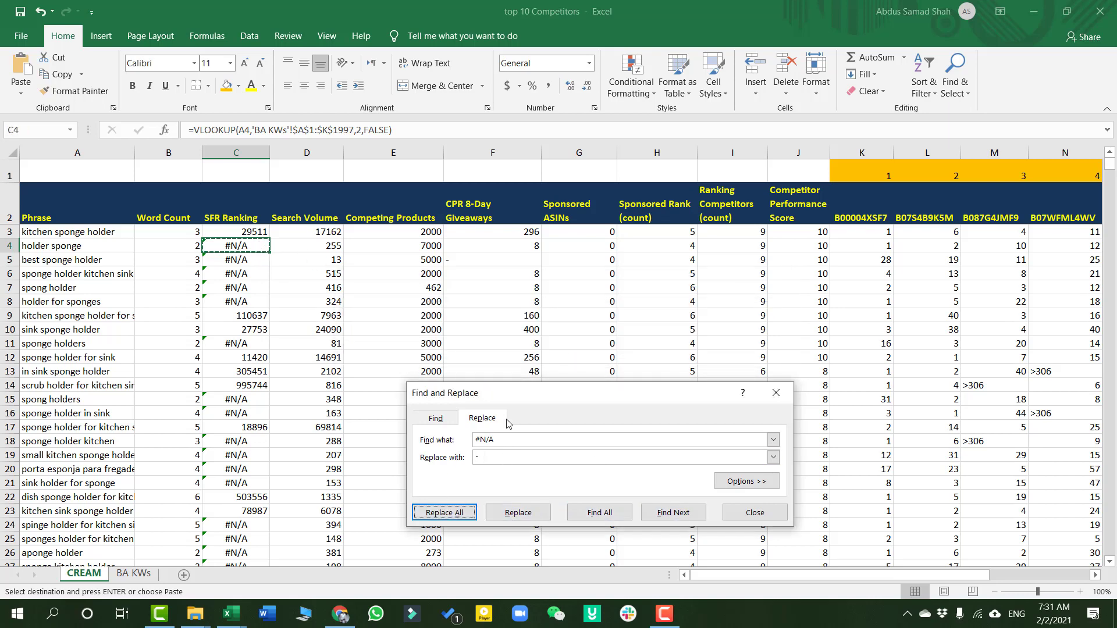
{"action": "left_click", "coordinate": [727, 515]}
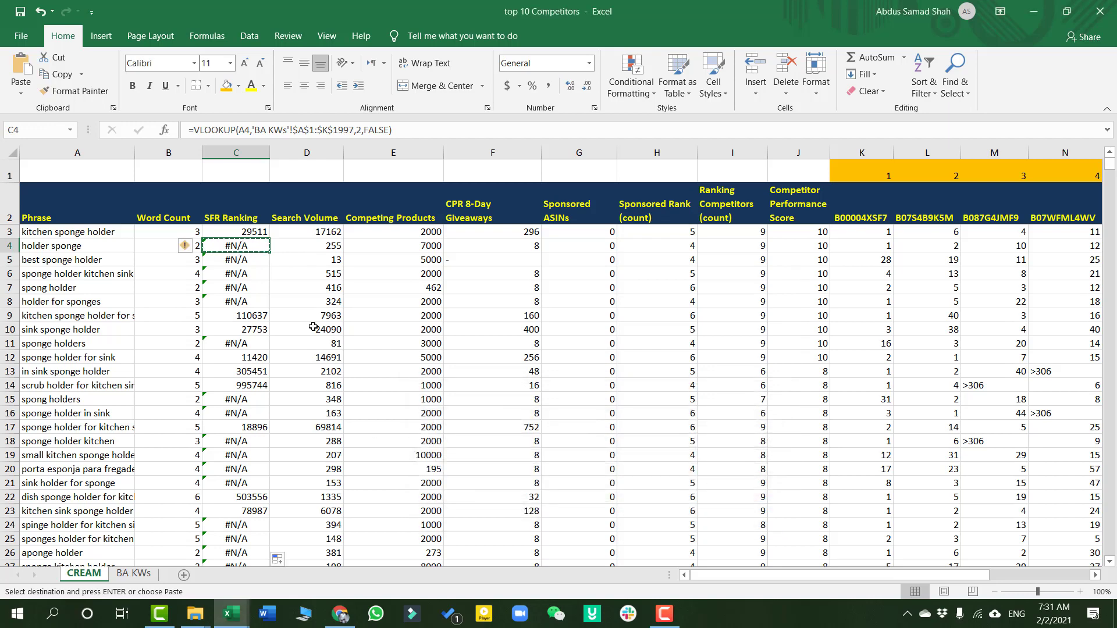
Copy the entire SFR Ranking column C of the CREAM sheet
{"action": "left_click", "coordinate": [253, 232]}
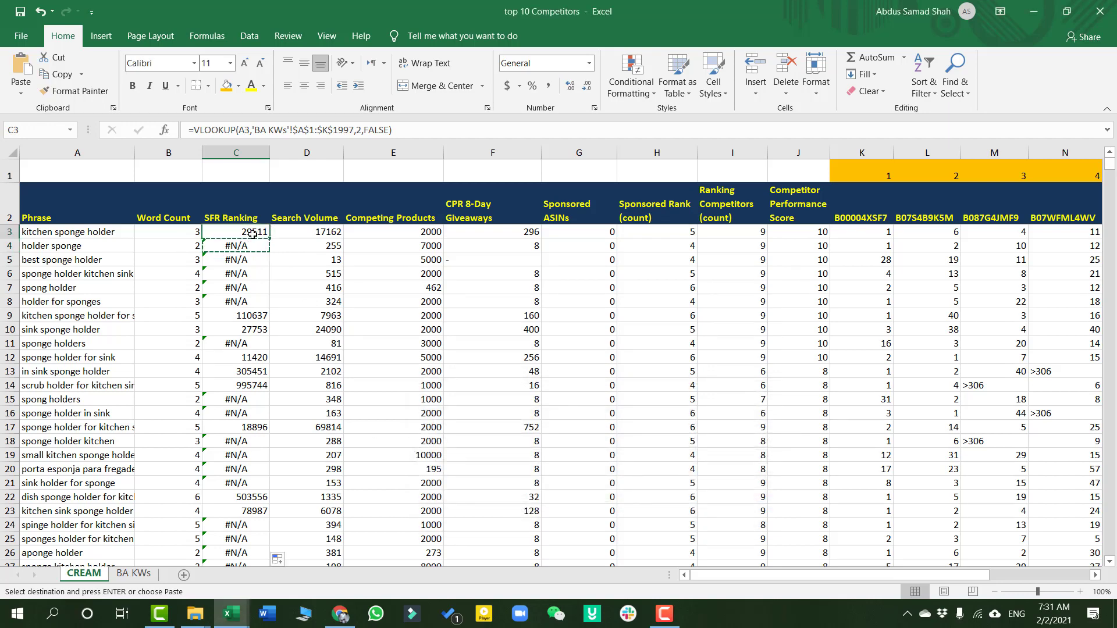
{"action": "key", "text": "Up"}
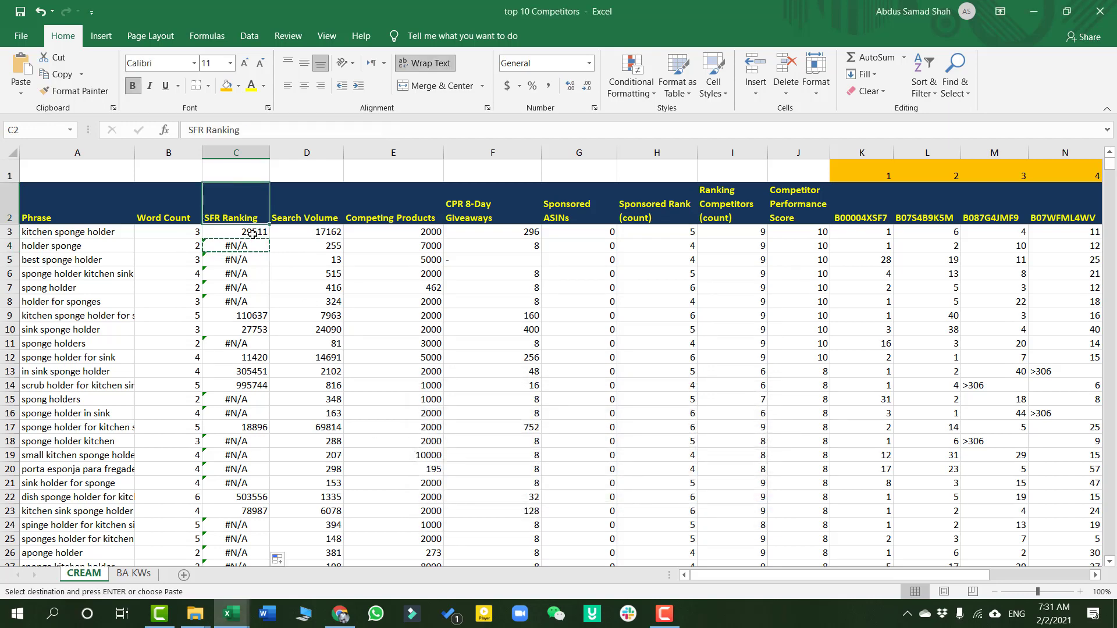
{"action": "left_click", "coordinate": [237, 153]}
{"action": "key", "text": "ctrl+c"}
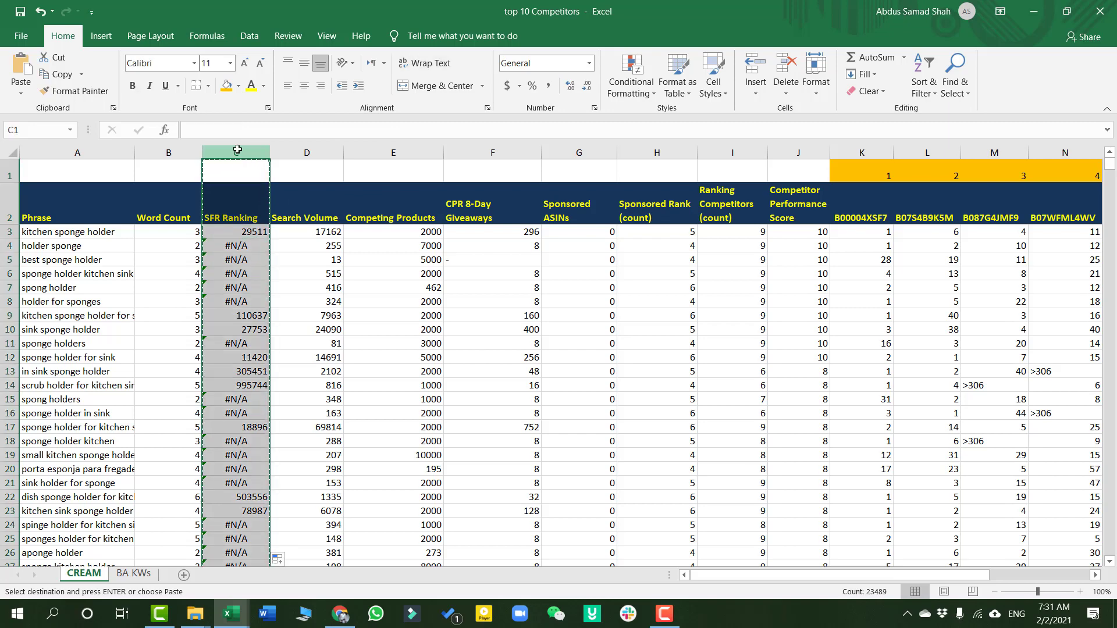
Paste the copied SFR Ranking column back over itself as values only
{"action": "key", "text": "ctrl+v"}
{"action": "left_click", "coordinate": [295, 168]}
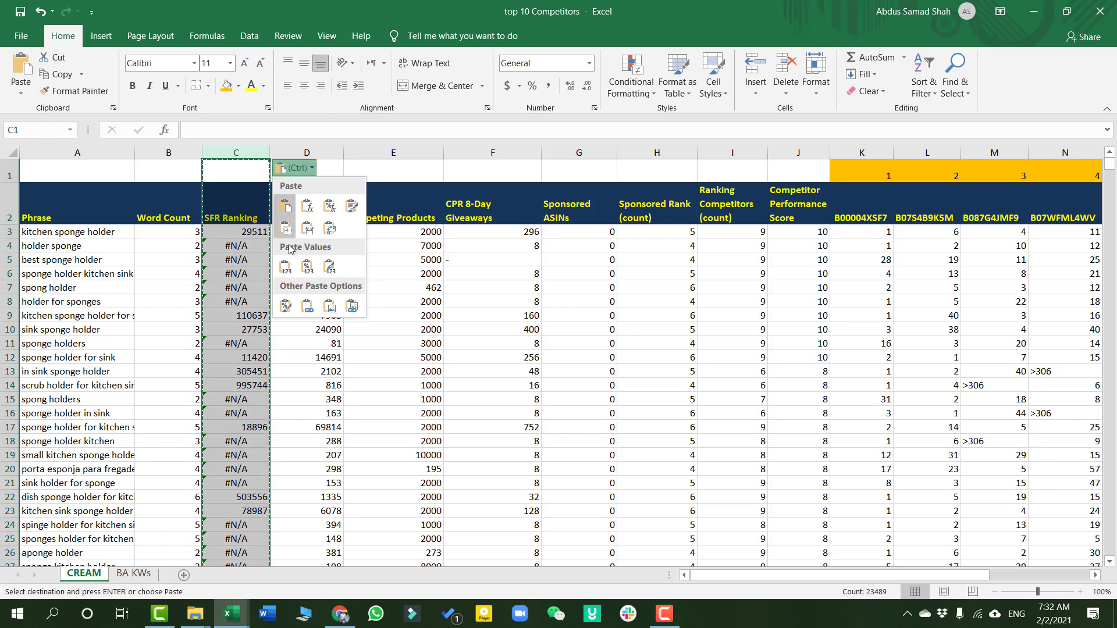
{"action": "left_click", "coordinate": [290, 275]}
Replace all #N/A entries in the SFR Ranking column with "-"
{"action": "left_click", "coordinate": [241, 246]}
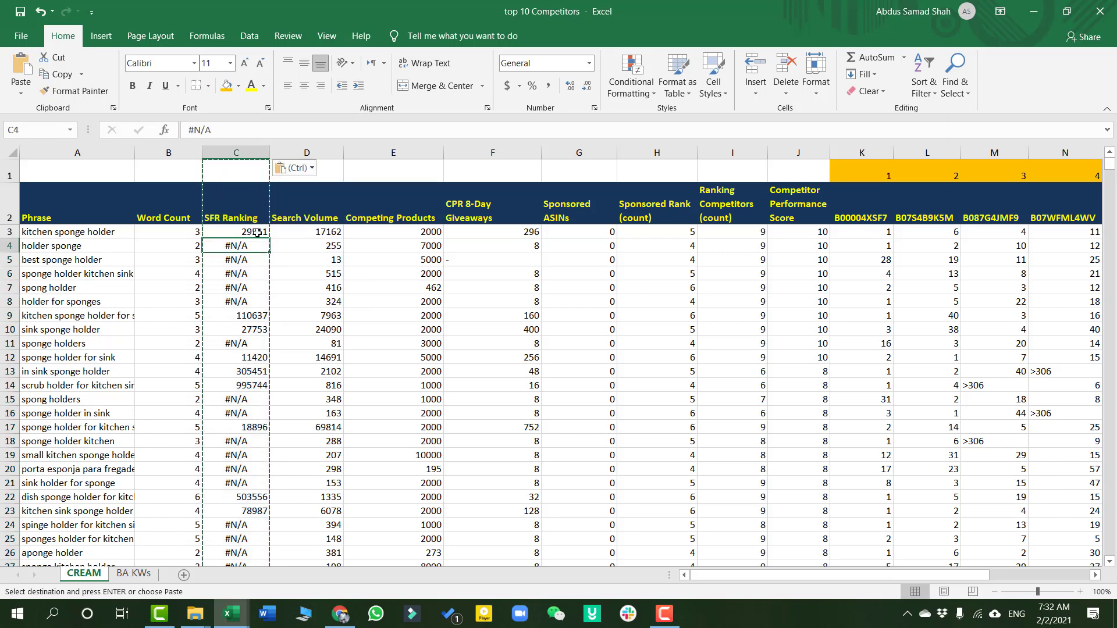
{"action": "key", "text": "ctrl+c"}
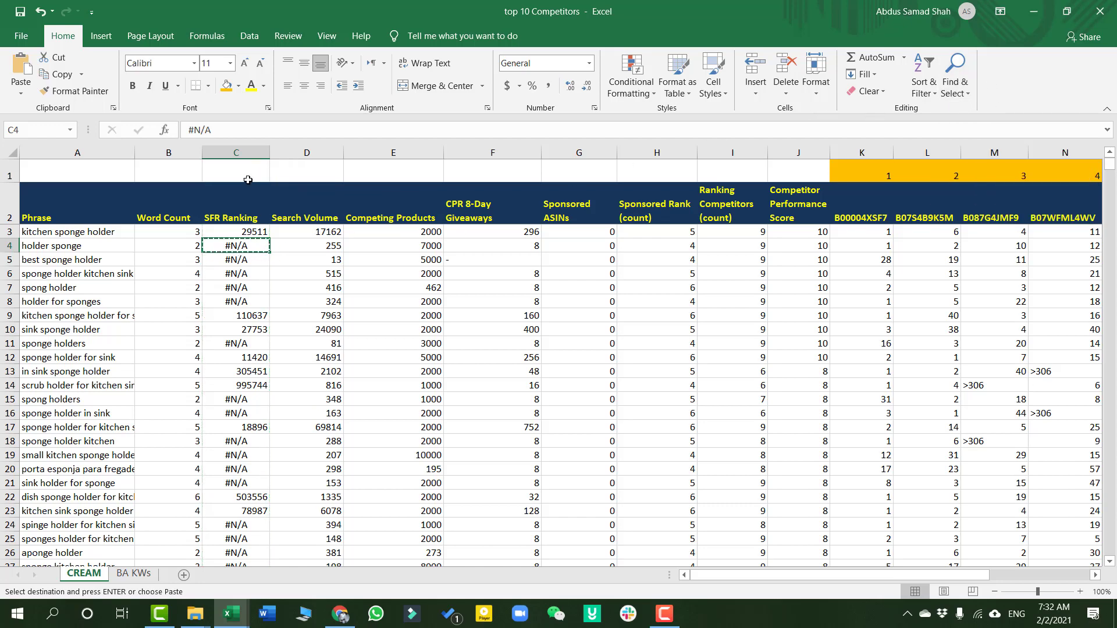
{"action": "left_click", "coordinate": [235, 153]}
{"action": "left_click", "coordinate": [954, 93]}
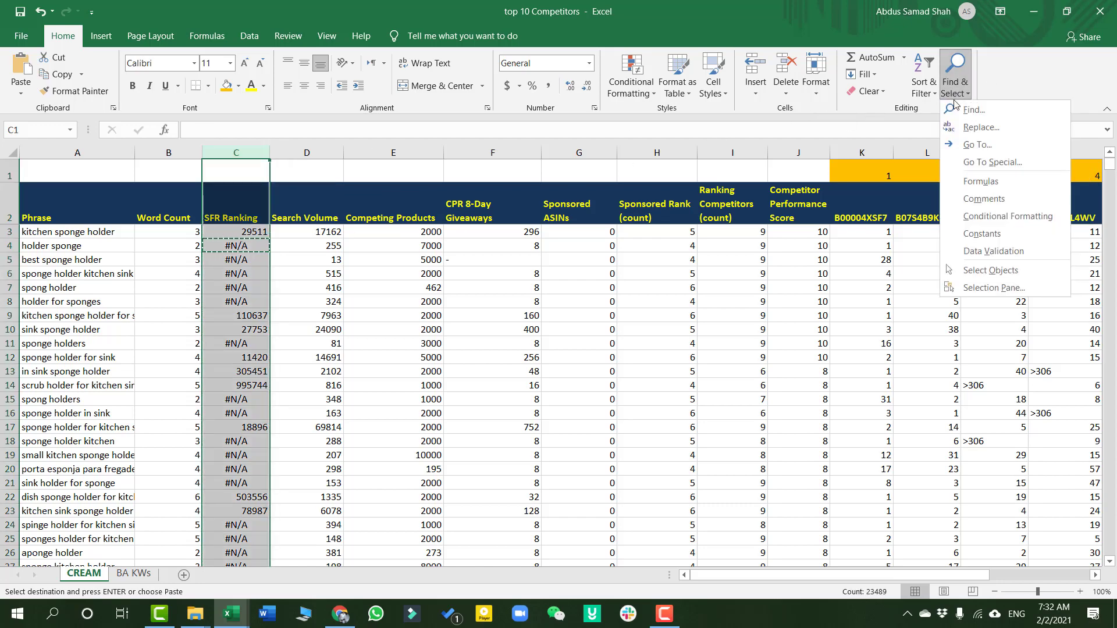
{"action": "left_click", "coordinate": [981, 127]}
{"action": "type", "text": "-"}
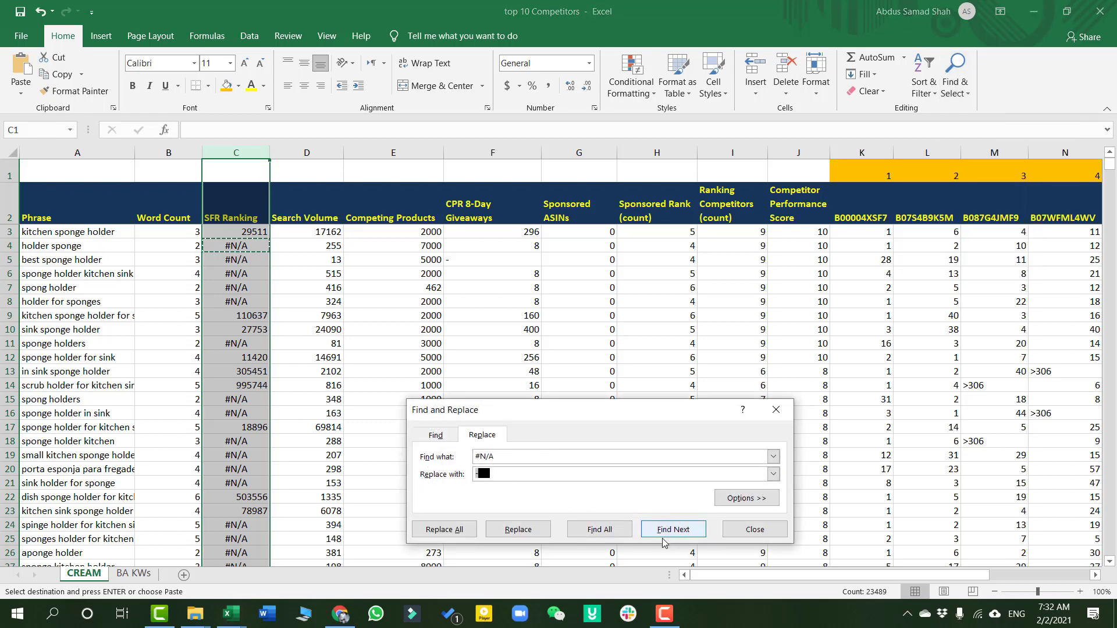
{"action": "left_click", "coordinate": [451, 531]}
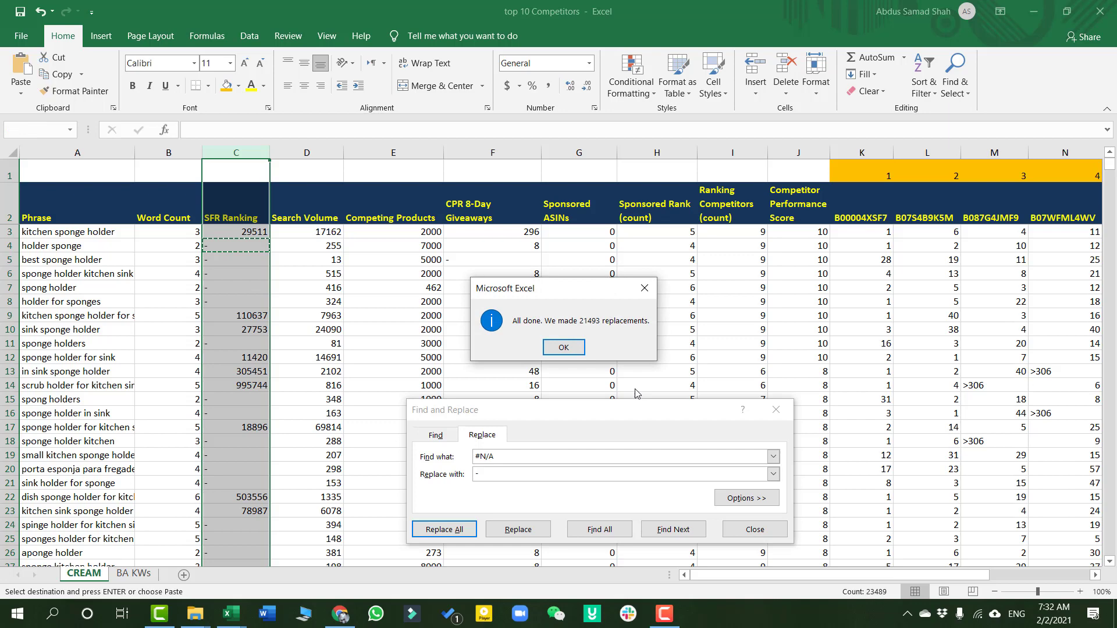
{"action": "left_click", "coordinate": [580, 345]}
{"action": "left_click", "coordinate": [738, 531]}
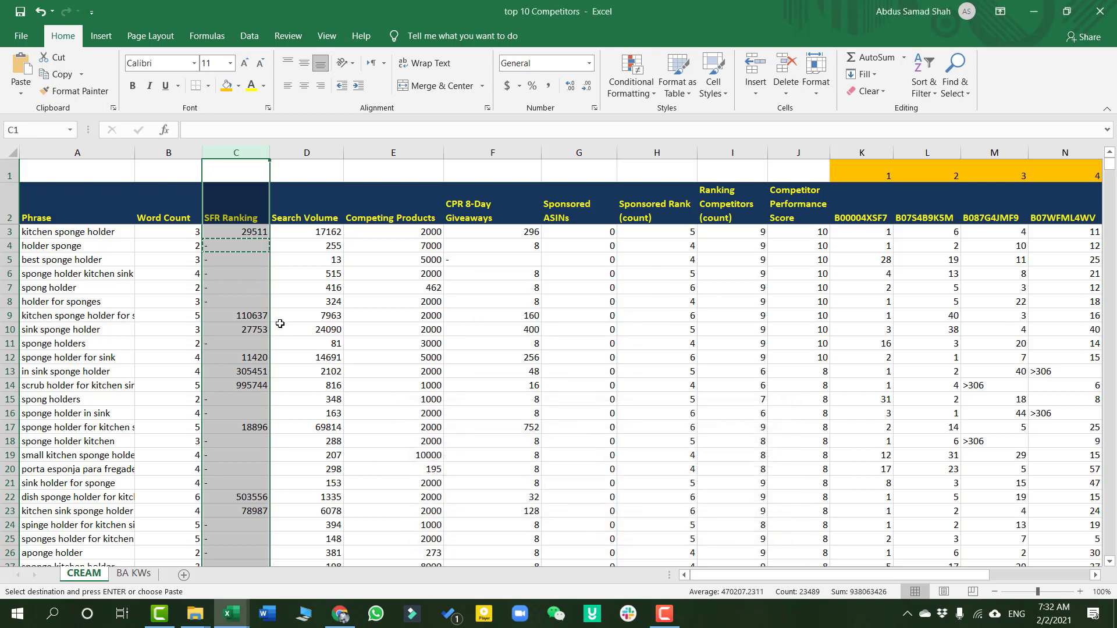
{"action": "left_click", "coordinate": [223, 288]}
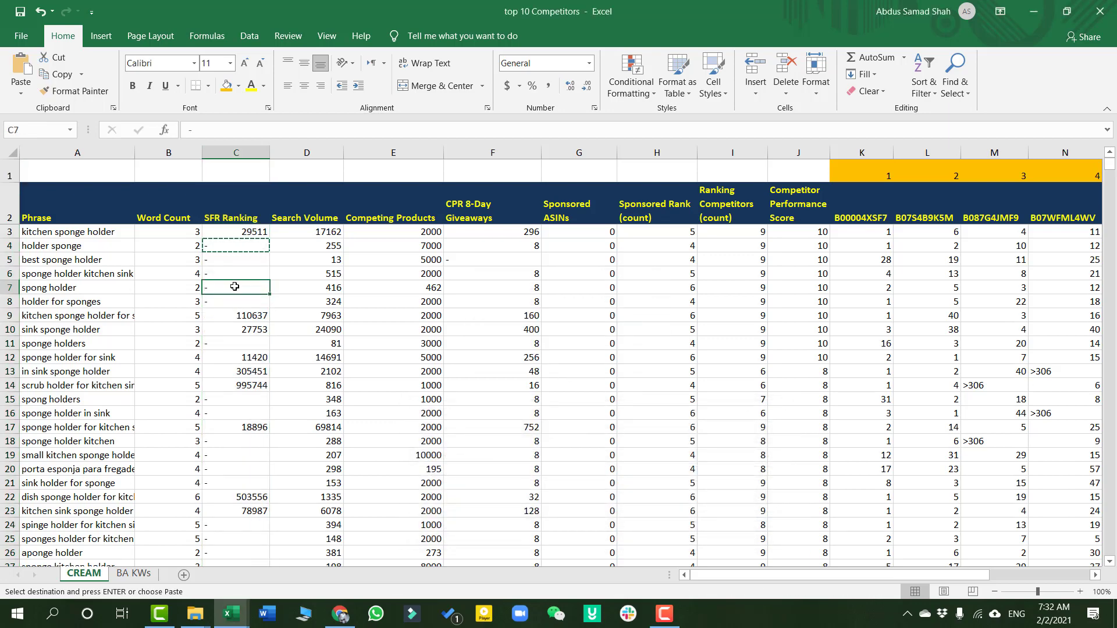
{"action": "key", "text": "Escape"}
{"action": "scroll", "coordinate": [237, 343], "scroll_direction": "down", "scroll_amount": 5}
{"action": "scroll", "coordinate": [237, 343], "scroll_direction": "up", "scroll_amount": 5}
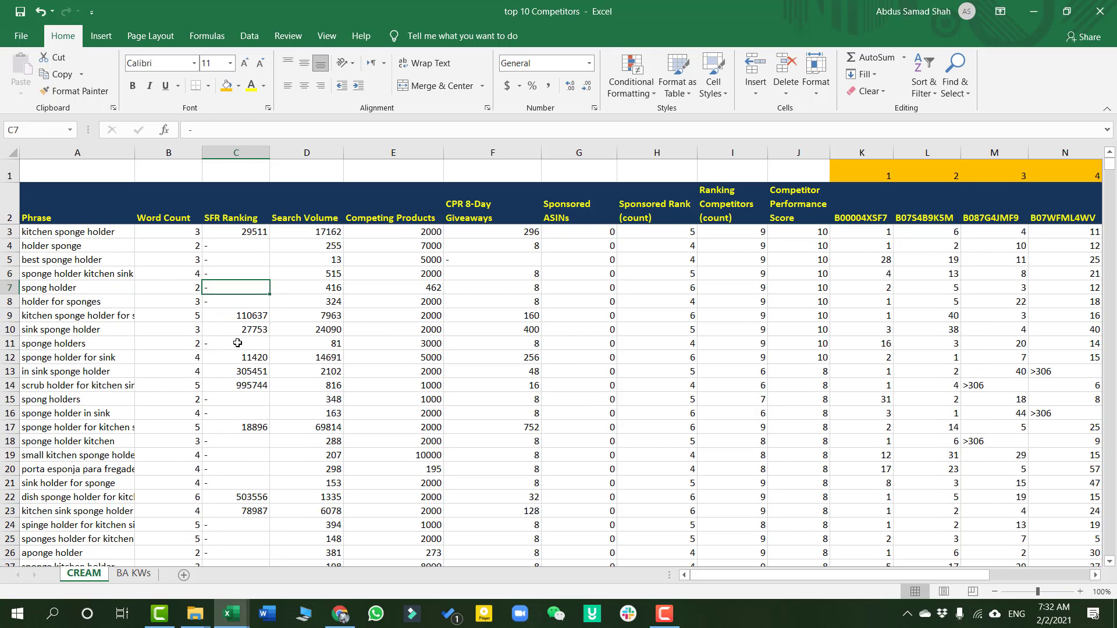
{"action": "left_click", "coordinate": [247, 151]}
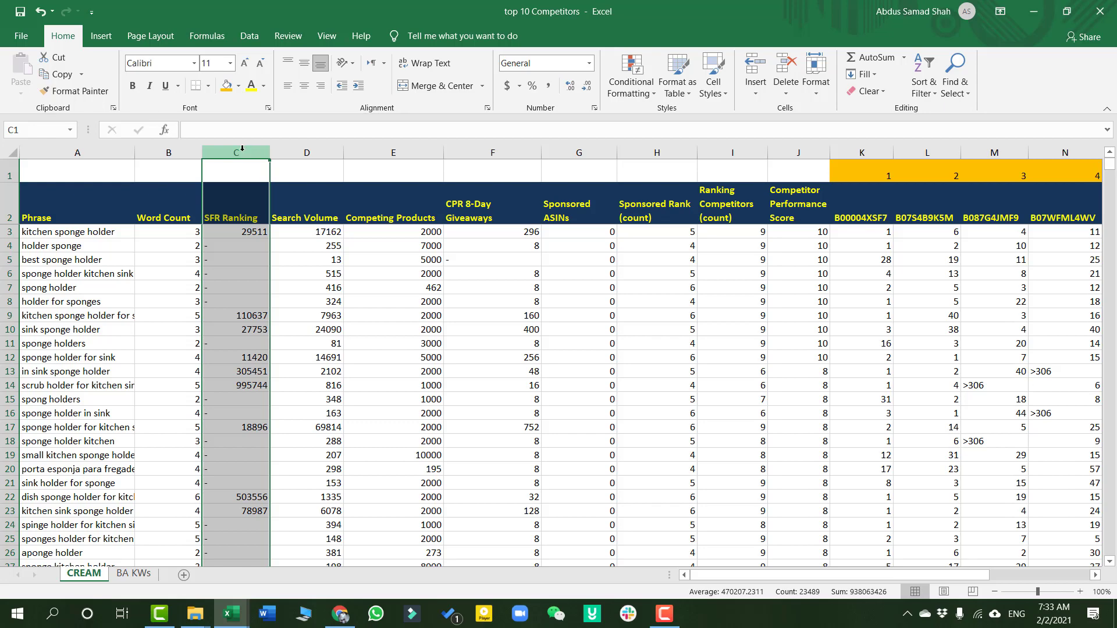
{"action": "left_click", "coordinate": [321, 242]}
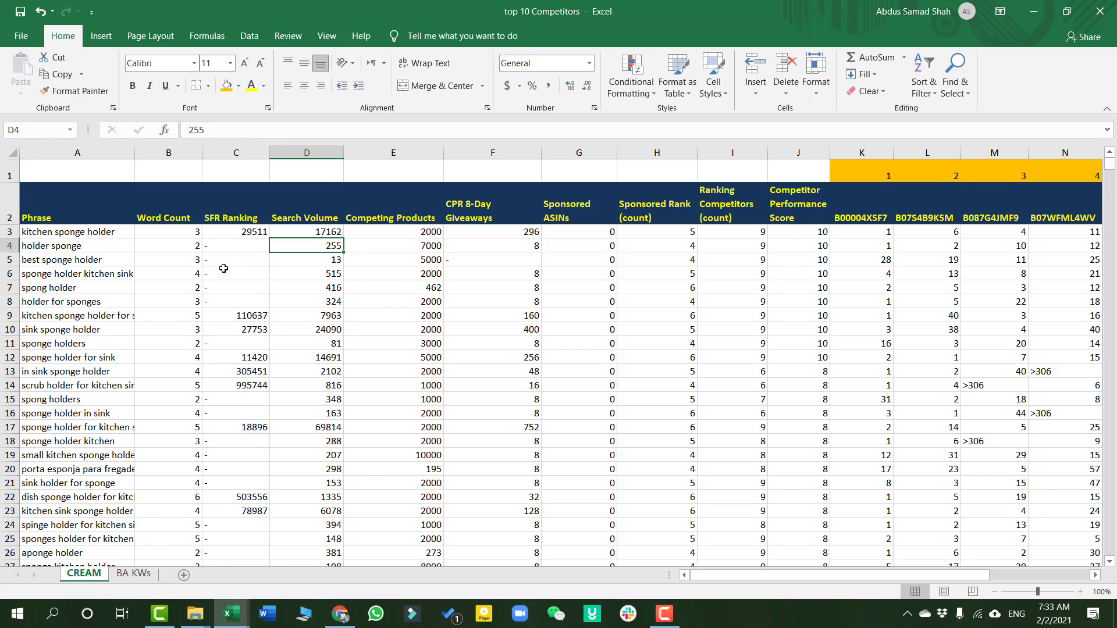
{"action": "left_click", "coordinate": [231, 162]}
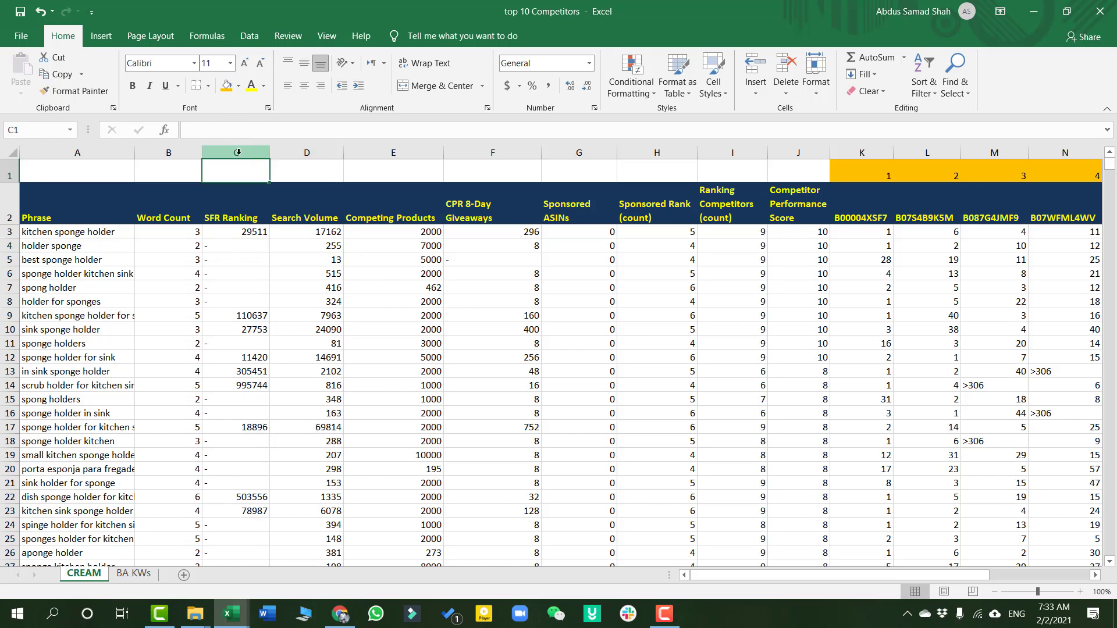
{"action": "left_click", "coordinate": [236, 152]}
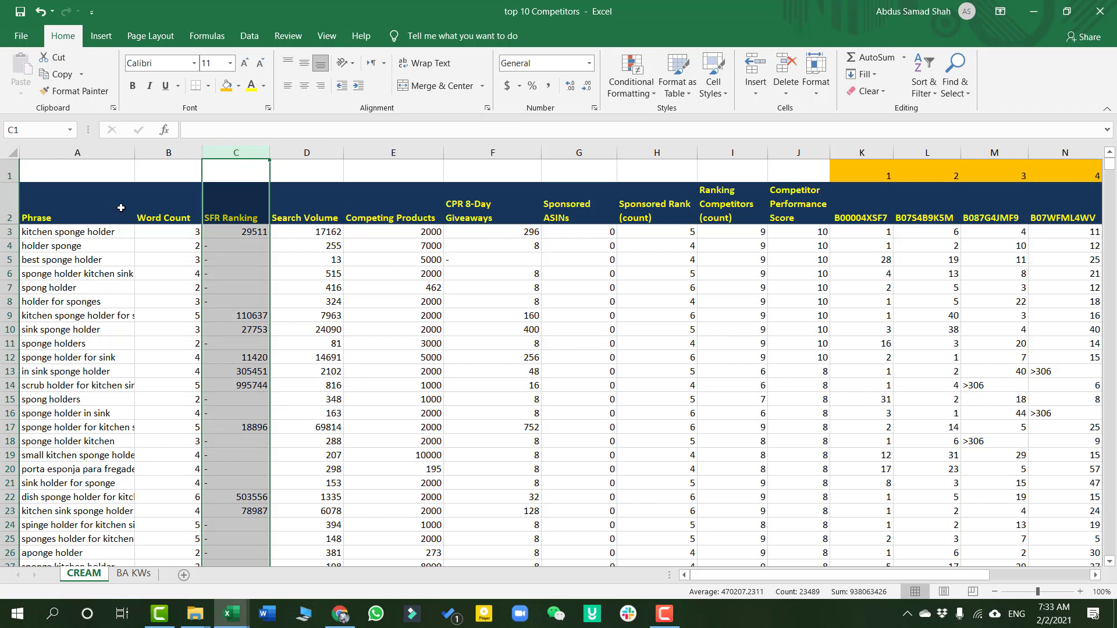
Add filters to the header row 2 of the CREAM sheet
{"action": "left_click", "coordinate": [10, 206]}
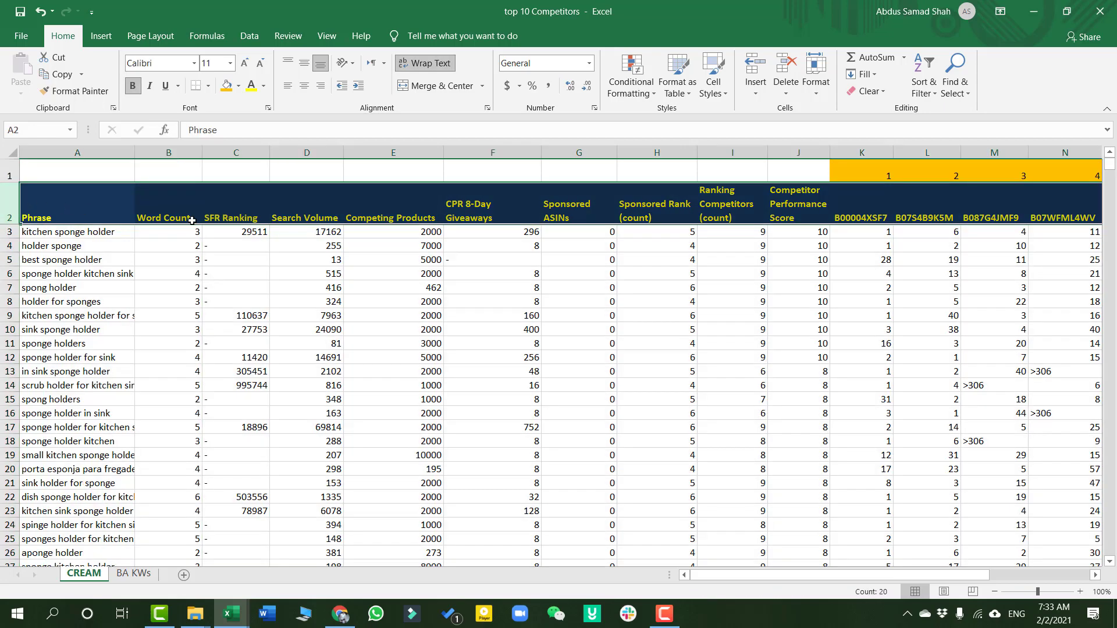
{"action": "left_click", "coordinate": [955, 94]}
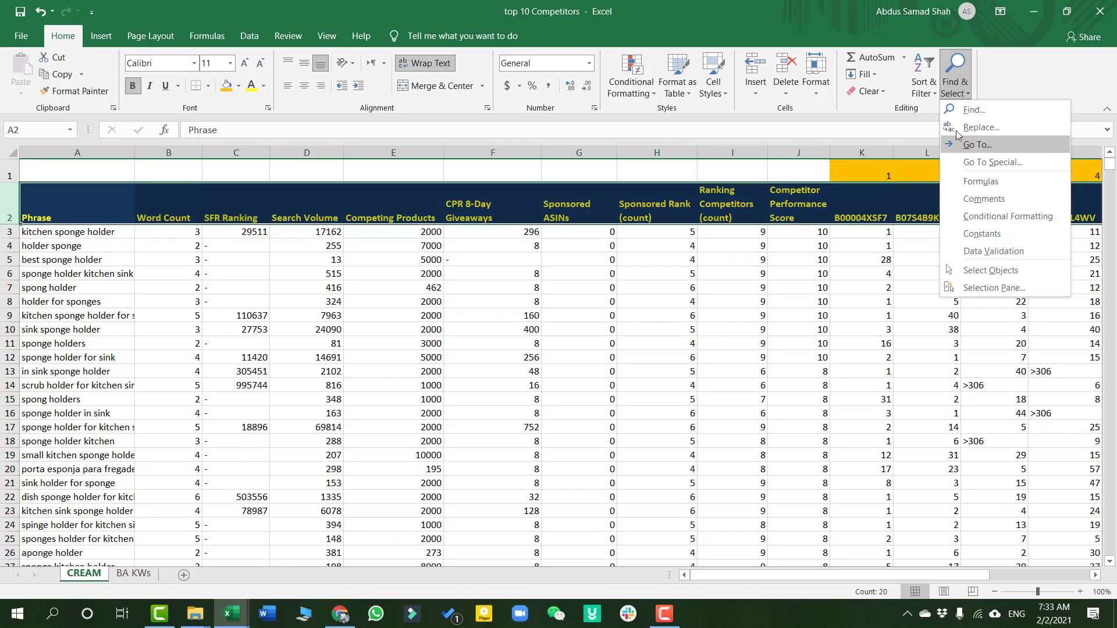
{"action": "left_click", "coordinate": [928, 94]}
{"action": "left_click", "coordinate": [937, 163]}
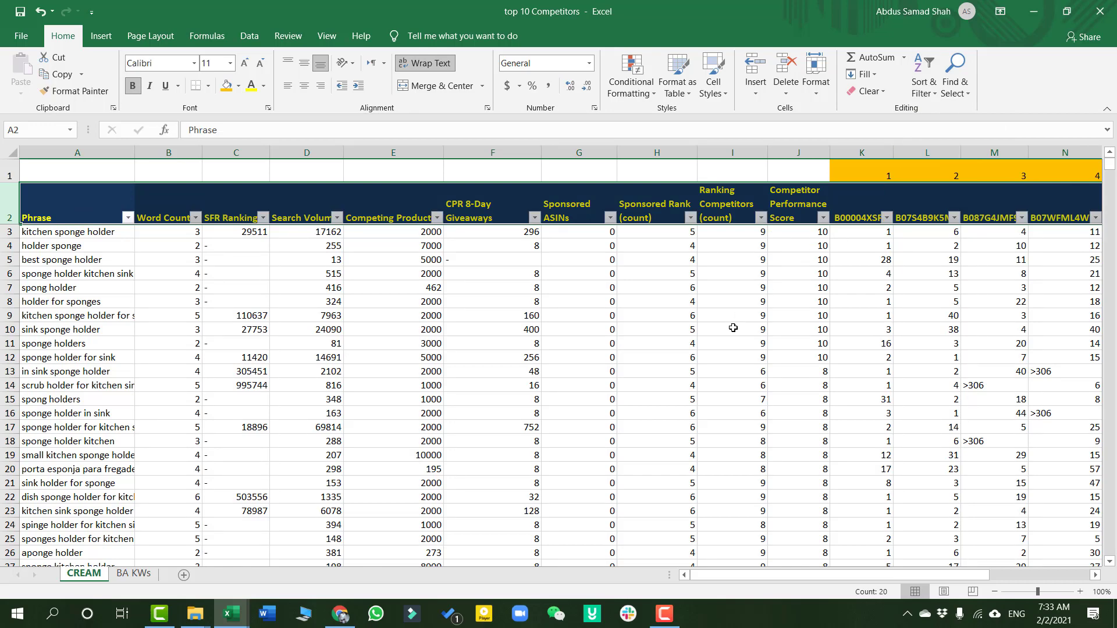
{"action": "left_click", "coordinate": [732, 329]}
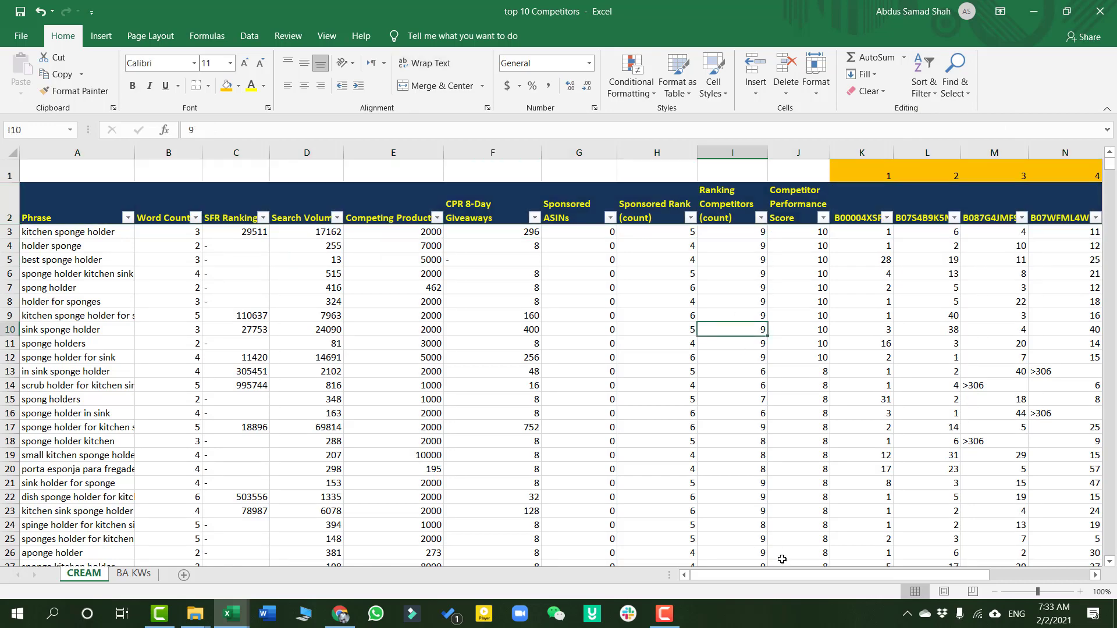
Review the Competitor Performance Score, Ranking Competitors, Sponsored Rank, Sponsored ASINs and CPR 8-Day Giveaways columns alongside the keyword phrases
{"action": "left_click_drag", "start_coordinate": [825, 578], "coordinate": [864, 575]}
{"action": "left_click", "coordinate": [619, 211]}
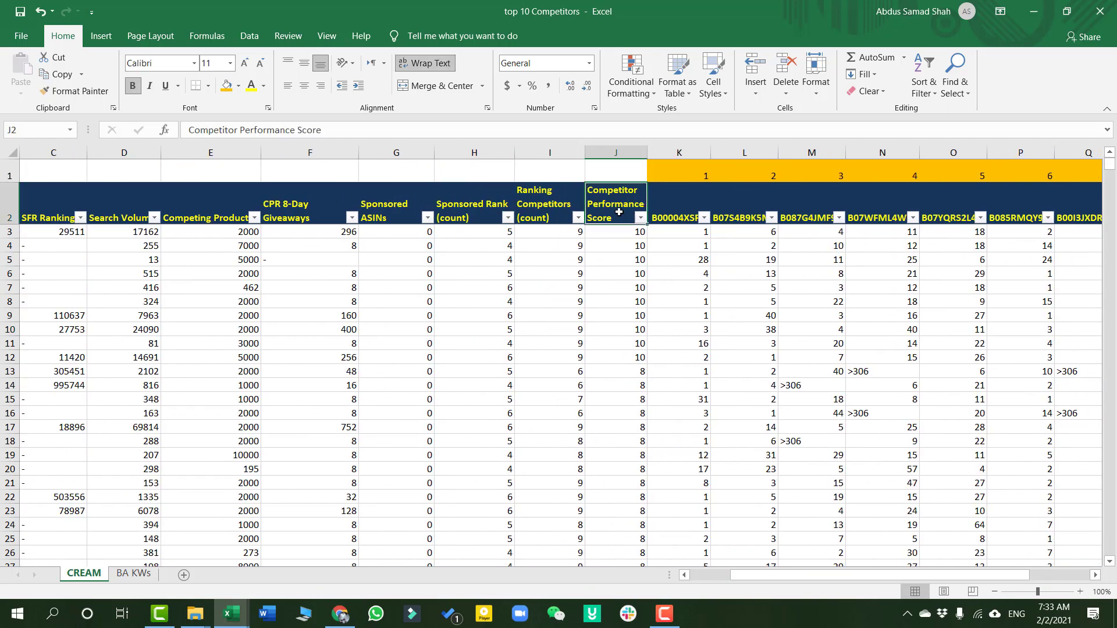
{"action": "left_click", "coordinate": [552, 209]}
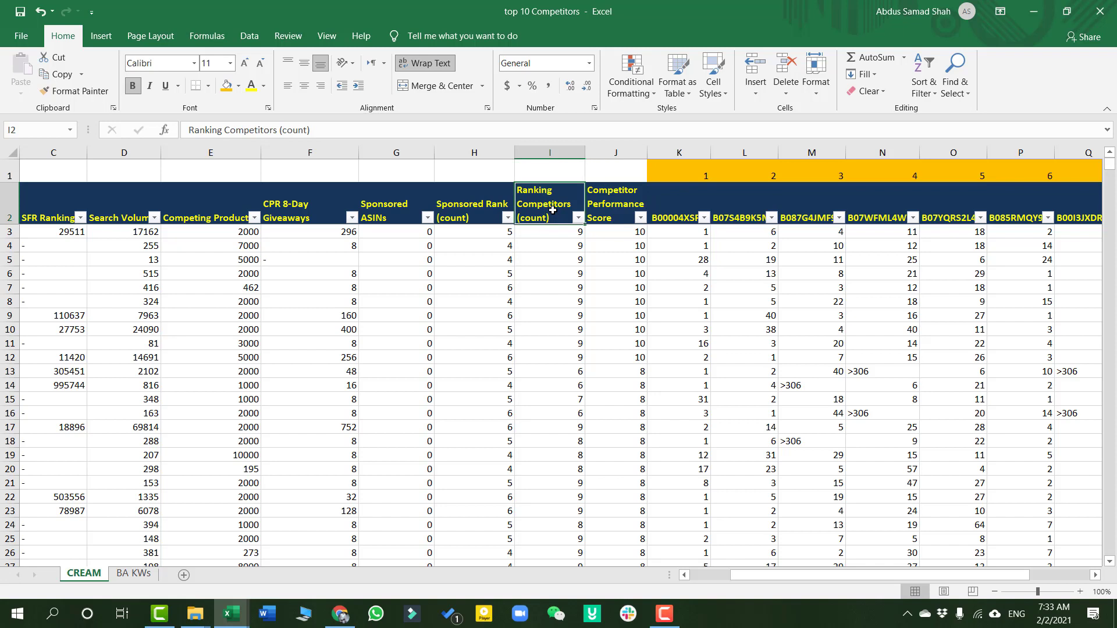
{"action": "left_click", "coordinate": [479, 211]}
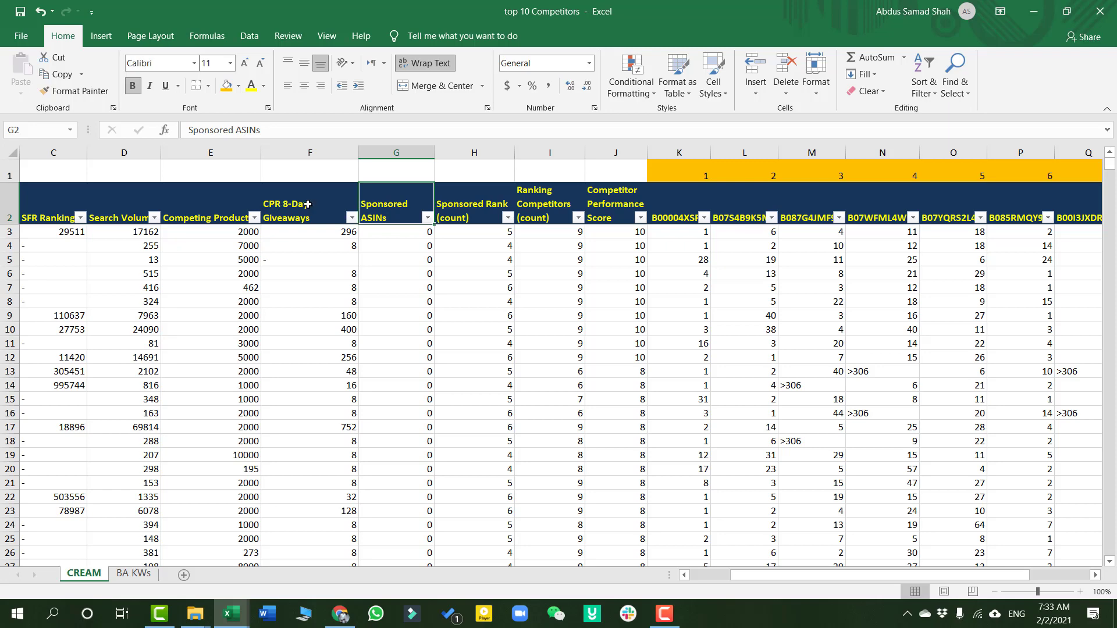
{"action": "left_click_drag", "start_coordinate": [308, 205], "coordinate": [29, 317]}
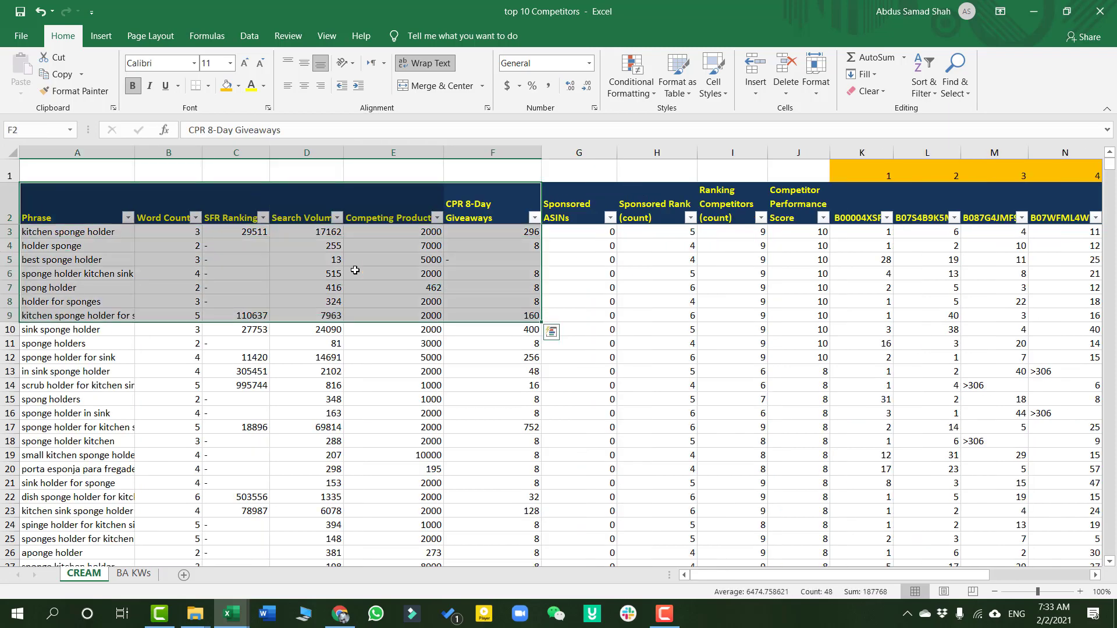
{"action": "left_click", "coordinate": [454, 254]}
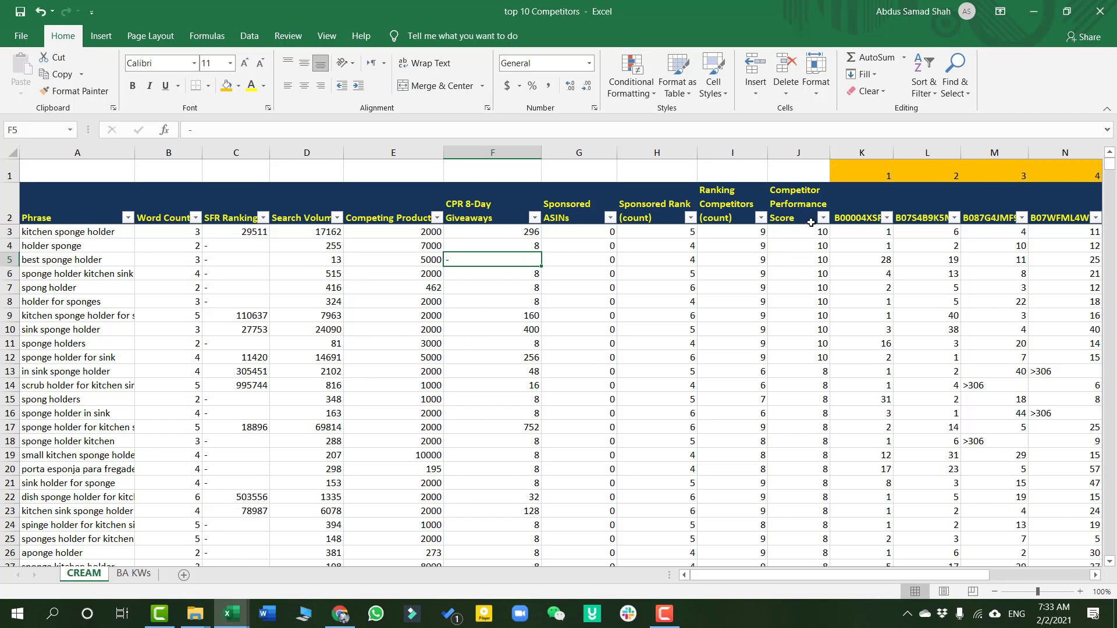
{"action": "left_click", "coordinate": [73, 234]}
{"action": "left_click", "coordinate": [814, 246]}
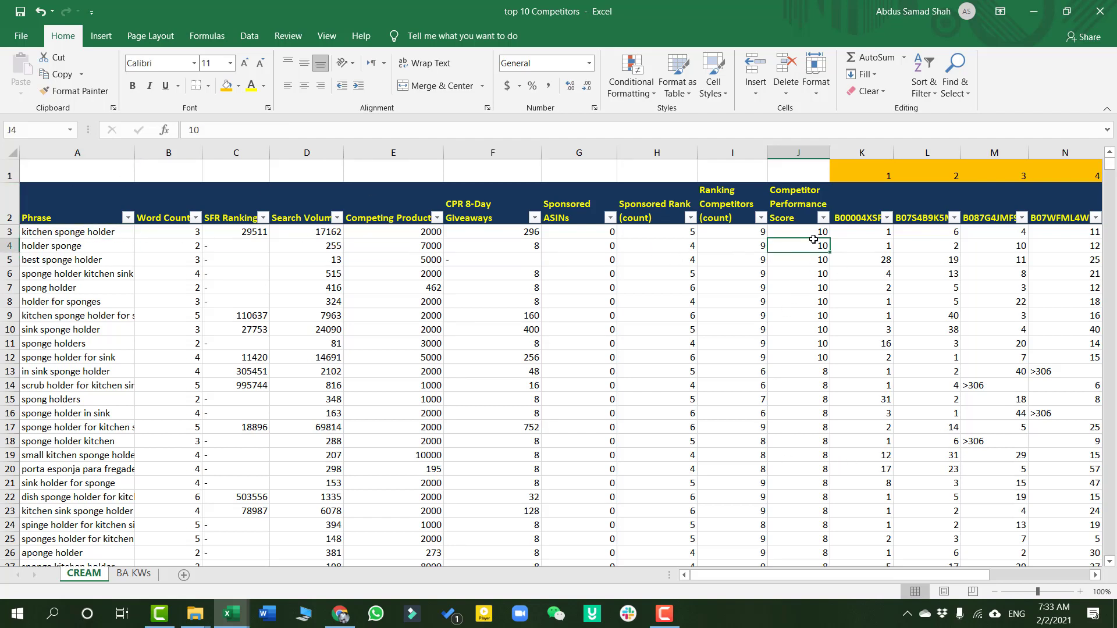
{"action": "left_click", "coordinate": [814, 235]}
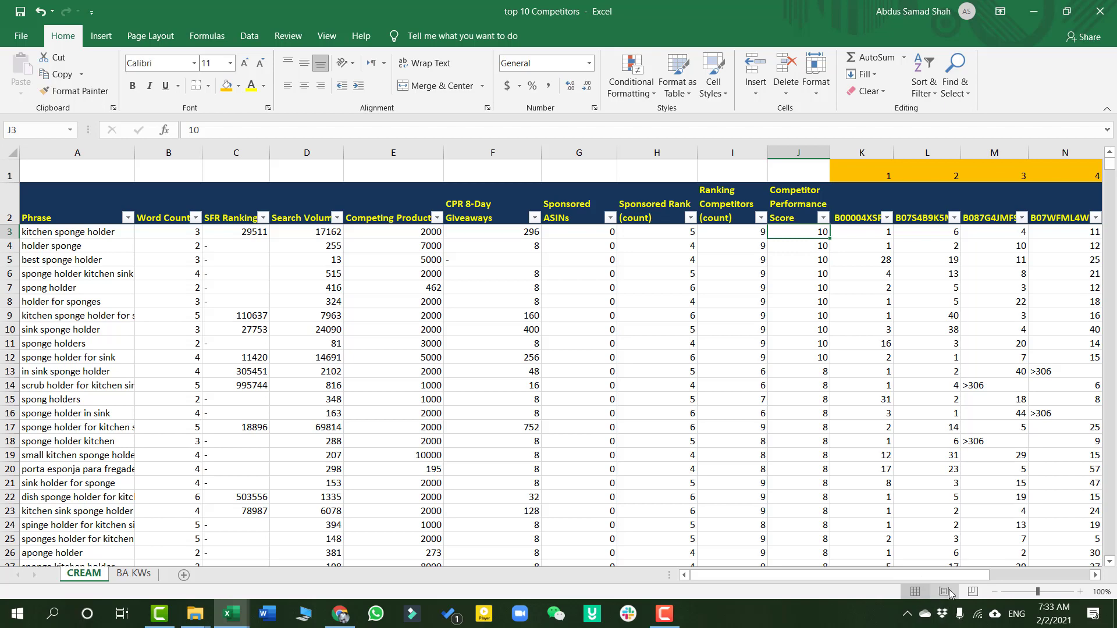
{"action": "mouse_move", "coordinate": [935, 573]}
{"action": "left_mouse_down"}
{"action": "mouse_move", "coordinate": [1085, 573]}
{"action": "mouse_move", "coordinate": [950, 575]}
{"action": "left_mouse_up"}
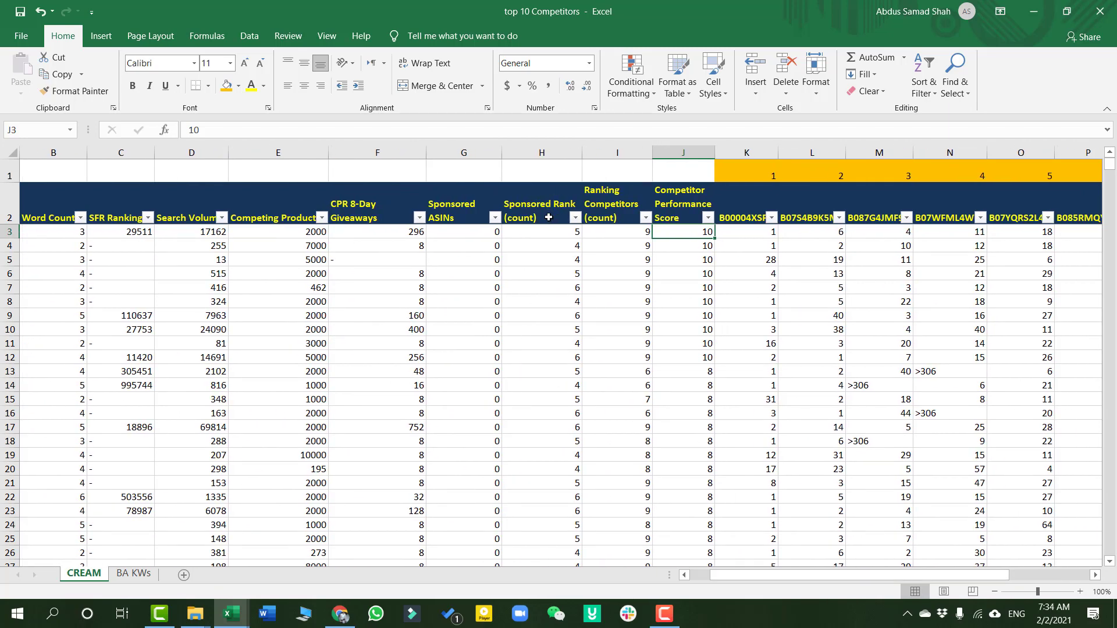
{"action": "left_click", "coordinate": [553, 235]}
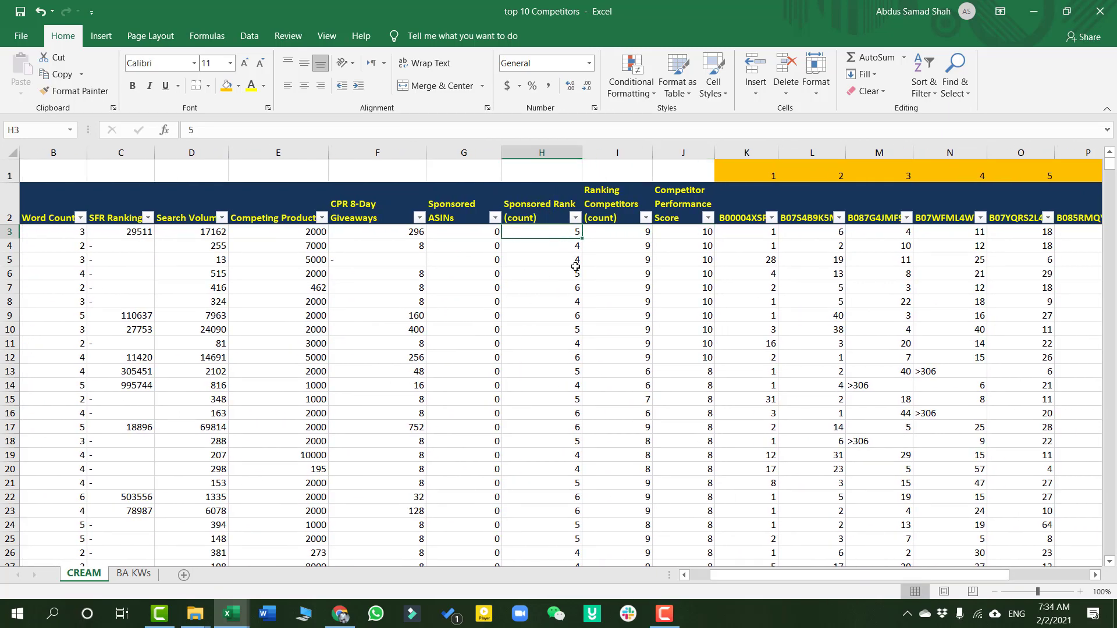
Replace the Ranking Competitors (count) value in I3 with the formula =COUNTIF(K3:T3,"<306")
{"action": "left_click", "coordinate": [629, 229]}
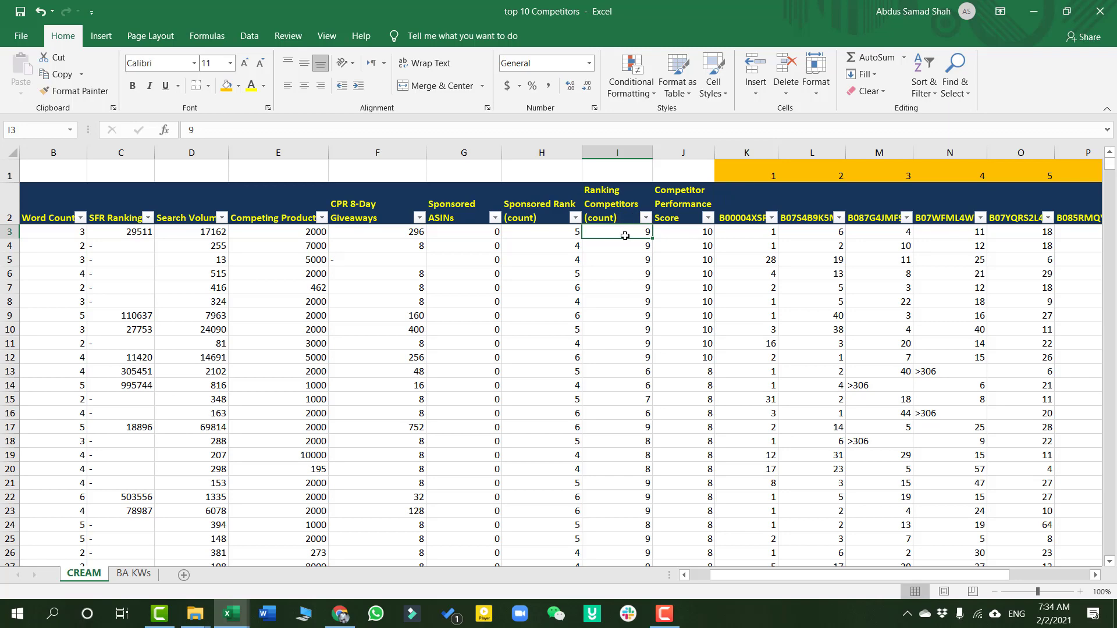
{"action": "left_click_drag", "start_coordinate": [895, 571], "coordinate": [936, 572]}
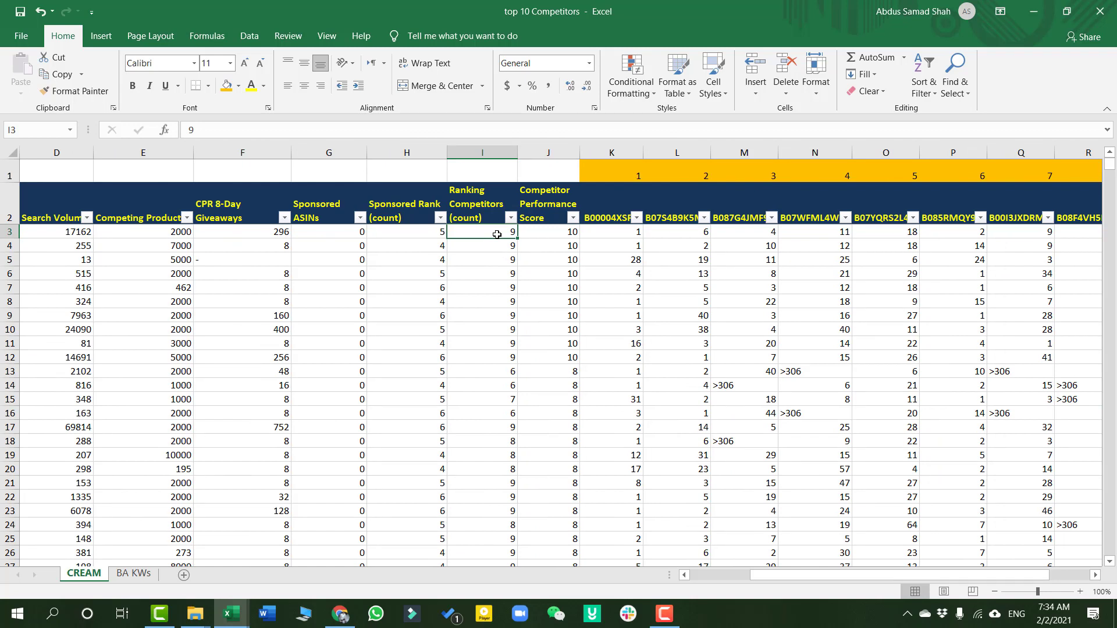
{"action": "mouse_move", "coordinate": [496, 234]}
{"action": "left_mouse_down"}
{"action": "mouse_move", "coordinate": [532, 279]}
{"action": "mouse_move", "coordinate": [492, 233]}
{"action": "left_mouse_up"}
{"action": "key", "text": "BackSpace"}
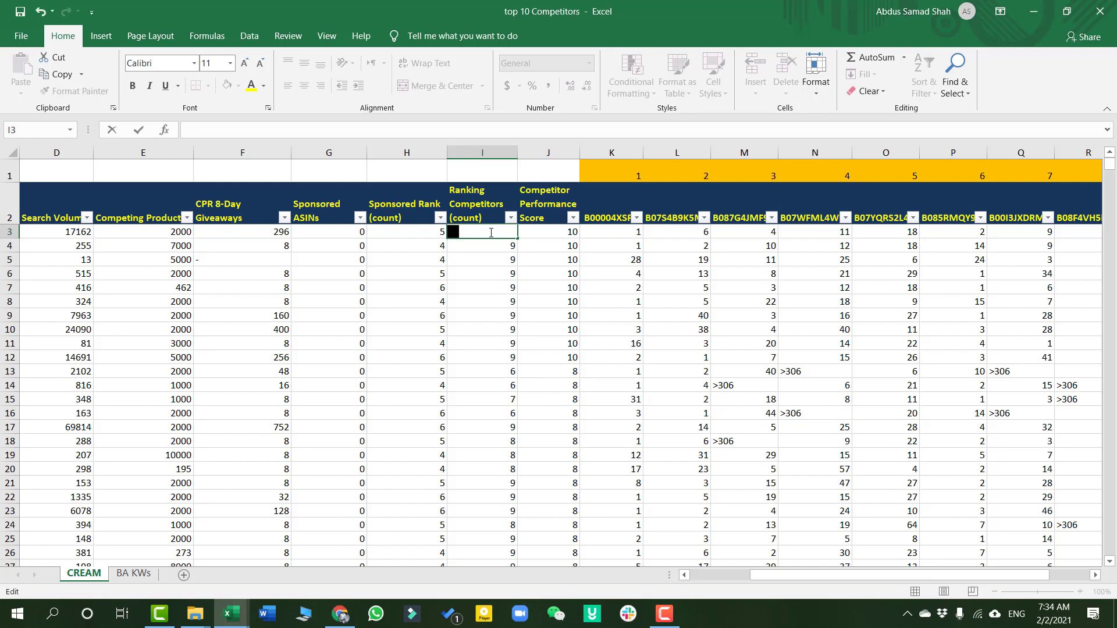
{"action": "type", "text": "=co"}
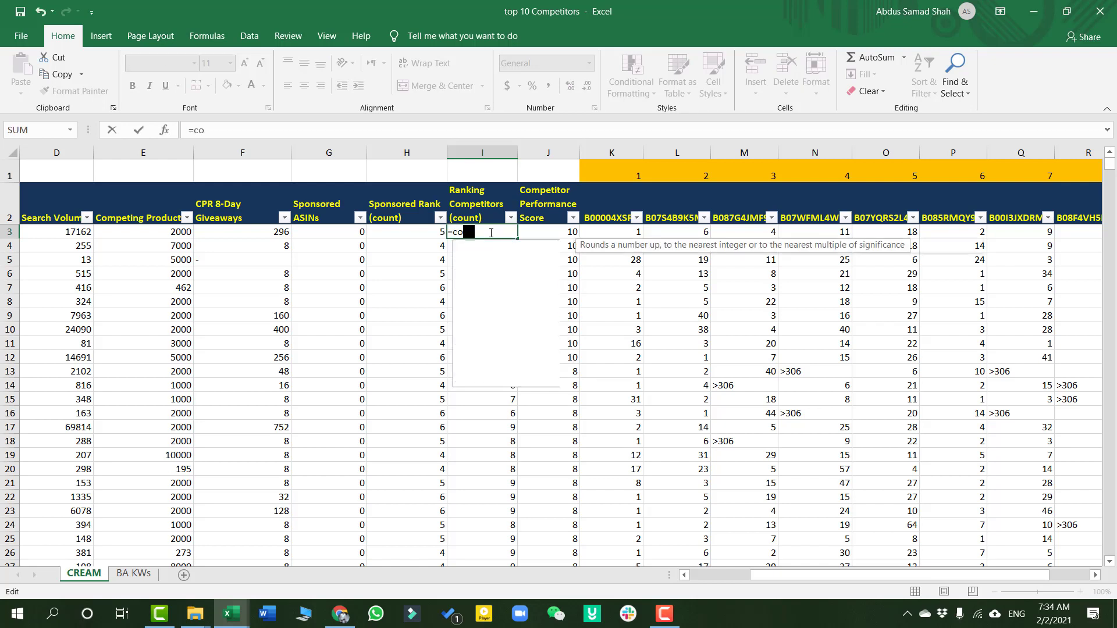
{"action": "type", "text": "untif"}
{"action": "key", "text": "Tab"}
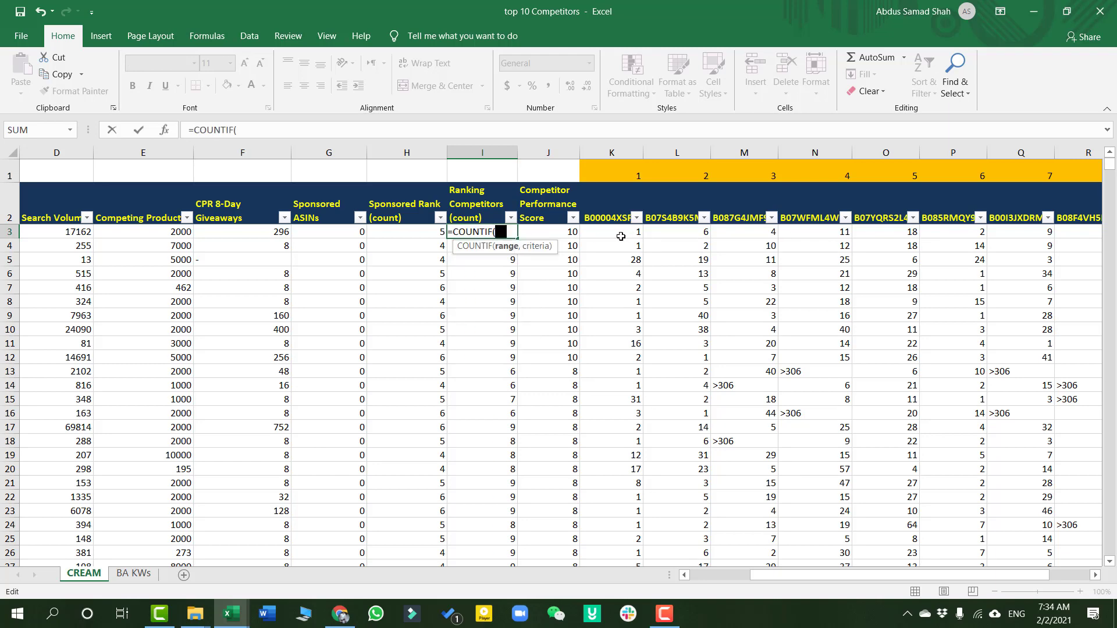
{"action": "left_click_drag", "start_coordinate": [620, 236], "coordinate": [1076, 232]}
{"action": "left_click_drag", "start_coordinate": [940, 576], "coordinate": [878, 578]}
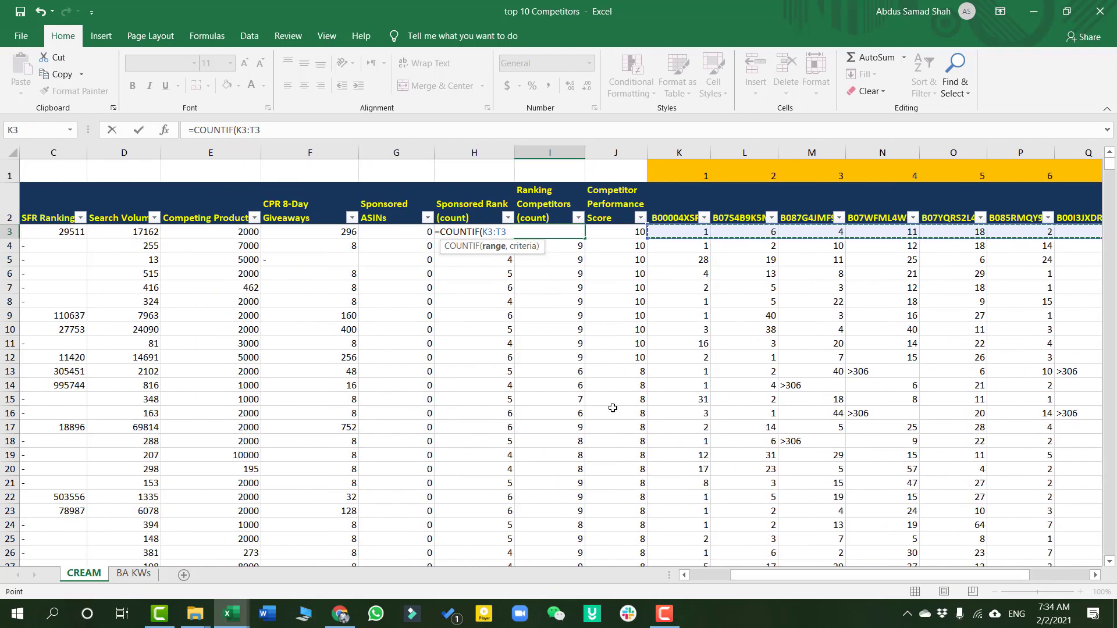
{"action": "type", "text": ",\"<"}
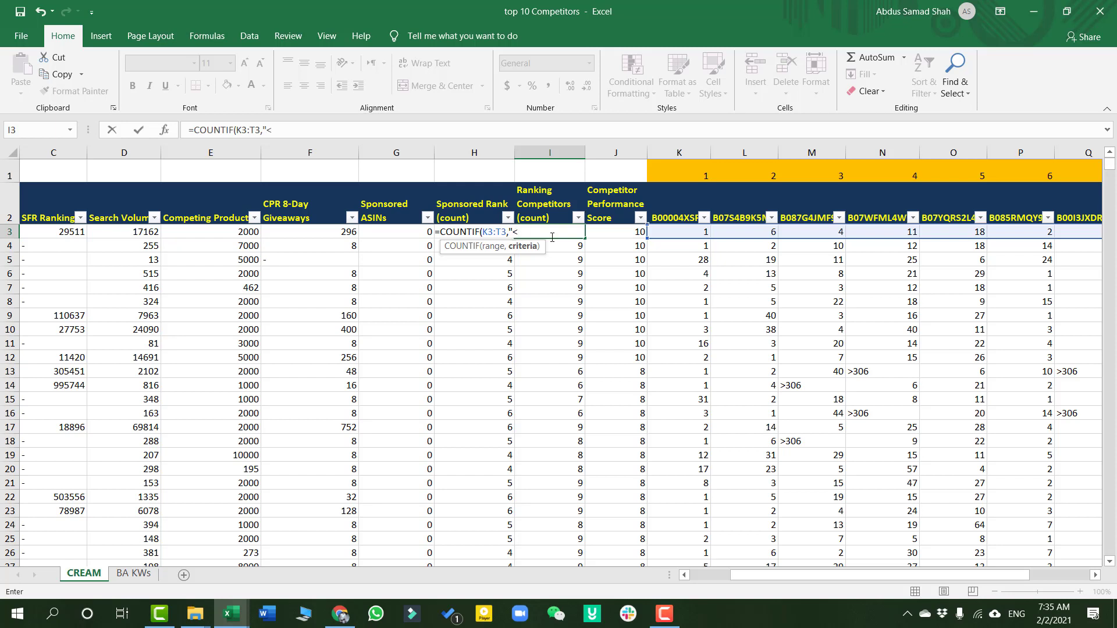
{"action": "type", "text": "306\")"}
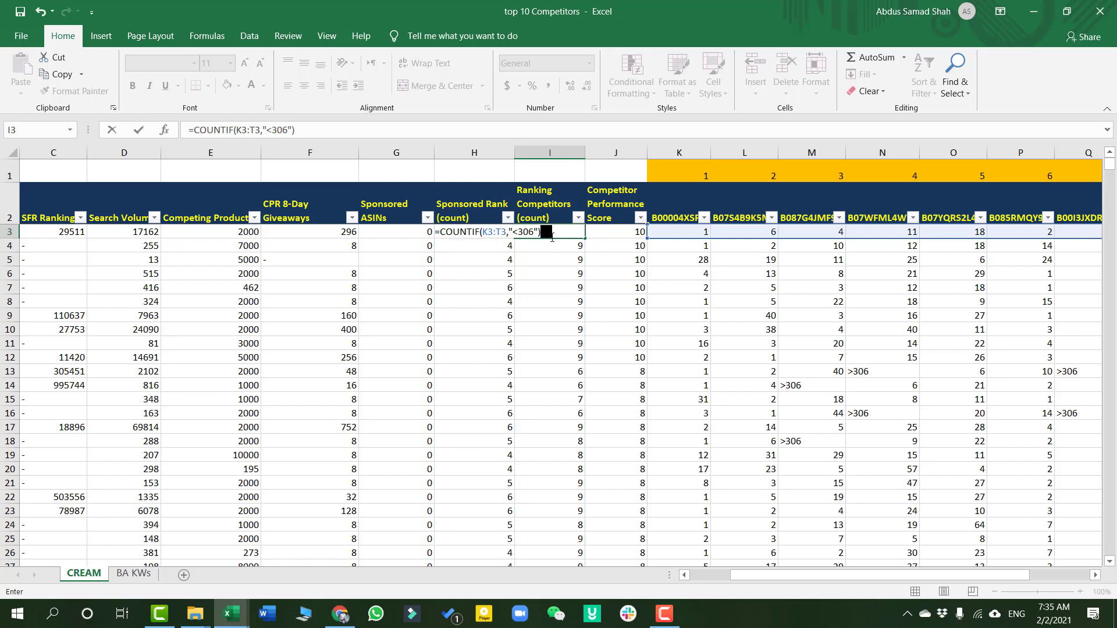
{"action": "key", "text": "Return"}
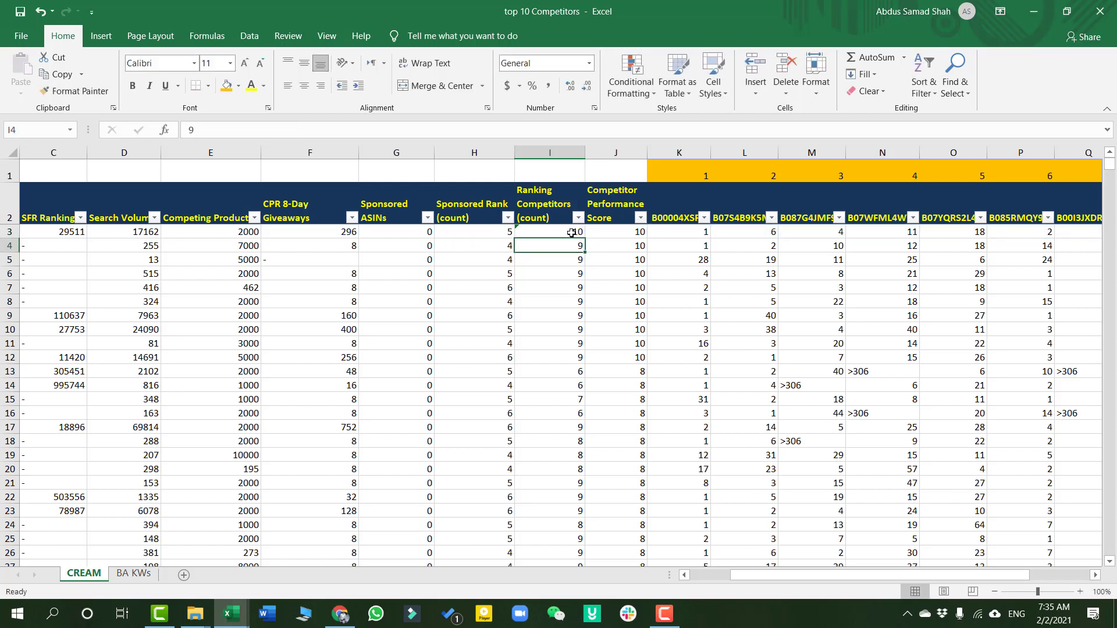
Fill the COUNTIF formula from I3 down the entire Ranking Competitors (count) column
{"action": "left_click", "coordinate": [570, 231]}
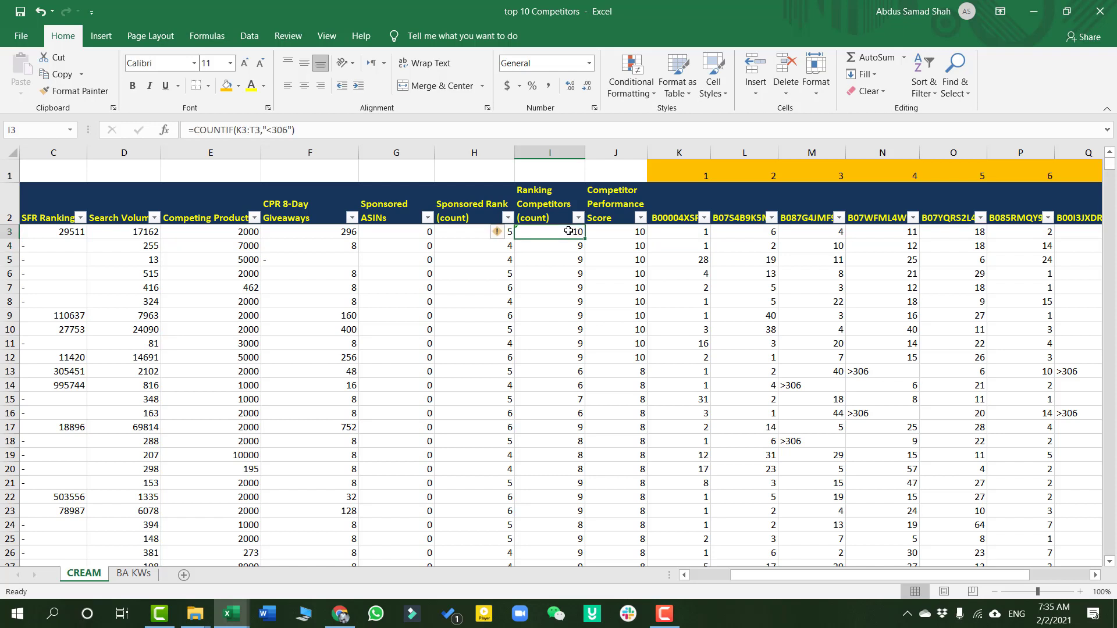
{"action": "double_click", "coordinate": [585, 239]}
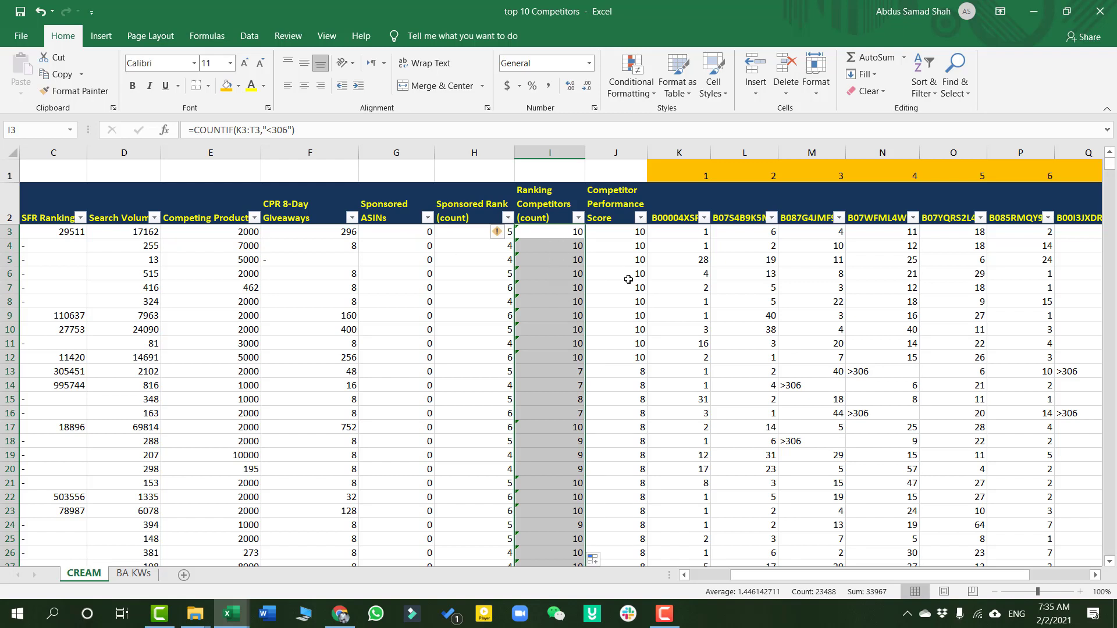
{"action": "left_click", "coordinate": [563, 272]}
Convert the formulas in the Ranking Competitors (count) column to plain values, from I3 down to the last data row
{"action": "left_click", "coordinate": [561, 230]}
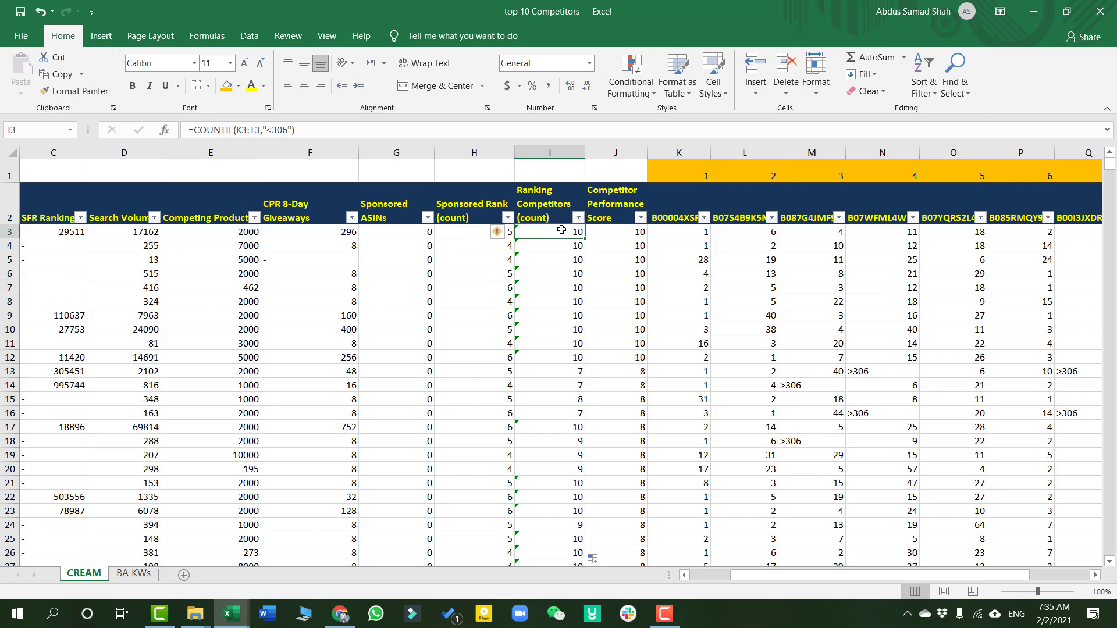
{"action": "key", "text": "ctrl+shift+Down"}
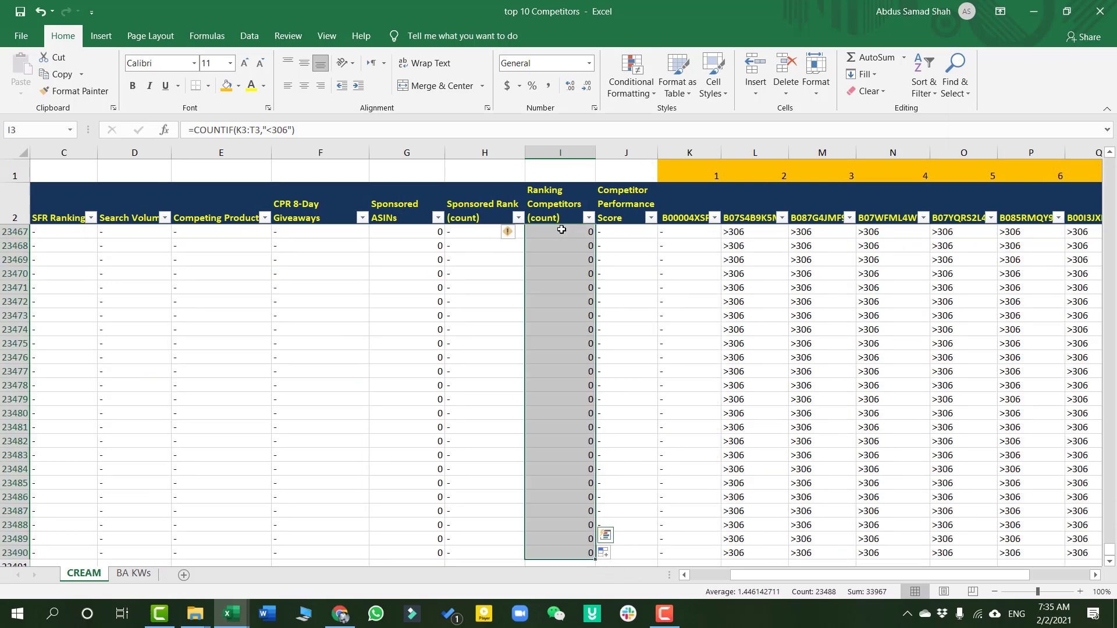
{"action": "key", "text": "ctrl+c"}
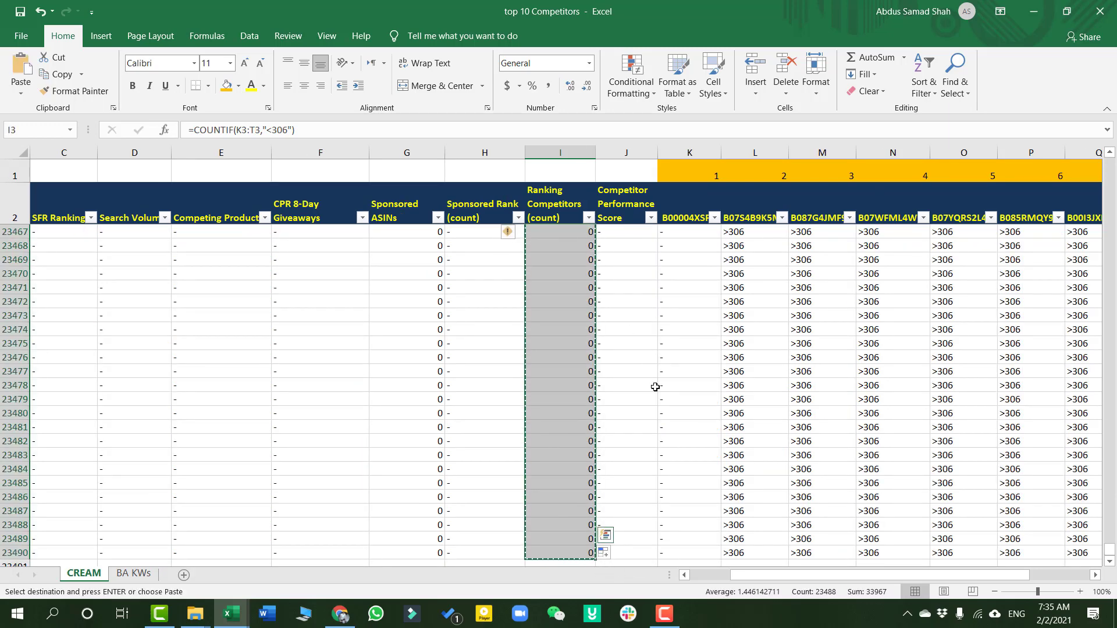
{"action": "key", "text": "ctrl+v"}
{"action": "left_click", "coordinate": [620, 550]}
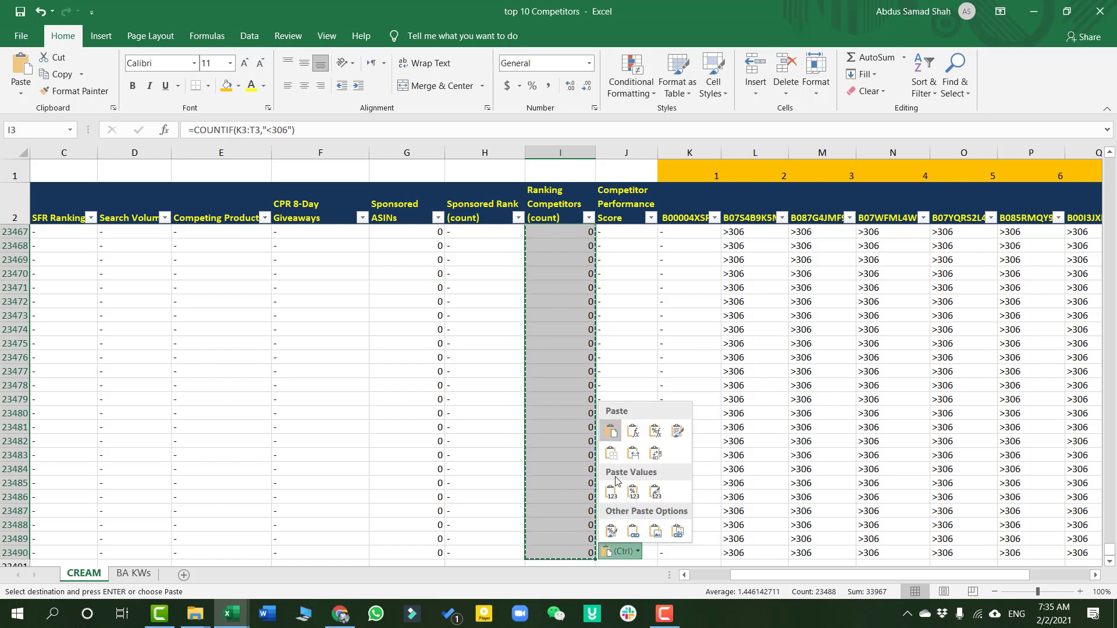
{"action": "left_click", "coordinate": [612, 493]}
{"action": "scroll", "coordinate": [566, 459], "scroll_direction": "up", "scroll_amount": 20}
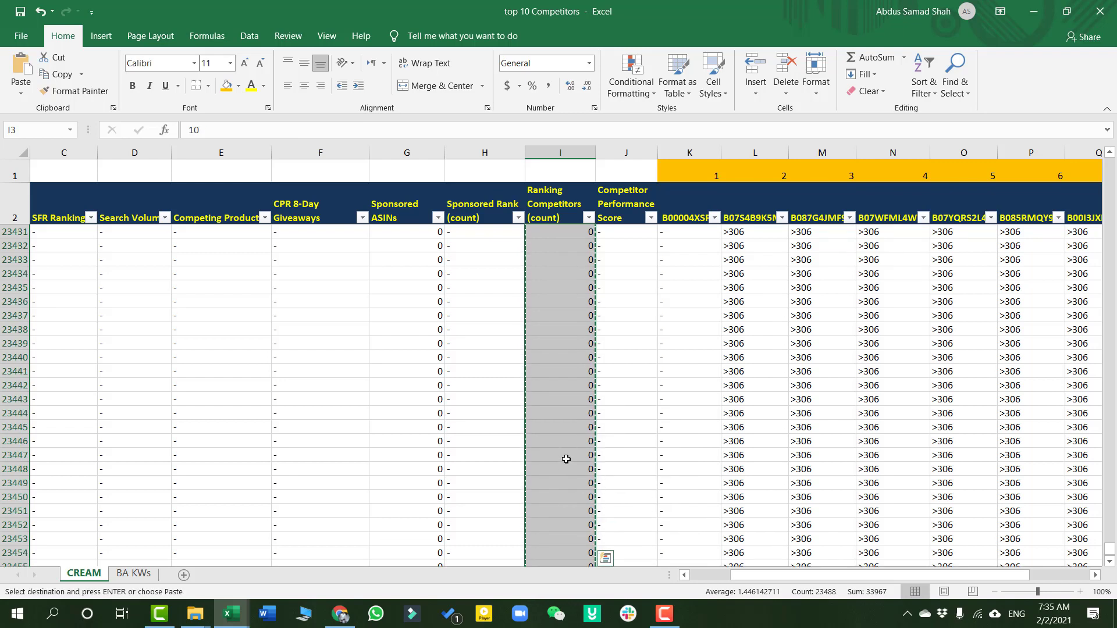
{"action": "scroll", "coordinate": [566, 459], "scroll_direction": "up", "scroll_amount": 7}
{"action": "left_click", "coordinate": [583, 343]}
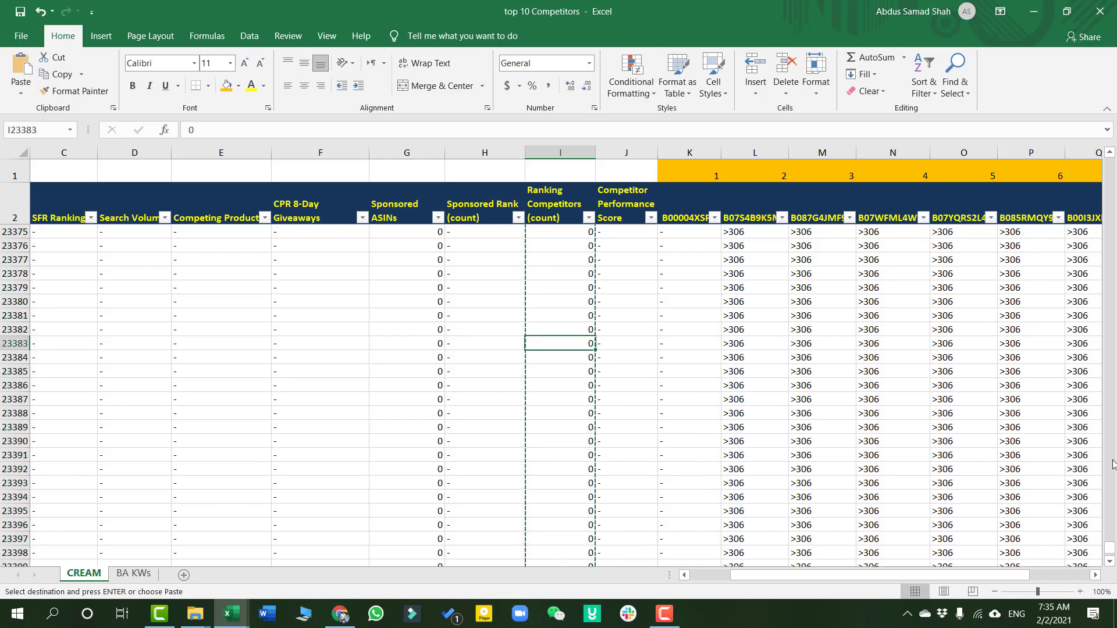
{"action": "left_click_drag", "start_coordinate": [1109, 548], "coordinate": [1110, 163]}
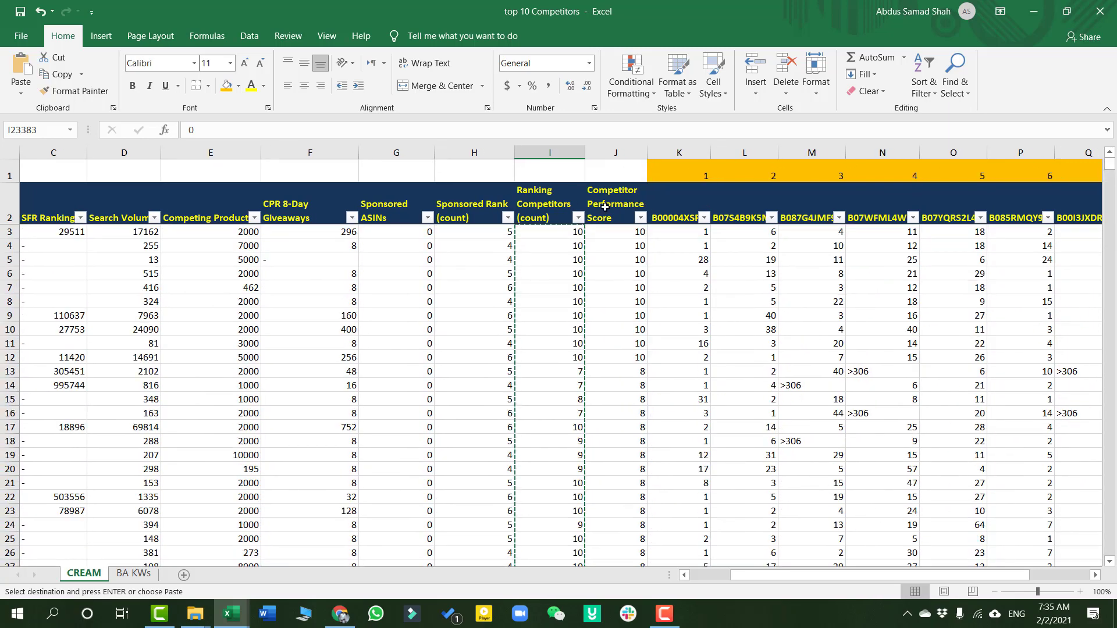
{"action": "left_click", "coordinate": [597, 263]}
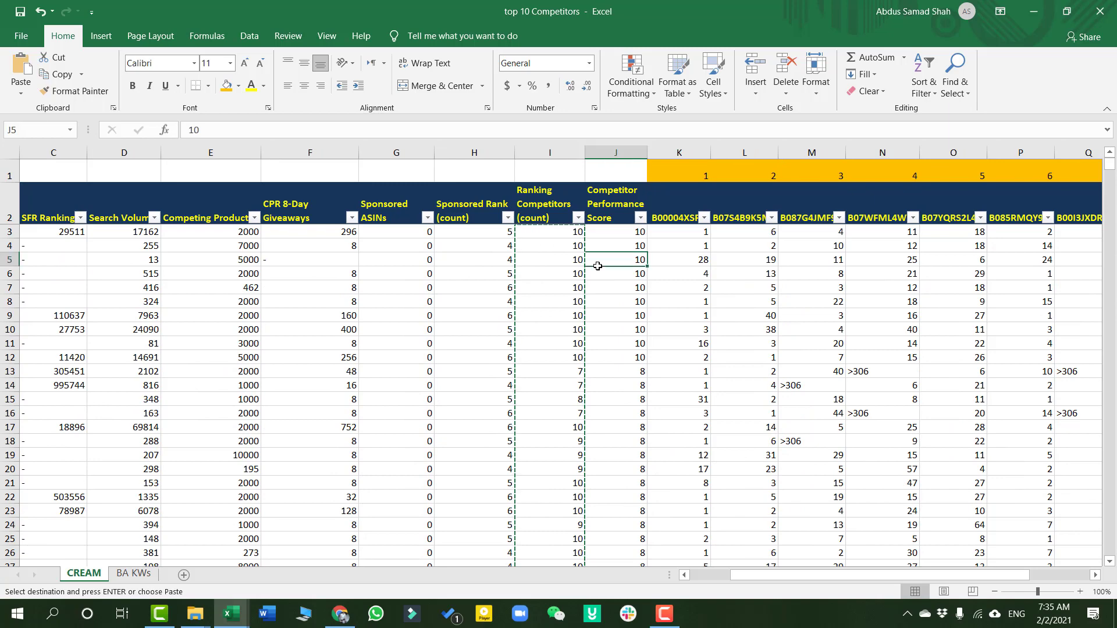
{"action": "key", "text": "Escape"}
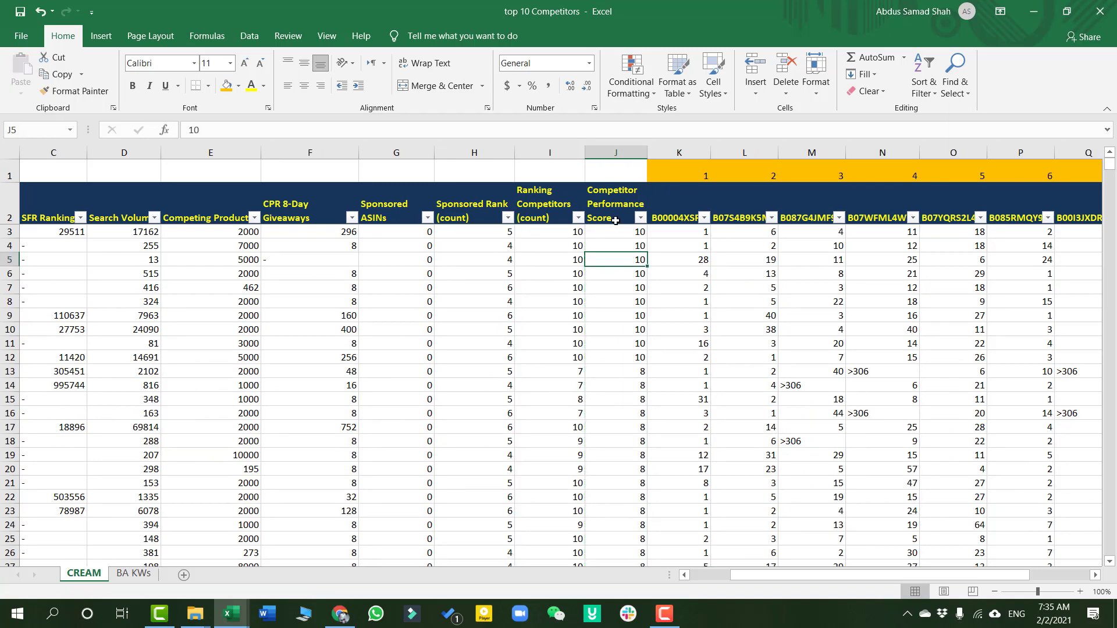
Examine the Competitor Performance Score column against the ranking counts and the individual competitor ASIN ranks, including rows with >306 entries
{"action": "left_click_drag", "start_coordinate": [752, 577], "coordinate": [790, 577]}
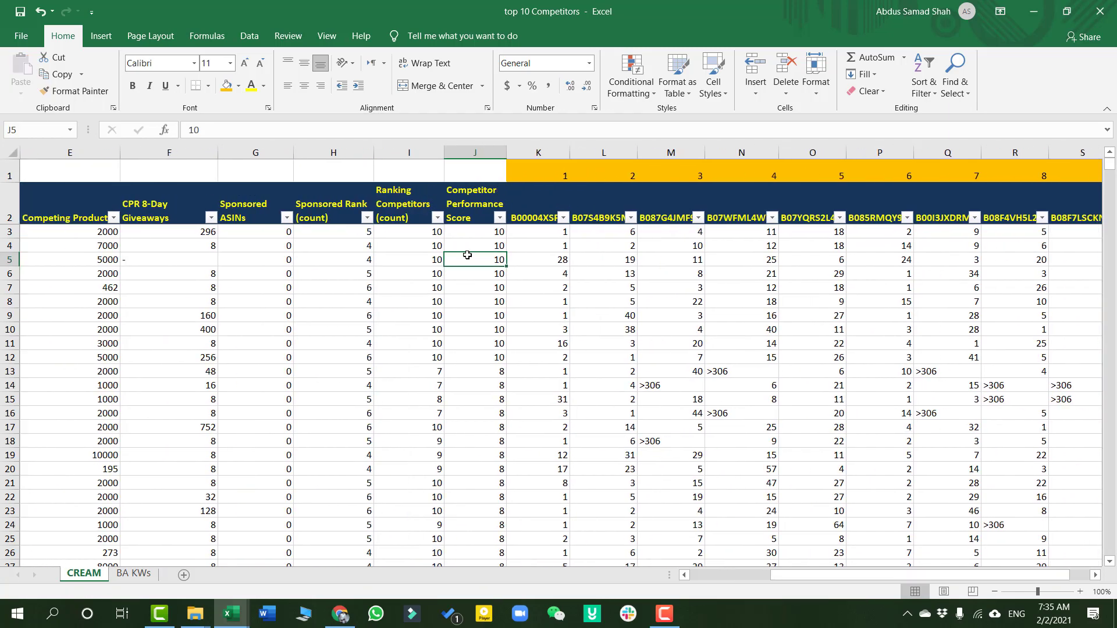
{"action": "left_click", "coordinate": [483, 233]}
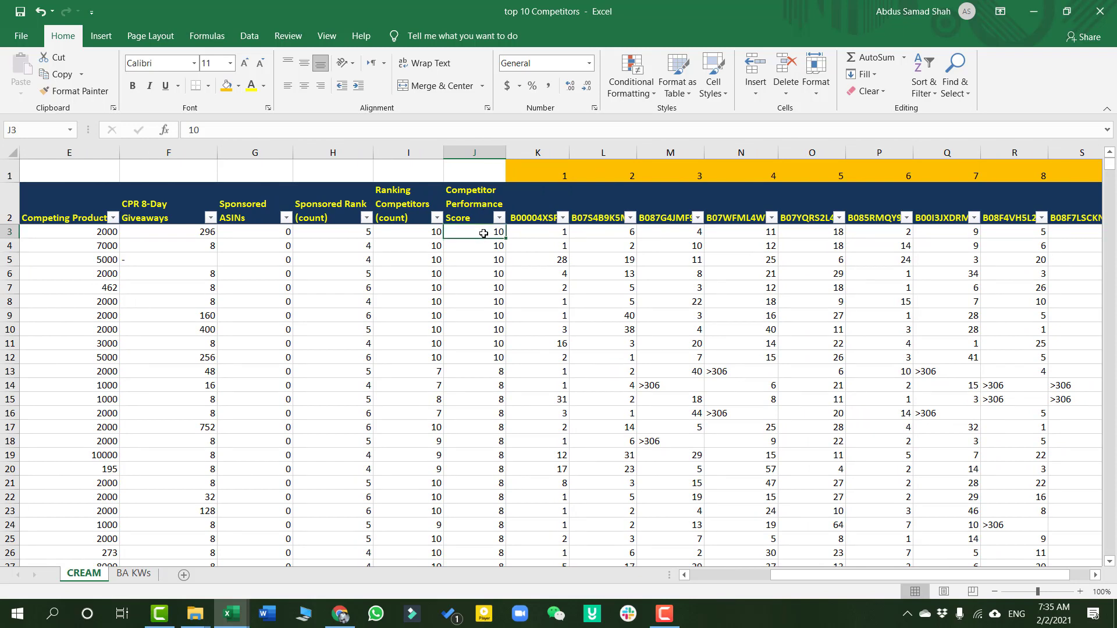
{"action": "left_click", "coordinate": [415, 237]}
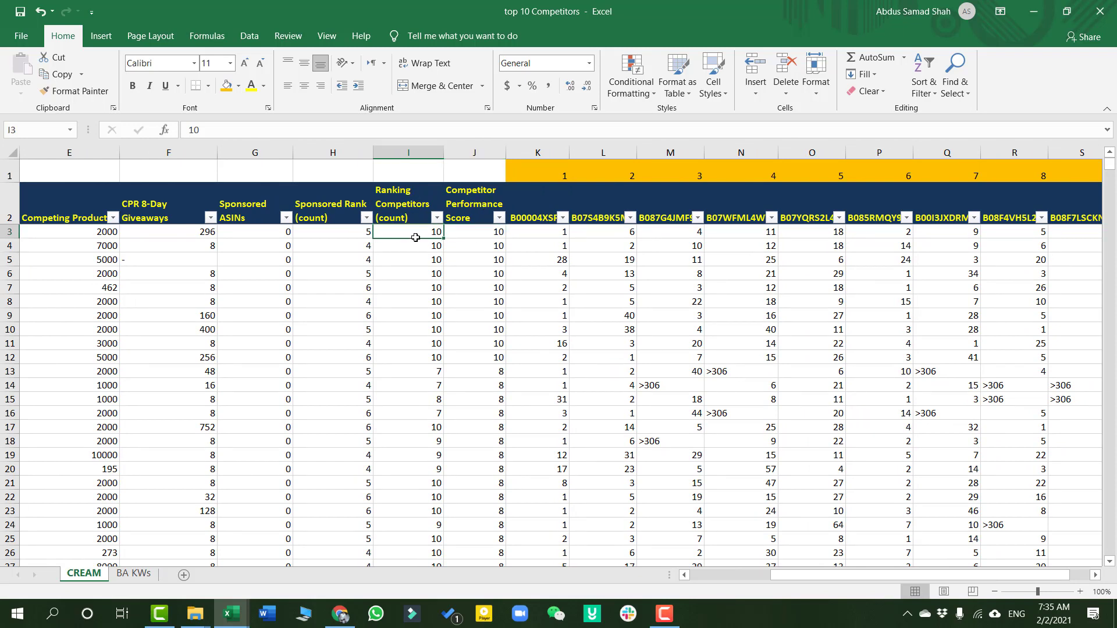
{"action": "left_click", "coordinate": [478, 211]}
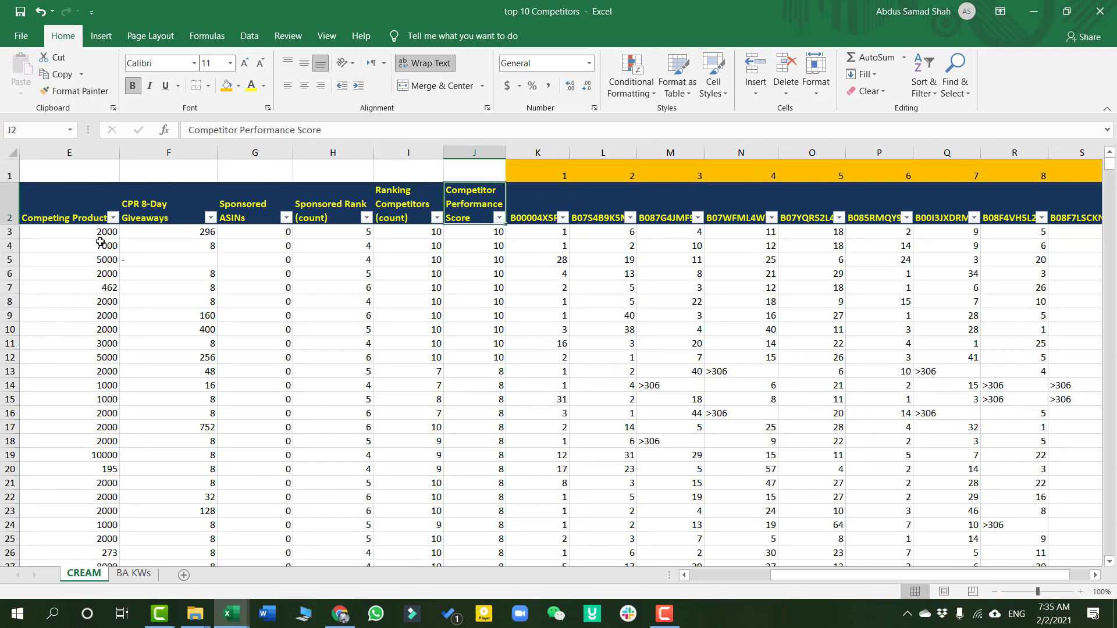
{"action": "left_click", "coordinate": [30, 235]}
{"action": "key", "text": "shift+space"}
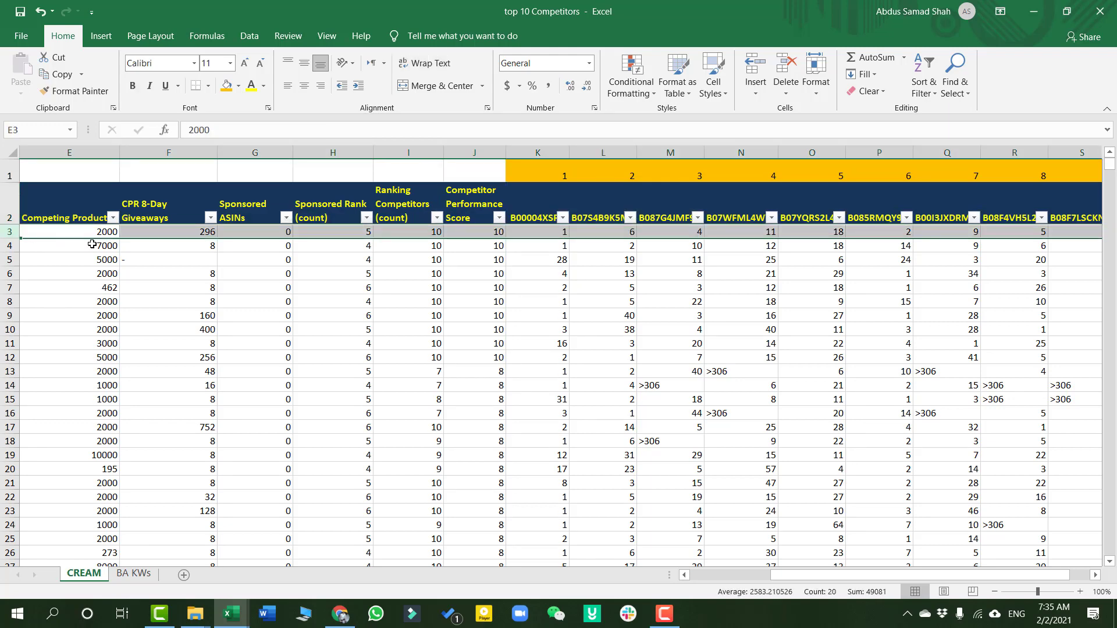
{"action": "left_click", "coordinate": [585, 250]}
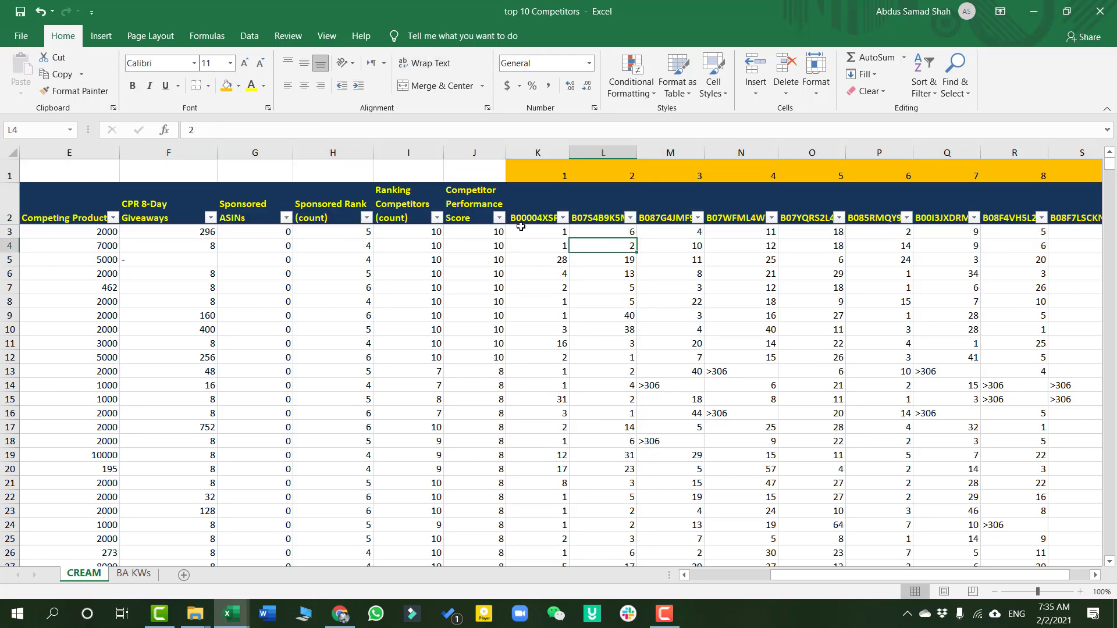
{"action": "left_click_drag", "start_coordinate": [521, 227], "coordinate": [1086, 237]}
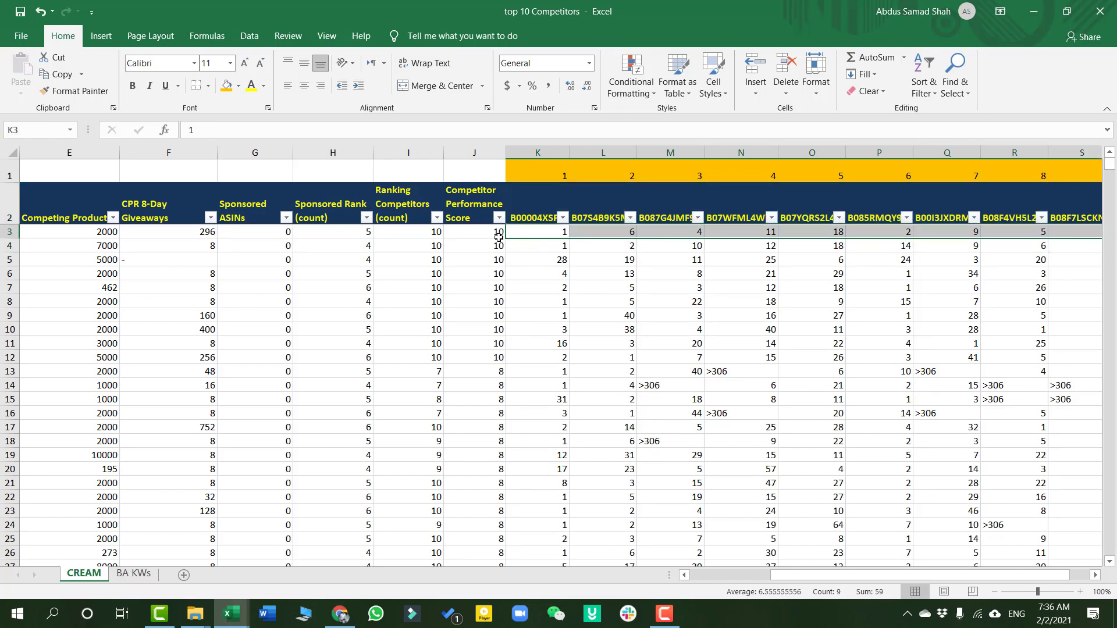
{"action": "left_click", "coordinate": [487, 149]}
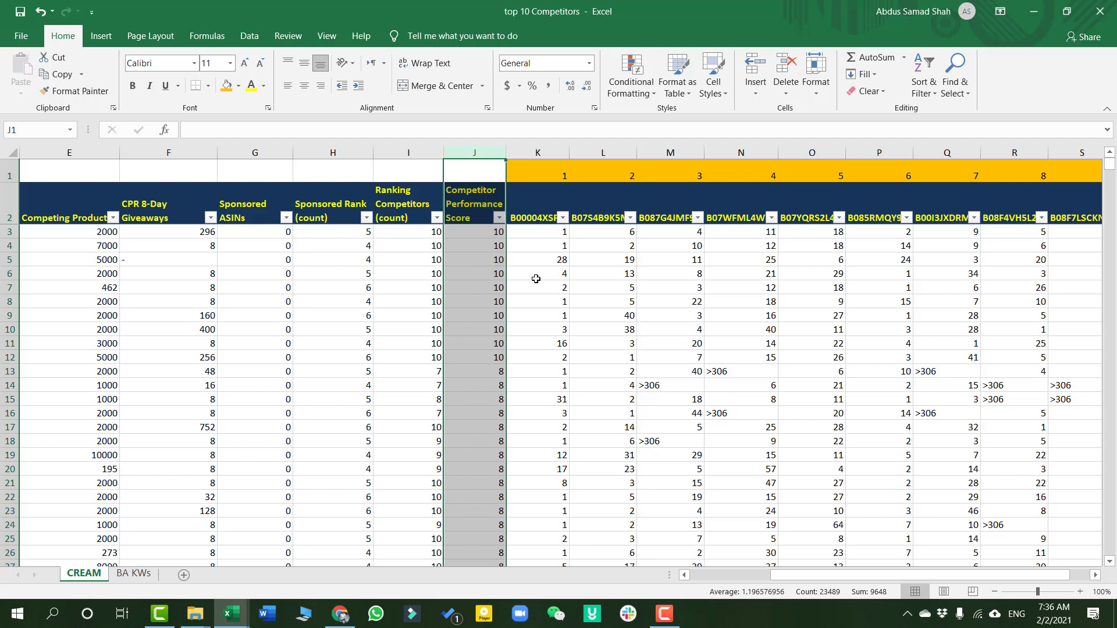
{"action": "scroll", "coordinate": [867, 475], "scroll_direction": "down", "scroll_amount": 20}
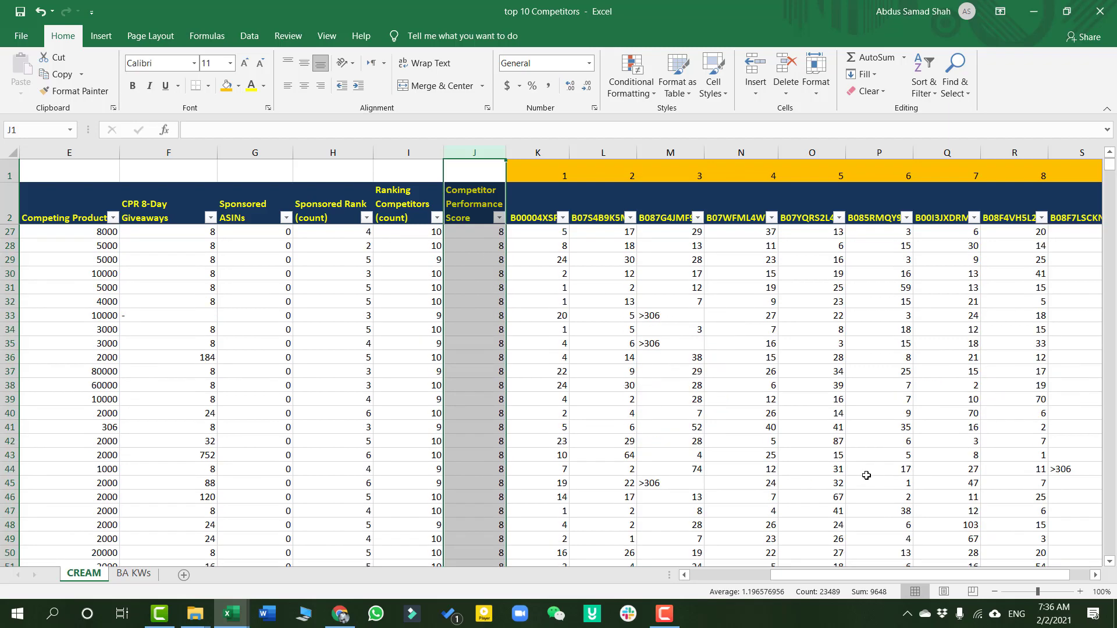
{"action": "scroll", "coordinate": [866, 475], "scroll_direction": "up", "scroll_amount": 1}
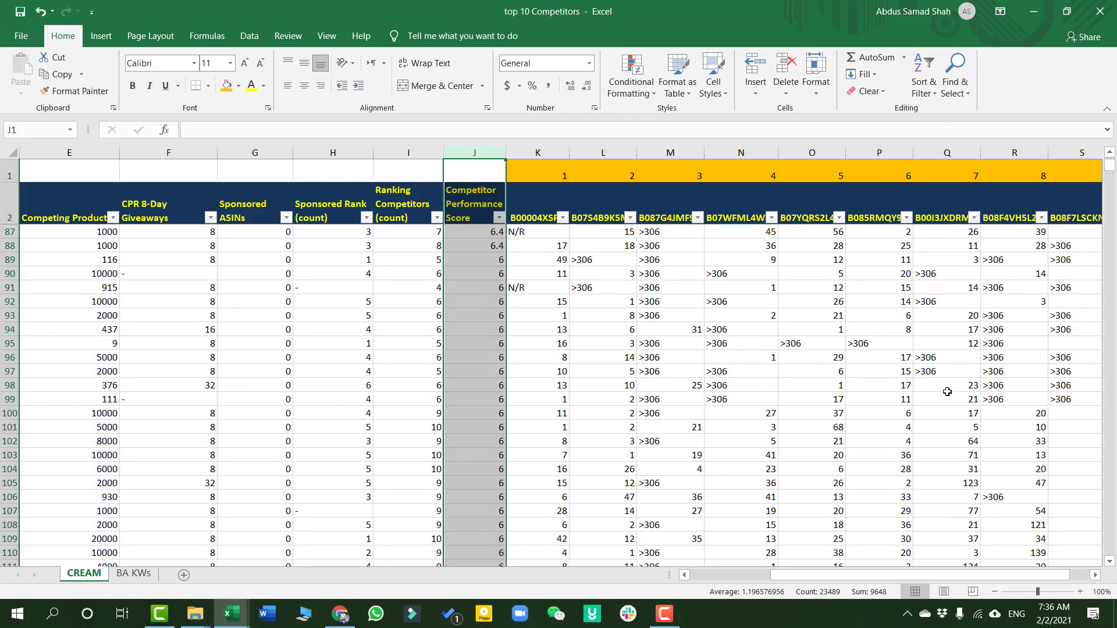
{"action": "left_click", "coordinate": [996, 370]}
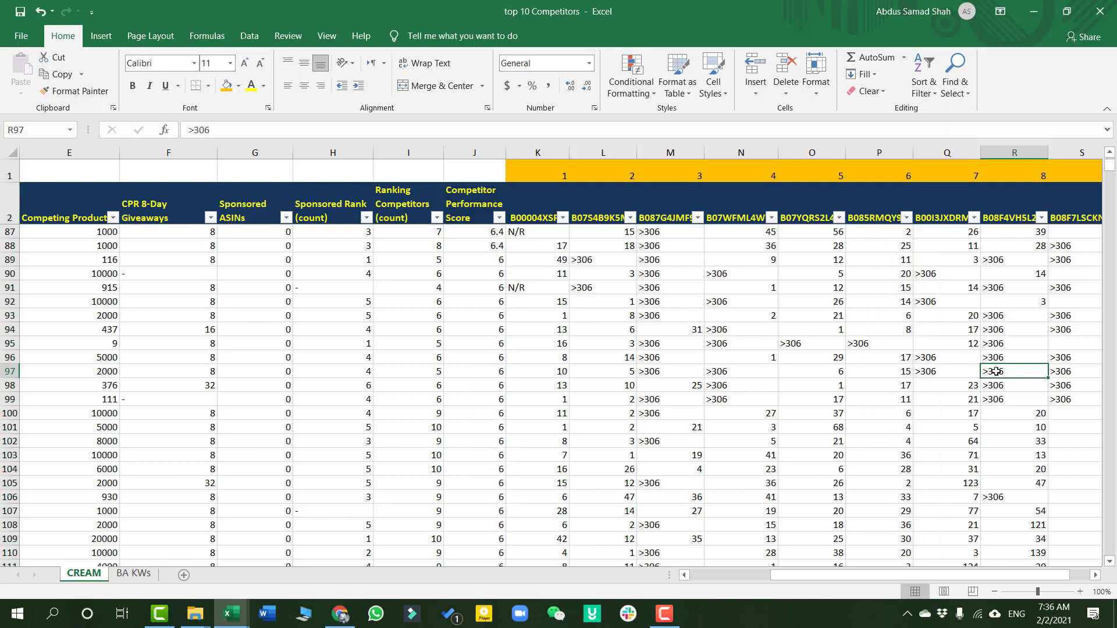
Switch to Chrome, close the Xray overlay on the Amazon sponge holder search and look through the product listings
{"action": "left_click", "coordinate": [340, 614]}
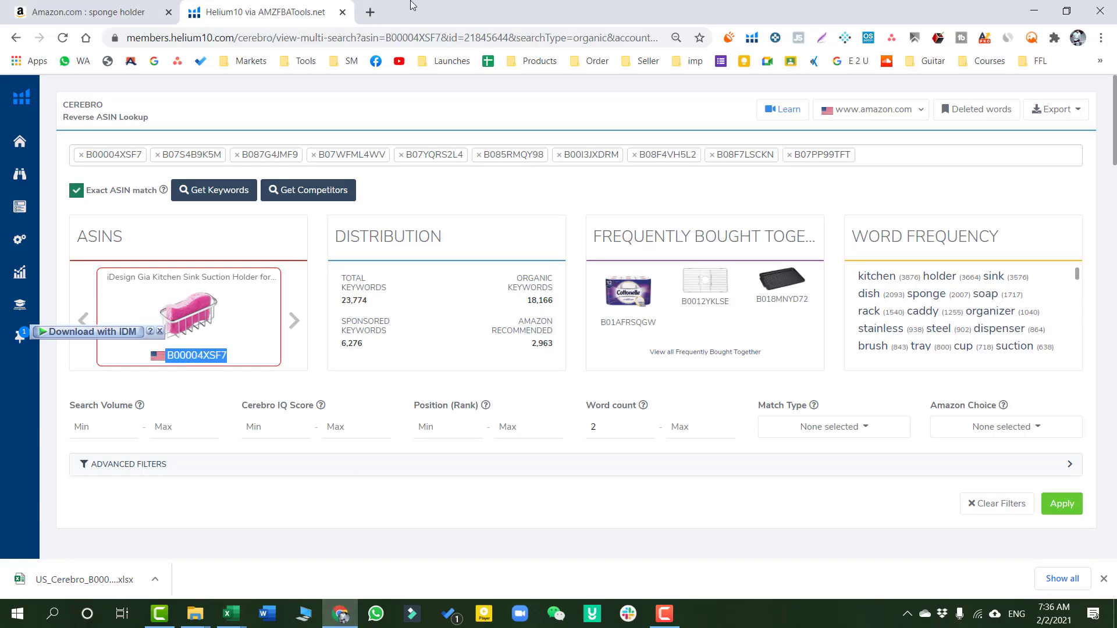
{"action": "left_click", "coordinate": [107, 19]}
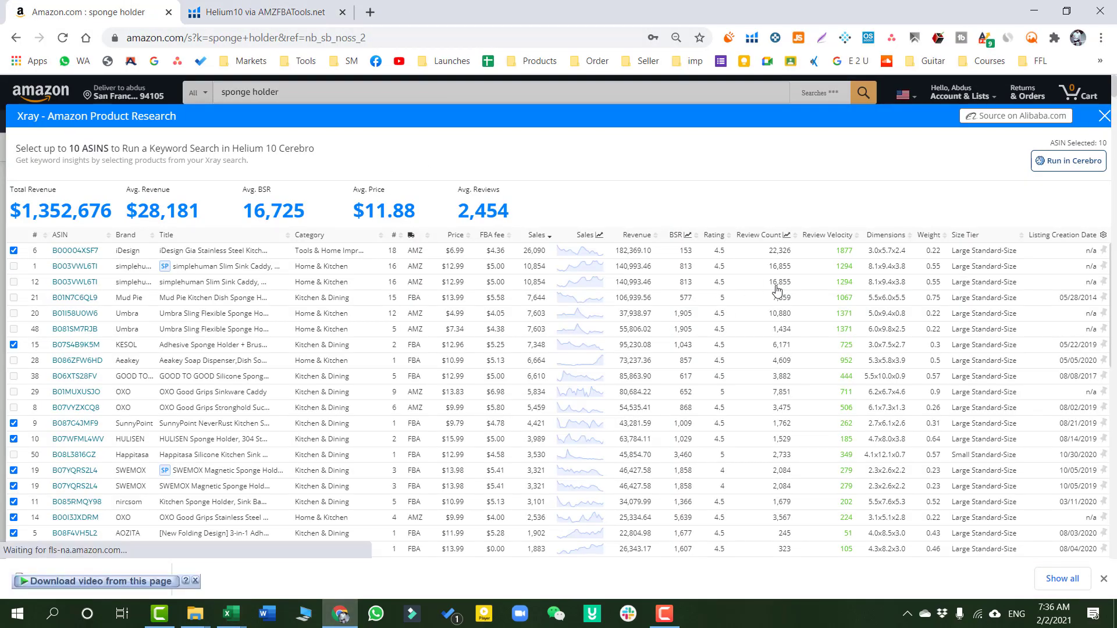
{"action": "left_click", "coordinate": [1103, 117]}
{"action": "scroll", "coordinate": [508, 263], "scroll_direction": "down", "scroll_amount": 20}
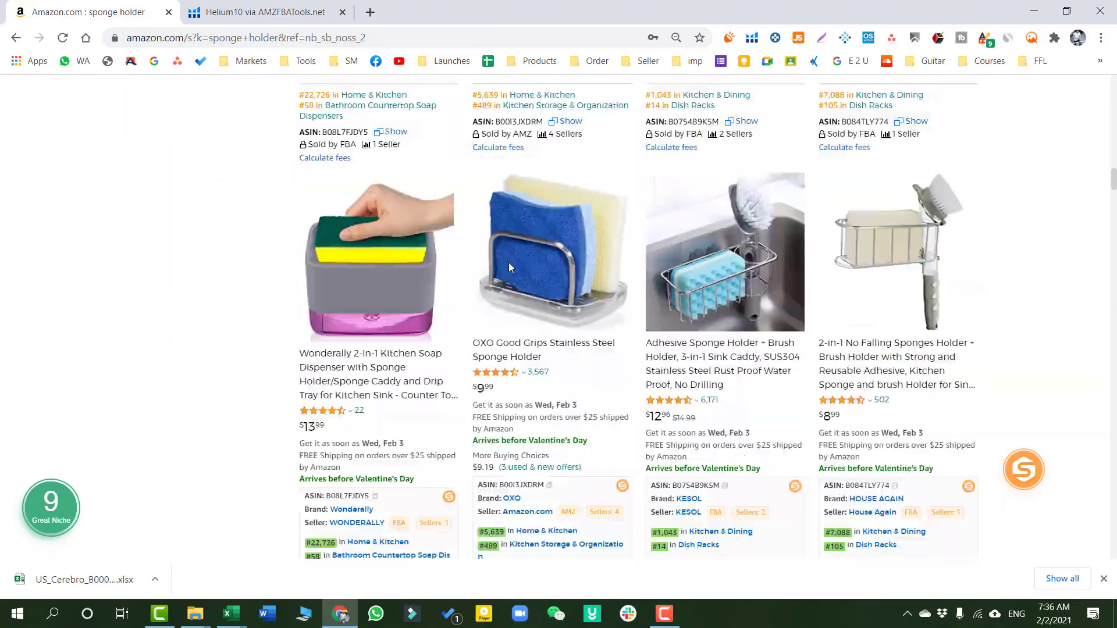
{"action": "scroll", "coordinate": [509, 272], "scroll_direction": "down", "scroll_amount": 20}
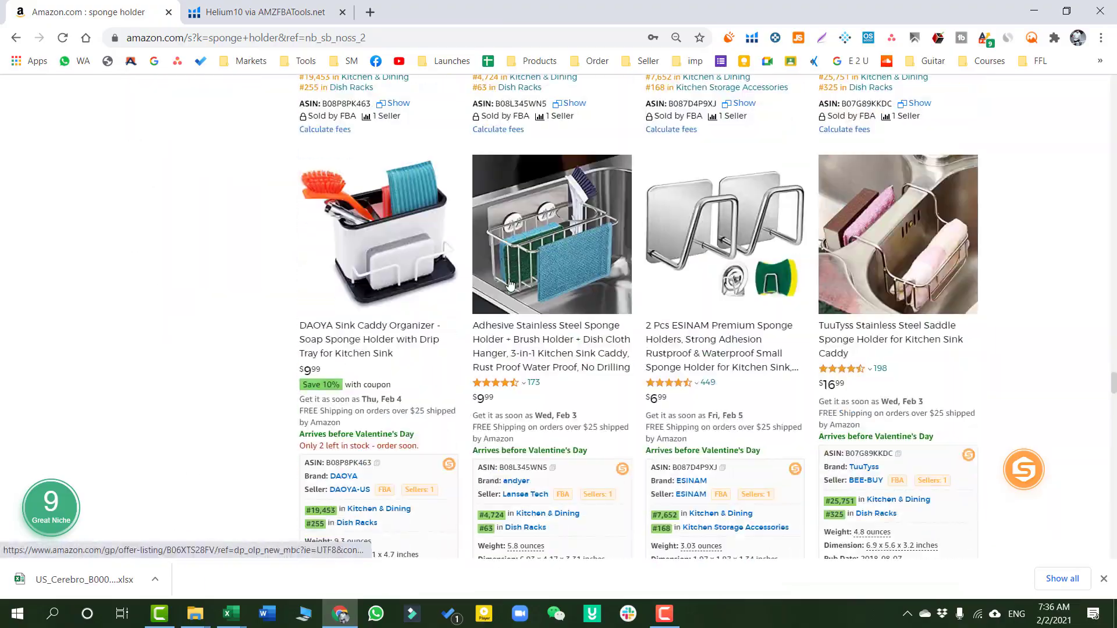
{"action": "scroll", "coordinate": [512, 304], "scroll_direction": "down", "scroll_amount": 10}
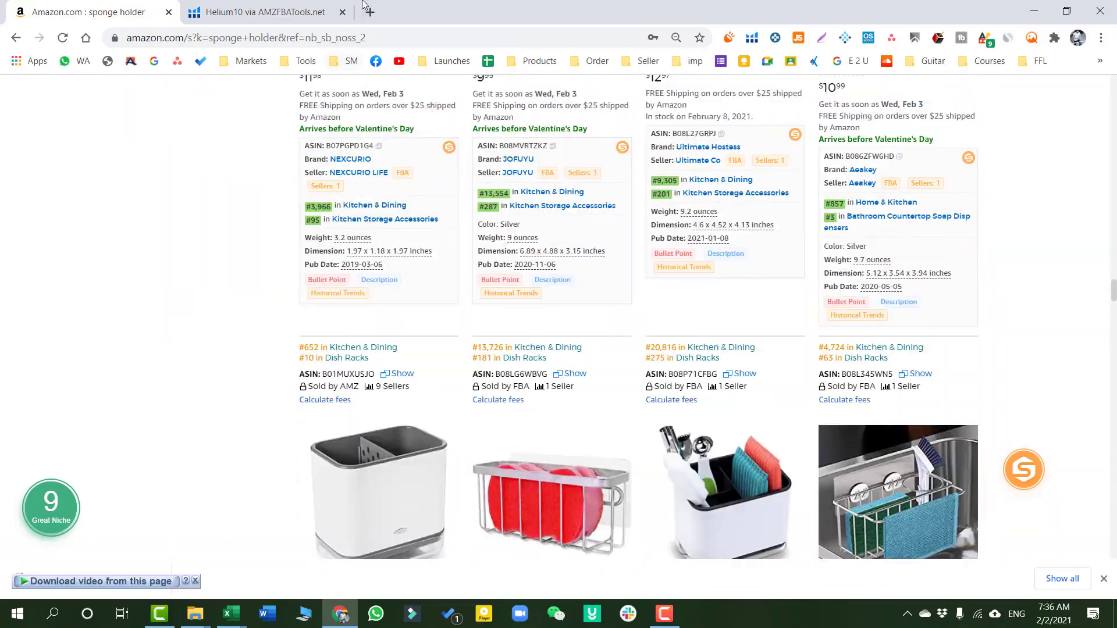
Calculate 306/47 with Google in a new tab, close that tab and return to the >306 ranks in the Excel sheet
{"action": "left_click", "coordinate": [370, 11]}
{"action": "left_click", "coordinate": [154, 61]}
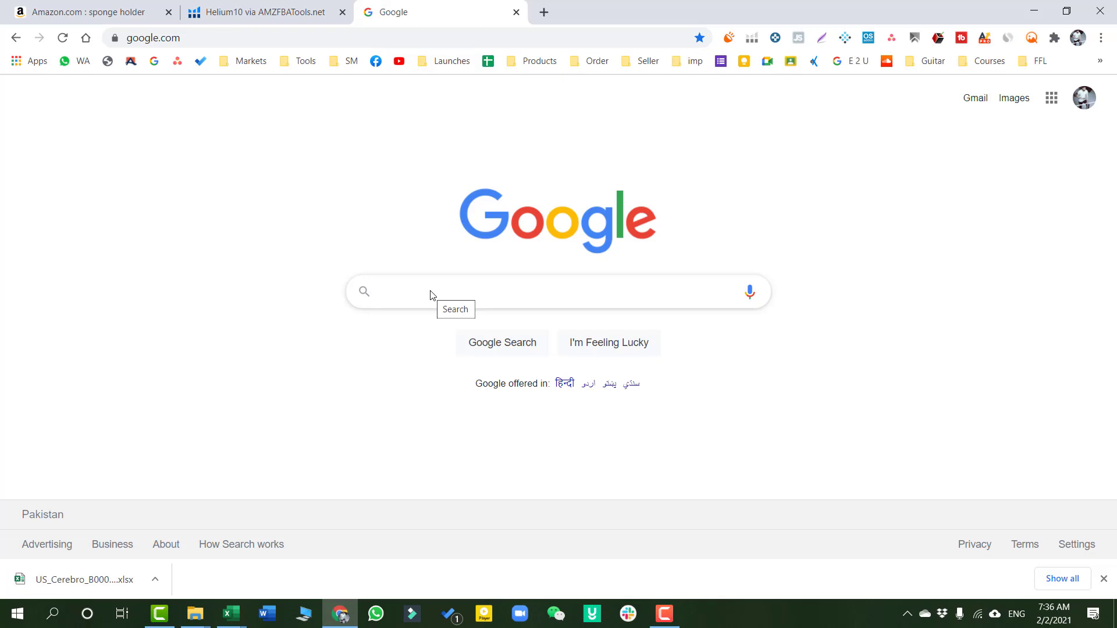
{"action": "type", "text": "306"}
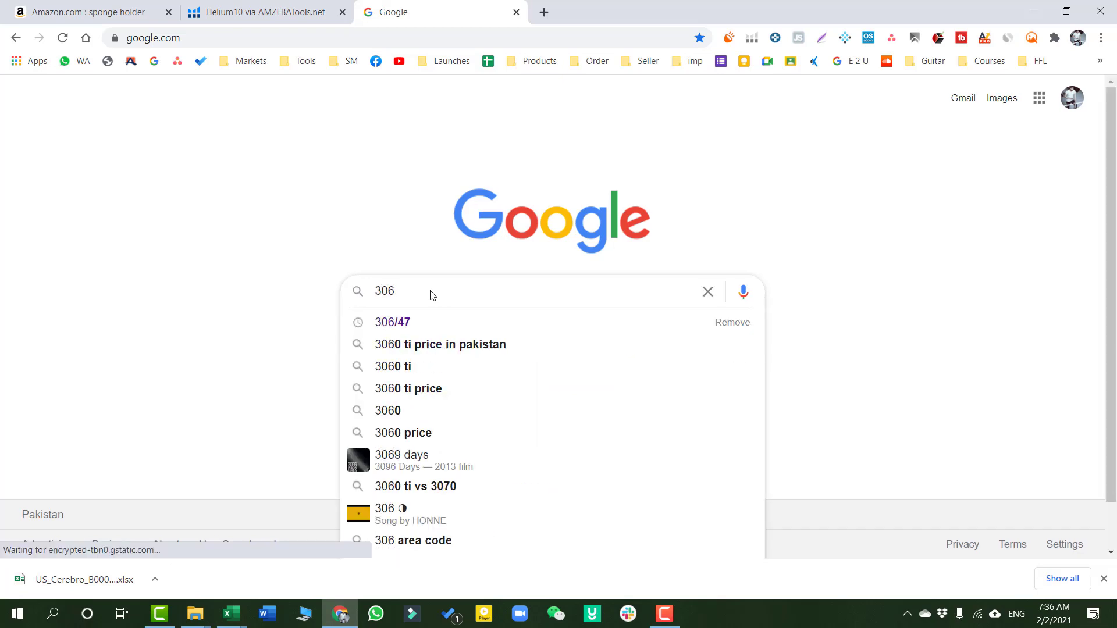
{"action": "key", "text": "Down"}
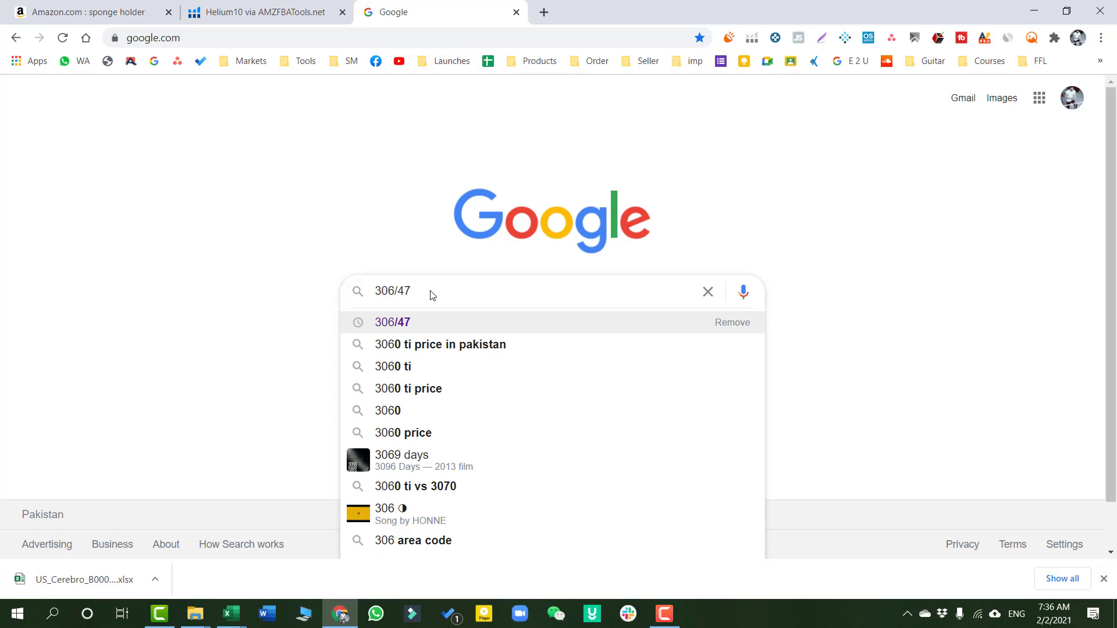
{"action": "key", "text": "Return"}
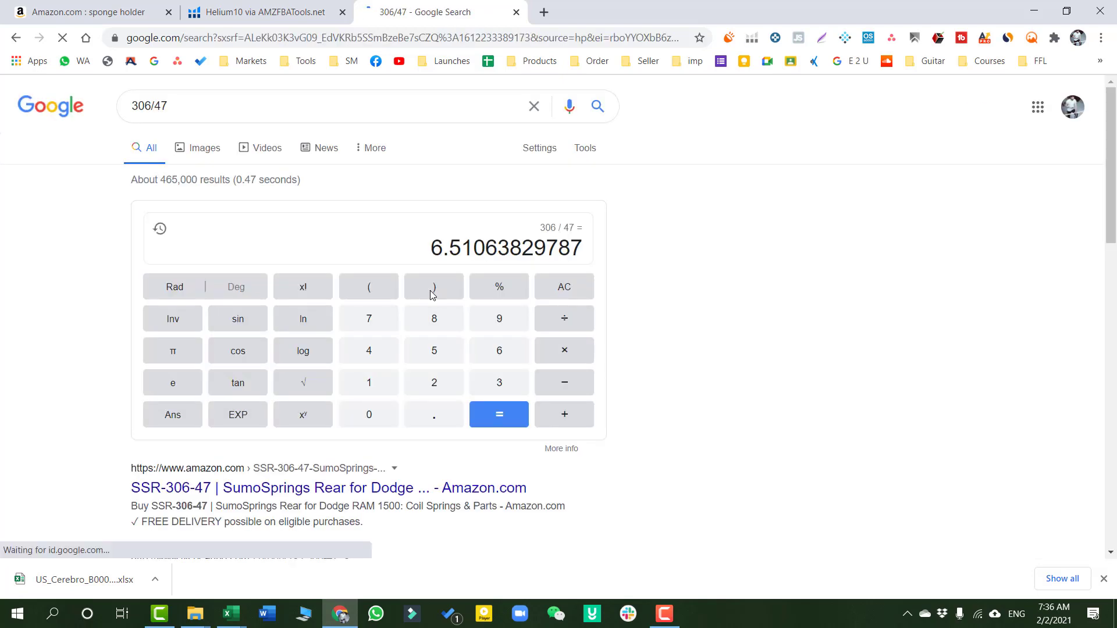
{"action": "left_click_drag", "start_coordinate": [446, 249], "coordinate": [461, 248]}
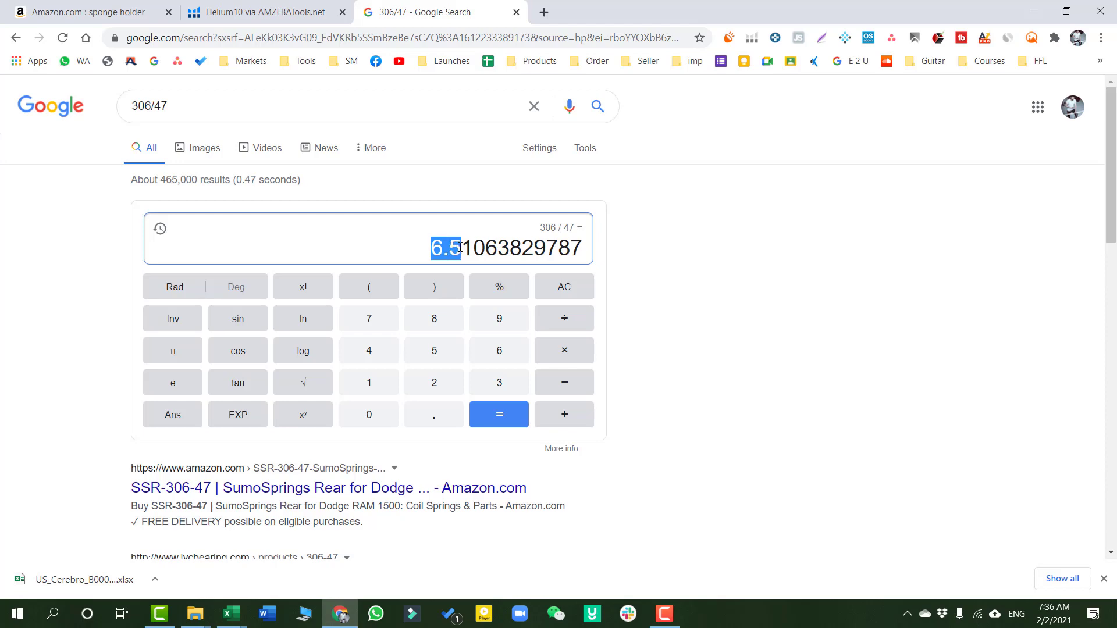
{"action": "left_click", "coordinate": [516, 12]}
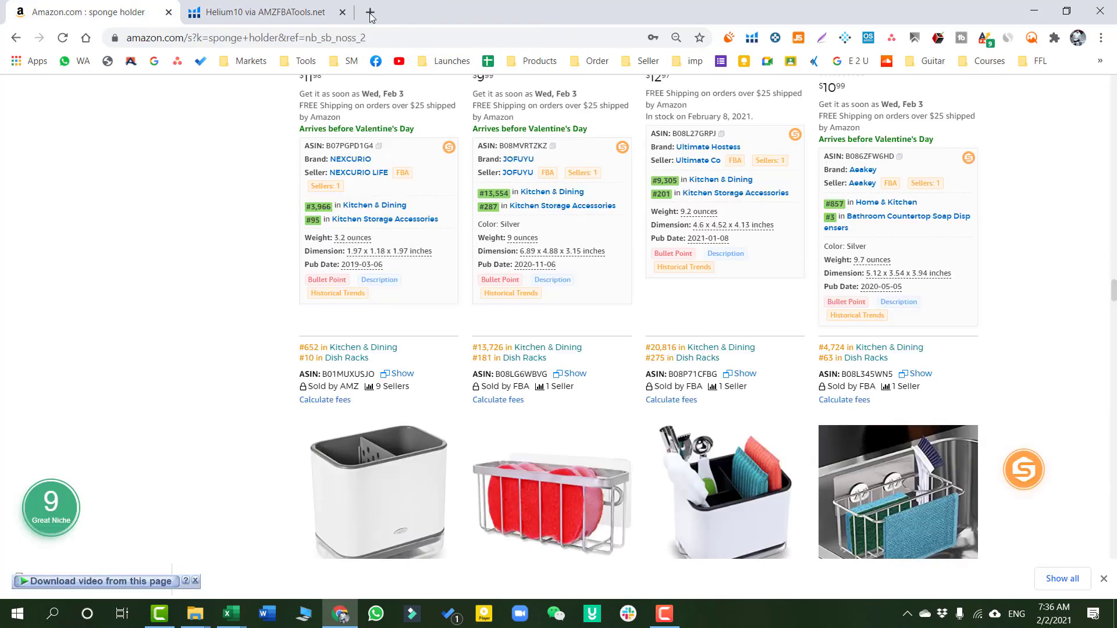
{"action": "left_click", "coordinate": [1034, 11]}
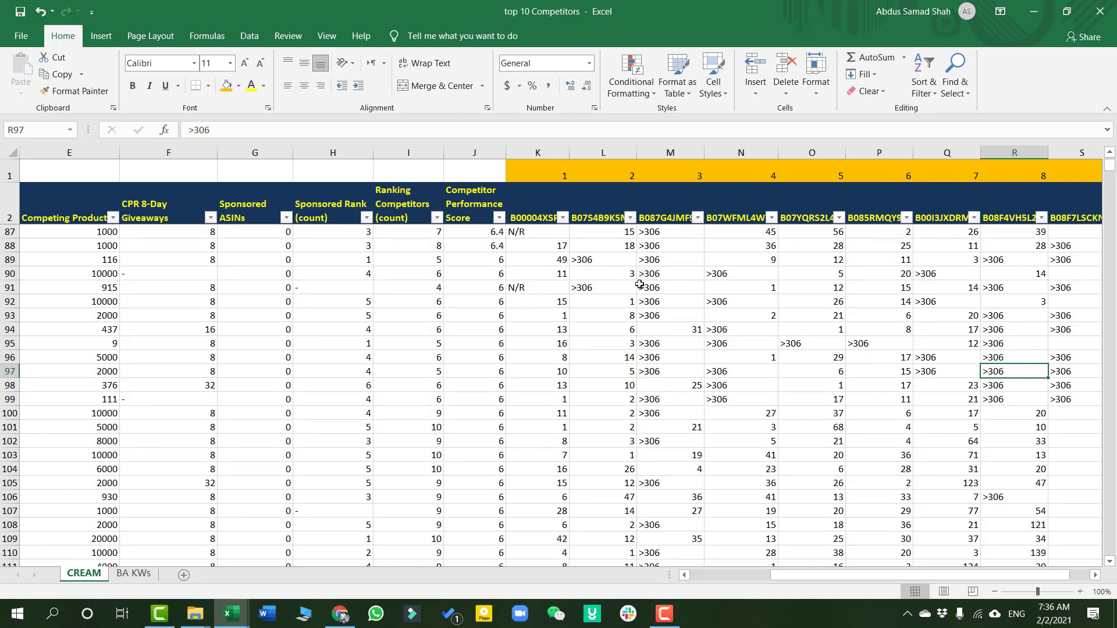
{"action": "left_click", "coordinate": [662, 285]}
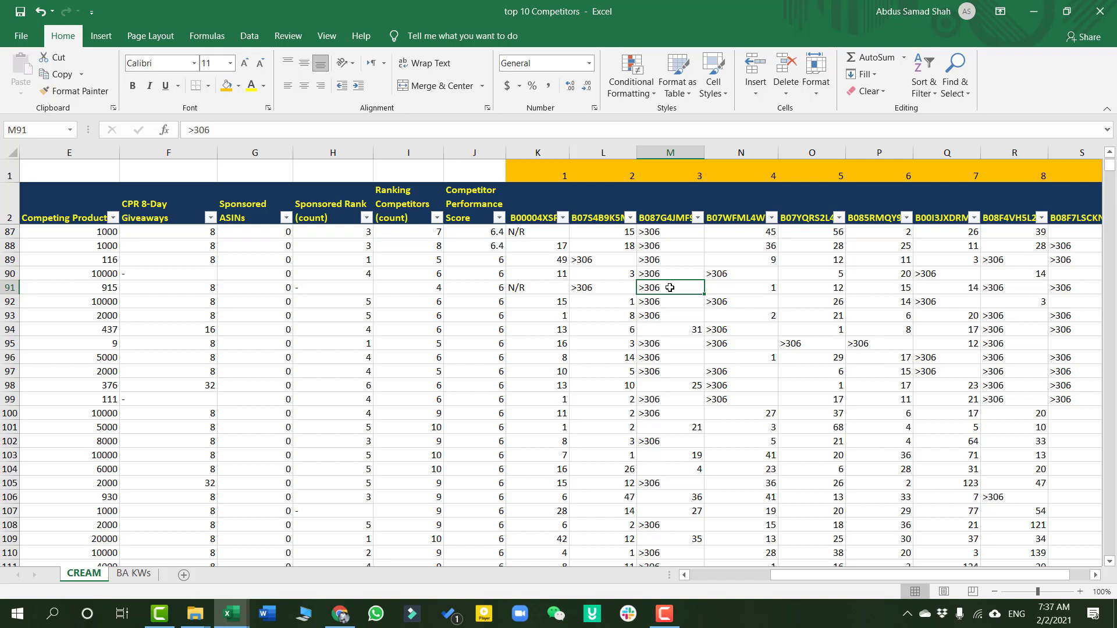
Compare the Ranking Competitors (count) and Competitor Performance Score columns with the >306 rank in row 13
{"action": "scroll", "coordinate": [670, 287], "scroll_direction": "up", "scroll_amount": 20}
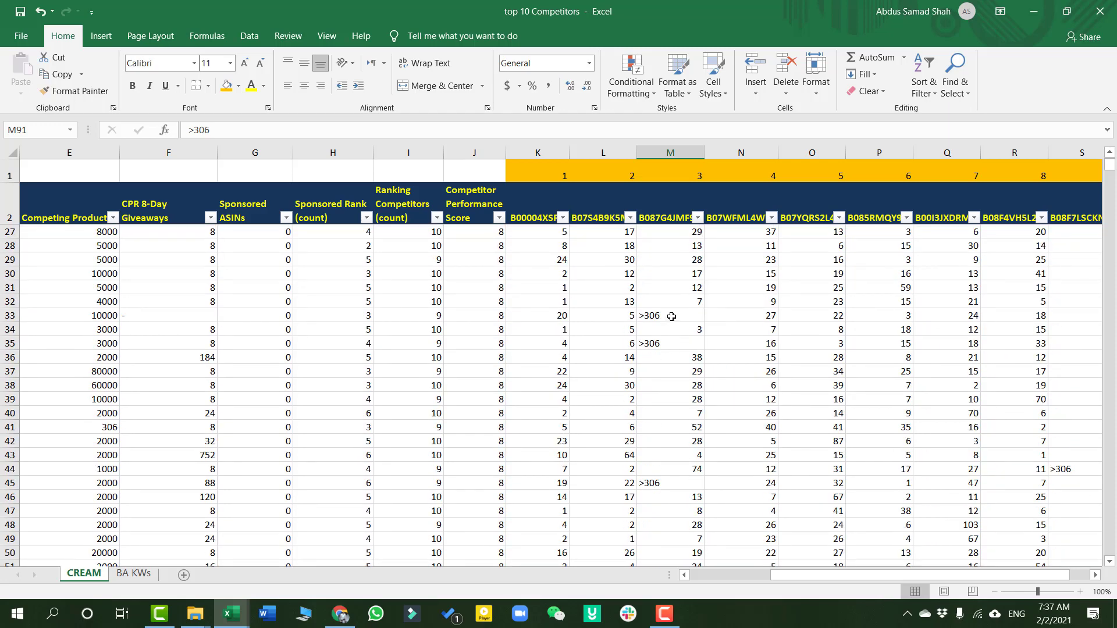
{"action": "scroll", "coordinate": [672, 317], "scroll_direction": "up", "scroll_amount": 8}
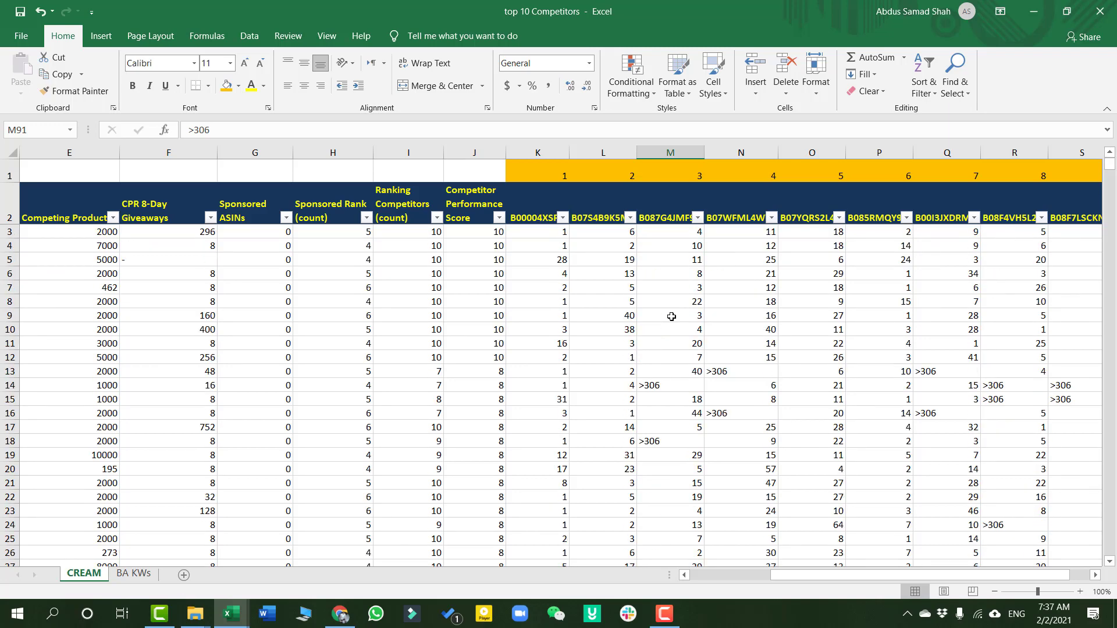
{"action": "left_click", "coordinate": [420, 153]}
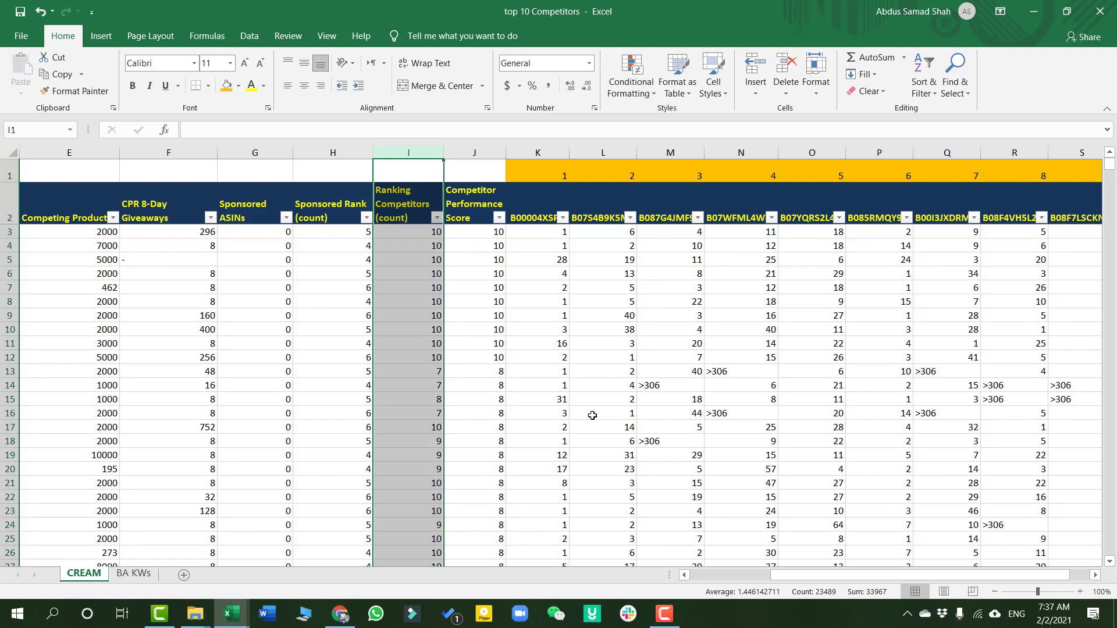
{"action": "left_click", "coordinate": [725, 374]}
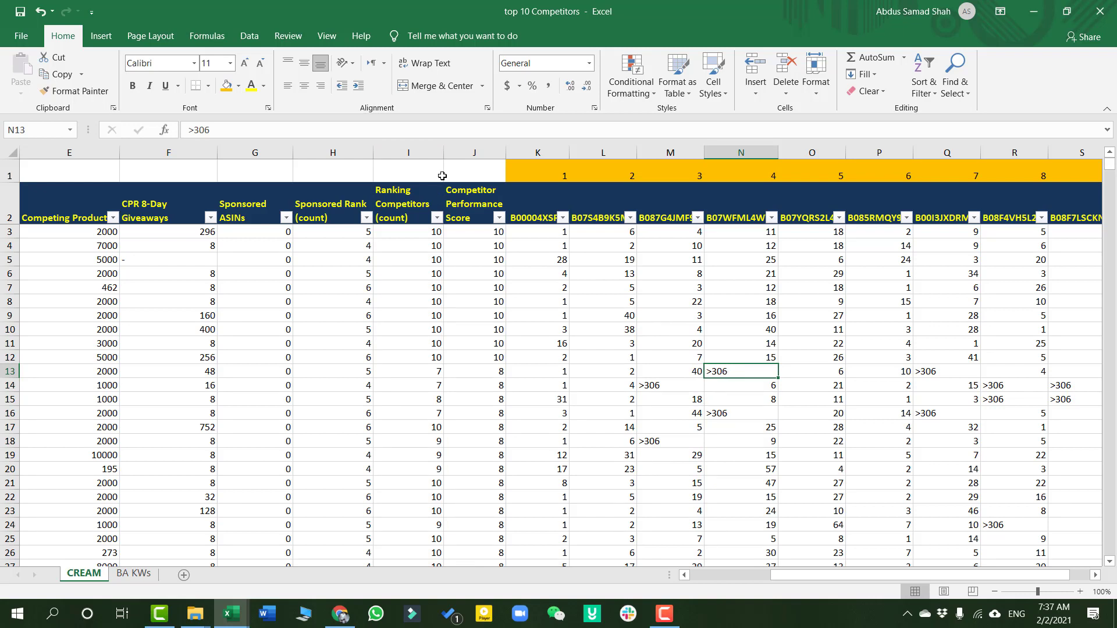
{"action": "left_click", "coordinate": [459, 152]}
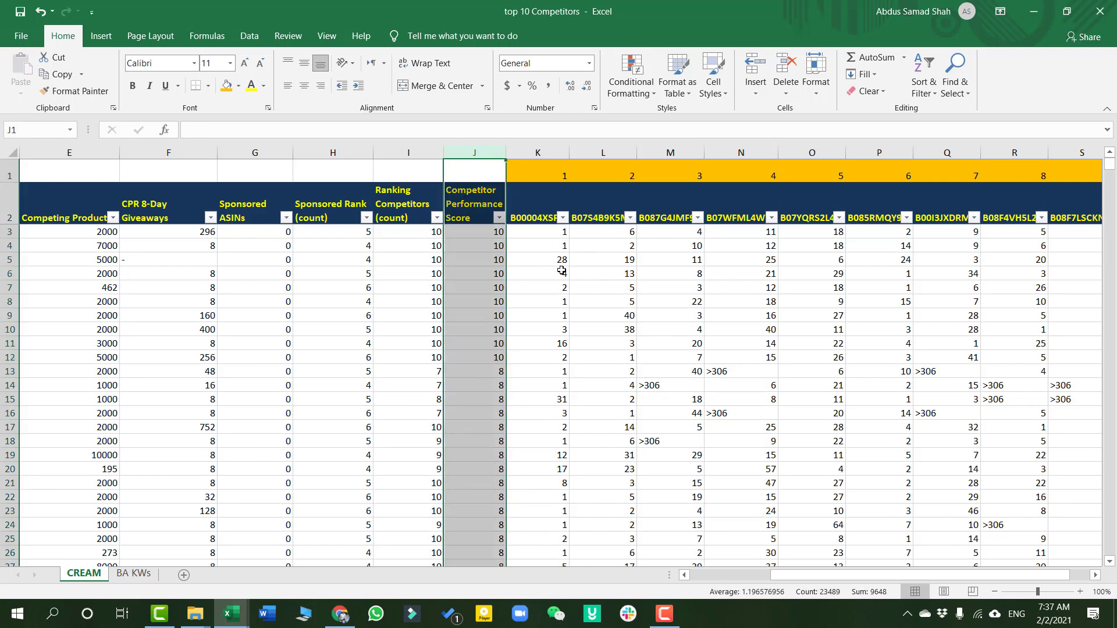
{"action": "left_click", "coordinate": [725, 375]}
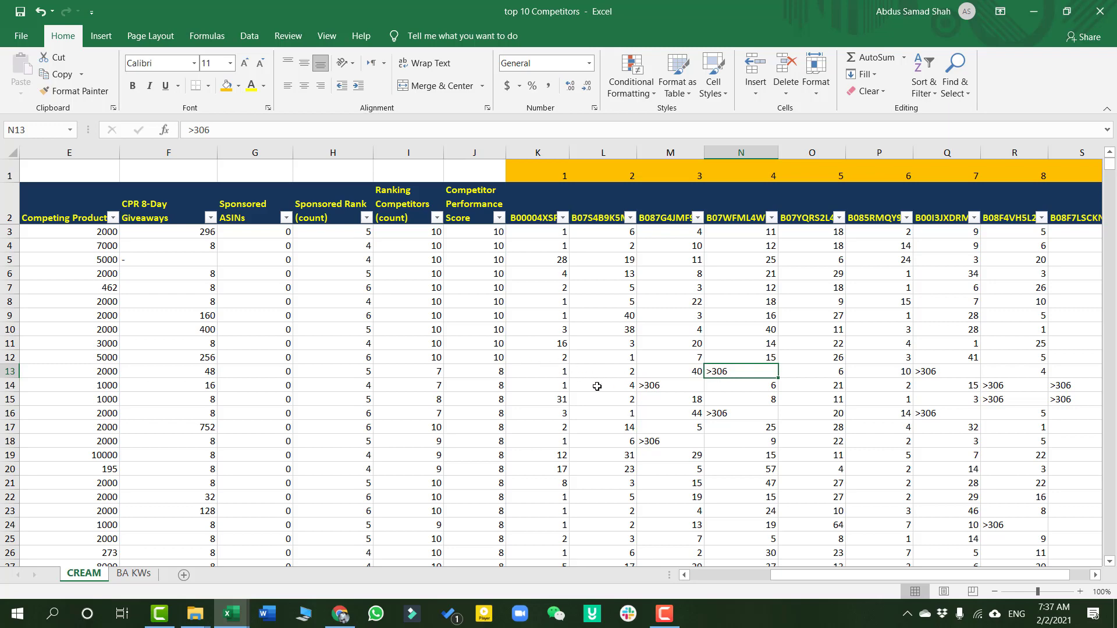
Check the performance scores in rows 11 and 13 against the individual competitor ranks, including the >306 entries in row 13
{"action": "left_click", "coordinate": [477, 354]}
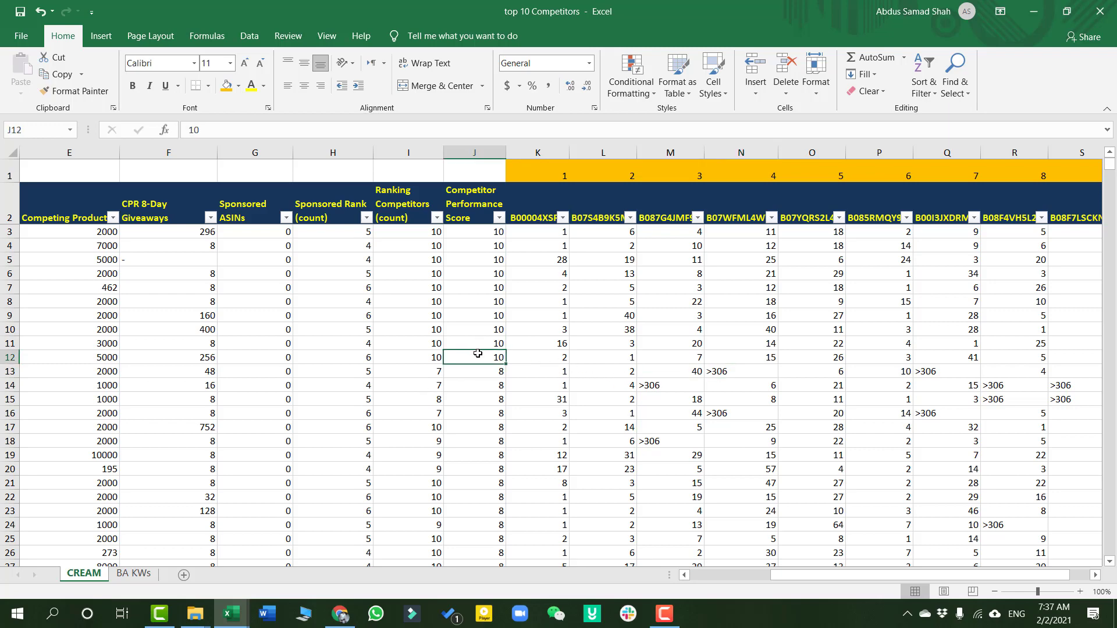
{"action": "scroll", "coordinate": [448, 426], "scroll_direction": "down", "scroll_amount": 9}
{"action": "left_click", "coordinate": [495, 345]}
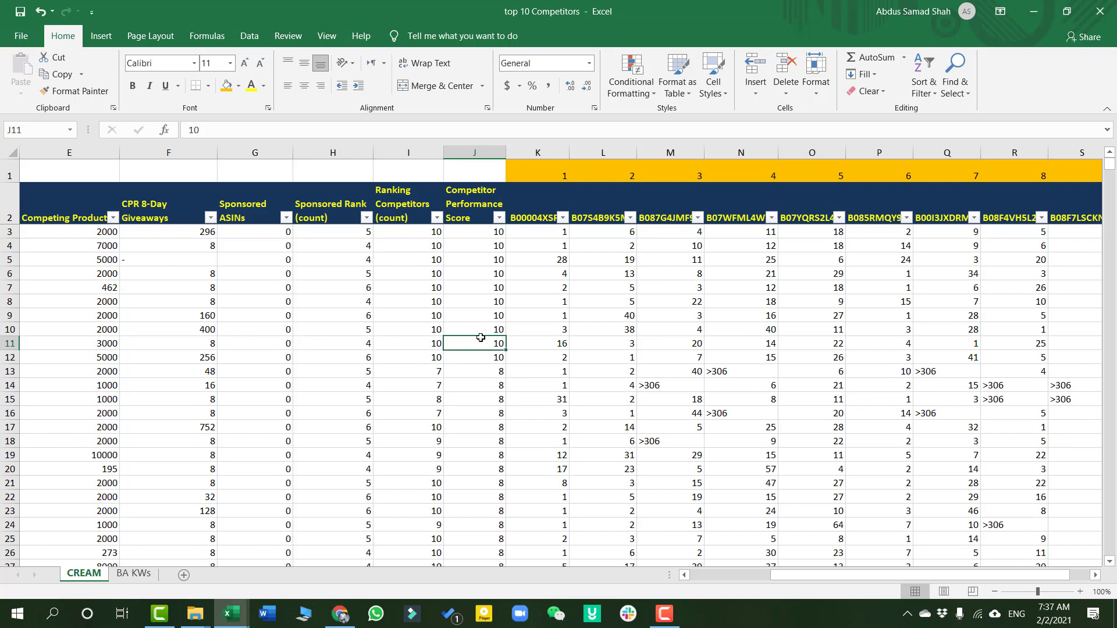
{"action": "left_click_drag", "start_coordinate": [545, 348], "coordinate": [1025, 343]}
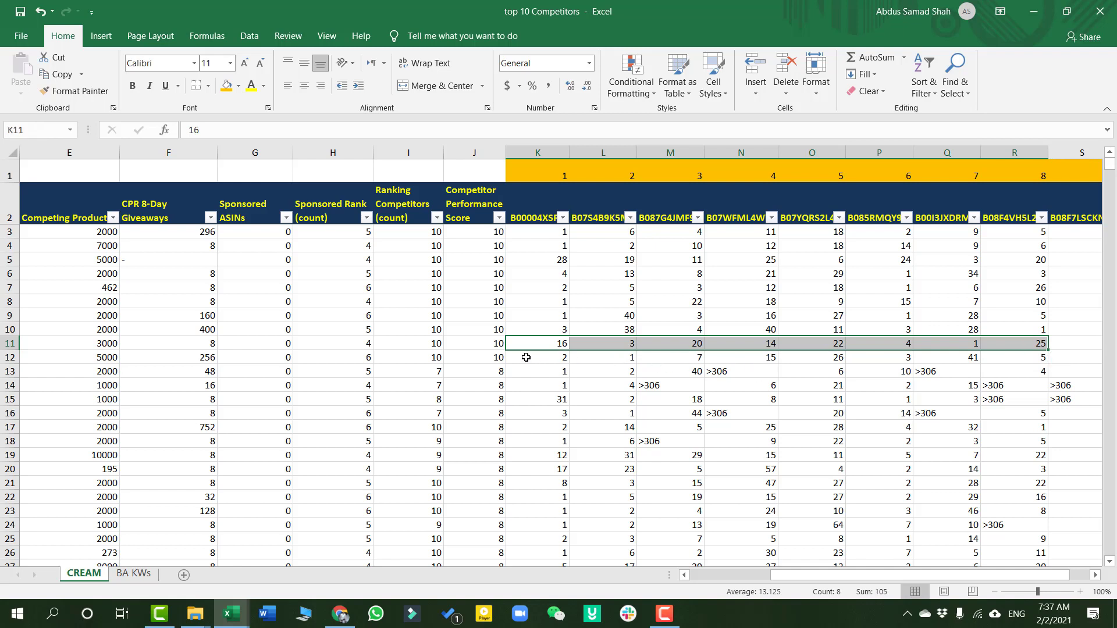
{"action": "left_click", "coordinate": [493, 343]}
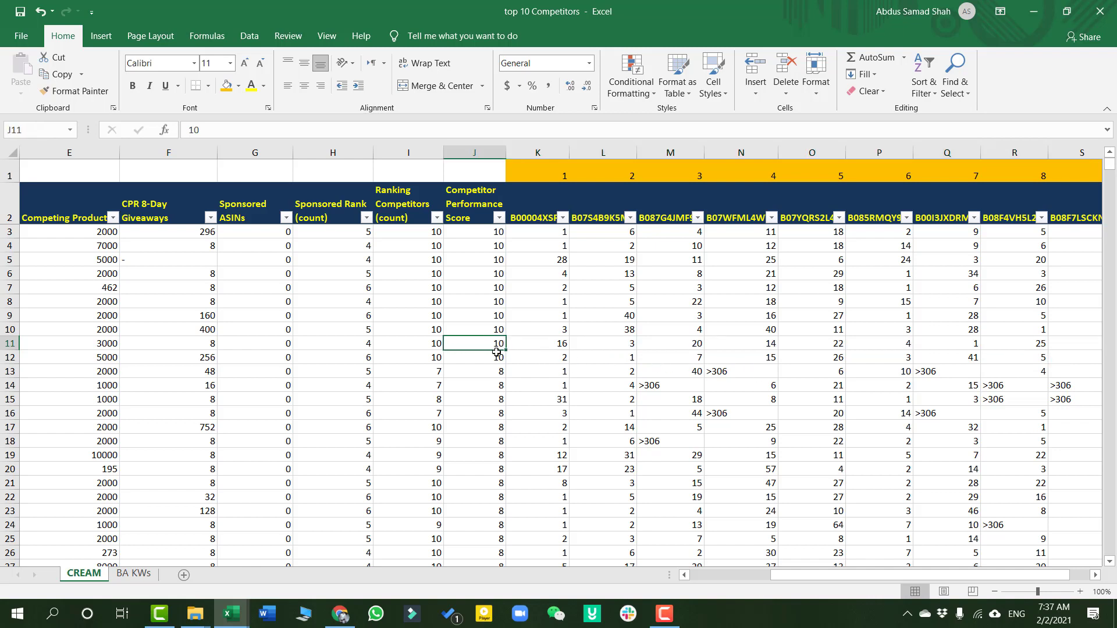
{"action": "left_click_drag", "start_coordinate": [492, 374], "coordinate": [516, 374]}
{"action": "left_click", "coordinate": [749, 374]}
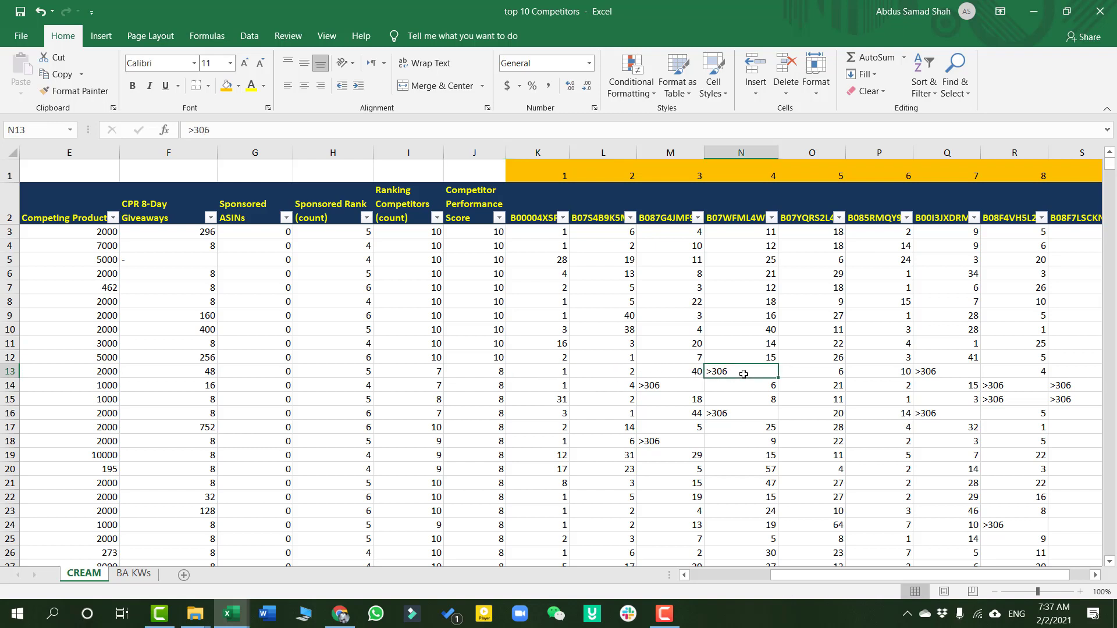
{"action": "left_click", "coordinate": [934, 371]}
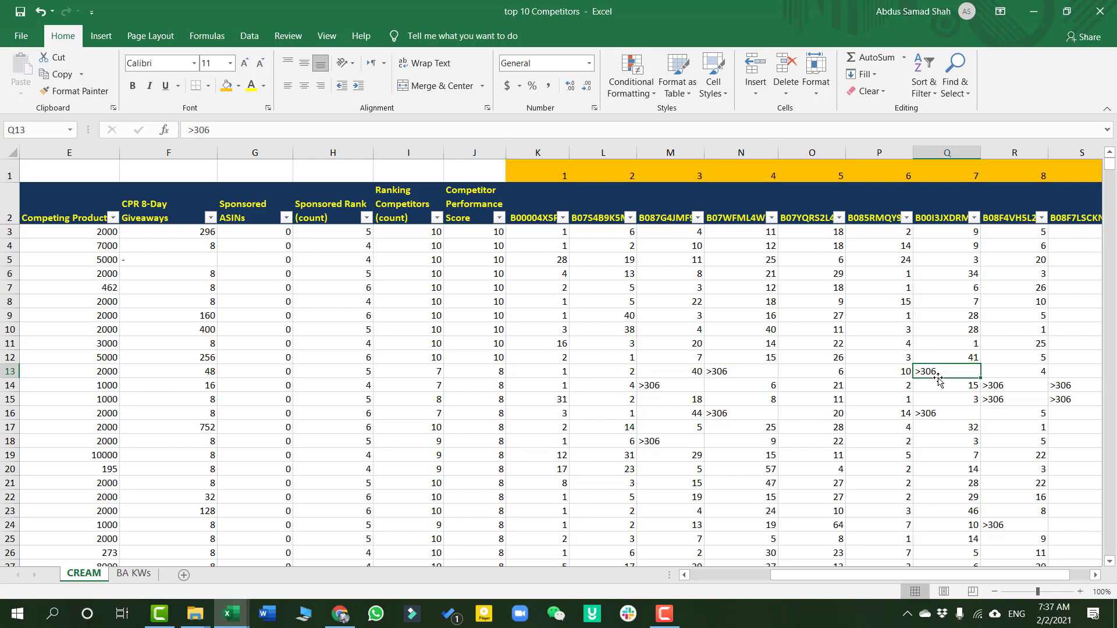
{"action": "left_click", "coordinate": [495, 374]}
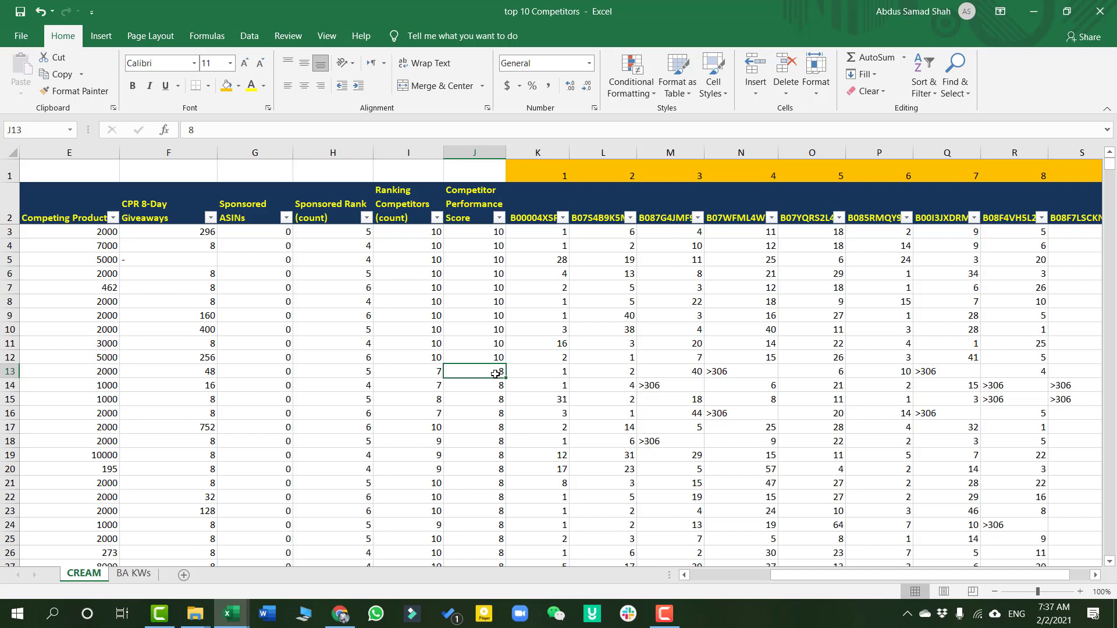
View the filter values of the Competitor Performance Score column and review its scores alongside the Ranking Competitors counts
{"action": "left_click", "coordinate": [500, 219]}
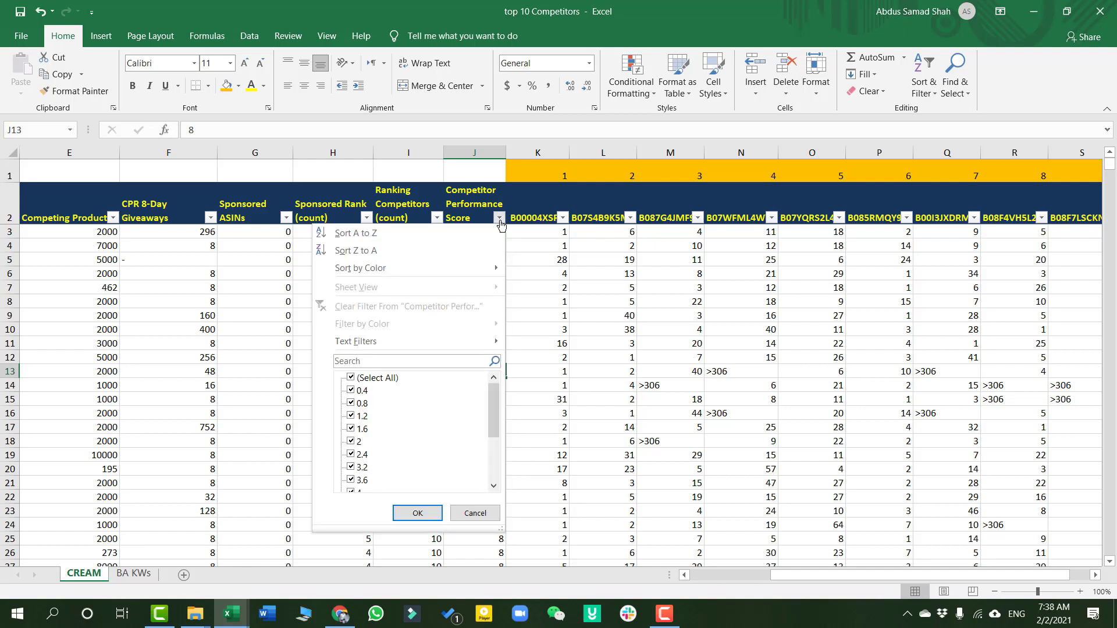
{"action": "left_click", "coordinate": [500, 220]}
{"action": "left_click", "coordinate": [483, 303]}
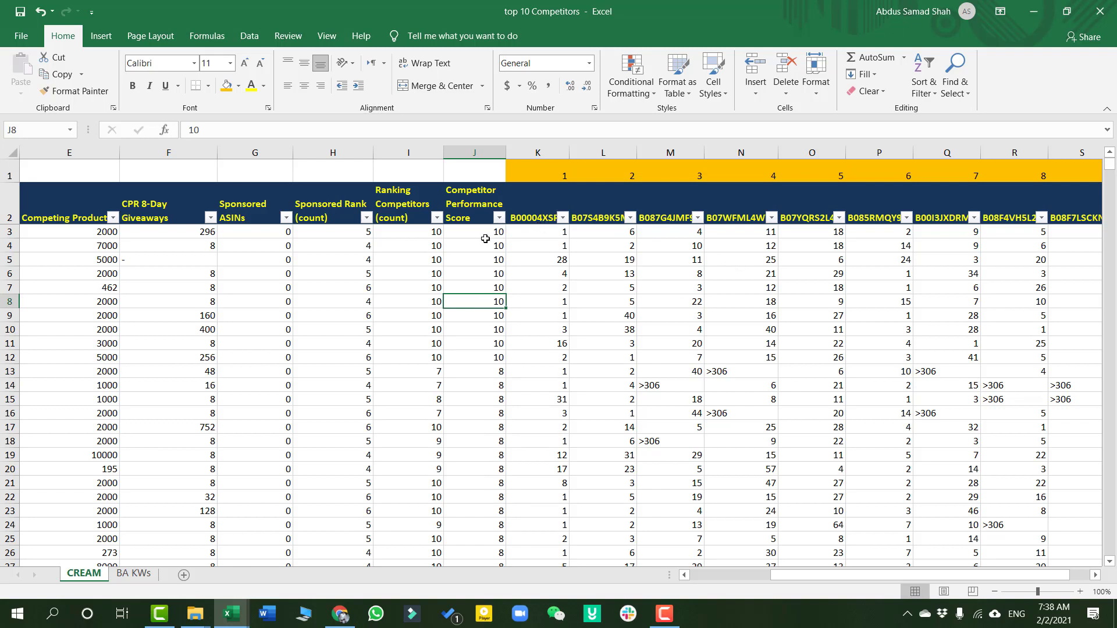
{"action": "left_click", "coordinate": [407, 154]}
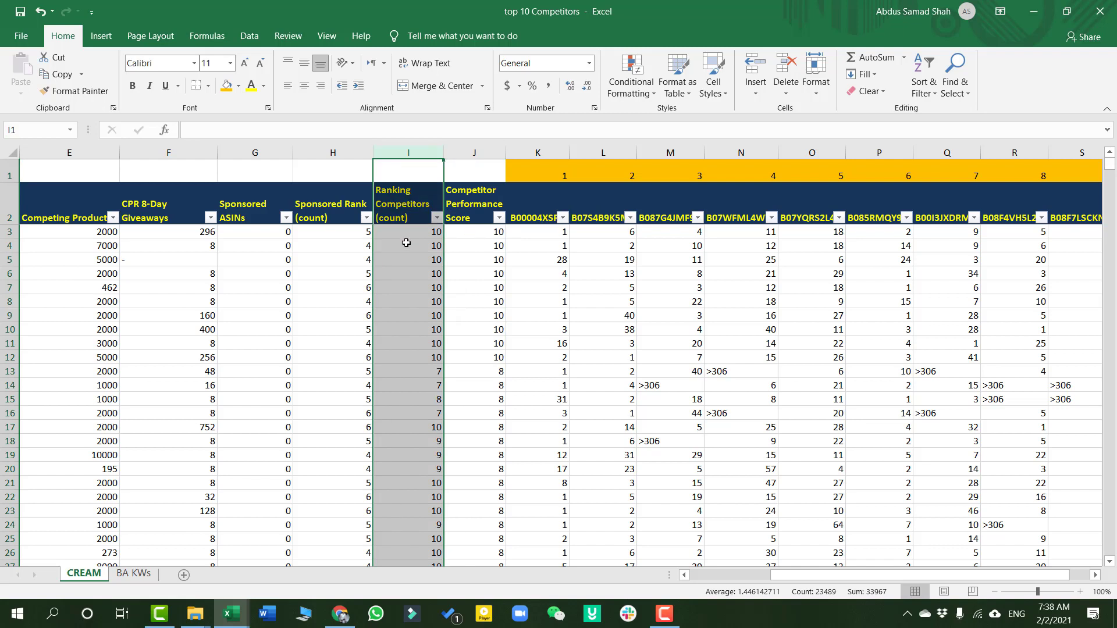
{"action": "left_click", "coordinate": [406, 246]}
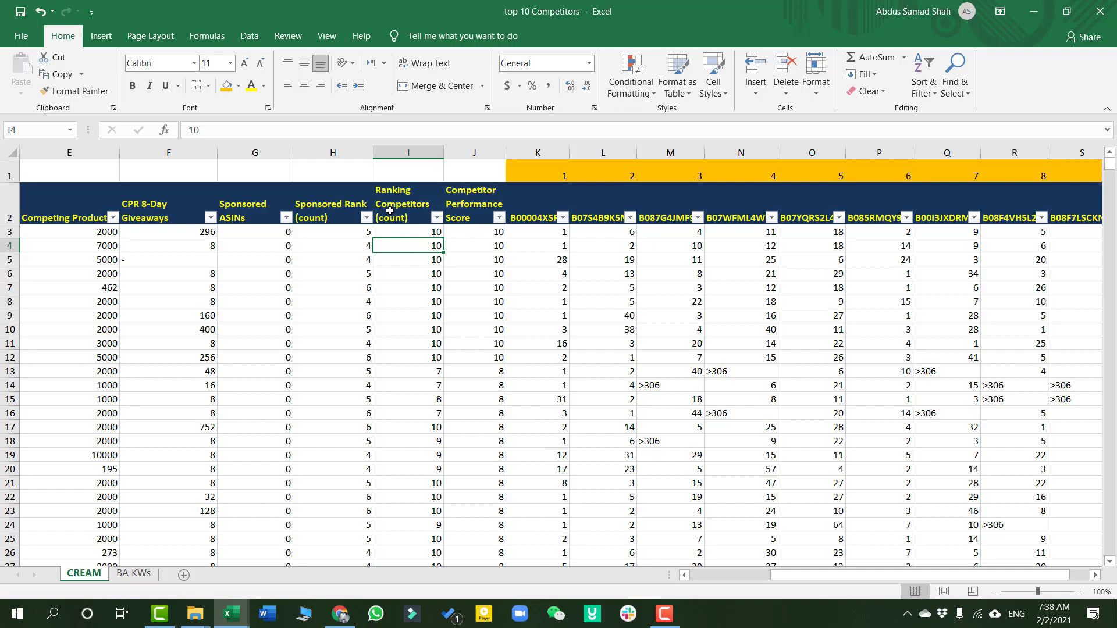
{"action": "left_click", "coordinate": [407, 152]}
{"action": "left_click", "coordinate": [450, 268]}
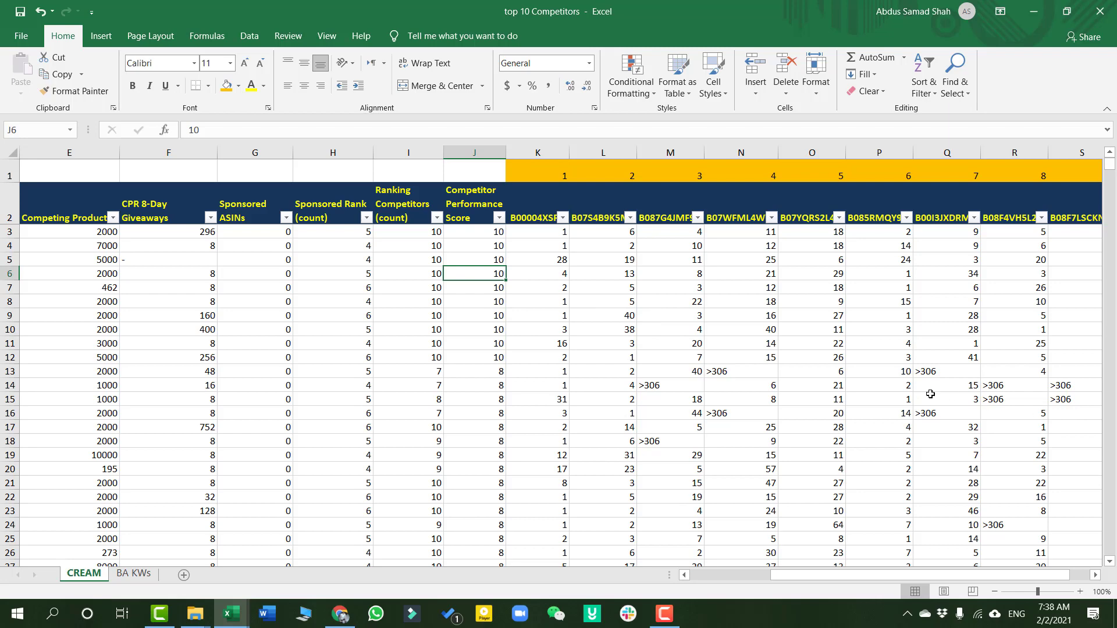
Examine the competitor ranks in row 105 against the Ranking Competitors count and the performance scores of the surrounding rows
{"action": "scroll", "coordinate": [774, 440], "scroll_direction": "down", "scroll_amount": 19}
{"action": "scroll", "coordinate": [773, 444], "scroll_direction": "down", "scroll_amount": 11}
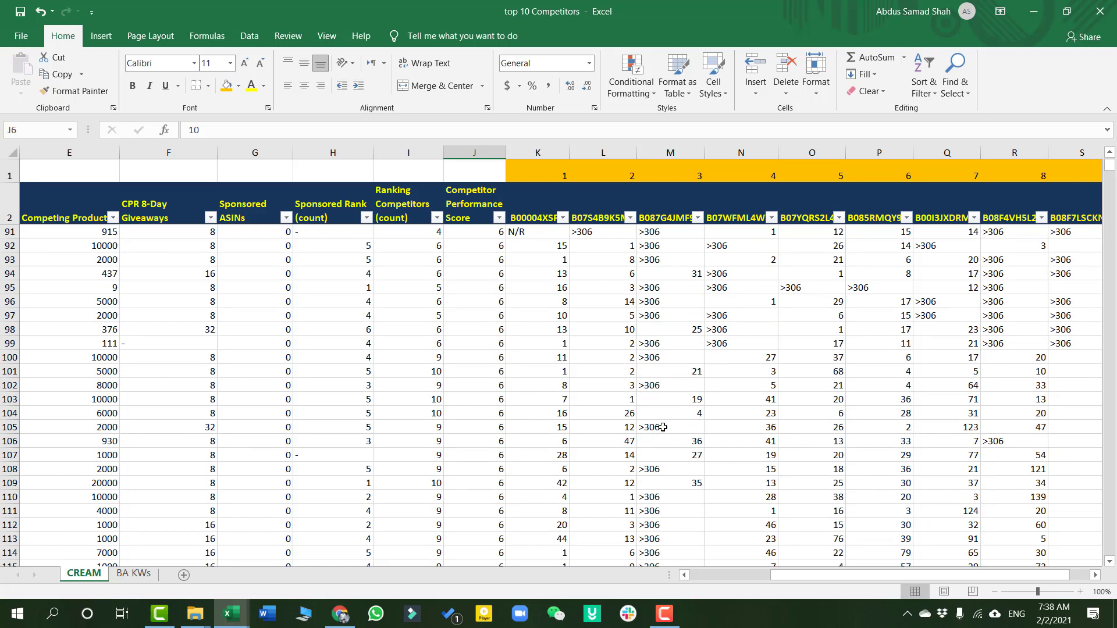
{"action": "left_click", "coordinate": [963, 427]}
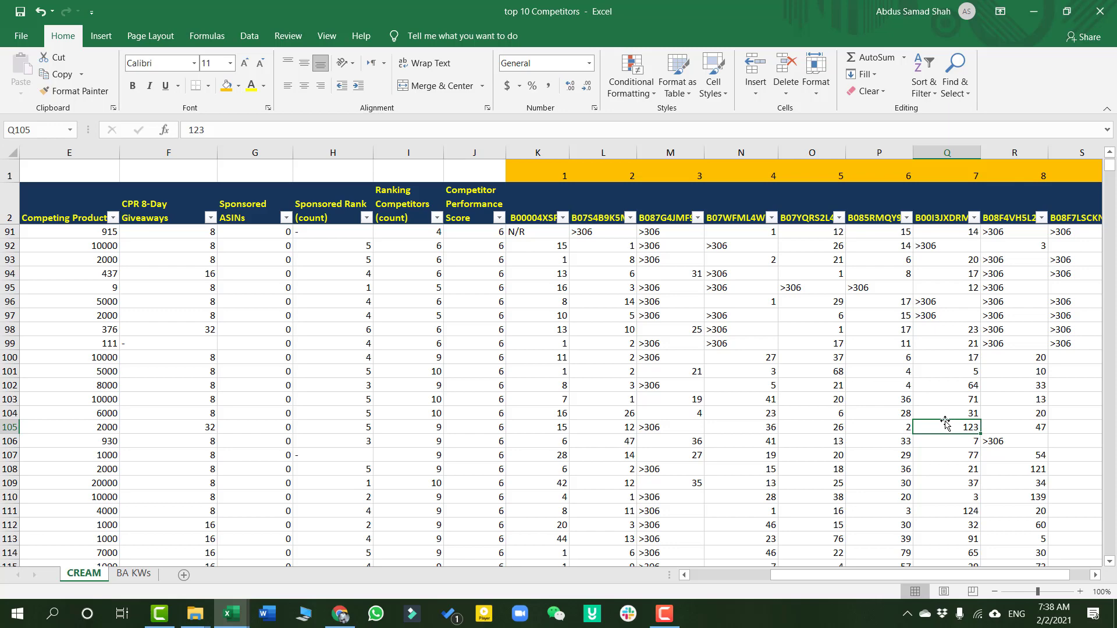
{"action": "left_click", "coordinate": [408, 152]}
{"action": "left_click", "coordinate": [970, 428]}
{"action": "left_click", "coordinate": [1016, 428]}
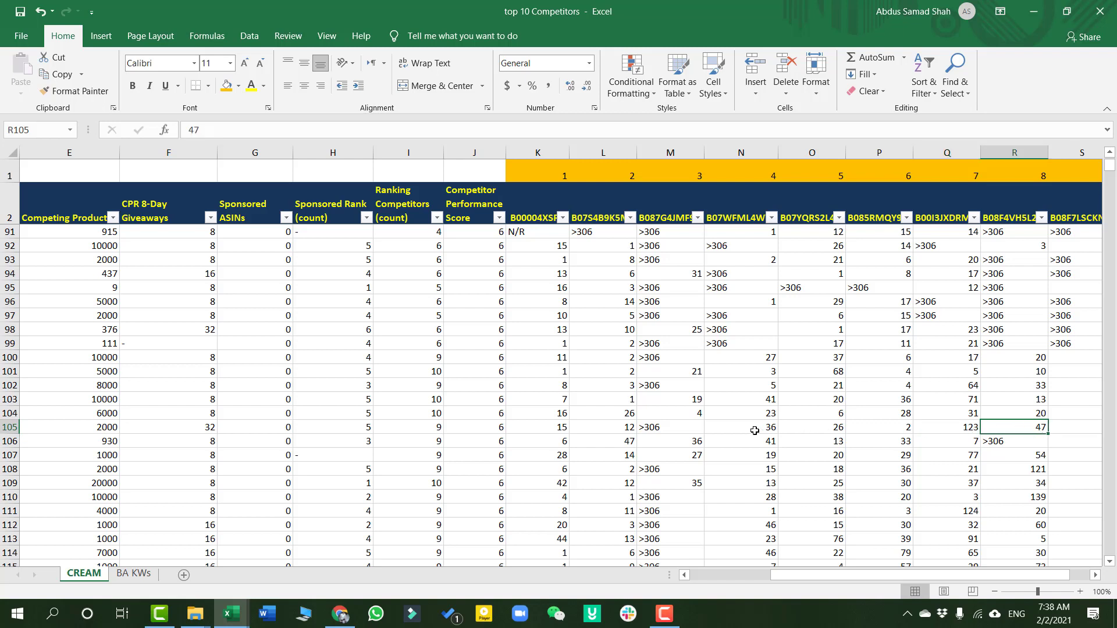
{"action": "left_click", "coordinate": [673, 422]}
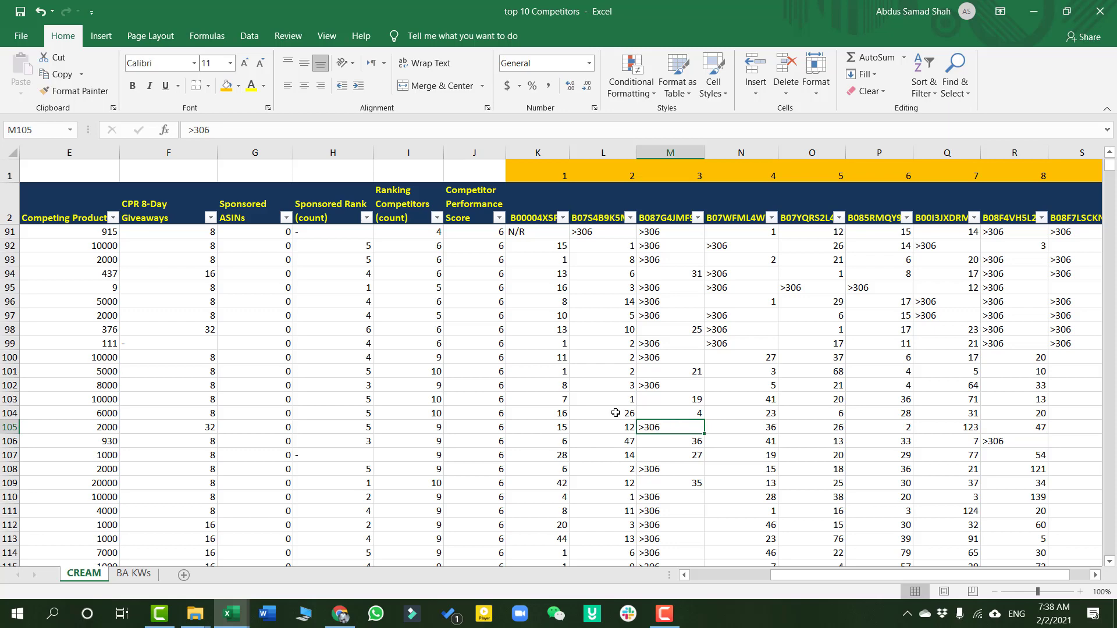
{"action": "left_click", "coordinate": [411, 153]}
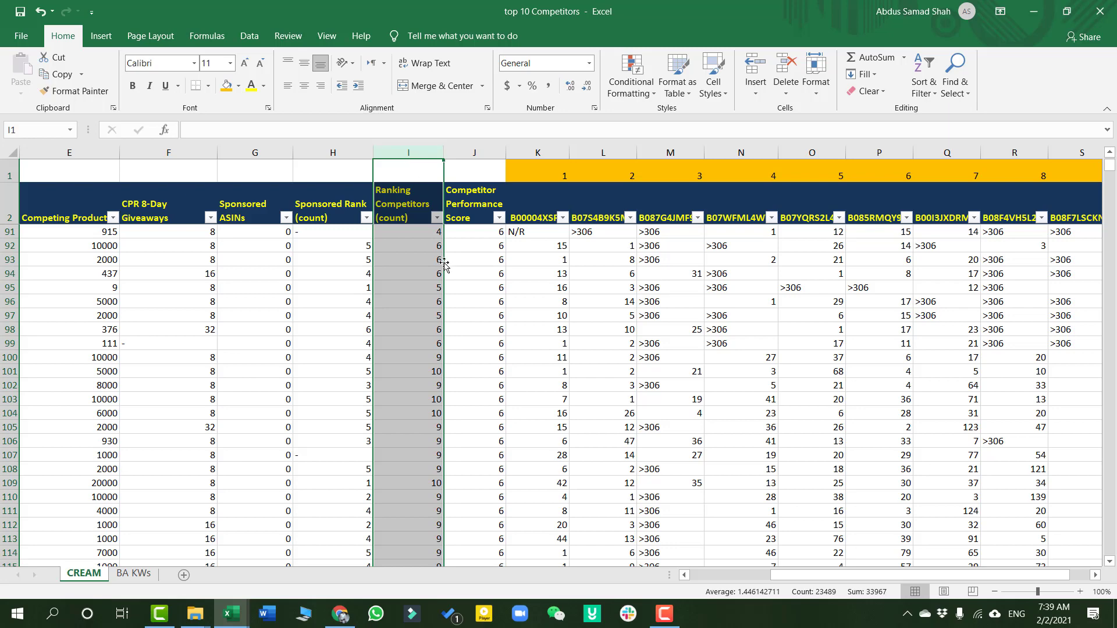
{"action": "left_click", "coordinate": [484, 269]}
Insert a column before Competitor Performance Score and head it "1st page Rank" in J2
{"action": "scroll", "coordinate": [484, 269], "scroll_direction": "up", "scroll_amount": 20}
{"action": "scroll", "coordinate": [484, 268], "scroll_direction": "up", "scroll_amount": 8}
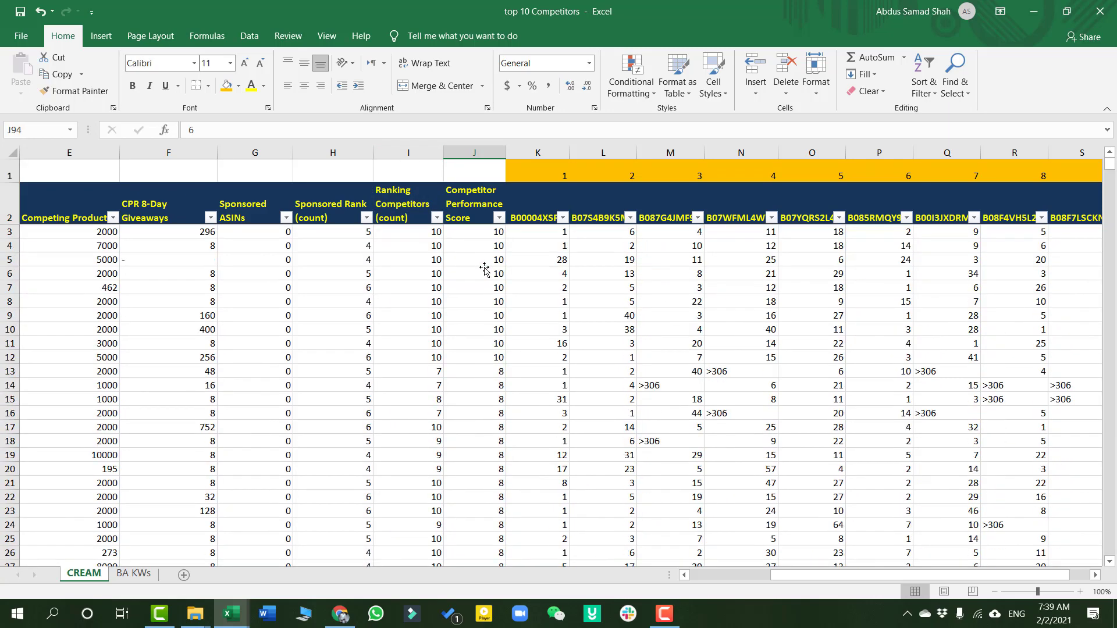
{"action": "left_click", "coordinate": [474, 153]}
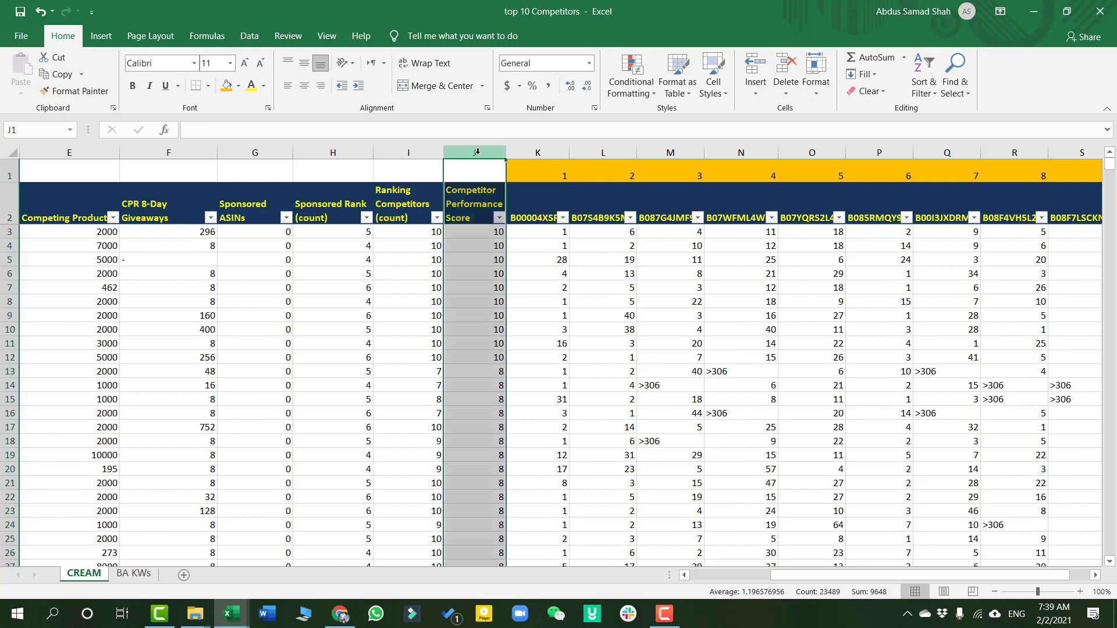
{"action": "right_click", "coordinate": [480, 154]}
{"action": "left_click", "coordinate": [526, 258]}
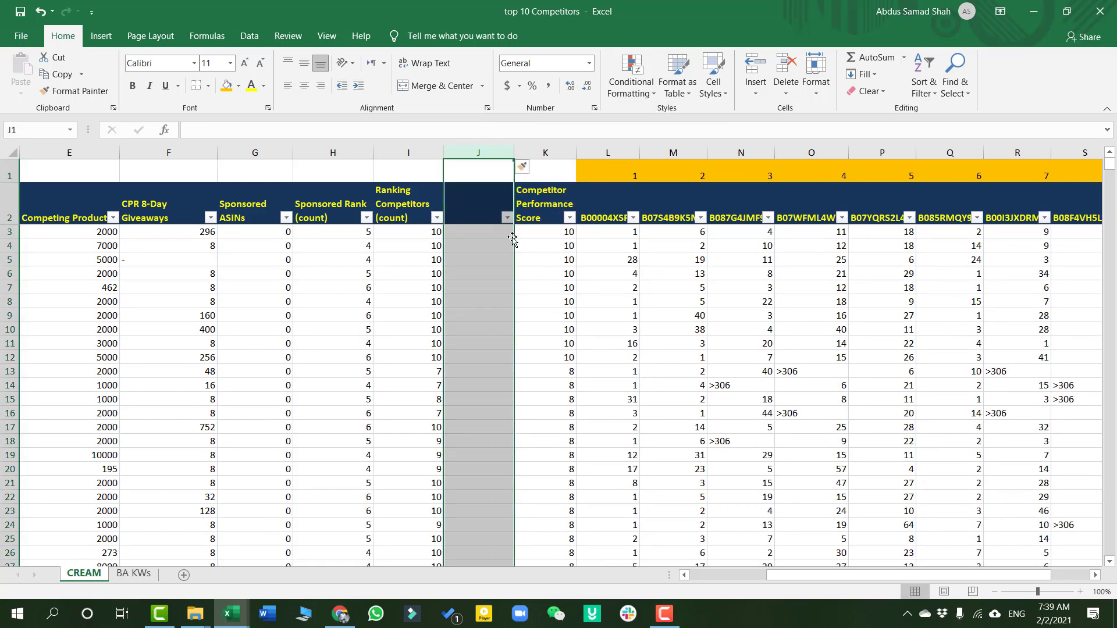
{"action": "double_click", "coordinate": [473, 196]}
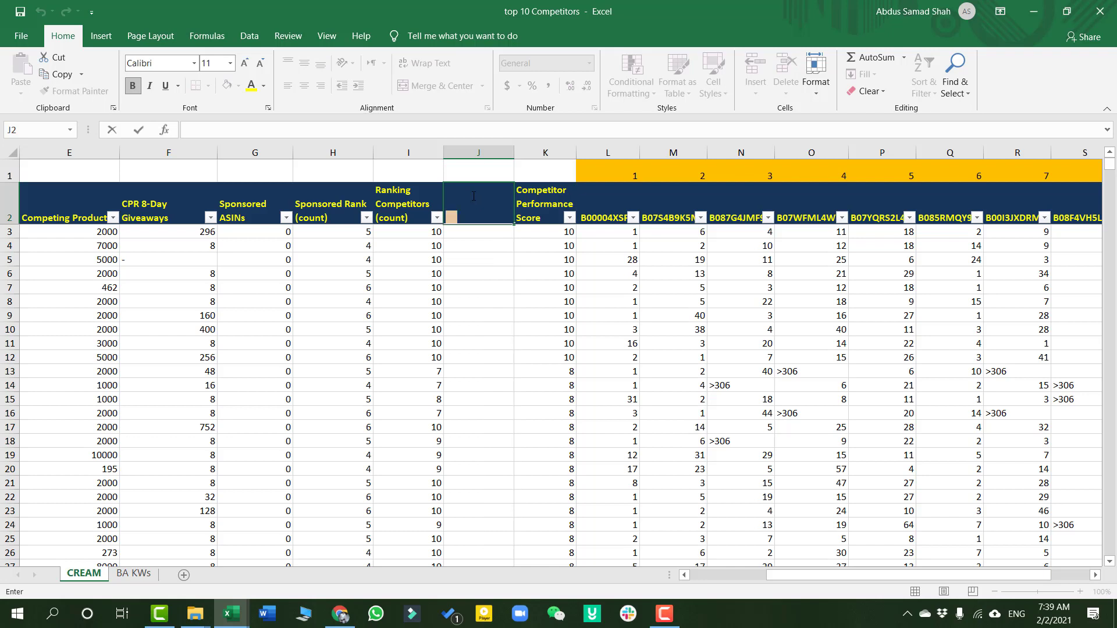
{"action": "type", "text": "1st page Rank"}
{"action": "key", "text": "Return"}
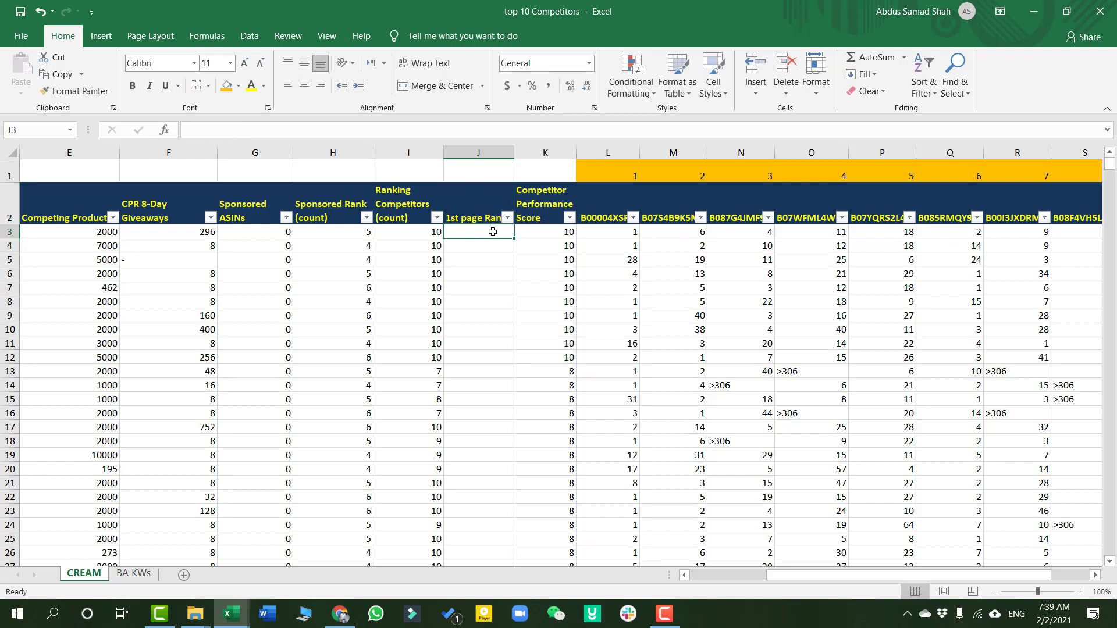
Narrow the Word Count through Sponsored Rank (count) columns and the 1st page Rank column so their headers wrap compactly
{"action": "left_click_drag", "start_coordinate": [774, 574], "coordinate": [695, 575]}
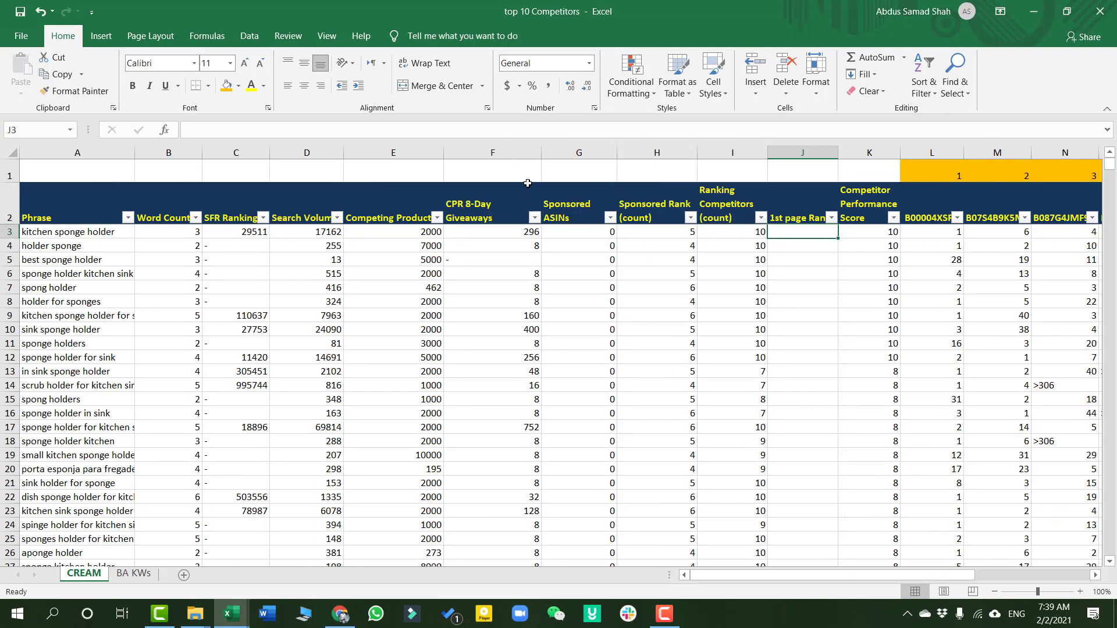
{"action": "left_click_drag", "start_coordinate": [540, 156], "coordinate": [304, 153]}
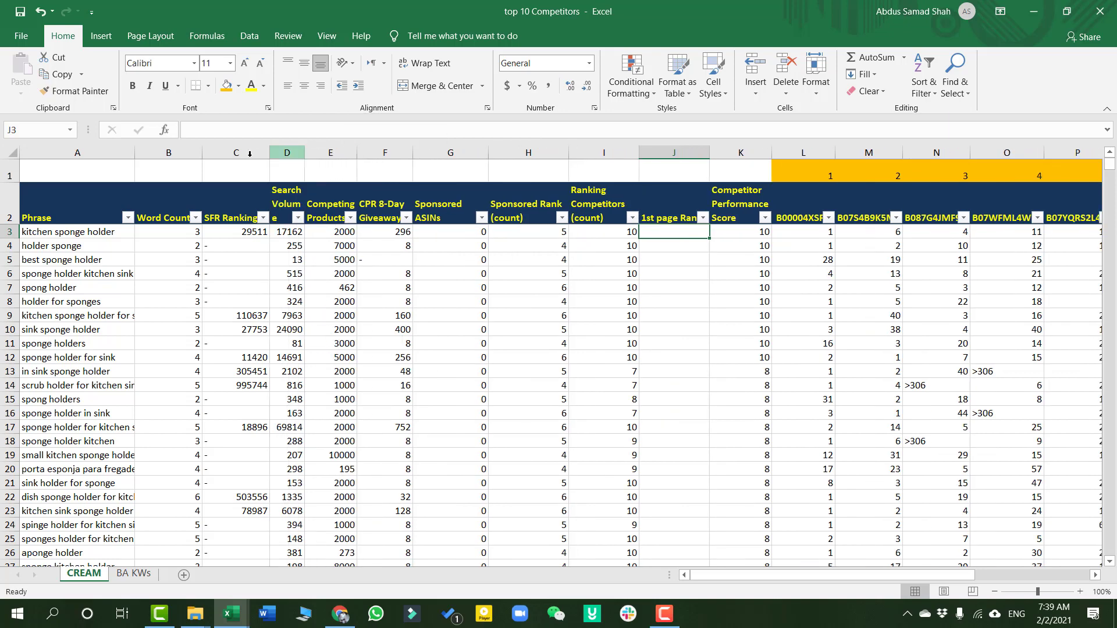
{"action": "mouse_move", "coordinate": [202, 153]}
{"action": "left_mouse_down"}
{"action": "mouse_move", "coordinate": [174, 155]}
{"action": "mouse_move", "coordinate": [216, 152]}
{"action": "left_mouse_up"}
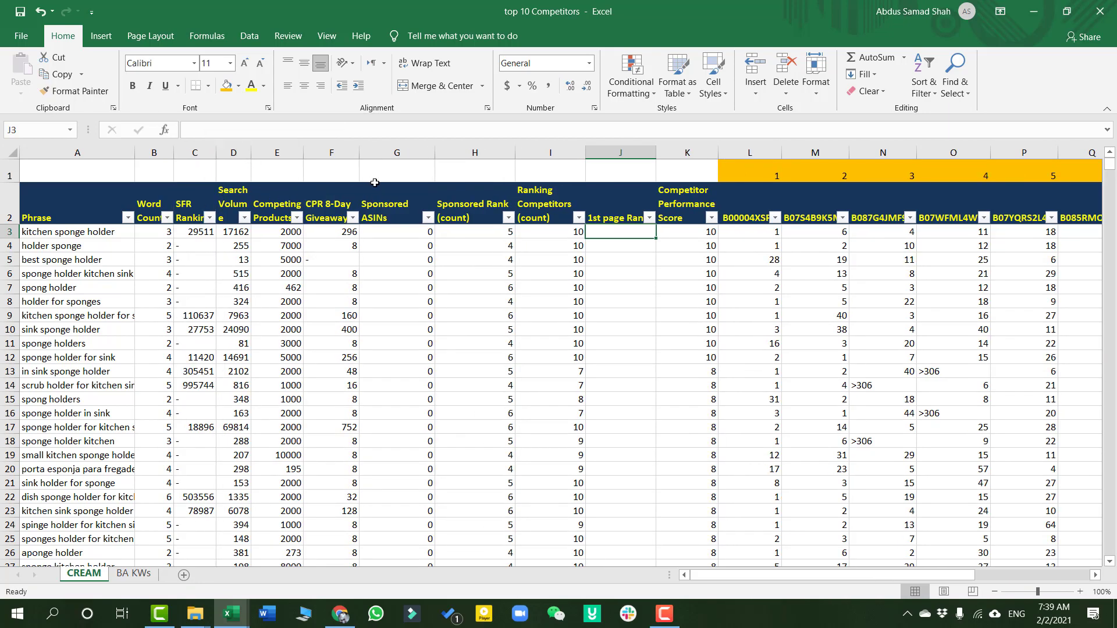
{"action": "left_click_drag", "start_coordinate": [432, 149], "coordinate": [410, 150]}
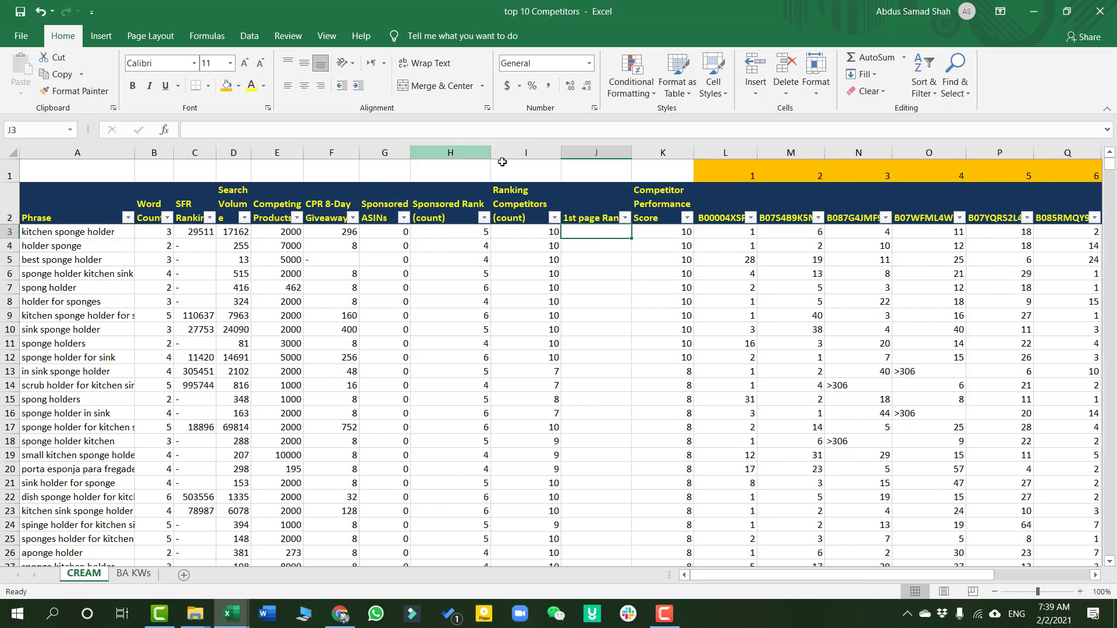
{"action": "left_click_drag", "start_coordinate": [487, 152], "coordinate": [462, 152]}
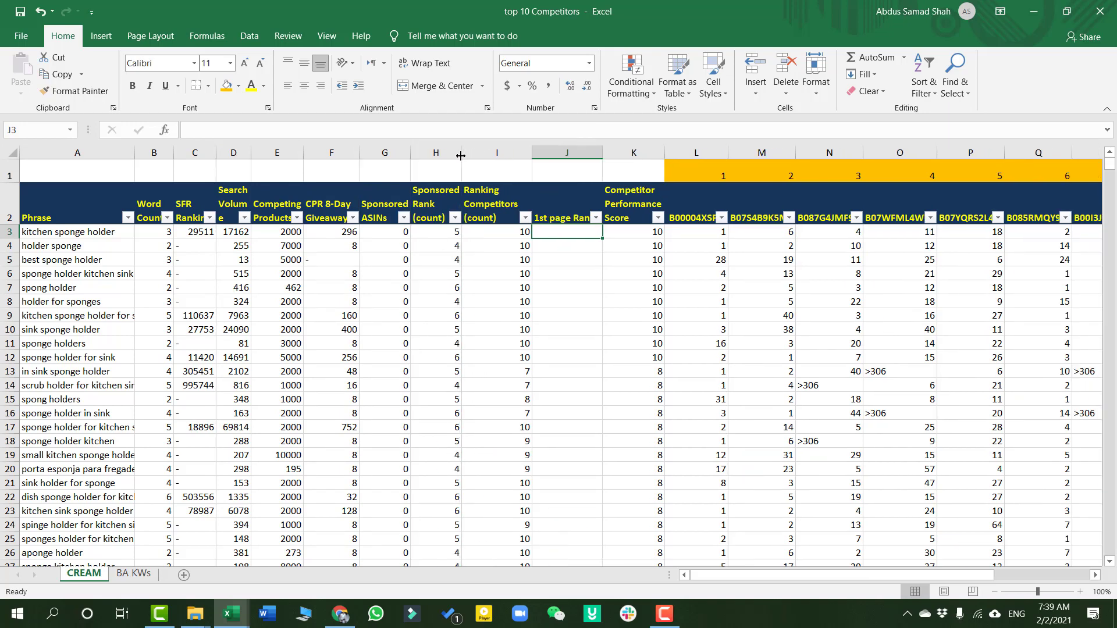
{"action": "left_click_drag", "start_coordinate": [603, 152], "coordinate": [573, 154]}
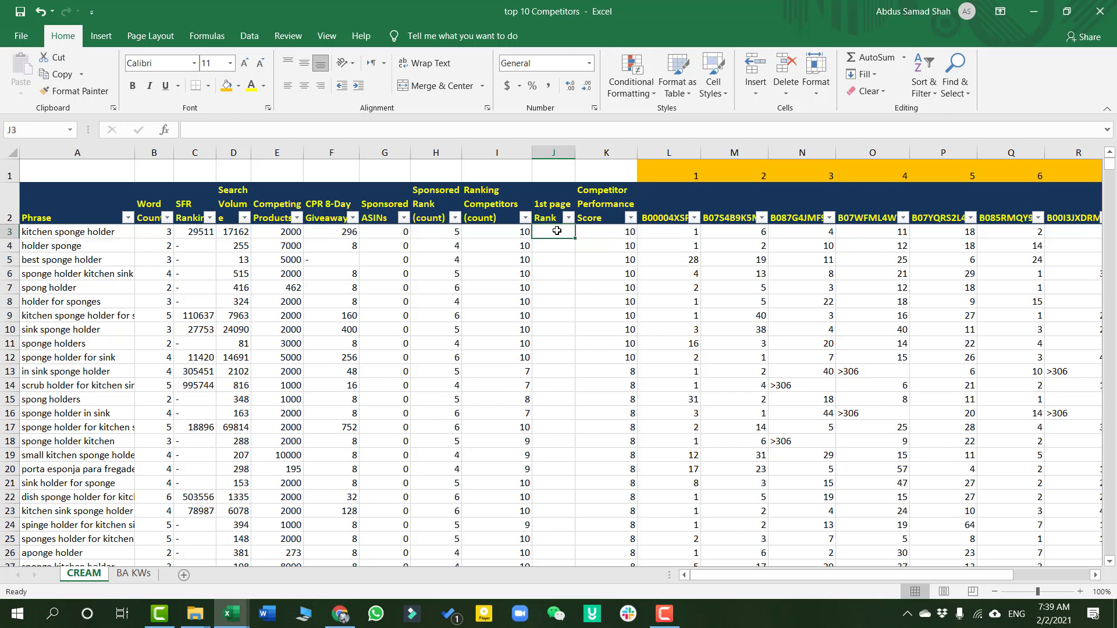
Enter =COUNTIF(L3:U3,"<48") in J3 to count the competitors ranking on the first page for that phrase
{"action": "type", "text": "=coun"}
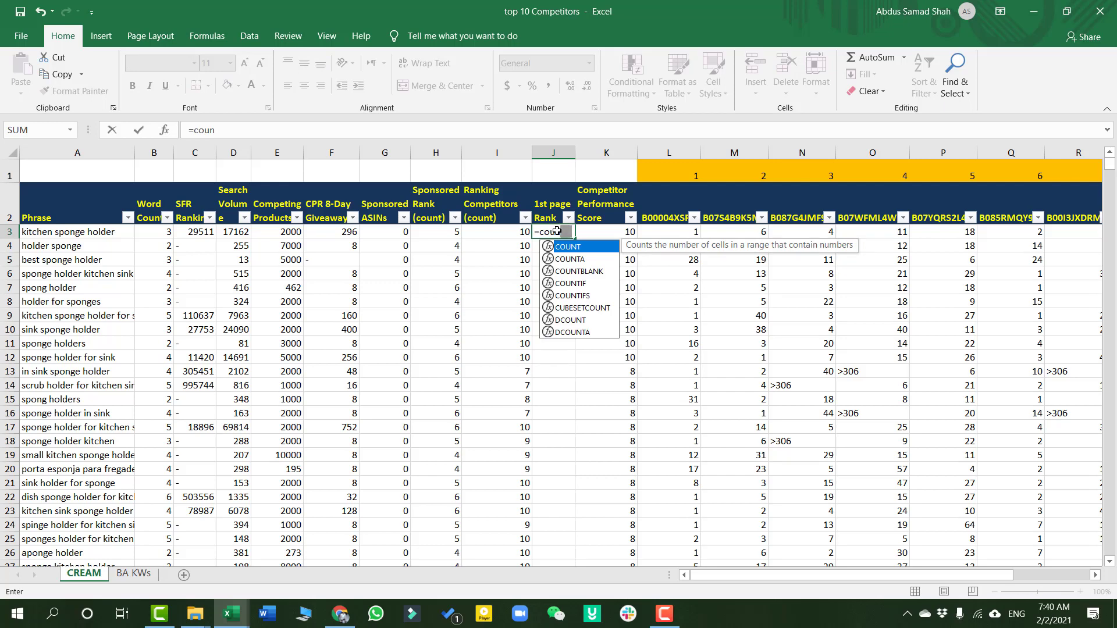
{"action": "type", "text": "if"}
{"action": "key", "text": "Tab"}
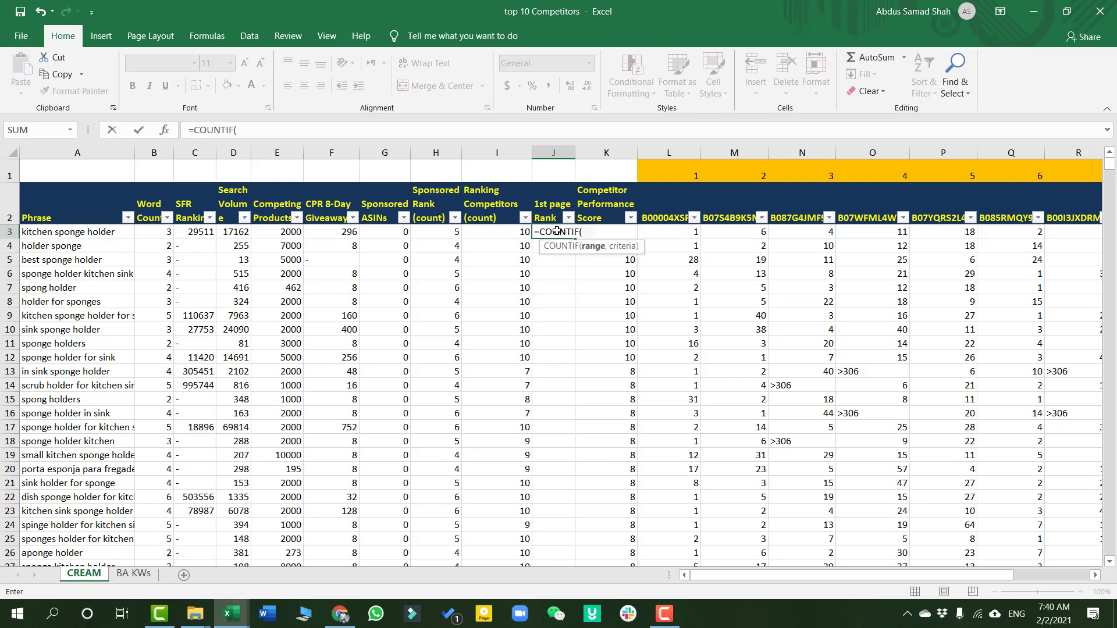
{"action": "left_click_drag", "start_coordinate": [673, 230], "coordinate": [1036, 234]}
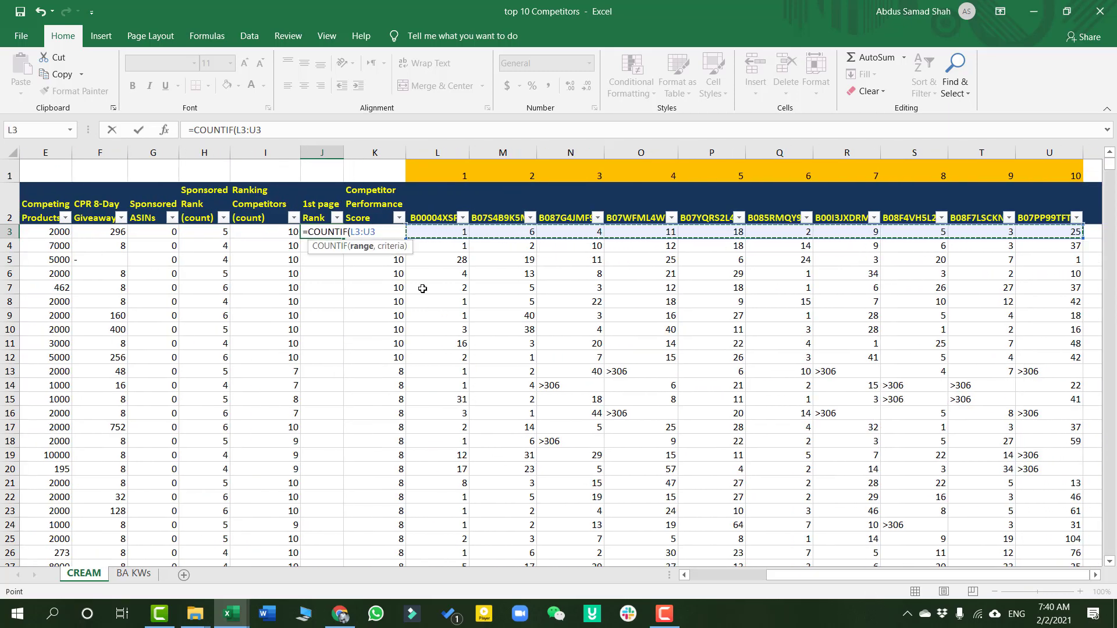
{"action": "type", "text": ",\"<"}
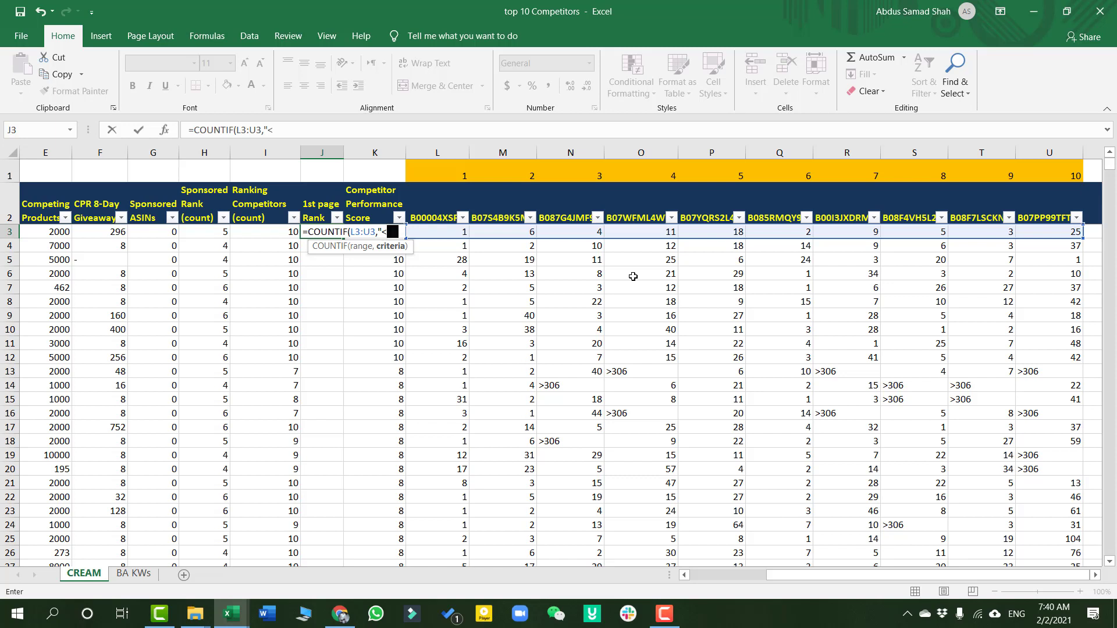
{"action": "type", "text": "4"}
{"action": "type", "text": ")"}
{"action": "key", "text": "Return"}
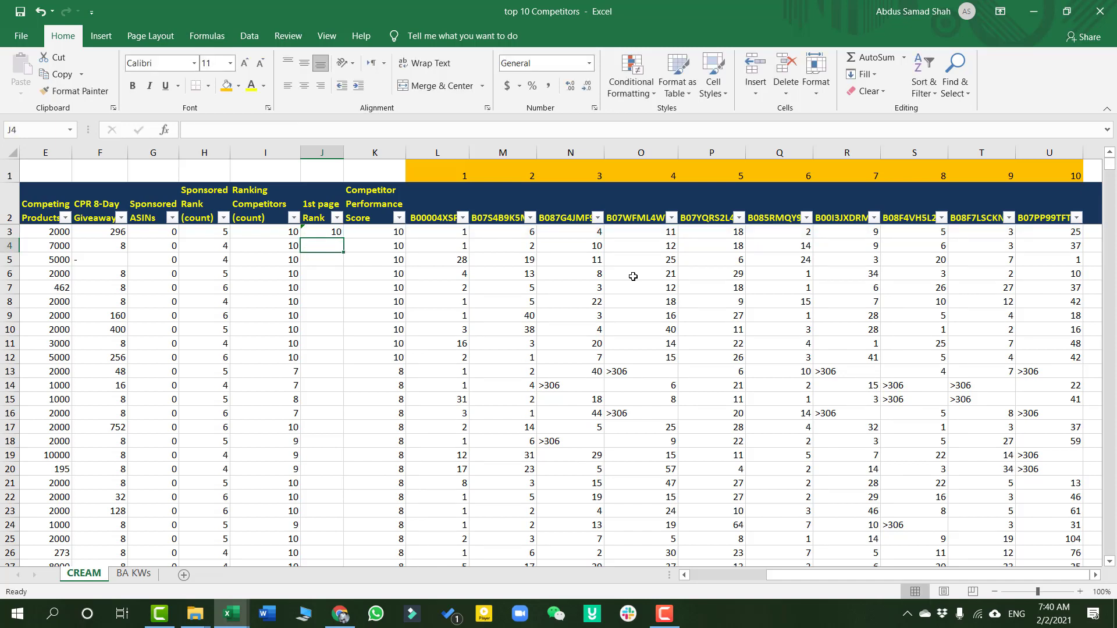
Check the J3 count against the competitor ranks in L3:U3 and fill its formula down the 1st page Rank column
{"action": "left_click", "coordinate": [328, 232]}
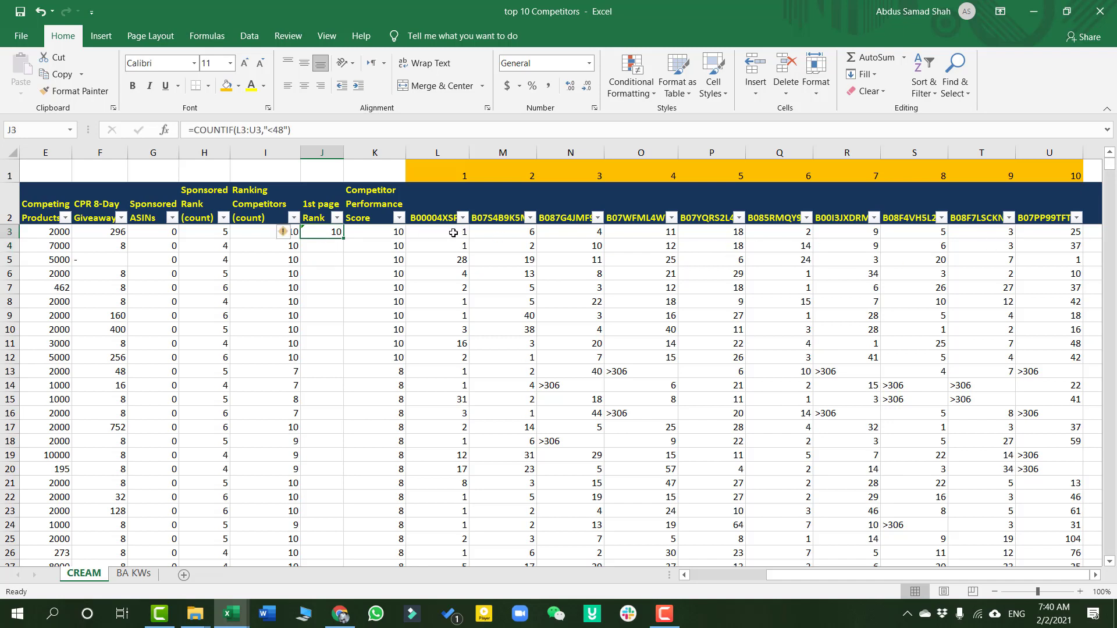
{"action": "left_click", "coordinate": [531, 233]}
{"action": "left_click", "coordinate": [598, 235]}
{"action": "left_click", "coordinate": [651, 235]}
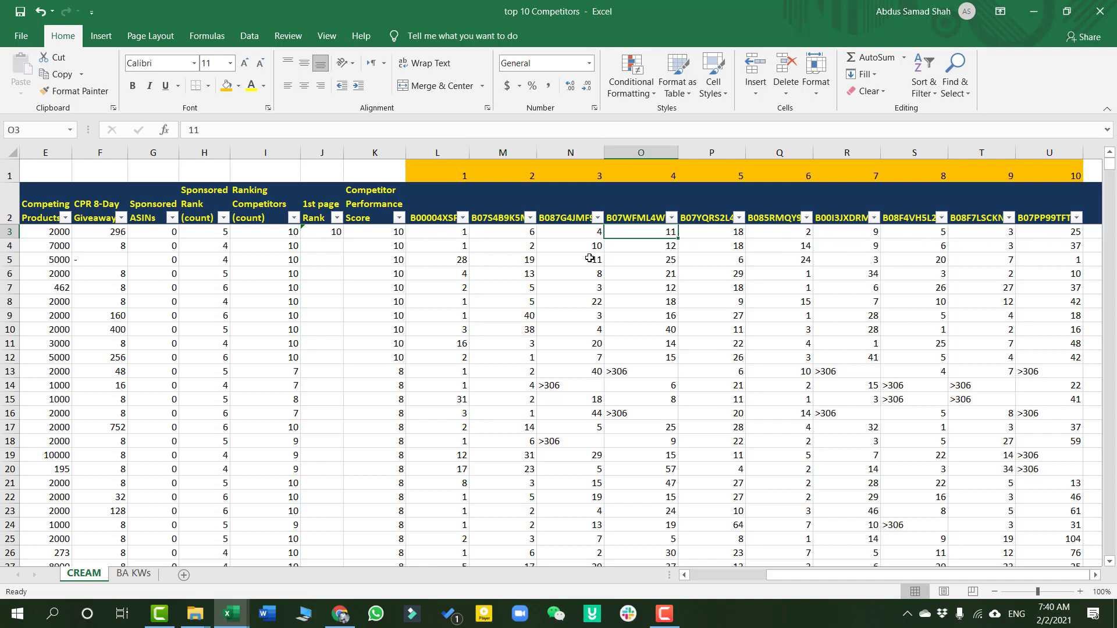
{"action": "left_click_drag", "start_coordinate": [453, 234], "coordinate": [1068, 239]}
{"action": "left_click", "coordinate": [330, 235]}
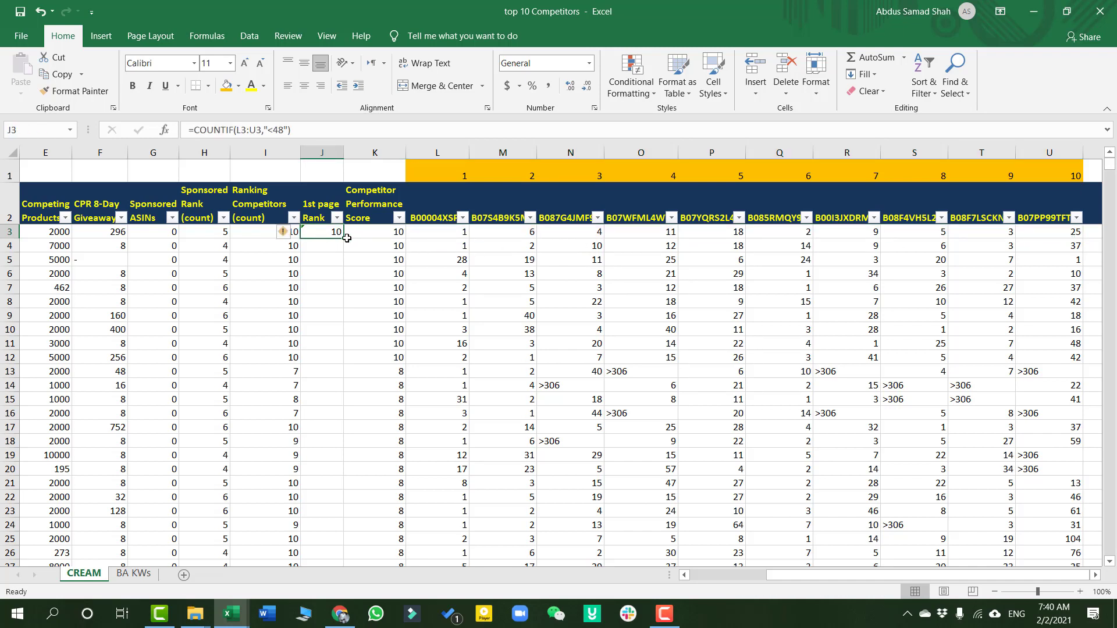
{"action": "double_click", "coordinate": [343, 239]}
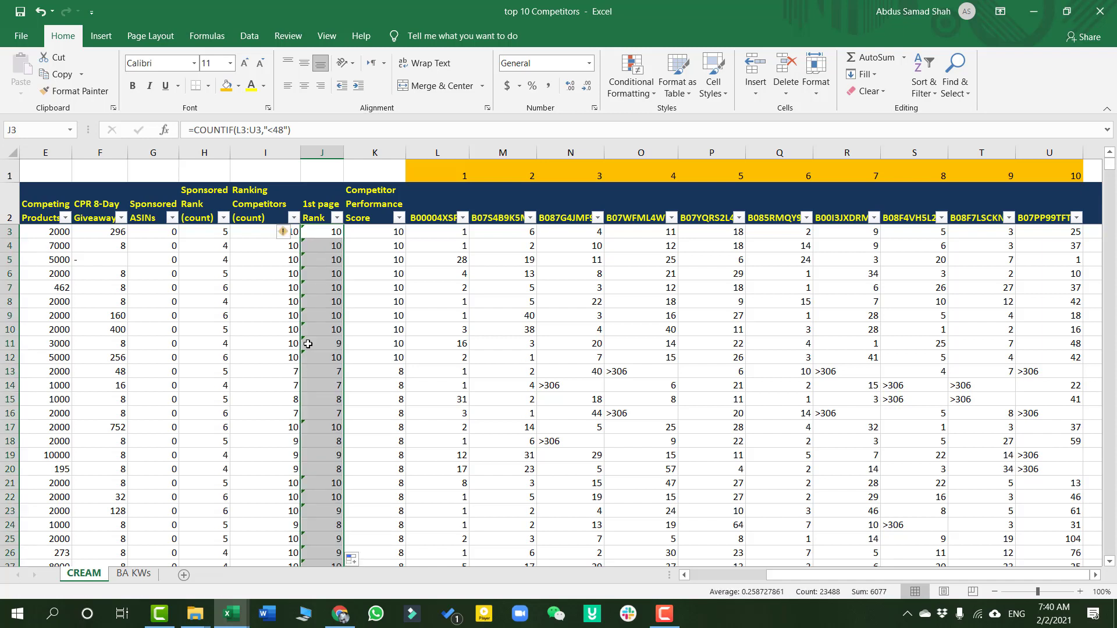
Convert the 1st page Rank column's formulas to plain values
{"action": "key", "text": "ctrl+c"}
{"action": "key", "text": "ctrl+v"}
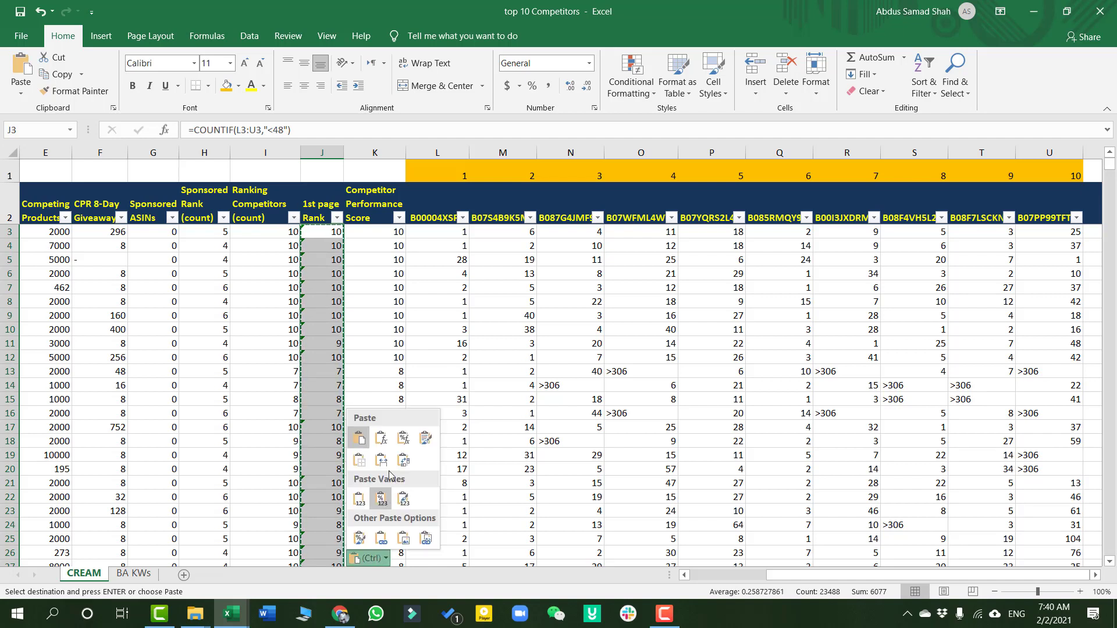
{"action": "left_click", "coordinate": [359, 498]}
{"action": "left_click", "coordinate": [337, 328]}
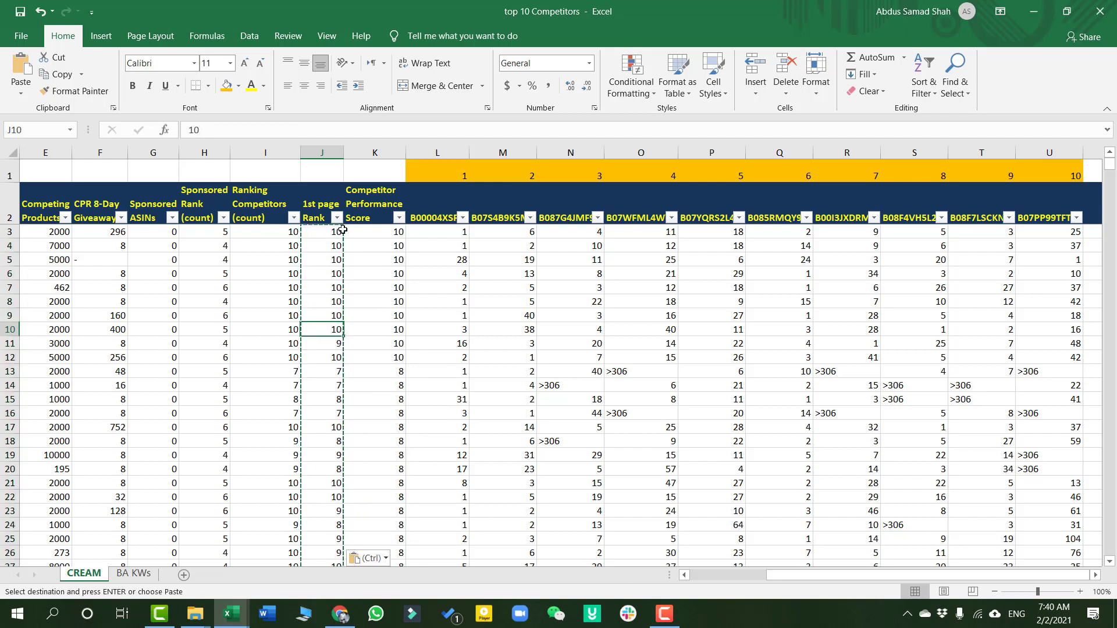
Insert a column before Competitor Performance Score and head it "Top 10 Ranks" in K2
{"action": "left_click", "coordinate": [375, 152]}
{"action": "right_click", "coordinate": [377, 153]}
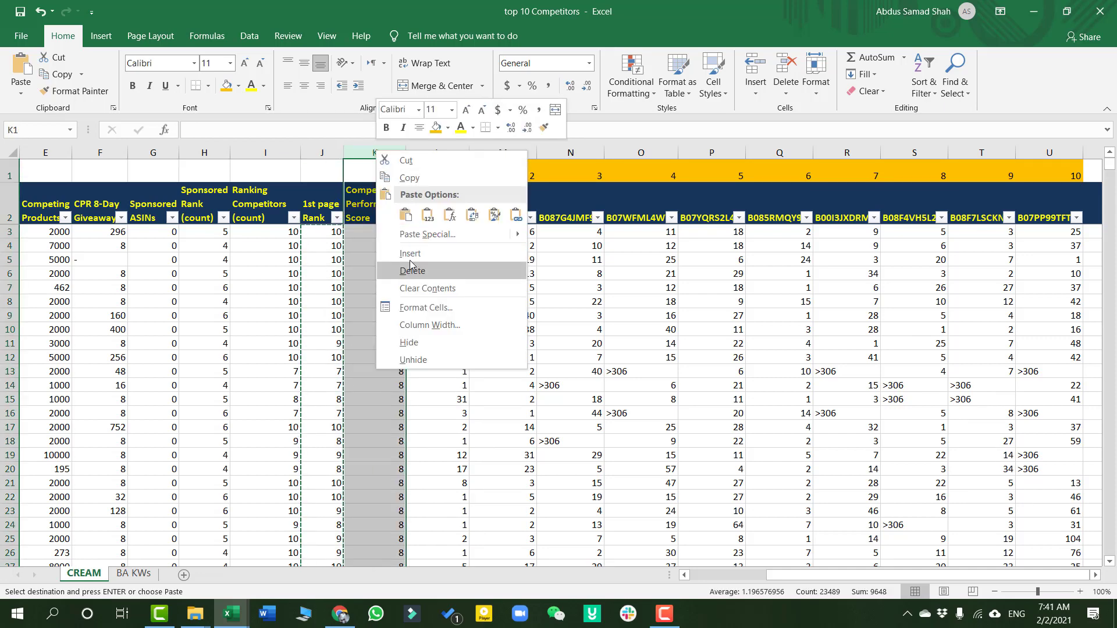
{"action": "left_click", "coordinate": [410, 253]}
{"action": "left_click", "coordinate": [368, 207]}
{"action": "type", "text": "T"}
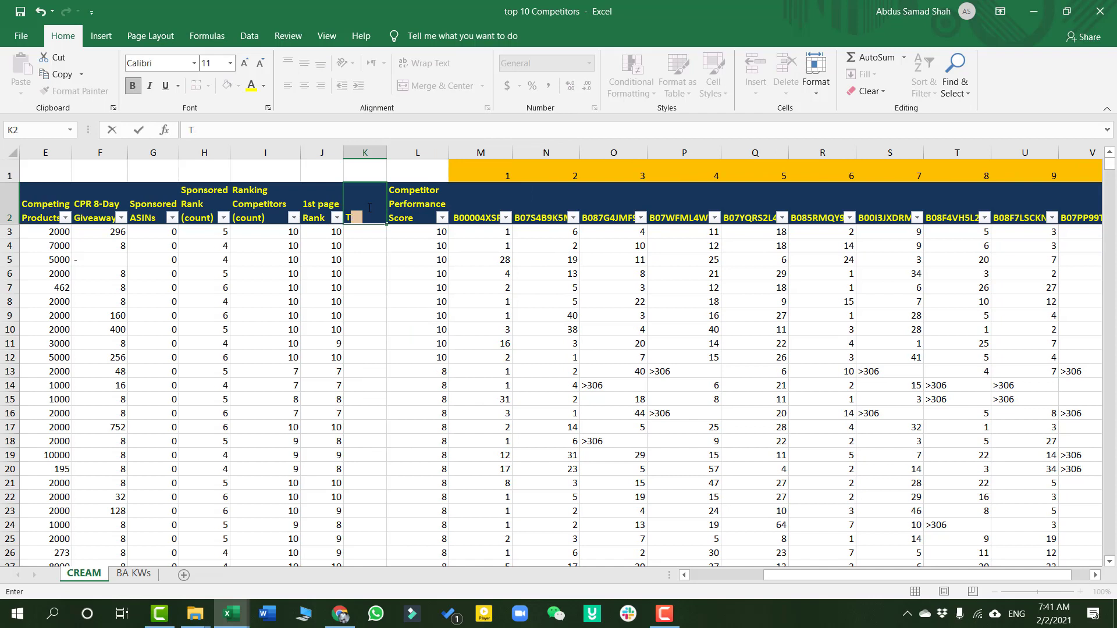
{"action": "type", "text": "iop 10 R"}
{"action": "type", "text": "anks"}
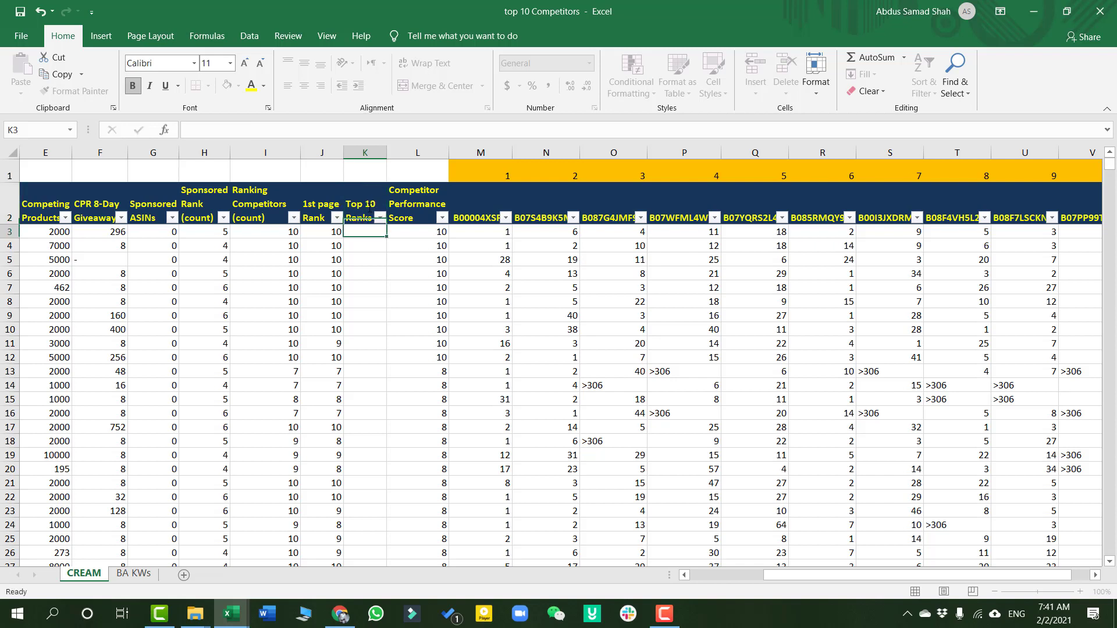
{"action": "key", "text": "Return"}
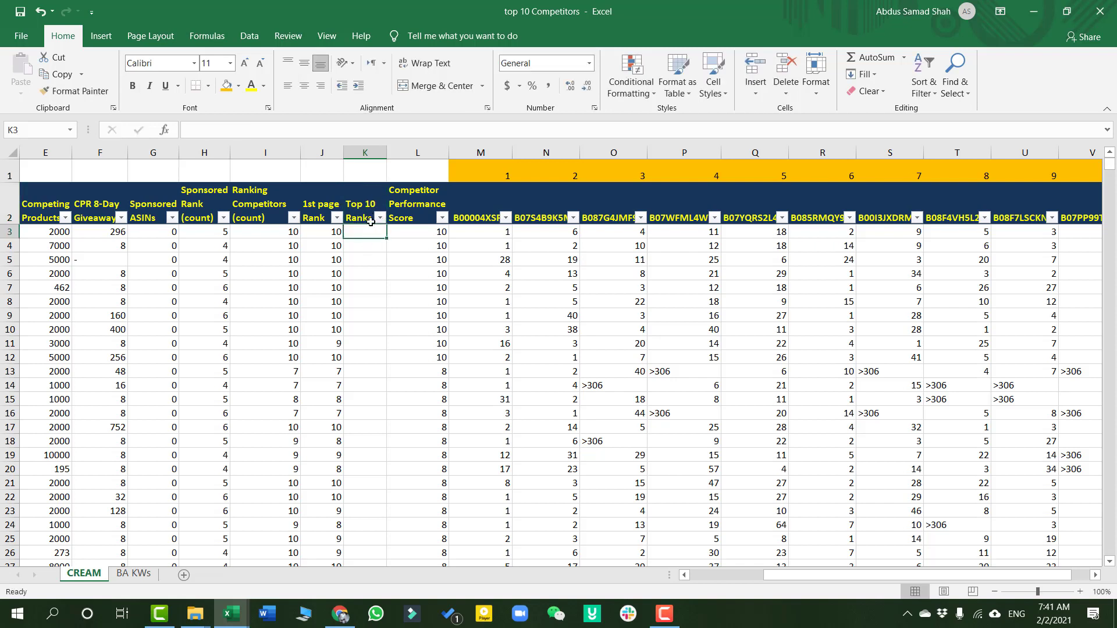
Enter =COUNTIF(M3:V3,"<11") in K3 to count the competitors ranking in the top 10 for that phrase
{"action": "type", "text": "="}
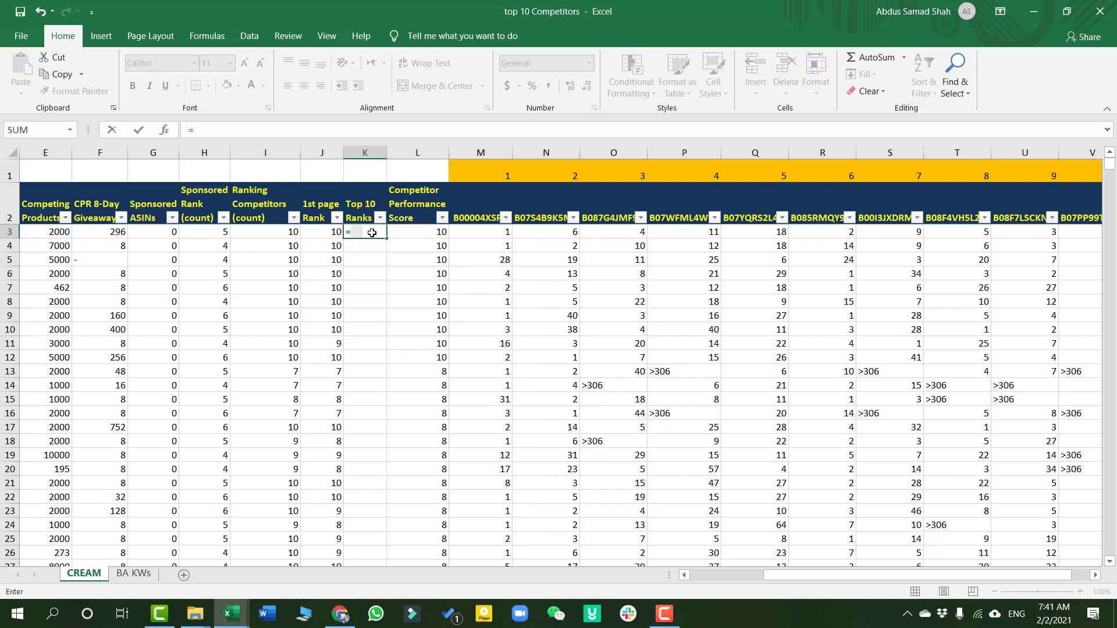
{"action": "type", "text": "countif"}
{"action": "key", "text": "Tab"}
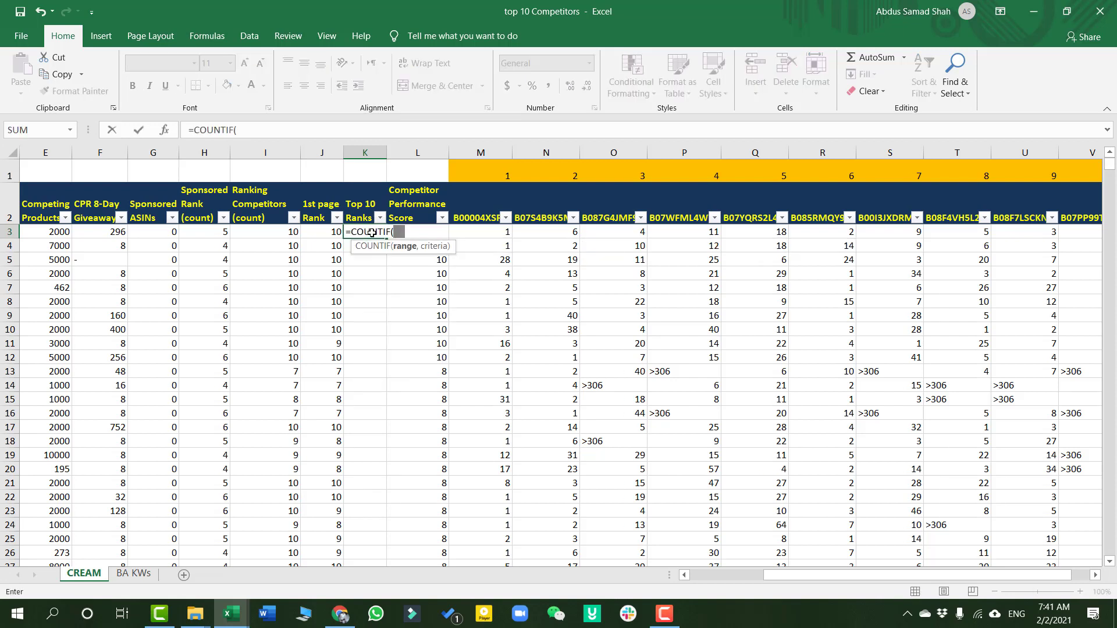
{"action": "left_click_drag", "start_coordinate": [508, 233], "coordinate": [998, 227]}
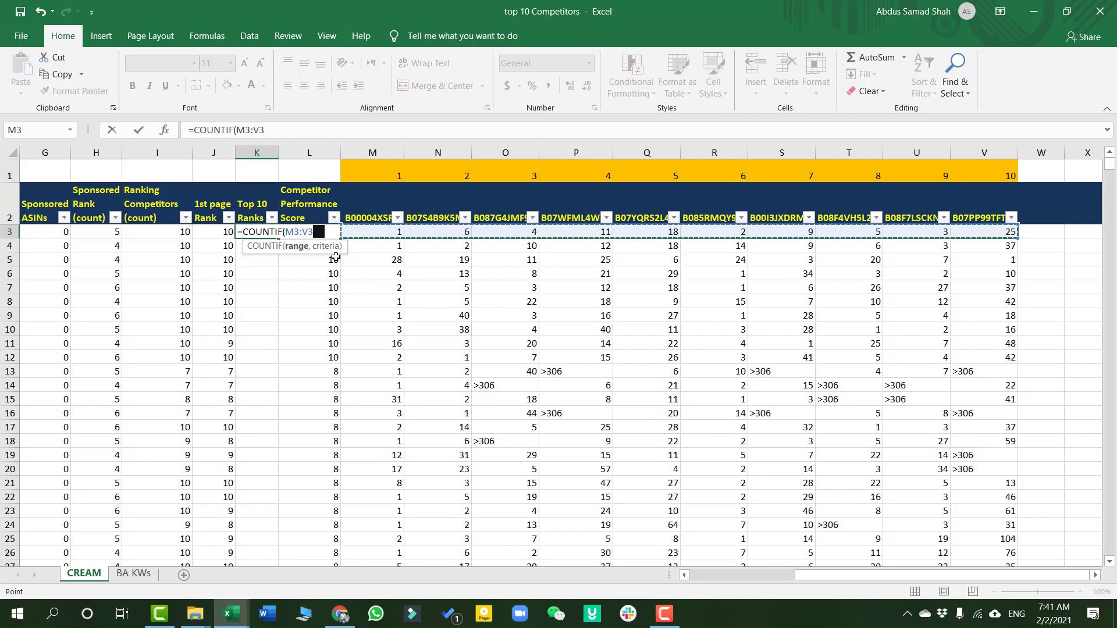
{"action": "type", "text": ",\""}
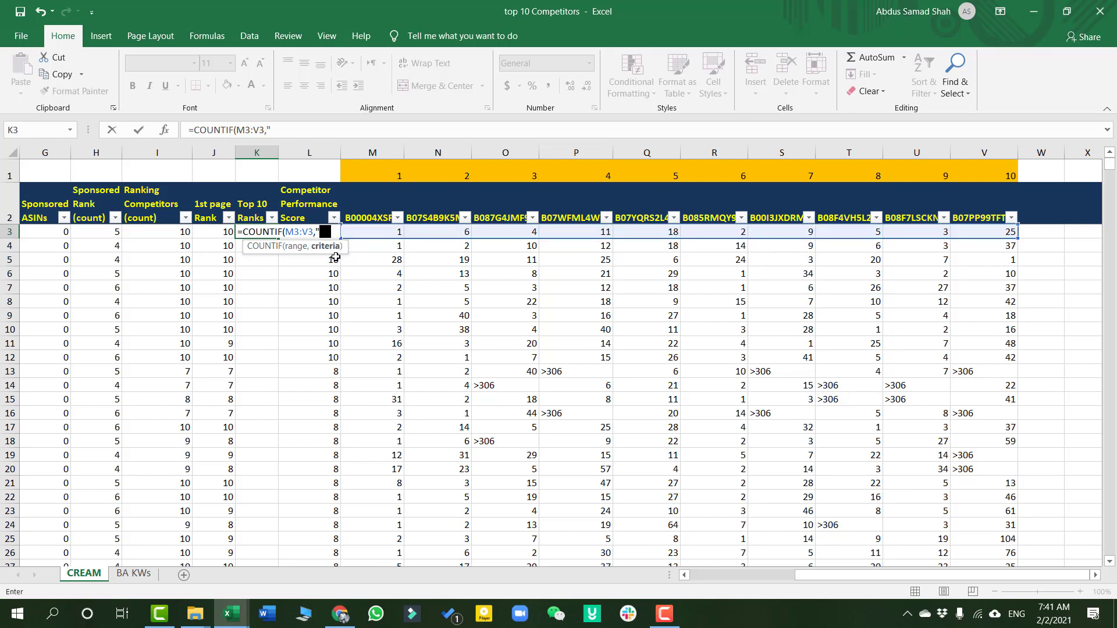
{"action": "type", "text": "<11"}
{"action": "type", "text": "\""}
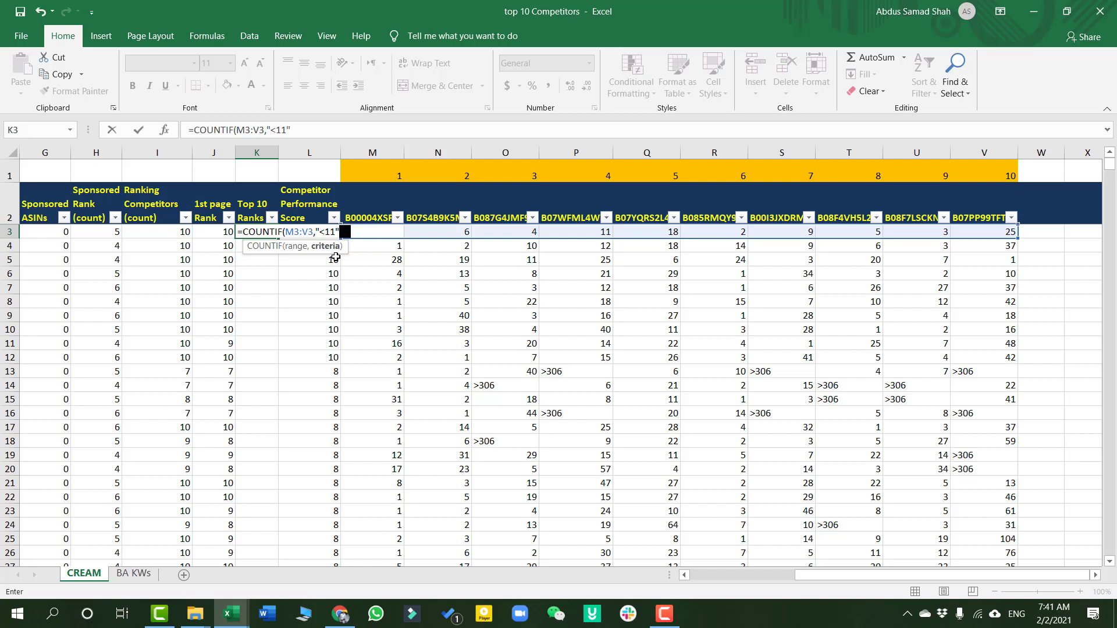
{"action": "type", "text": ")"}
{"action": "key", "text": "Return"}
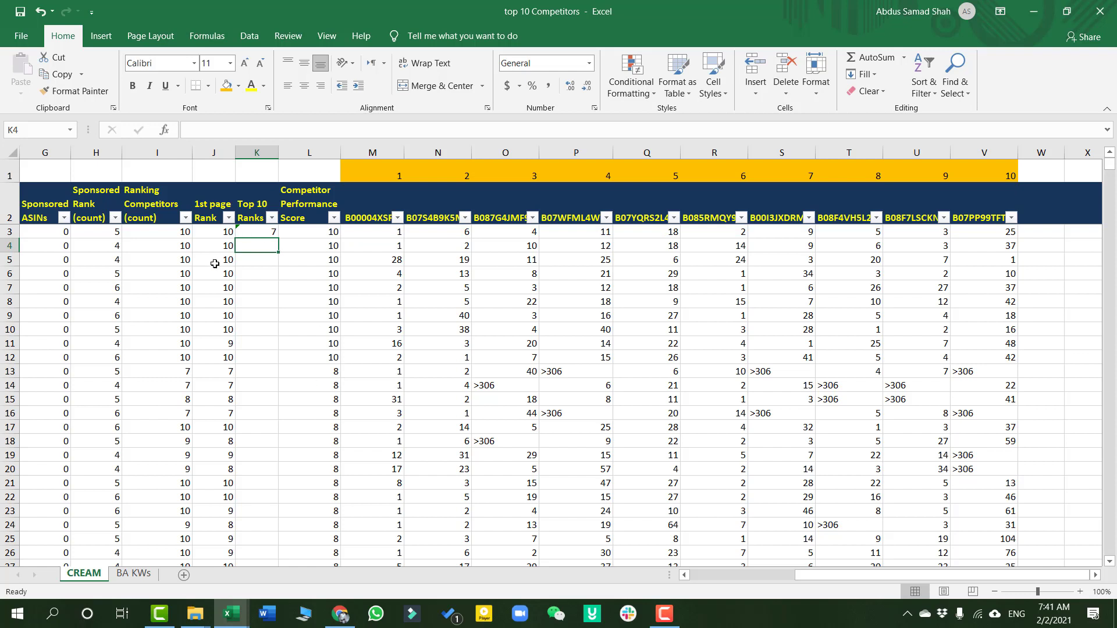
Fill the K3 formula down the Top 10 Ranks column
{"action": "left_click", "coordinate": [219, 161]}
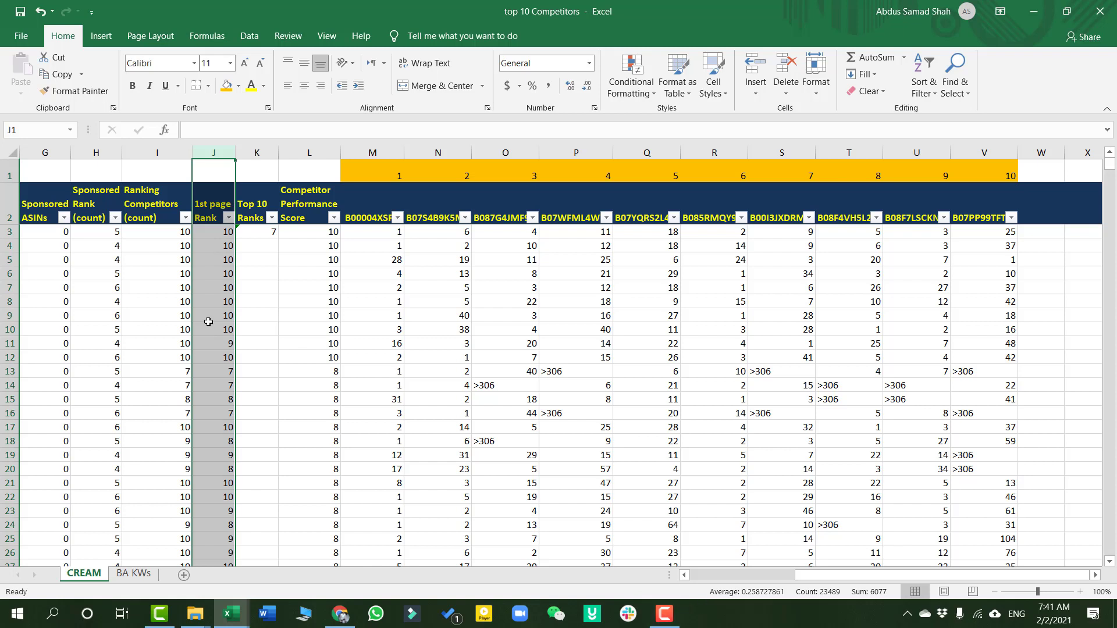
{"action": "left_click", "coordinate": [265, 236]}
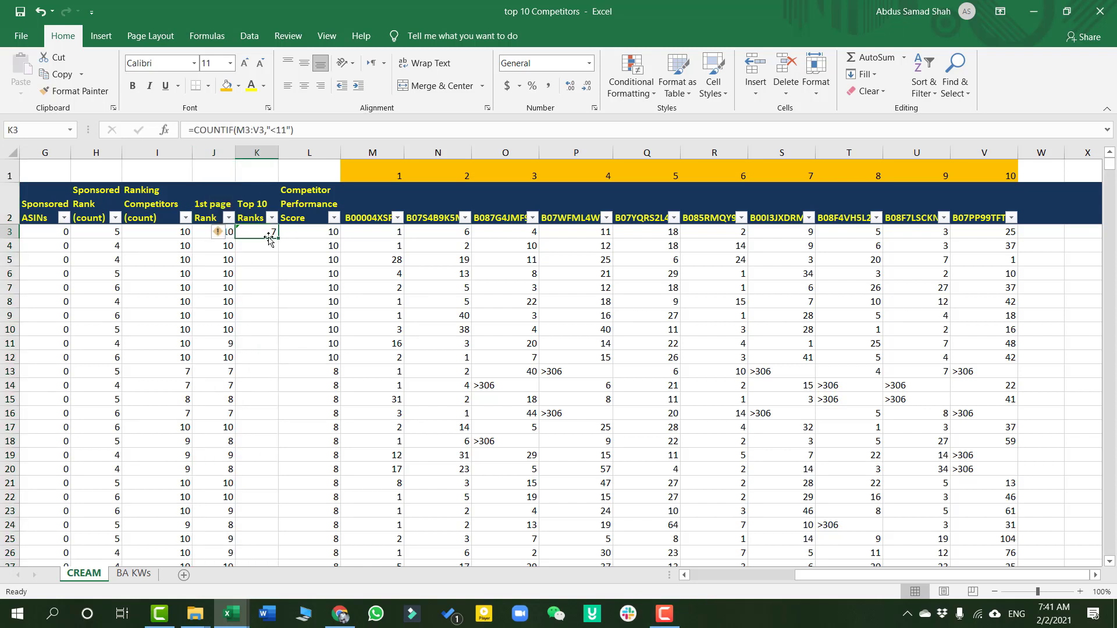
{"action": "double_click", "coordinate": [278, 238]}
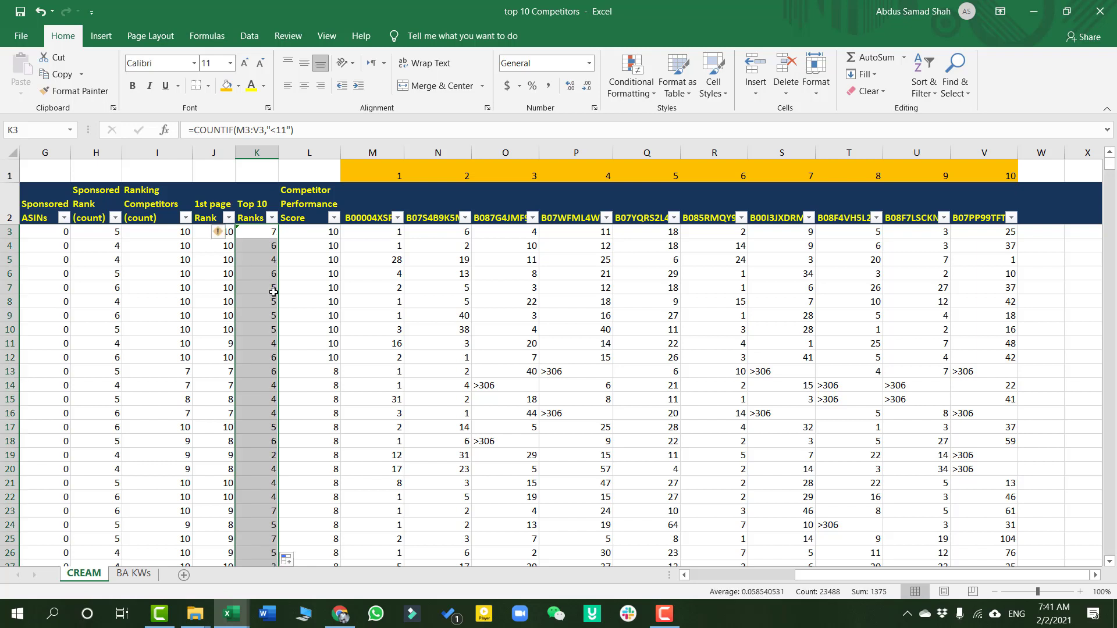
Convert the Top 10 Ranks column's formulas to plain values
{"action": "key", "text": "ctrl+c"}
{"action": "key", "text": "ctrl+v"}
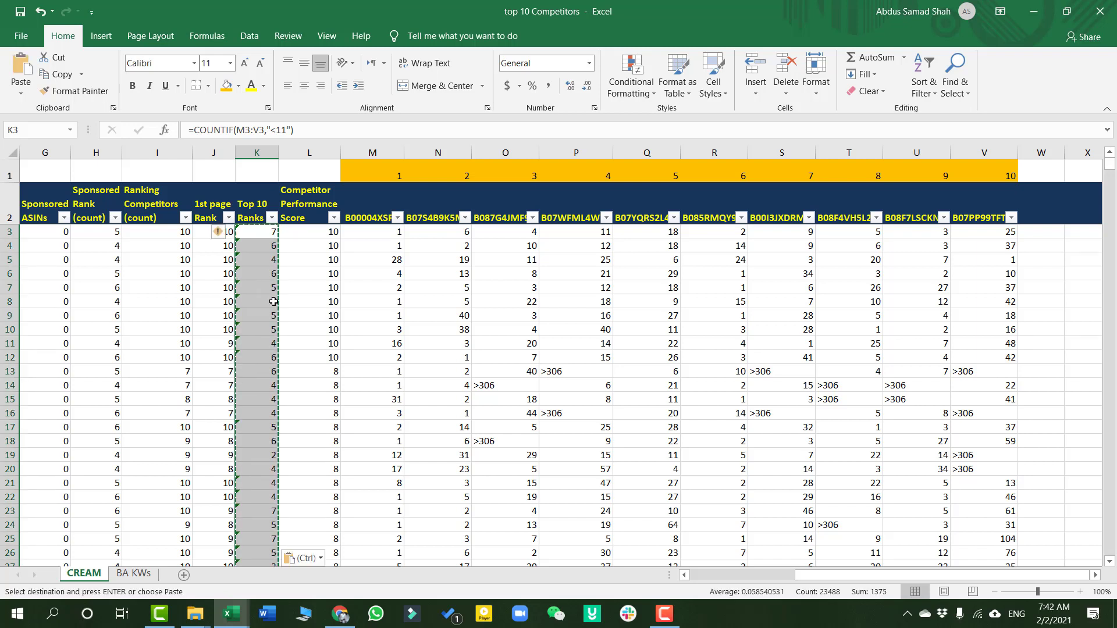
{"action": "left_click", "coordinate": [303, 557]}
{"action": "left_click", "coordinate": [303, 511]}
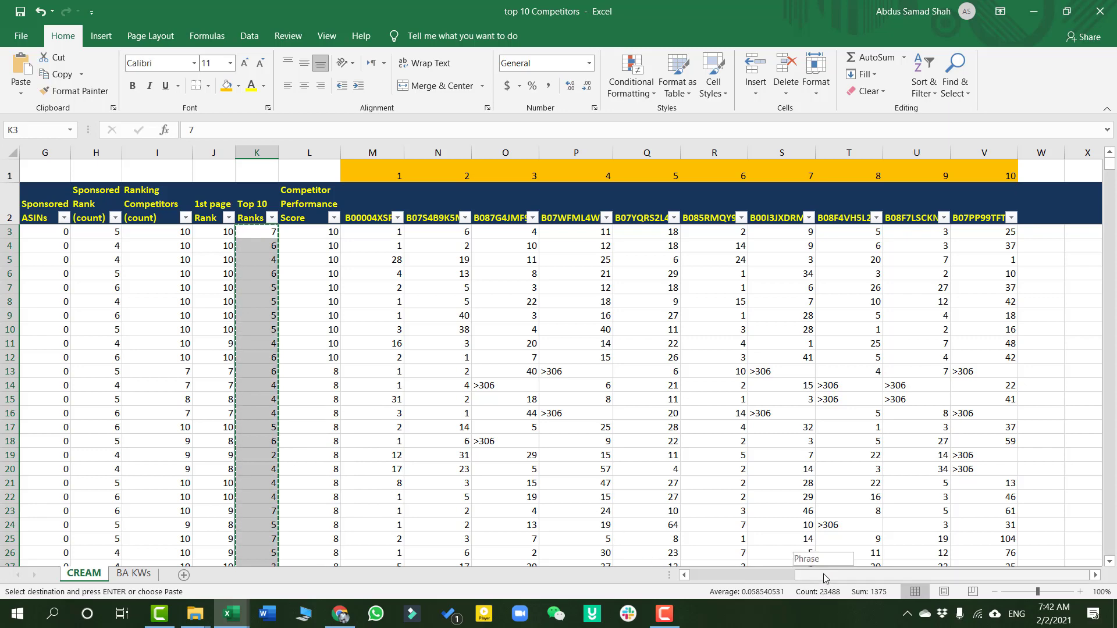
{"action": "left_click_drag", "start_coordinate": [822, 575], "coordinate": [708, 574]}
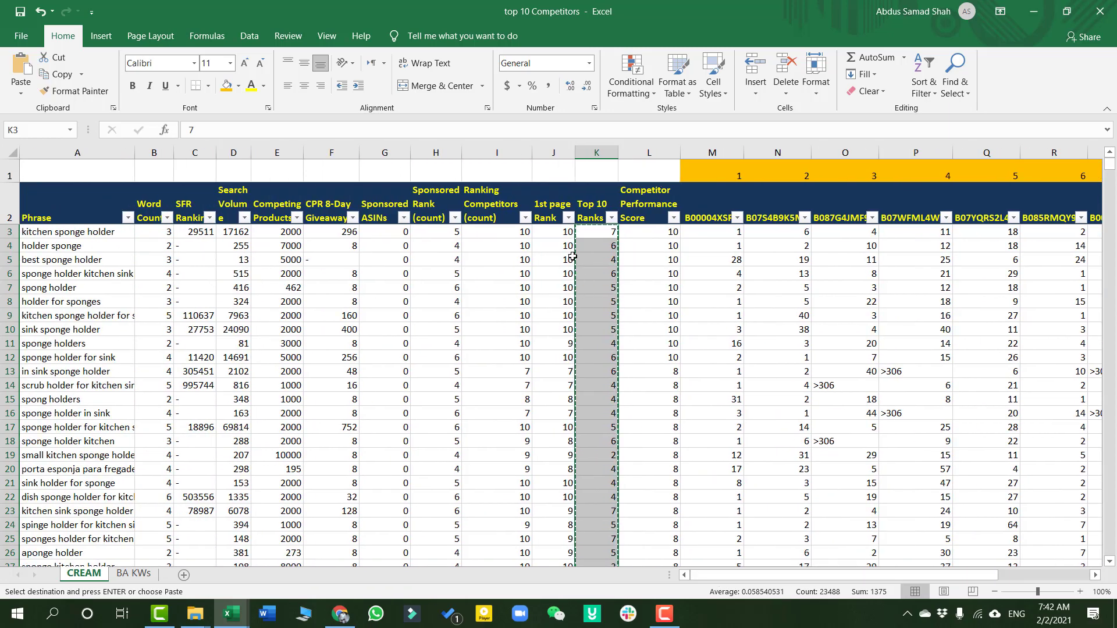
{"action": "left_click", "coordinate": [668, 312]}
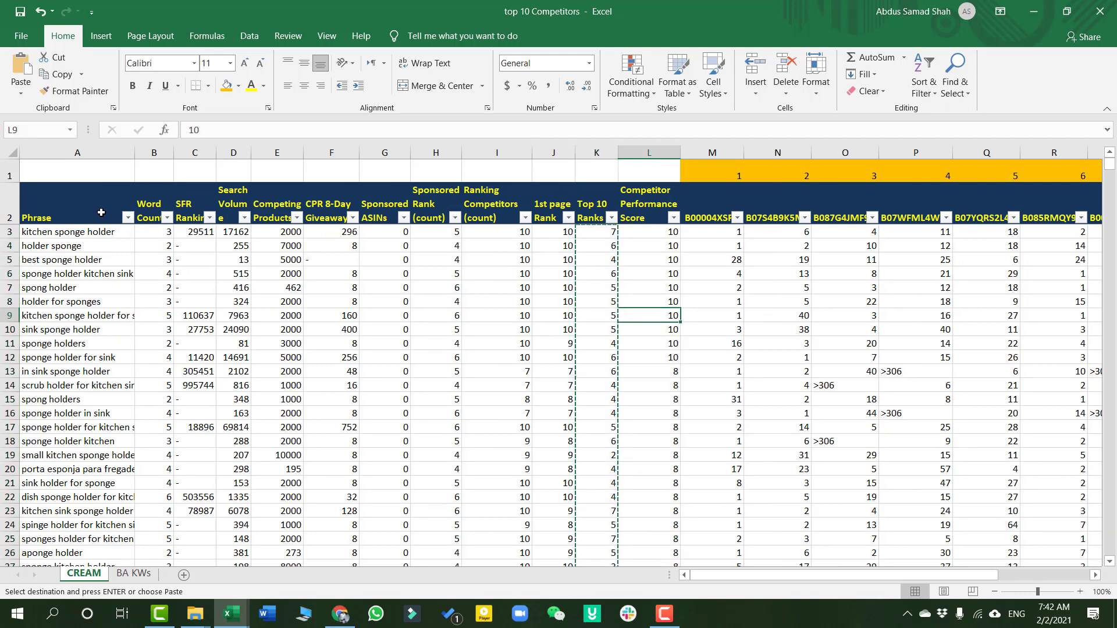
Give the headers Phrase through Sponsored ASINs (A2:G2) a dark orange fill and black text
{"action": "left_click_drag", "start_coordinate": [102, 213], "coordinate": [363, 214]}
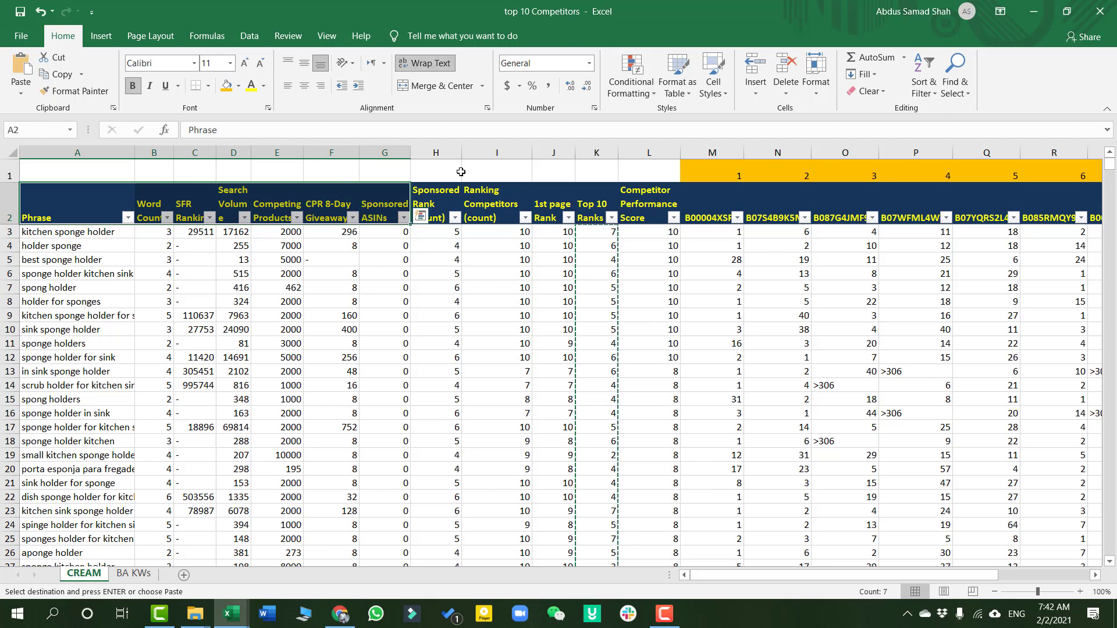
{"action": "left_click", "coordinate": [239, 86]}
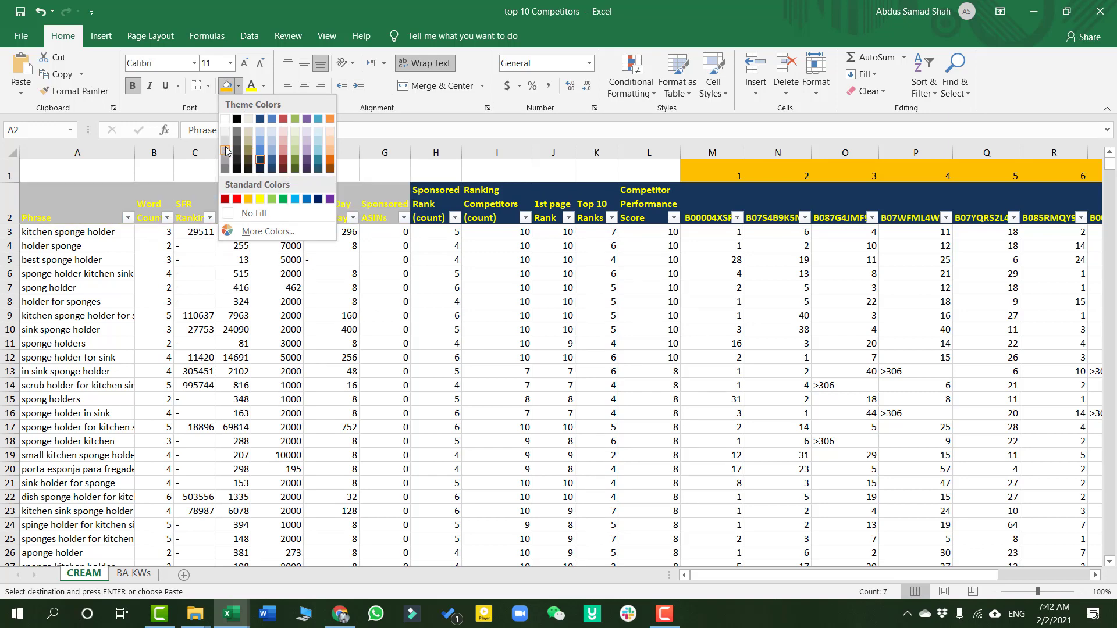
{"action": "left_click", "coordinate": [330, 164]}
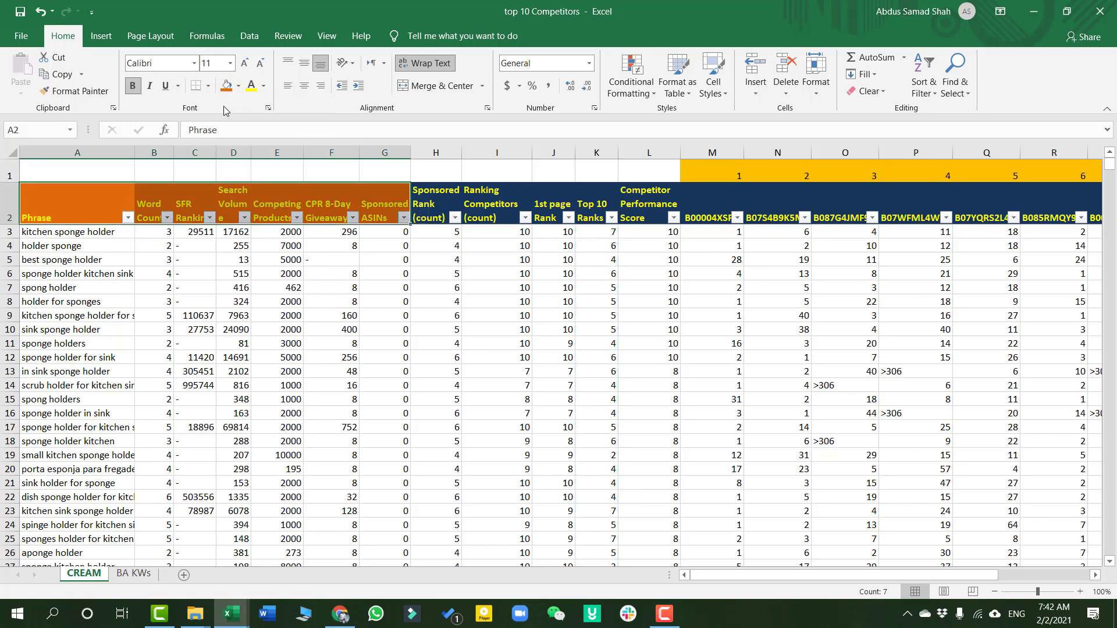
{"action": "left_click", "coordinate": [263, 86]}
{"action": "left_click", "coordinate": [254, 125]}
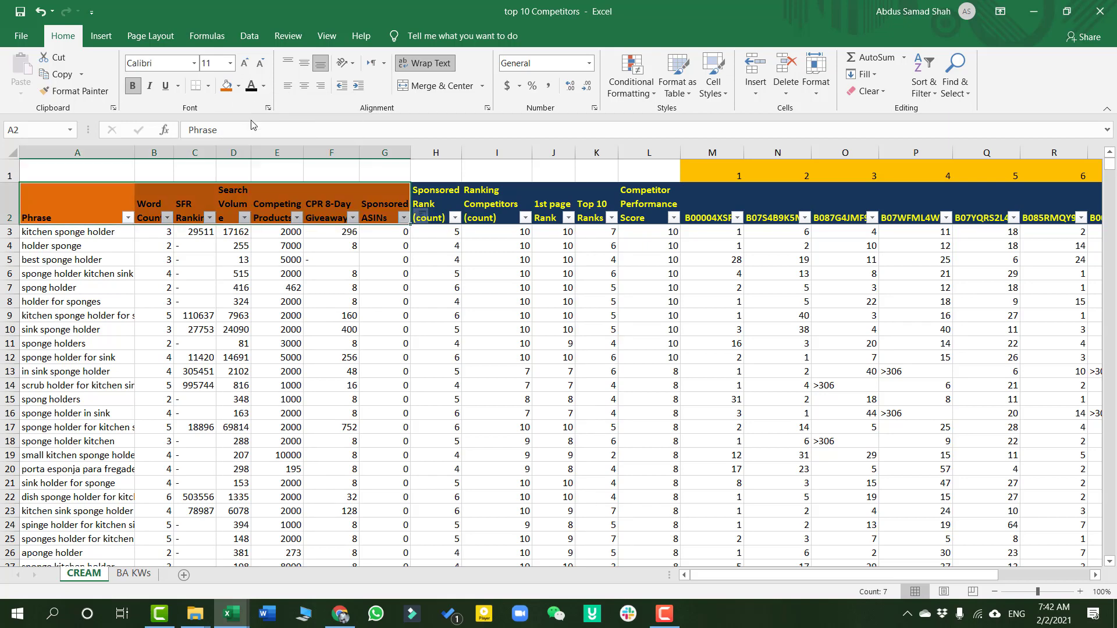
{"action": "left_click", "coordinate": [466, 257]}
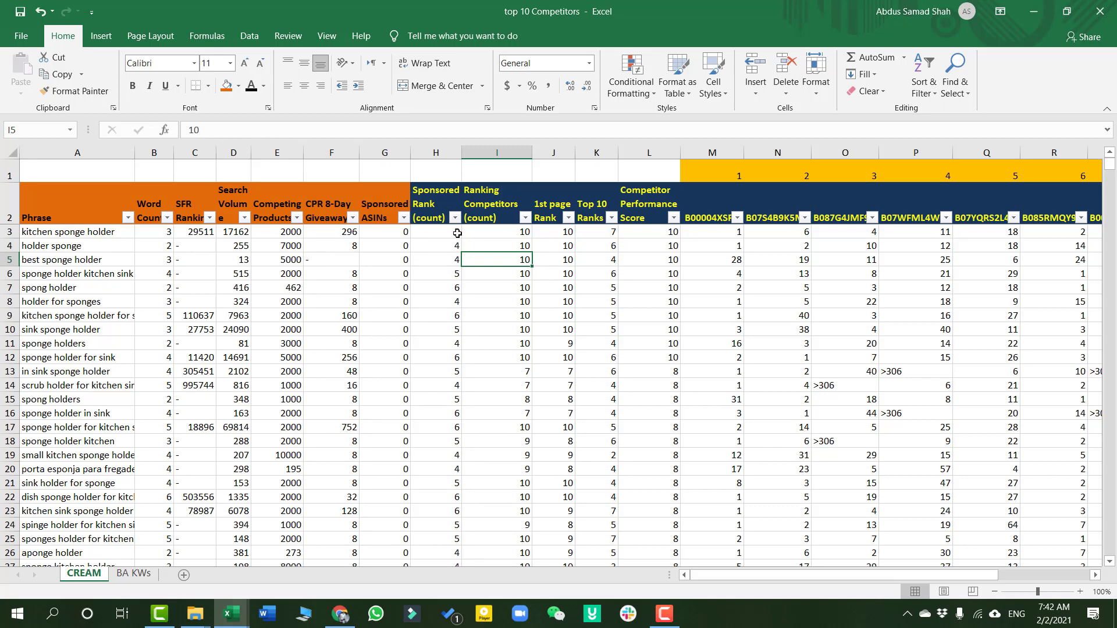
Fill the headers Sponsored Rank (count) through the last competitor ASIN (H2:V2) with the theme's base dark blue
{"action": "left_click_drag", "start_coordinate": [438, 214], "coordinate": [995, 205]}
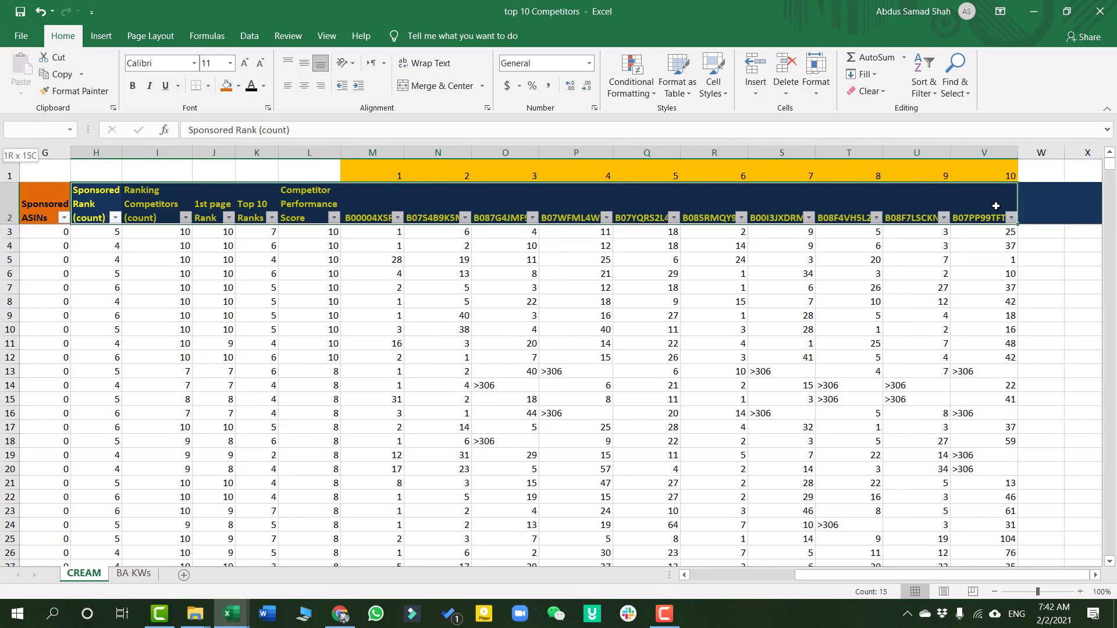
{"action": "left_click", "coordinate": [238, 87]}
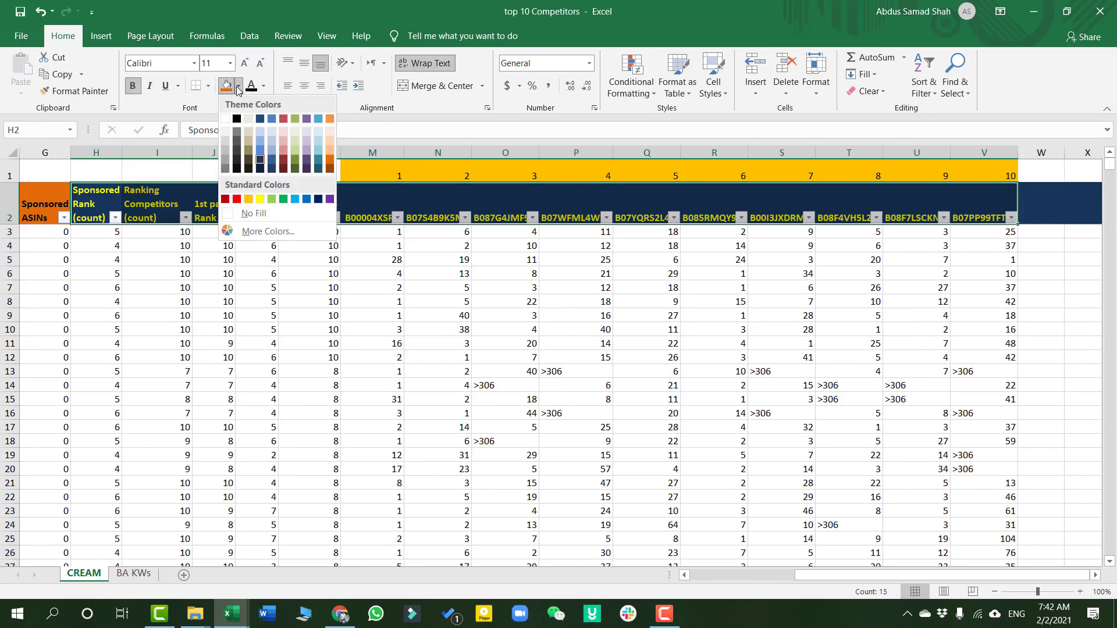
{"action": "left_click", "coordinate": [261, 119]}
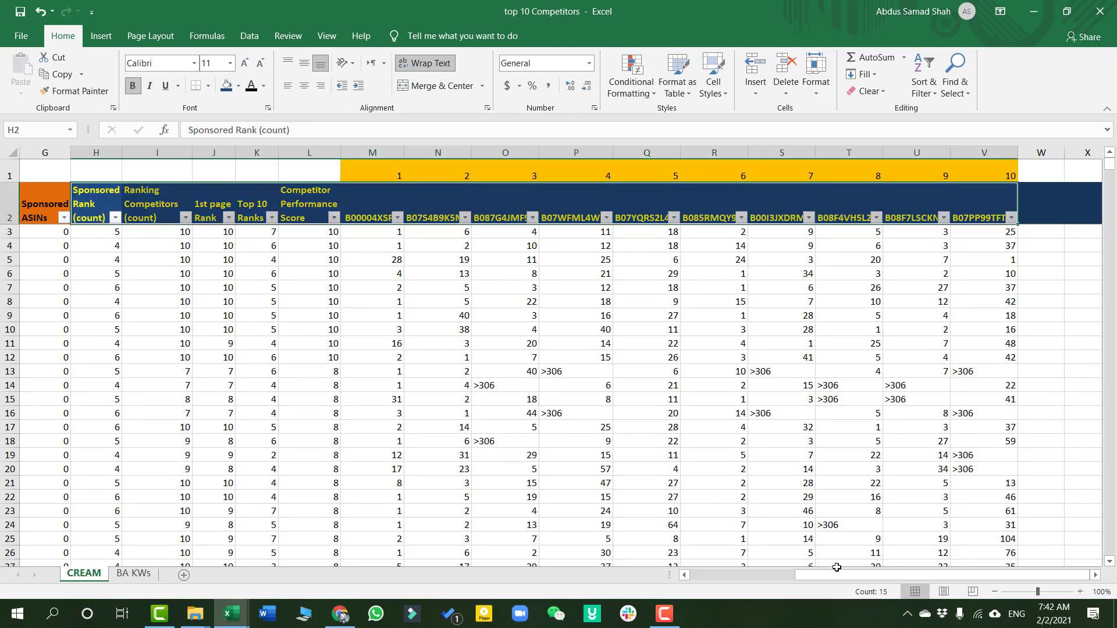
{"action": "left_click_drag", "start_coordinate": [837, 575], "coordinate": [787, 575]}
{"action": "left_click", "coordinate": [505, 325]}
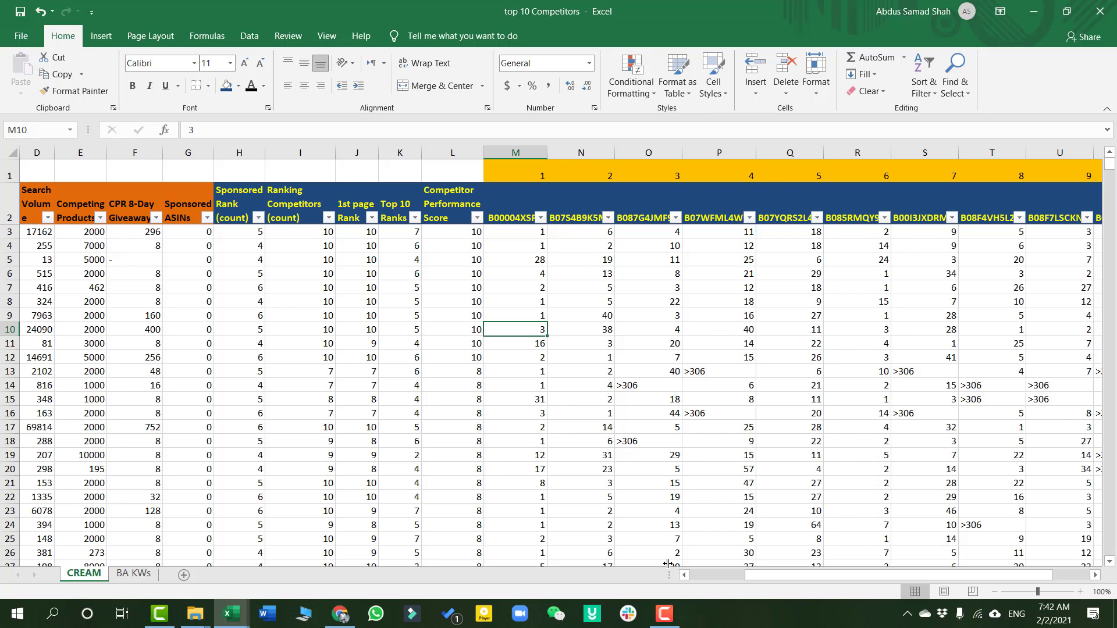
{"action": "left_click_drag", "start_coordinate": [757, 574], "coordinate": [721, 581]}
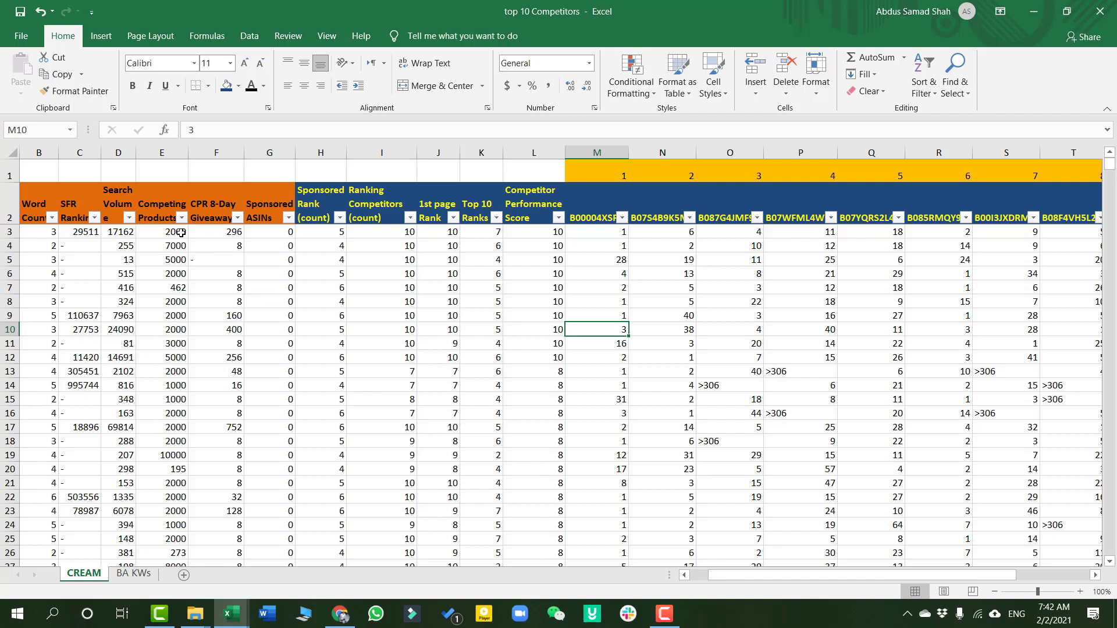
Begin a SUBTOTAL formula in D1 above Search Volume, using function number 9 for SUM
{"action": "left_click", "coordinate": [114, 169]}
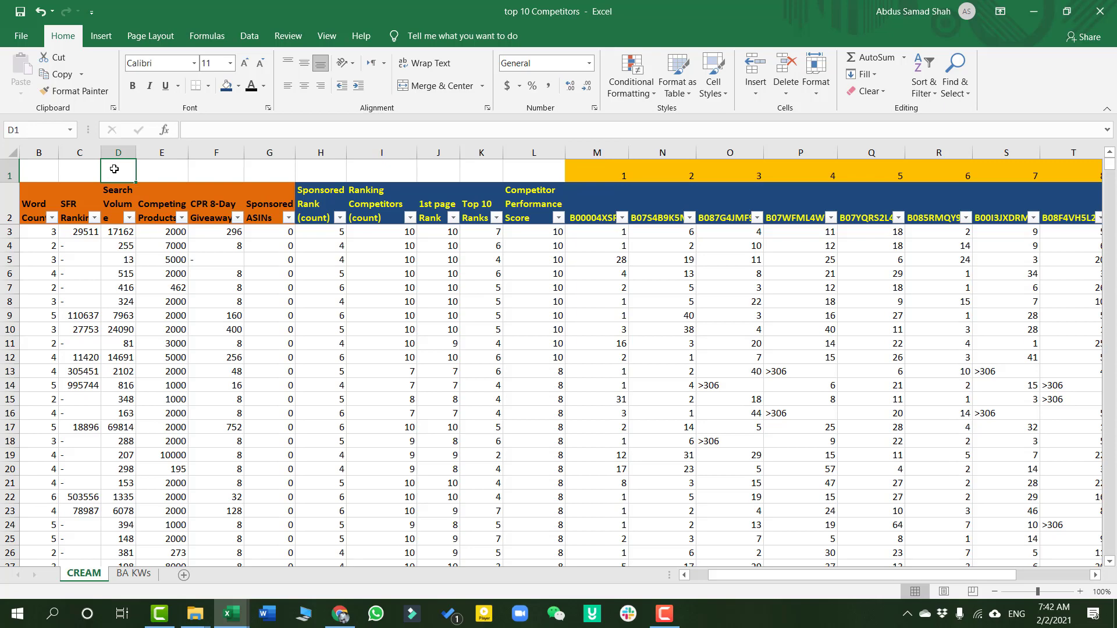
{"action": "type", "text": "="}
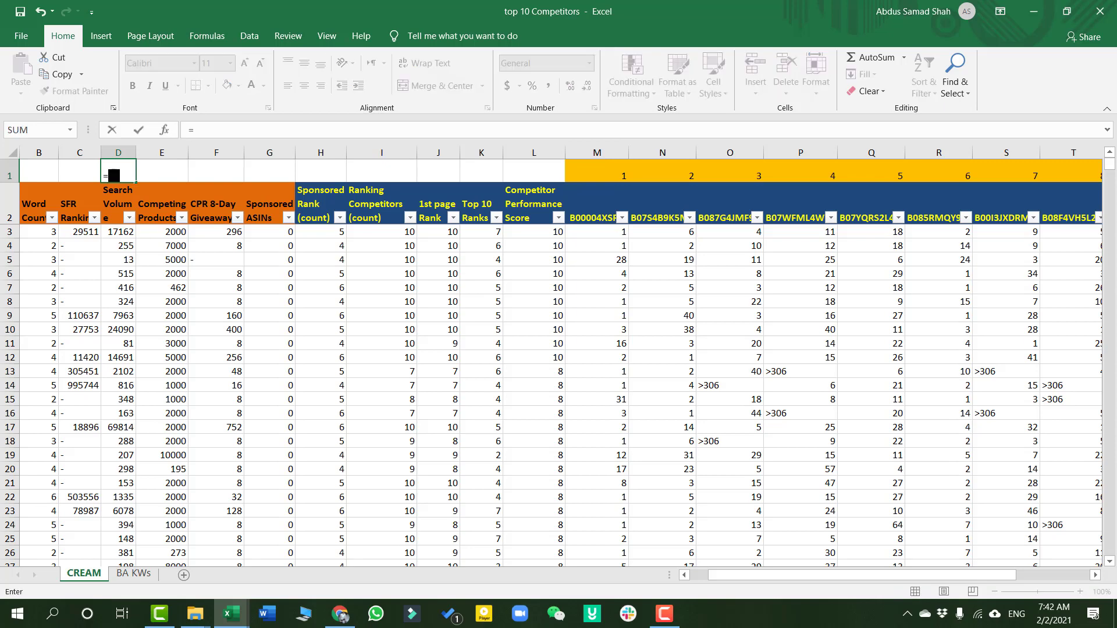
{"action": "left_click_drag", "start_coordinate": [952, 584], "coordinate": [904, 582]}
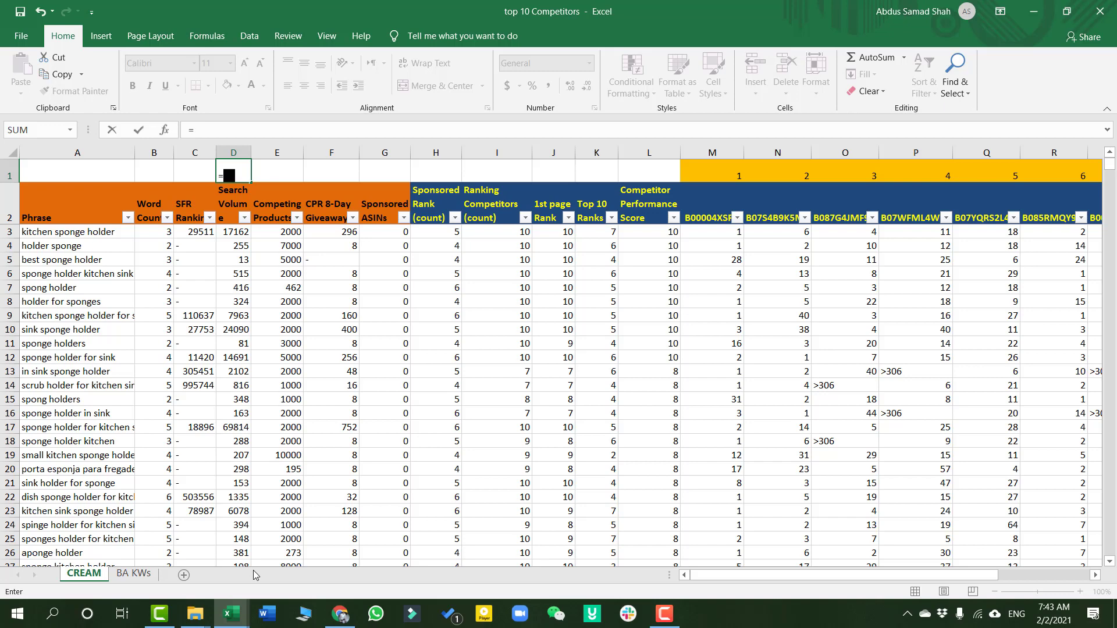
{"action": "type", "text": "sub"}
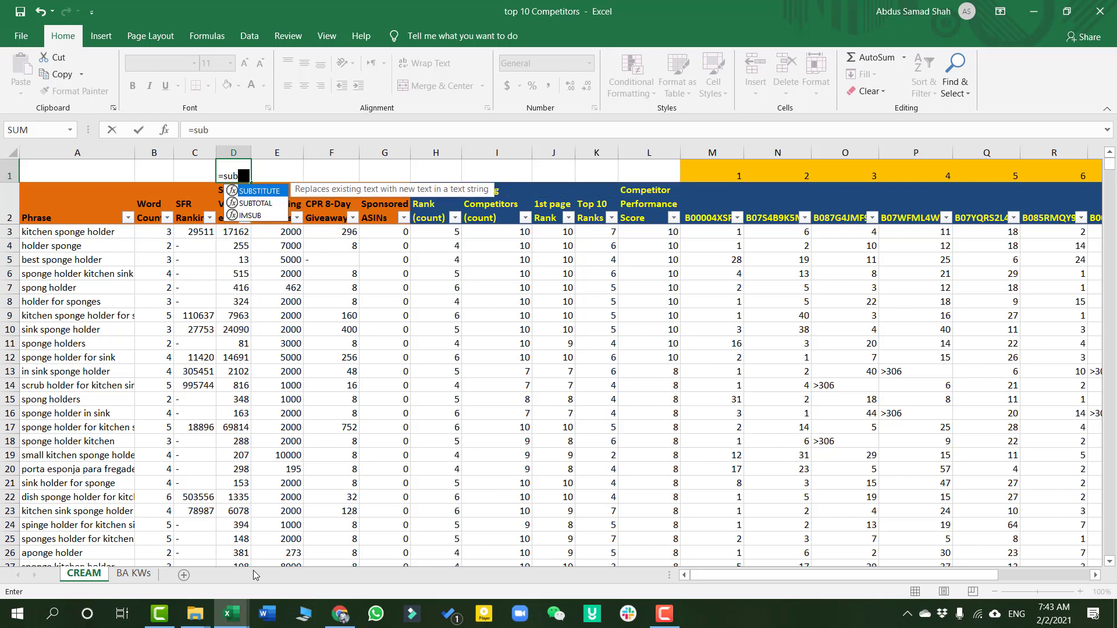
{"action": "key", "text": "Down"}
{"action": "key", "text": "Tab"}
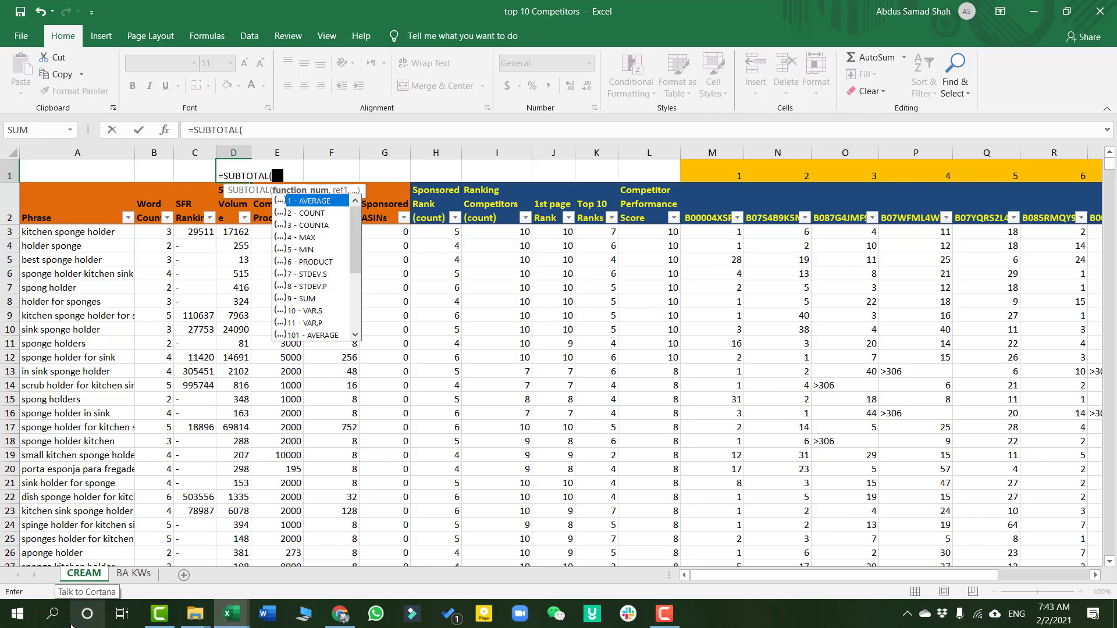
{"action": "key", "text": "Down"}
{"action": "key", "text": "Down"}
{"action": "key", "text": "Down"}
{"action": "key", "text": "Down"}
{"action": "key", "text": "Down"}
{"action": "key", "text": "Down"}
{"action": "key", "text": "Down"}
{"action": "key", "text": "Down"}
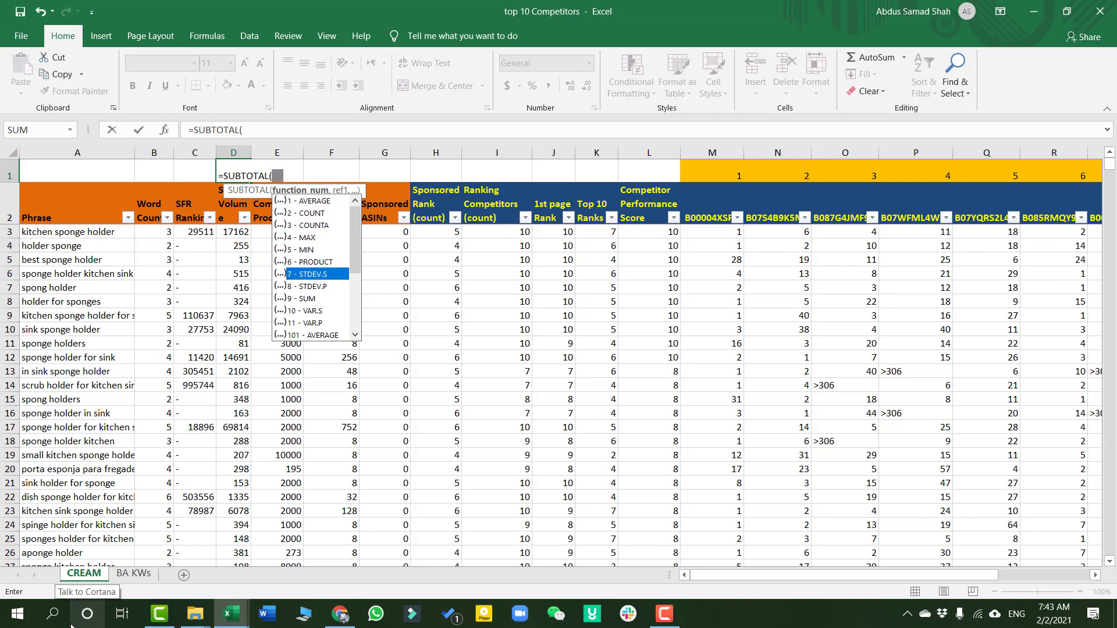
{"action": "type", "text": "9"}
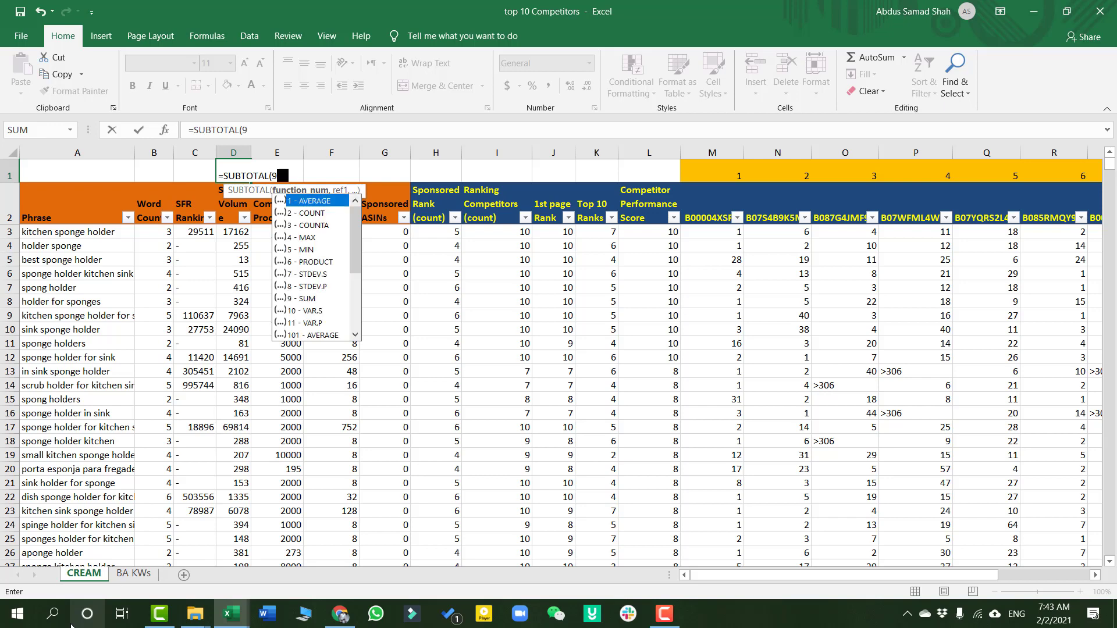
{"action": "type", "text": ","}
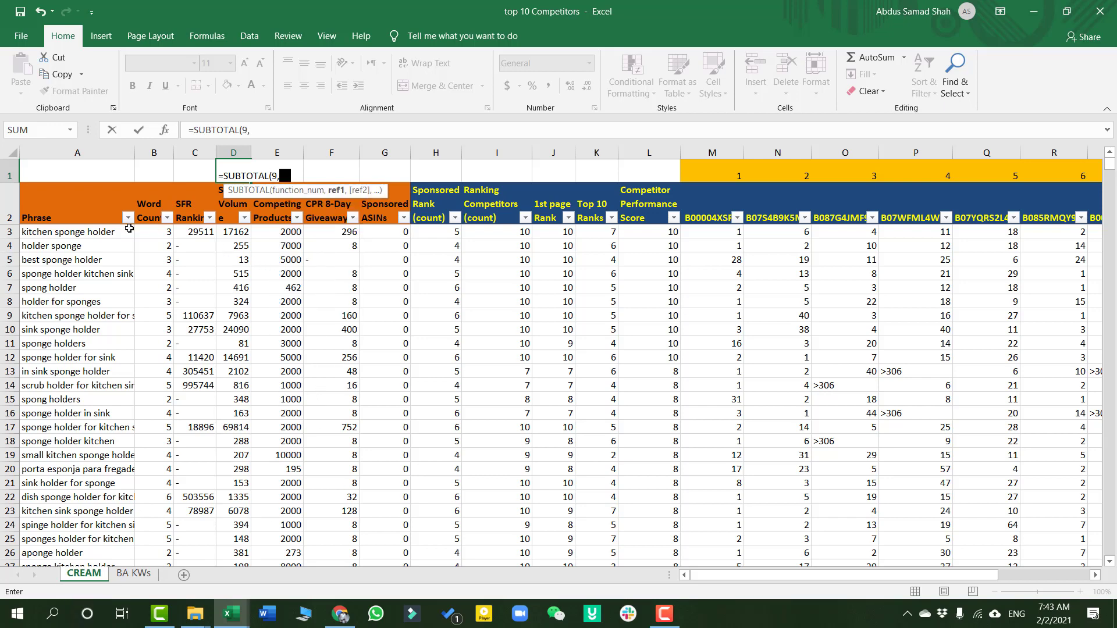
Complete the D1 formula with the absolute Search Volume range $D$3:$D$23490
{"action": "left_click", "coordinate": [232, 232]}
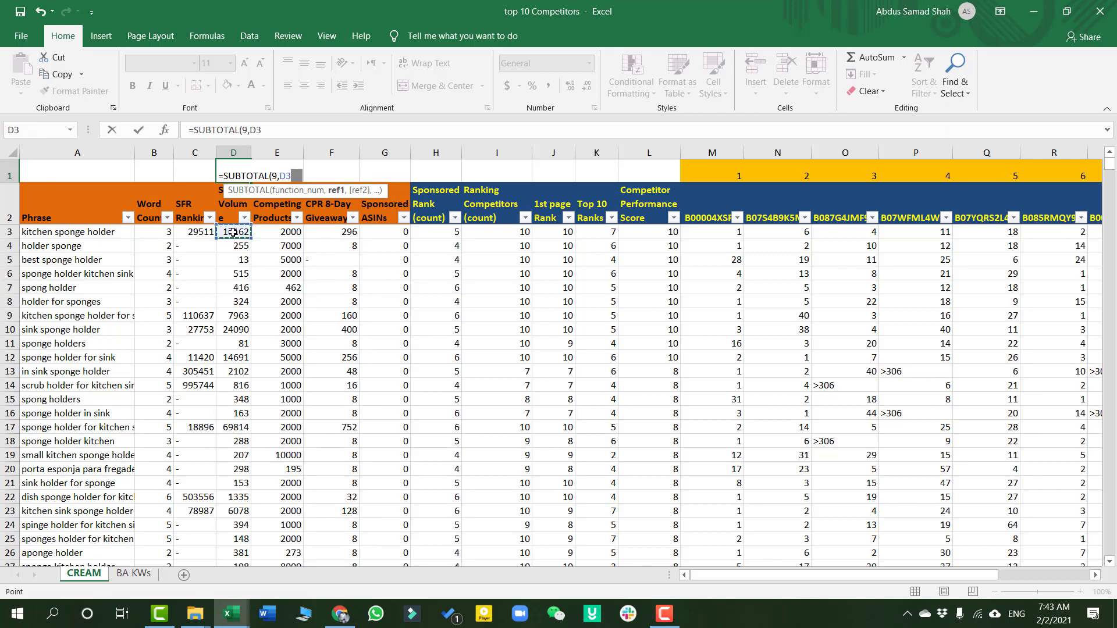
{"action": "key", "text": "ctrl+shift+Down"}
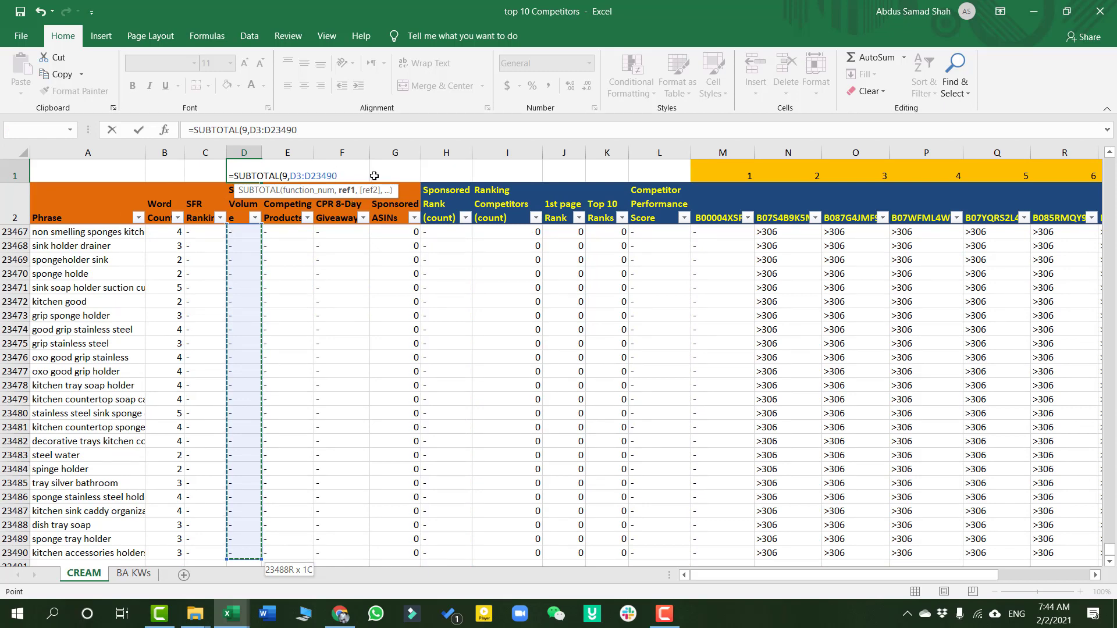
{"action": "key", "text": "F4"}
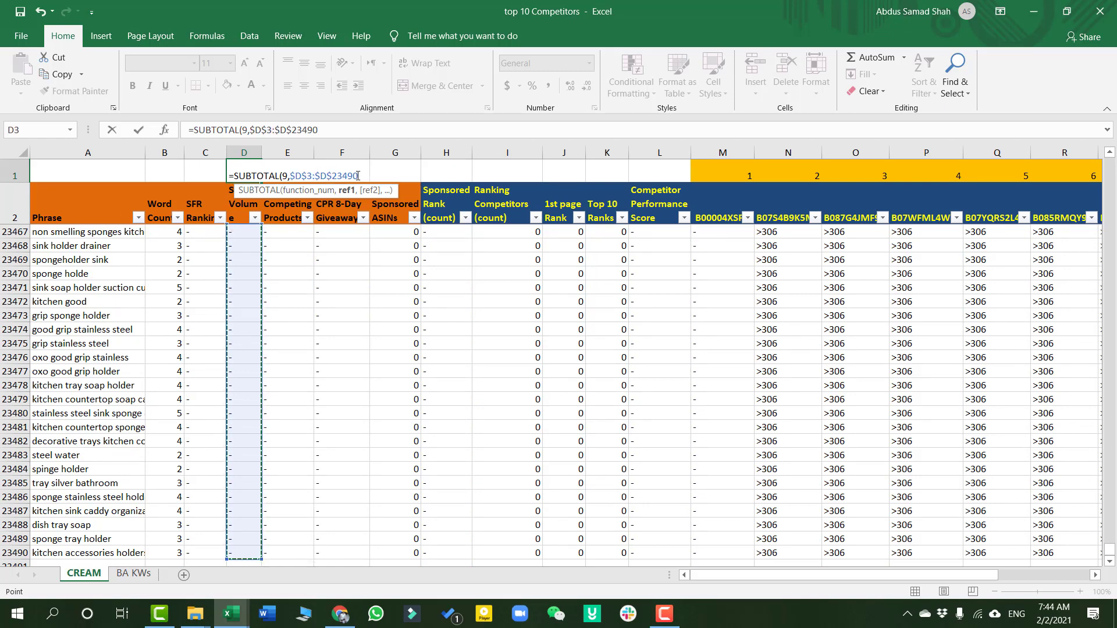
{"action": "type", "text": ")"}
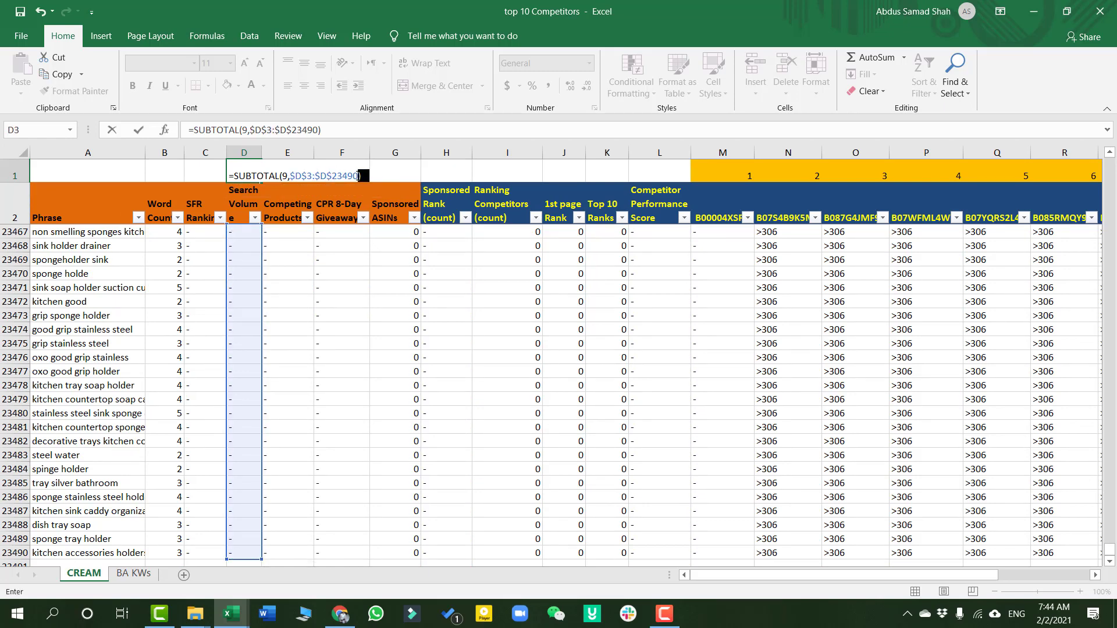
{"action": "key", "text": "Return"}
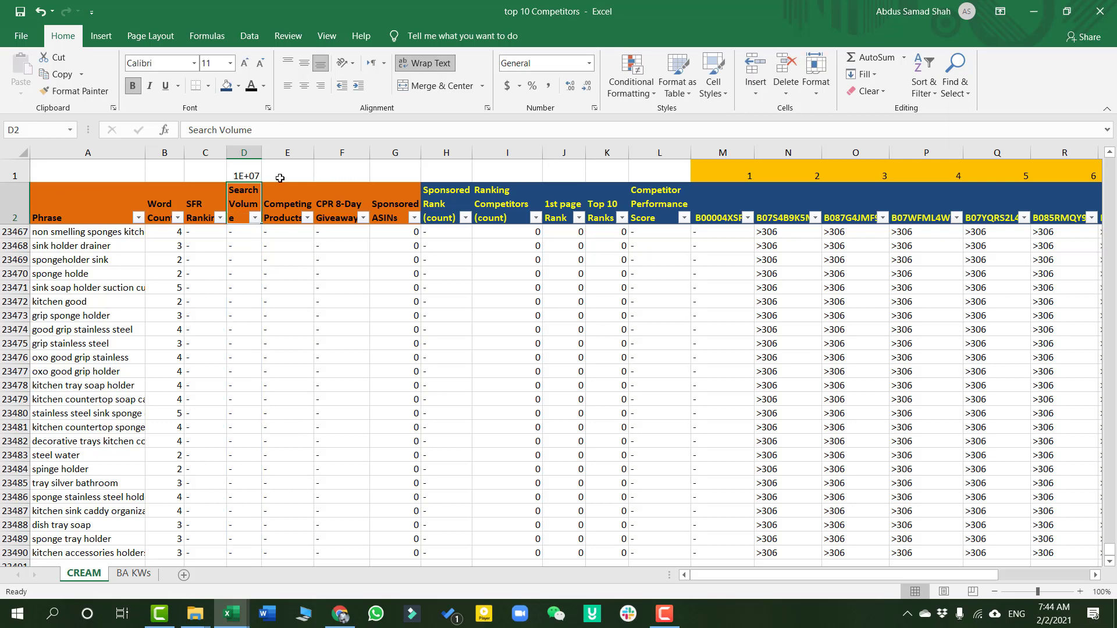
Make the range in the D1 formula relative, so it reads =SUBTOTAL(9,D3:D23490)
{"action": "left_click", "coordinate": [245, 176]}
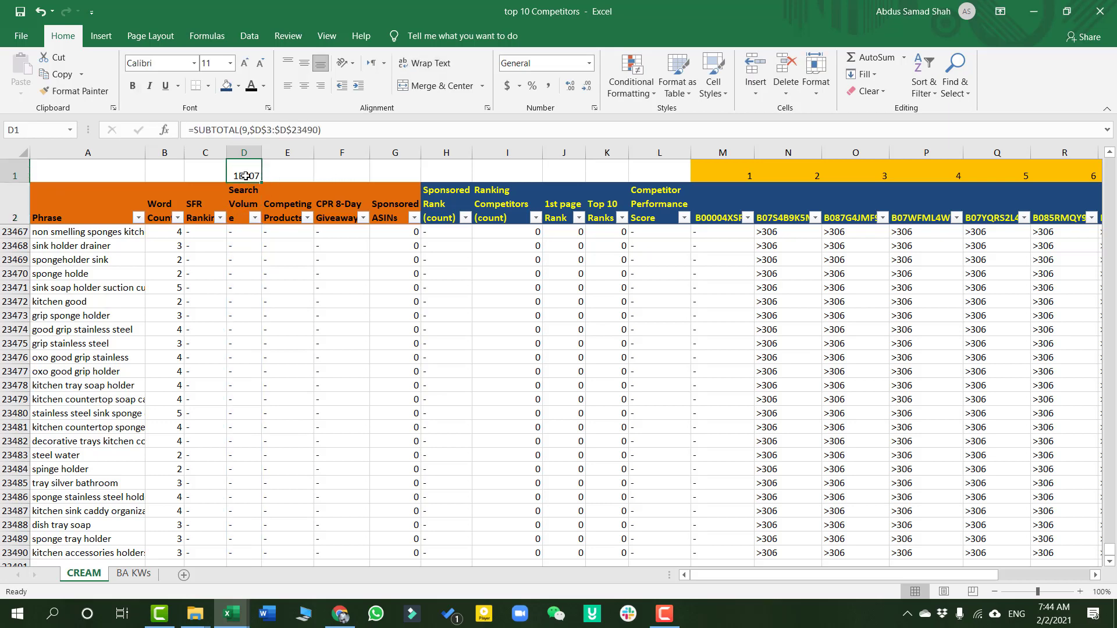
{"action": "double_click", "coordinate": [245, 175]}
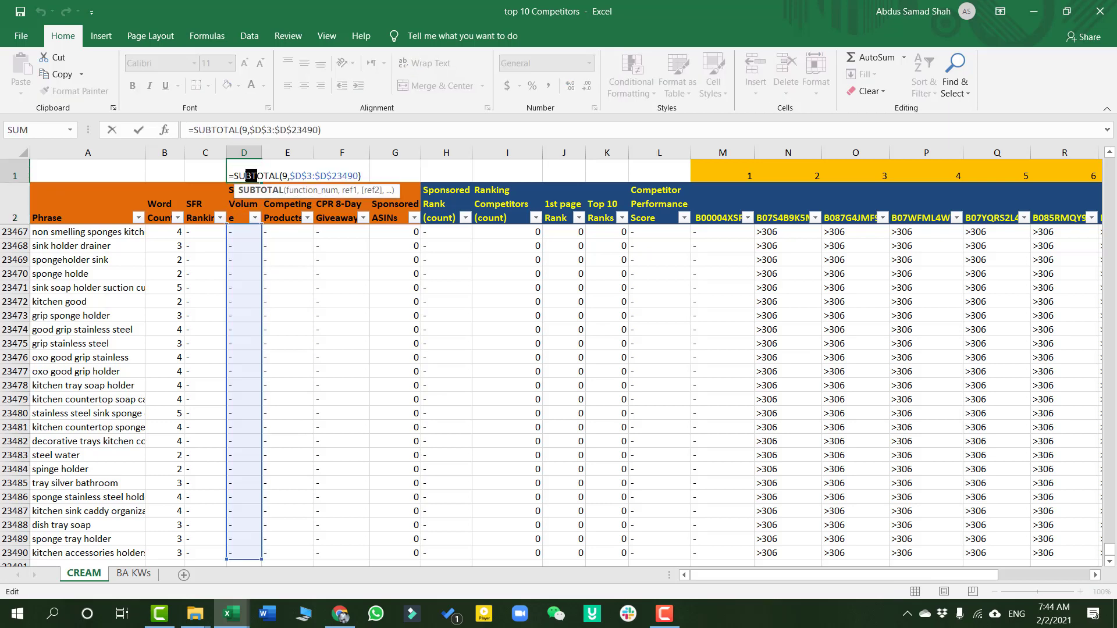
{"action": "left_click", "coordinate": [318, 131]}
{"action": "key", "text": "F4"}
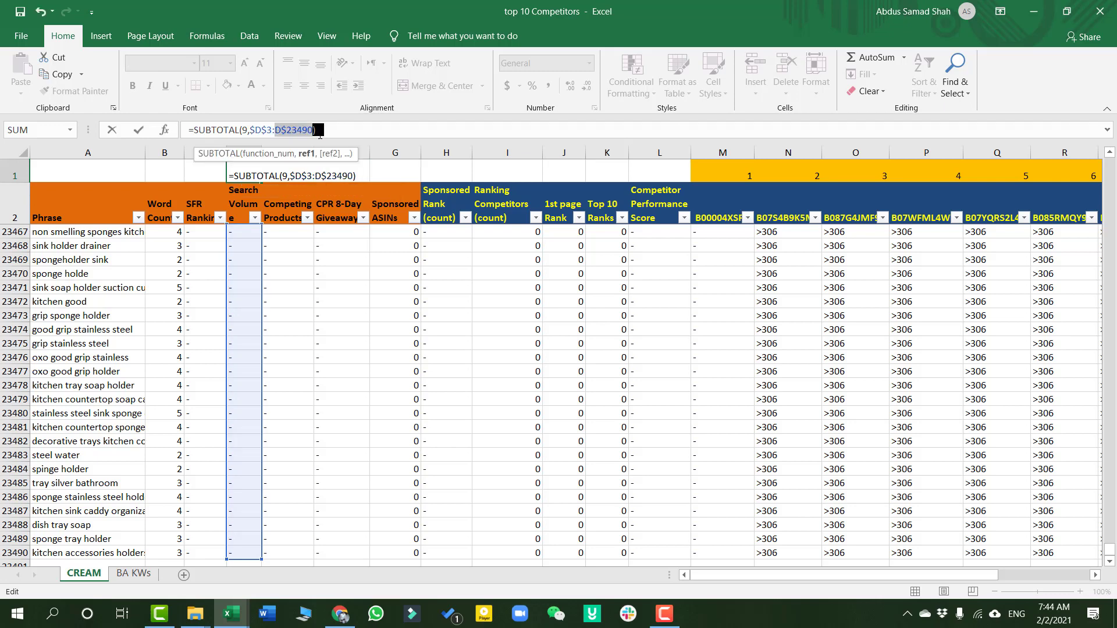
{"action": "key", "text": "F4"}
{"action": "key", "text": "F4"}
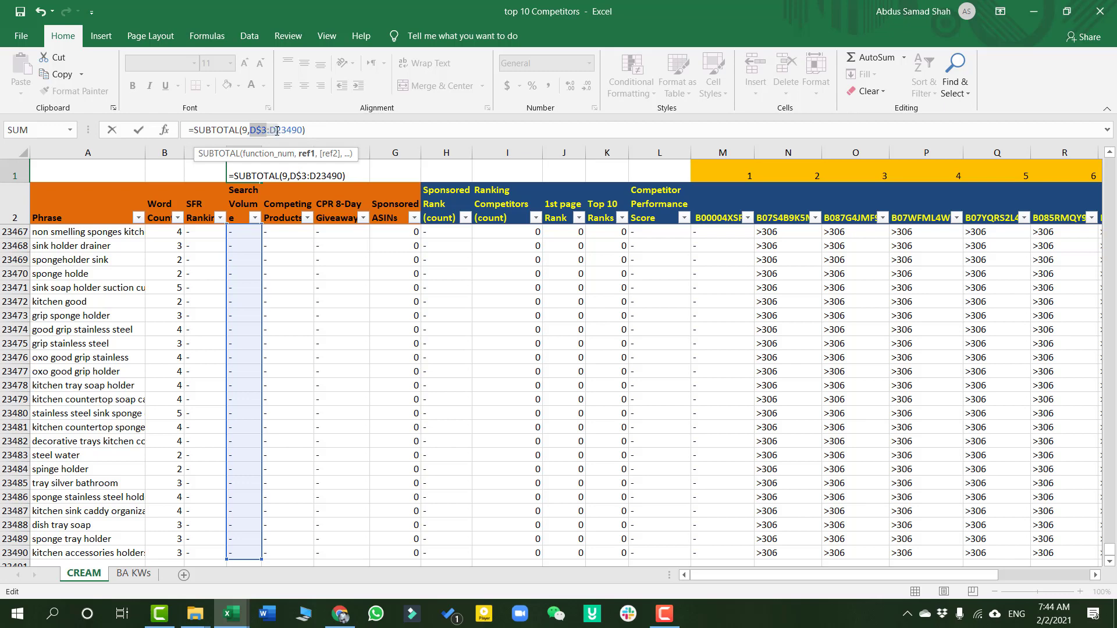
{"action": "key", "text": "F4"}
{"action": "key", "text": "F4"}
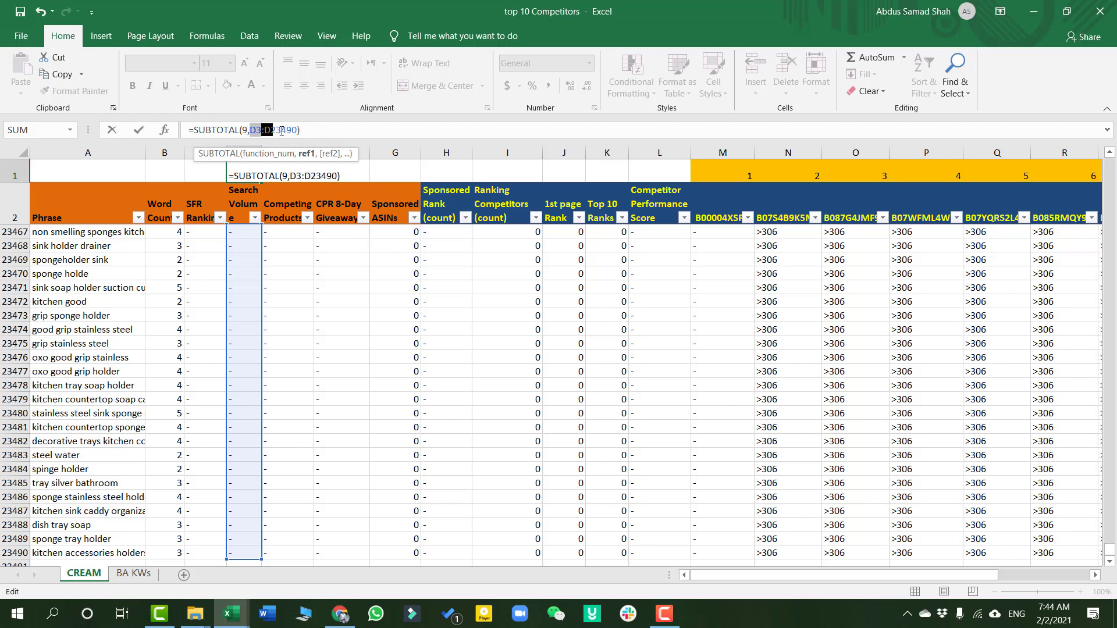
{"action": "key", "text": "Return"}
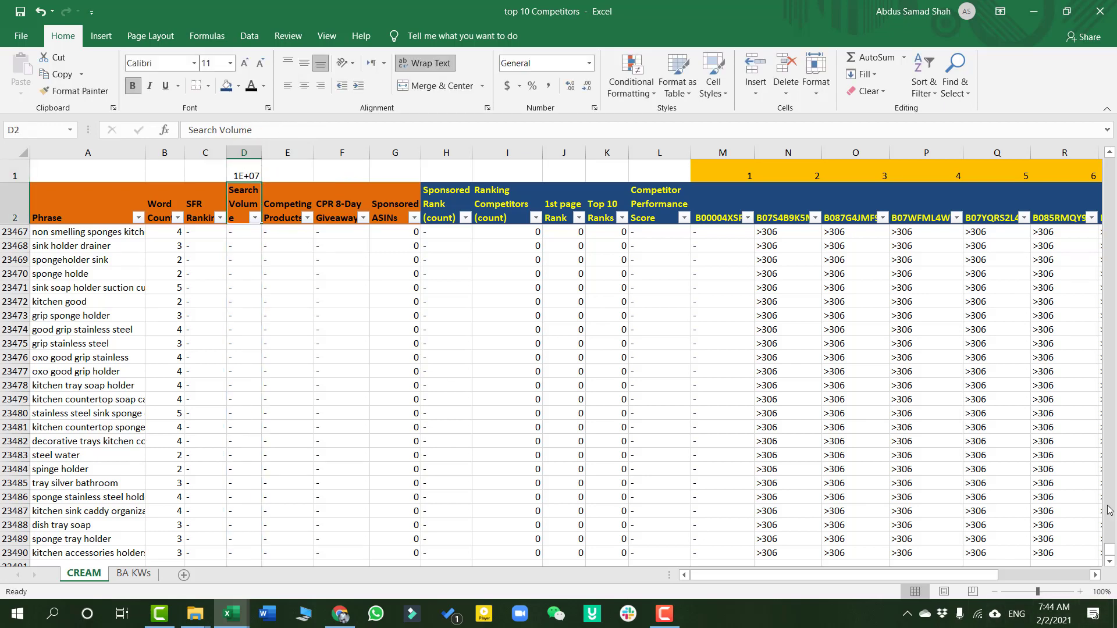
{"action": "left_click", "coordinate": [246, 176]}
{"action": "left_click_drag", "start_coordinate": [241, 234], "coordinate": [238, 372]}
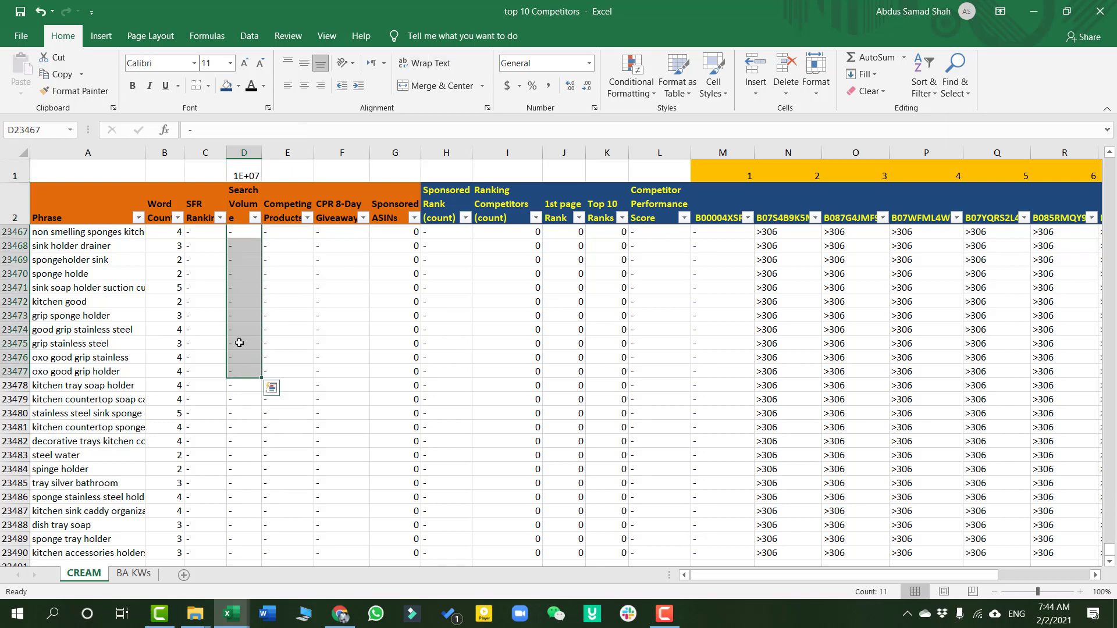
{"action": "left_click", "coordinate": [246, 172]}
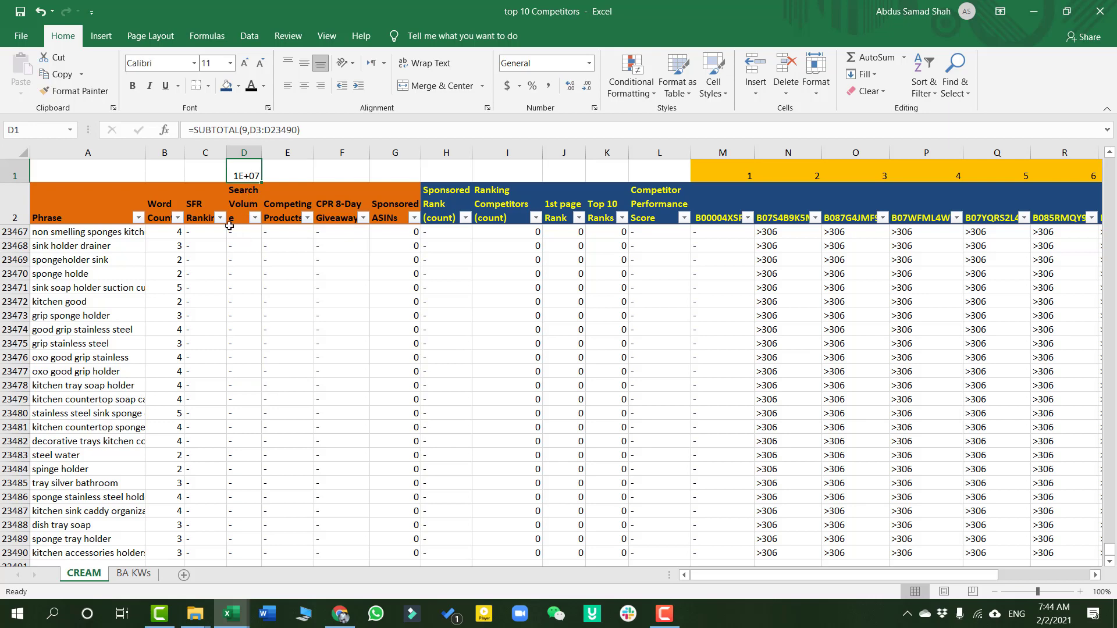
Filter the Search Volume column to exclude the rows containing "-"
{"action": "left_click", "coordinate": [254, 218]}
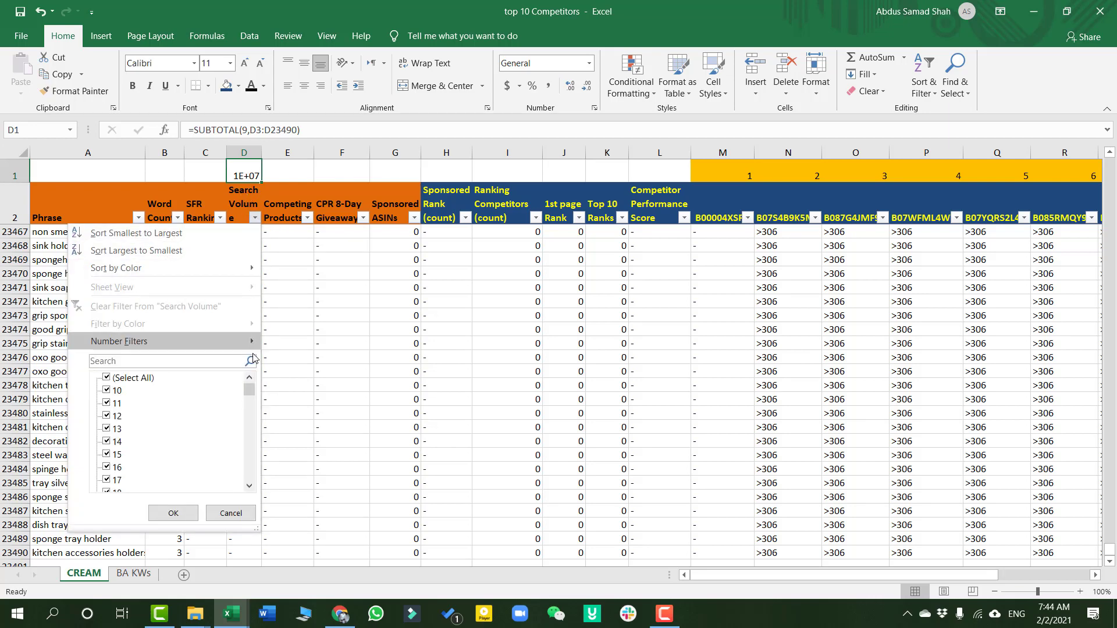
{"action": "left_click_drag", "start_coordinate": [249, 391], "coordinate": [246, 476]}
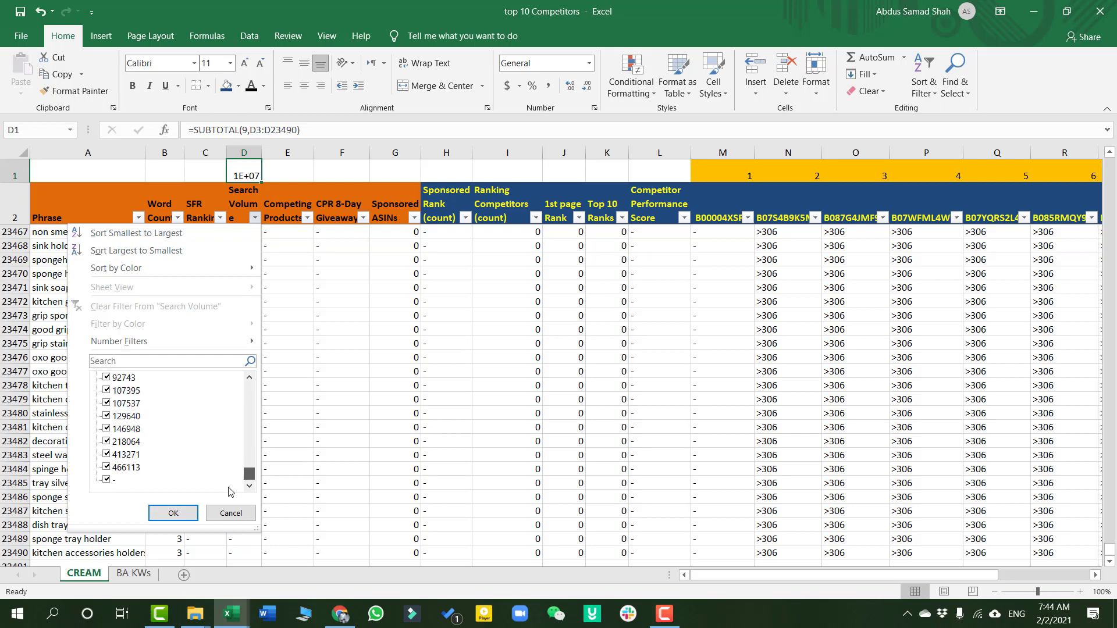
{"action": "left_click", "coordinate": [106, 479]}
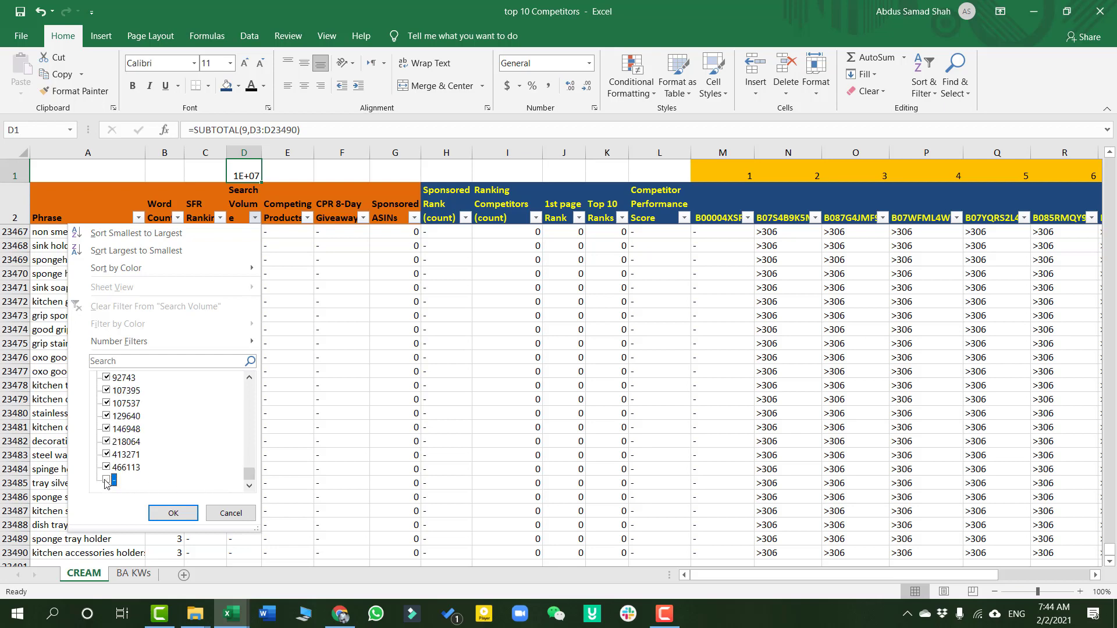
{"action": "left_click", "coordinate": [173, 512]}
Widen the Search Volume column so the full subtotal in D1 fits
{"action": "scroll", "coordinate": [419, 382], "scroll_direction": "up", "scroll_amount": 15}
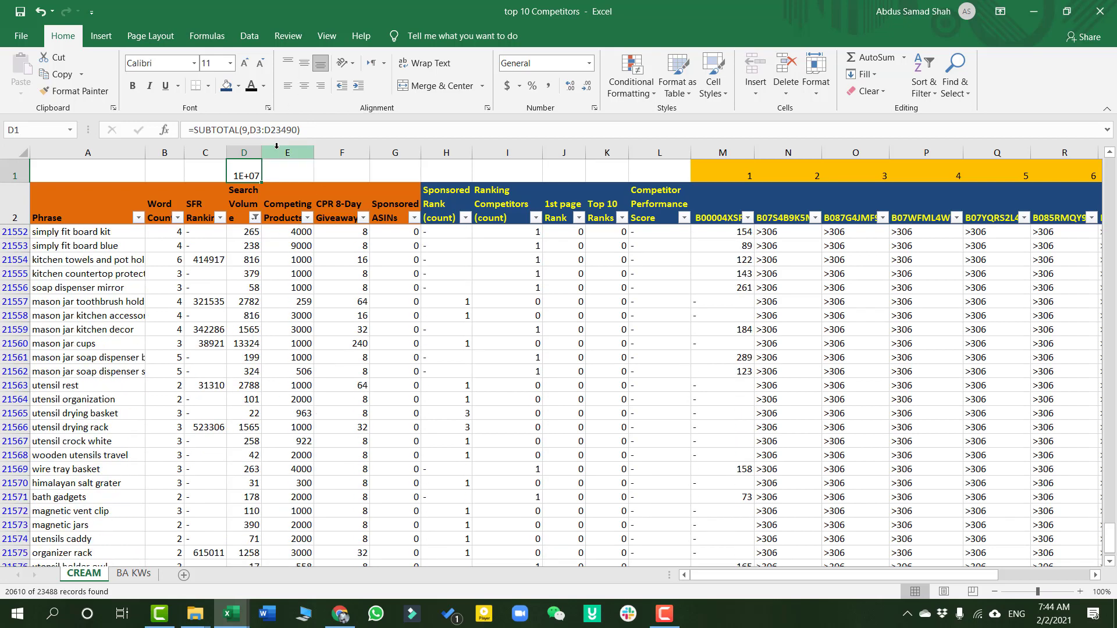
{"action": "left_click_drag", "start_coordinate": [261, 152], "coordinate": [284, 152]}
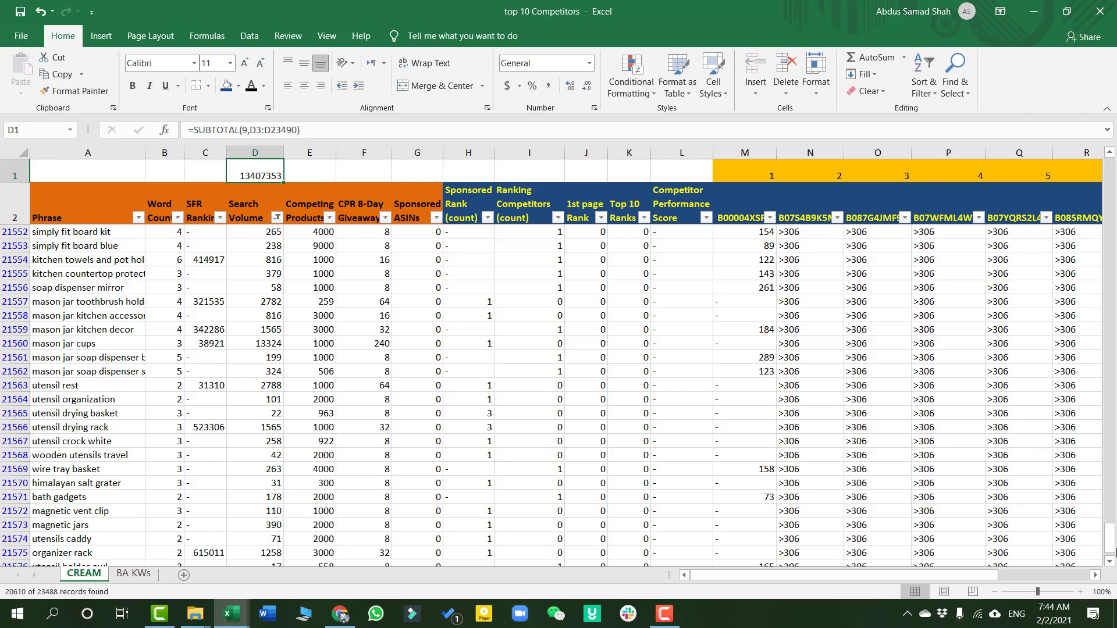
Include the "-" rows again in the Search Volume filter
{"action": "left_click_drag", "start_coordinate": [1110, 550], "coordinate": [1110, 181]}
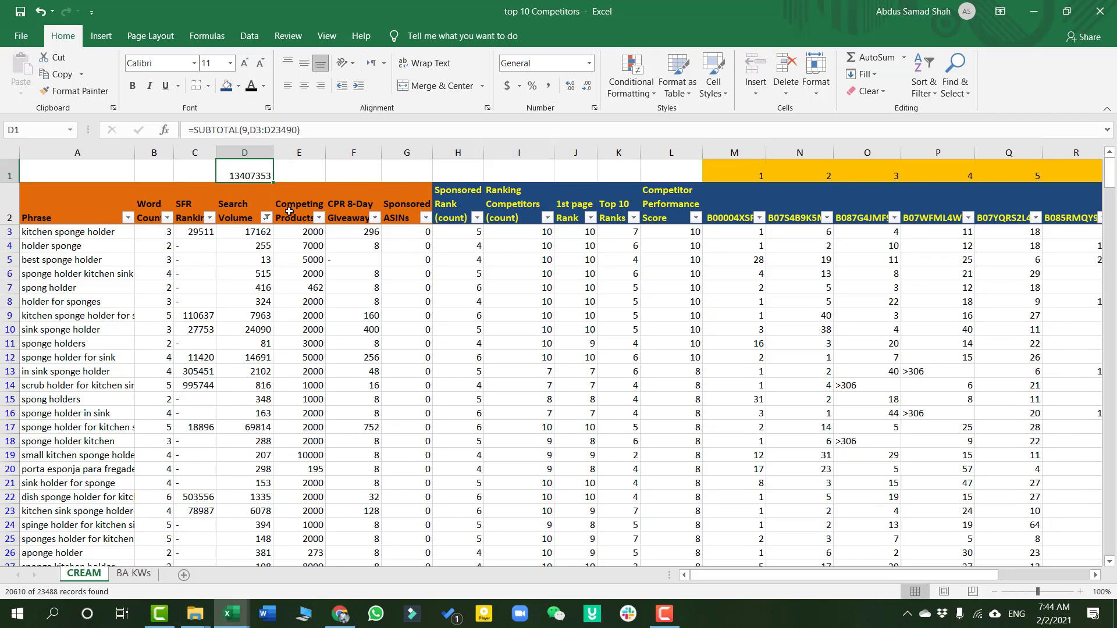
{"action": "left_click", "coordinate": [266, 217]}
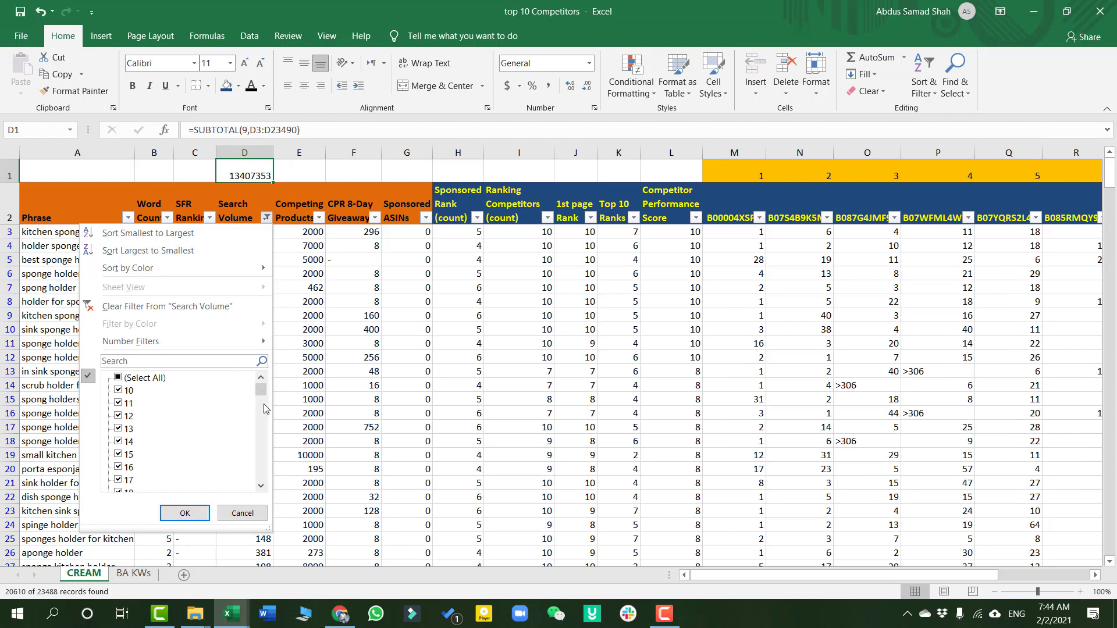
{"action": "left_click_drag", "start_coordinate": [260, 389], "coordinate": [261, 483]}
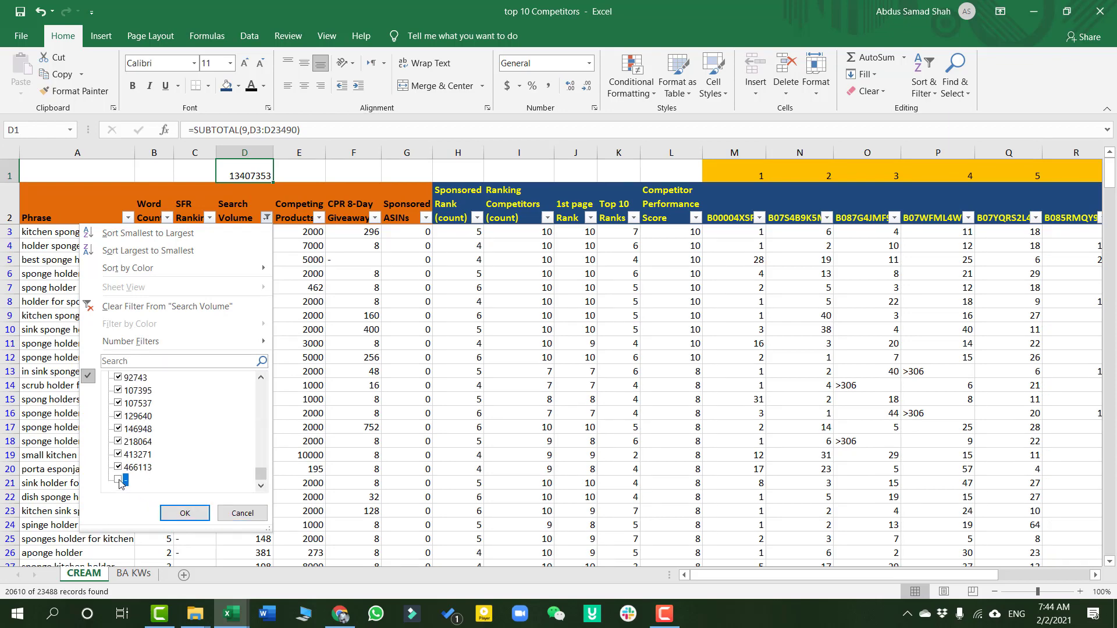
{"action": "left_click", "coordinate": [185, 513]}
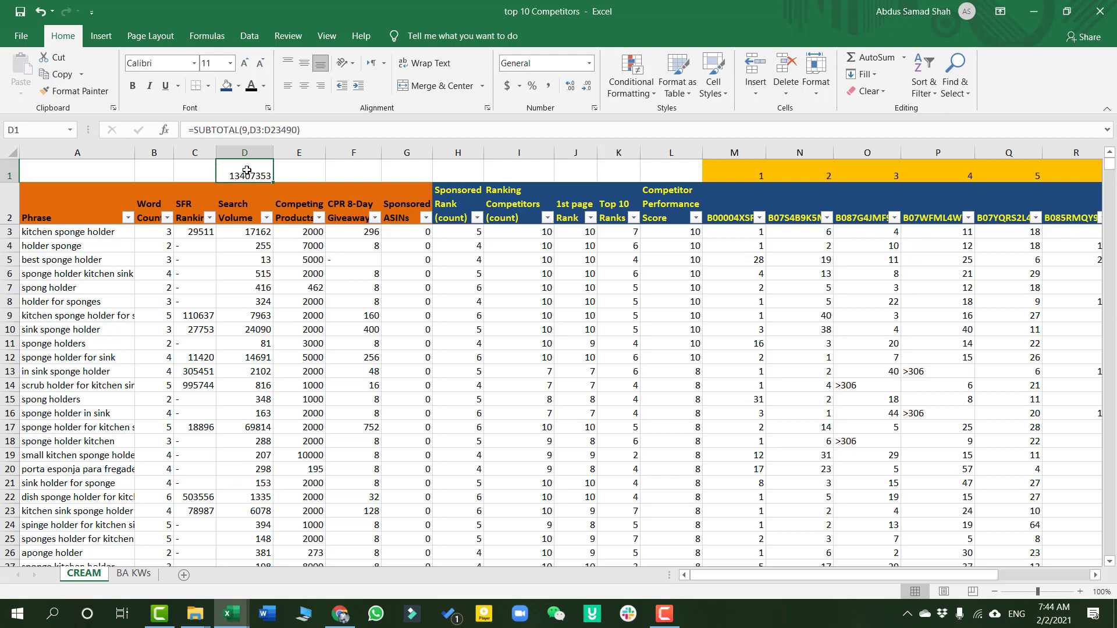
Make the Search Volume subtotal in D1 bold
{"action": "key", "text": "ctrl+b"}
{"action": "left_click", "coordinate": [554, 86]}
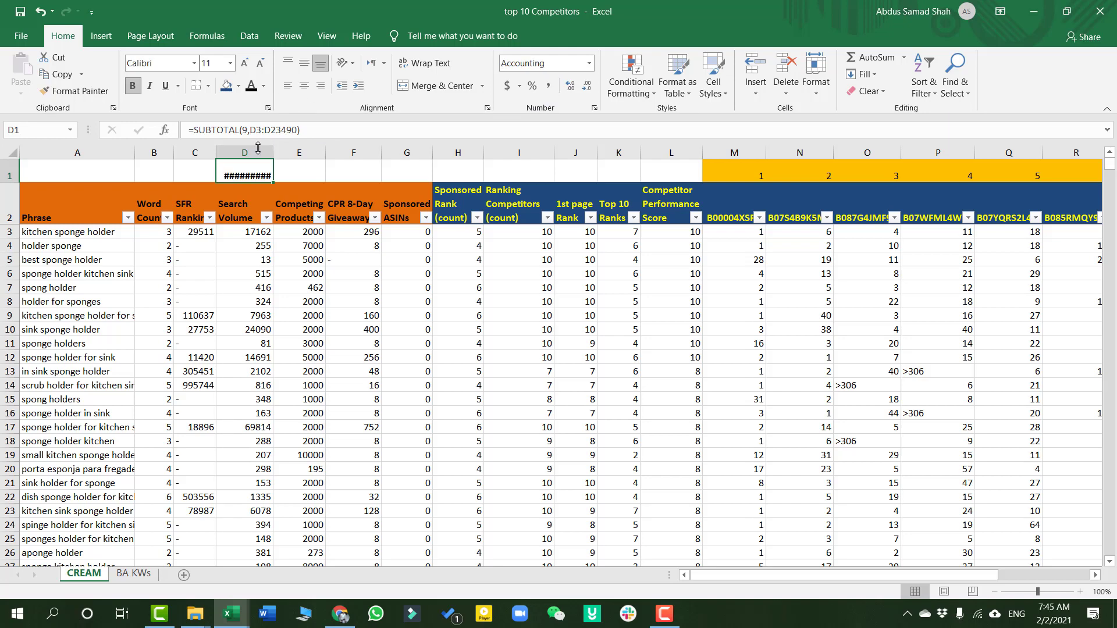
{"action": "mouse_move", "coordinate": [270, 152]}
{"action": "left_mouse_down"}
{"action": "mouse_move", "coordinate": [285, 151]}
{"action": "mouse_move", "coordinate": [268, 151]}
{"action": "left_mouse_up"}
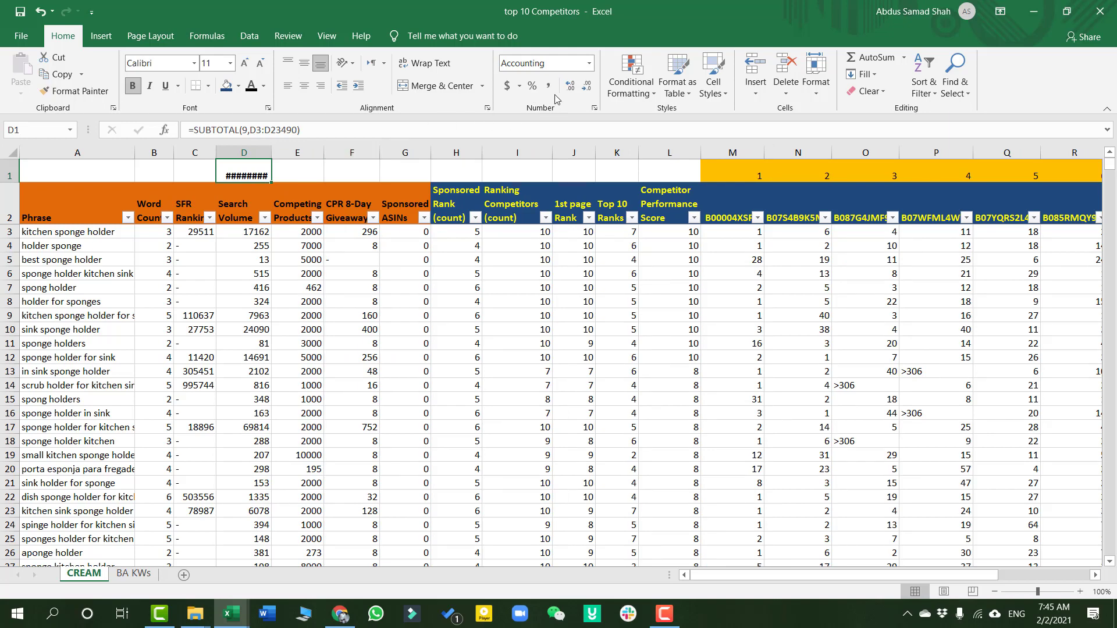
{"action": "left_click", "coordinate": [40, 11]}
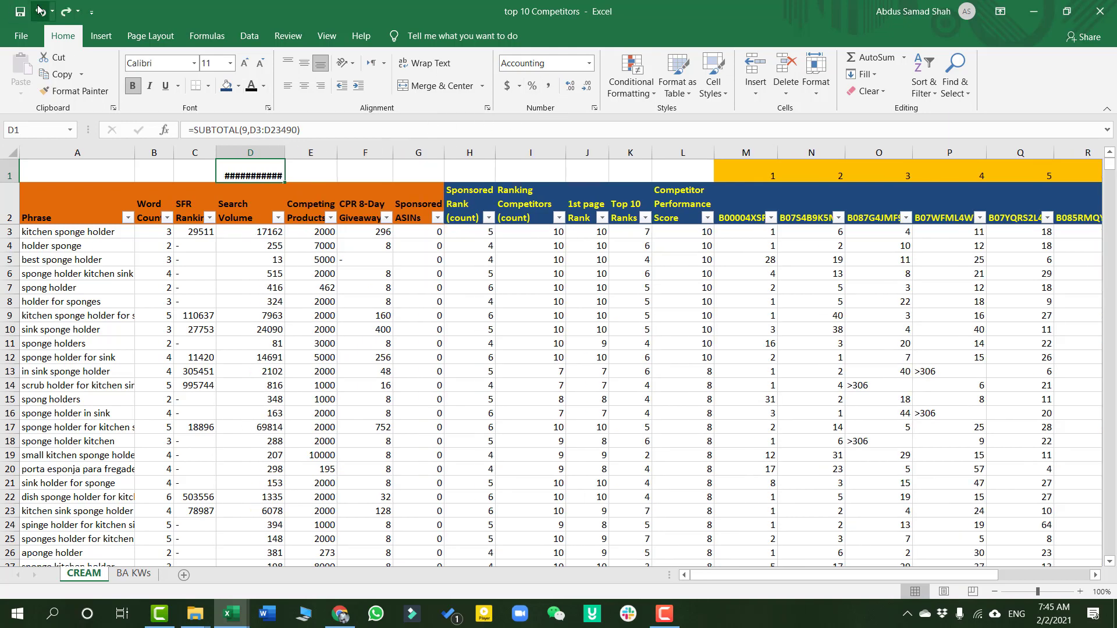
{"action": "left_click", "coordinate": [40, 11]}
{"action": "left_click", "coordinate": [40, 10]}
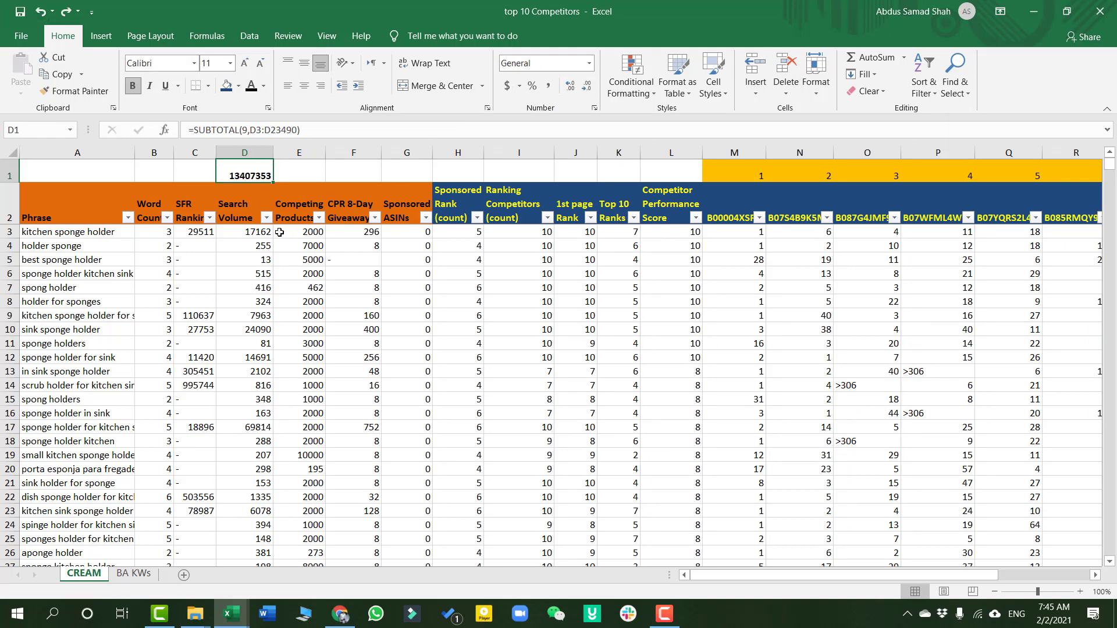
Format the D1 subtotal with font size 12, an orange-gold fill and middle vertical alignment
{"action": "left_click", "coordinate": [245, 63]}
{"action": "left_click", "coordinate": [245, 63]}
{"action": "left_click", "coordinate": [260, 66]}
{"action": "left_click", "coordinate": [238, 86]}
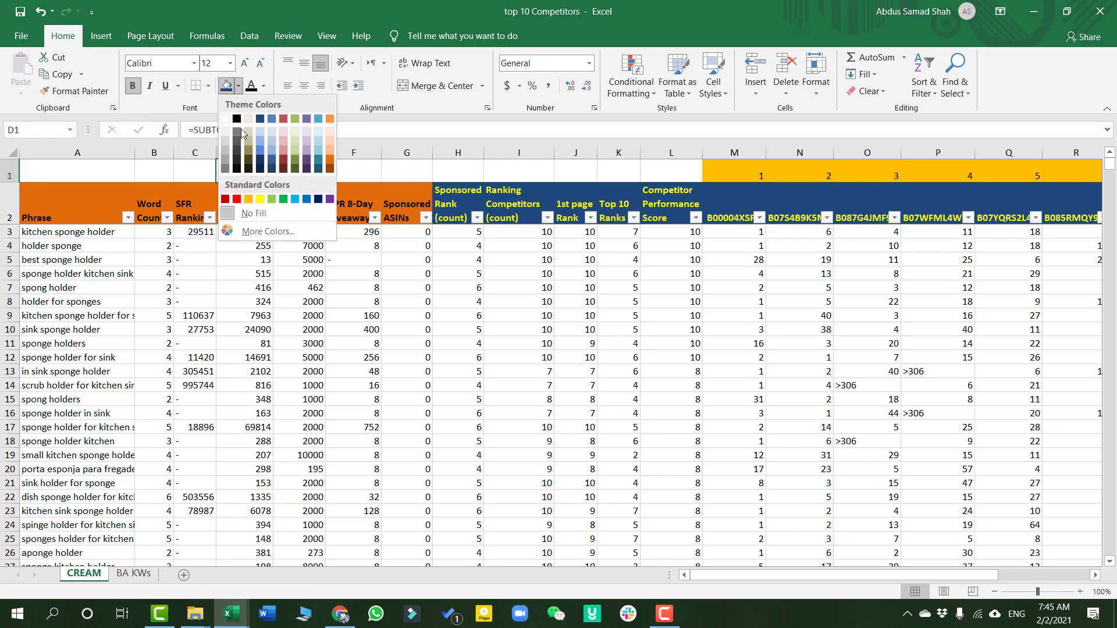
{"action": "left_click", "coordinate": [248, 199]}
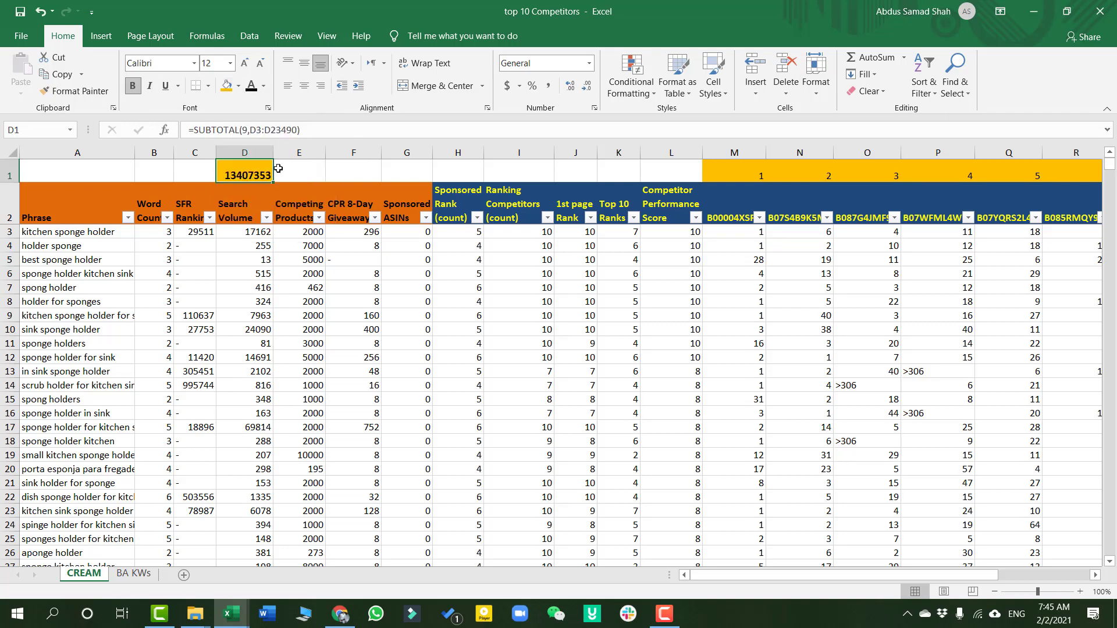
{"action": "left_click", "coordinate": [302, 67]}
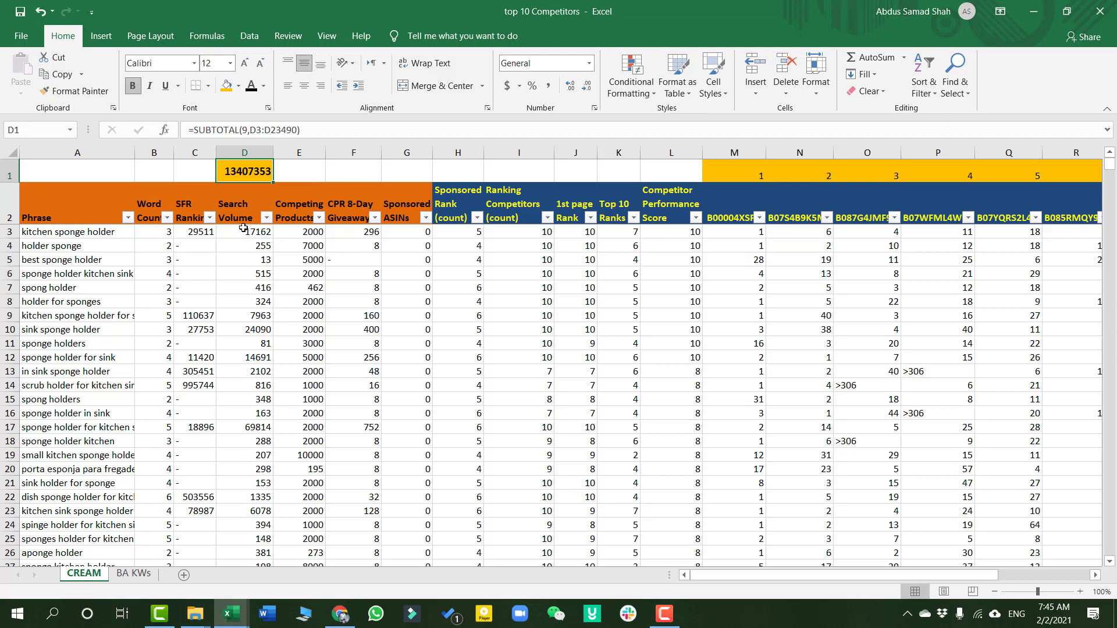
{"action": "scroll", "coordinate": [285, 323], "scroll_direction": "down", "scroll_amount": 5}
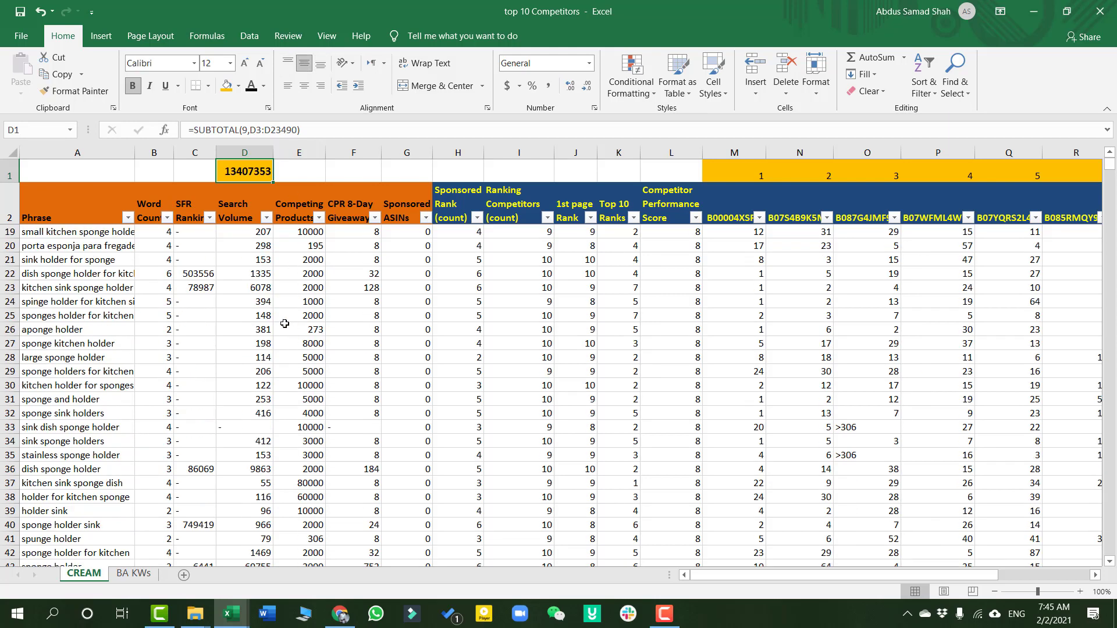
{"action": "scroll", "coordinate": [285, 323], "scroll_direction": "up", "scroll_amount": 5}
{"action": "left_click", "coordinate": [267, 242]}
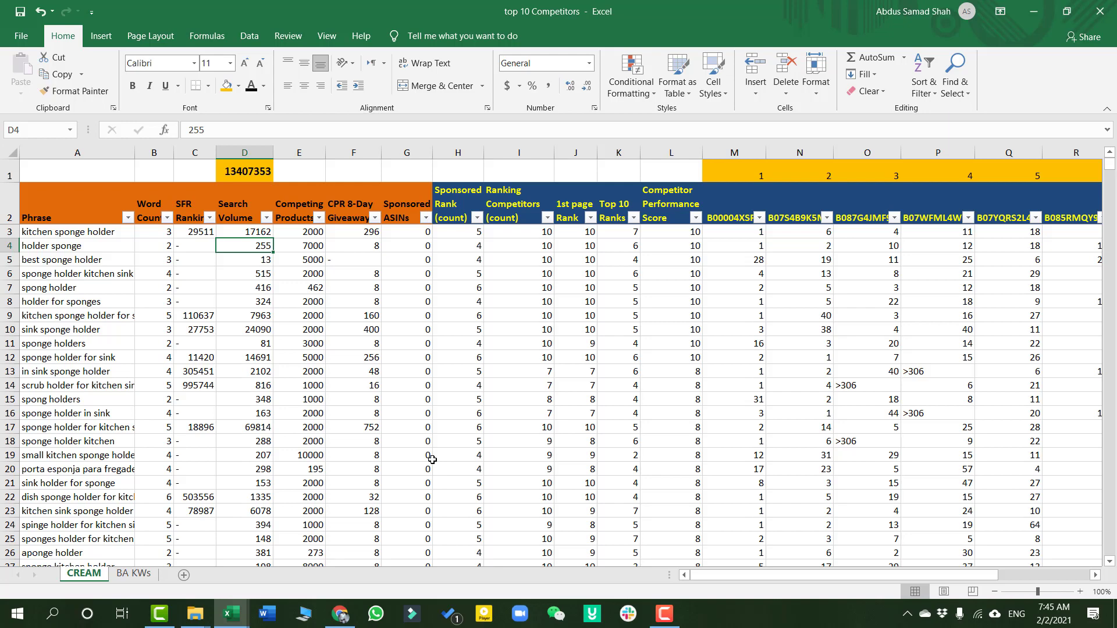
Switch to Chrome and run Helium 10 Xray product research on the Amazon sponge holder results
{"action": "left_click", "coordinate": [340, 613]}
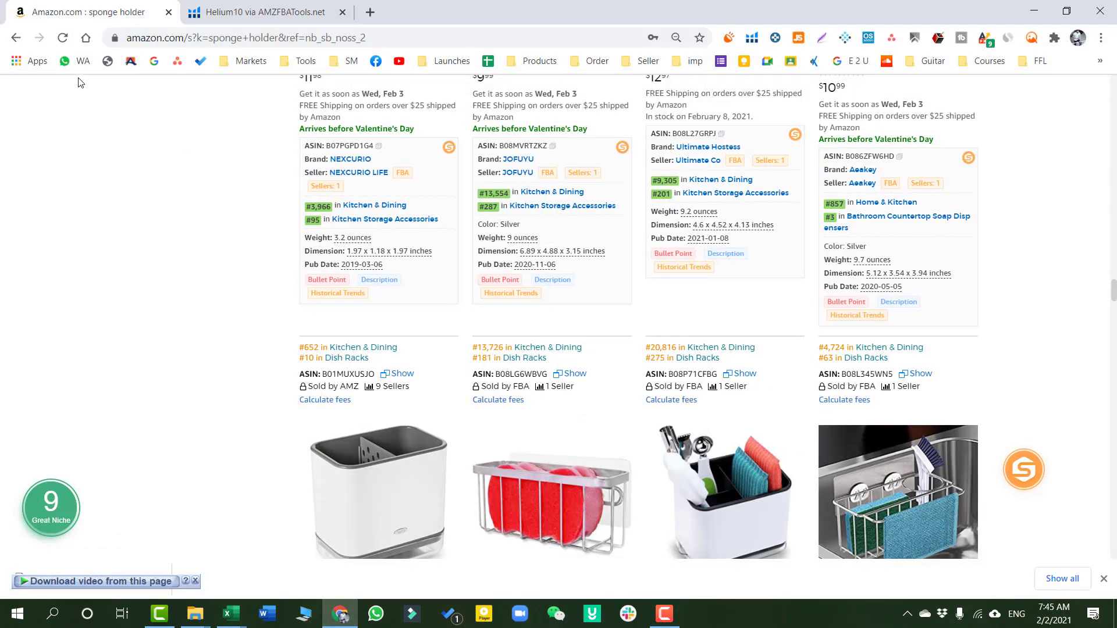
{"action": "scroll", "coordinate": [436, 402], "scroll_direction": "up", "scroll_amount": 10}
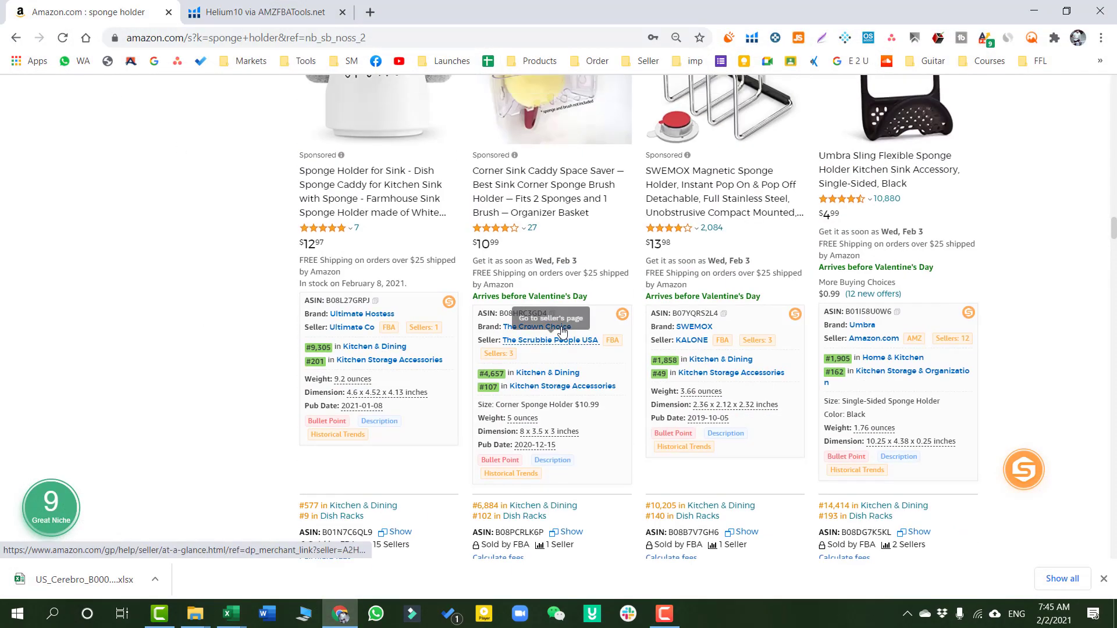
{"action": "scroll", "coordinate": [561, 332], "scroll_direction": "up", "scroll_amount": 3}
{"action": "left_click", "coordinate": [750, 38]}
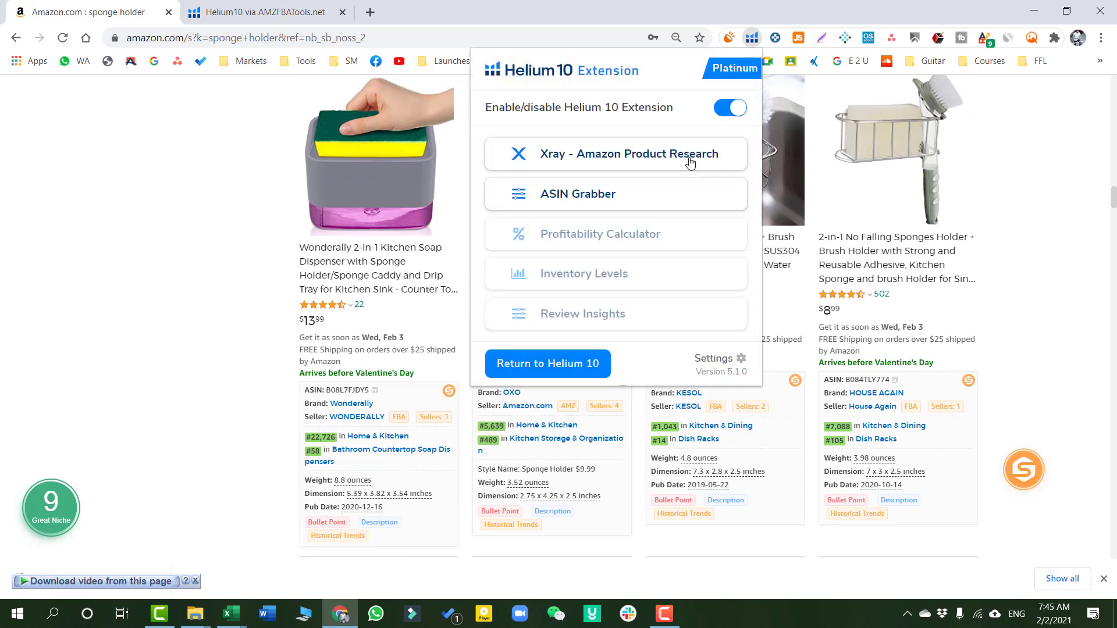
{"action": "left_click", "coordinate": [690, 162]}
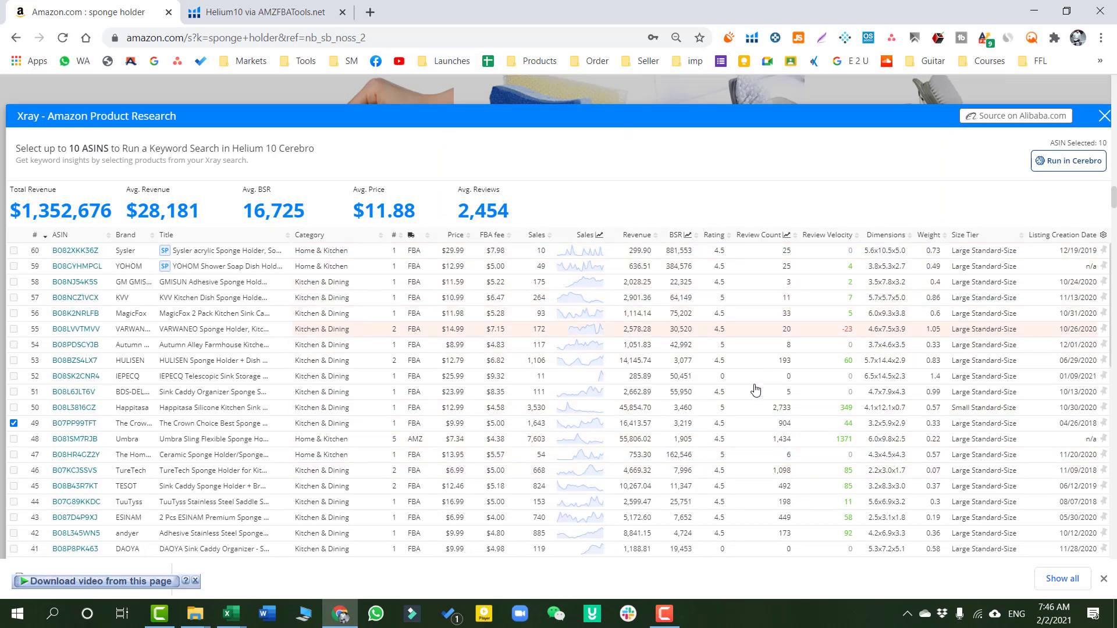
Check the product information on the Amazon listing of the YONGJIE adhesive sponge holder, ASIN B07X16NXFV
{"action": "scroll", "coordinate": [761, 340], "scroll_direction": "down", "scroll_amount": 5}
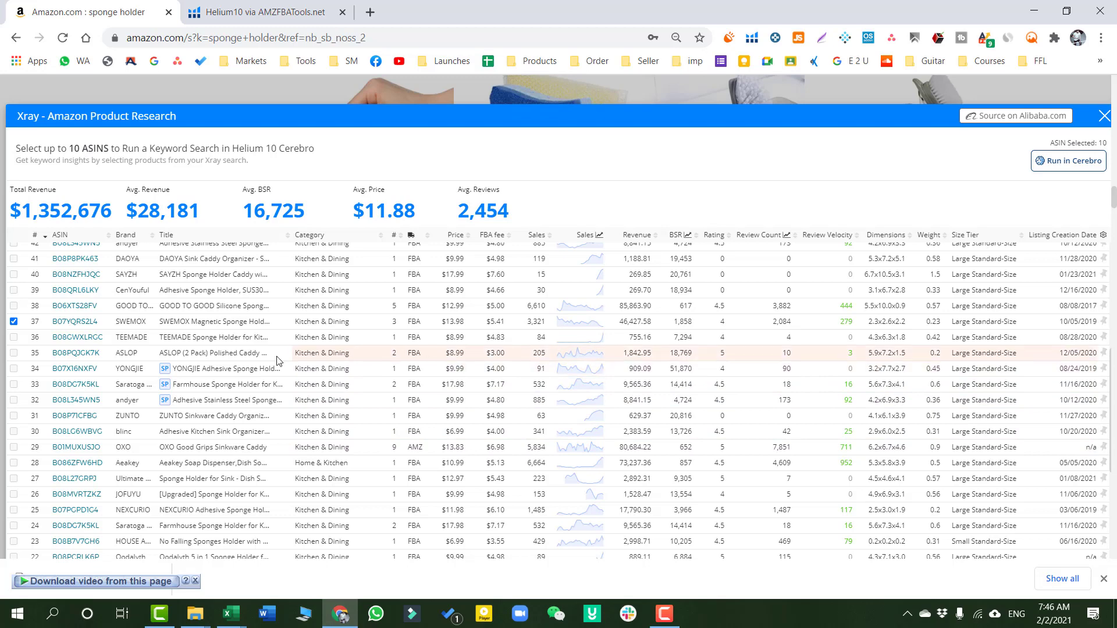
{"action": "mouse_move", "coordinate": [89, 373]}
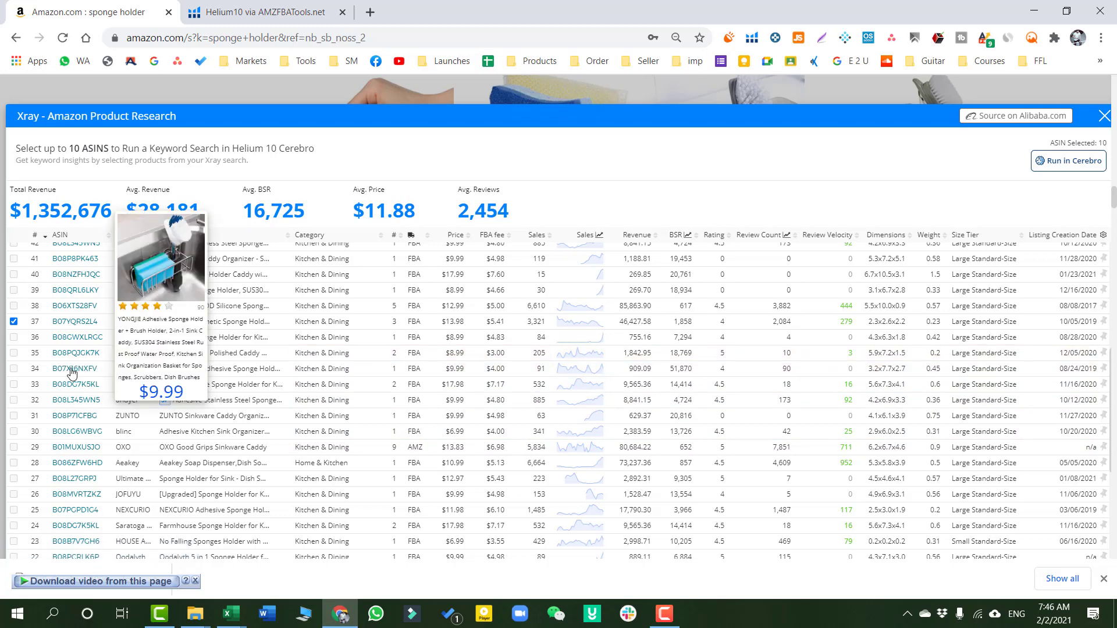
{"action": "double_click", "coordinate": [72, 373]}
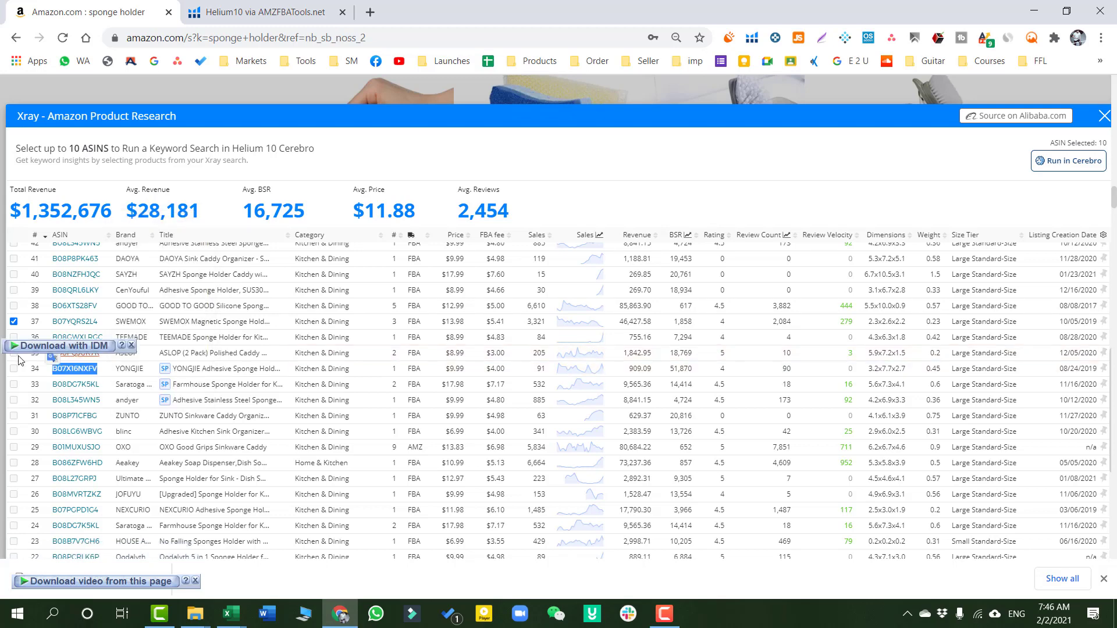
{"action": "left_click", "coordinate": [97, 371]}
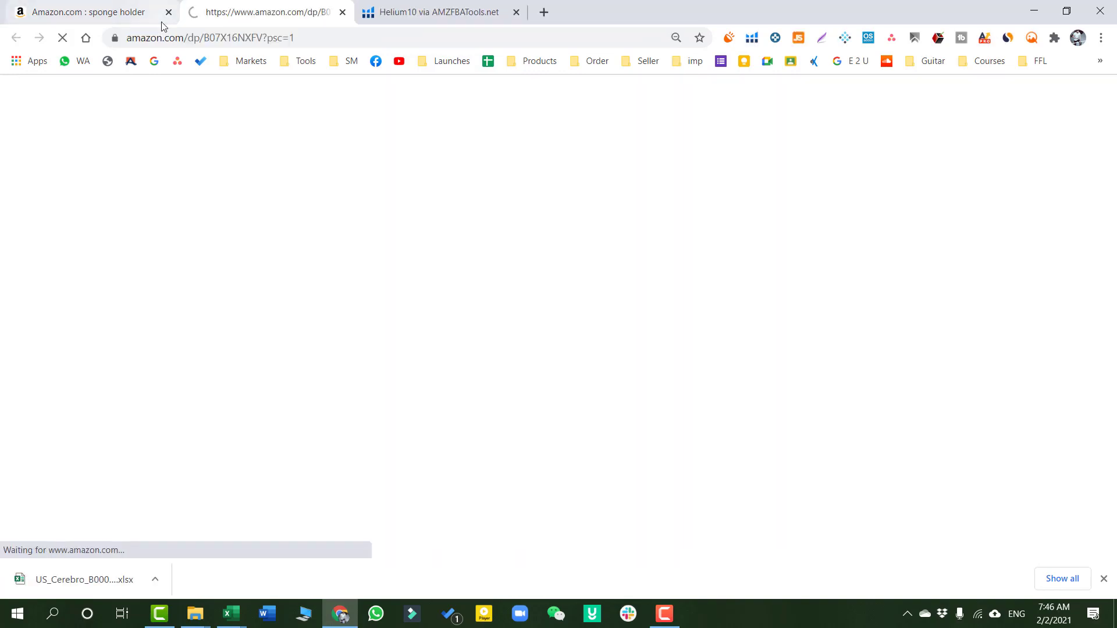
{"action": "scroll", "coordinate": [452, 456], "scroll_direction": "down", "scroll_amount": 20}
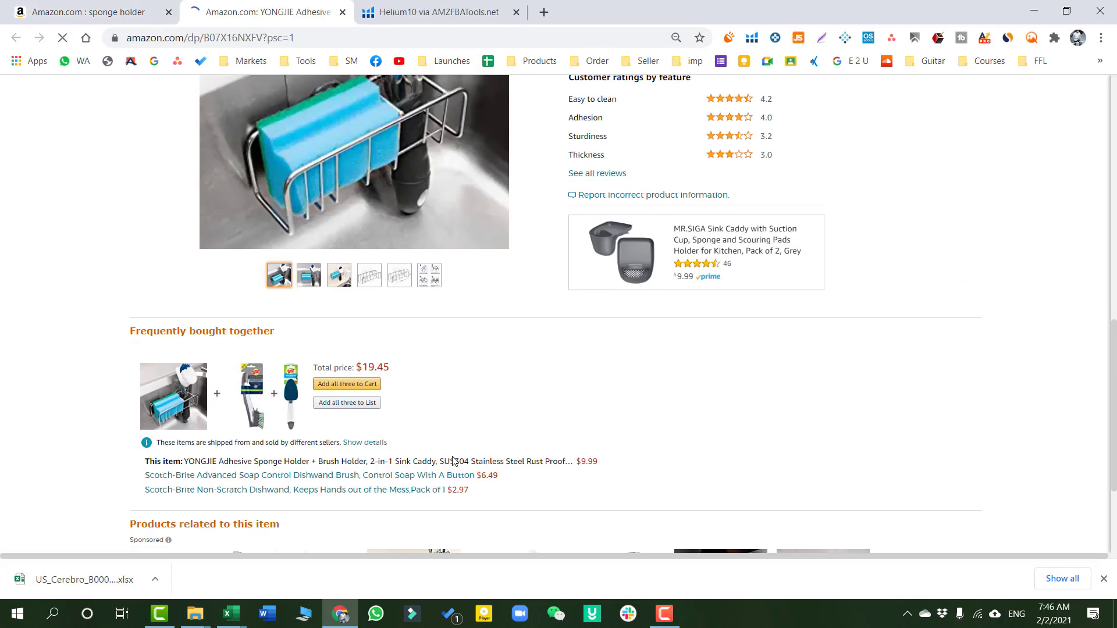
{"action": "scroll", "coordinate": [454, 461], "scroll_direction": "down", "scroll_amount": 13}
{"action": "scroll", "coordinate": [466, 407], "scroll_direction": "up", "scroll_amount": 7}
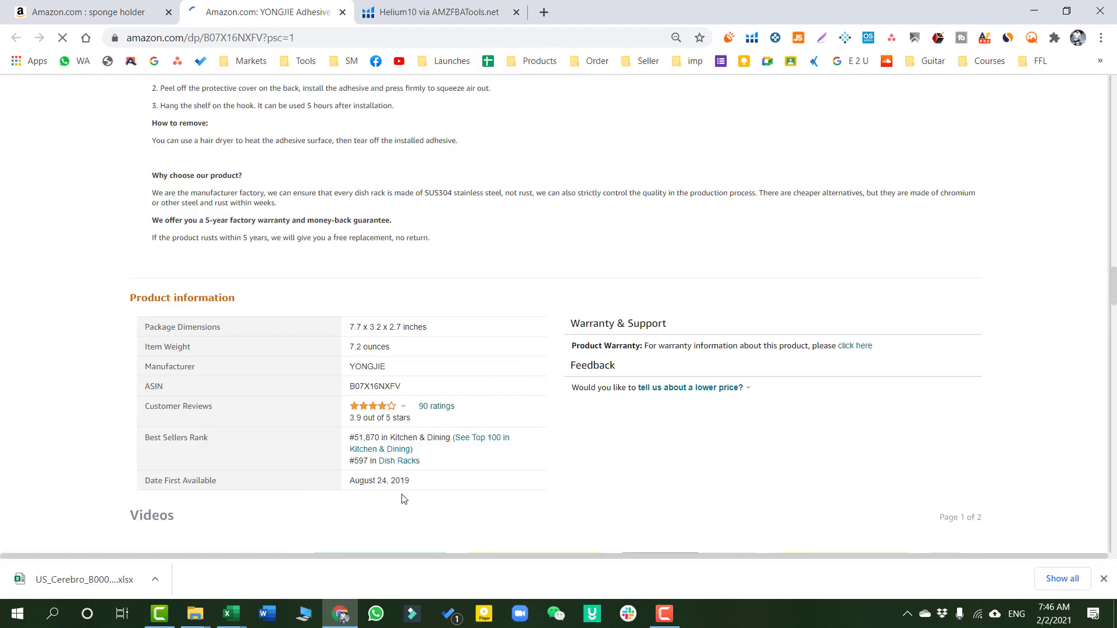
{"action": "left_click", "coordinate": [110, 12]}
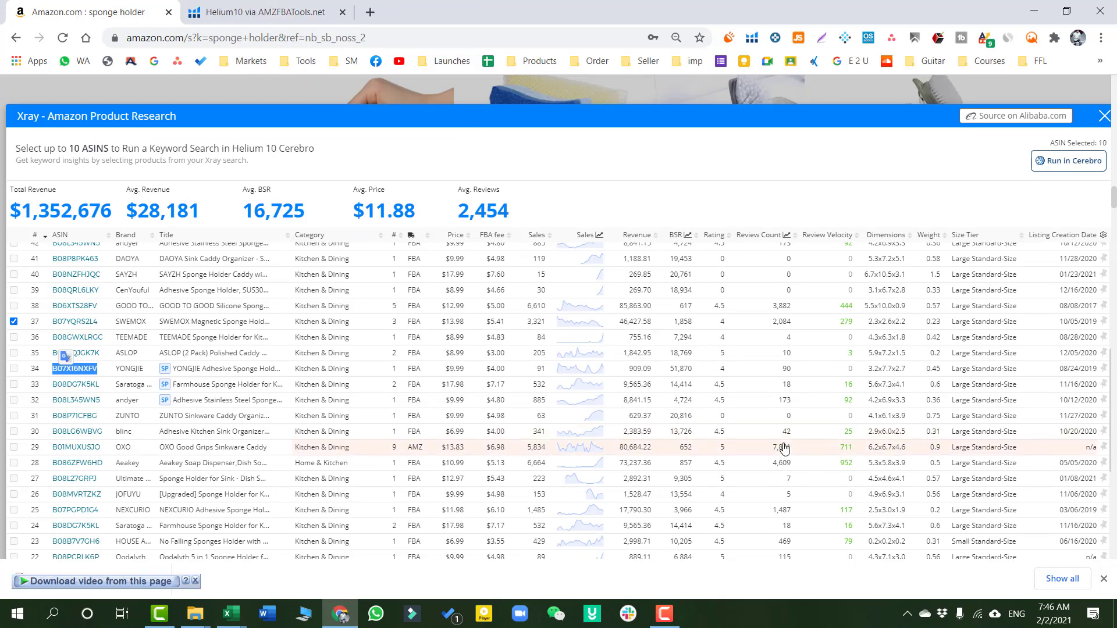
Examine the review counts and product previews in the Xray list to find a newer, comparable sponge holder
{"action": "scroll", "coordinate": [787, 375], "scroll_direction": "up", "scroll_amount": 1}
{"action": "scroll", "coordinate": [787, 375], "scroll_direction": "up", "scroll_amount": 5}
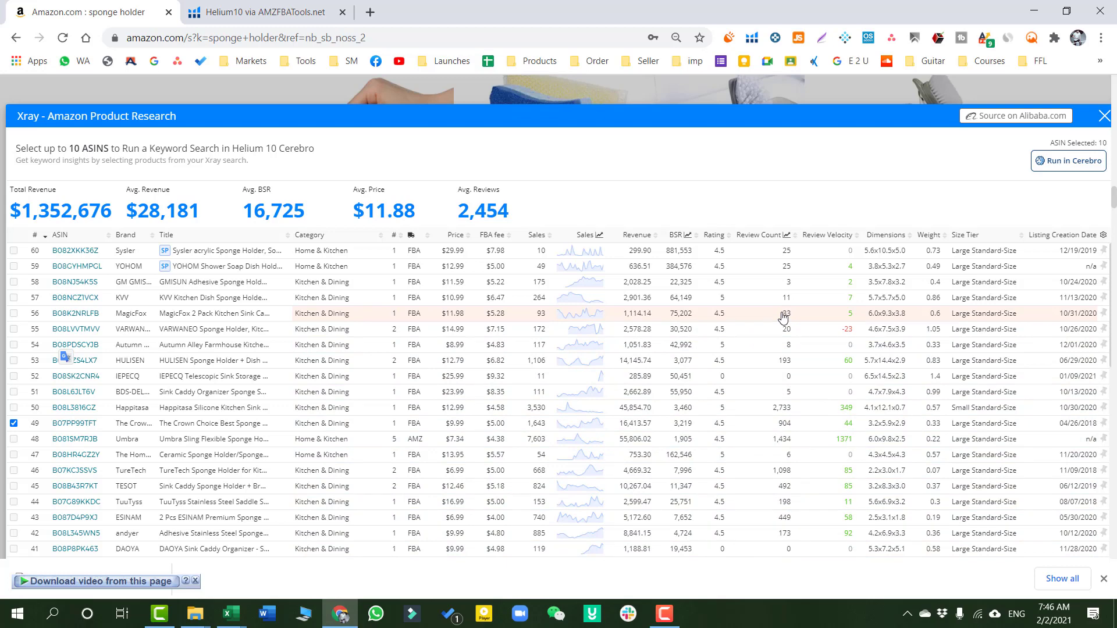
{"action": "mouse_move", "coordinate": [77, 315]}
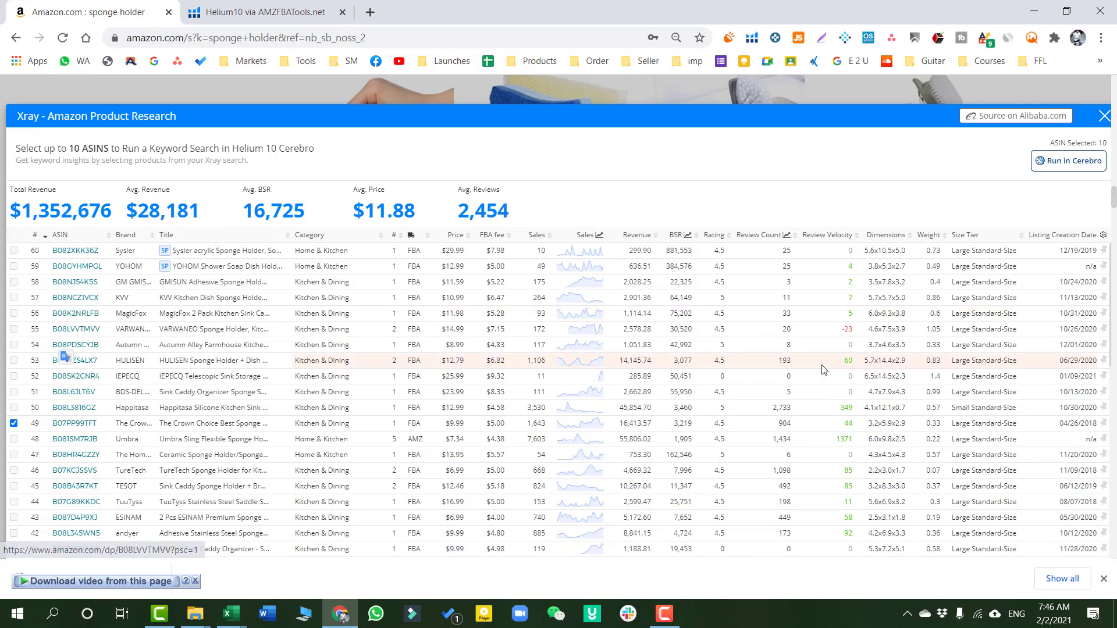
{"action": "scroll", "coordinate": [798, 357], "scroll_direction": "down", "scroll_amount": 5}
{"action": "scroll", "coordinate": [776, 411], "scroll_direction": "down", "scroll_amount": 4}
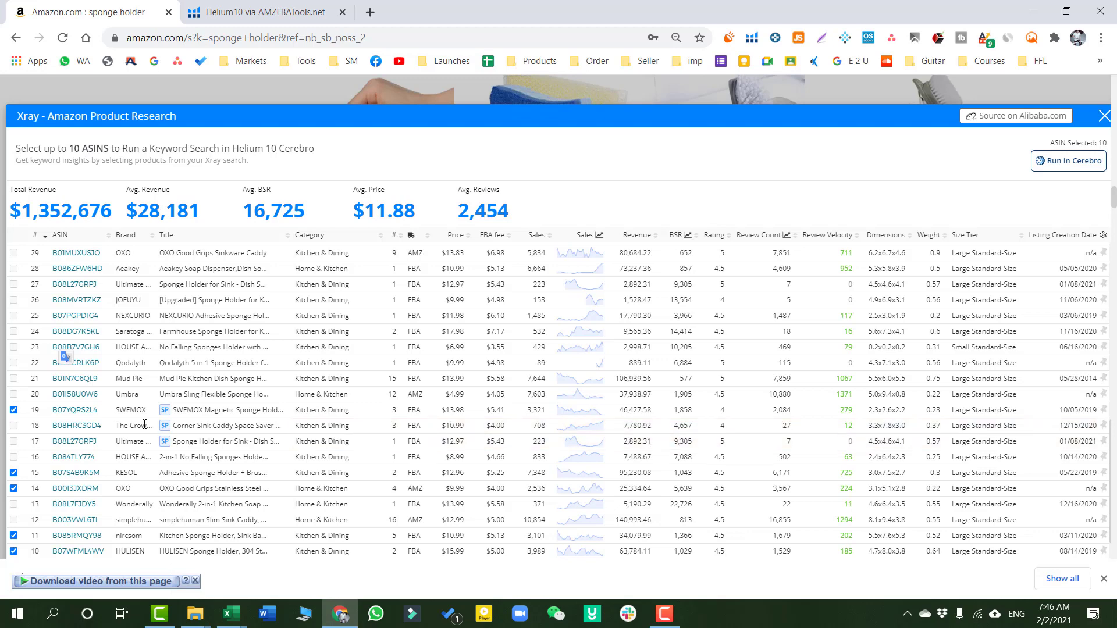
{"action": "mouse_move", "coordinate": [67, 429]}
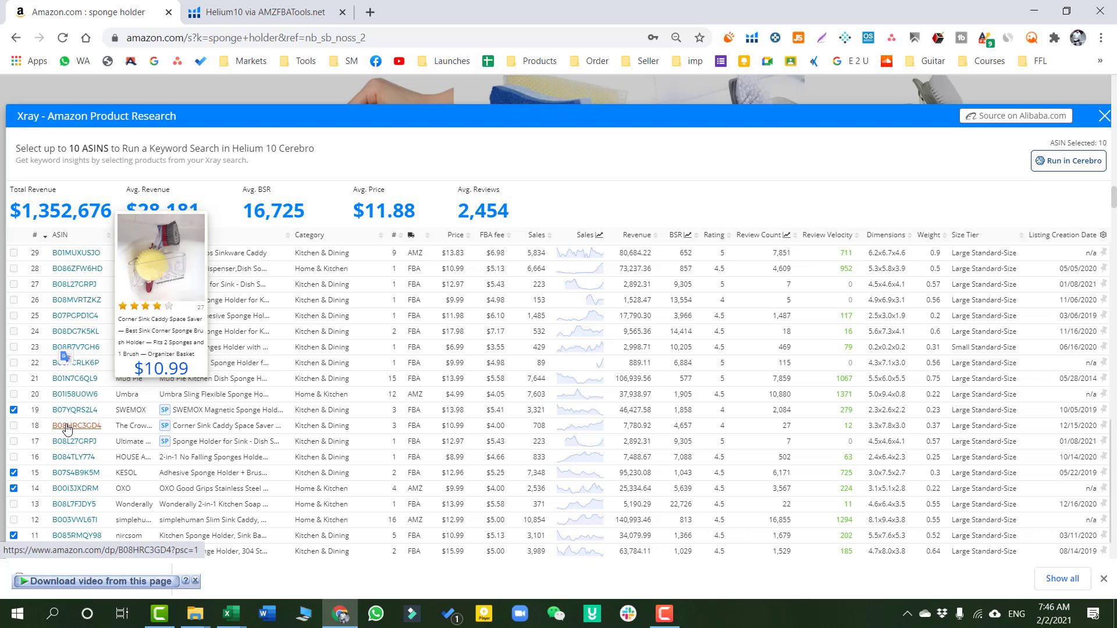
{"action": "scroll", "coordinate": [760, 486], "scroll_direction": "down", "scroll_amount": 2}
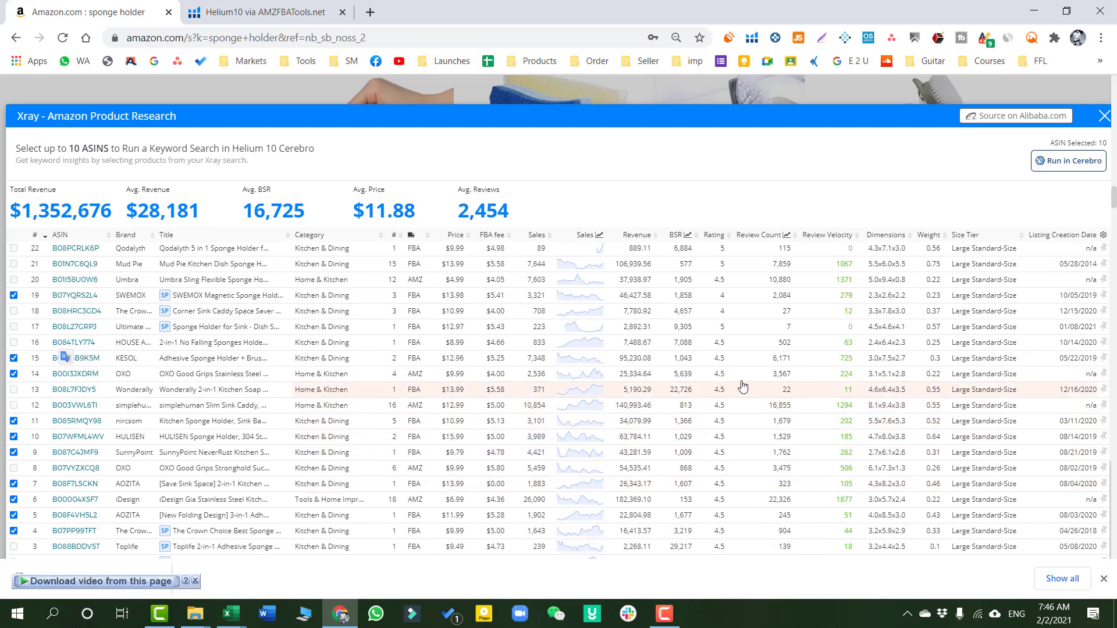
{"action": "mouse_move", "coordinate": [72, 396]}
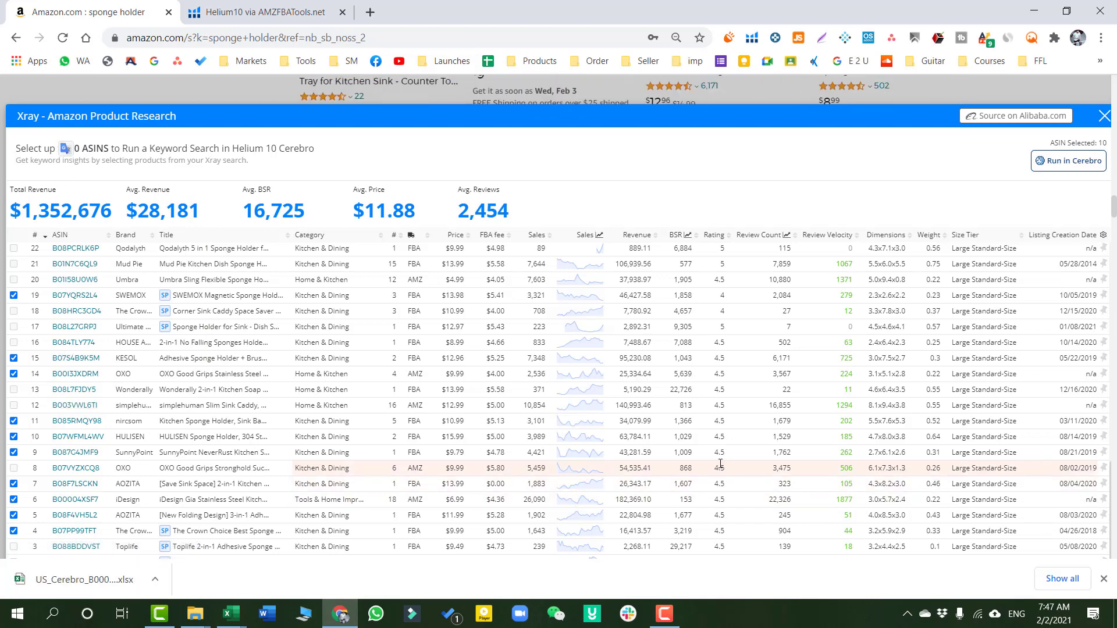
Copy the ASIN B088BDDVST of the Toplife 2-in-1 adhesive sponge holder from the Xray list
{"action": "double_click", "coordinate": [90, 547]}
{"action": "key", "text": "ctrl+c"}
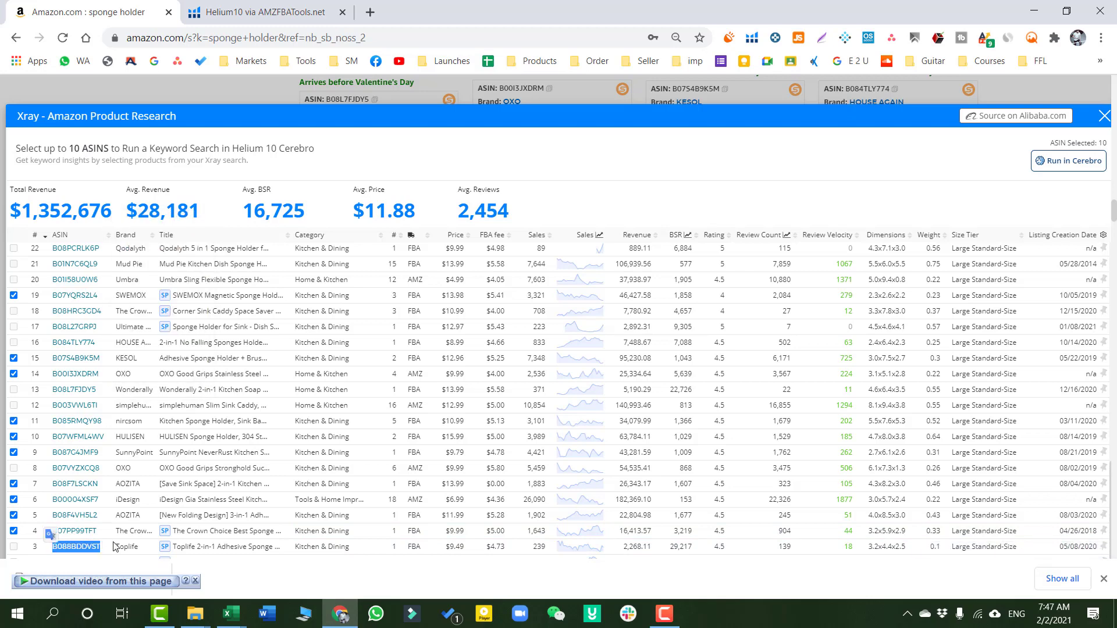
{"action": "mouse_move", "coordinate": [95, 546]}
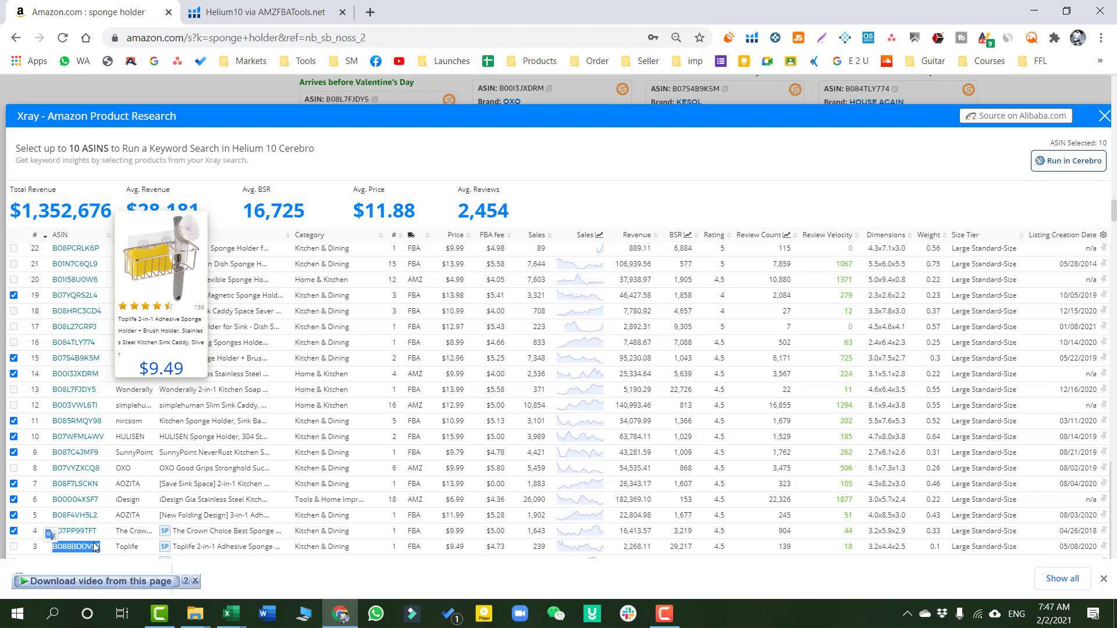
Remove all ten competitor ASINs from the Cerebro reverse ASIN lookup
{"action": "left_click", "coordinate": [259, 11]}
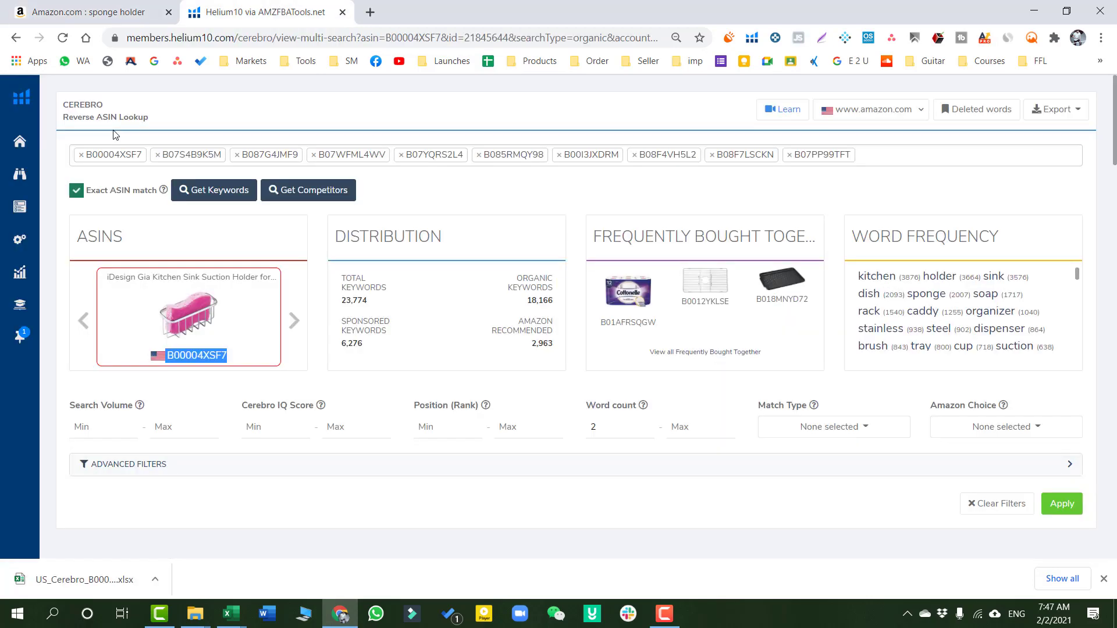
{"action": "left_click", "coordinate": [81, 156]}
{"action": "left_click", "coordinate": [81, 155]}
{"action": "left_click", "coordinate": [81, 155]}
{"action": "left_click", "coordinate": [81, 156]}
{"action": "left_click", "coordinate": [80, 155]}
{"action": "left_click", "coordinate": [81, 155]}
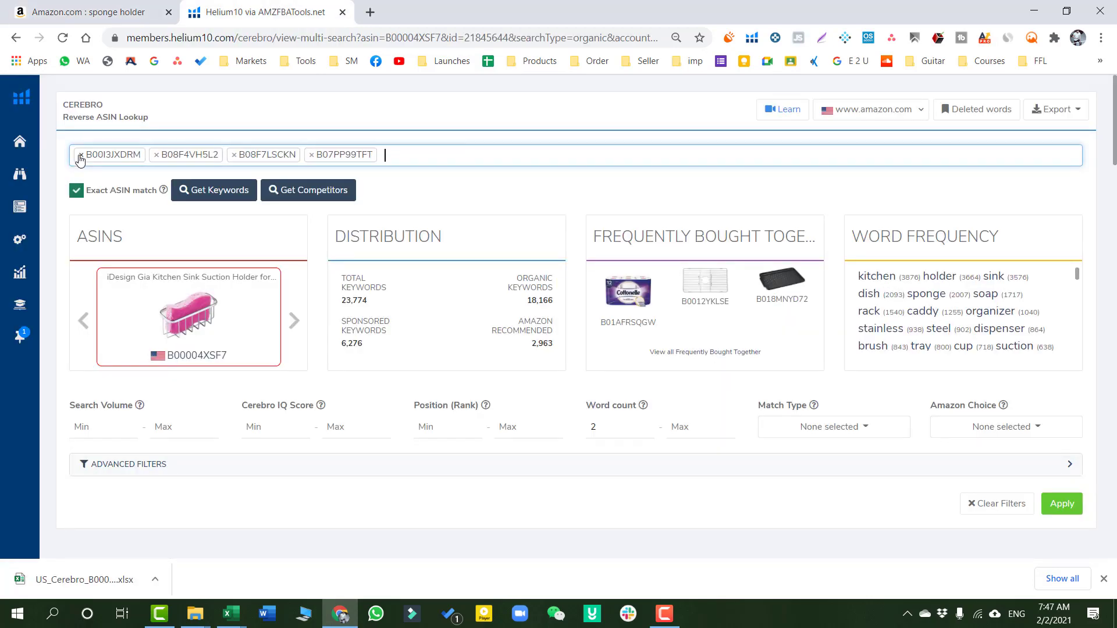
{"action": "left_click", "coordinate": [81, 156]}
{"action": "left_click", "coordinate": [81, 156]}
{"action": "left_click", "coordinate": [81, 156]}
{"action": "left_click", "coordinate": [81, 155]}
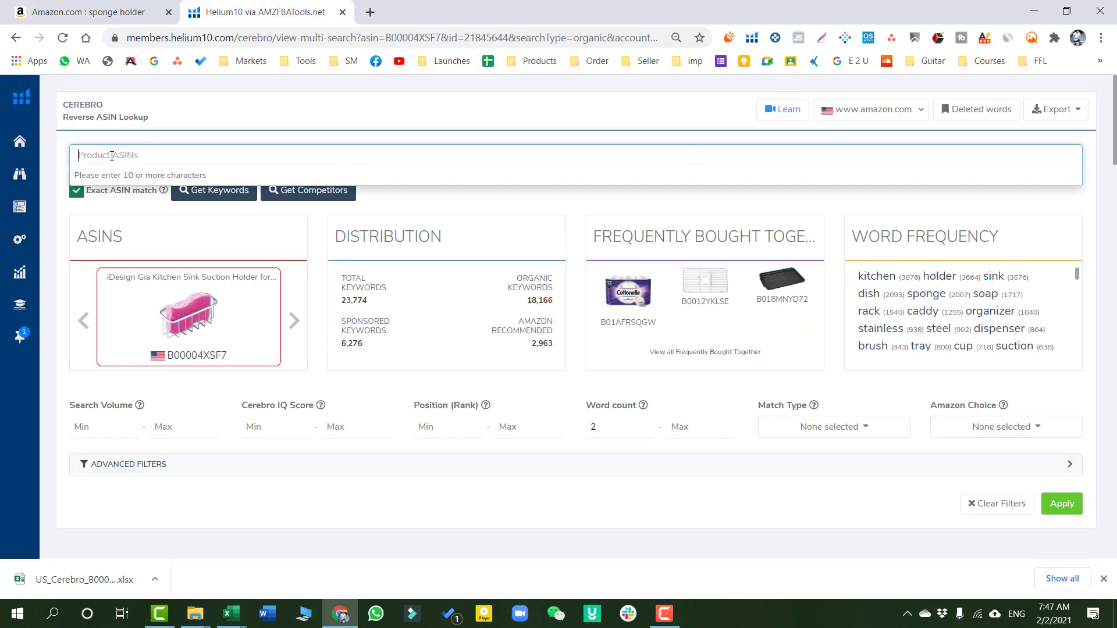
Enter the ASIN B088BDDVST in the Cerebro lookup and get its keywords
{"action": "key", "text": "ctrl+v"}
{"action": "key", "text": "Return"}
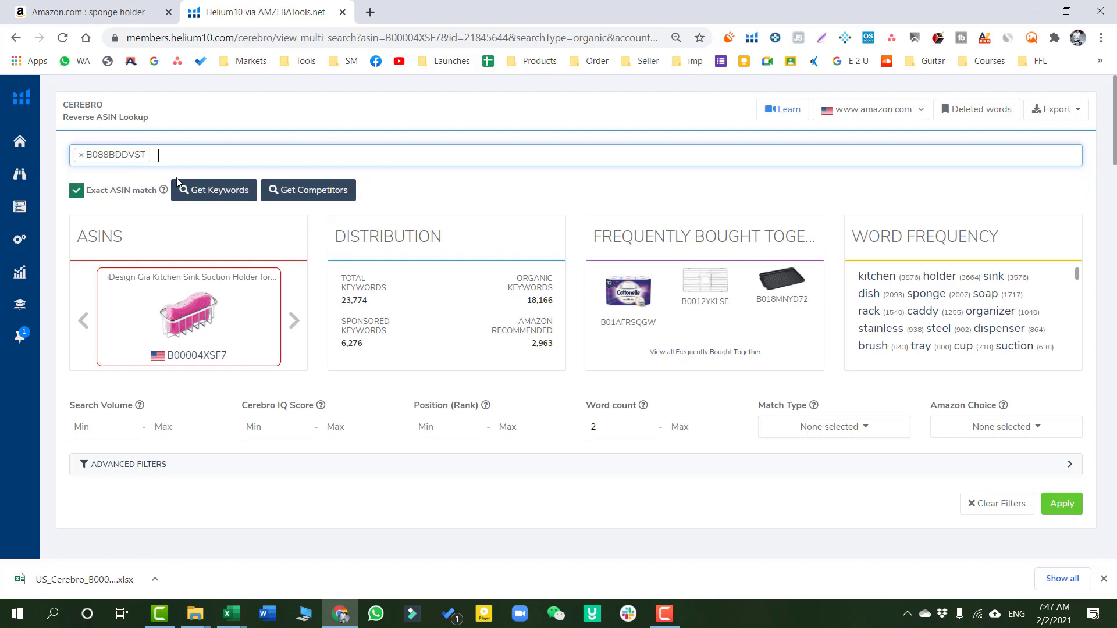
{"action": "left_click", "coordinate": [221, 192]}
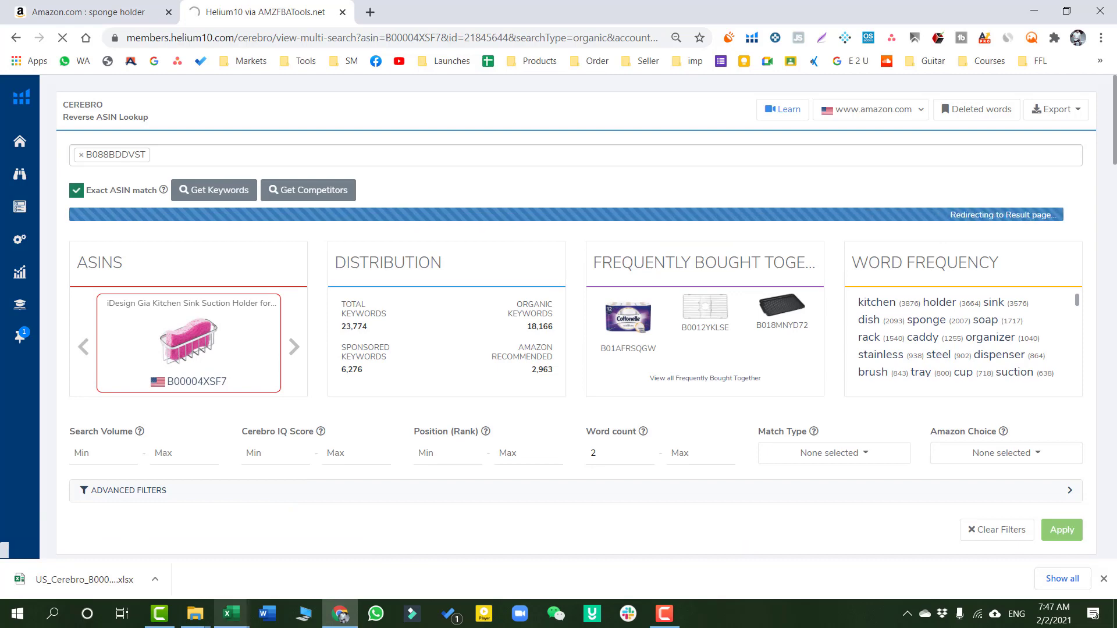
{"action": "left_click", "coordinate": [231, 612]}
{"action": "left_click", "coordinate": [154, 552]}
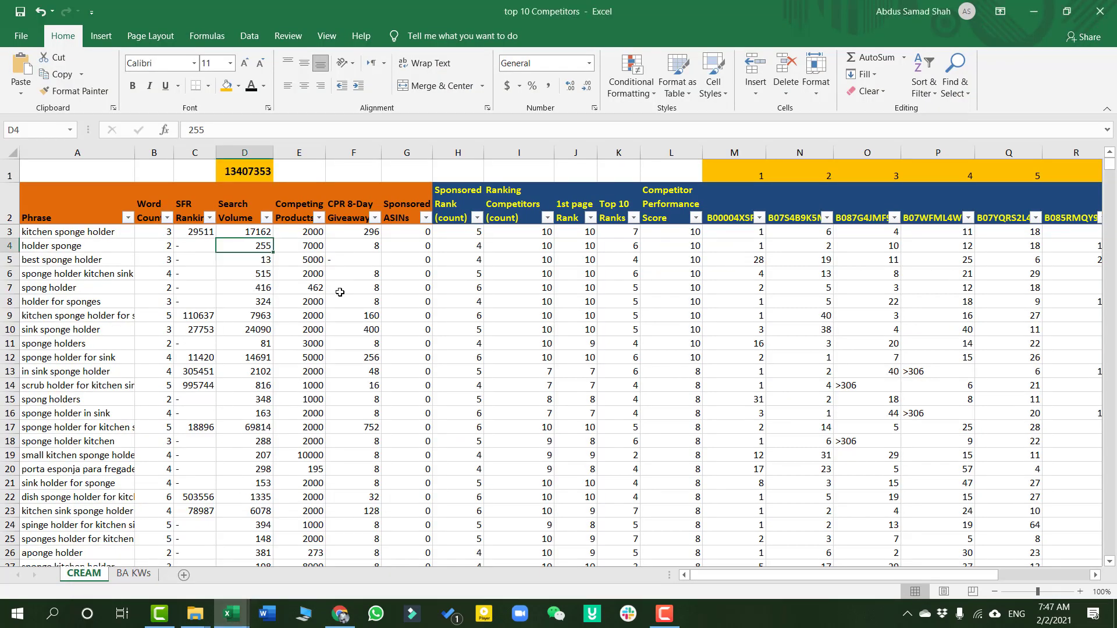
{"action": "left_click", "coordinate": [340, 614]}
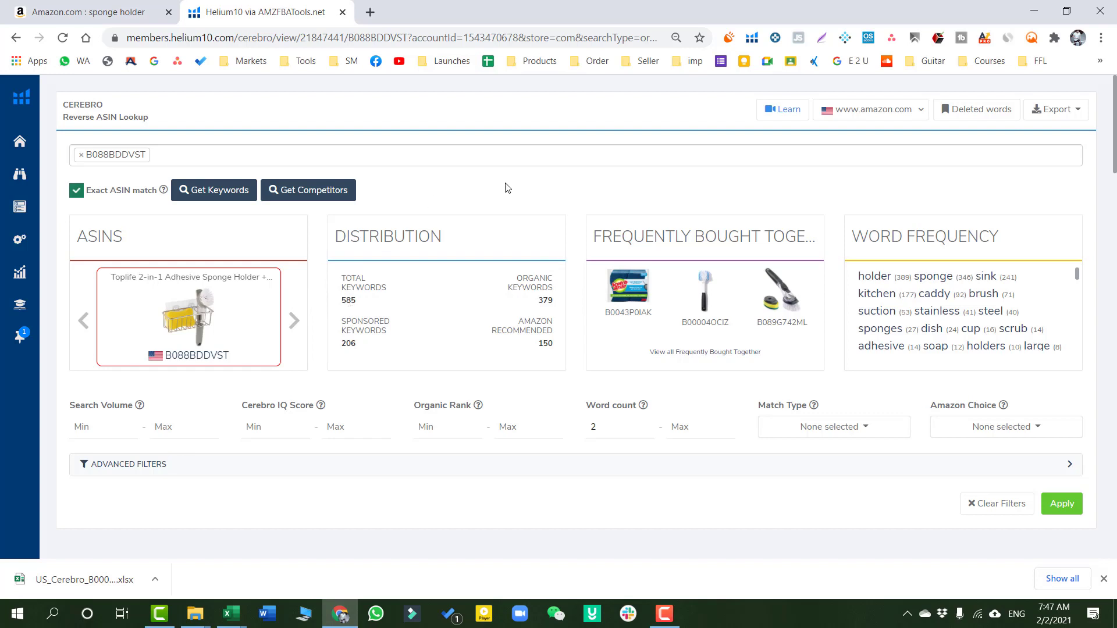
Export the Cerebro keywords of B088BDDVST as an Excel file and show the downloaded file in its folder
{"action": "left_click", "coordinate": [1066, 116]}
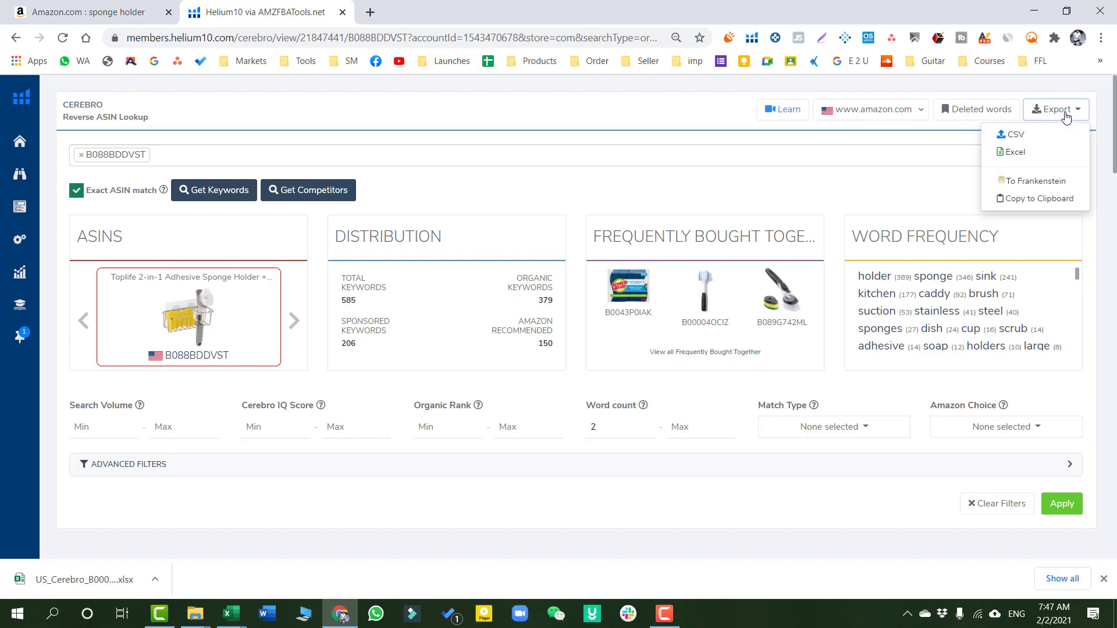
{"action": "left_click", "coordinate": [1013, 148]}
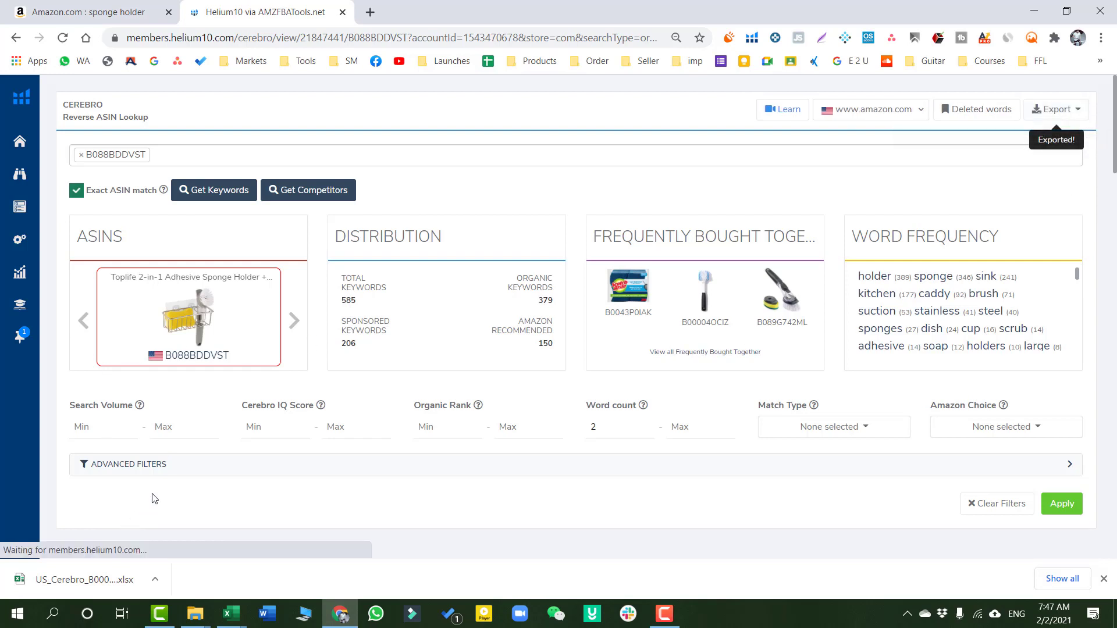
{"action": "left_click", "coordinate": [155, 579]}
{"action": "left_click", "coordinate": [180, 530]}
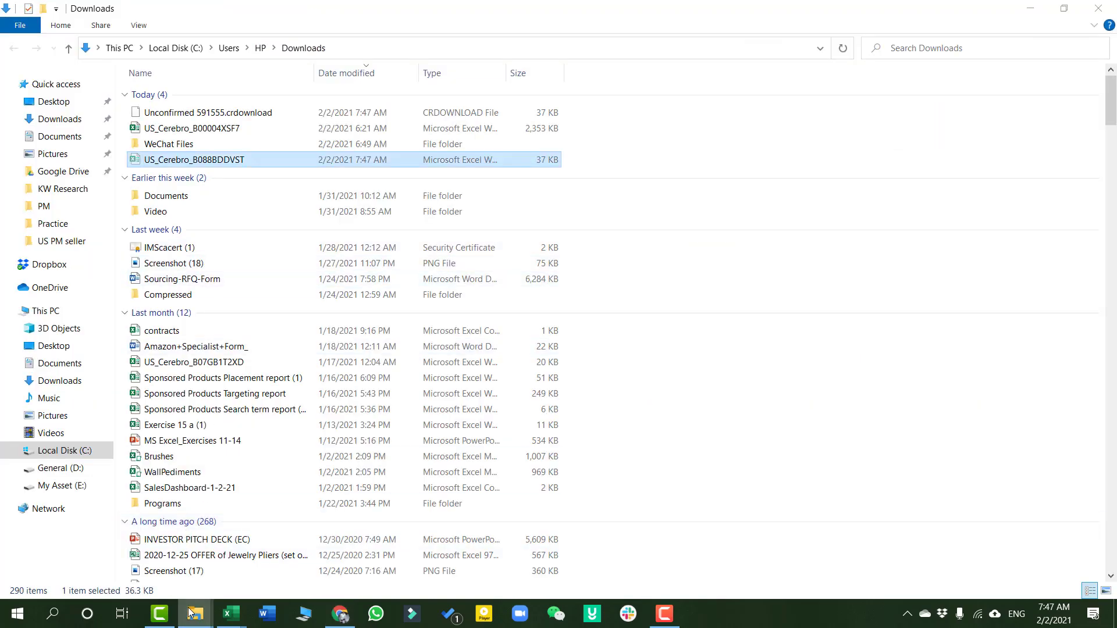
Move the US_Cerebro_B088BDDVST workbook from Downloads into the Practice folder using TeraCopy
{"action": "mouse_move", "coordinate": [196, 612]}
{"action": "left_click", "coordinate": [125, 549]}
{"action": "left_click_drag", "start_coordinate": [324, 370], "coordinate": [325, 370]}
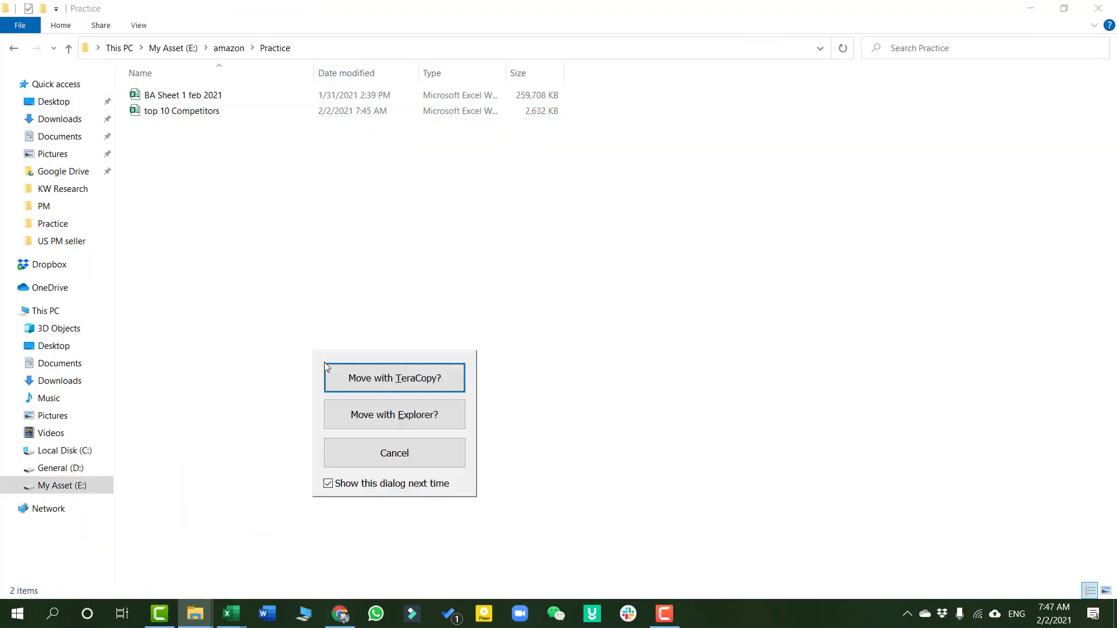
{"action": "left_click", "coordinate": [421, 384]}
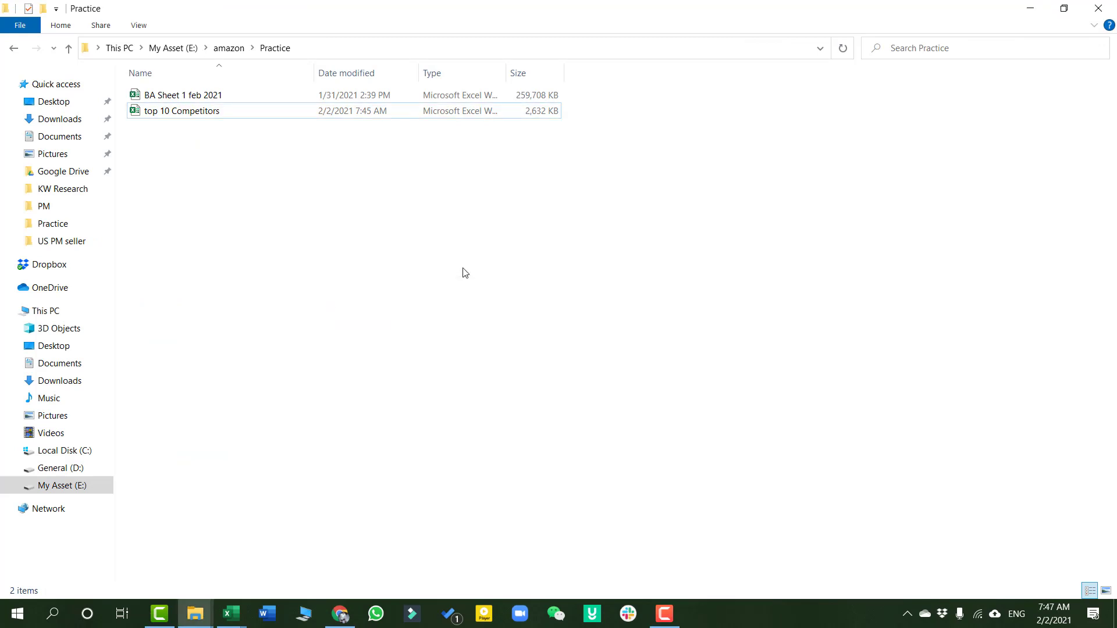
Rename the US_Cerebro_B088BDDVST file in the Practice folder as Our product
{"action": "left_click", "coordinate": [194, 130]}
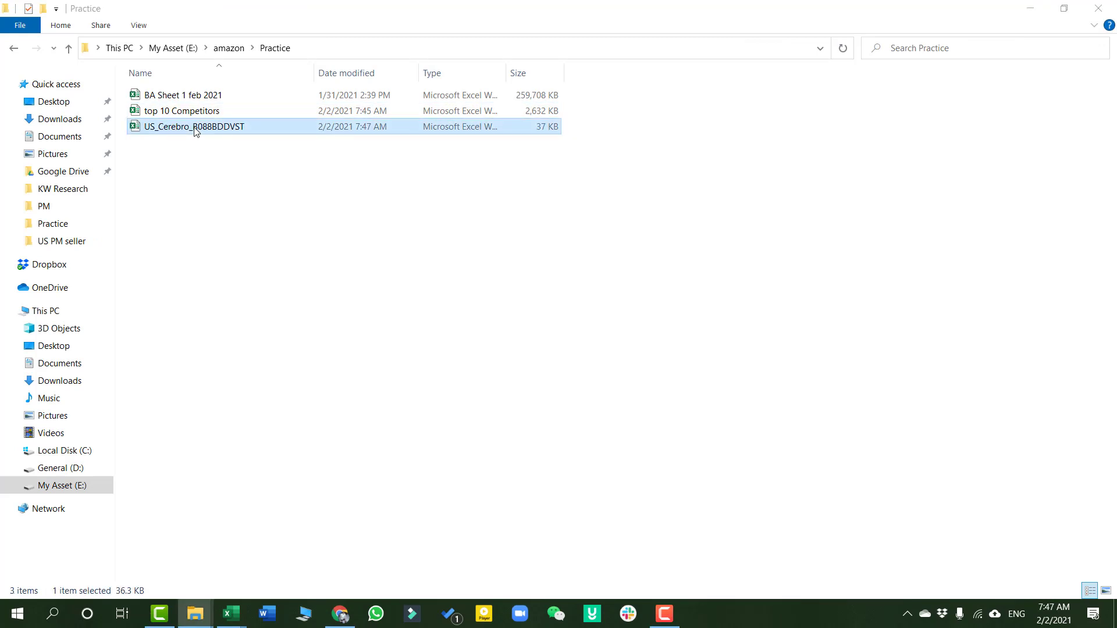
{"action": "double_click", "coordinate": [195, 127]}
{"action": "key", "text": "F2"}
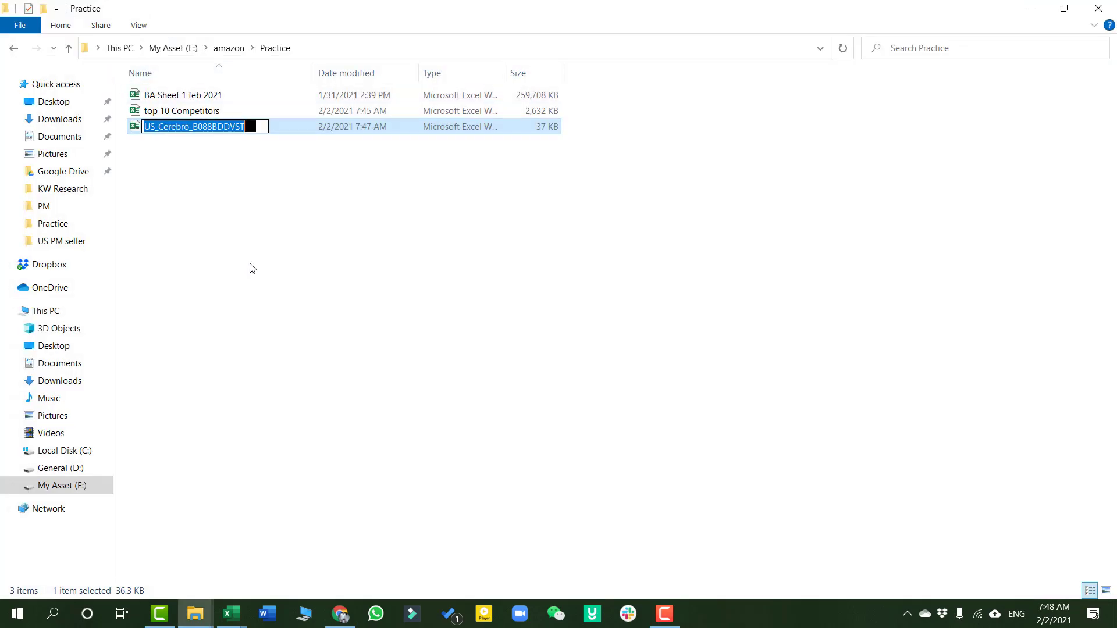
{"action": "type", "text": "Our product"}
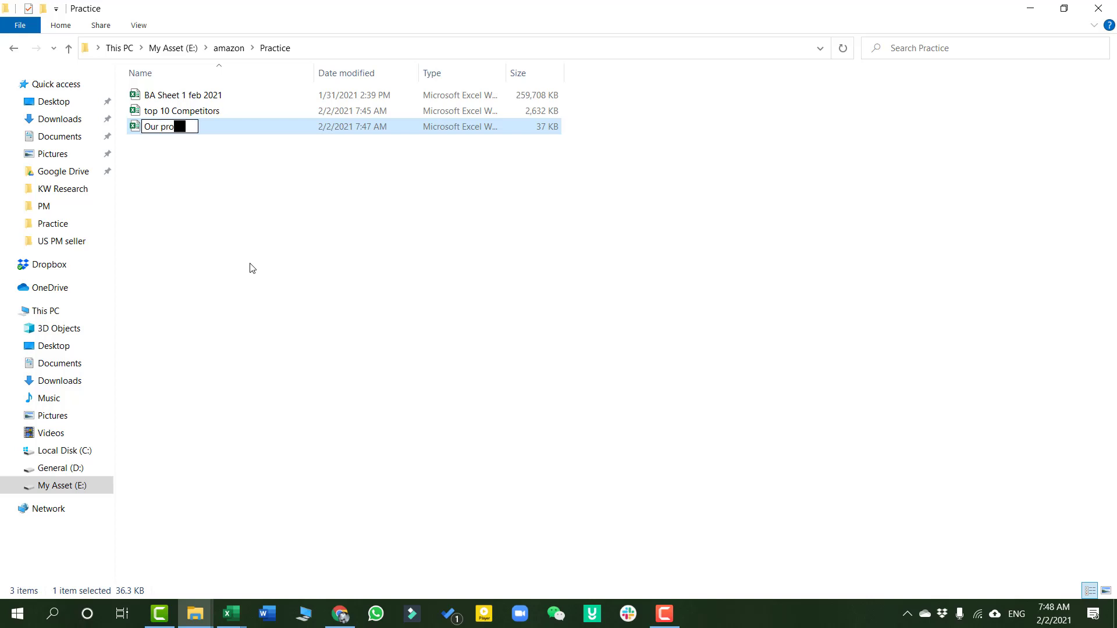
{"action": "key", "text": "Return"}
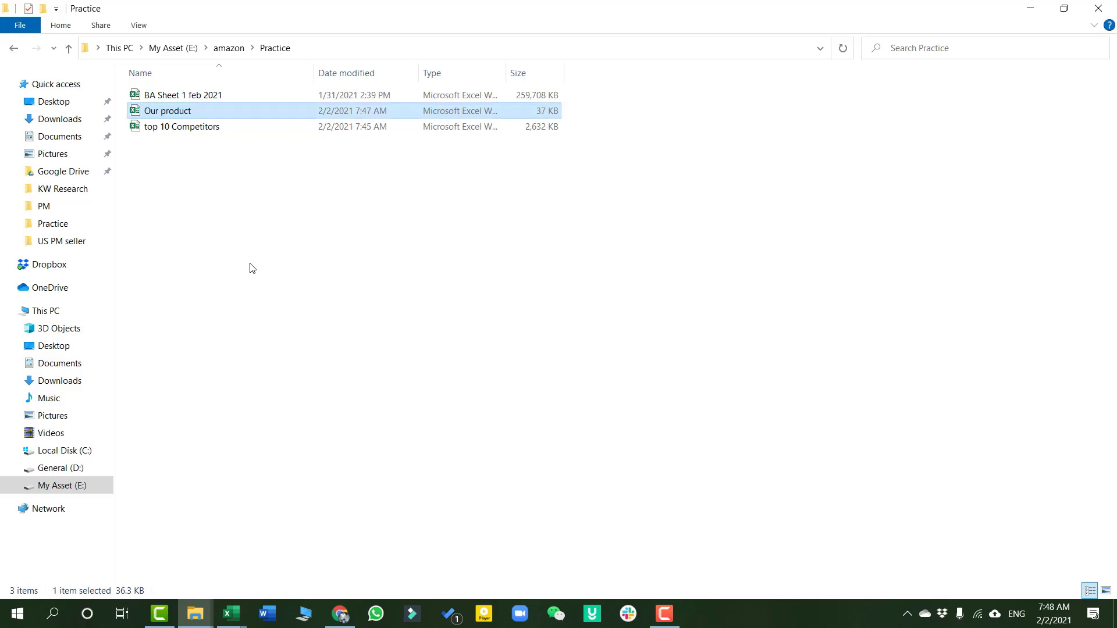
Switch to the Our product workbook in Excel and copy its entire keyword table
{"action": "key", "text": "alt+Tab"}
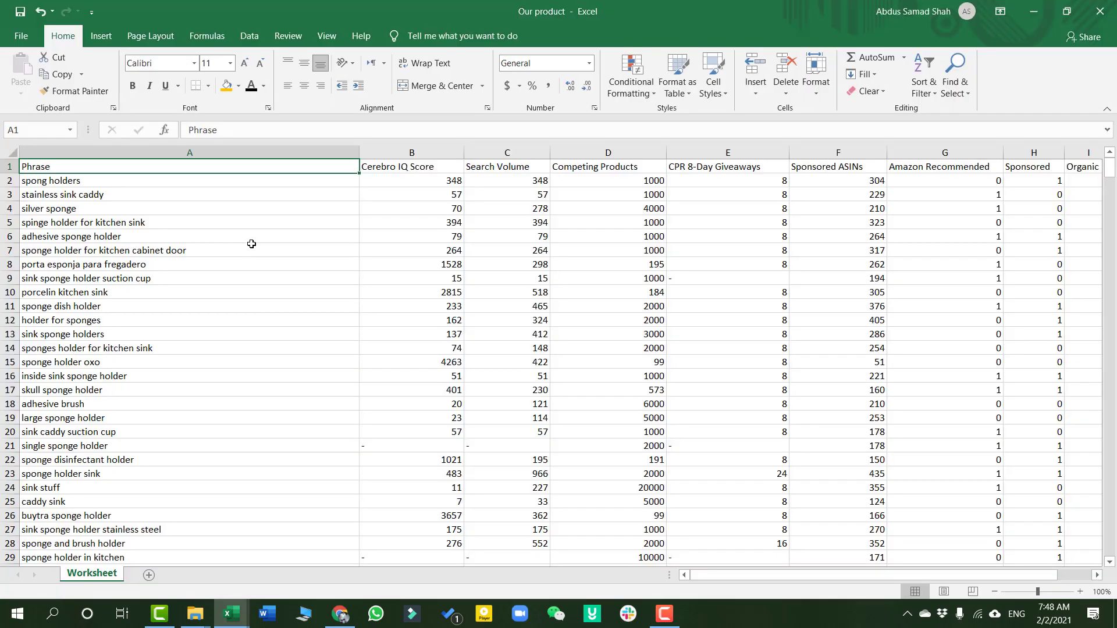
{"action": "left_click", "coordinate": [256, 323]}
{"action": "key", "text": "ctrl+a"}
{"action": "scroll", "coordinate": [256, 324], "scroll_direction": "right", "scroll_amount": 2}
{"action": "key", "text": "ctrl+c"}
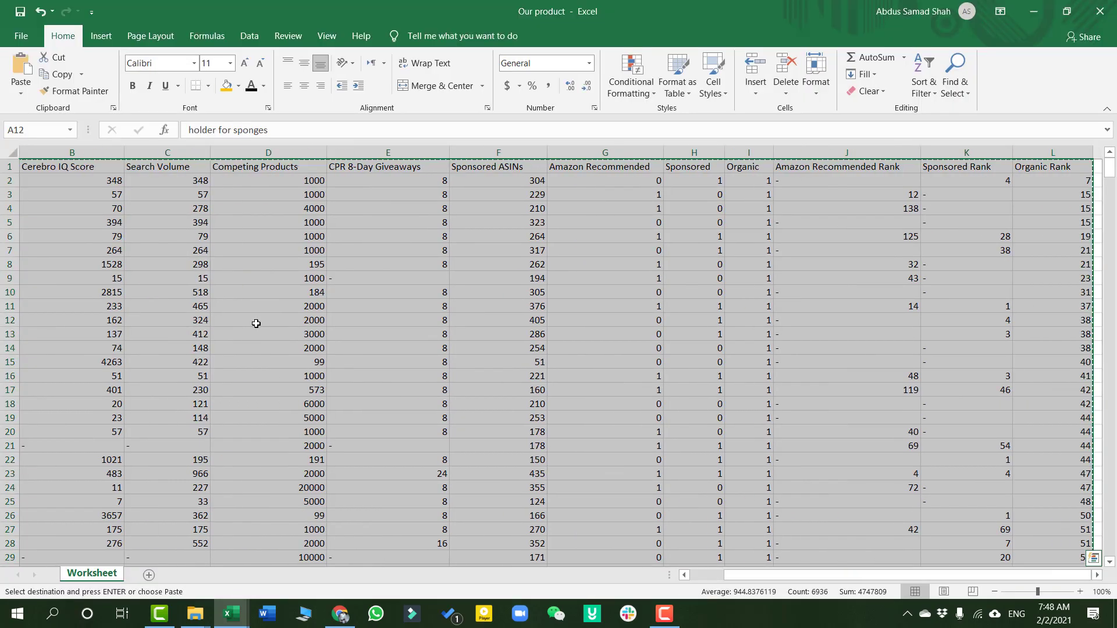
Add a new sheet named Our between CREAM and BA KWs in the top 10 Competitors workbook
{"action": "left_click", "coordinate": [231, 614]}
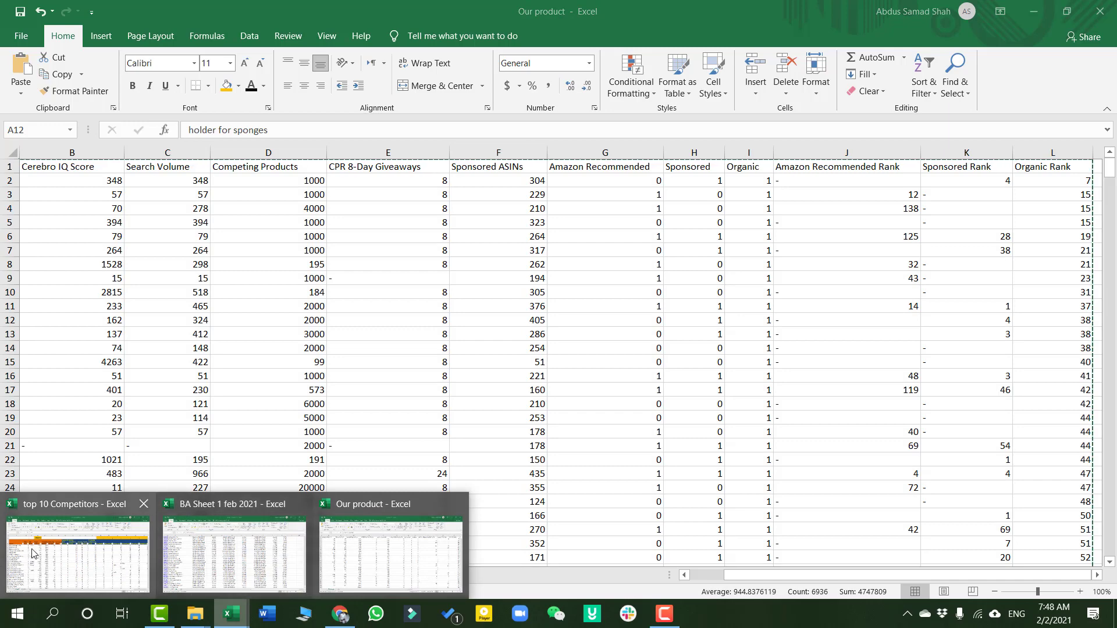
{"action": "left_click", "coordinate": [32, 553]}
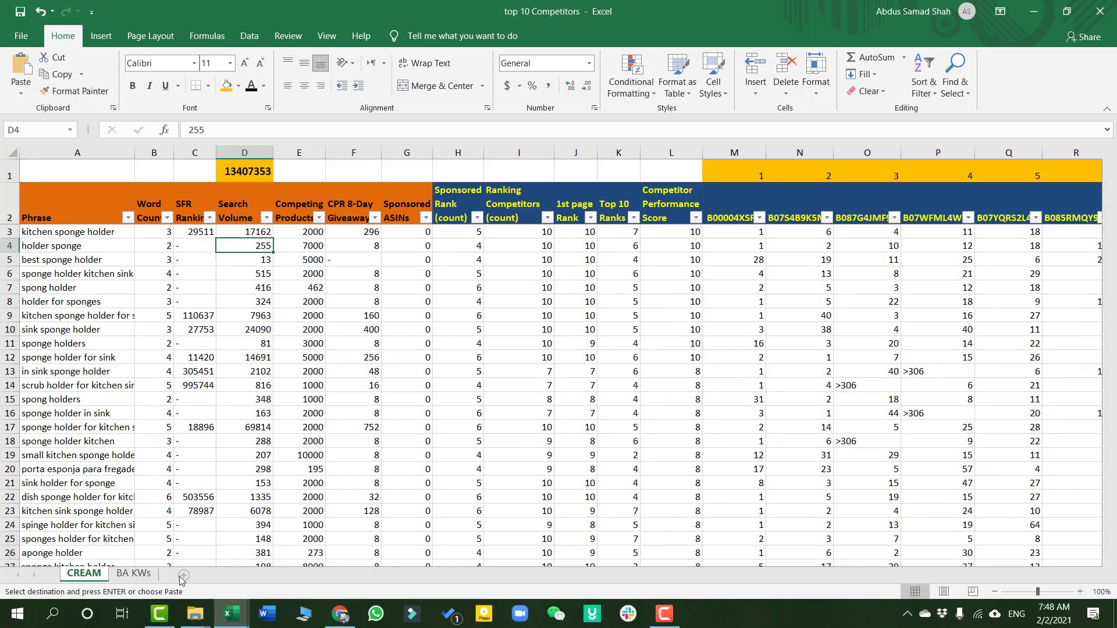
{"action": "left_click", "coordinate": [183, 575]}
{"action": "mouse_move", "coordinate": [145, 578]}
{"action": "left_mouse_down"}
{"action": "mouse_move", "coordinate": [207, 570]}
{"action": "mouse_move", "coordinate": [135, 576]}
{"action": "left_mouse_up"}
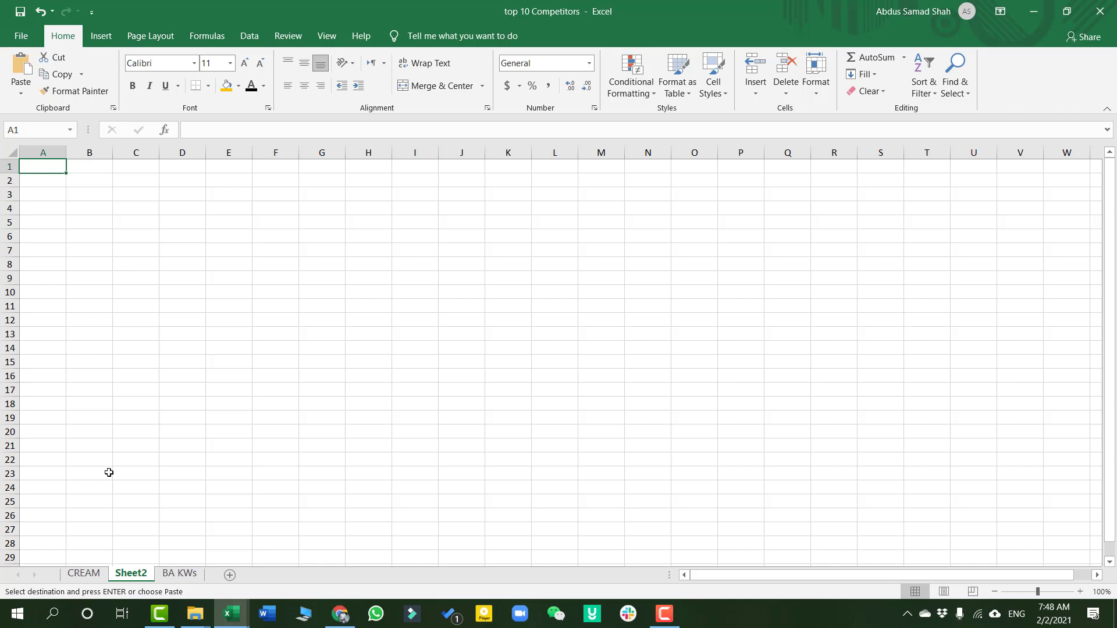
{"action": "double_click", "coordinate": [128, 576]}
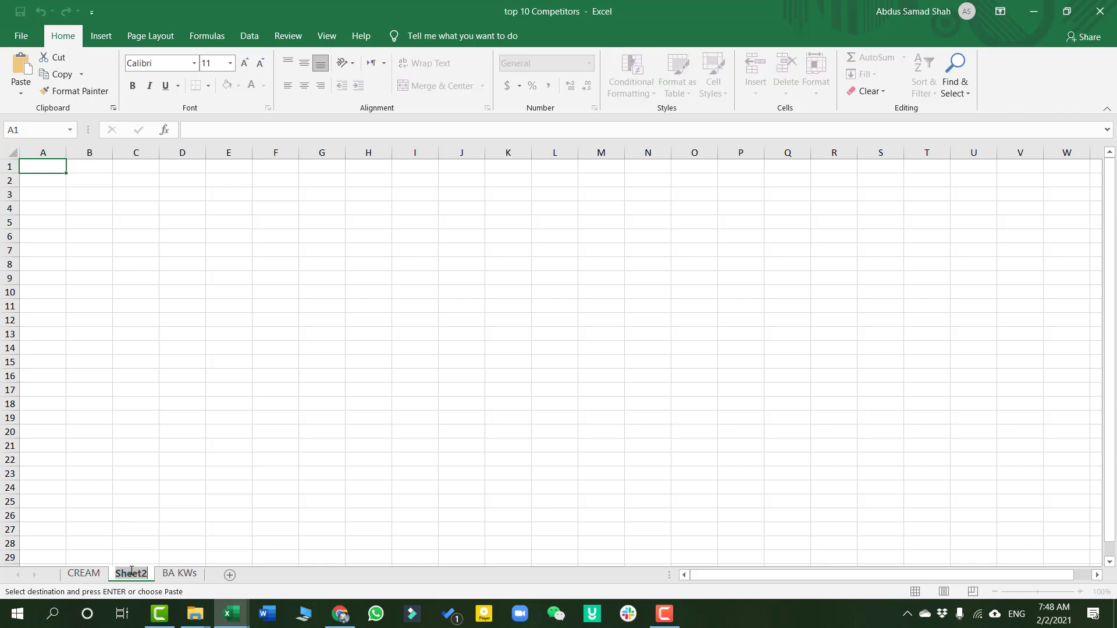
{"action": "type", "text": "Our"}
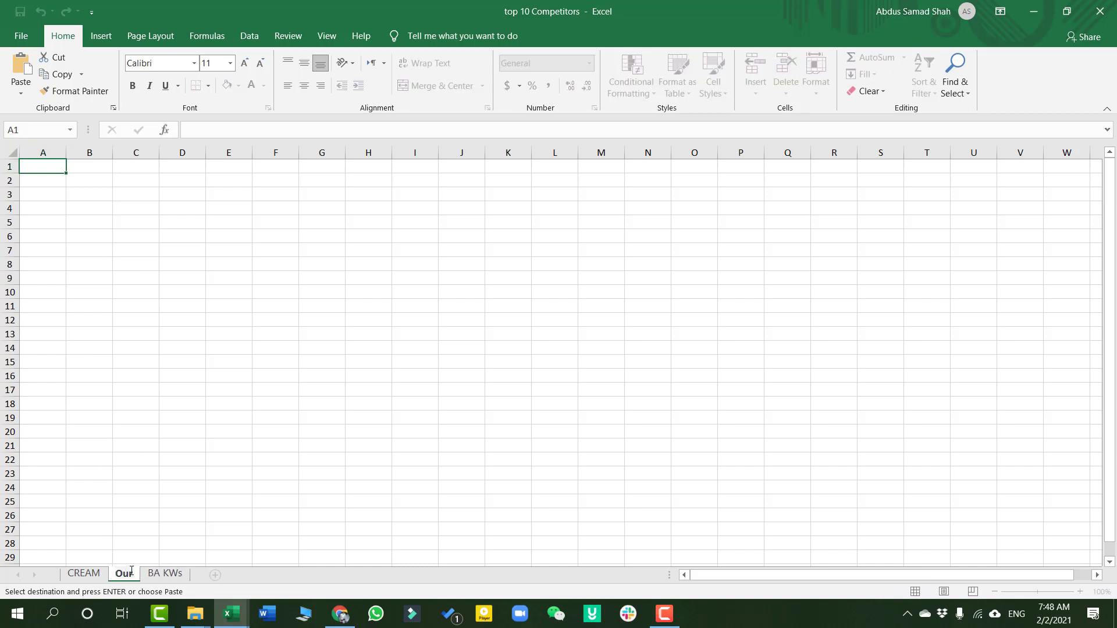
Paste the copied keyword table at cell A1 of the Our sheet and make its header row bold
{"action": "left_click", "coordinate": [183, 474]}
{"action": "left_click", "coordinate": [41, 169]}
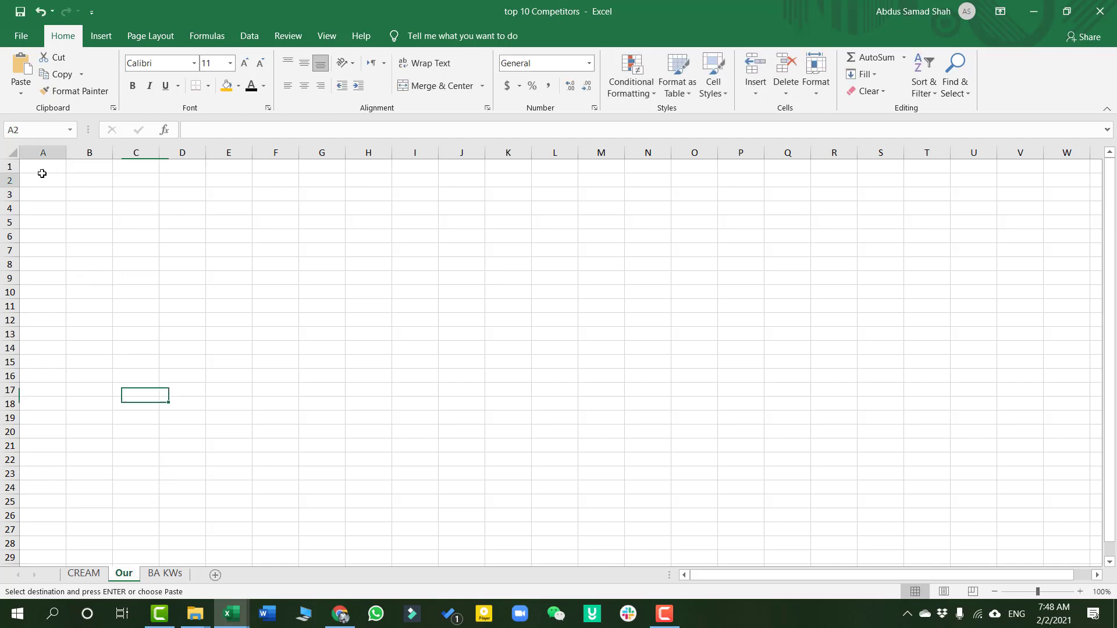
{"action": "key", "text": "ctrl+v"}
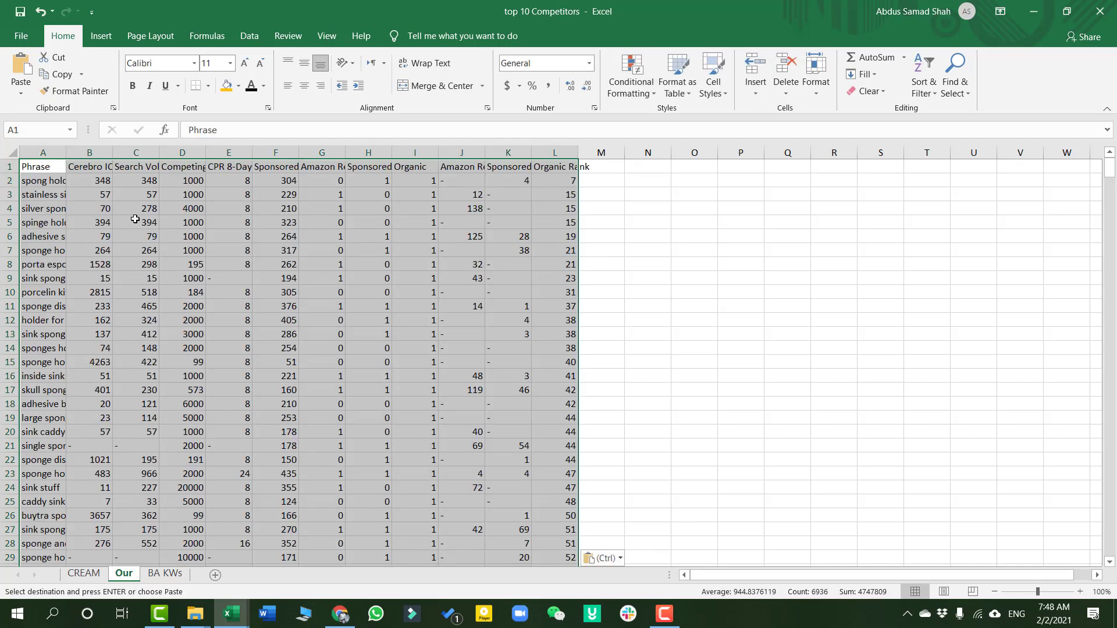
{"action": "left_click", "coordinate": [215, 248]}
{"action": "left_click", "coordinate": [4, 166]}
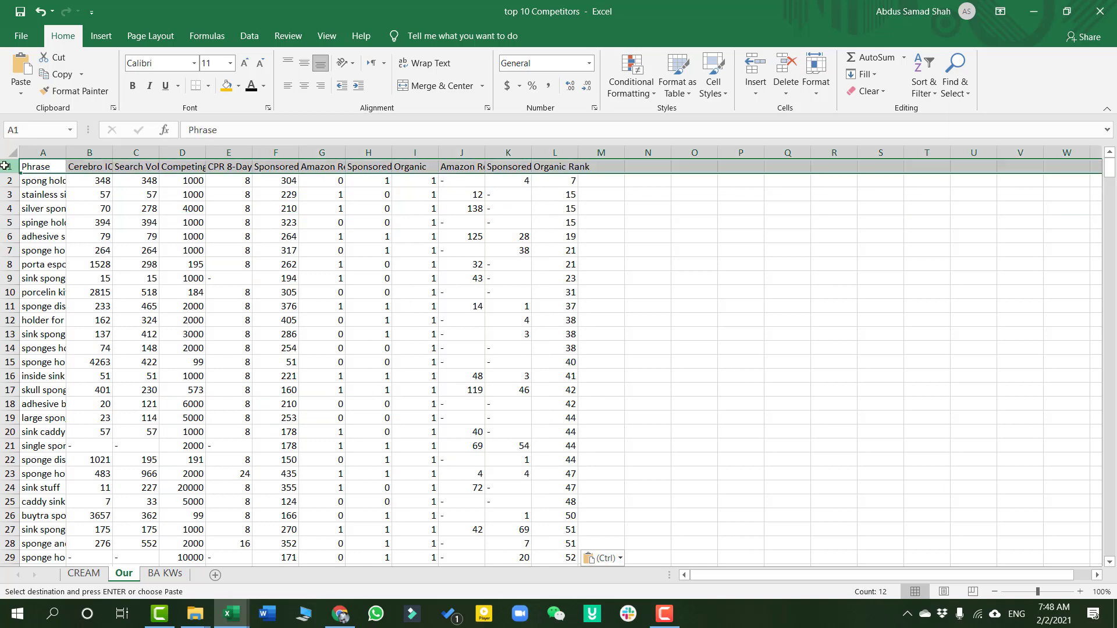
{"action": "key", "text": "ctrl+b"}
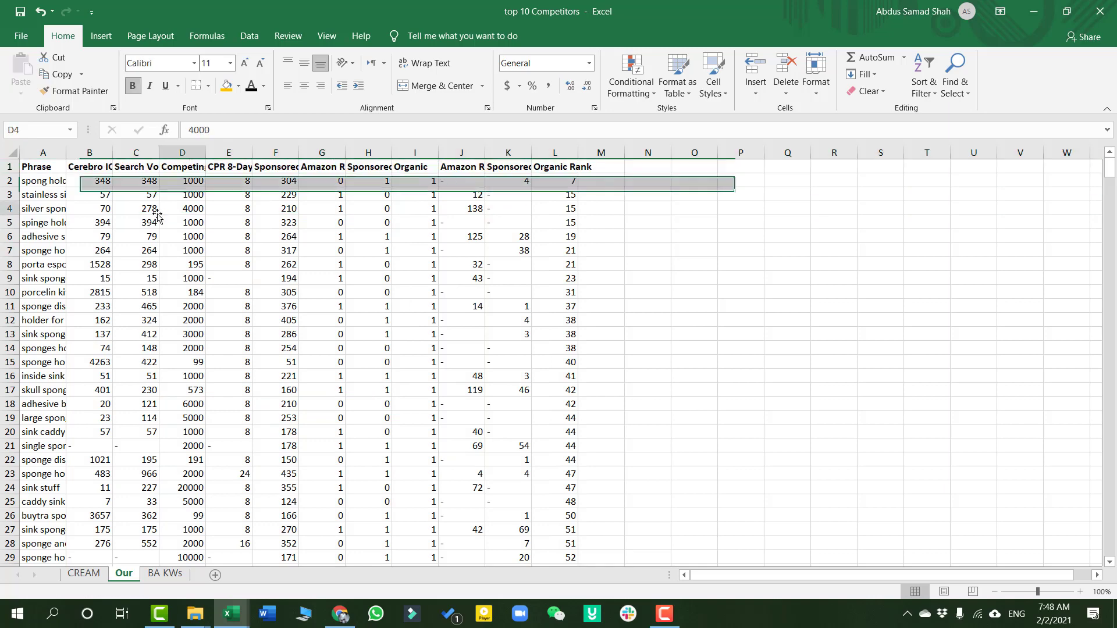
Insert a row above the headers of the Our sheet and number columns A to L from 1 to 12 in it
{"action": "left_click", "coordinate": [12, 169]}
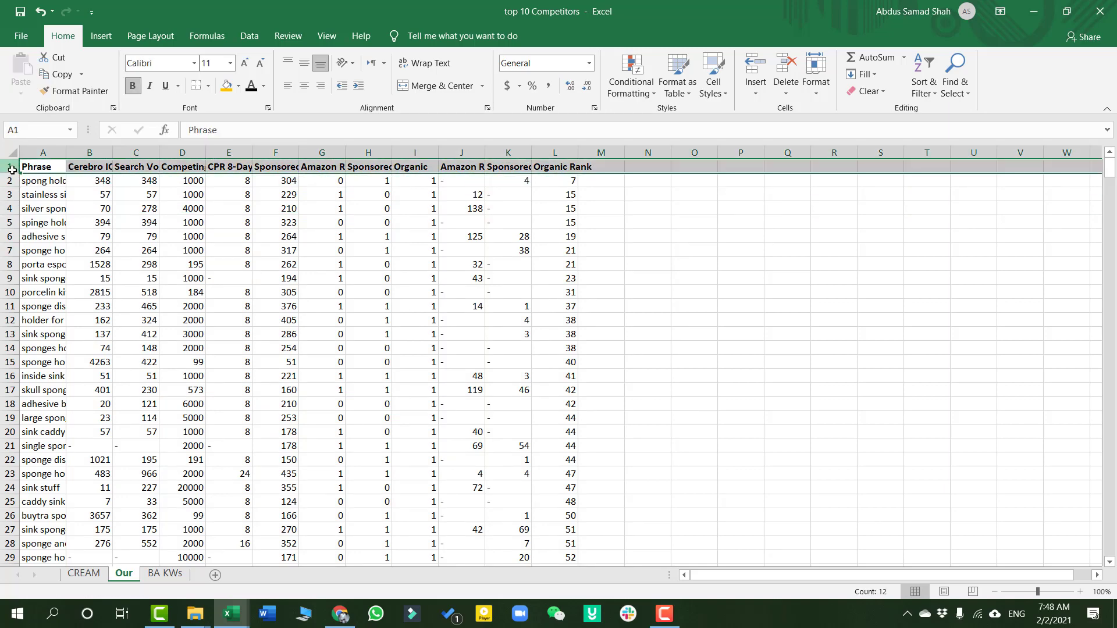
{"action": "right_click", "coordinate": [3, 166]}
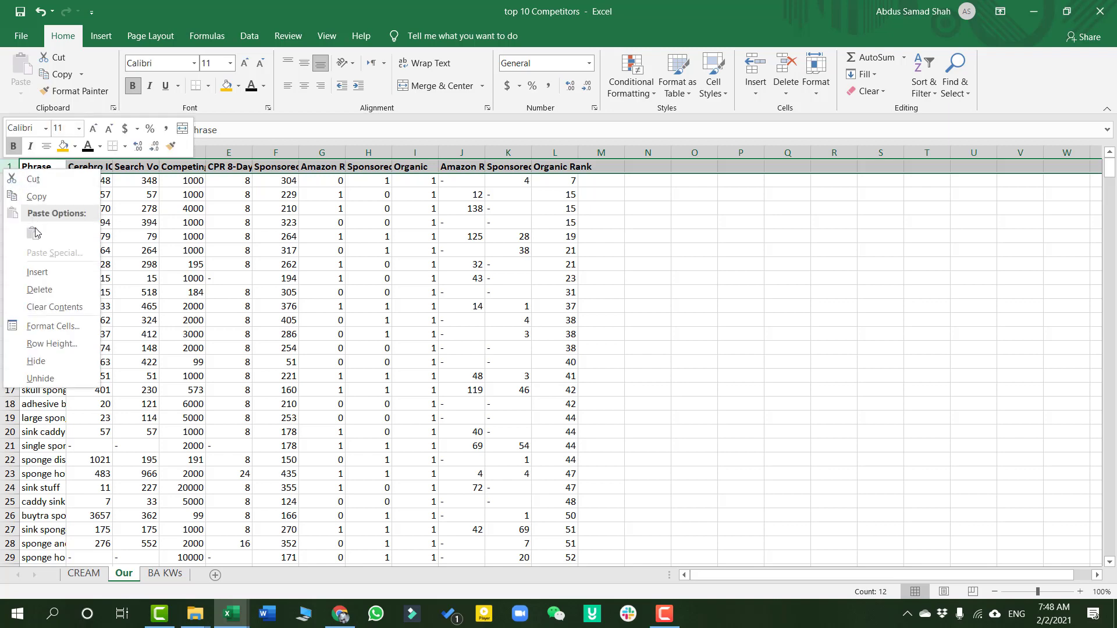
{"action": "left_click", "coordinate": [35, 274]}
{"action": "left_click", "coordinate": [42, 166]}
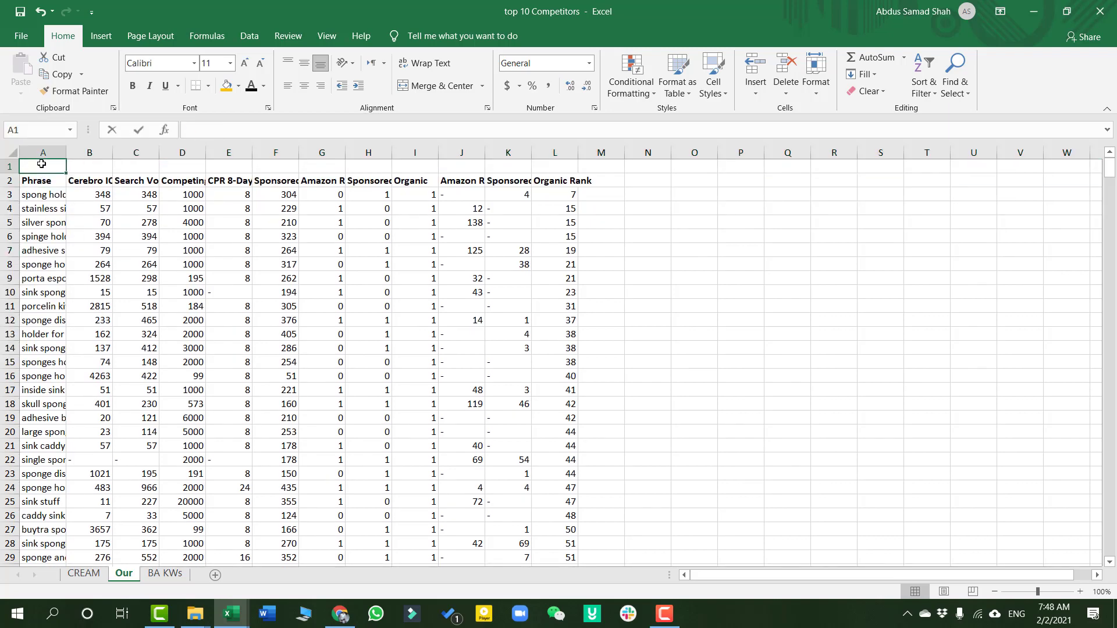
{"action": "type", "text": "1"}
{"action": "left_click", "coordinate": [89, 236]}
{"action": "left_click", "coordinate": [58, 168]}
{"action": "left_click_drag", "start_coordinate": [66, 171], "coordinate": [565, 170]}
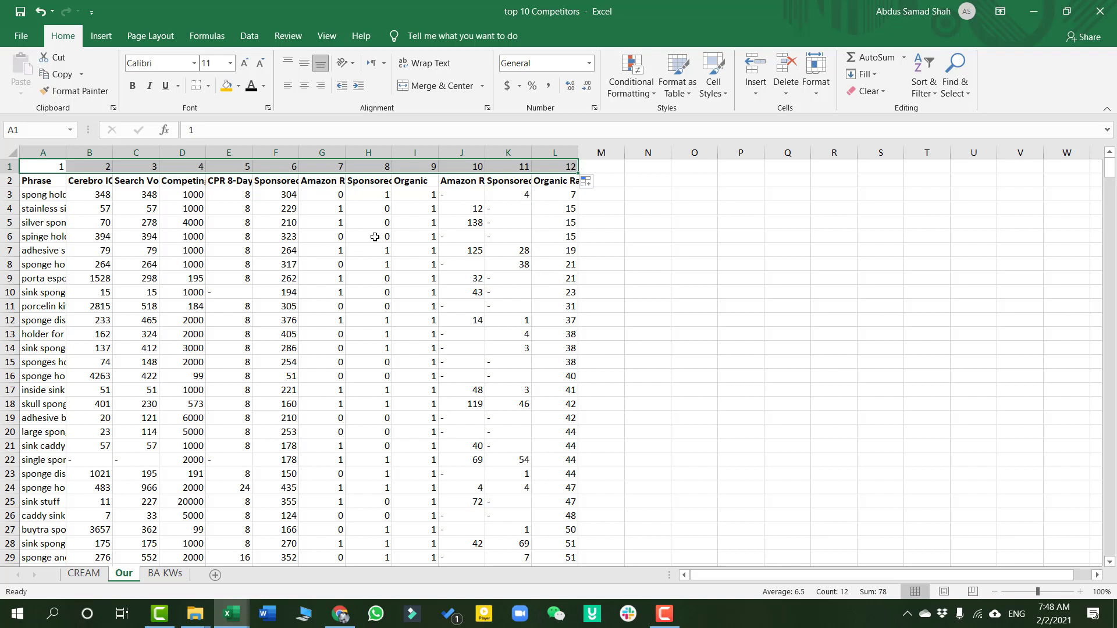
Widen the Phrase column and the Organic Rank column on the Our sheet
{"action": "left_click", "coordinate": [541, 255]}
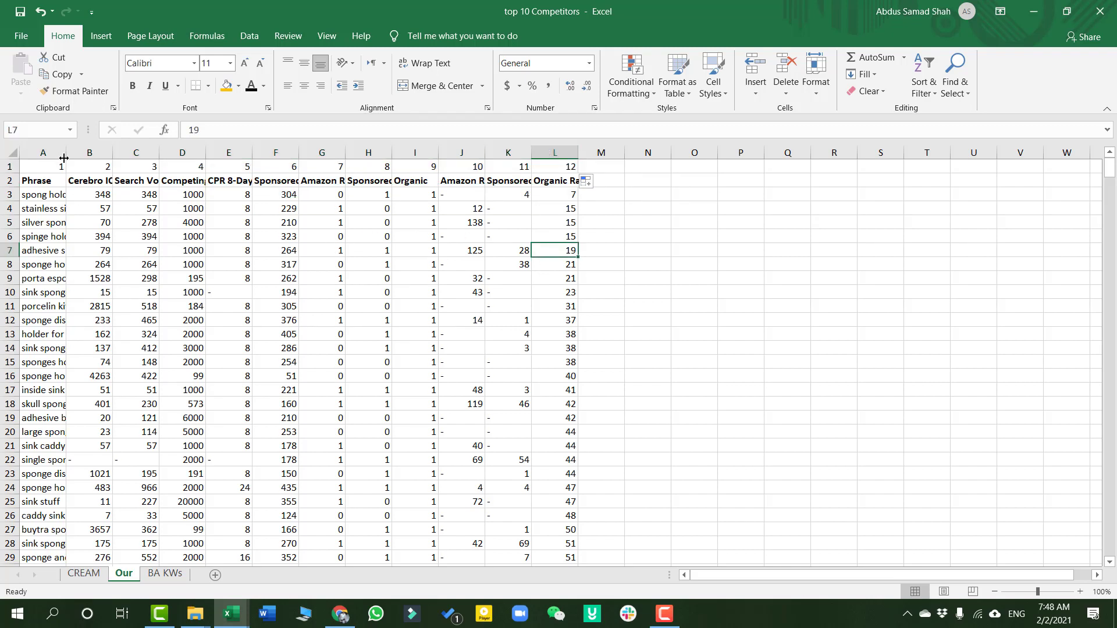
{"action": "left_click_drag", "start_coordinate": [64, 158], "coordinate": [135, 148]}
{"action": "left_click", "coordinate": [109, 256]}
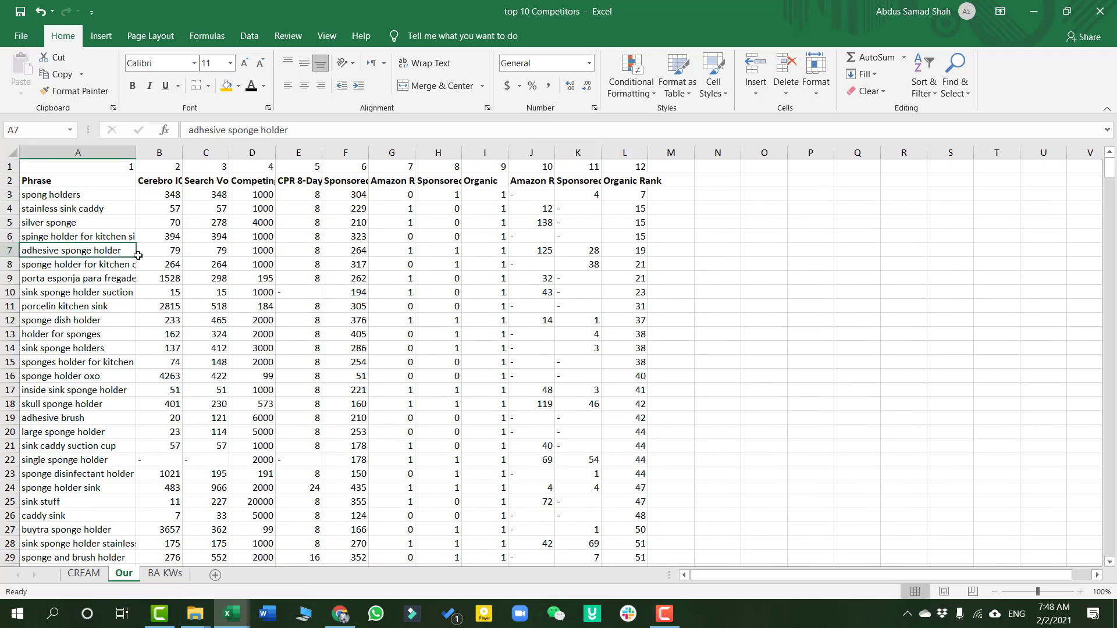
{"action": "left_click", "coordinate": [107, 150]}
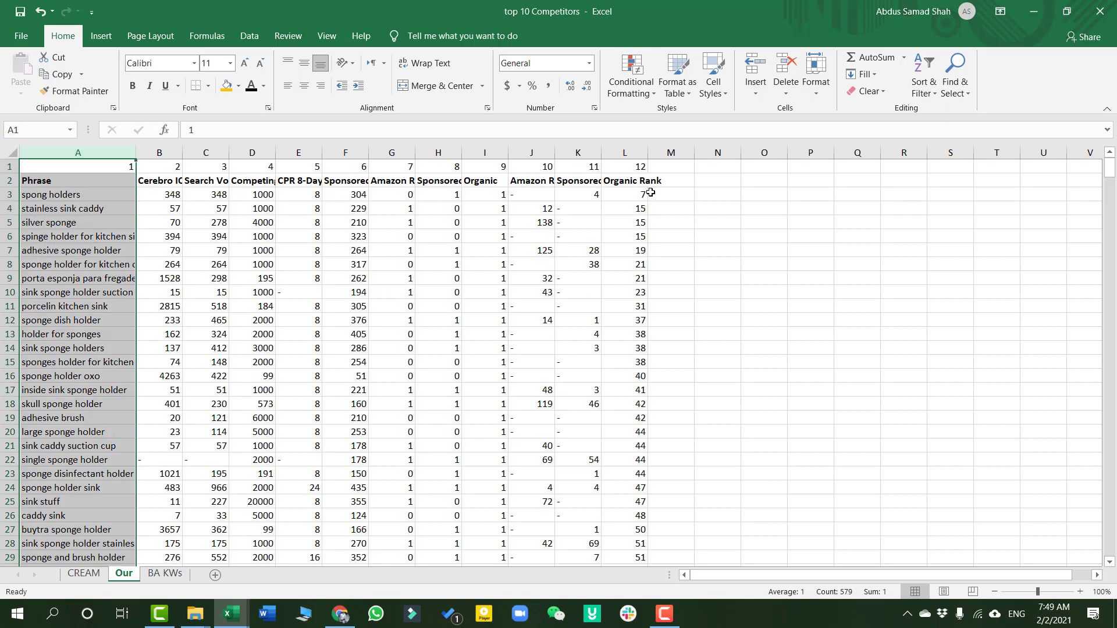
{"action": "left_click_drag", "start_coordinate": [653, 156], "coordinate": [693, 156]}
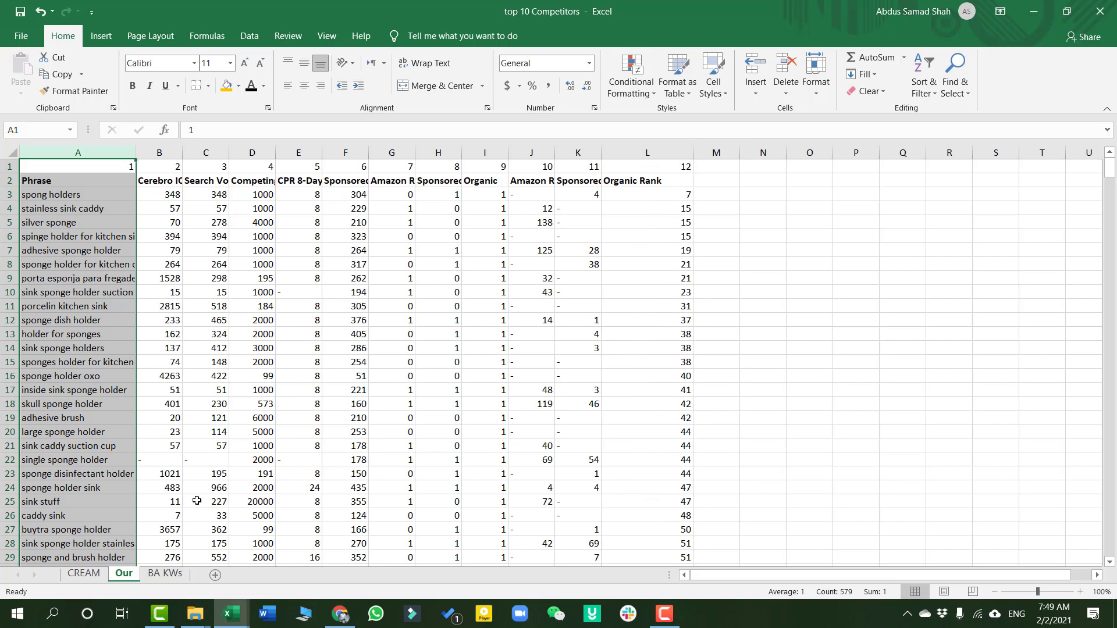
Insert a blank column before the first competitor ASIN column on the CREAM sheet, for the Organic Rank values of the Our sheet
{"action": "left_click", "coordinate": [84, 573]}
{"action": "left_click_drag", "start_coordinate": [93, 273], "coordinate": [101, 443]}
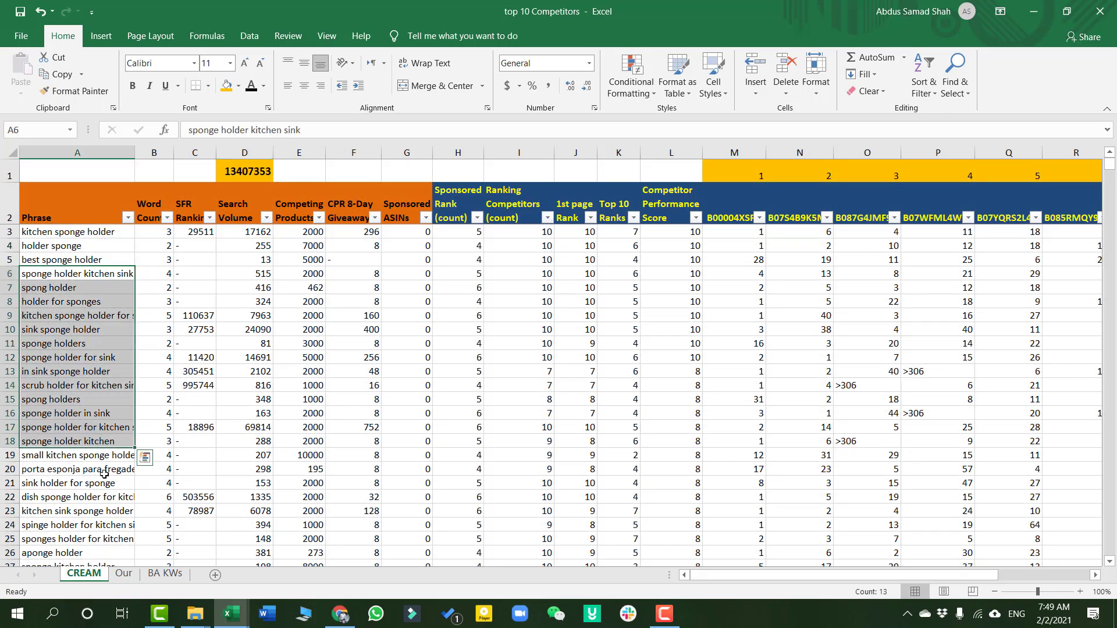
{"action": "left_click", "coordinate": [124, 573]}
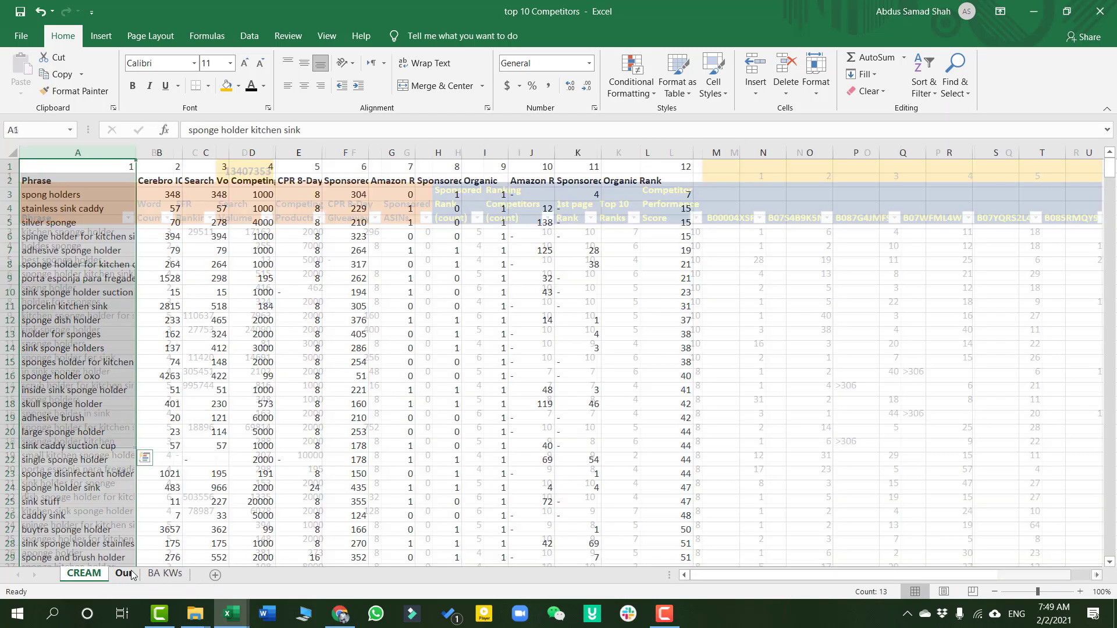
{"action": "left_click", "coordinate": [657, 183]}
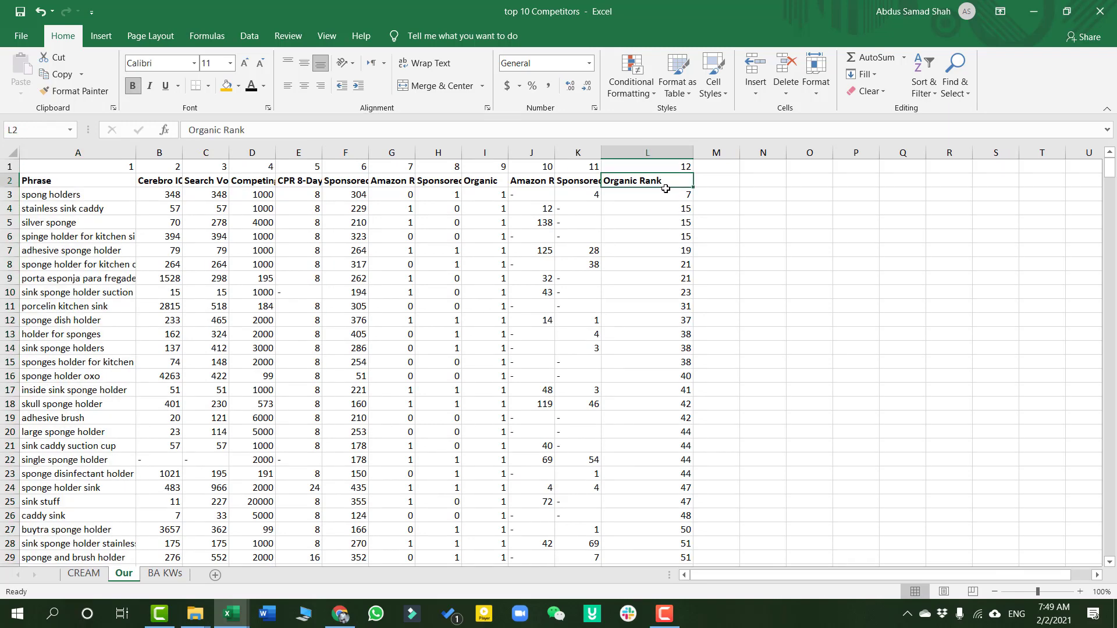
{"action": "left_click", "coordinate": [663, 152]}
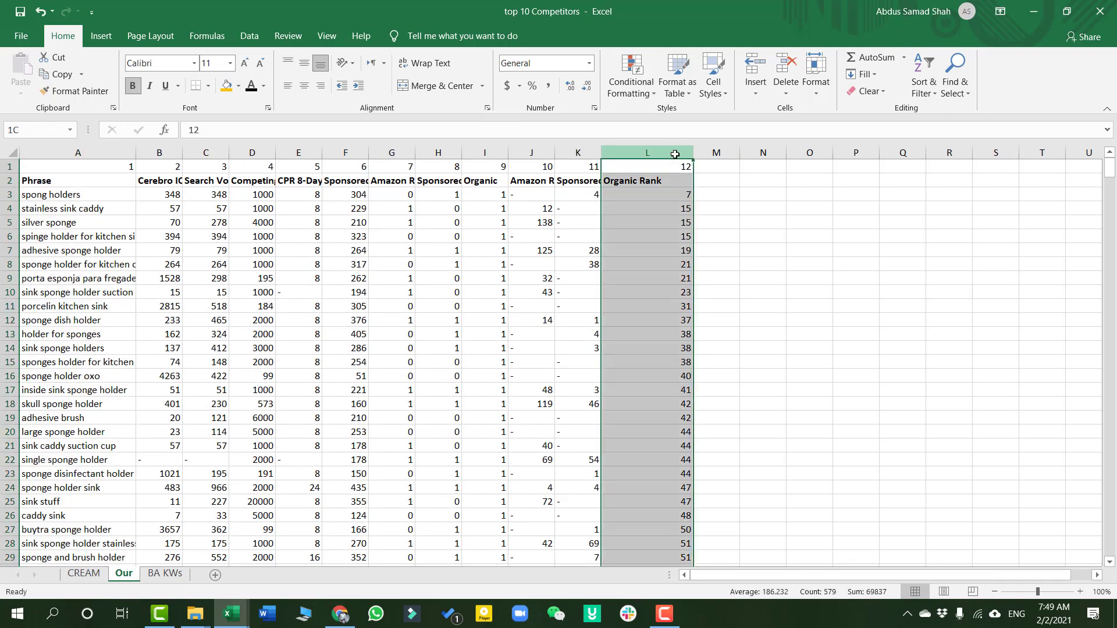
{"action": "left_click", "coordinate": [83, 574]}
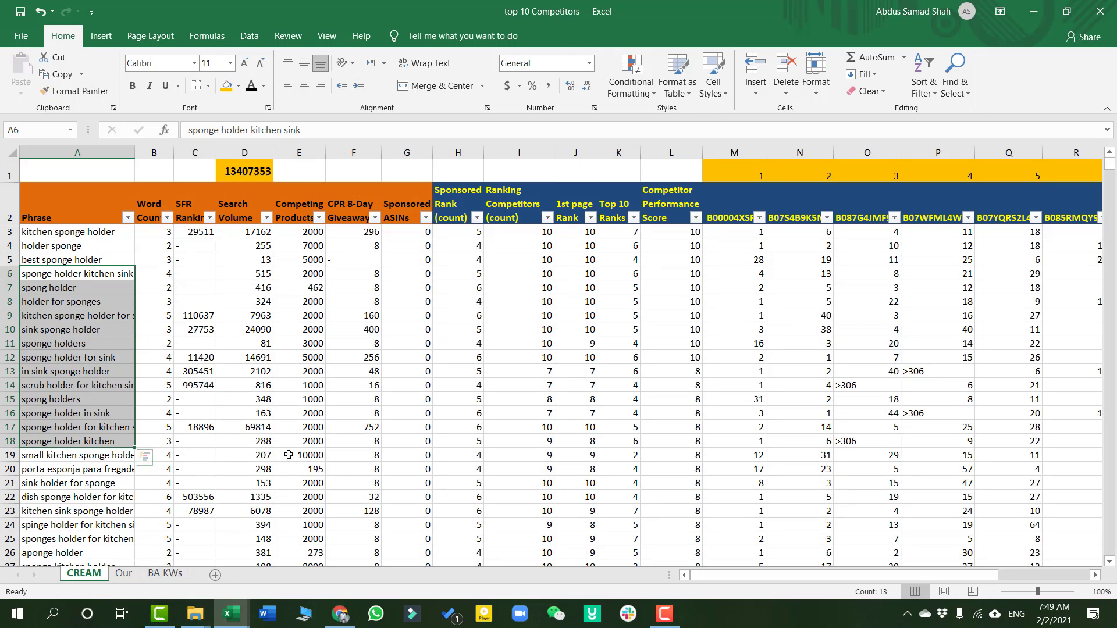
{"action": "left_click", "coordinate": [733, 152]}
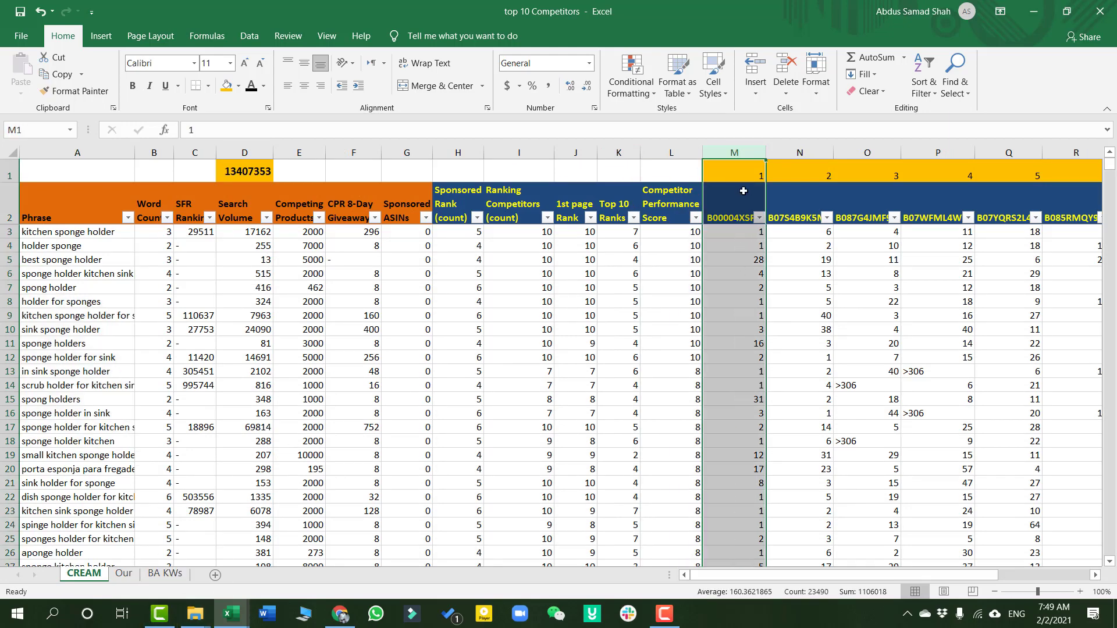
{"action": "right_click", "coordinate": [744, 156]}
{"action": "left_click", "coordinate": [775, 260]}
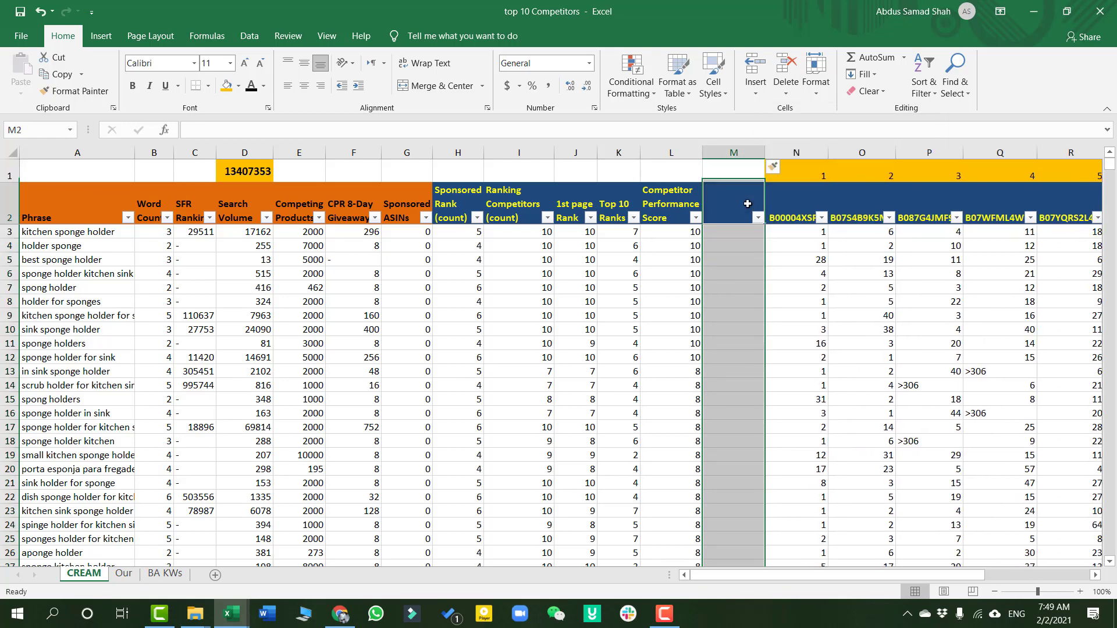
Enter the header "Our PRODUCT" in cell M2 of the new blank column on the CREAM sheet
{"action": "double_click", "coordinate": [749, 204]}
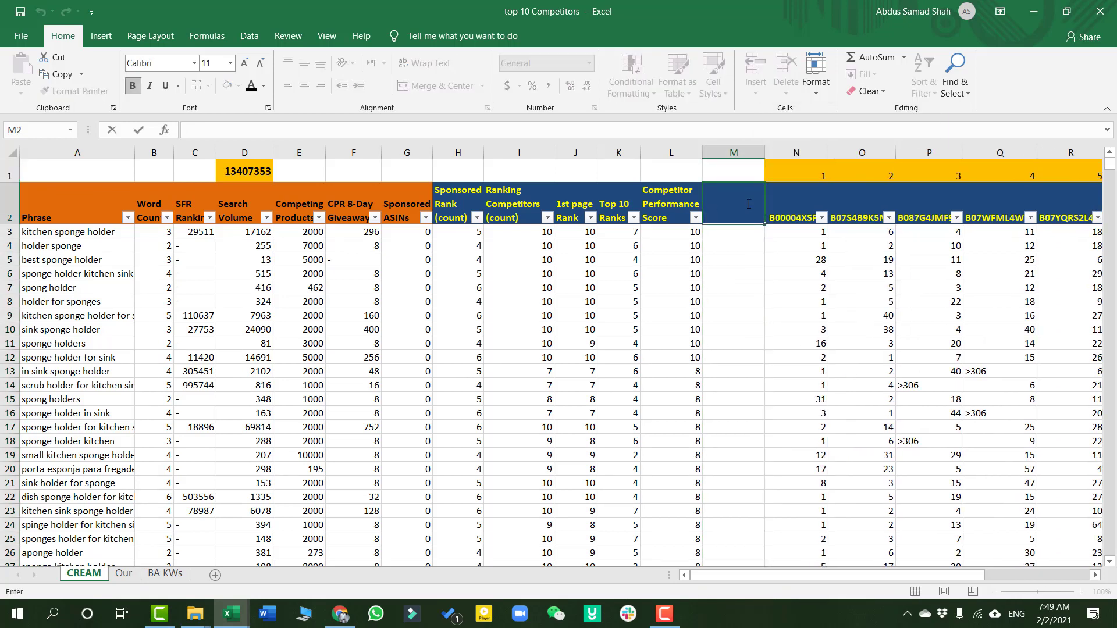
{"action": "type", "text": "Our com"}
{"action": "key", "text": "BackSpace"}
{"action": "key", "text": "BackSpace"}
{"action": "key", "text": "BackSpace"}
{"action": "key", "text": "BackSpace"}
{"action": "type", "text": "Prod"}
{"action": "key", "text": "BackSpace"}
{"action": "key", "text": "BackSpace"}
{"action": "key", "text": "BackSpace"}
{"action": "type", "text": "RODUCT"}
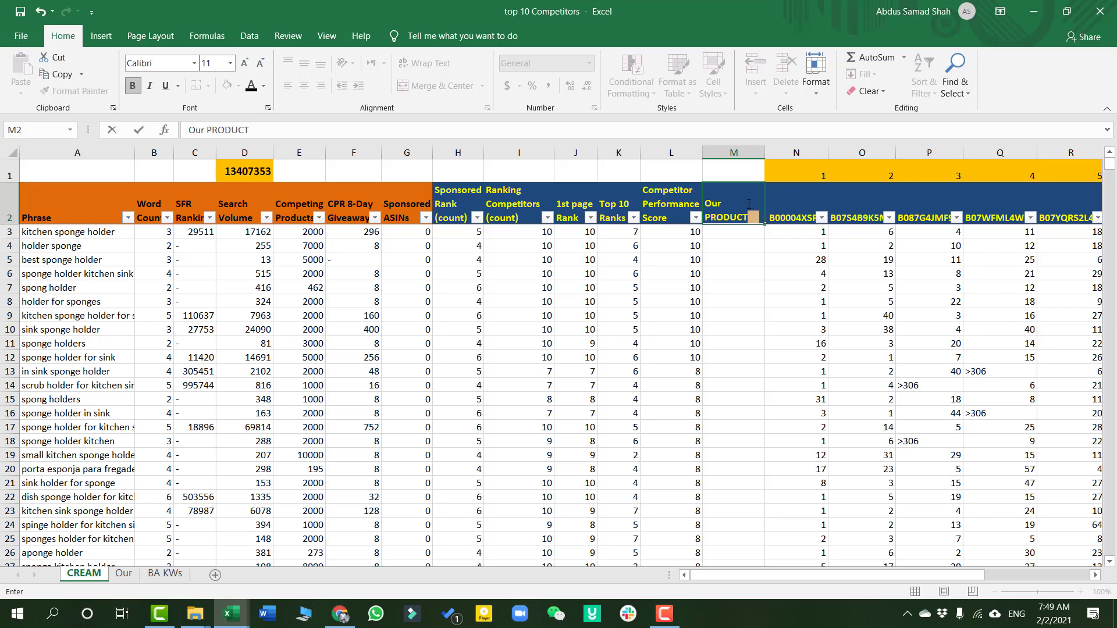
{"action": "key", "text": "Return"}
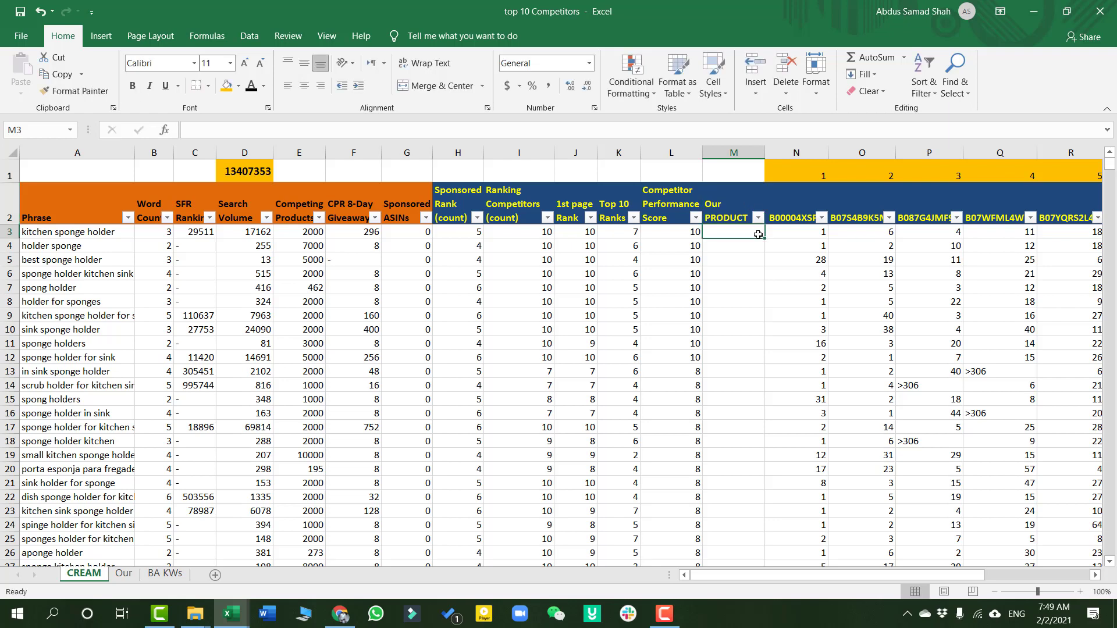
Begin a VLOOKUP in cell M3 with A3 as the lookup value and A2:L579 of the Our sheet as the table range
{"action": "type", "text": "="}
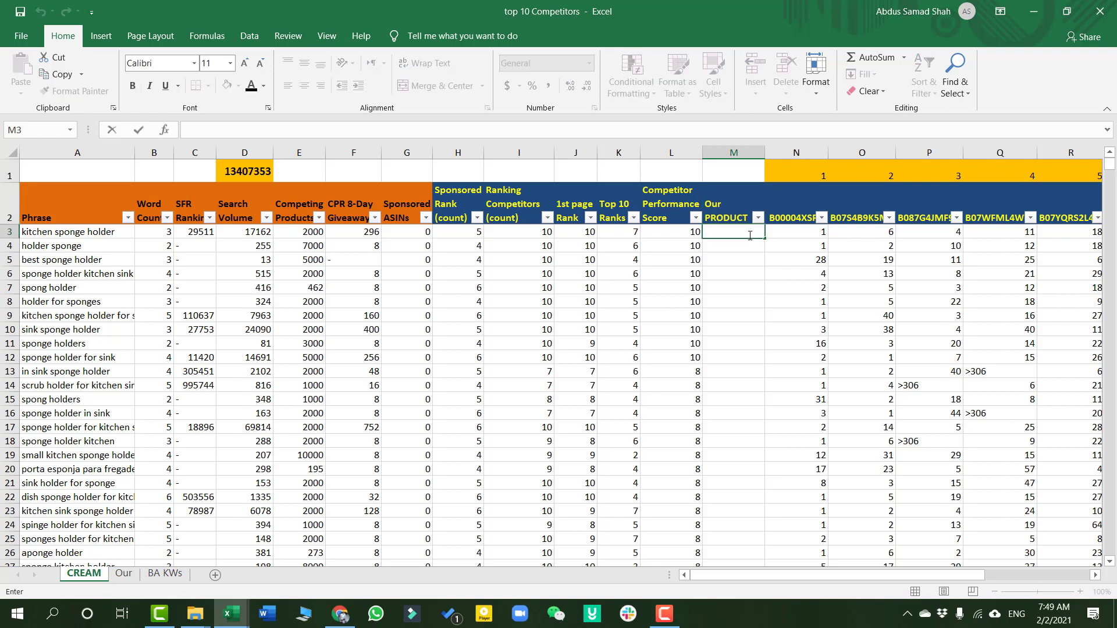
{"action": "type", "text": "VLOOKUP("}
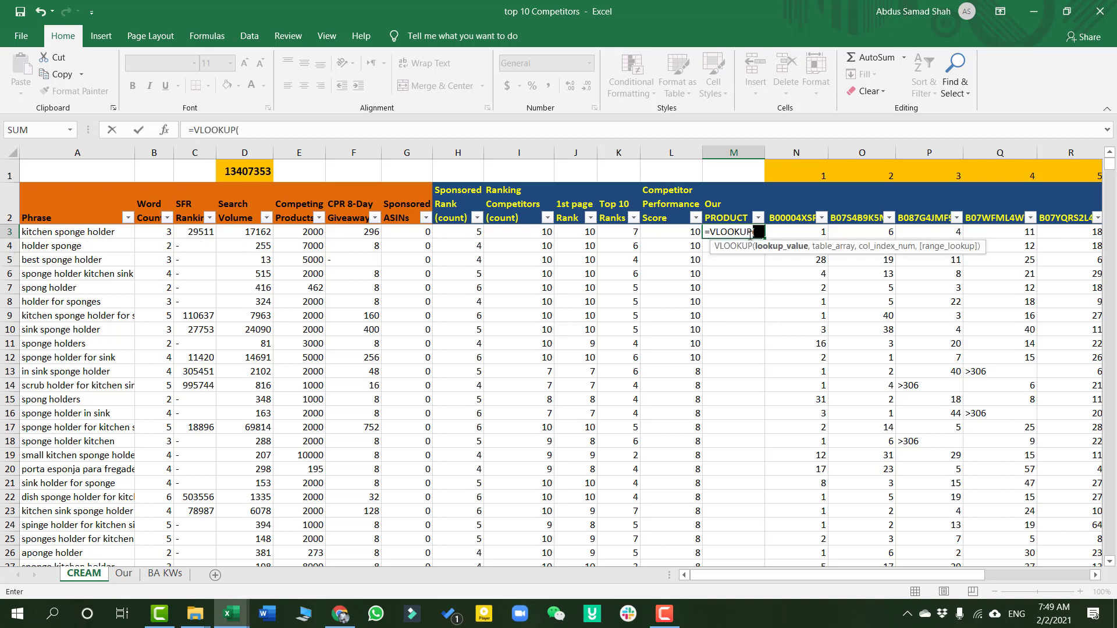
{"action": "left_click", "coordinate": [94, 230]}
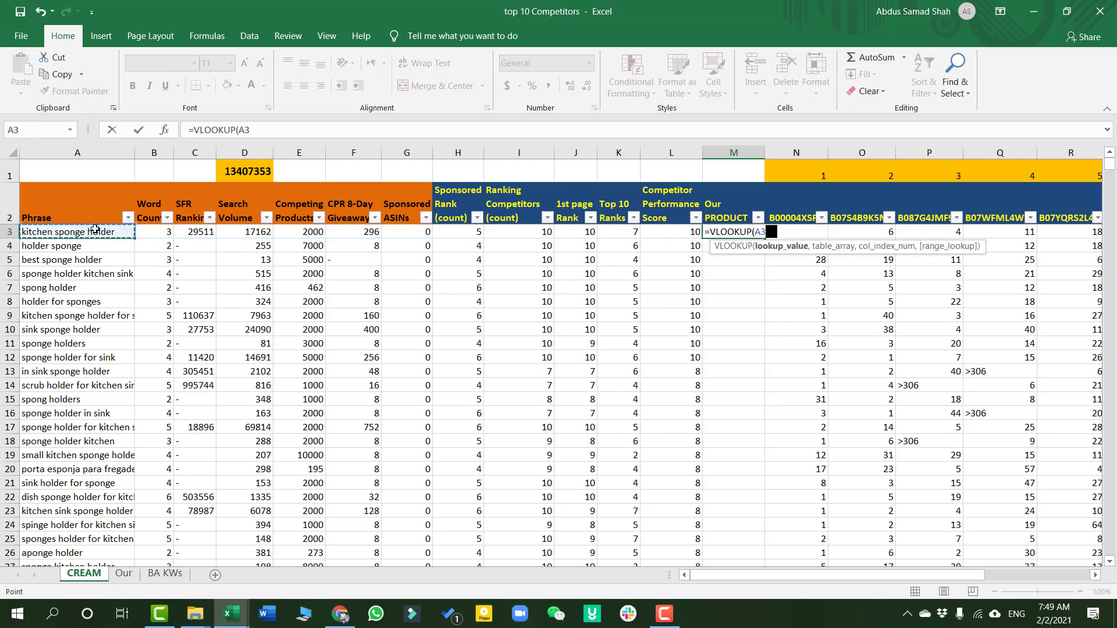
{"action": "type", "text": ","}
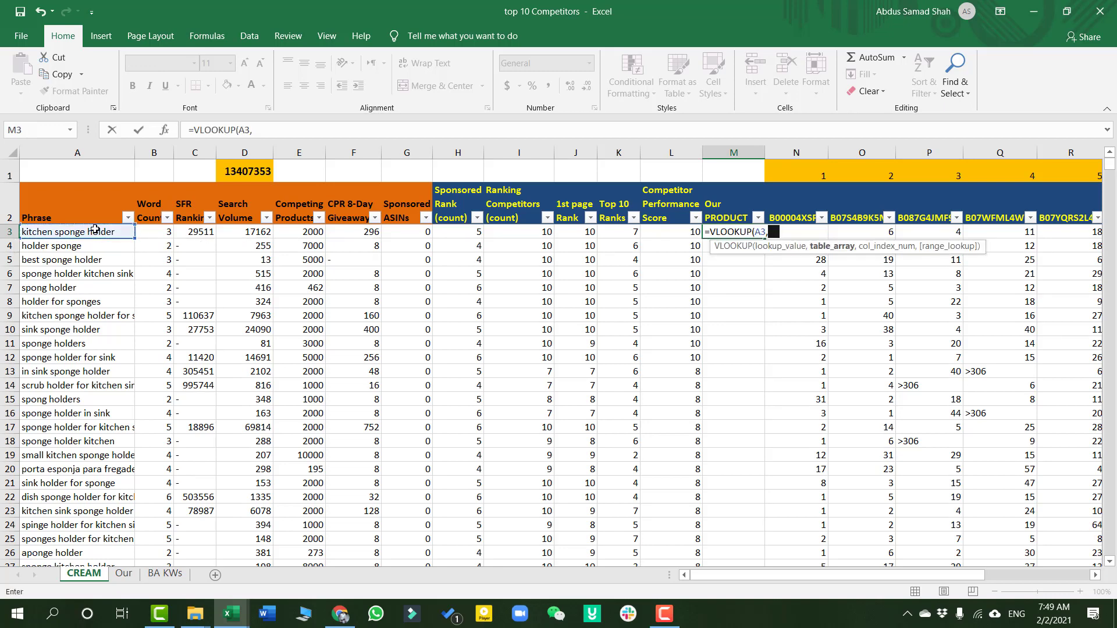
{"action": "left_click", "coordinate": [124, 573]}
{"action": "left_click_drag", "start_coordinate": [79, 187], "coordinate": [662, 190]}
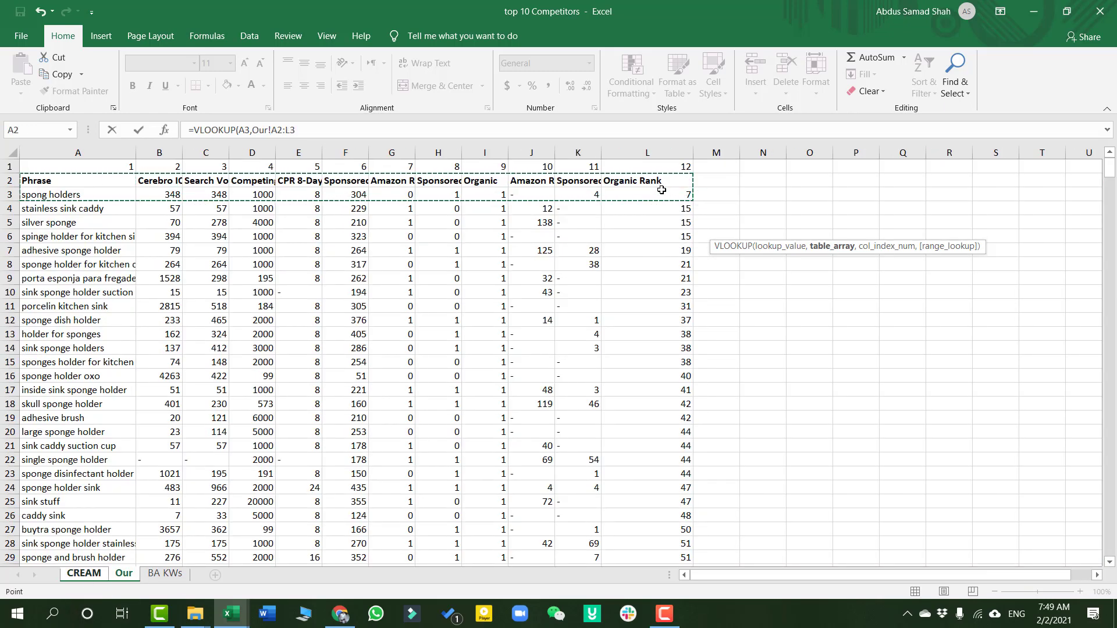
{"action": "key", "text": "ctrl+shift+Down"}
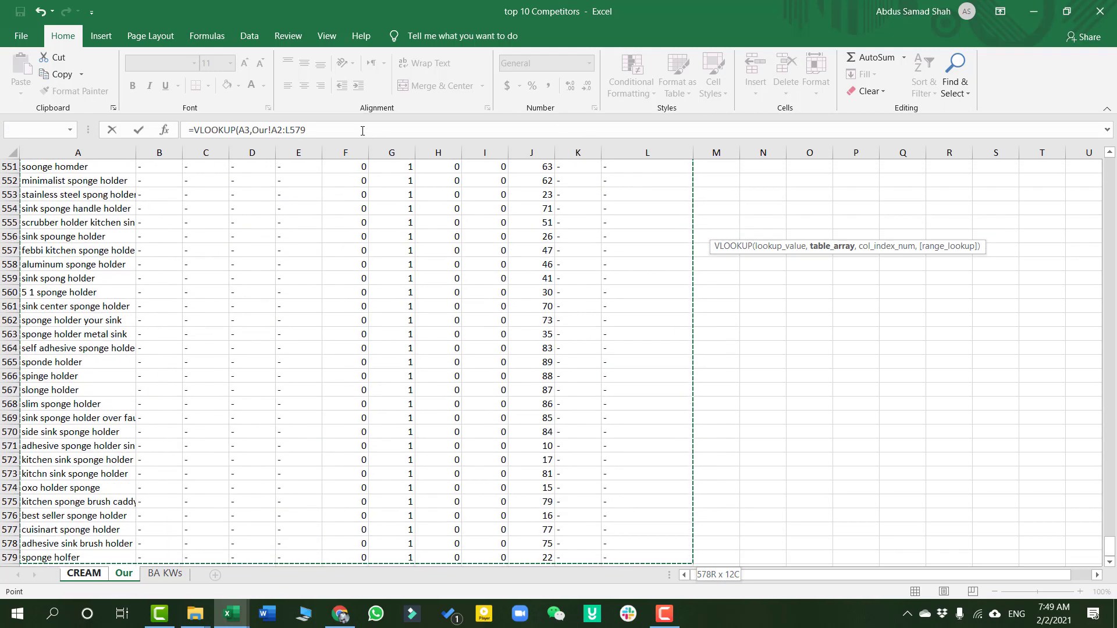
Make the lookup's table range absolute as $A$2:$L$579
{"action": "left_click", "coordinate": [362, 130]}
{"action": "key", "text": "F4"}
{"action": "left_click", "coordinate": [284, 130]}
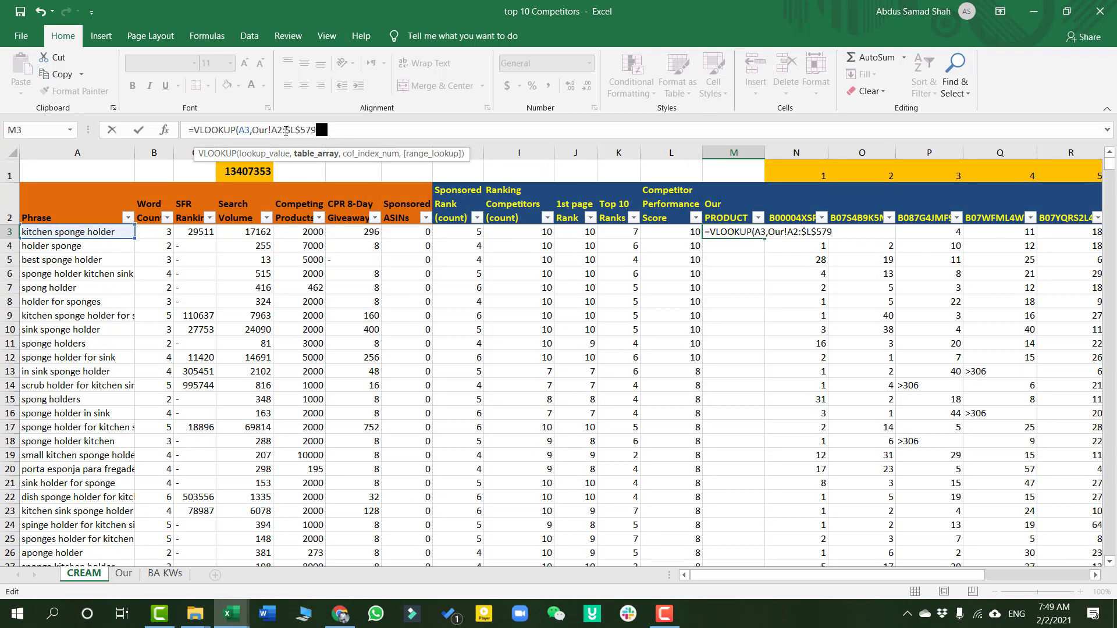
{"action": "key", "text": "F4"}
{"action": "left_click", "coordinate": [340, 130]}
{"action": "type", "text": ","}
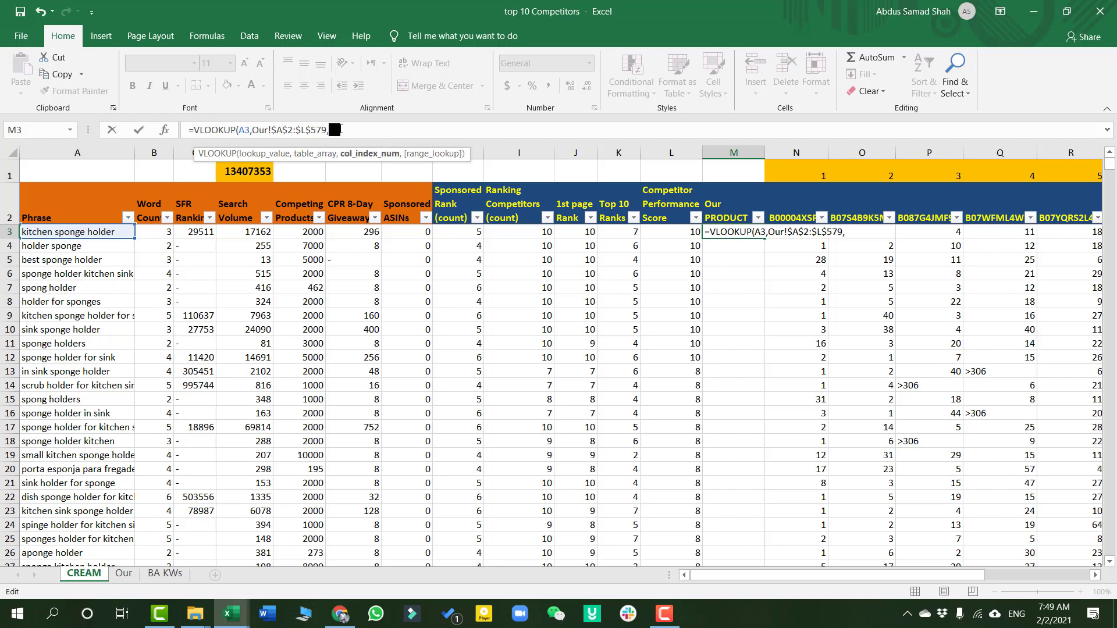
Complete the VLOOKUP with column index 12 and exact match FALSE, and fill it down the Our PRODUCT column
{"action": "type", "text": "12,"}
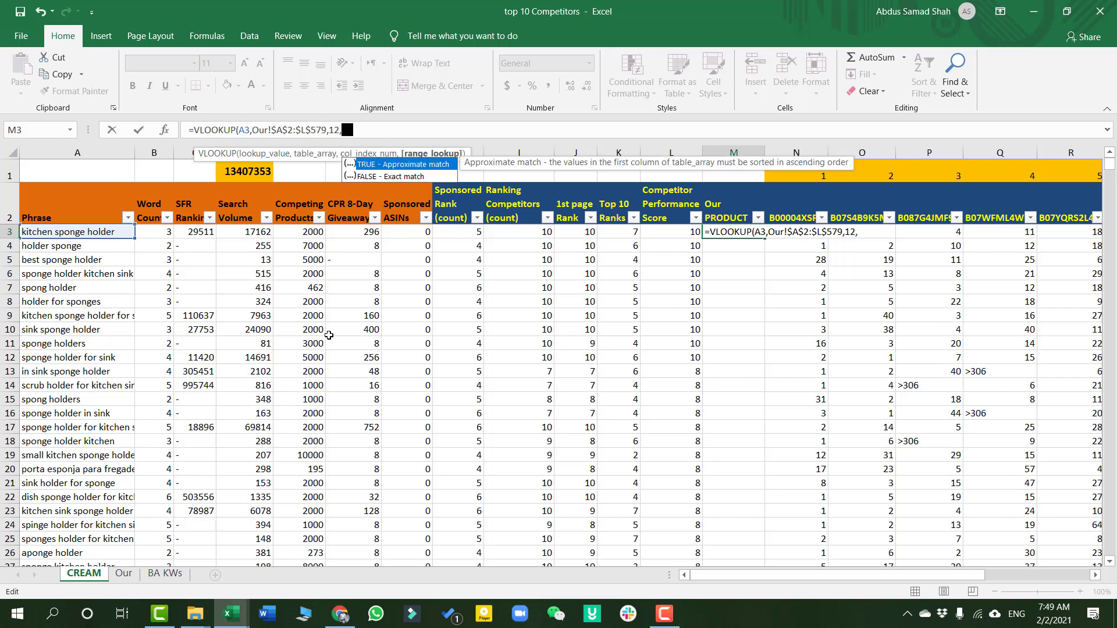
{"action": "key", "text": "Down"}
{"action": "key", "text": "Tab"}
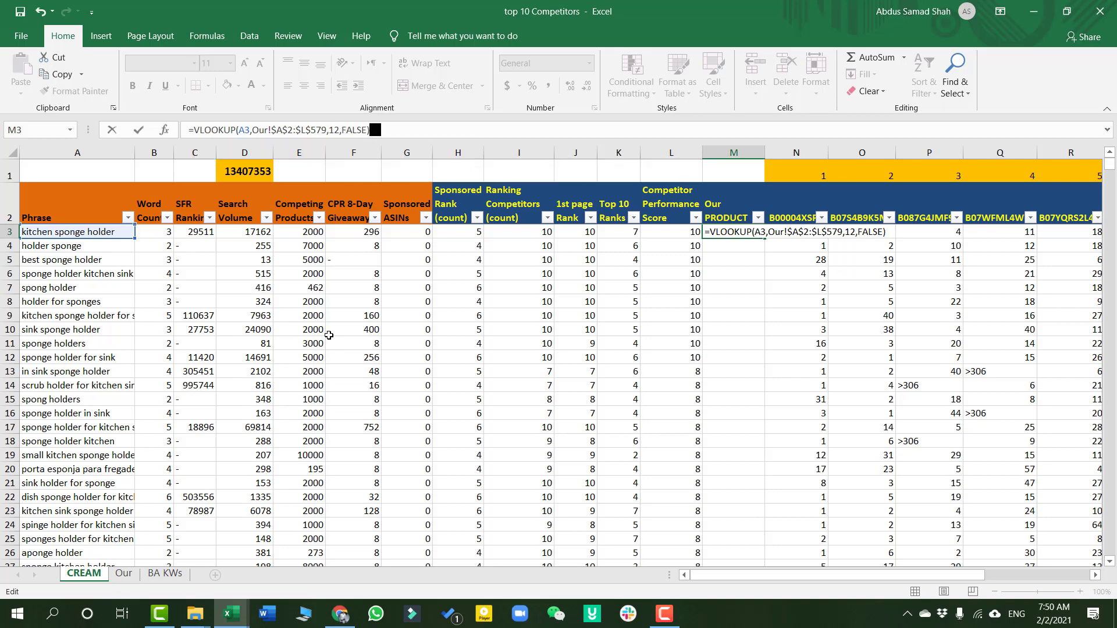
{"action": "key", "text": "Return"}
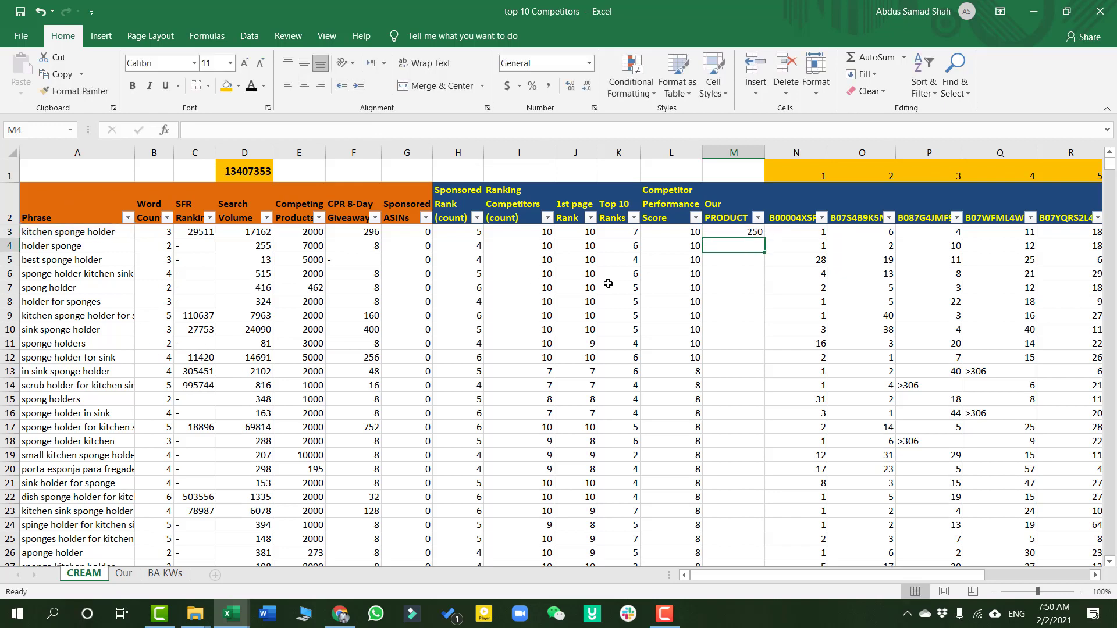
{"action": "left_click", "coordinate": [741, 228]}
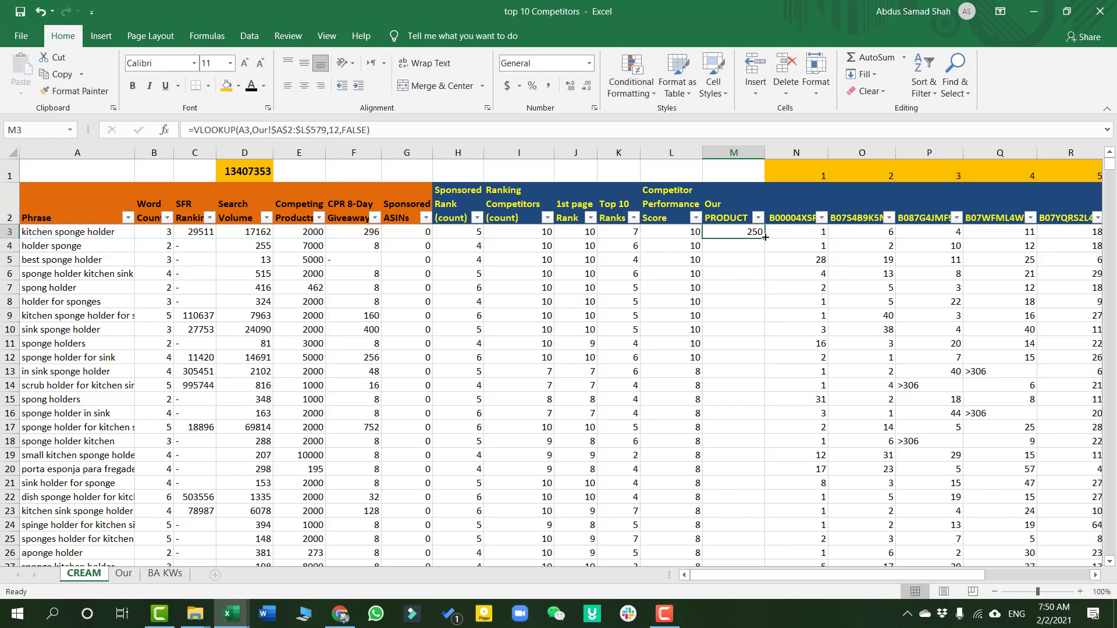
{"action": "double_click", "coordinate": [765, 237]}
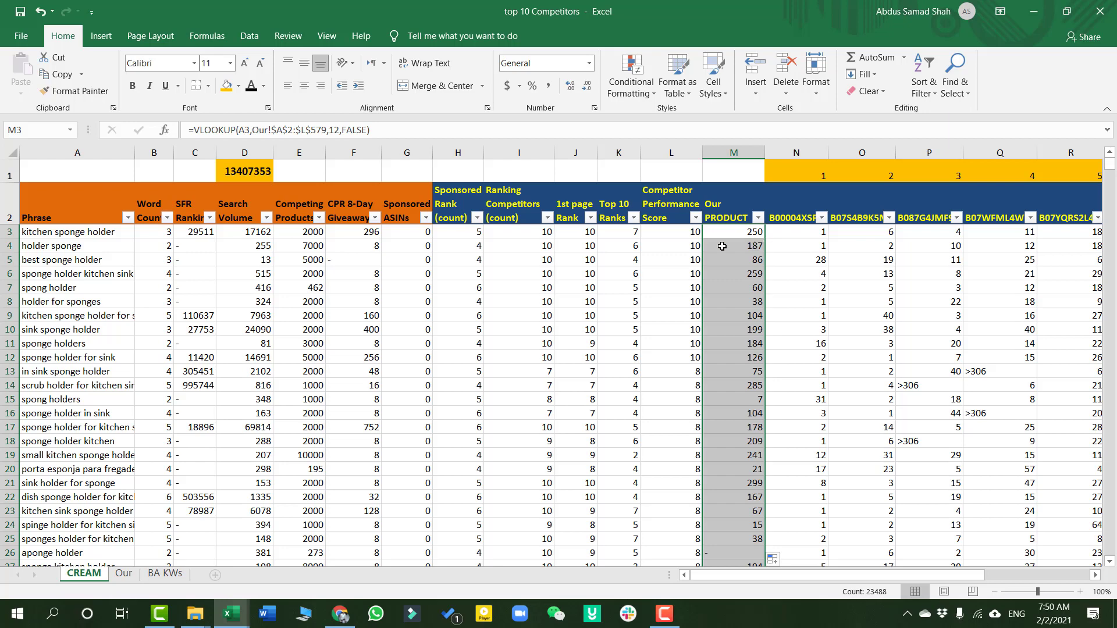
Compare the Our PRODUCT rank for "kitchen sponge holder" with its performance score, ranking competitors, first page and top 10 counts
{"action": "left_click", "coordinate": [94, 235]}
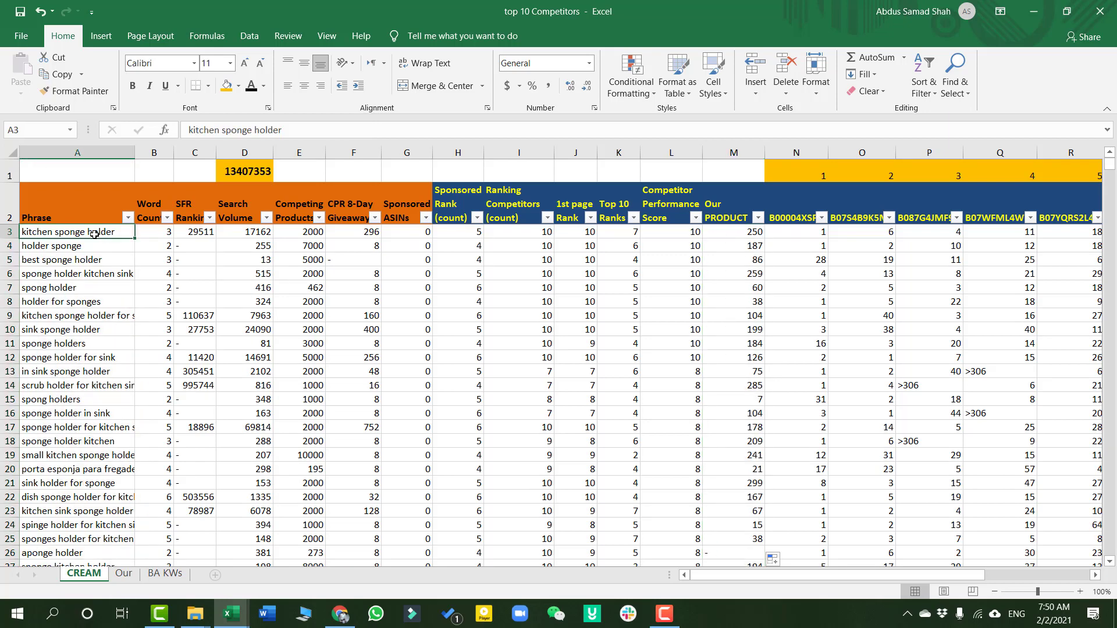
{"action": "left_click", "coordinate": [727, 229]}
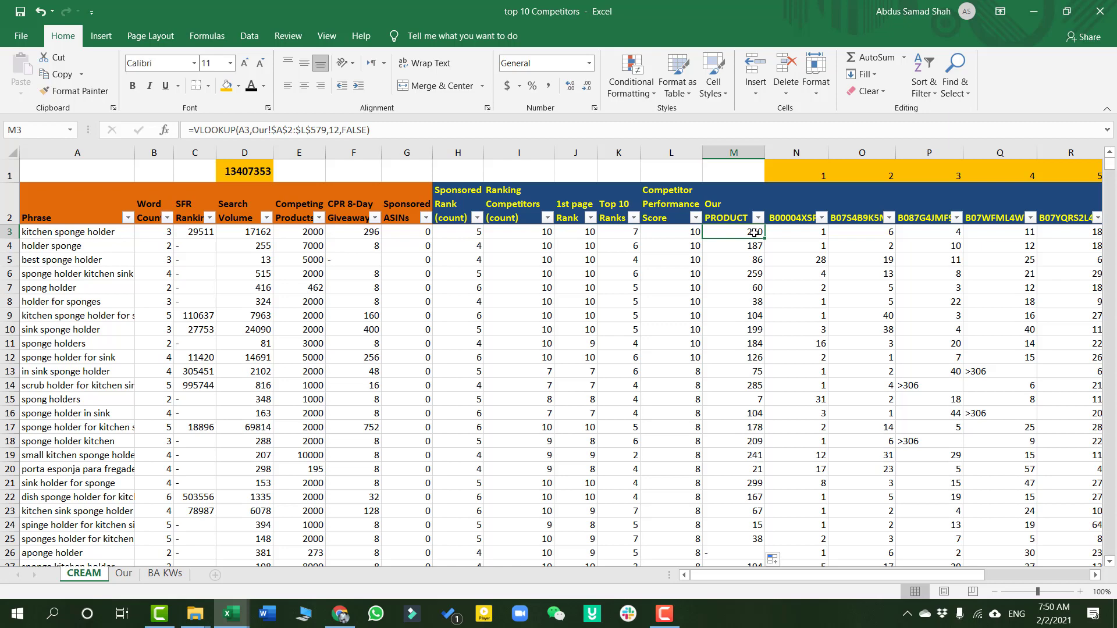
{"action": "left_click", "coordinate": [684, 231]}
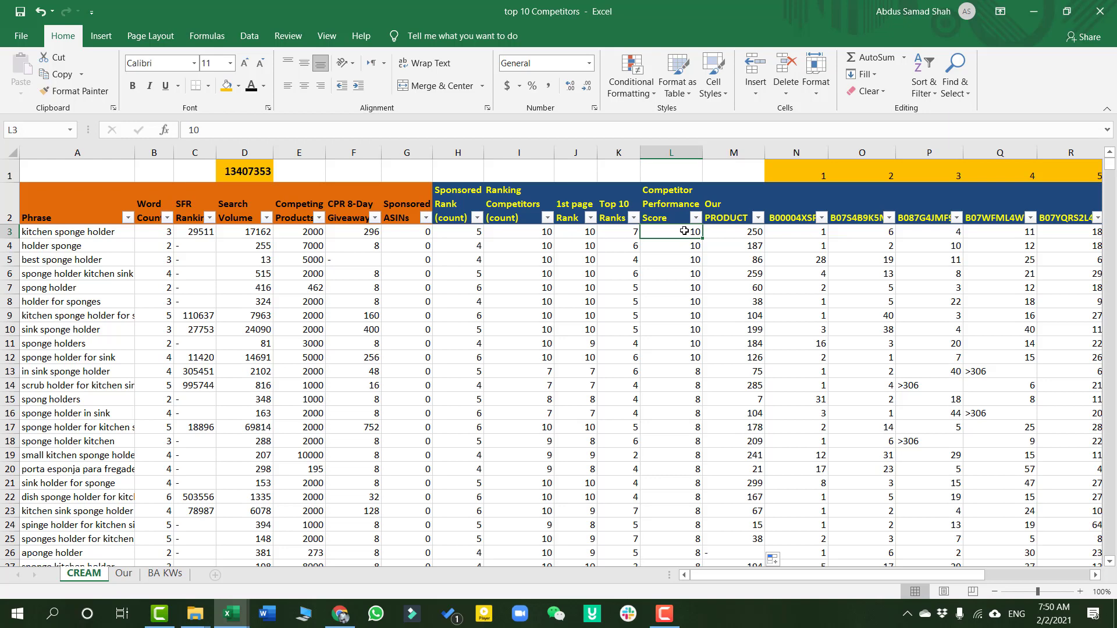
{"action": "left_click", "coordinate": [532, 232]}
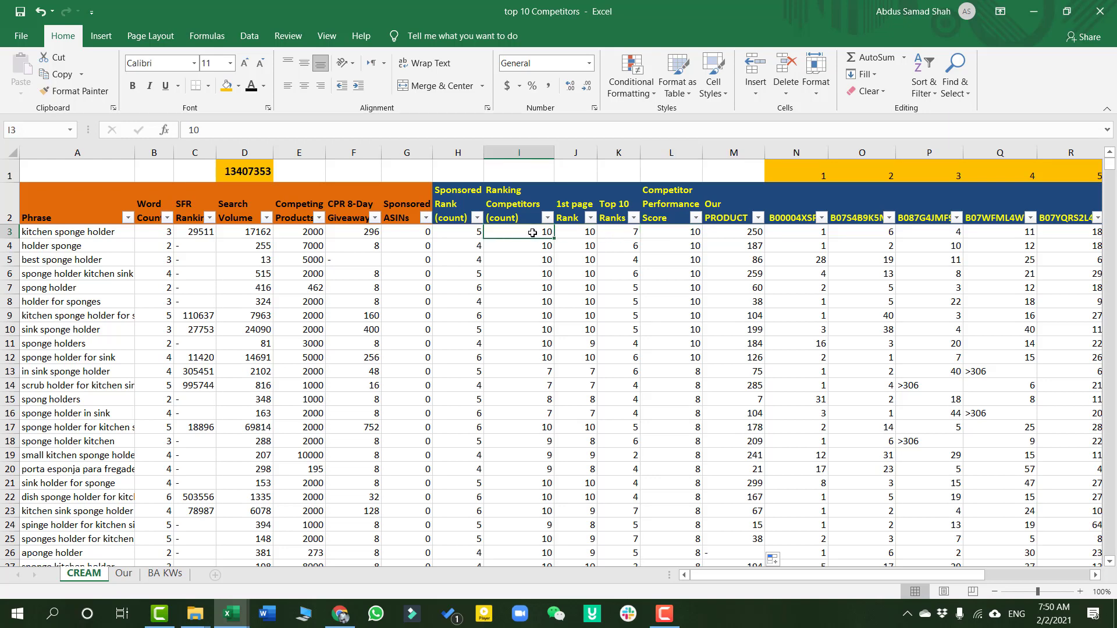
{"action": "left_click", "coordinate": [575, 231]}
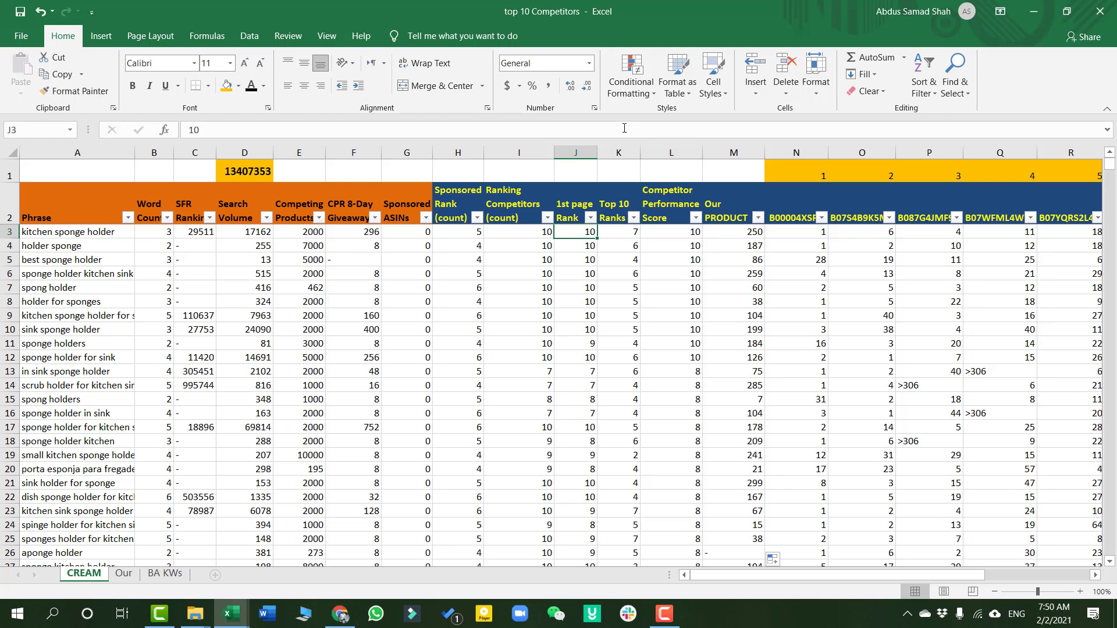
{"action": "left_click", "coordinate": [620, 152]}
{"action": "left_click", "coordinate": [624, 234]}
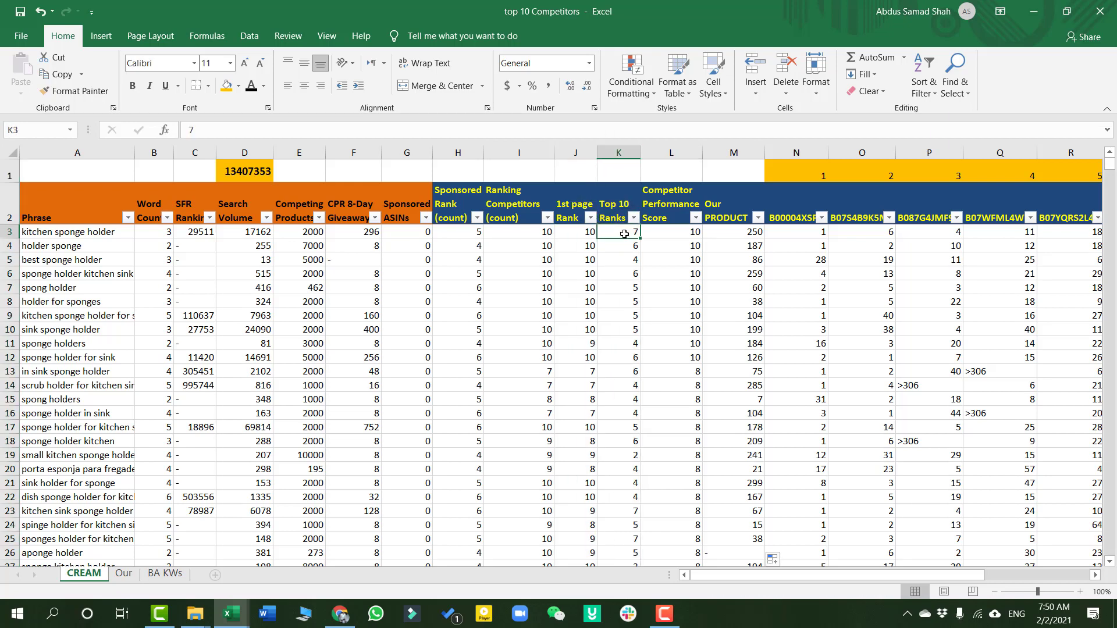
{"action": "left_click", "coordinate": [738, 153]}
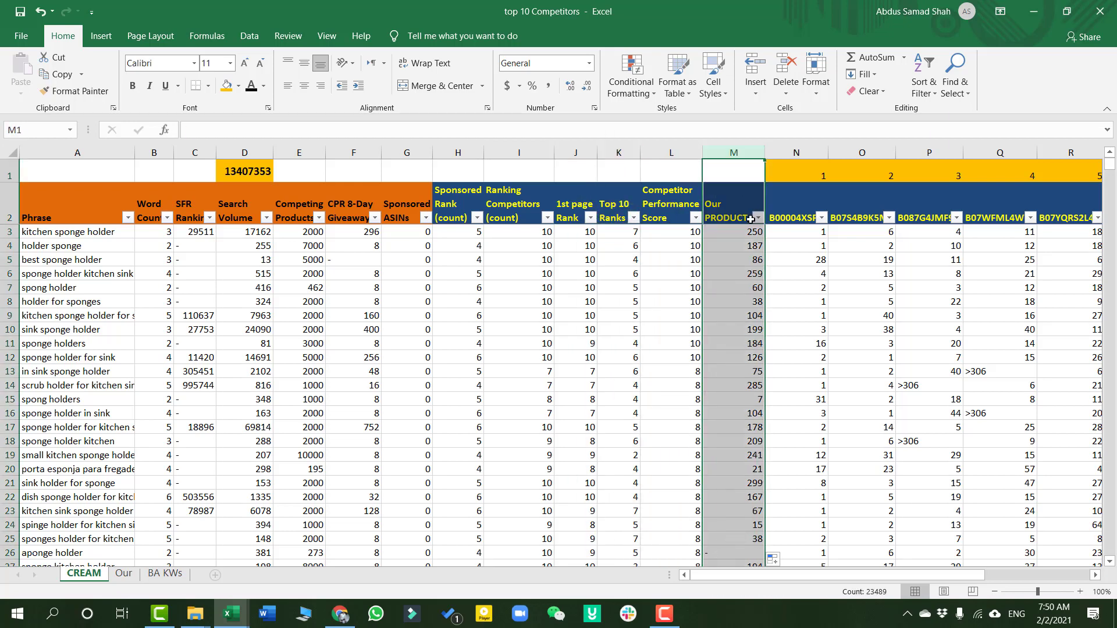
{"action": "left_click", "coordinate": [741, 232]}
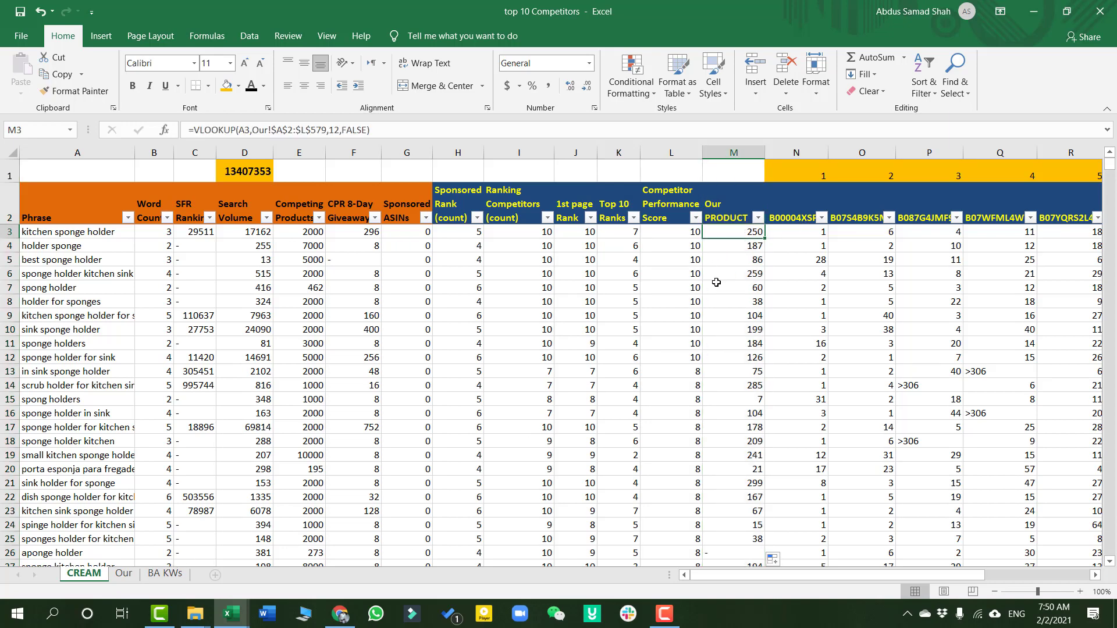
Convert the lookup formulas in the Our PRODUCT column to plain values by pasting the column over itself as values
{"action": "scroll", "coordinate": [658, 404], "scroll_direction": "down", "scroll_amount": 9}
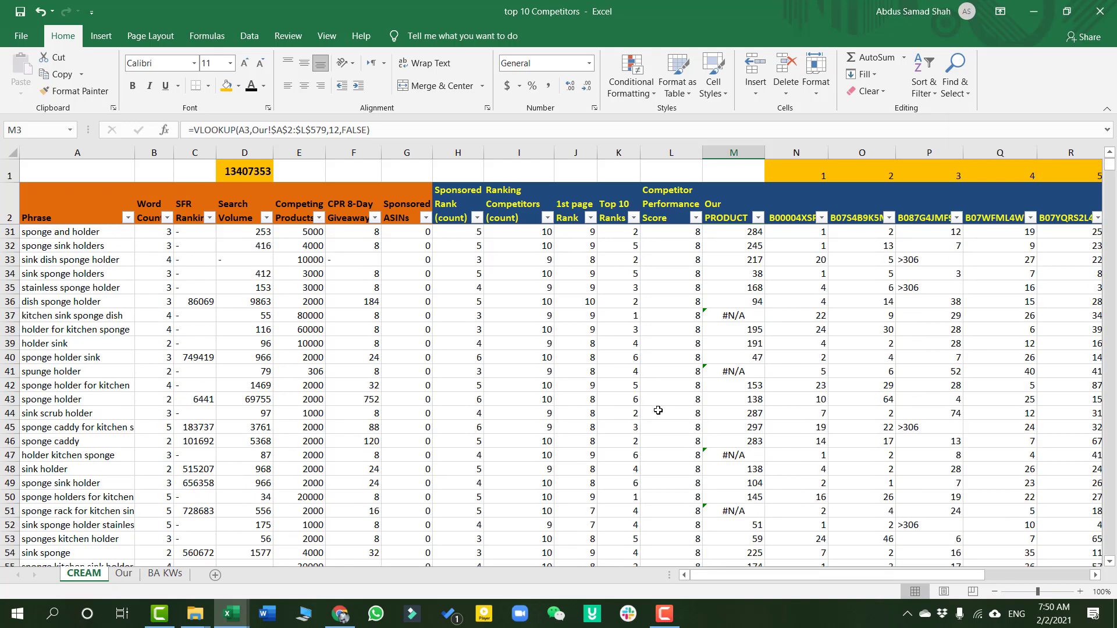
{"action": "left_click", "coordinate": [737, 318]}
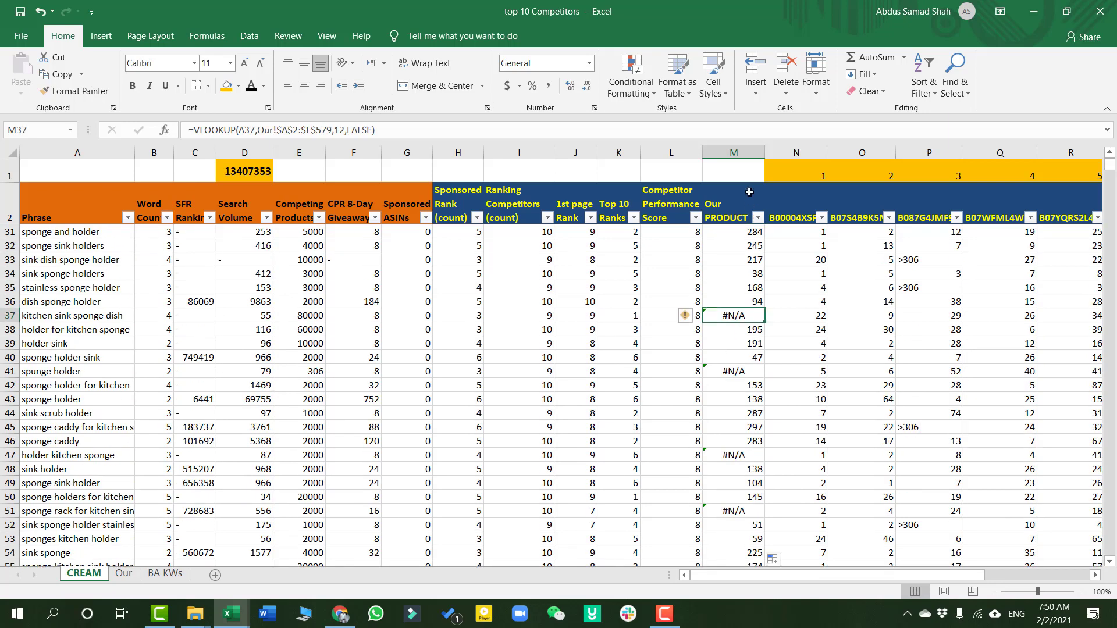
{"action": "left_click", "coordinate": [738, 150]}
{"action": "key", "text": "ctrl+c"}
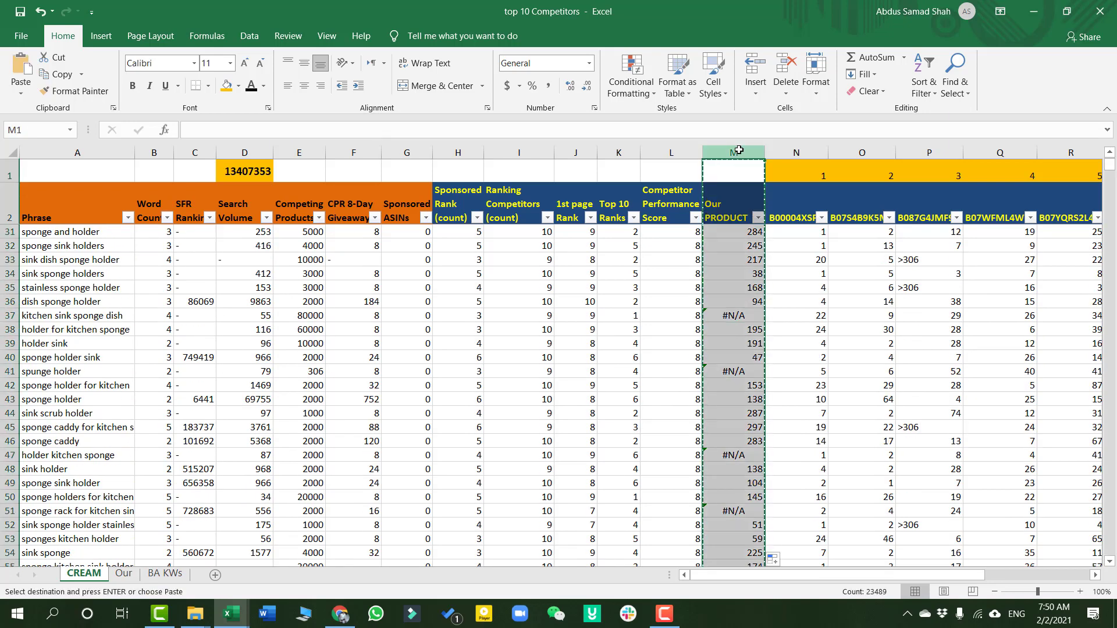
{"action": "key", "text": "ctrl+v"}
{"action": "left_click", "coordinate": [792, 169]}
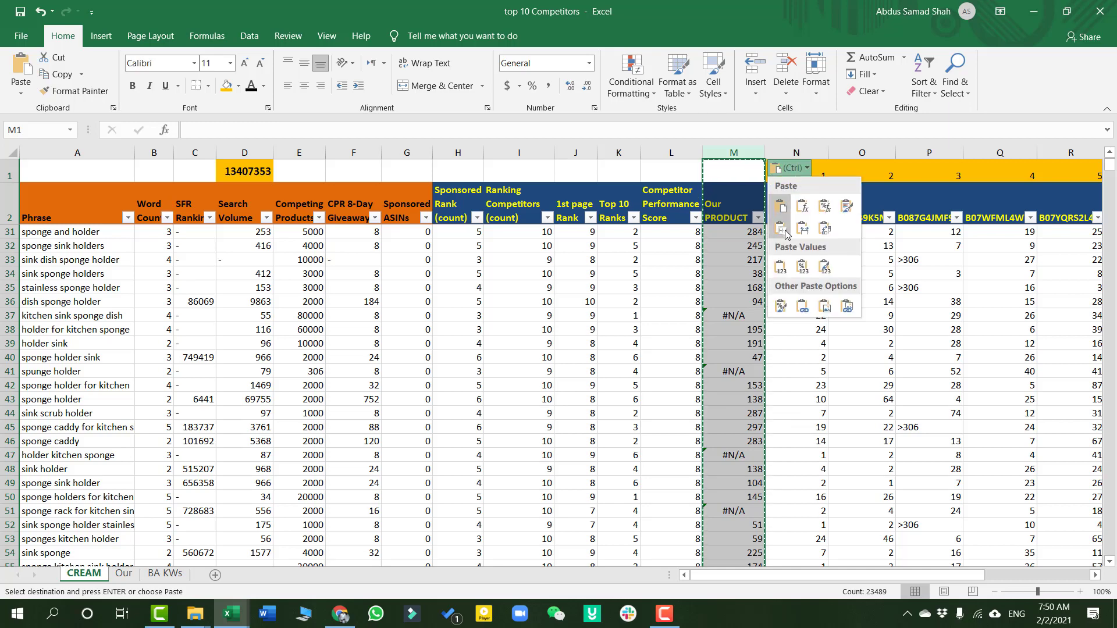
{"action": "left_click", "coordinate": [781, 267]}
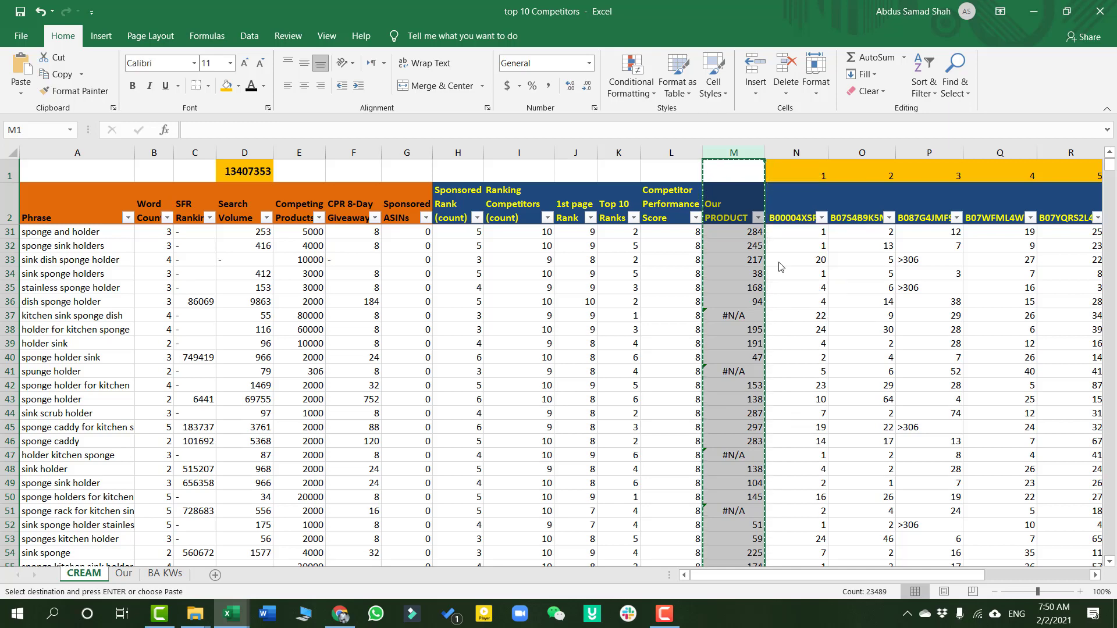
Replace all #N/A entries on the CREAM sheet with a hyphen (-)
{"action": "left_click", "coordinate": [738, 313]}
{"action": "left_click", "coordinate": [954, 76]}
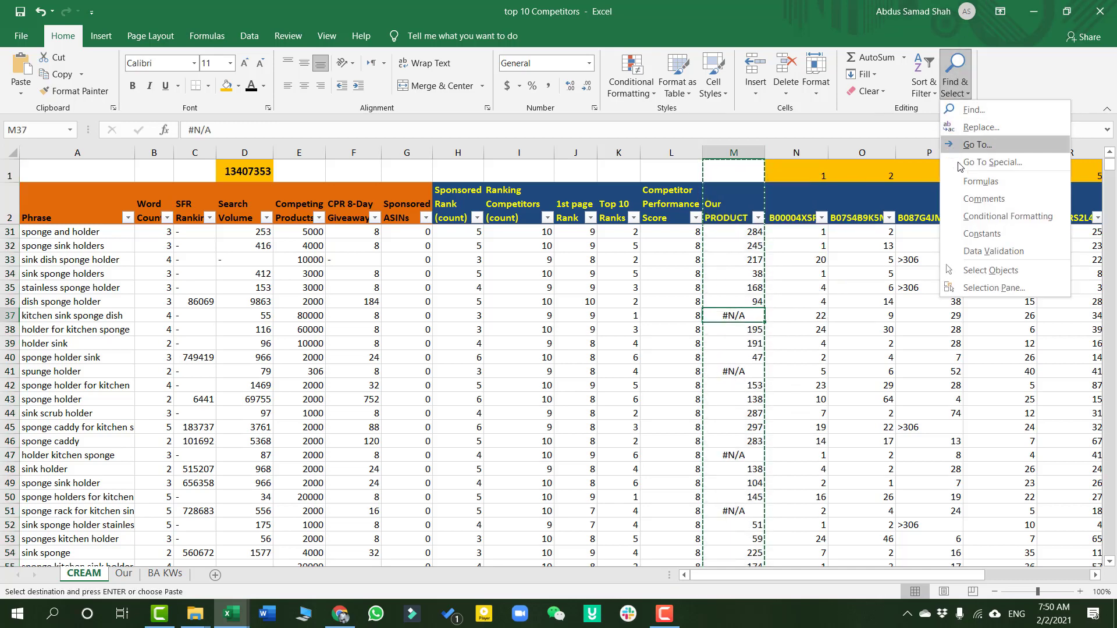
{"action": "left_click", "coordinate": [980, 128]}
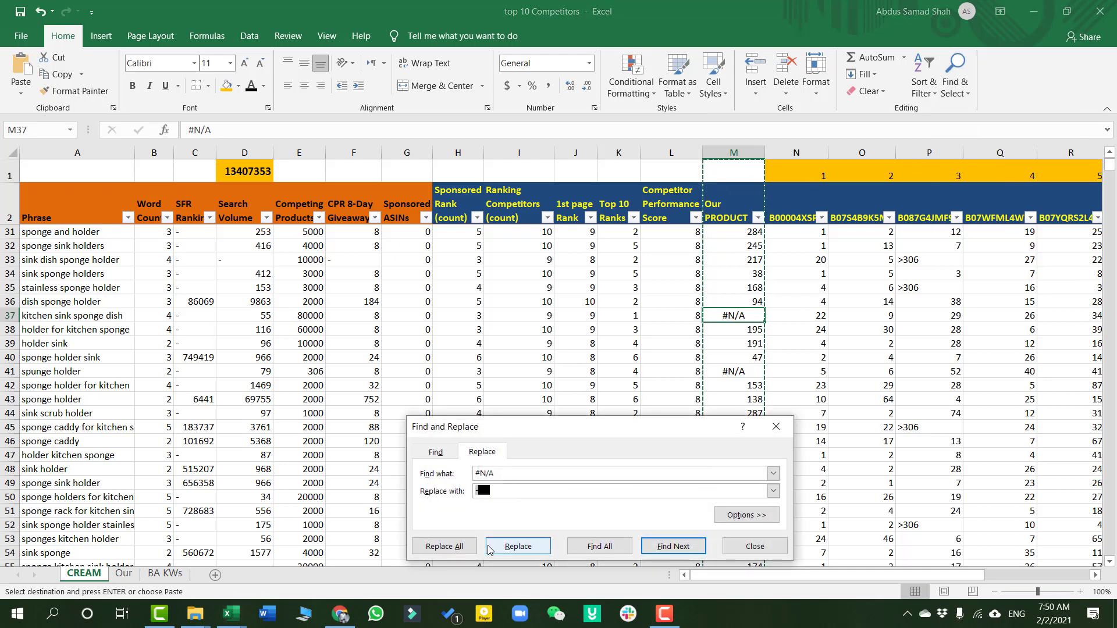
{"action": "left_click", "coordinate": [445, 546]}
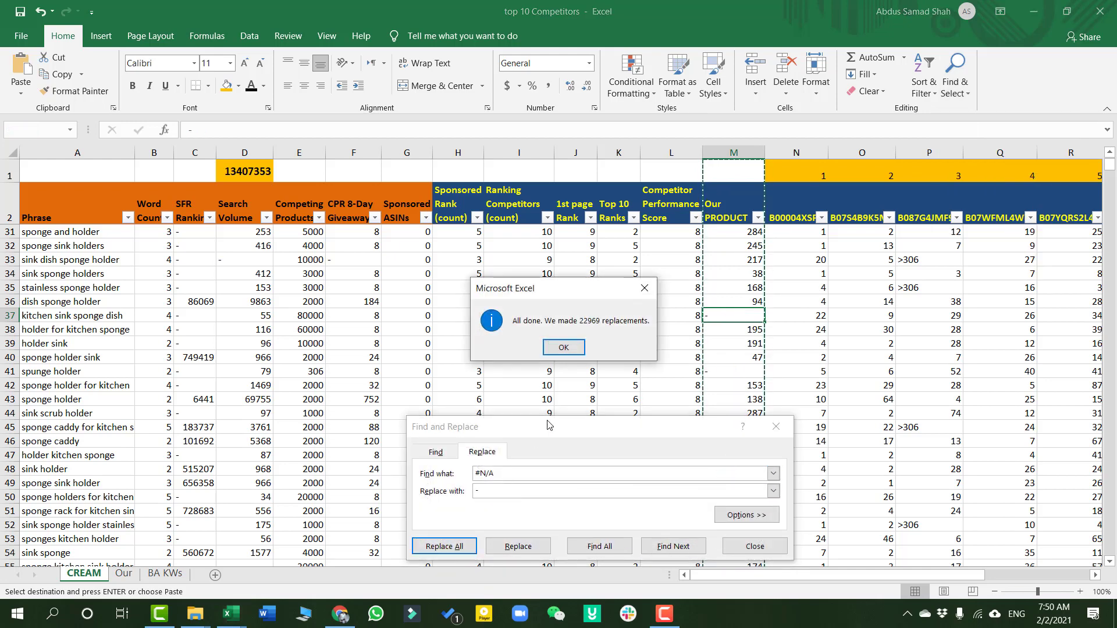
{"action": "left_click", "coordinate": [582, 347]}
{"action": "left_click", "coordinate": [755, 545]}
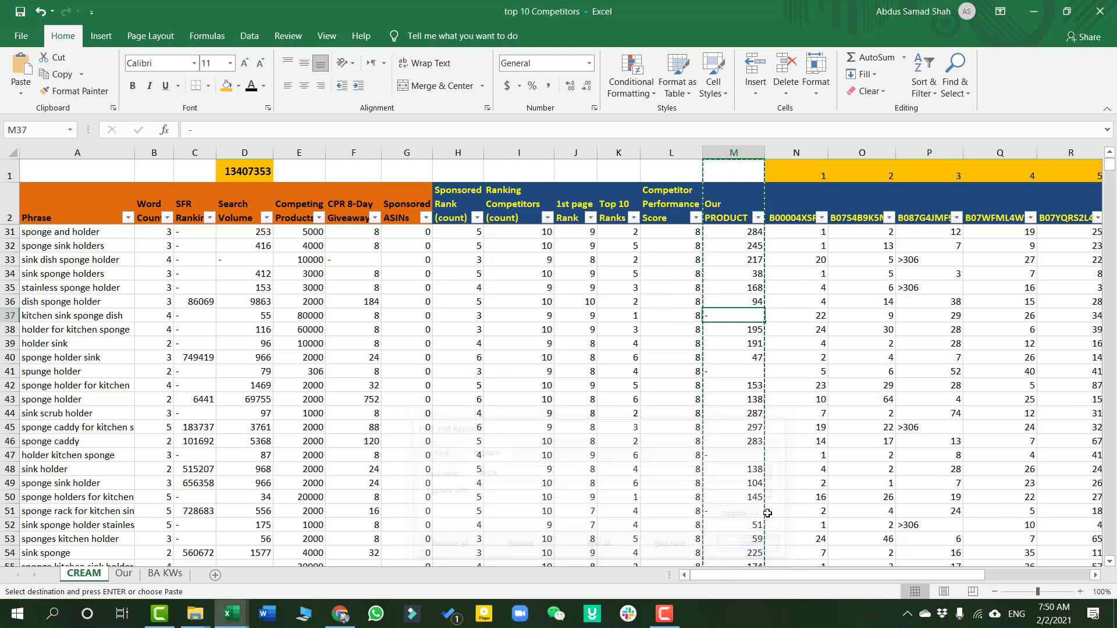
{"action": "left_click", "coordinate": [767, 328]}
{"action": "scroll", "coordinate": [767, 327], "scroll_direction": "up", "scroll_amount": 9}
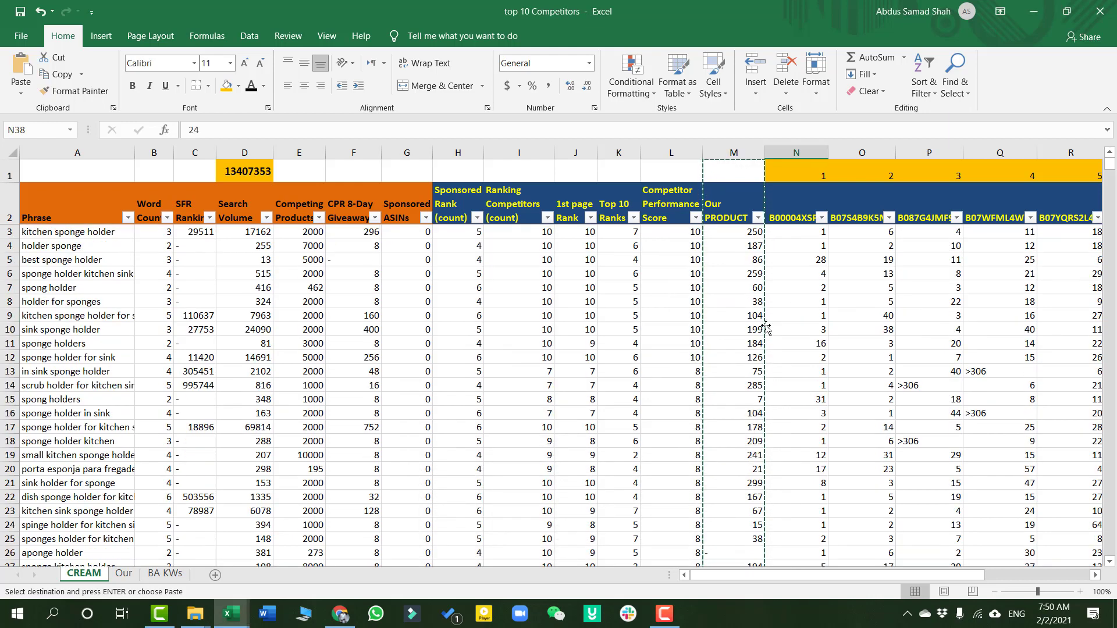
{"action": "left_click", "coordinate": [729, 316]}
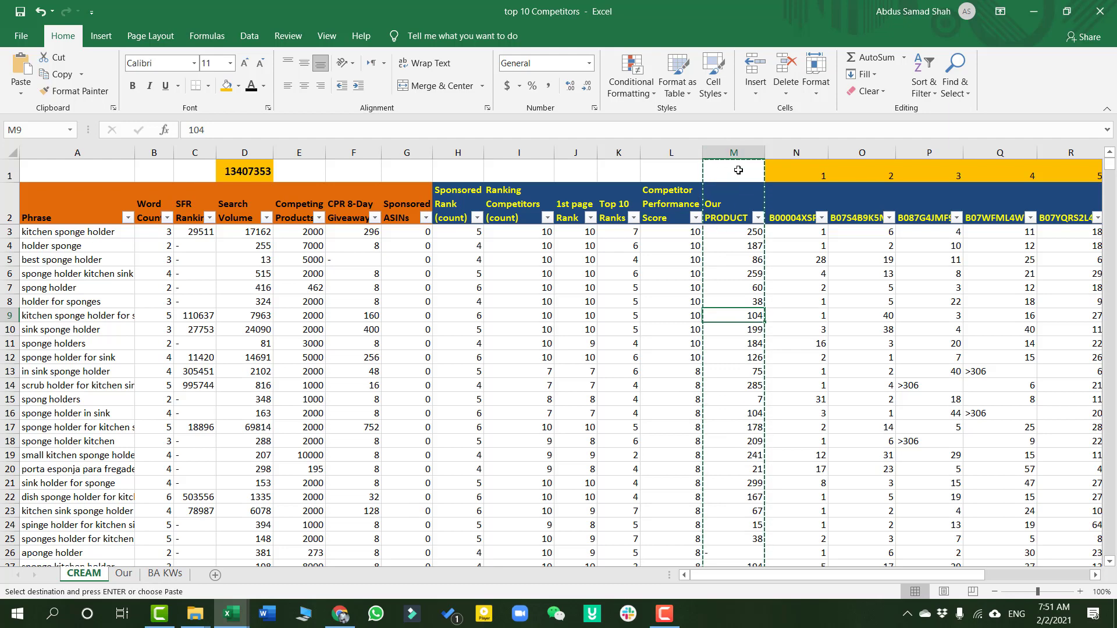
Insert a column before Our PRODUCT on the CREAM sheet and head it "Our Sponsored rank"
{"action": "left_click", "coordinate": [731, 148]}
{"action": "right_click", "coordinate": [734, 149]}
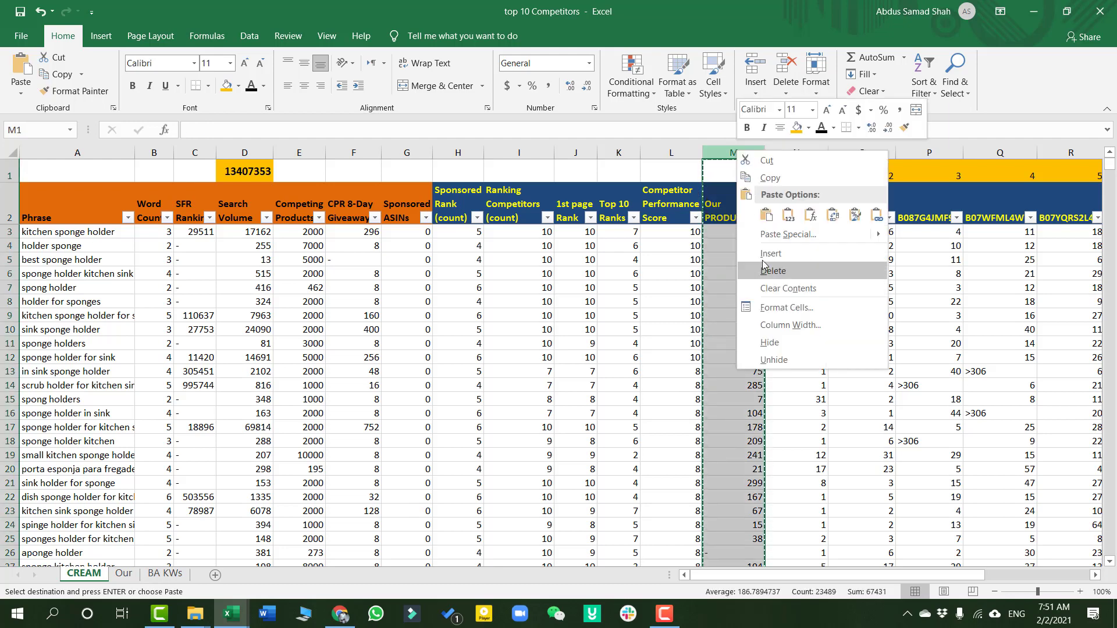
{"action": "left_click", "coordinate": [770, 254]}
{"action": "left_click", "coordinate": [746, 201]}
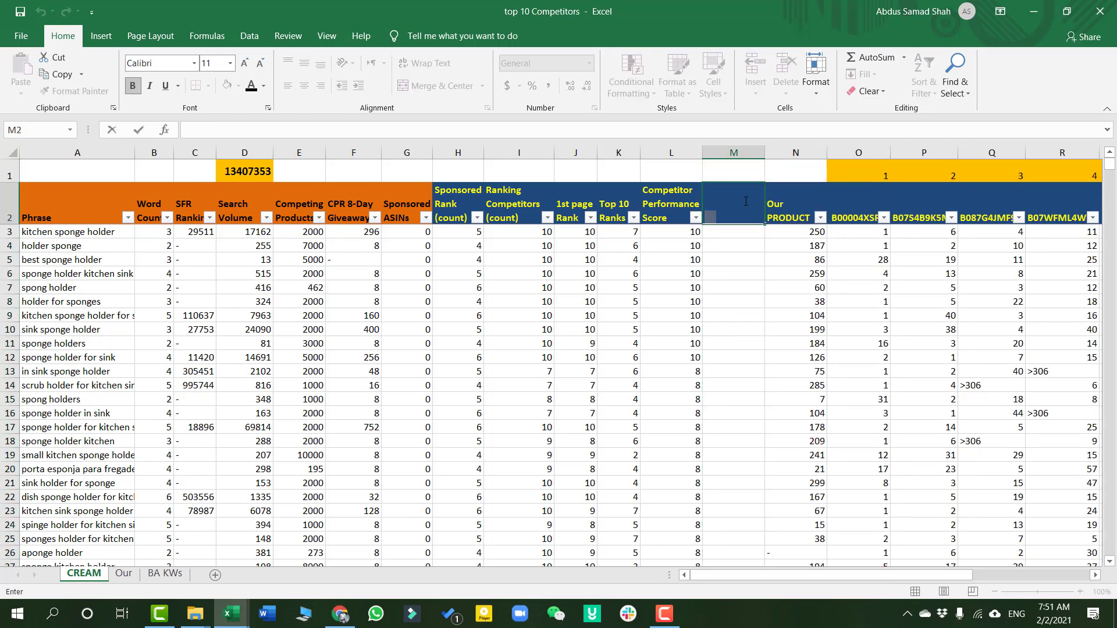
{"action": "type", "text": "oUou"}
{"action": "key", "text": "BackSpace"}
{"action": "key", "text": "BackSpace"}
{"action": "key", "text": "BackSpace"}
{"action": "type", "text": "ur Sponsored"}
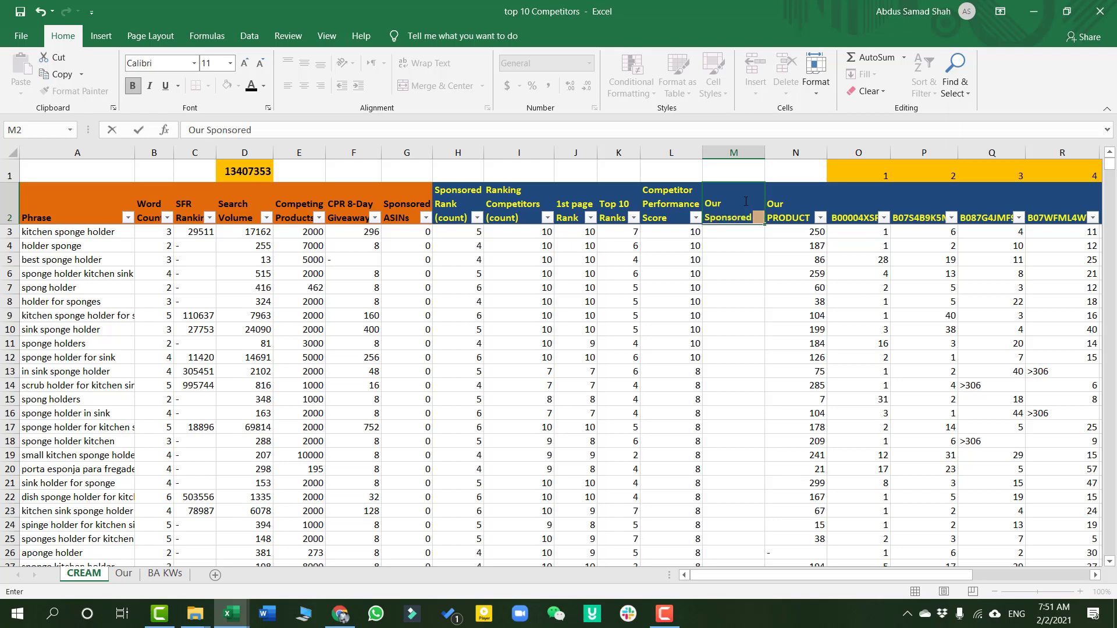
{"action": "type", "text": " rank"}
{"action": "key", "text": "Return"}
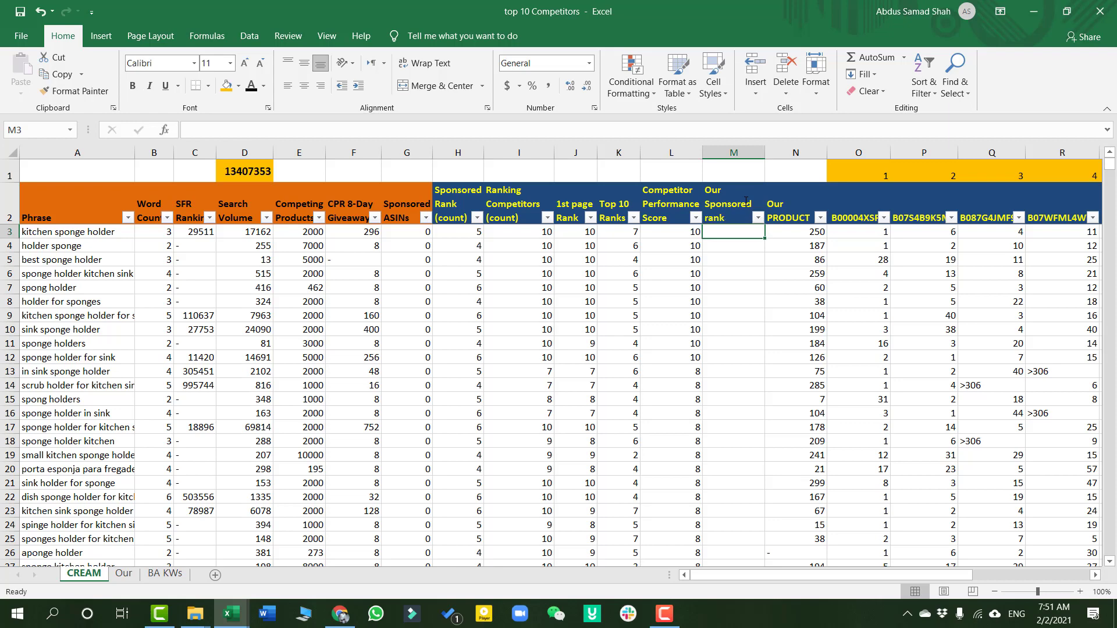
Rename the Our PRODUCT header to "Our Organic Rank" and narrow its column slightly
{"action": "double_click", "coordinate": [799, 206]}
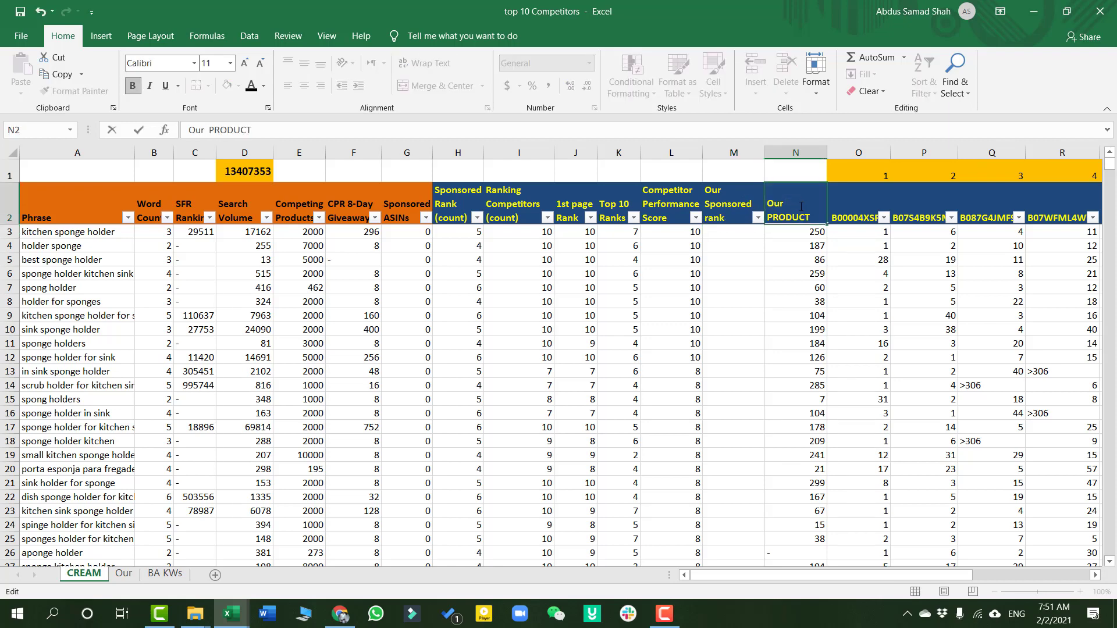
{"action": "type", "text": "Organ"}
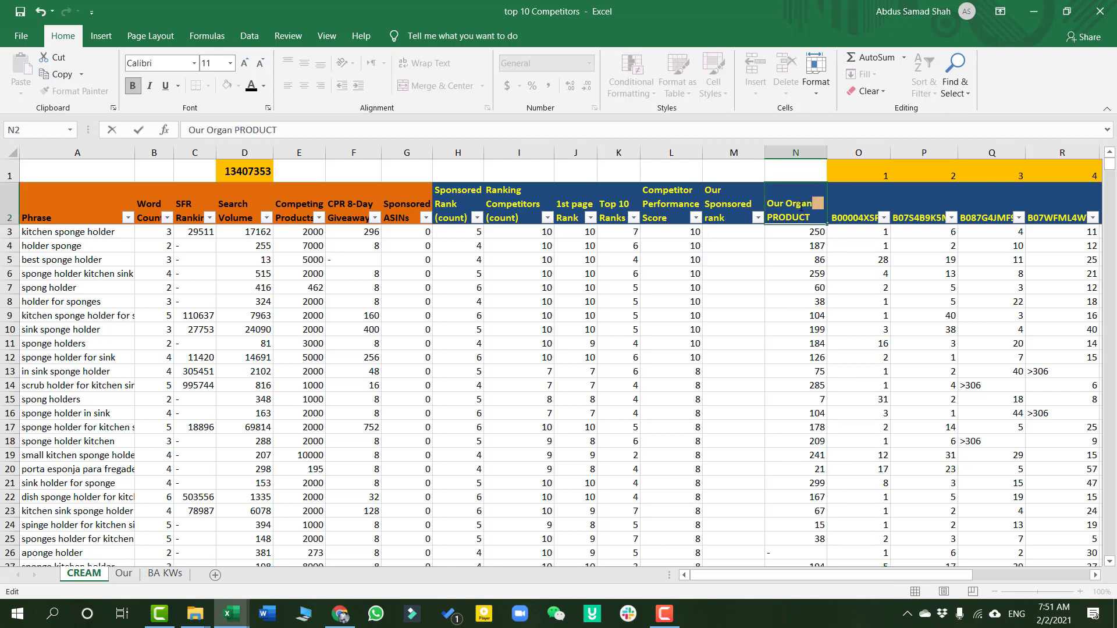
{"action": "type", "text": "ic"}
{"action": "key", "text": "Return"}
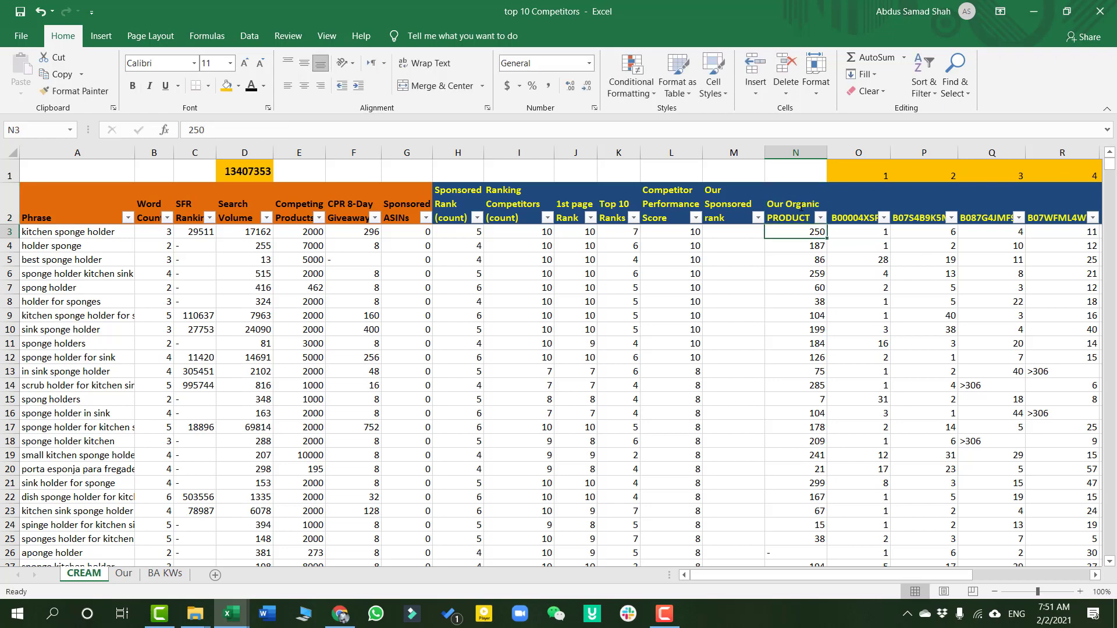
{"action": "left_click", "coordinate": [810, 212]}
{"action": "double_click", "coordinate": [810, 212]}
{"action": "key", "text": "BackSpace"}
{"action": "key", "text": "BackSpace"}
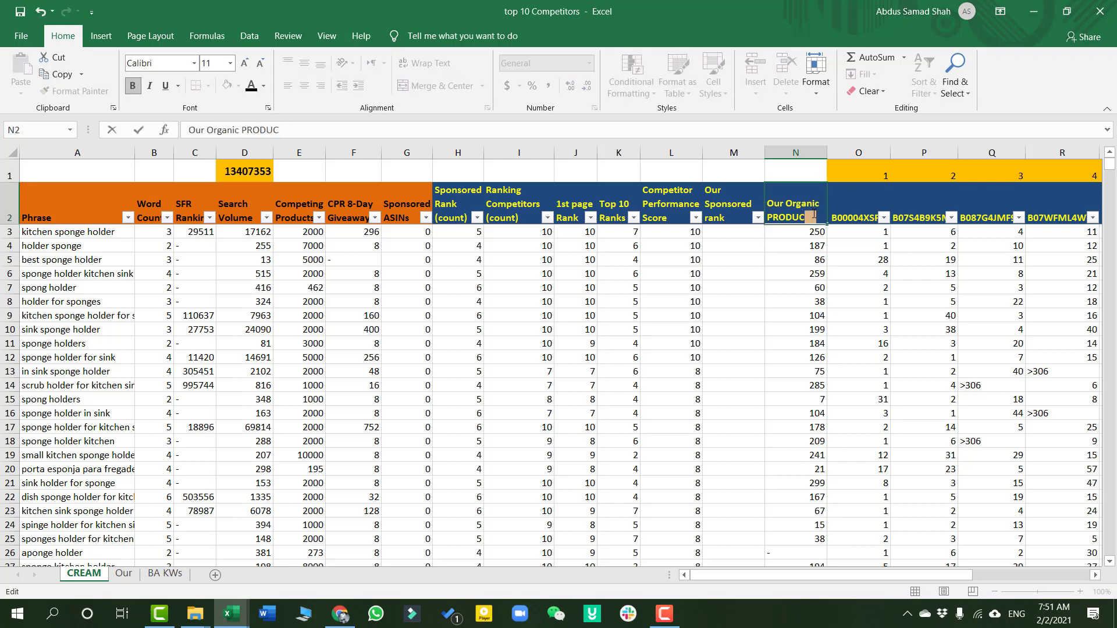
{"action": "key", "text": "BackSpace"}
{"action": "key", "text": "BackSpace"}
{"action": "key", "text": "BackSpace"}
{"action": "key", "text": "BackSpace"}
{"action": "key", "text": "BackSpace"}
{"action": "key", "text": "BackSpace"}
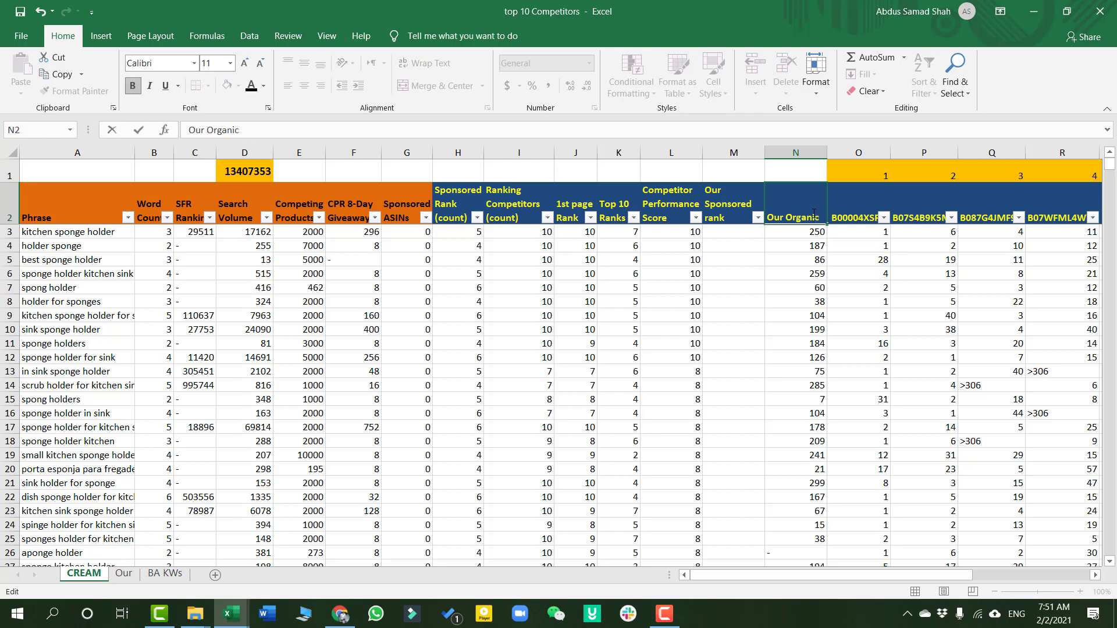
{"action": "type", "text": "Rank"}
{"action": "key", "text": "shift+Return"}
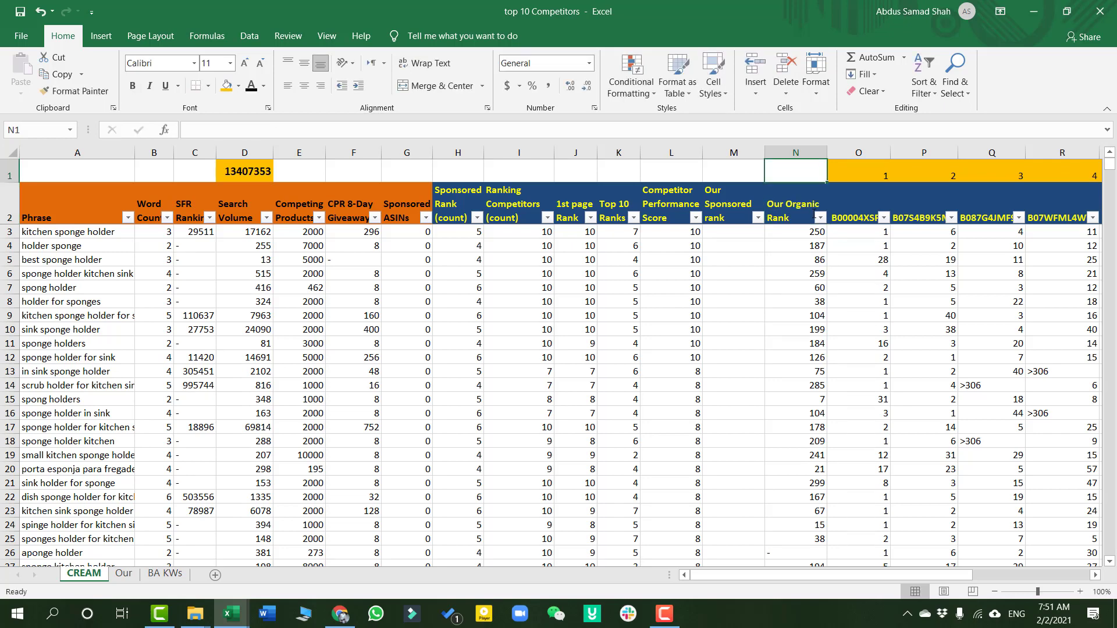
{"action": "left_click", "coordinate": [727, 250]}
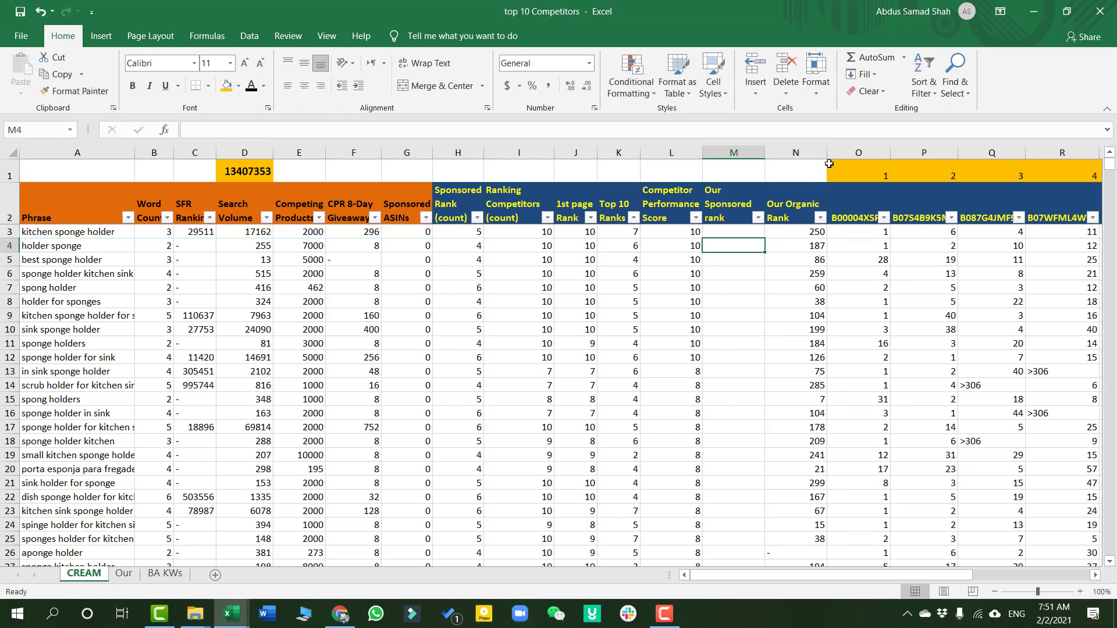
{"action": "left_click_drag", "start_coordinate": [827, 157], "coordinate": [818, 157]}
{"action": "left_click", "coordinate": [732, 210]}
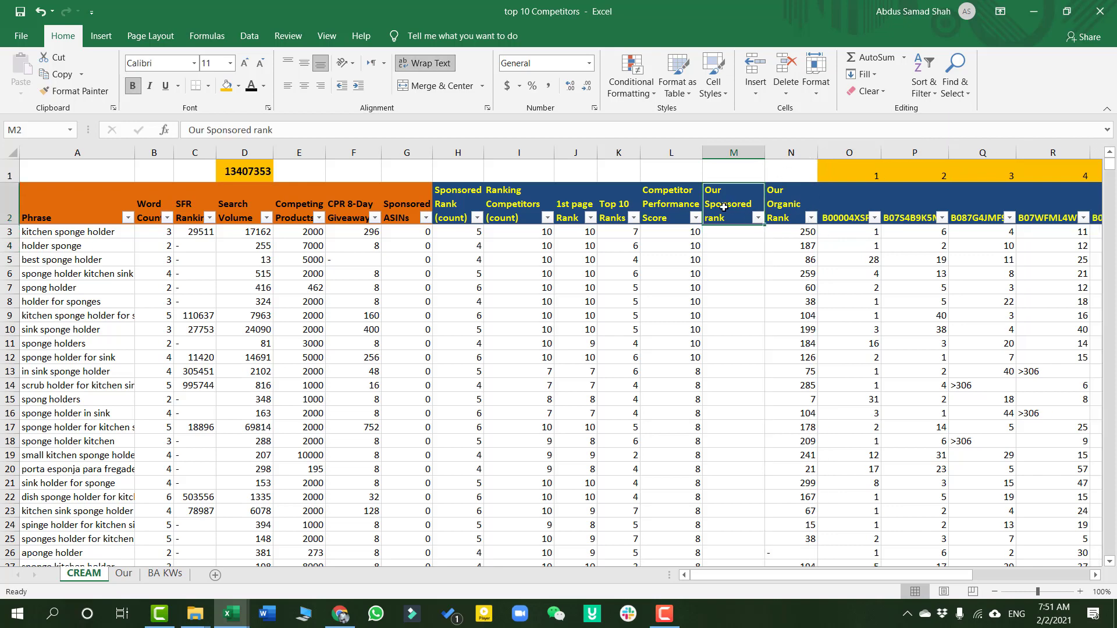
{"action": "left_click", "coordinate": [798, 204]}
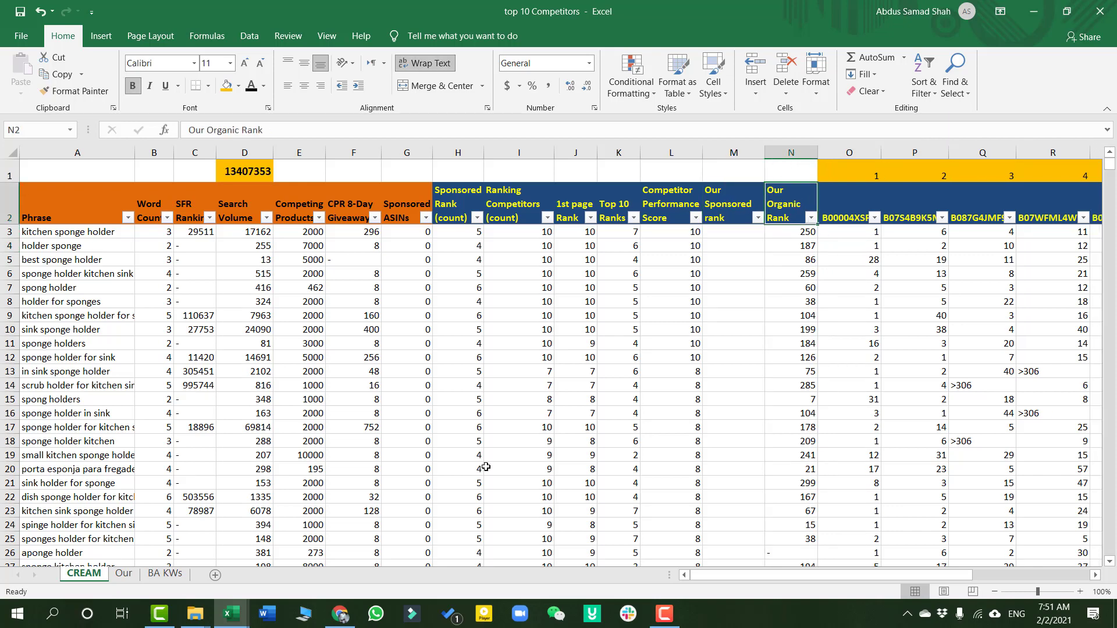
Widen the Sponsored Rank column on the Our sheet and check its column number for the lookup
{"action": "left_click", "coordinate": [123, 573]}
{"action": "scroll", "coordinate": [1112, 358], "scroll_direction": "up", "scroll_amount": 11}
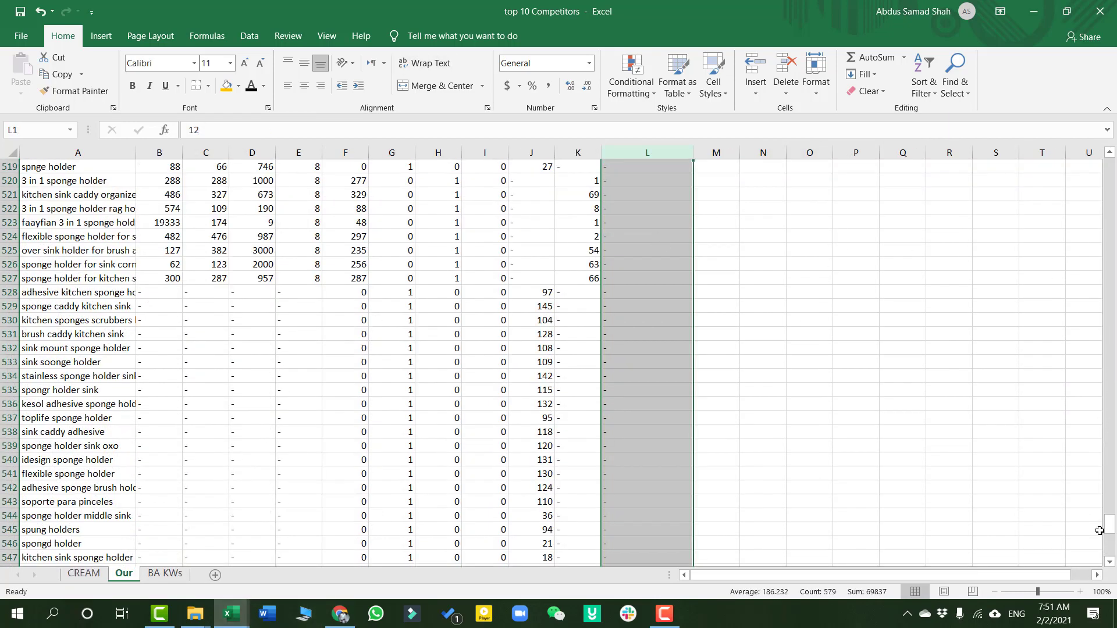
{"action": "left_click_drag", "start_coordinate": [1108, 526], "coordinate": [1057, 164]}
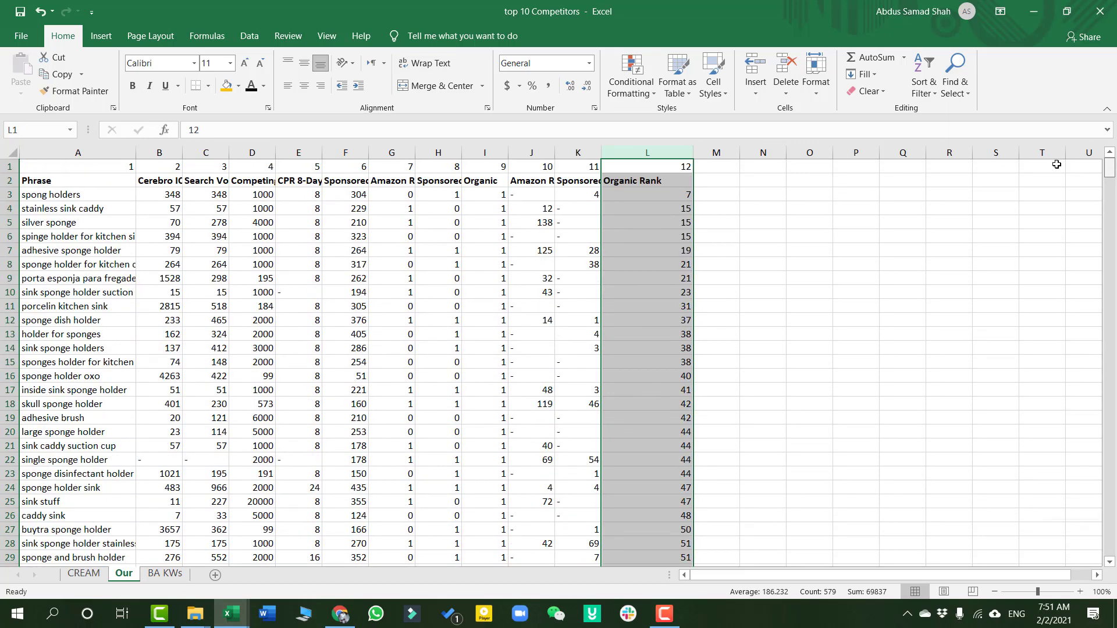
{"action": "left_click", "coordinate": [573, 180]}
{"action": "left_click_drag", "start_coordinate": [601, 152], "coordinate": [634, 153]}
{"action": "left_click", "coordinate": [588, 198]}
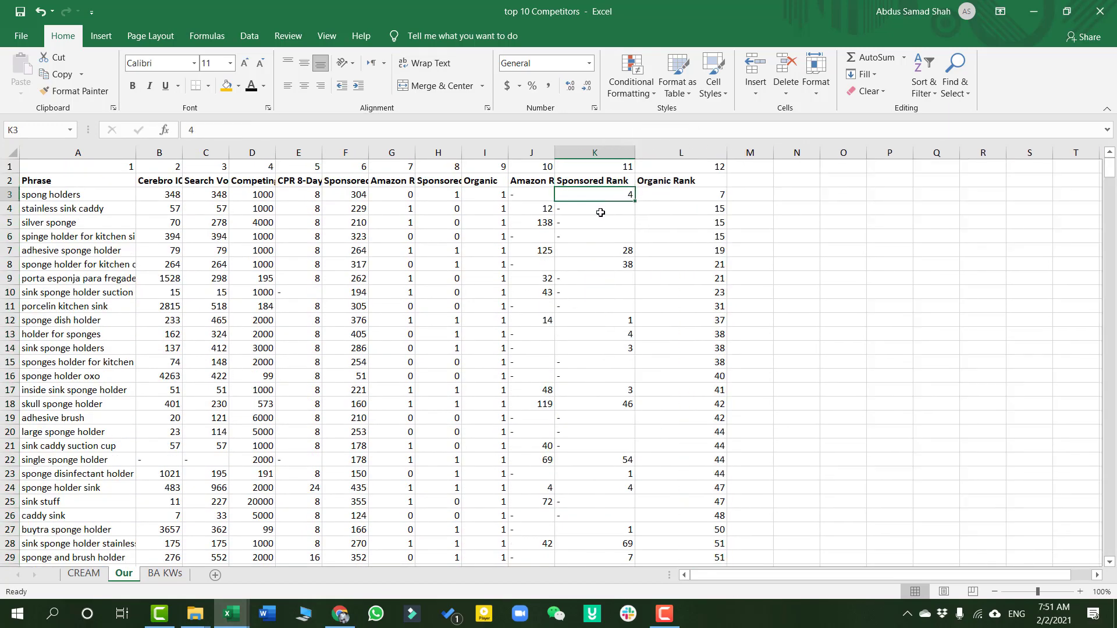
{"action": "left_click", "coordinate": [622, 169]}
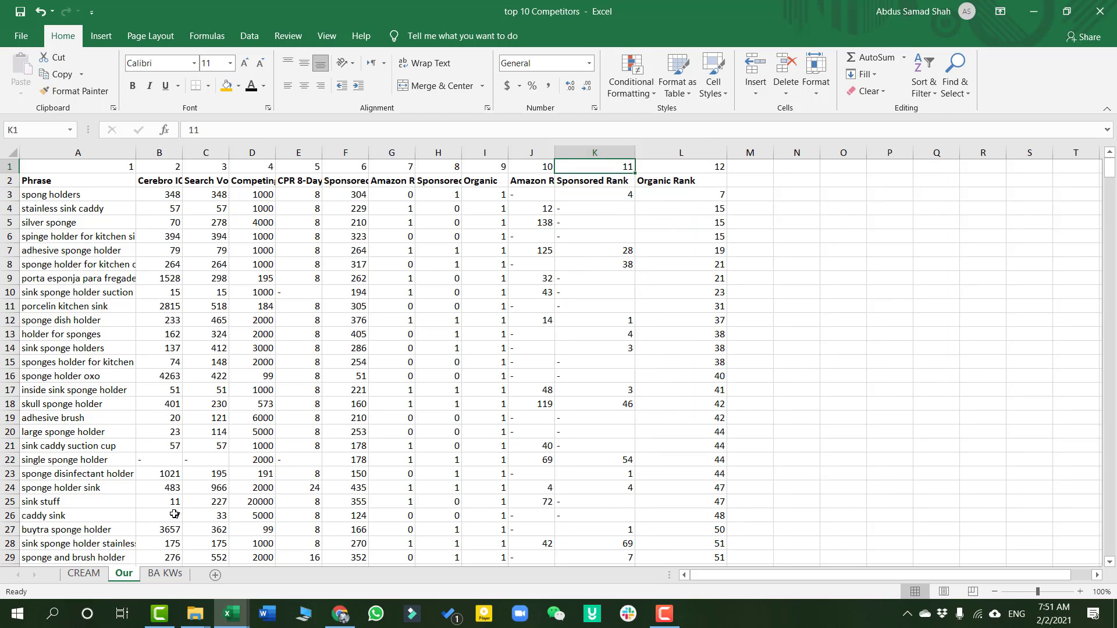
Start a VLOOKUP in cell M3 under Our Sponsored rank on the CREAM sheet, using the phrase in A3 as lookup value
{"action": "left_click", "coordinate": [84, 573]}
{"action": "left_click", "coordinate": [737, 237]}
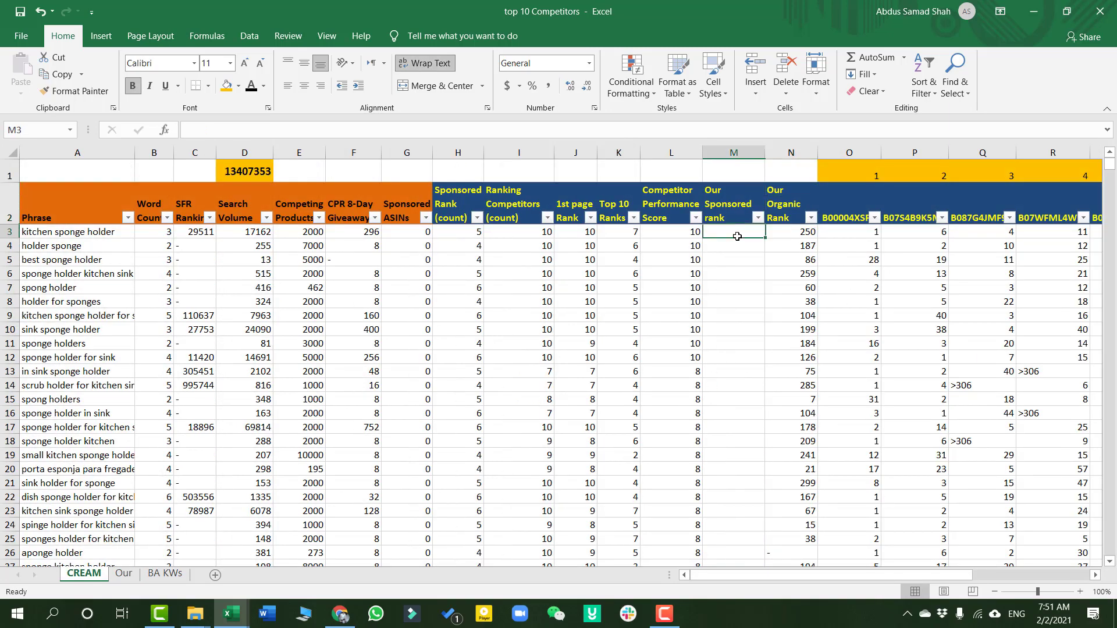
{"action": "type", "text": "=vl"}
{"action": "key", "text": "Tab"}
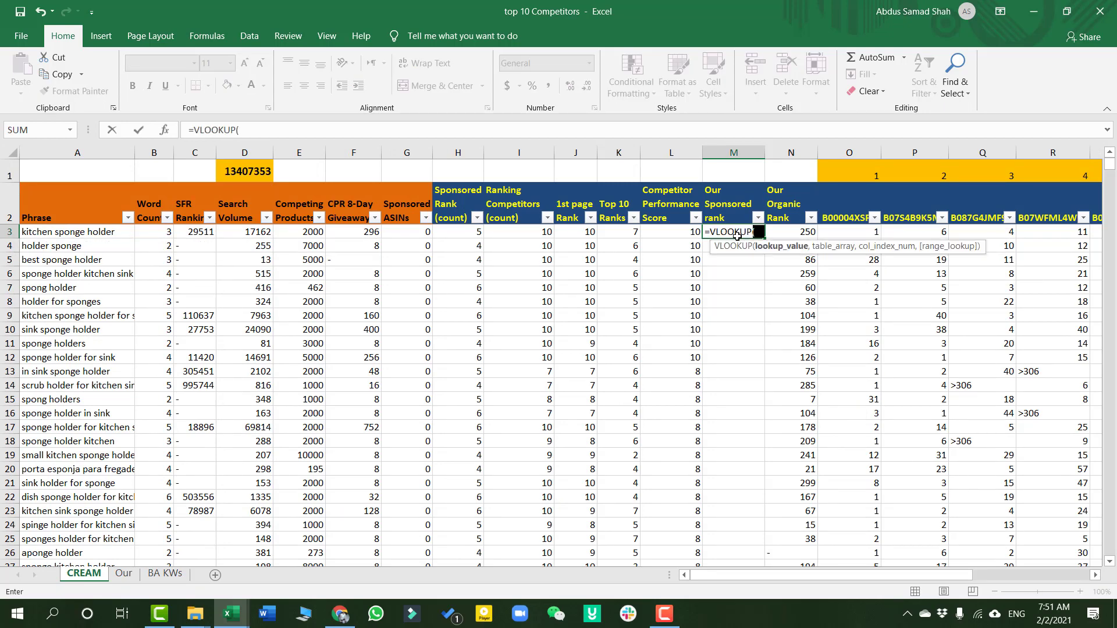
{"action": "left_click", "coordinate": [96, 234]}
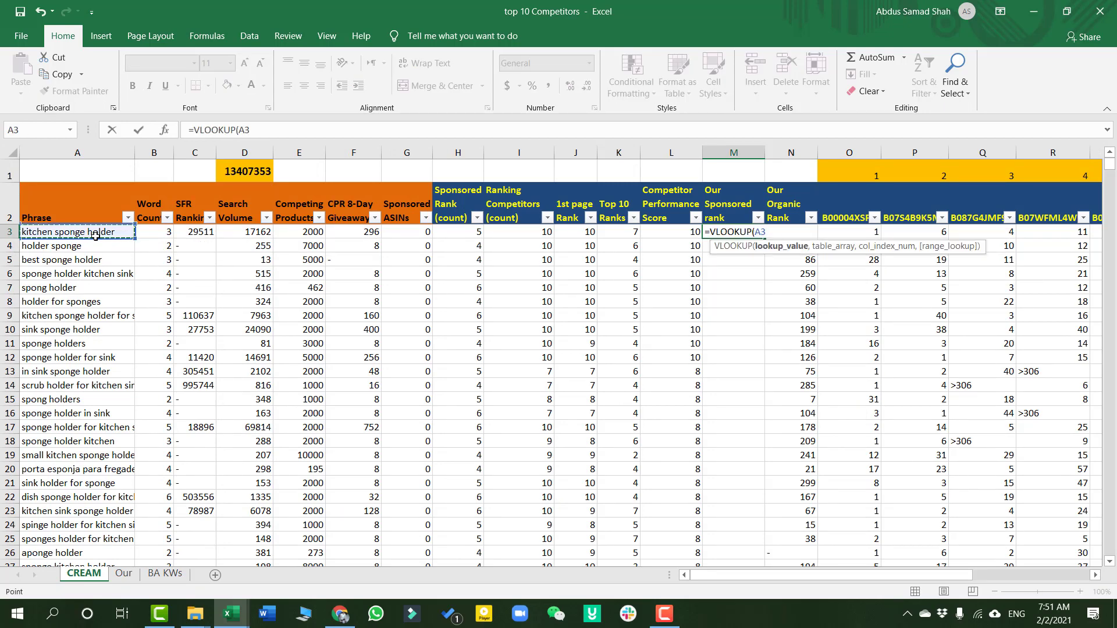
{"action": "type", "text": ","}
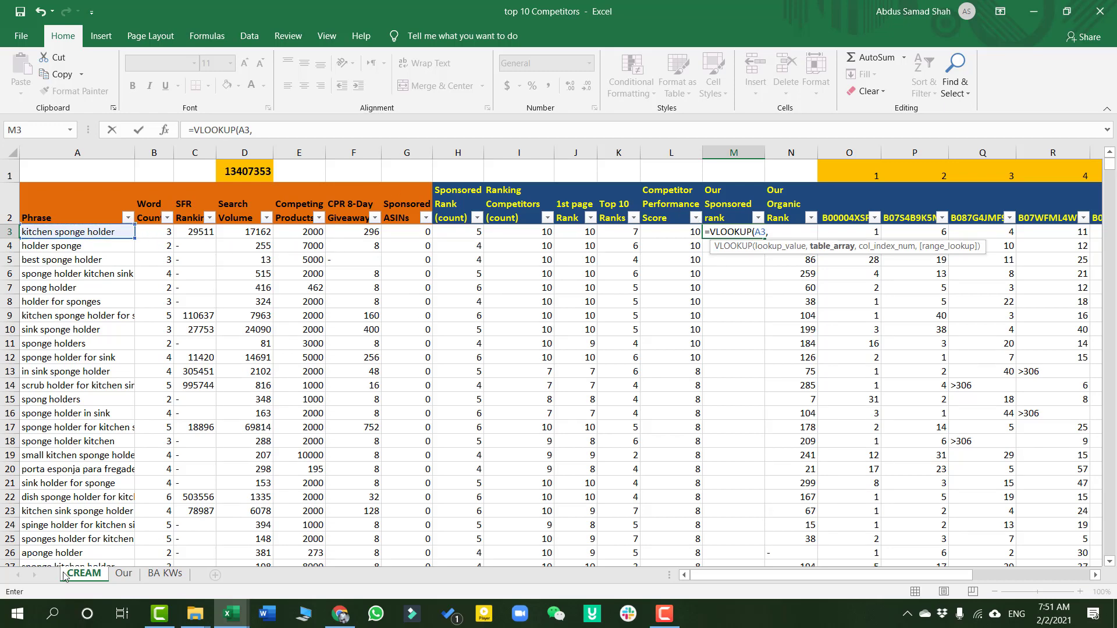
Set the VLOOKUP table array to A2:L579 on the Our sheet with absolute references ($A$2:$L$579)
{"action": "left_click", "coordinate": [124, 574]}
{"action": "left_click_drag", "start_coordinate": [73, 181], "coordinate": [678, 182]}
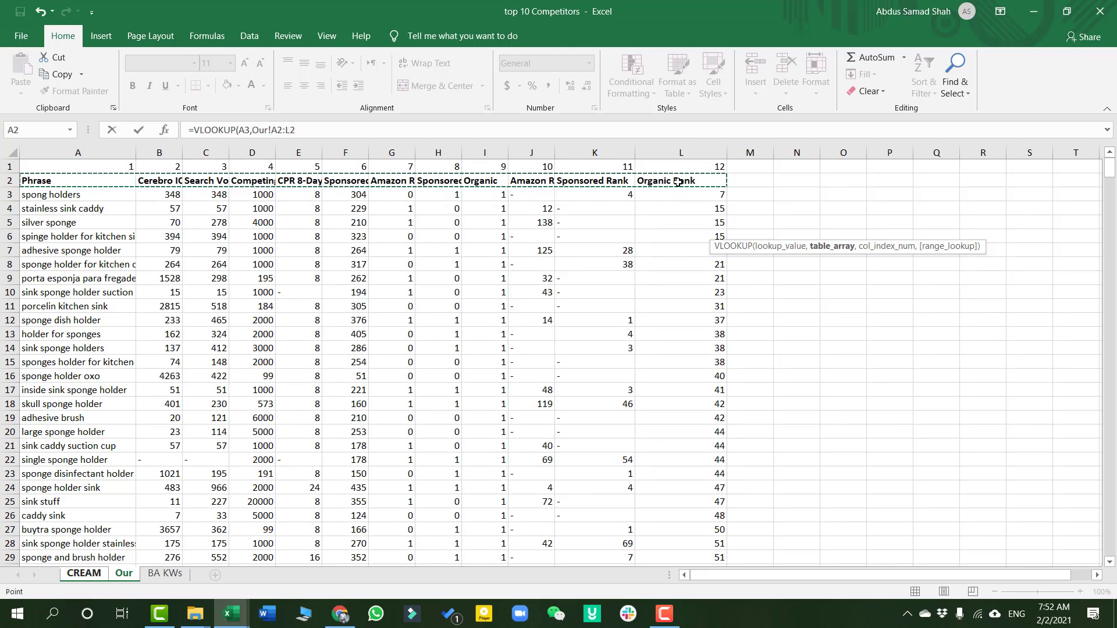
{"action": "key", "text": "ctrl+shift+Down"}
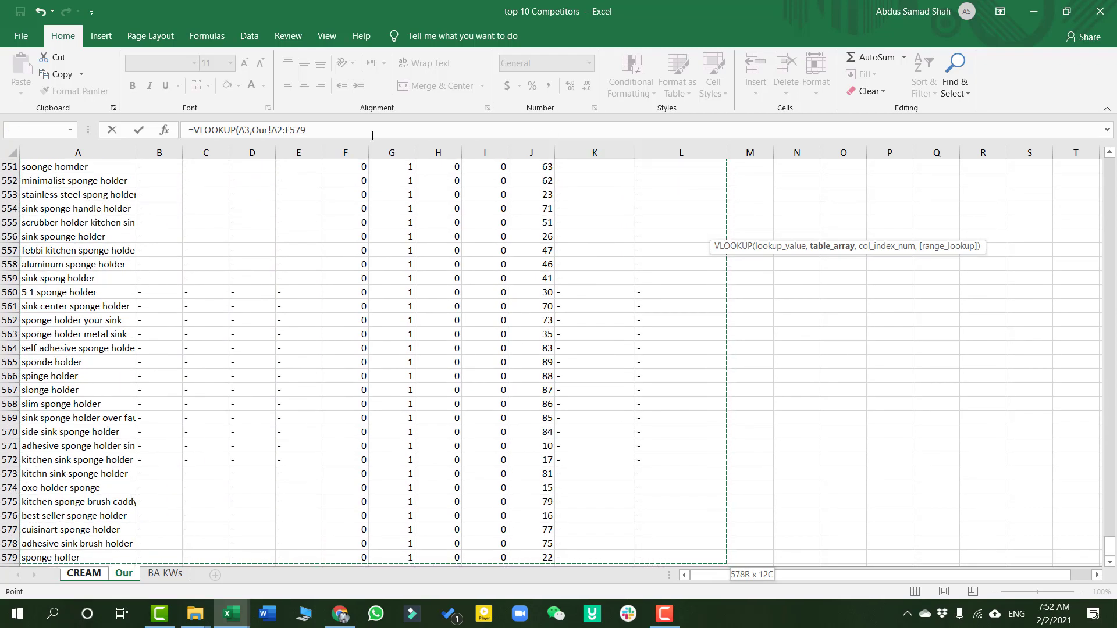
{"action": "left_click", "coordinate": [372, 132]}
{"action": "key", "text": "F4"}
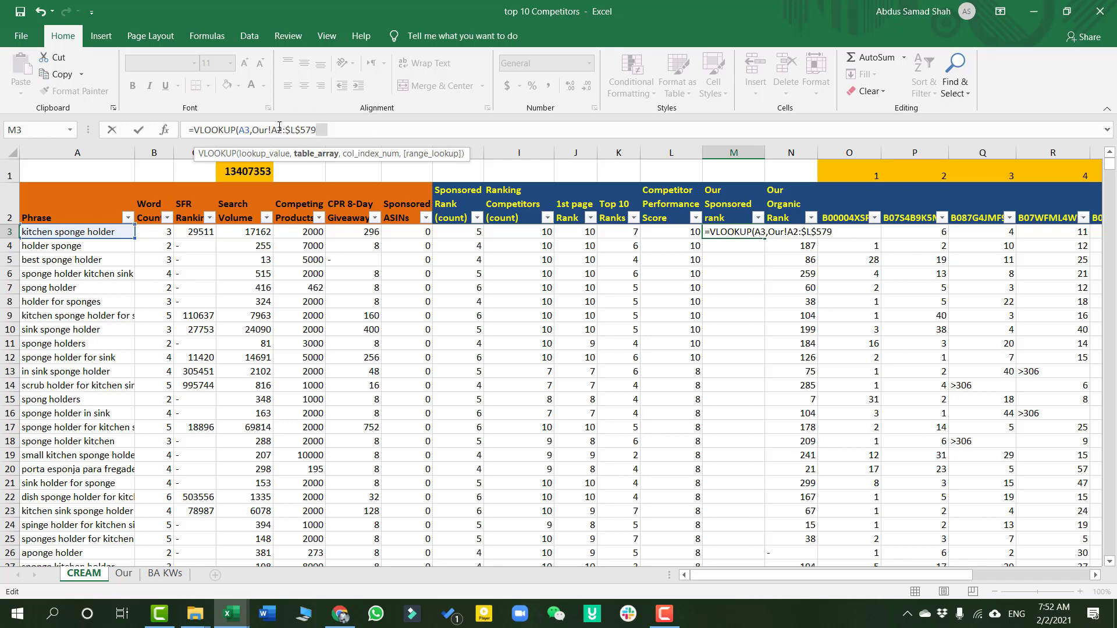
{"action": "left_click", "coordinate": [281, 131]}
{"action": "key", "text": "F4"}
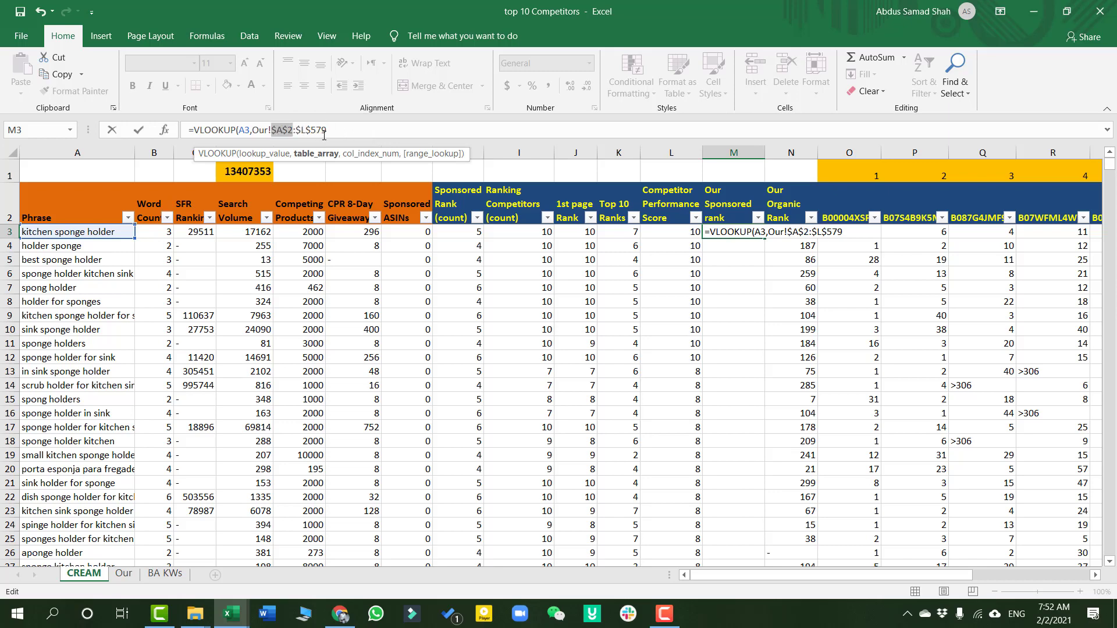
{"action": "type", "text": ","}
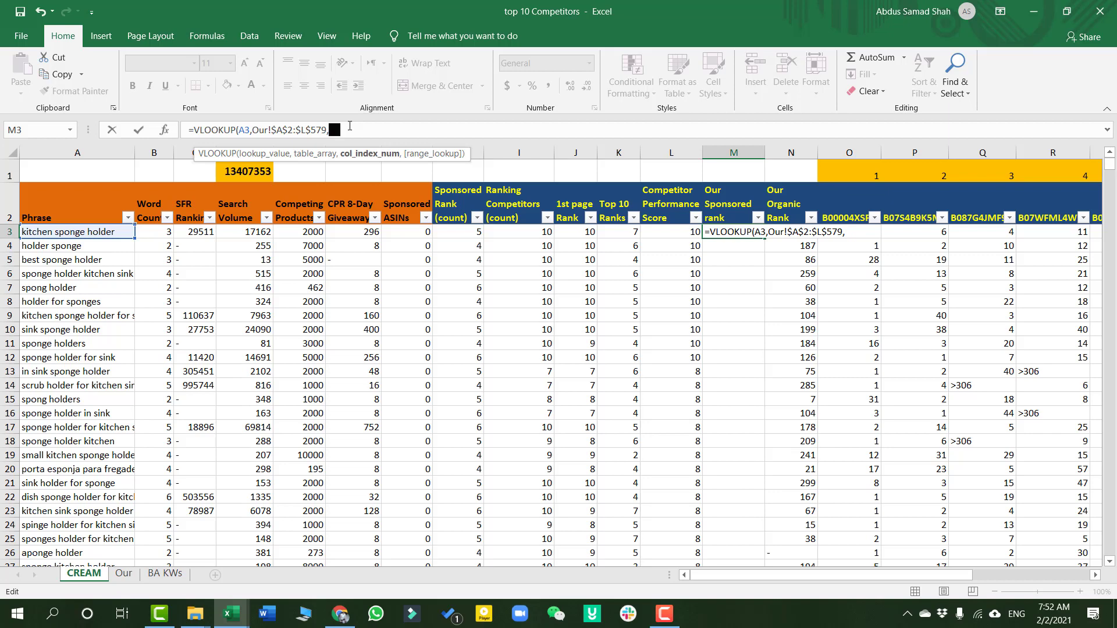
Complete the VLOOKUP with column index 11 and exact match FALSE, and fill it down the Our Sponsored rank column
{"action": "type", "text": "11"}
{"action": "type", "text": ","}
{"action": "key", "text": "Down"}
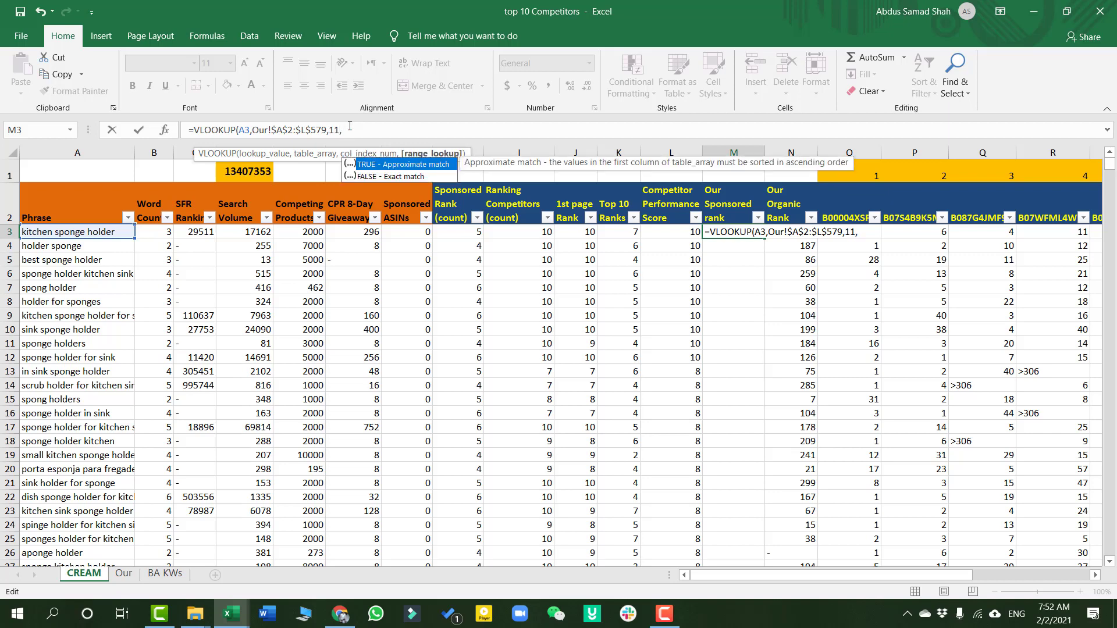
{"action": "key", "text": "Tab"}
{"action": "type", "text": ")"}
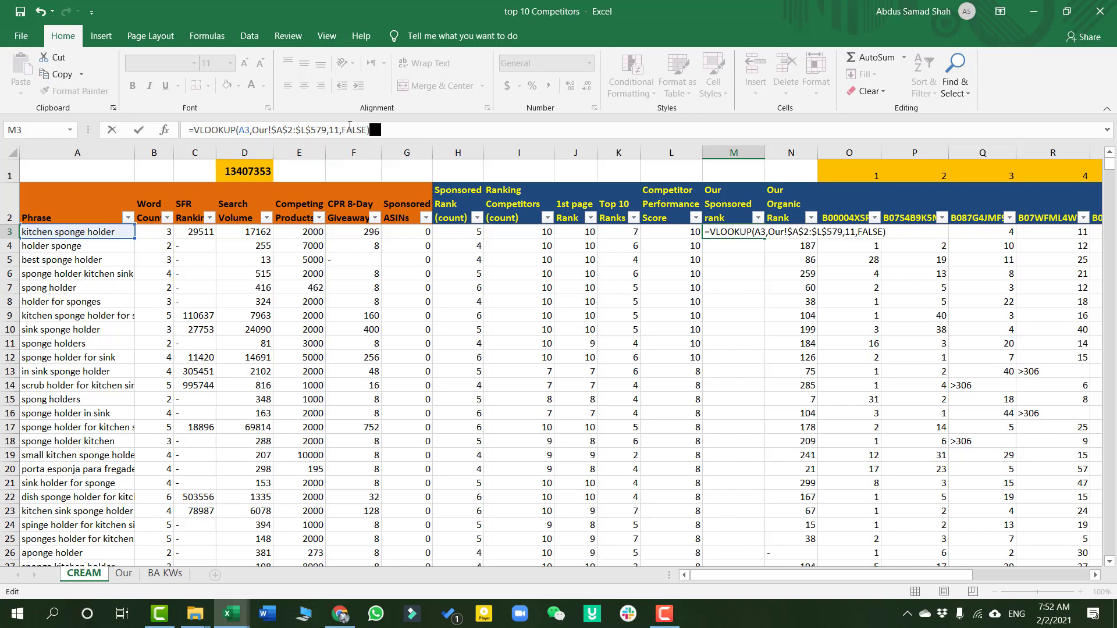
{"action": "key", "text": "Return"}
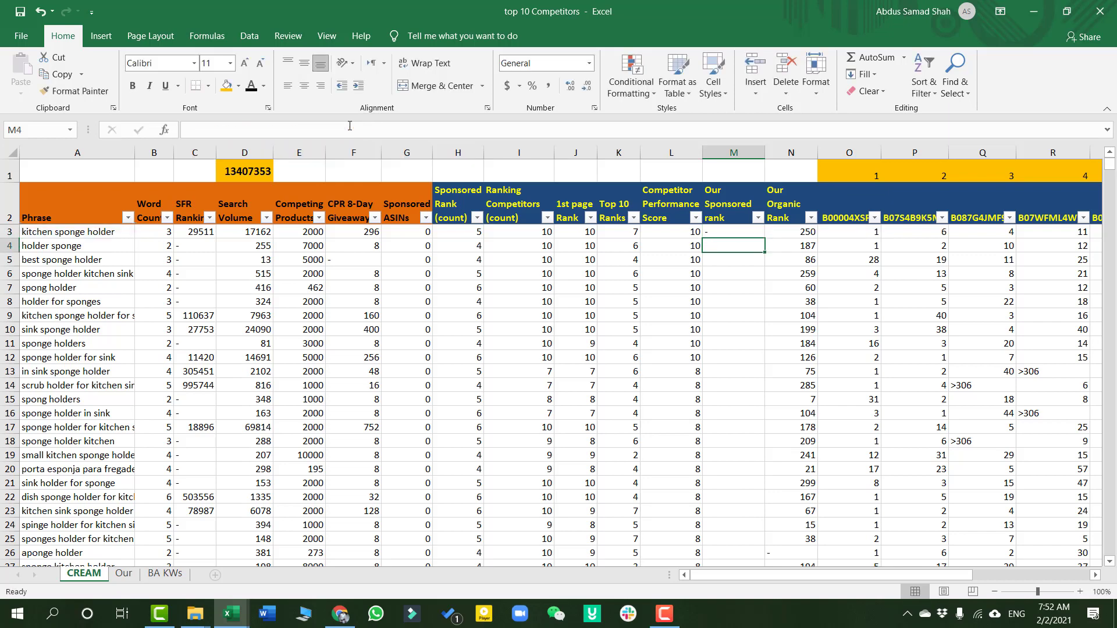
{"action": "left_click", "coordinate": [748, 231]}
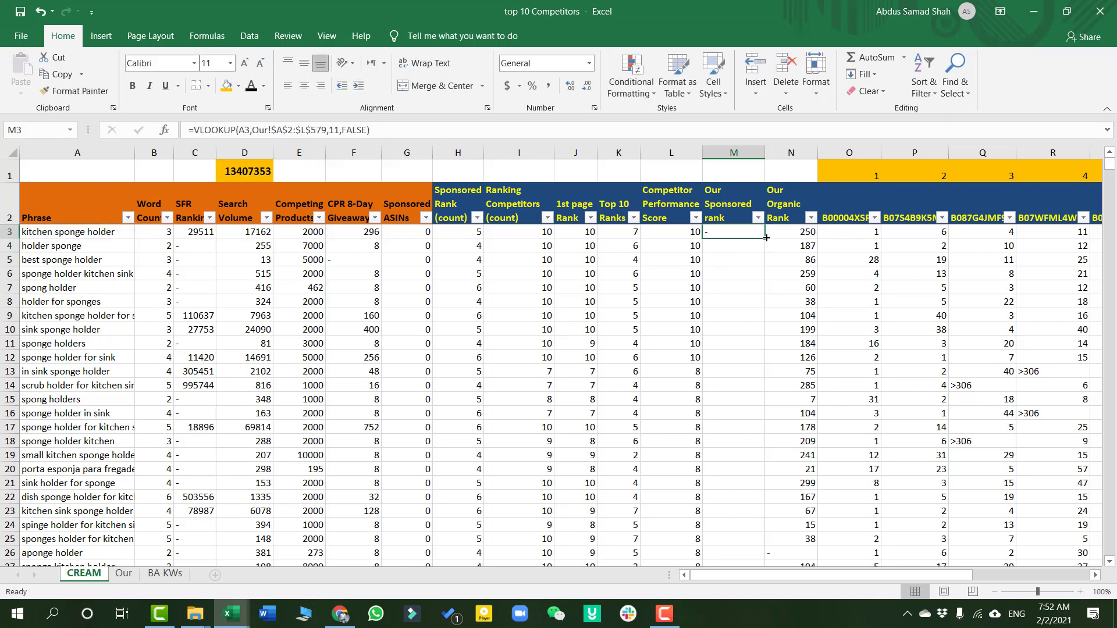
{"action": "double_click", "coordinate": [766, 237]}
Copy the whole Our Sponsored rank column
{"action": "left_click", "coordinate": [727, 228]}
{"action": "left_click", "coordinate": [734, 161]}
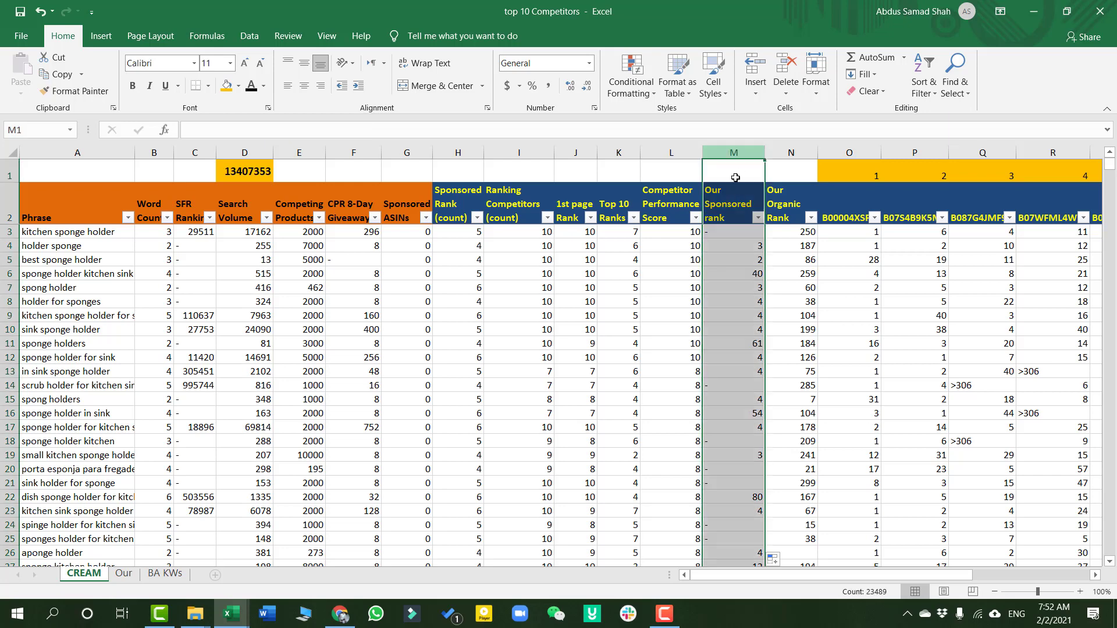
{"action": "key", "text": "ctrl+c"}
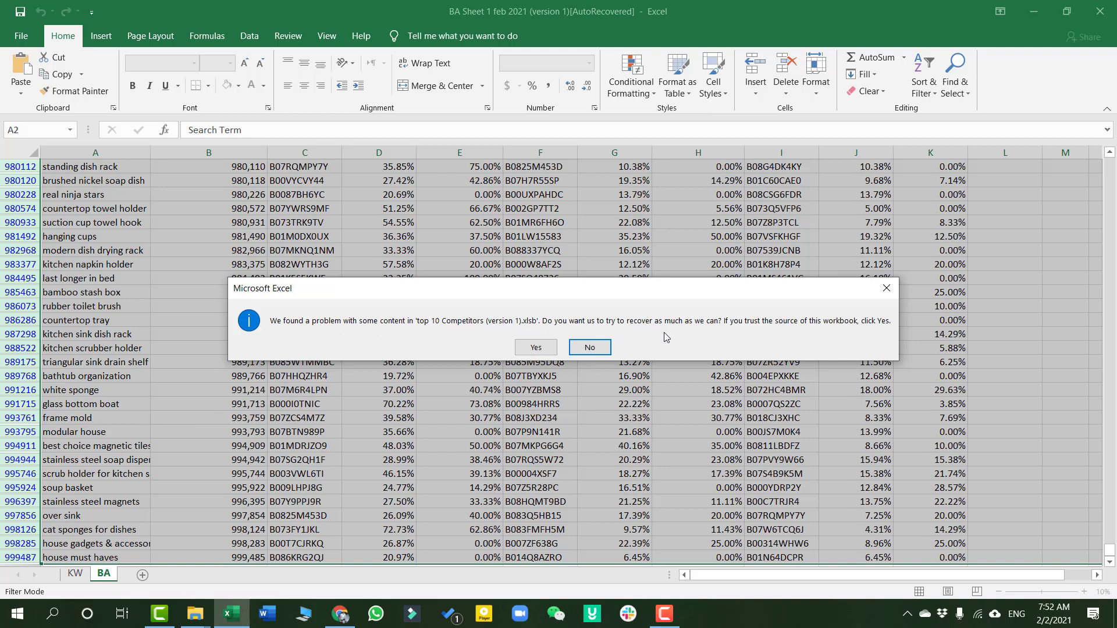
Recover the contents of the top 10 Competitors workbook and bring up its CREAM sheet
{"action": "left_click", "coordinate": [536, 348]}
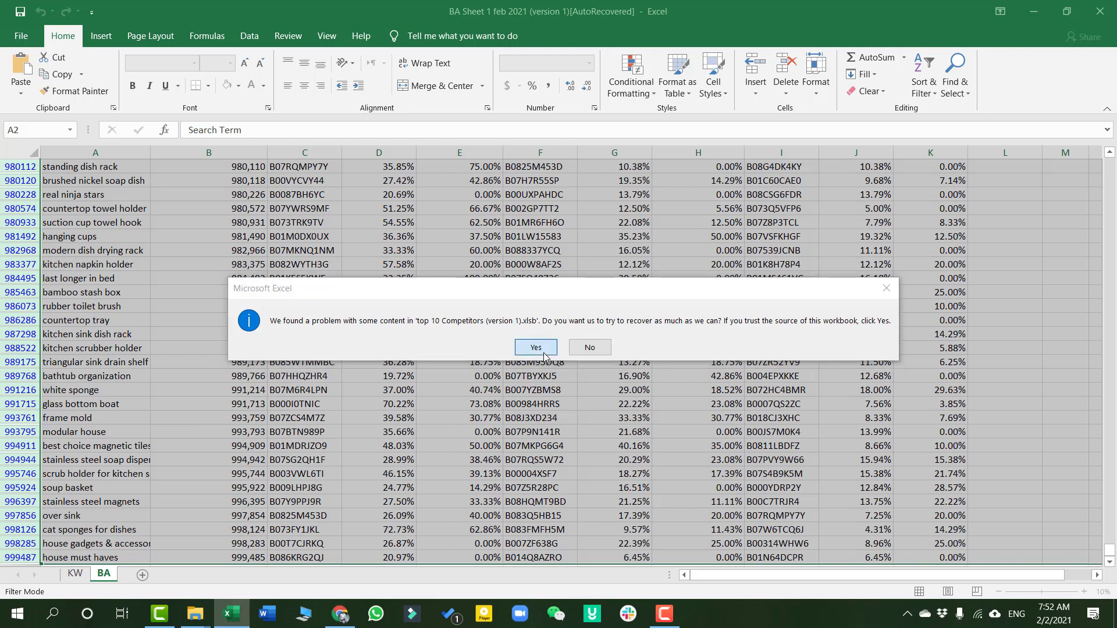
{"action": "left_click", "coordinate": [568, 351]}
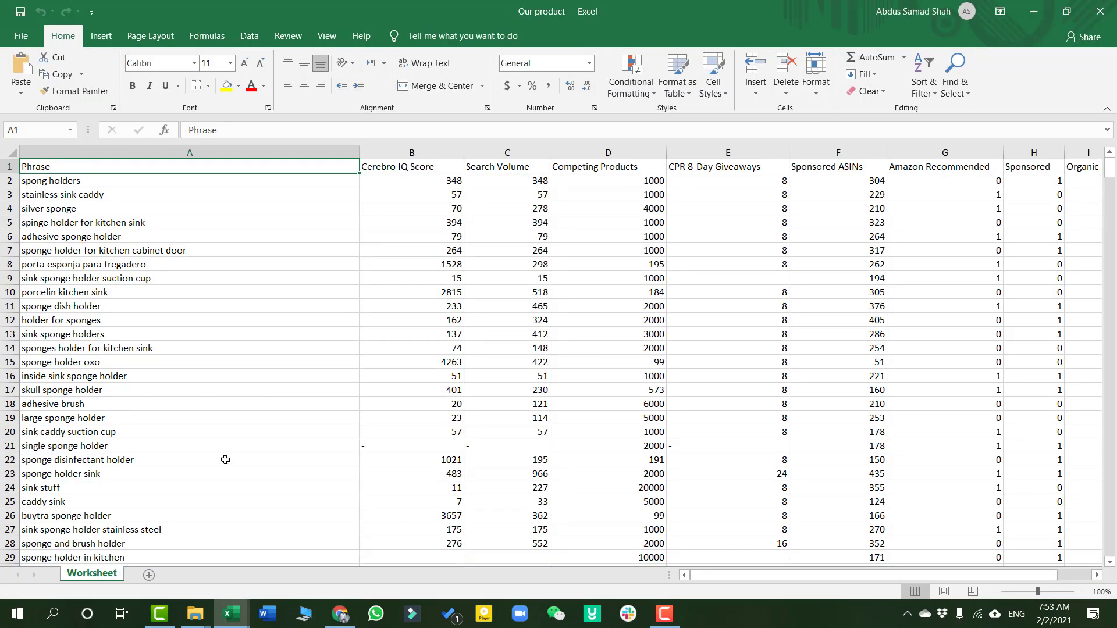
{"action": "mouse_move", "coordinate": [243, 614]}
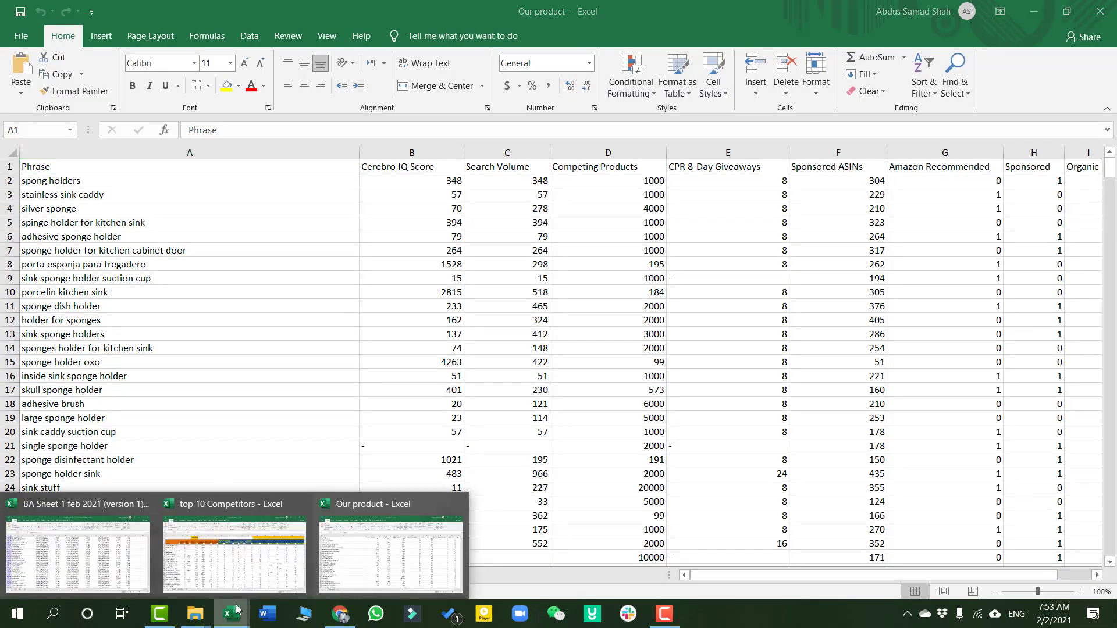
{"action": "left_click", "coordinate": [199, 552]}
{"action": "left_click", "coordinate": [134, 574]}
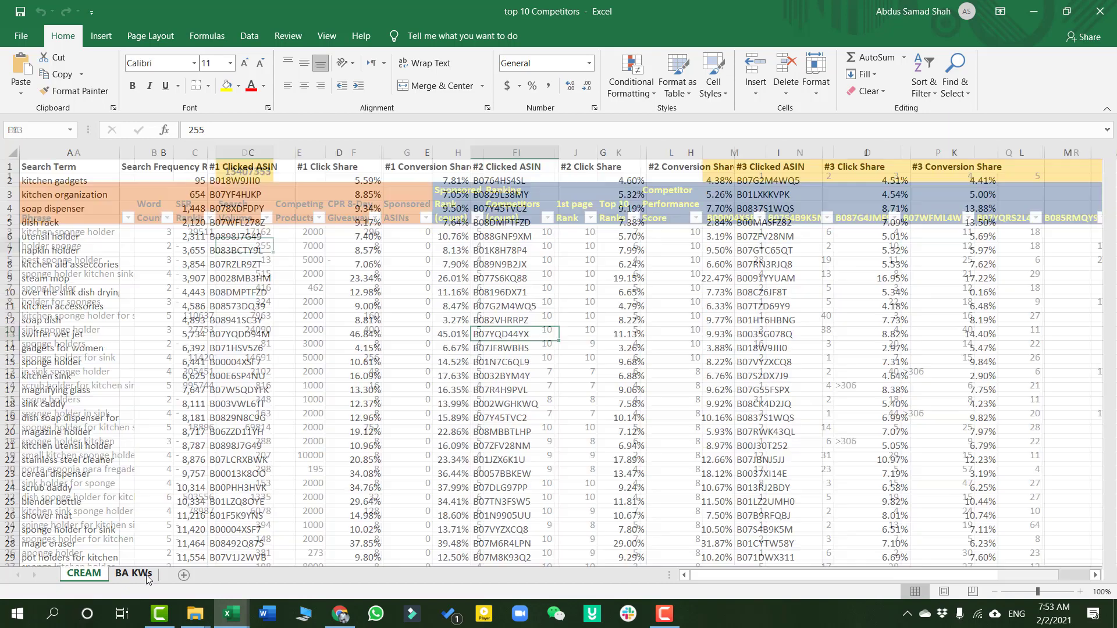
{"action": "left_click", "coordinate": [84, 574]}
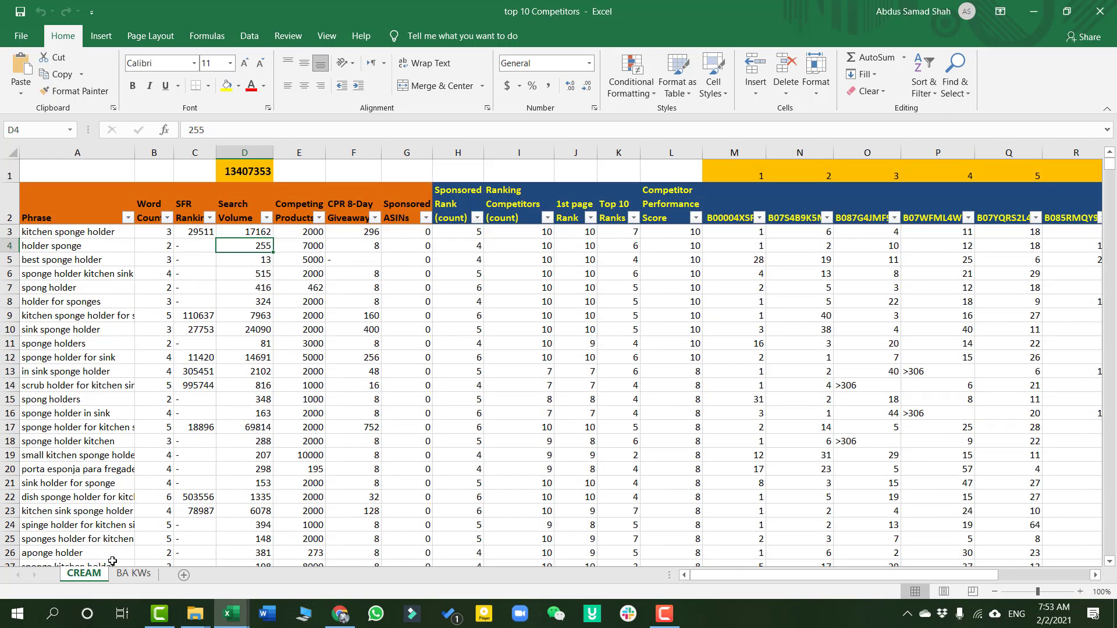
Add a new sheet after BA KWs in the top 10 Competitors workbook and name it Our
{"action": "mouse_move", "coordinate": [232, 614]}
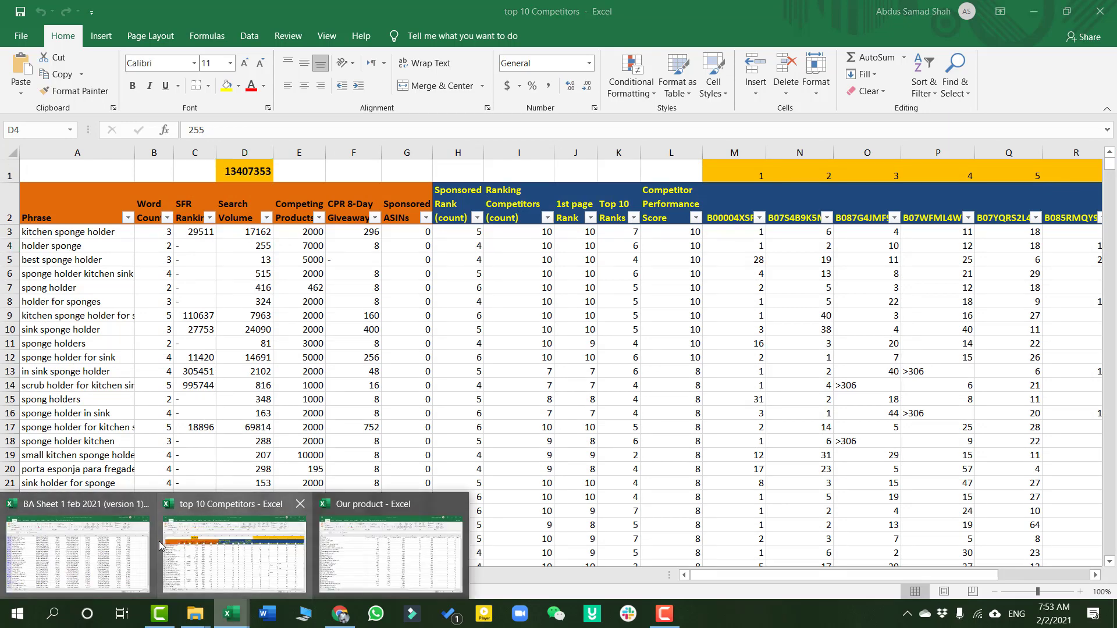
{"action": "left_click", "coordinate": [162, 547]}
{"action": "left_click", "coordinate": [188, 575]}
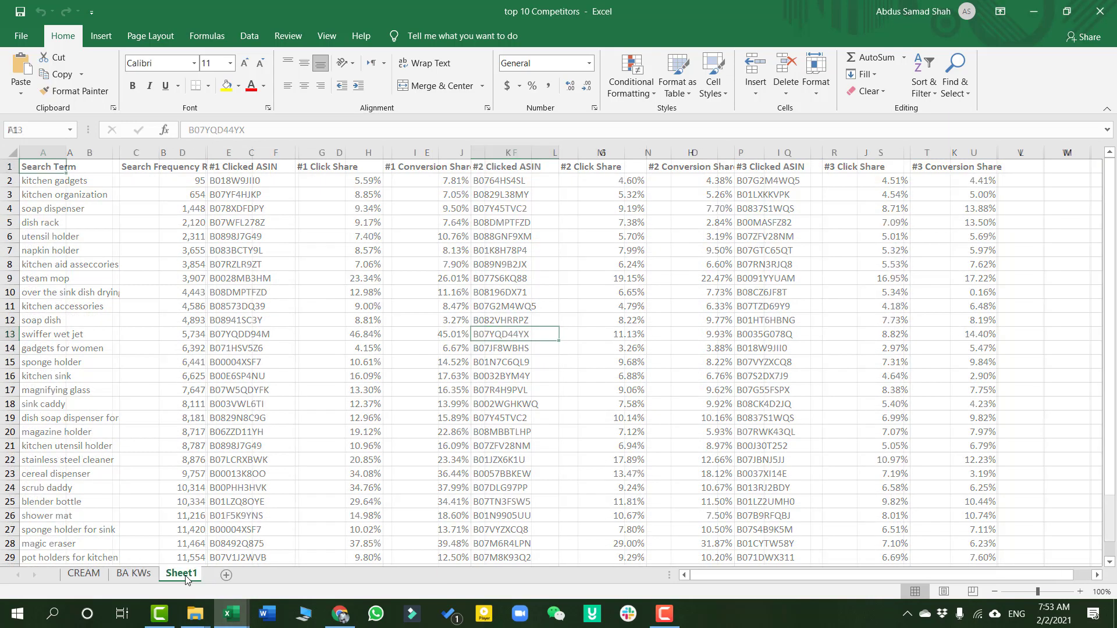
{"action": "double_click", "coordinate": [186, 574]}
{"action": "type", "text": "Our"}
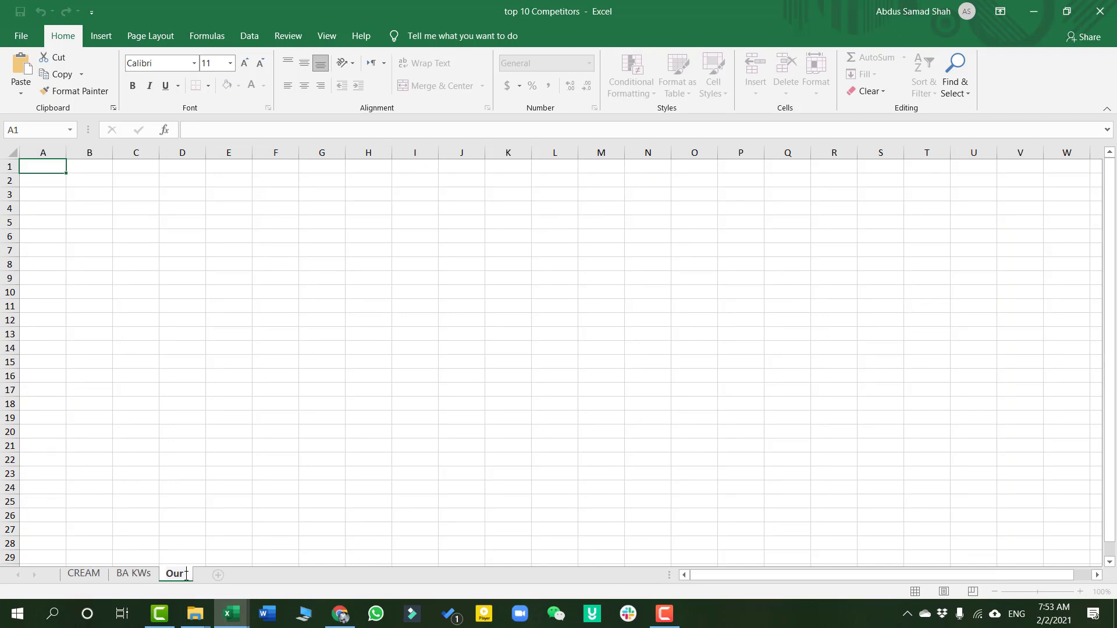
{"action": "key", "text": "Return"}
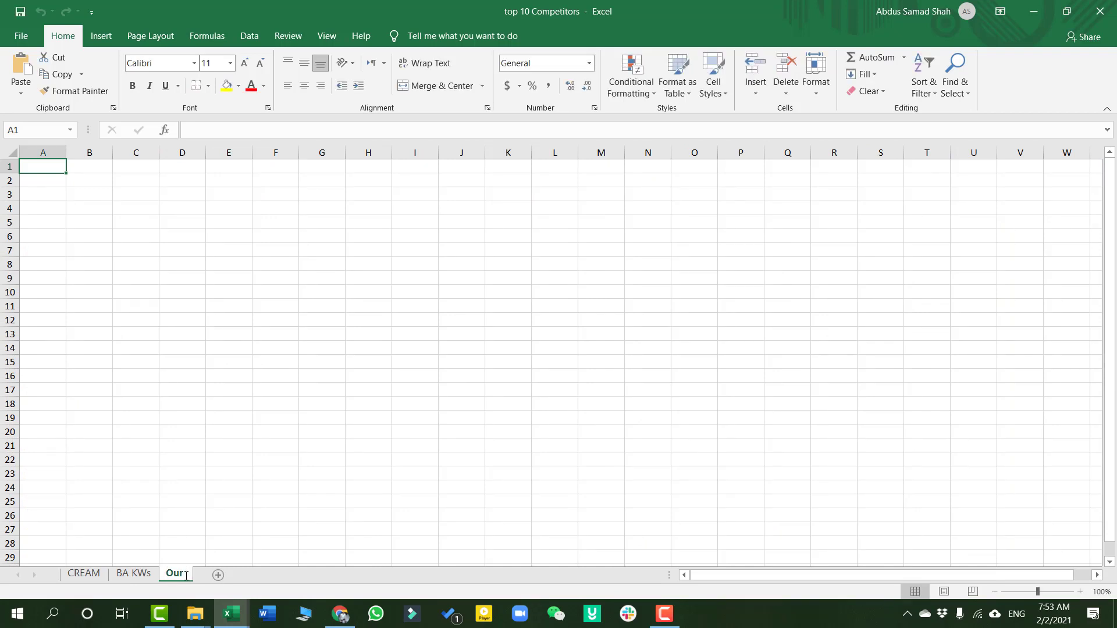
Copy the whole data table from the Our product workbook and paste it at A1 of the Our sheet
{"action": "mouse_move", "coordinate": [224, 609]}
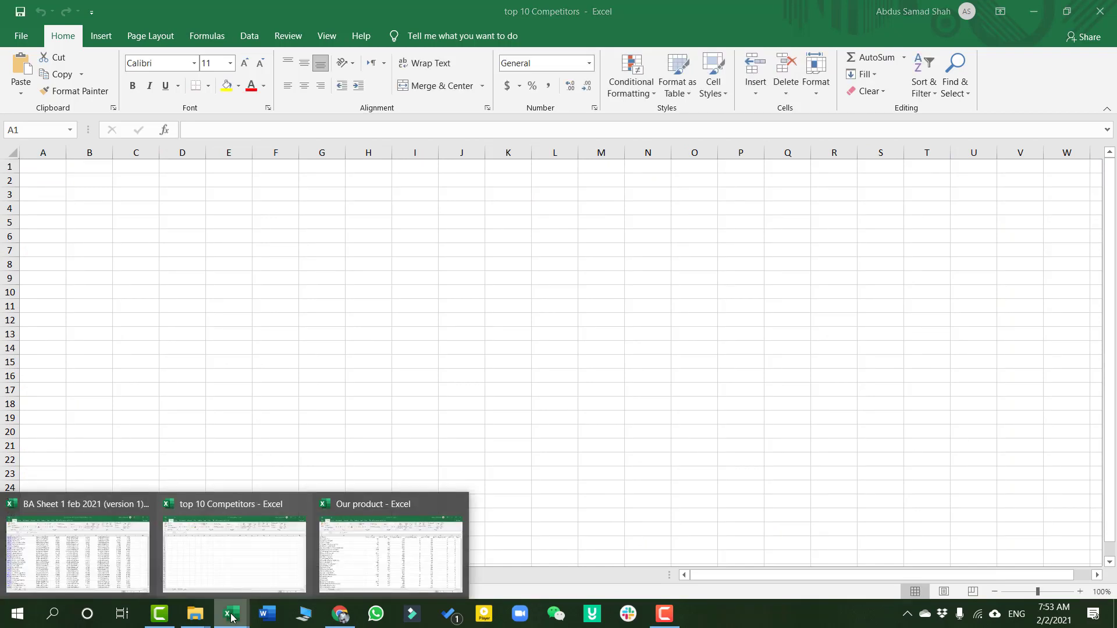
{"action": "left_click", "coordinate": [451, 556]}
{"action": "key", "text": "ctrl+shift+End"}
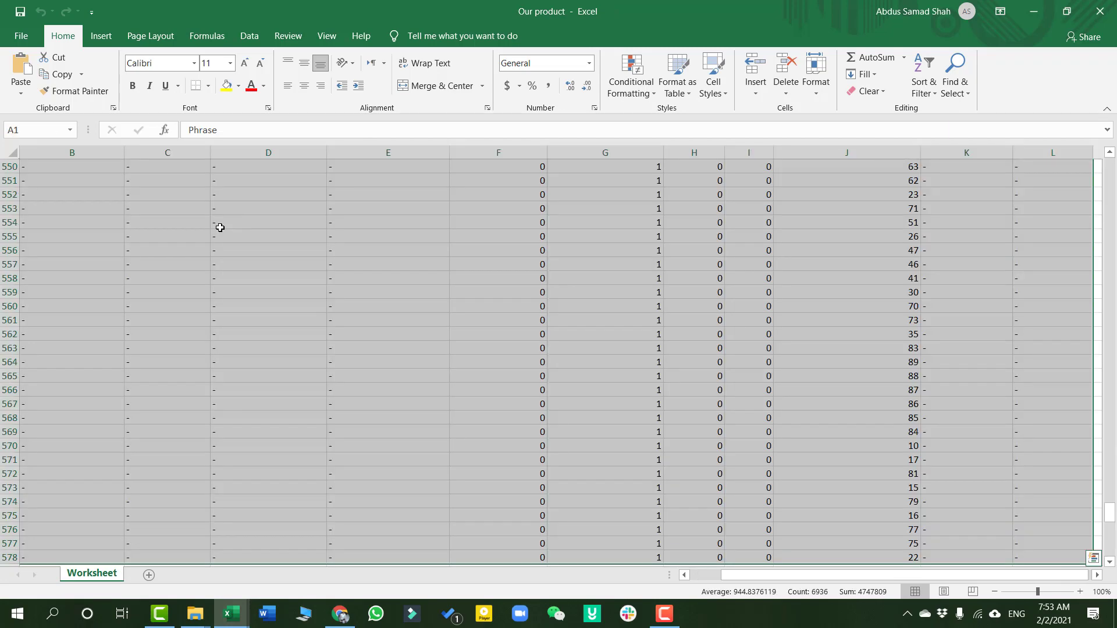
{"action": "key", "text": "ctrl+c"}
{"action": "mouse_move", "coordinate": [231, 614]}
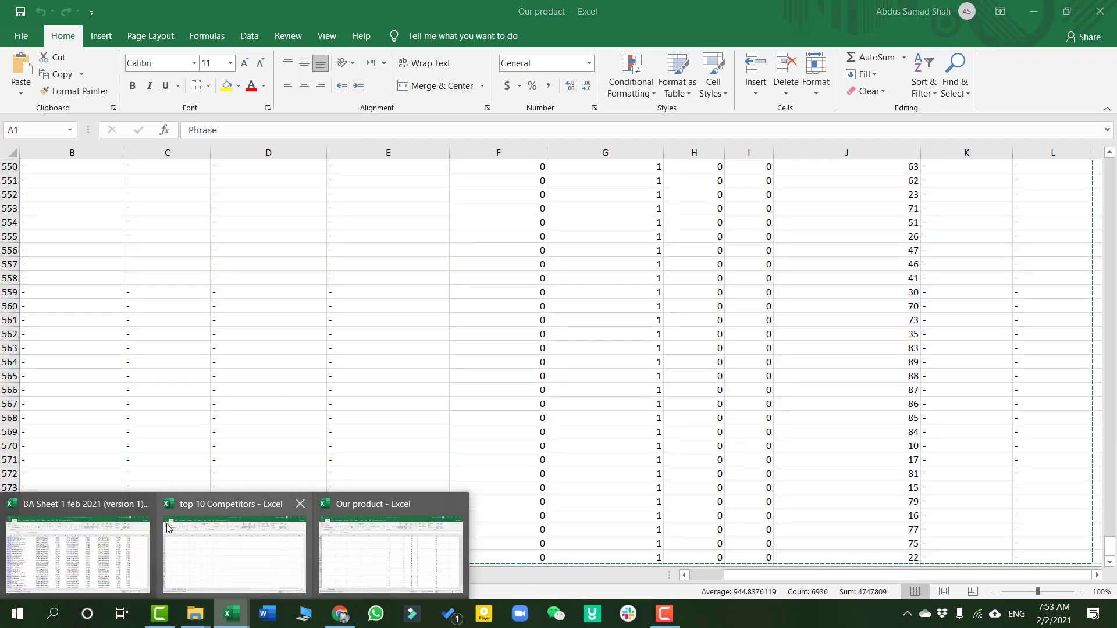
{"action": "left_click", "coordinate": [199, 550]}
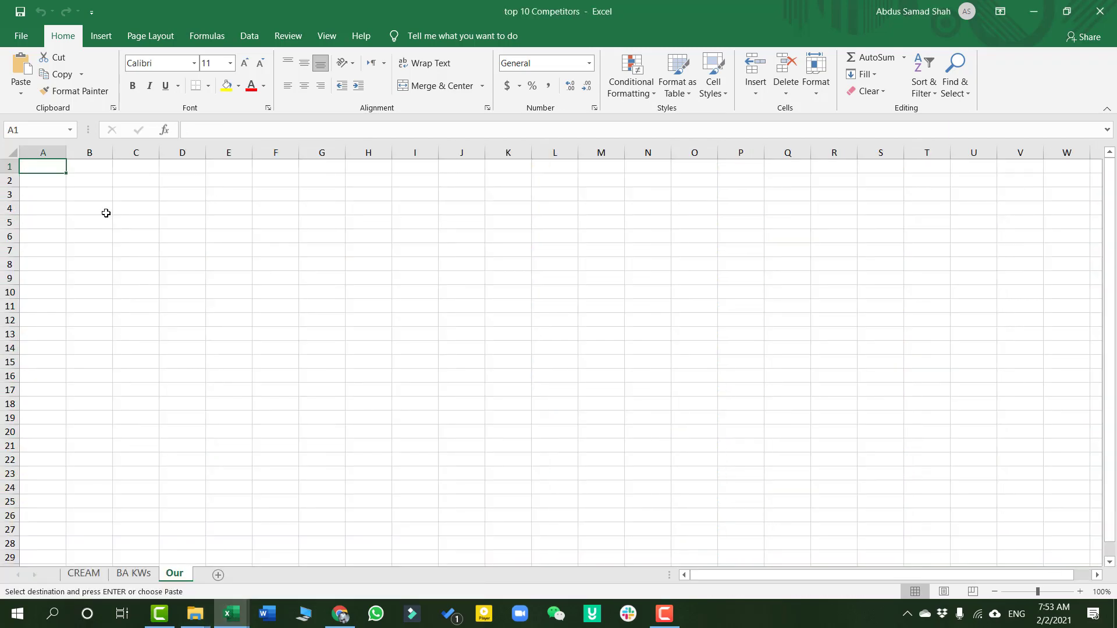
{"action": "key", "text": "ctrl+v"}
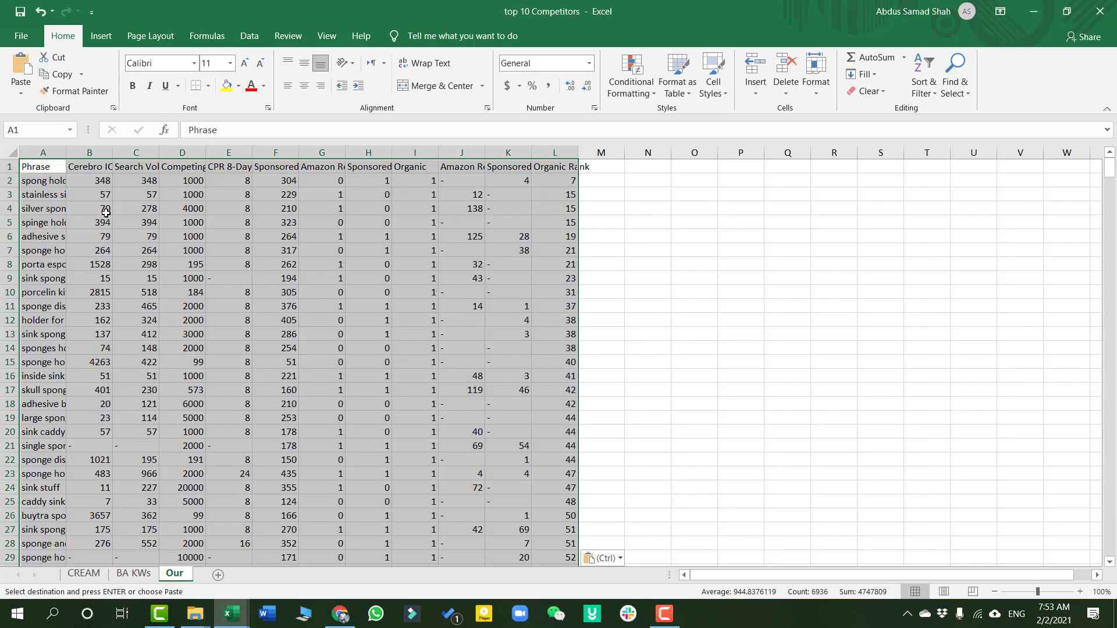
Make the header row of the Our sheet bold and widen columns A to L evenly
{"action": "left_click", "coordinate": [9, 165]}
{"action": "key", "text": "Escape"}
{"action": "left_click", "coordinate": [143, 193]}
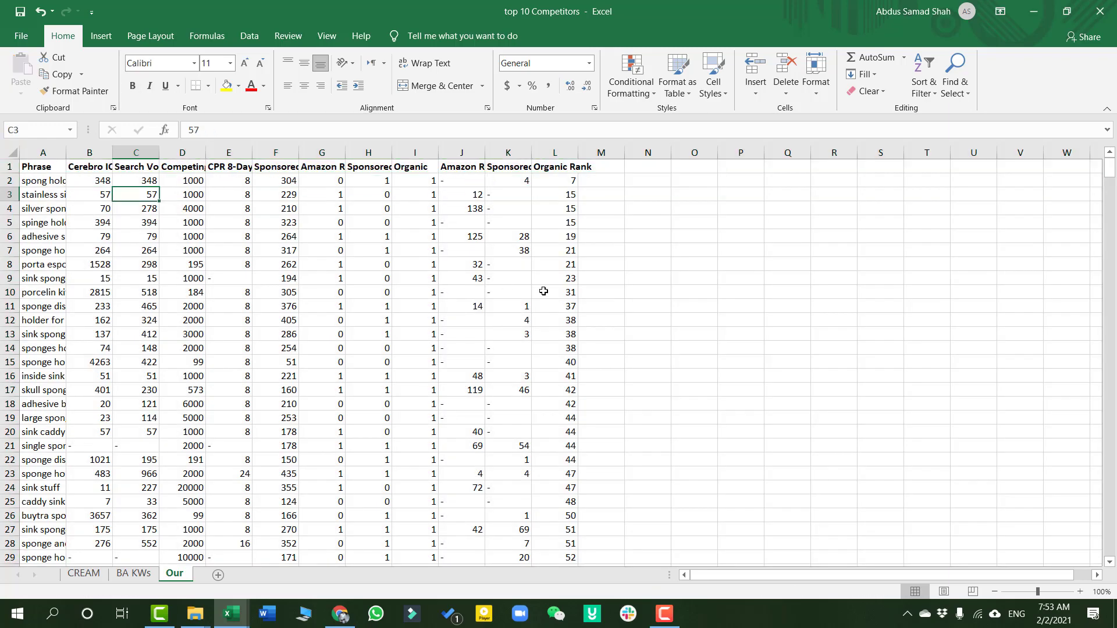
{"action": "left_click_drag", "start_coordinate": [46, 159], "coordinate": [575, 155]}
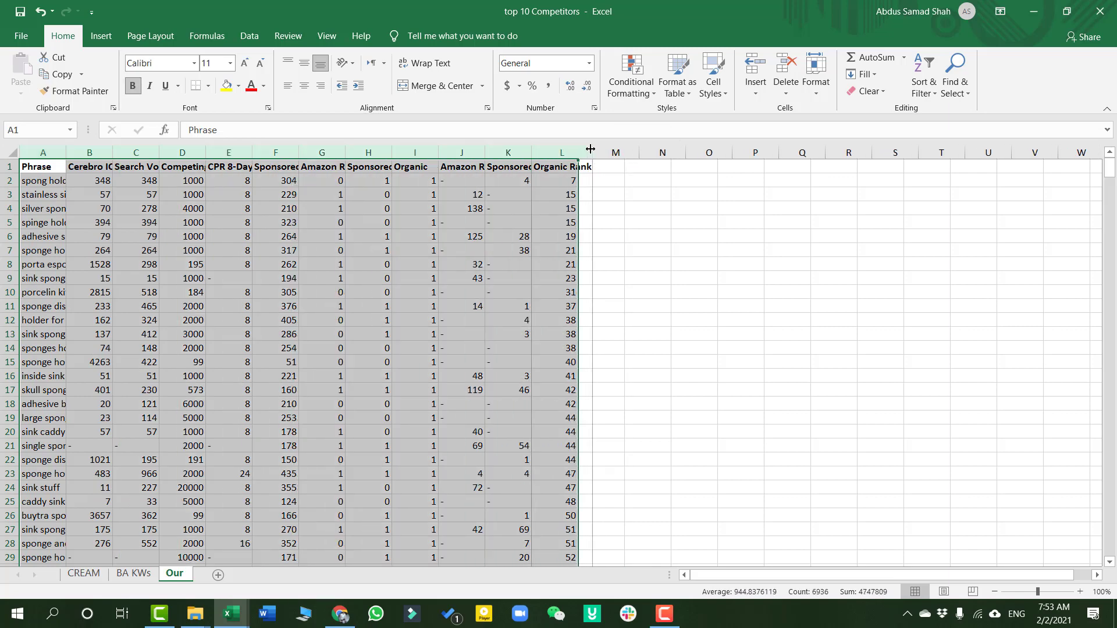
{"action": "double_click", "coordinate": [576, 150]}
{"action": "left_click", "coordinate": [705, 247]}
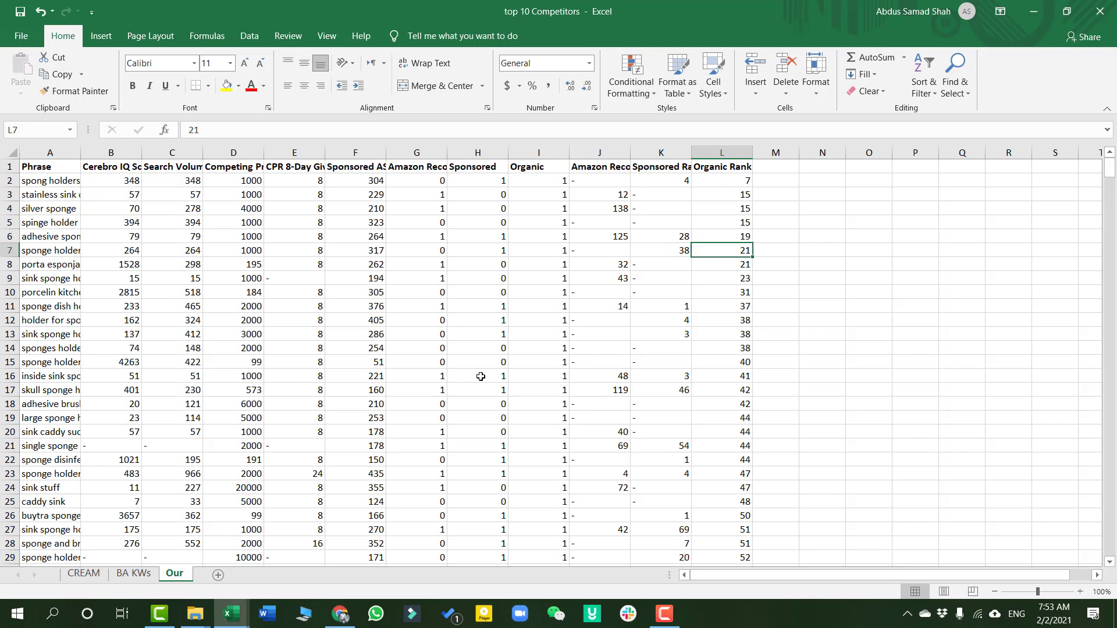
Insert two blank columns on the CREAM sheet between Competitor Performance Score and the first competitor ASIN column
{"action": "left_click", "coordinate": [10, 167]}
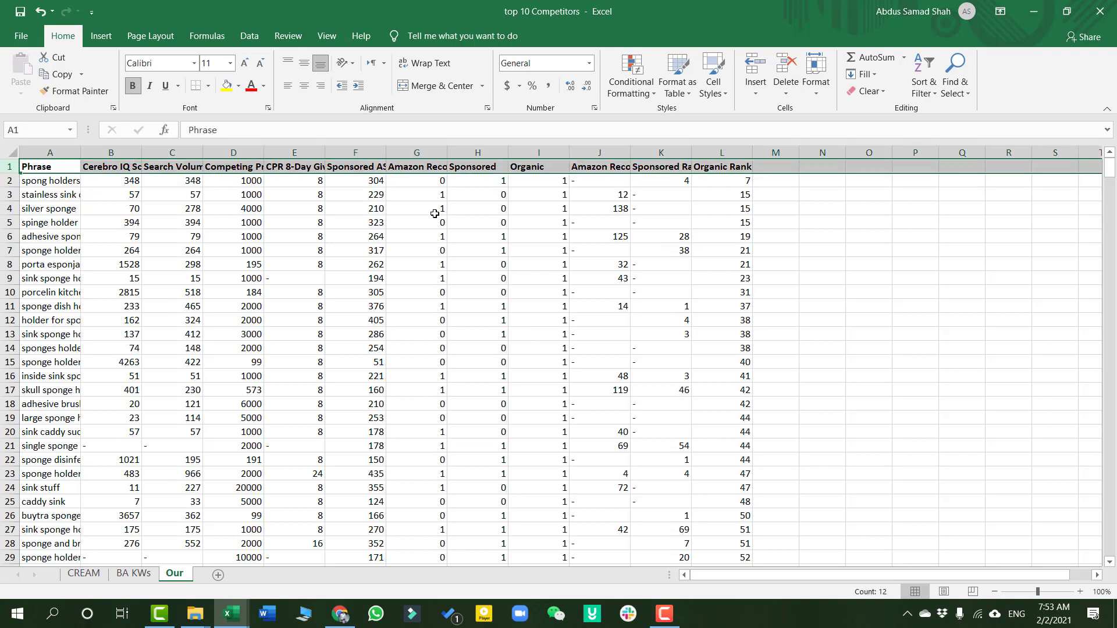
{"action": "left_click", "coordinate": [669, 155]}
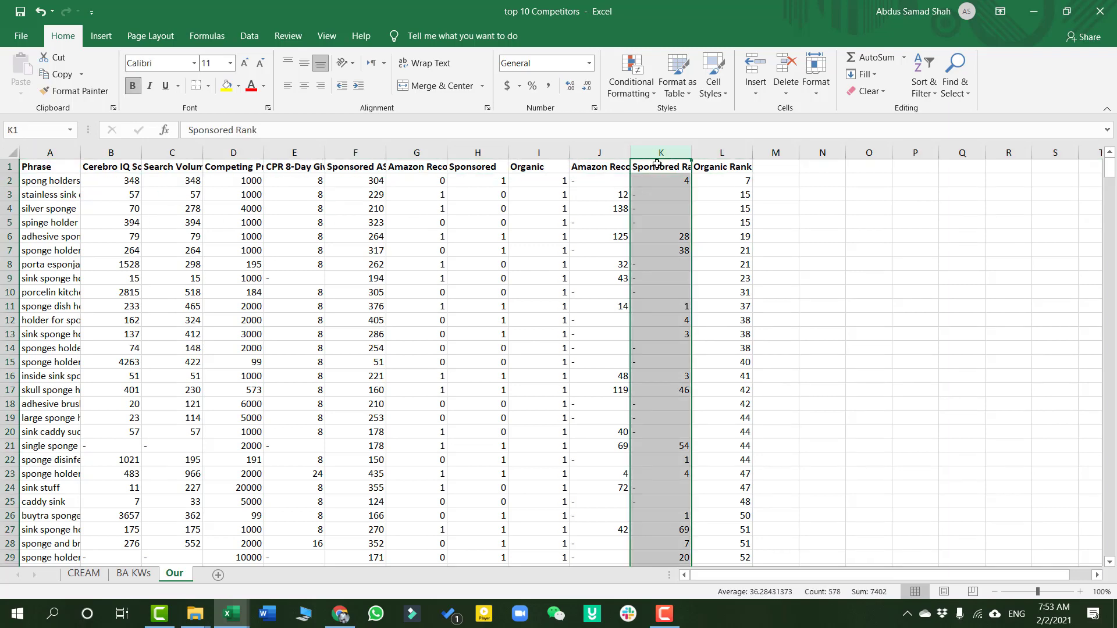
{"action": "left_click", "coordinate": [744, 155]}
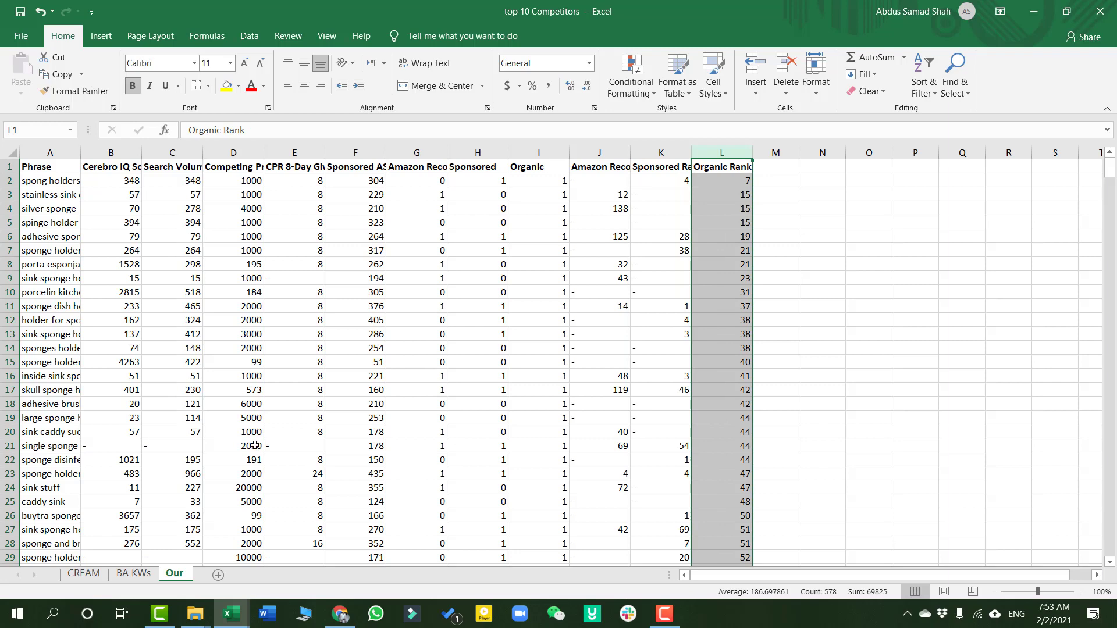
{"action": "left_click", "coordinate": [85, 574]}
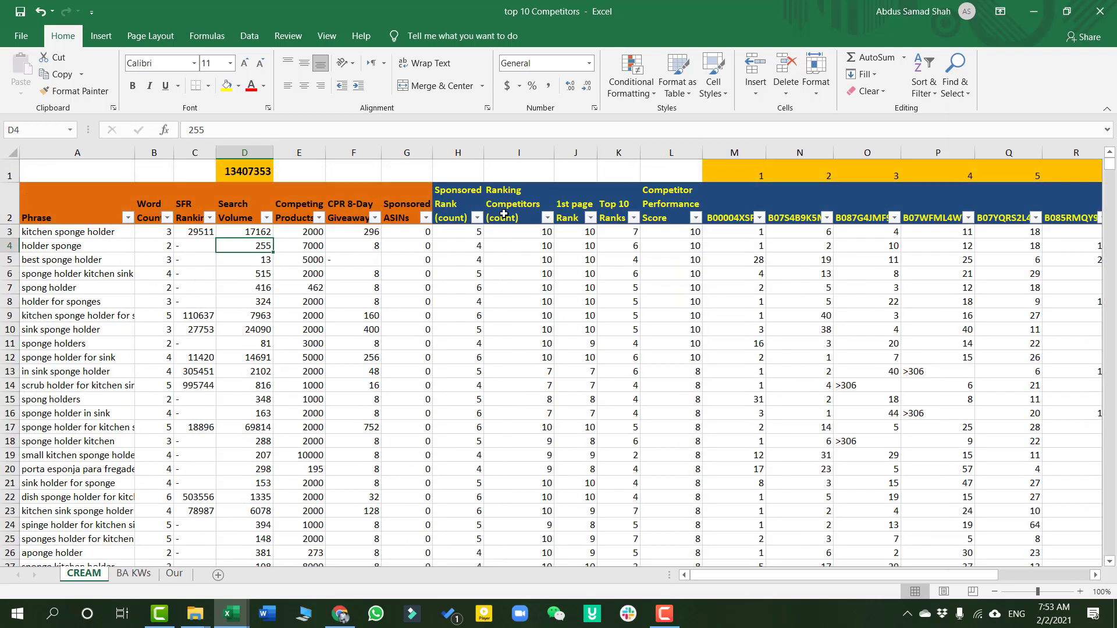
{"action": "left_click", "coordinate": [729, 148]}
{"action": "right_click", "coordinate": [730, 148]}
{"action": "left_click", "coordinate": [770, 251]}
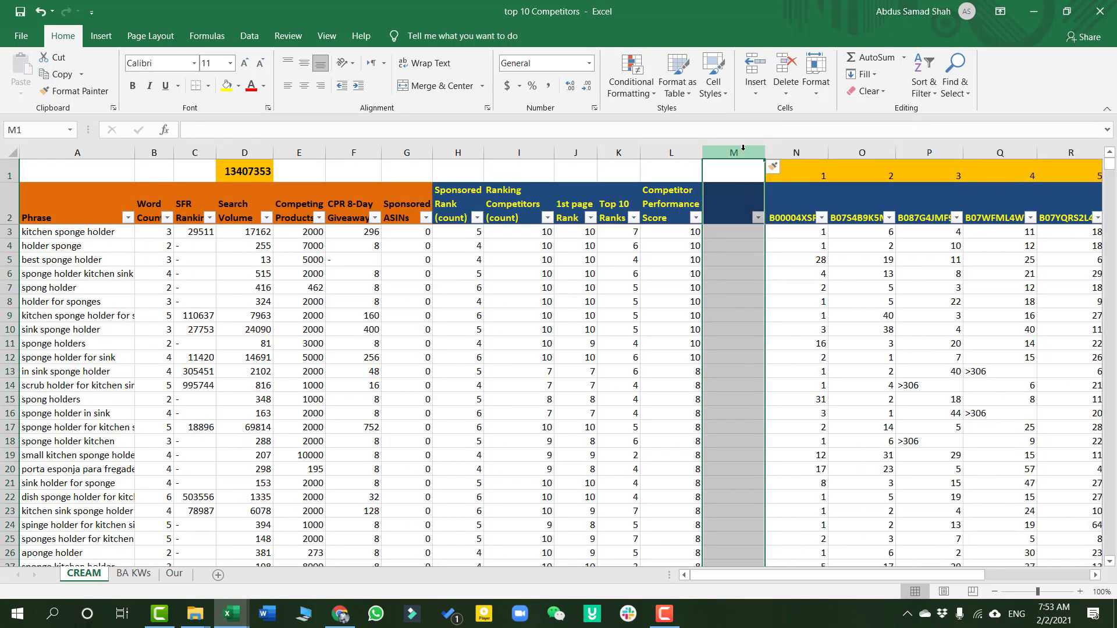
{"action": "key", "text": "F4"}
Enter the headers Sponsored rank in M2 and Organic rank in N2 of the CREAM sheet
{"action": "left_click", "coordinate": [716, 202]}
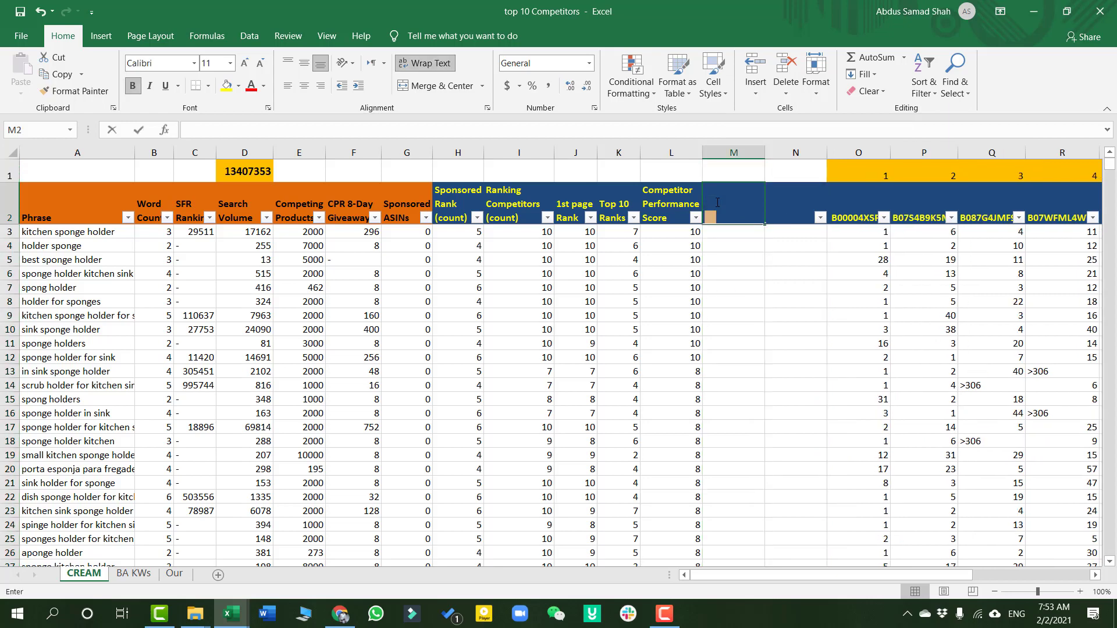
{"action": "type", "text": "S"}
{"action": "type", "text": "pon"}
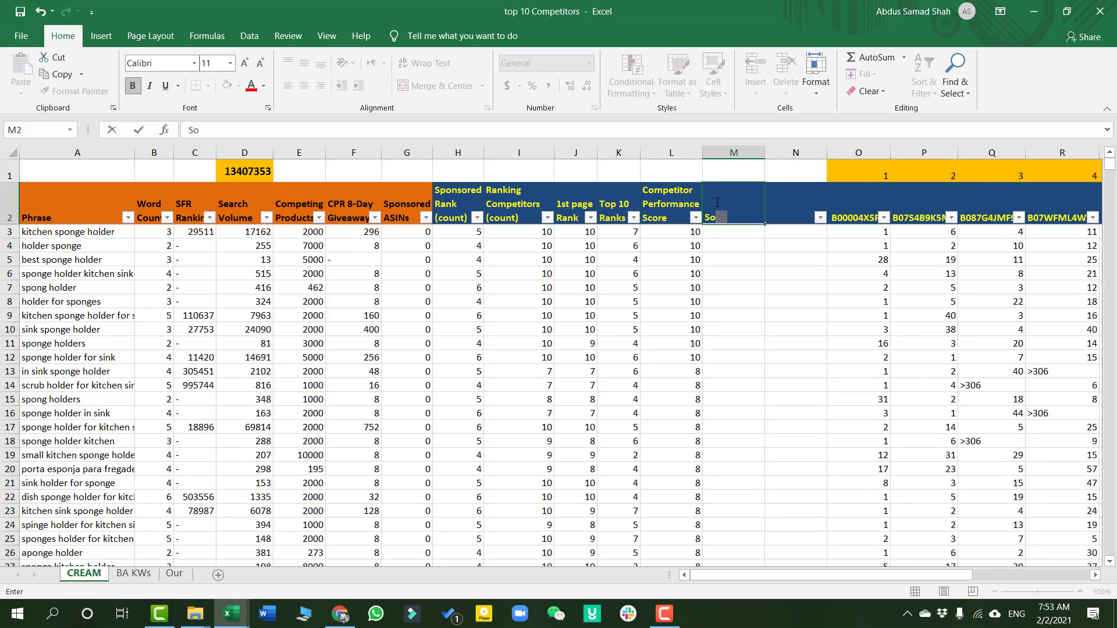
{"action": "type", "text": "sored rank"}
{"action": "key", "text": "Tab"}
{"action": "type", "text": "Or"}
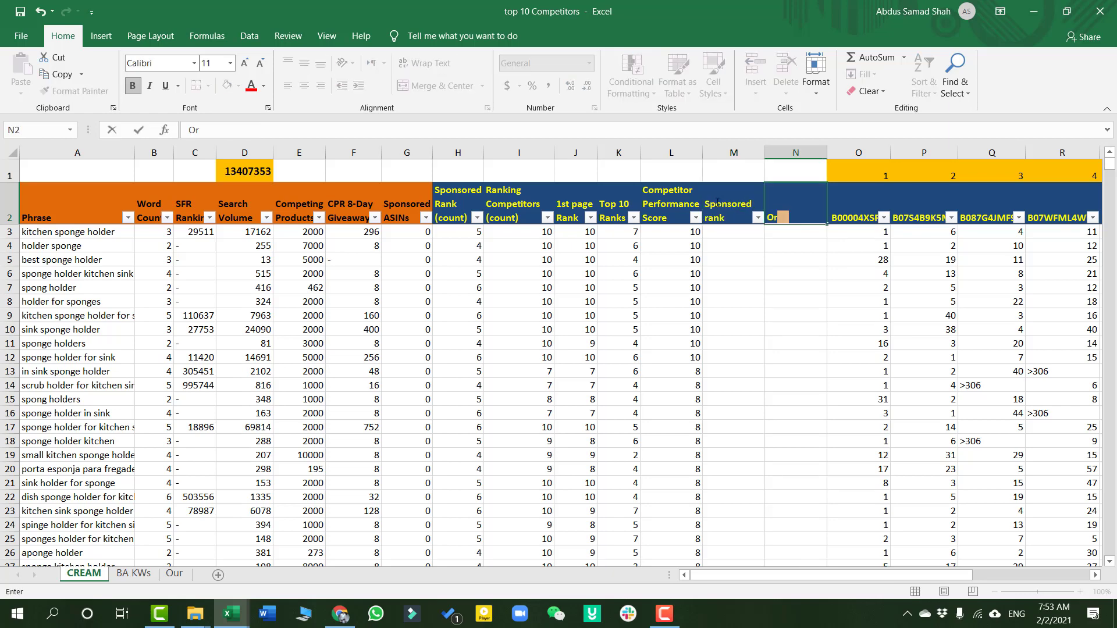
{"action": "type", "text": "ganic rank"}
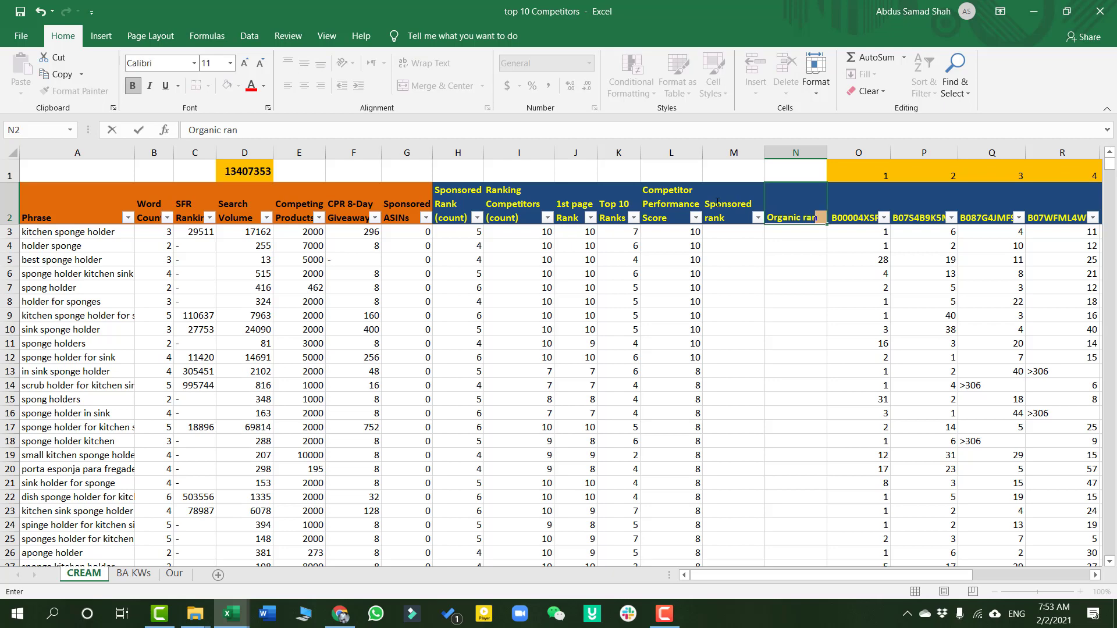
{"action": "key", "text": "Return"}
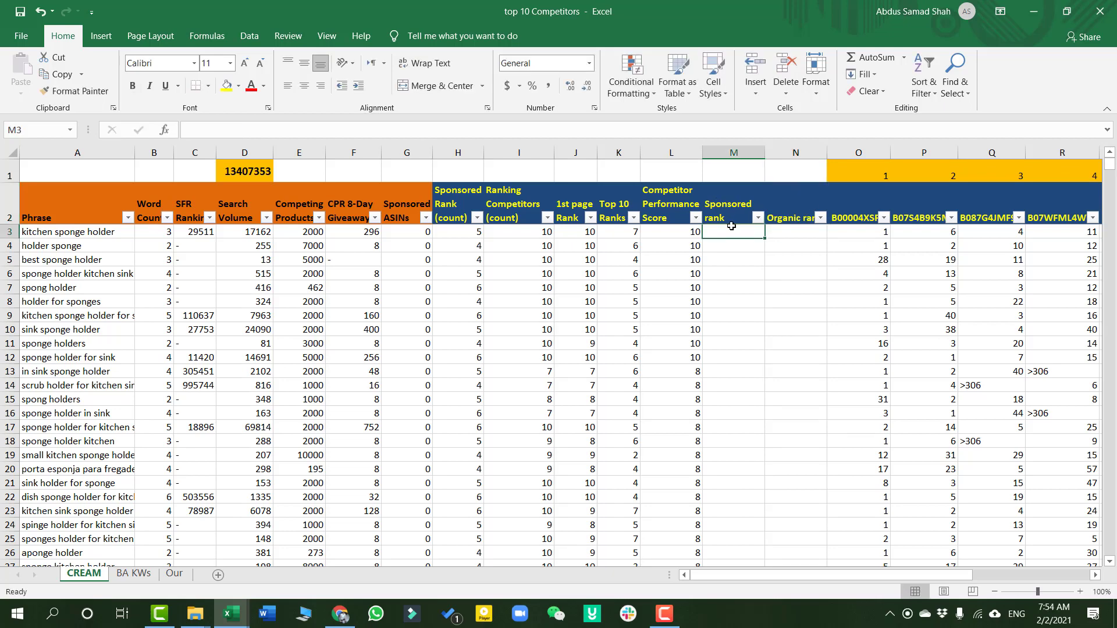
Start a VLOOKUP in cell M3 under Sponsored rank, using the phrase in A3 as lookup value
{"action": "type", "text": "="}
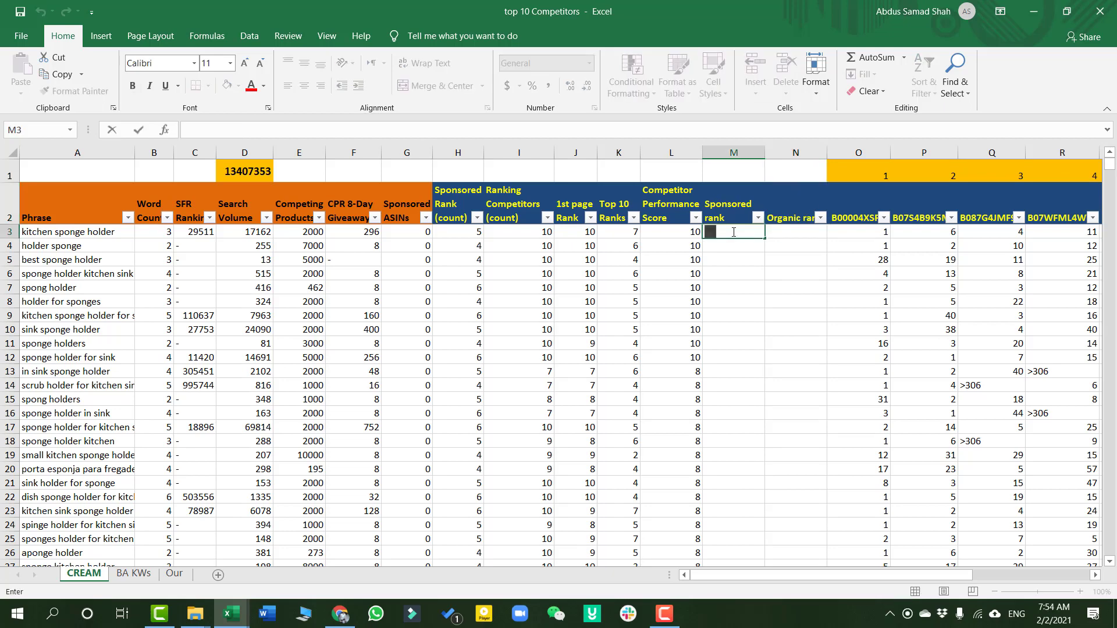
{"action": "type", "text": "VLOOKUP("}
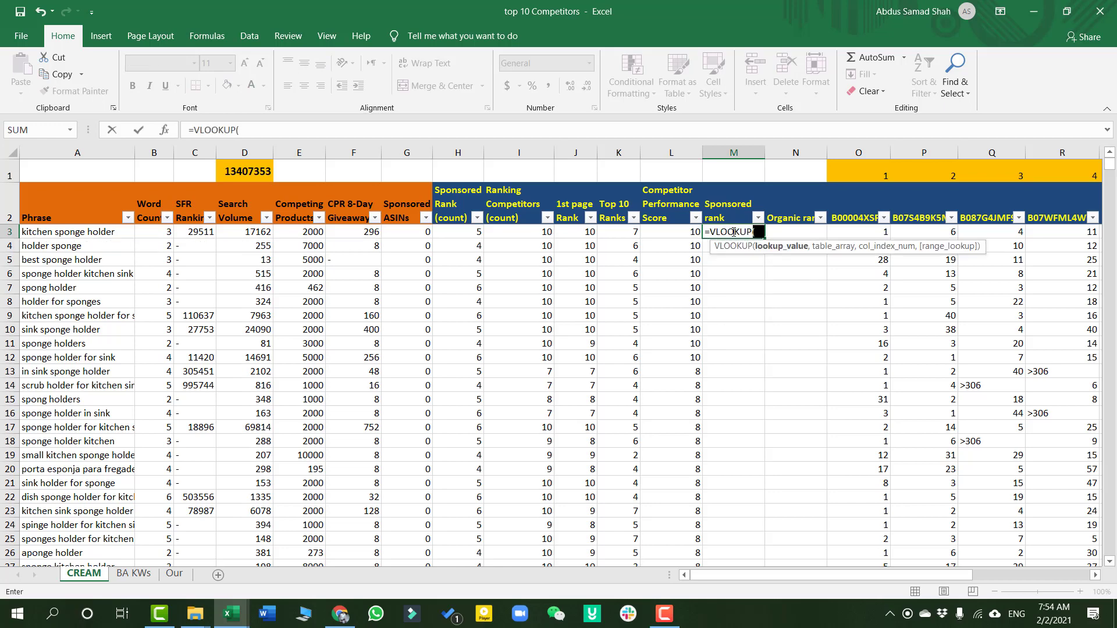
{"action": "left_click", "coordinate": [92, 232]}
{"action": "type", "text": ","}
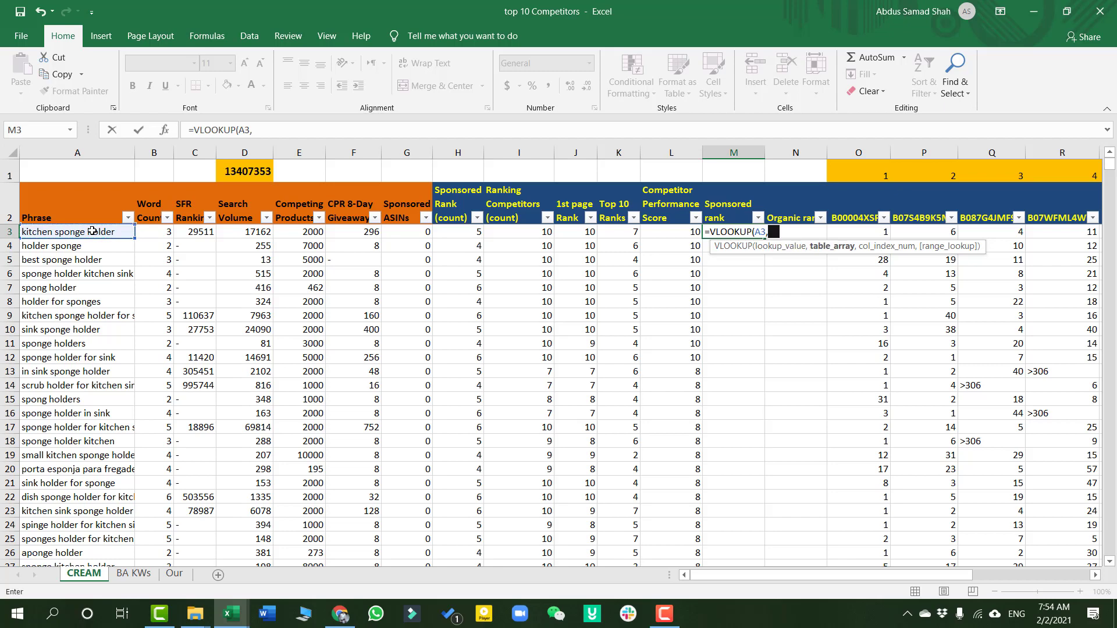
Set the VLOOKUP table array to A1:L578 on the Our sheet with absolute references ($A$1:$L$578)
{"action": "left_click", "coordinate": [174, 573]}
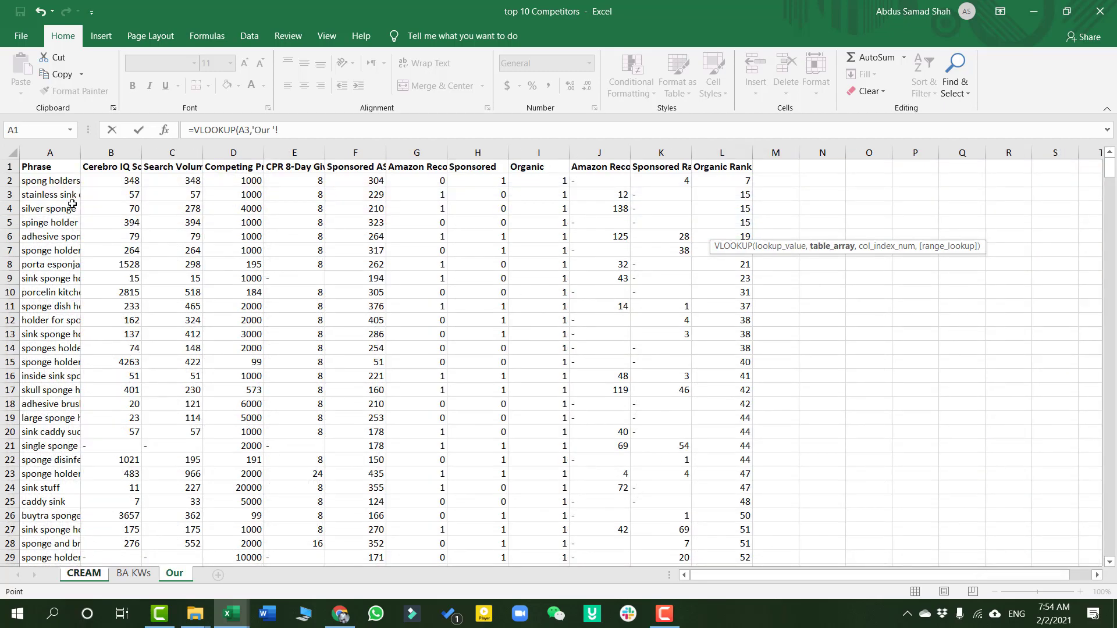
{"action": "left_click_drag", "start_coordinate": [56, 175], "coordinate": [733, 178]}
{"action": "key", "text": "ctrl+shift+Down"}
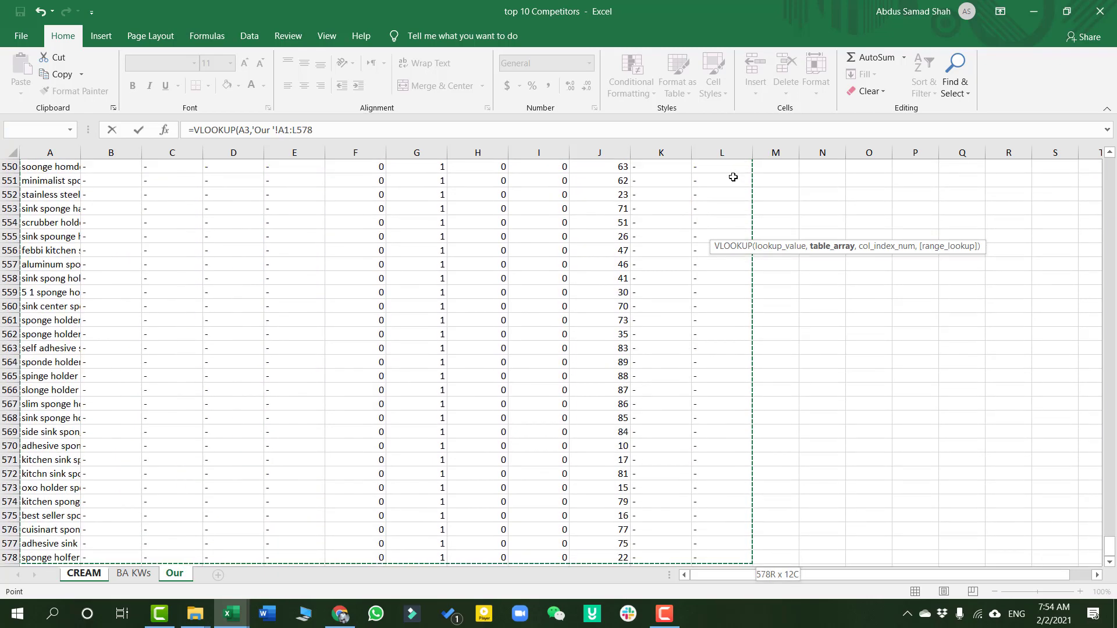
{"action": "left_click", "coordinate": [337, 128]}
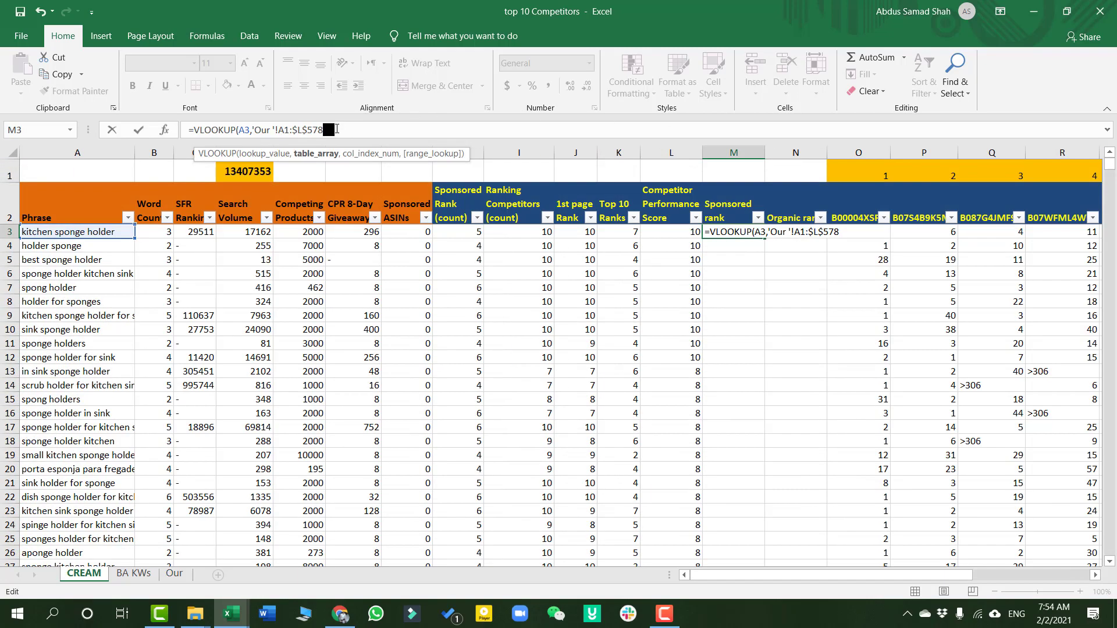
{"action": "key", "text": "F4"}
{"action": "left_click", "coordinate": [291, 130]}
{"action": "key", "text": "F4"}
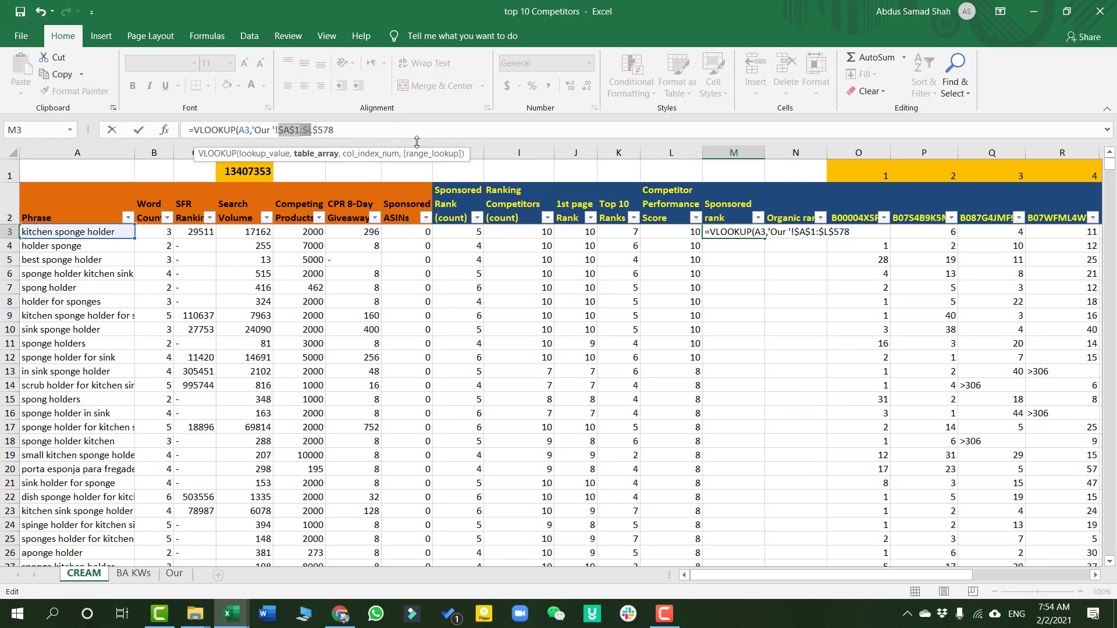
Complete the M3 VLOOKUP with column index 11 and FALSE for an exact match, and copy the full formula text
{"action": "left_click", "coordinate": [419, 127]}
{"action": "type", "text": ",11,FALSE"}
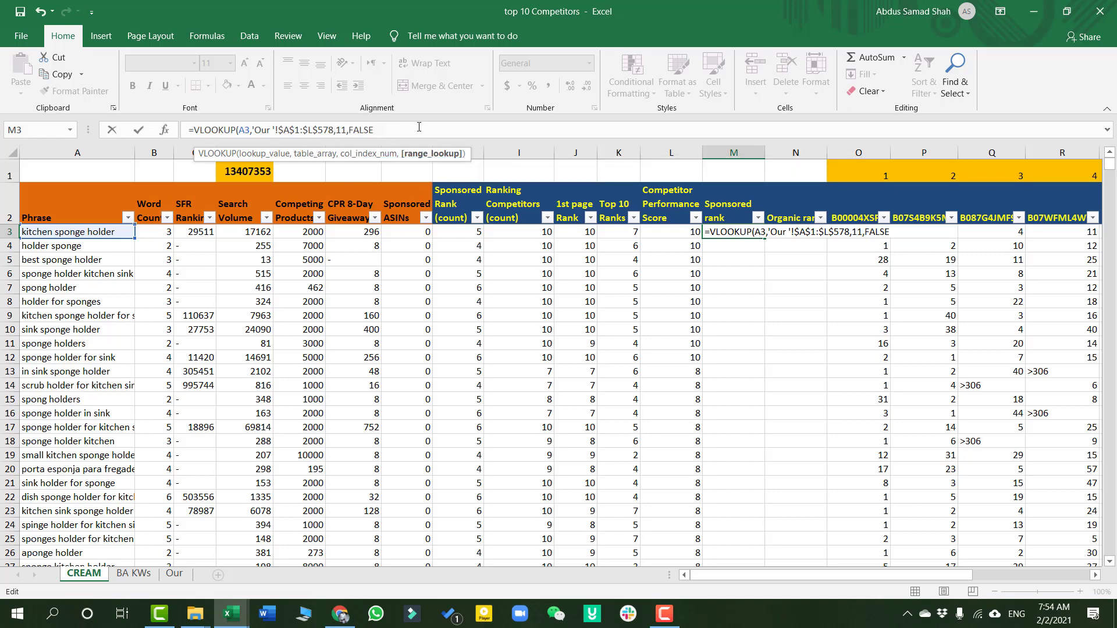
{"action": "type", "text": ")"}
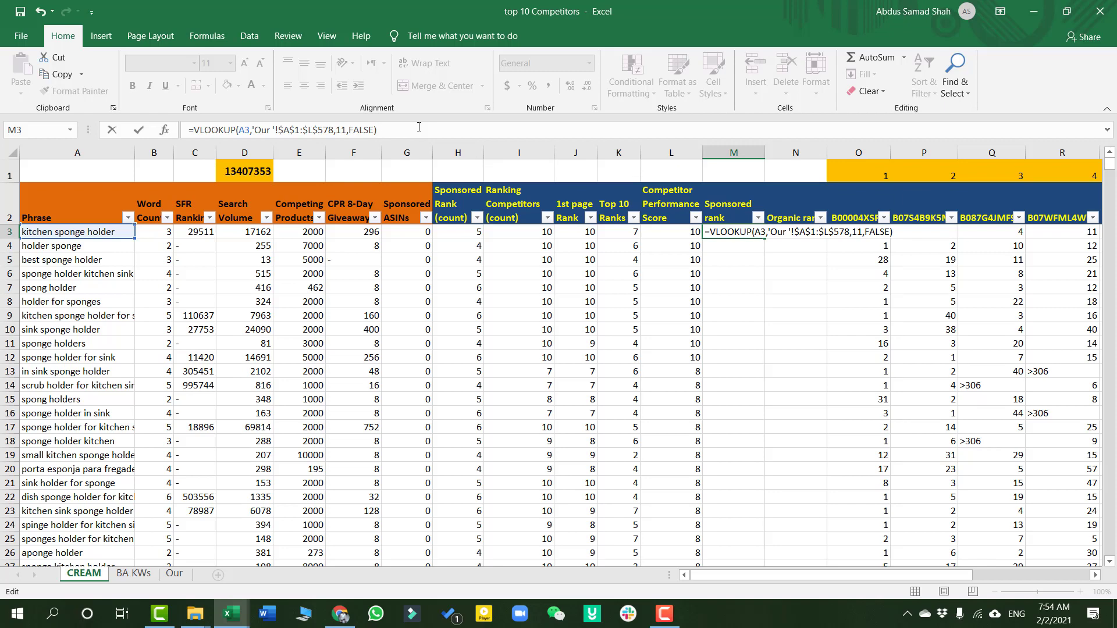
{"action": "triple_click", "coordinate": [398, 123]}
{"action": "key", "text": "ctrl+c"}
{"action": "key", "text": "Return"}
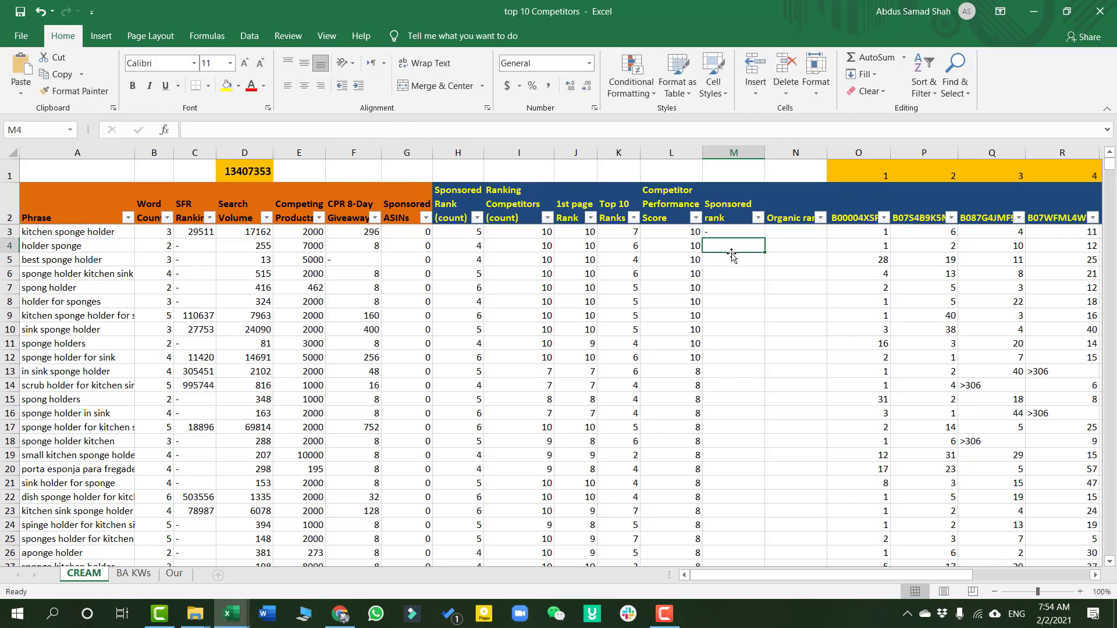
Fill the VLOOKUP formula from M3 down the whole Sponsored rank column
{"action": "left_click", "coordinate": [762, 235]}
{"action": "left_click", "coordinate": [767, 238]}
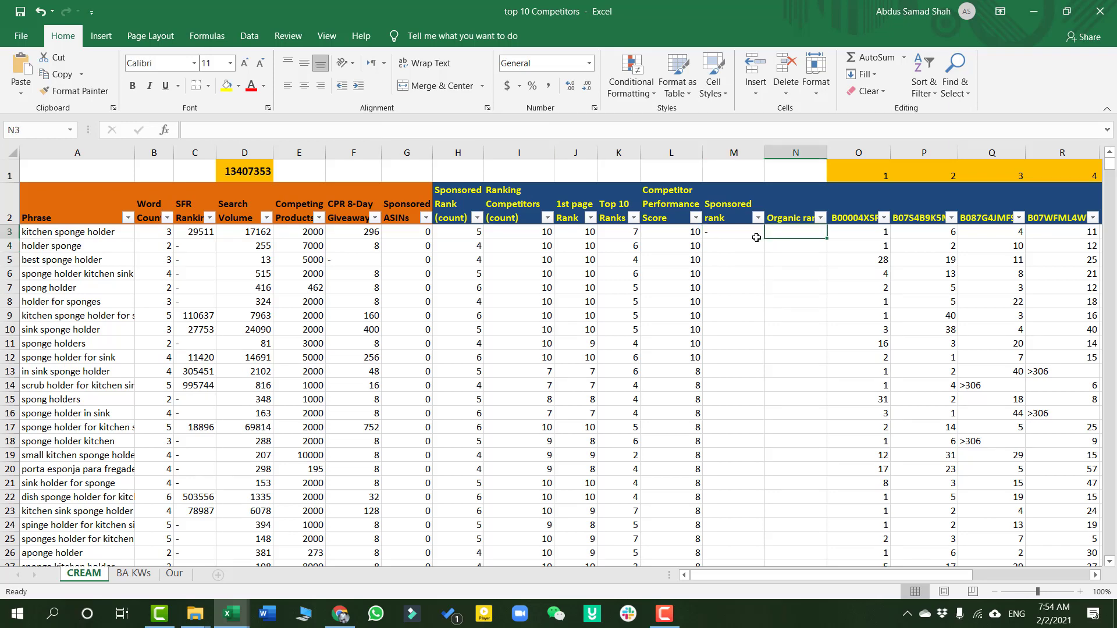
{"action": "left_click", "coordinate": [735, 235]}
{"action": "left_click", "coordinate": [768, 238]}
{"action": "left_click", "coordinate": [759, 236]}
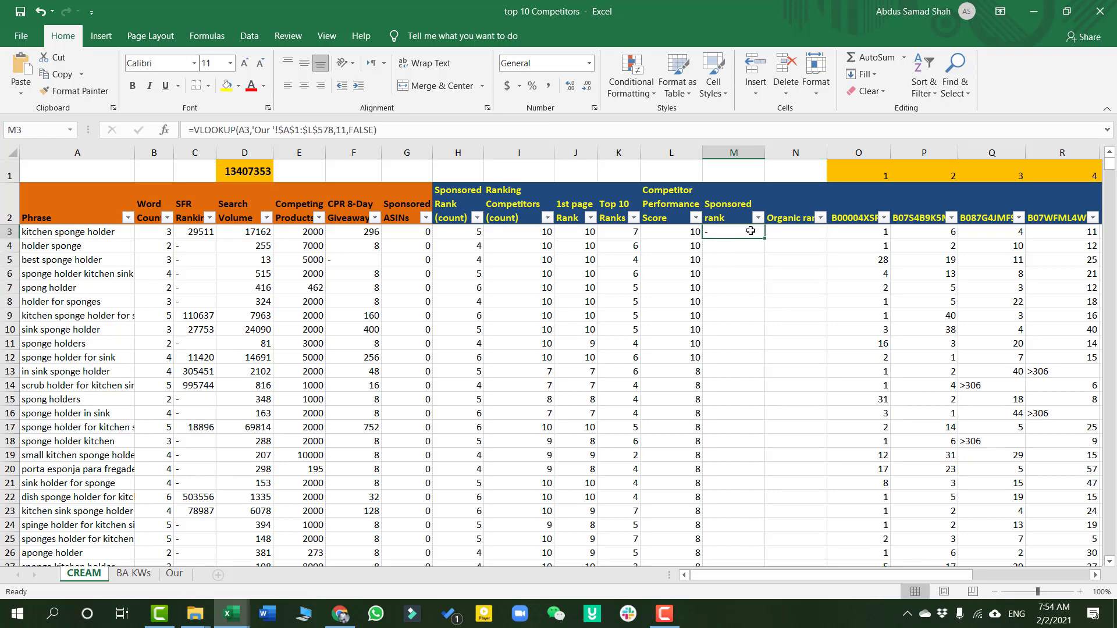
{"action": "double_click", "coordinate": [763, 237]}
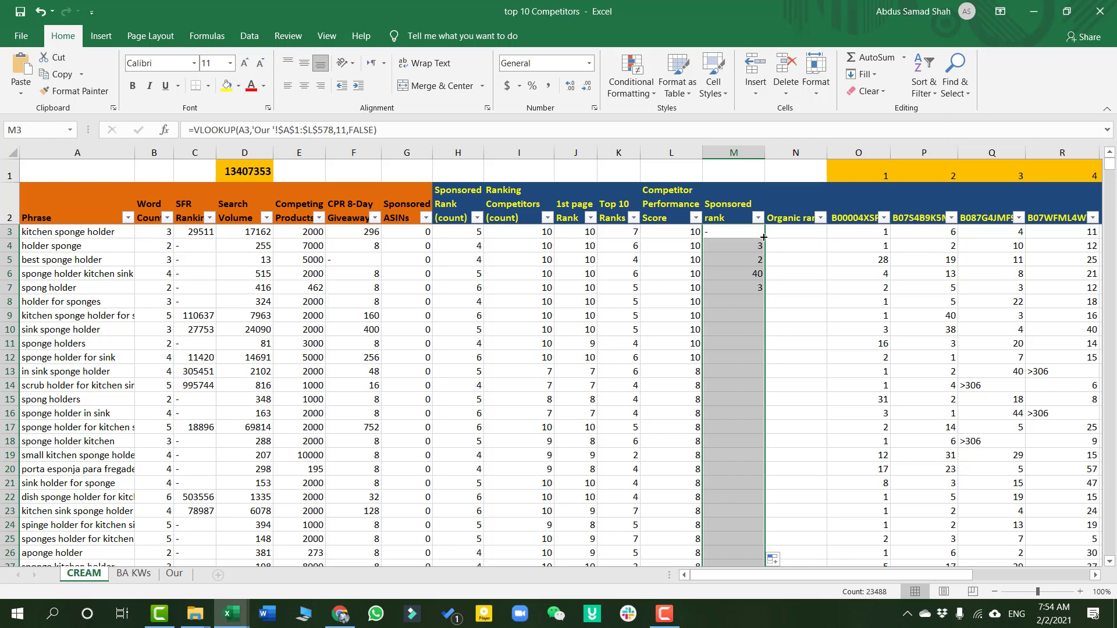
Paste the copied VLOOKUP into N3, change its column index to 12, and fill it down the Organic rank column
{"action": "left_click", "coordinate": [799, 235]}
{"action": "key", "text": "ctrl+v"}
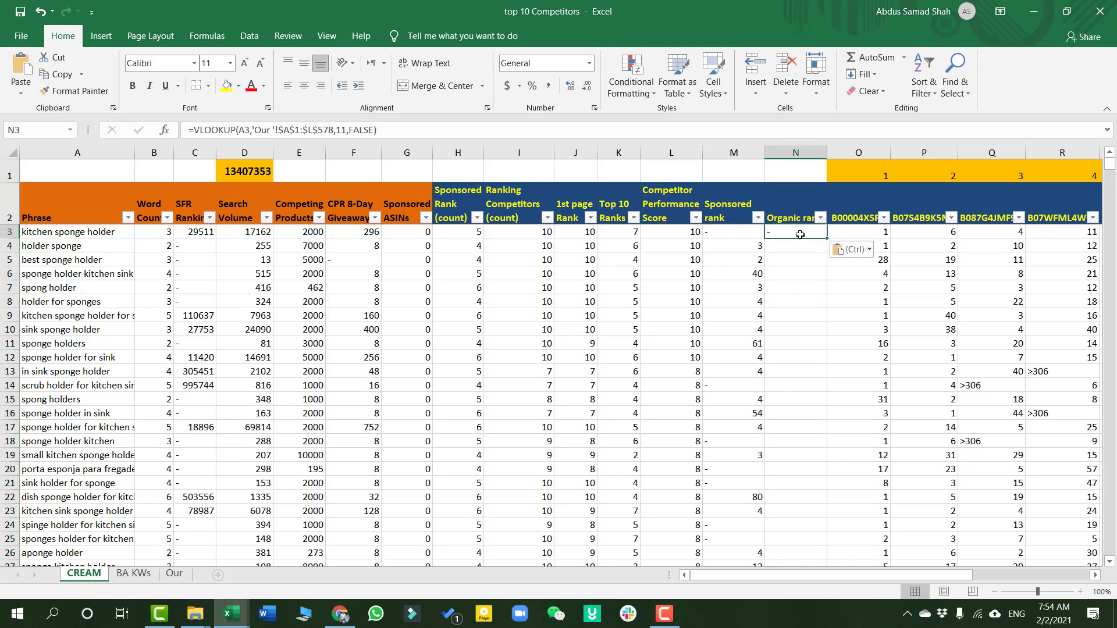
{"action": "double_click", "coordinate": [800, 234]}
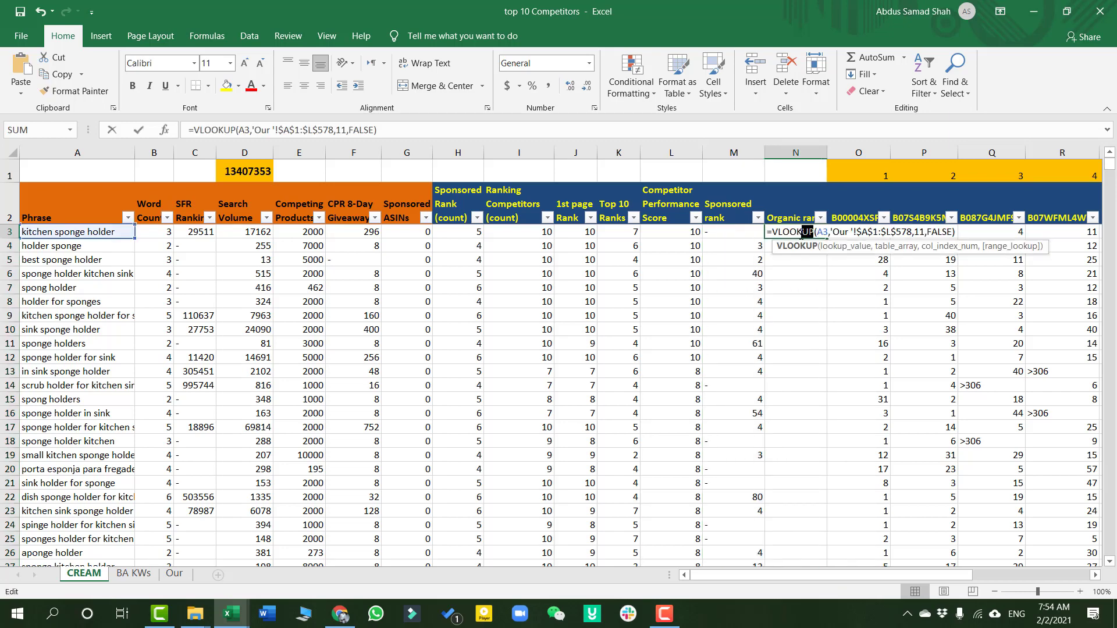
{"action": "double_click", "coordinate": [923, 232]}
{"action": "type", "text": "12"}
{"action": "key", "text": "Return"}
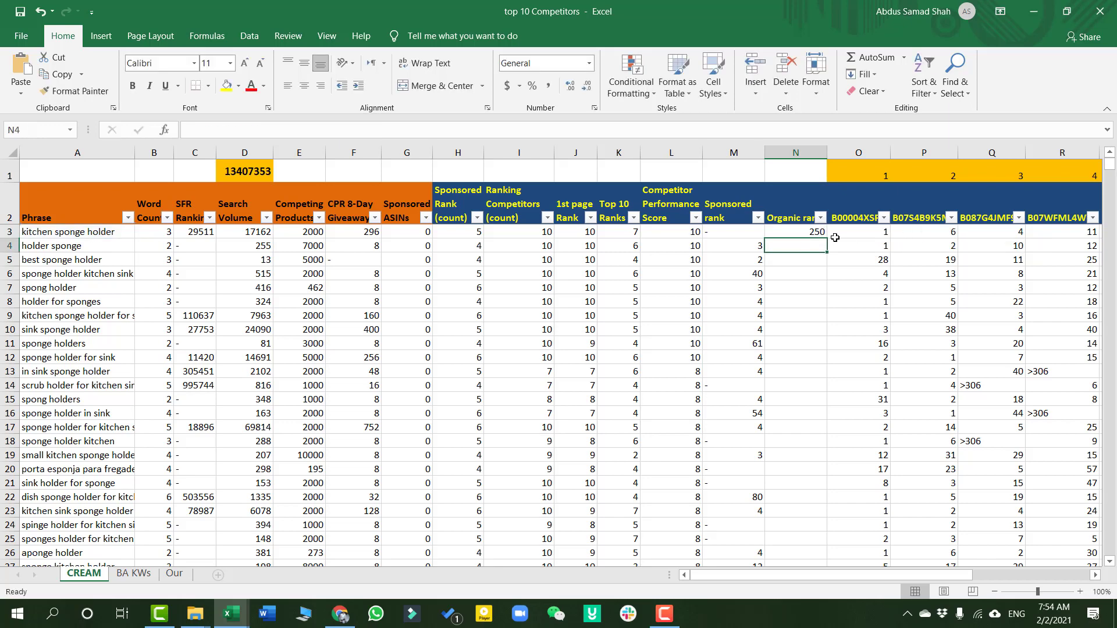
{"action": "left_click", "coordinate": [819, 233]}
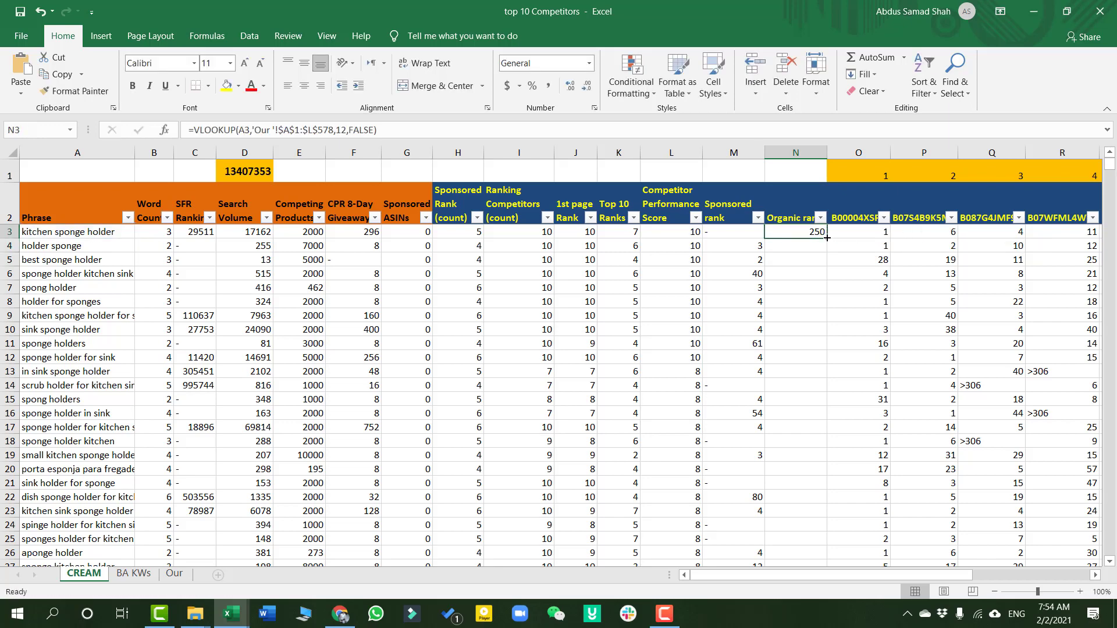
{"action": "double_click", "coordinate": [827, 237]}
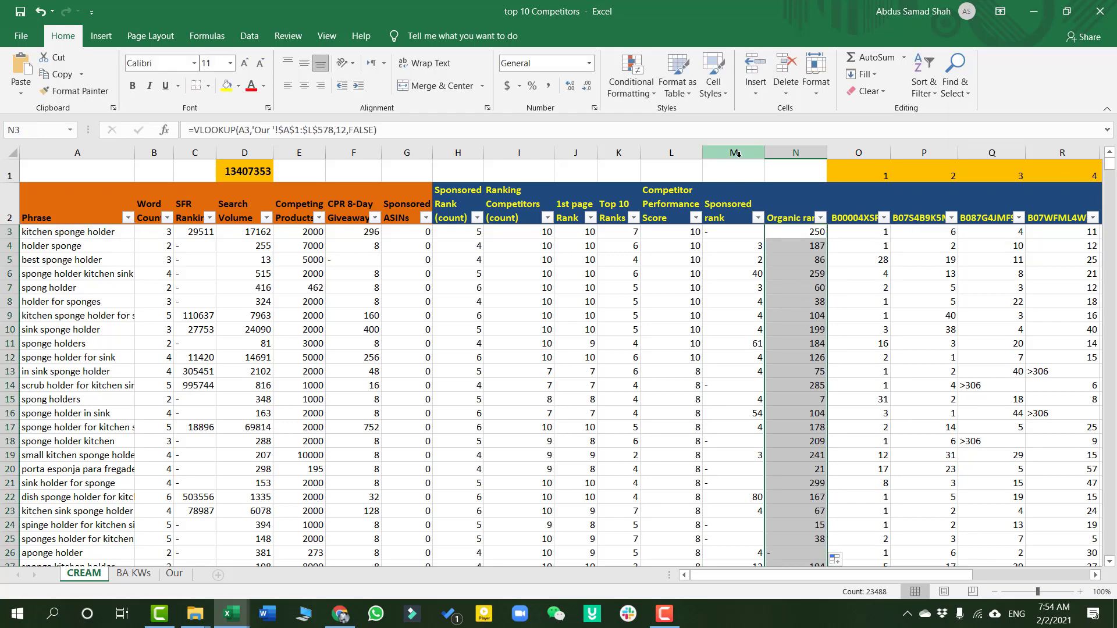
Convert the formulas in columns M and N to plain values by pasting the copied columns over themselves as values
{"action": "left_click_drag", "start_coordinate": [734, 153], "coordinate": [792, 153]}
{"action": "key", "text": "ctrl+c"}
{"action": "key", "text": "ctrl+v"}
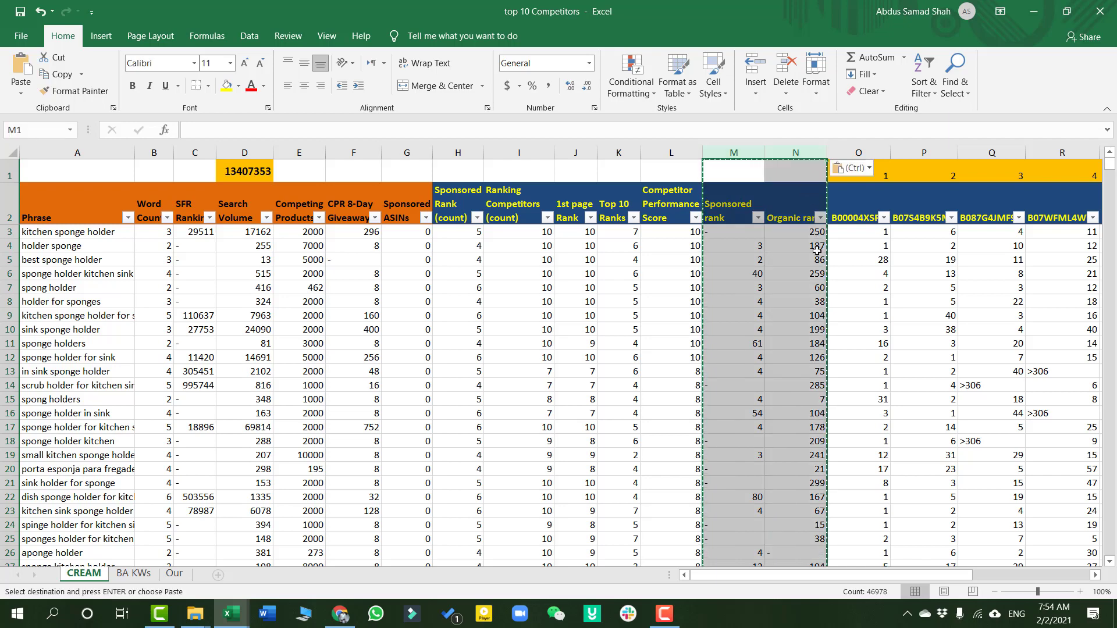
{"action": "left_click", "coordinate": [839, 170]}
{"action": "left_click", "coordinate": [846, 266]}
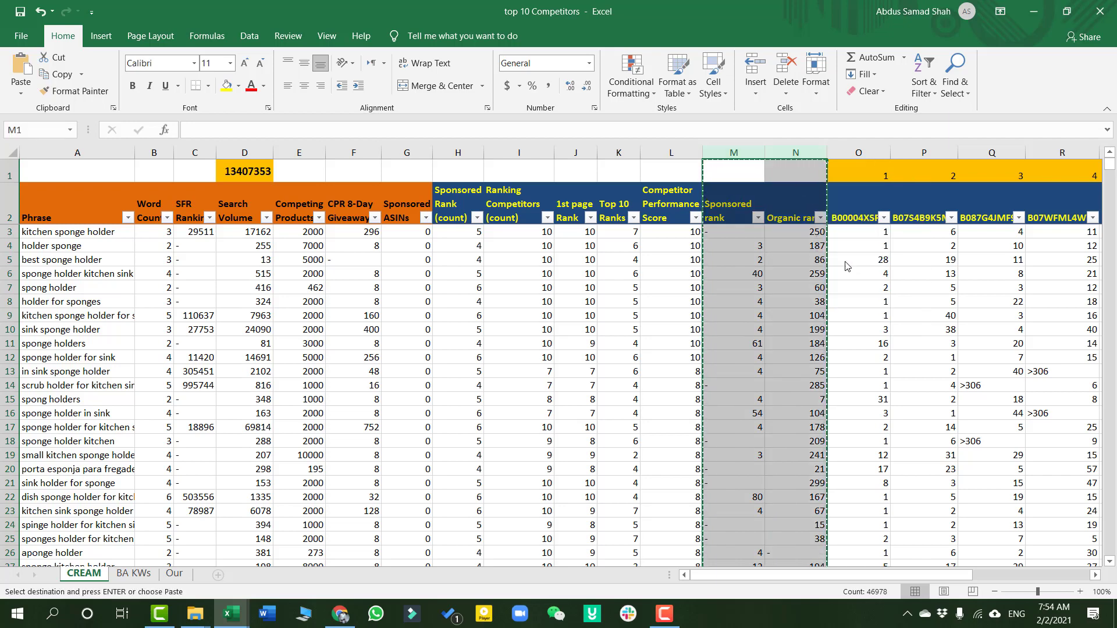
{"action": "left_click", "coordinate": [812, 274]}
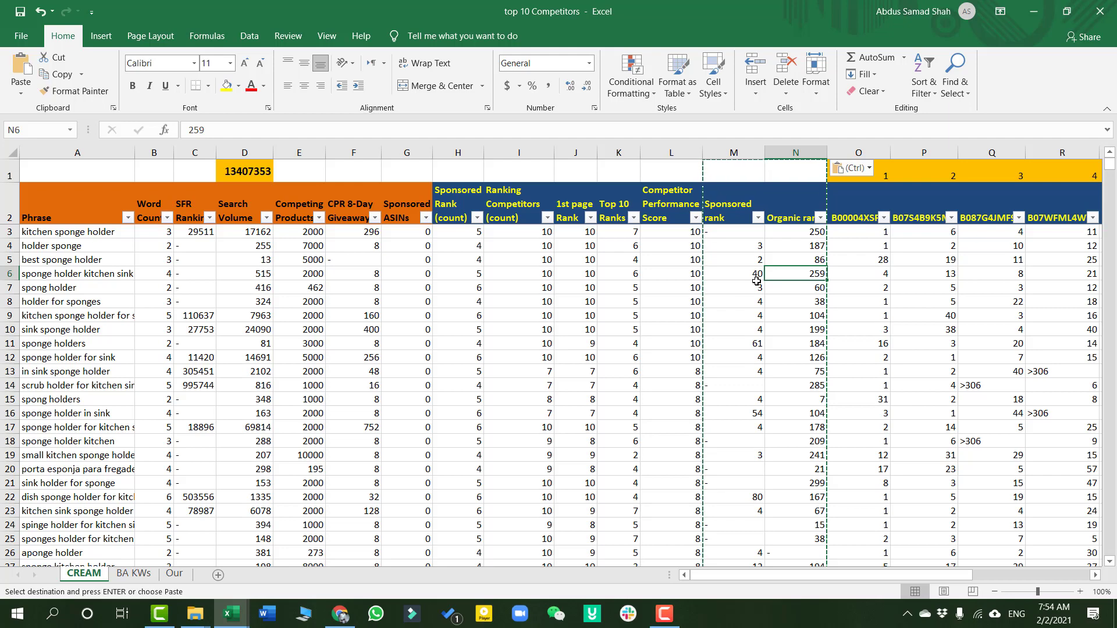
{"action": "key", "text": "Escape"}
Enter the heading Our Product in M1, then wrap it and merge and center it across M1:N1
{"action": "left_click", "coordinate": [727, 176]}
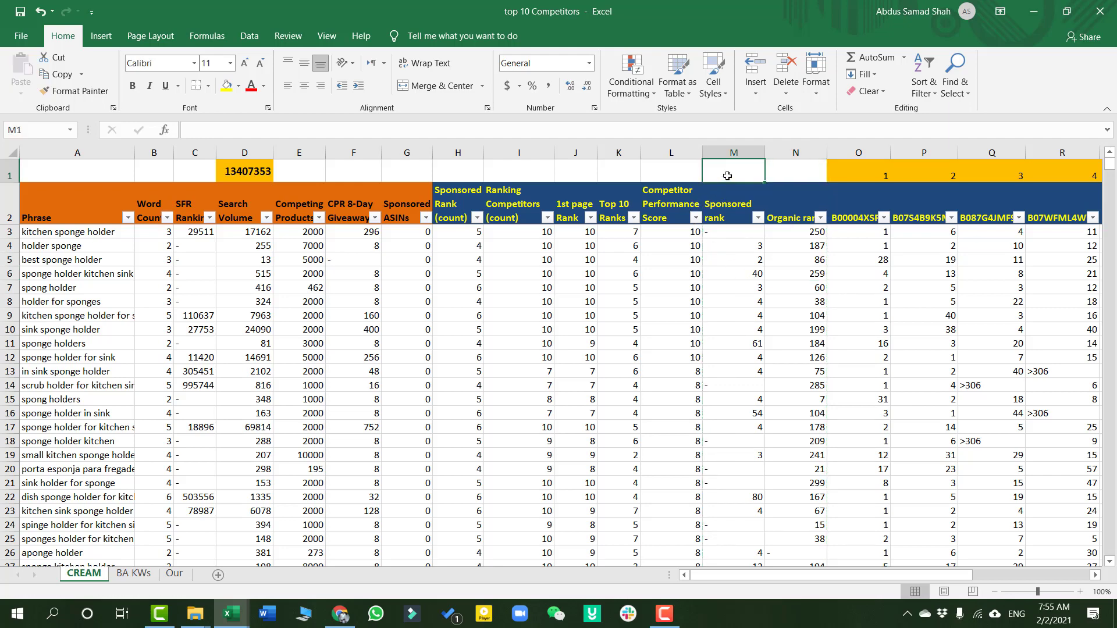
{"action": "type", "text": "Our Product"}
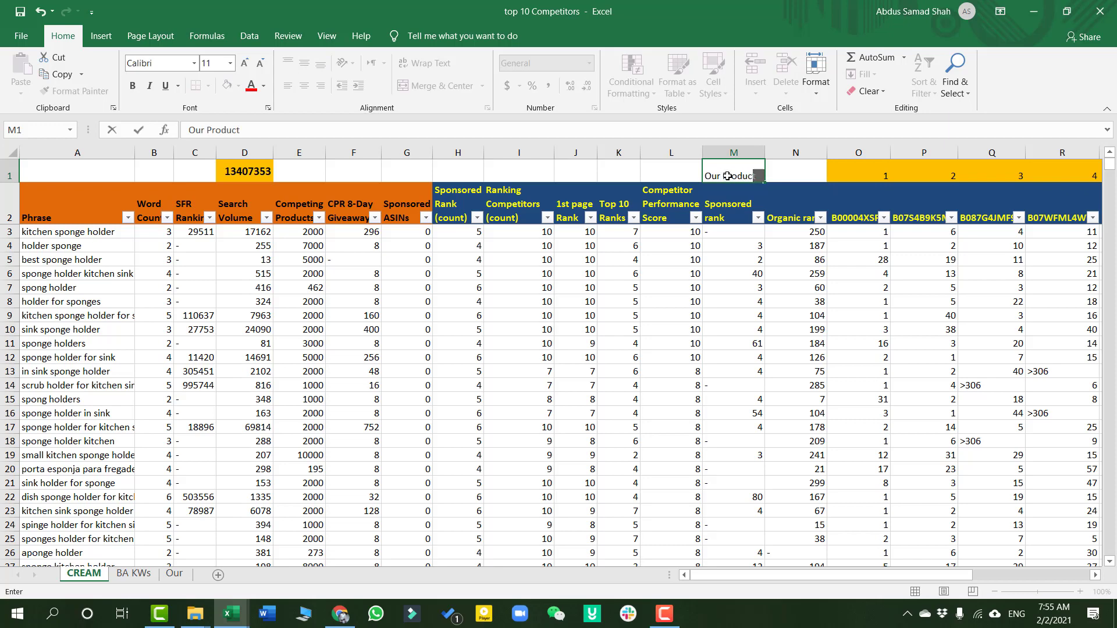
{"action": "key", "text": "Return"}
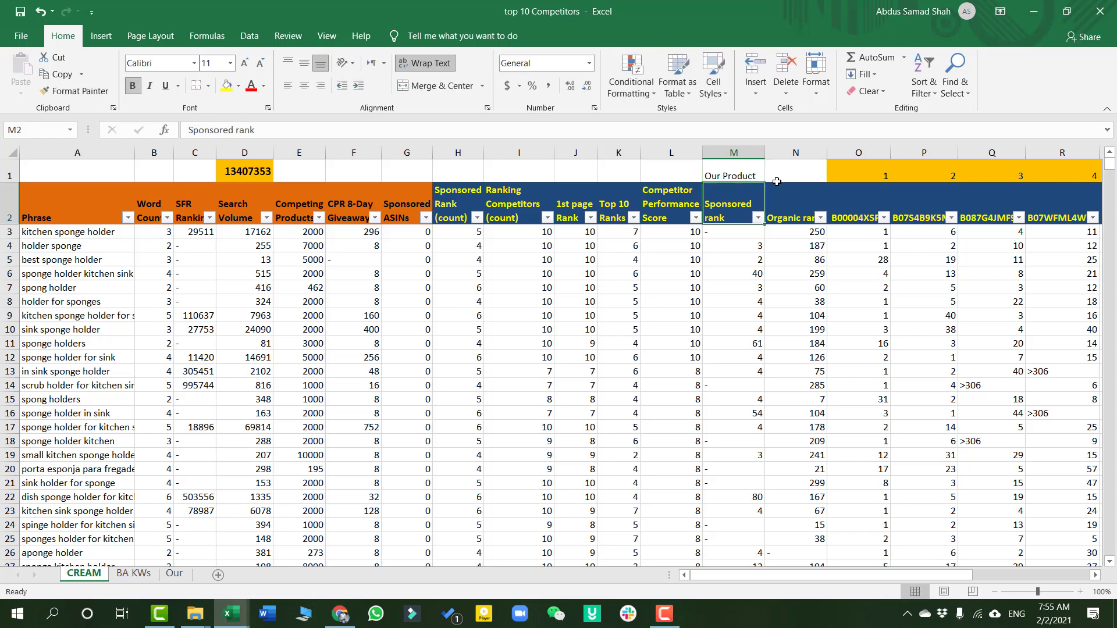
{"action": "left_click_drag", "start_coordinate": [734, 169], "coordinate": [794, 175]}
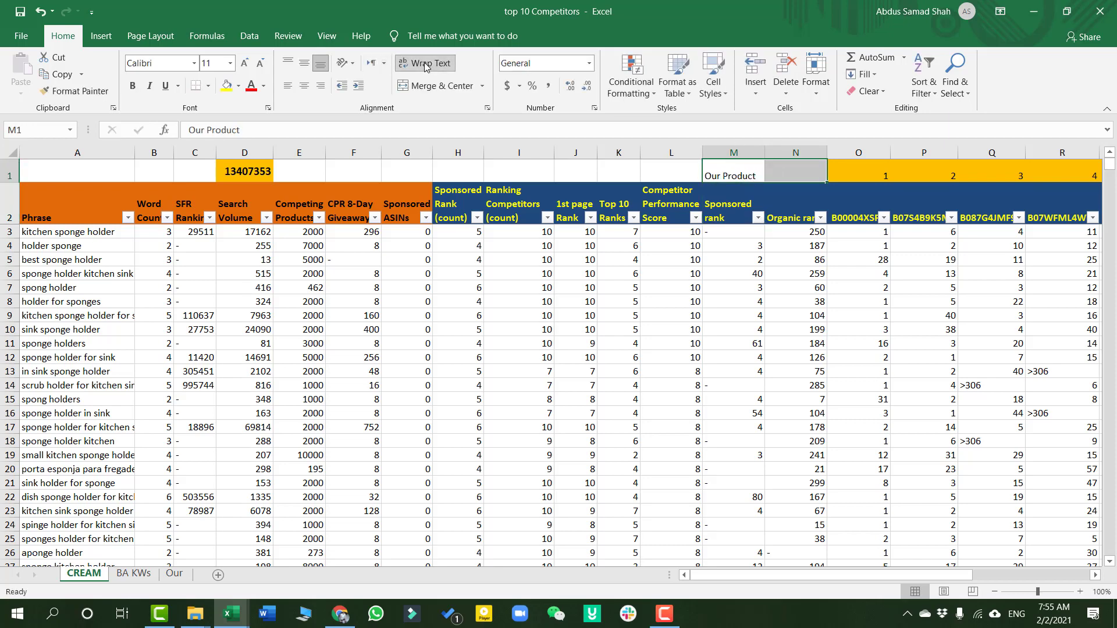
{"action": "left_click", "coordinate": [426, 65]}
{"action": "left_click", "coordinate": [433, 86]}
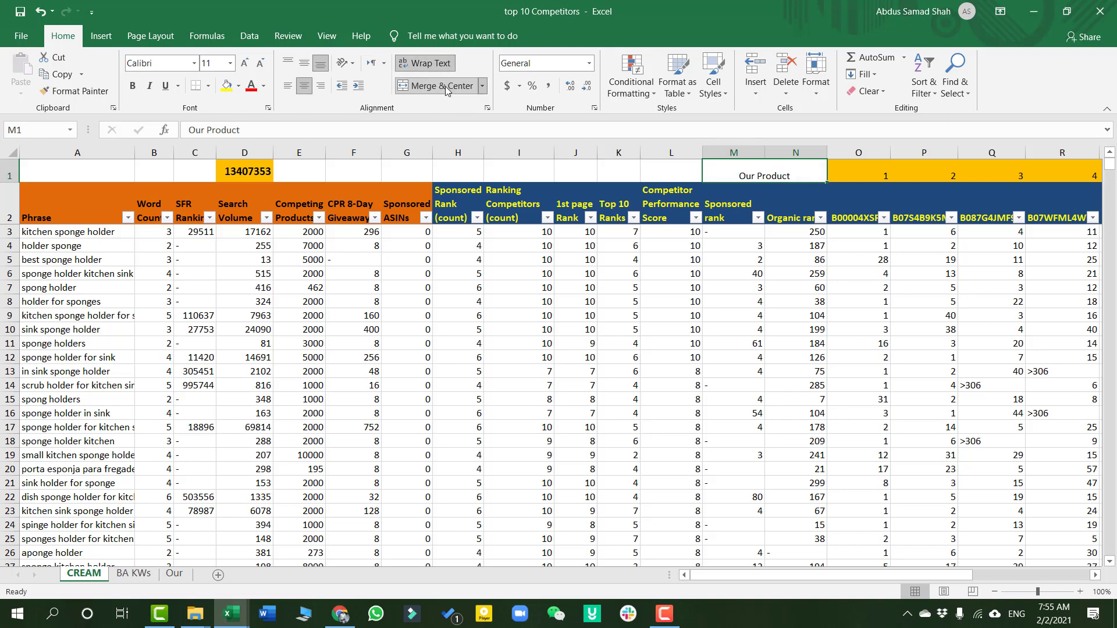
Enlarge the Our Product heading to font size 16 and give its merged cell a light red fill
{"action": "left_click", "coordinate": [248, 62]}
{"action": "left_click", "coordinate": [248, 61]}
{"action": "left_click", "coordinate": [249, 62]}
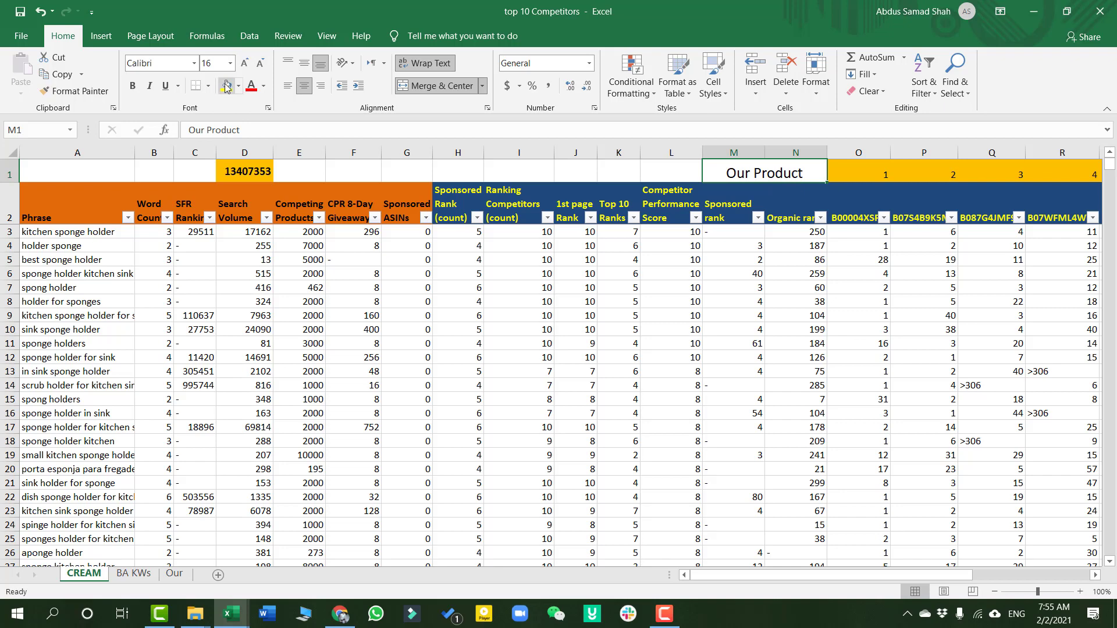
{"action": "left_click", "coordinate": [238, 86]}
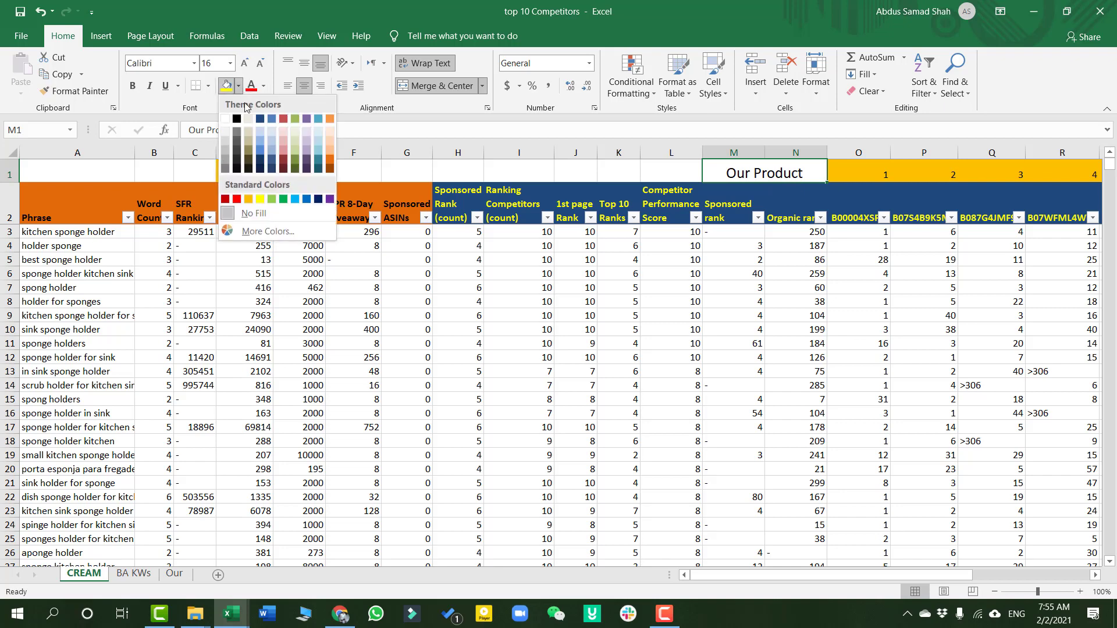
{"action": "left_click", "coordinate": [285, 152]}
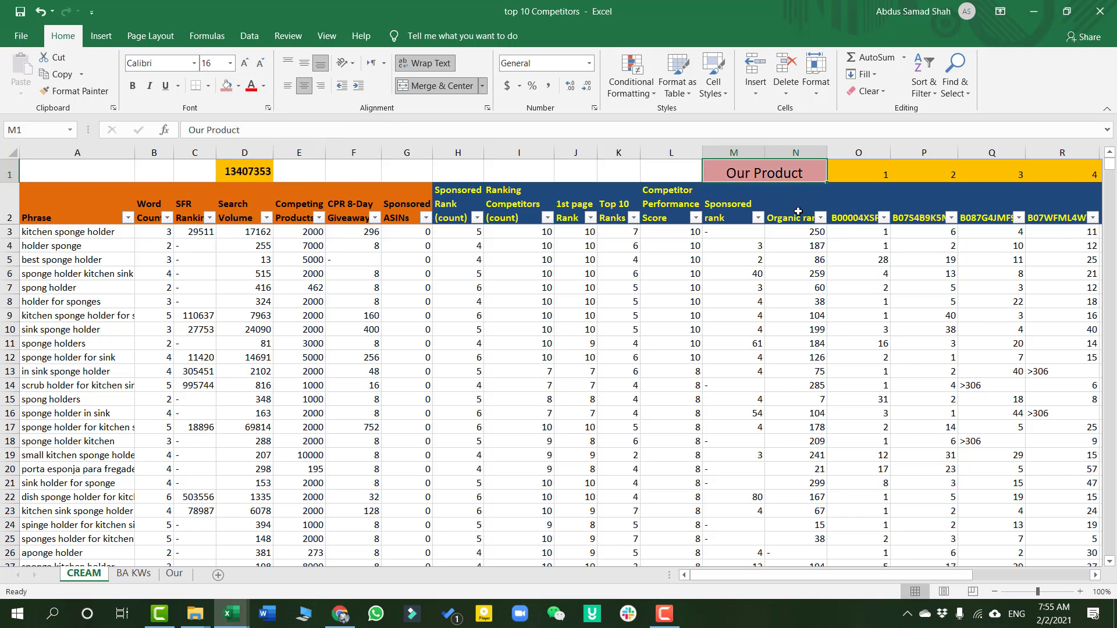
Apply the same light red fill to the Sponsored rank and Organic rank headers and set their font color to automatic black
{"action": "left_click_drag", "start_coordinate": [733, 205], "coordinate": [795, 205]}
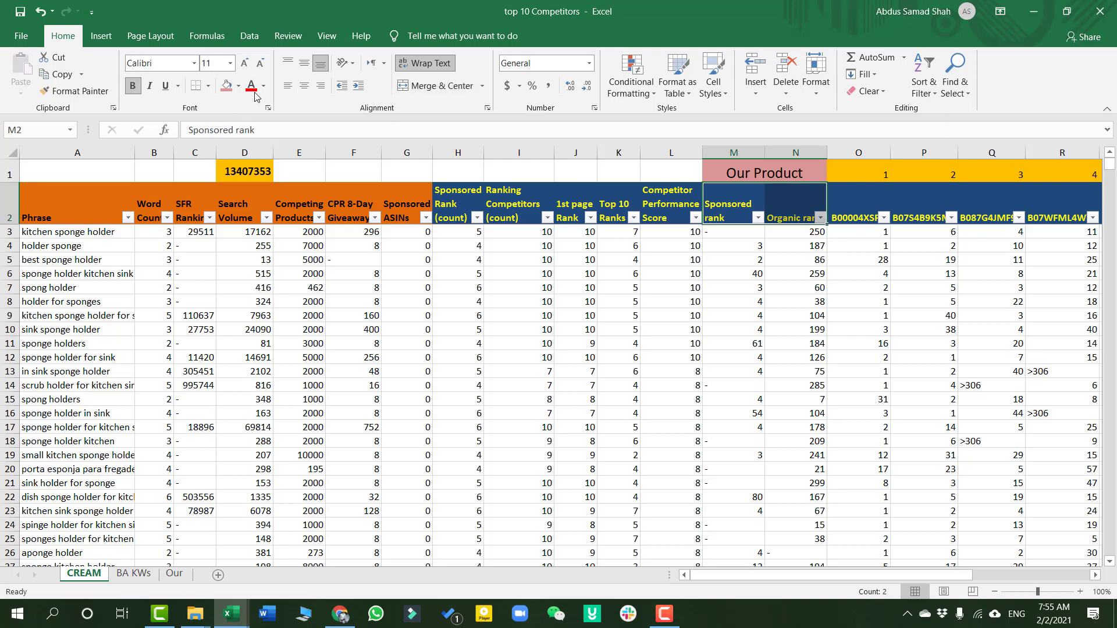
{"action": "left_click", "coordinate": [227, 87]}
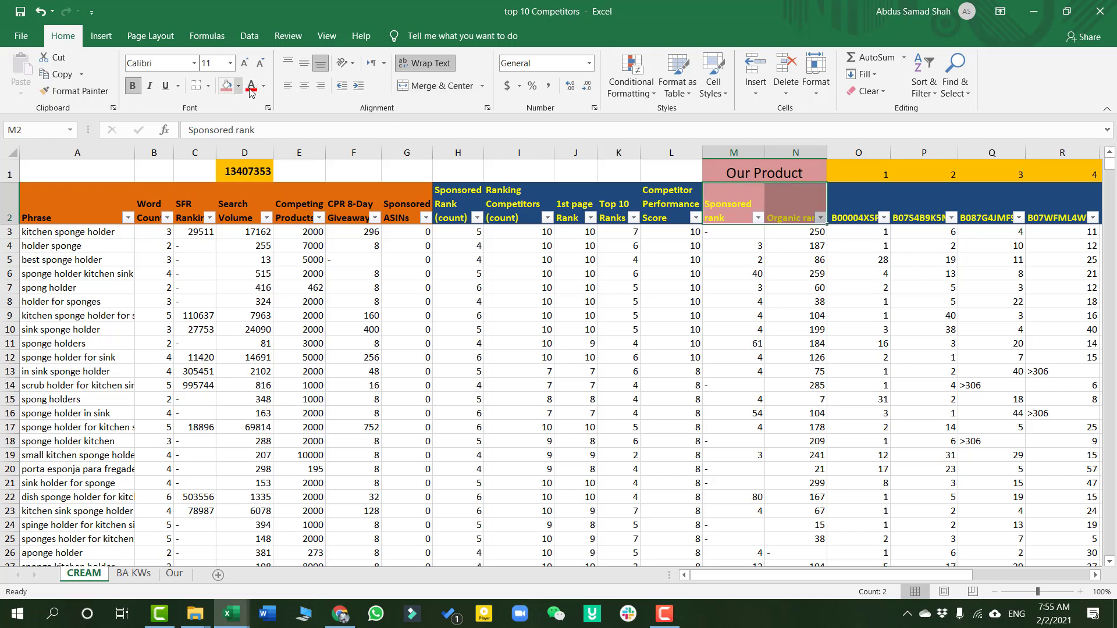
{"action": "left_click", "coordinate": [264, 85]}
{"action": "left_click", "coordinate": [252, 105]}
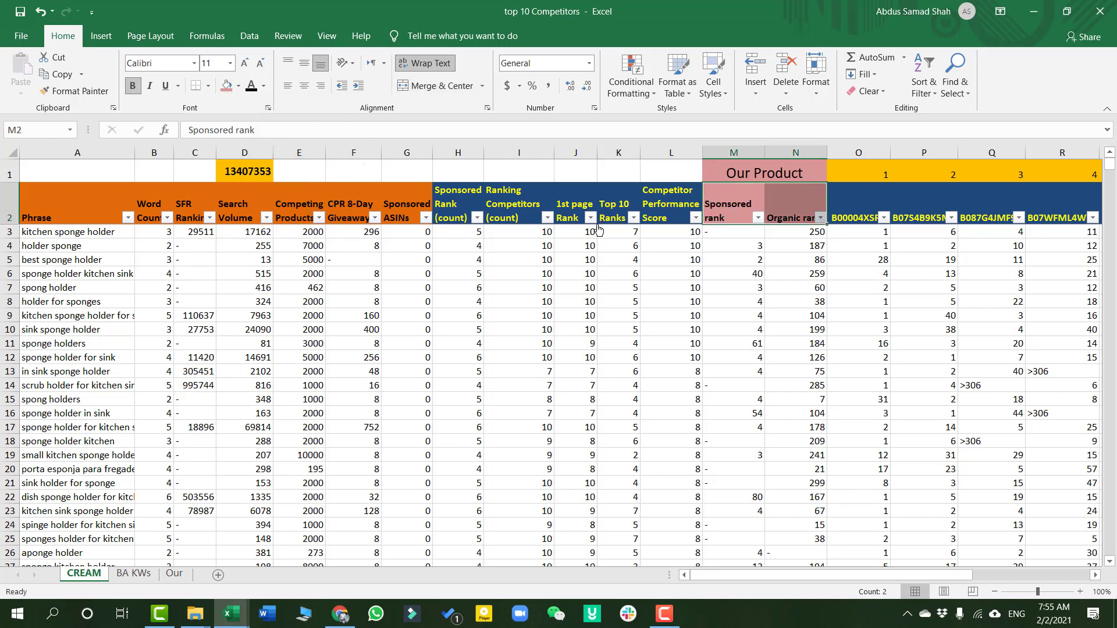
{"action": "left_click", "coordinate": [738, 259]}
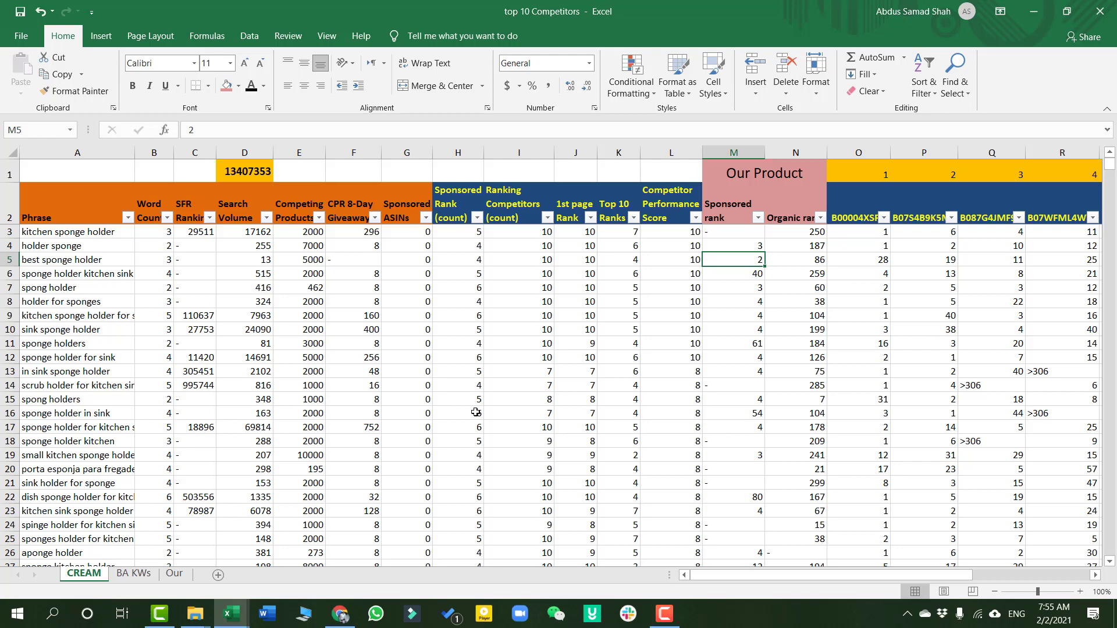
{"action": "left_click", "coordinate": [503, 217]}
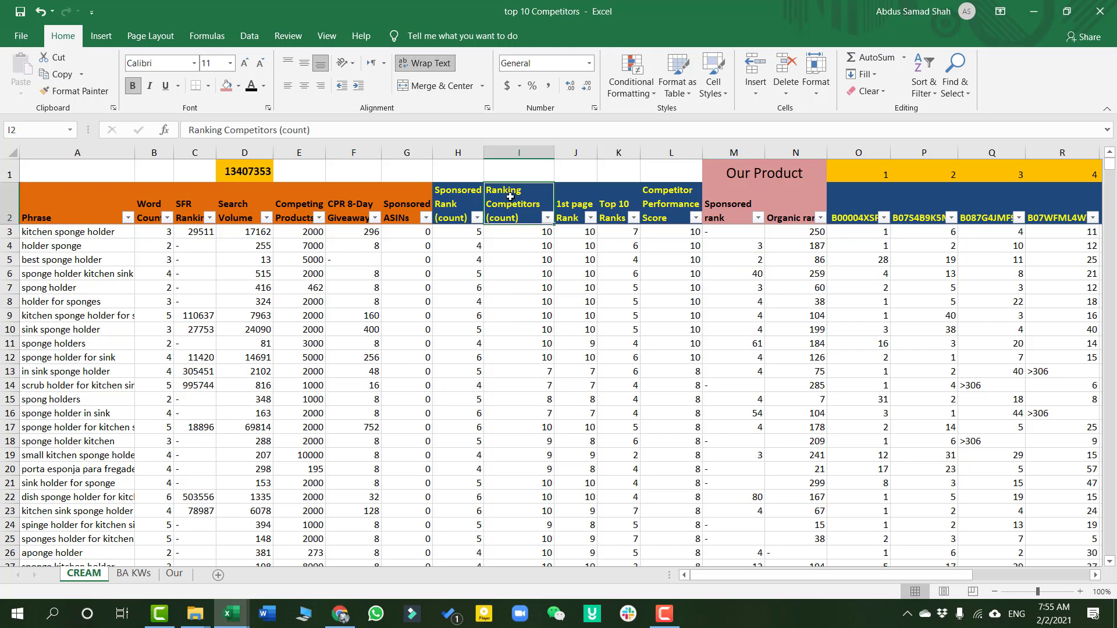
Inspect the Ranking Competitors, 1st page Rank, Top 10 Ranks and Competitor Performance Score columns
{"action": "left_click", "coordinate": [521, 150]}
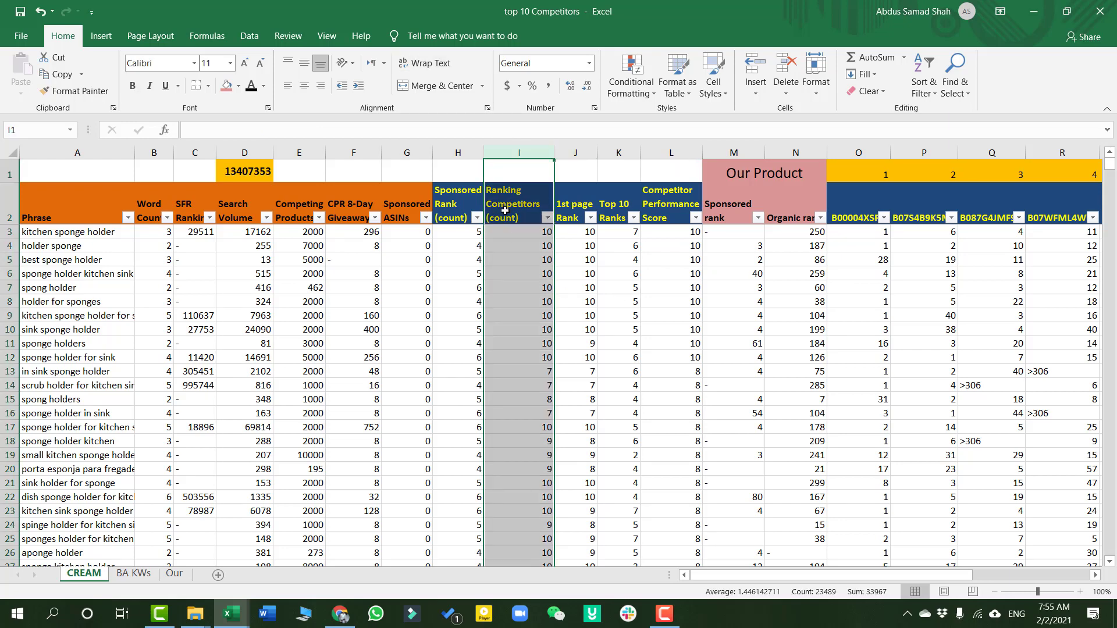
{"action": "left_click", "coordinate": [574, 213]}
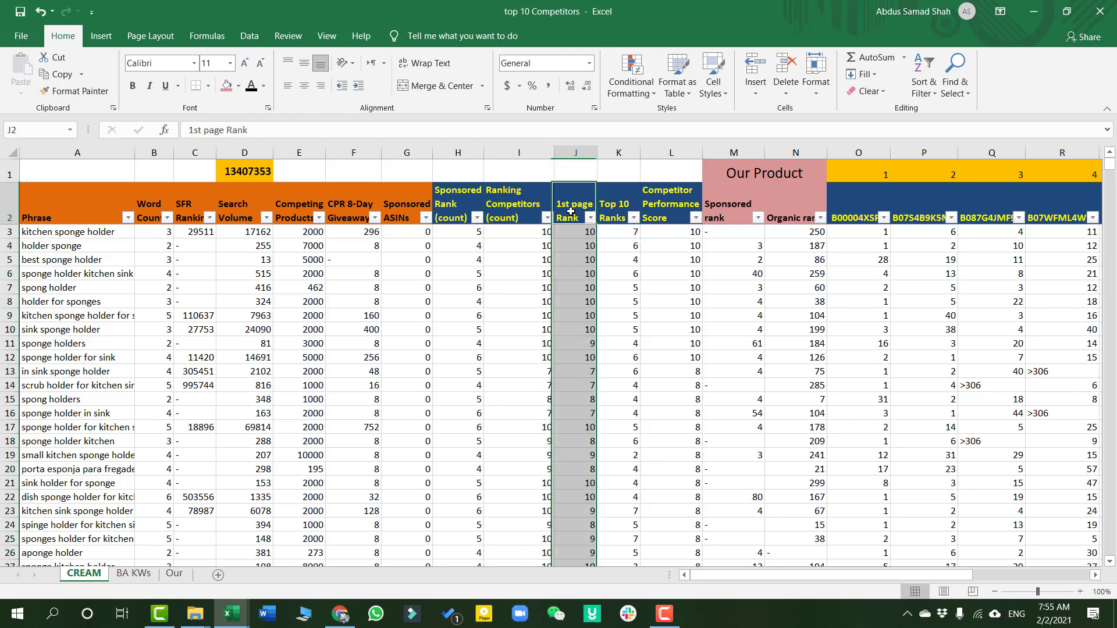
{"action": "left_click", "coordinate": [618, 210]}
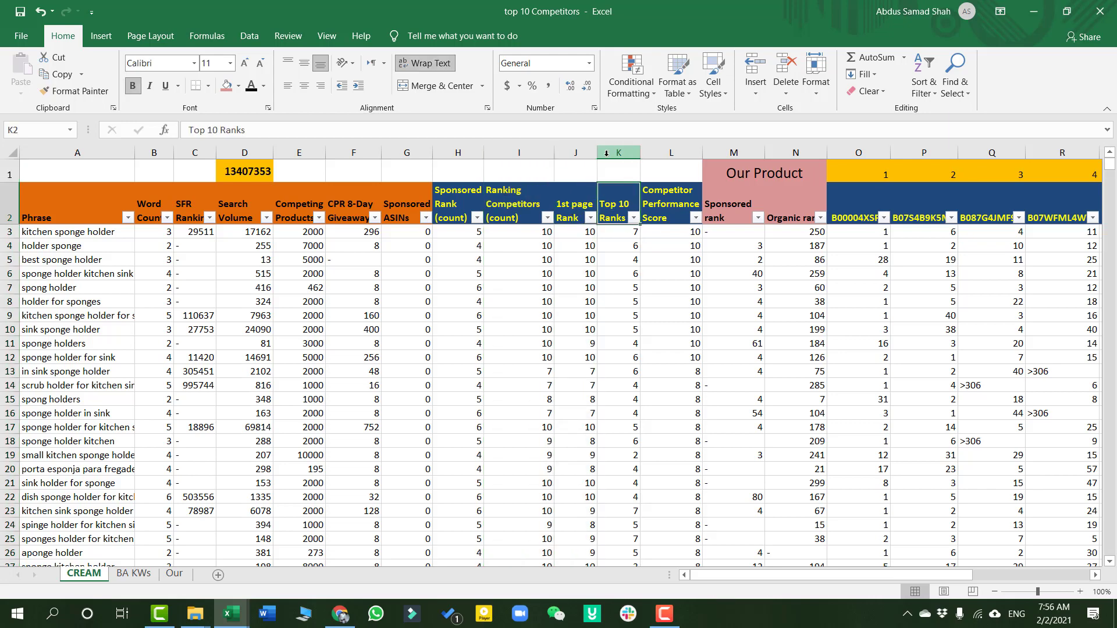
{"action": "left_click", "coordinate": [518, 200]}
{"action": "left_click", "coordinate": [687, 208]}
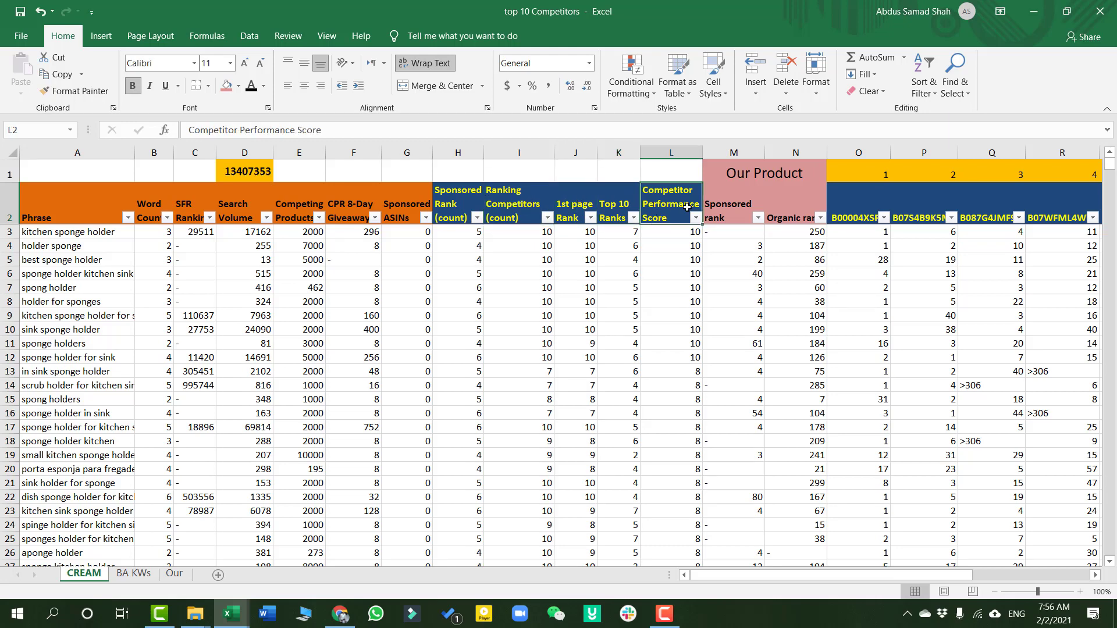
Filter the Competitor Performance Score column to exclude the "-" entries
{"action": "left_click", "coordinate": [696, 218]}
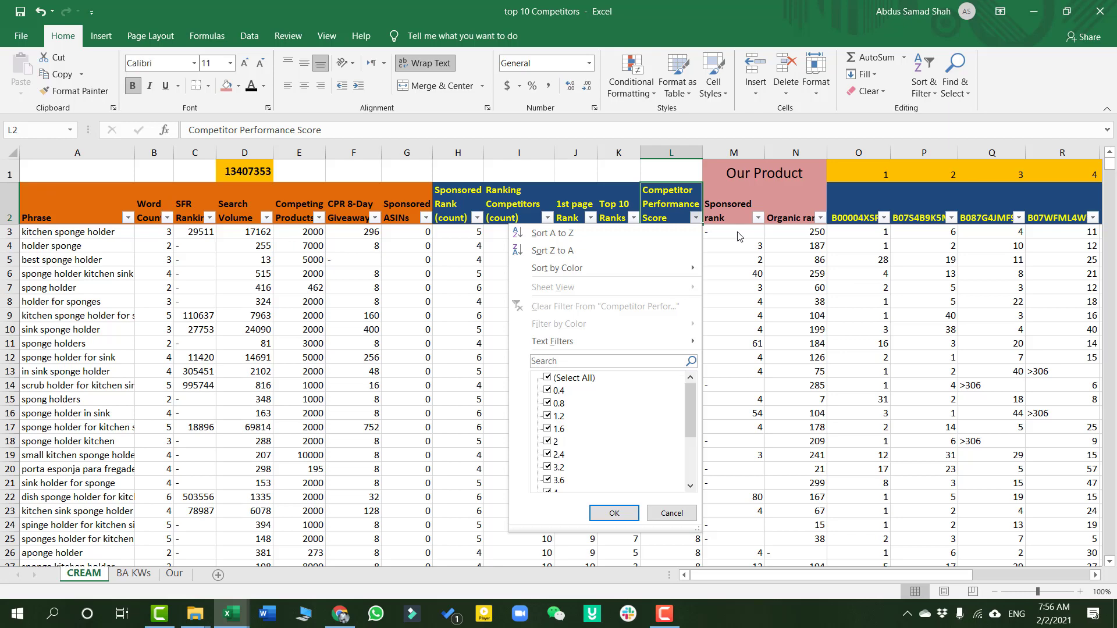
{"action": "scroll", "coordinate": [562, 419], "scroll_direction": "down", "scroll_amount": 3}
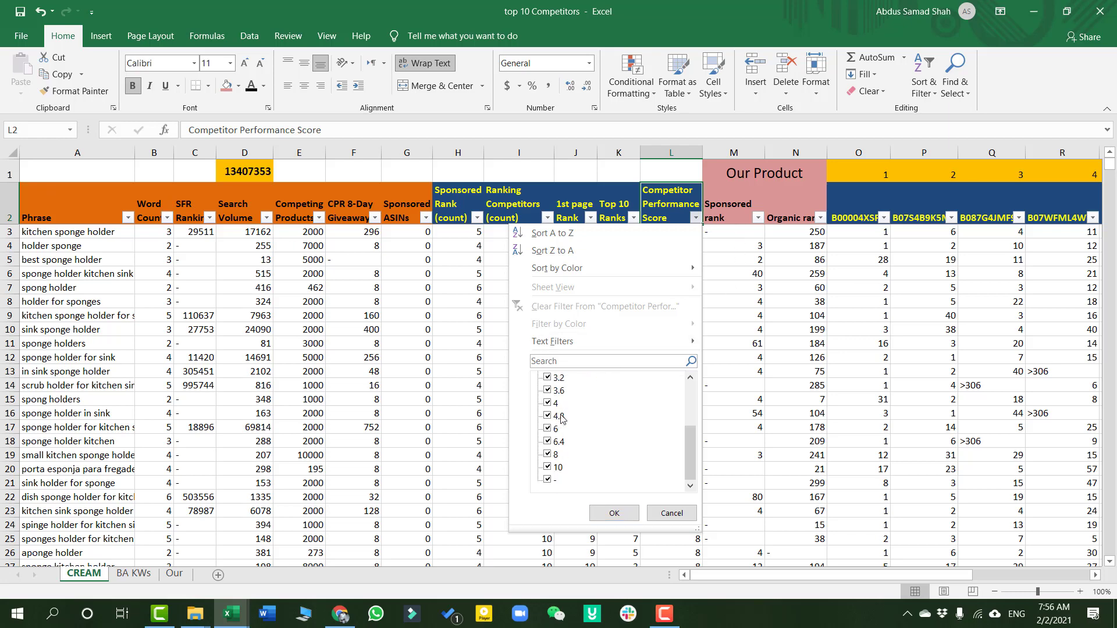
{"action": "left_click", "coordinate": [547, 481]}
{"action": "left_click", "coordinate": [615, 514]}
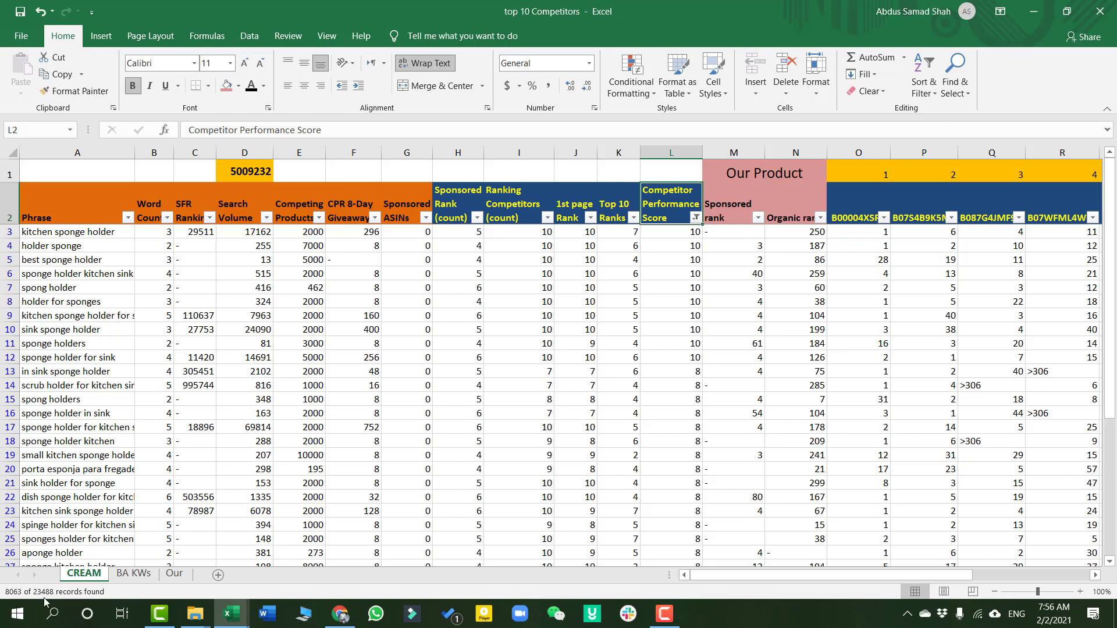
Apply a custom filter to Competitor Performance Score for values greater than or equal to 4
{"action": "left_click", "coordinate": [696, 218]}
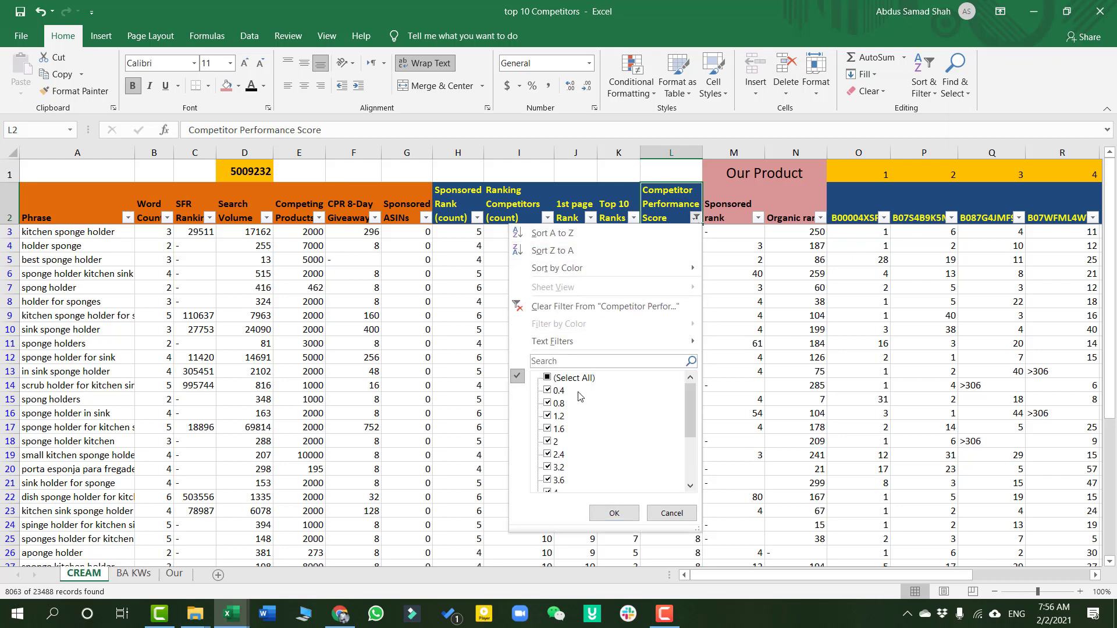
{"action": "mouse_move", "coordinate": [624, 344]}
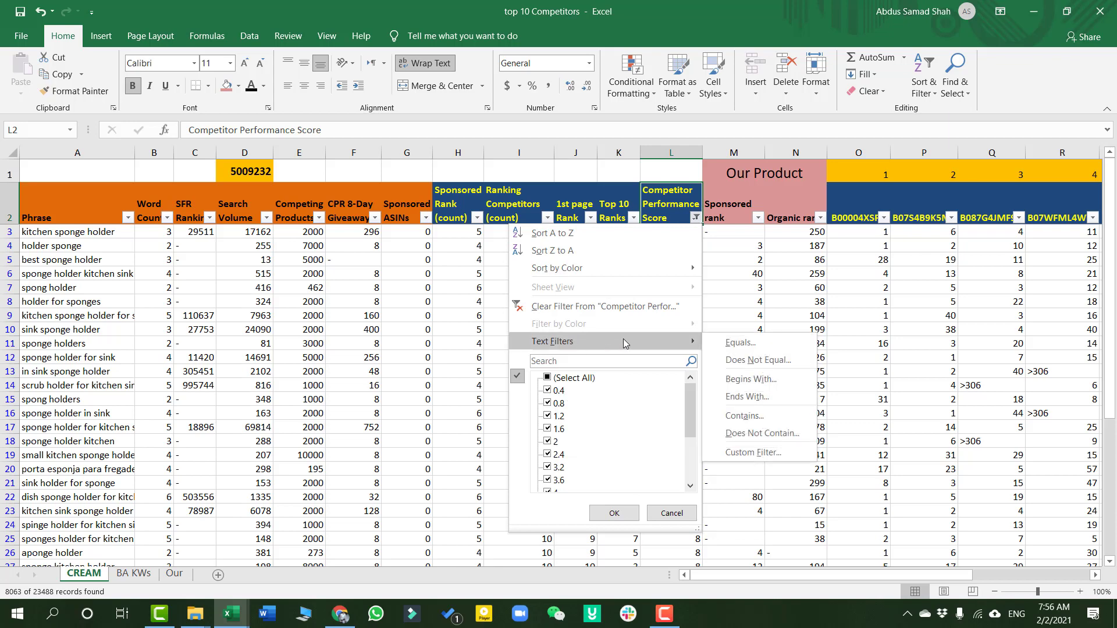
{"action": "left_click", "coordinate": [752, 452]}
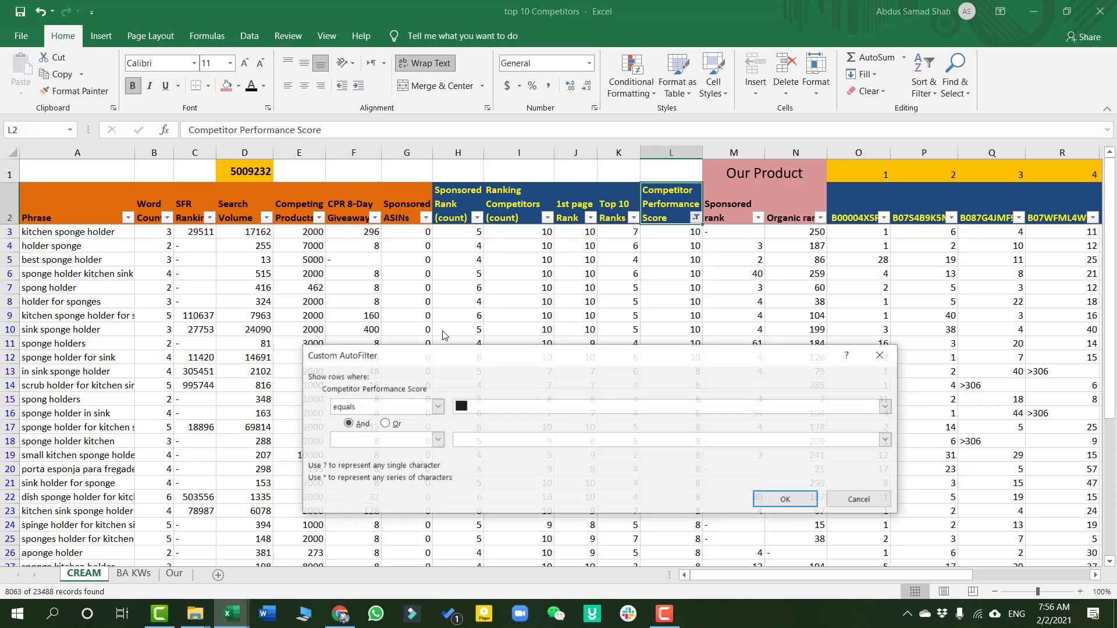
{"action": "left_click", "coordinate": [437, 406]}
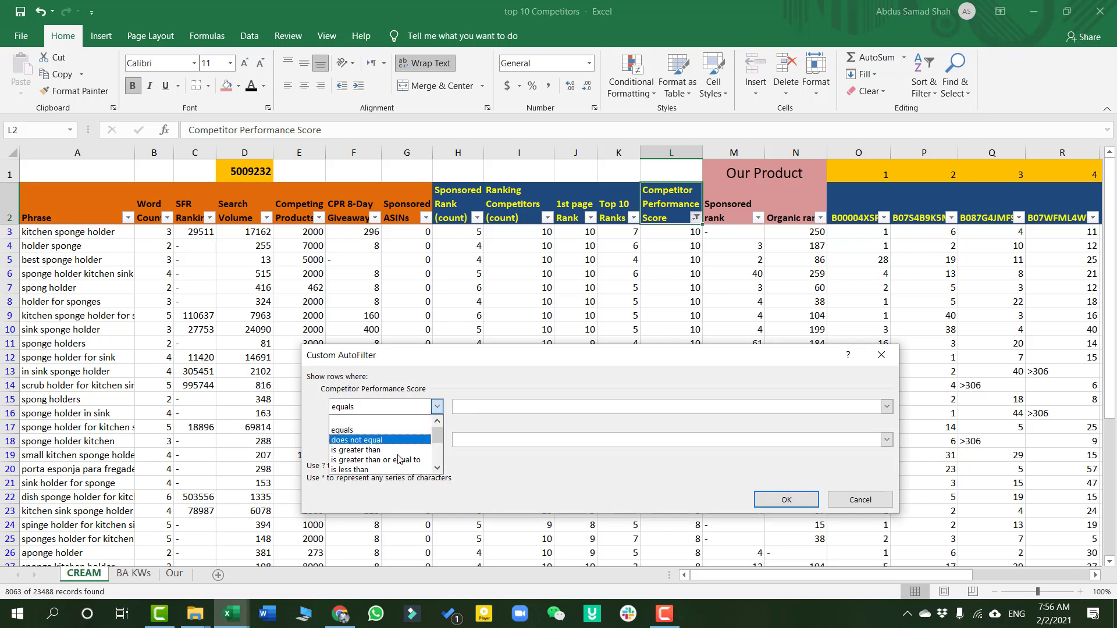
{"action": "left_click", "coordinate": [377, 460]}
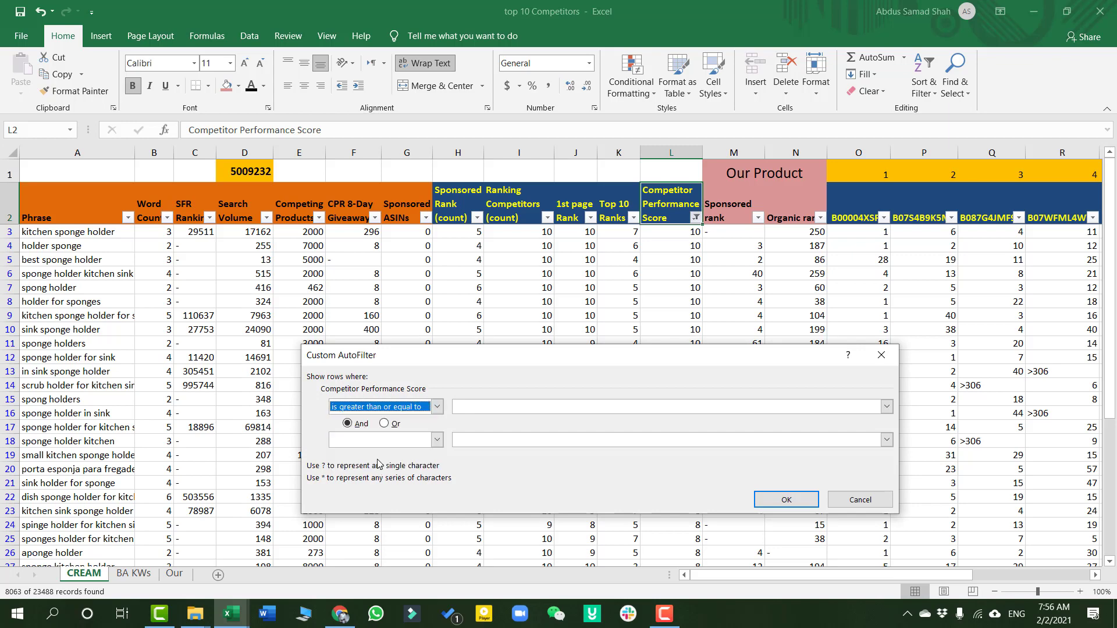
{"action": "left_click", "coordinate": [519, 407]}
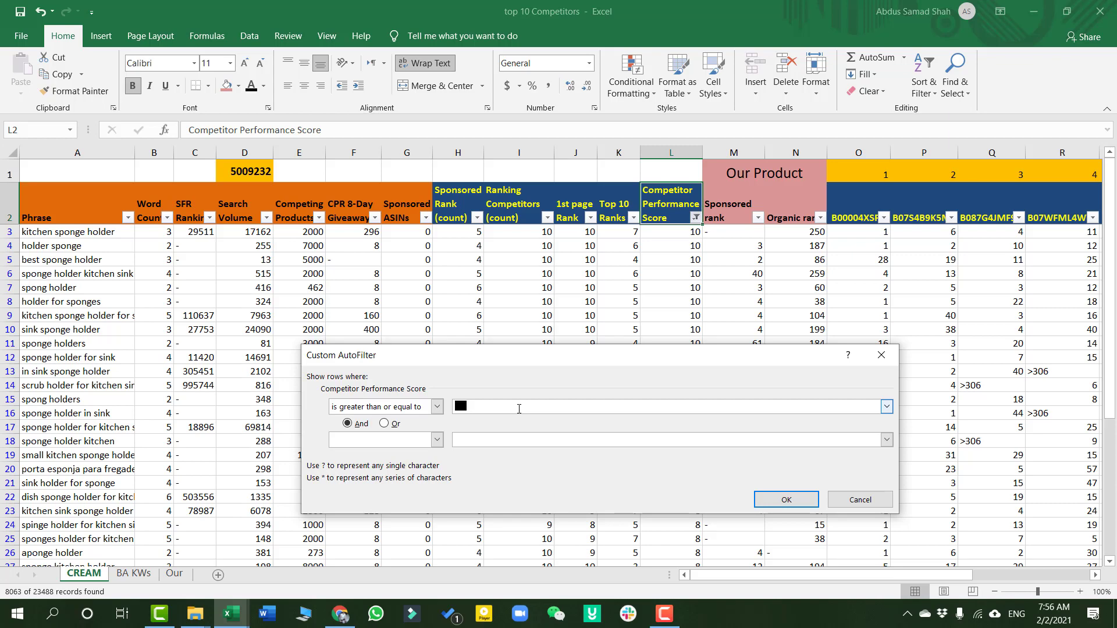
{"action": "type", "text": "4"}
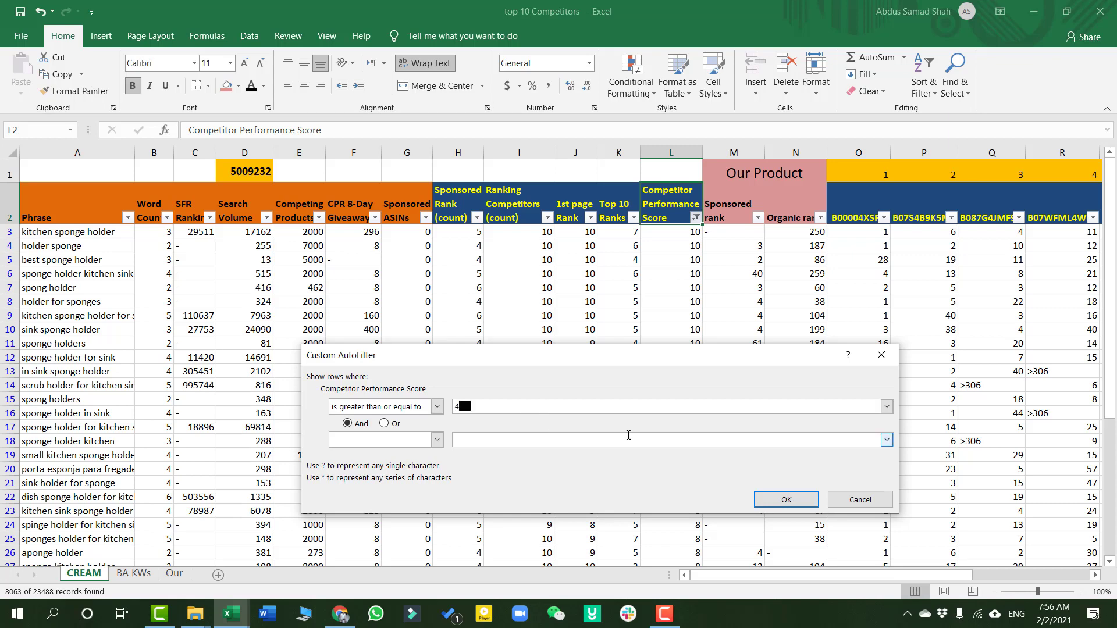
{"action": "left_click", "coordinate": [784, 499]}
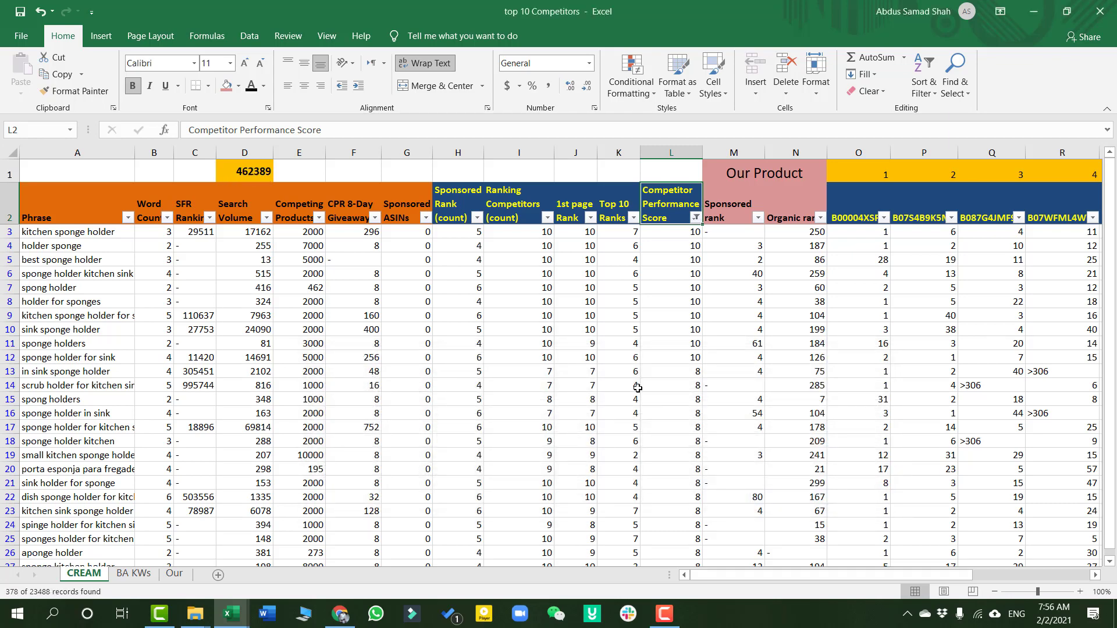
Scan the filtered phrases, and clear the filter from the Competitor Performance Score column
{"action": "scroll", "coordinate": [563, 334], "scroll_direction": "down", "scroll_amount": 3}
{"action": "scroll", "coordinate": [378, 416], "scroll_direction": "up", "scroll_amount": 3}
{"action": "scroll", "coordinate": [134, 370], "scroll_direction": "down", "scroll_amount": 16}
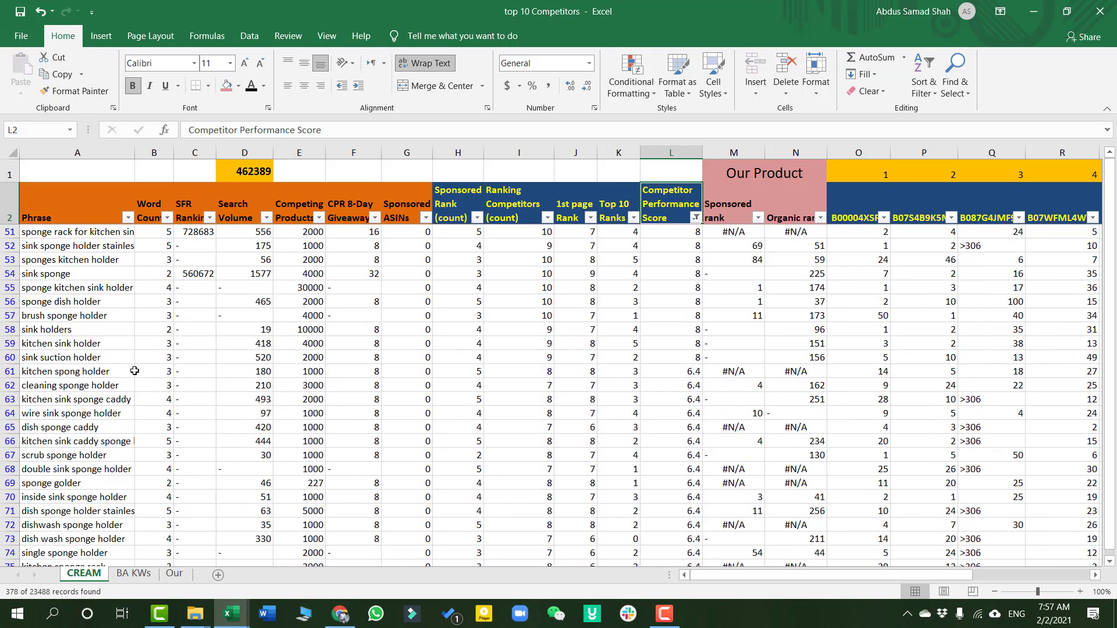
{"action": "scroll", "coordinate": [134, 370], "scroll_direction": "up", "scroll_amount": 16}
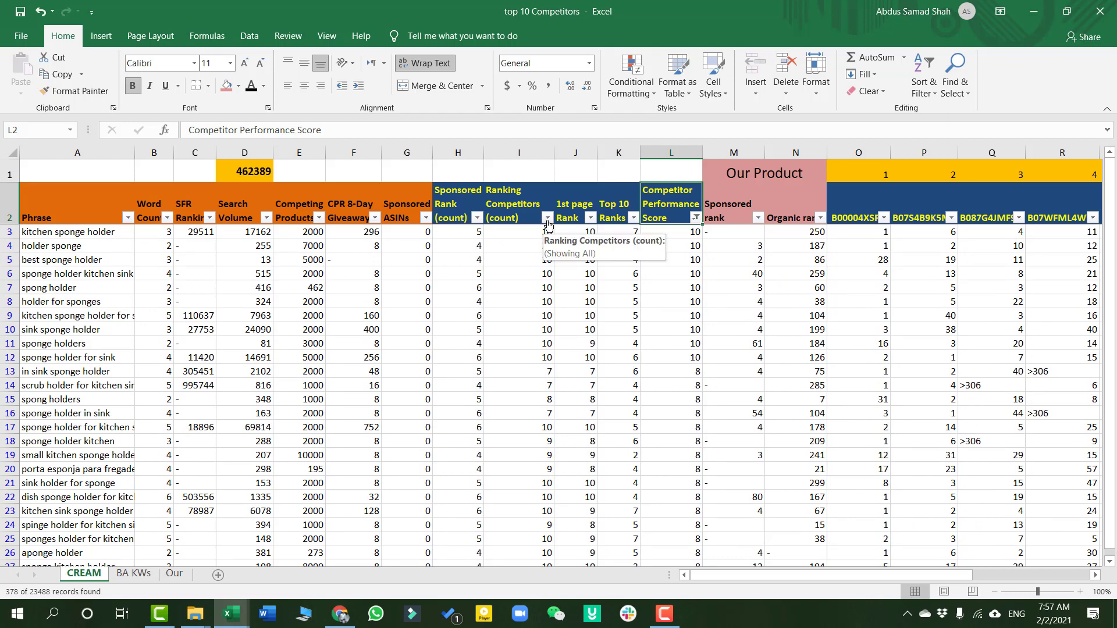
{"action": "left_click", "coordinate": [696, 217]}
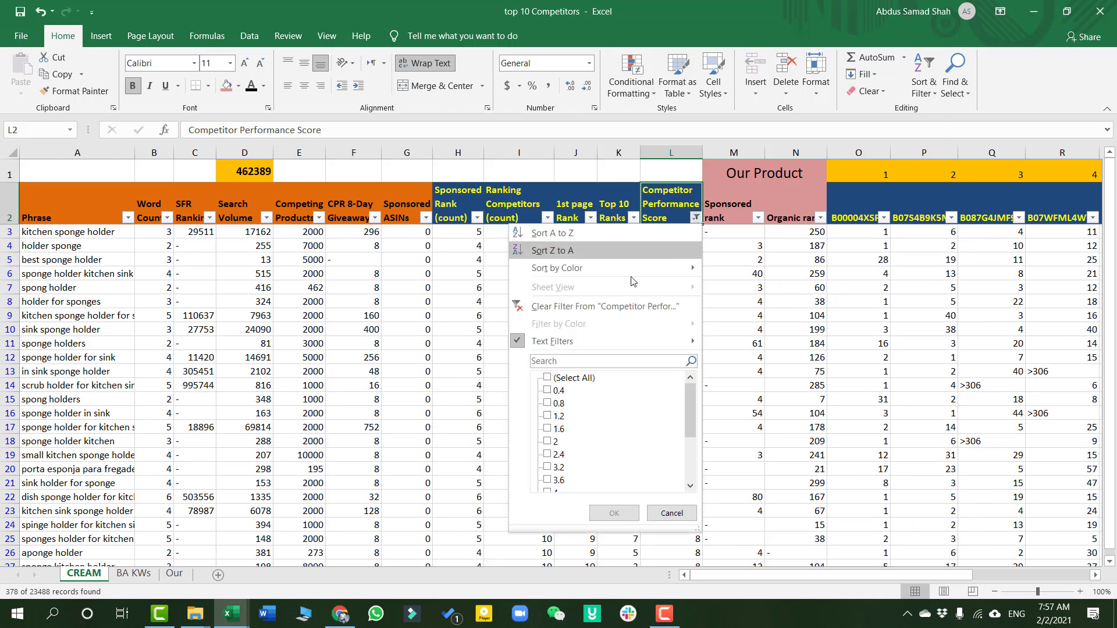
{"action": "left_click", "coordinate": [605, 306]}
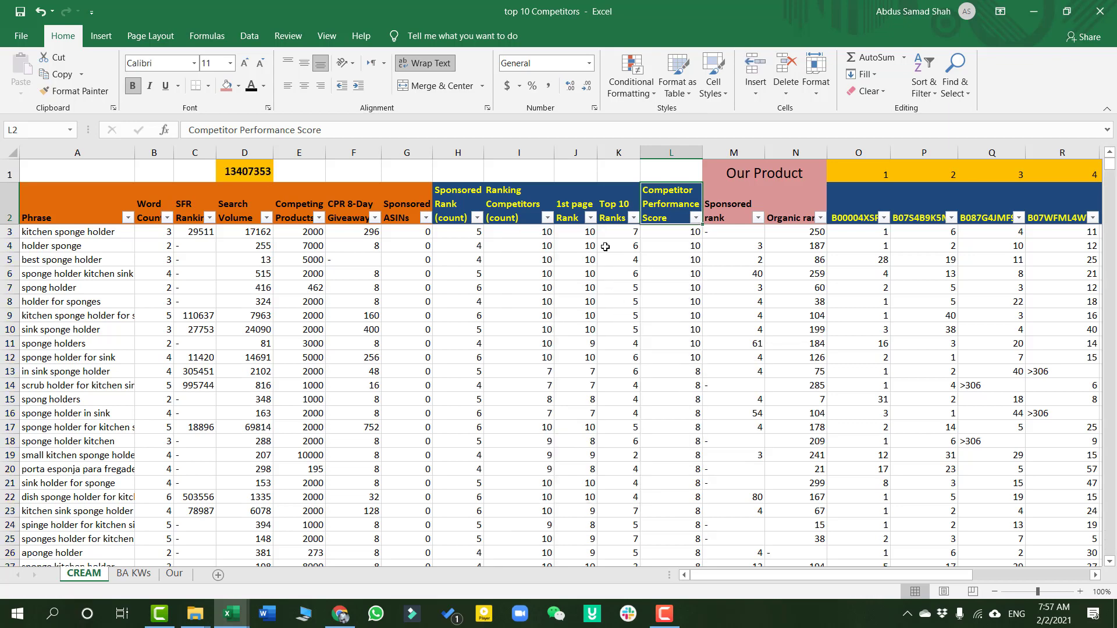
Filter the Ranking Competitors (count) column to values greater than or equal to 4
{"action": "left_click", "coordinate": [548, 219]}
{"action": "mouse_move", "coordinate": [515, 341]}
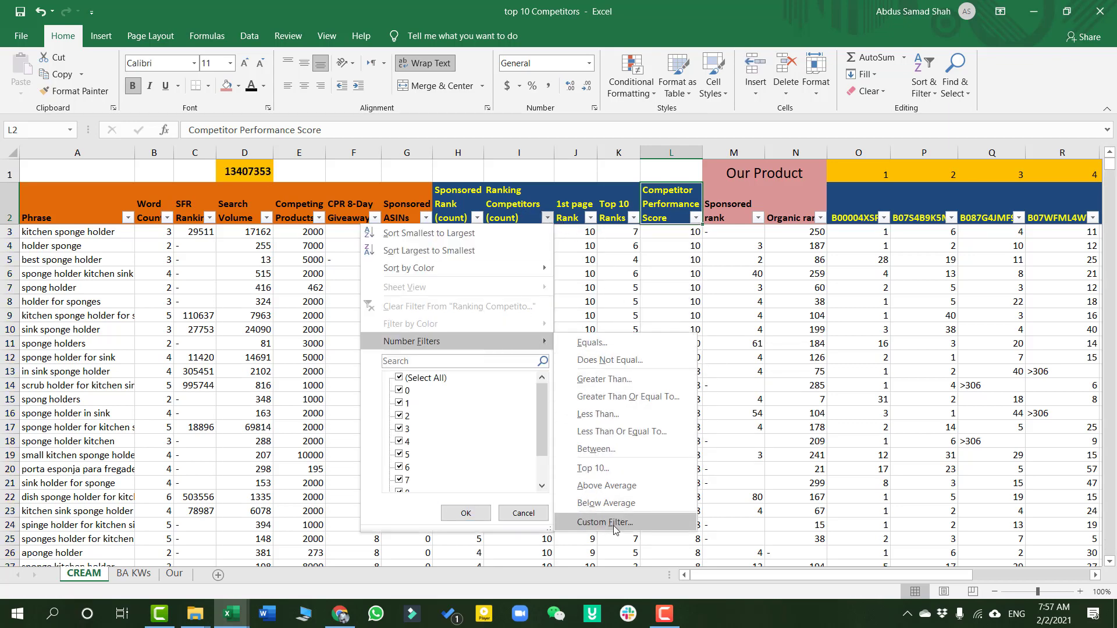
{"action": "left_click", "coordinate": [633, 399]}
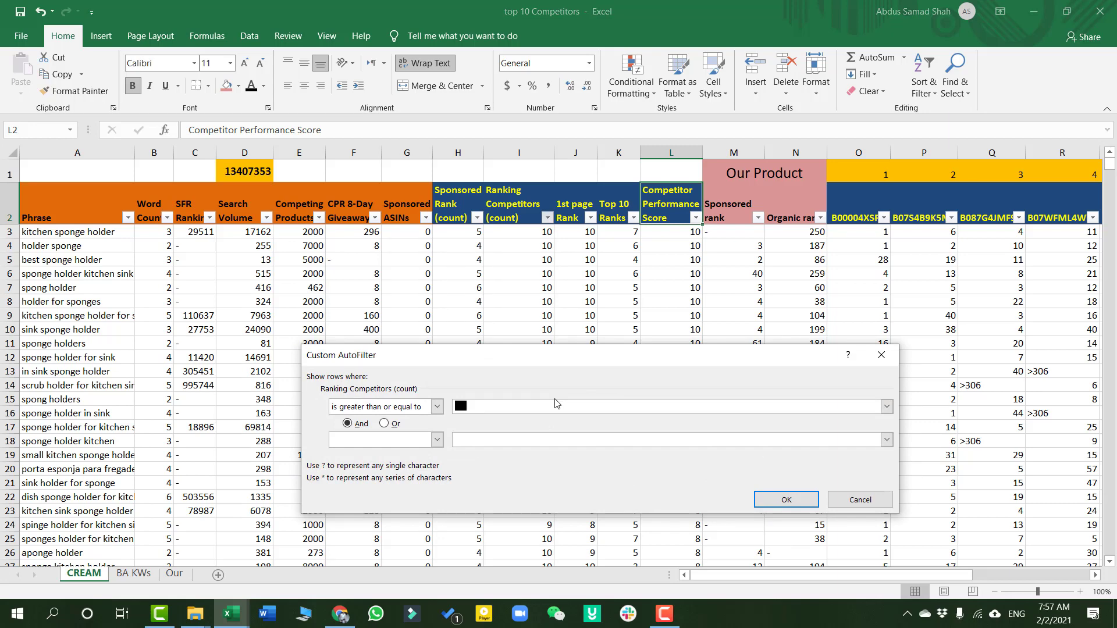
{"action": "type", "text": "4"}
{"action": "left_click", "coordinate": [786, 500]}
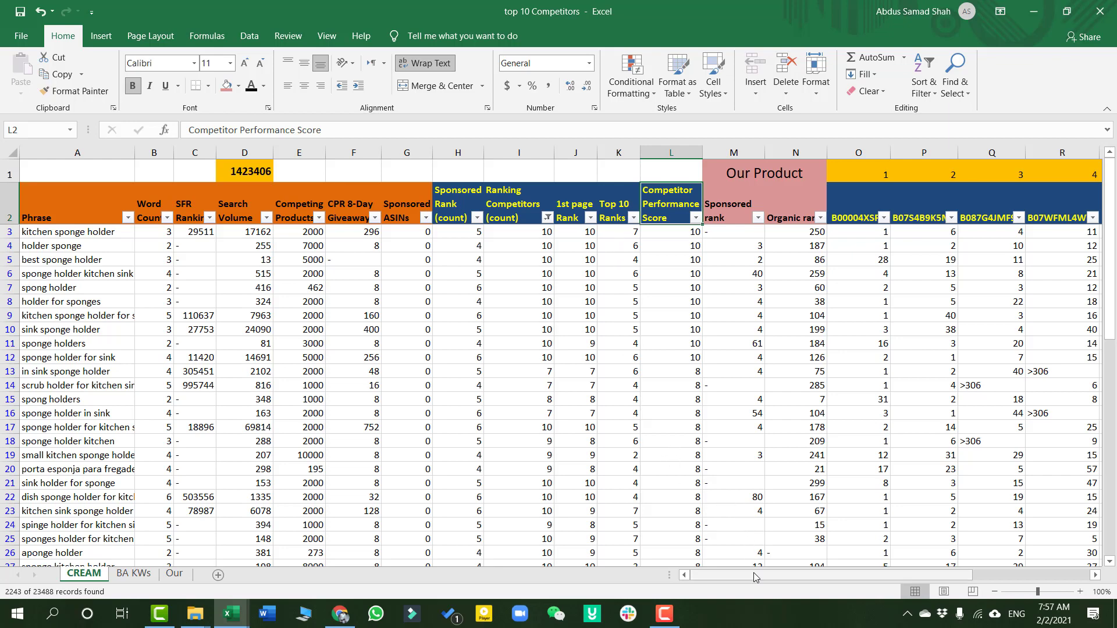
Examine the filtered phrases, including "dish caddy", for relevance alongside their ranking counts and performance scores
{"action": "left_click_drag", "start_coordinate": [806, 575], "coordinate": [661, 603]}
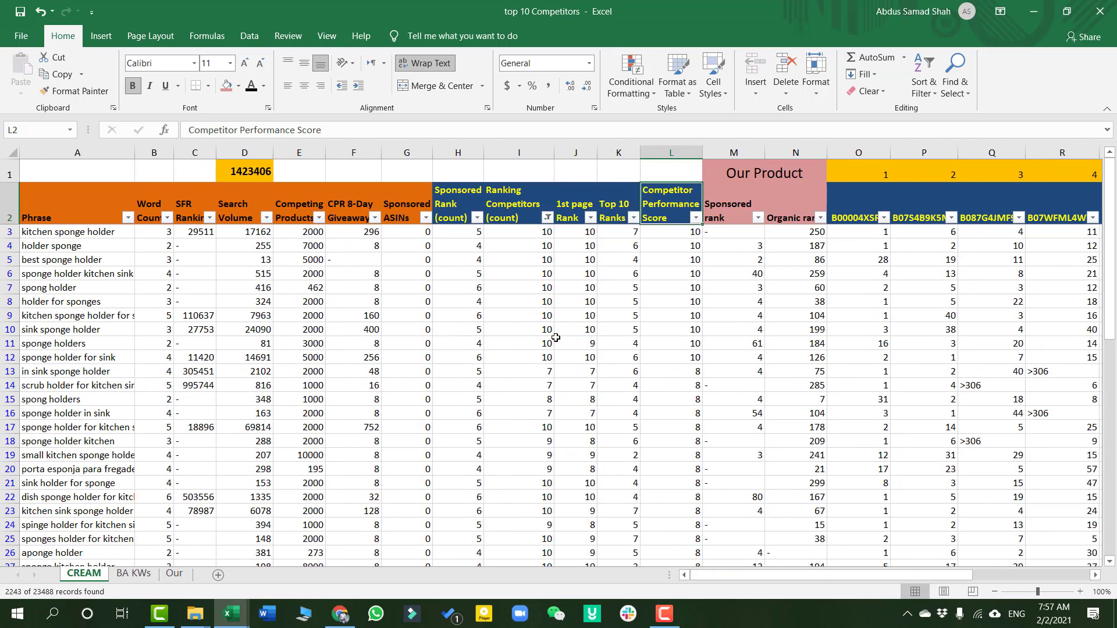
{"action": "scroll", "coordinate": [563, 344], "scroll_direction": "down", "scroll_amount": 18}
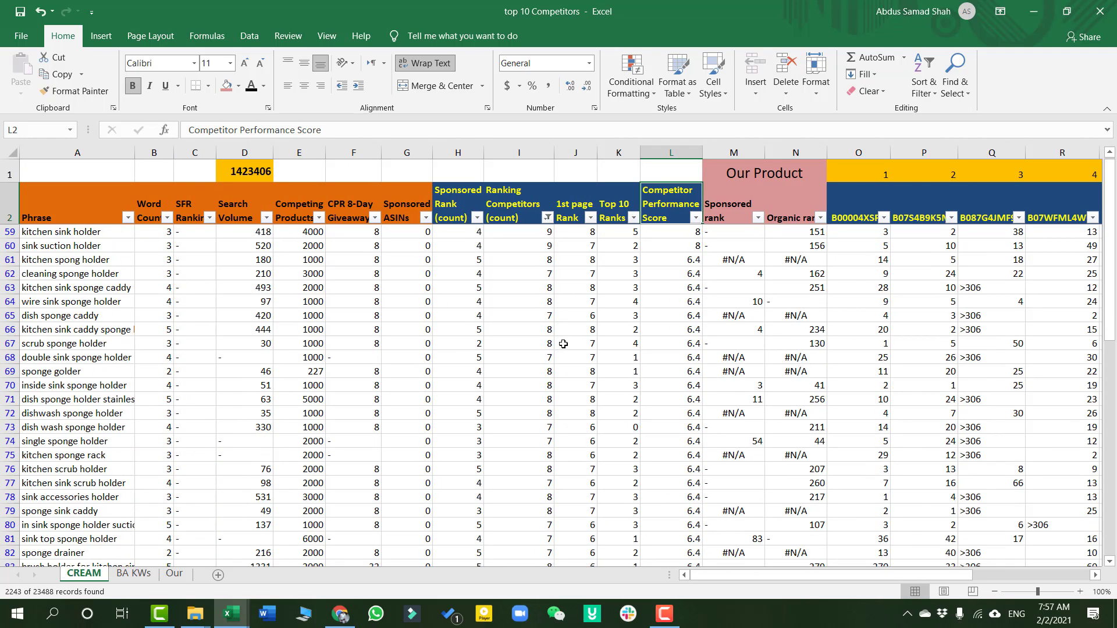
{"action": "scroll", "coordinate": [563, 344], "scroll_direction": "down", "scroll_amount": 20}
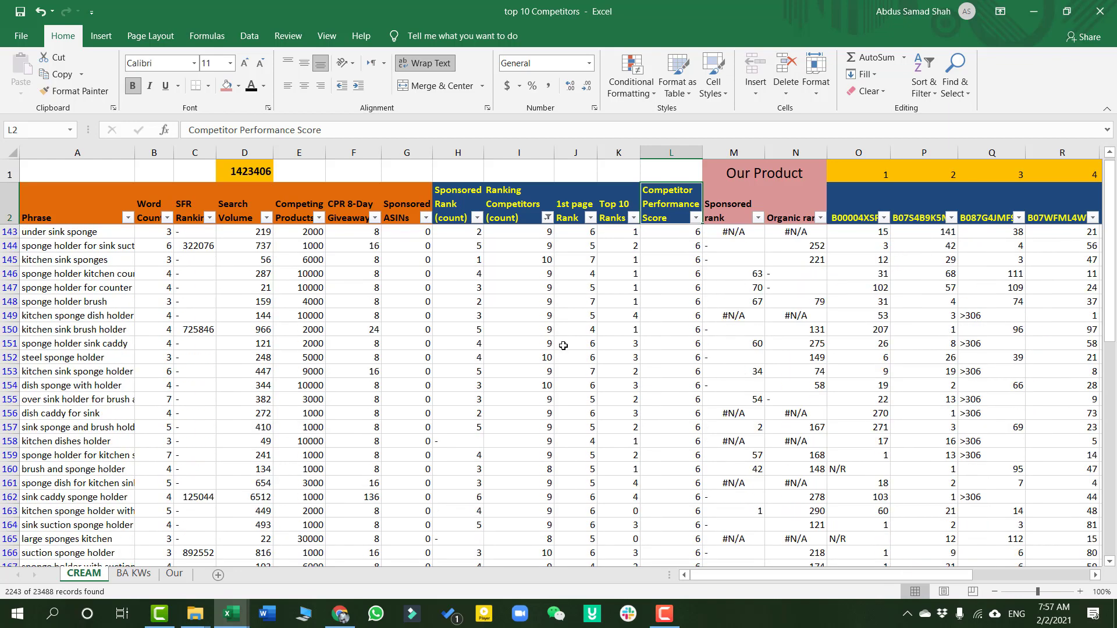
{"action": "scroll", "coordinate": [563, 345], "scroll_direction": "down", "scroll_amount": 8}
{"action": "scroll", "coordinate": [563, 345], "scroll_direction": "up", "scroll_amount": 10}
{"action": "scroll", "coordinate": [572, 324], "scroll_direction": "down", "scroll_amount": 10}
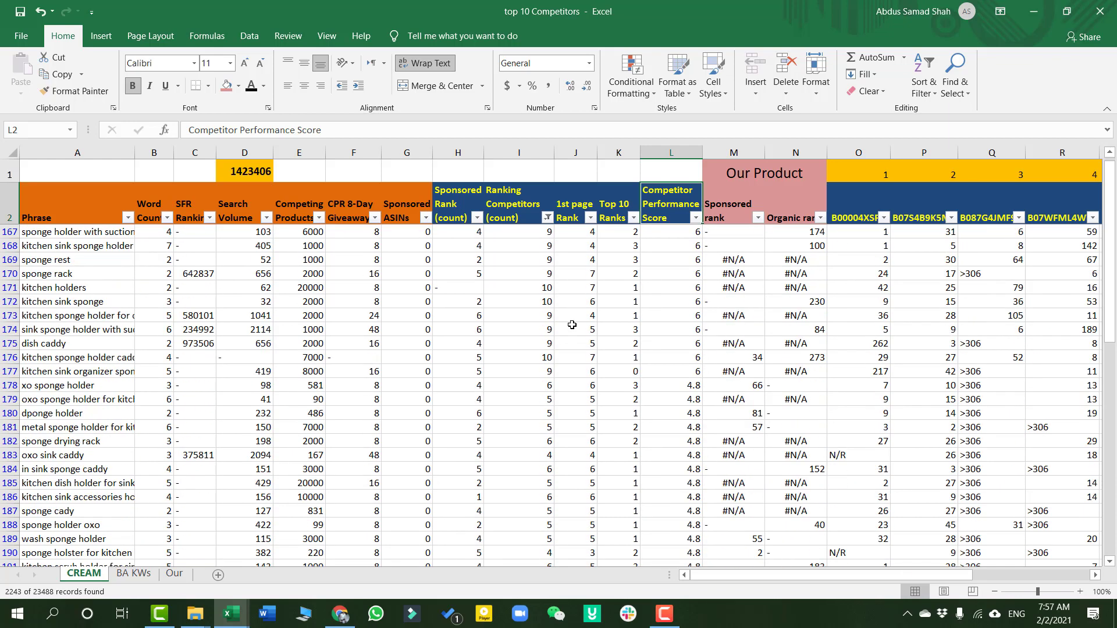
{"action": "left_click", "coordinate": [75, 346]}
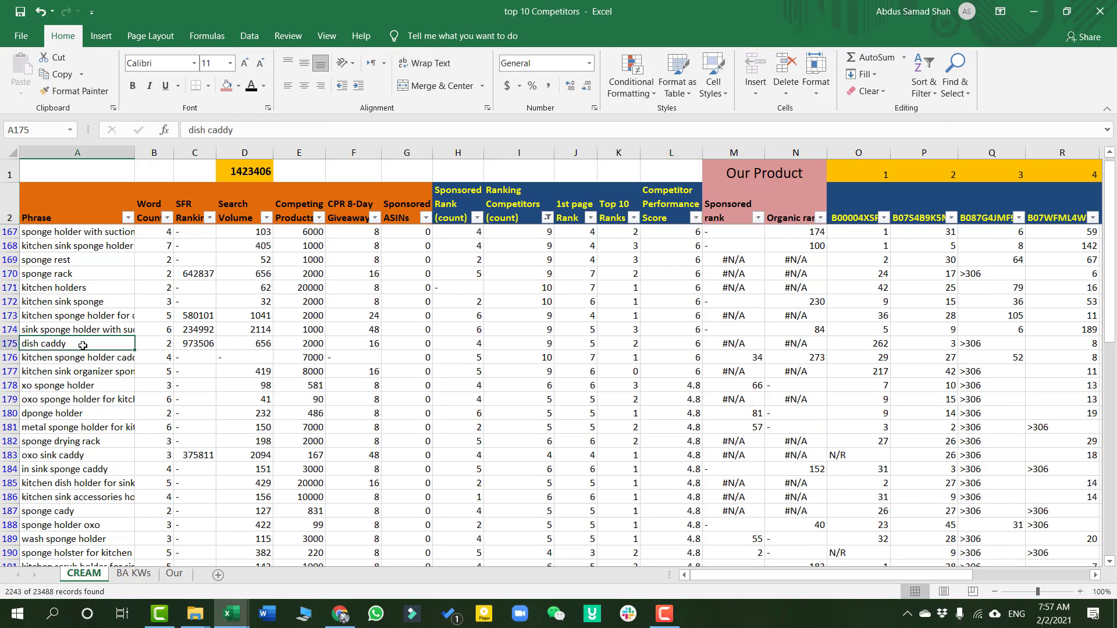
{"action": "scroll", "coordinate": [83, 346], "scroll_direction": "down", "scroll_amount": 8}
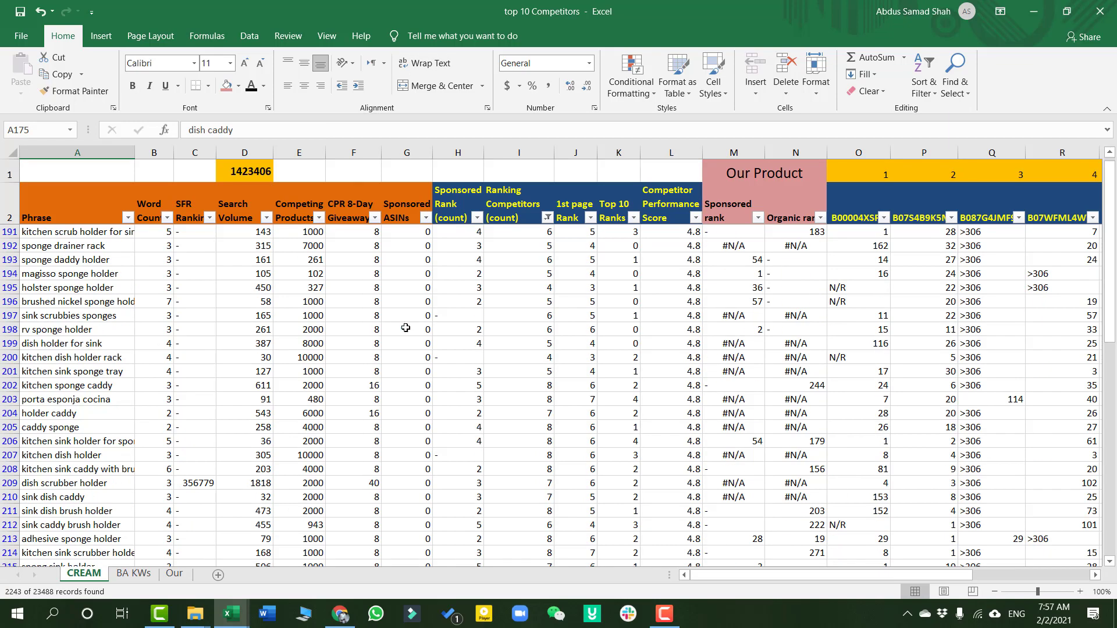
{"action": "scroll", "coordinate": [541, 309], "scroll_direction": "up", "scroll_amount": 20}
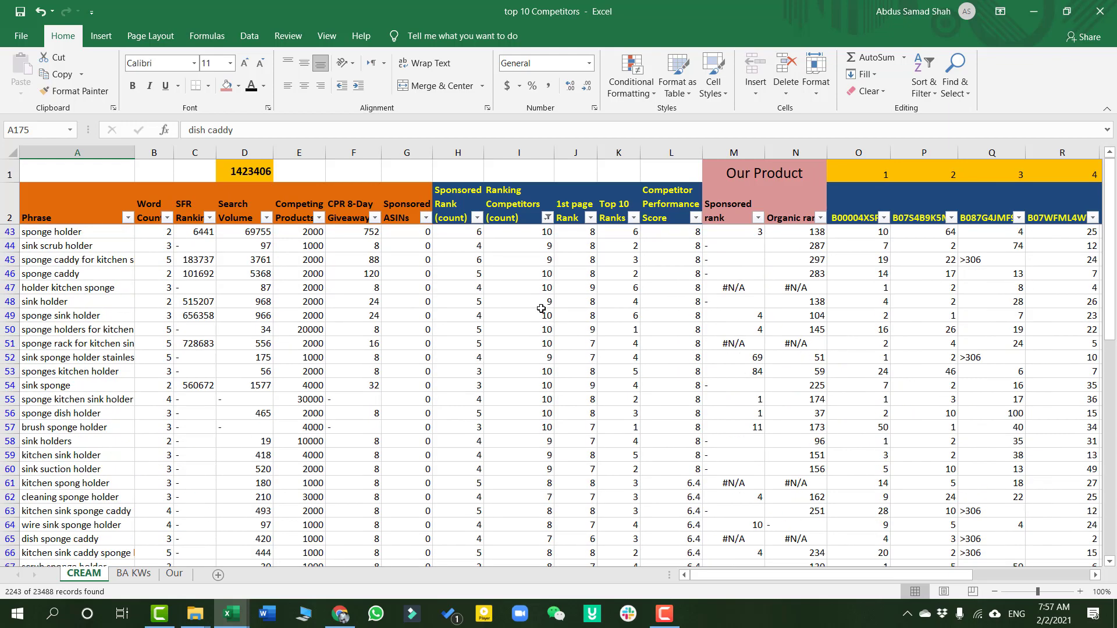
Filter Competitor Performance Score to exclude "-", 0.8, 1.2, 1.6, 2, 2.4, 3.2 and 3.6, keeping scores of 4 and above
{"action": "left_click", "coordinate": [695, 219]}
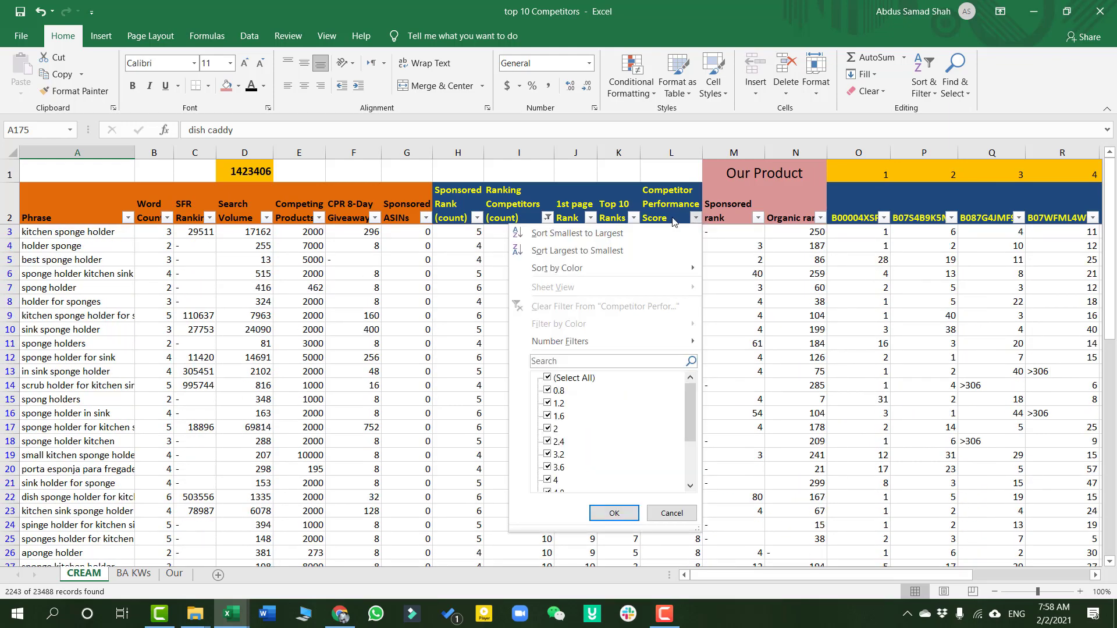
{"action": "scroll", "coordinate": [597, 405], "scroll_direction": "down", "scroll_amount": 3}
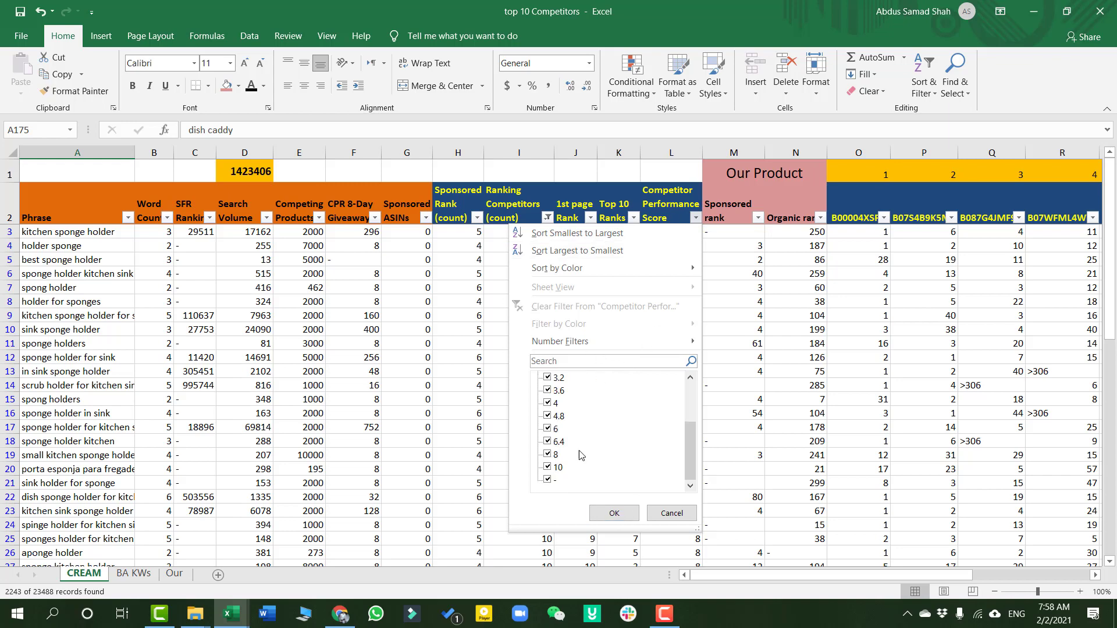
{"action": "left_click", "coordinate": [546, 480]}
{"action": "scroll", "coordinate": [611, 416], "scroll_direction": "up", "scroll_amount": 3}
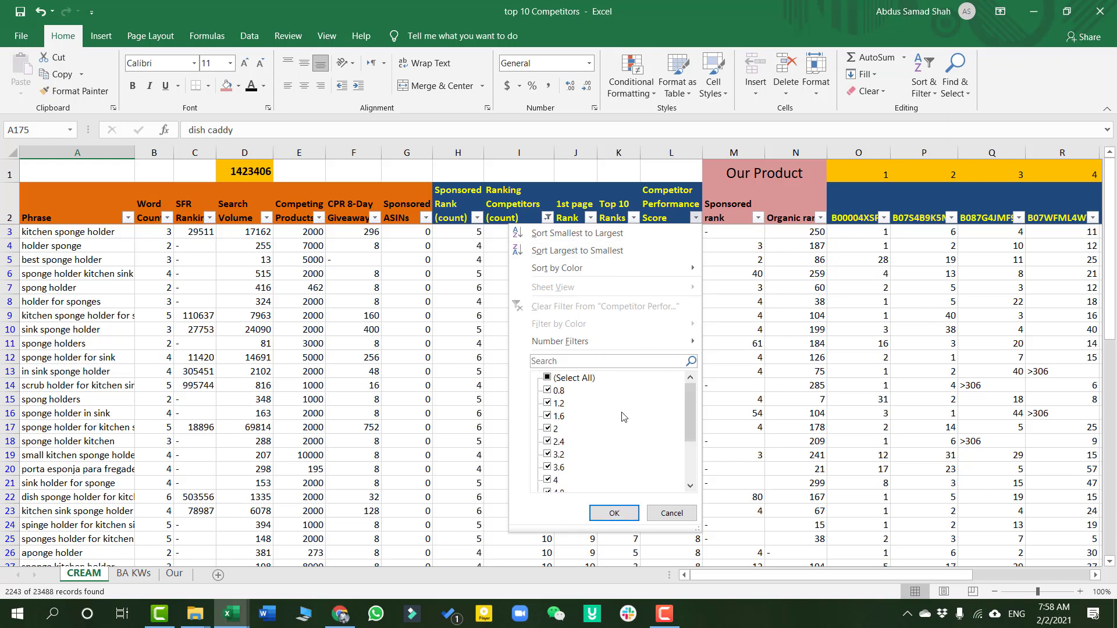
{"action": "left_click", "coordinate": [546, 392]}
{"action": "left_click", "coordinate": [547, 403]}
{"action": "left_click", "coordinate": [547, 416]}
{"action": "left_click", "coordinate": [547, 428]}
{"action": "left_click", "coordinate": [546, 441]}
{"action": "left_click", "coordinate": [547, 454]}
{"action": "left_click", "coordinate": [547, 468]}
{"action": "left_click", "coordinate": [548, 480]}
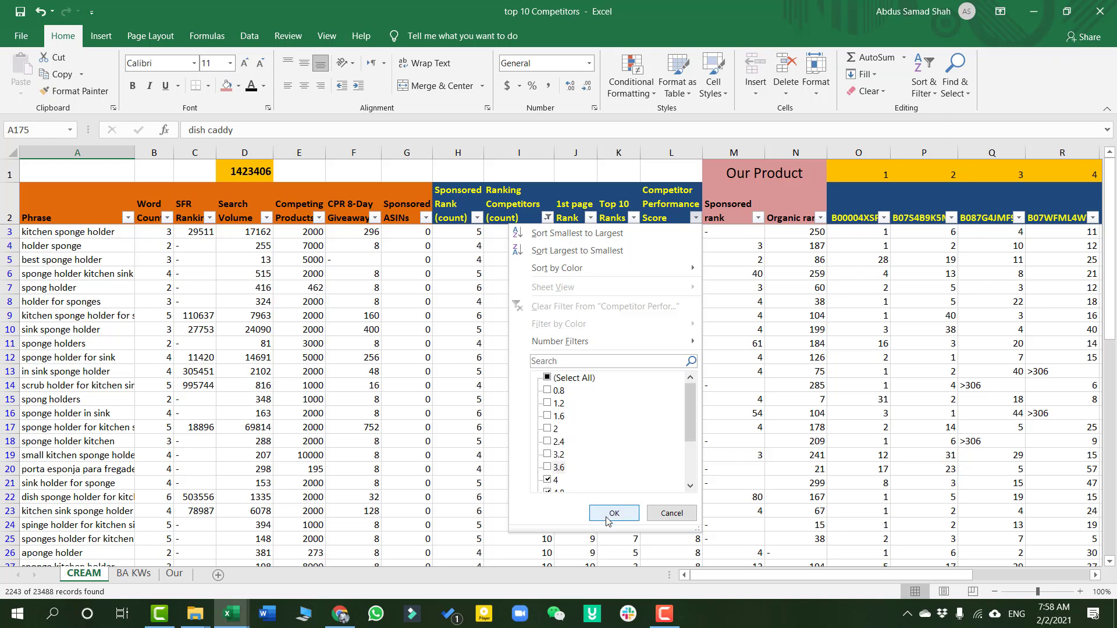
{"action": "left_click", "coordinate": [612, 512]}
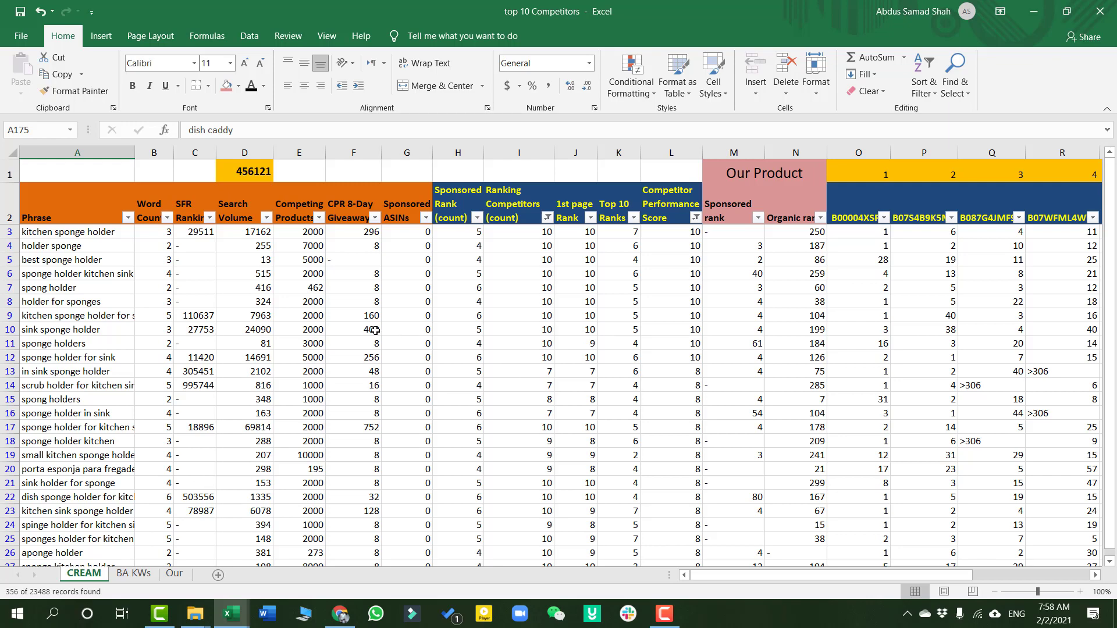
Select the whole Ranking Competitors (count) column and review its values across the filtered phrases
{"action": "left_click_drag", "start_coordinate": [906, 577], "coordinate": [785, 577]}
{"action": "left_click", "coordinate": [519, 153]}
{"action": "scroll", "coordinate": [527, 330], "scroll_direction": "down", "scroll_amount": 20}
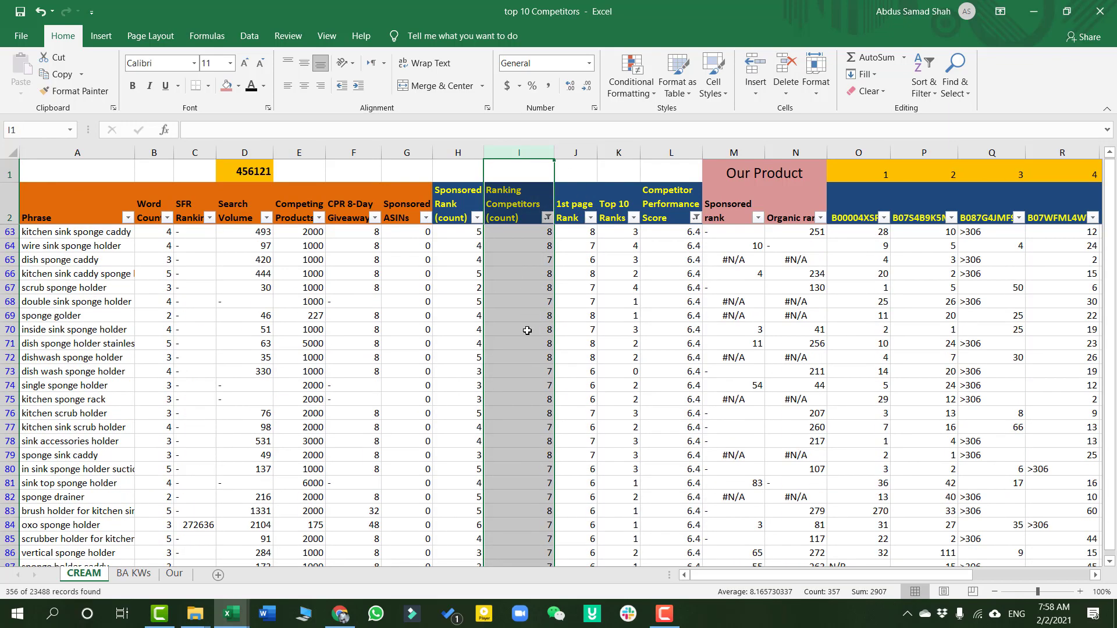
Review the Ranking Competitors (count) values, and select the Competitor Performance Score column to examine its scores across the filtered phrases
{"action": "scroll", "coordinate": [527, 331], "scroll_direction": "down", "scroll_amount": 8}
{"action": "scroll", "coordinate": [527, 330], "scroll_direction": "up", "scroll_amount": 20}
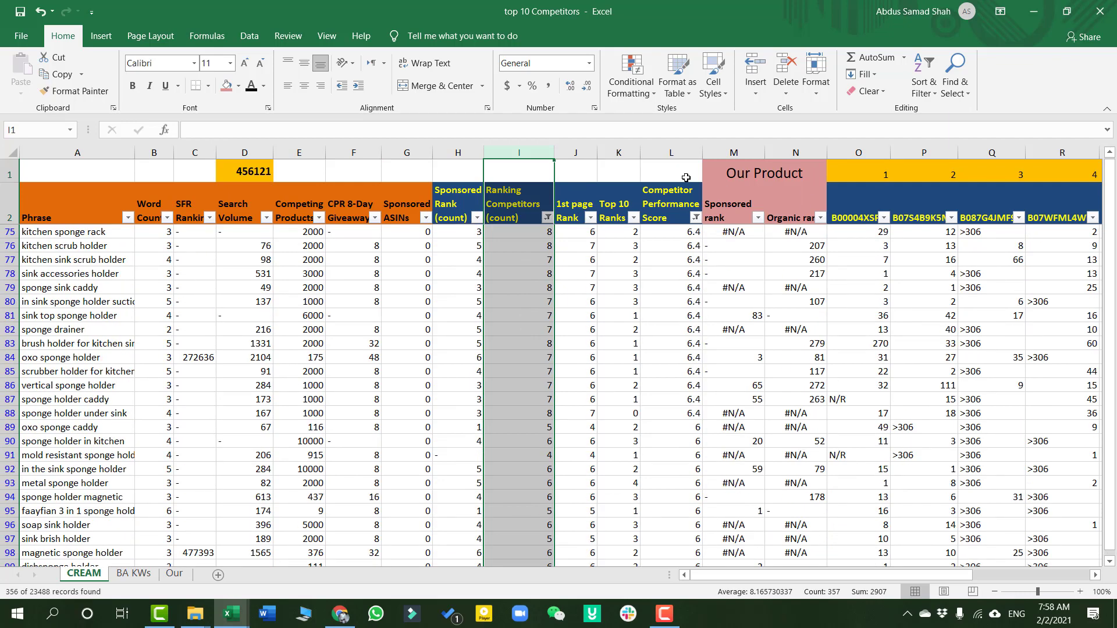
{"action": "left_click", "coordinate": [659, 153]}
{"action": "scroll", "coordinate": [707, 305], "scroll_direction": "up", "scroll_amount": 20}
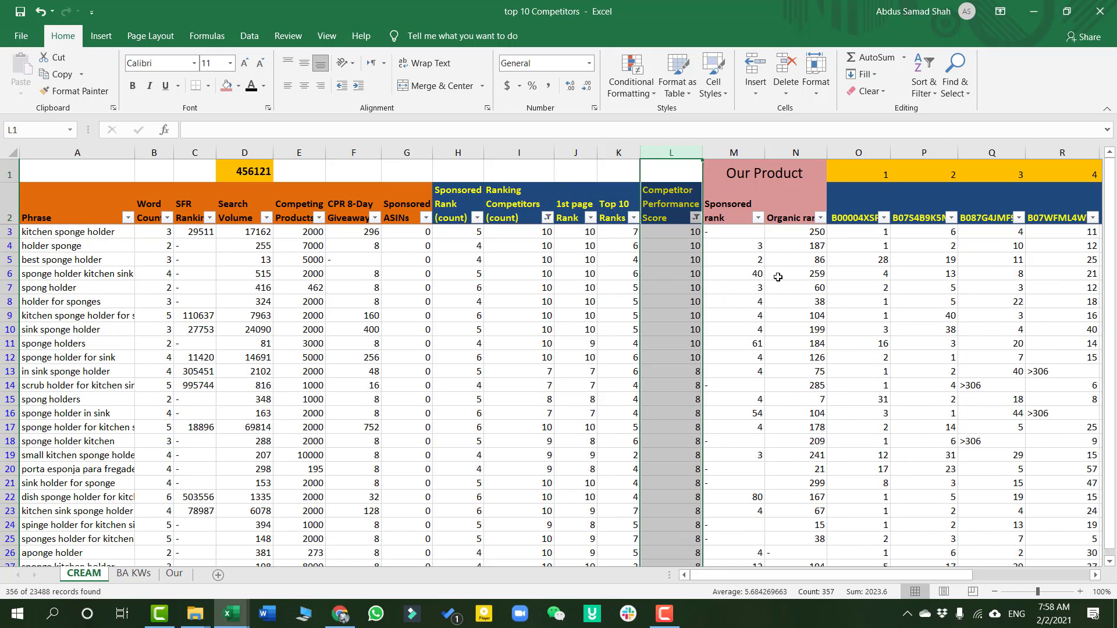
{"action": "scroll", "coordinate": [778, 272], "scroll_direction": "down", "scroll_amount": 19}
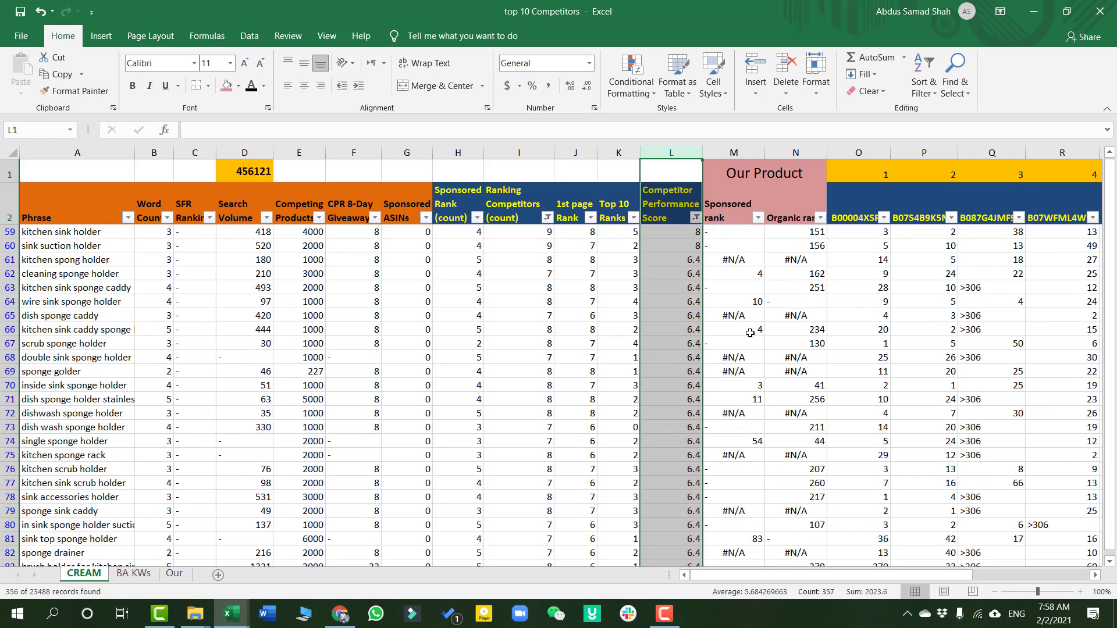
{"action": "scroll", "coordinate": [737, 317], "scroll_direction": "up", "scroll_amount": 19}
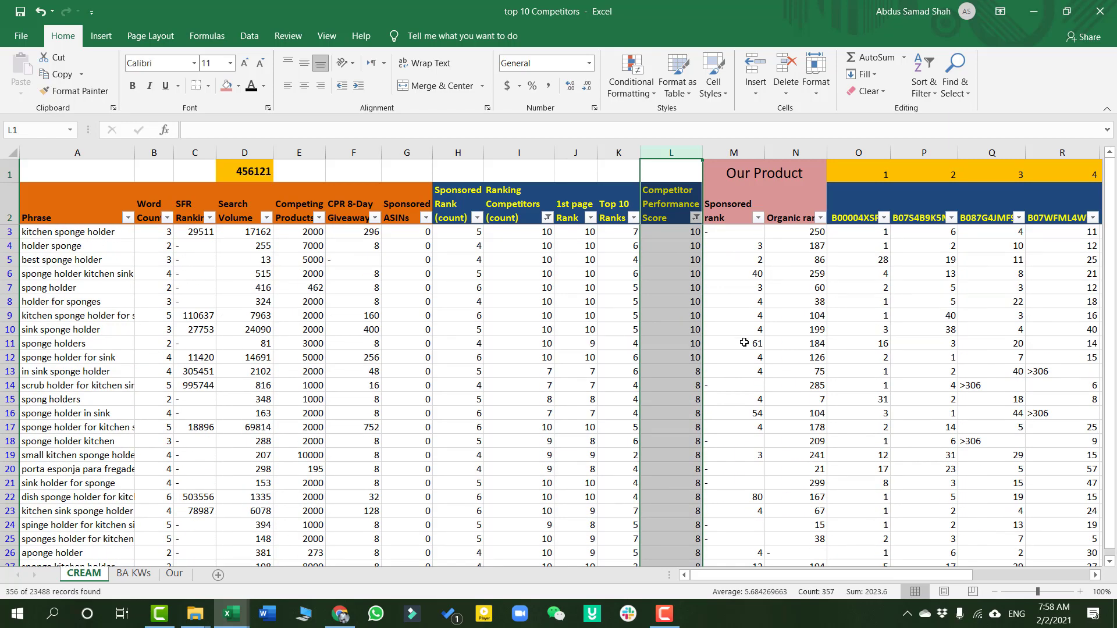
Examine our product's Sponsored rank and Organic rank columns for the filtered phrases
{"action": "left_click", "coordinate": [757, 275]}
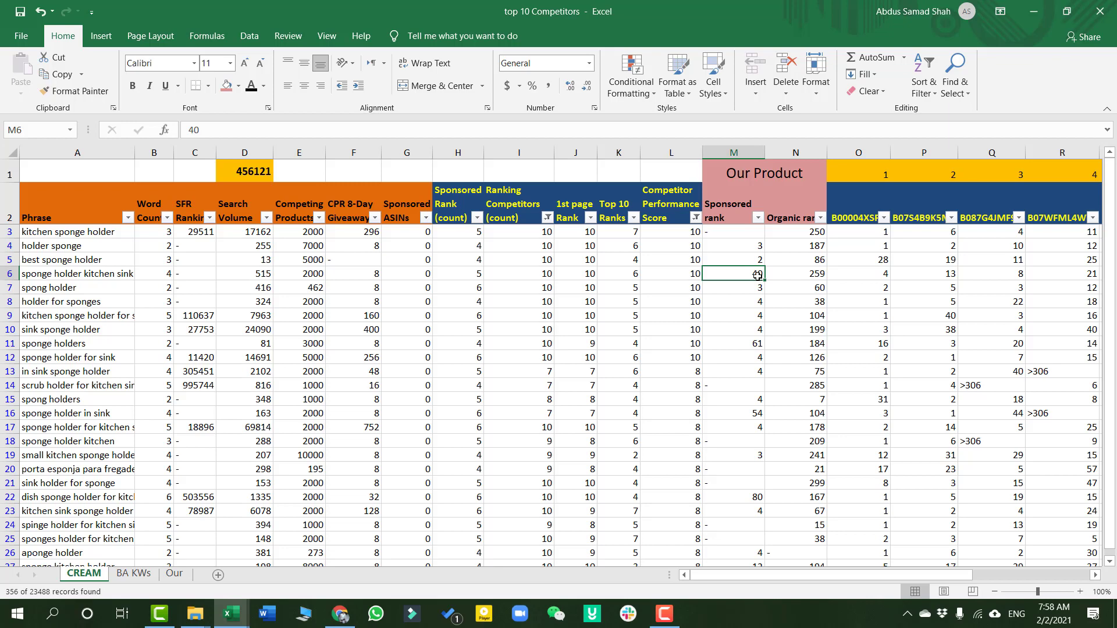
{"action": "left_click", "coordinate": [737, 153]}
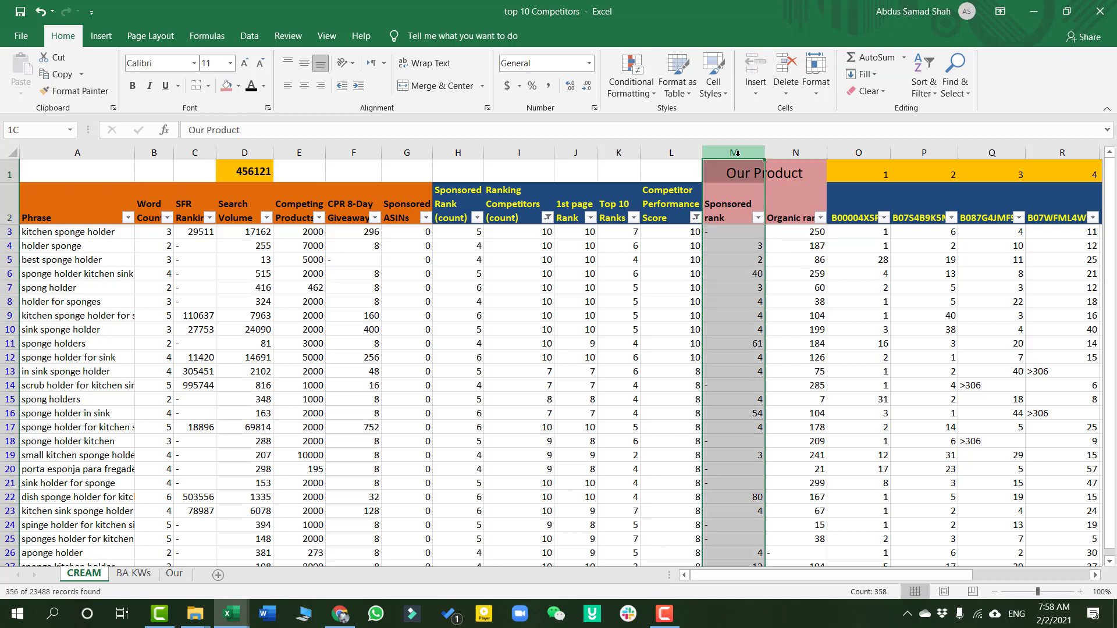
{"action": "left_click", "coordinate": [786, 152]}
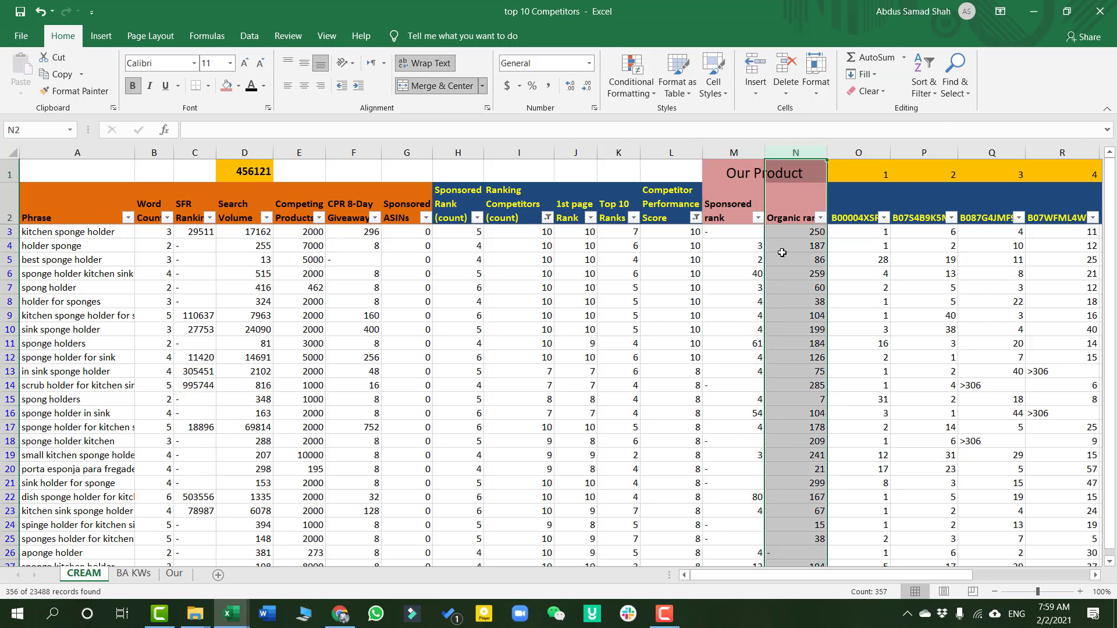
{"action": "left_click", "coordinate": [785, 271]}
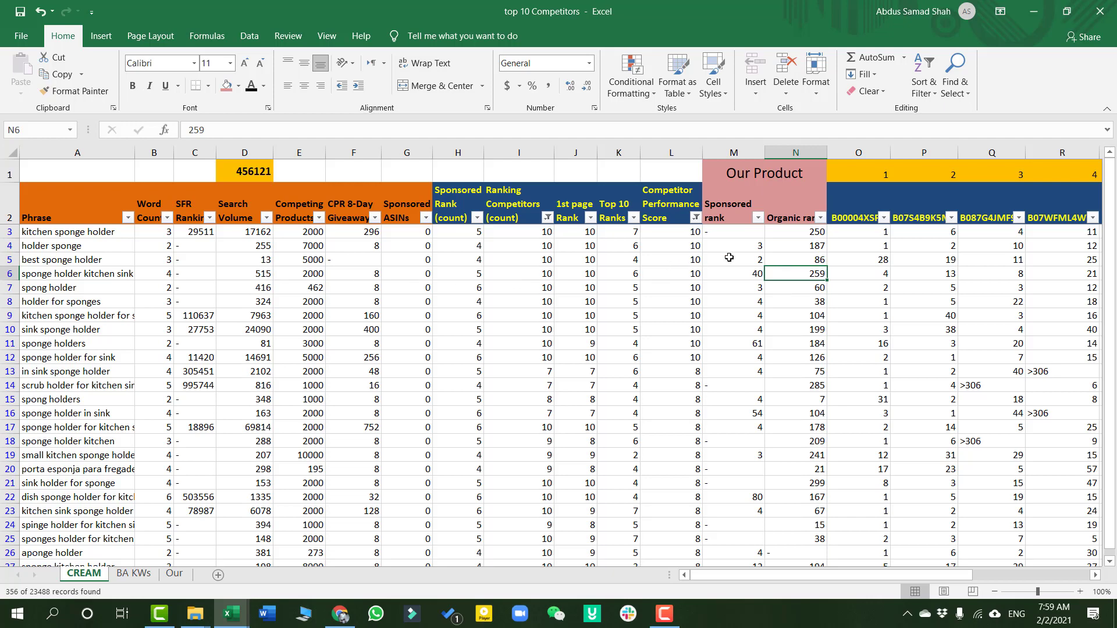
Filter our product's Organic rank to values less than or equal to 10 and check the Search Volume subtotal
{"action": "left_click", "coordinate": [821, 218]}
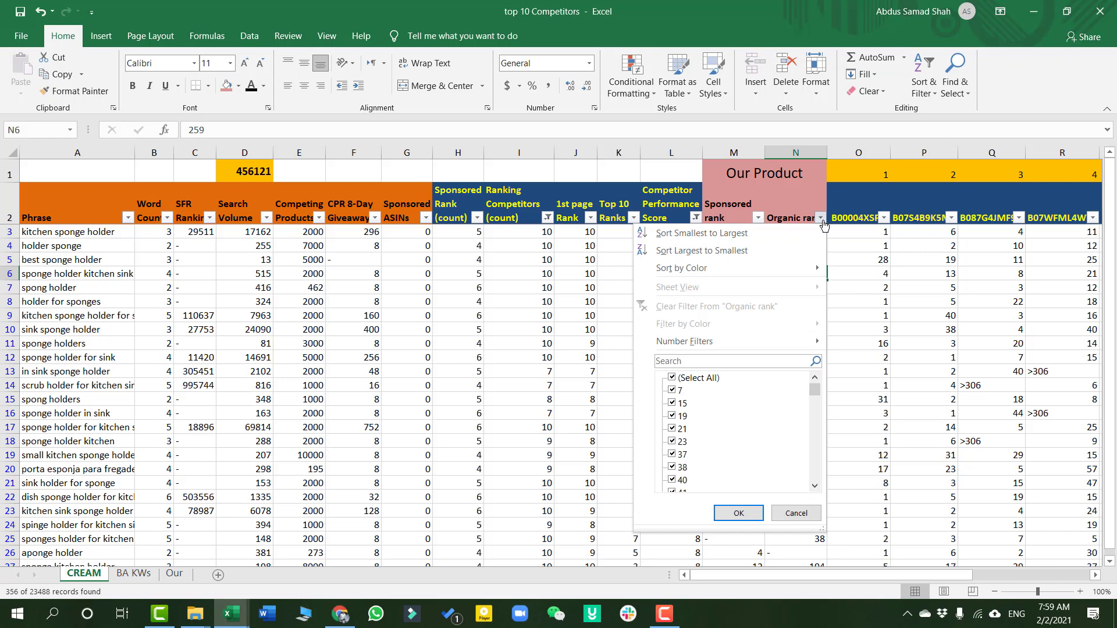
{"action": "mouse_move", "coordinate": [764, 345]}
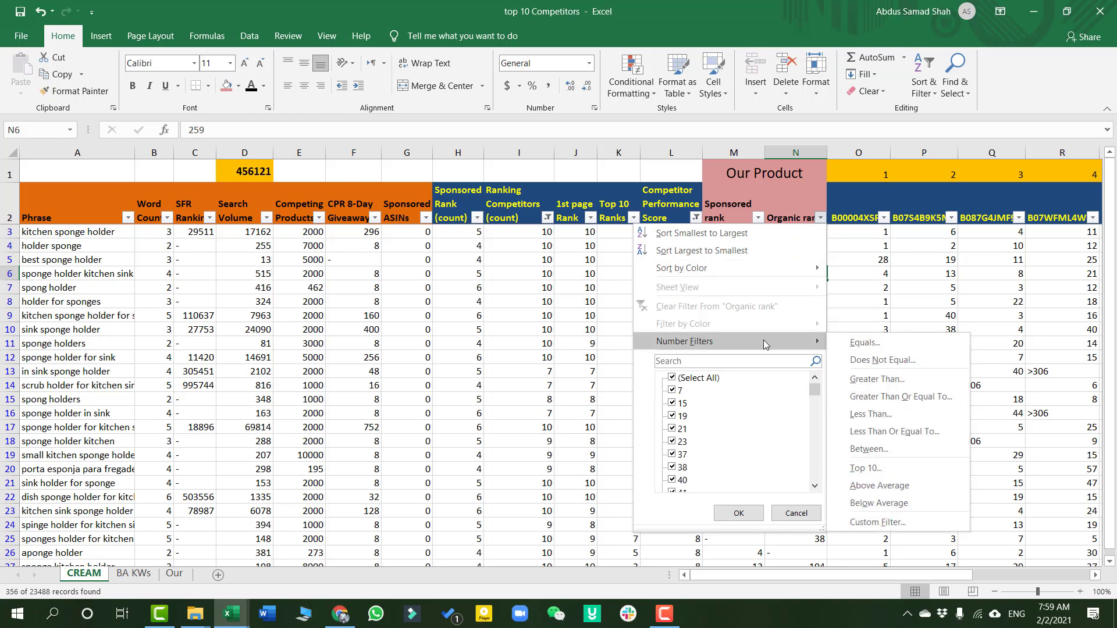
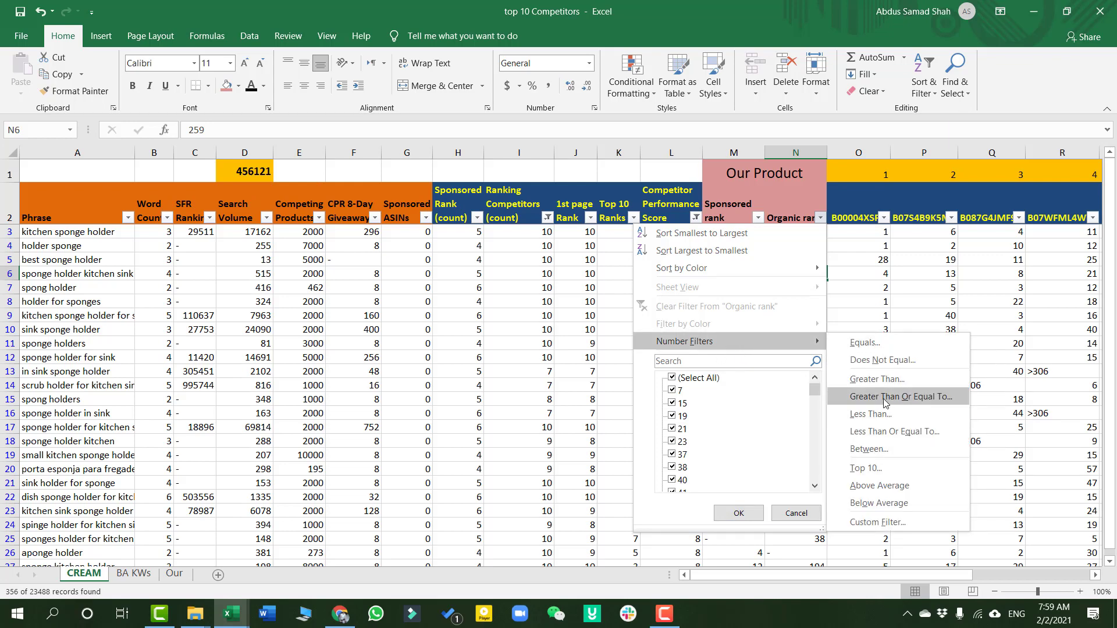
{"action": "left_click", "coordinate": [886, 434]}
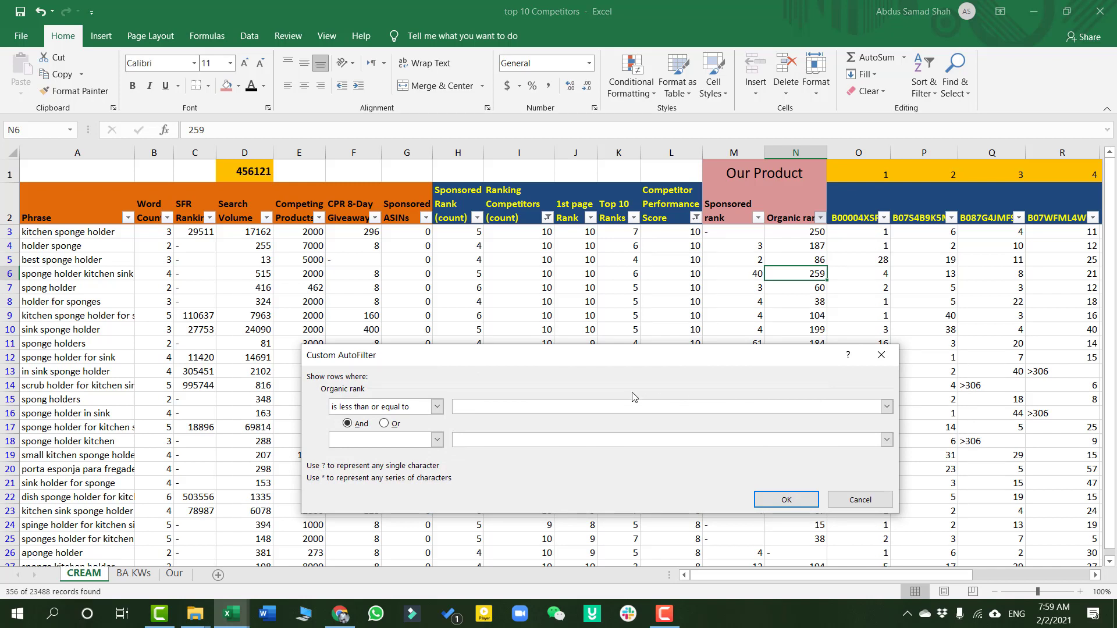
{"action": "type", "text": "10"}
{"action": "left_click", "coordinate": [786, 500]}
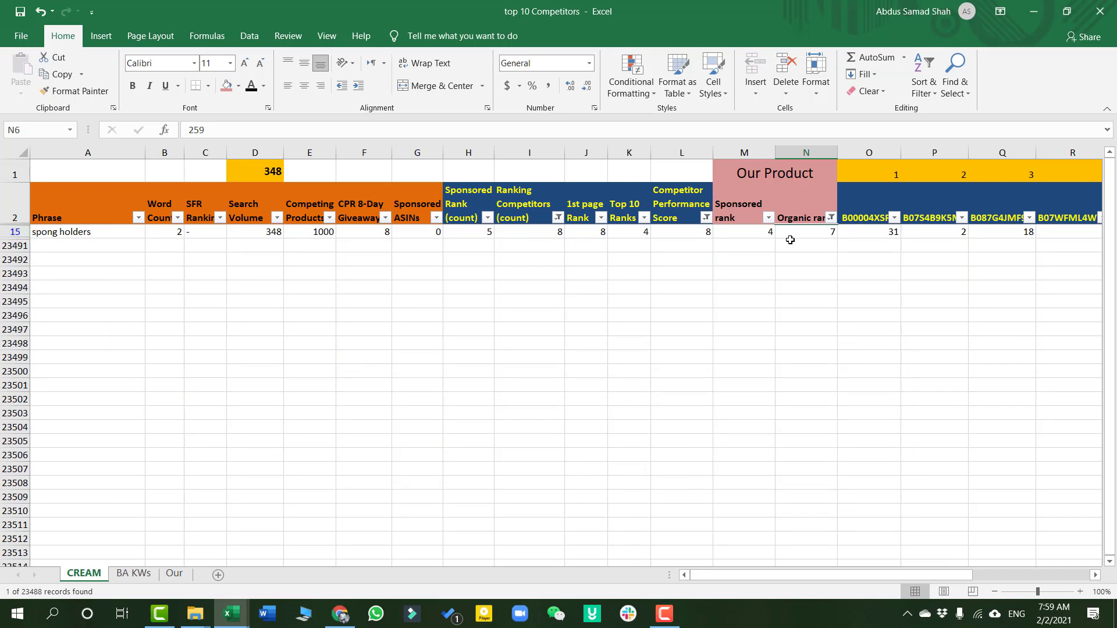
{"action": "left_click", "coordinate": [824, 233]}
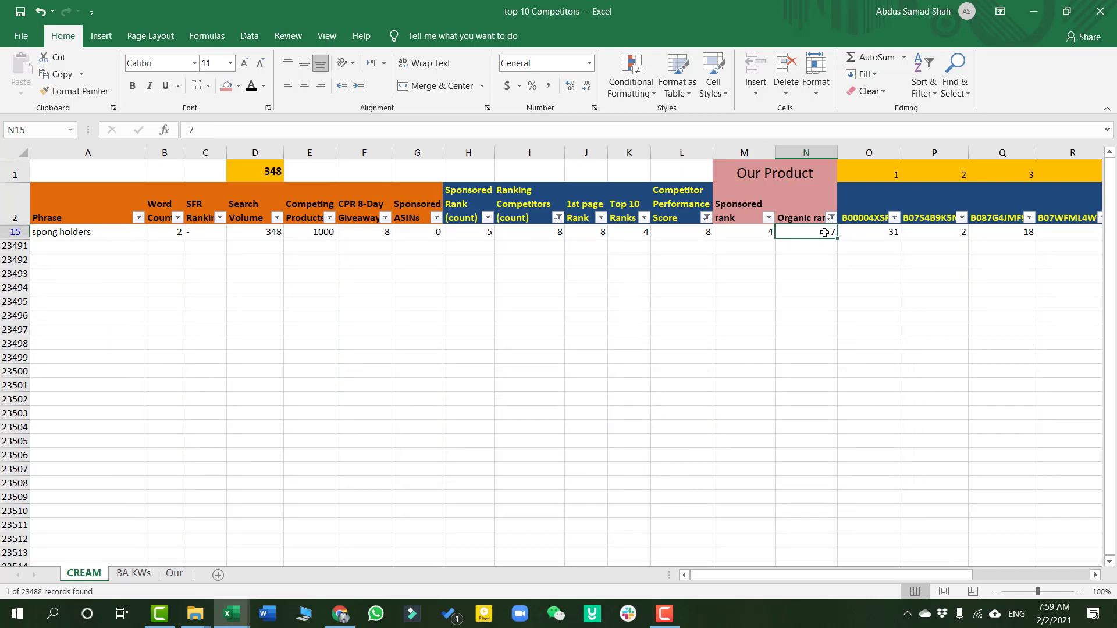
{"action": "left_click", "coordinate": [264, 176]}
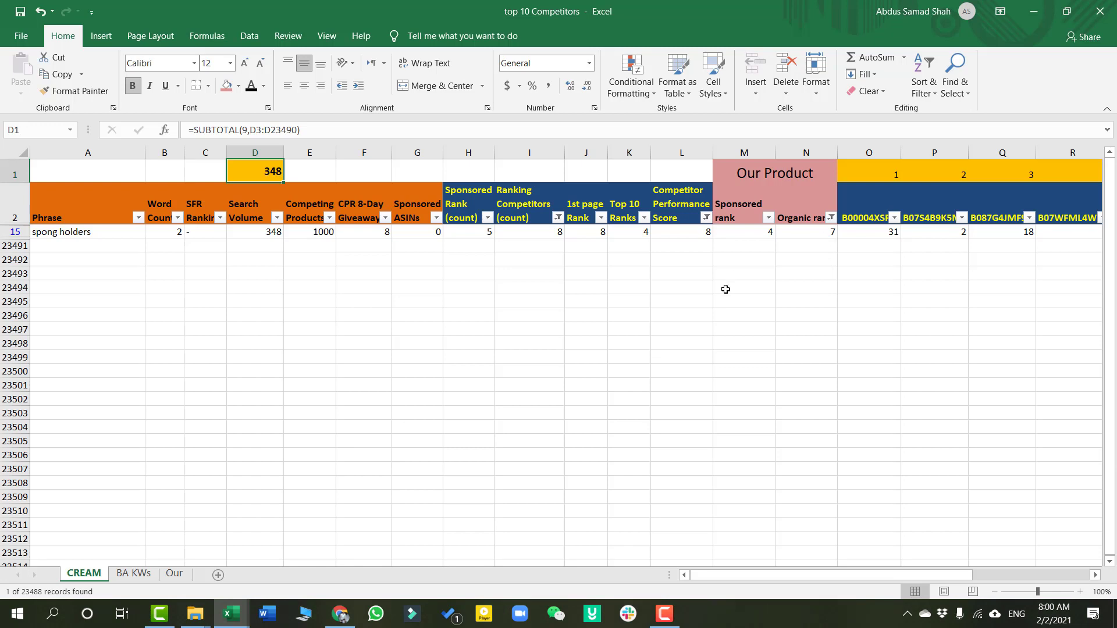
Filter Organic rank to values less than or equal to 47 and review the matching rows and Search Volume subtotal
{"action": "left_click", "coordinate": [831, 218]}
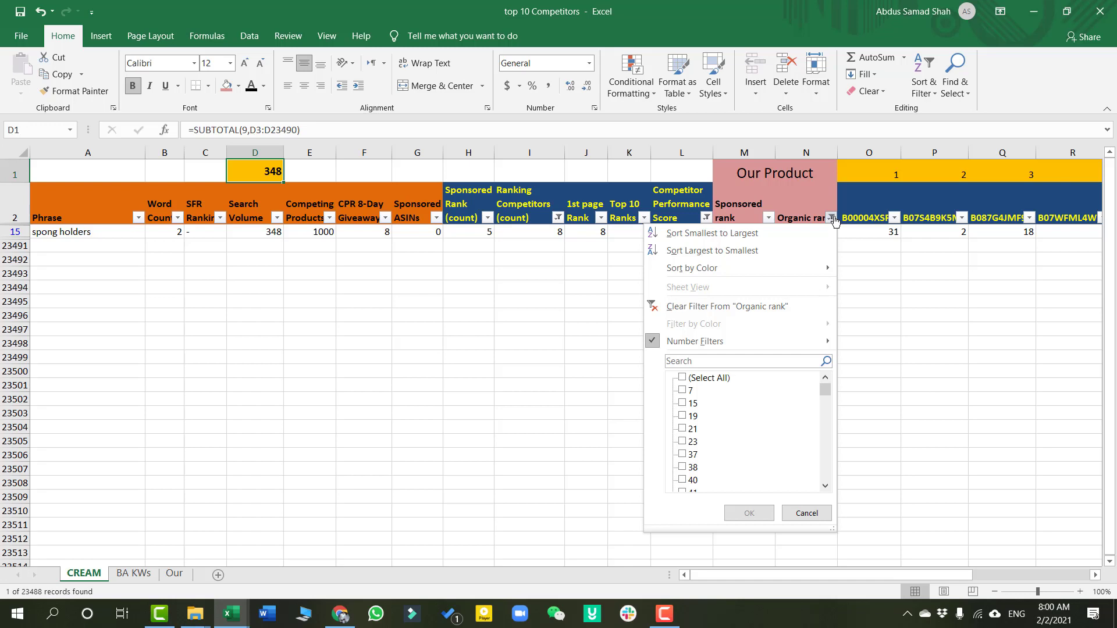
{"action": "mouse_move", "coordinate": [765, 344]}
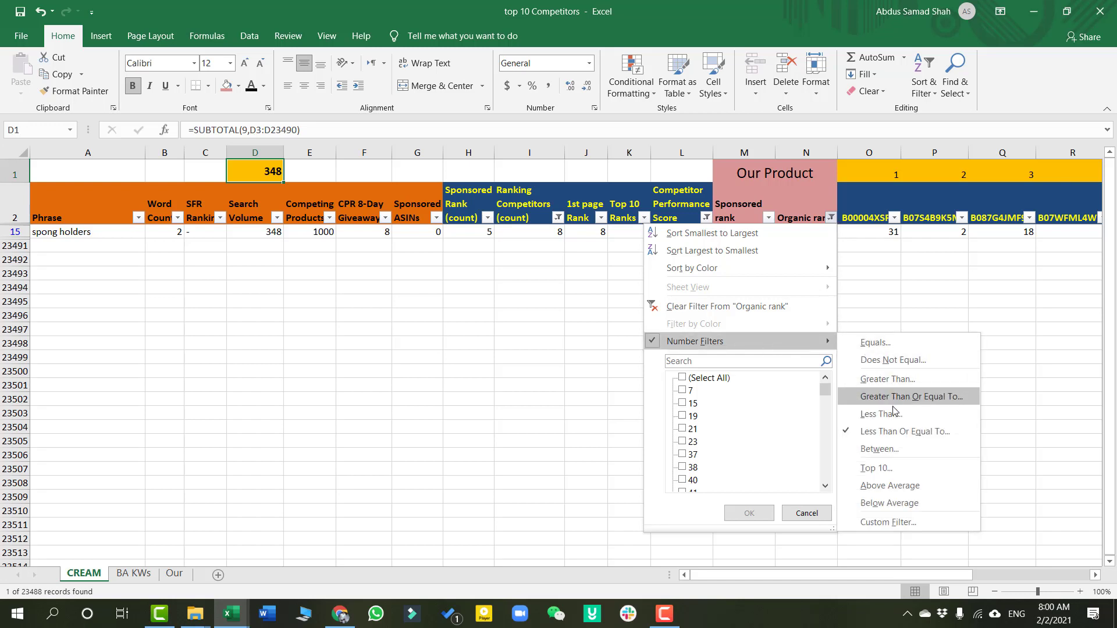
{"action": "left_click", "coordinate": [890, 431]}
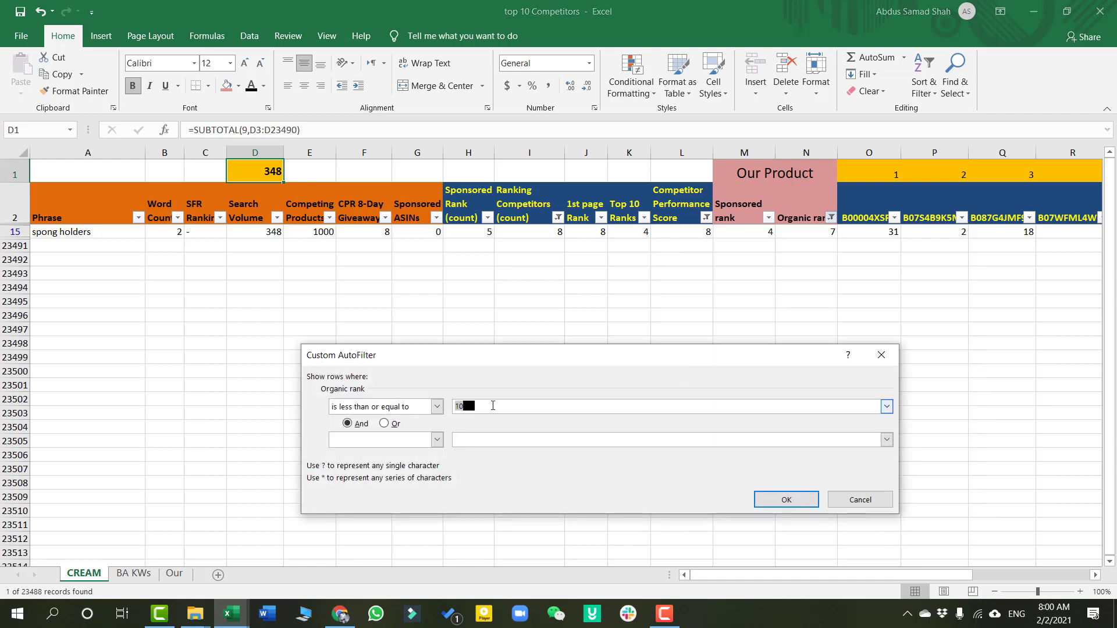
{"action": "key", "text": "BackSpace"}
{"action": "type", "text": "47"}
{"action": "left_click", "coordinate": [785, 499]}
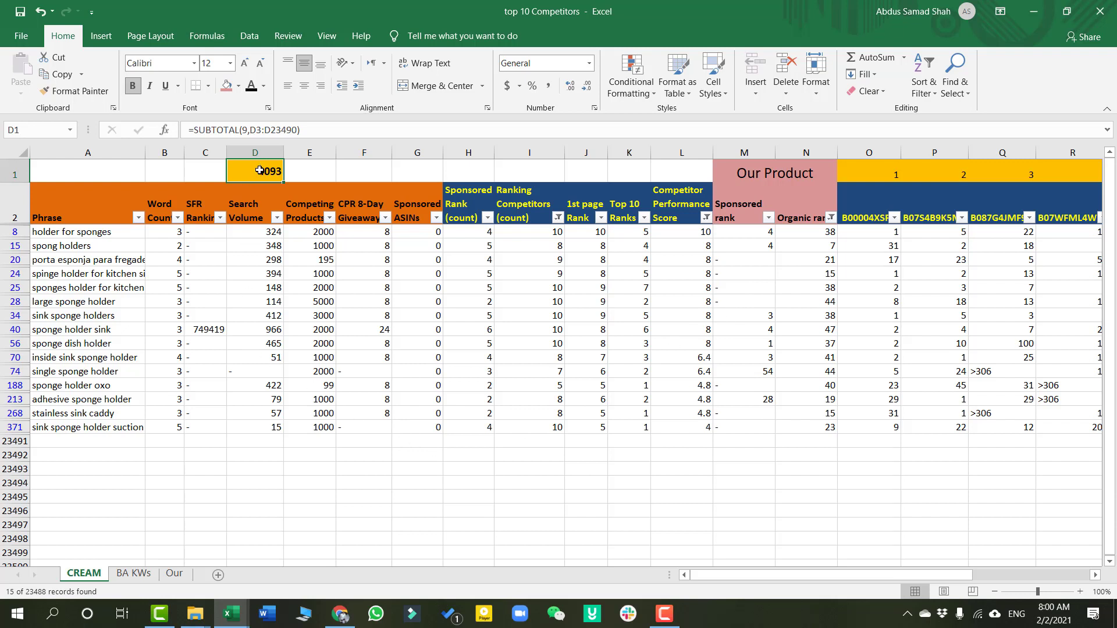
{"action": "left_click", "coordinate": [301, 170]}
{"action": "left_click", "coordinate": [259, 173]}
{"action": "left_click_drag", "start_coordinate": [94, 236], "coordinate": [836, 461]}
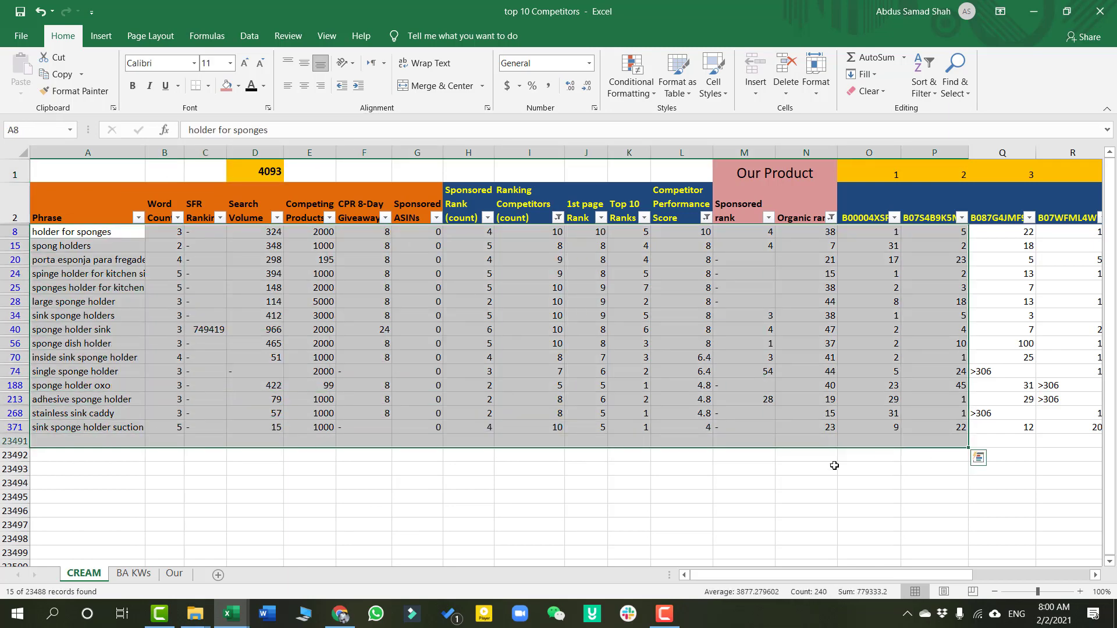
{"action": "left_click", "coordinate": [681, 482]}
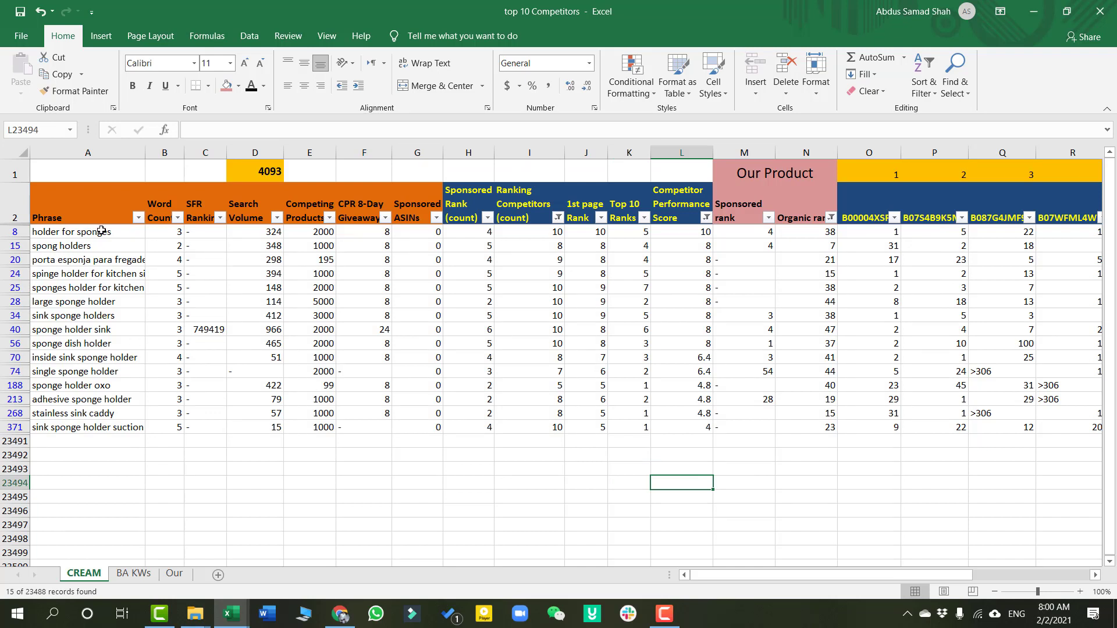
Filter Organic rank to values between 11 and 47
{"action": "left_click", "coordinate": [832, 219]}
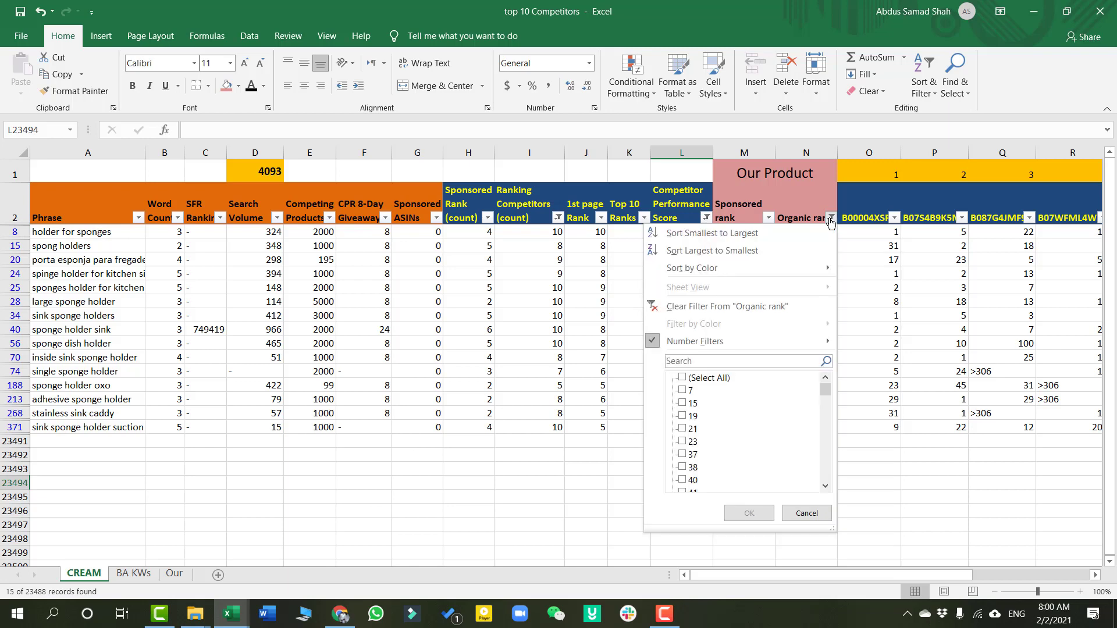
{"action": "mouse_move", "coordinate": [756, 341]}
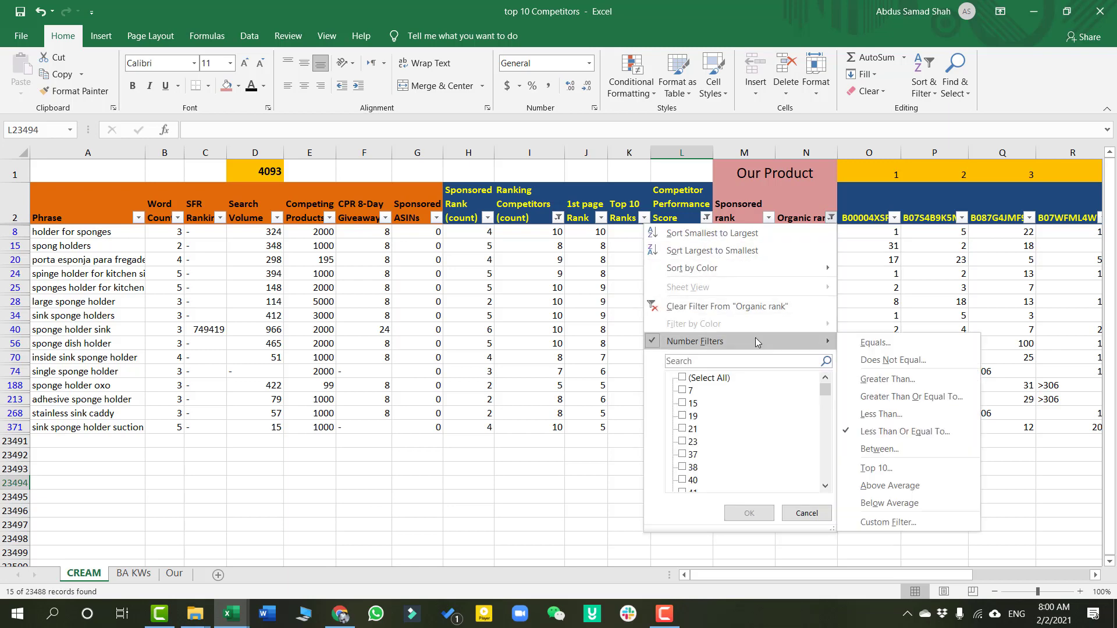
{"action": "left_click", "coordinate": [890, 449]}
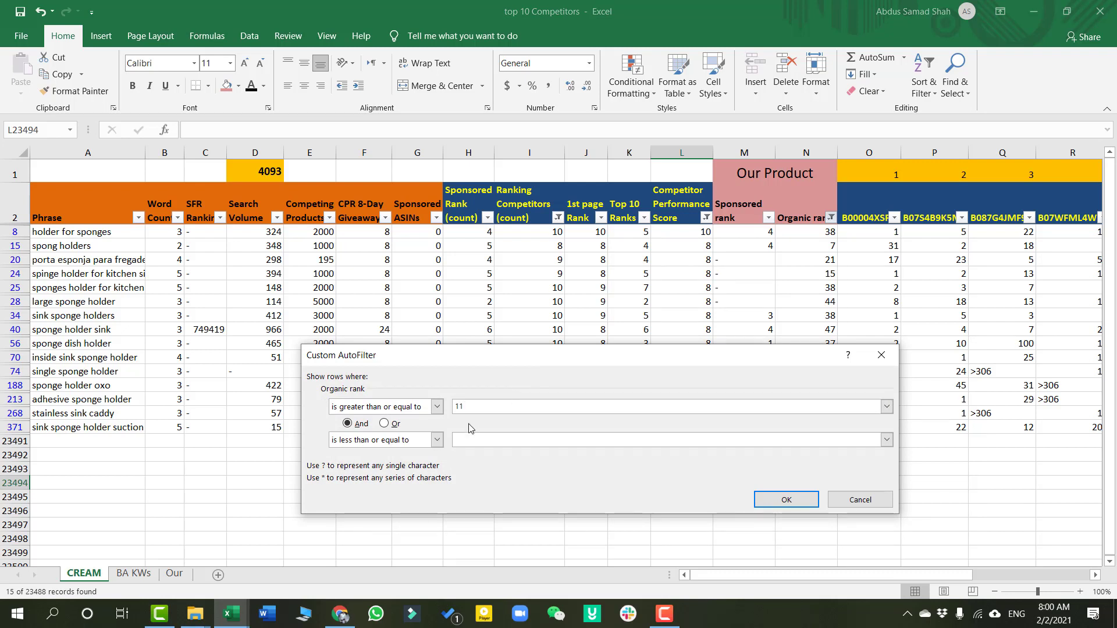
{"action": "left_click", "coordinate": [474, 440]}
{"action": "type", "text": "47"}
{"action": "left_click", "coordinate": [787, 501]}
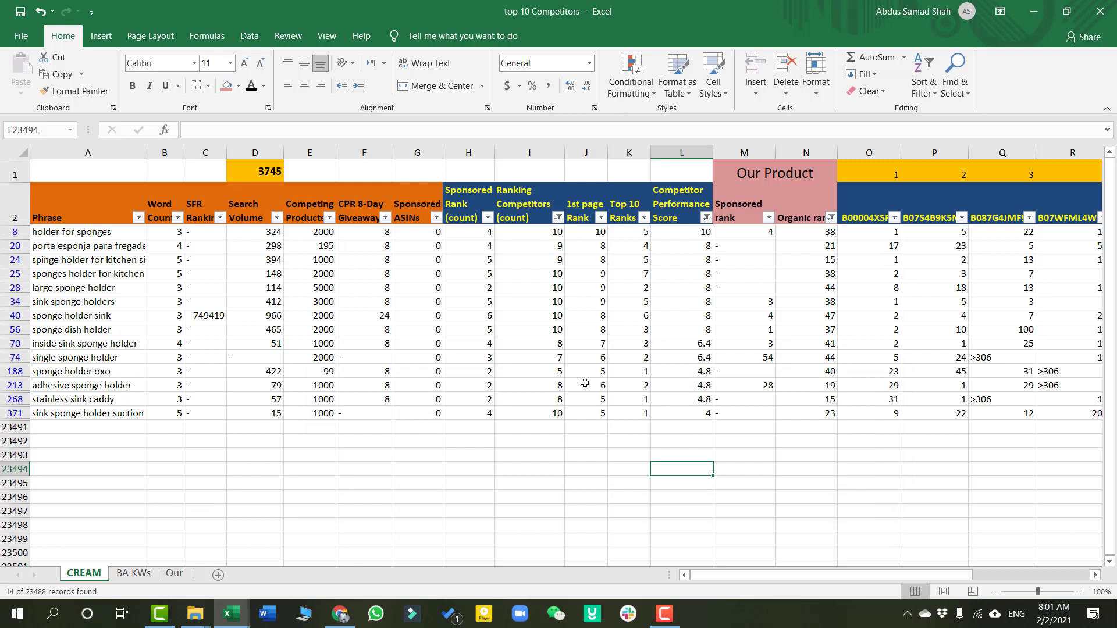
Examine the phrases in the 11 to 47 organic rank band and their Search Volume subtotal
{"action": "left_click_drag", "start_coordinate": [106, 233], "coordinate": [125, 418]}
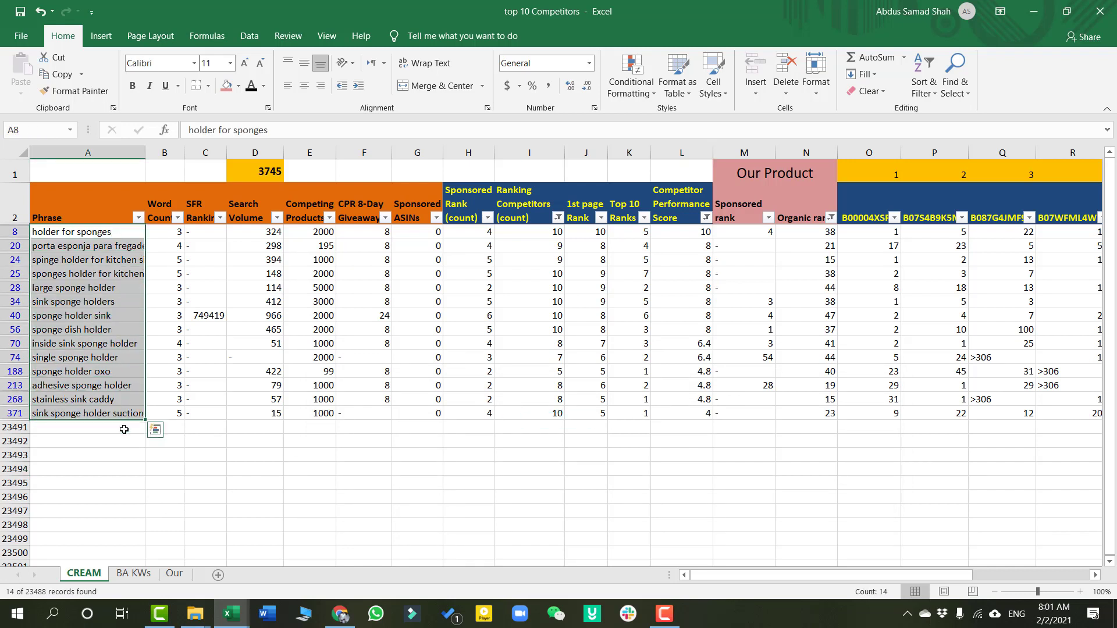
{"action": "left_click", "coordinate": [119, 457]}
{"action": "left_click", "coordinate": [114, 369]}
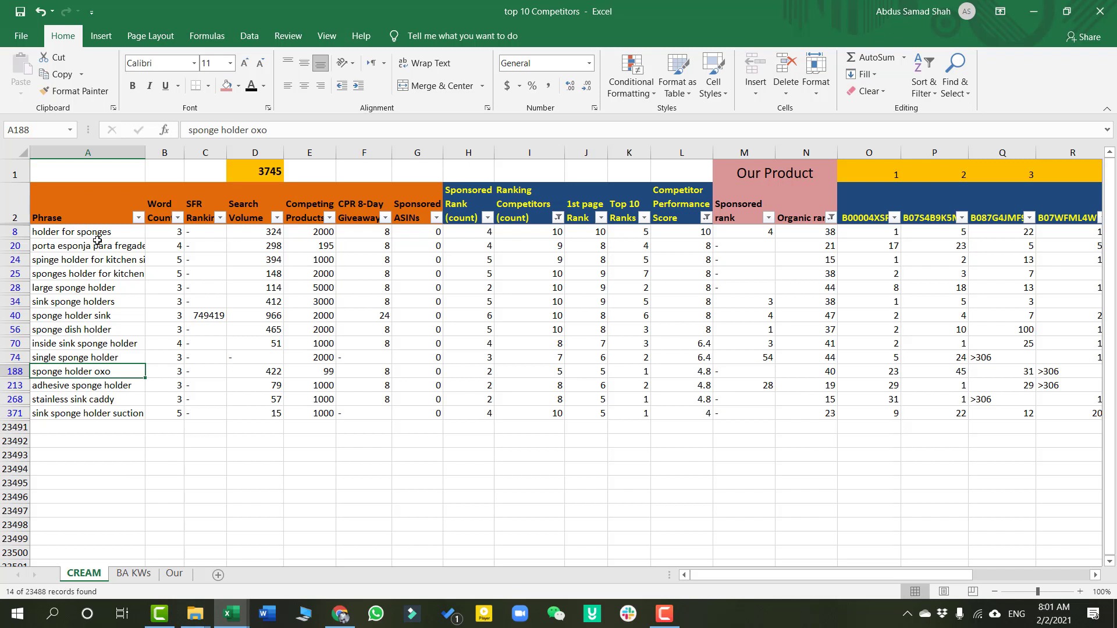
{"action": "left_click_drag", "start_coordinate": [96, 233], "coordinate": [143, 414]}
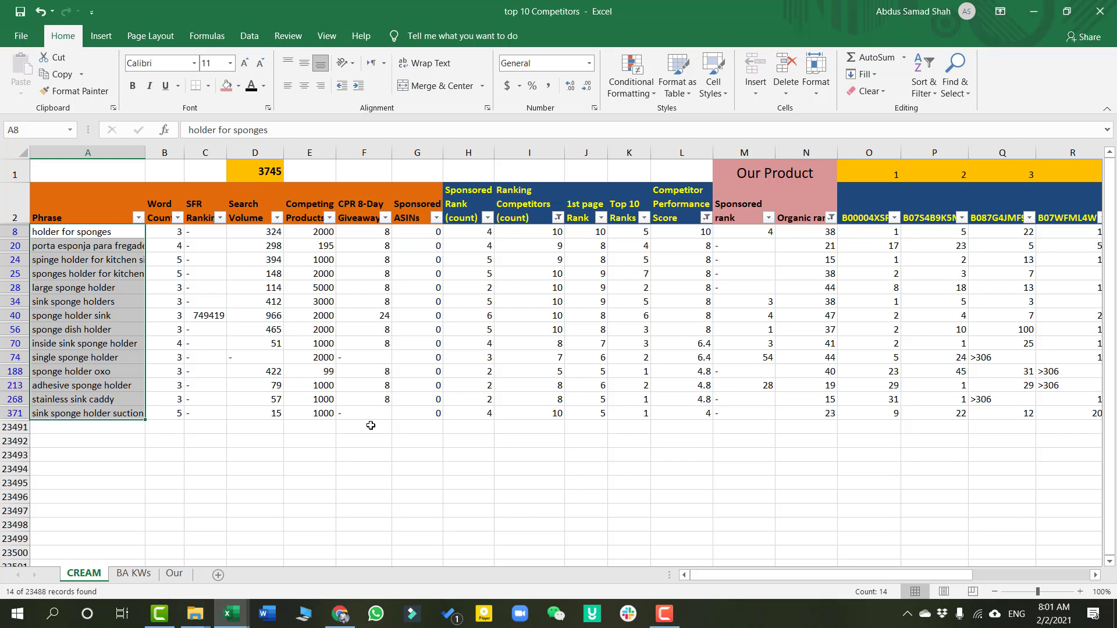
{"action": "left_click", "coordinate": [216, 399]}
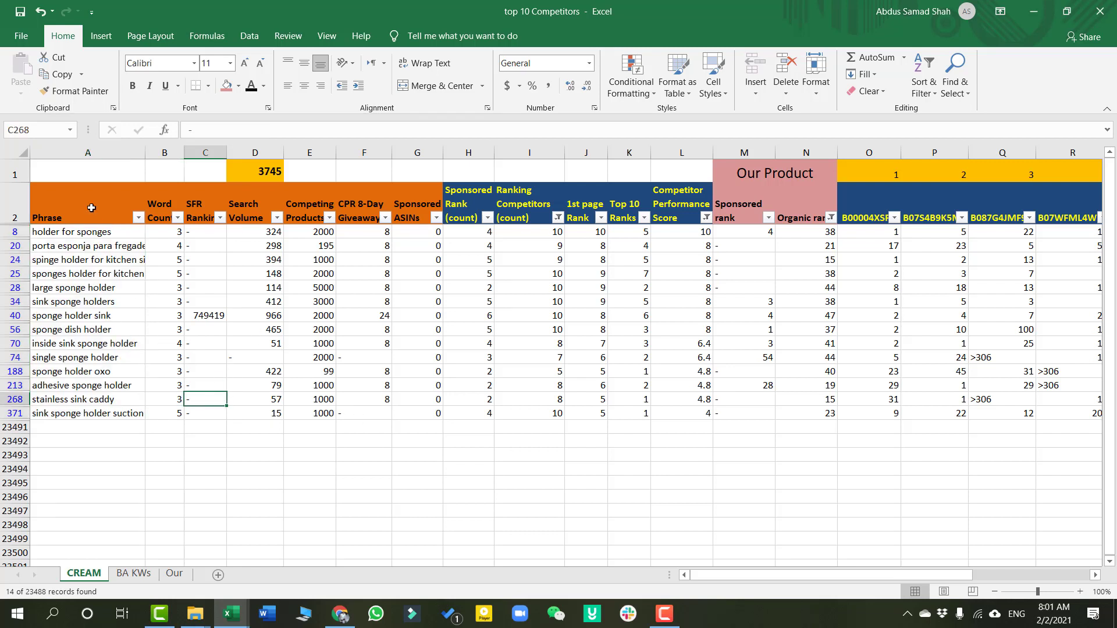
{"action": "left_click_drag", "start_coordinate": [93, 231], "coordinate": [132, 411]}
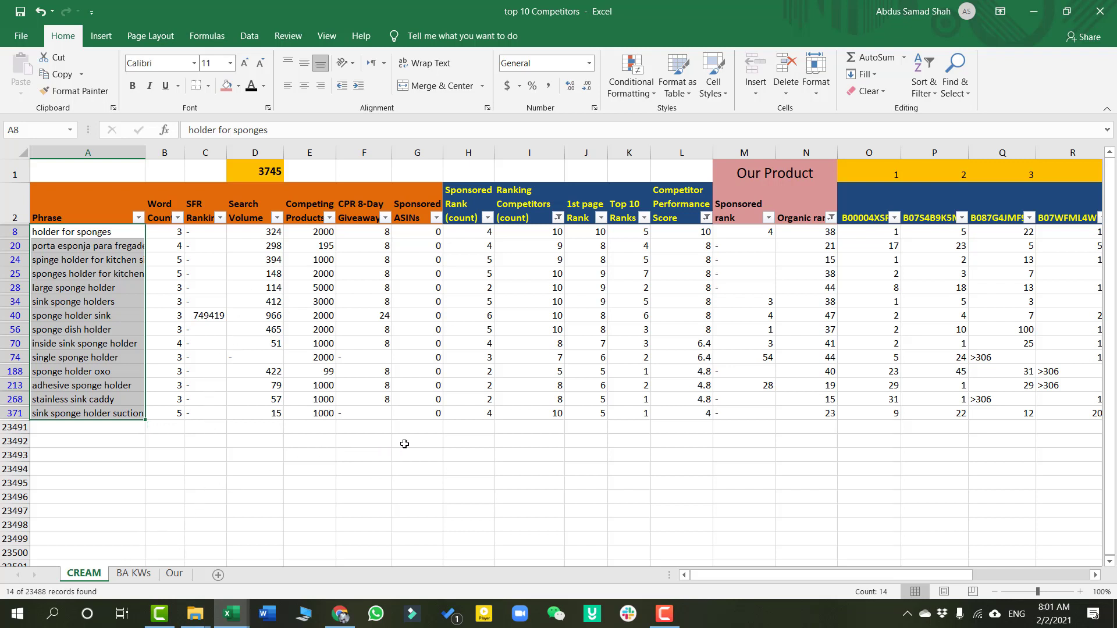
{"action": "left_click", "coordinate": [341, 437]}
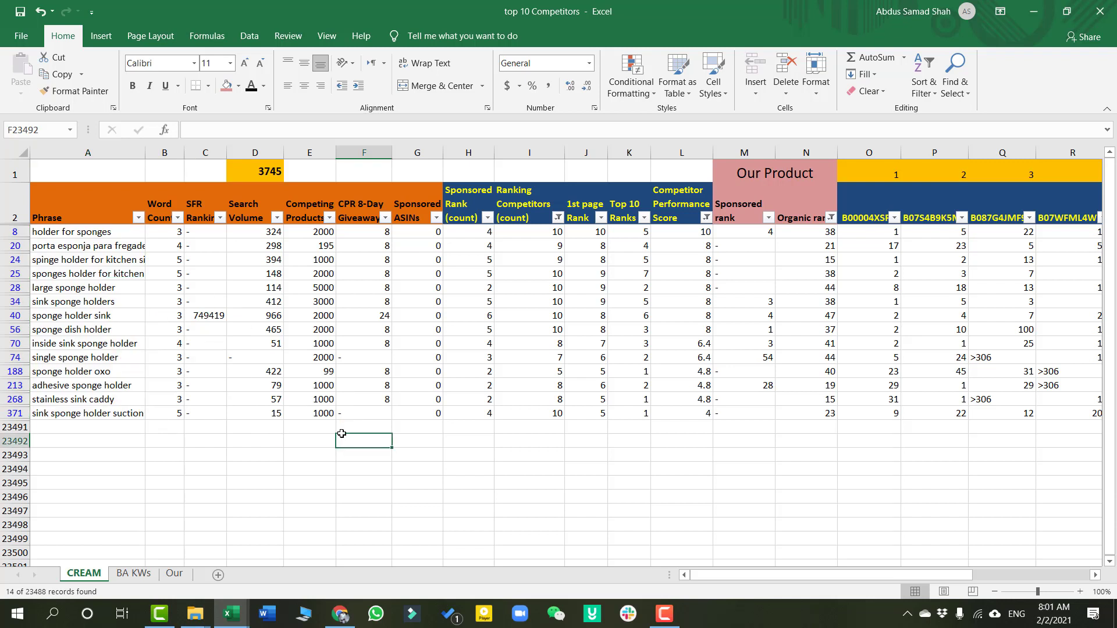
{"action": "left_click", "coordinate": [267, 174]}
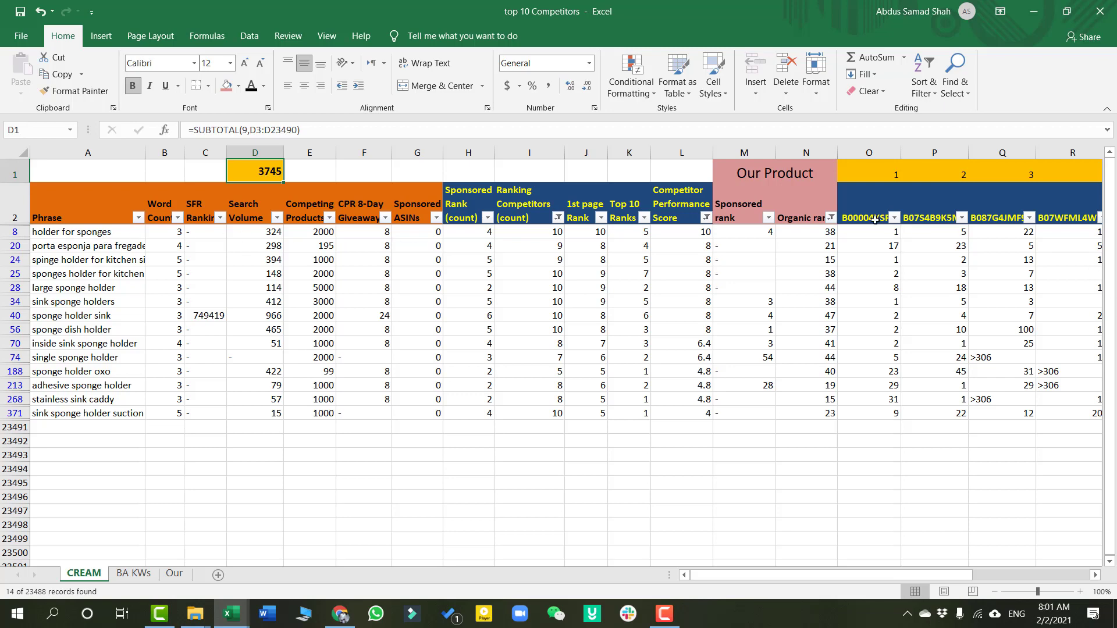
Clear the filter from the Organic rank column
{"action": "left_click", "coordinate": [831, 218]}
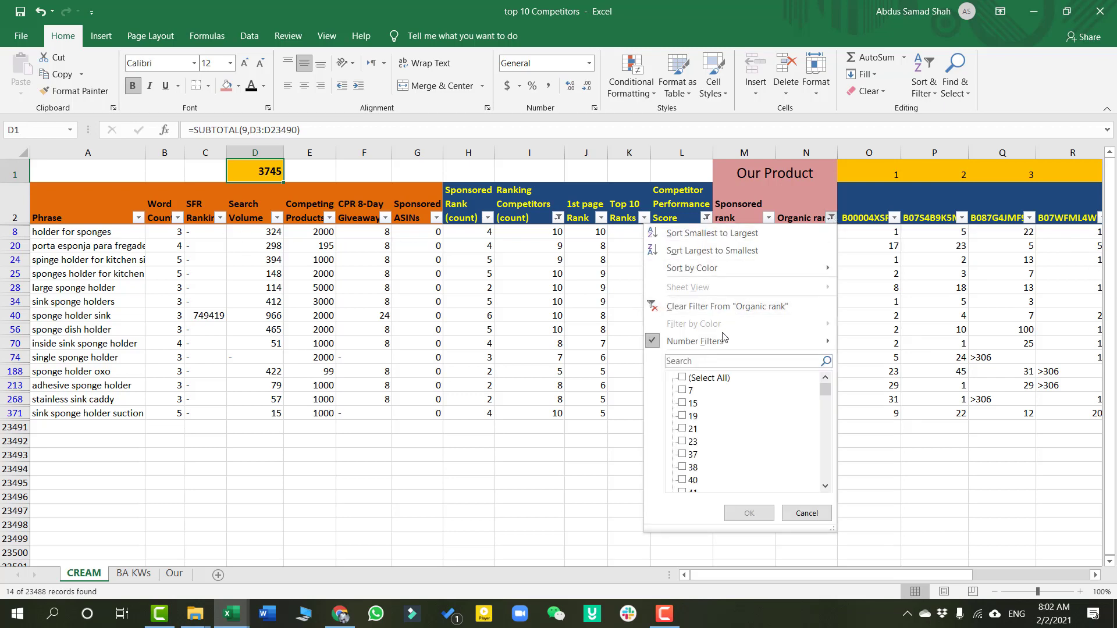
{"action": "left_click", "coordinate": [755, 306]}
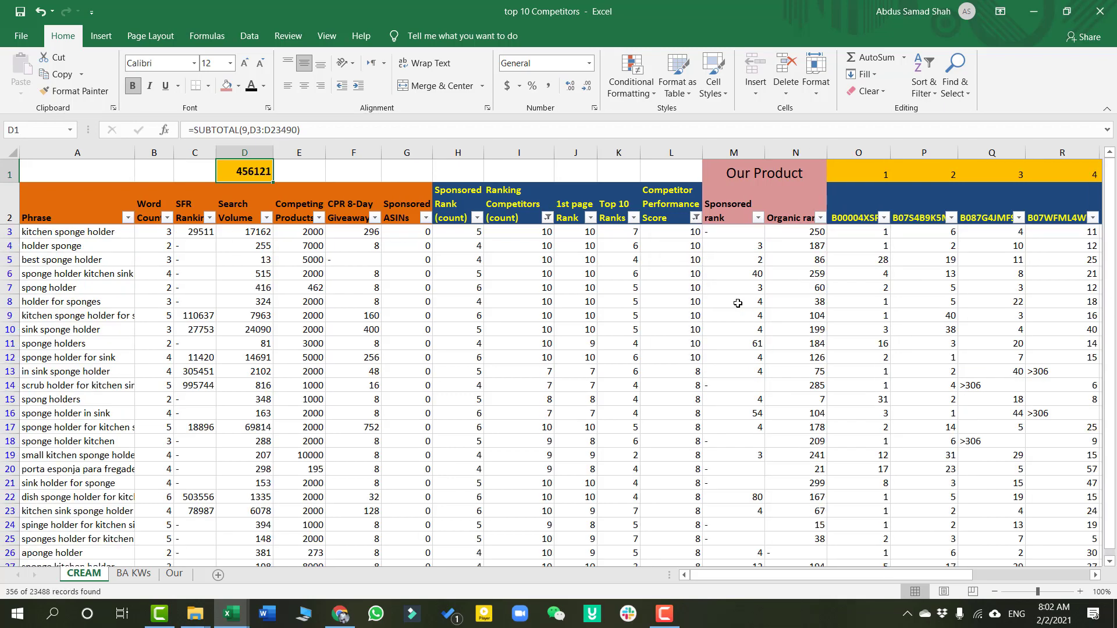
{"action": "left_click", "coordinate": [592, 220]}
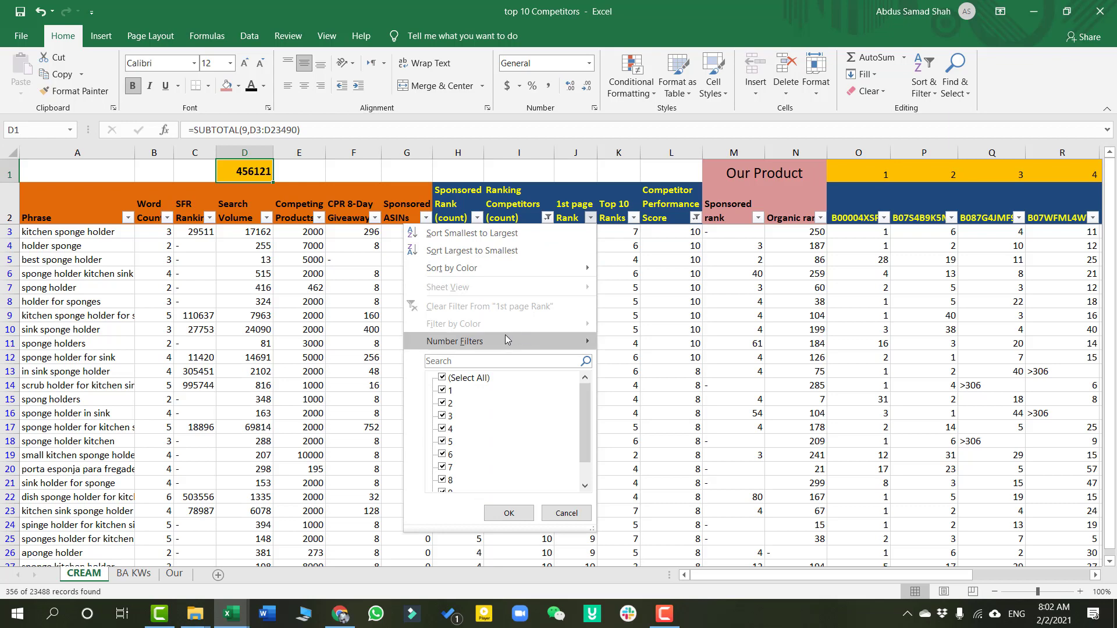
{"action": "mouse_move", "coordinate": [505, 341]}
{"action": "left_click", "coordinate": [590, 218]}
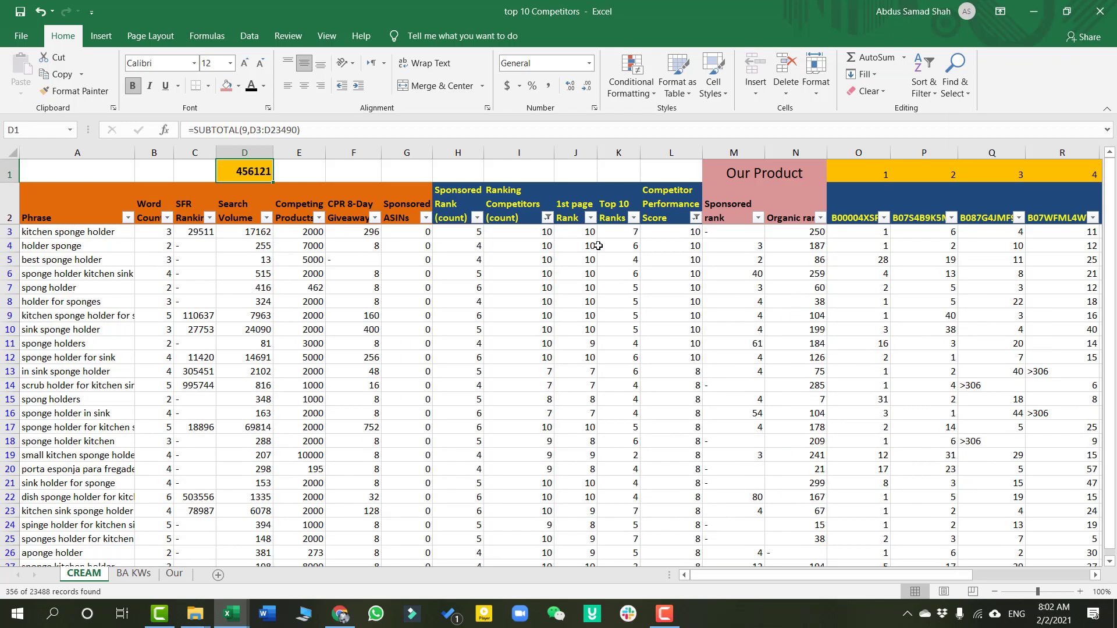
{"action": "left_click", "coordinate": [591, 218]}
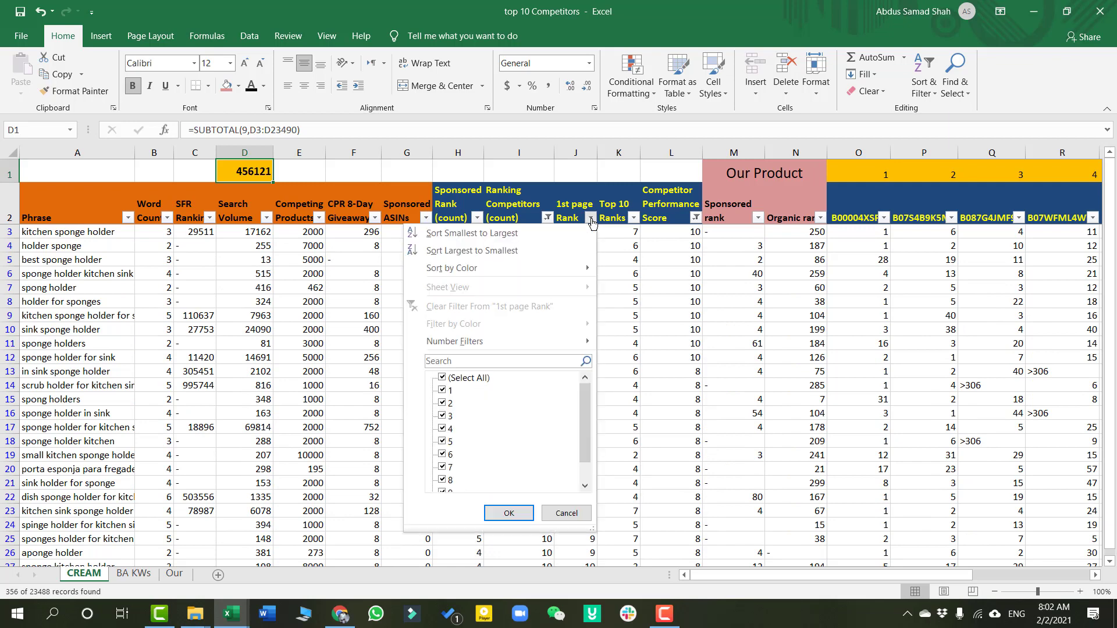
{"action": "left_click", "coordinate": [590, 219]}
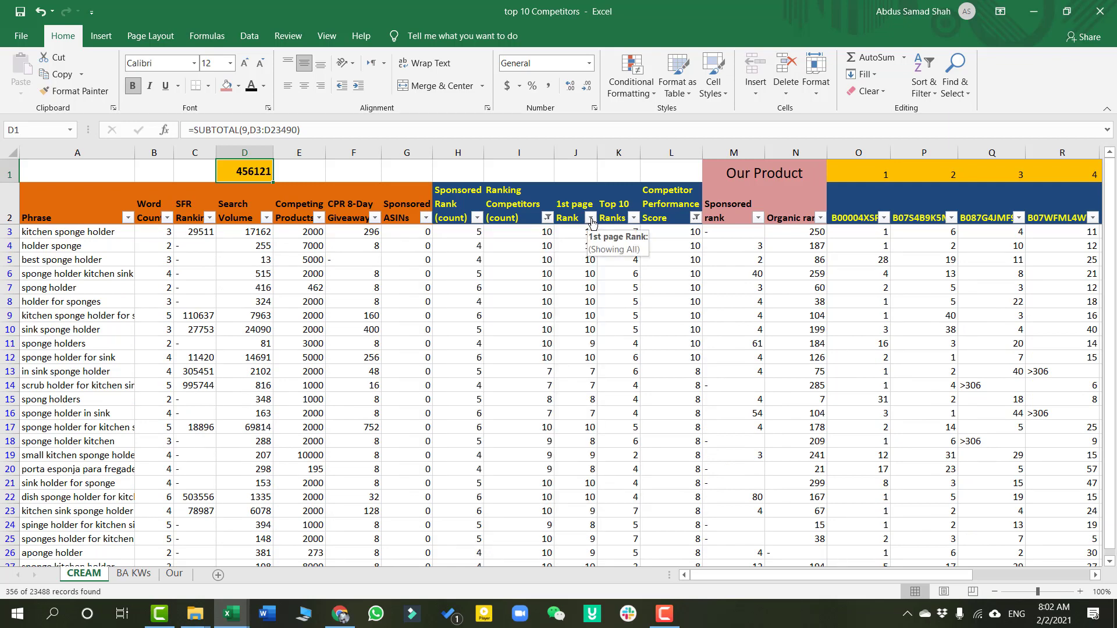
Filter 1st page Rank to values greater than or equal to 4
{"action": "left_click", "coordinate": [591, 219]}
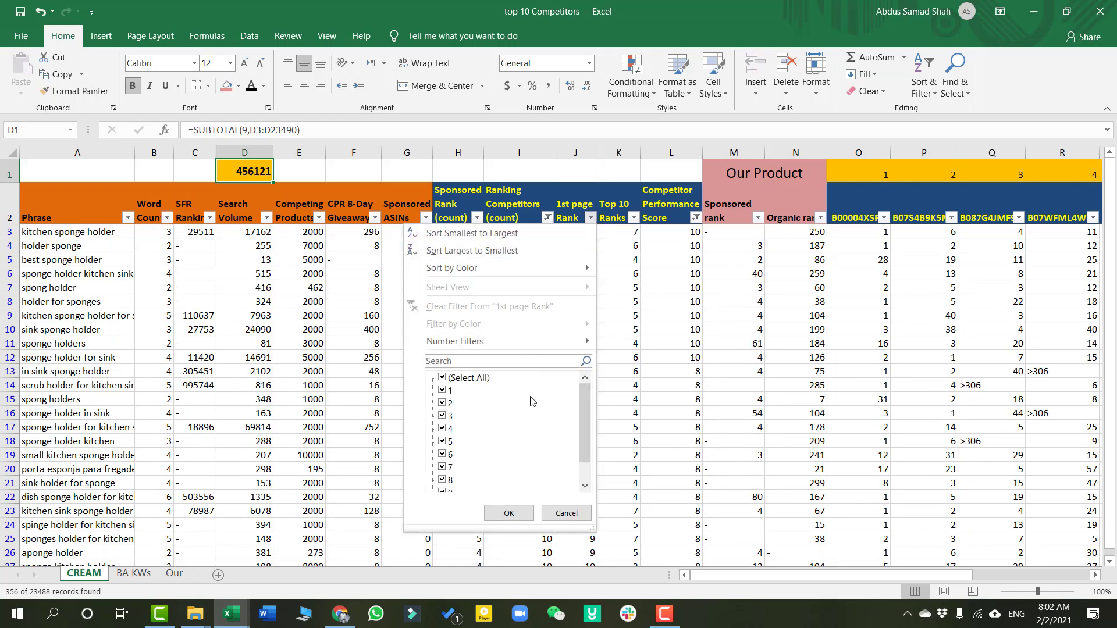
{"action": "scroll", "coordinate": [533, 407], "scroll_direction": "down", "scroll_amount": 1}
{"action": "scroll", "coordinate": [533, 411], "scroll_direction": "up", "scroll_amount": 1}
{"action": "scroll", "coordinate": [531, 407], "scroll_direction": "down", "scroll_amount": 1}
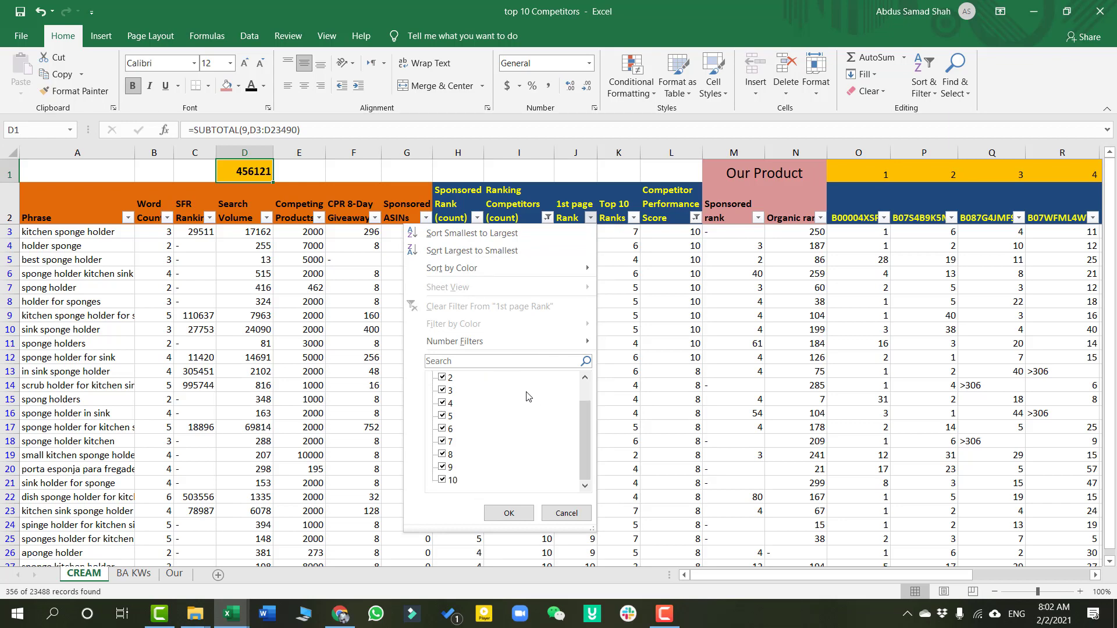
{"action": "scroll", "coordinate": [519, 396], "scroll_direction": "up", "scroll_amount": 1}
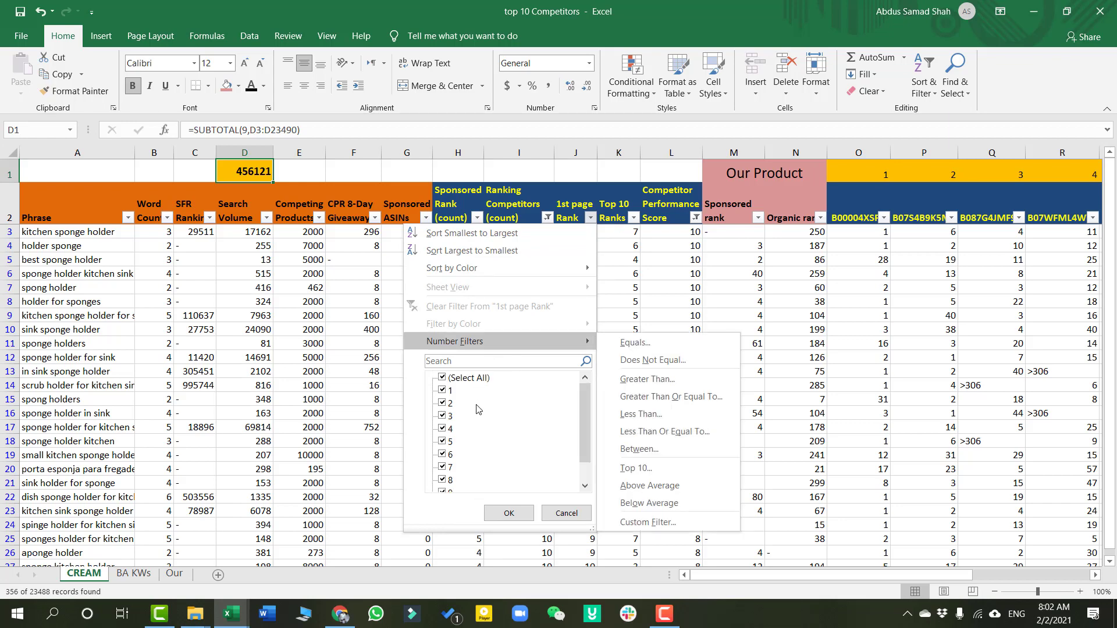
{"action": "mouse_move", "coordinate": [511, 334]}
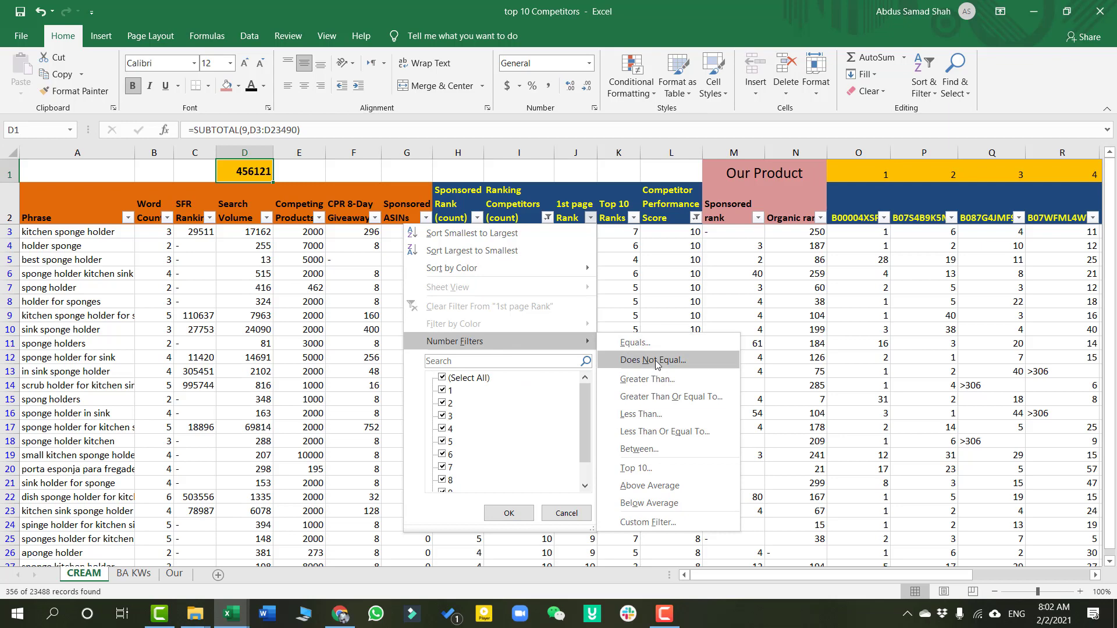
{"action": "left_click", "coordinate": [672, 400]}
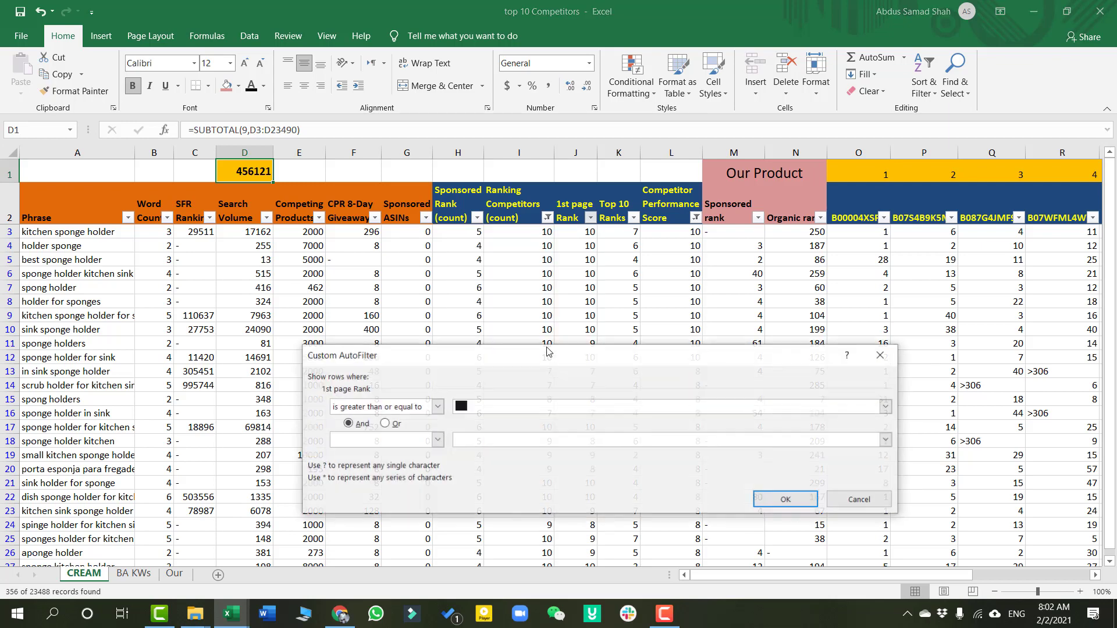
{"action": "type", "text": "4"}
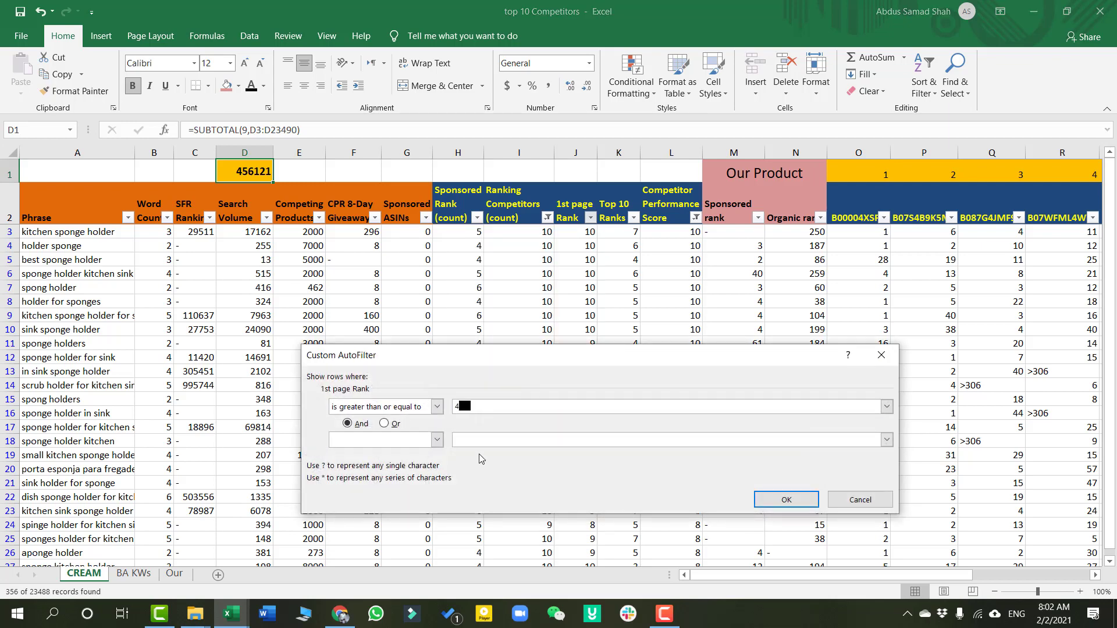
{"action": "left_click", "coordinate": [788, 499]}
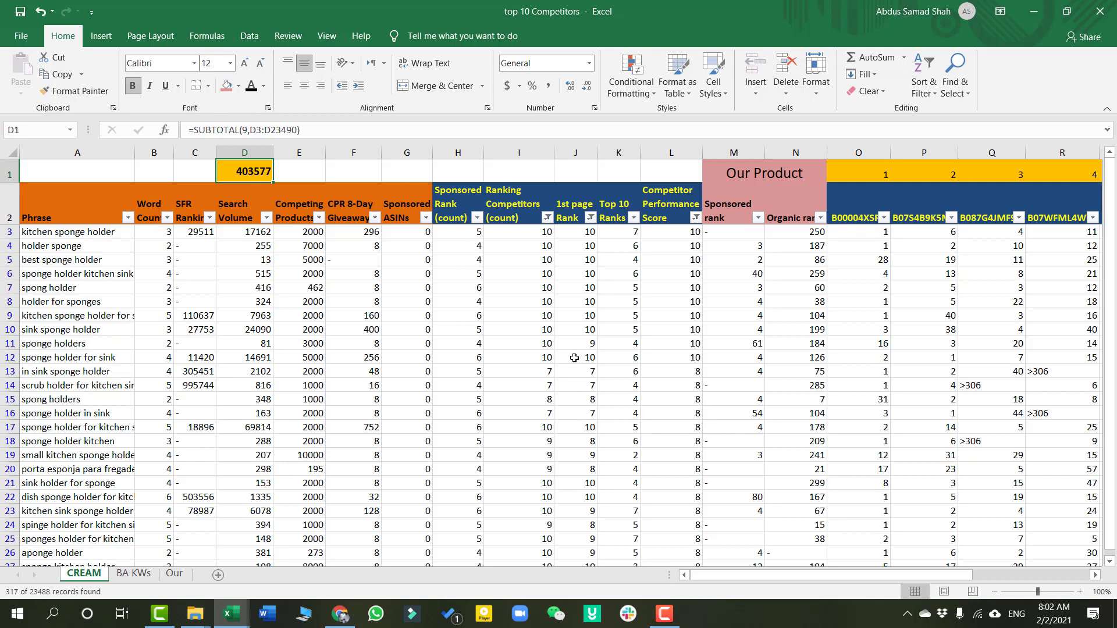
Change the 1st page Rank filter to values greater than or equal to 5
{"action": "left_click", "coordinate": [590, 218]}
{"action": "mouse_move", "coordinate": [531, 349]}
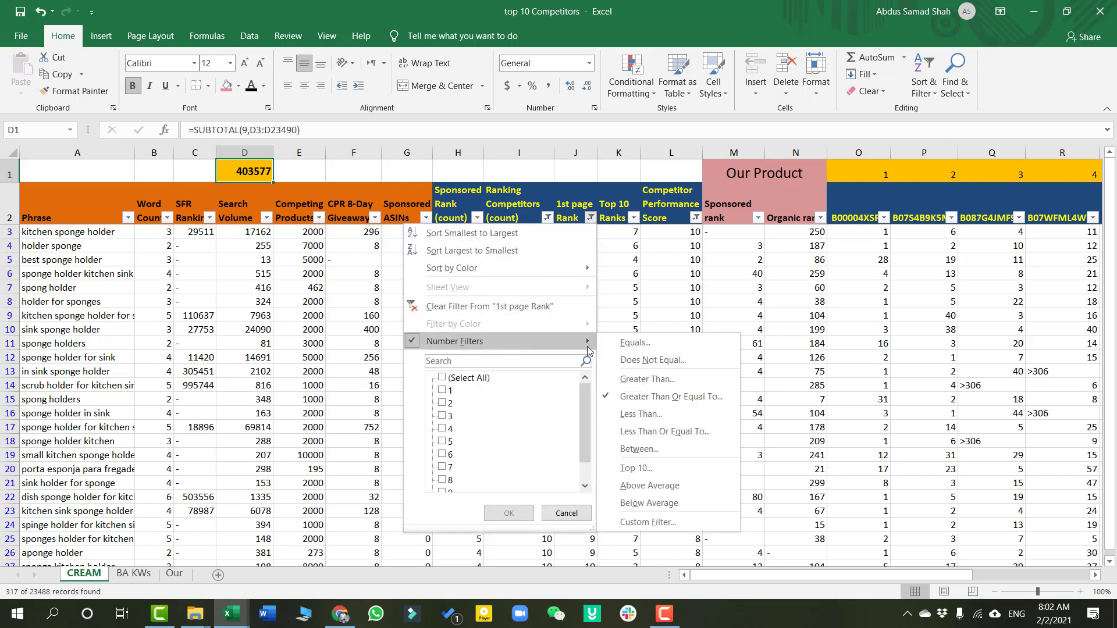
{"action": "left_click", "coordinate": [624, 400]}
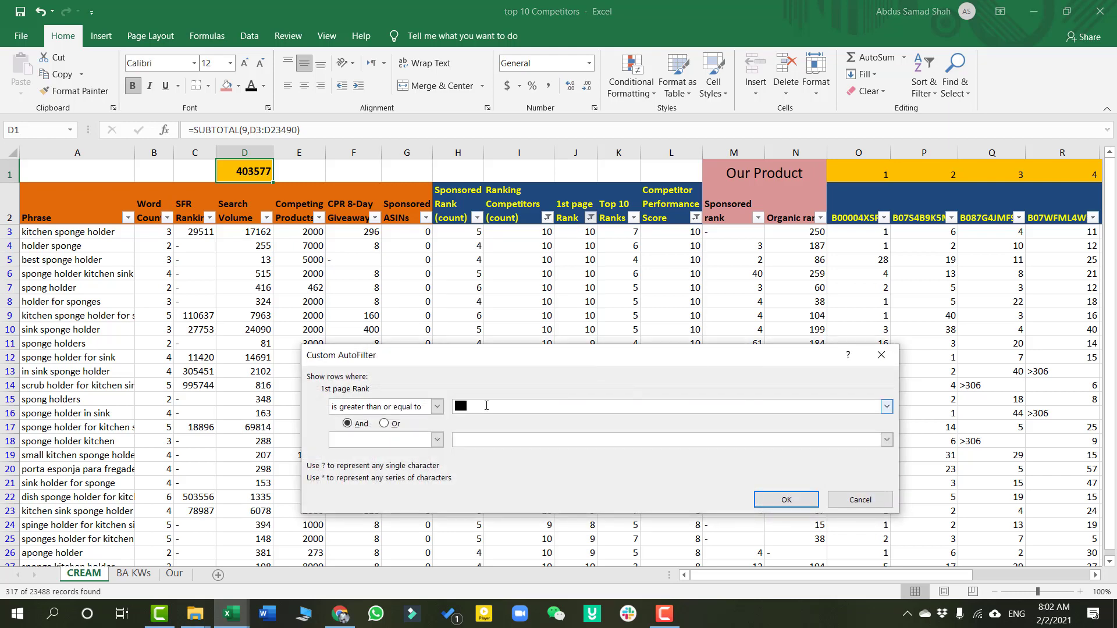
{"action": "type", "text": "5"}
{"action": "left_click", "coordinate": [787, 501]}
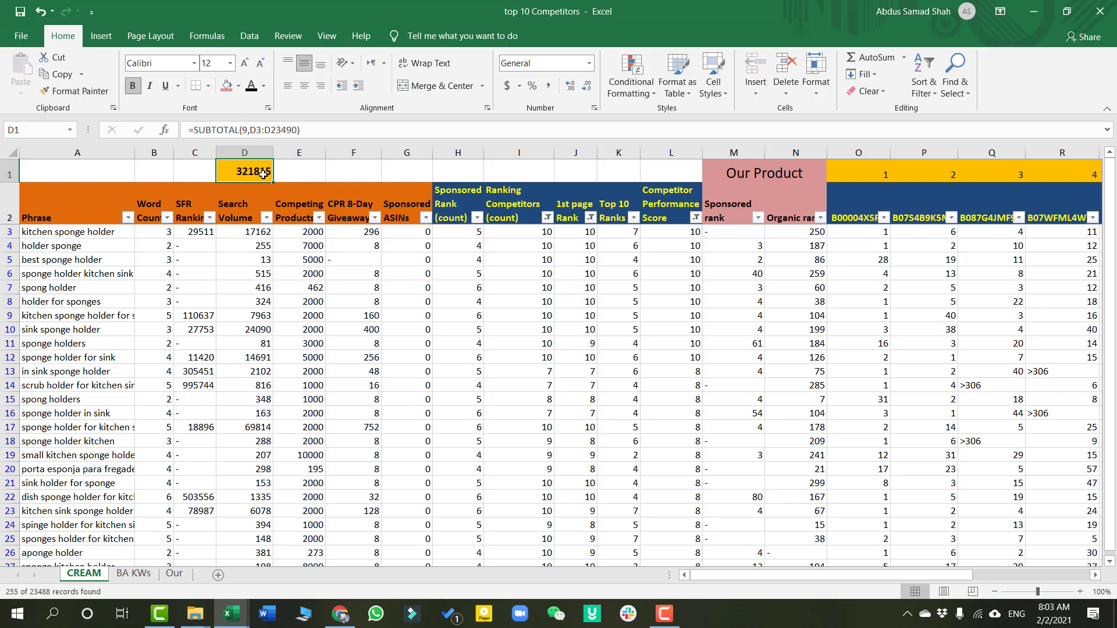
Clear the filter from the 1st page Rank column
{"action": "left_click", "coordinate": [591, 218]}
{"action": "mouse_move", "coordinate": [562, 341]}
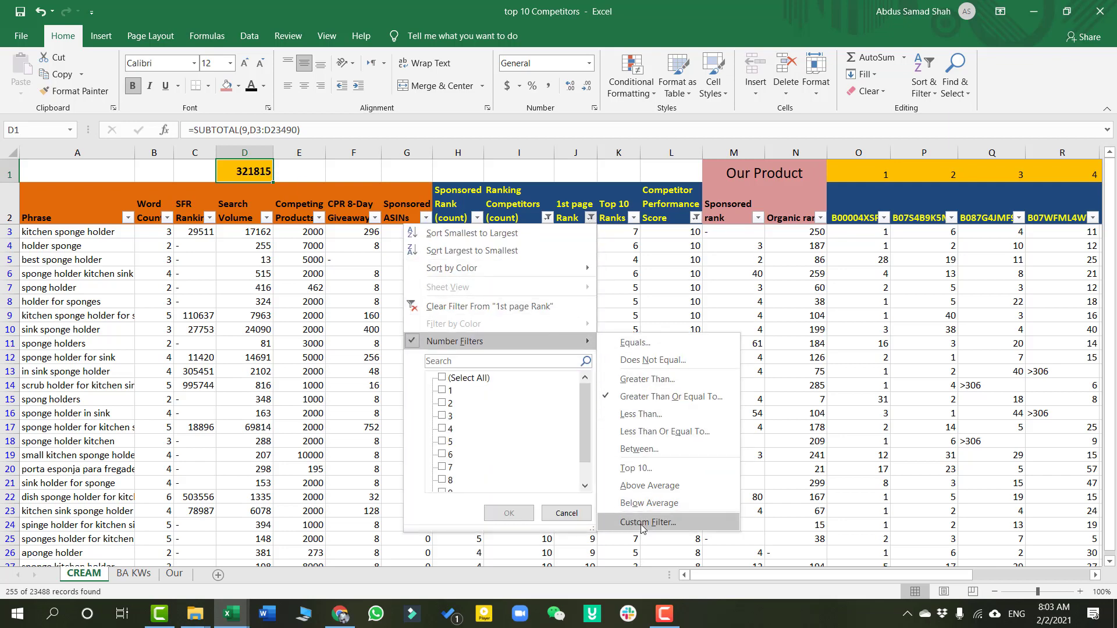
{"action": "left_click", "coordinate": [526, 307]}
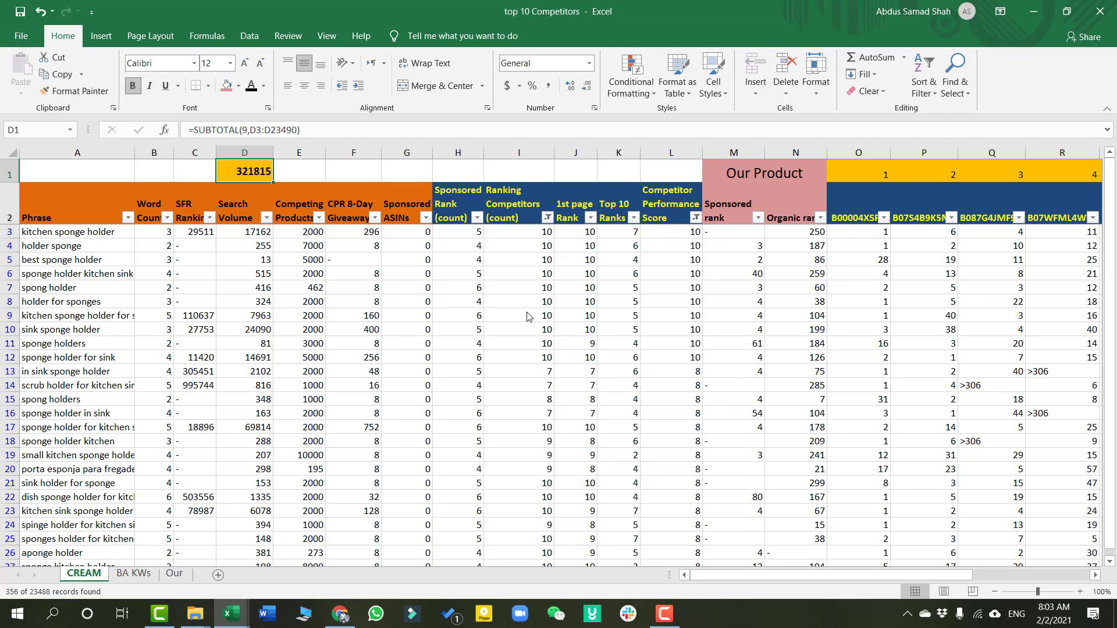
Filter Top 10 Ranks to values greater than or equal to 4
{"action": "left_click", "coordinate": [634, 218]}
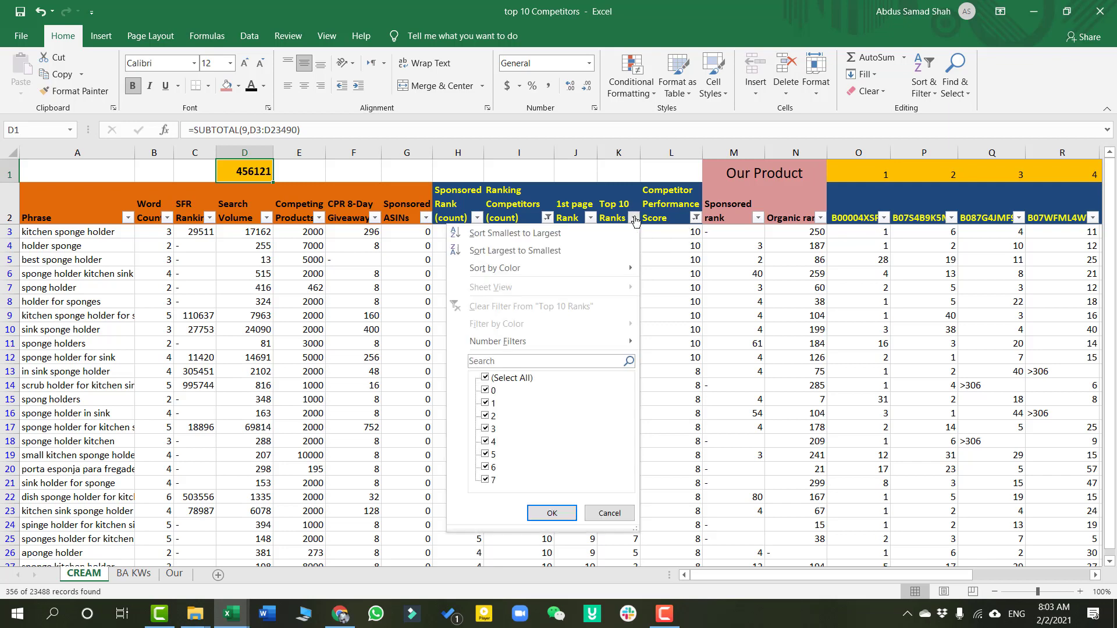
{"action": "mouse_move", "coordinate": [563, 343]}
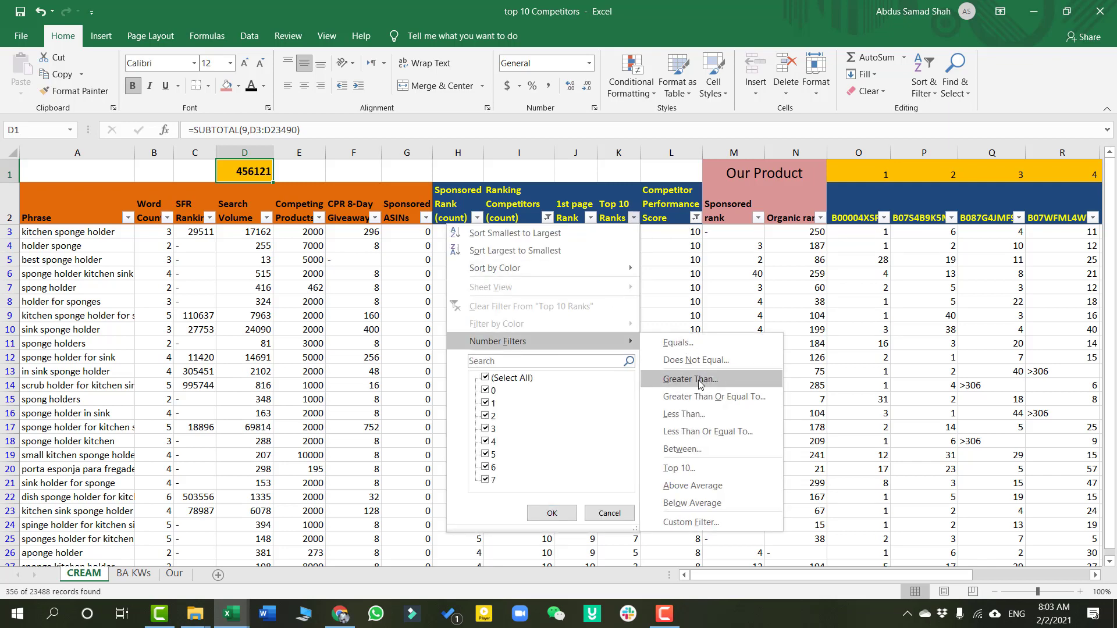
{"action": "left_click", "coordinate": [704, 397]}
{"action": "left_click", "coordinate": [566, 404]}
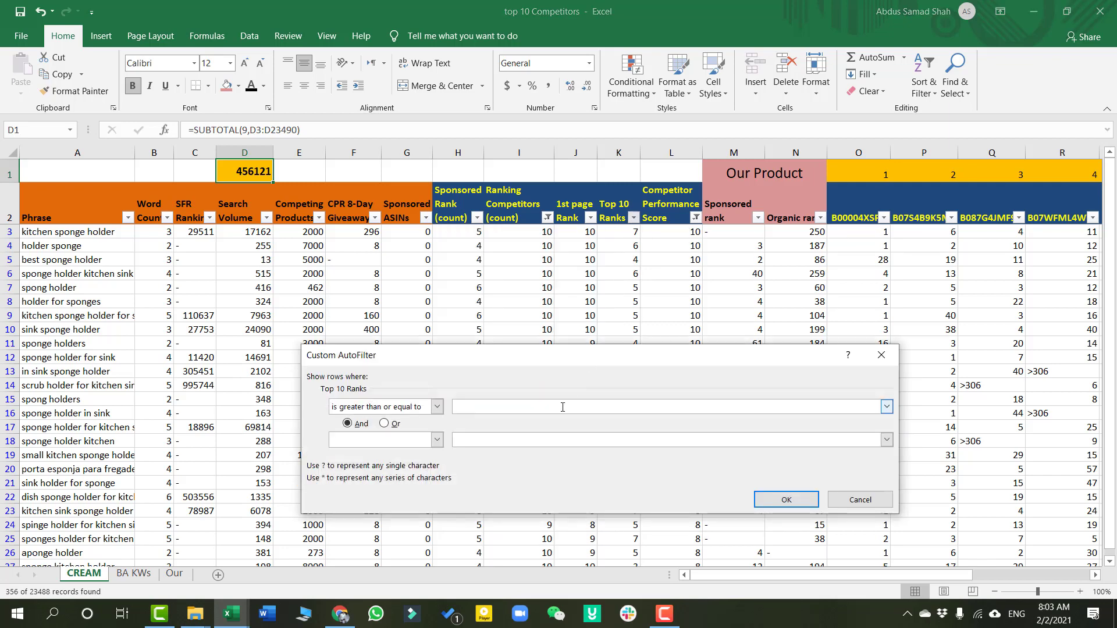
{"action": "type", "text": "4"}
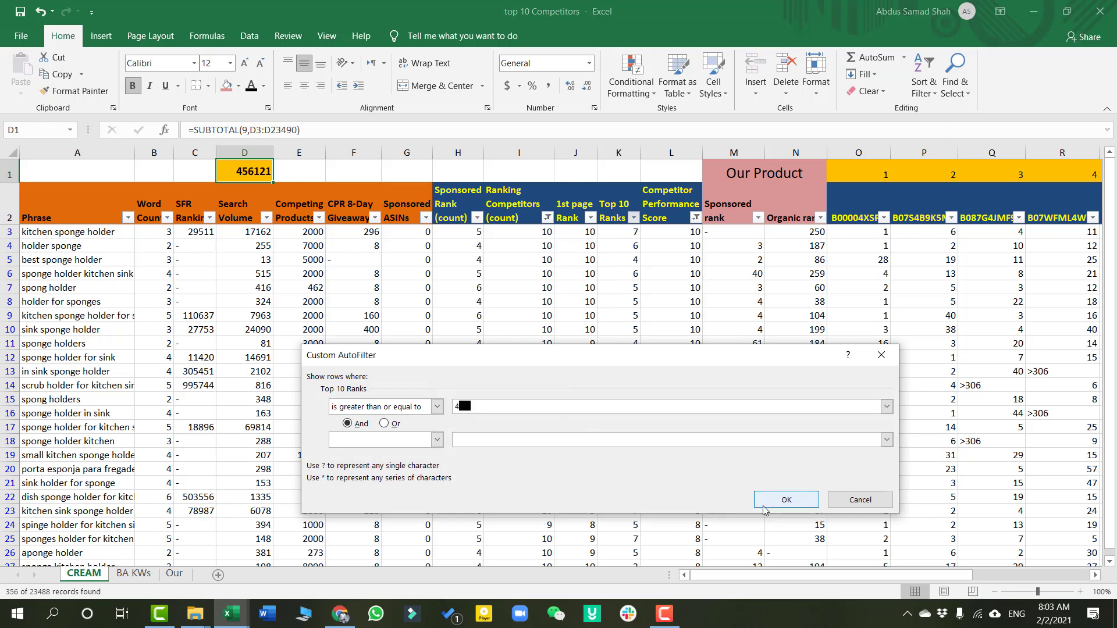
{"action": "left_click", "coordinate": [763, 510]}
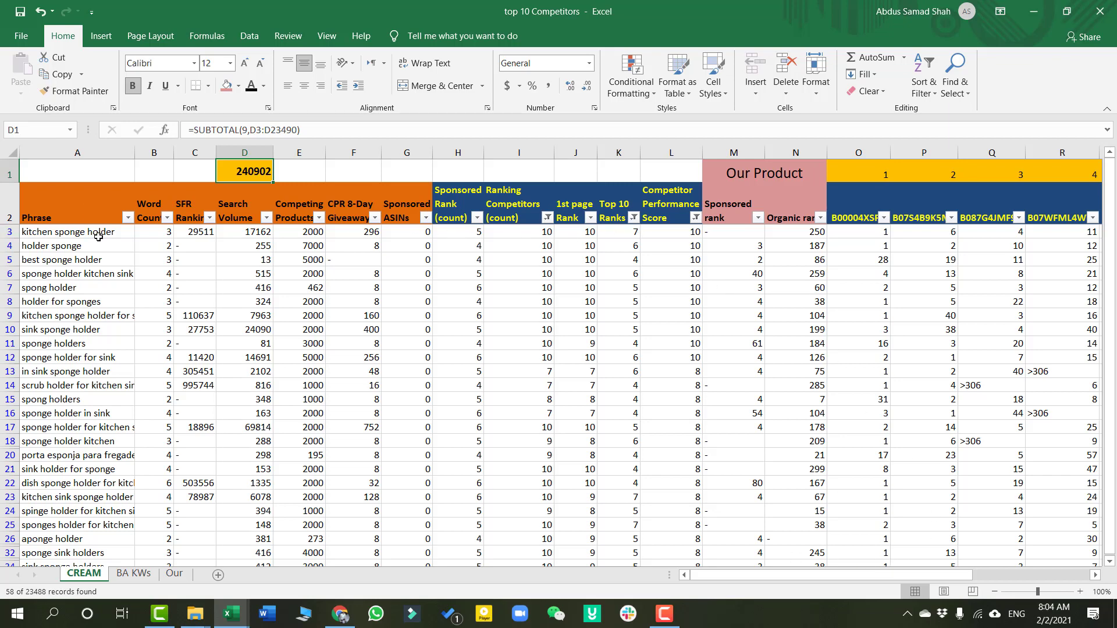
Examine the phrases left by the Top 10 Ranks filter and their Search Volume subtotal
{"action": "left_click_drag", "start_coordinate": [98, 234], "coordinate": [45, 468]}
{"action": "left_click", "coordinate": [81, 407]}
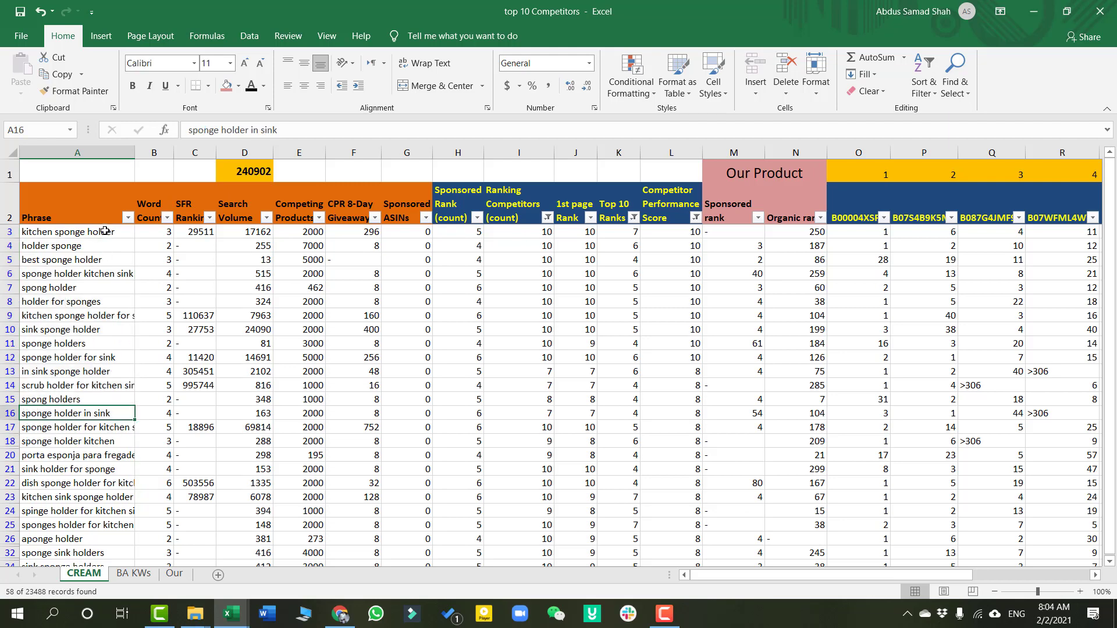
{"action": "left_click_drag", "start_coordinate": [105, 230], "coordinate": [83, 477]}
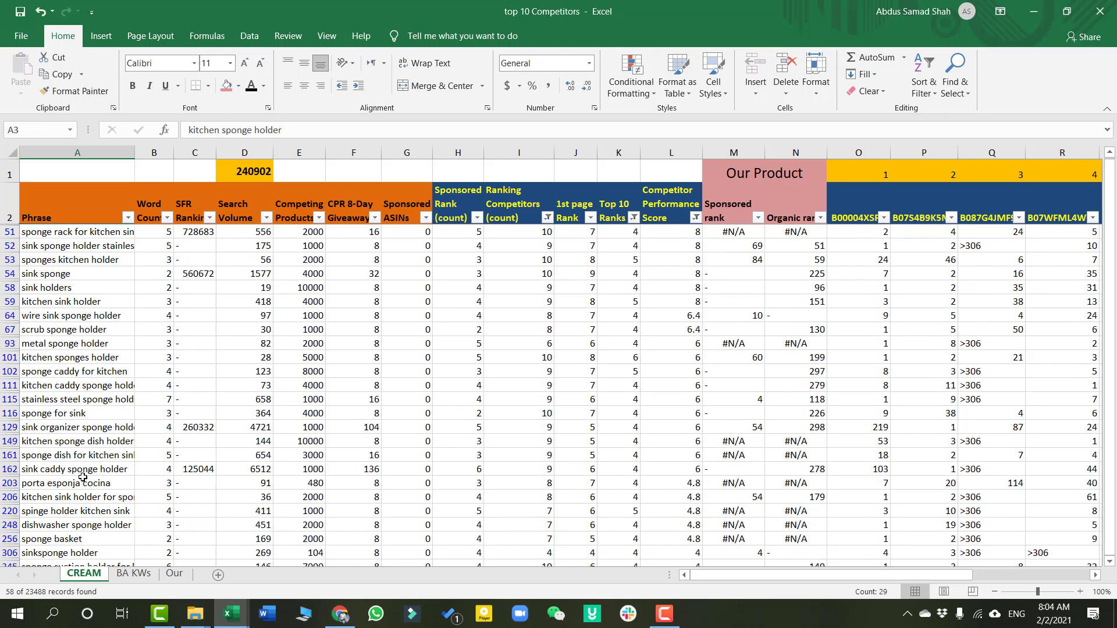
{"action": "scroll", "coordinate": [82, 477], "scroll_direction": "down", "scroll_amount": 5}
{"action": "scroll", "coordinate": [82, 477], "scroll_direction": "up", "scroll_amount": 15}
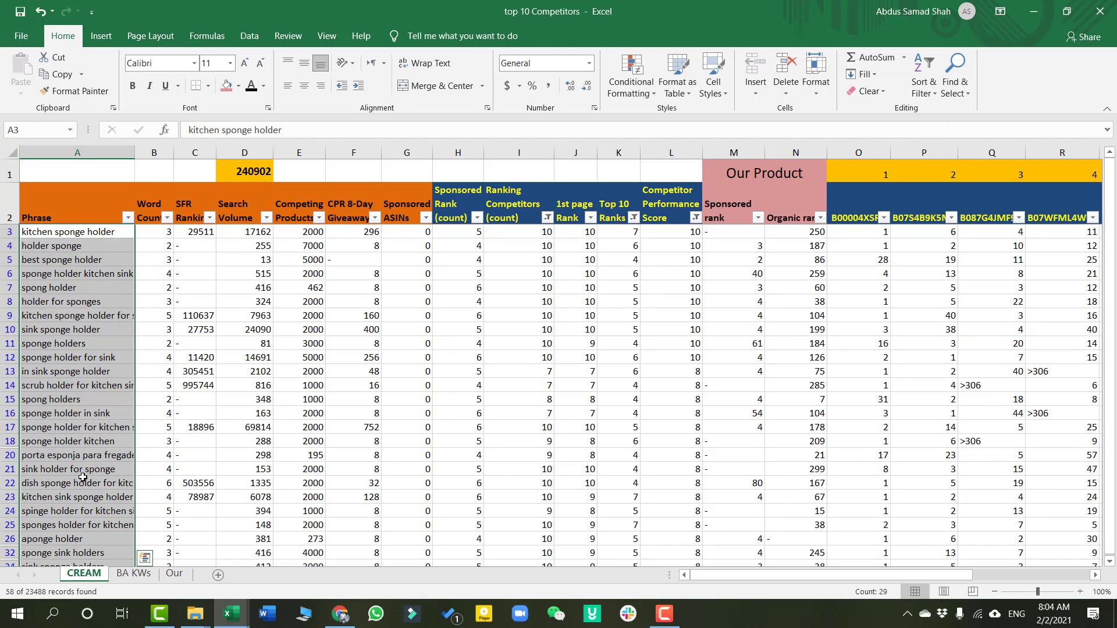
{"action": "left_click", "coordinate": [108, 370]}
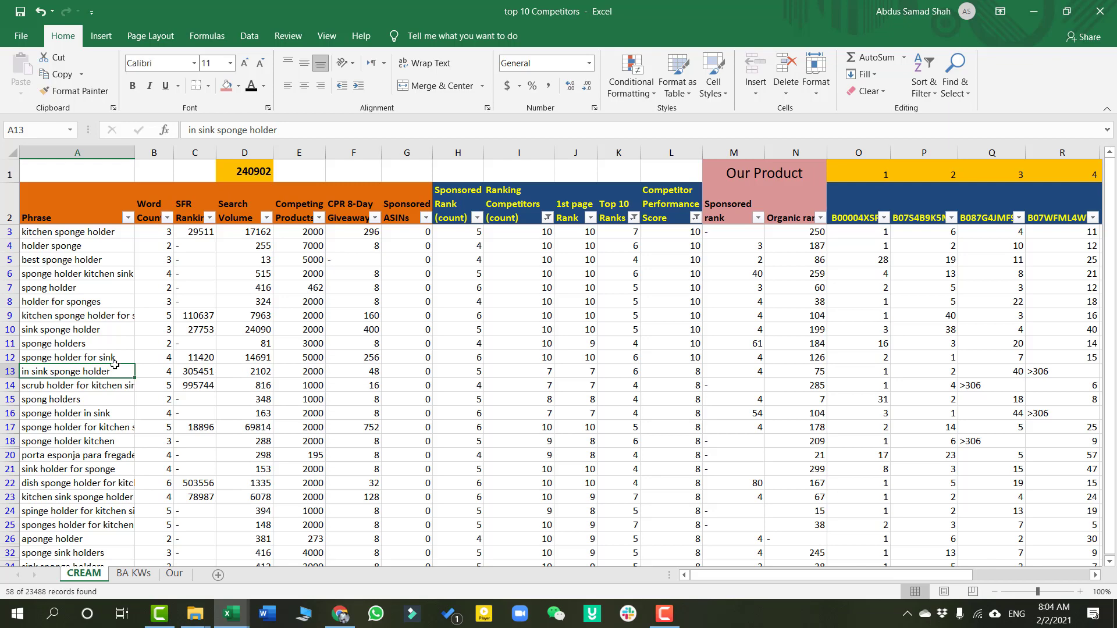
{"action": "scroll", "coordinate": [168, 331], "scroll_direction": "down", "scroll_amount": 8}
{"action": "scroll", "coordinate": [169, 330], "scroll_direction": "up", "scroll_amount": 8}
{"action": "left_click", "coordinate": [250, 166]}
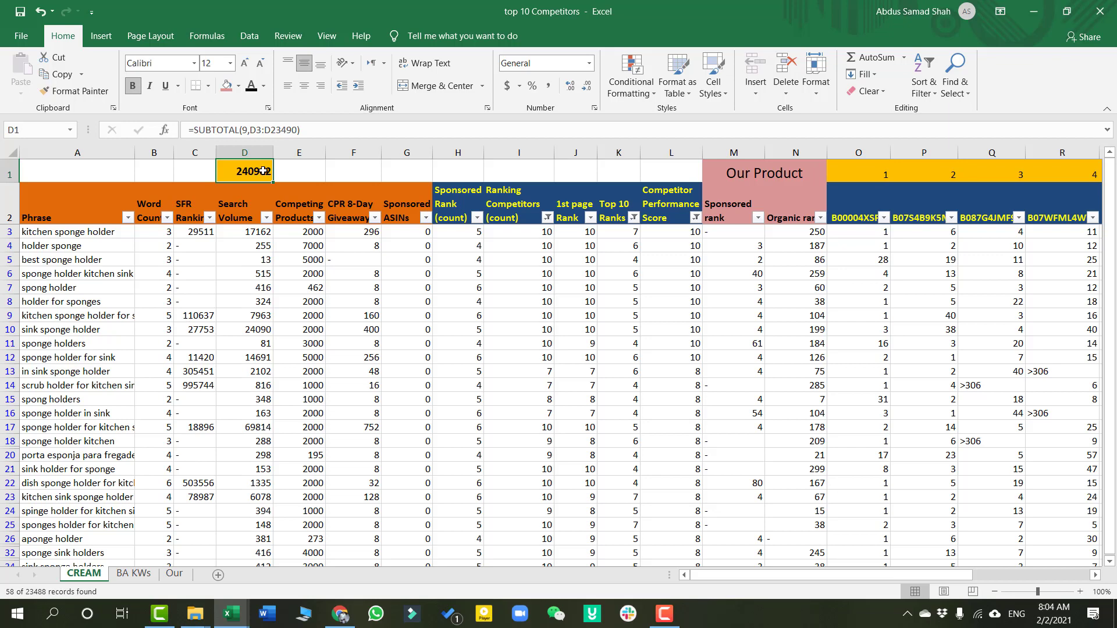
{"action": "left_click", "coordinate": [265, 272]}
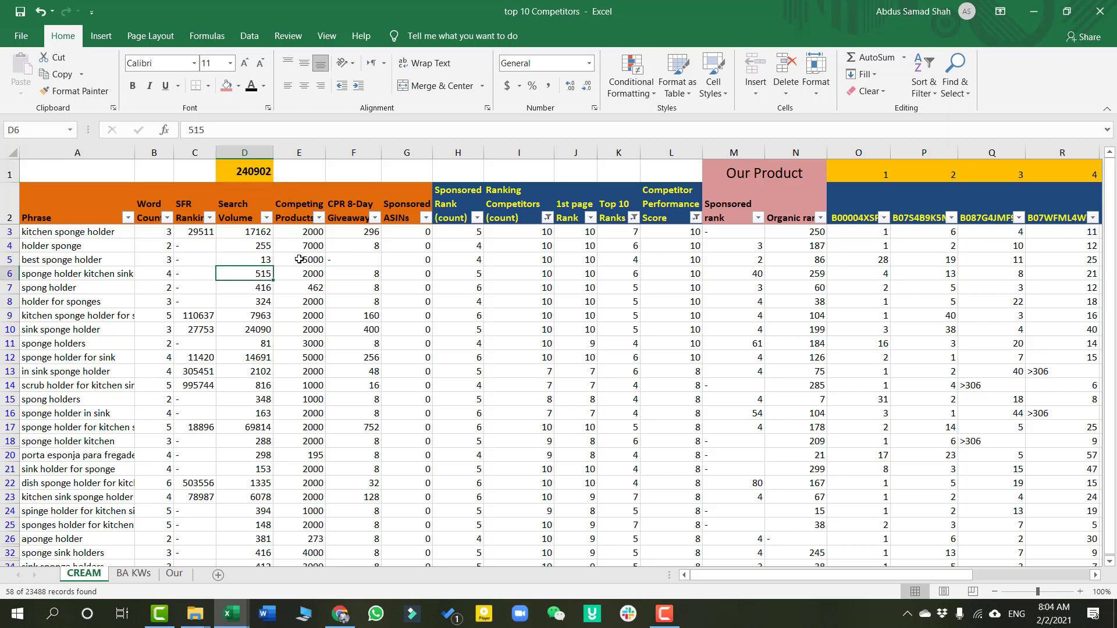
Filter Competing Products to values less than or equal to 1000
{"action": "left_click", "coordinate": [319, 217]}
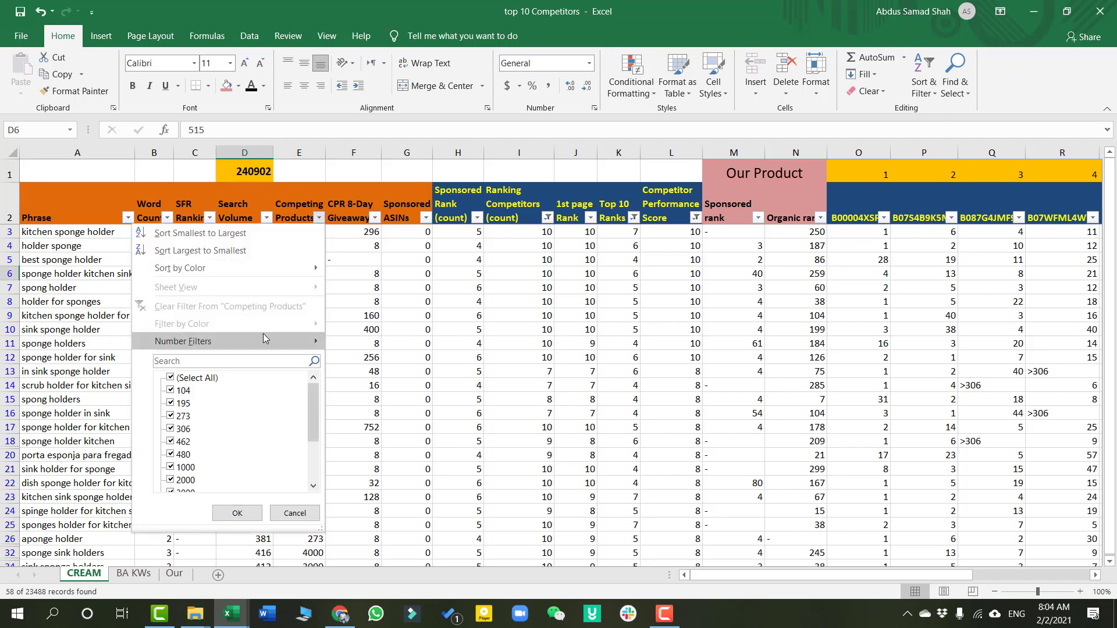
{"action": "mouse_move", "coordinate": [225, 341]}
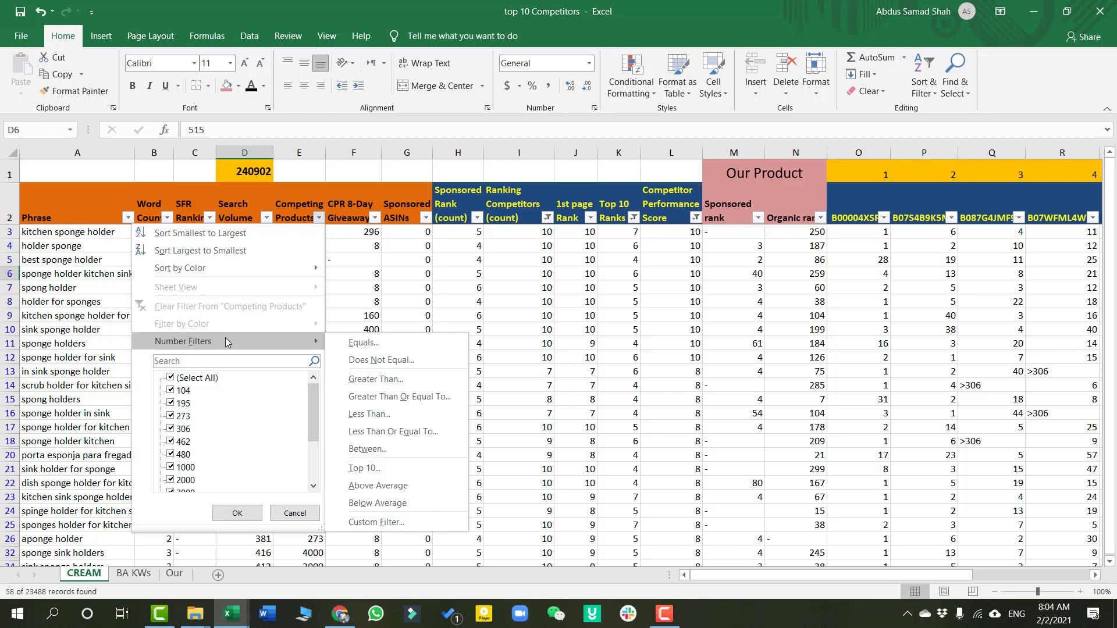
{"action": "scroll", "coordinate": [225, 430], "scroll_direction": "down", "scroll_amount": 3}
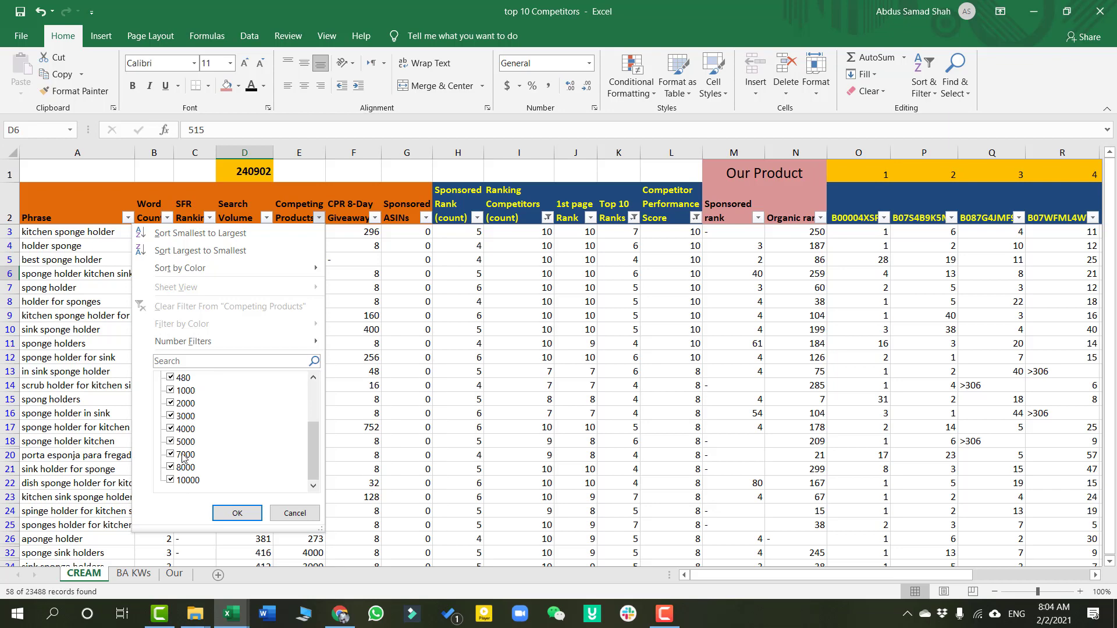
{"action": "scroll", "coordinate": [191, 459], "scroll_direction": "up", "scroll_amount": 3}
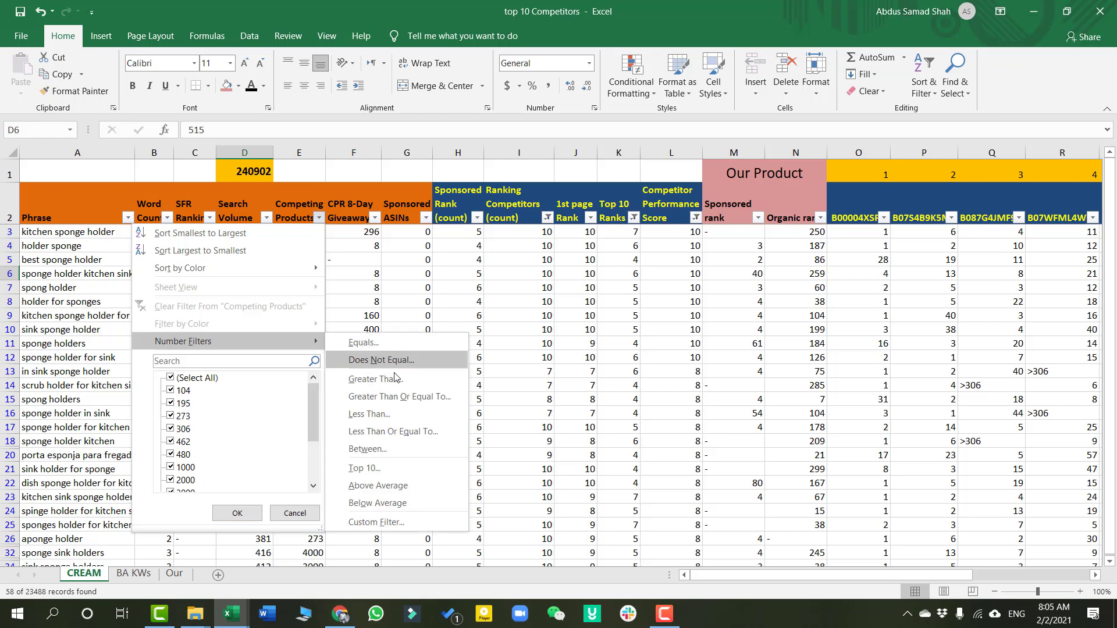
{"action": "left_click", "coordinate": [401, 395]}
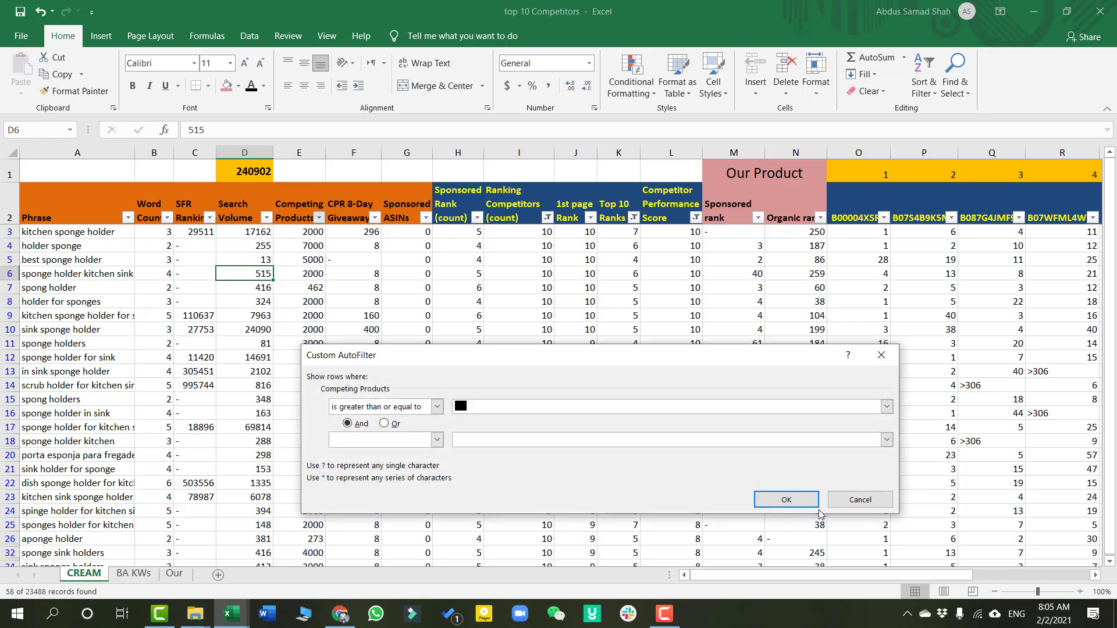
{"action": "left_click", "coordinate": [437, 407]}
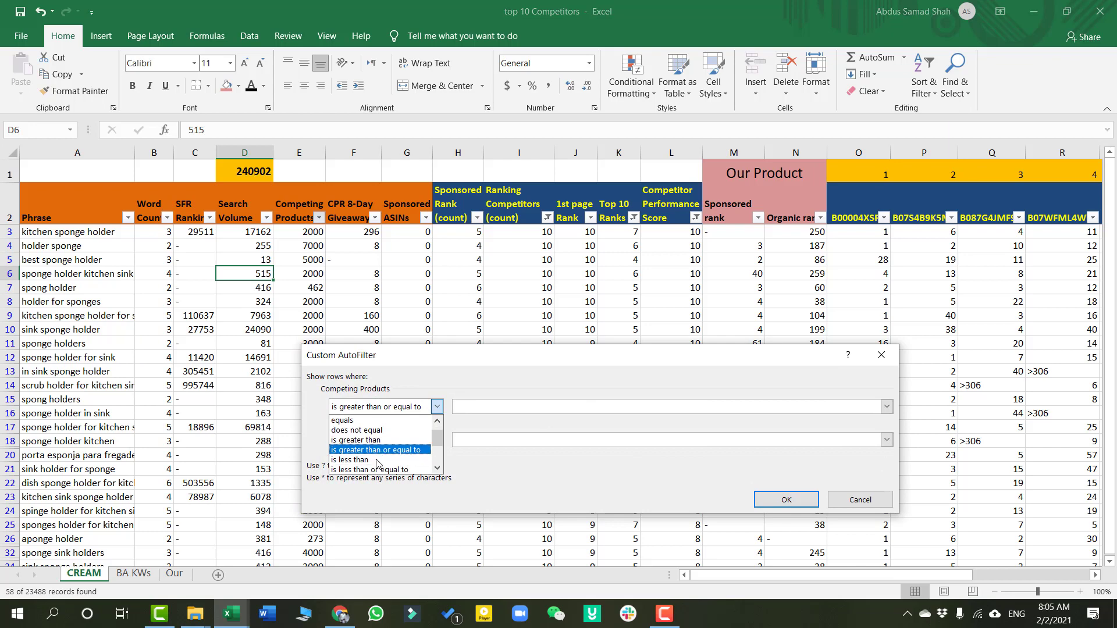
{"action": "scroll", "coordinate": [377, 463], "scroll_direction": "down", "scroll_amount": 1}
{"action": "left_click", "coordinate": [415, 409]}
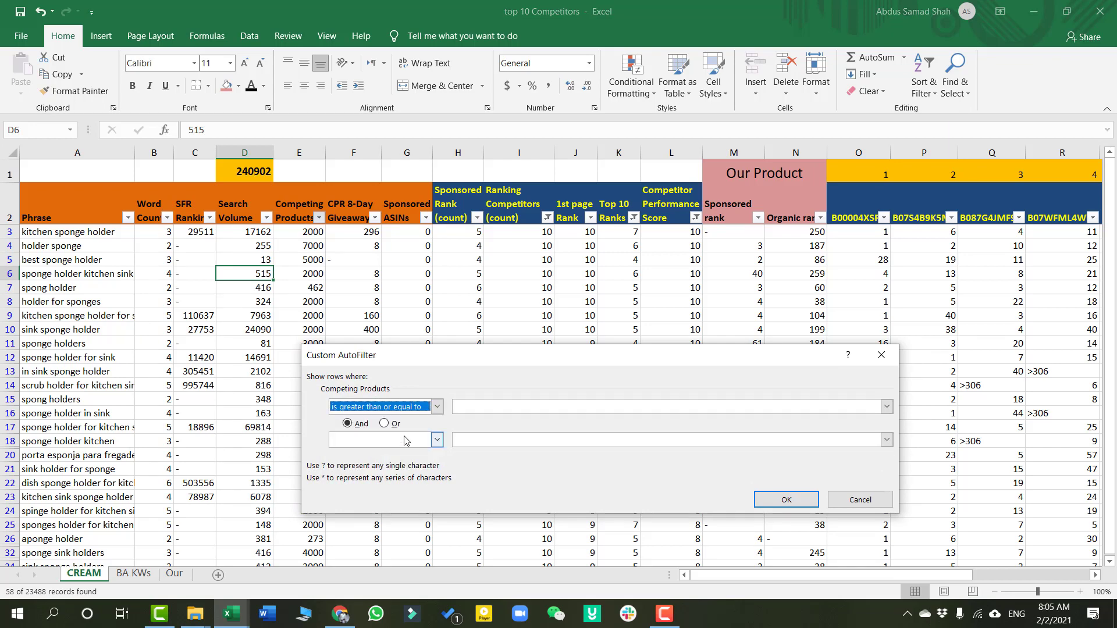
{"action": "left_click", "coordinate": [437, 407]}
{"action": "left_click", "coordinate": [398, 460]}
{"action": "left_click", "coordinate": [480, 401]}
{"action": "type", "text": "1"}
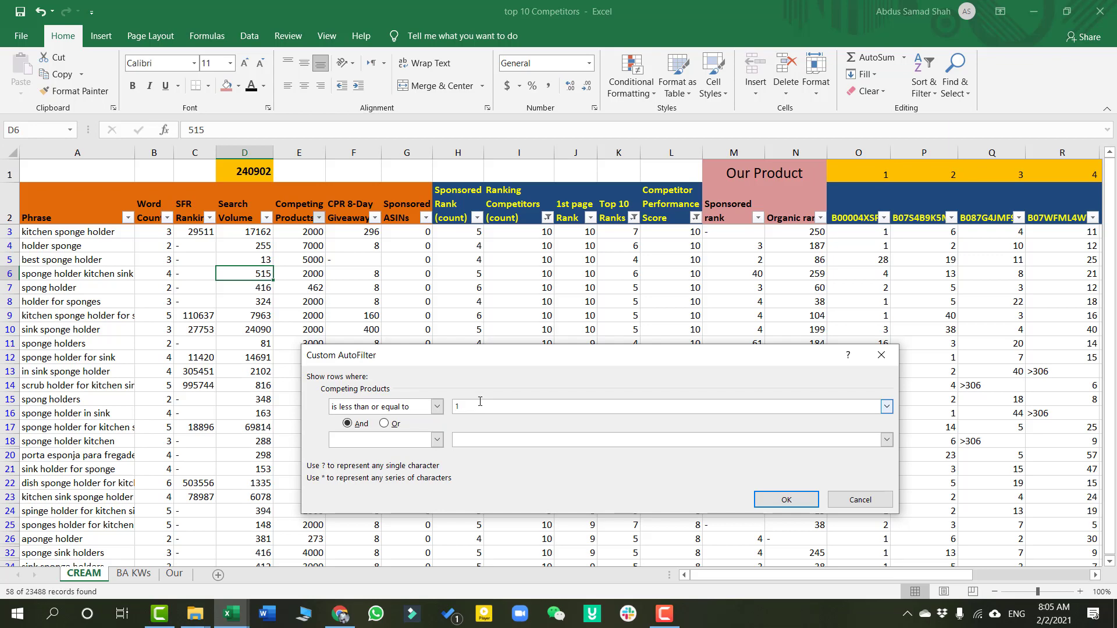
{"action": "type", "text": "000"}
{"action": "left_click", "coordinate": [786, 500]}
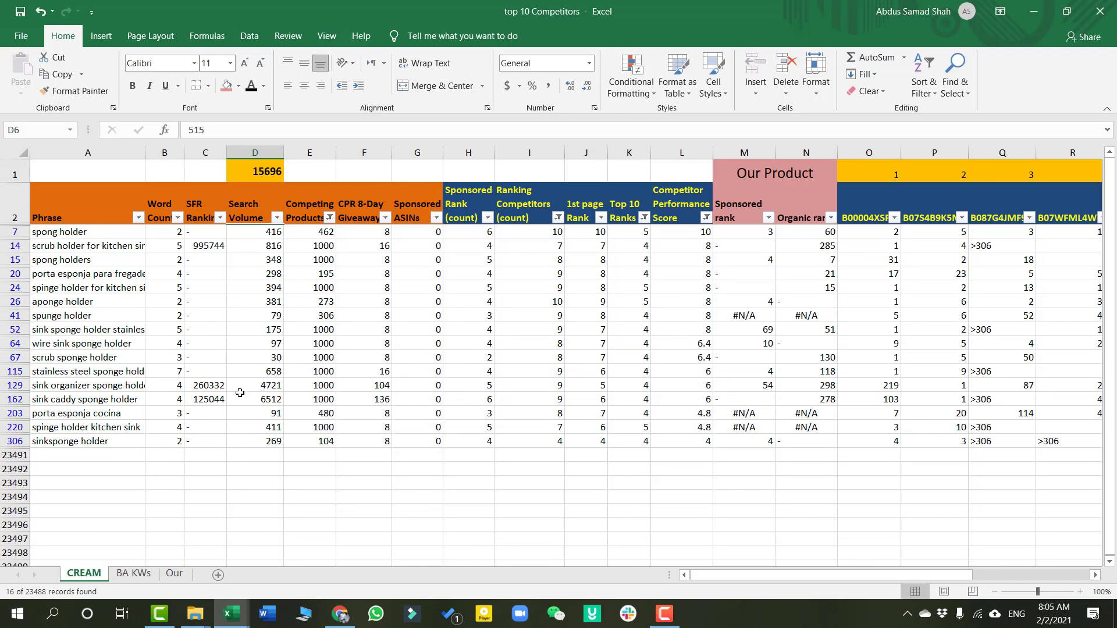
Examine the Search Volume subtotal, Competing Products and Competitor Performance Score columns for the phrases left by the filter
{"action": "left_click", "coordinate": [274, 176]}
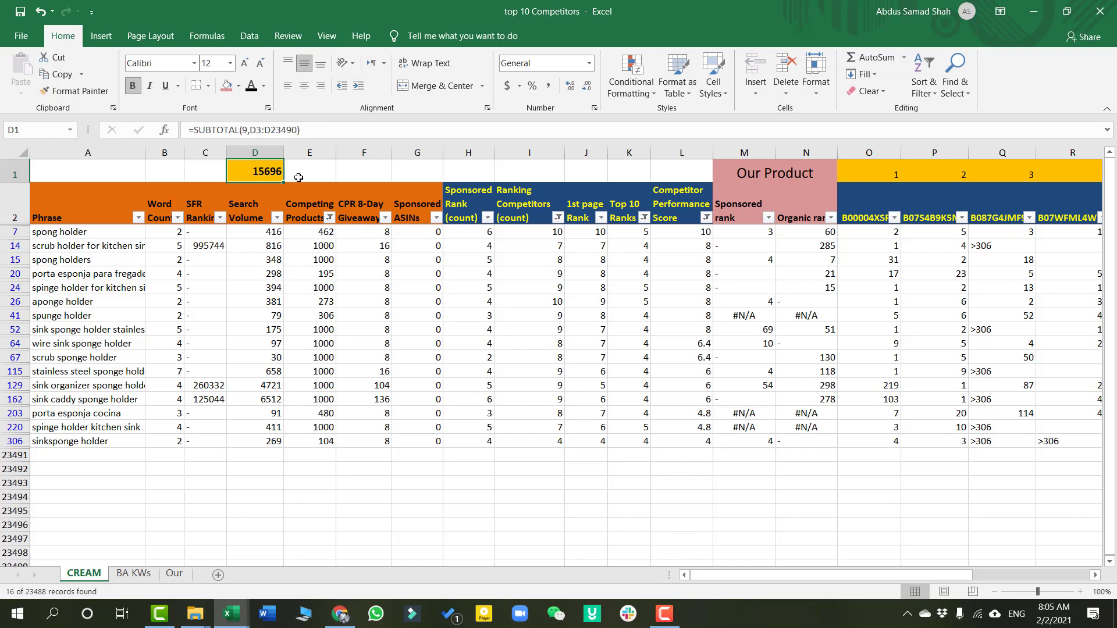
{"action": "left_click", "coordinate": [325, 152]}
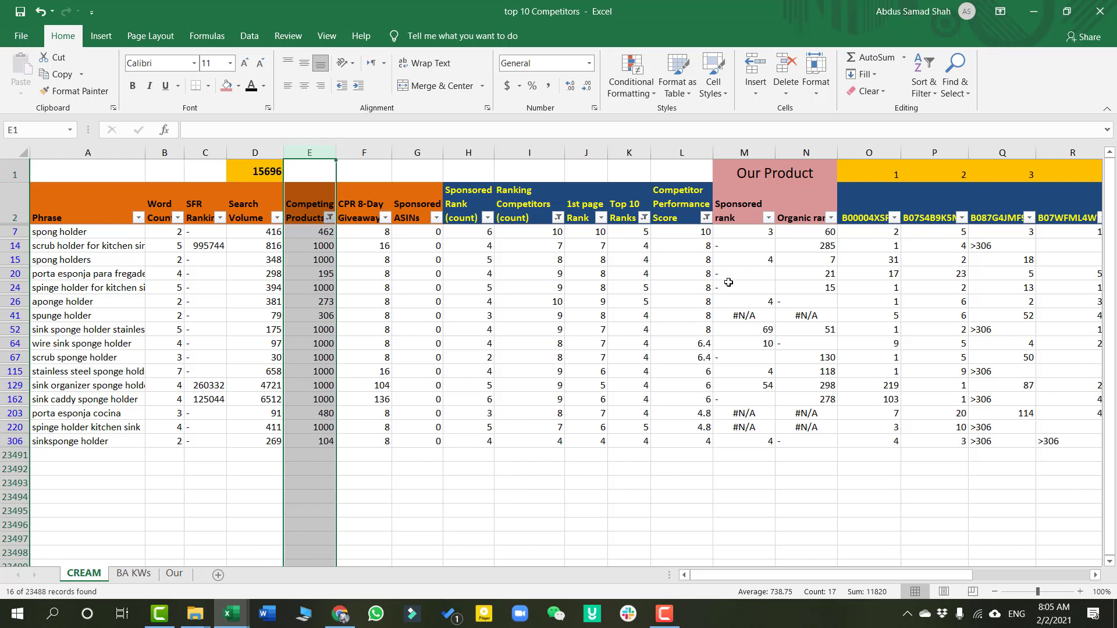
{"action": "left_click", "coordinate": [686, 152]}
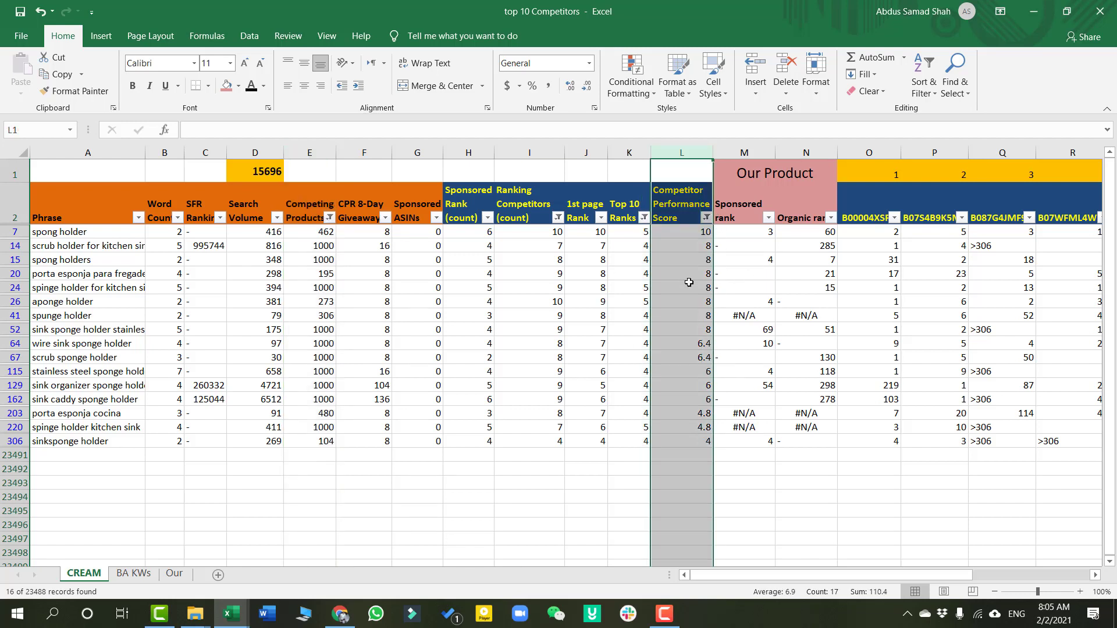
{"action": "left_click", "coordinate": [692, 359]}
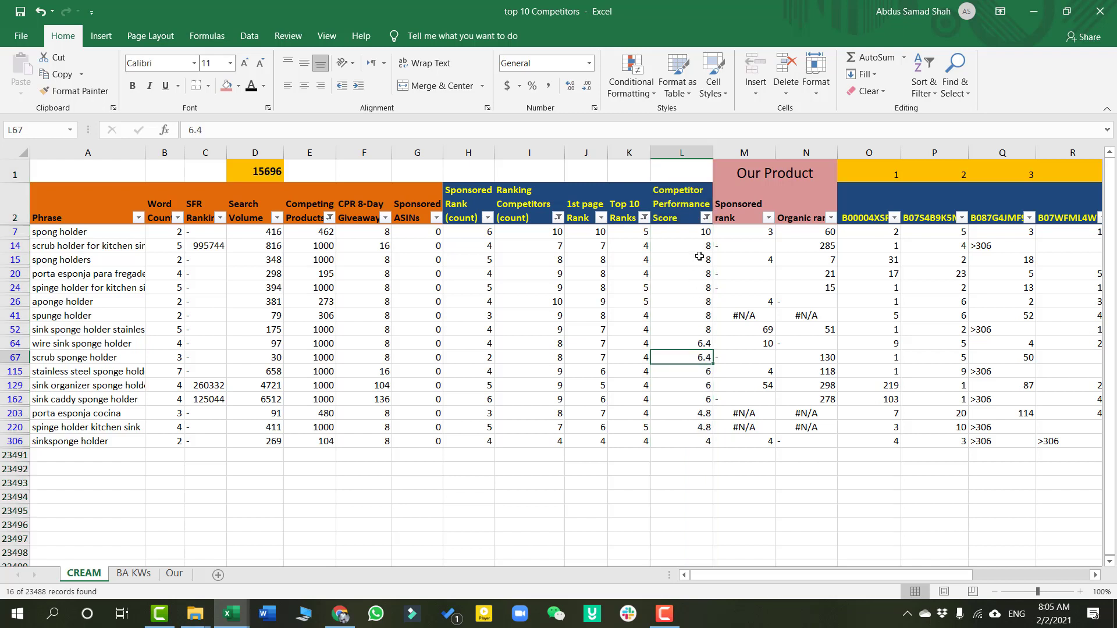
{"action": "left_click_drag", "start_coordinate": [687, 232], "coordinate": [700, 400]}
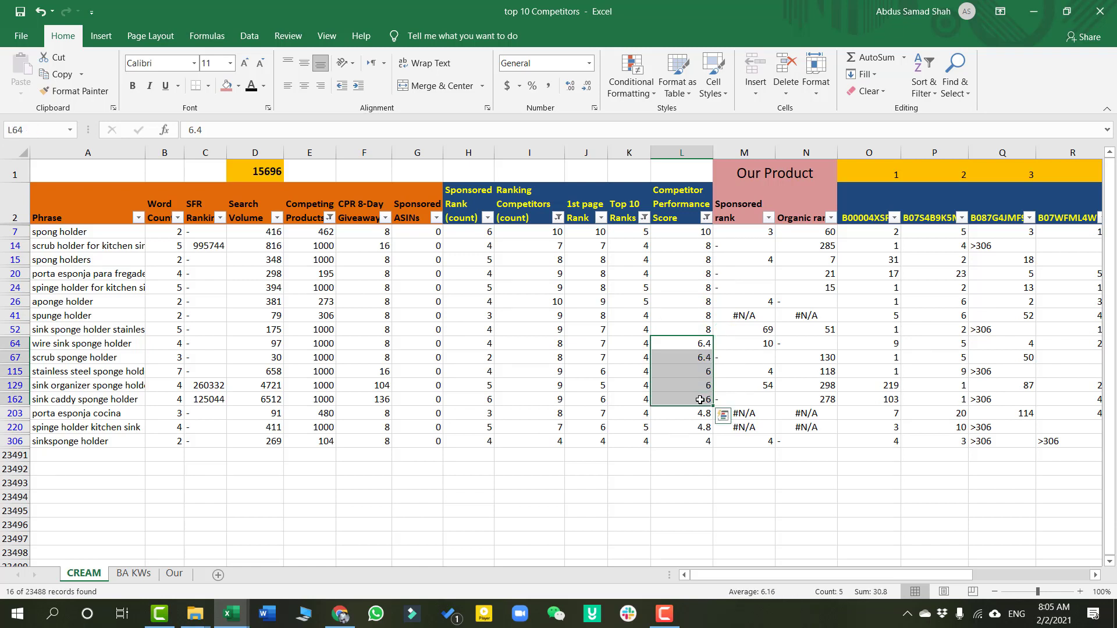
{"action": "left_click", "coordinate": [695, 427]}
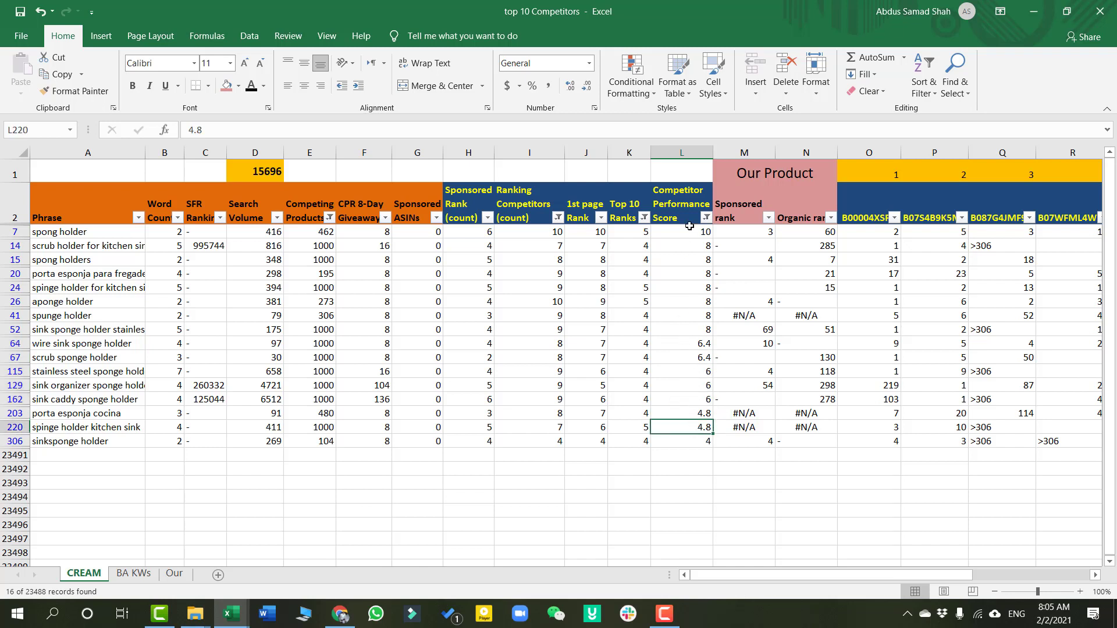
{"action": "left_click", "coordinate": [693, 154]}
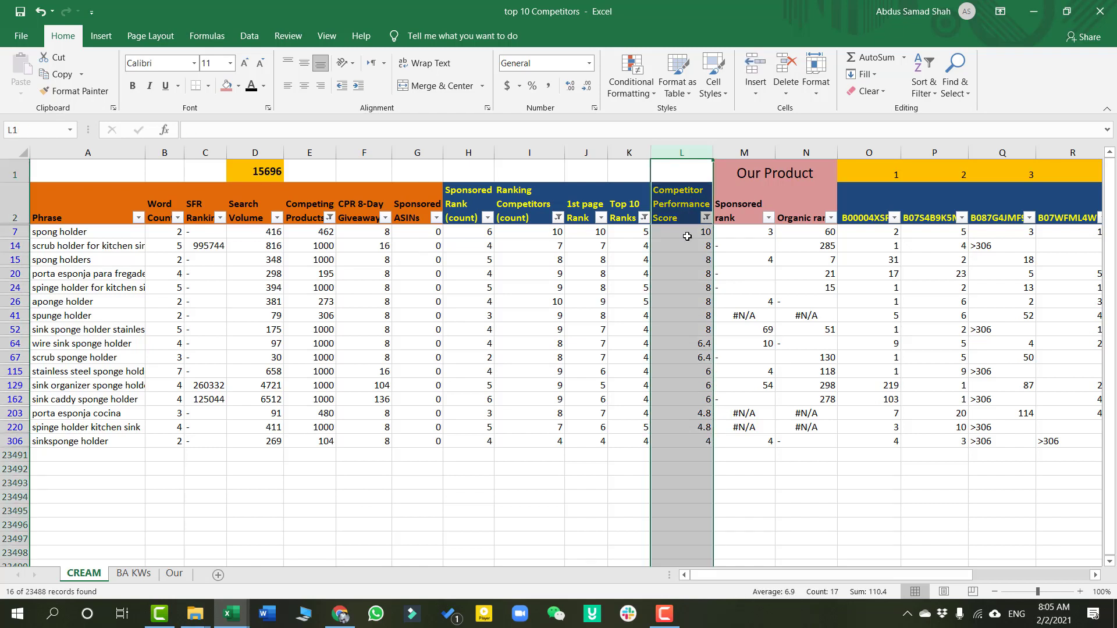
{"action": "left_click", "coordinate": [690, 342]}
{"action": "left_click_drag", "start_coordinate": [689, 340], "coordinate": [688, 440]}
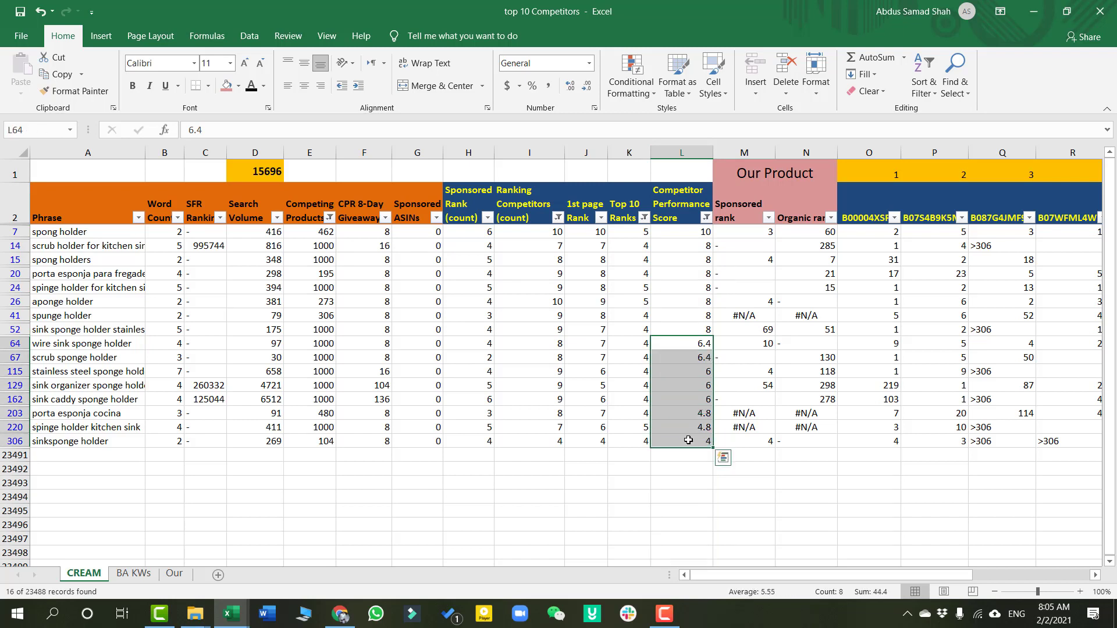
{"action": "left_click", "coordinate": [695, 389]}
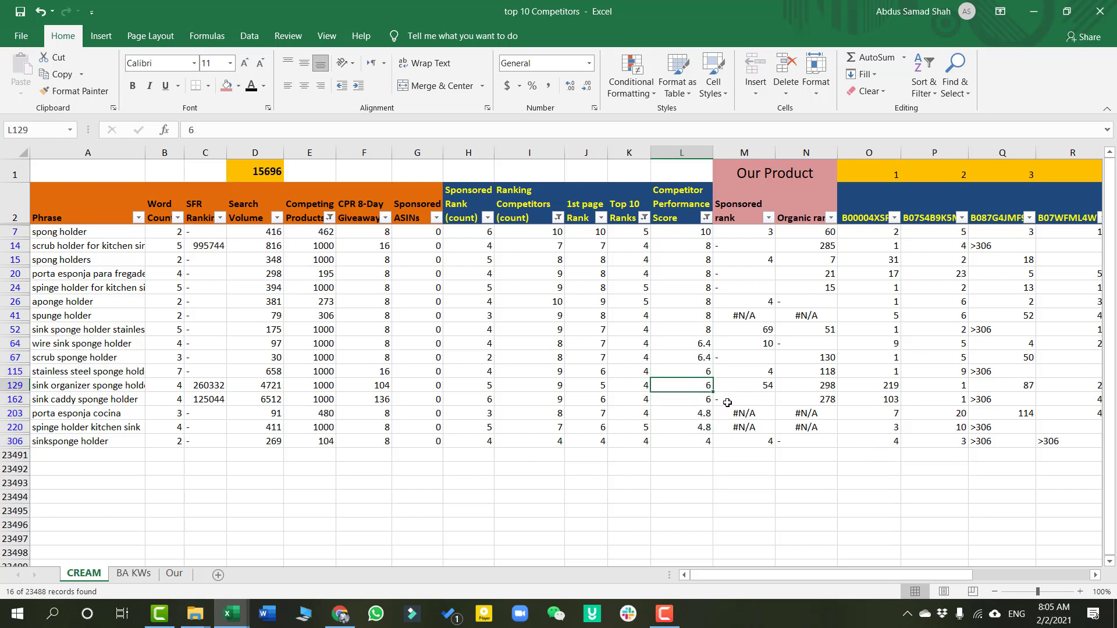
Compare our product's organic ranks with the competitor performance scores of the lower-listed sponge holder phrases
{"action": "left_click", "coordinate": [824, 362]}
{"action": "left_click_drag", "start_coordinate": [824, 362], "coordinate": [832, 398]}
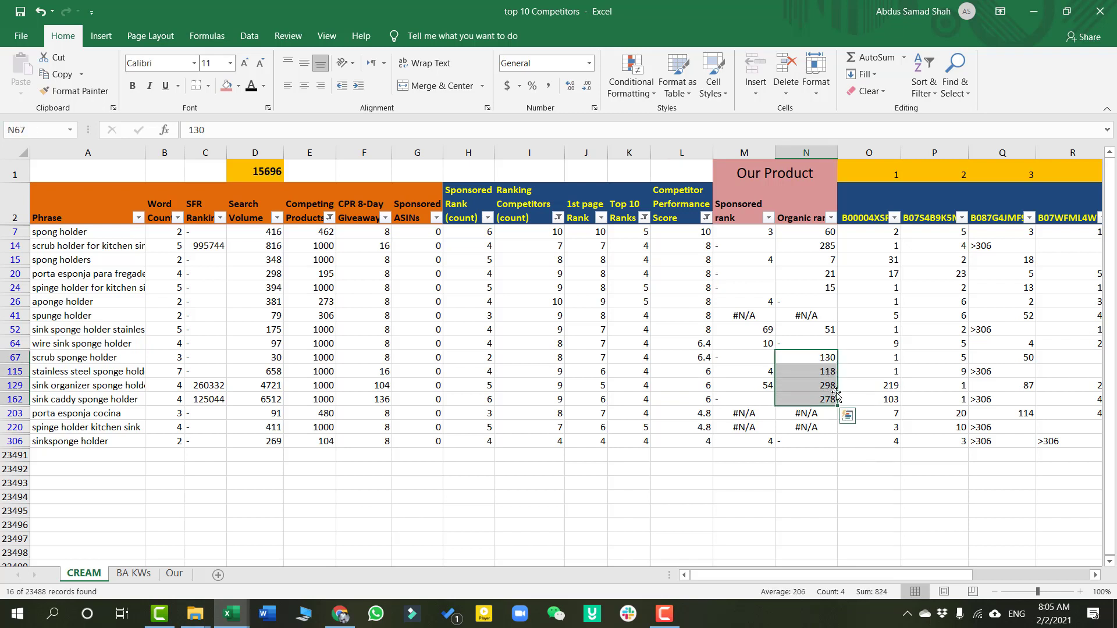
{"action": "left_click", "coordinate": [801, 372]}
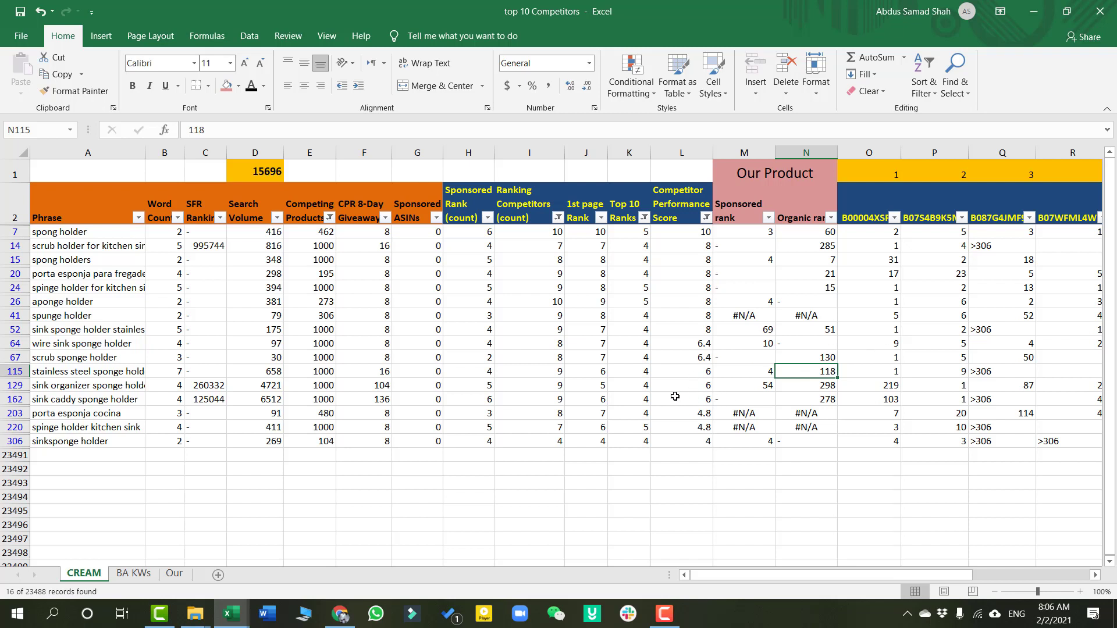
{"action": "left_click", "coordinate": [694, 147]}
{"action": "left_click", "coordinate": [690, 413]}
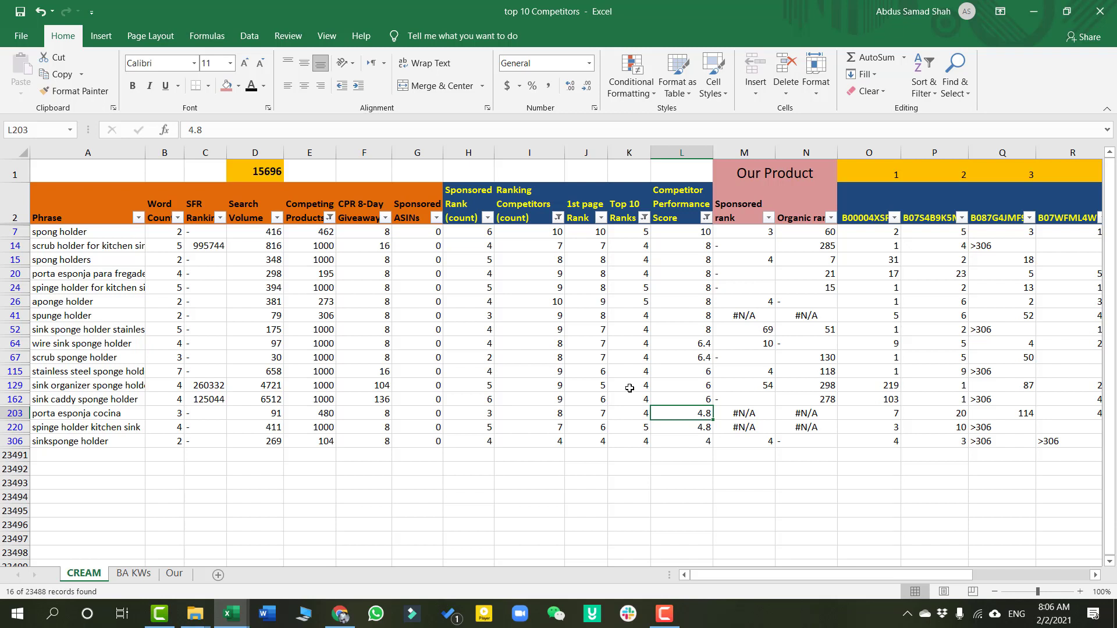
{"action": "left_click_drag", "start_coordinate": [106, 357], "coordinate": [122, 465]}
{"action": "left_click", "coordinate": [322, 258]}
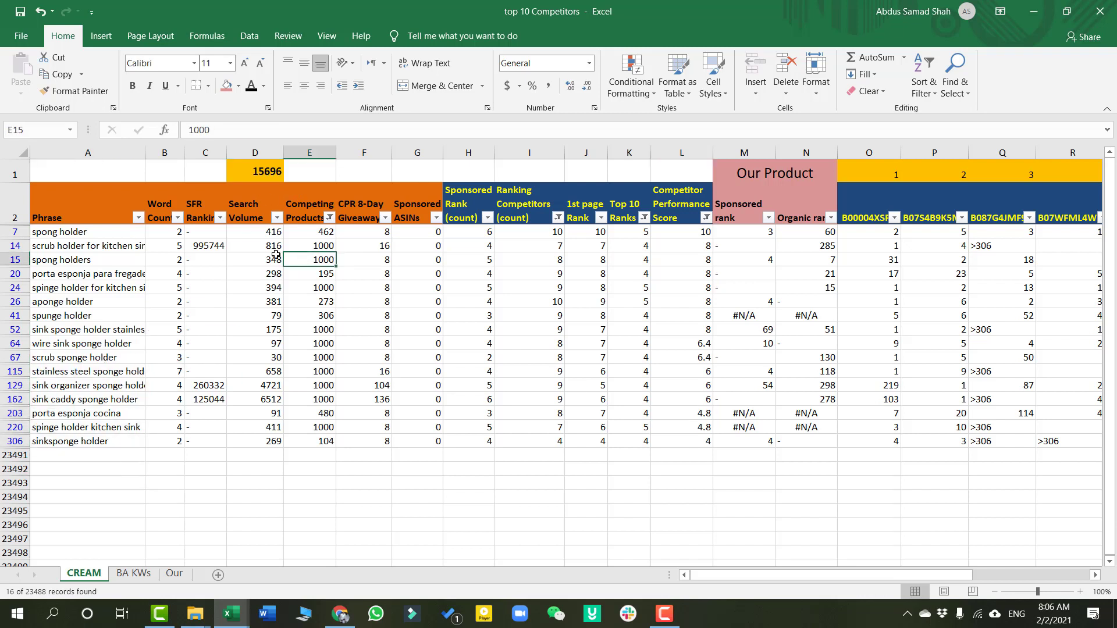
Filter Word Count to exclude two-word phrases and check the Search Volume subtotal
{"action": "left_click", "coordinate": [178, 218]}
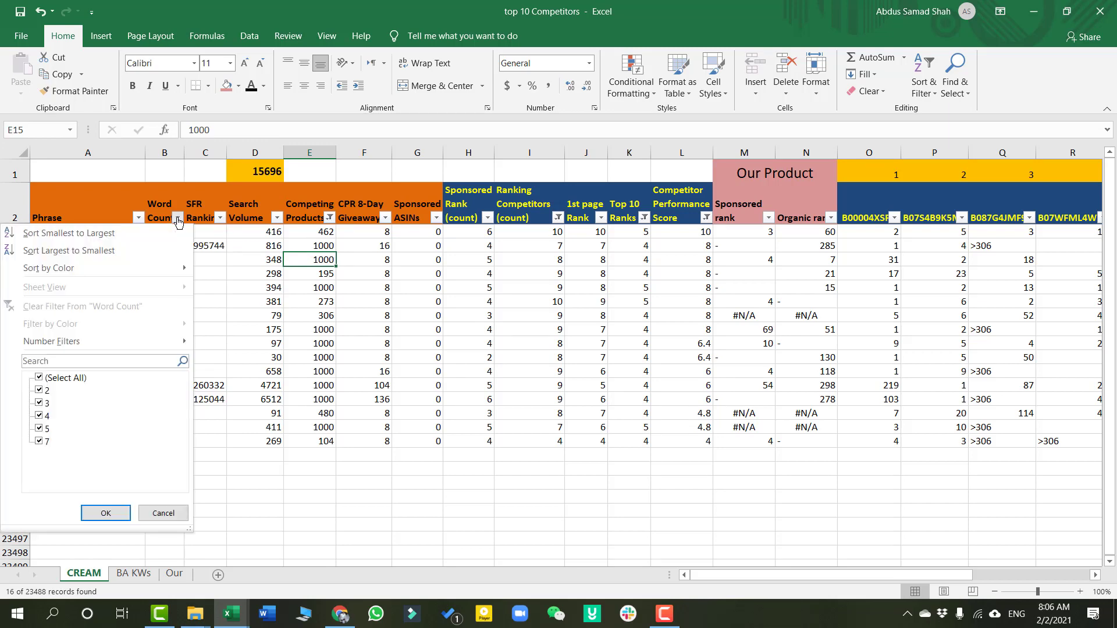
{"action": "left_click", "coordinate": [178, 219]}
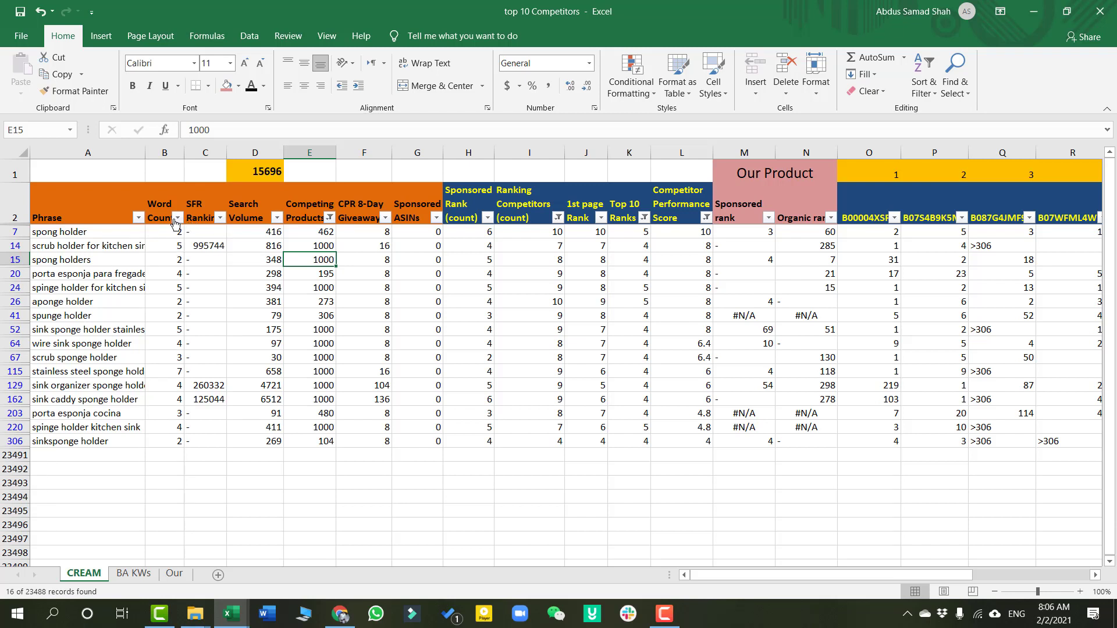
{"action": "left_click", "coordinate": [176, 220]}
{"action": "left_click", "coordinate": [42, 392]}
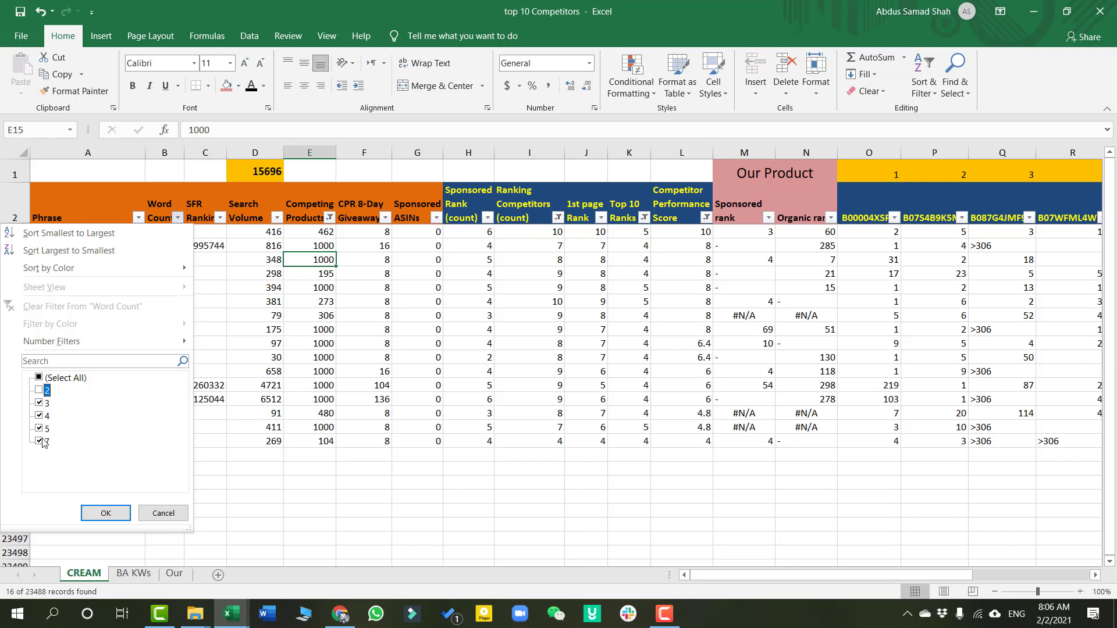
{"action": "left_click", "coordinate": [106, 513]}
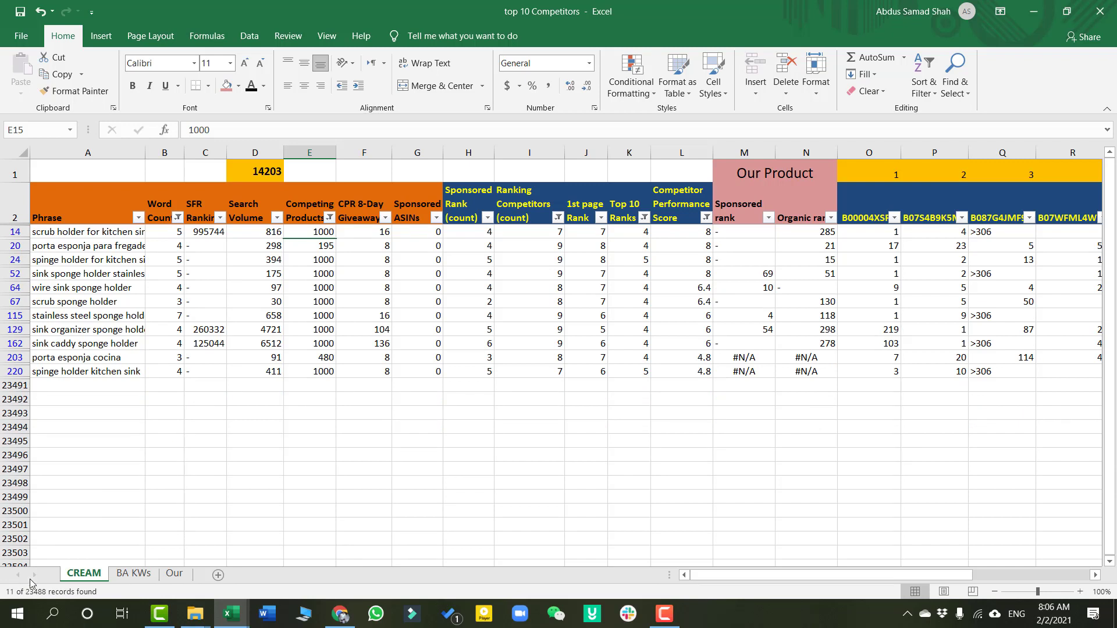
{"action": "left_click", "coordinate": [263, 170]}
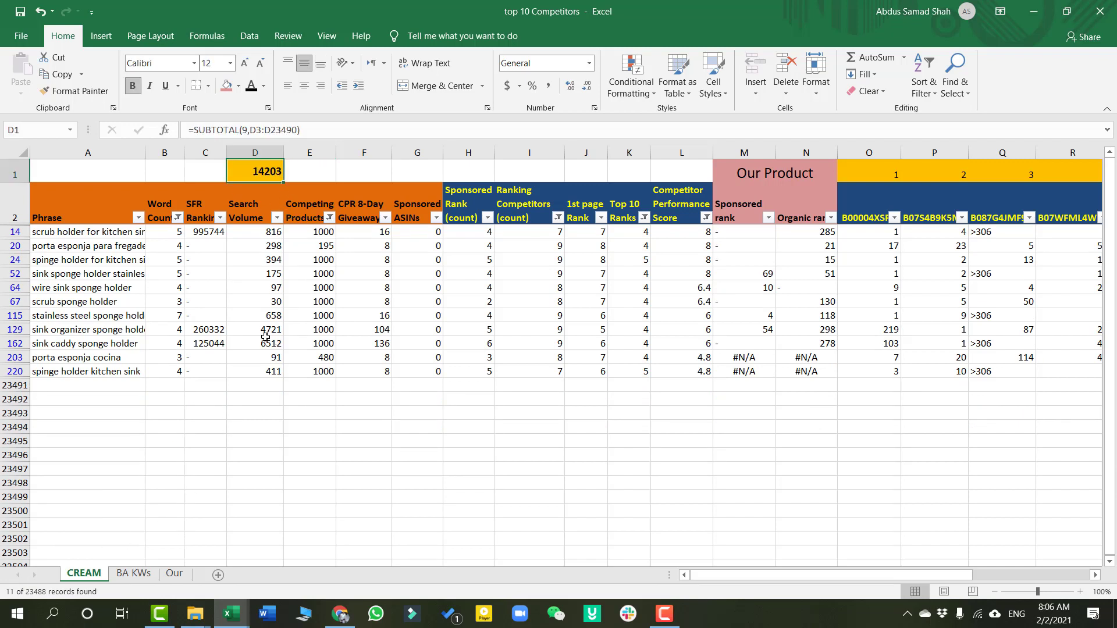
Clear the filter from the Competing Products column and look through the restored phrases
{"action": "left_click", "coordinate": [329, 217]}
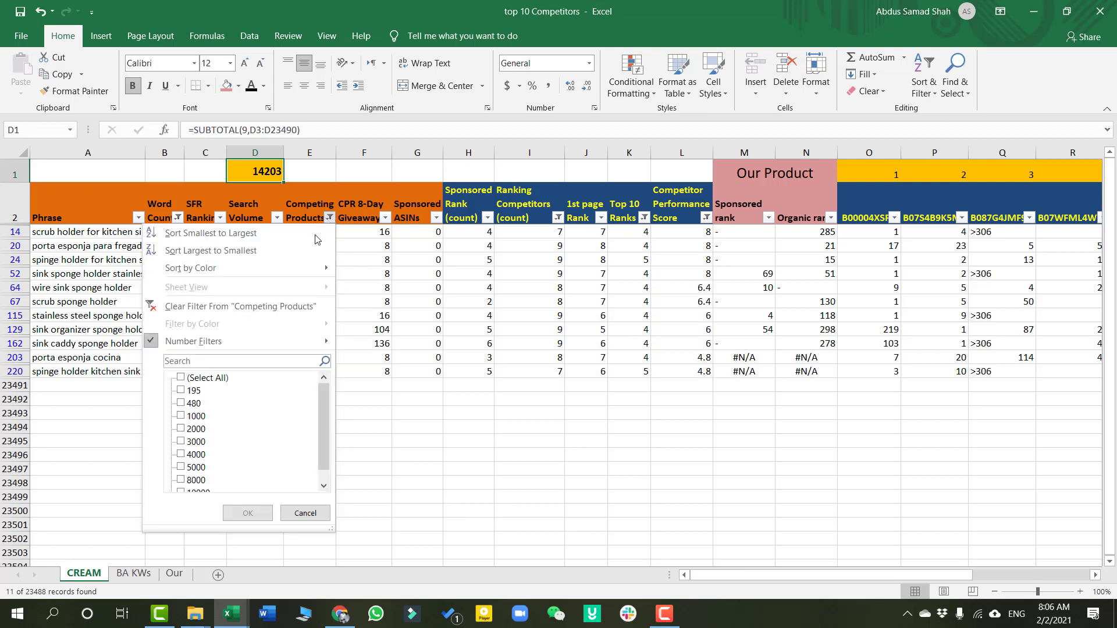
{"action": "left_click", "coordinate": [200, 306]}
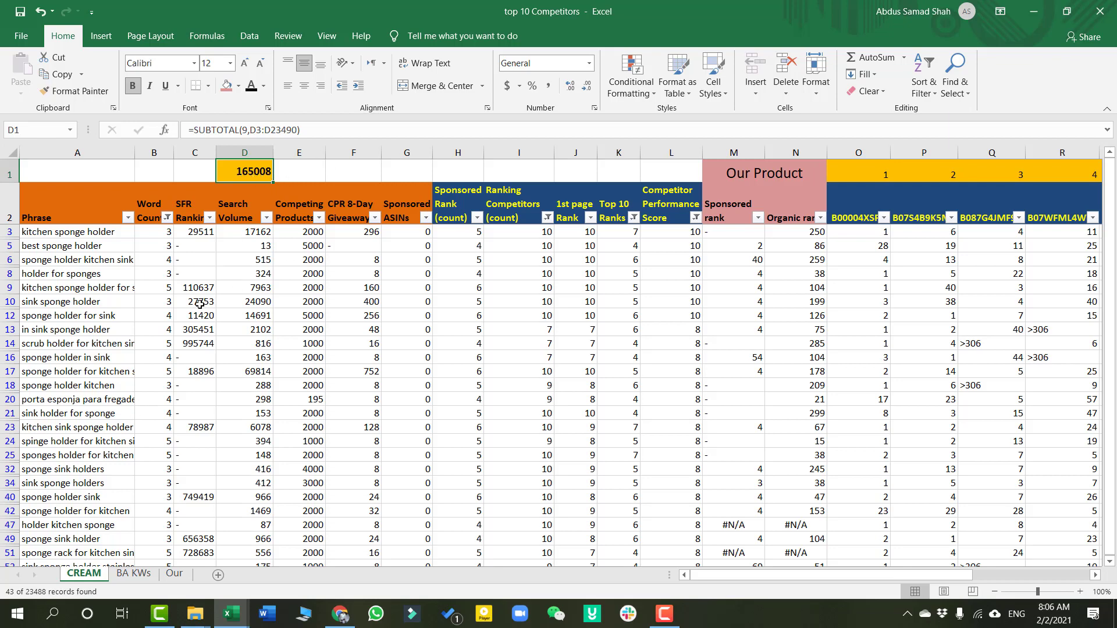
{"action": "scroll", "coordinate": [201, 304], "scroll_direction": "down", "scroll_amount": 5}
{"action": "scroll", "coordinate": [200, 304], "scroll_direction": "up", "scroll_amount": 5}
Exclude three-word phrases from the Word Count filter too, keeping only word counts 4, 5 and 7
{"action": "left_click", "coordinate": [167, 218]}
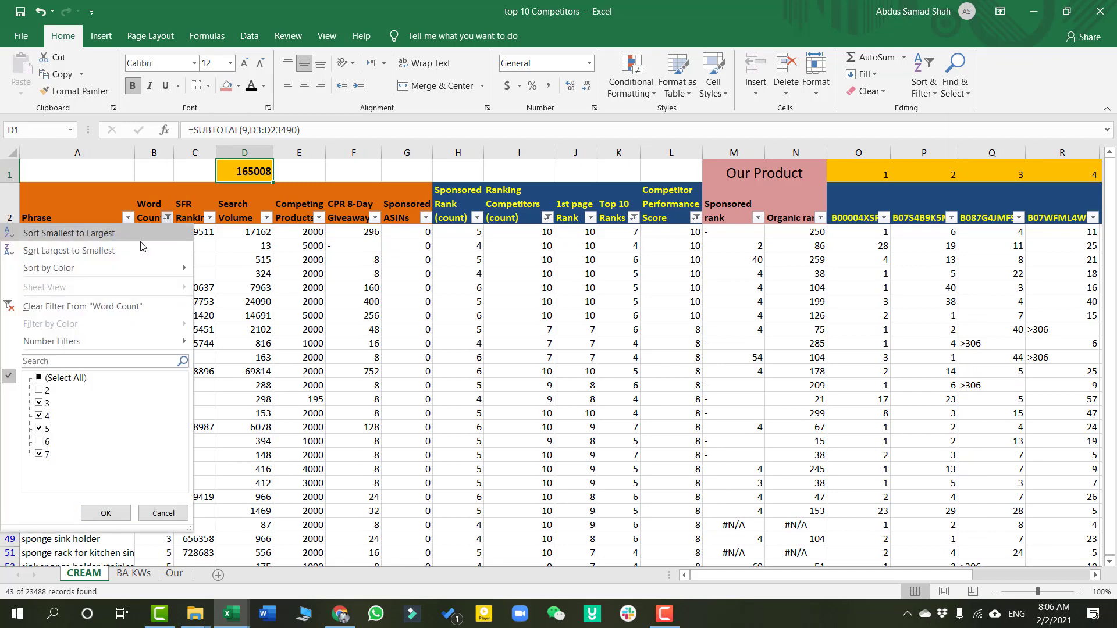
{"action": "left_click", "coordinate": [39, 403]}
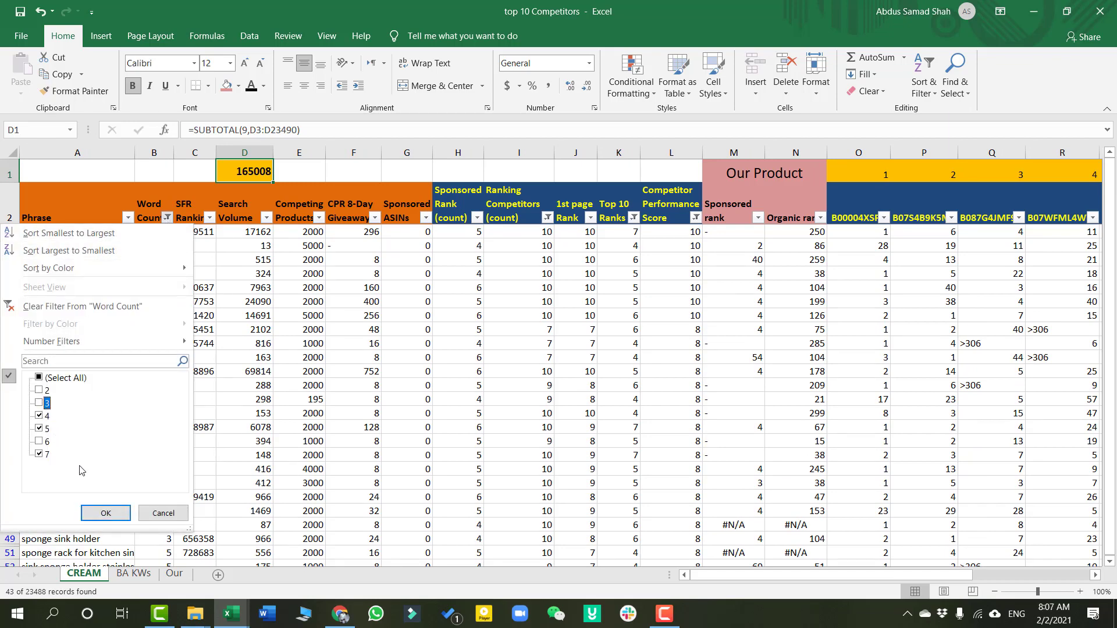
{"action": "left_click", "coordinate": [105, 512]}
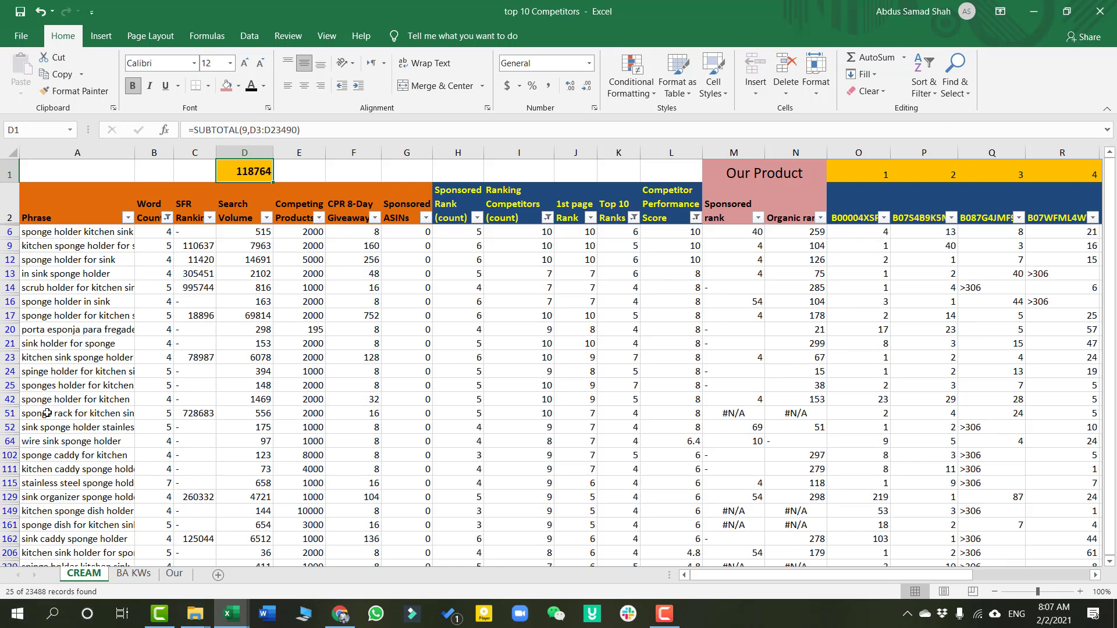
Examine our product's organic ranks for the remaining longer phrases
{"action": "left_click_drag", "start_coordinate": [843, 578], "coordinate": [727, 578]}
{"action": "scroll", "coordinate": [249, 309], "scroll_direction": "down", "scroll_amount": 1}
{"action": "scroll", "coordinate": [255, 309], "scroll_direction": "up", "scroll_amount": 1}
{"action": "left_click", "coordinate": [801, 154]}
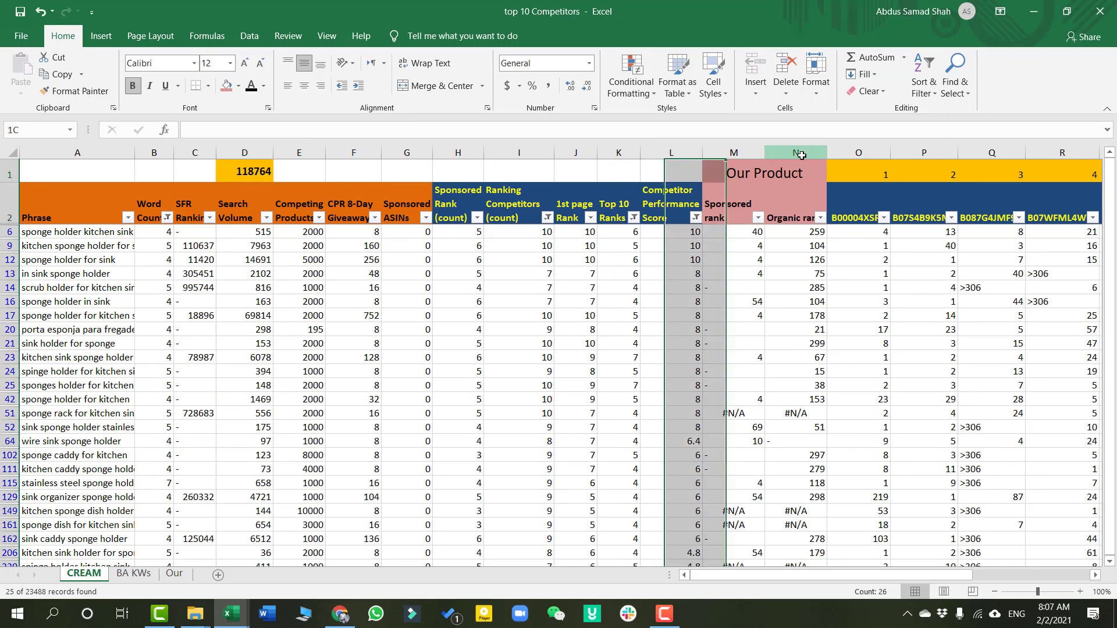
{"action": "left_click", "coordinate": [805, 277]}
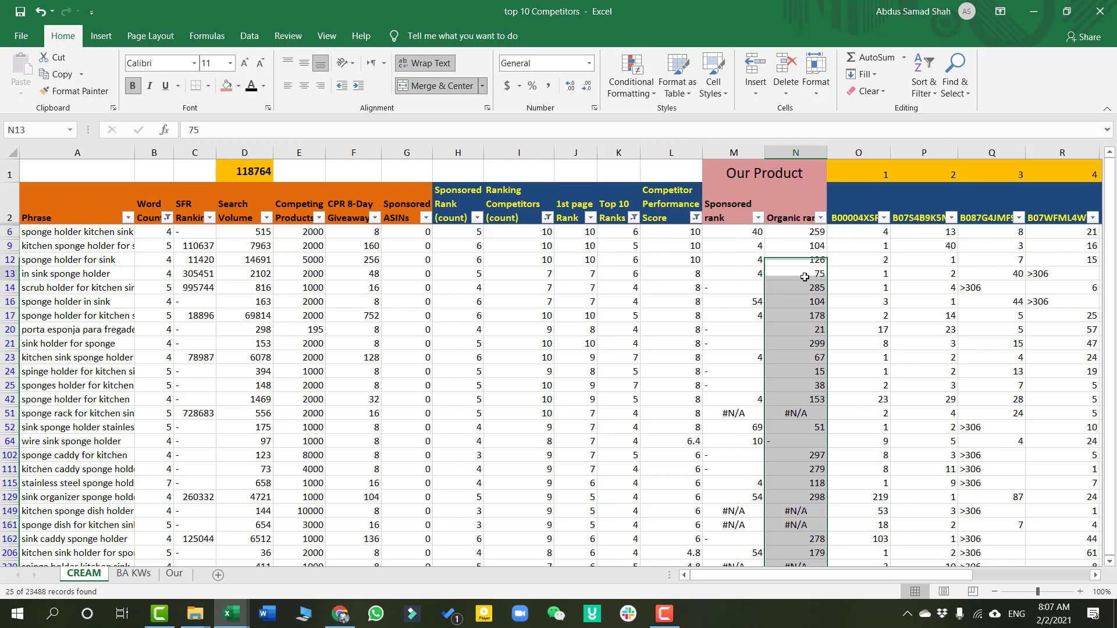
{"action": "left_click", "coordinate": [808, 286]}
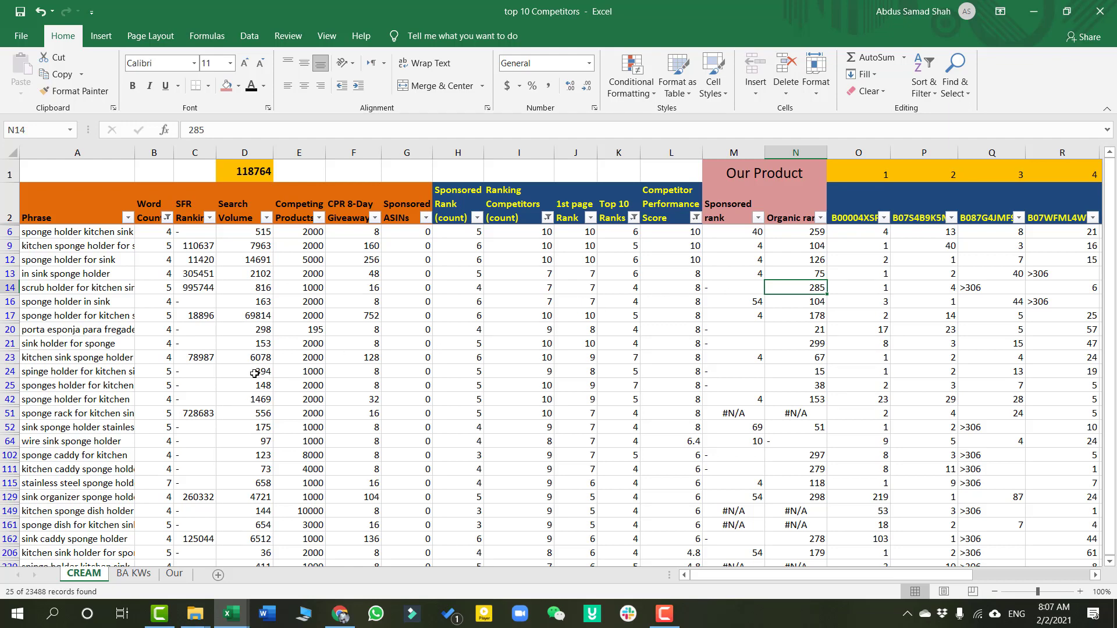
Sort the filtered phrases by Search Volume from largest to smallest and look through the list
{"action": "left_click", "coordinate": [266, 217]}
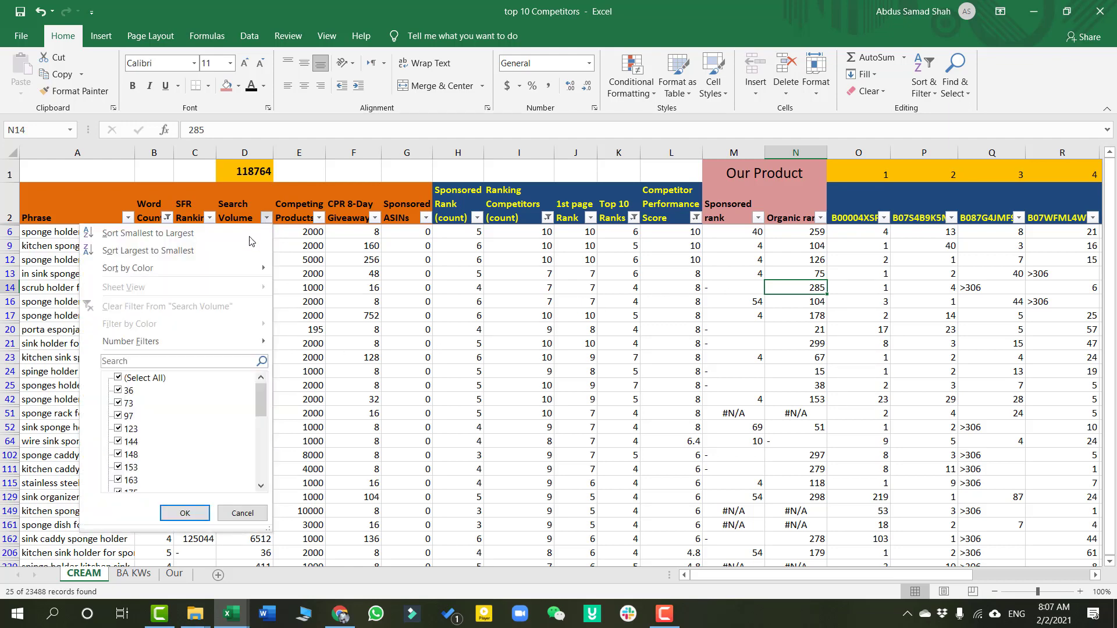
{"action": "left_click", "coordinate": [171, 256]}
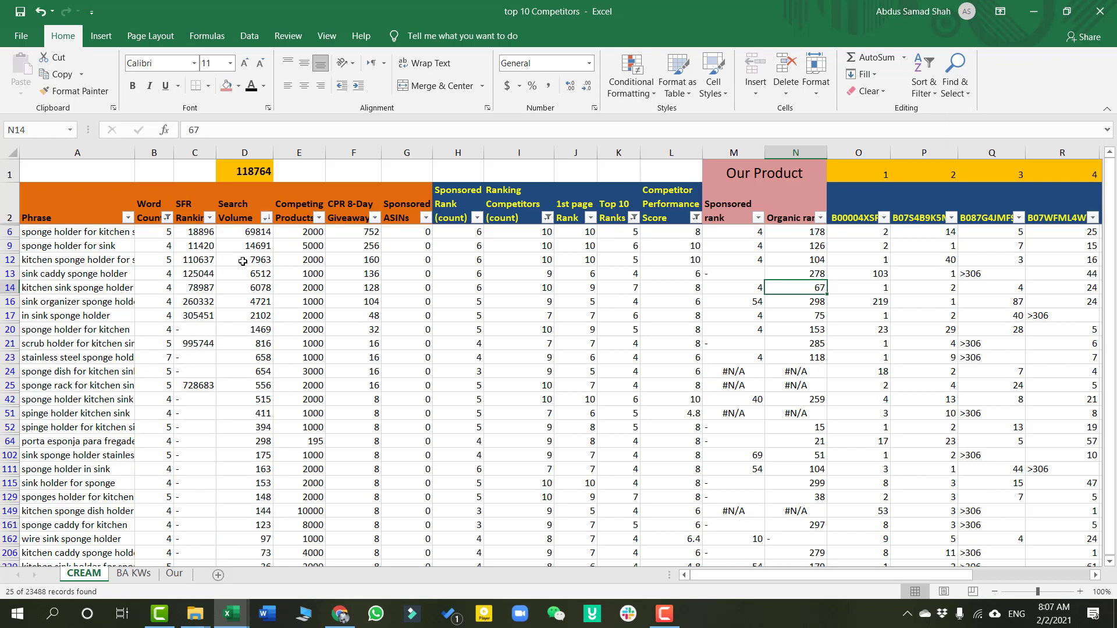
{"action": "scroll", "coordinate": [287, 301], "scroll_direction": "down", "scroll_amount": 4}
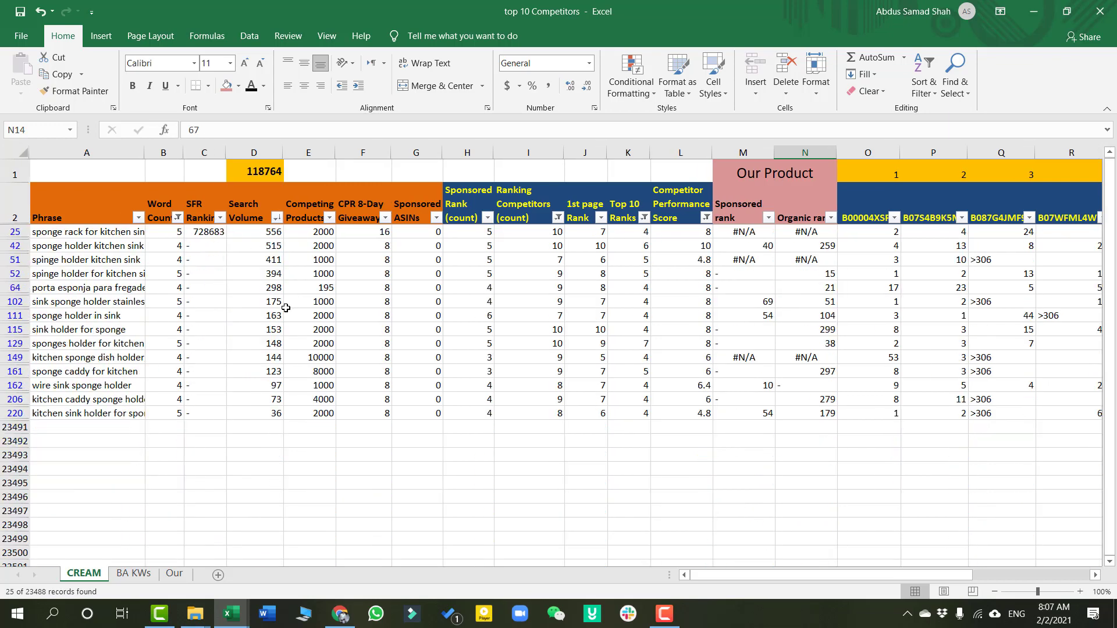
{"action": "scroll", "coordinate": [286, 305], "scroll_direction": "up", "scroll_amount": 4}
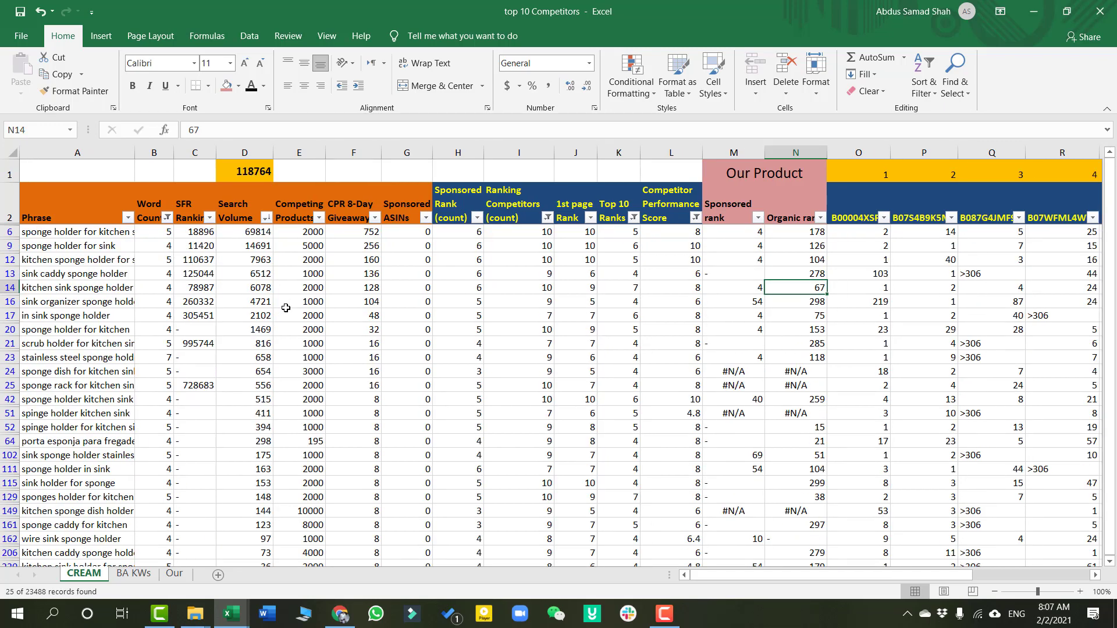
{"action": "scroll", "coordinate": [316, 341], "scroll_direction": "down", "scroll_amount": 1}
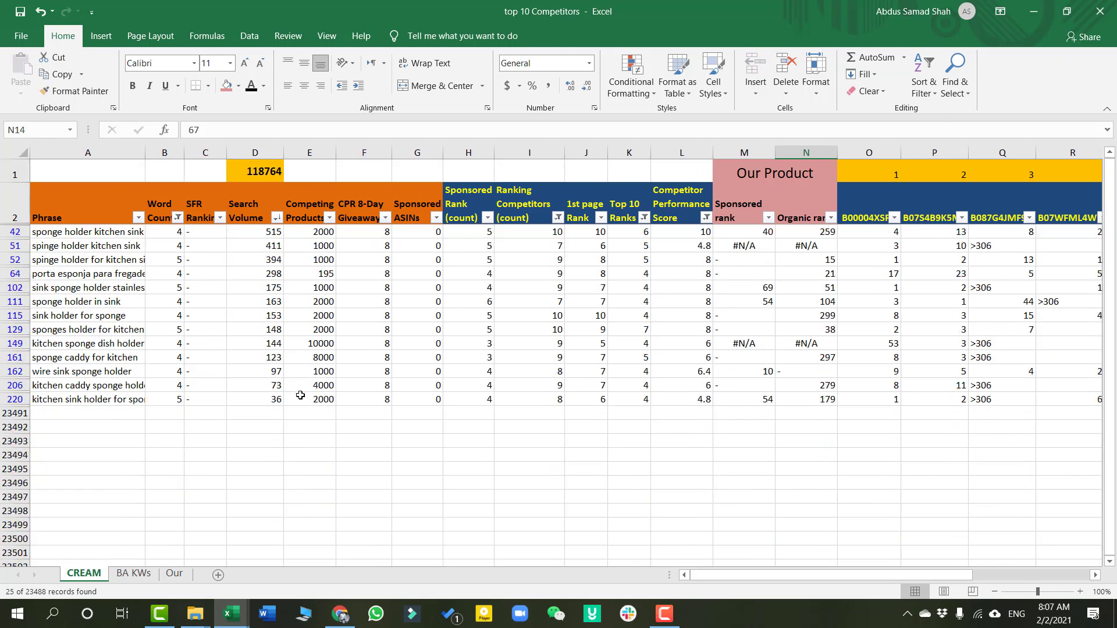
{"action": "scroll", "coordinate": [317, 399], "scroll_direction": "up", "scroll_amount": 1}
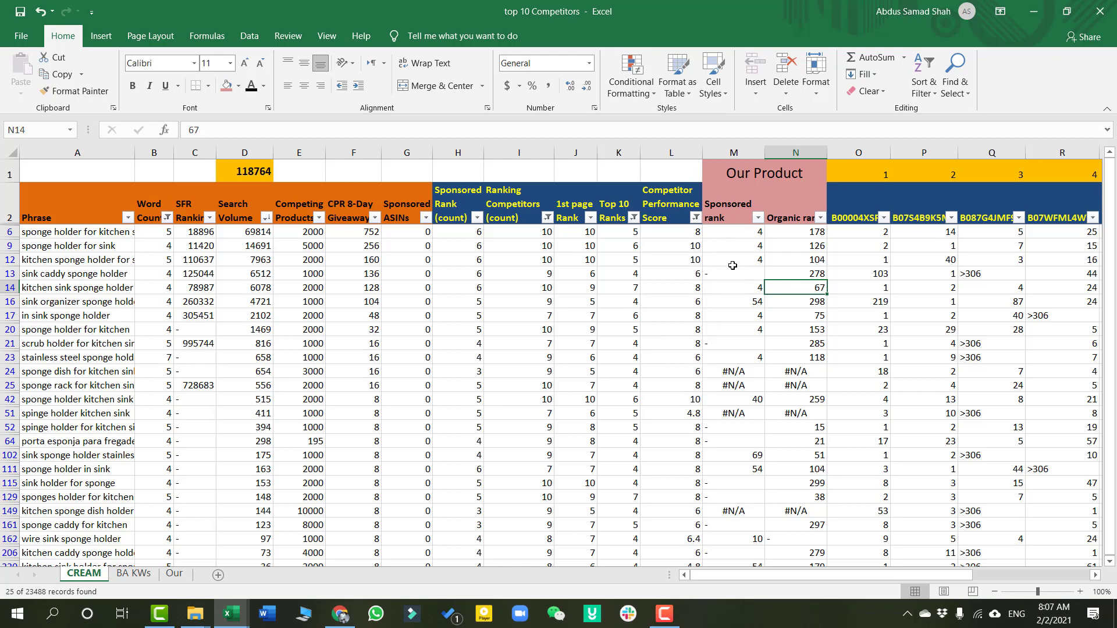
Clear all filters from the keyword sheet and select the Ranking Competitors (count) column
{"action": "left_click", "coordinate": [924, 87]}
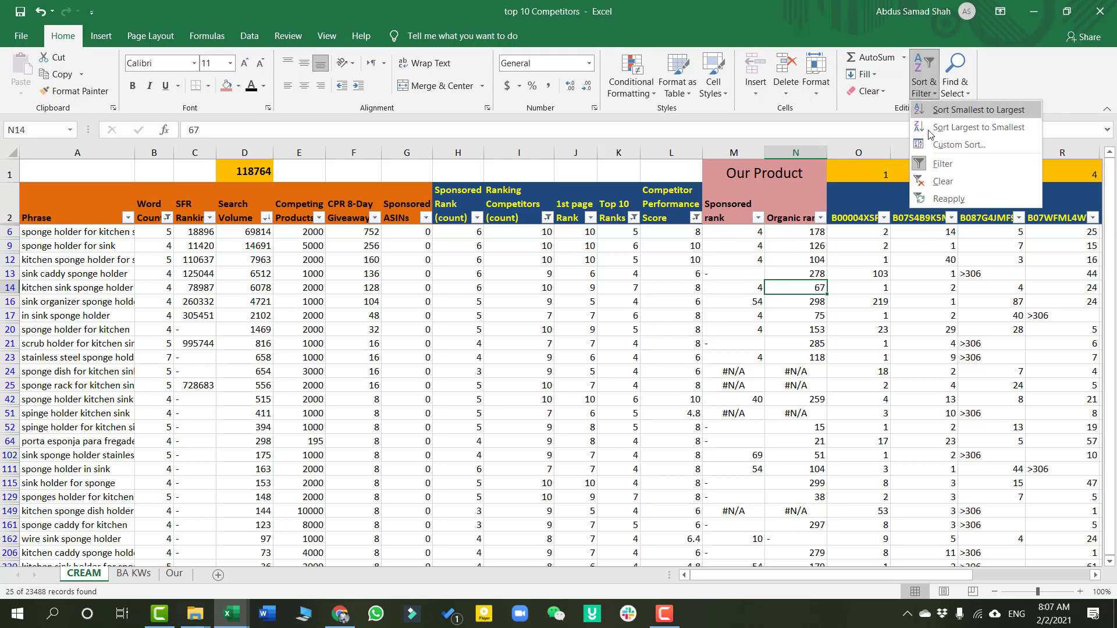
{"action": "left_click", "coordinate": [936, 182]}
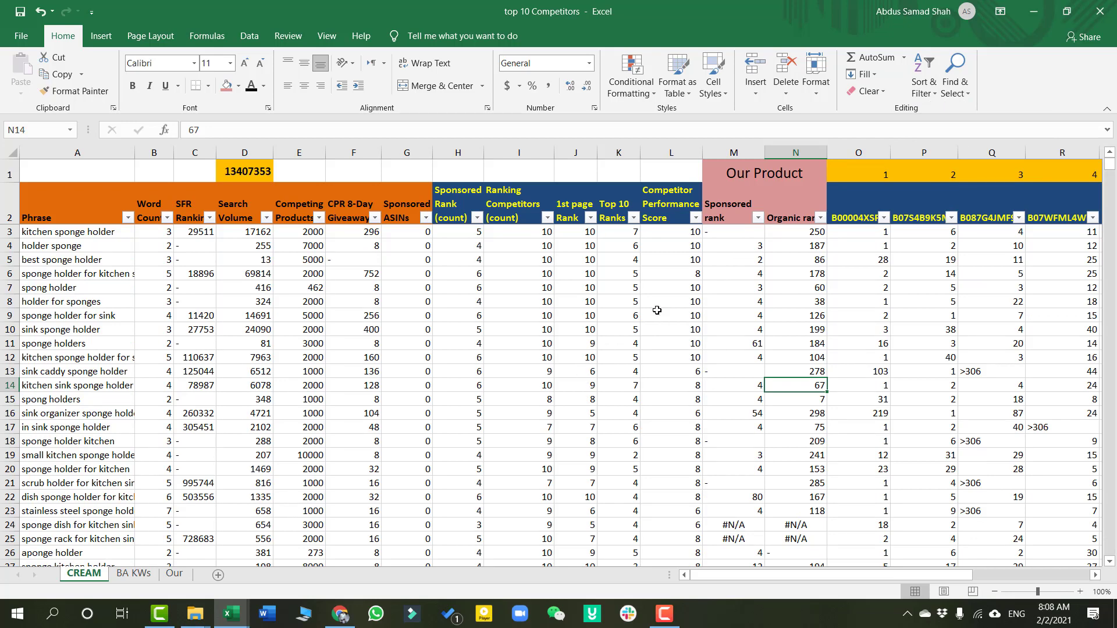
{"action": "left_click", "coordinate": [663, 153]}
{"action": "left_click", "coordinate": [513, 150]}
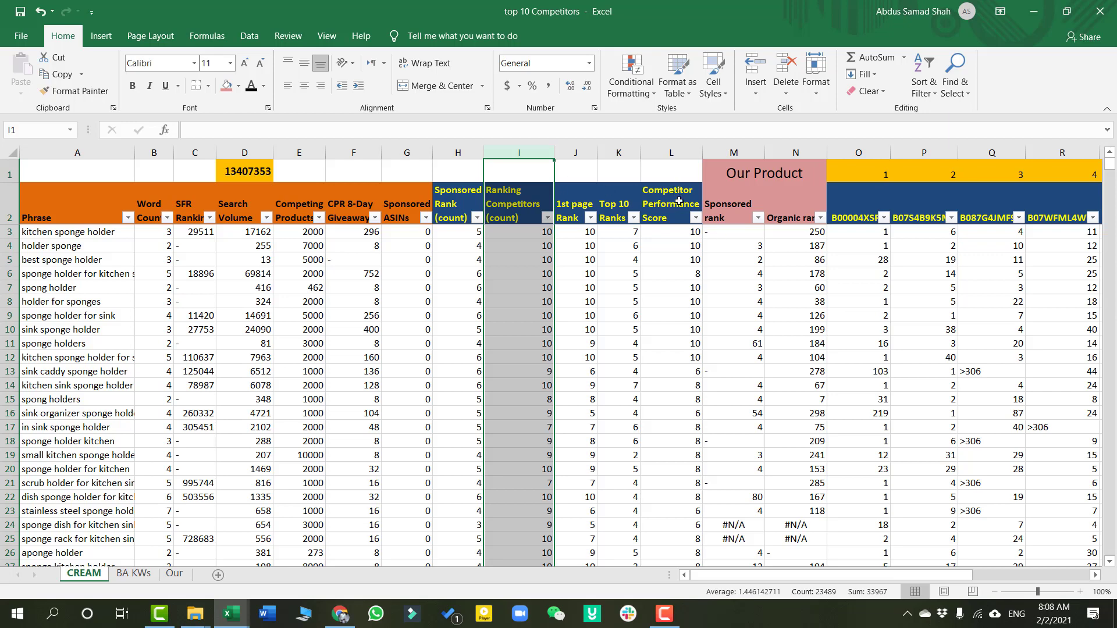
Filter Competitor Performance Score with a custom condition of greater than or equal to 4 and look over the matching phrases
{"action": "left_click", "coordinate": [695, 217]}
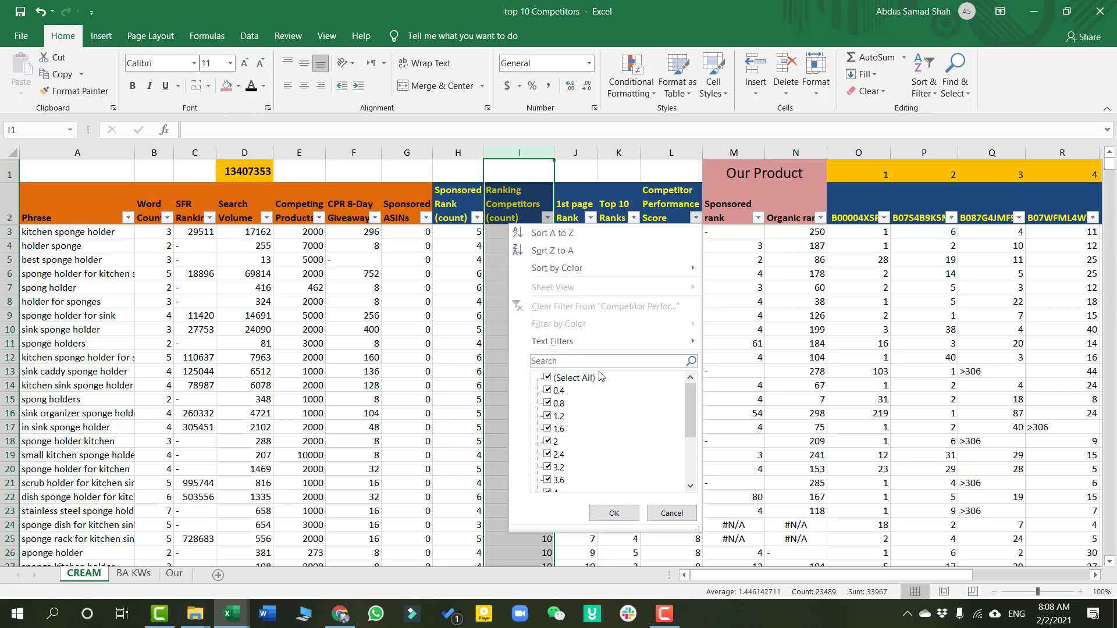
{"action": "mouse_move", "coordinate": [600, 337]}
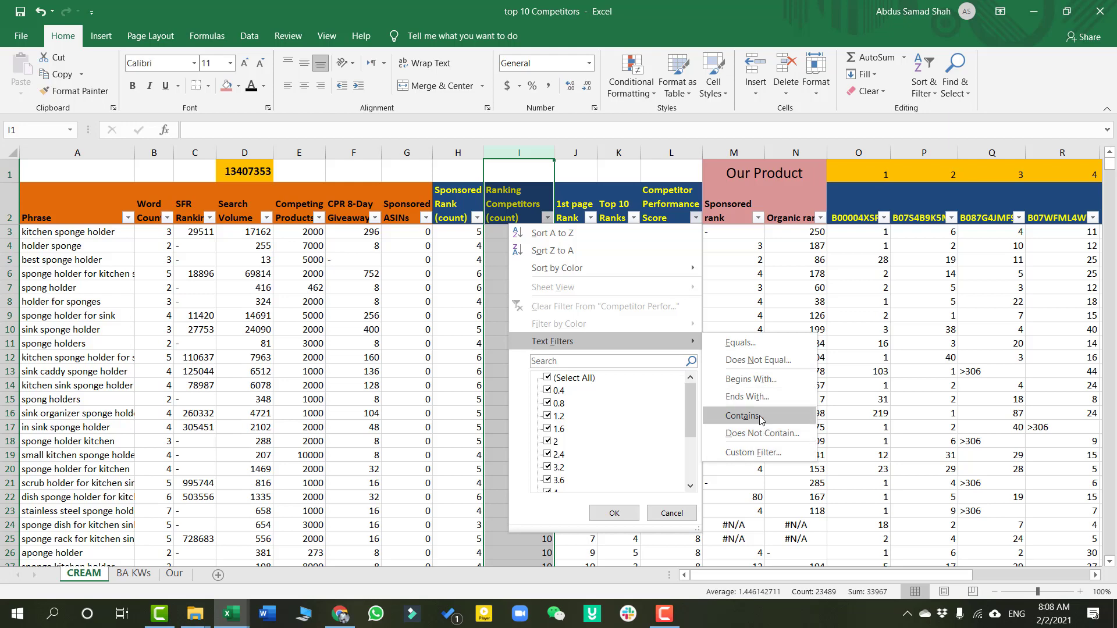
{"action": "left_click", "coordinate": [764, 458]}
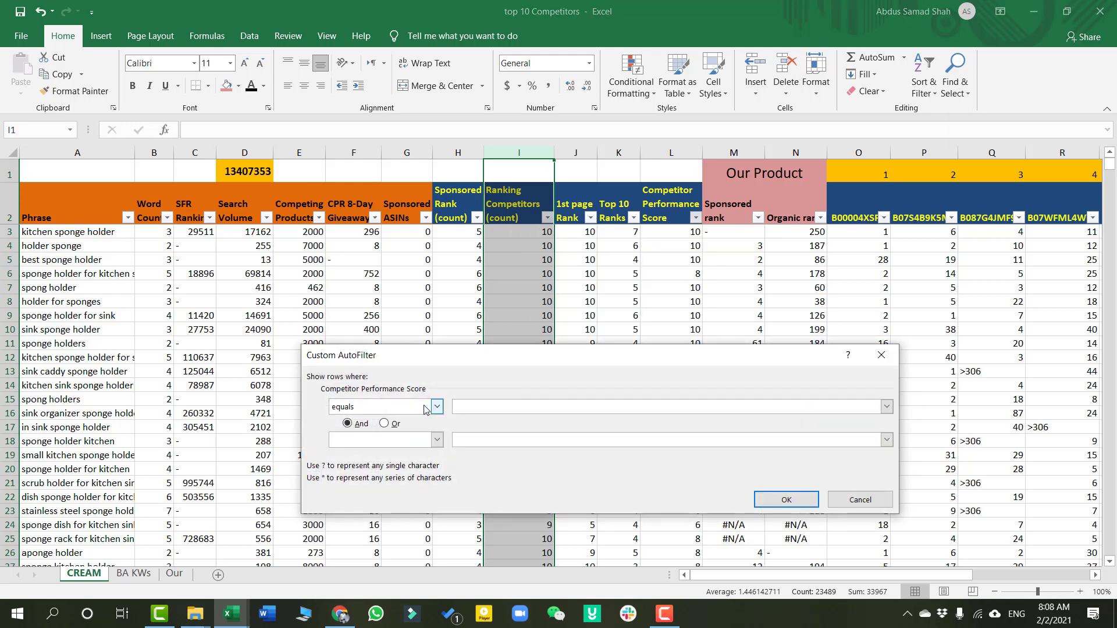
{"action": "left_click", "coordinate": [437, 406]}
{"action": "left_click", "coordinate": [401, 460]}
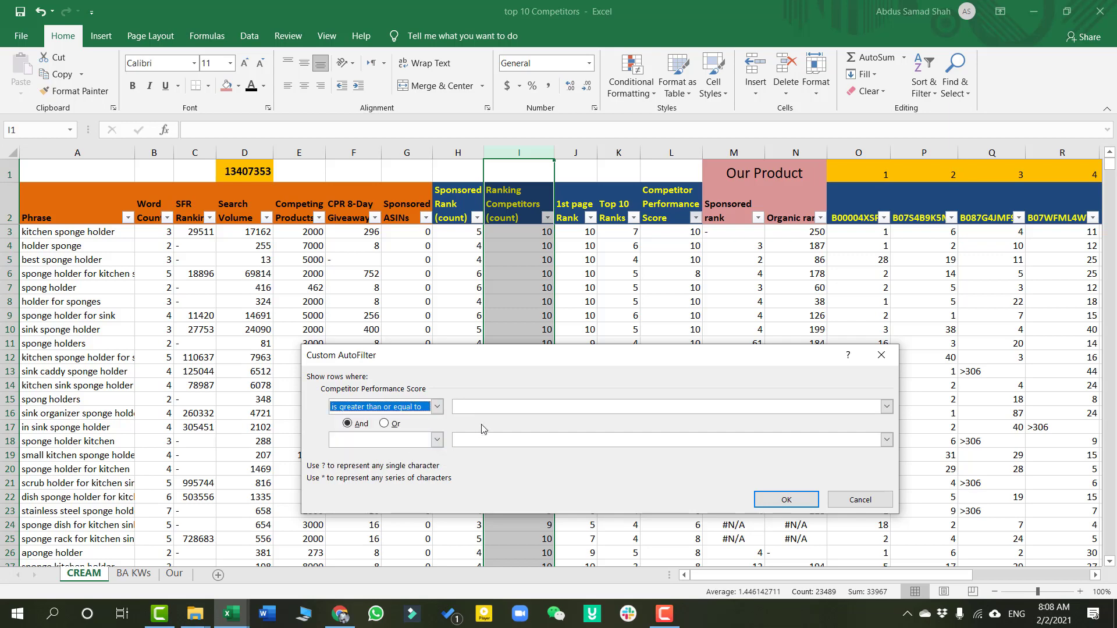
{"action": "left_click", "coordinate": [493, 408]}
{"action": "type", "text": "6"}
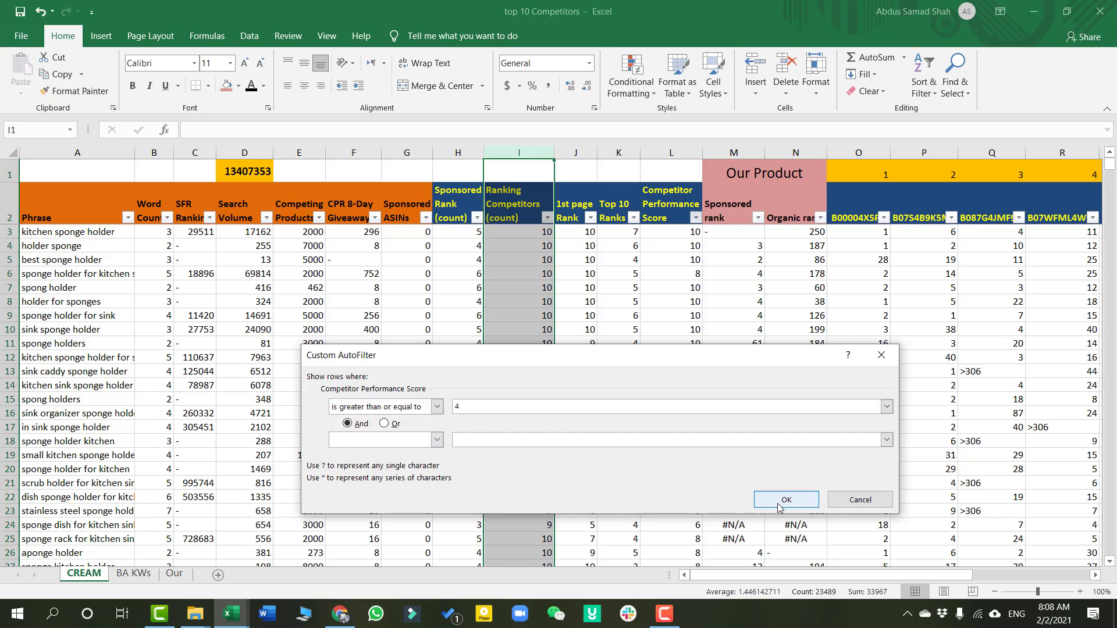
{"action": "left_click", "coordinate": [786, 499]}
{"action": "scroll", "coordinate": [591, 378], "scroll_direction": "down", "scroll_amount": 5}
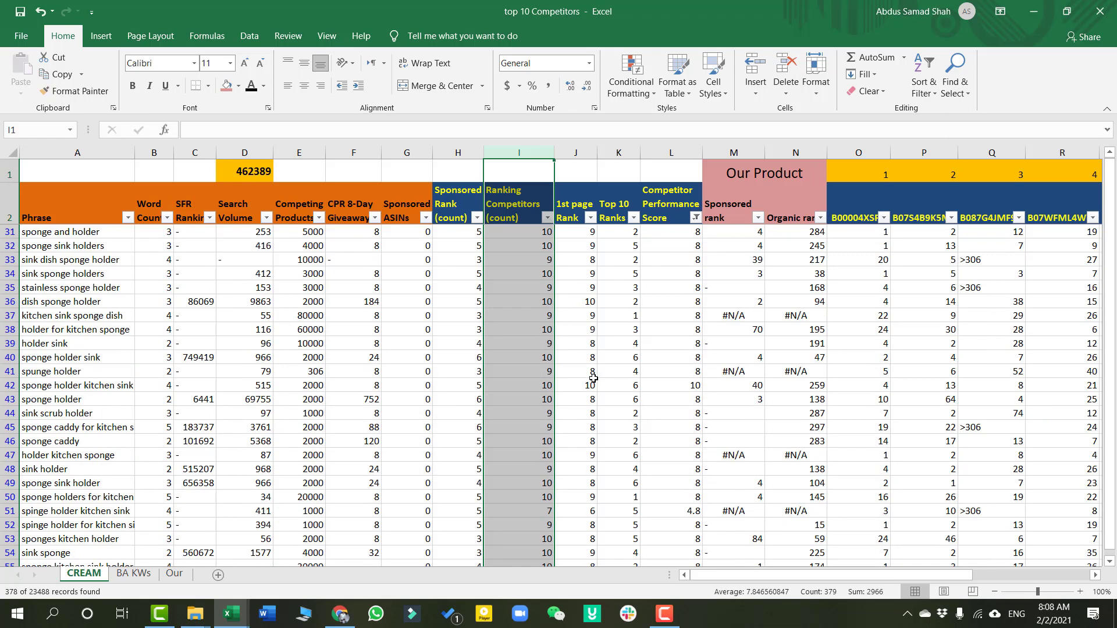
{"action": "scroll", "coordinate": [593, 379], "scroll_direction": "up", "scroll_amount": 5}
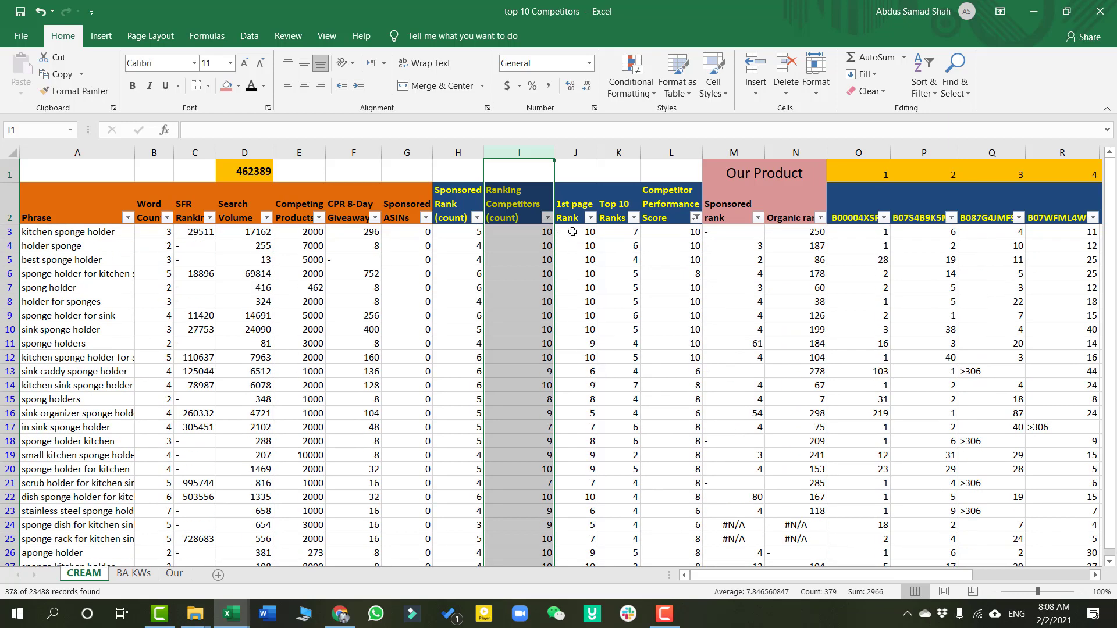
{"action": "left_click", "coordinate": [672, 207]}
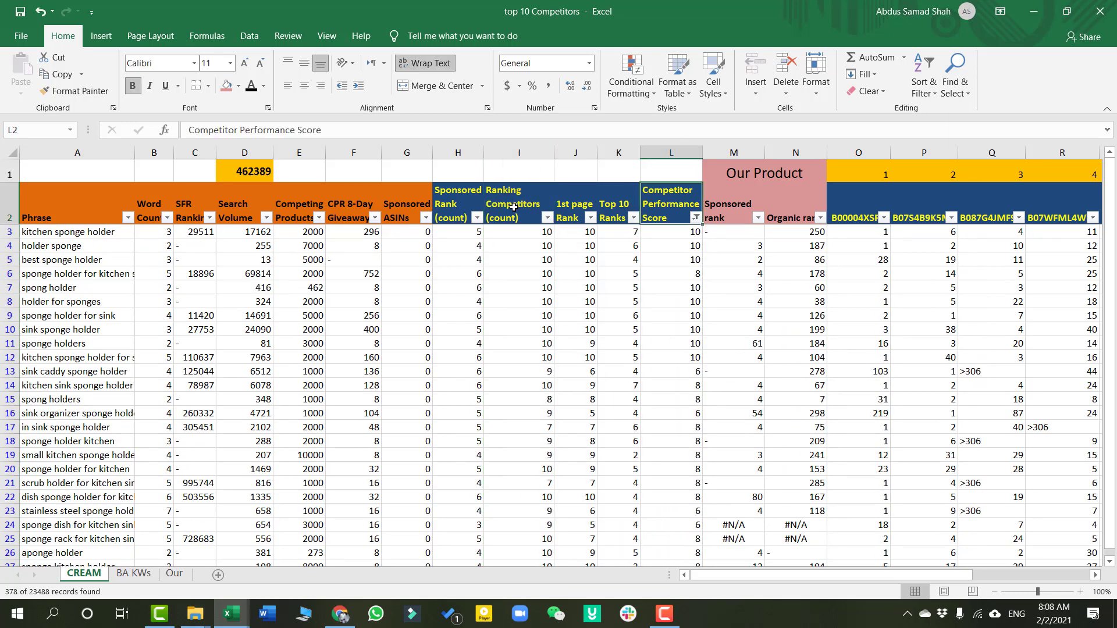
{"action": "left_click", "coordinate": [515, 208]}
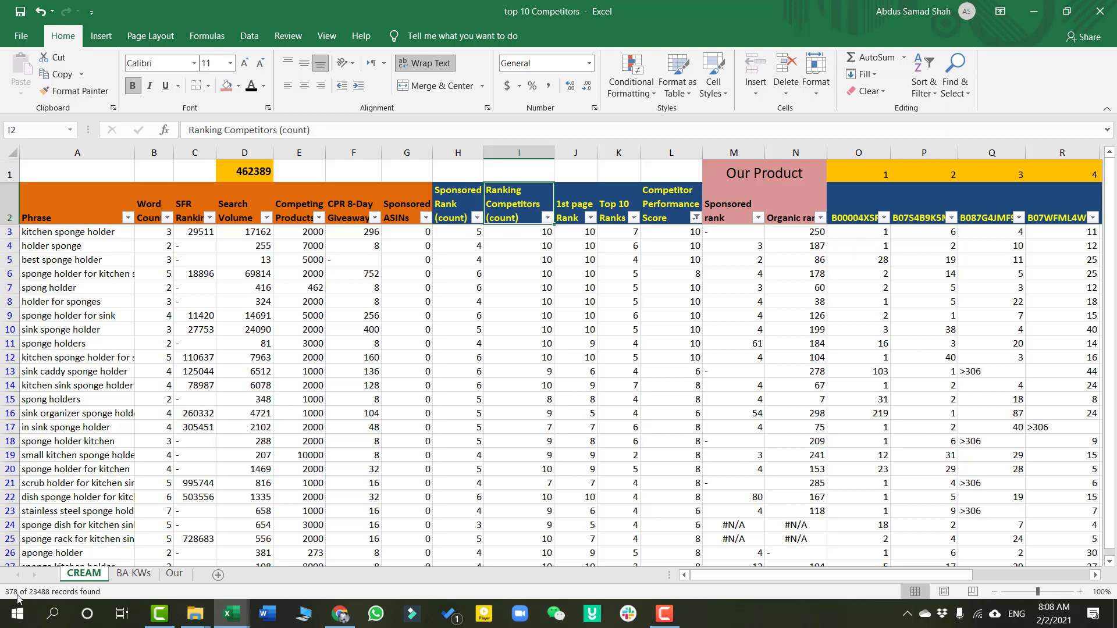
Fill the Sponsored Rank (count) column and our product's Sponsored rank column with yellow
{"action": "left_click", "coordinate": [457, 153]}
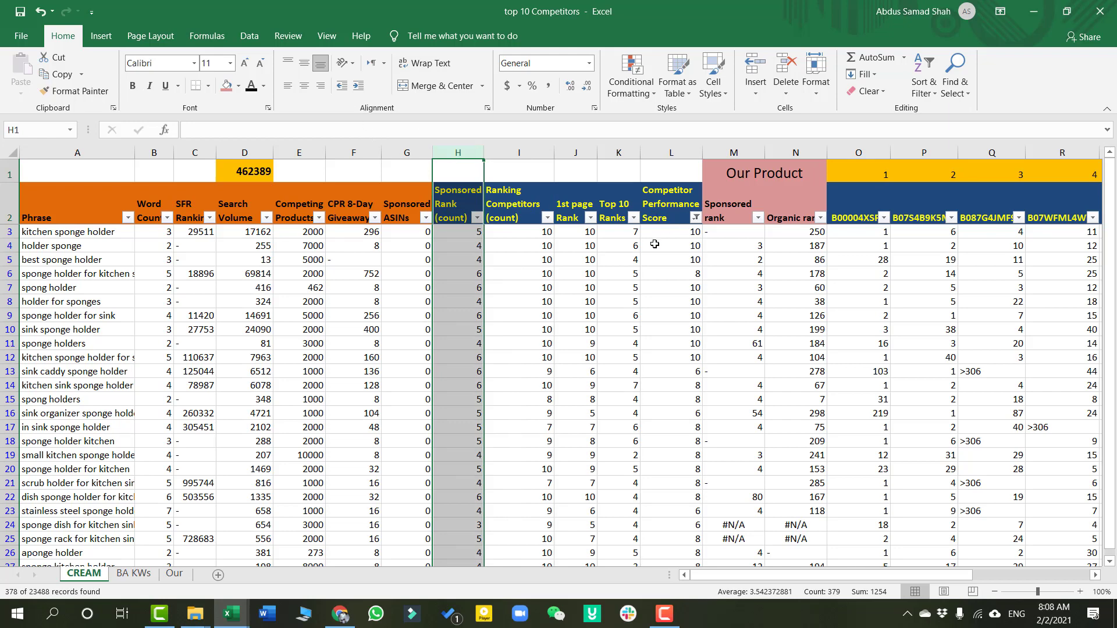
{"action": "left_click", "coordinate": [734, 153]}
{"action": "left_click", "coordinate": [727, 233]}
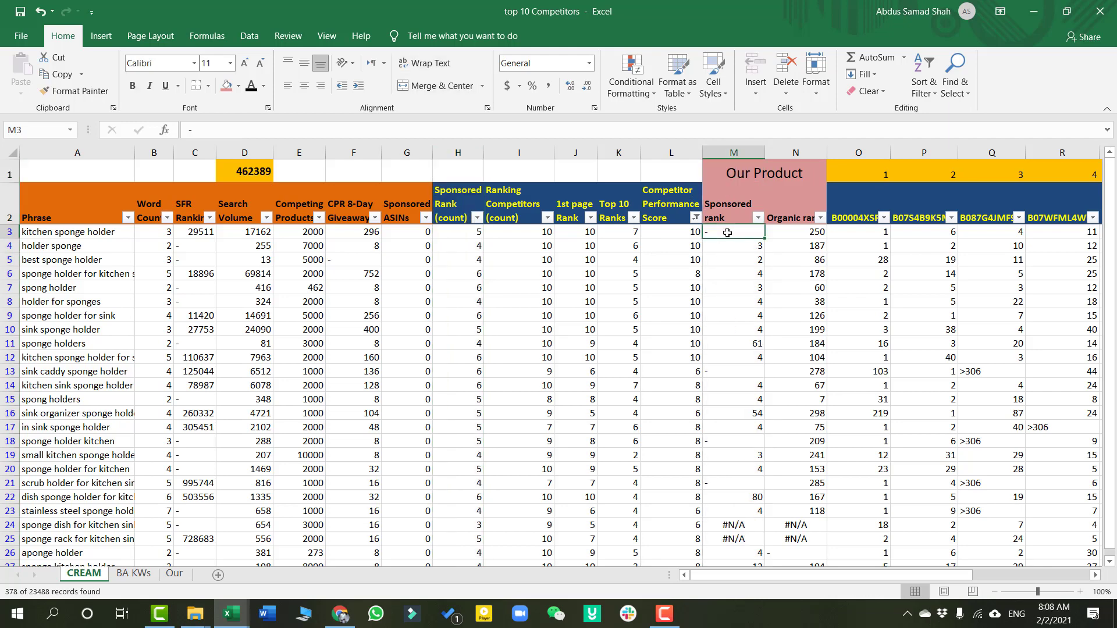
{"action": "left_click", "coordinate": [457, 152]}
{"action": "left_click", "coordinate": [749, 153], "text": "ctrl"}
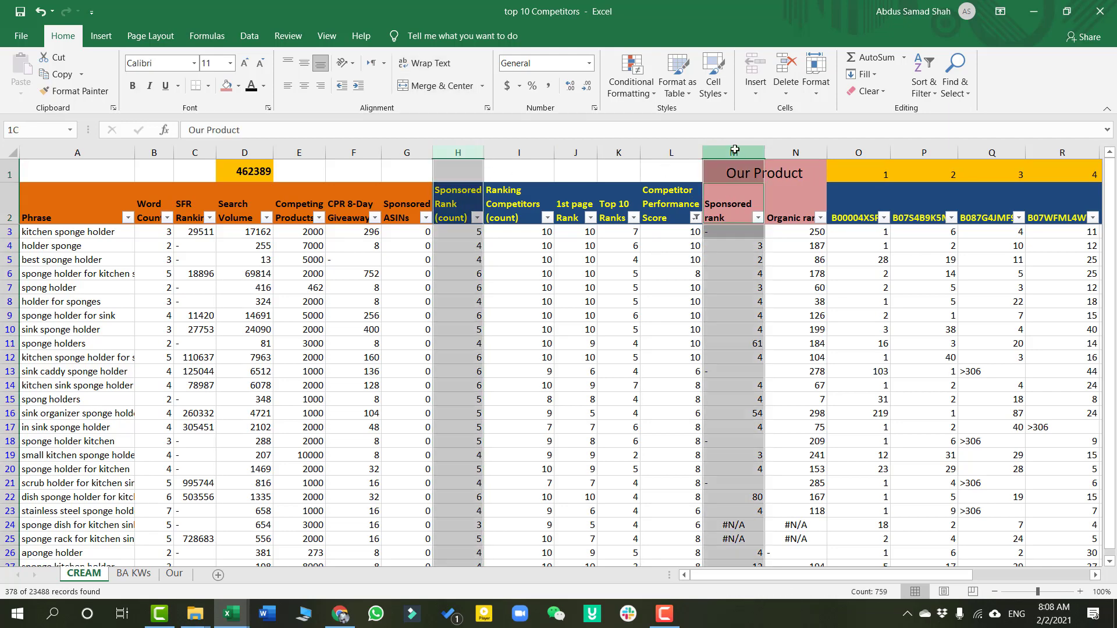
{"action": "left_click", "coordinate": [238, 86]}
{"action": "left_click", "coordinate": [260, 199]}
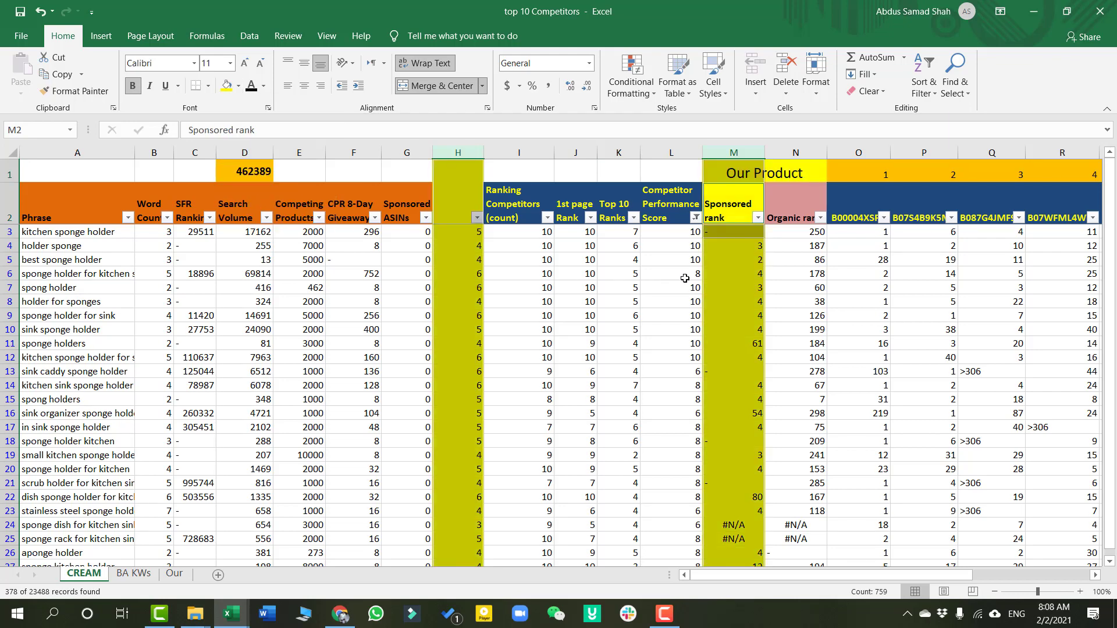
{"action": "left_click", "coordinate": [728, 275]}
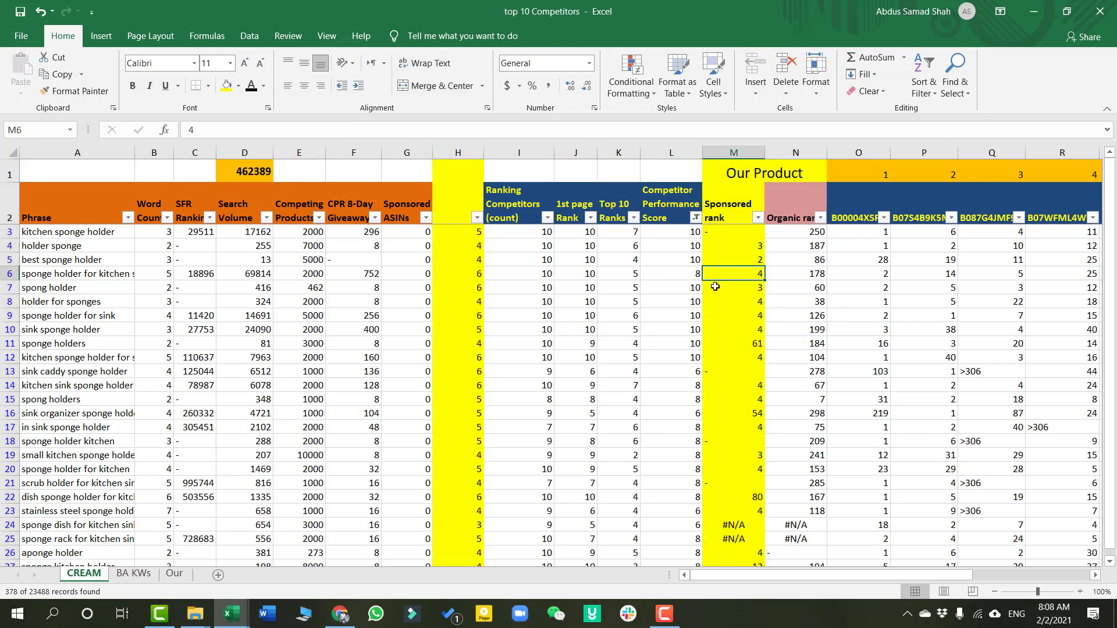
Fill the Sponsored ASINs column with the same yellow
{"action": "left_click", "coordinate": [407, 152]}
{"action": "left_click", "coordinate": [227, 85]}
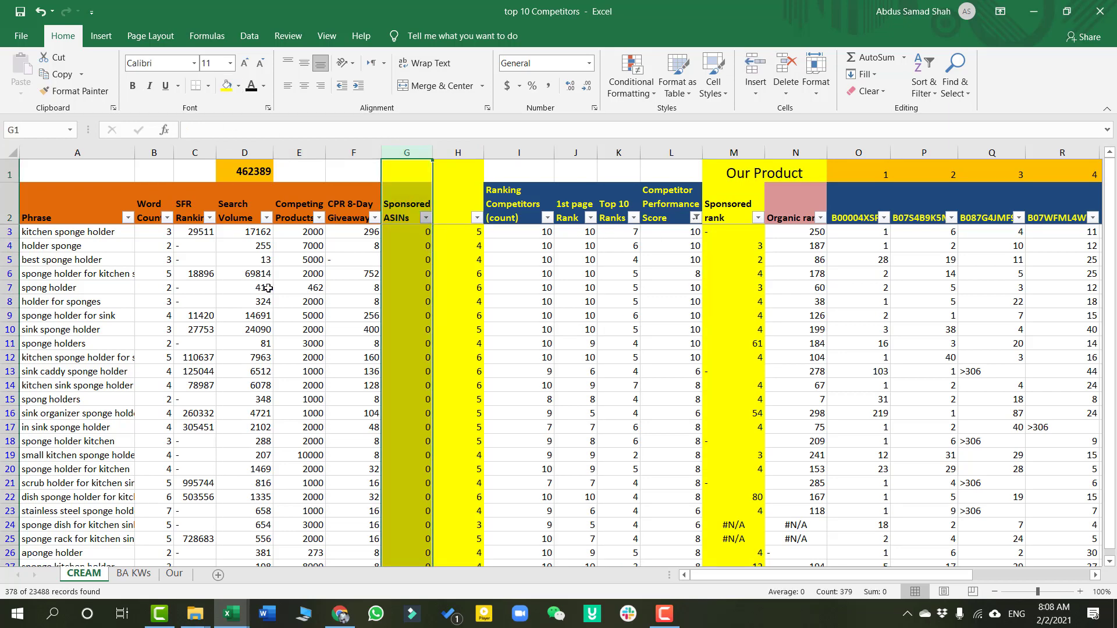
{"action": "left_click", "coordinate": [655, 350]}
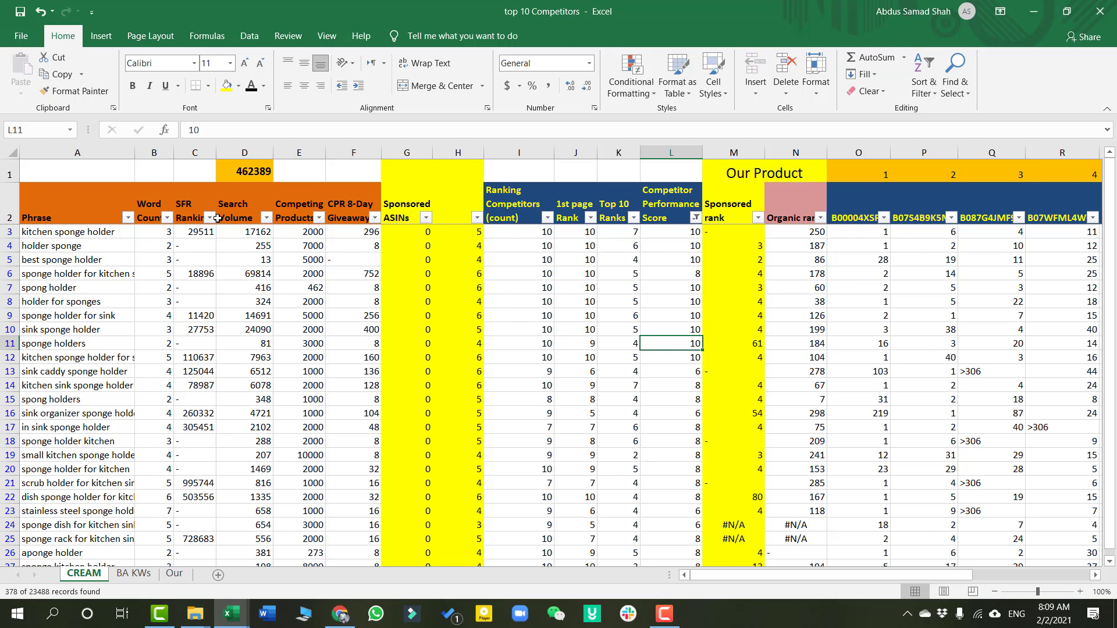
Examine the first phrase's row and the Sponsored ASINs values down the filtered list
{"action": "left_click", "coordinate": [47, 232]}
{"action": "key", "text": "ctrl+shift+Right"}
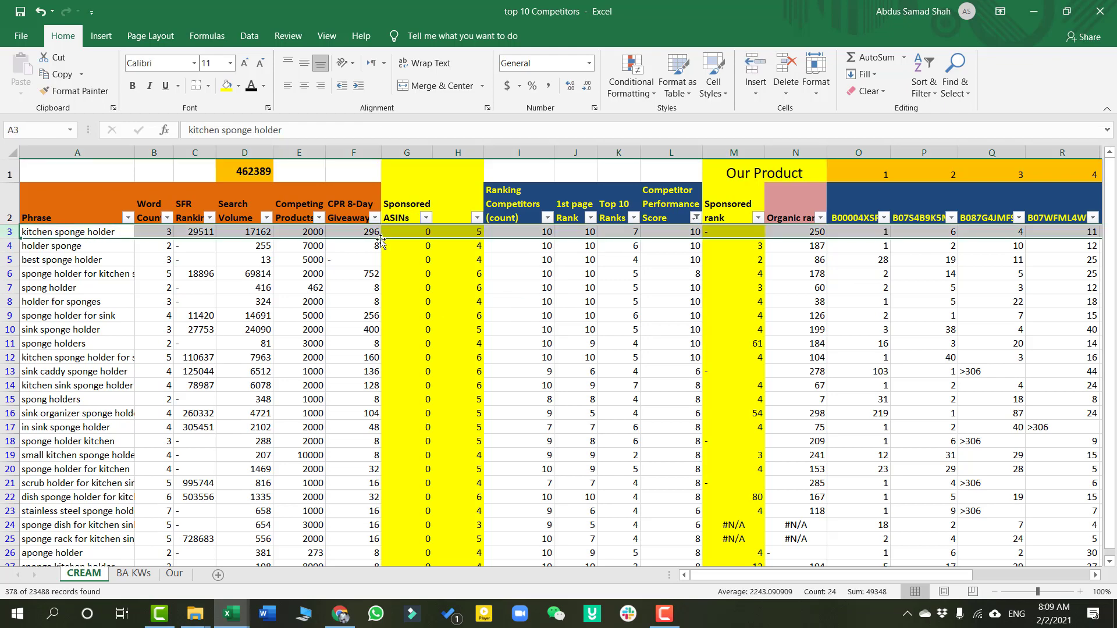
{"action": "left_click", "coordinate": [407, 233]}
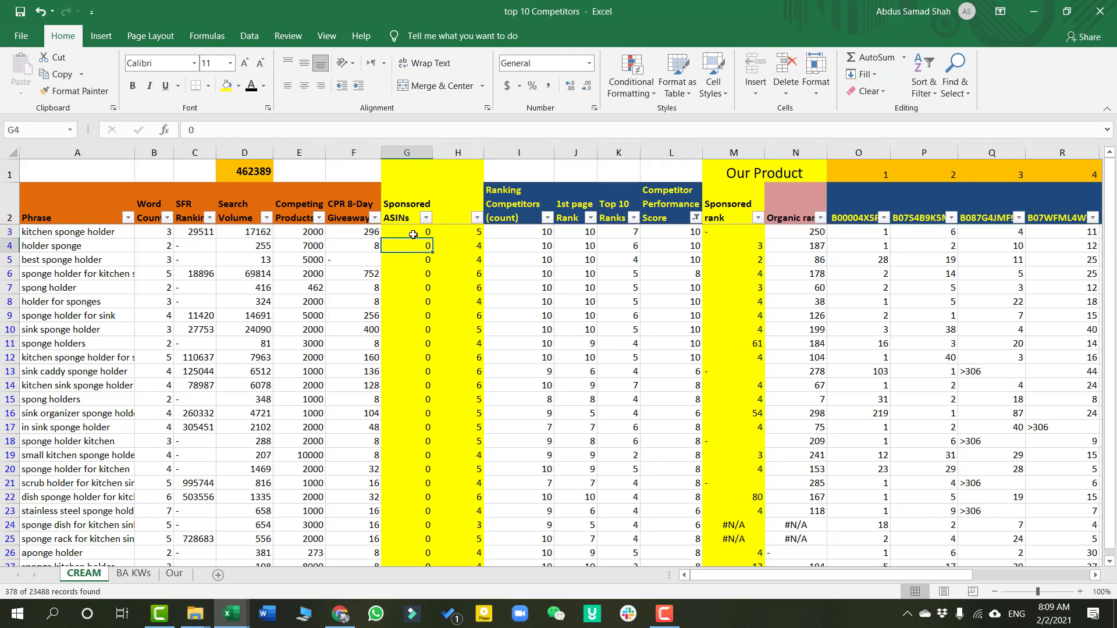
{"action": "scroll", "coordinate": [409, 244], "scroll_direction": "down", "scroll_amount": 20}
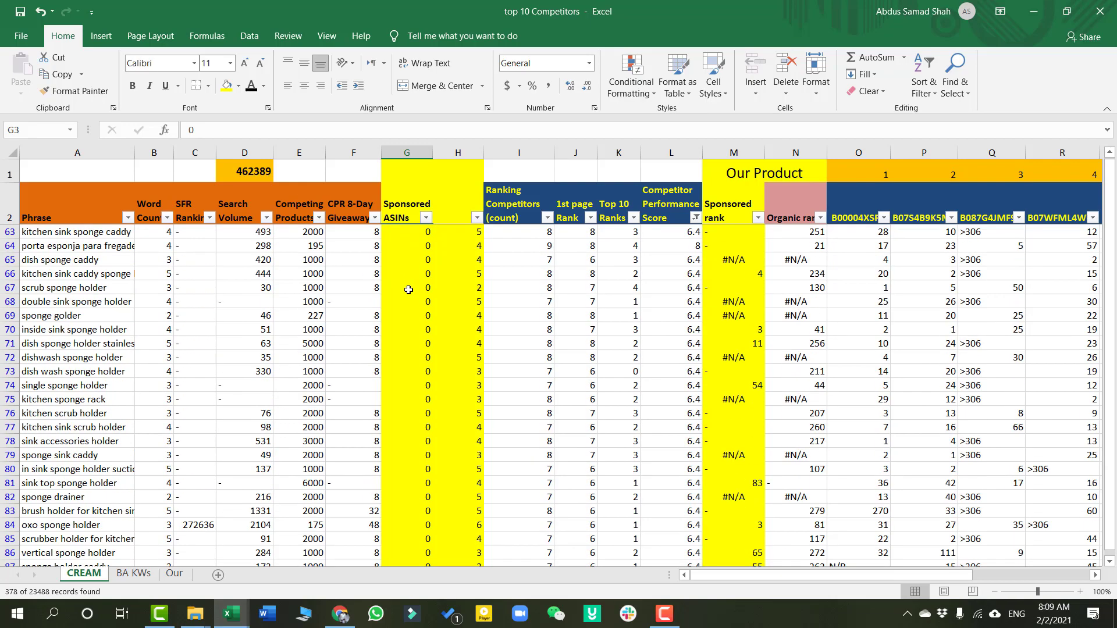
{"action": "scroll", "coordinate": [408, 289], "scroll_direction": "down", "scroll_amount": 11}
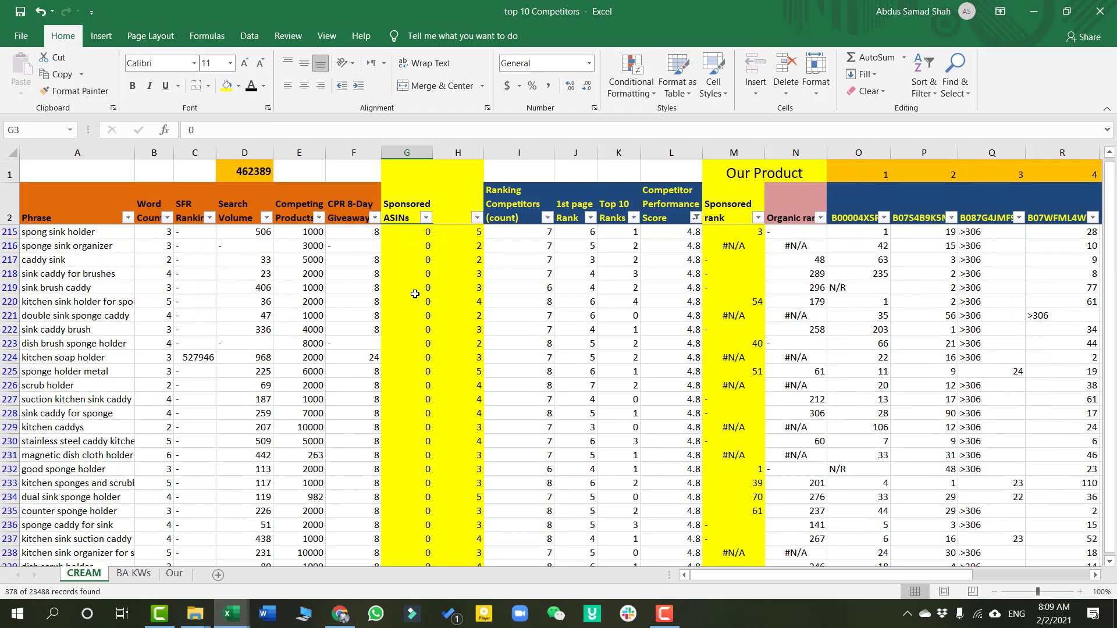
{"action": "scroll", "coordinate": [415, 294], "scroll_direction": "up", "scroll_amount": 20}
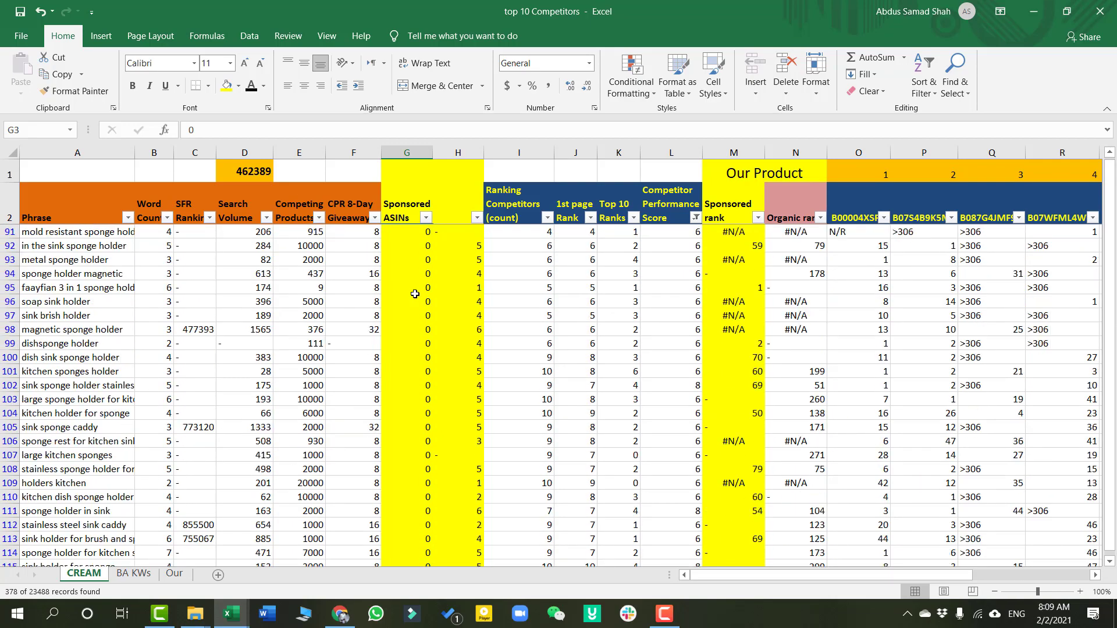
Set the font colour of the Sponsored Rank (count) heading to Automatic
{"action": "left_click", "coordinate": [456, 210]}
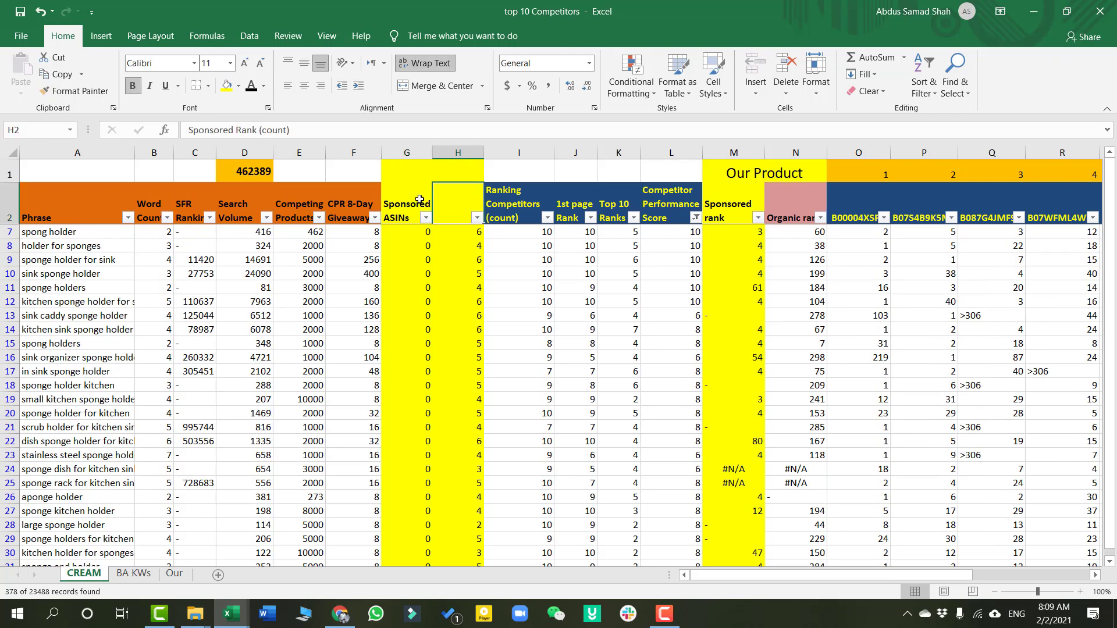
{"action": "left_click", "coordinate": [265, 87]}
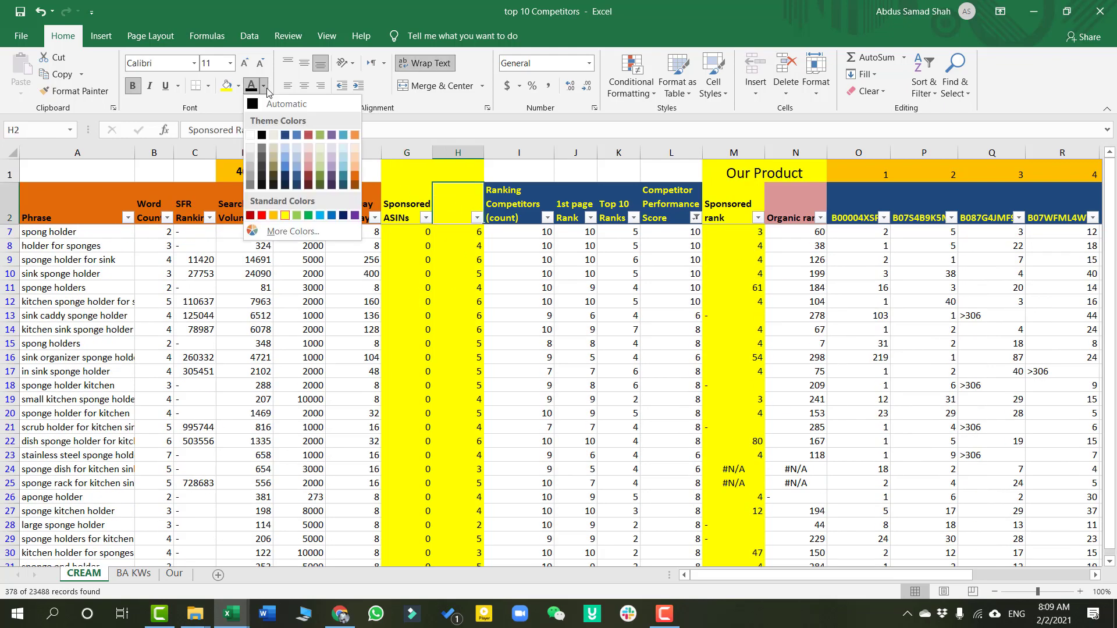
{"action": "left_click", "coordinate": [252, 103]}
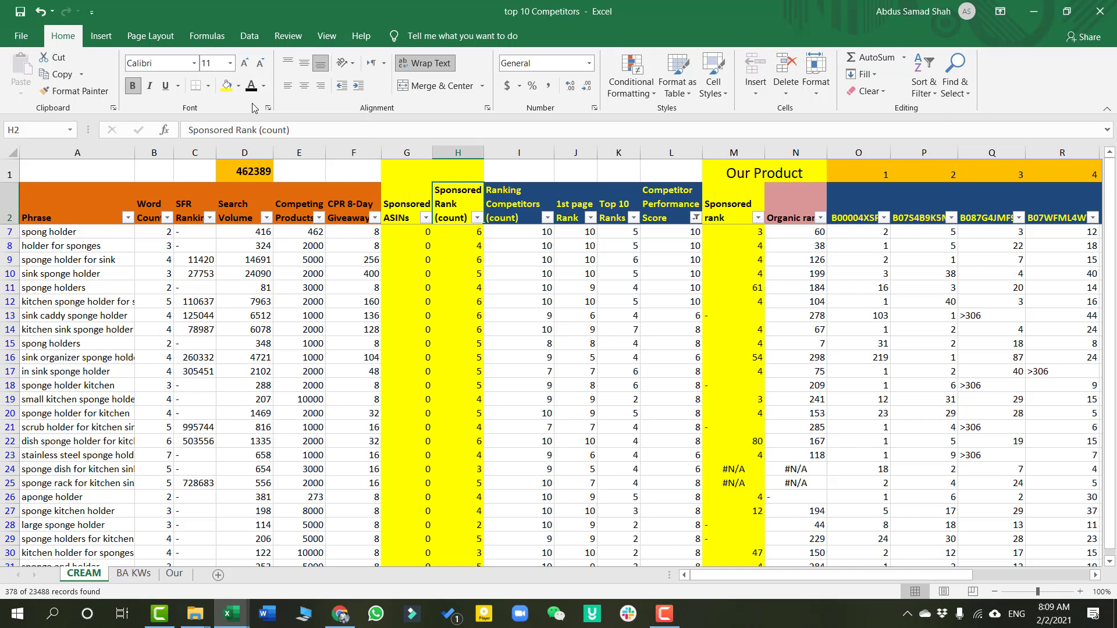
{"action": "left_click", "coordinate": [472, 293]}
{"action": "scroll", "coordinate": [472, 293], "scroll_direction": "up", "scroll_amount": 2}
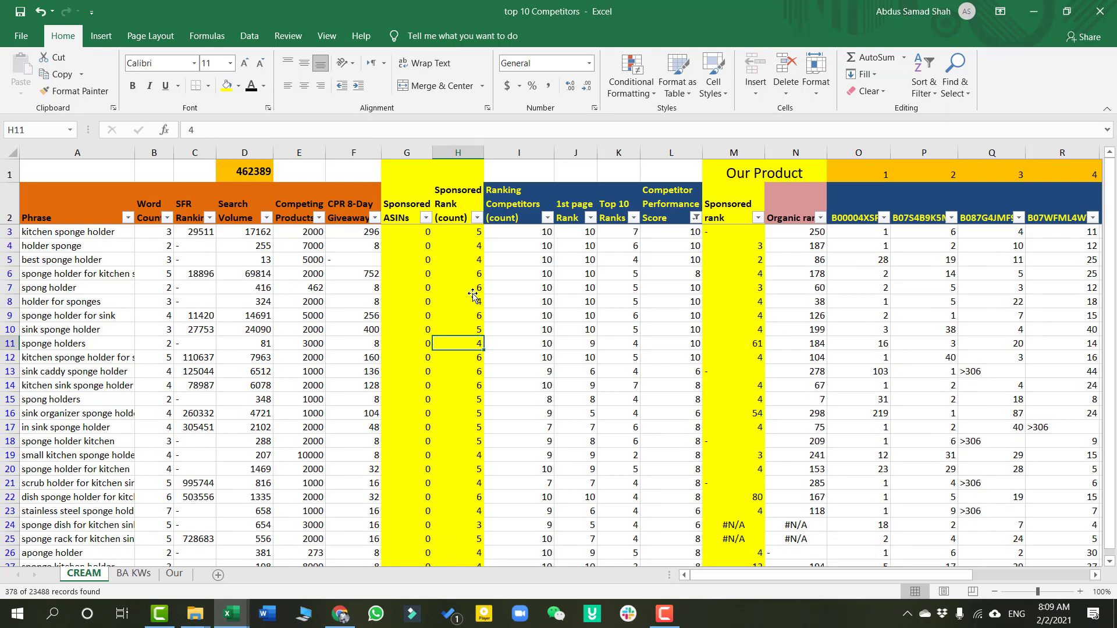
Filter the Sponsored Rank (count) column to exclude the "-" entries, keeping the values 1 to 6
{"action": "left_click", "coordinate": [478, 219]}
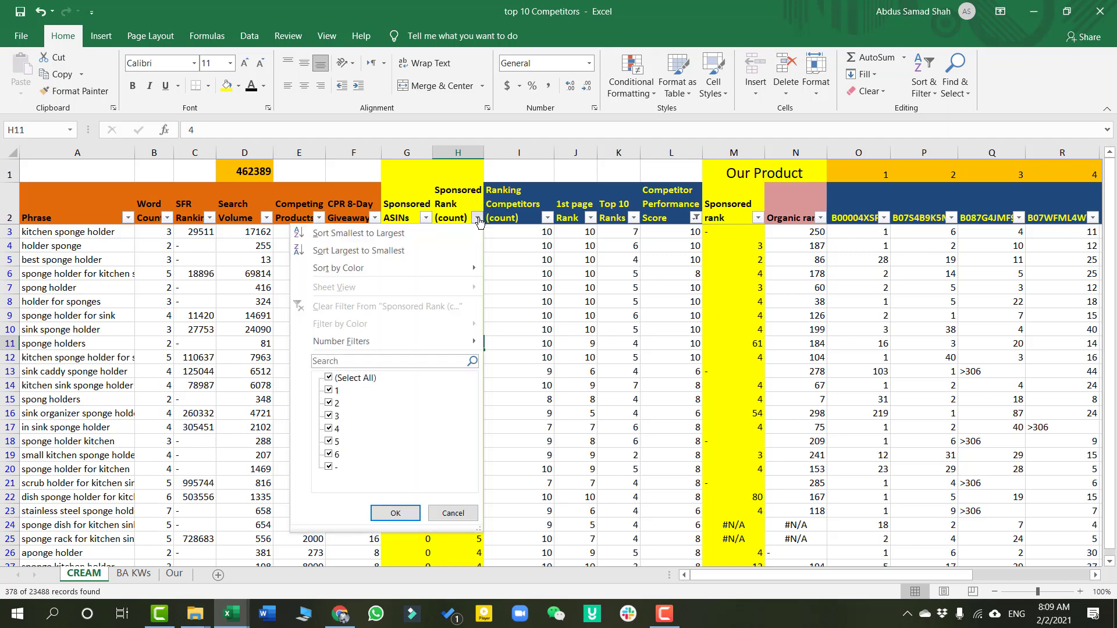
{"action": "left_click", "coordinate": [478, 220]}
{"action": "left_click", "coordinate": [469, 278]}
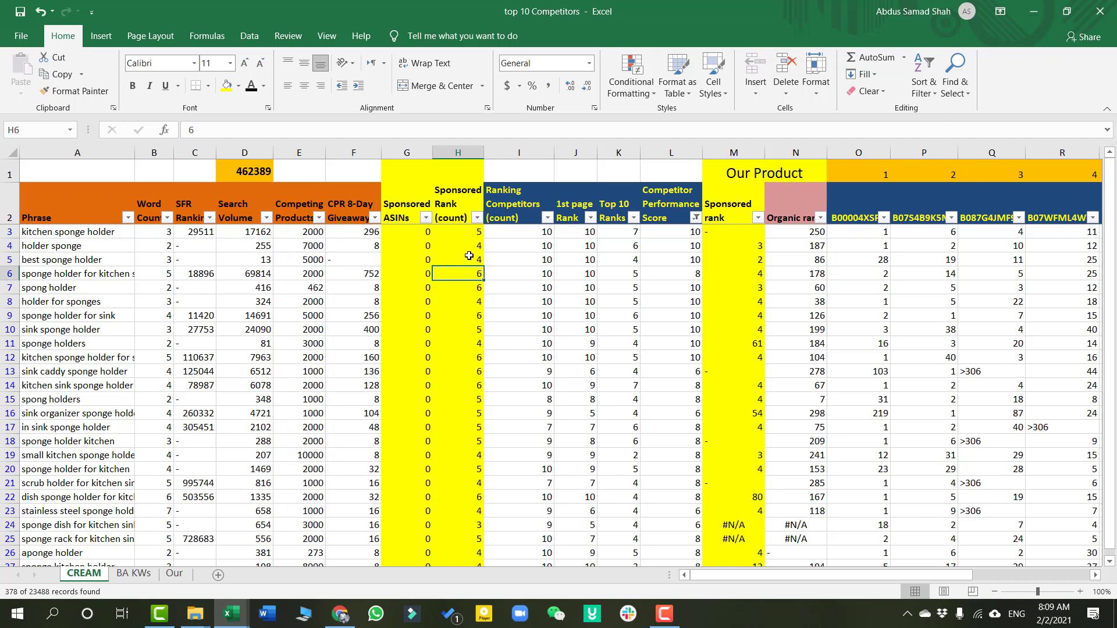
{"action": "scroll", "coordinate": [477, 302], "scroll_direction": "down", "scroll_amount": 17}
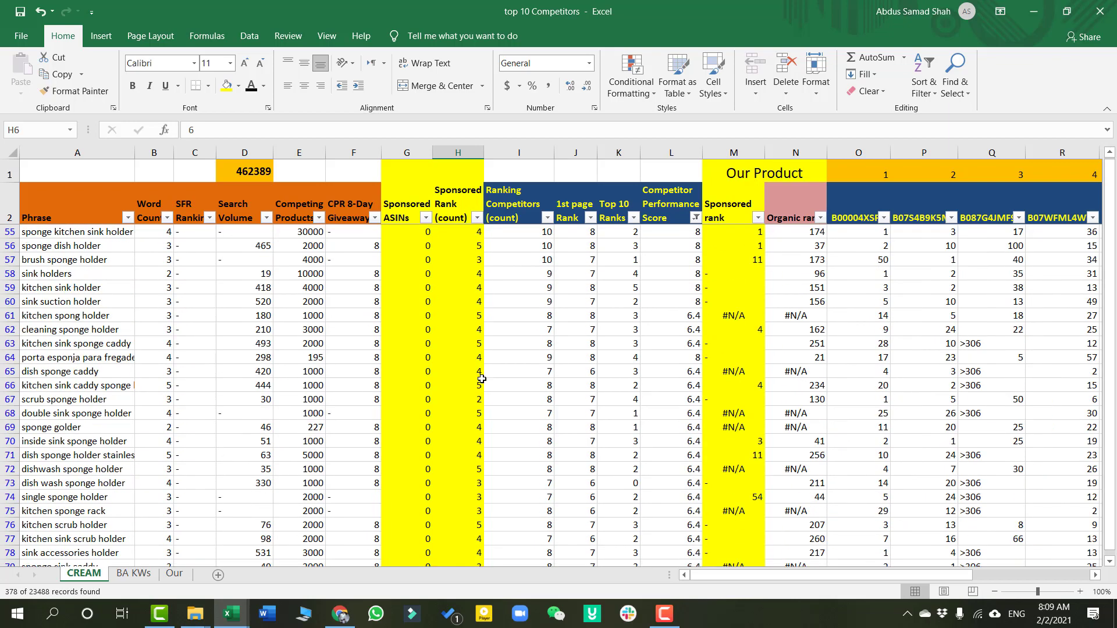
{"action": "scroll", "coordinate": [482, 379], "scroll_direction": "up", "scroll_amount": 17}
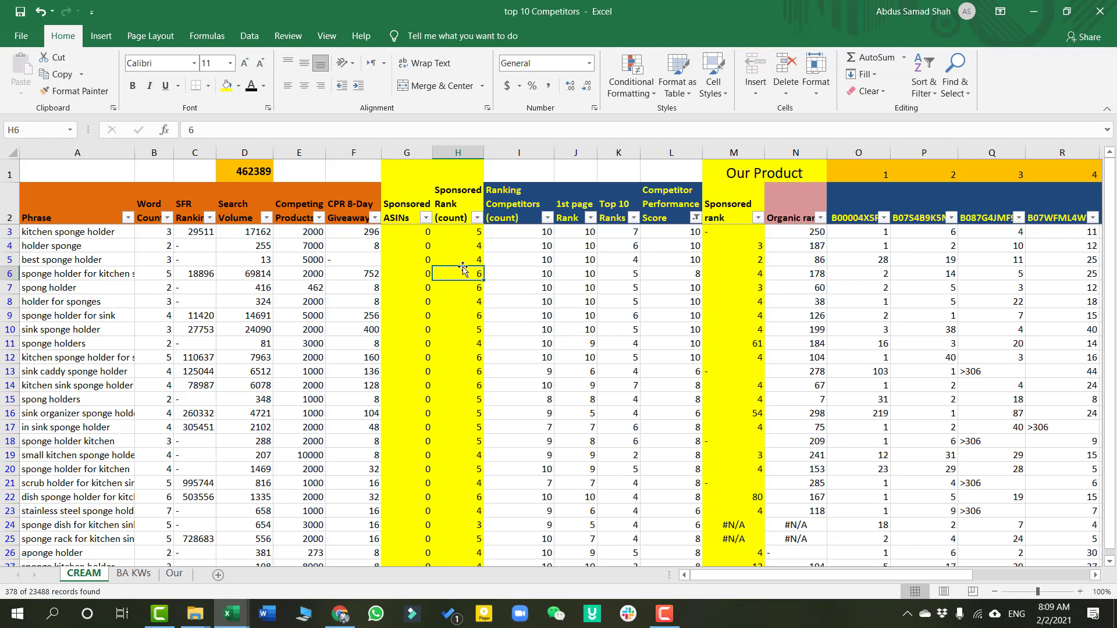
{"action": "left_click", "coordinate": [461, 249]}
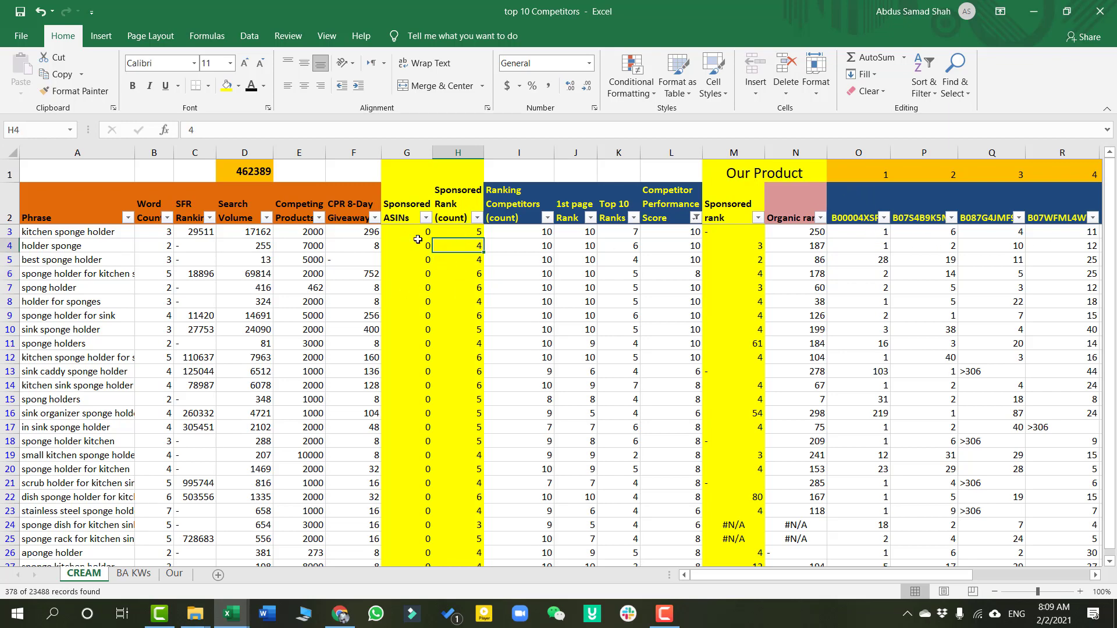
{"action": "left_click", "coordinate": [478, 217]}
{"action": "mouse_move", "coordinate": [377, 342]}
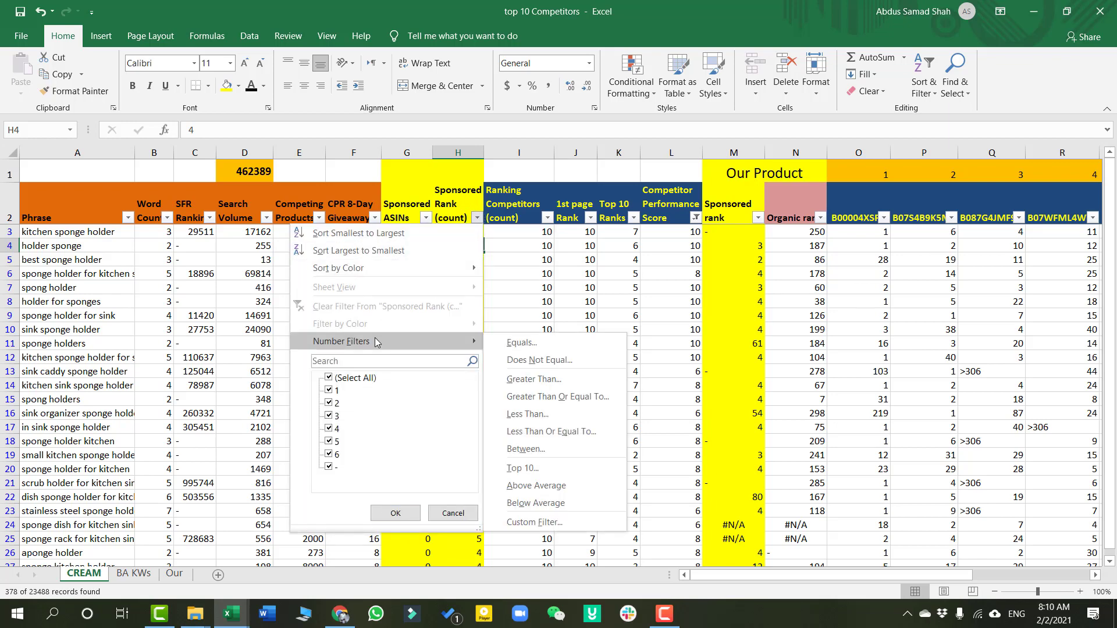
{"action": "left_click", "coordinate": [329, 466]}
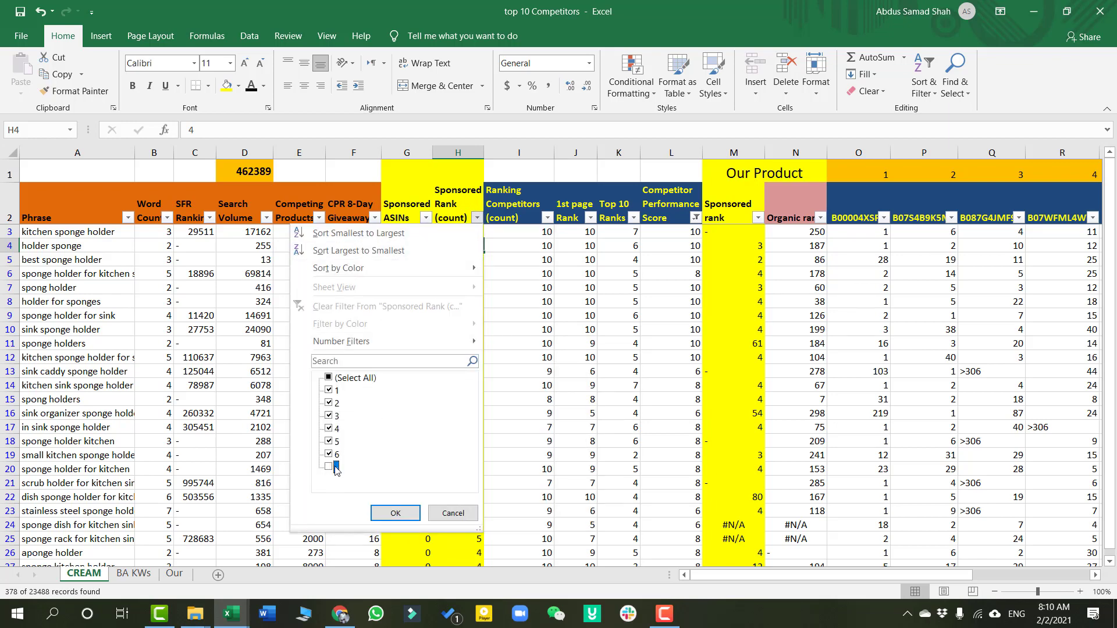
{"action": "left_click", "coordinate": [396, 512]}
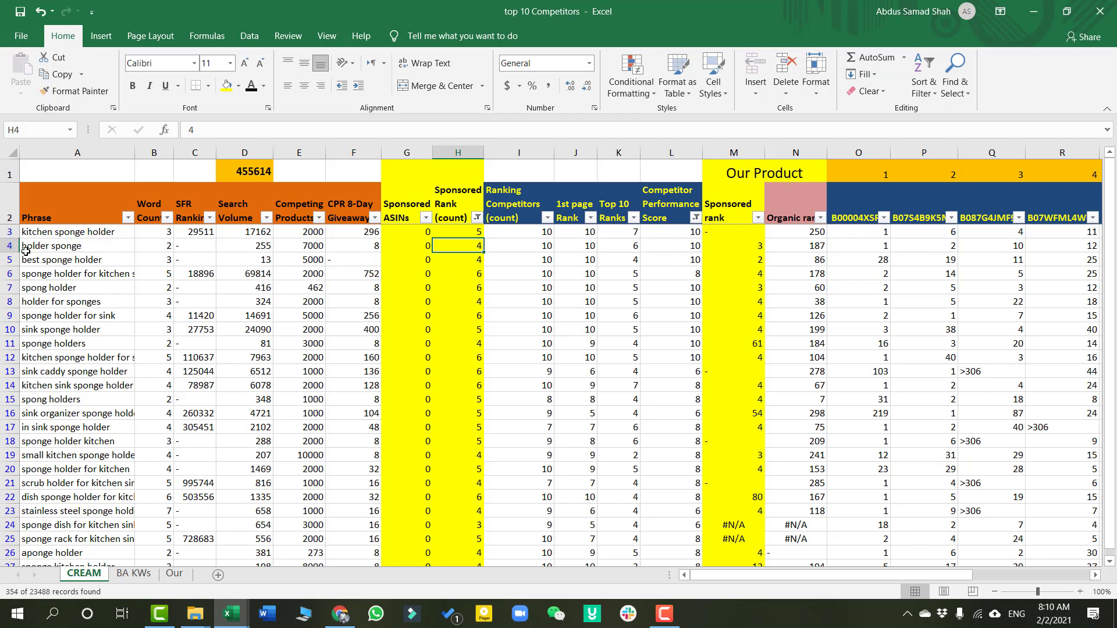
Examine our product's Sponsored rank values down the filtered list, including the "-" and #N/A cells, and the search volume for "sponge holders"
{"action": "left_click", "coordinate": [743, 248]}
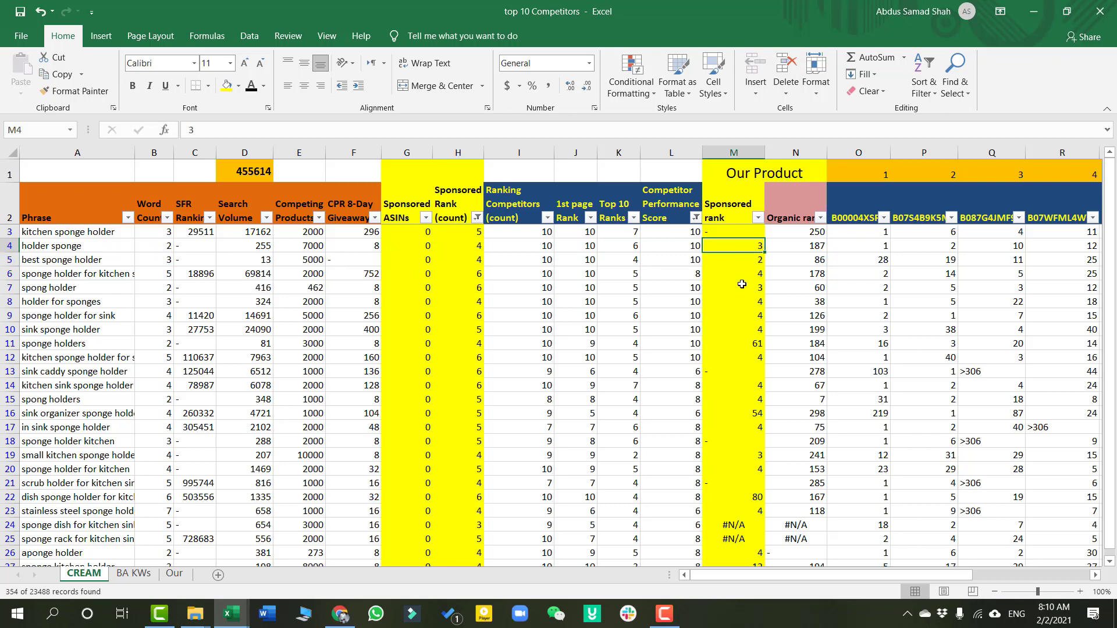
{"action": "scroll", "coordinate": [742, 308], "scroll_direction": "down", "scroll_amount": 5}
{"action": "scroll", "coordinate": [742, 307], "scroll_direction": "up", "scroll_amount": 5}
{"action": "scroll", "coordinate": [742, 307], "scroll_direction": "down", "scroll_amount": 3}
{"action": "scroll", "coordinate": [752, 314], "scroll_direction": "up", "scroll_amount": 3}
{"action": "left_click", "coordinate": [739, 343]}
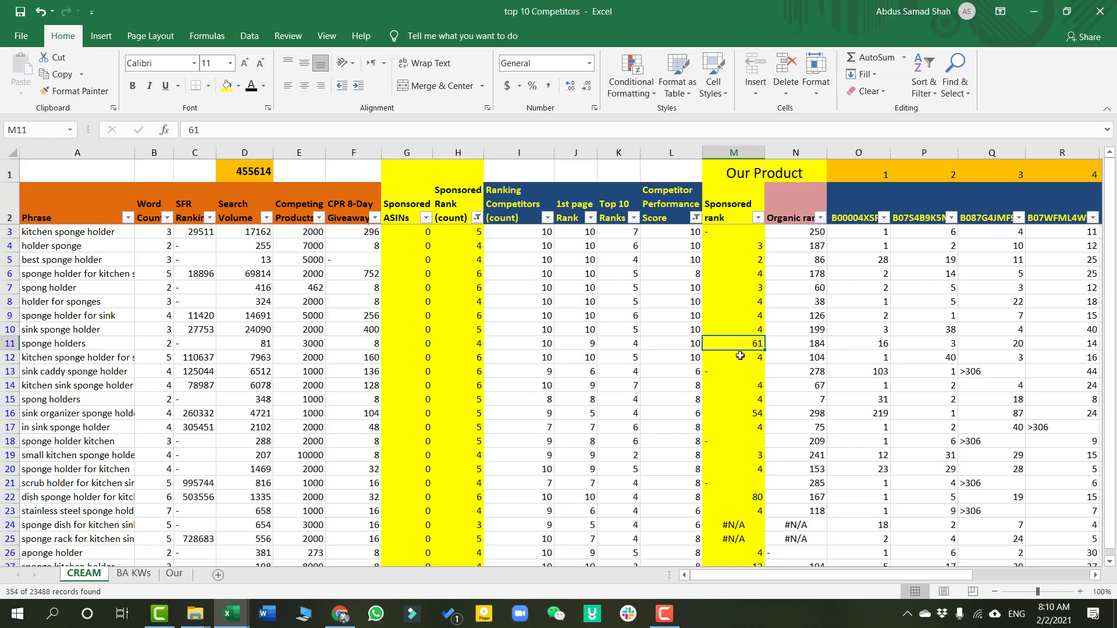
{"action": "left_click", "coordinate": [255, 343]}
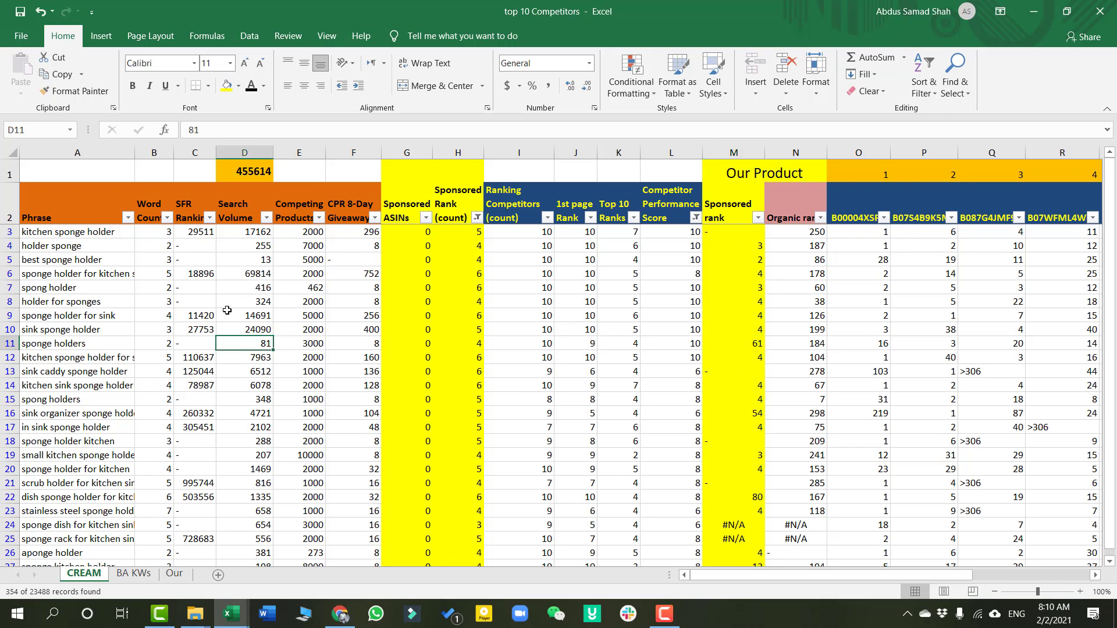
{"action": "scroll", "coordinate": [723, 424], "scroll_direction": "down", "scroll_amount": 5}
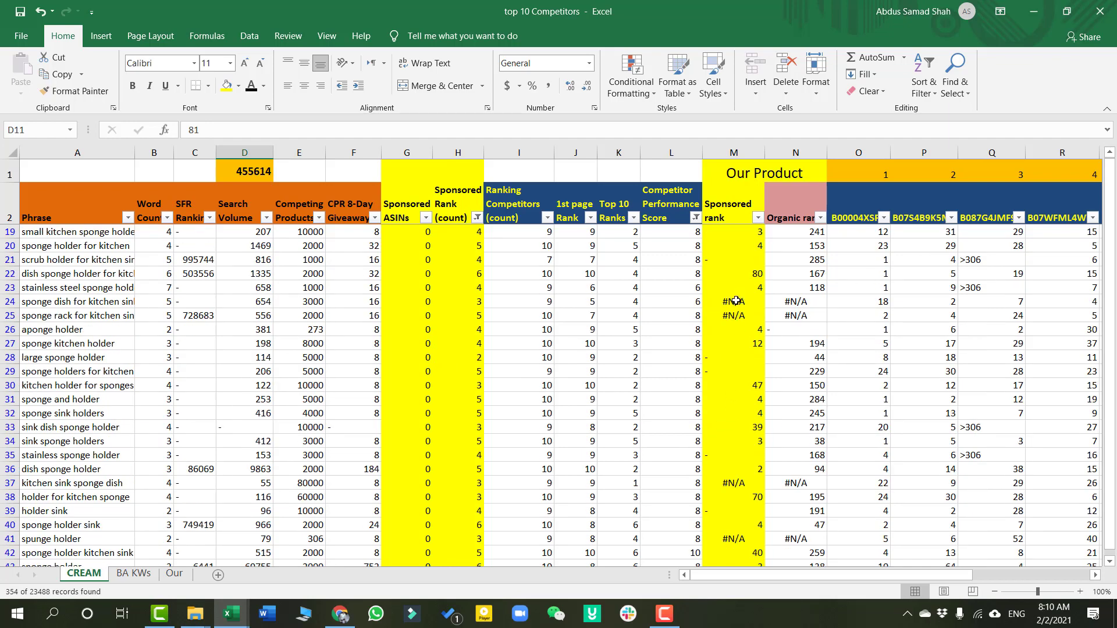
{"action": "left_click", "coordinate": [737, 301]}
{"action": "left_click", "coordinate": [731, 367]}
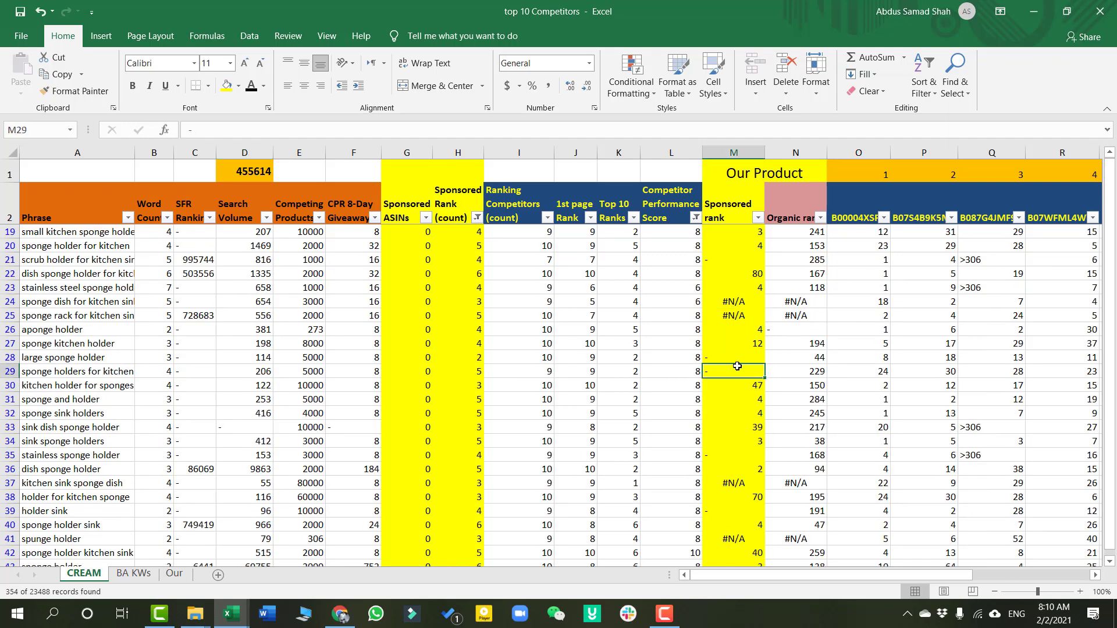
{"action": "left_click", "coordinate": [742, 360]}
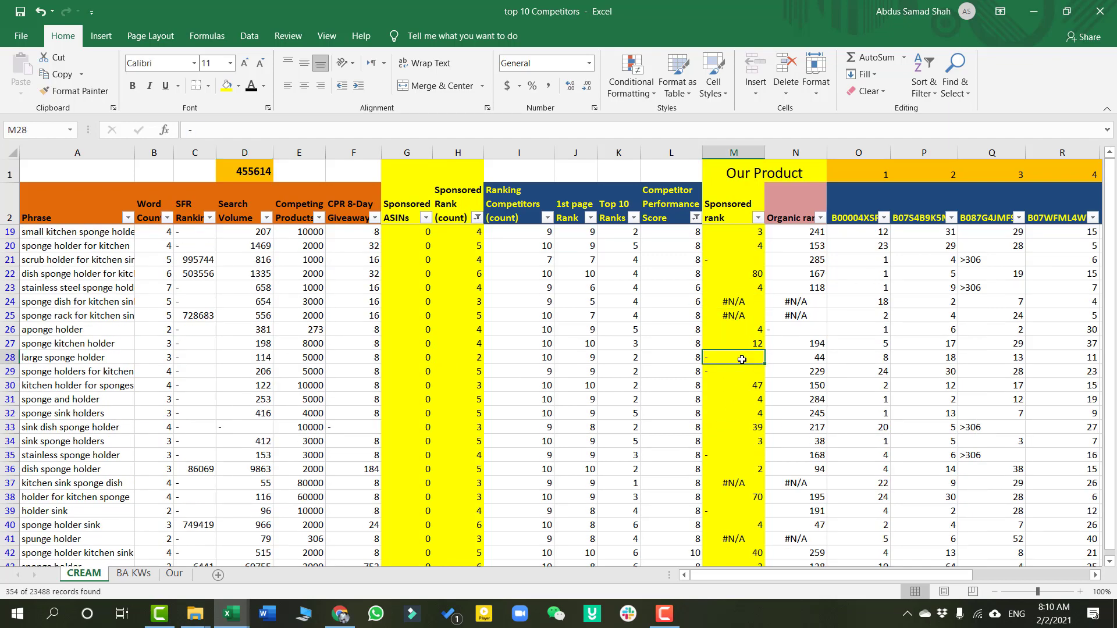
Filter our product's Sponsored rank column to show only the "-" and #N/A entries
{"action": "left_click", "coordinate": [758, 217]}
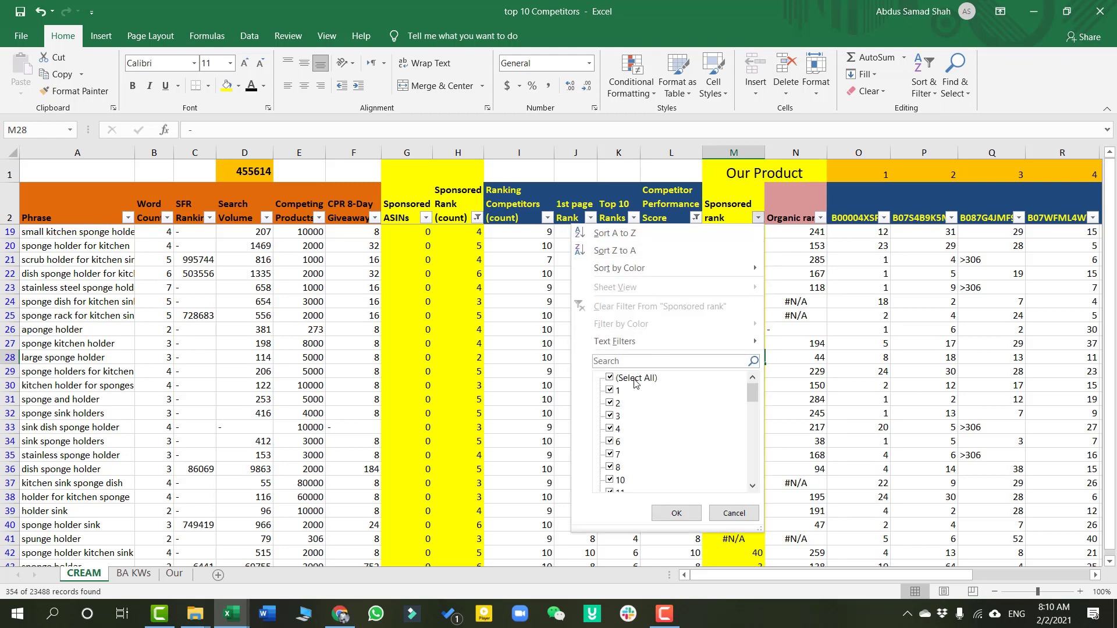
{"action": "left_click", "coordinate": [609, 379]}
{"action": "scroll", "coordinate": [620, 419], "scroll_direction": "down", "scroll_amount": 10}
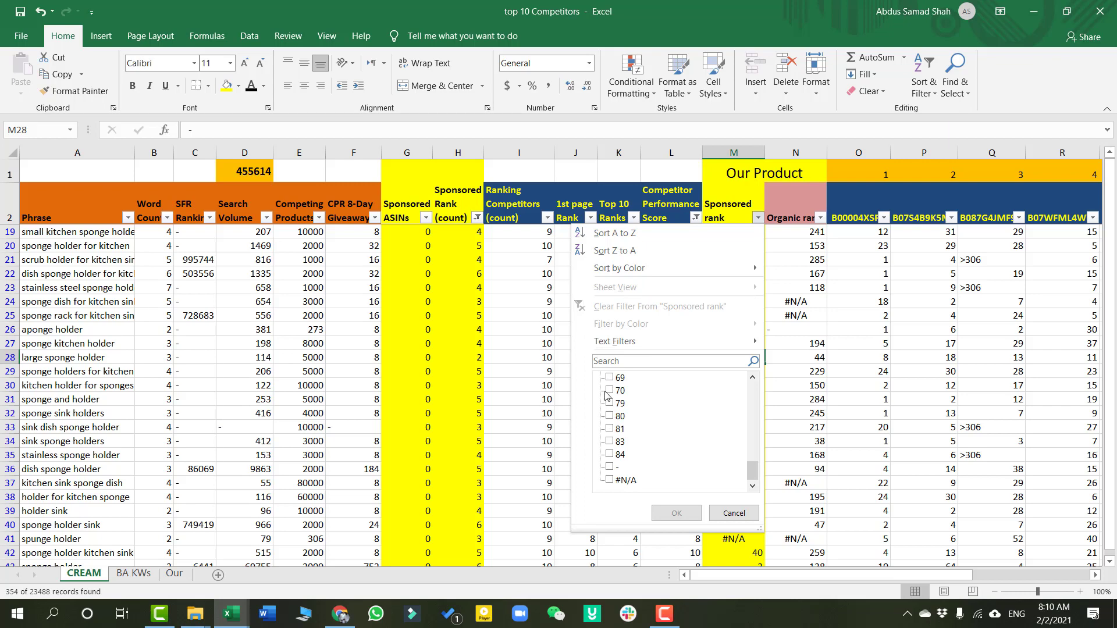
{"action": "scroll", "coordinate": [618, 419], "scroll_direction": "up", "scroll_amount": 6}
{"action": "scroll", "coordinate": [629, 419], "scroll_direction": "up", "scroll_amount": 3}
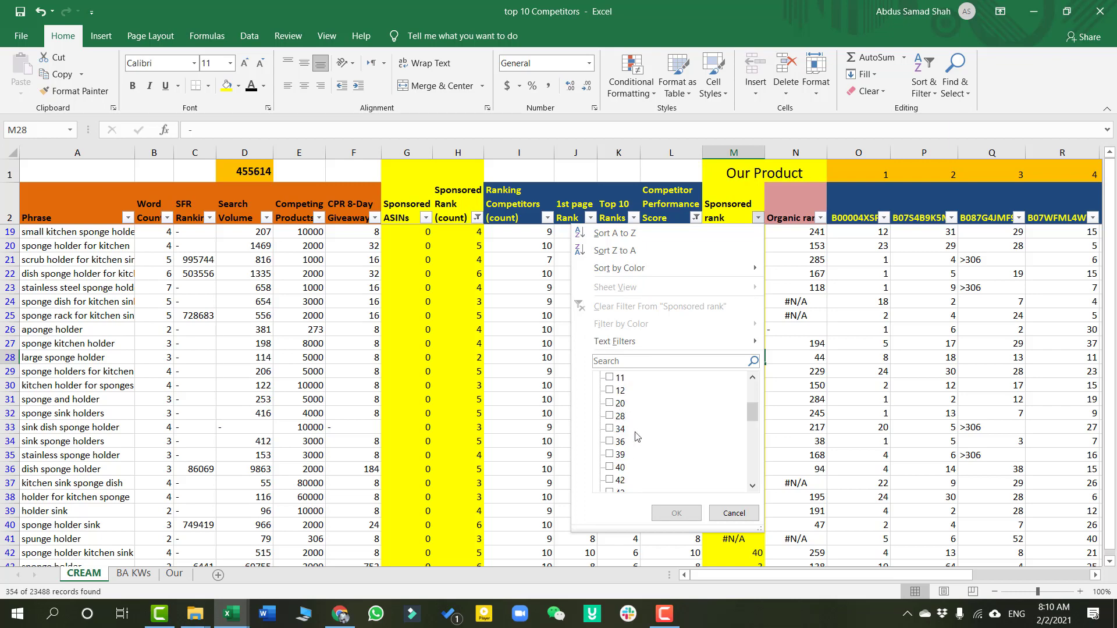
{"action": "scroll", "coordinate": [616, 418], "scroll_direction": "down", "scroll_amount": 9}
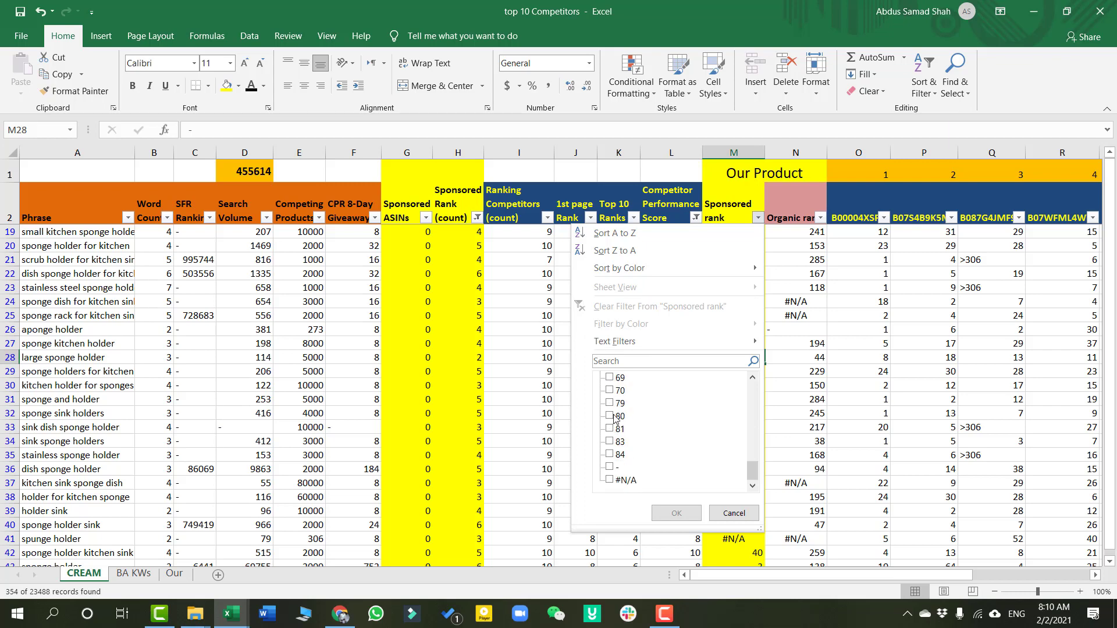
{"action": "left_click", "coordinate": [609, 467]}
{"action": "left_click", "coordinate": [610, 479]}
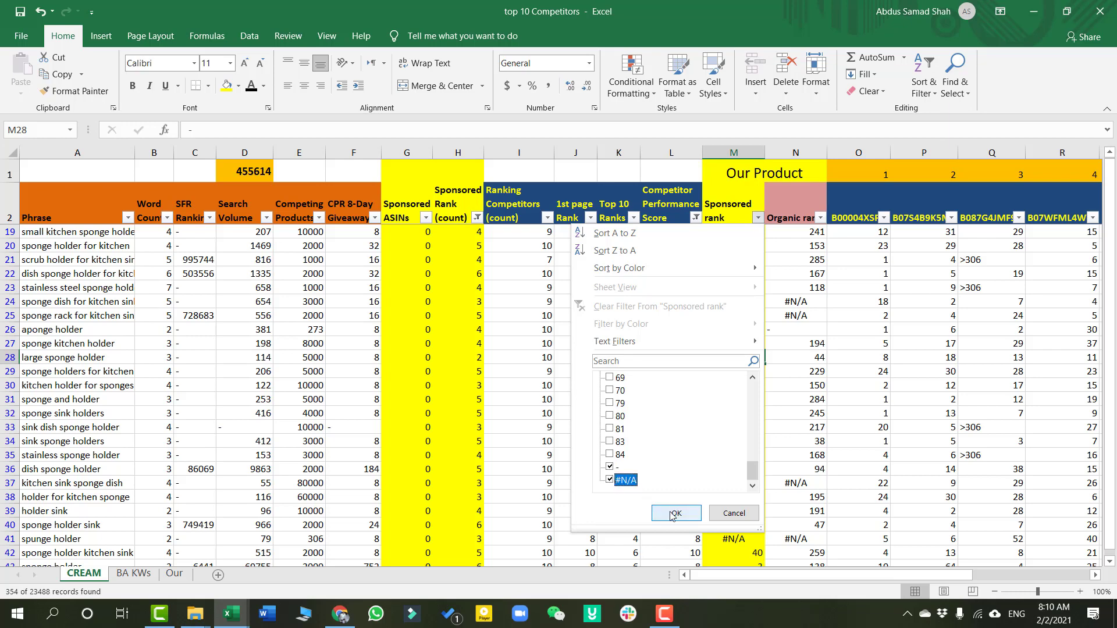
{"action": "left_click", "coordinate": [674, 513]}
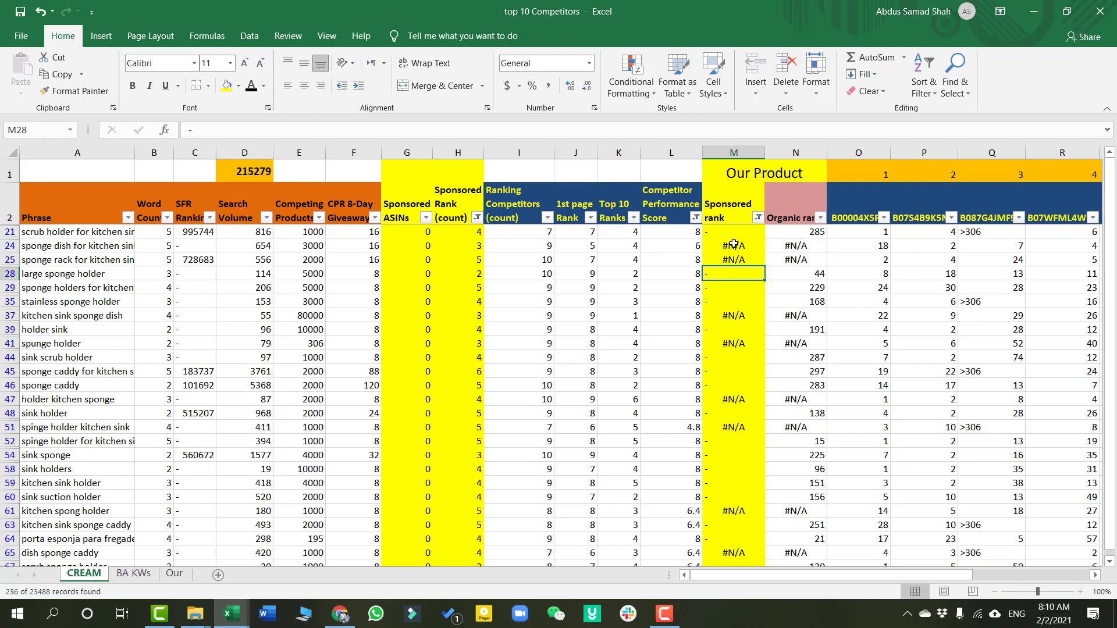
Review our product's Sponsored rank, Sponsored ASINs and Sponsored Rank (count) values down the filtered phrases
{"action": "left_click", "coordinate": [739, 262]}
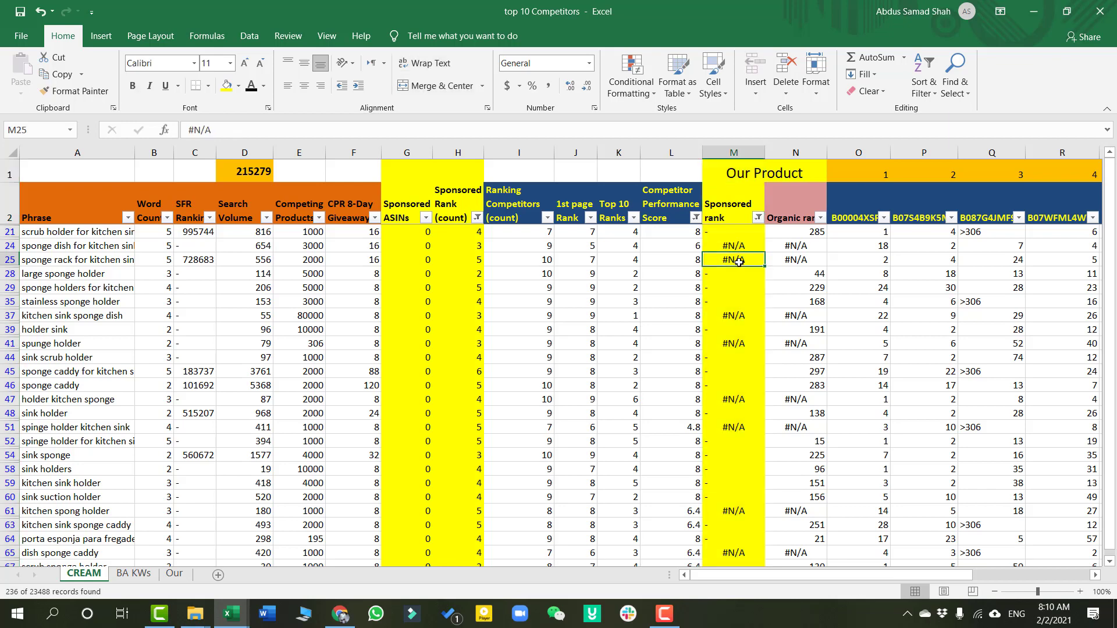
{"action": "scroll", "coordinate": [739, 262], "scroll_direction": "down", "scroll_amount": 20}
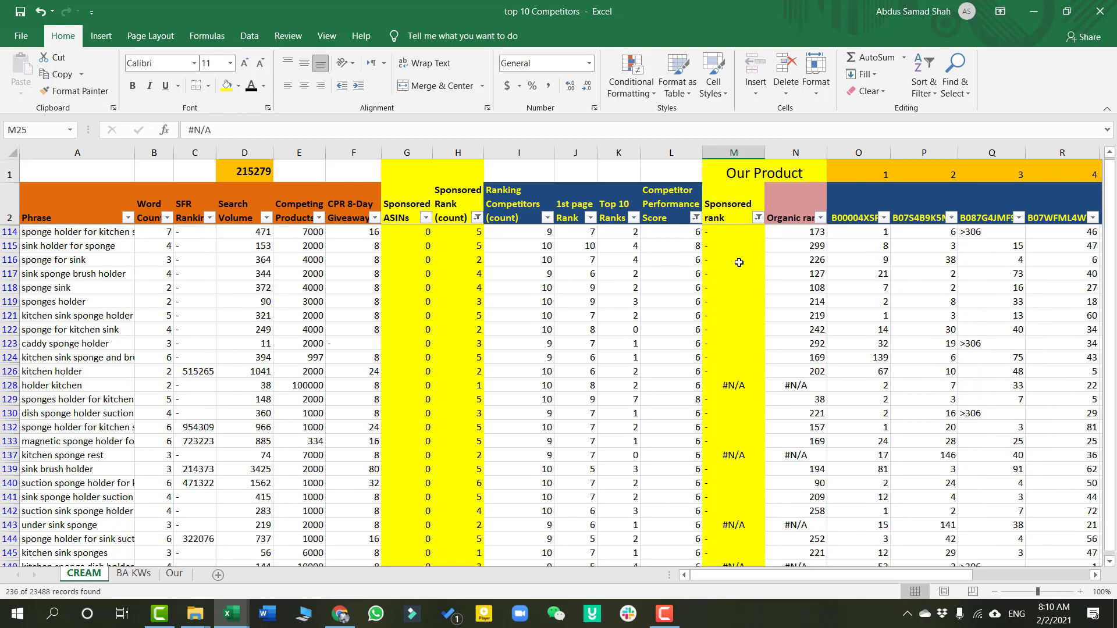
{"action": "scroll", "coordinate": [739, 262], "scroll_direction": "down", "scroll_amount": 12}
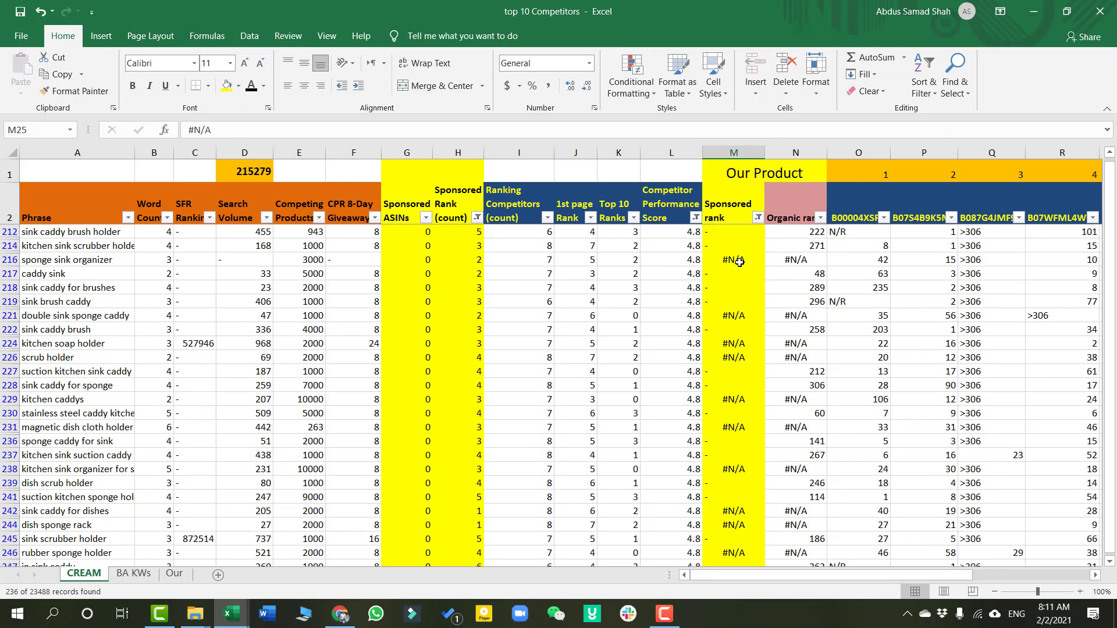
{"action": "scroll", "coordinate": [739, 262], "scroll_direction": "up", "scroll_amount": 14}
{"action": "left_click", "coordinate": [458, 244]}
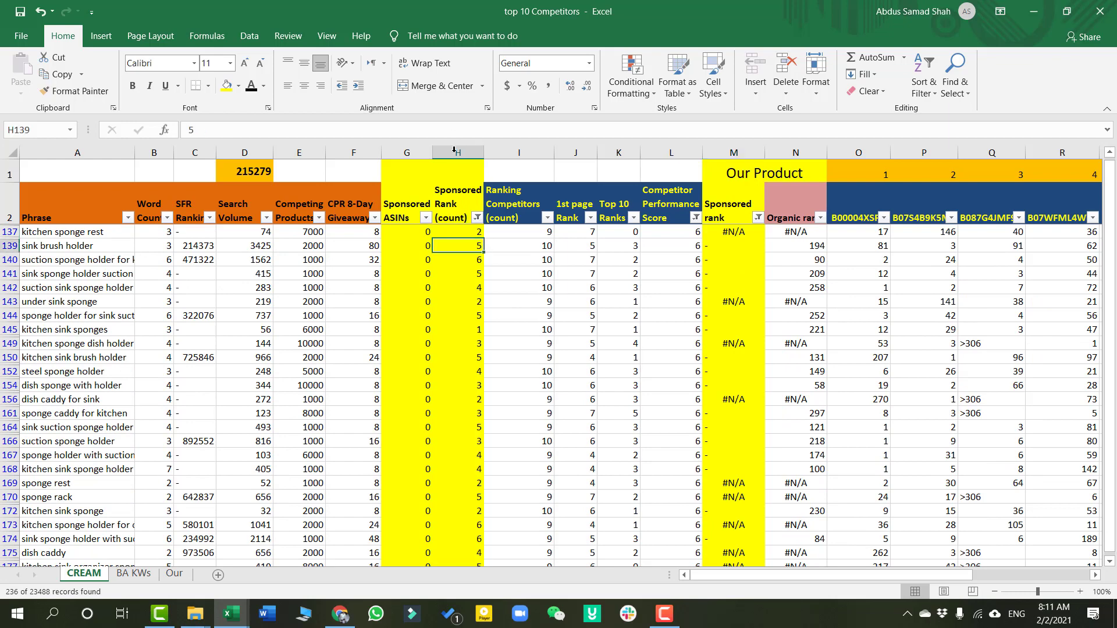
{"action": "left_click", "coordinate": [454, 149]}
{"action": "left_click", "coordinate": [407, 152]}
{"action": "left_click", "coordinate": [460, 260]}
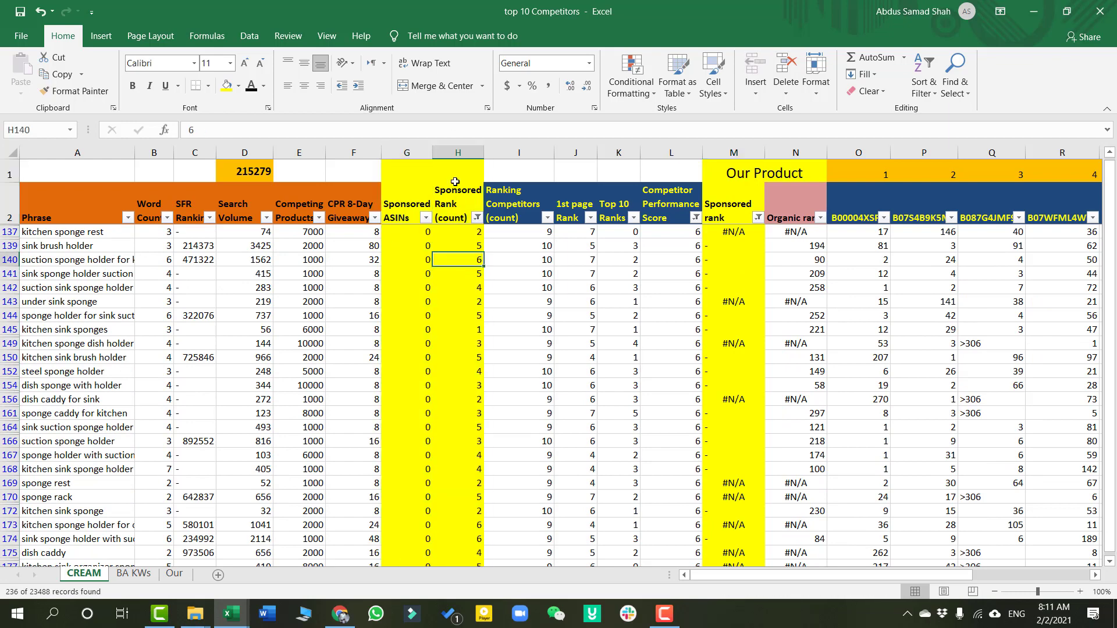
{"action": "left_click", "coordinate": [407, 152]}
{"action": "left_click", "coordinate": [458, 153]}
{"action": "left_click", "coordinate": [408, 331]}
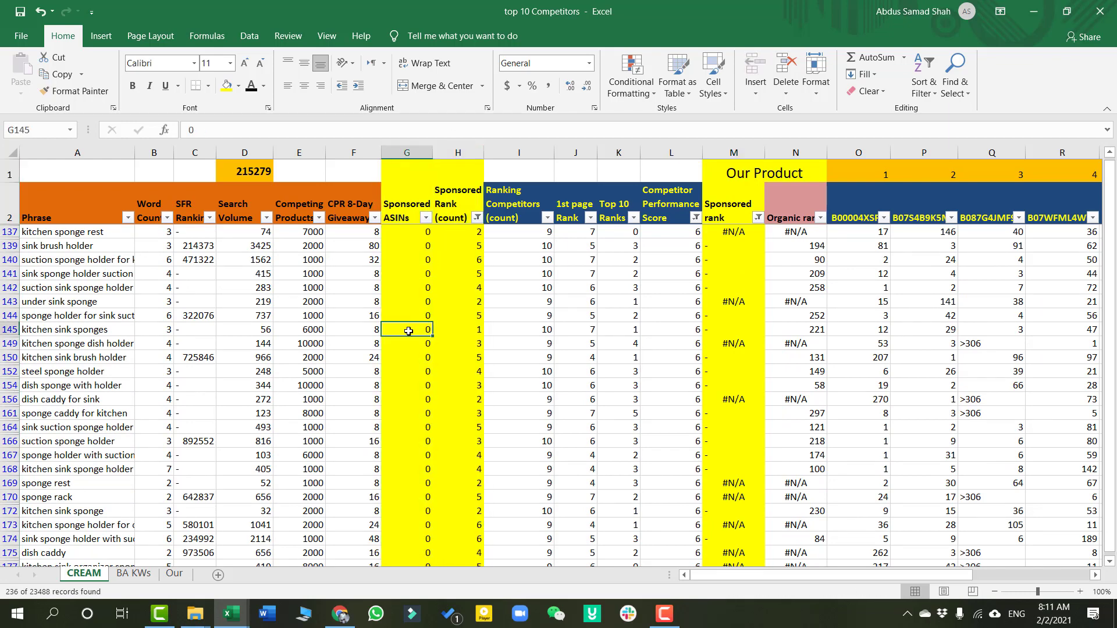
{"action": "scroll", "coordinate": [409, 331], "scroll_direction": "down", "scroll_amount": 20}
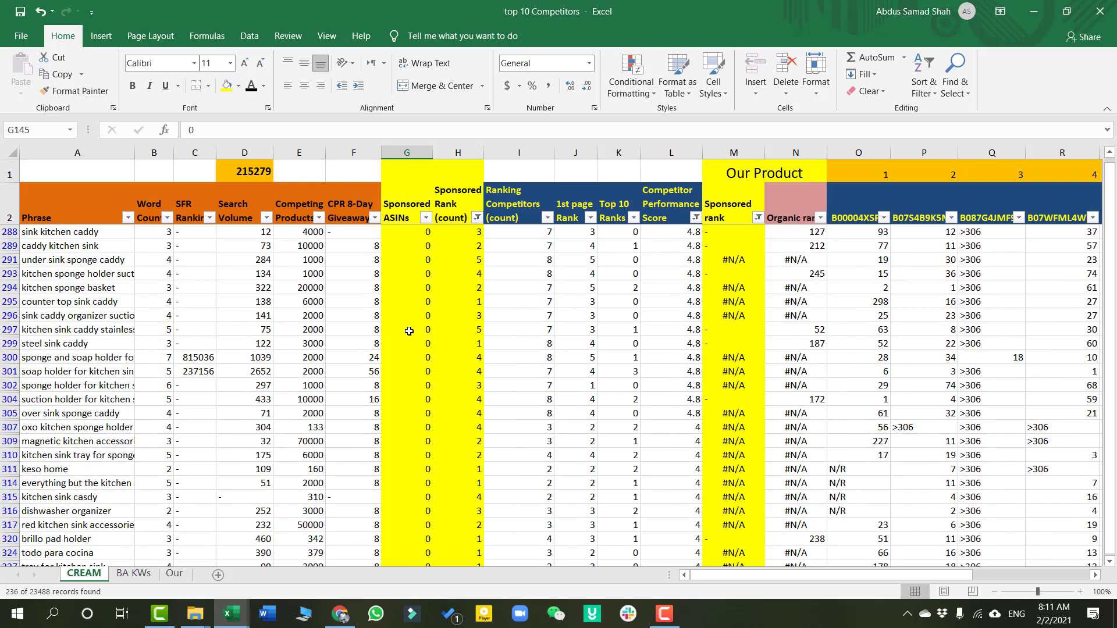
{"action": "scroll", "coordinate": [409, 331], "scroll_direction": "up", "scroll_amount": 20}
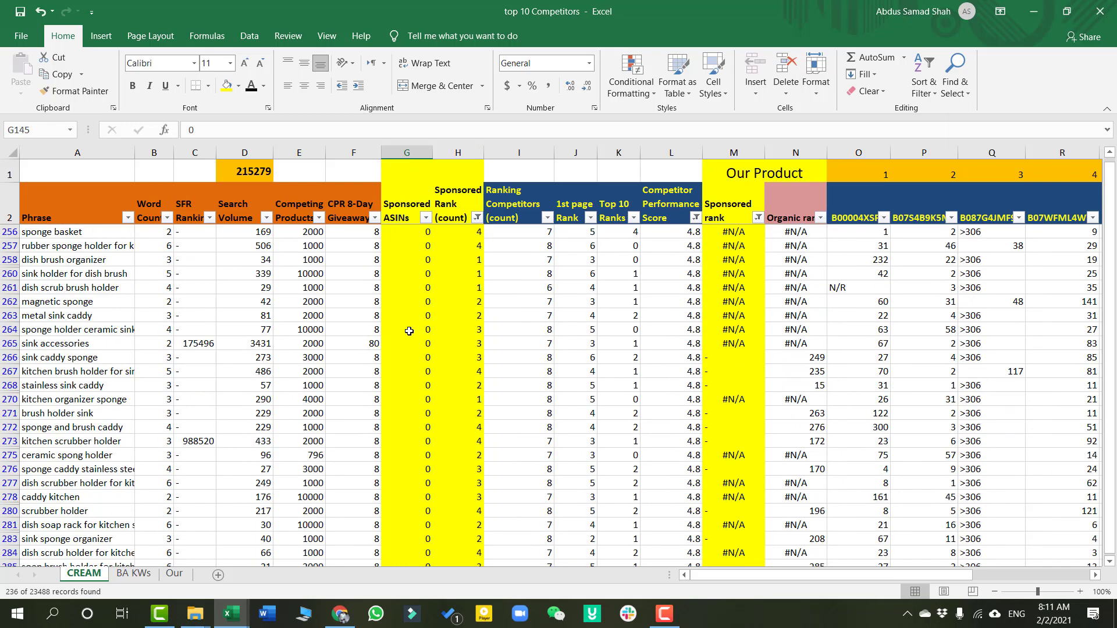
Compare the competitors' Sponsored ASINs and Sponsored Rank (count) columns with our product's Sponsored rank through the rest of the list
{"action": "left_click", "coordinate": [407, 153]}
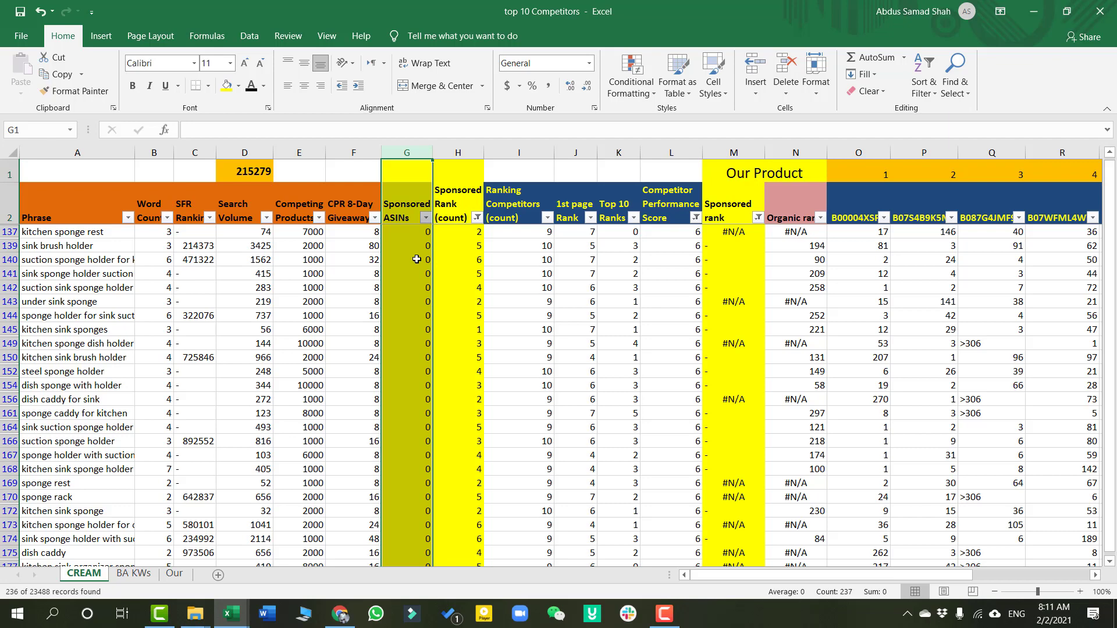
{"action": "left_click", "coordinate": [457, 152]}
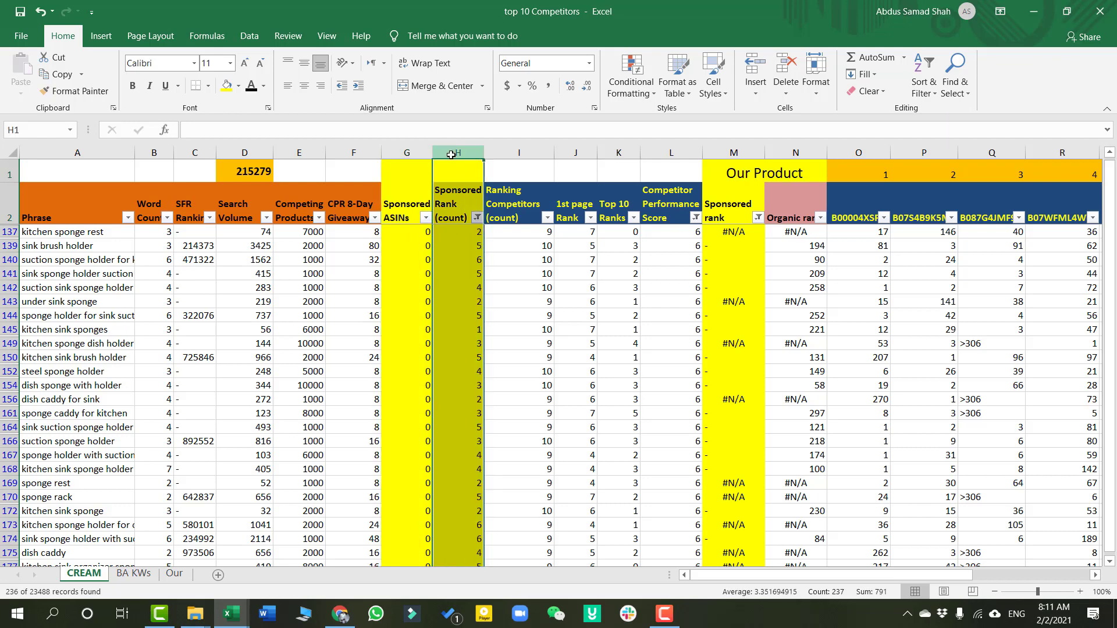
{"action": "left_click", "coordinate": [473, 323]}
{"action": "scroll", "coordinate": [472, 309], "scroll_direction": "down", "scroll_amount": 15}
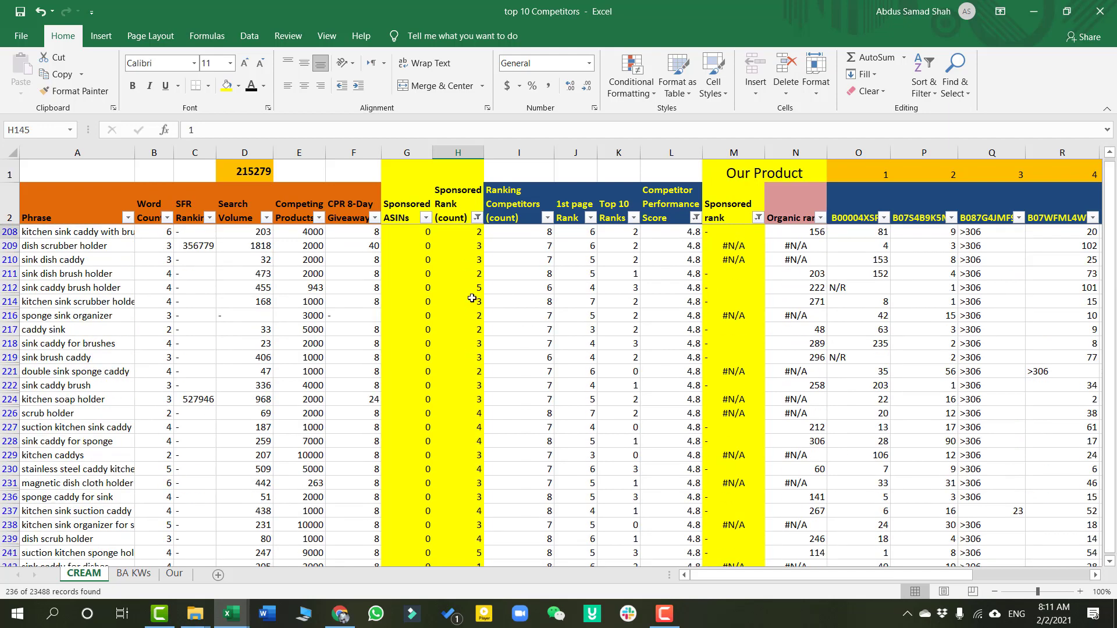
{"action": "left_click_drag", "start_coordinate": [471, 298], "coordinate": [488, 369]}
{"action": "left_click_drag", "start_coordinate": [747, 275], "coordinate": [738, 558]}
{"action": "scroll", "coordinate": [737, 466], "scroll_direction": "down", "scroll_amount": 20}
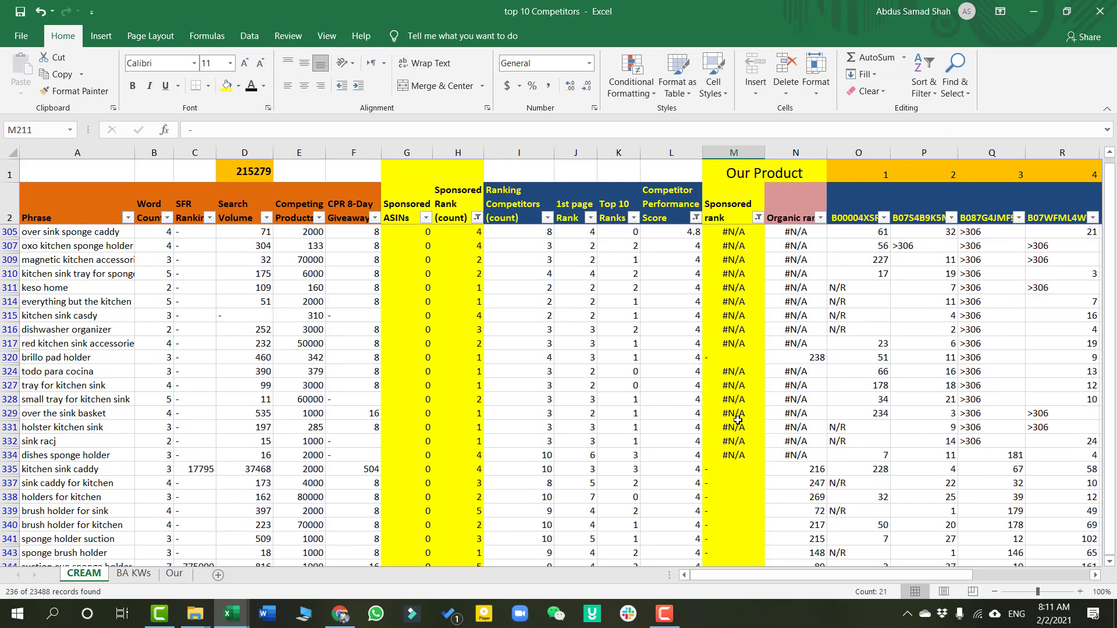
{"action": "scroll", "coordinate": [737, 420], "scroll_direction": "down", "scroll_amount": 15}
{"action": "scroll", "coordinate": [738, 435], "scroll_direction": "up", "scroll_amount": 8}
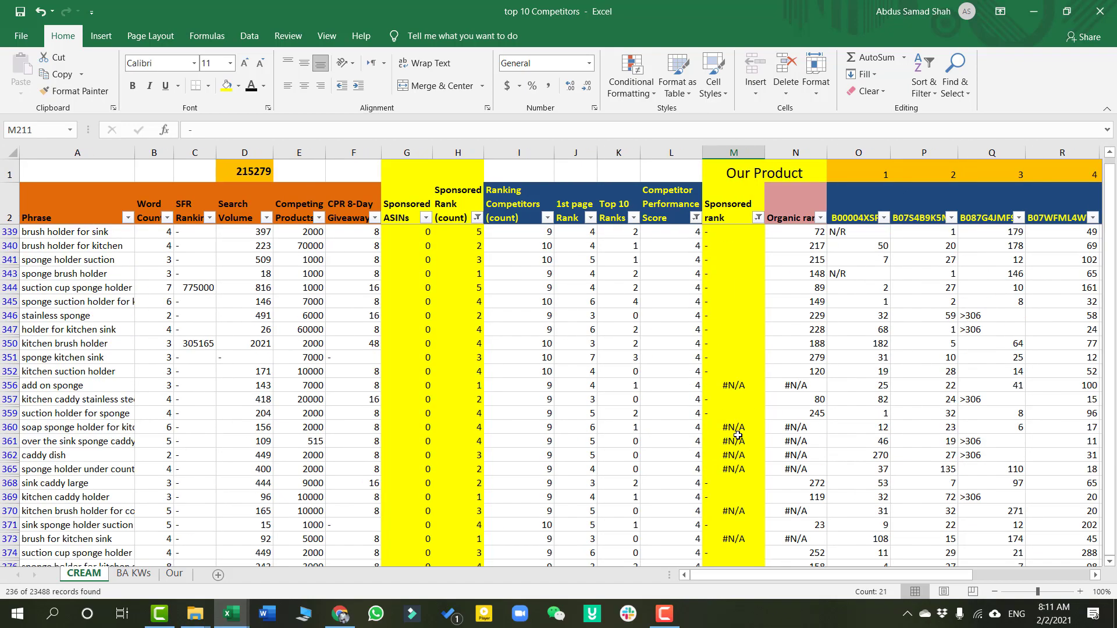
{"action": "scroll", "coordinate": [737, 435], "scroll_direction": "up", "scroll_amount": 20}
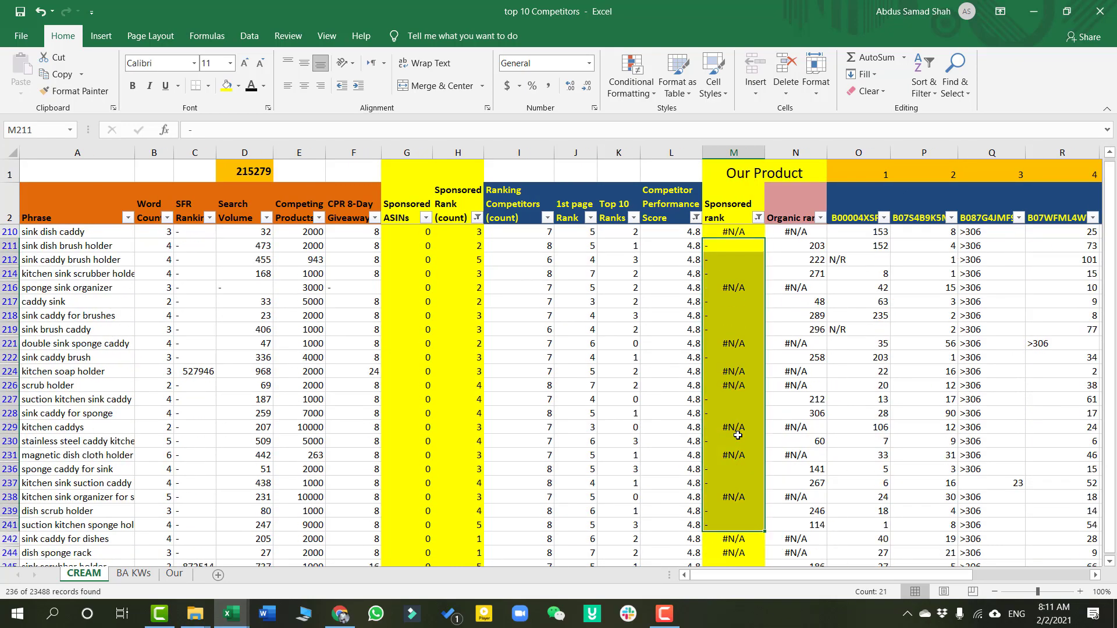
{"action": "scroll", "coordinate": [737, 435], "scroll_direction": "up", "scroll_amount": 20}
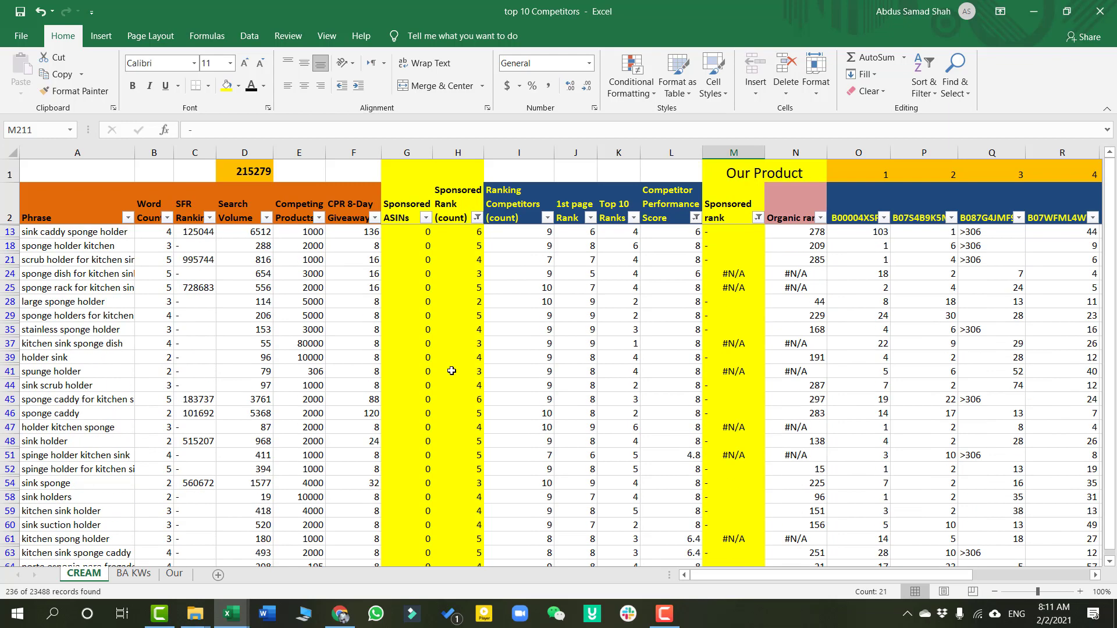
Highlight the filtered phrases from "kitchen sponge holder" through "sink sponge" to review them
{"action": "scroll", "coordinate": [451, 370], "scroll_direction": "up", "scroll_amount": 1}
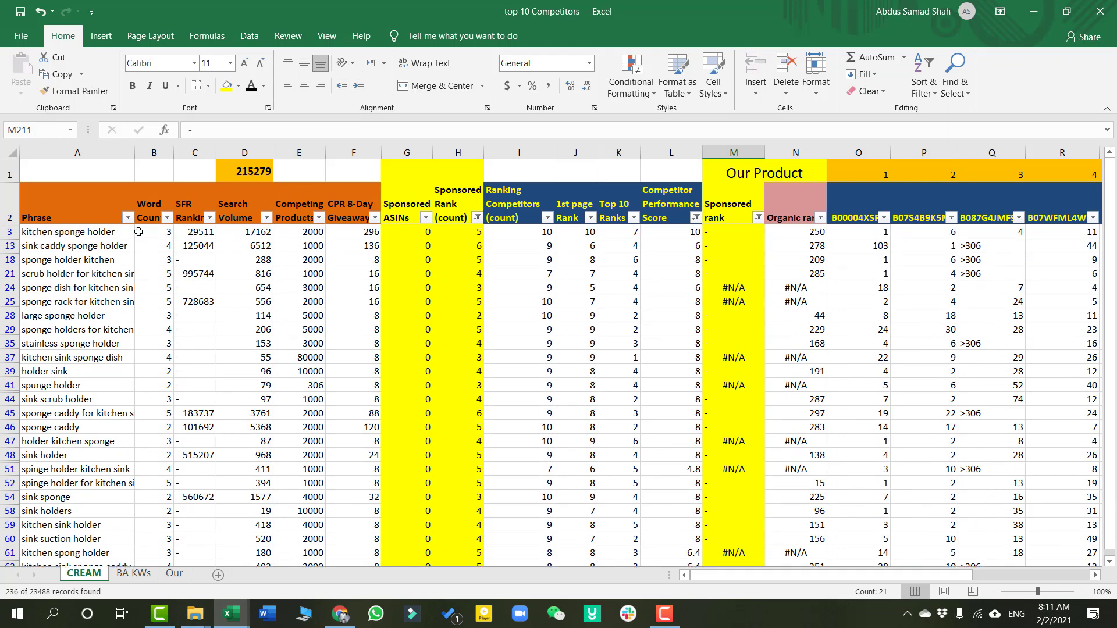
{"action": "left_click_drag", "start_coordinate": [119, 232], "coordinate": [101, 495]}
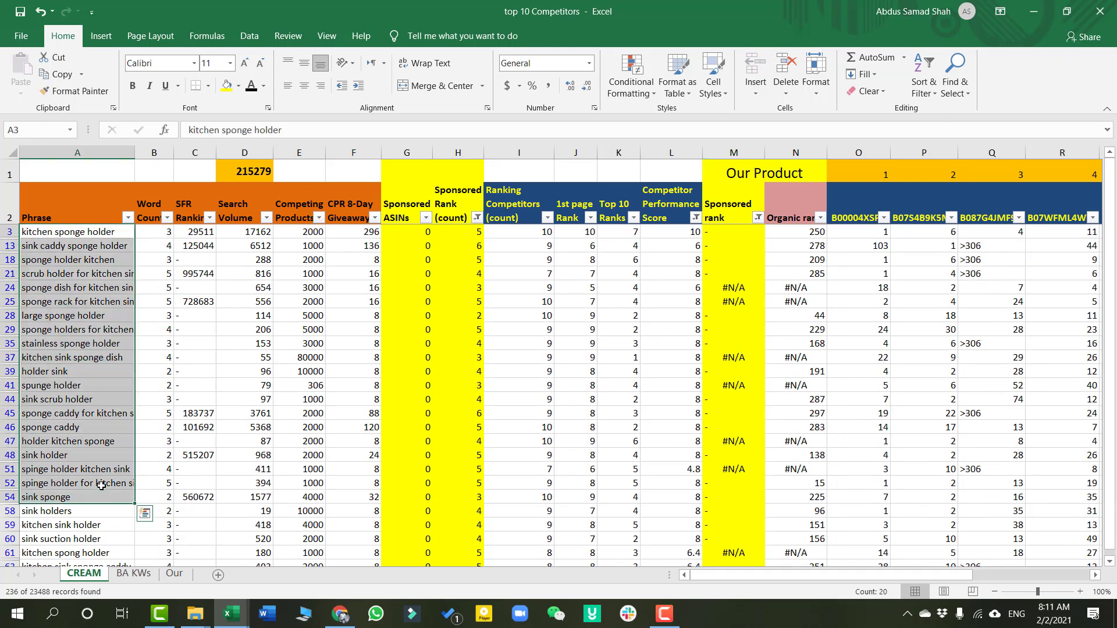
{"action": "left_click", "coordinate": [81, 341]}
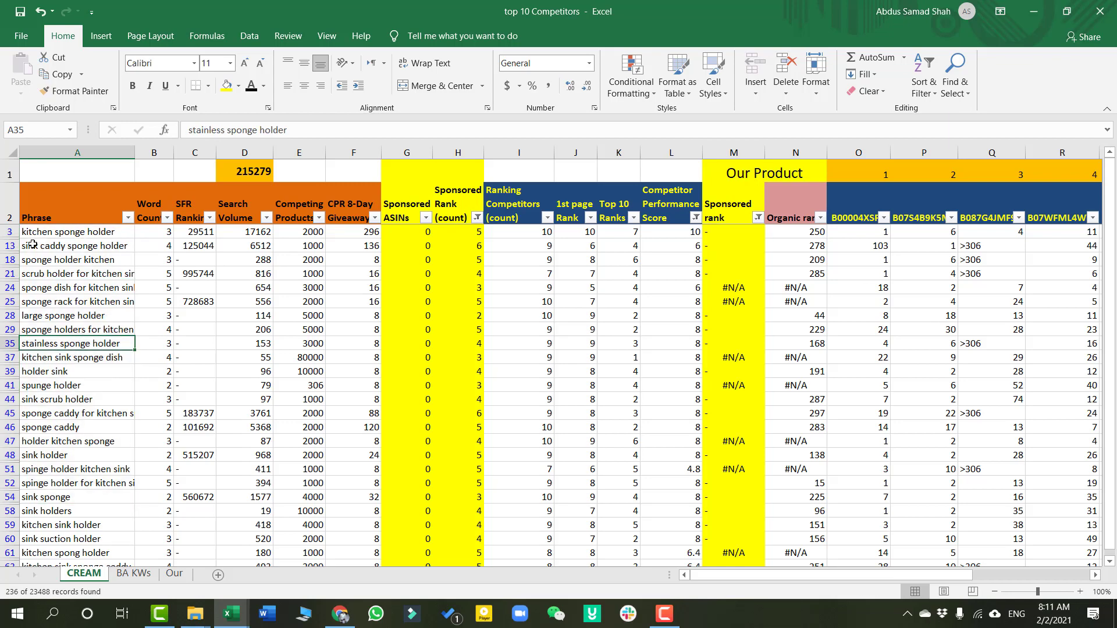
Filter the Competing Products column to show only values less than or equal to 1000
{"action": "left_click", "coordinate": [320, 220]}
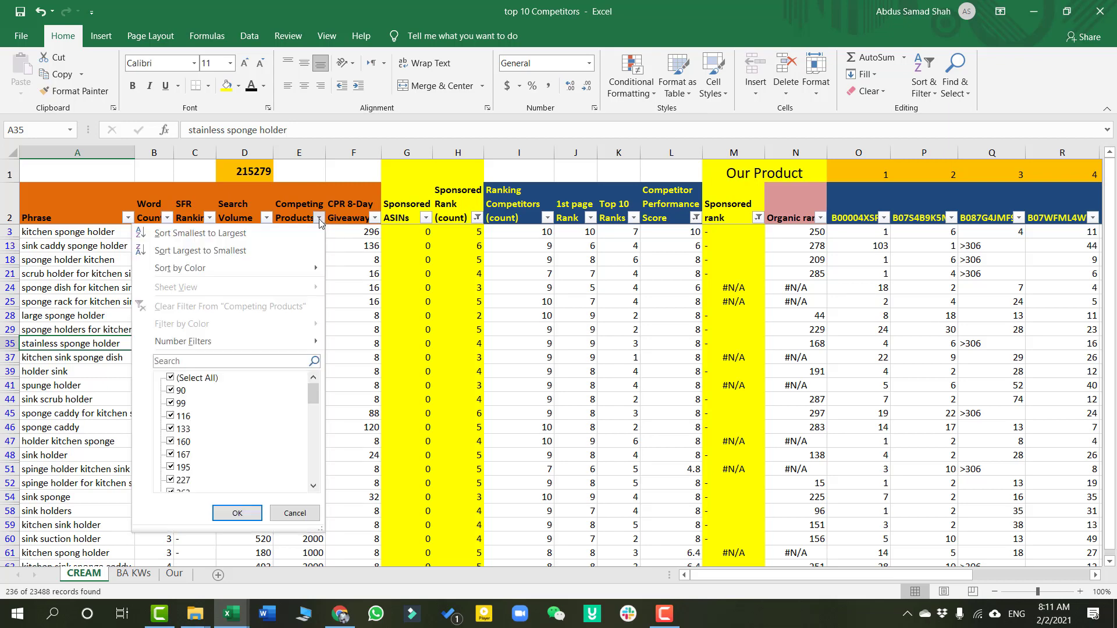
{"action": "mouse_move", "coordinate": [214, 348]}
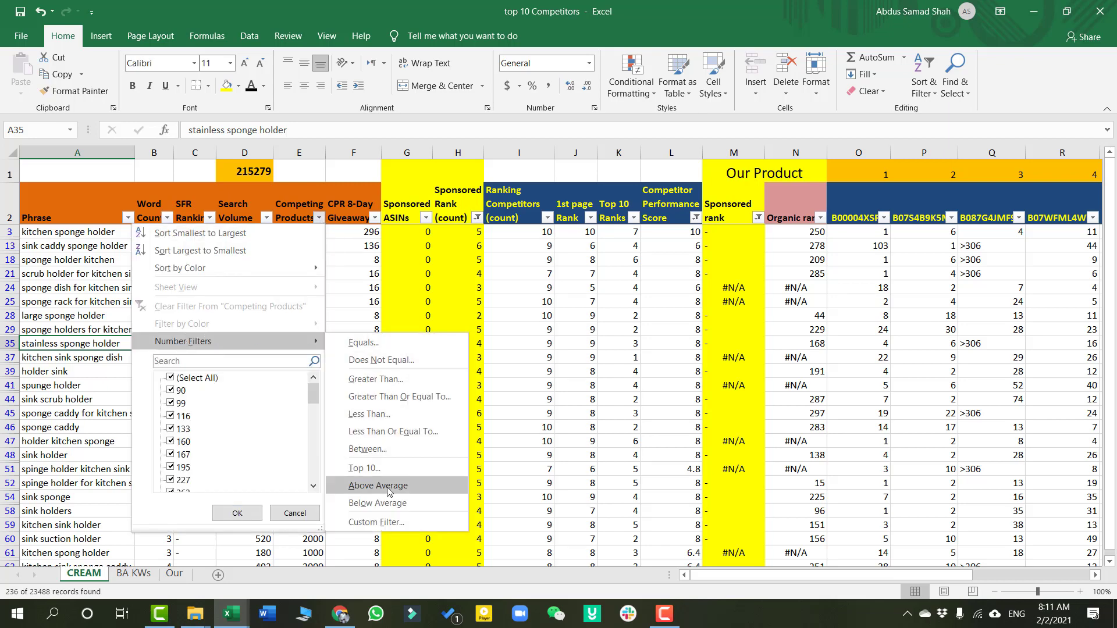
{"action": "left_click", "coordinate": [384, 522]}
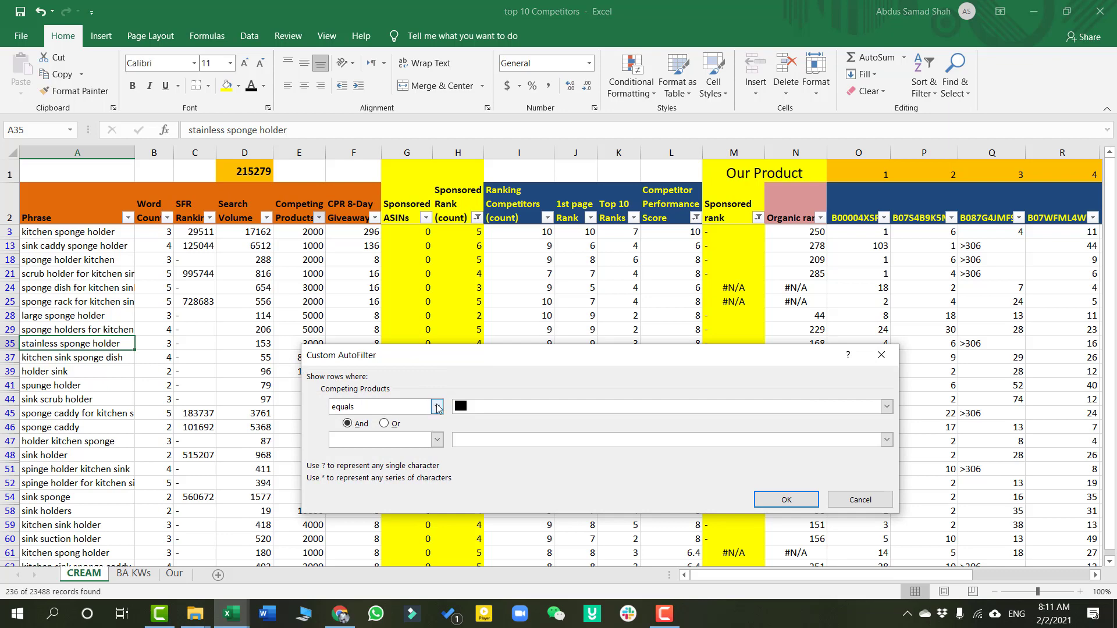
{"action": "left_click", "coordinate": [437, 406]}
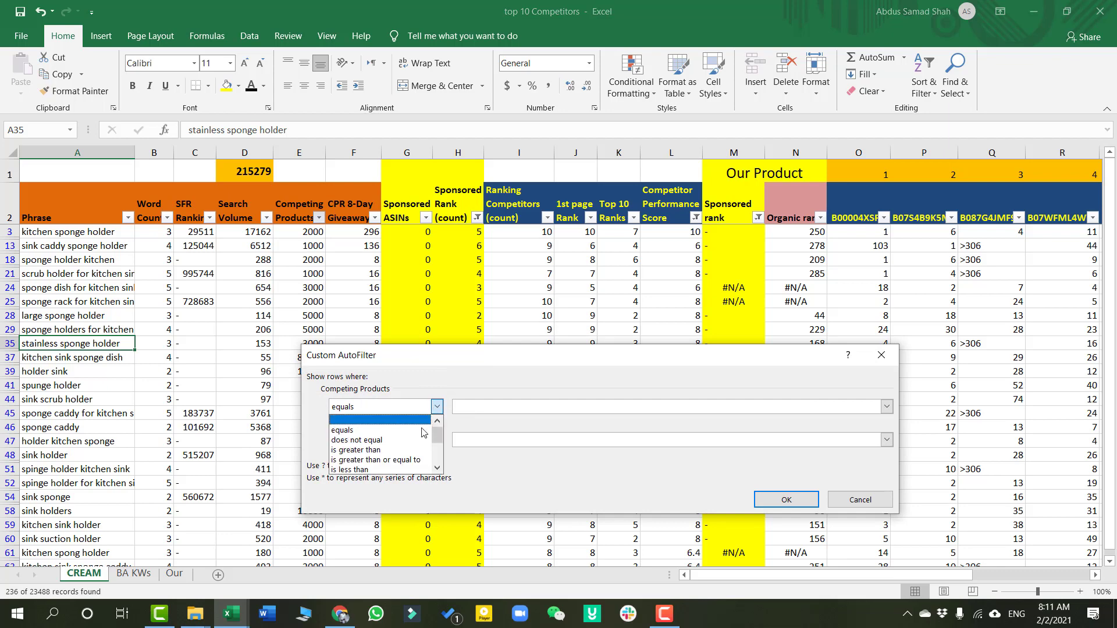
{"action": "scroll", "coordinate": [356, 462], "scroll_direction": "down", "scroll_amount": 1}
{"action": "left_click", "coordinate": [356, 464]}
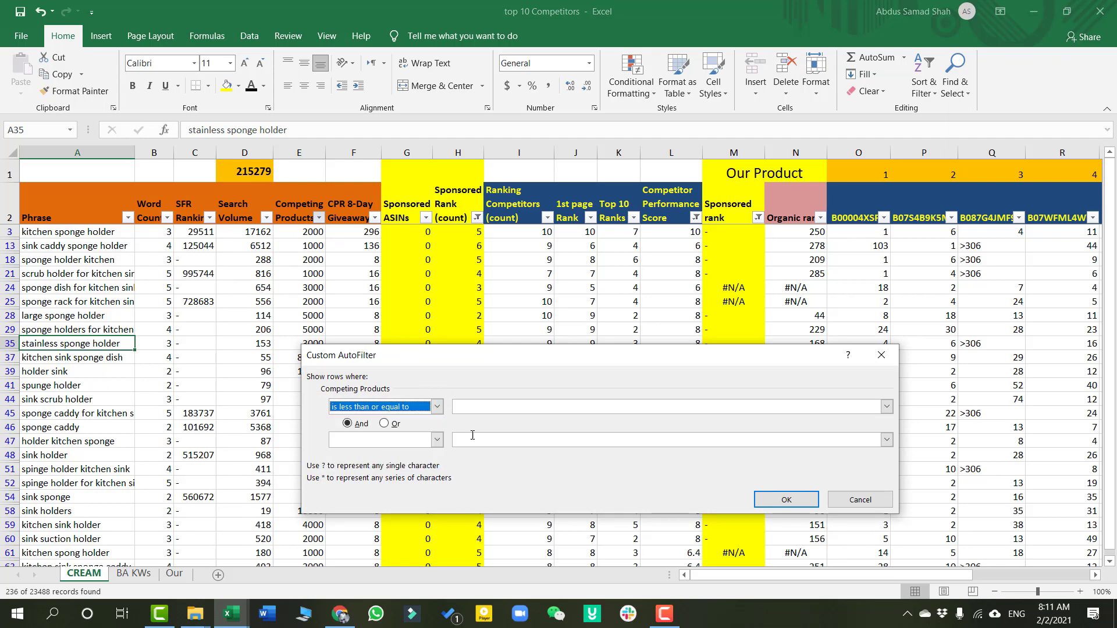
{"action": "left_click", "coordinate": [536, 409]}
{"action": "type", "text": "1000"}
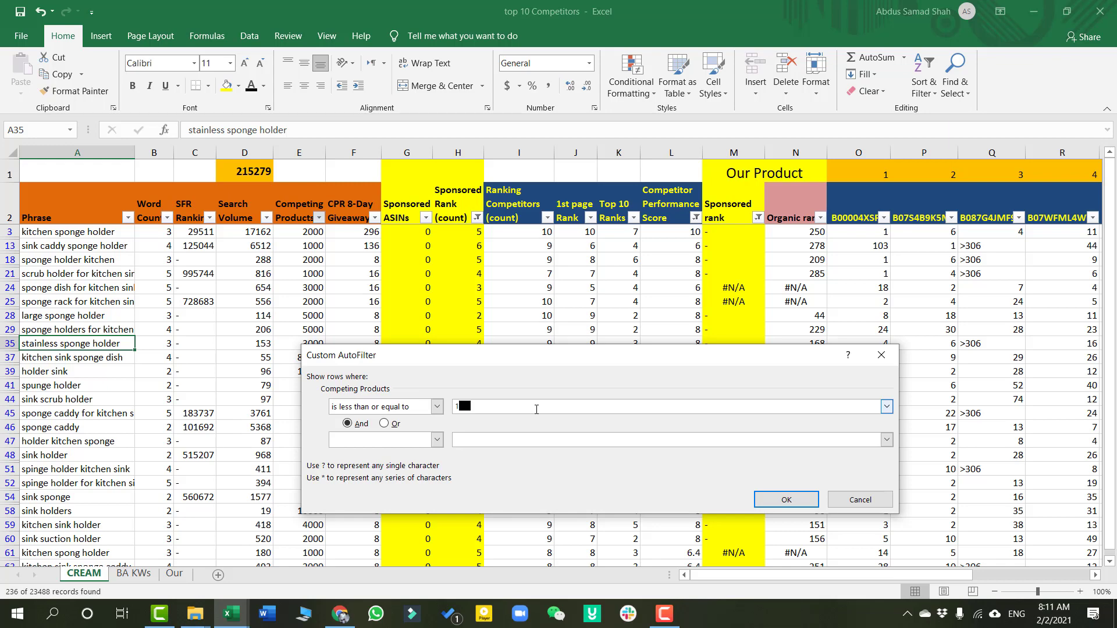
{"action": "left_click", "coordinate": [786, 499]}
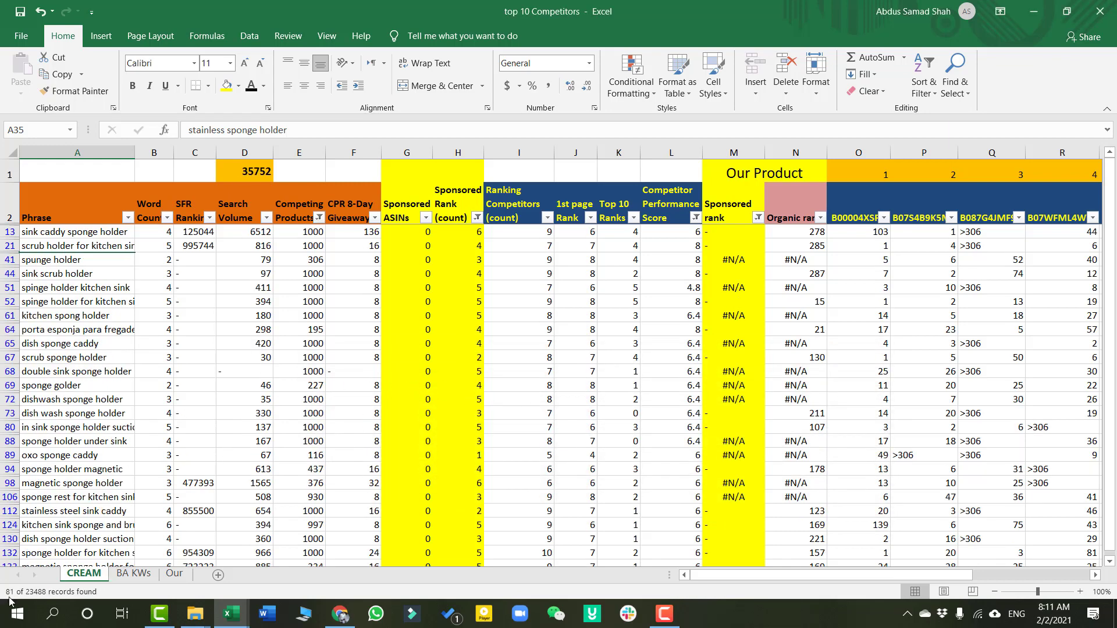
Look through the phrases left by the Competing Products filter and examine their Sponsored ASINs values
{"action": "scroll", "coordinate": [302, 381], "scroll_direction": "down", "scroll_amount": 6}
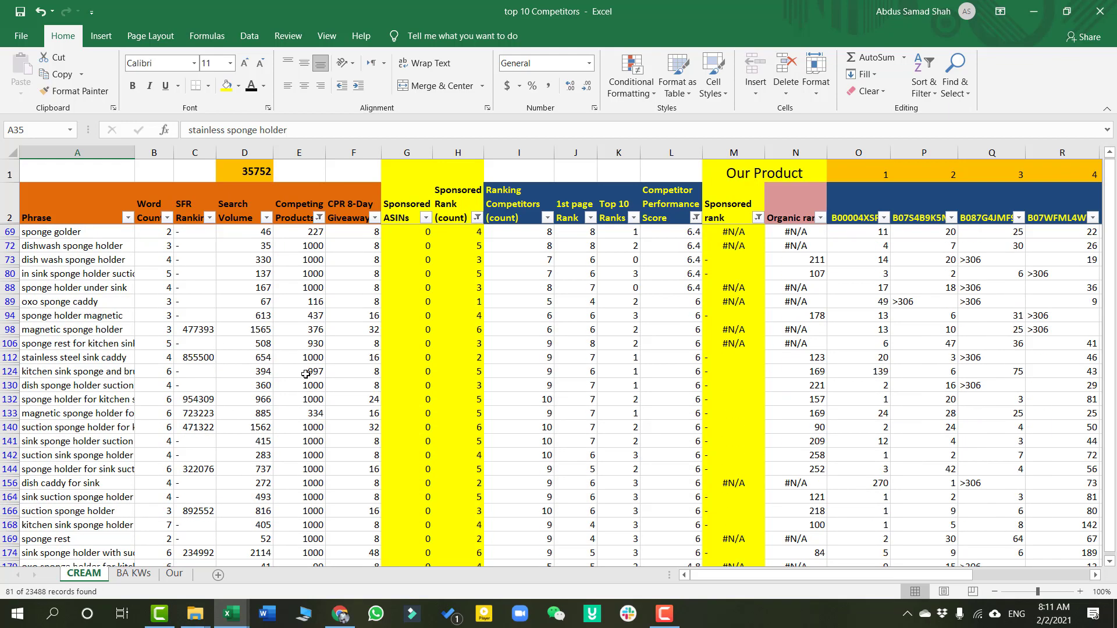
{"action": "scroll", "coordinate": [306, 374], "scroll_direction": "up", "scroll_amount": 6}
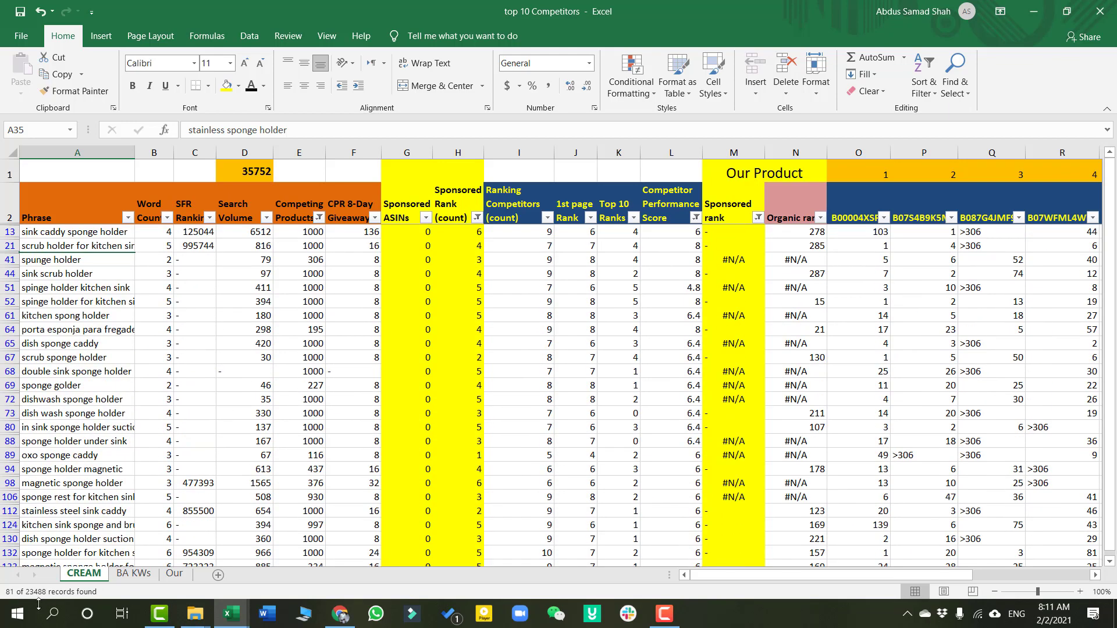
{"action": "left_click", "coordinate": [404, 153]}
{"action": "left_click", "coordinate": [413, 259]}
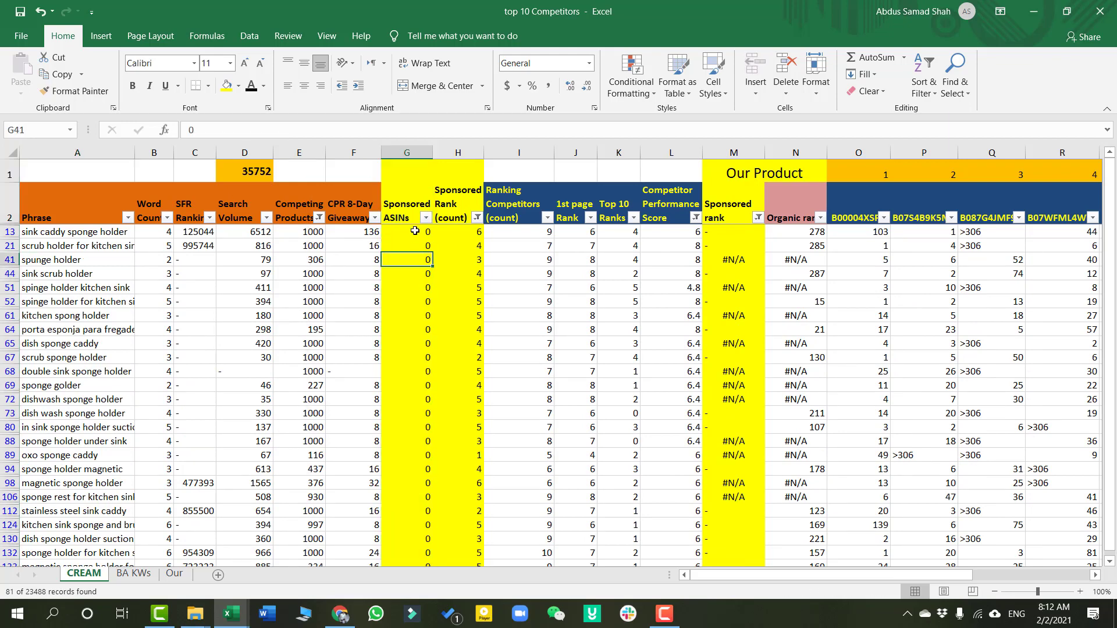
{"action": "left_click", "coordinate": [406, 213]}
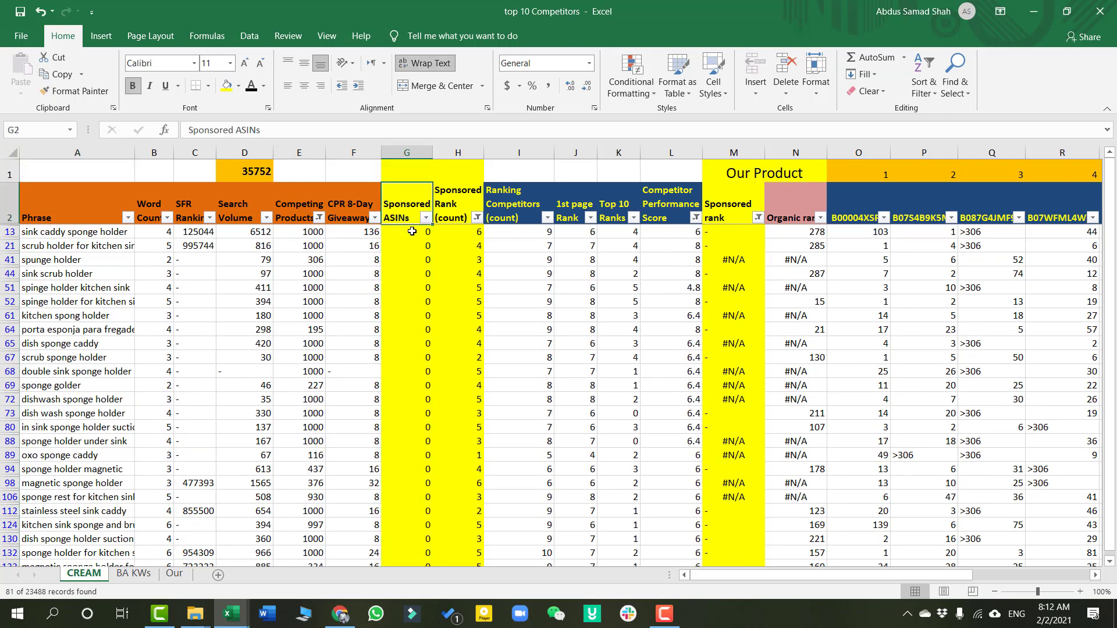
{"action": "left_click_drag", "start_coordinate": [412, 231], "coordinate": [412, 357]}
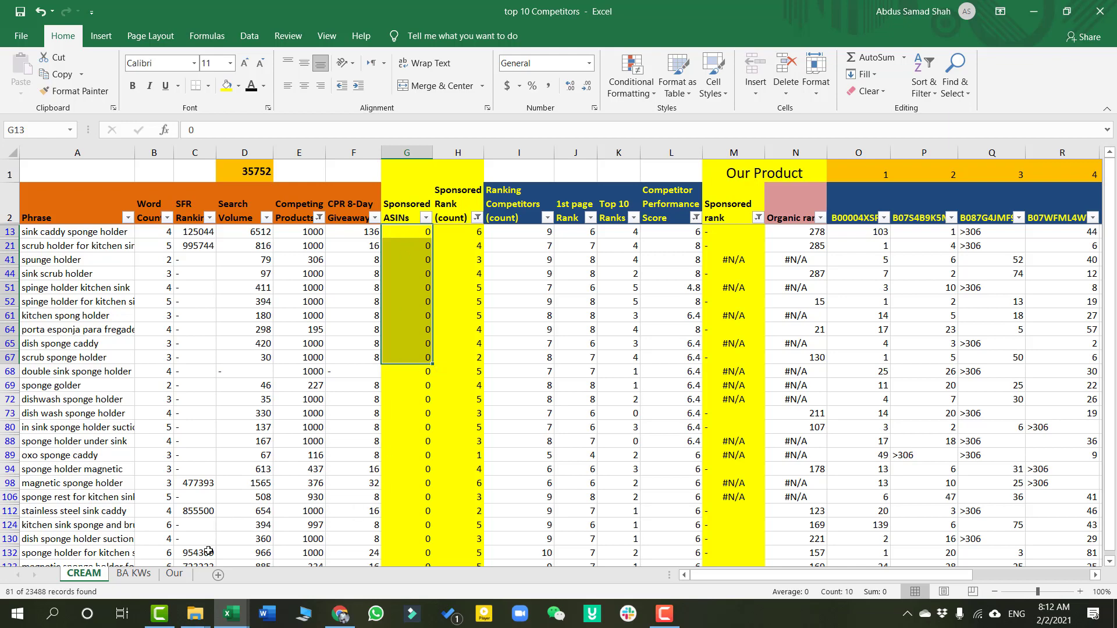
{"action": "left_click", "coordinate": [411, 440]}
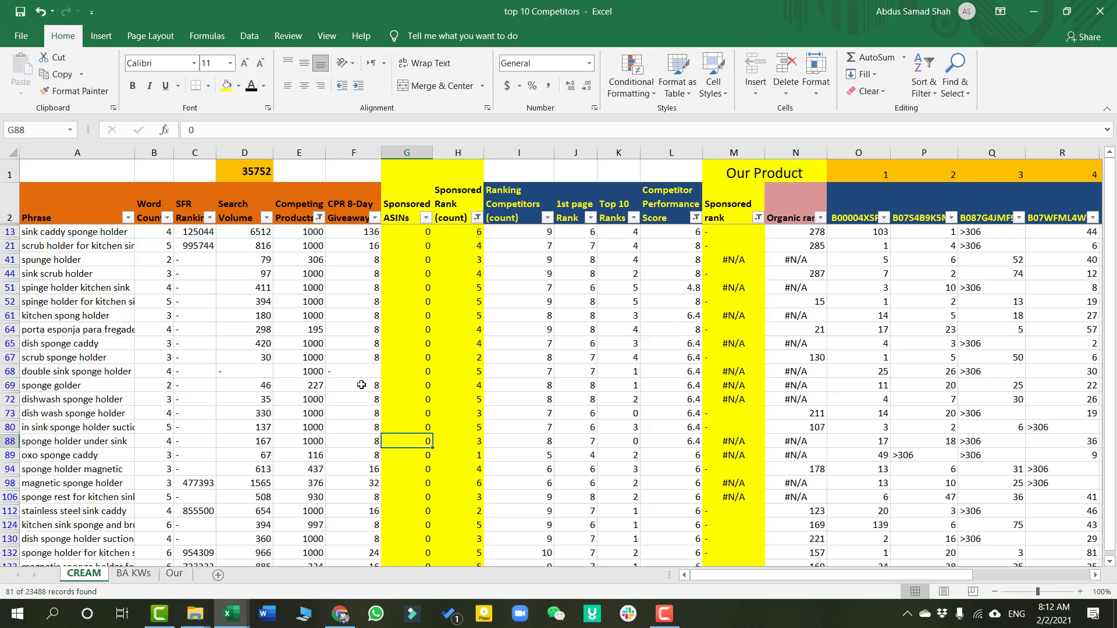
{"action": "left_click", "coordinate": [417, 235]}
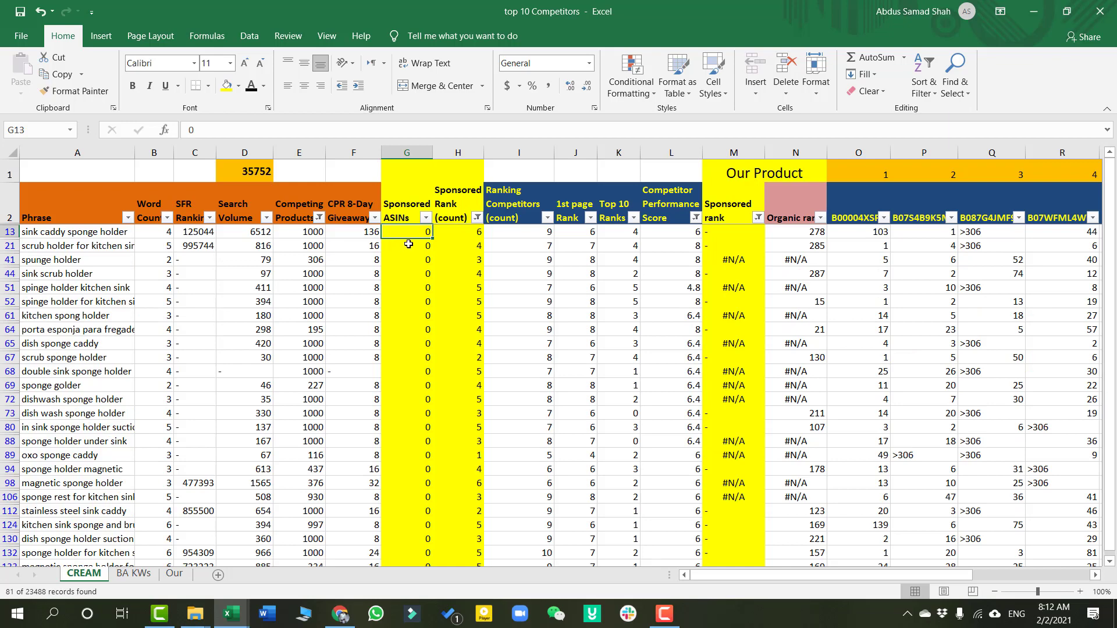
Examine the SFR Ranking values down the filtered list and the Search Volume subtotal above its header
{"action": "left_click", "coordinate": [201, 232]}
{"action": "left_click", "coordinate": [202, 249]}
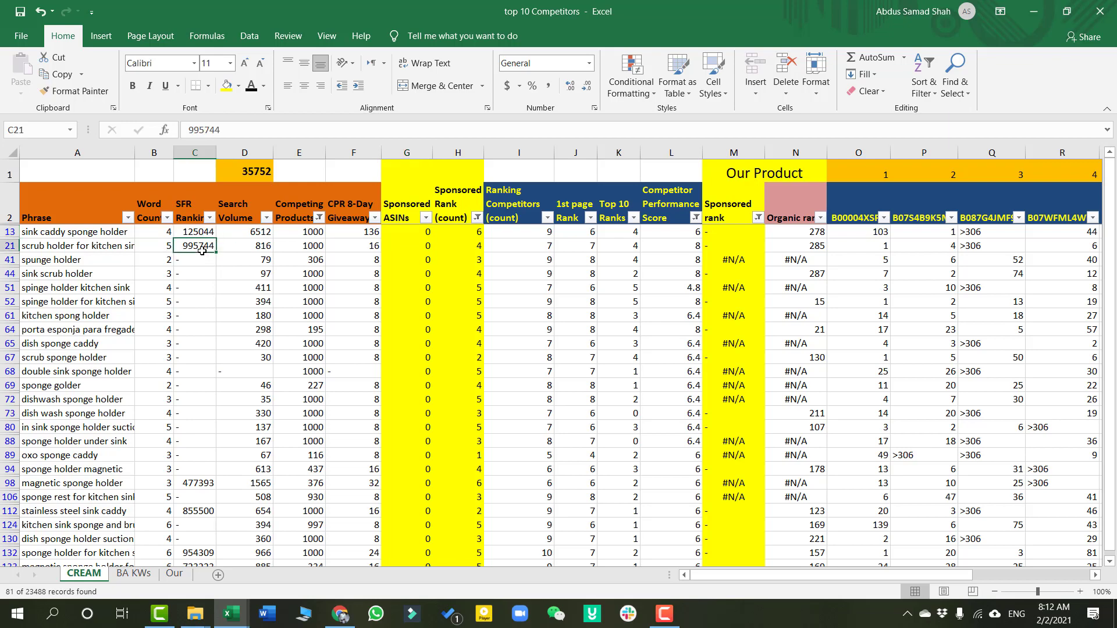
{"action": "scroll", "coordinate": [207, 355], "scroll_direction": "down", "scroll_amount": 3}
{"action": "left_click", "coordinate": [199, 467]}
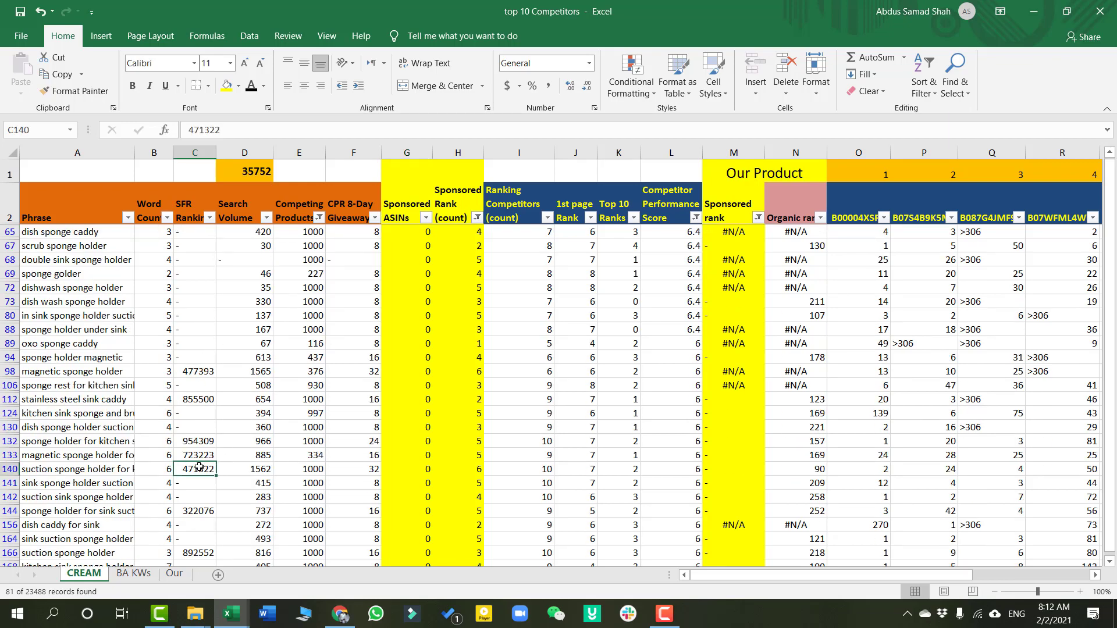
{"action": "left_click", "coordinate": [264, 223]}
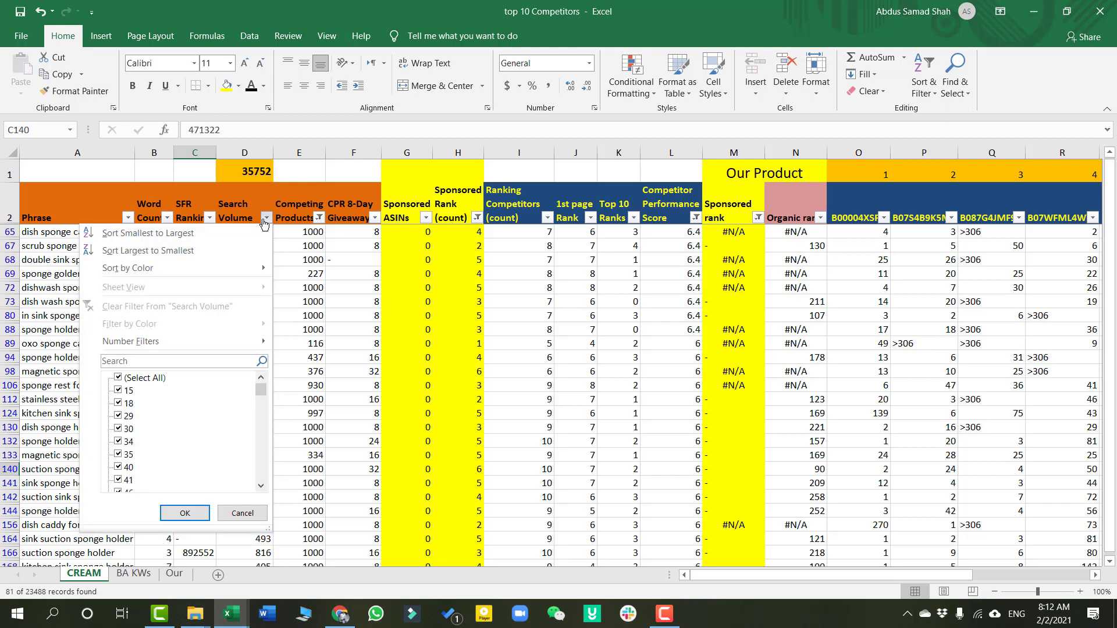
{"action": "left_click", "coordinate": [265, 222]}
{"action": "left_click", "coordinate": [243, 169]}
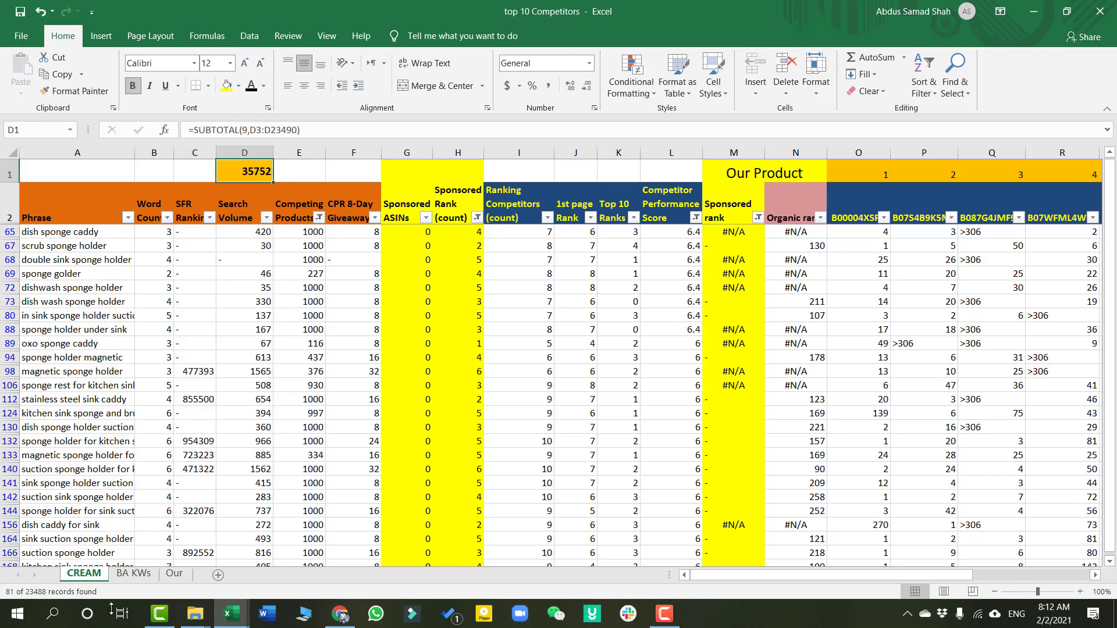
Review our product's Sponsored rank column, the competitor count columns and the header row from Phrase through Organic rank
{"action": "left_click", "coordinate": [733, 245]}
{"action": "left_click", "coordinate": [736, 153]}
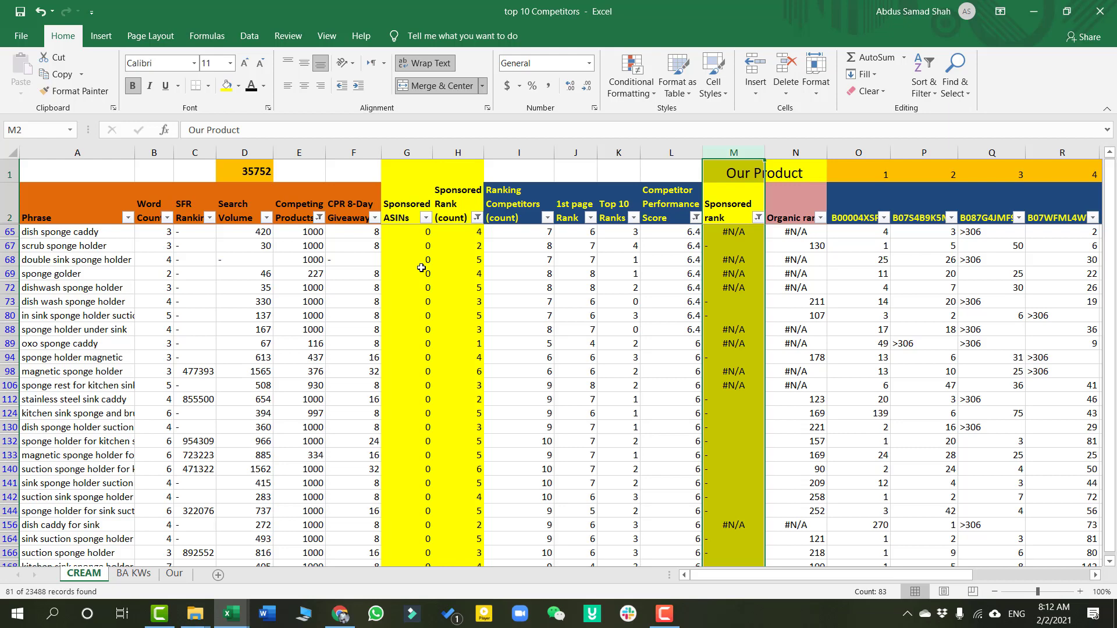
{"action": "left_click", "coordinate": [7, 207]}
{"action": "left_click", "coordinate": [492, 342]}
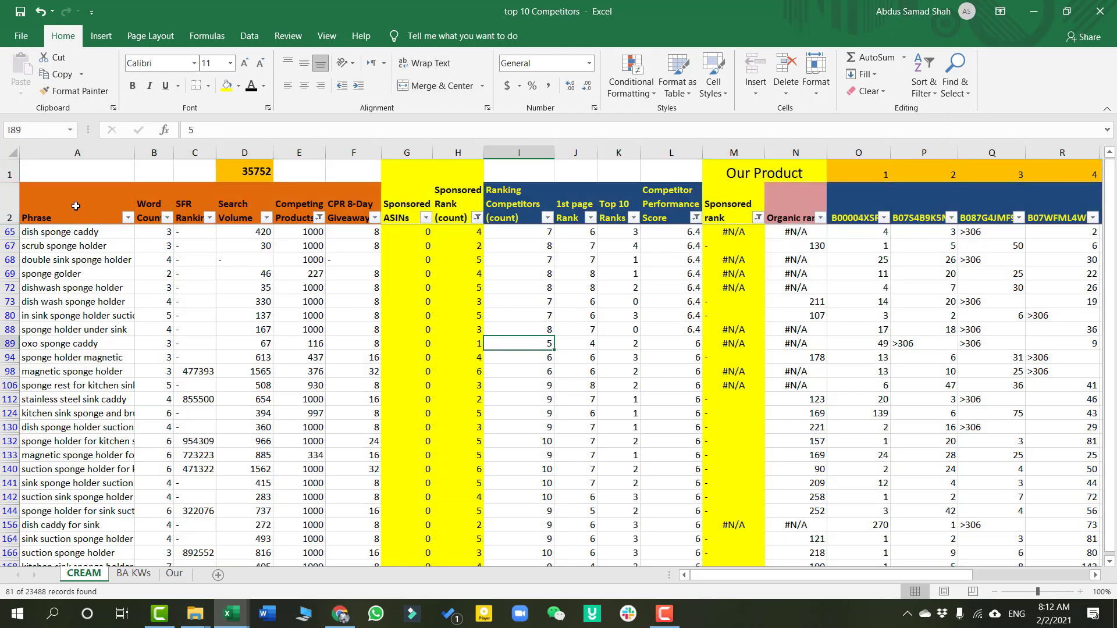
{"action": "left_click", "coordinate": [10, 152]}
{"action": "left_click", "coordinate": [456, 331]}
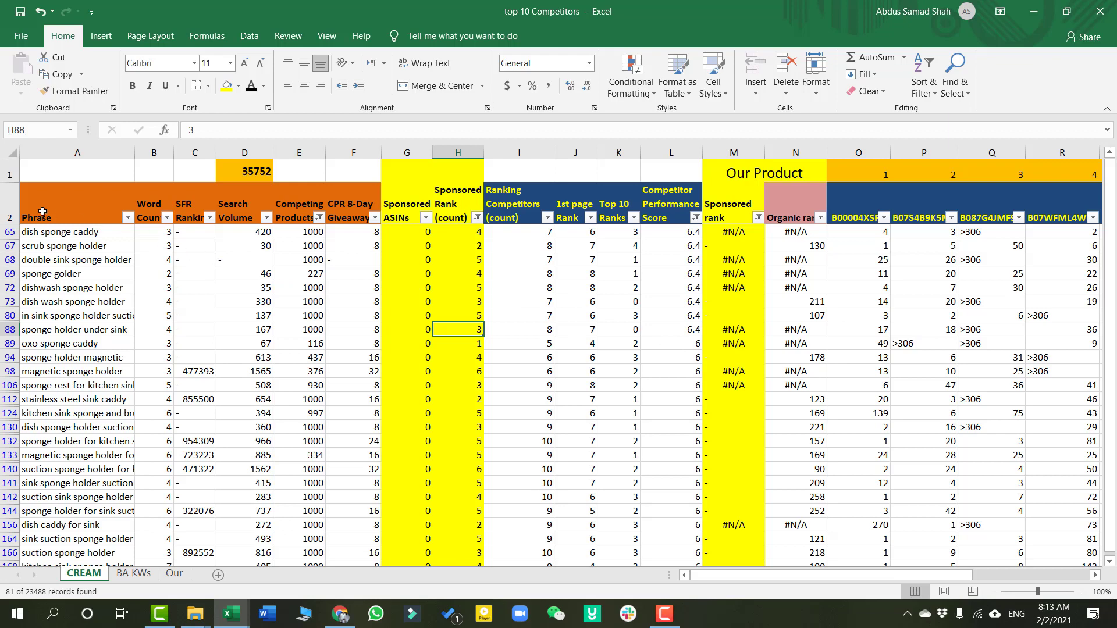
{"action": "left_click", "coordinate": [10, 218]}
{"action": "left_click", "coordinate": [721, 301]}
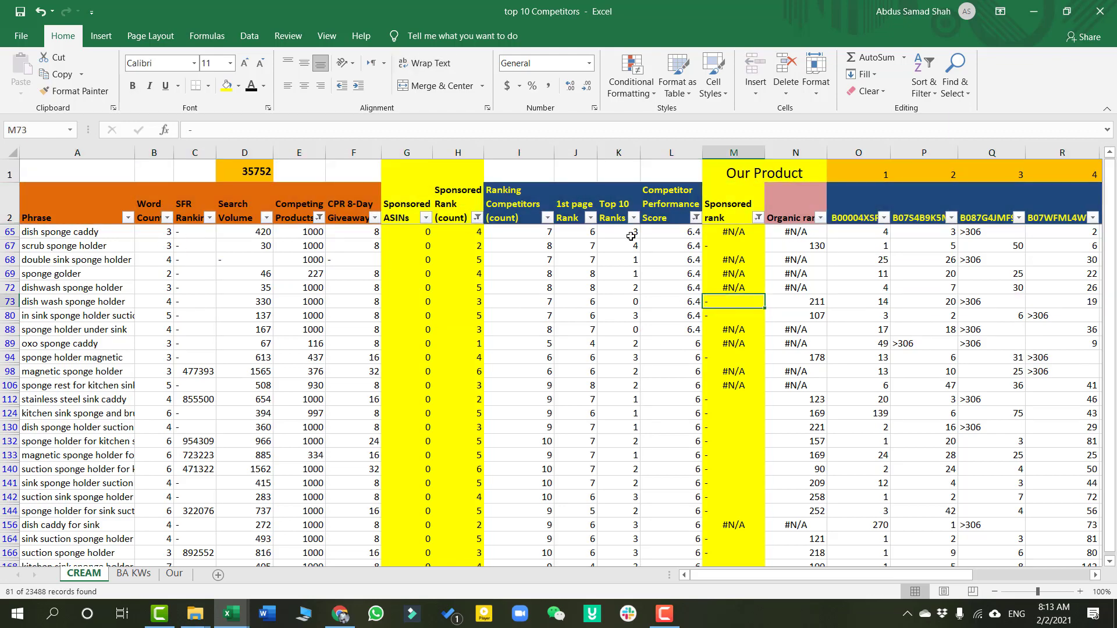
{"action": "left_click_drag", "start_coordinate": [88, 209], "coordinate": [777, 214]}
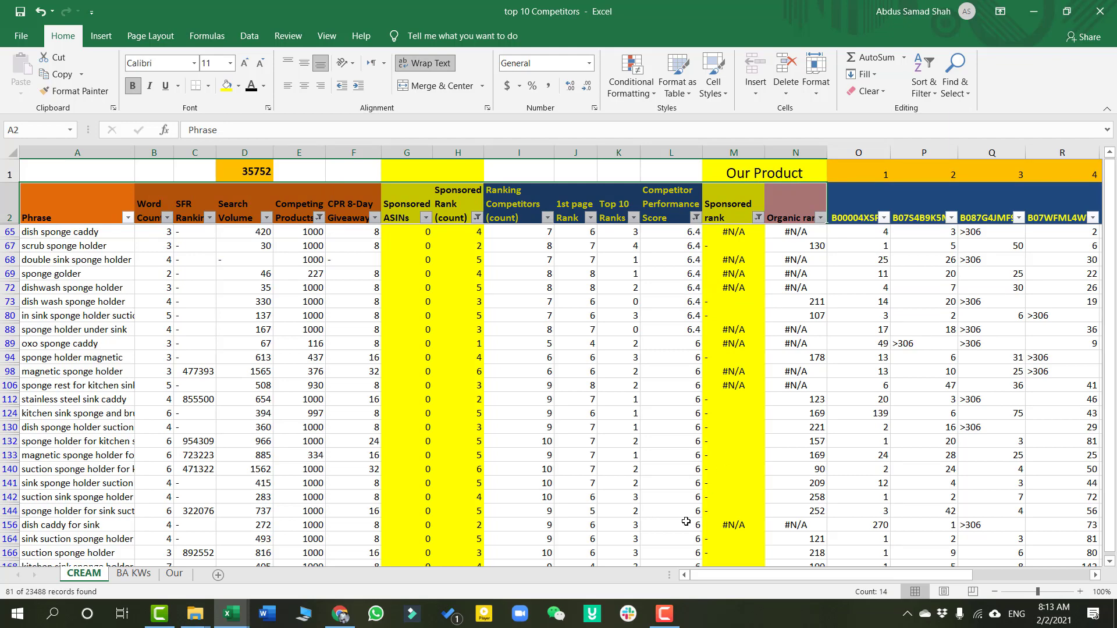
Hide the ten competitor ASIN rank columns, O through X, on the CREAM sheet
{"action": "left_click_drag", "start_coordinate": [898, 574], "coordinate": [1086, 573]}
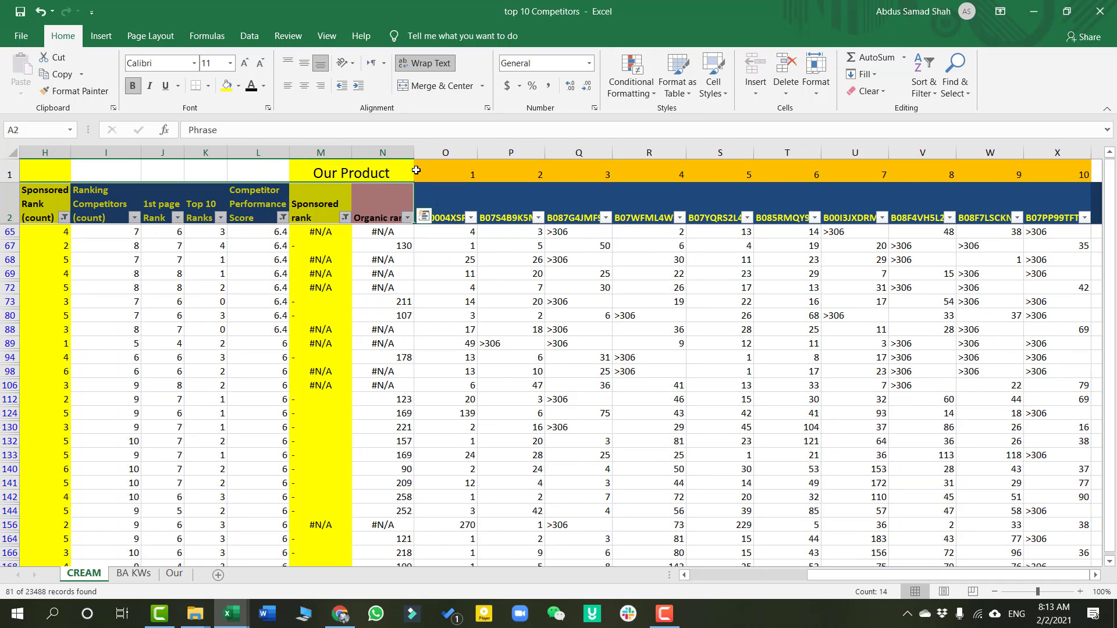
{"action": "left_click_drag", "start_coordinate": [453, 155], "coordinate": [1058, 154]}
{"action": "right_click", "coordinate": [839, 266]}
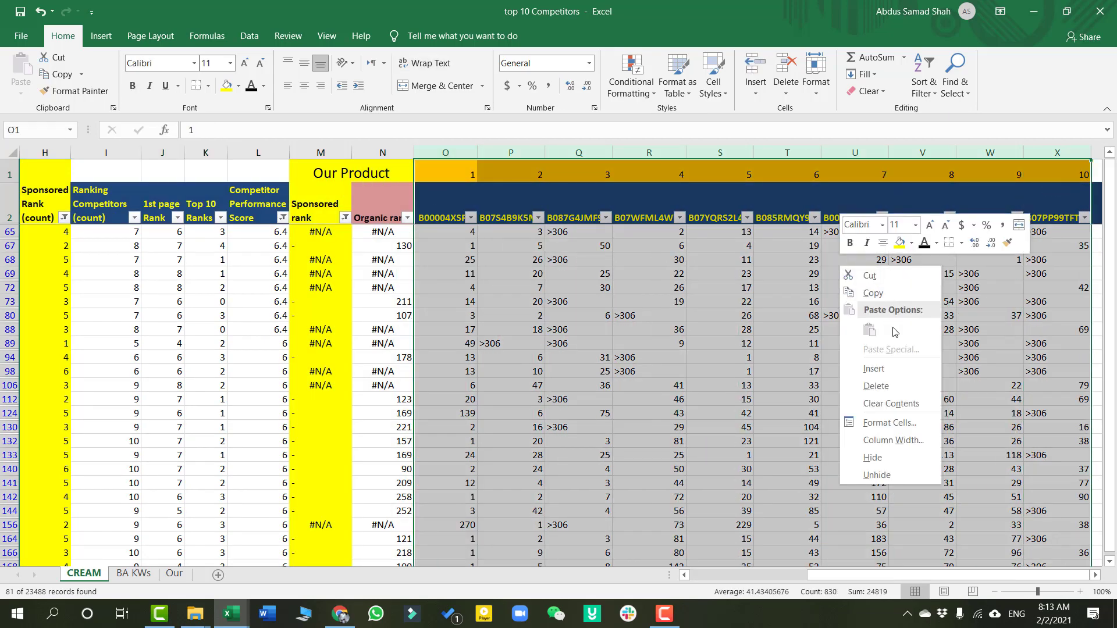
{"action": "left_click", "coordinate": [876, 456]}
{"action": "left_click", "coordinate": [522, 343]}
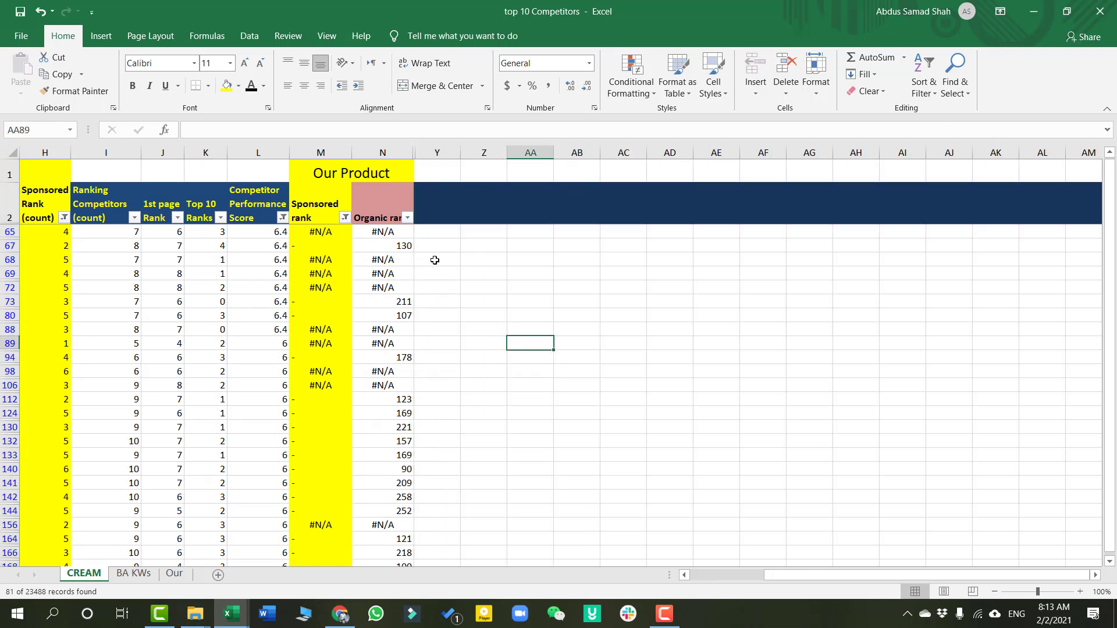
Check our product's data on the Our sheet, then return to the CREAM sheet and highlight phrases down to "dishwash sponge holder"
{"action": "left_click", "coordinate": [172, 576]}
{"action": "scroll", "coordinate": [327, 535], "scroll_direction": "up", "scroll_amount": 20}
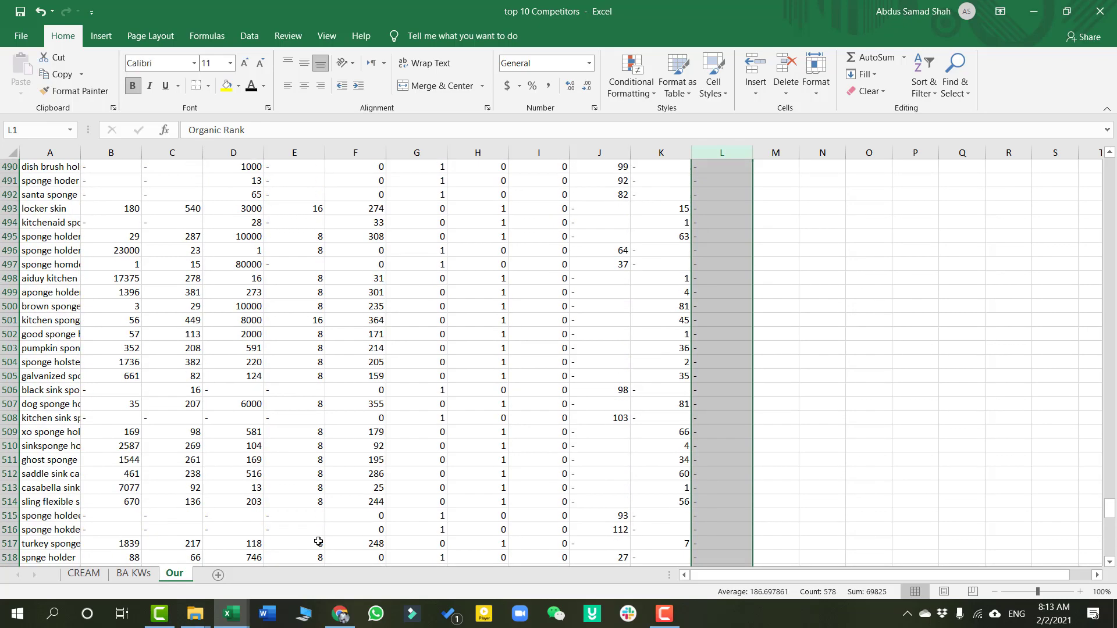
{"action": "left_click", "coordinate": [121, 575]}
{"action": "left_click", "coordinate": [84, 572]}
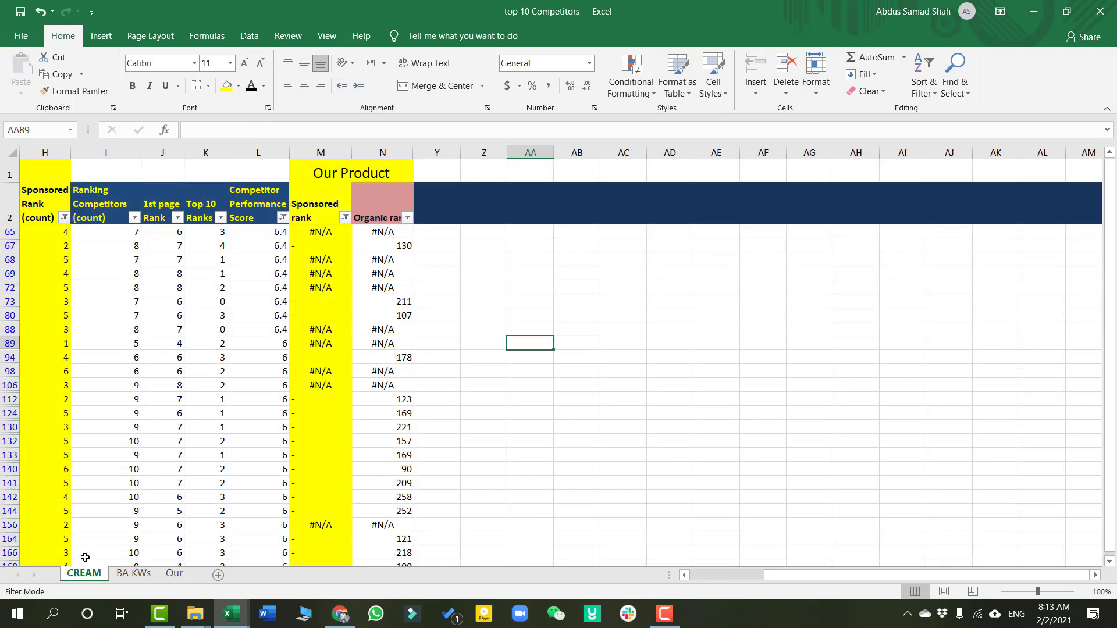
{"action": "left_click_drag", "start_coordinate": [731, 575], "coordinate": [685, 578]}
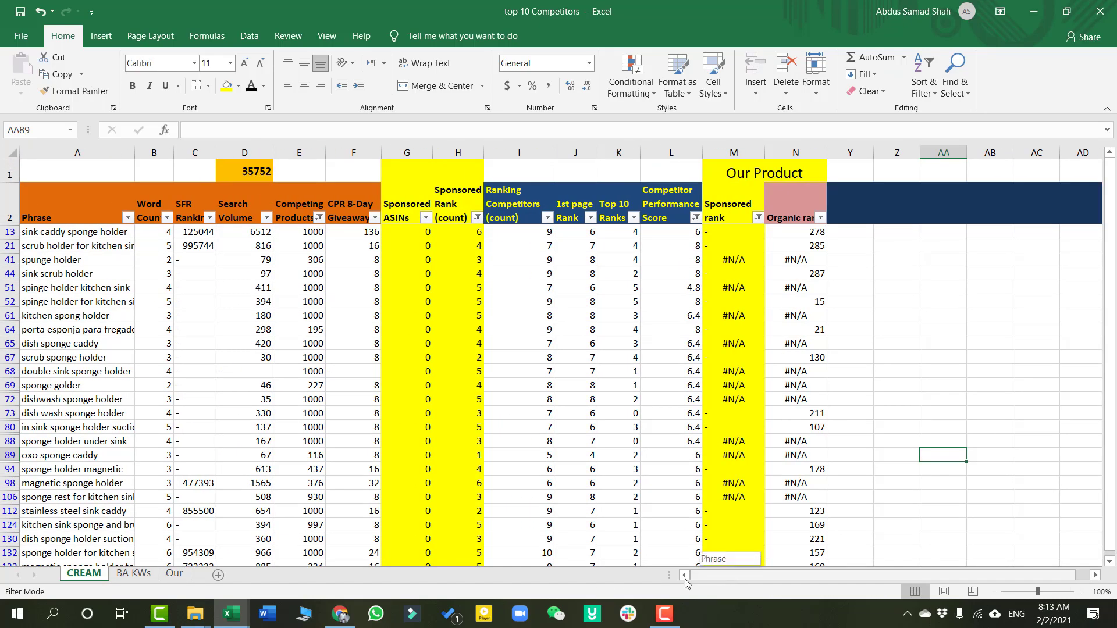
{"action": "left_click_drag", "start_coordinate": [111, 245], "coordinate": [72, 404]}
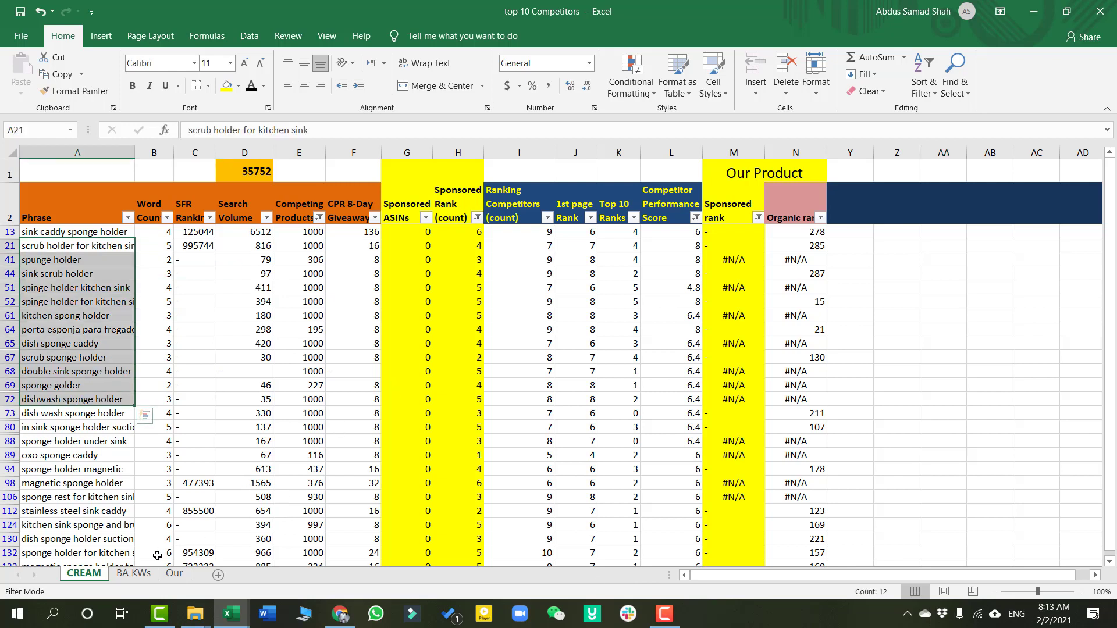
Examine the clicked ASIN, click share and conversion share columns on the BA KWs sheet against the CREAM and Our sheets
{"action": "left_click", "coordinate": [135, 574]}
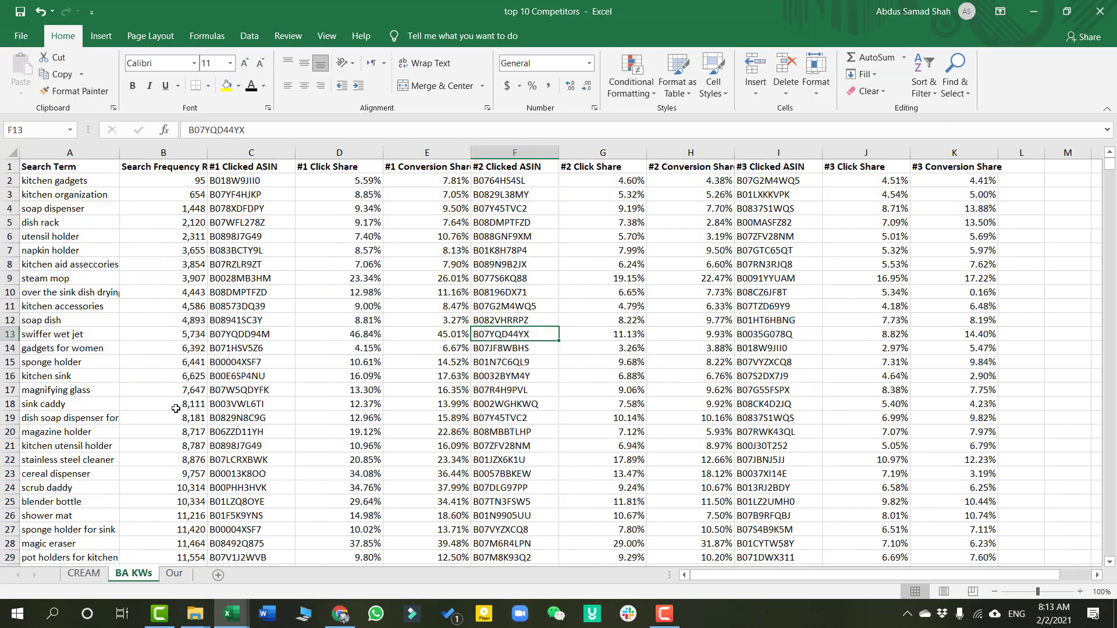
{"action": "left_click_drag", "start_coordinate": [252, 152], "coordinate": [967, 153]}
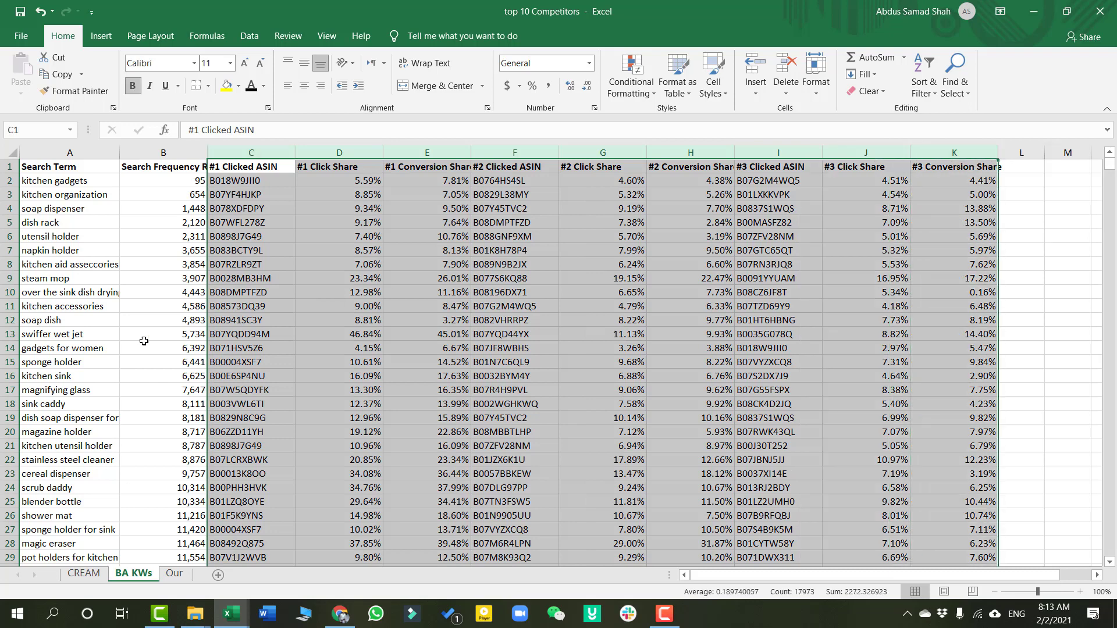
{"action": "left_click", "coordinate": [84, 573]}
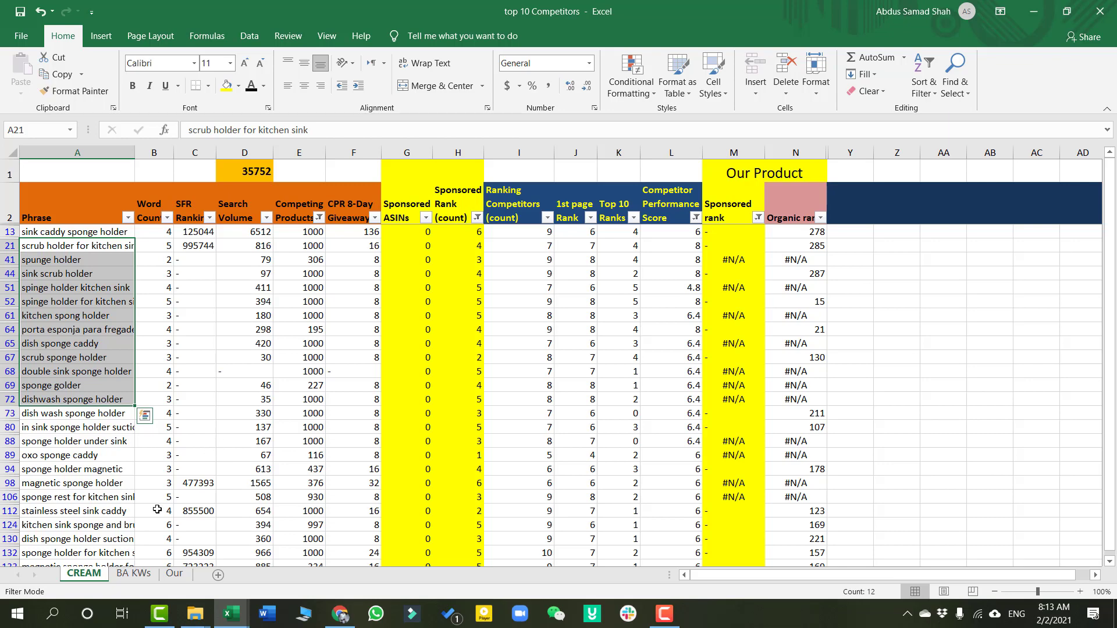
{"action": "left_click", "coordinate": [172, 574]}
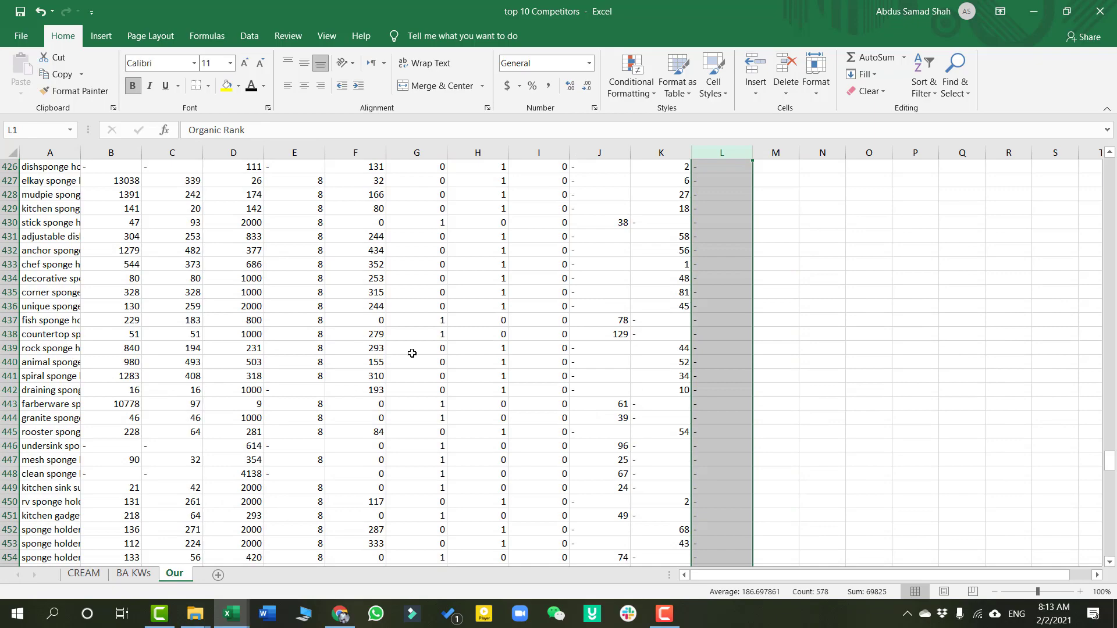
{"action": "scroll", "coordinate": [412, 353], "scroll_direction": "up", "scroll_amount": 20}
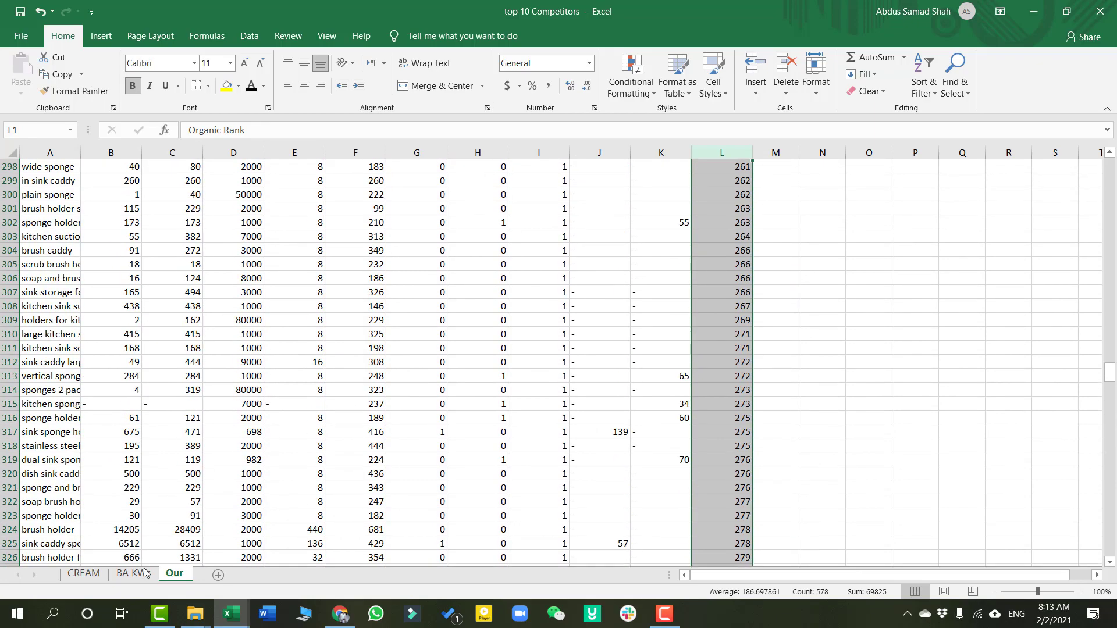
{"action": "left_click", "coordinate": [144, 573]}
{"action": "left_click", "coordinate": [79, 576]}
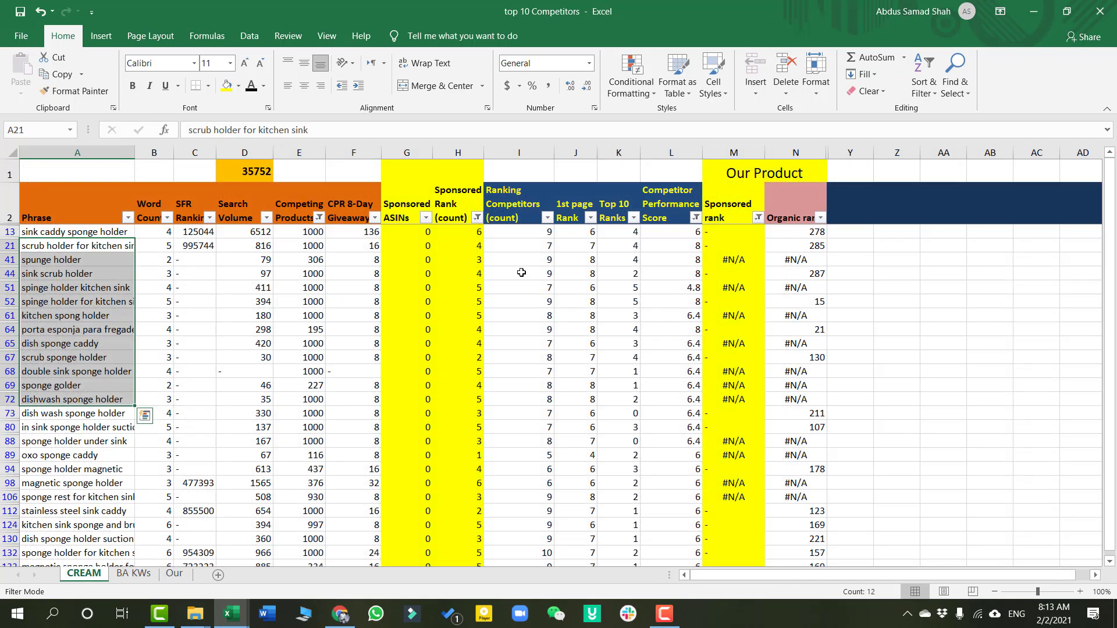
Insert a row above the headers on the BA KWs sheet and number columns A through K from 1 to 11
{"action": "left_click", "coordinate": [129, 575]}
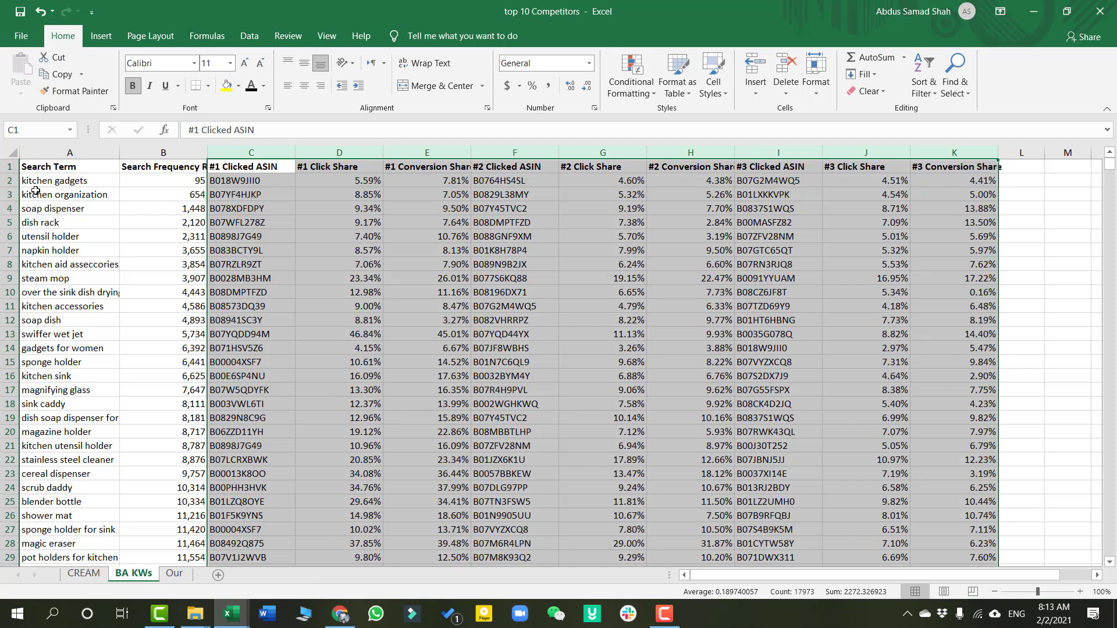
{"action": "left_click", "coordinate": [9, 167]}
{"action": "right_click", "coordinate": [12, 167]}
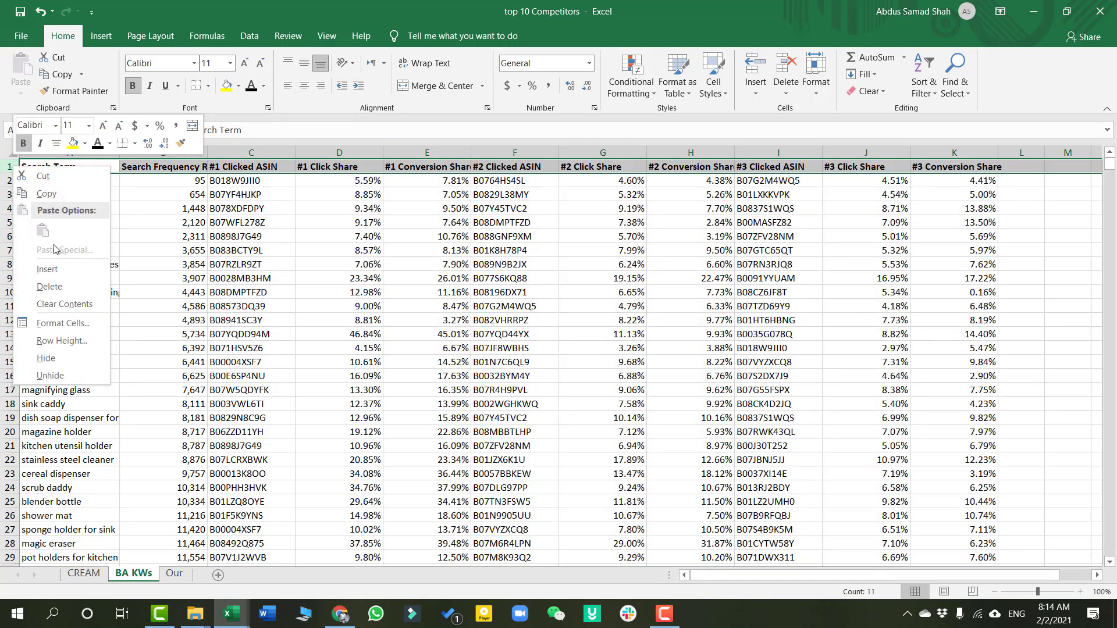
{"action": "left_click", "coordinate": [47, 268]}
{"action": "left_click", "coordinate": [88, 163]}
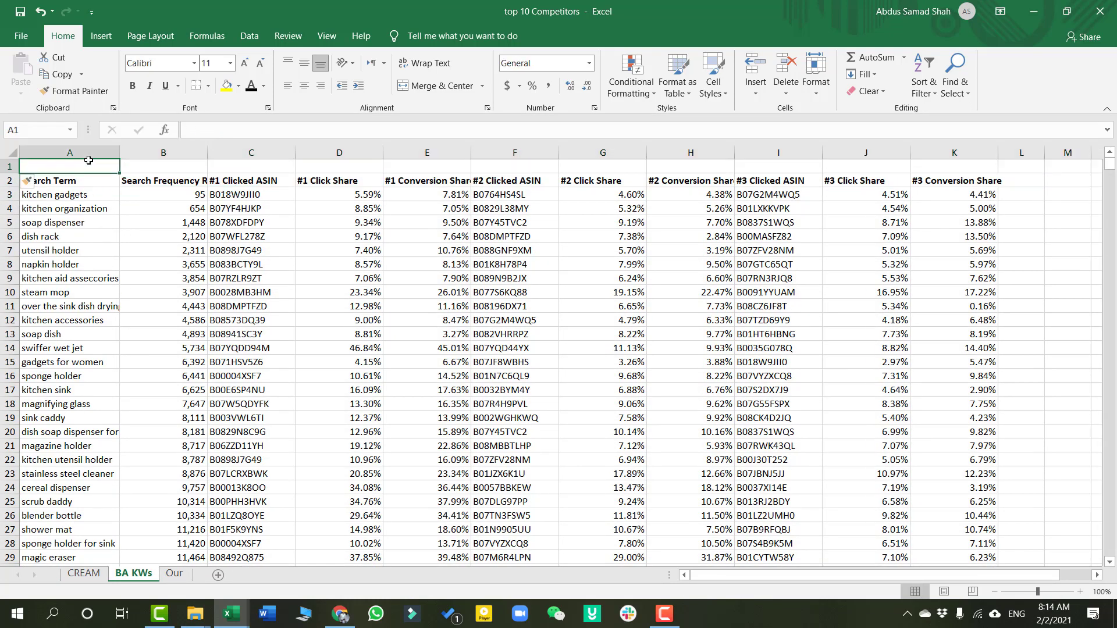
{"action": "type", "text": "1"}
{"action": "left_click_drag", "start_coordinate": [119, 172], "coordinate": [983, 167]}
{"action": "left_click", "coordinate": [779, 210]}
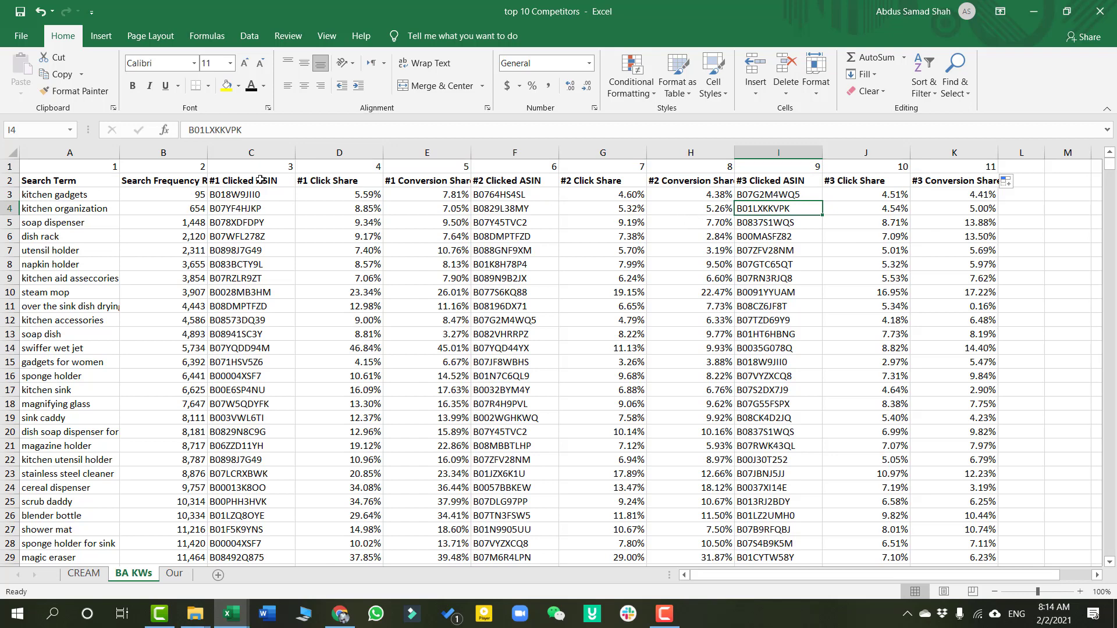
Copy the BA KWs headers from #1 Clicked ASIN through #3 Conversion Share into CREAM from cell Y2, pasting formulas only to keep the destination formatting
{"action": "left_click", "coordinate": [84, 574]}
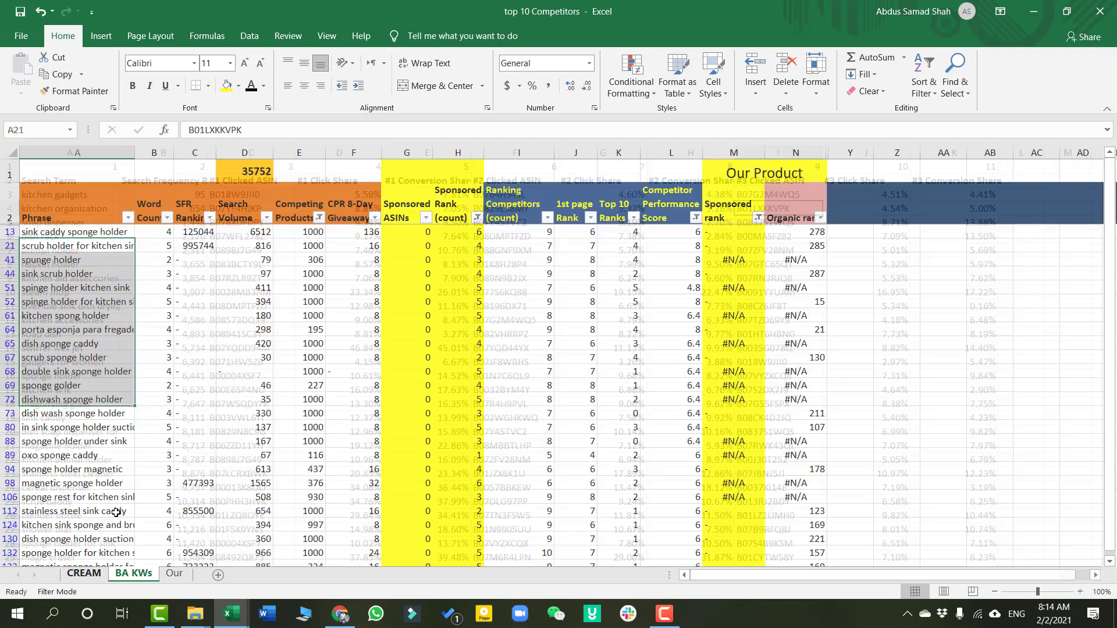
{"action": "left_click", "coordinate": [852, 206]}
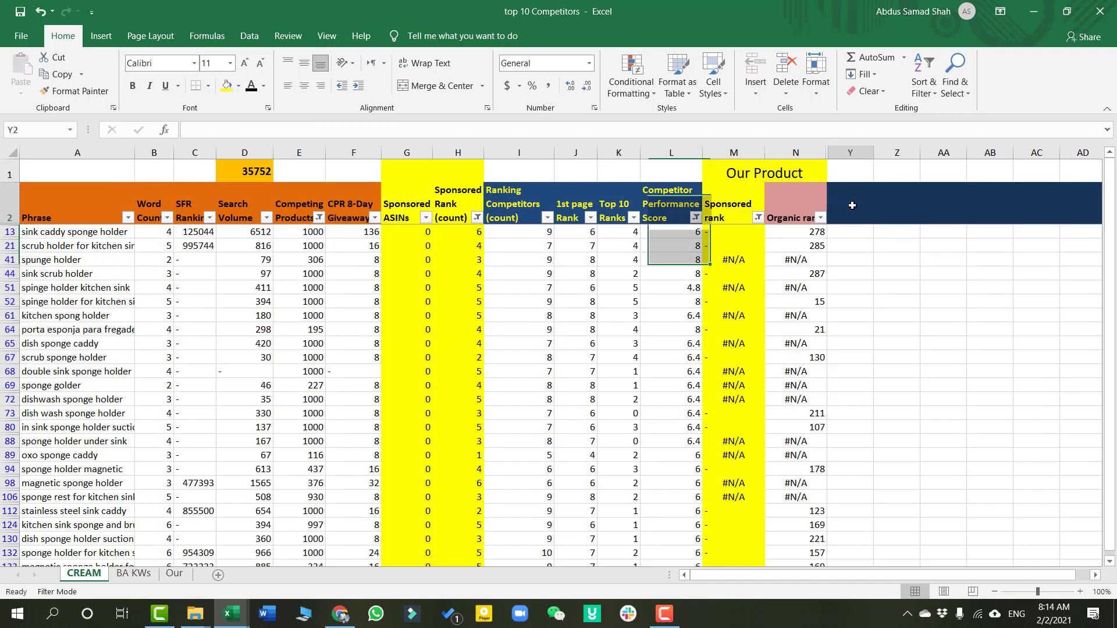
{"action": "left_click", "coordinate": [133, 573]}
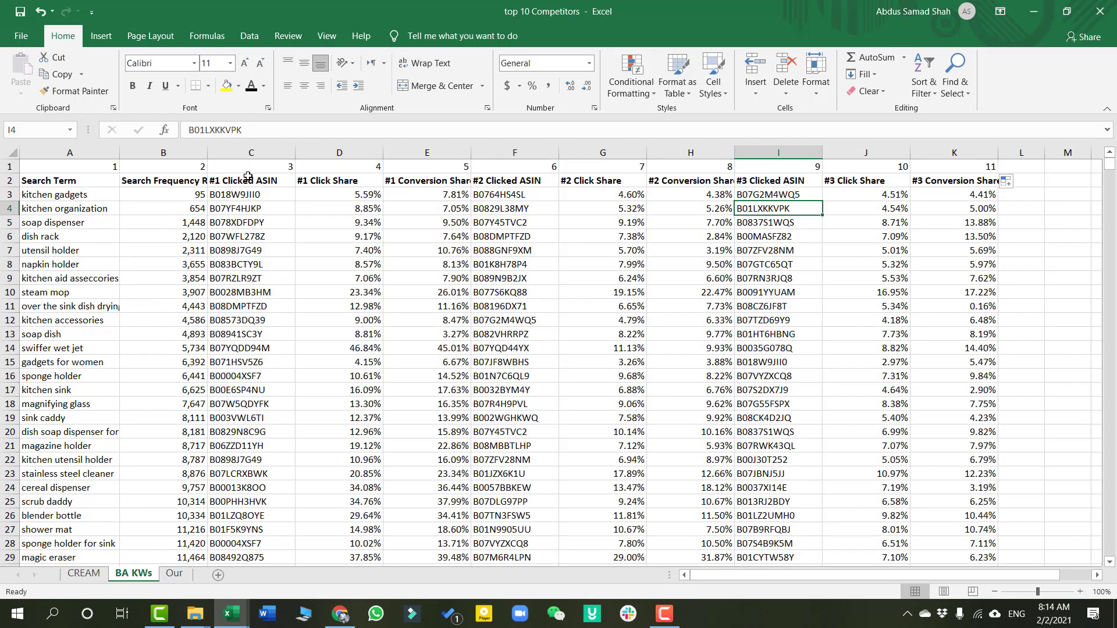
{"action": "left_click_drag", "start_coordinate": [105, 182], "coordinate": [175, 181]}
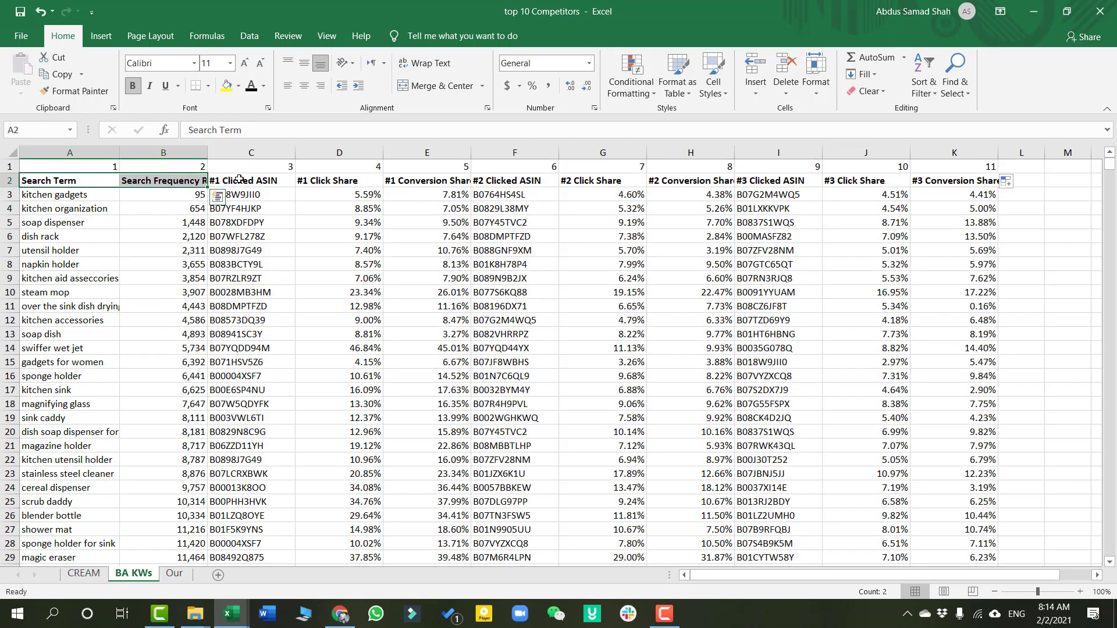
{"action": "left_click_drag", "start_coordinate": [244, 181], "coordinate": [963, 178]}
{"action": "key", "text": "ctrl+c"}
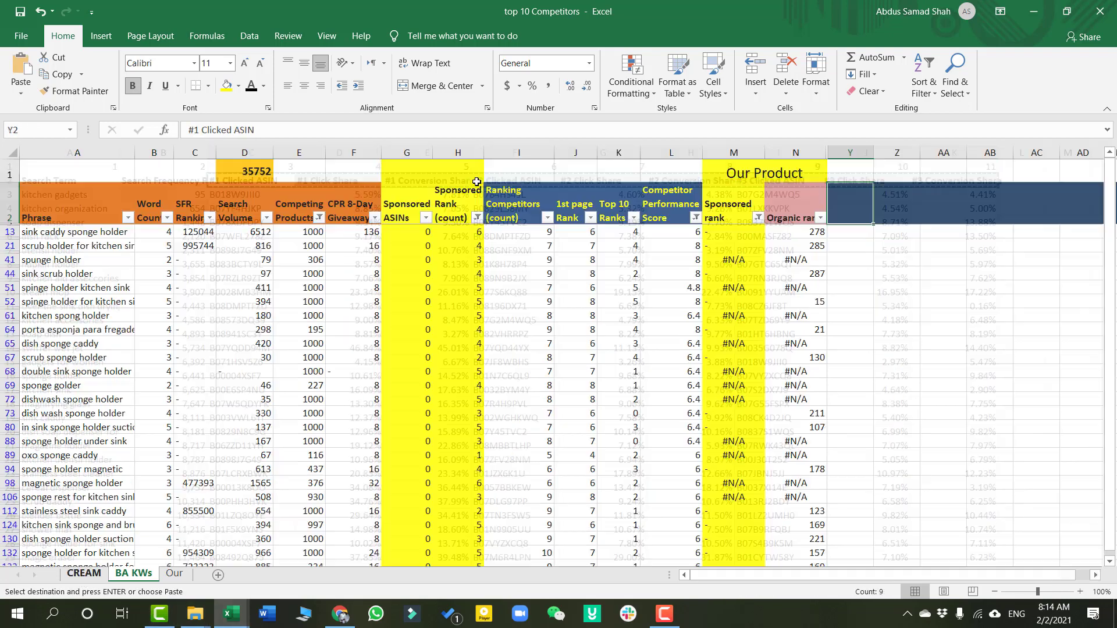
{"action": "left_click", "coordinate": [83, 573]}
{"action": "key", "text": "ctrl+v"}
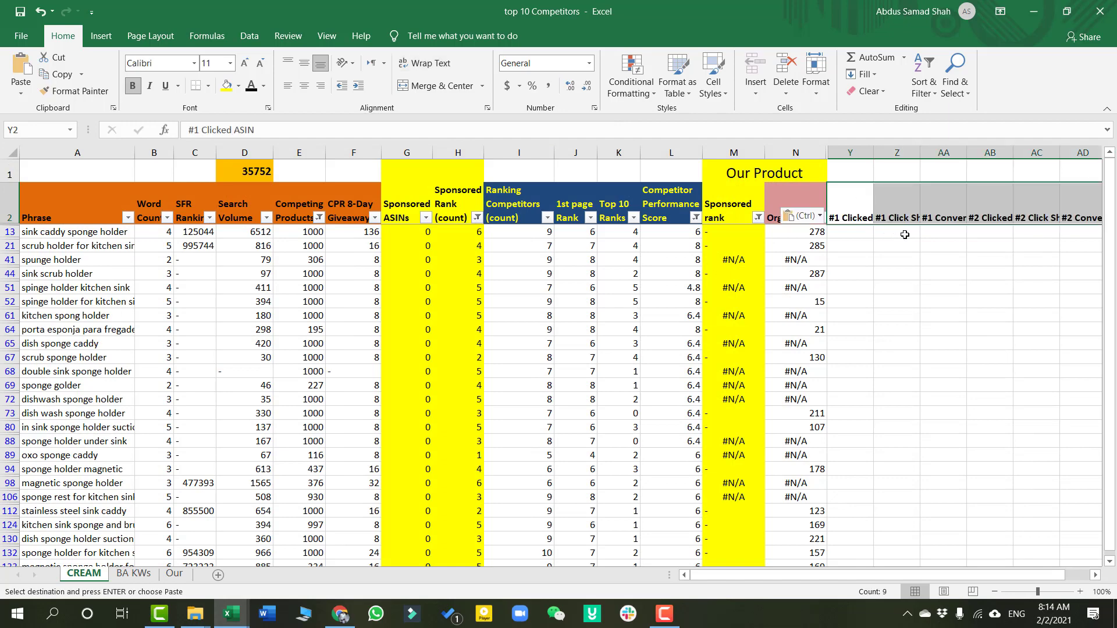
{"action": "left_click", "coordinate": [816, 220]}
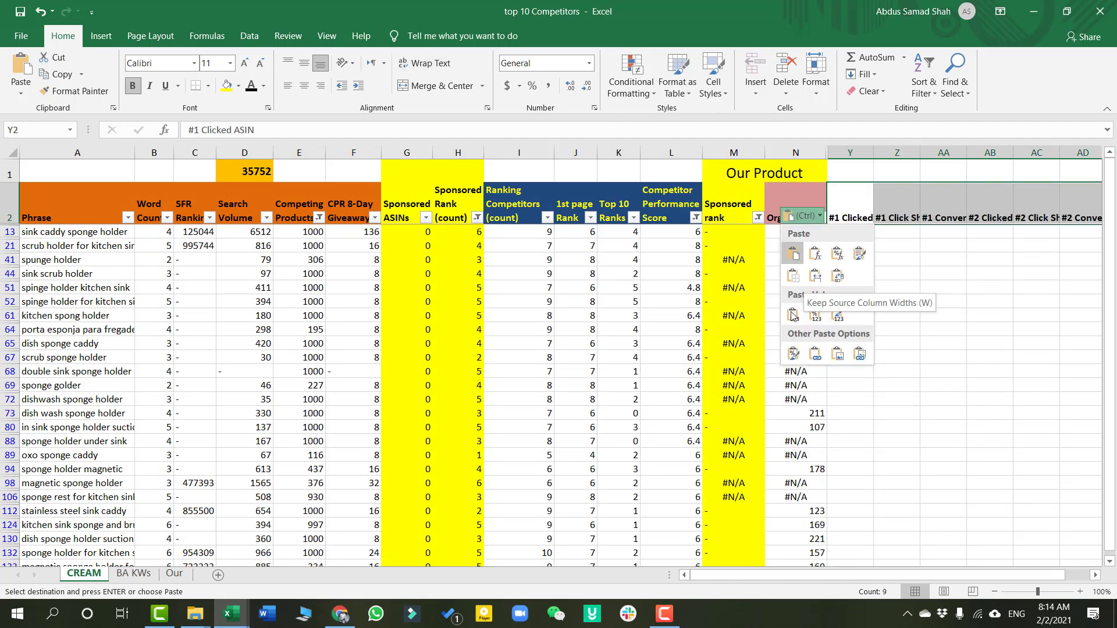
{"action": "left_click", "coordinate": [815, 255]}
Start a VLOOKUP formula in cell Y13 under #1 Clicked ASIN, with the phrase cell $A13 as the column-locked lookup value
{"action": "left_click_drag", "start_coordinate": [826, 575], "coordinate": [892, 574]}
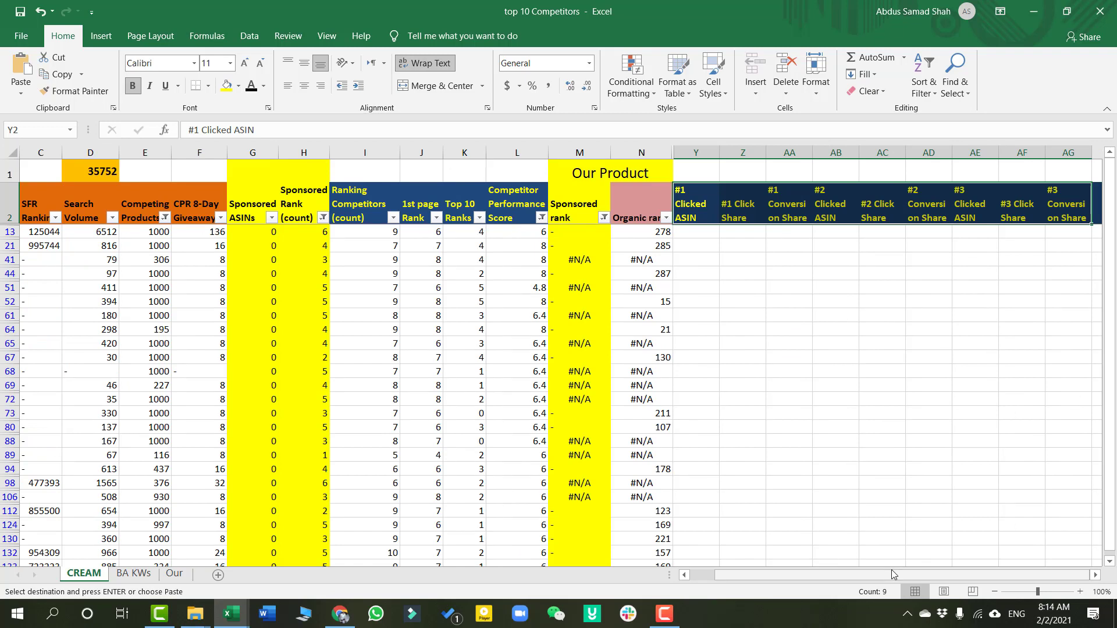
{"action": "left_click", "coordinate": [712, 237]}
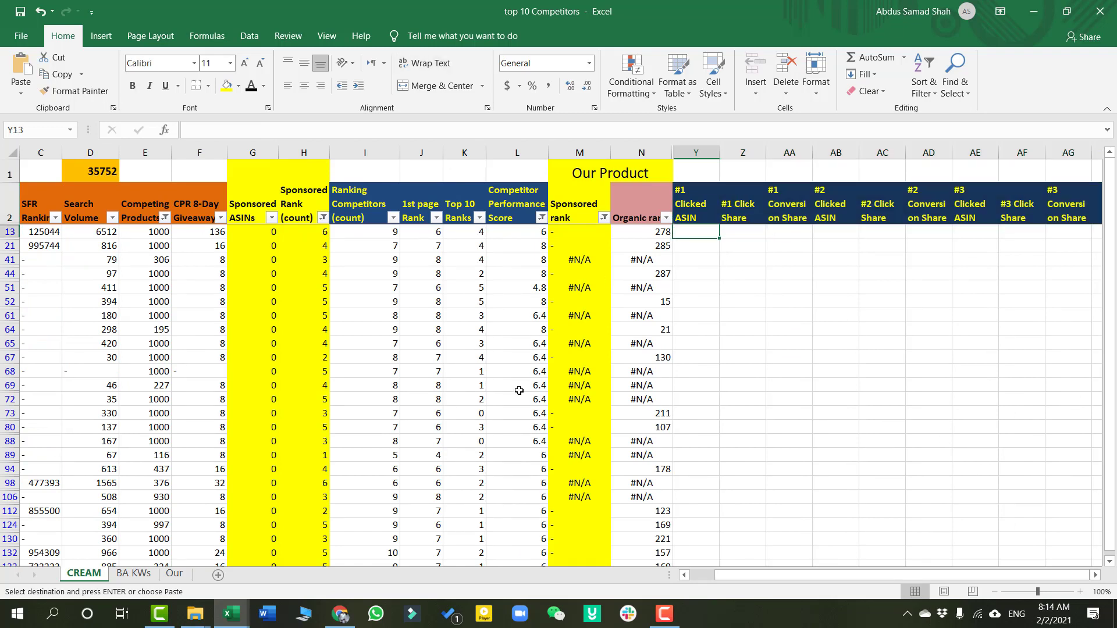
{"action": "type", "text": "="}
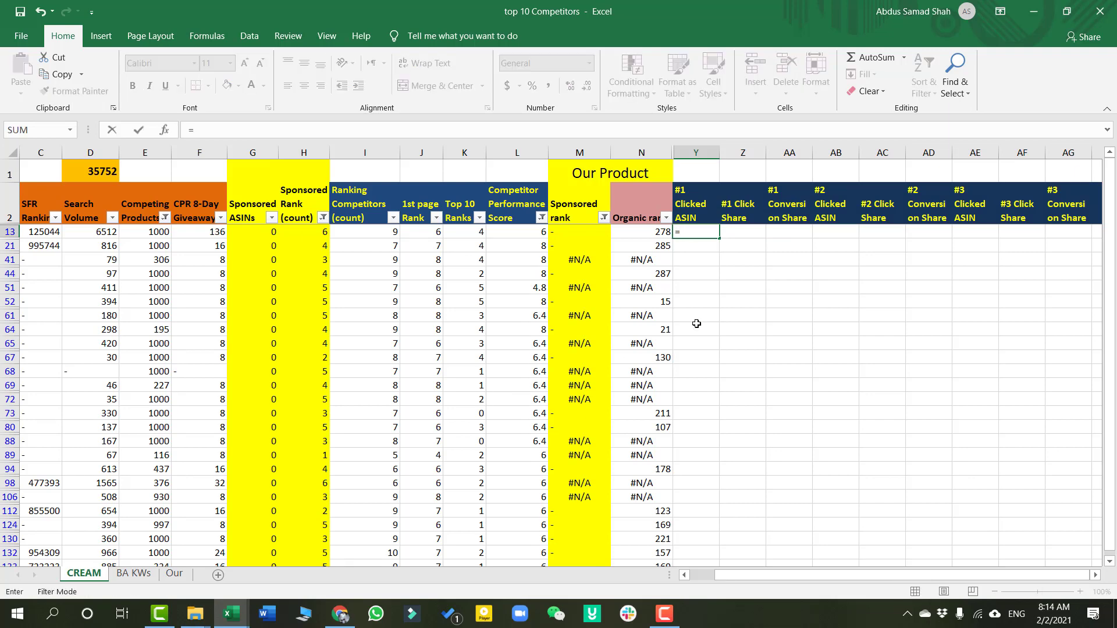
{"action": "type", "text": "vlookup"}
{"action": "key", "text": "Tab"}
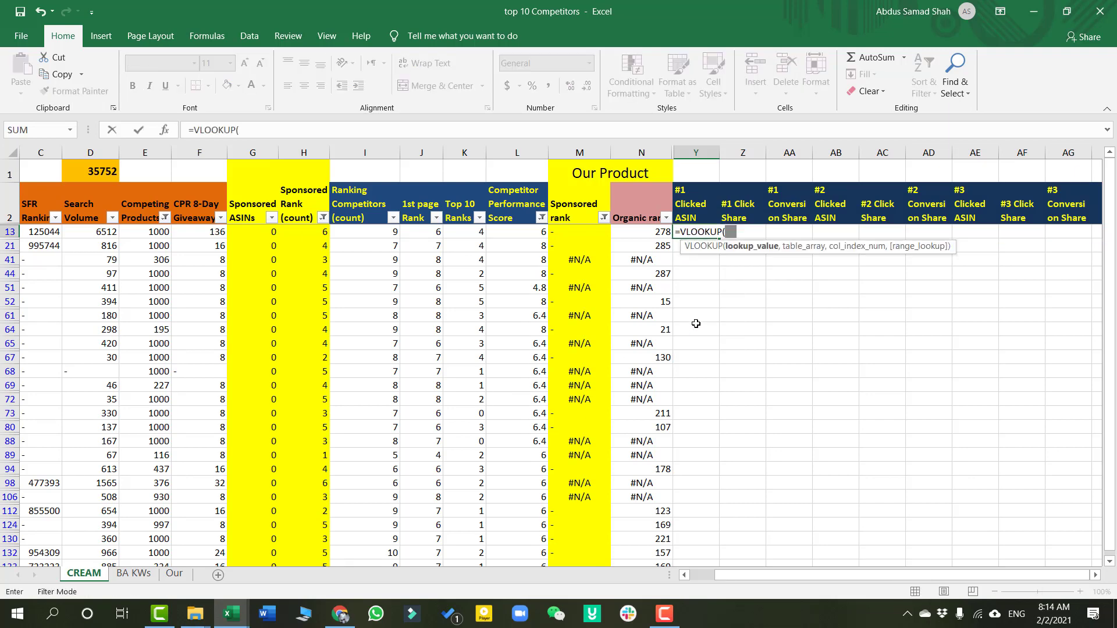
{"action": "left_click_drag", "start_coordinate": [738, 576], "coordinate": [711, 576]}
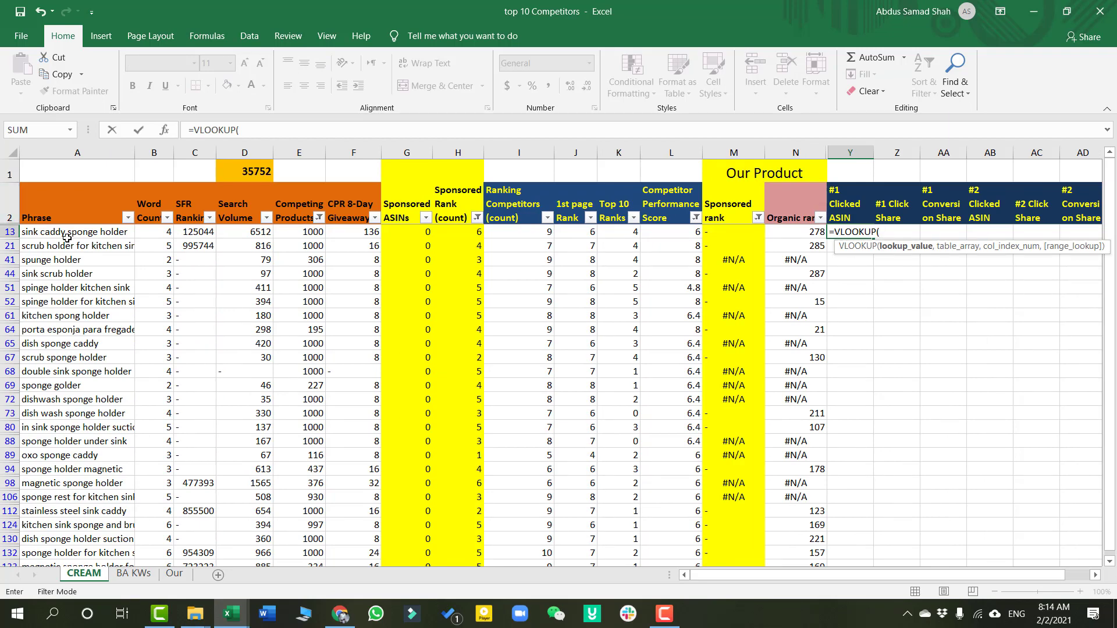
{"action": "left_click", "coordinate": [112, 232]}
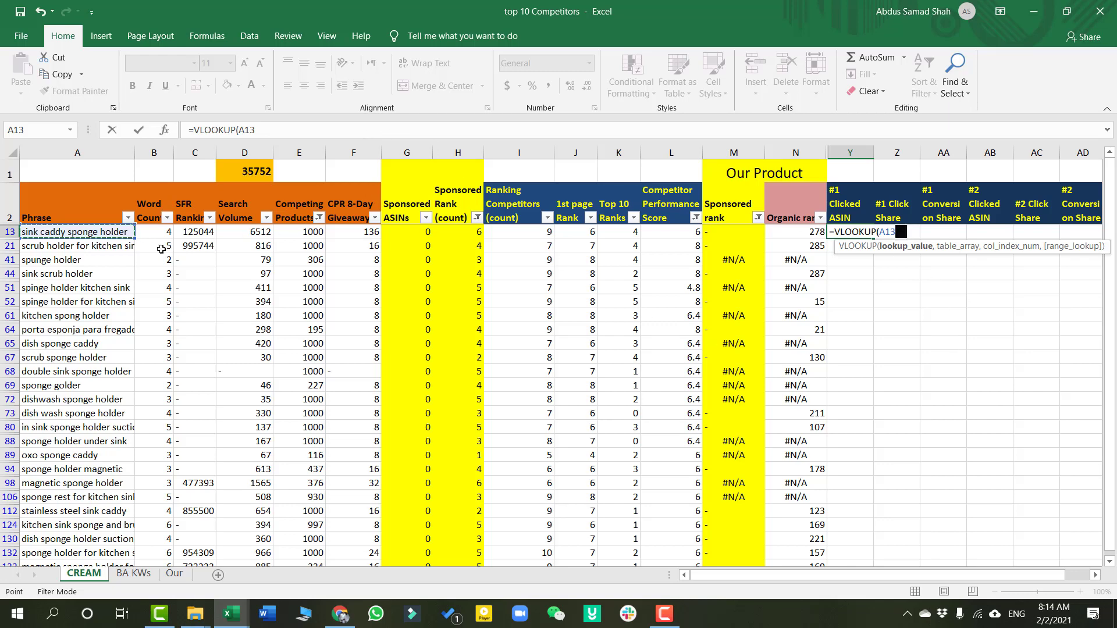
{"action": "key", "text": "F4"}
{"action": "key", "text": "F4"}
{"action": "key", "text": "F4"}
{"action": "type", "text": ","}
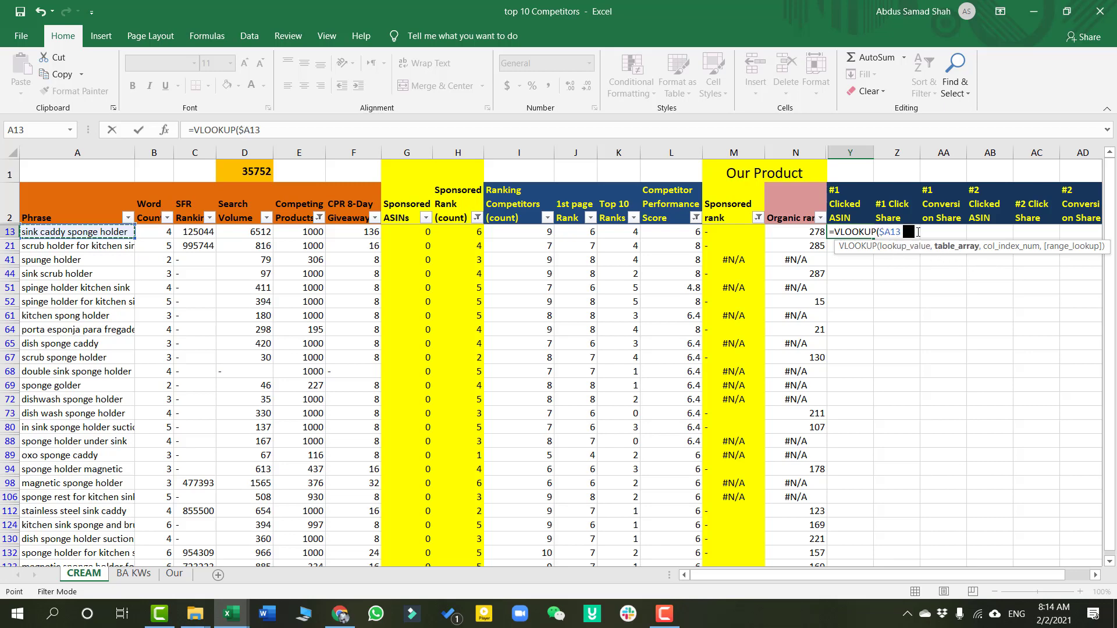
Set the lookup's table array to the BA KWs range A2:K1998, locked as absolute references $A$2:$K$1998
{"action": "left_click", "coordinate": [136, 574]}
{"action": "left_click", "coordinate": [66, 179]}
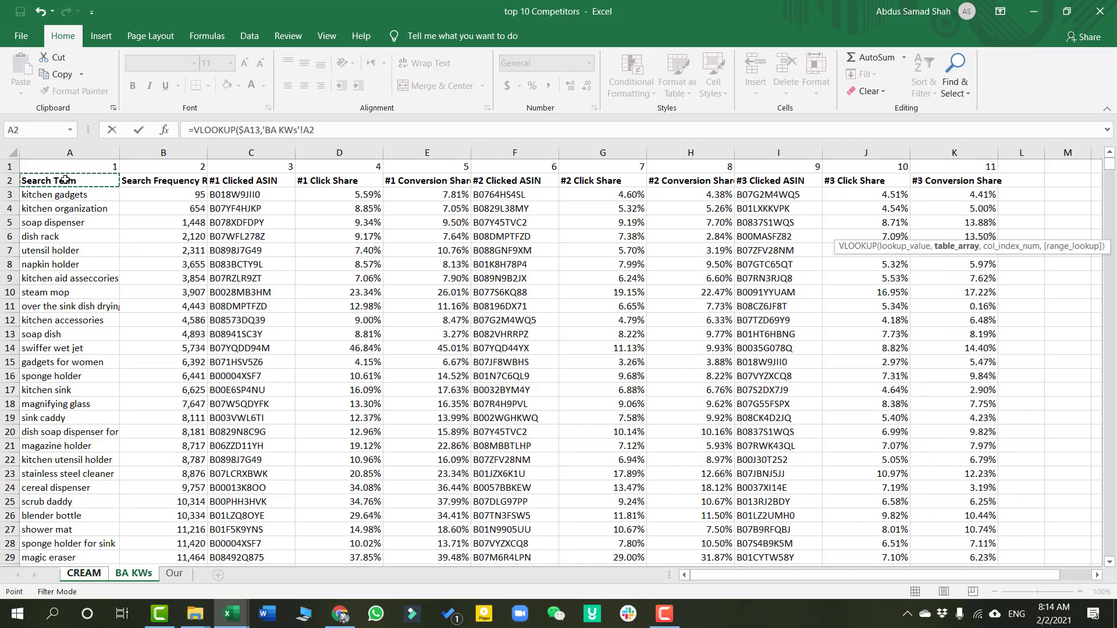
{"action": "key", "text": "ctrl+shift+Right"}
{"action": "key", "text": "ctrl+shift+Down"}
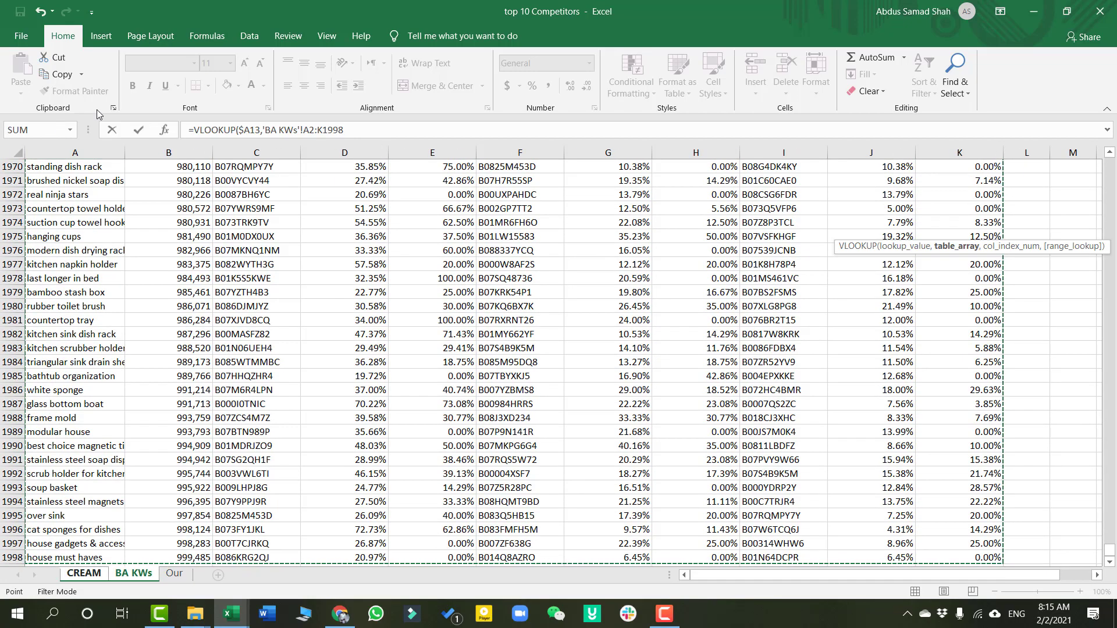
{"action": "left_click", "coordinate": [356, 131]}
{"action": "key", "text": "F4"}
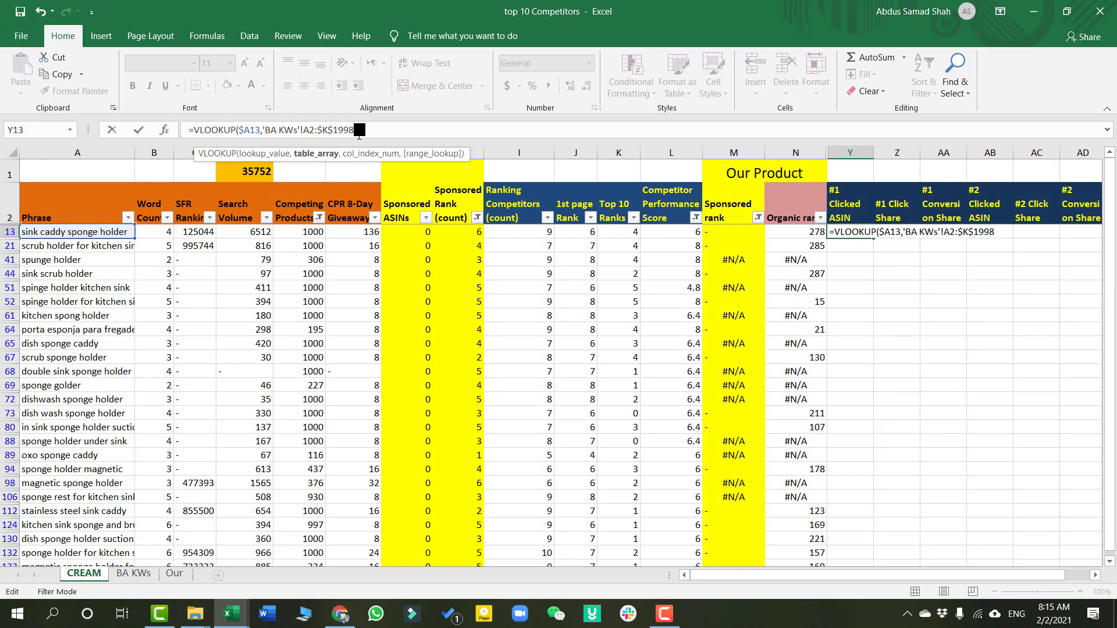
{"action": "left_click", "coordinate": [318, 130]}
{"action": "key", "text": "F4"}
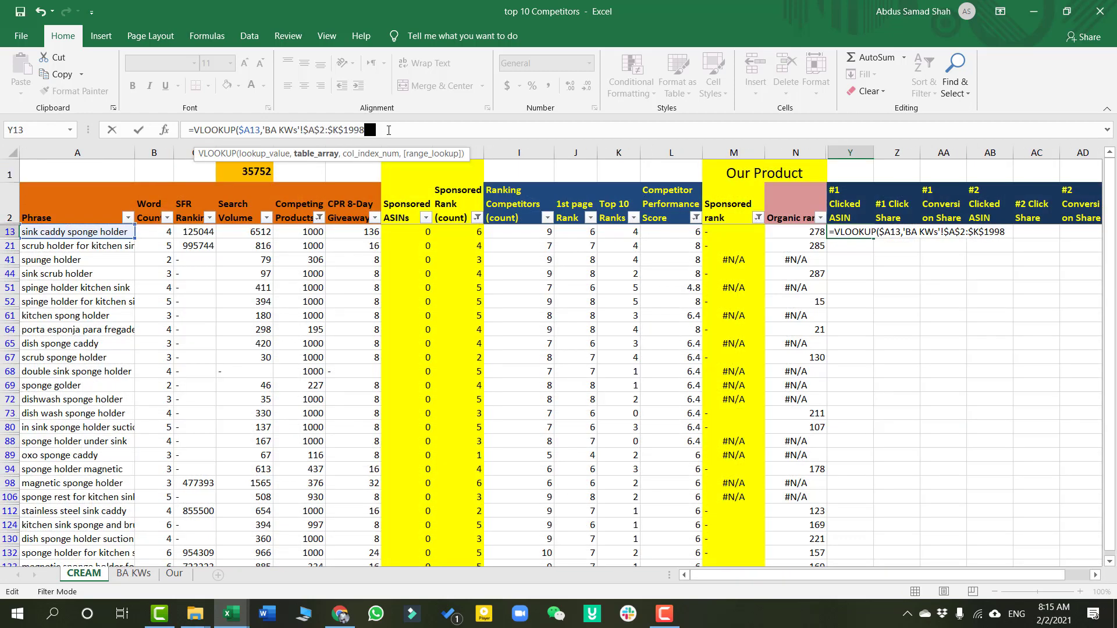
{"action": "type", "text": ","}
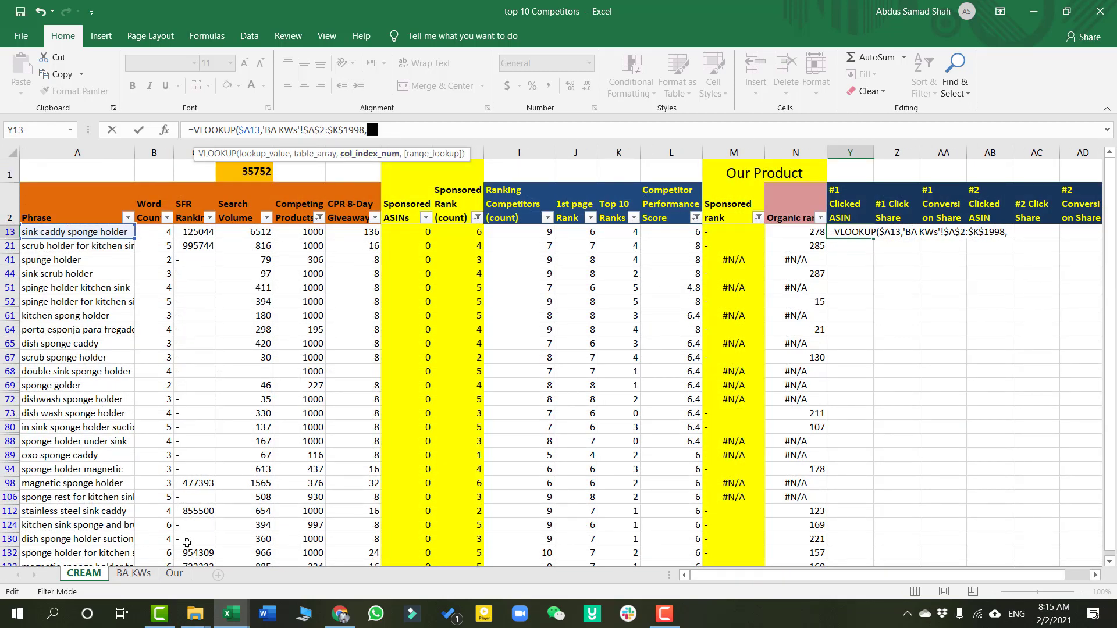
Use cell C1 of the BA KWs sheet as the lookup's column index, with only the row locked as C$1
{"action": "left_click", "coordinate": [133, 574]}
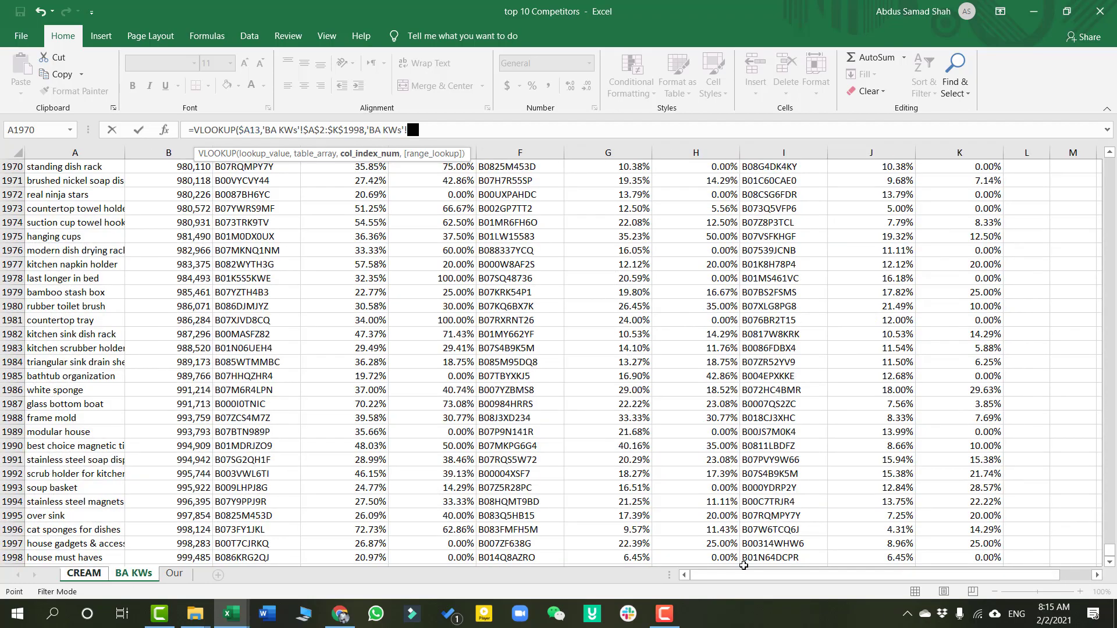
{"action": "left_click_drag", "start_coordinate": [1109, 550], "coordinate": [1109, 163]}
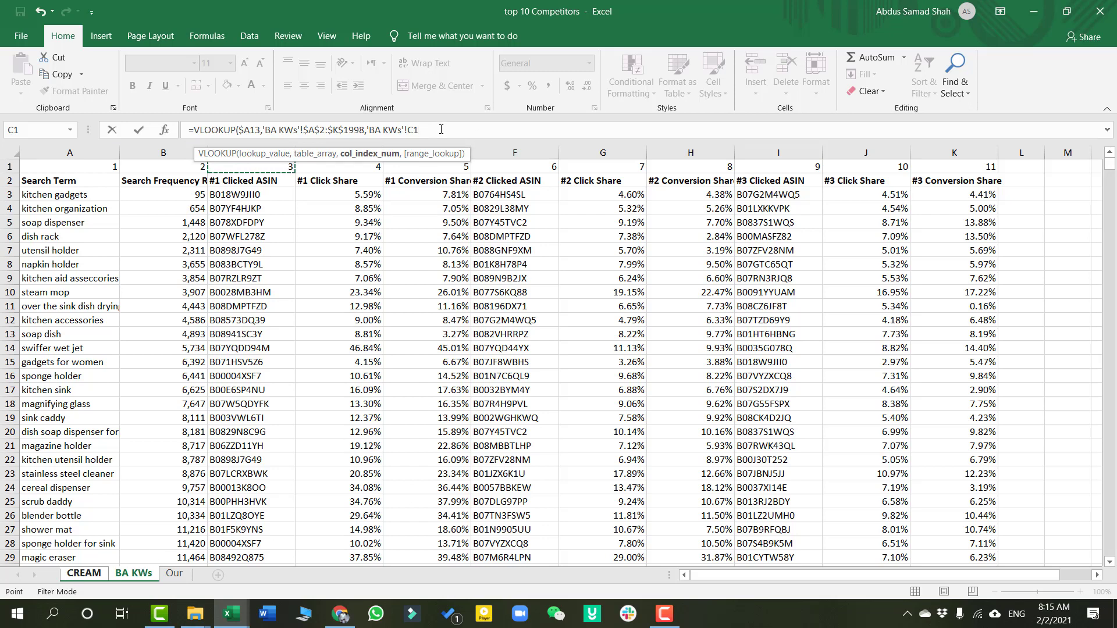
{"action": "key", "text": "F4"}
{"action": "key", "text": "F4"}
{"action": "key", "text": "F4"}
{"action": "key", "text": "F4"}
{"action": "key", "text": "F4"}
{"action": "type", "text": ","}
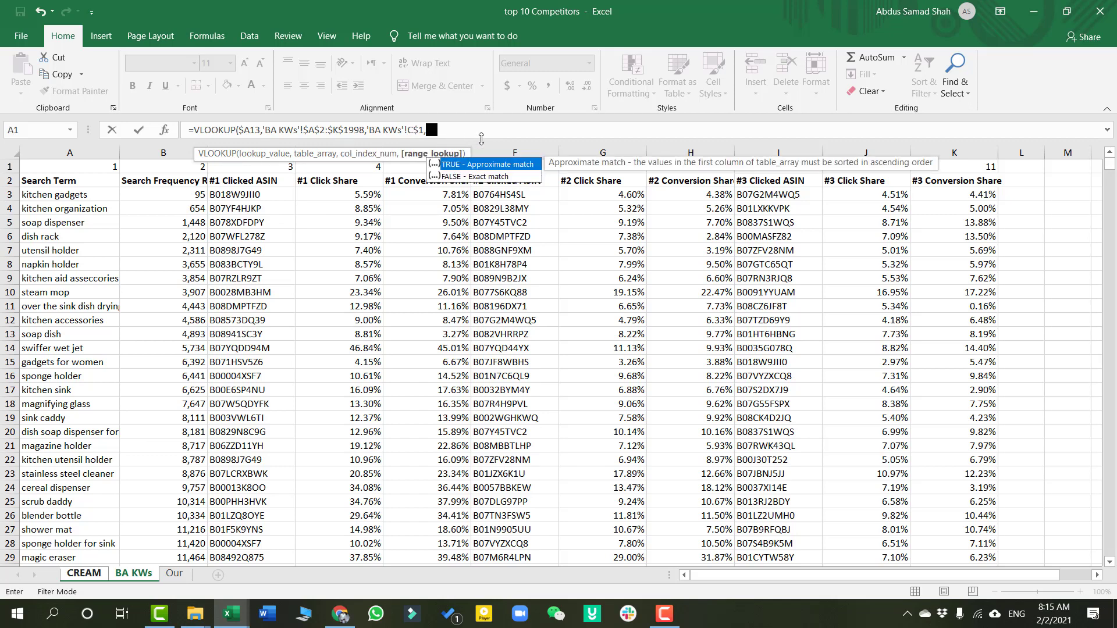
Complete the VLOOKUP with FALSE for an exact match and widen column Y to fit the ASIN
{"action": "key", "text": "Down"}
{"action": "key", "text": "Tab"}
{"action": "type", "text": ")"}
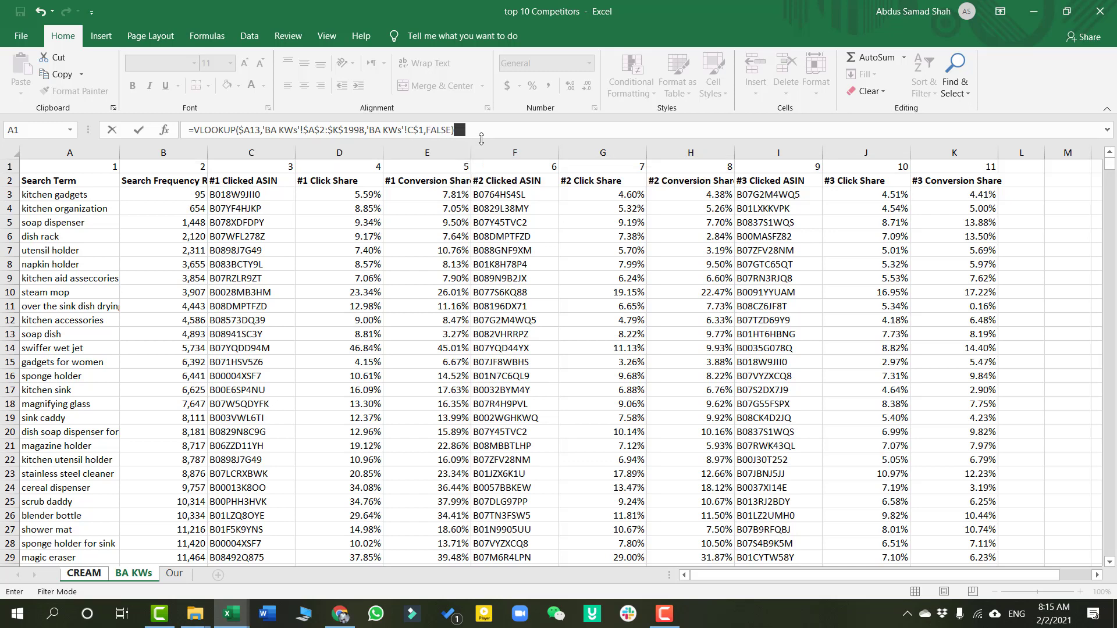
{"action": "key", "text": "Return"}
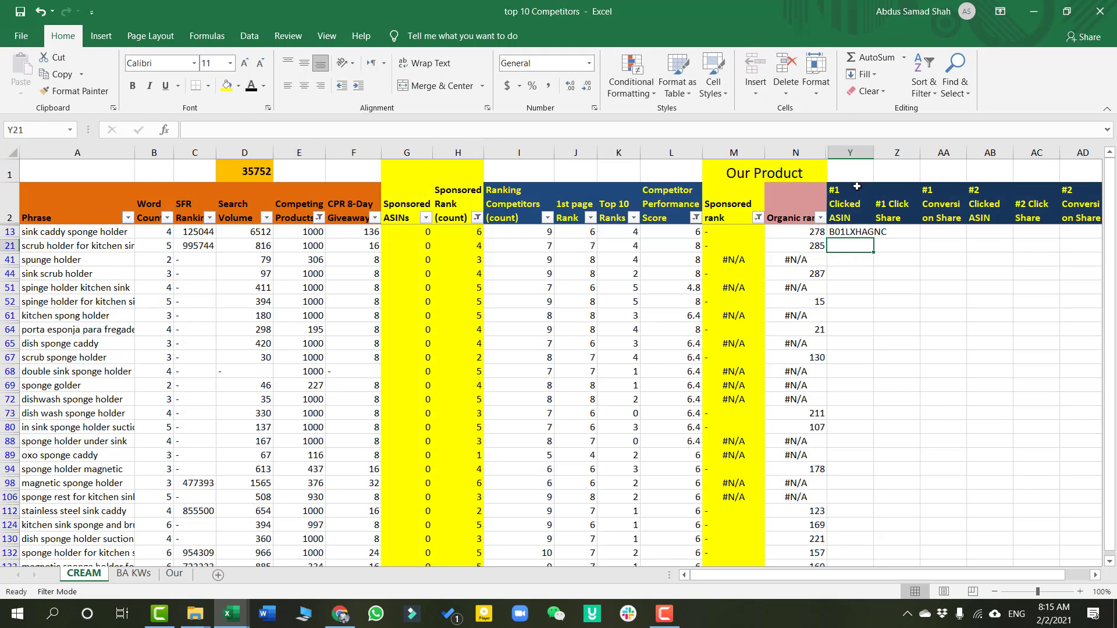
{"action": "left_click_drag", "start_coordinate": [873, 153], "coordinate": [893, 152]}
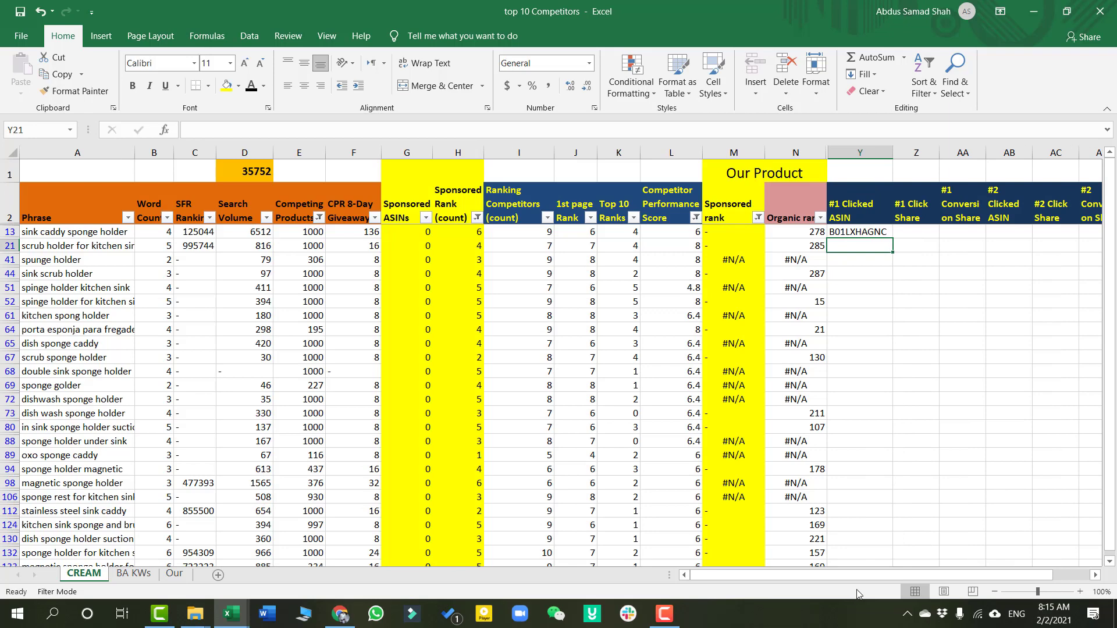
Fill the Y13 VLOOKUP across to AG13 and down through the filtered rows
{"action": "left_click_drag", "start_coordinate": [855, 576], "coordinate": [891, 575]}
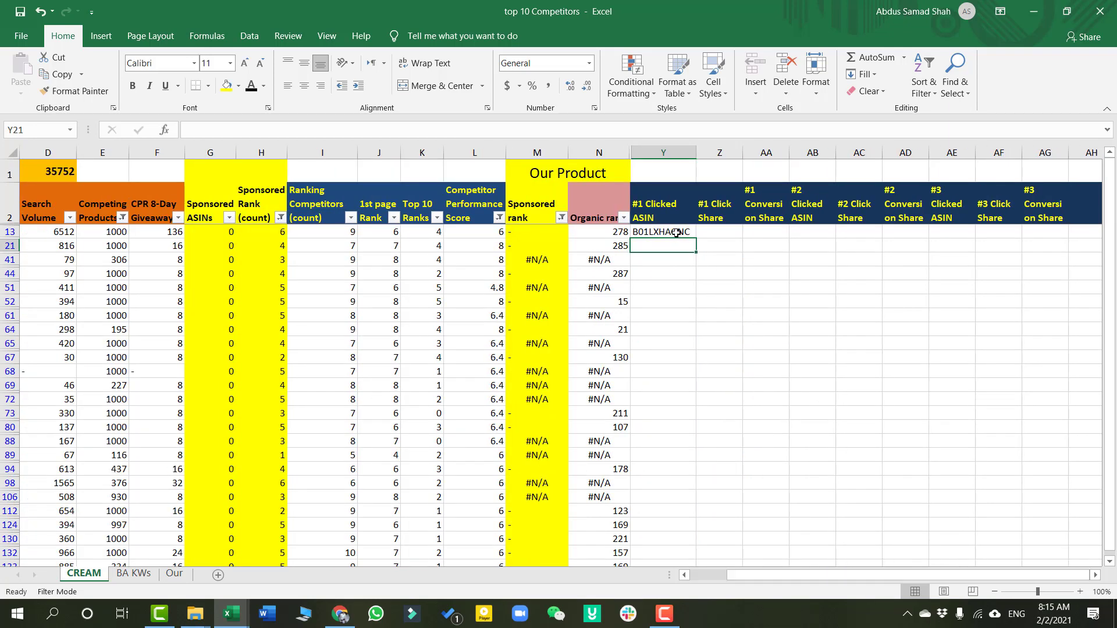
{"action": "left_click", "coordinate": [681, 233]}
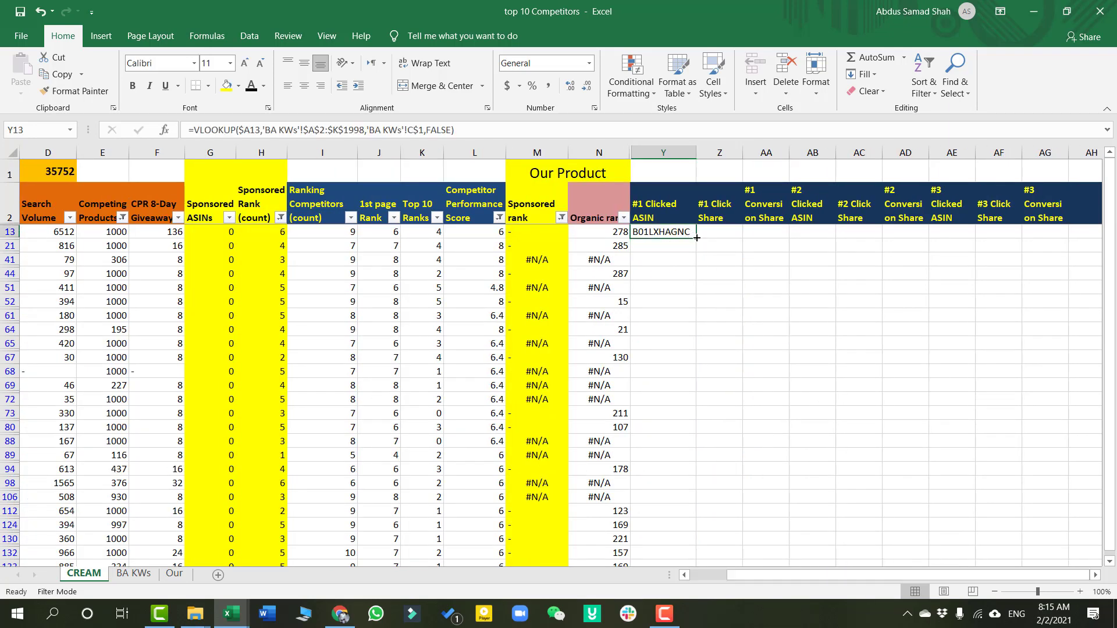
{"action": "left_click_drag", "start_coordinate": [696, 237], "coordinate": [1054, 242]}
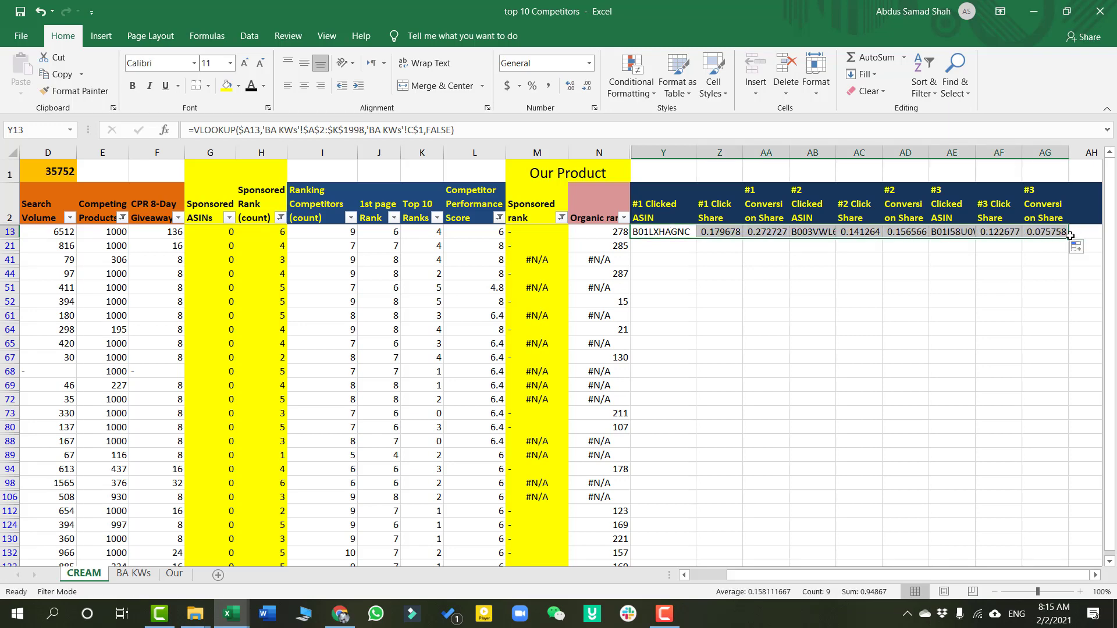
{"action": "double_click", "coordinate": [1068, 237]}
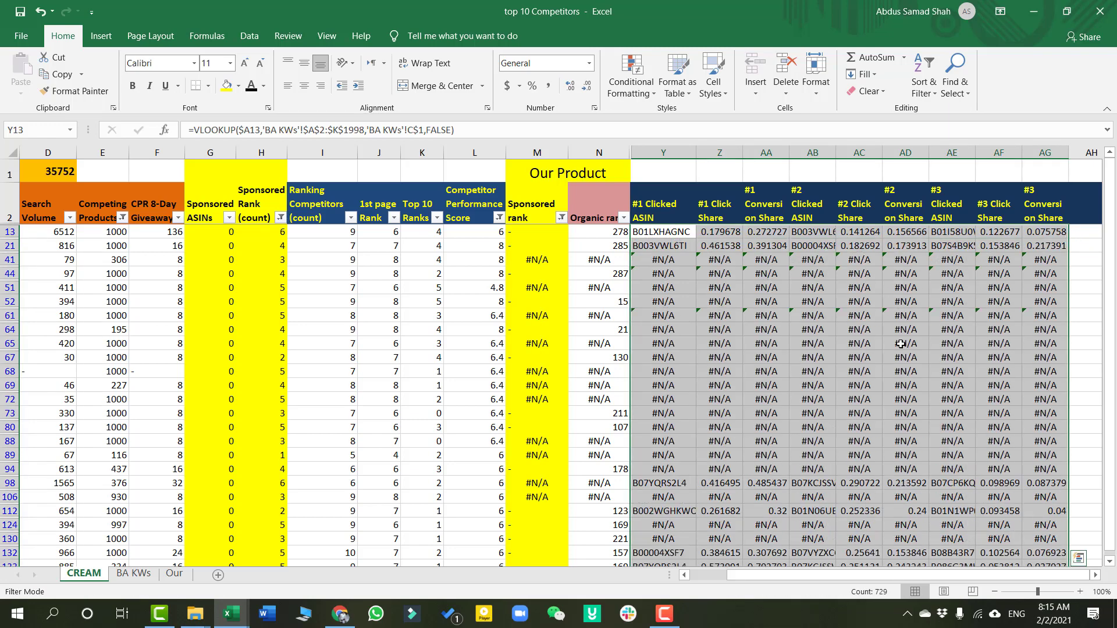
{"action": "left_click", "coordinate": [825, 341]}
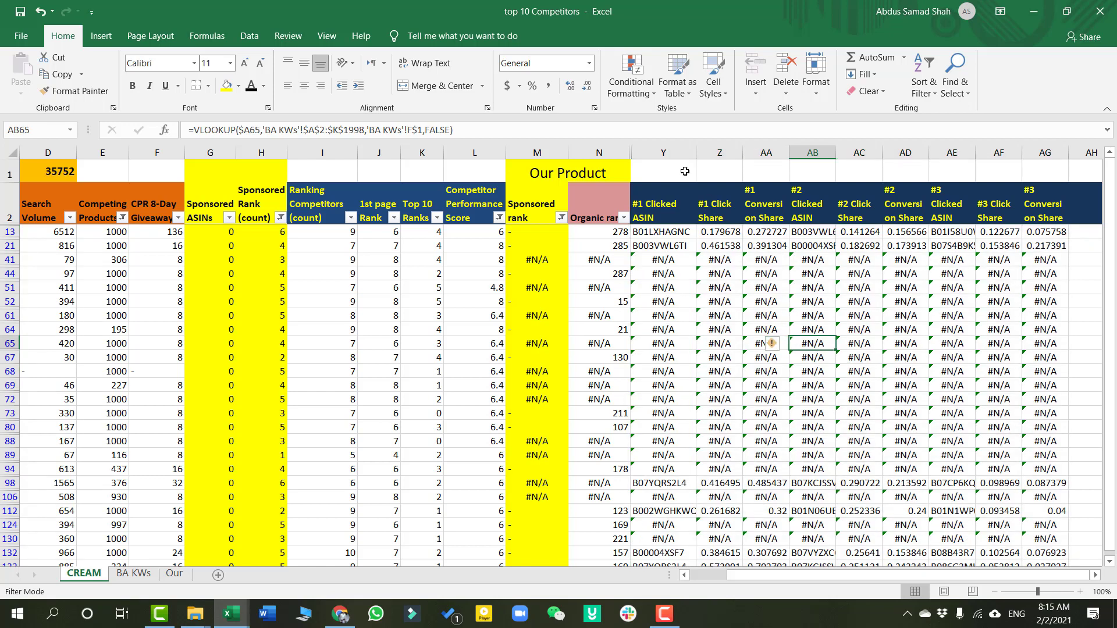
Fit the widths of columns Y to AG to the ASINs and share values
{"action": "left_click_drag", "start_coordinate": [691, 153], "coordinate": [1085, 151]}
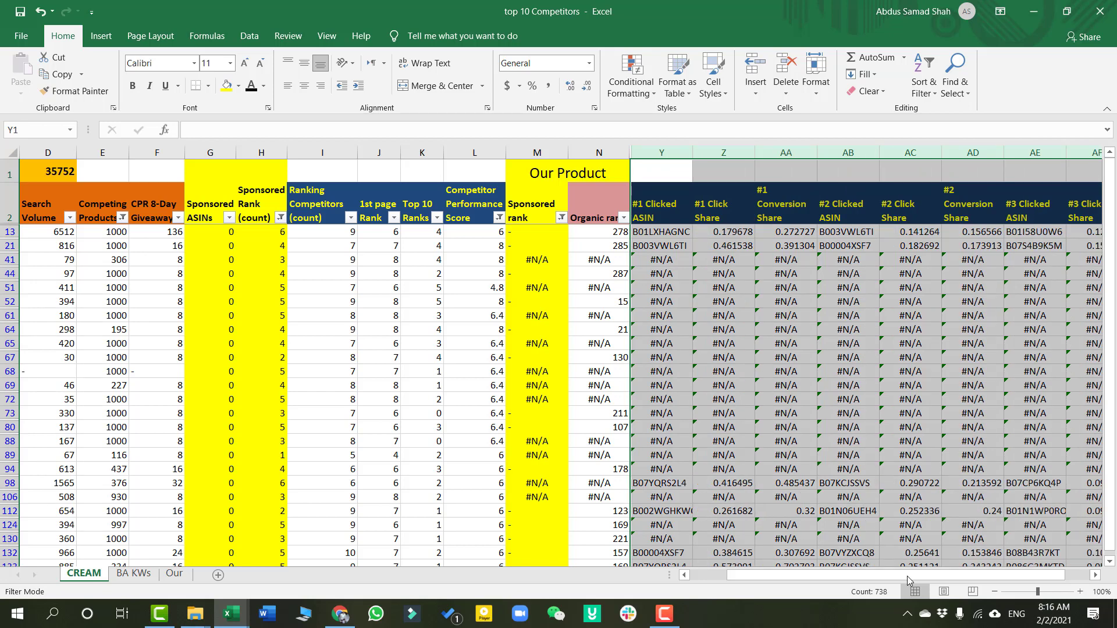
{"action": "left_click_drag", "start_coordinate": [896, 574], "coordinate": [955, 569]}
{"action": "left_click", "coordinate": [910, 326]}
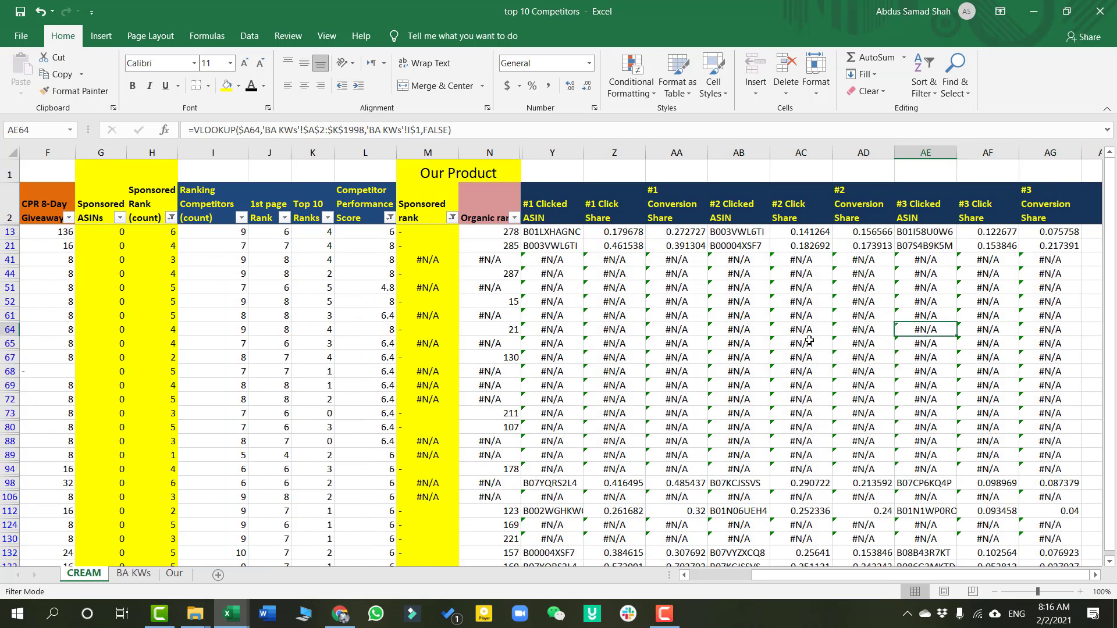
Try to copy the filtered lookup results from Y13 to AG371
{"action": "left_click", "coordinate": [541, 230]}
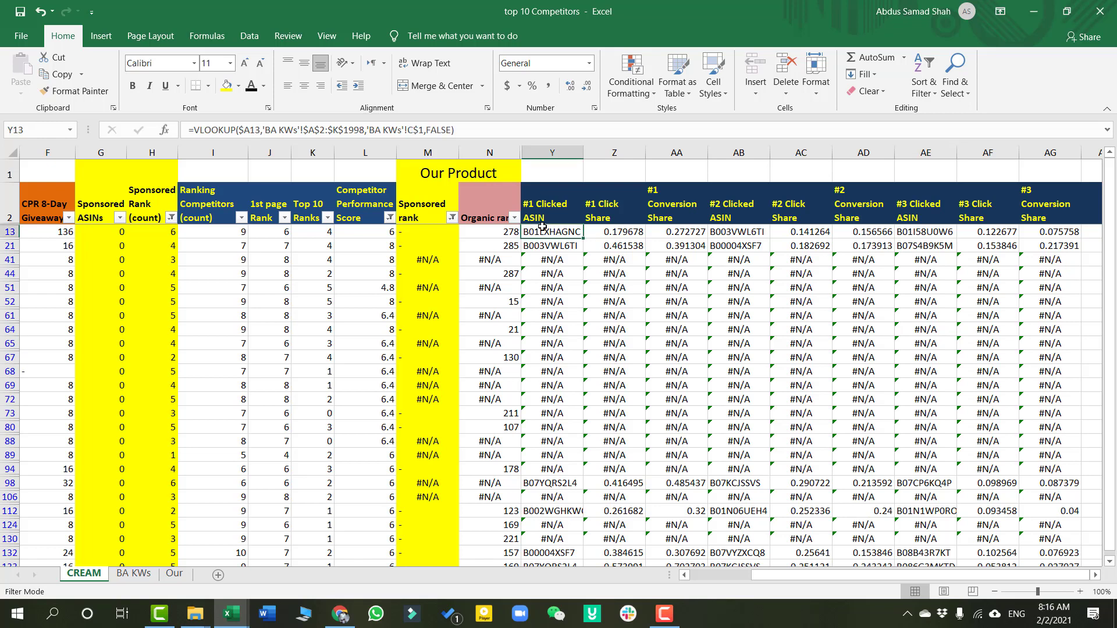
{"action": "key", "text": "ctrl+shift+Right"}
{"action": "key", "text": "ctrl+shift+Down"}
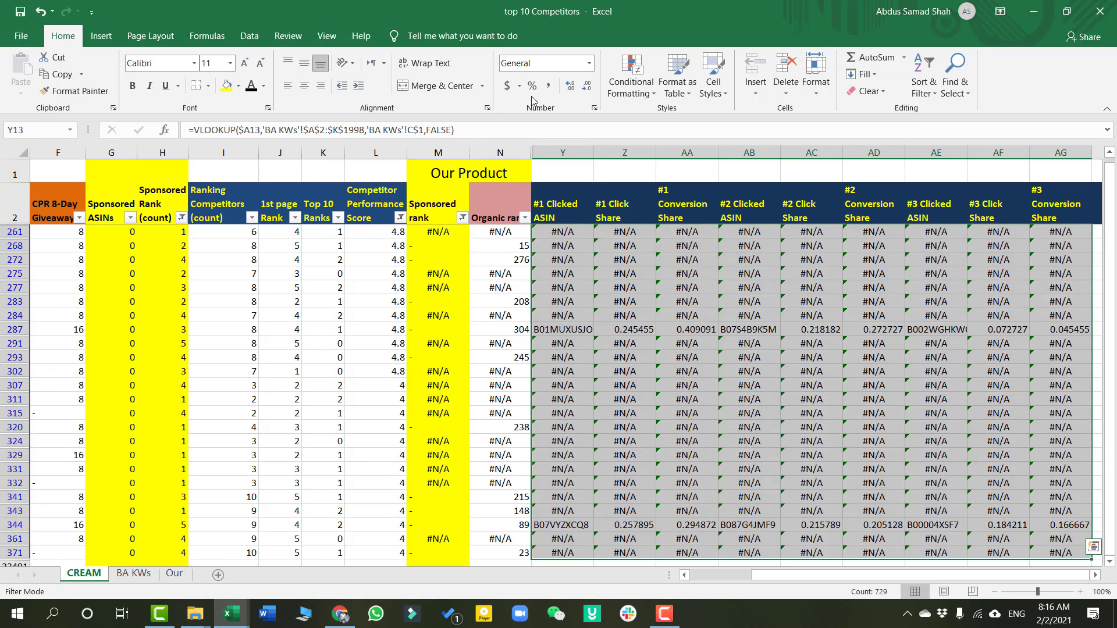
{"action": "right_click", "coordinate": [696, 268]}
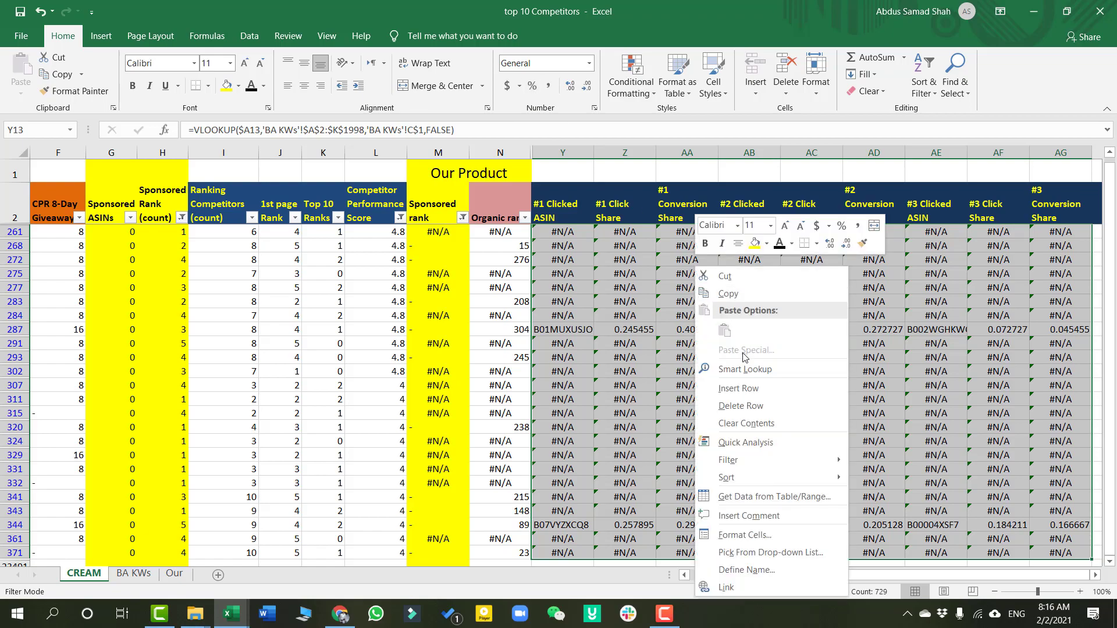
{"action": "left_click", "coordinate": [727, 296]}
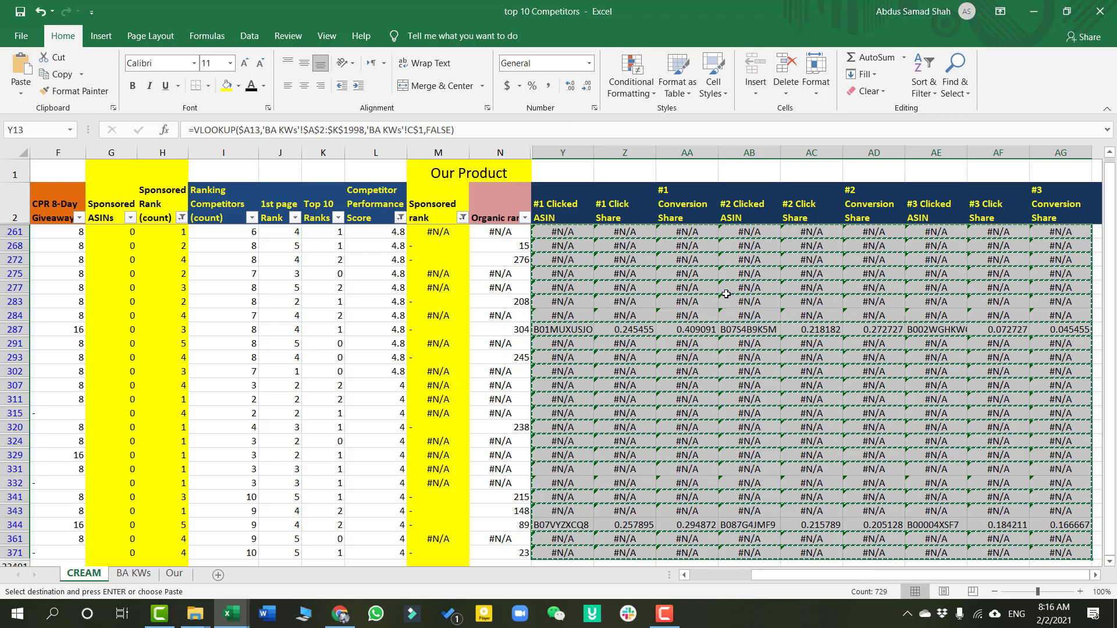
{"action": "left_click", "coordinate": [564, 347]}
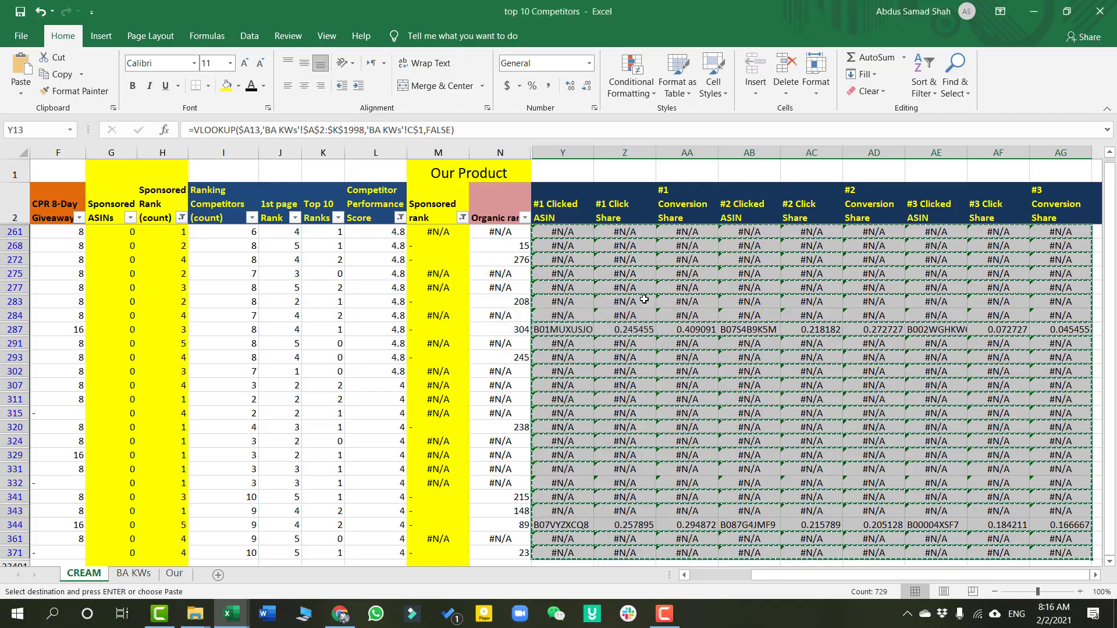
{"action": "scroll", "coordinate": [567, 348], "scroll_direction": "up", "scroll_amount": 4}
{"action": "left_click", "coordinate": [613, 302]}
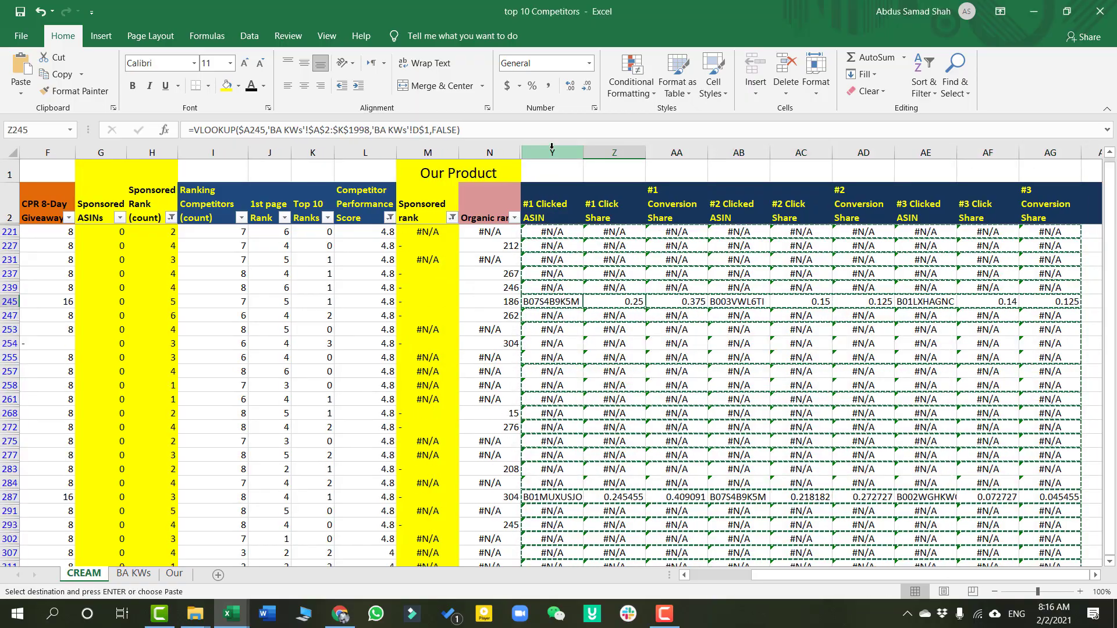
Try to copy the entire columns Y to AG, headers included, and cancel the pending copy
{"action": "left_click_drag", "start_coordinate": [549, 164], "coordinate": [1079, 176]}
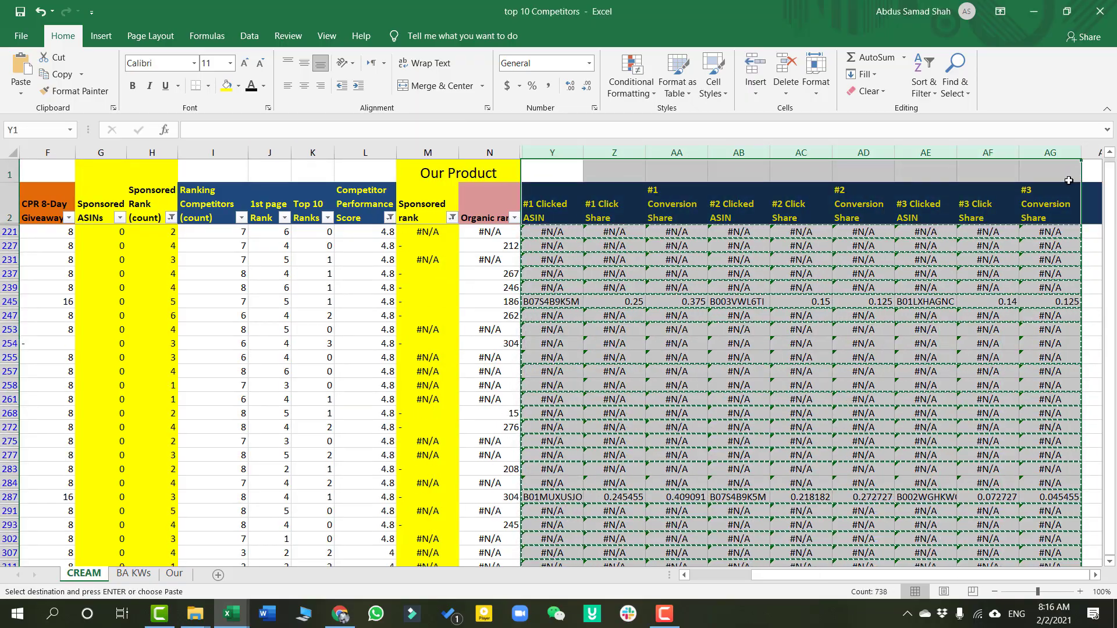
{"action": "key", "text": "ctrl+c"}
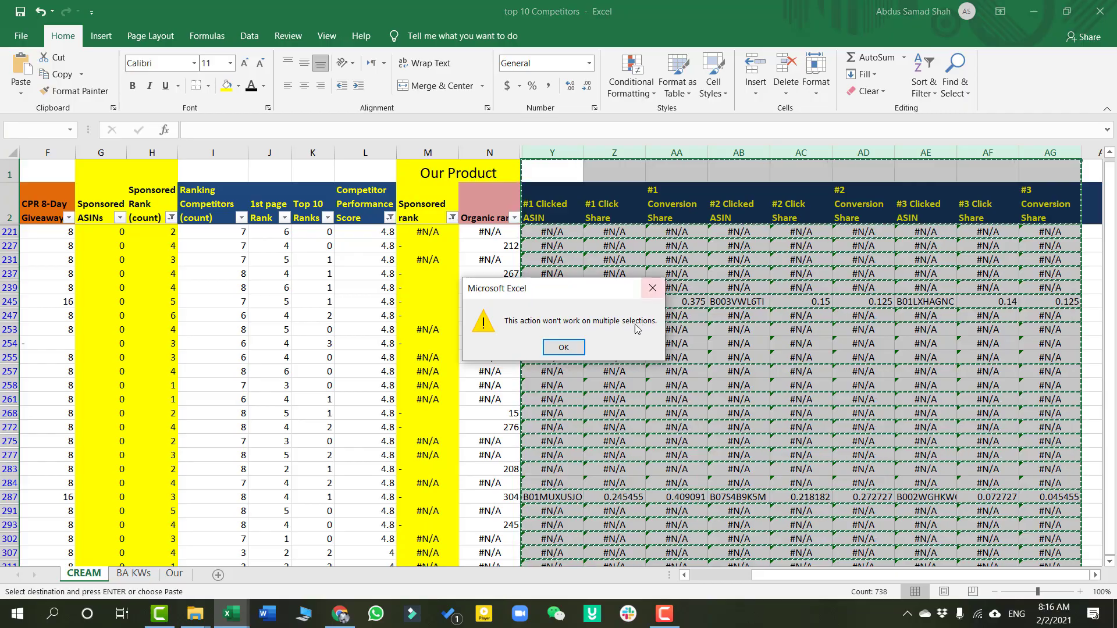
{"action": "left_click", "coordinate": [565, 348]}
{"action": "left_click", "coordinate": [720, 299]}
{"action": "scroll", "coordinate": [720, 299], "scroll_direction": "up", "scroll_amount": 15}
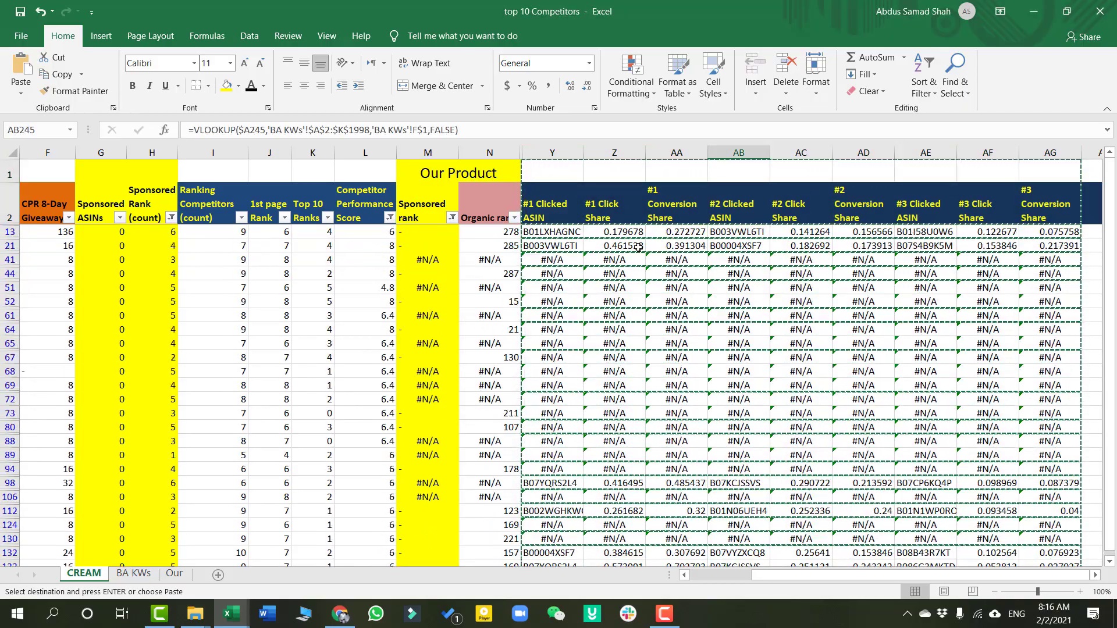
{"action": "left_click", "coordinate": [557, 232]}
{"action": "key", "text": "Escape"}
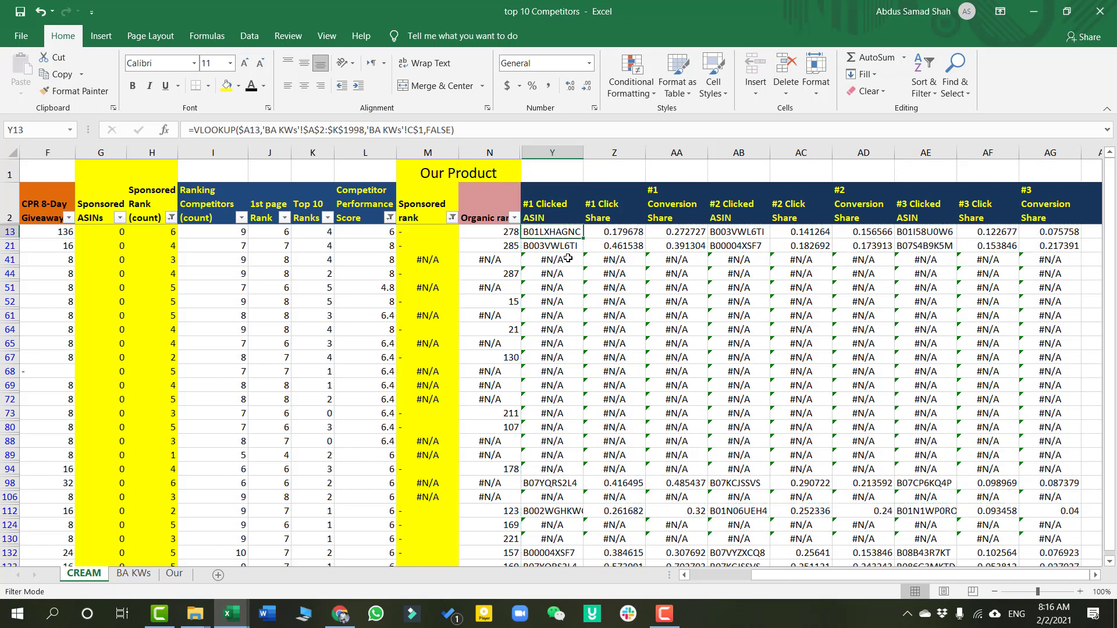
Try to copy the filtered lookup block Y13:AG371 and paste it over itself
{"action": "left_click", "coordinate": [555, 274]}
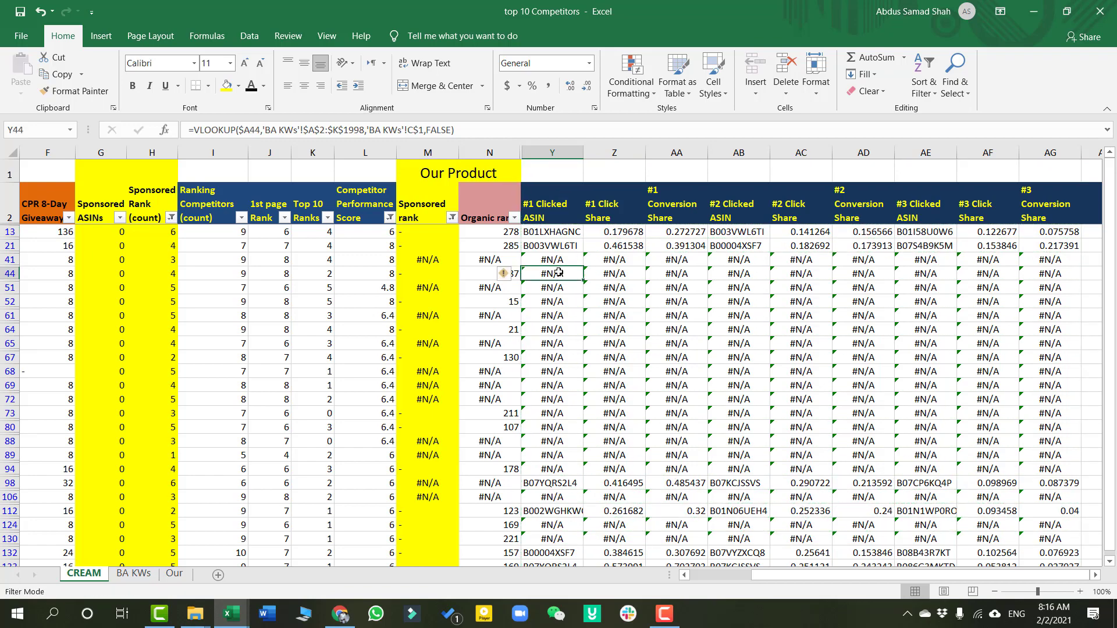
{"action": "left_click_drag", "start_coordinate": [560, 232], "coordinate": [1029, 237]}
{"action": "key", "text": "ctrl+shift+Down"}
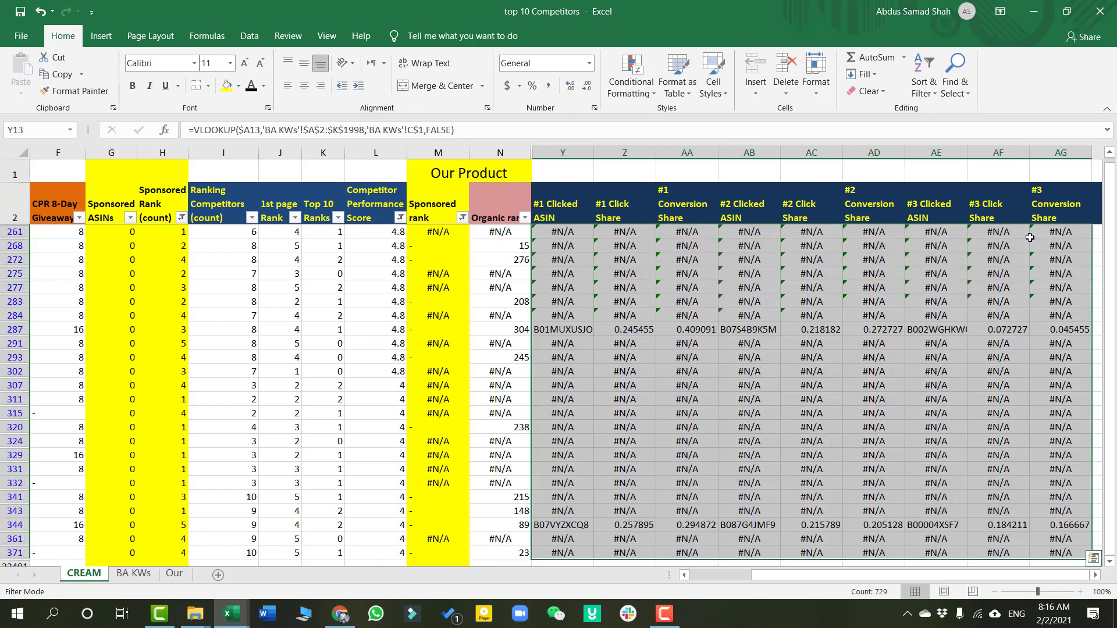
{"action": "key", "text": "ctrl+c"}
{"action": "key", "text": "ctrl+v"}
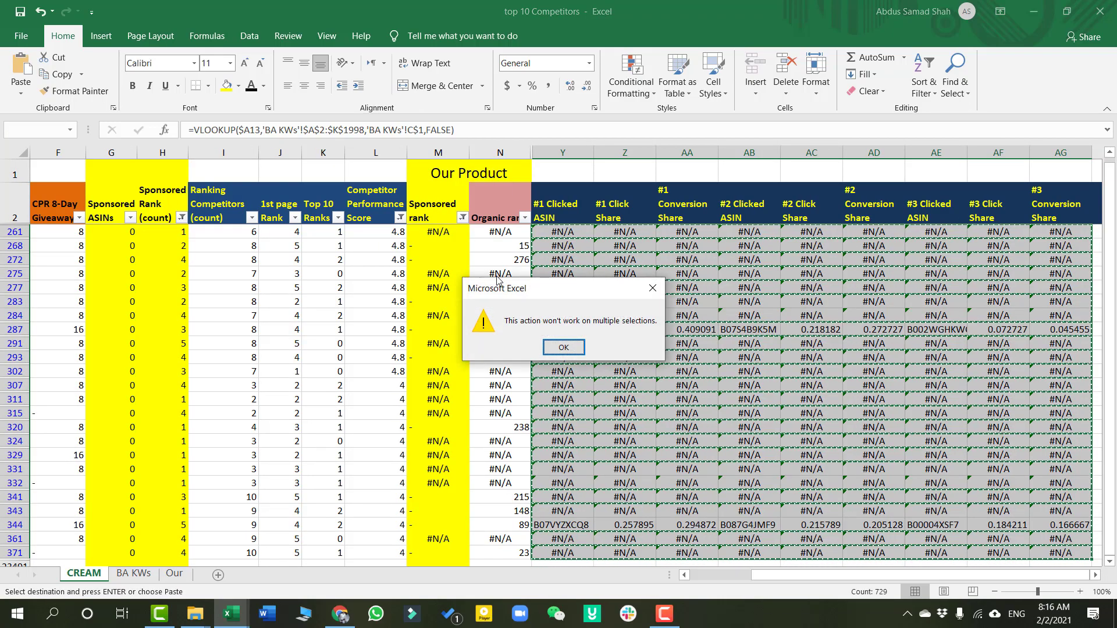
{"action": "left_click", "coordinate": [563, 347]}
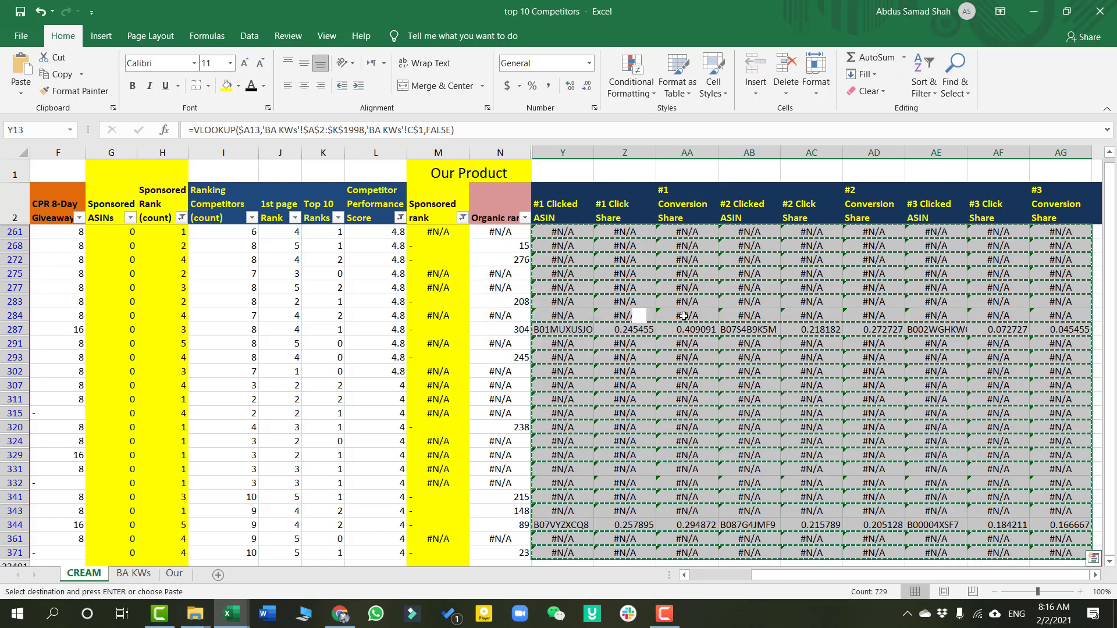
{"action": "left_click", "coordinate": [685, 316]}
{"action": "key", "text": "Escape"}
{"action": "scroll", "coordinate": [684, 315], "scroll_direction": "up", "scroll_amount": 20}
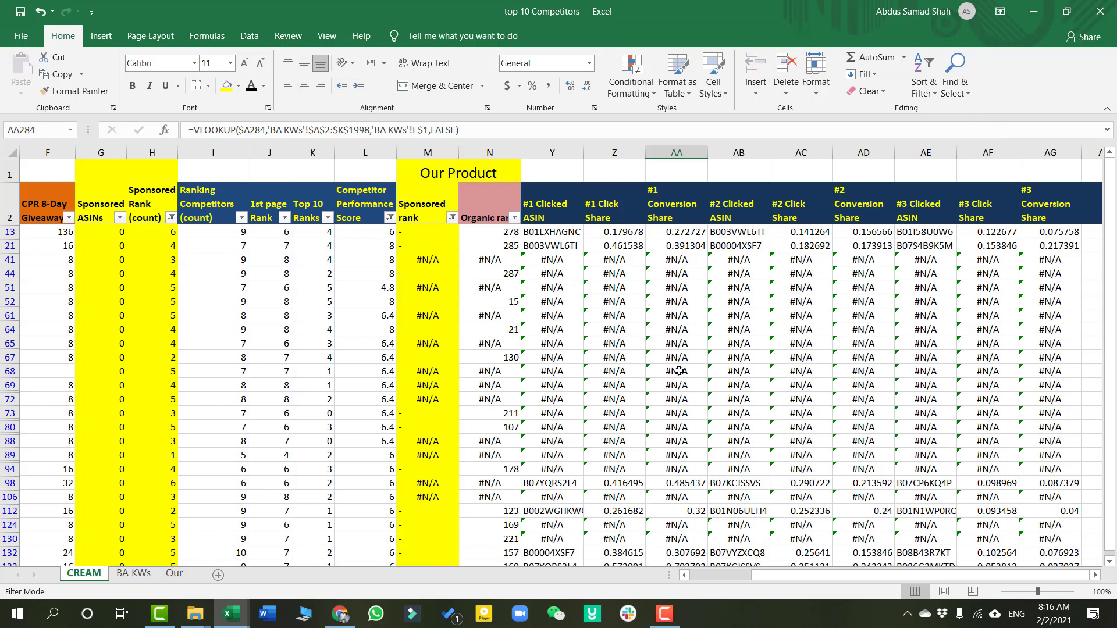
Clear all active filters on the CREAM sheet to show every keyword row
{"action": "left_click", "coordinate": [553, 210]}
{"action": "left_click", "coordinate": [924, 84]}
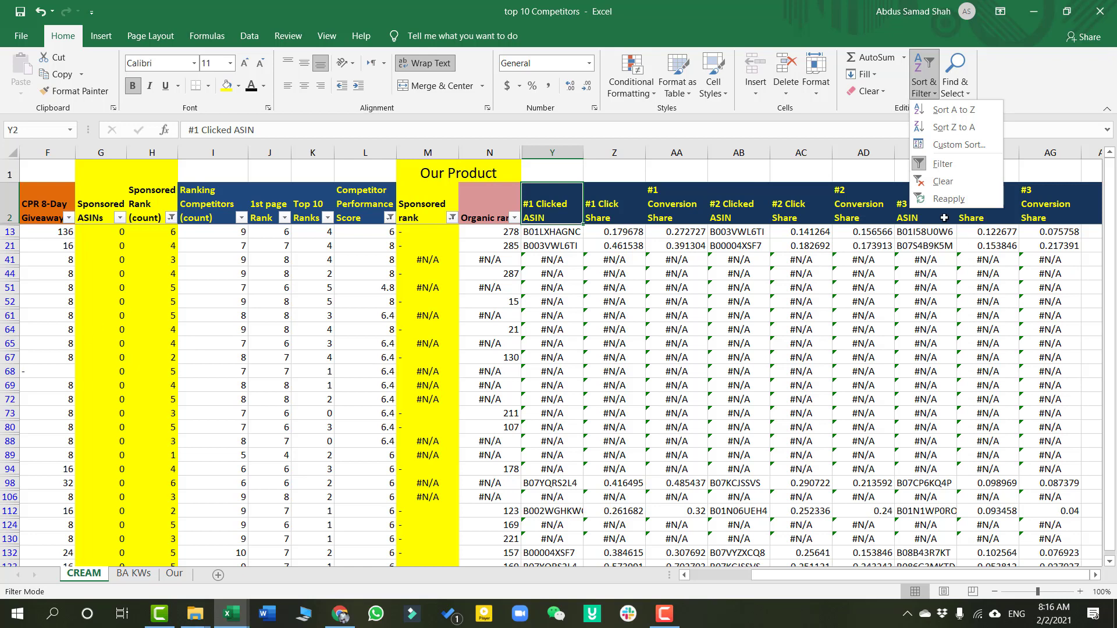
{"action": "left_click", "coordinate": [926, 97]}
{"action": "left_click", "coordinate": [926, 99]}
{"action": "left_click", "coordinate": [943, 180]}
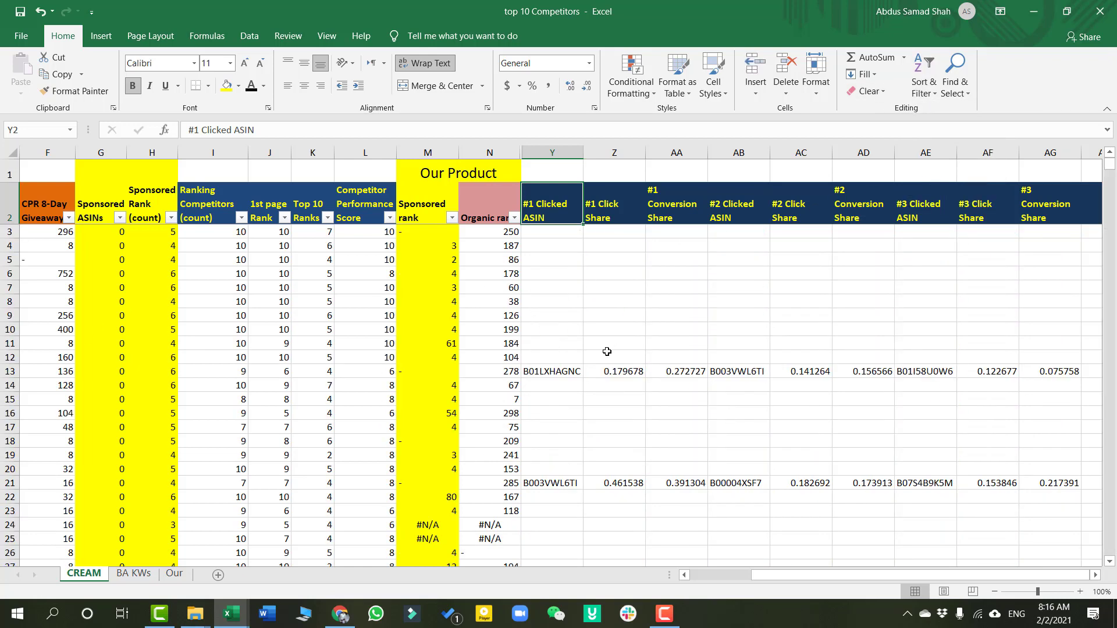
{"action": "left_click", "coordinate": [563, 373]}
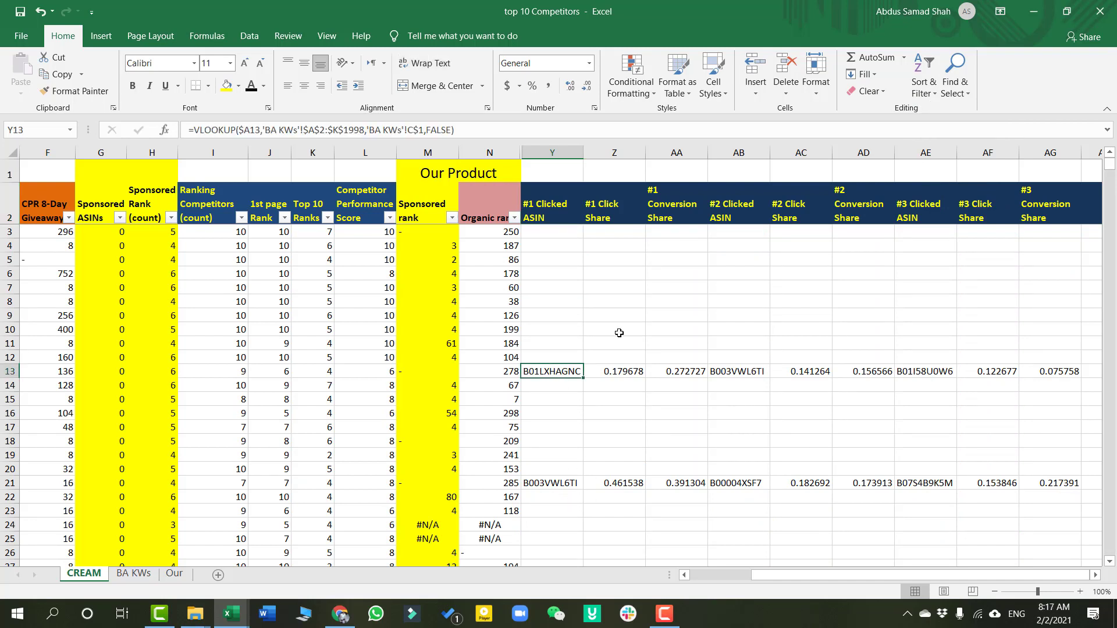
{"action": "left_click_drag", "start_coordinate": [559, 238], "coordinate": [788, 289]}
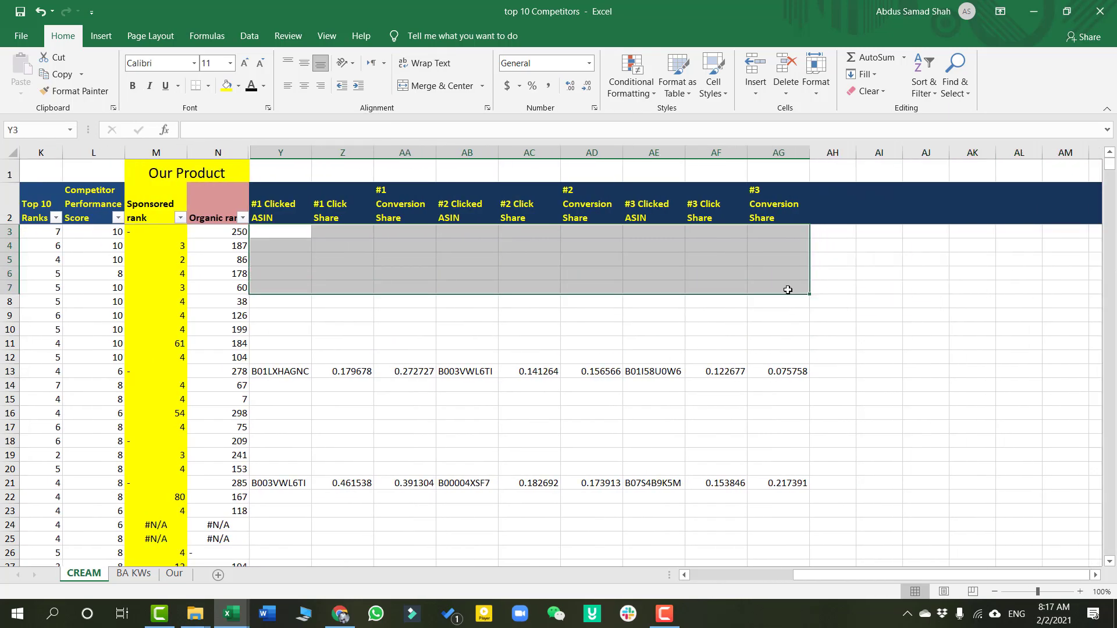
{"action": "key", "text": "ctrl+shift+Down"}
{"action": "key", "text": "shift+Down"}
{"action": "key", "text": "shift+Down"}
{"action": "key", "text": "shift+Down"}
{"action": "key", "text": "shift+Down"}
{"action": "key", "text": "shift+Down"}
{"action": "key", "text": "shift+Down"}
{"action": "key", "text": "shift+Down"}
{"action": "key", "text": "shift+Down"}
{"action": "key", "text": "shift+Down"}
{"action": "key", "text": "shift+Down"}
{"action": "key", "text": "shift+Down"}
{"action": "key", "text": "shift+Down"}
{"action": "key", "text": "shift+Down"}
{"action": "key", "text": "shift+Down"}
{"action": "key", "text": "shift+Down"}
{"action": "key", "text": "shift+Down"}
{"action": "key", "text": "shift+Down"}
{"action": "key", "text": "shift+Down"}
{"action": "key", "text": "shift+Down"}
{"action": "key", "text": "shift+Down"}
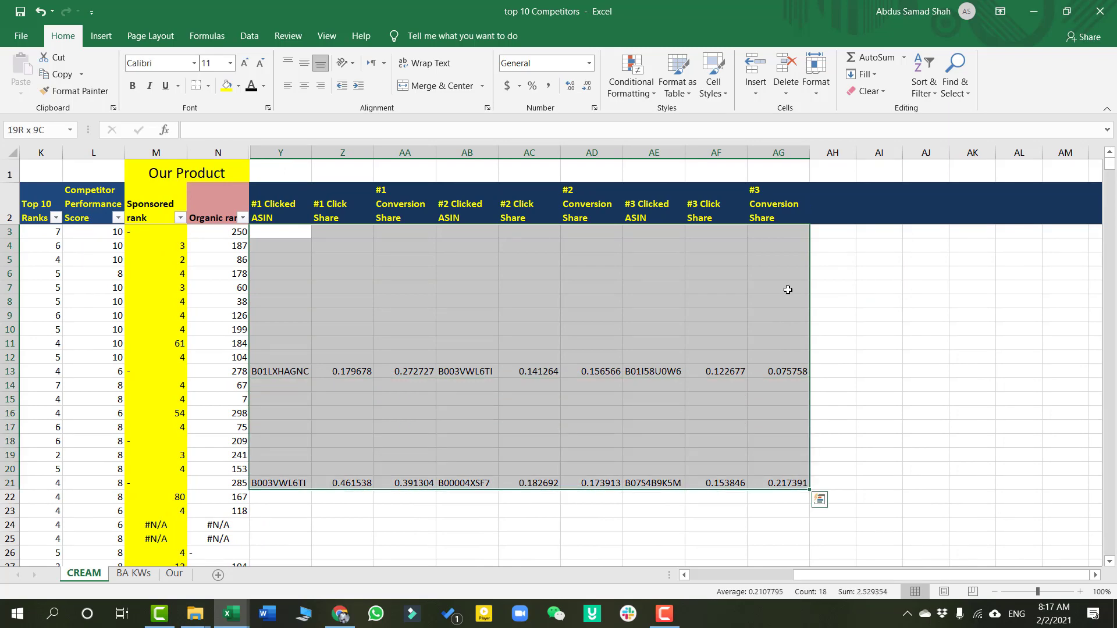
{"action": "key", "text": "shift+Down"}
{"action": "key", "text": "shift+Down"}
{"action": "key", "text": "shift+Down"}
{"action": "key", "text": "shift+Down"}
{"action": "key", "text": "shift+Down"}
{"action": "key", "text": "shift+Down"}
{"action": "key", "text": "shift+Down"}
{"action": "key", "text": "shift+Down"}
{"action": "key", "text": "shift+Down"}
{"action": "key", "text": "shift+Down"}
{"action": "key", "text": "shift+Down"}
{"action": "key", "text": "shift+Down"}
{"action": "key", "text": "shift+Down"}
{"action": "key", "text": "shift+Down"}
{"action": "key", "text": "shift+Down"}
{"action": "key", "text": "shift+Down"}
{"action": "key", "text": "shift+Down"}
{"action": "key", "text": "shift+Down"}
{"action": "key", "text": "shift+Down"}
{"action": "key", "text": "shift+Down"}
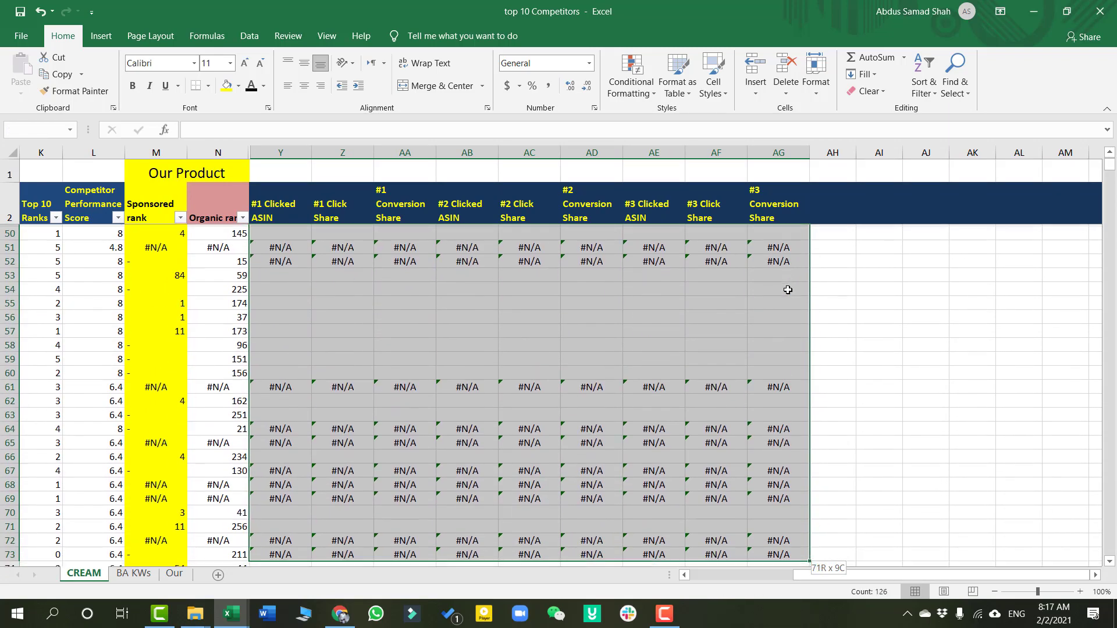
{"action": "key", "text": "shift+Down"}
{"action": "key", "text": "shift+Down"}
{"action": "key", "text": "shift+Down"}
{"action": "key", "text": "shift+Down"}
{"action": "key", "text": "shift+Down"}
{"action": "key", "text": "shift+Down"}
{"action": "key", "text": "shift+Down"}
{"action": "key", "text": "shift+Down"}
{"action": "key", "text": "shift+Down"}
{"action": "key", "text": "shift+Down"}
{"action": "key", "text": "shift+Down"}
{"action": "key", "text": "shift+Down"}
{"action": "key", "text": "shift+Down"}
{"action": "key", "text": "shift+Down"}
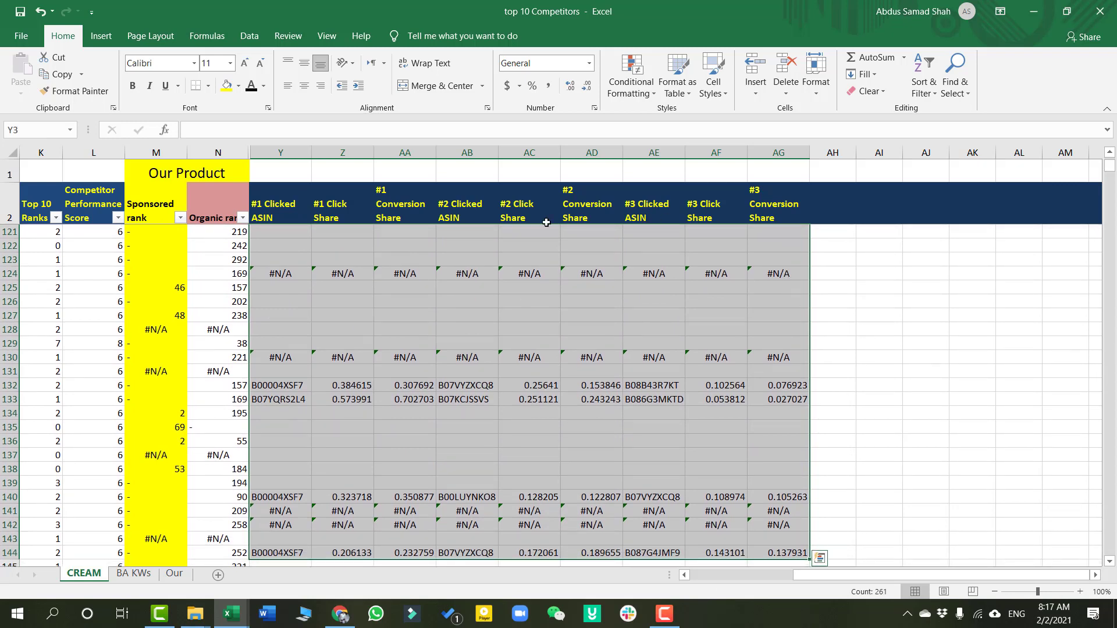
Delete the contents of columns Y to AG on the CREAM sheet, including the brand analytics headers
{"action": "left_click_drag", "start_coordinate": [293, 150], "coordinate": [776, 162]}
{"action": "key", "text": "Delete"}
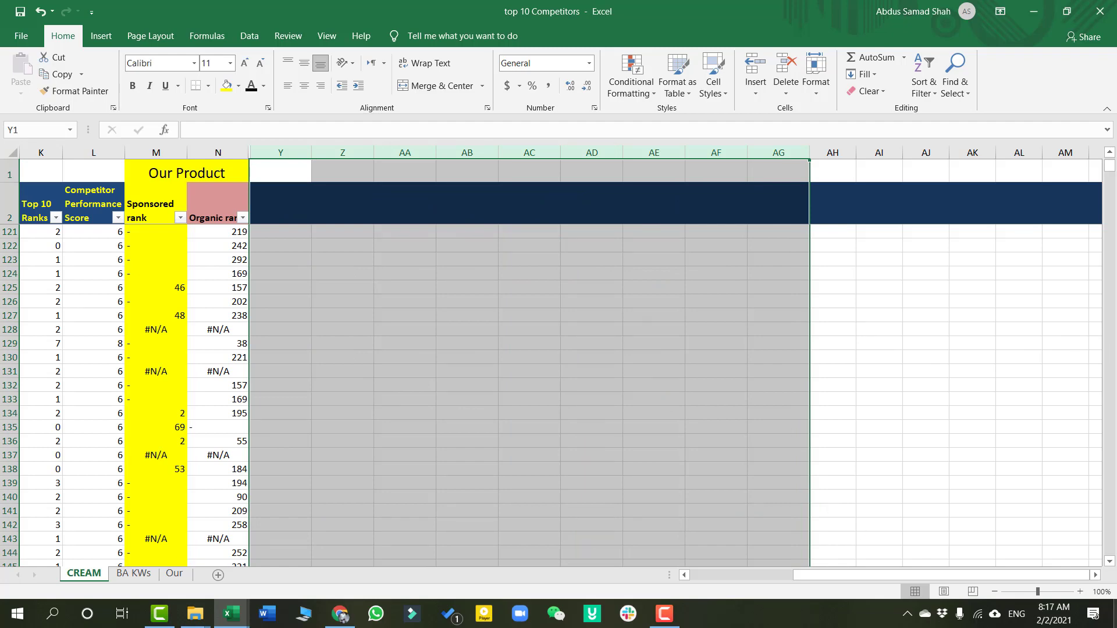
{"action": "left_click_drag", "start_coordinate": [1115, 182], "coordinate": [1111, 156]}
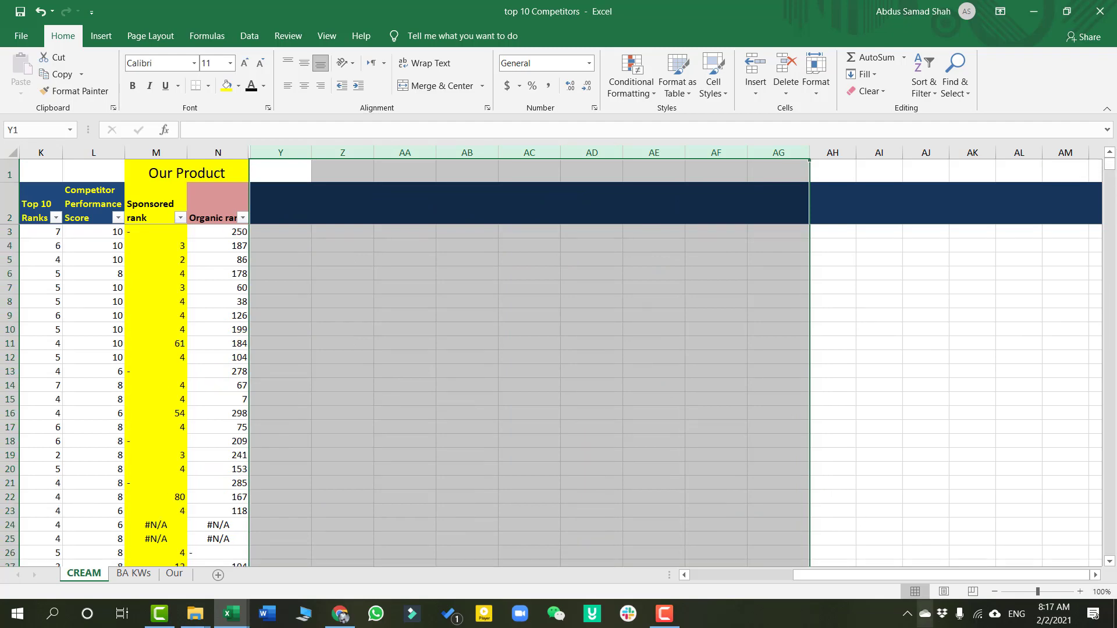
{"action": "left_click_drag", "start_coordinate": [917, 577], "coordinate": [862, 575]}
{"action": "left_click", "coordinate": [803, 403]}
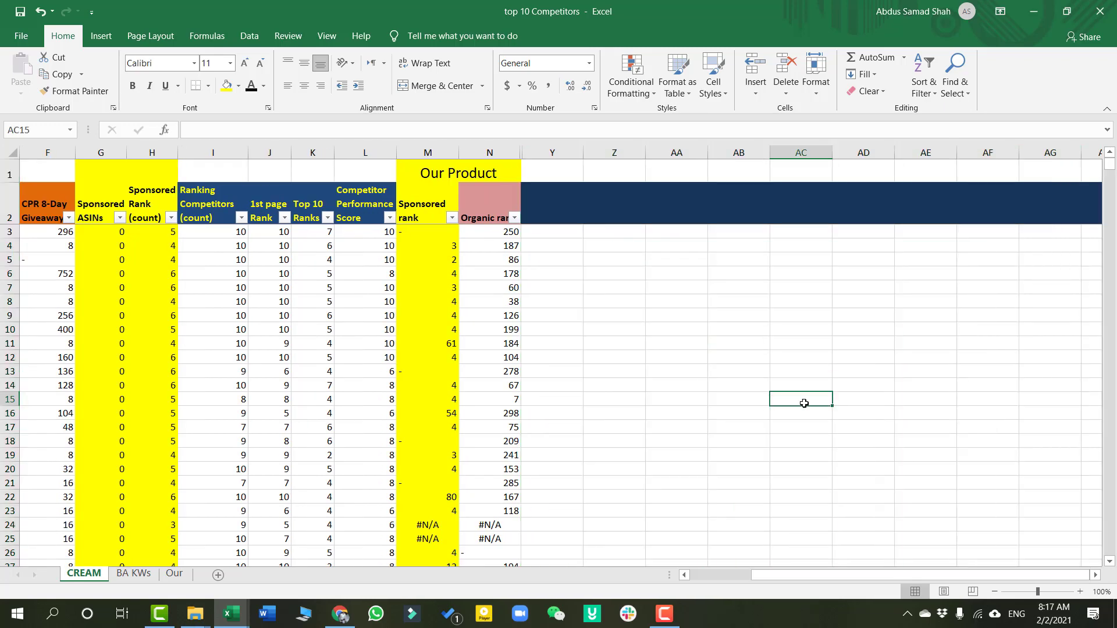
Copy the headers C2:K2 from the BA KWs sheet into CREAM starting at Y2, pasted as values only
{"action": "left_click", "coordinate": [570, 233]}
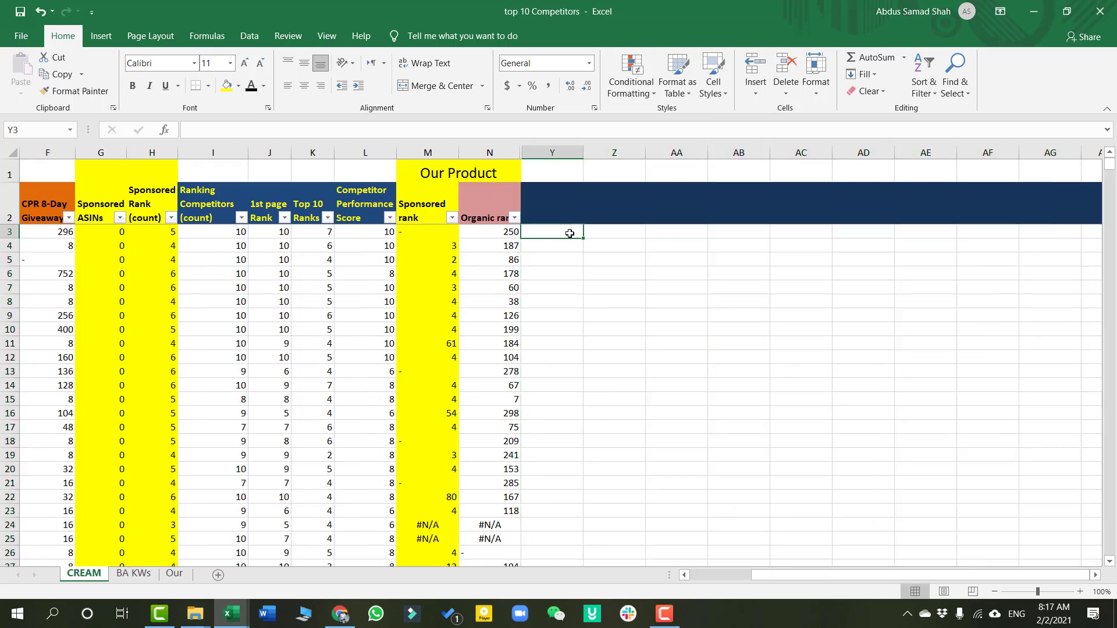
{"action": "left_click", "coordinate": [133, 573]}
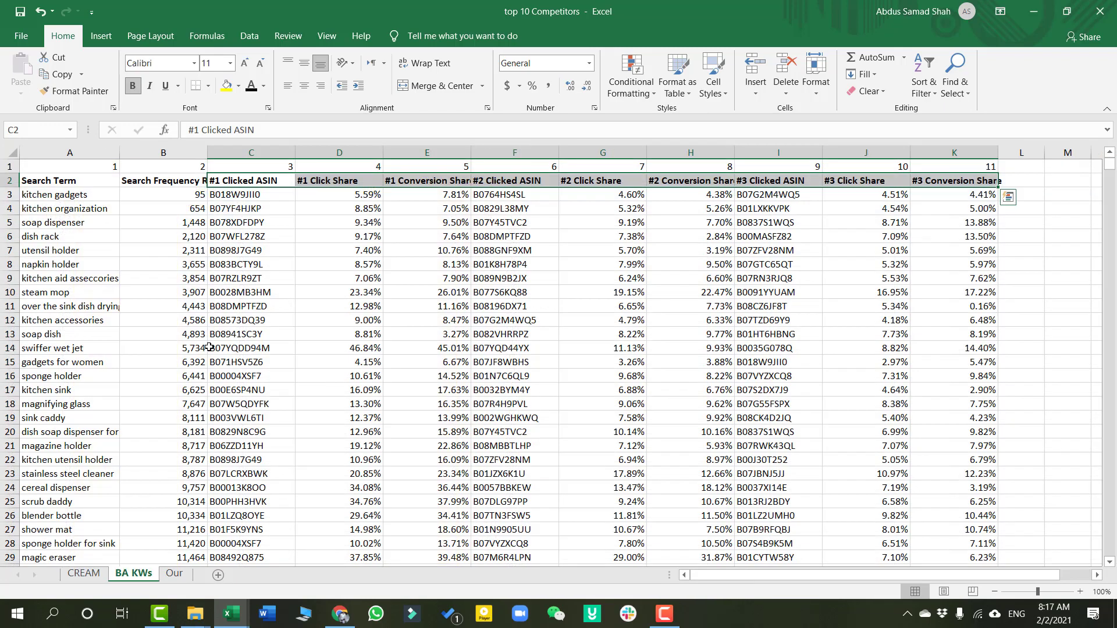
{"action": "key", "text": "ctrl+c"}
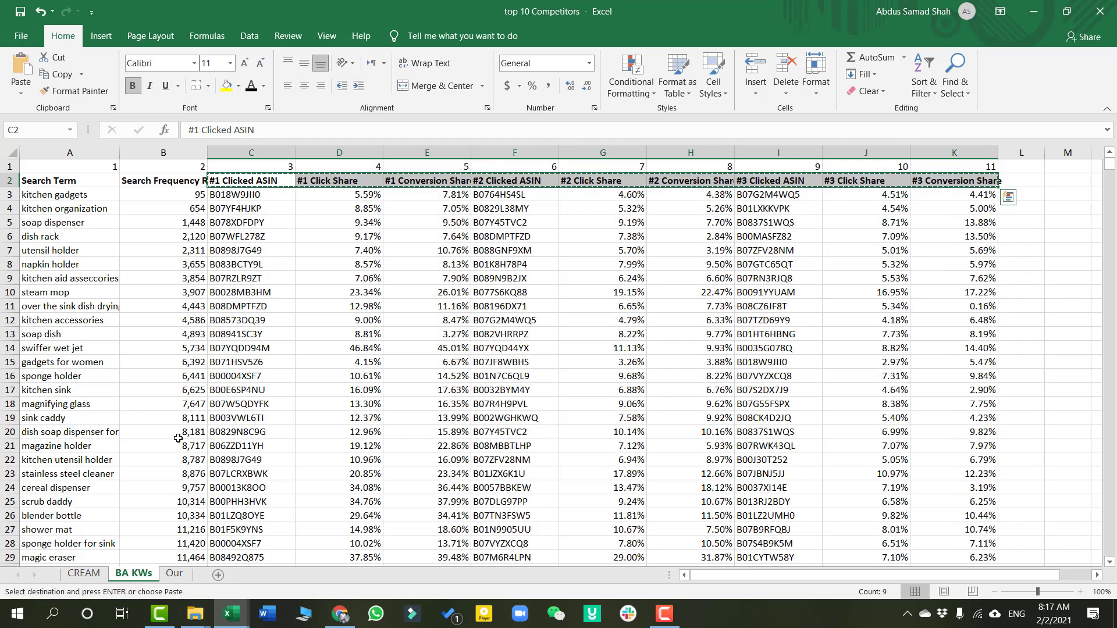
{"action": "left_click", "coordinate": [84, 573]}
{"action": "left_click", "coordinate": [530, 189]}
{"action": "key", "text": "ctrl+v"}
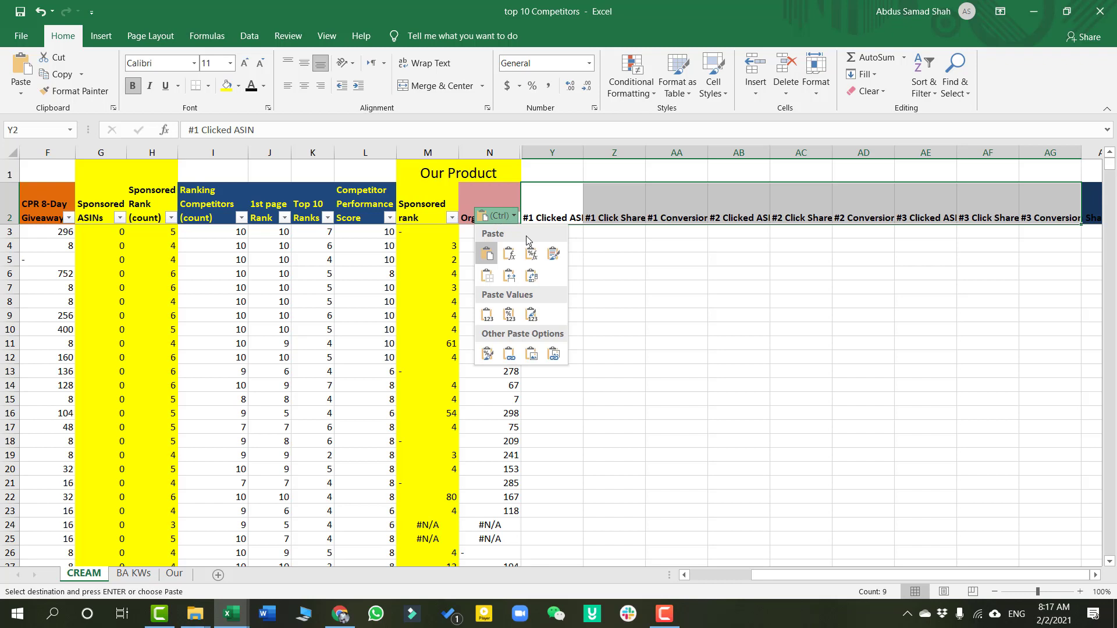
{"action": "left_click", "coordinate": [487, 315]}
{"action": "left_click", "coordinate": [559, 243]}
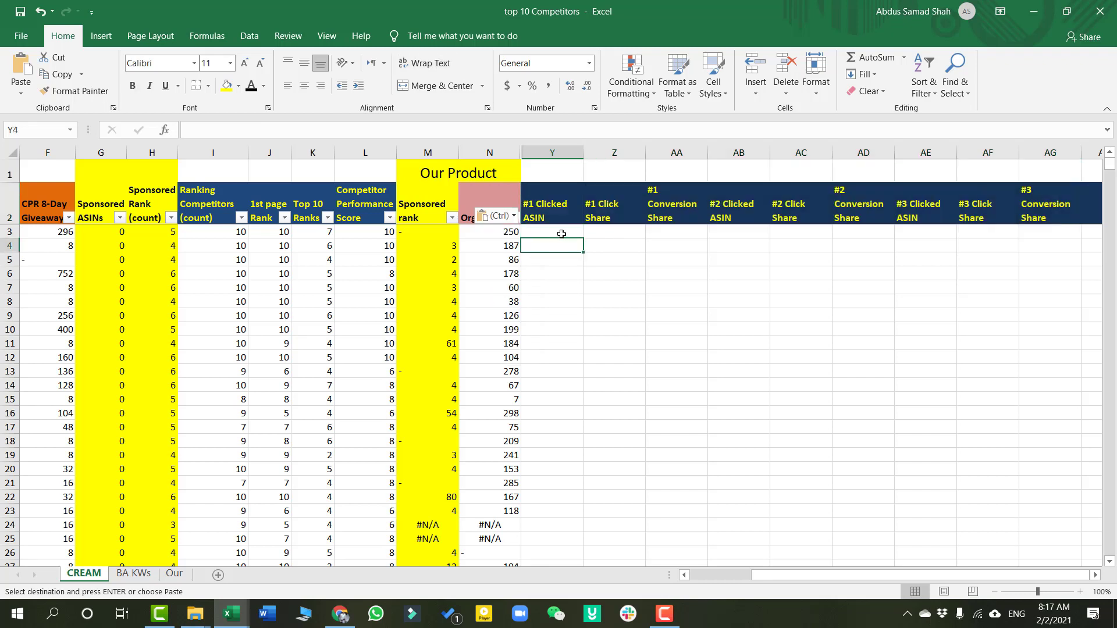
Start a VLOOKUP formula in Y3 of CREAM with the column-locked phrase cell $A3 as its lookup value
{"action": "left_click", "coordinate": [562, 232]}
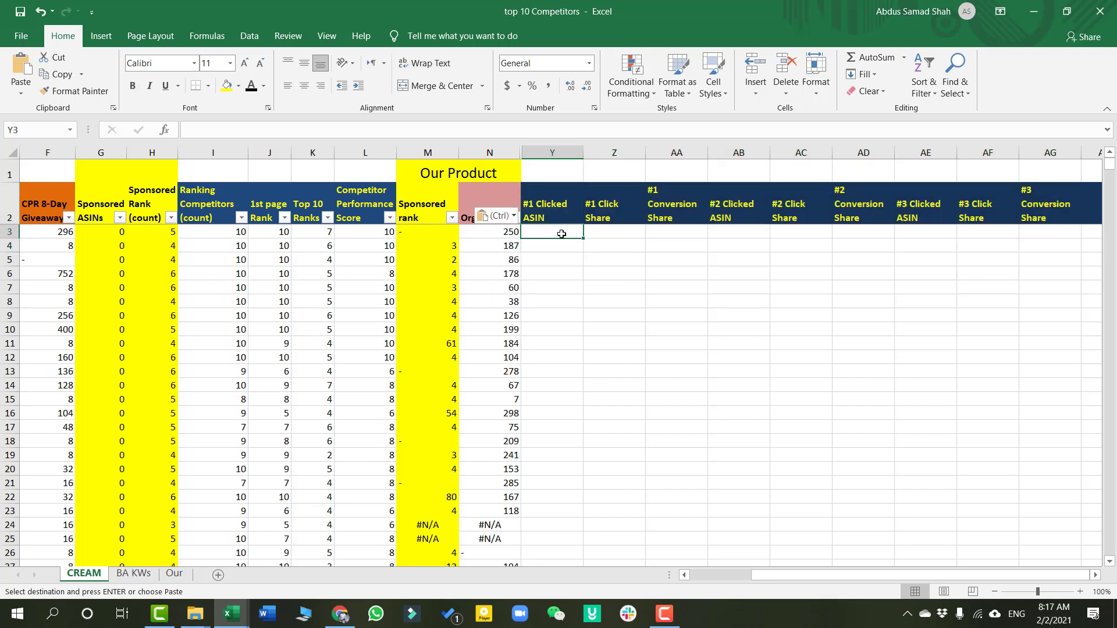
{"action": "type", "text": "=v"}
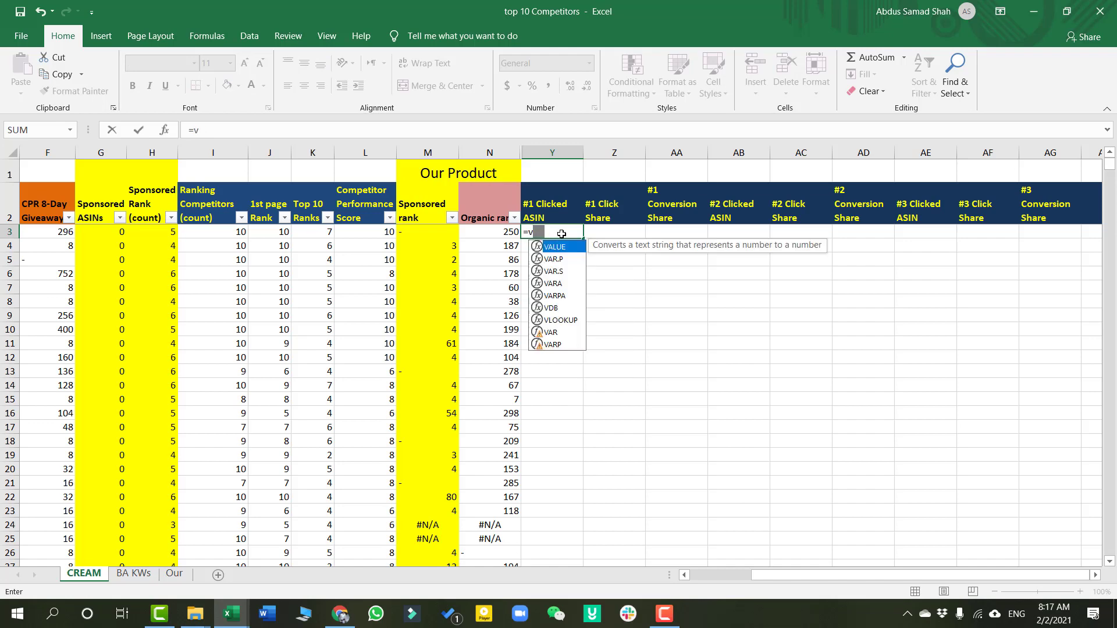
{"action": "type", "text": "l"}
{"action": "key", "text": "Tab"}
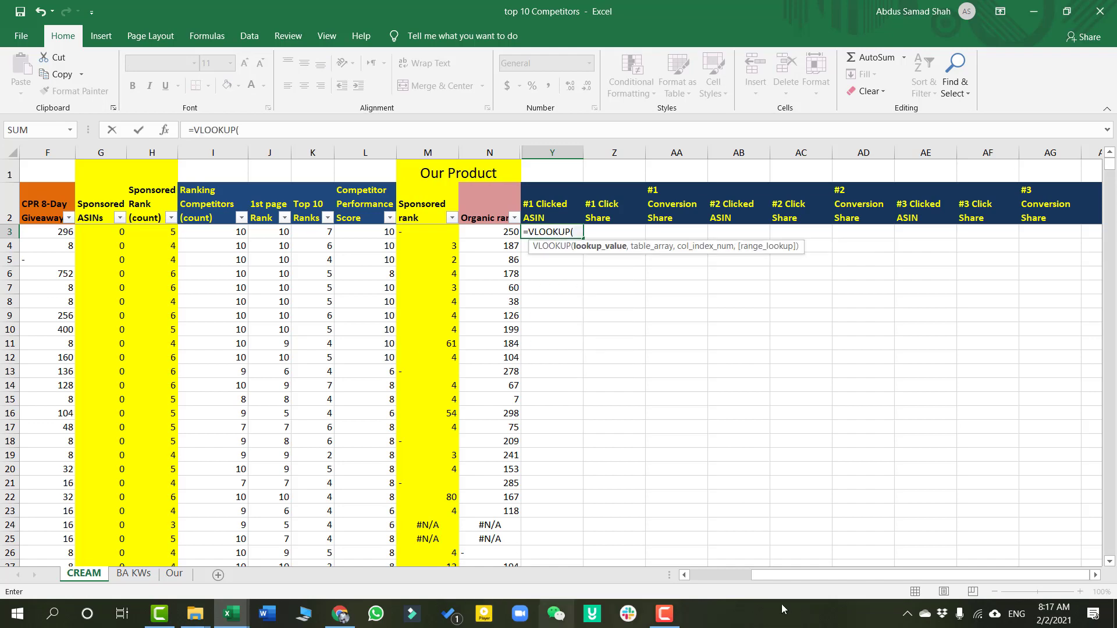
{"action": "left_click_drag", "start_coordinate": [753, 575], "coordinate": [689, 576]}
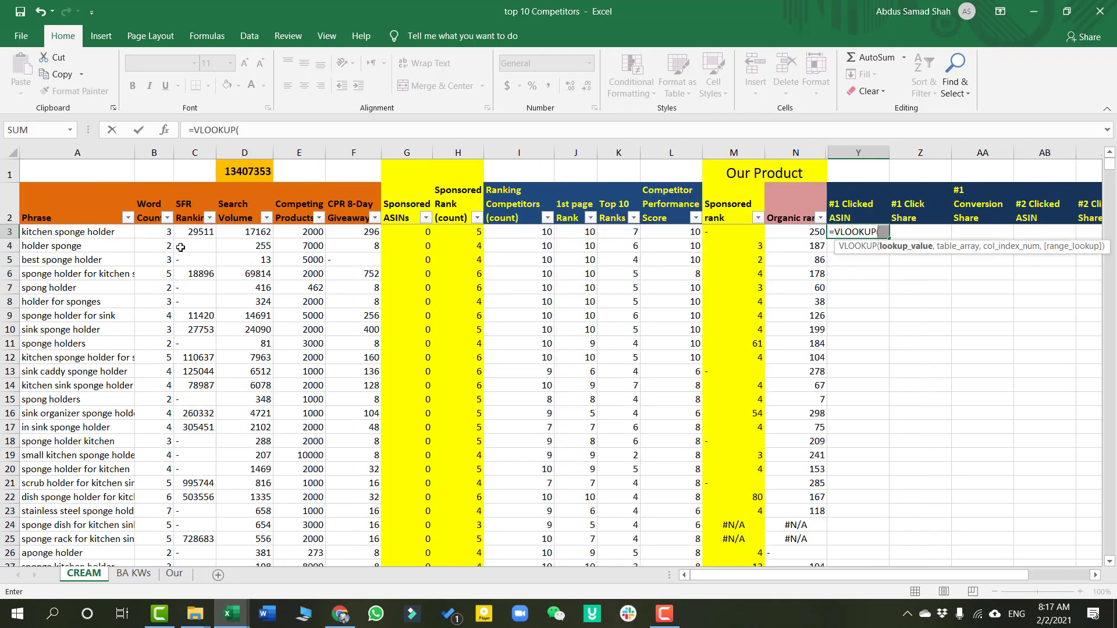
{"action": "left_click", "coordinate": [101, 231]}
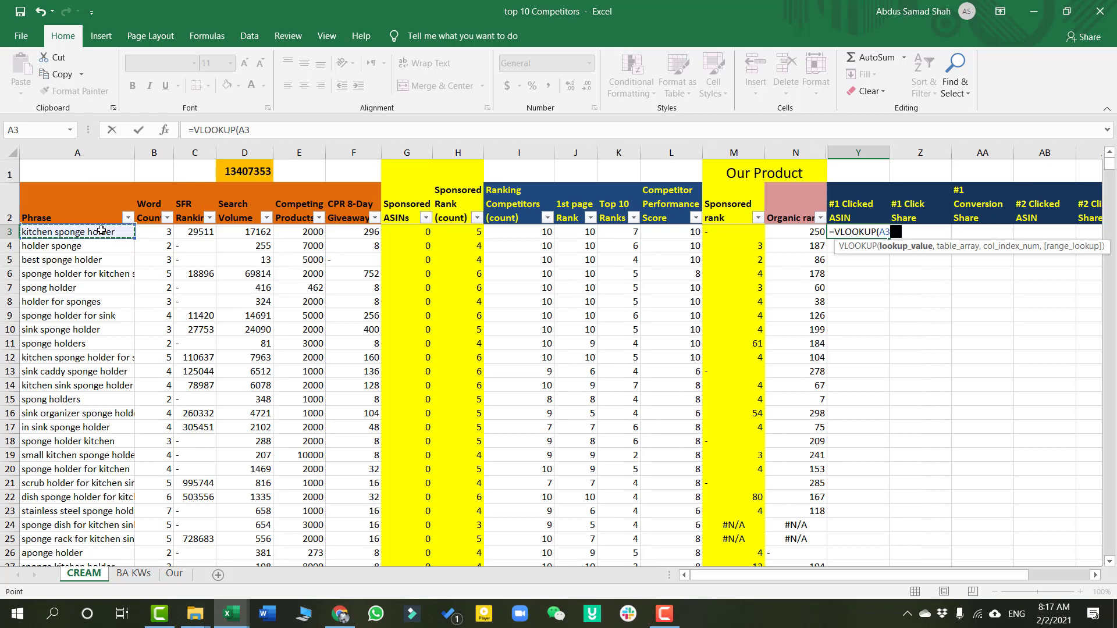
{"action": "key", "text": "F4"}
{"action": "key", "text": "F4"}
{"action": "key", "text": "F4"}
{"action": "type", "text": ","}
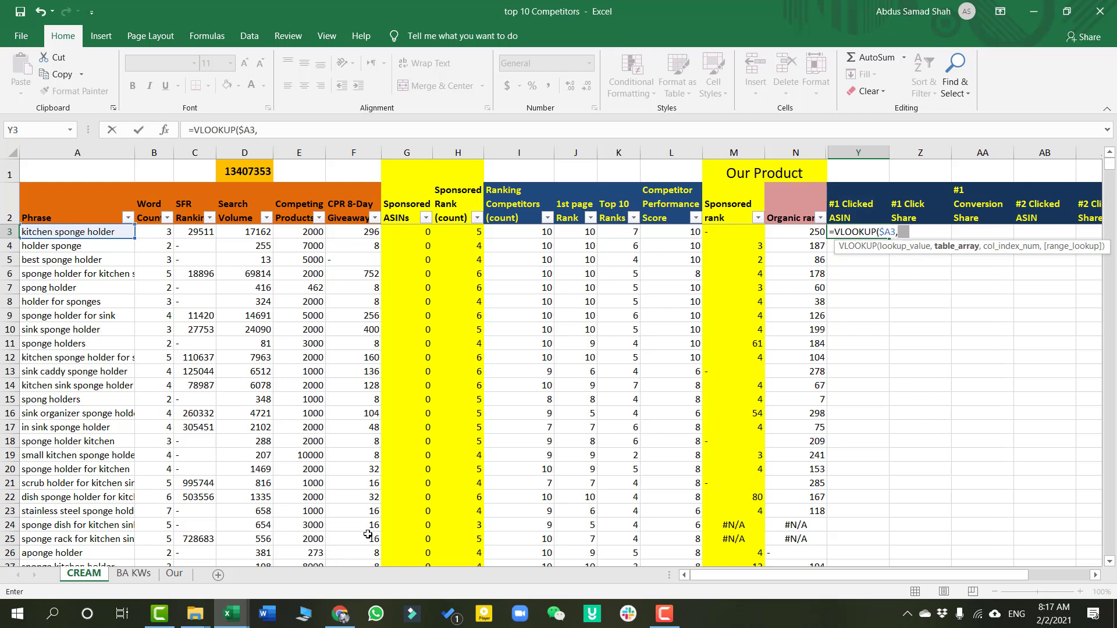
Set the VLOOKUP table array to the absolute range 'BA KWs'!$A$2:$K$1998
{"action": "left_click", "coordinate": [134, 573]}
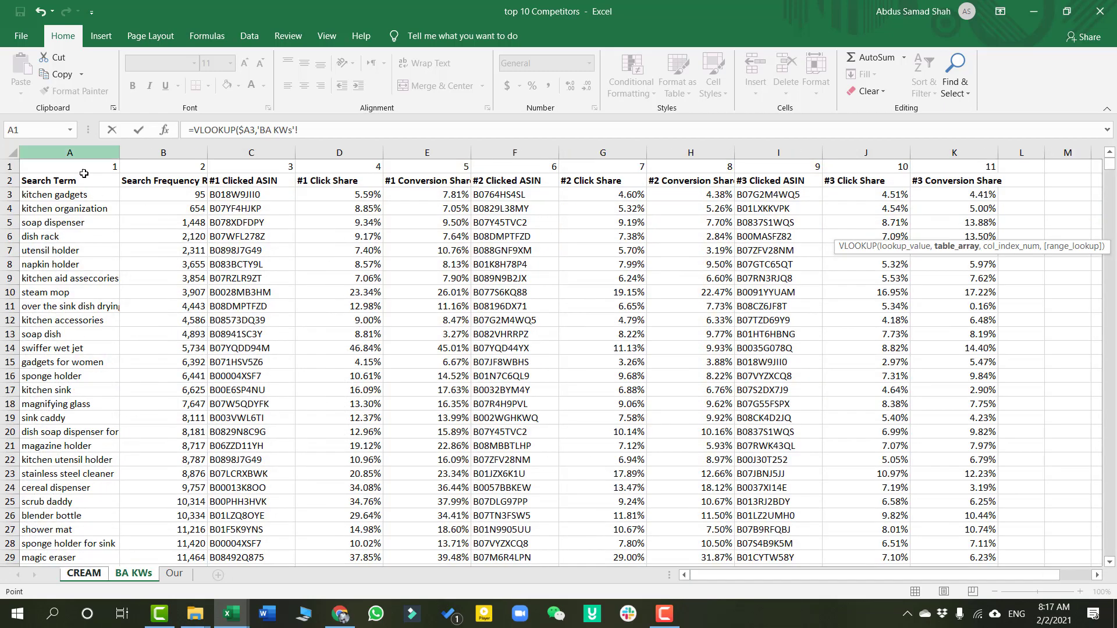
{"action": "left_click_drag", "start_coordinate": [88, 180], "coordinate": [1002, 560]}
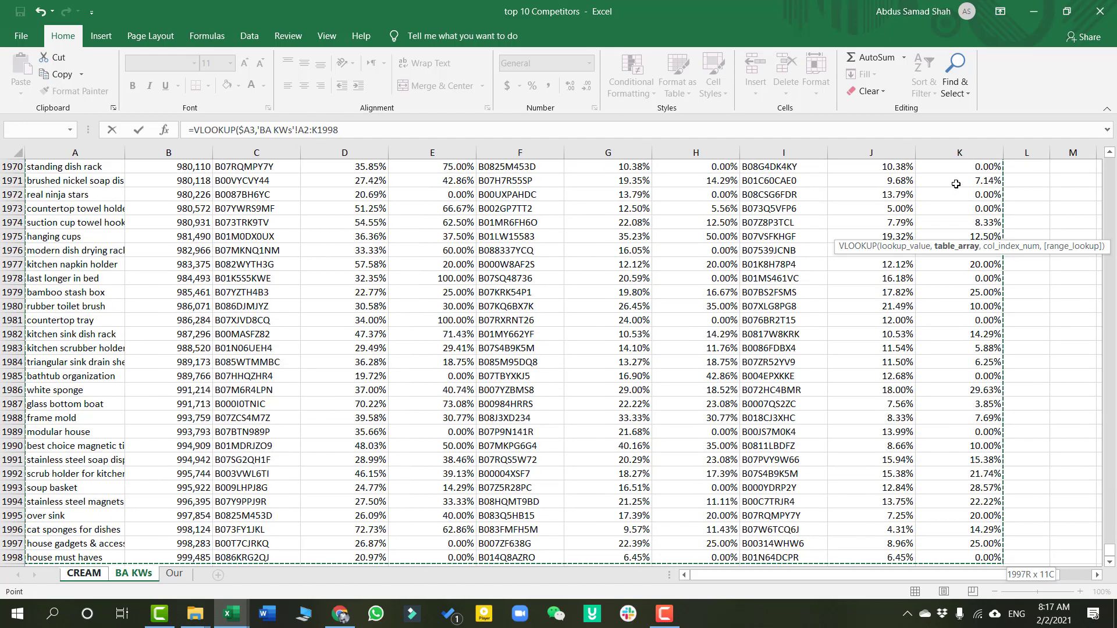
{"action": "left_click", "coordinate": [377, 125]}
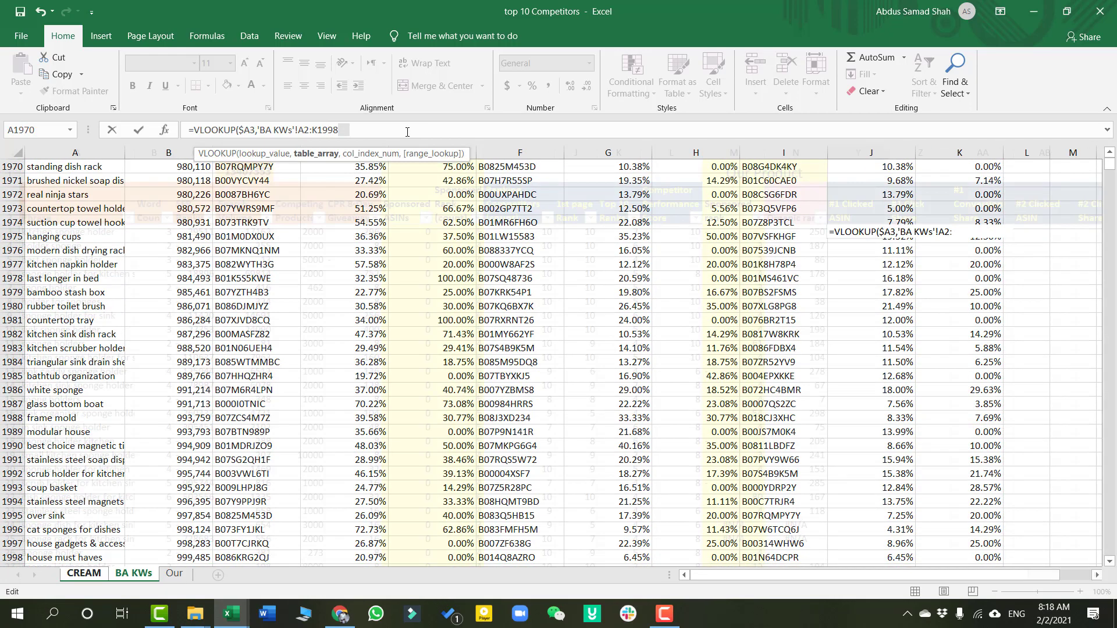
{"action": "key", "text": "F4"}
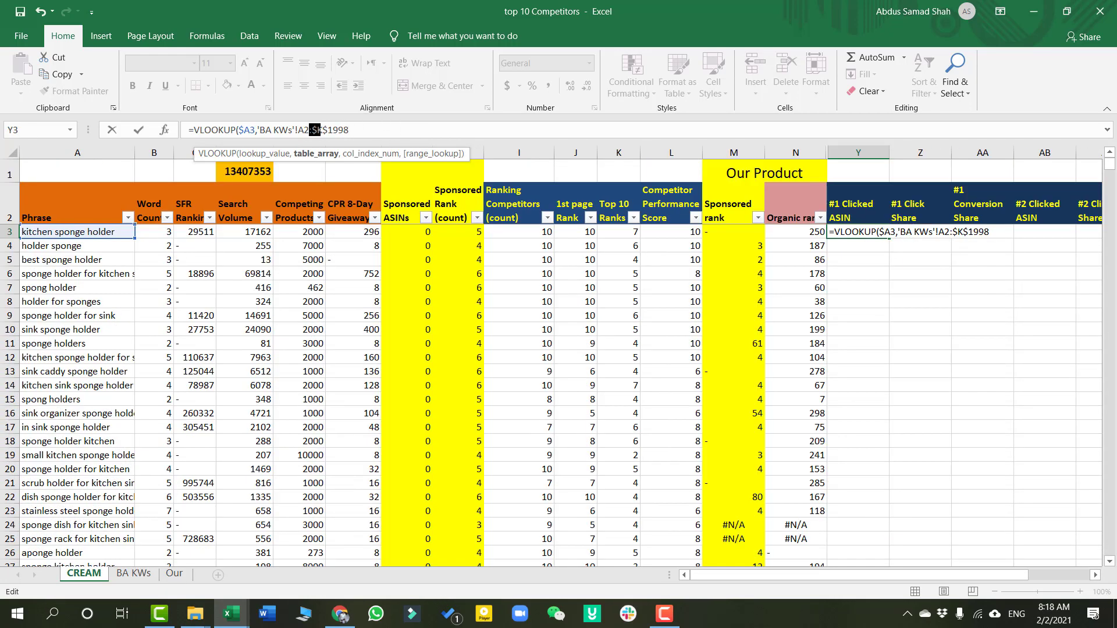
{"action": "left_click", "coordinate": [315, 129]}
{"action": "key", "text": "F4"}
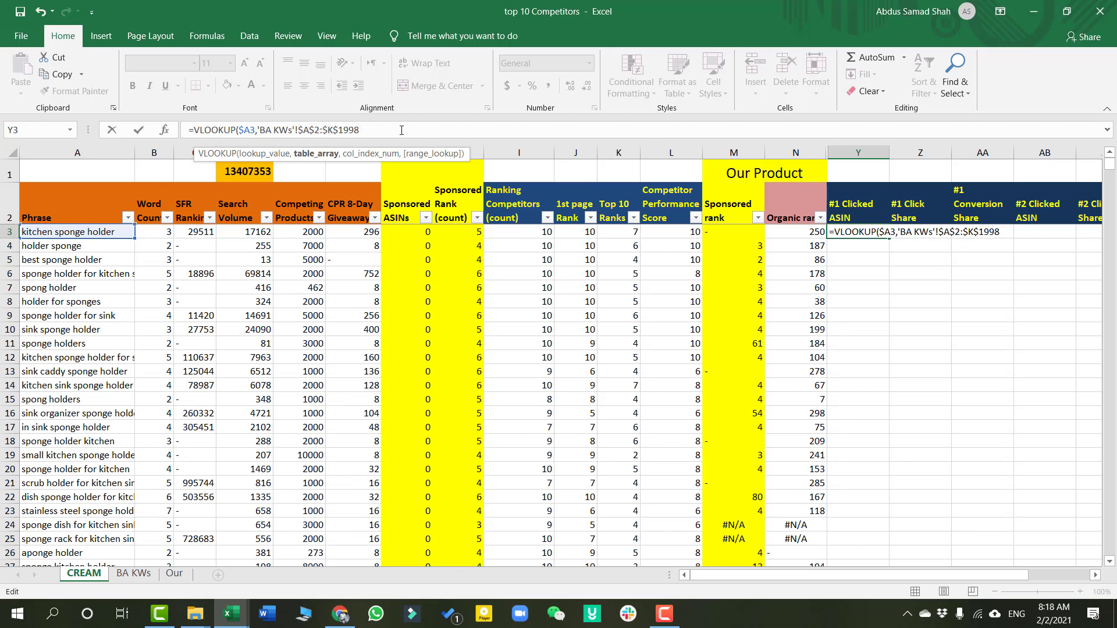
{"action": "type", "text": ","}
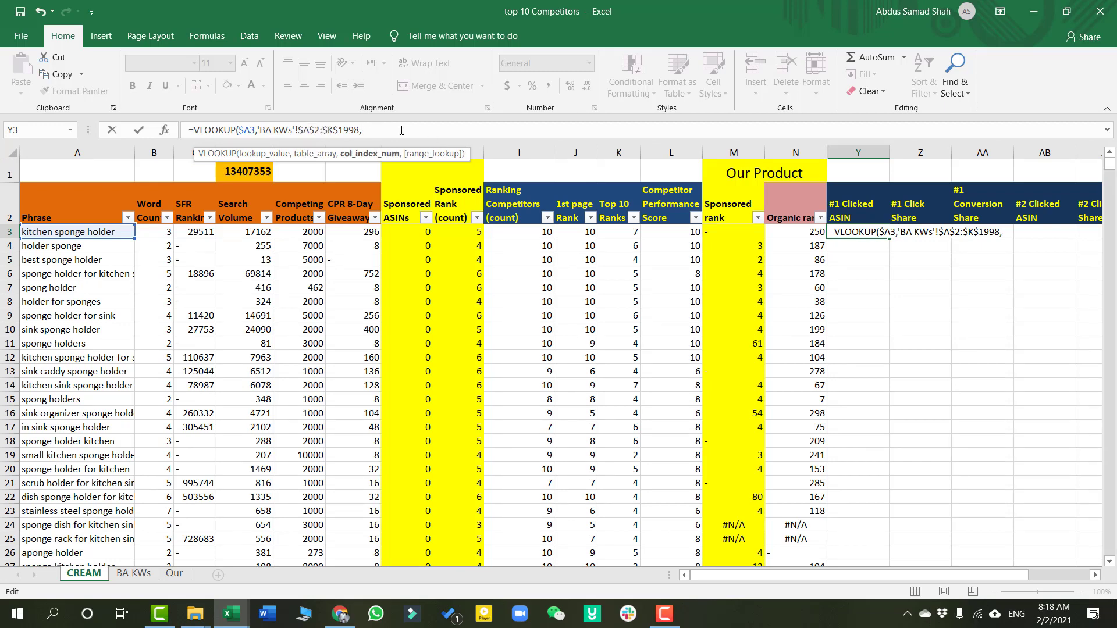
Complete the VLOOKUP with row-locked column index 'BA KWs'!C$1 and FALSE for an exact match, and enter it
{"action": "left_click", "coordinate": [133, 573]}
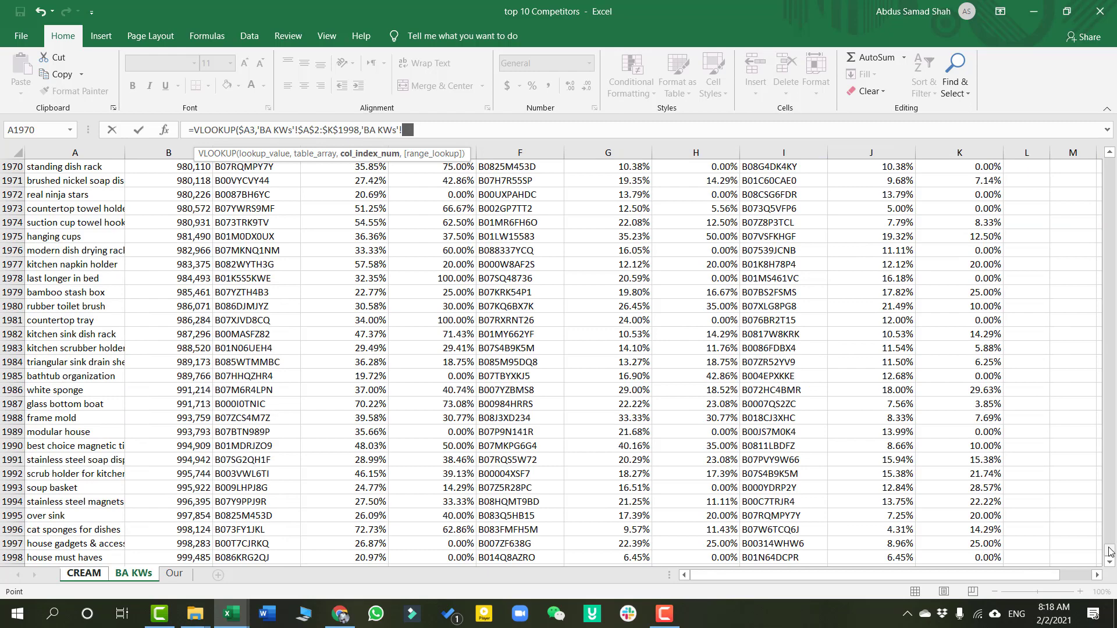
{"action": "left_click_drag", "start_coordinate": [1109, 550], "coordinate": [1110, 165]}
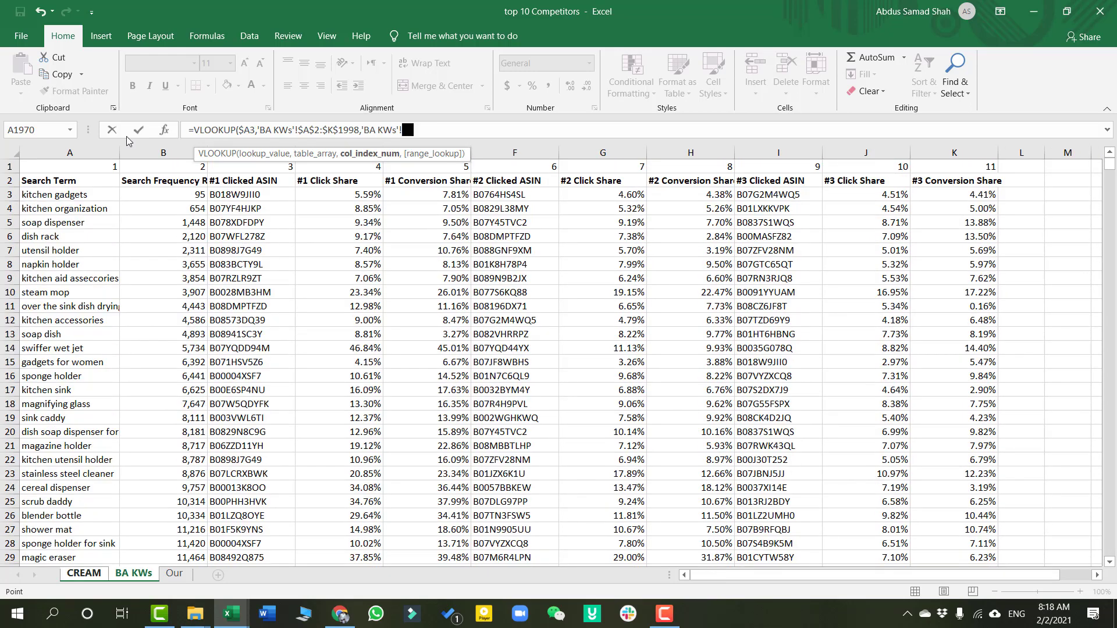
{"action": "left_click", "coordinate": [251, 168]}
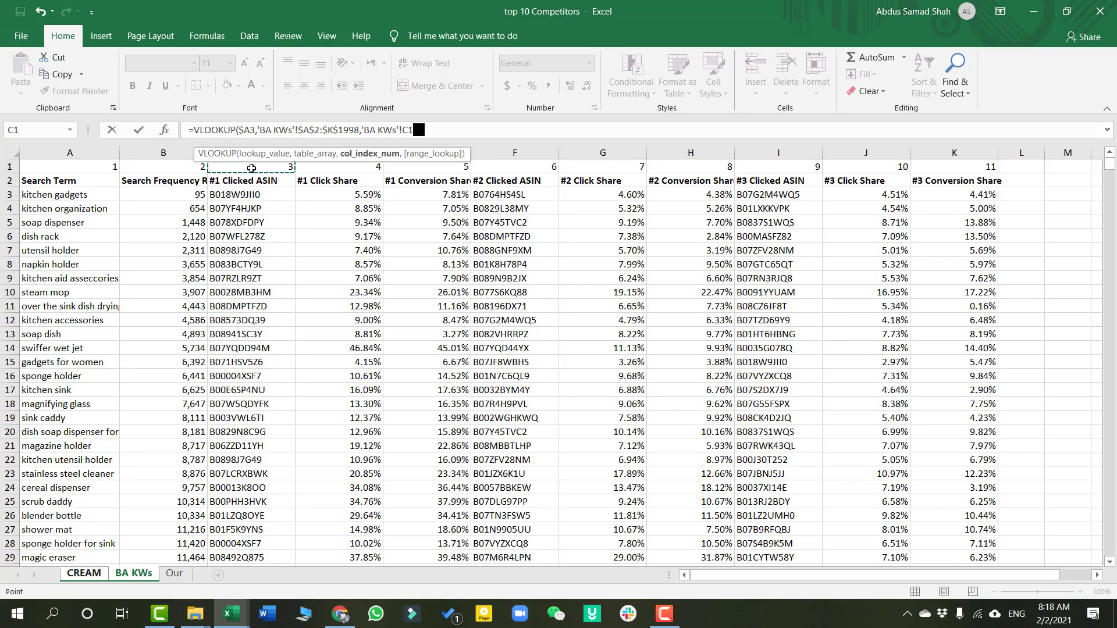
{"action": "key", "text": "F4"}
{"action": "key", "text": "F4"}
{"action": "type", "text": ","}
{"action": "type", "text": "FALSE"}
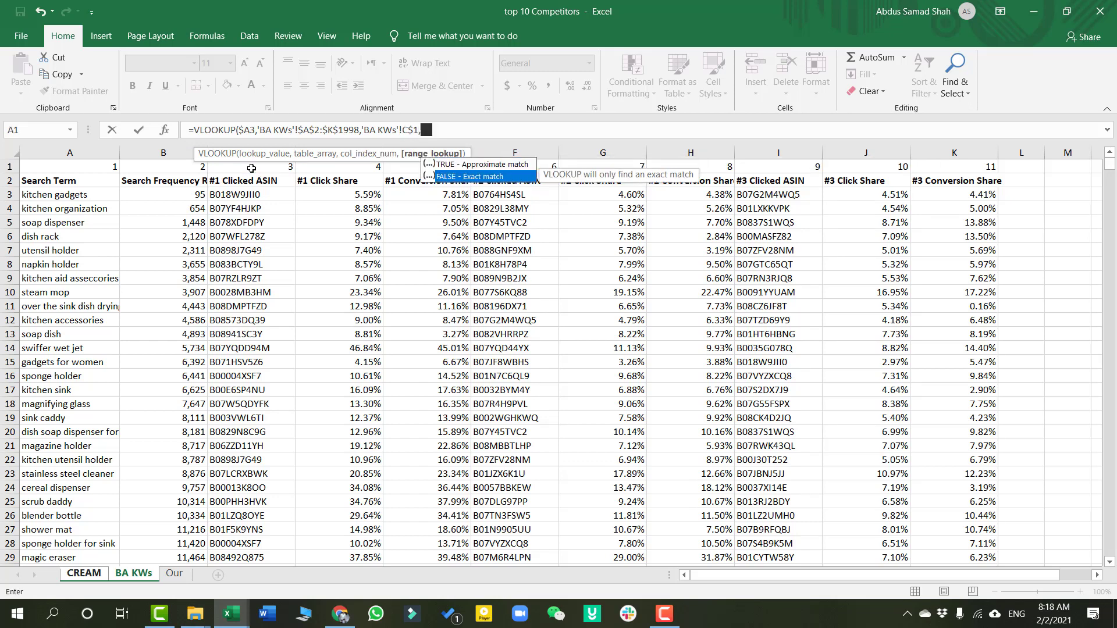
{"action": "key", "text": "Tab"}
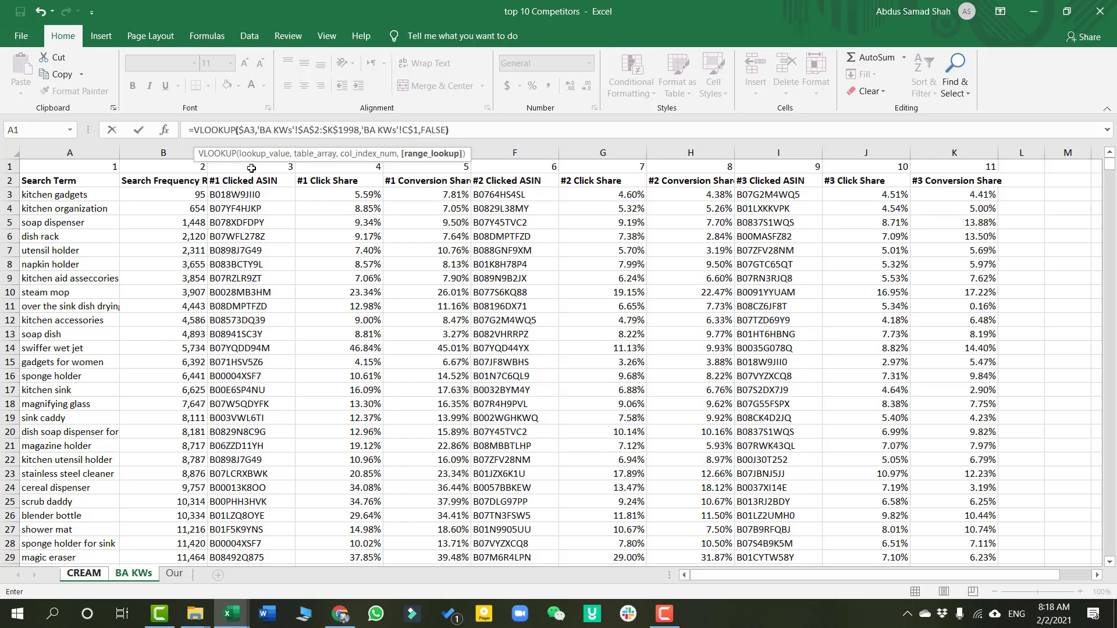
{"action": "key", "text": "Return"}
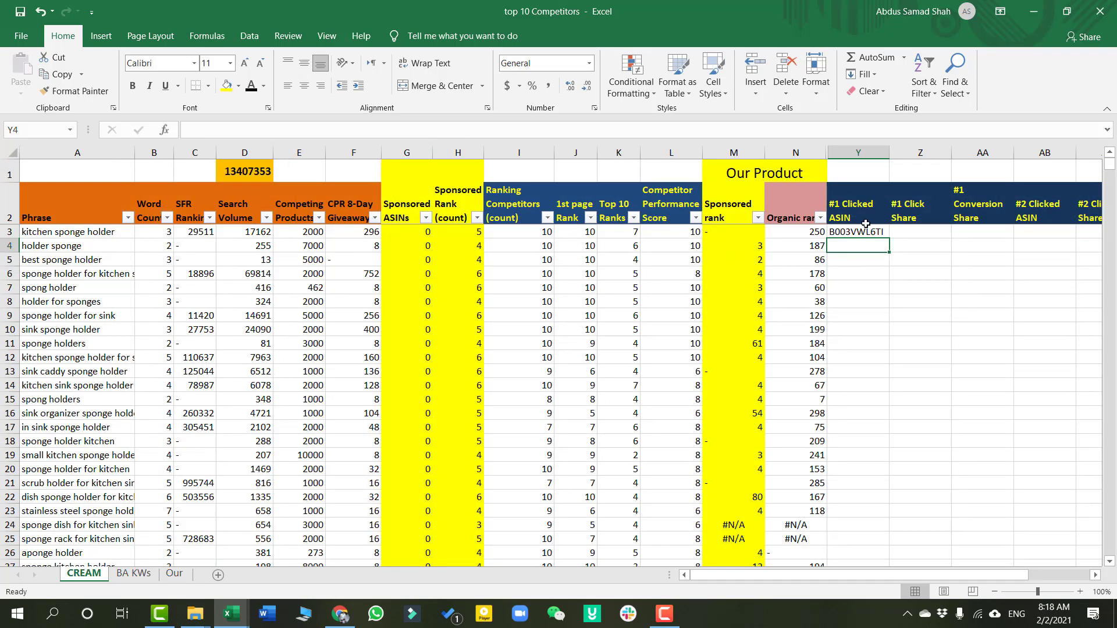
Fill the Y3 lookup formula across to AG3 and down through all keyword rows
{"action": "scroll", "coordinate": [890, 575], "scroll_direction": "right", "scroll_amount": 5}
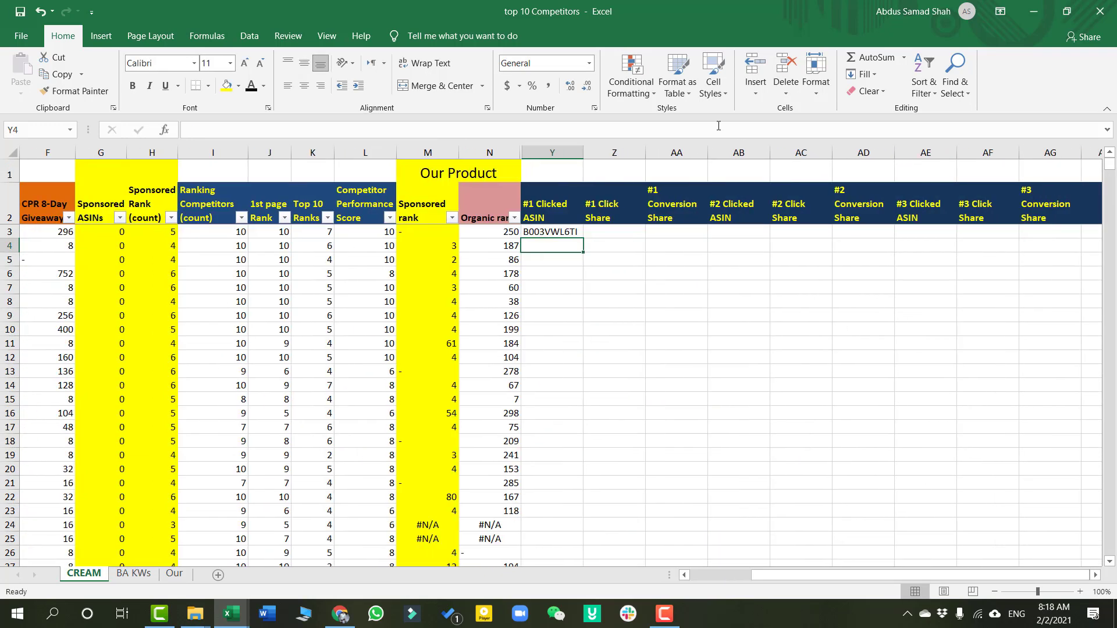
{"action": "left_click", "coordinate": [572, 231]}
{"action": "left_click_drag", "start_coordinate": [583, 239], "coordinate": [1082, 238]}
{"action": "double_click", "coordinate": [1082, 237]}
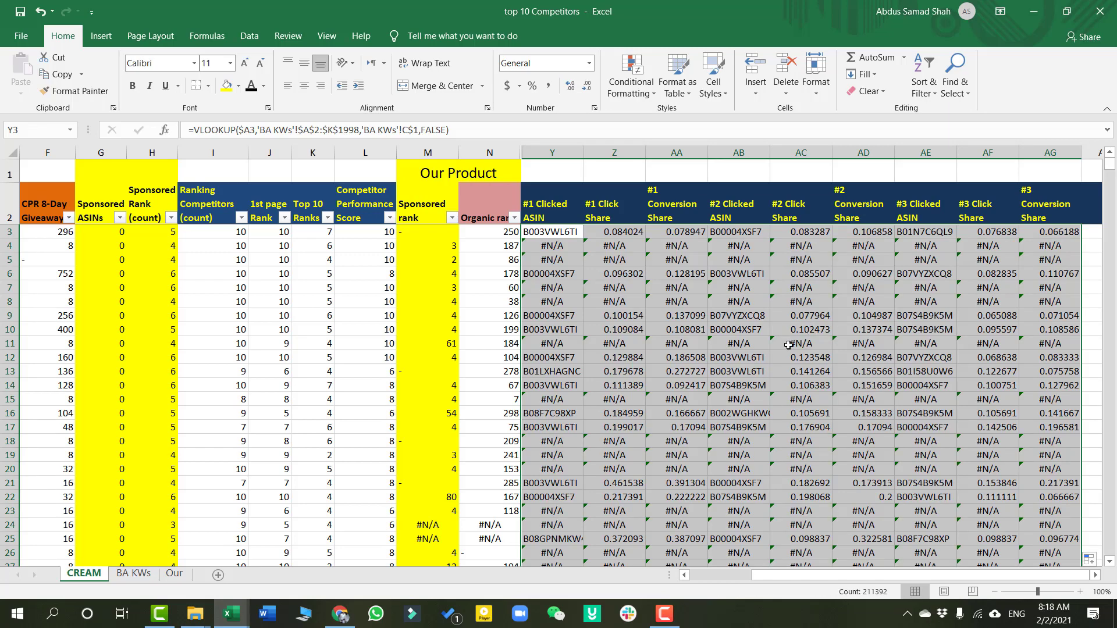
Convert the filled lookup formulas in columns Y to AG to static values by pasting them over themselves
{"action": "key", "text": "ctrl+c"}
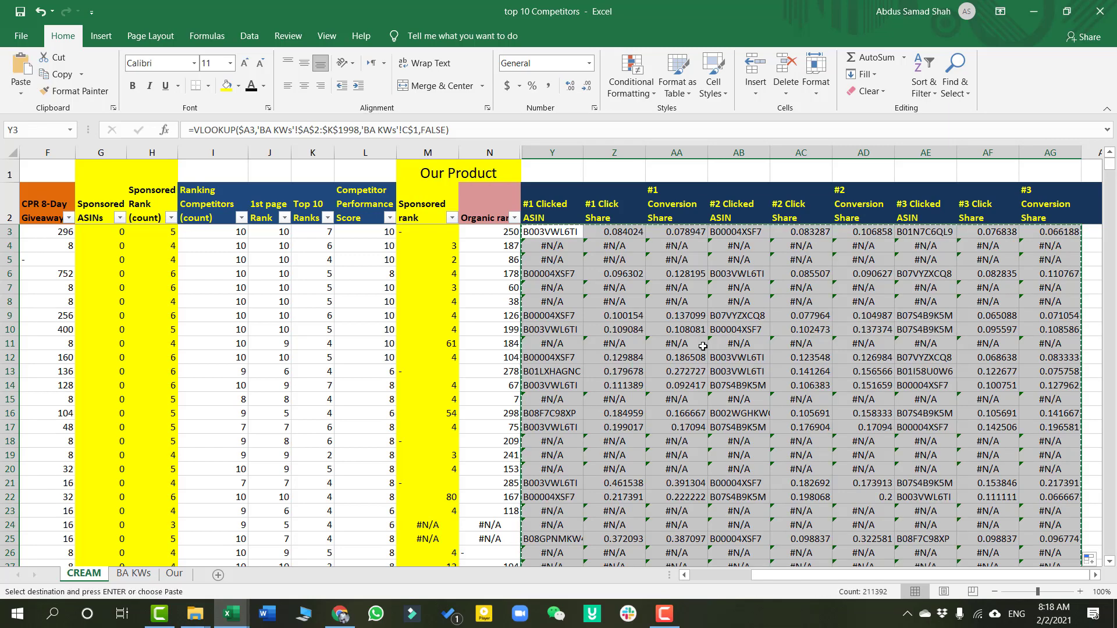
{"action": "key", "text": "ctrl+v"}
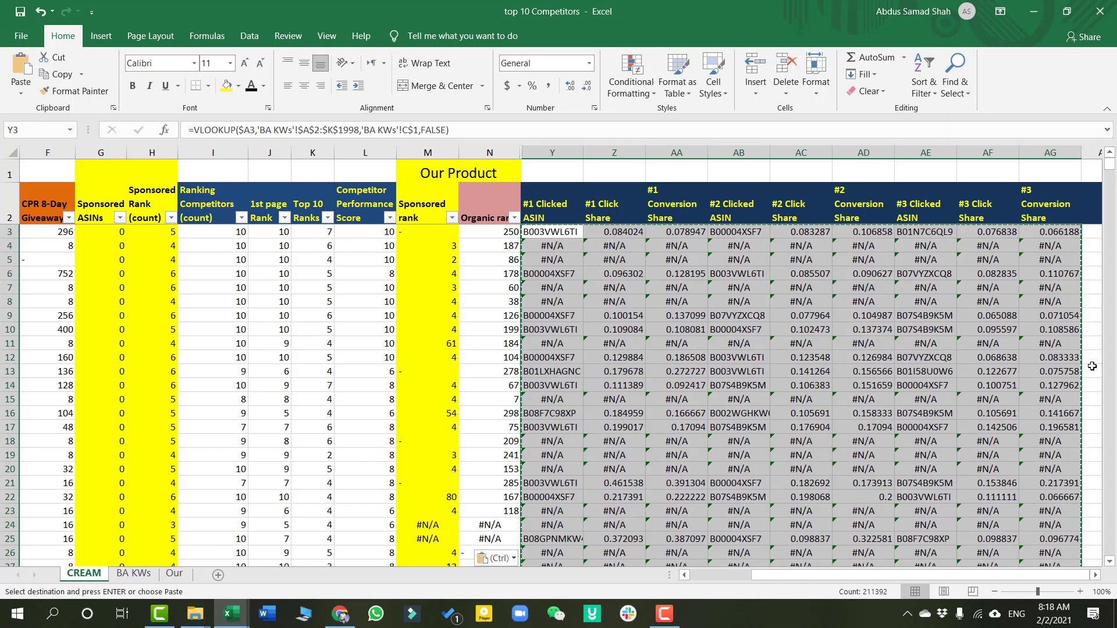
{"action": "left_click", "coordinate": [497, 558]}
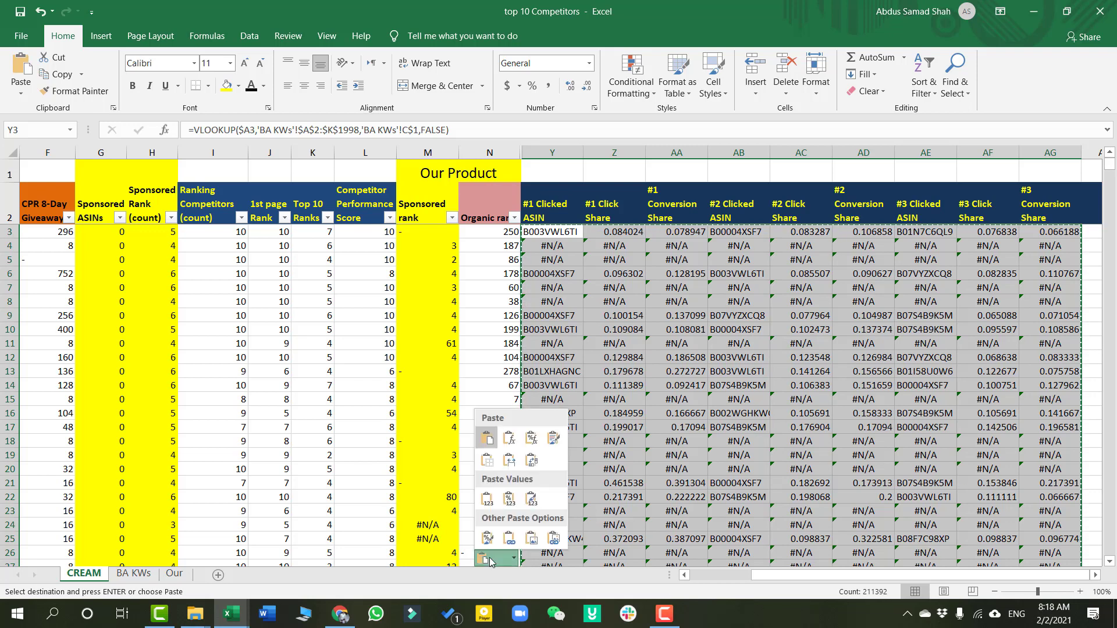
{"action": "left_click", "coordinate": [487, 499]}
{"action": "left_click_drag", "start_coordinate": [693, 353], "coordinate": [557, 246]}
{"action": "key", "text": "Escape"}
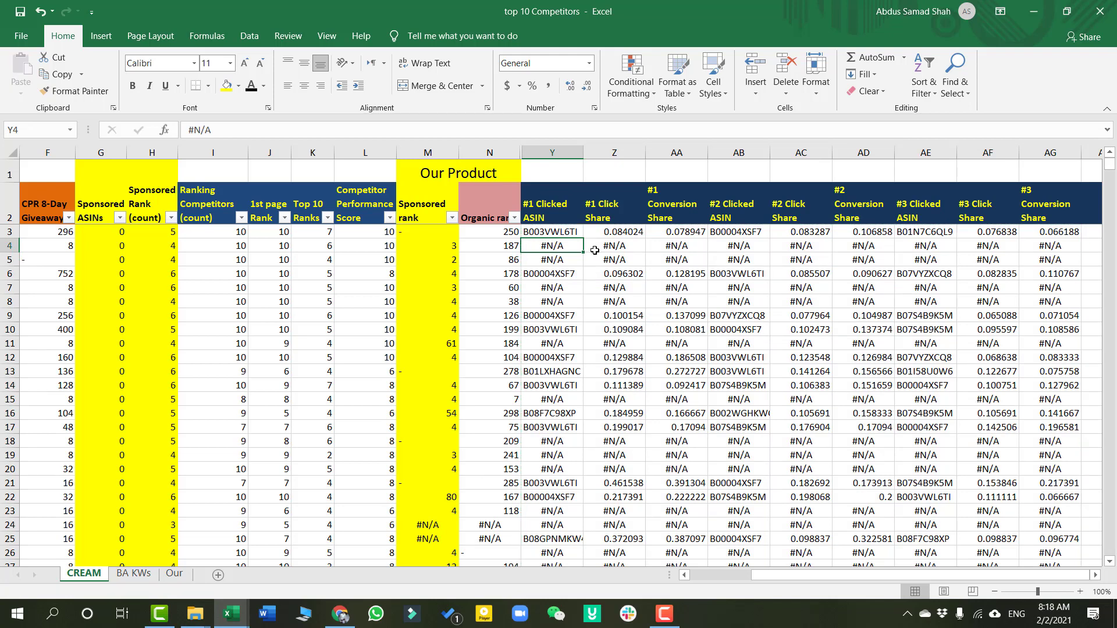
Replace every #N/A on the CREAM sheet with a hyphen (-)
{"action": "left_click", "coordinate": [955, 78]}
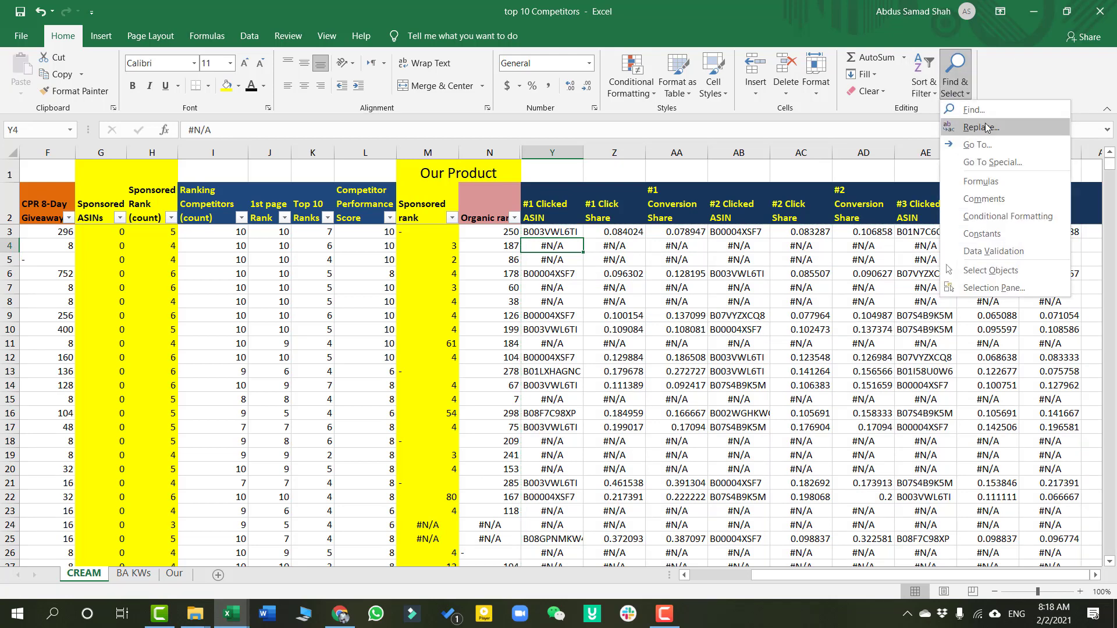
{"action": "left_click", "coordinate": [981, 128]}
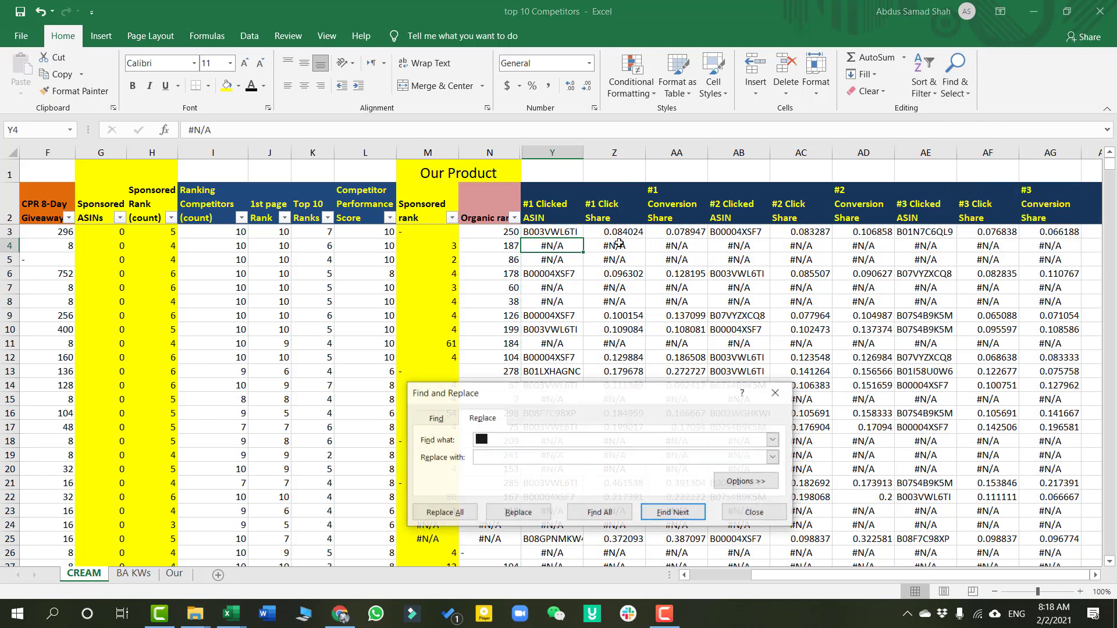
{"action": "left_click", "coordinate": [566, 288]}
{"action": "key", "text": "ctrl+c"}
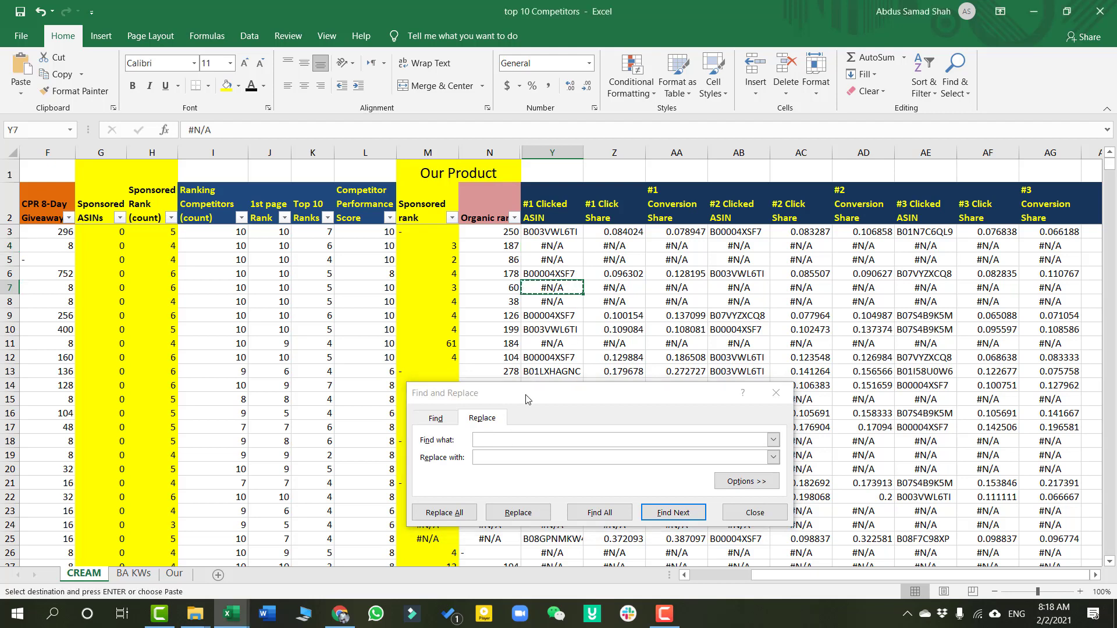
{"action": "left_click", "coordinate": [500, 440]}
{"action": "key", "text": "ctrl+v"}
{"action": "left_click", "coordinate": [510, 457]}
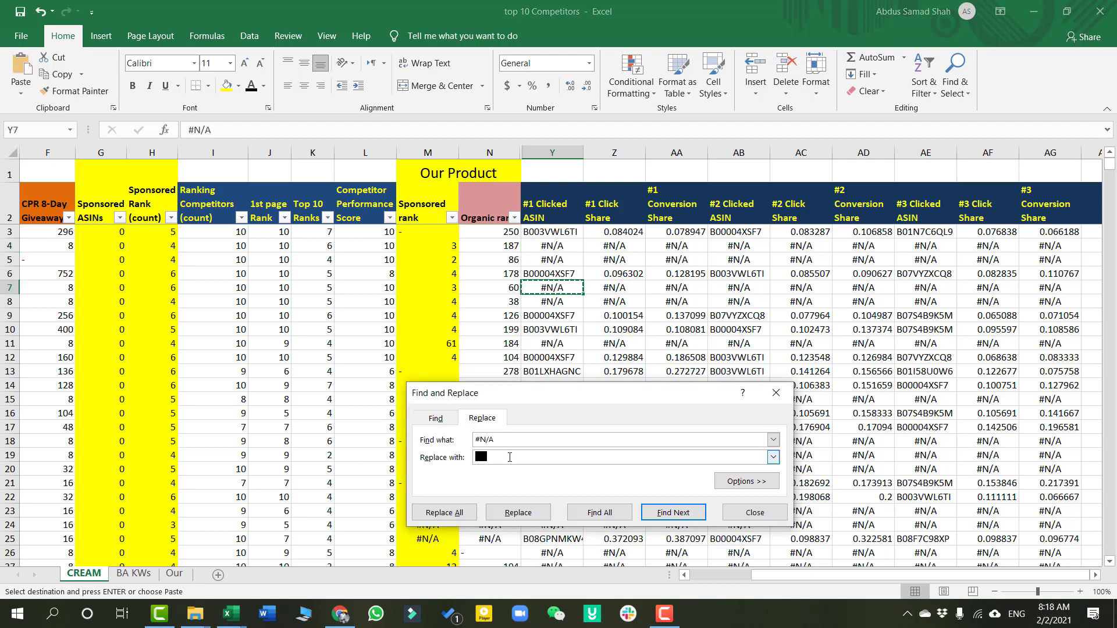
{"action": "type", "text": "-"}
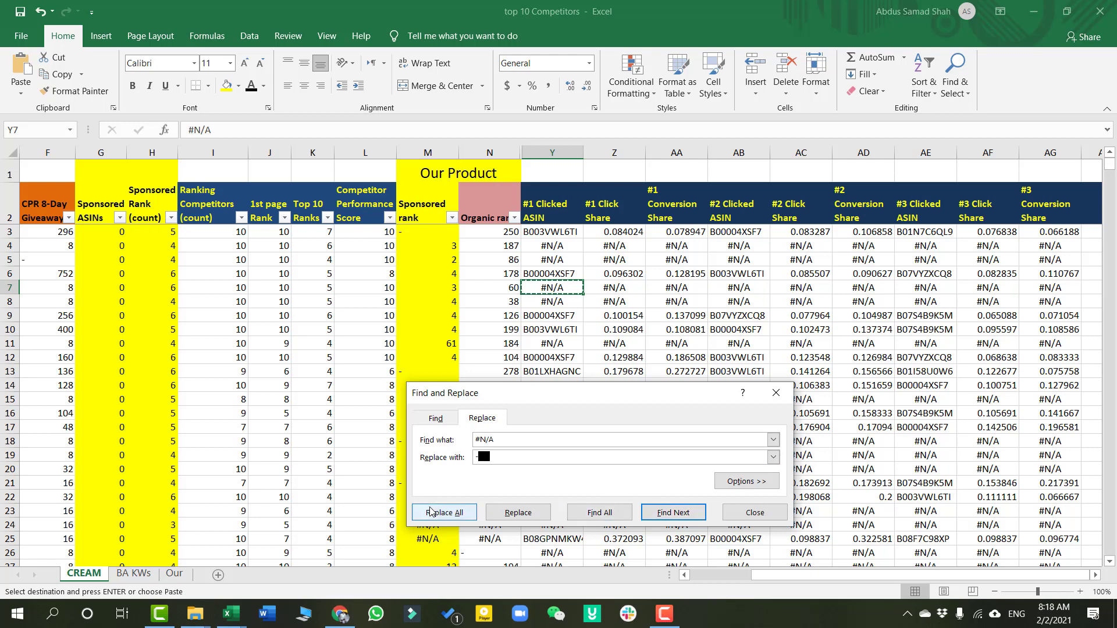
{"action": "left_click", "coordinate": [469, 512]}
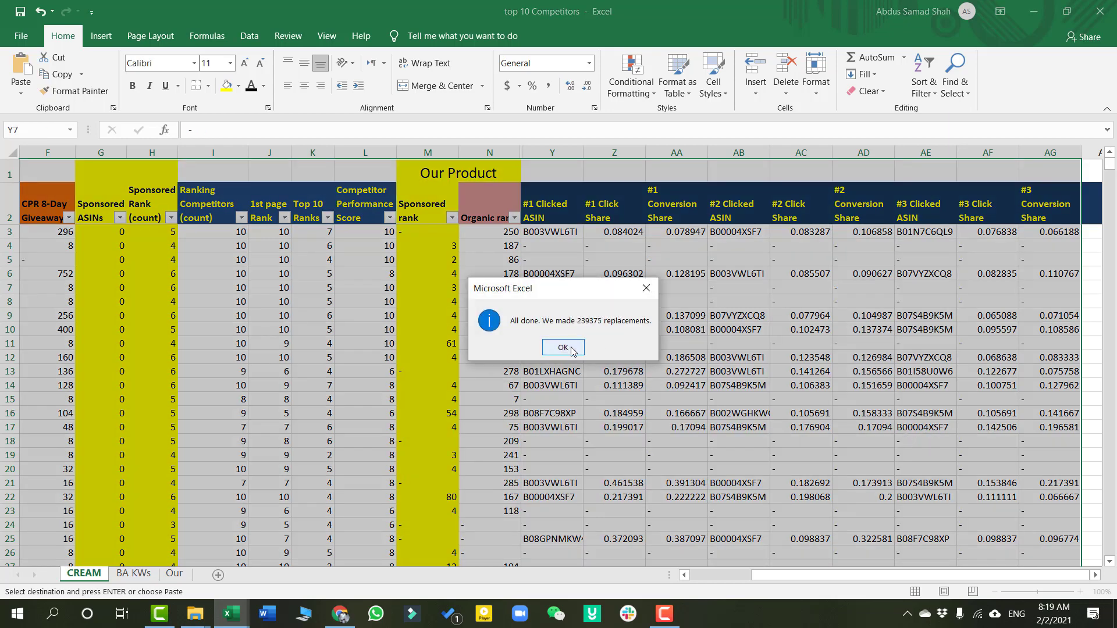
Close the replacement message and the Find and Replace dialog, and leave copy mode
{"action": "left_click", "coordinate": [573, 346]}
{"action": "key", "text": "Escape"}
{"action": "left_click", "coordinate": [623, 315]}
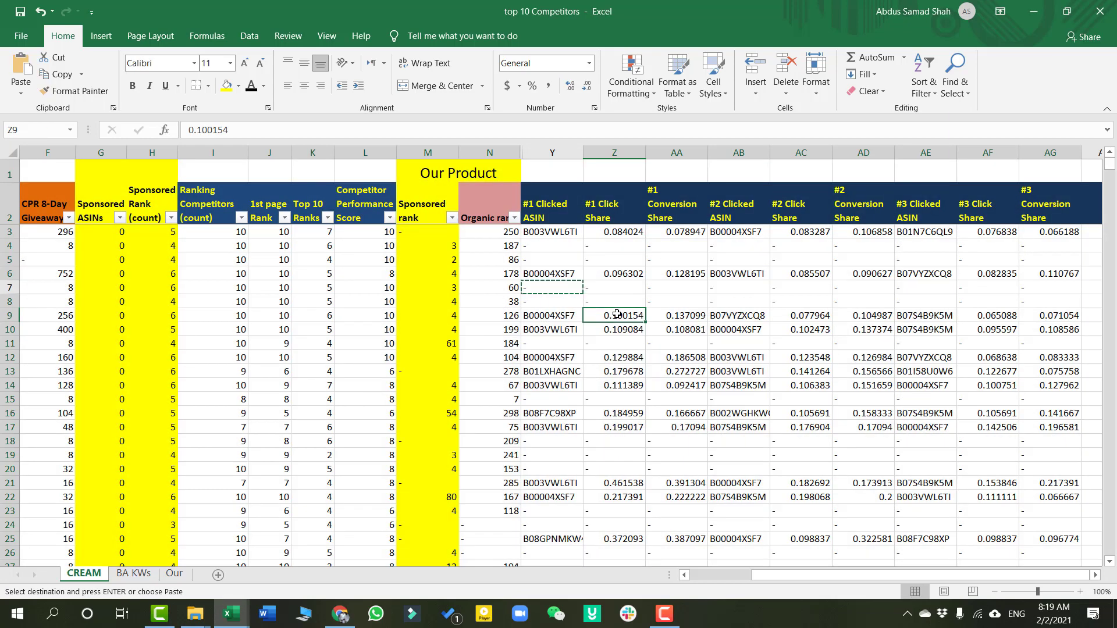
Remove and reapply the filter on header row 2 so that it covers the brand analytics columns Y to AG
{"action": "left_click_drag", "start_coordinate": [853, 577], "coordinate": [805, 576]}
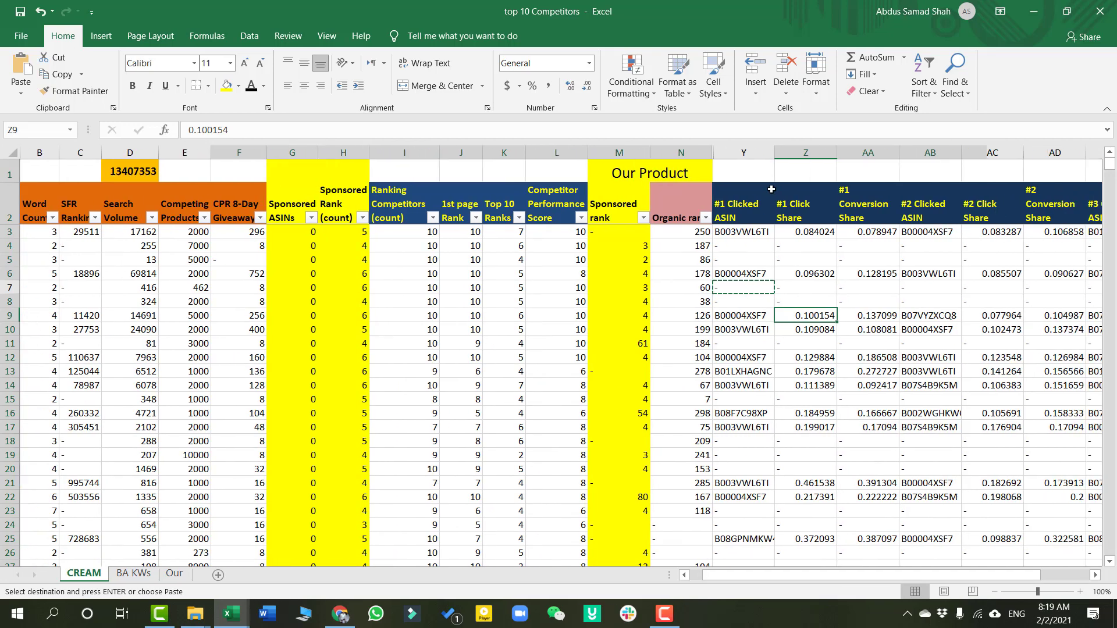
{"action": "left_click", "coordinate": [757, 206]}
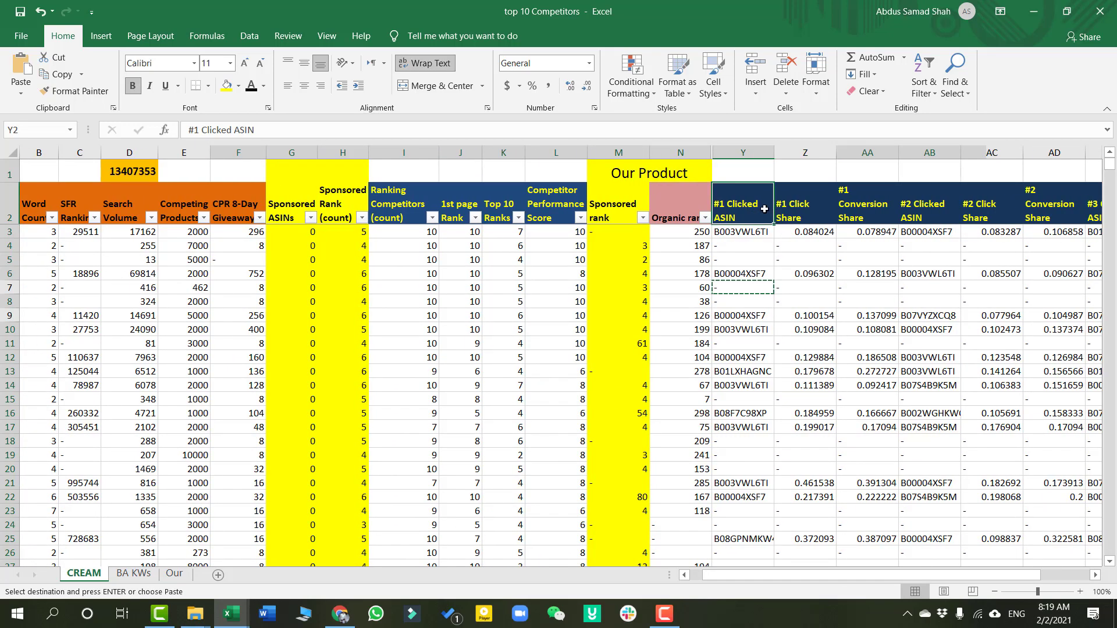
{"action": "left_click", "coordinate": [926, 85]}
{"action": "left_click", "coordinate": [933, 166]}
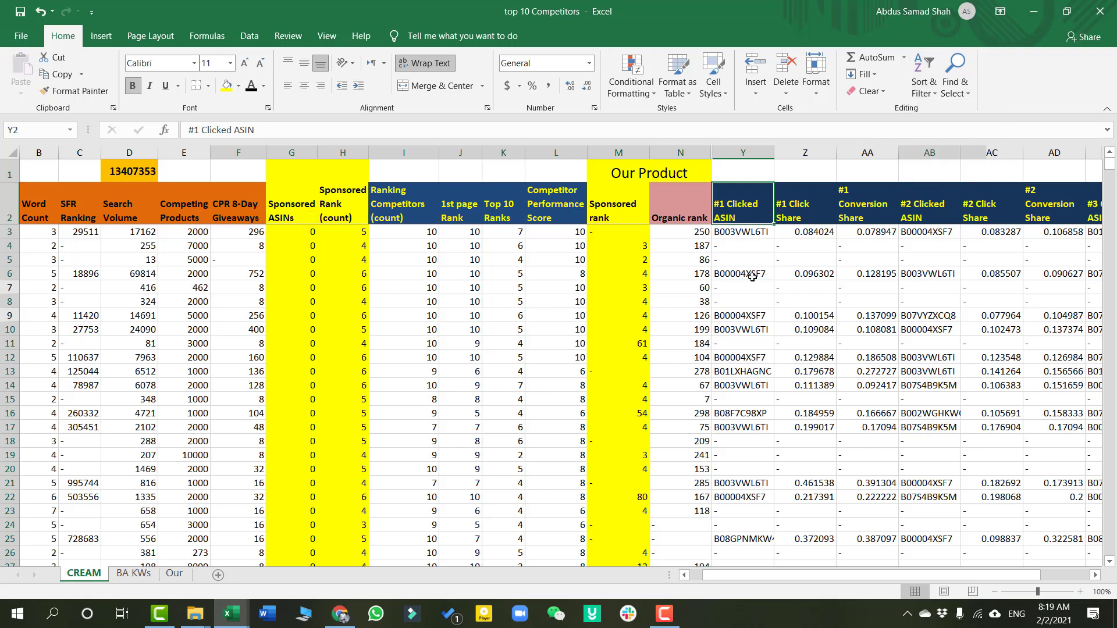
{"action": "left_click", "coordinate": [926, 85]}
{"action": "left_click", "coordinate": [934, 166]}
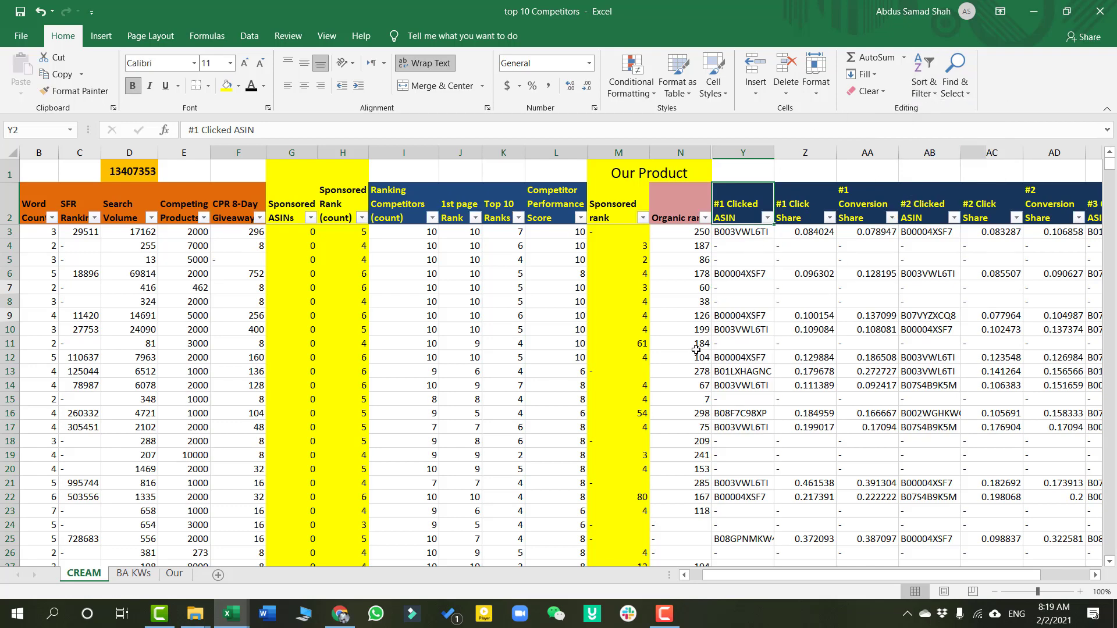
{"action": "left_click_drag", "start_coordinate": [719, 581], "coordinate": [705, 581]}
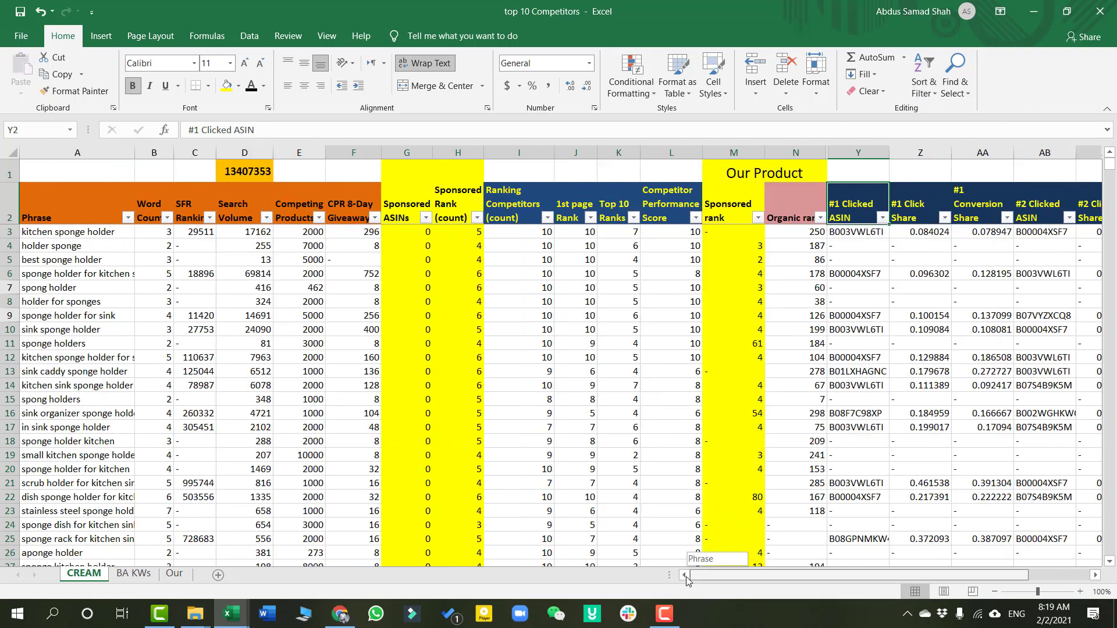
{"action": "left_click", "coordinate": [104, 242]}
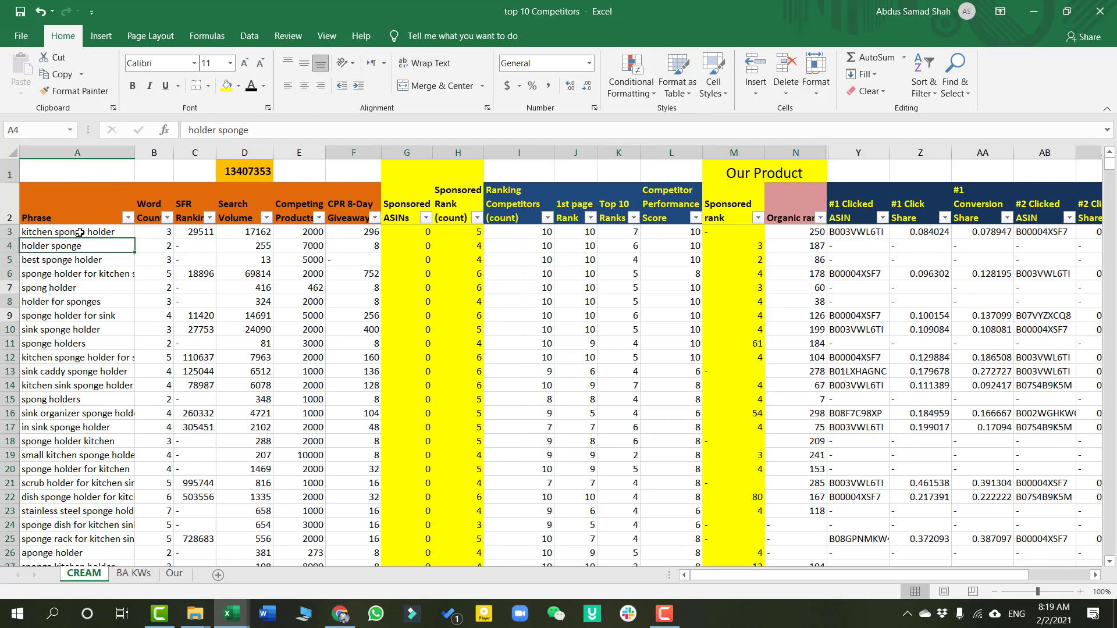
{"action": "left_click", "coordinate": [32, 232]}
{"action": "key", "text": "ctrl+shift+Right"}
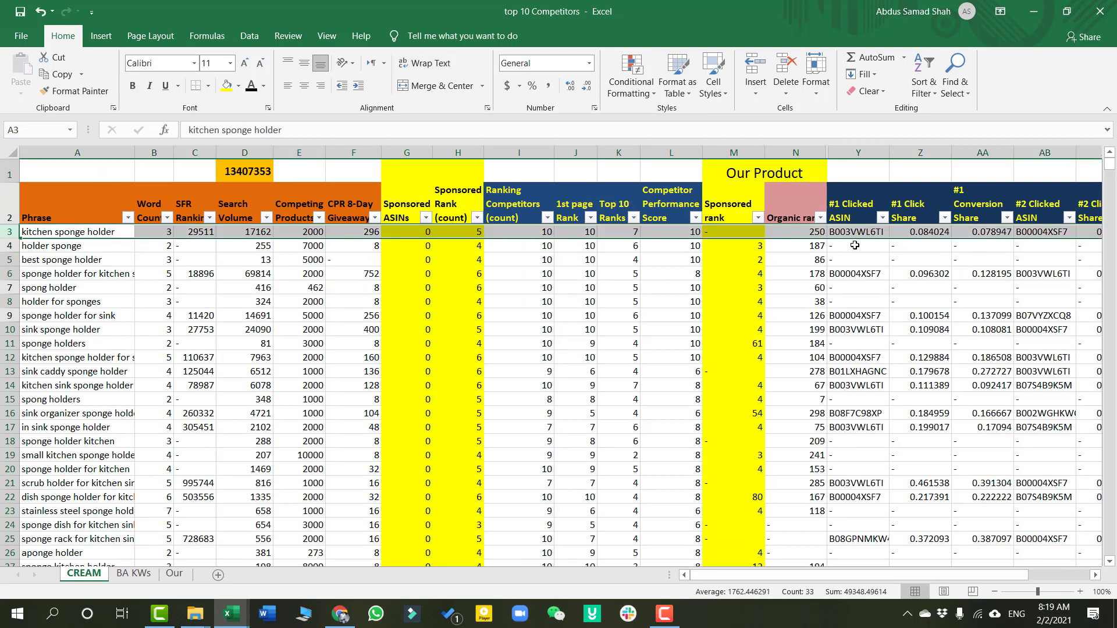
{"action": "left_click", "coordinate": [873, 243]}
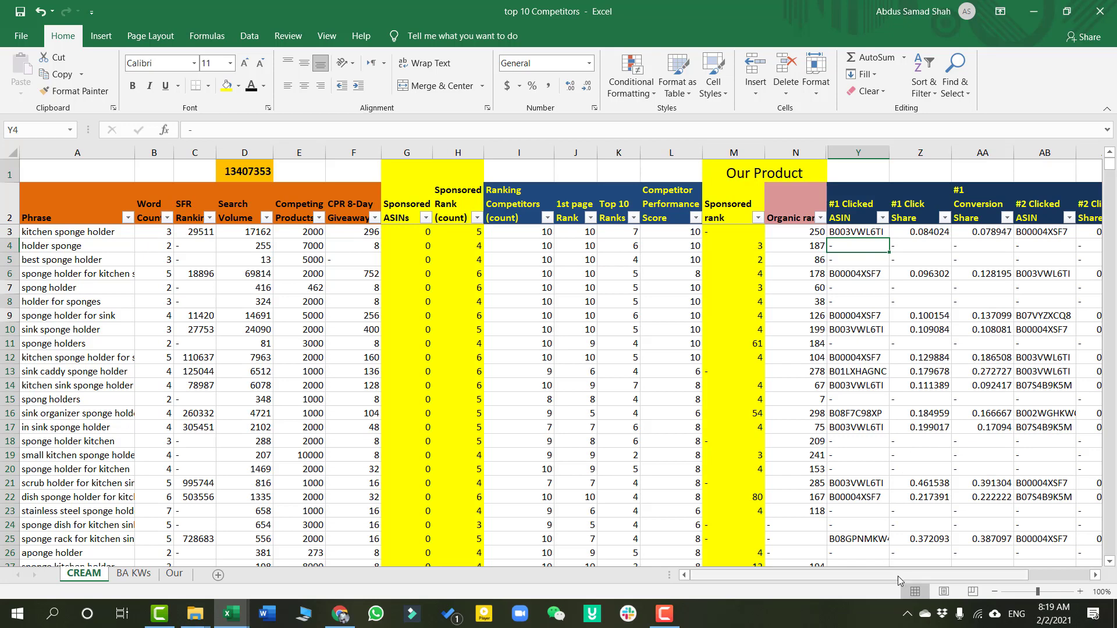
Format the brand analytics data from Y3 to column AG, down through all keyword rows, as percentages with two decimal places
{"action": "left_click_drag", "start_coordinate": [898, 575], "coordinate": [958, 576]}
{"action": "left_click_drag", "start_coordinate": [575, 232], "coordinate": [1064, 239]}
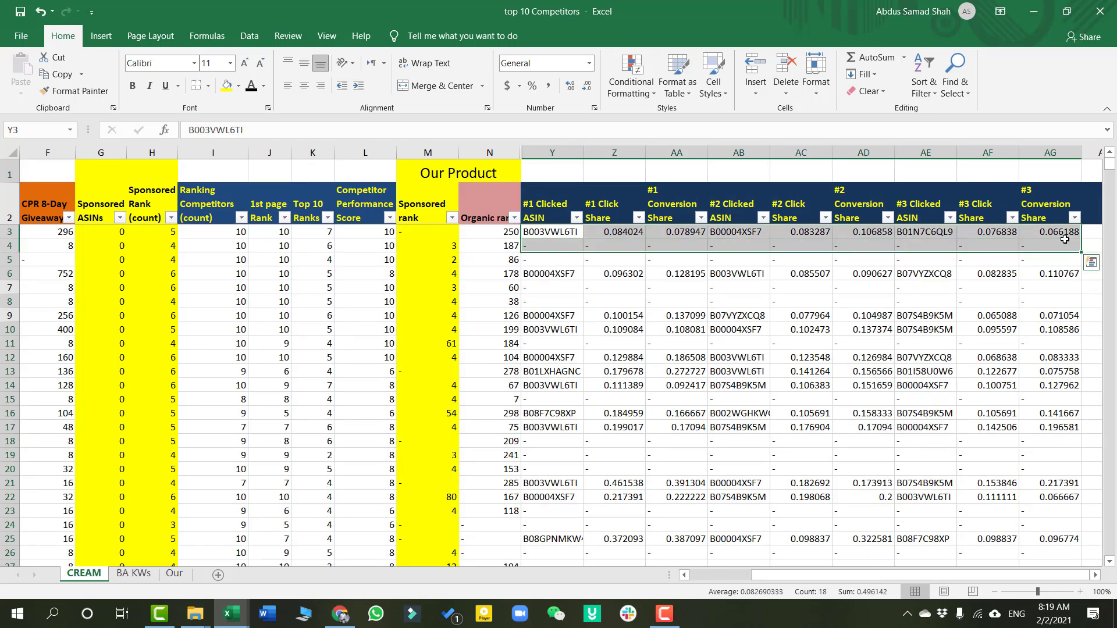
{"action": "key", "text": "ctrl+shift+Down"}
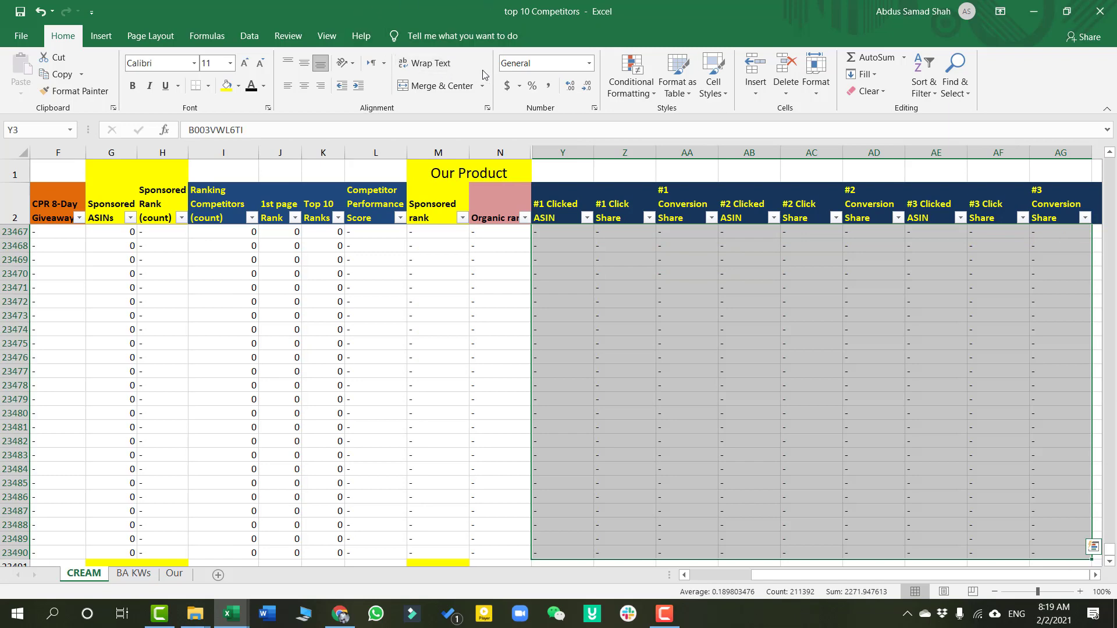
{"action": "left_click", "coordinate": [531, 86]}
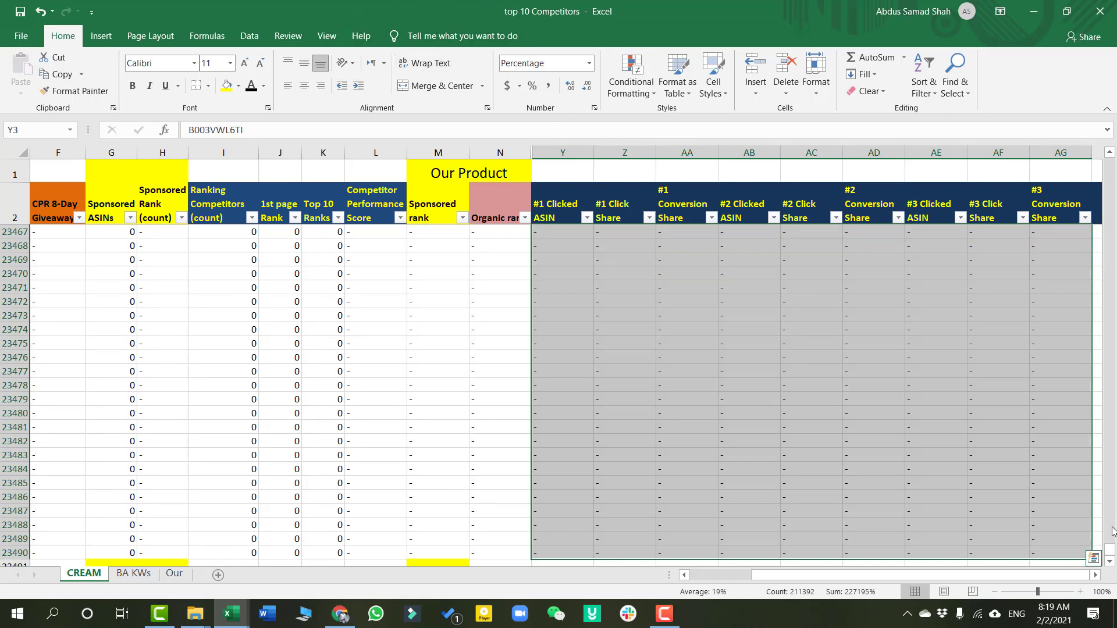
{"action": "left_click_drag", "start_coordinate": [1107, 556], "coordinate": [1110, 156]}
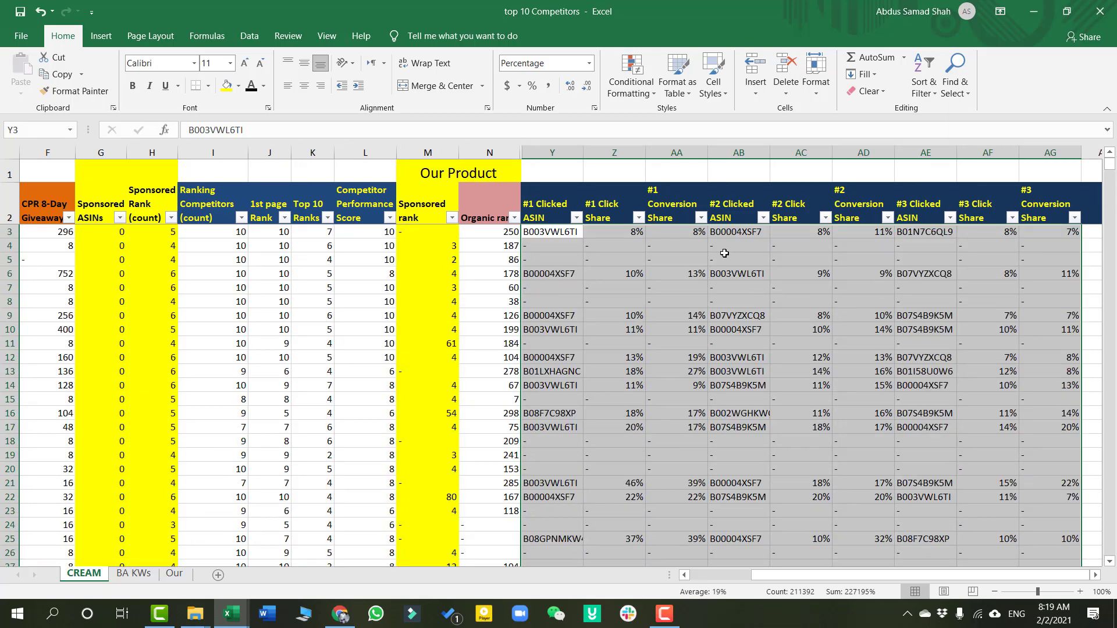
{"action": "left_click", "coordinate": [569, 86]}
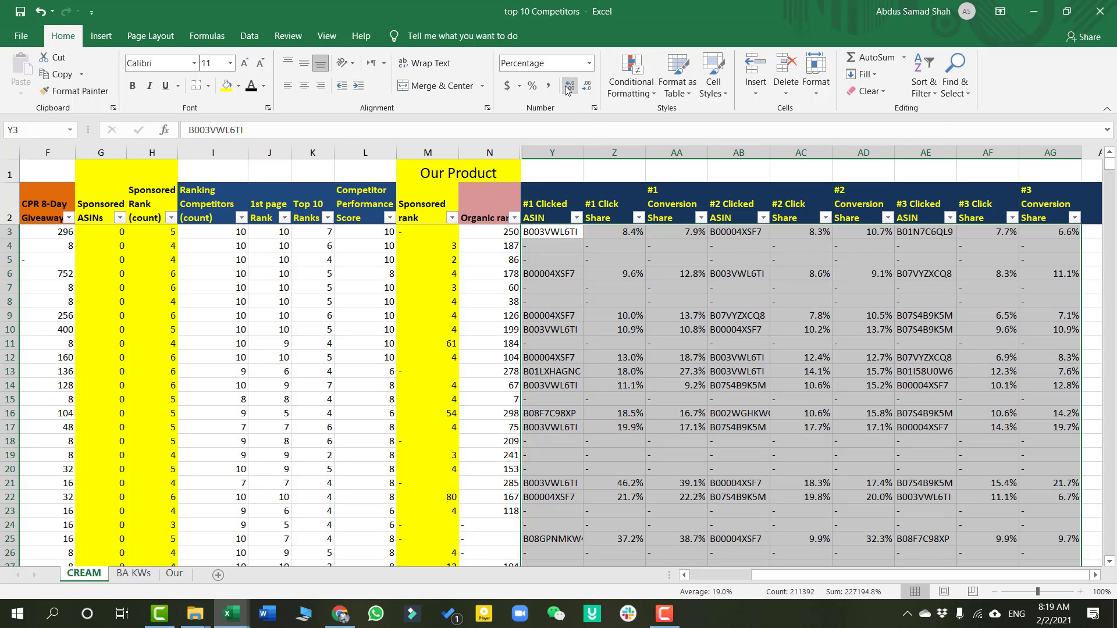
{"action": "left_click", "coordinate": [569, 86]}
{"action": "left_click", "coordinate": [631, 304]}
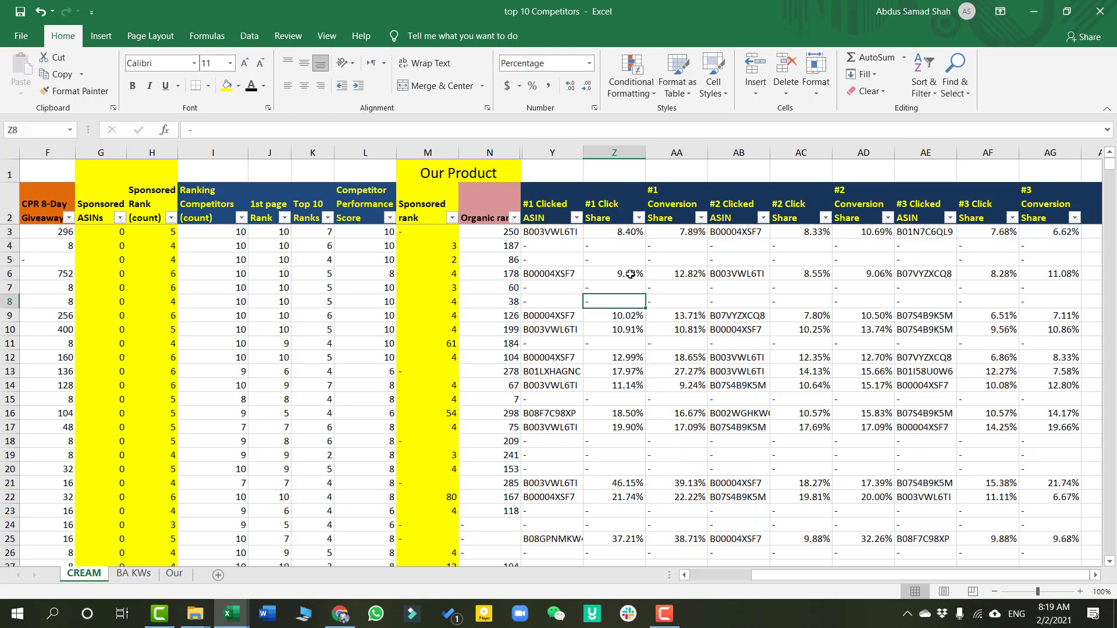
Filter the #1 Clicked ASIN column to exclude the hyphen (-) entries
{"action": "left_click", "coordinate": [576, 218]}
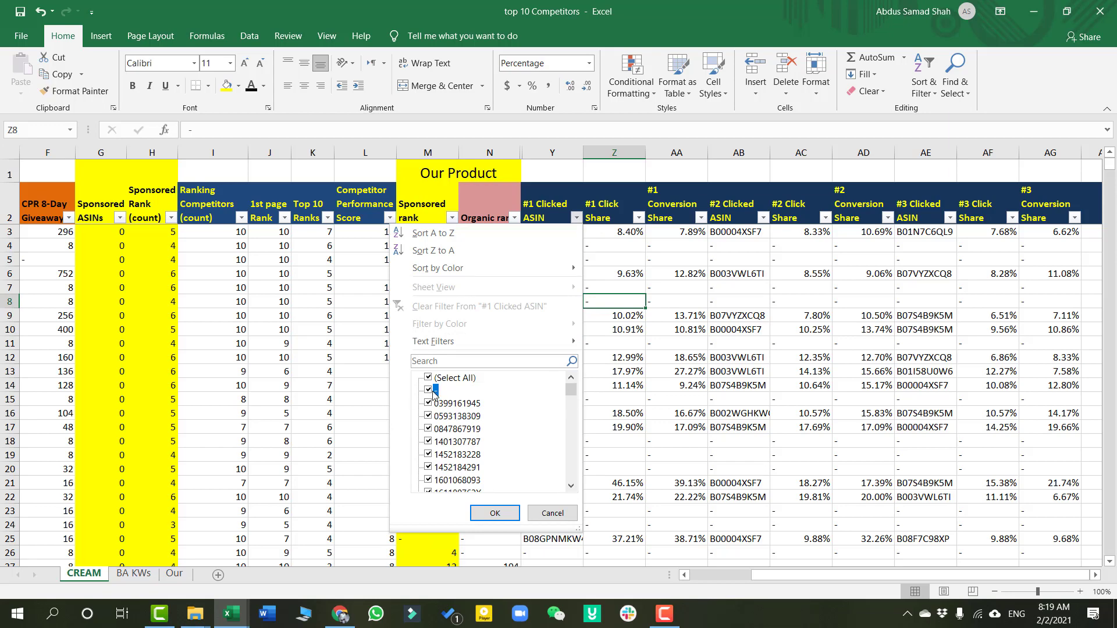
{"action": "left_click", "coordinate": [478, 514]}
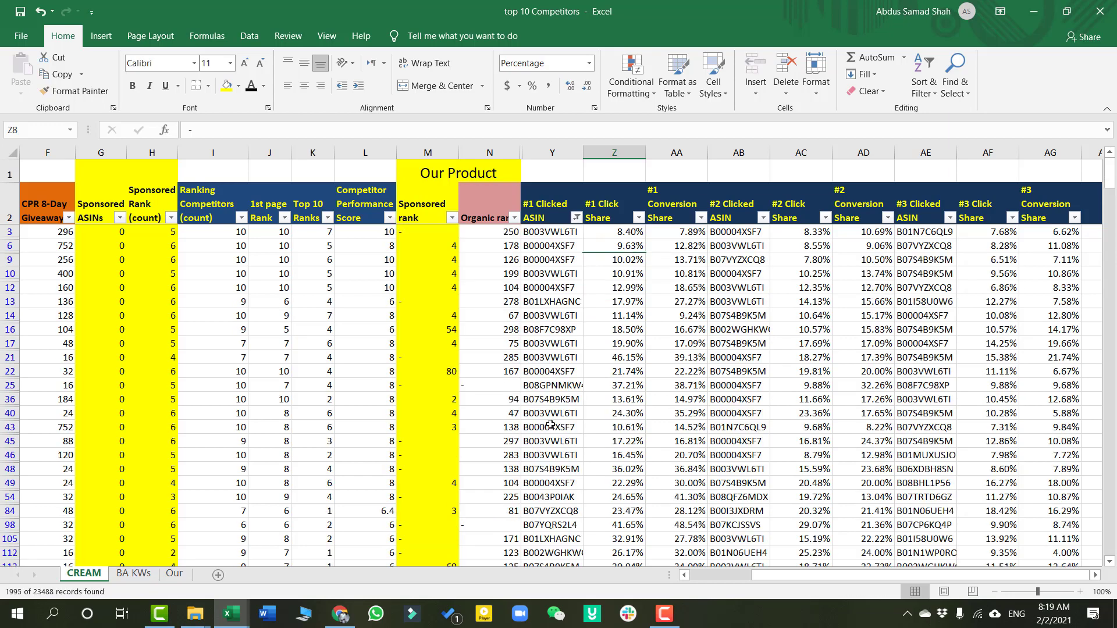
{"action": "left_click", "coordinate": [562, 371]}
Examine the filtered keyword phrases together with their #1 clicked ASIN, click share and conversion share
{"action": "left_click_drag", "start_coordinate": [755, 579], "coordinate": [680, 580]}
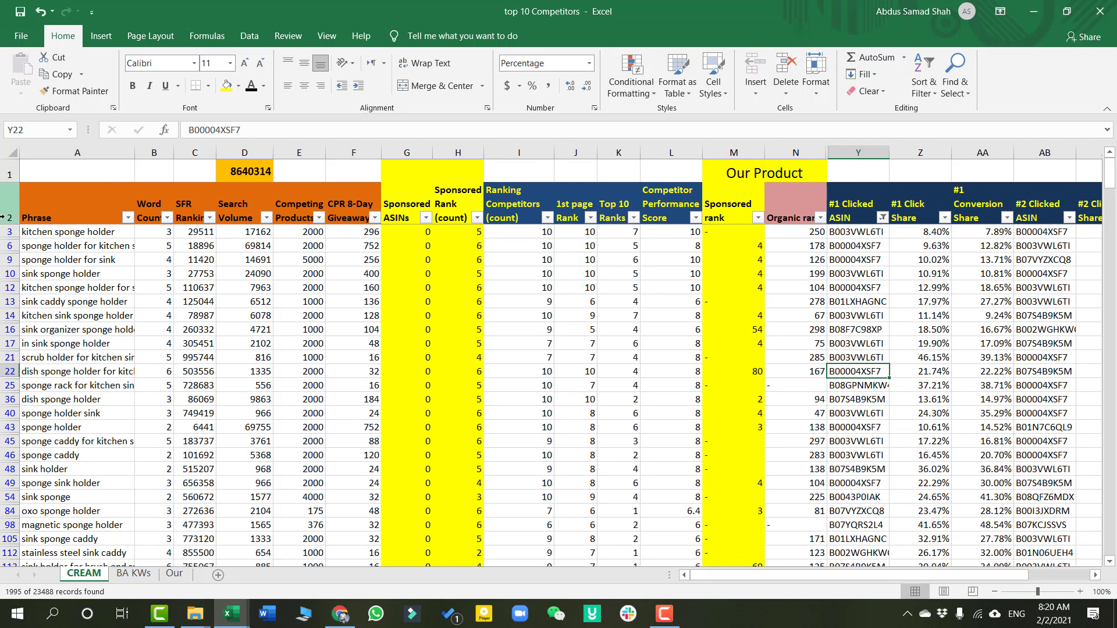
{"action": "left_click_drag", "start_coordinate": [16, 236], "coordinate": [10, 413]}
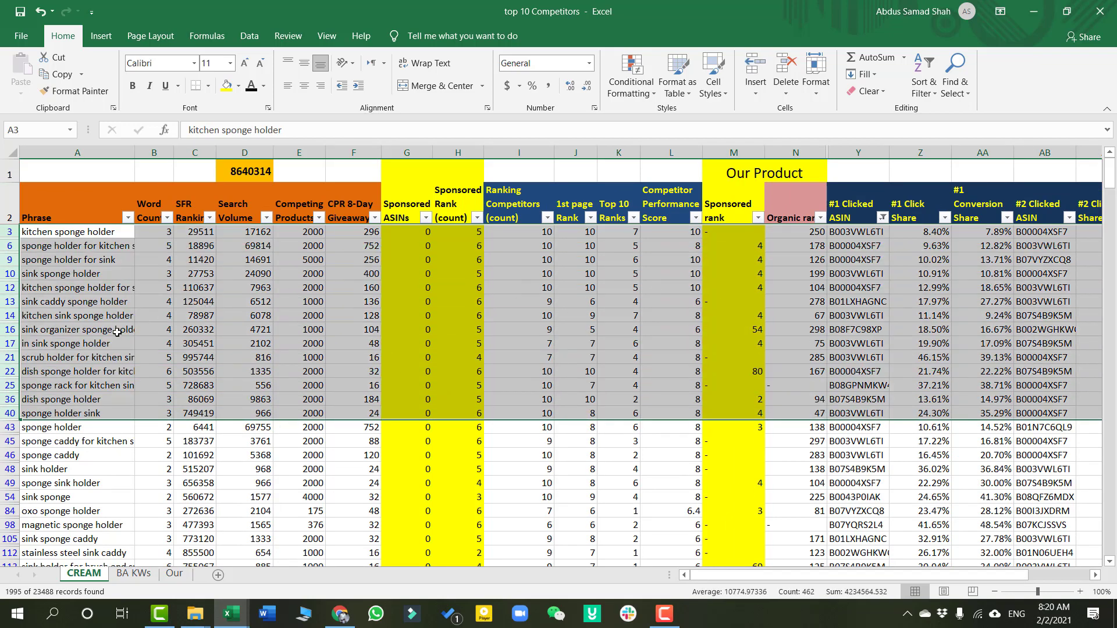
{"action": "left_click", "coordinate": [868, 256]}
{"action": "left_click", "coordinate": [879, 233]}
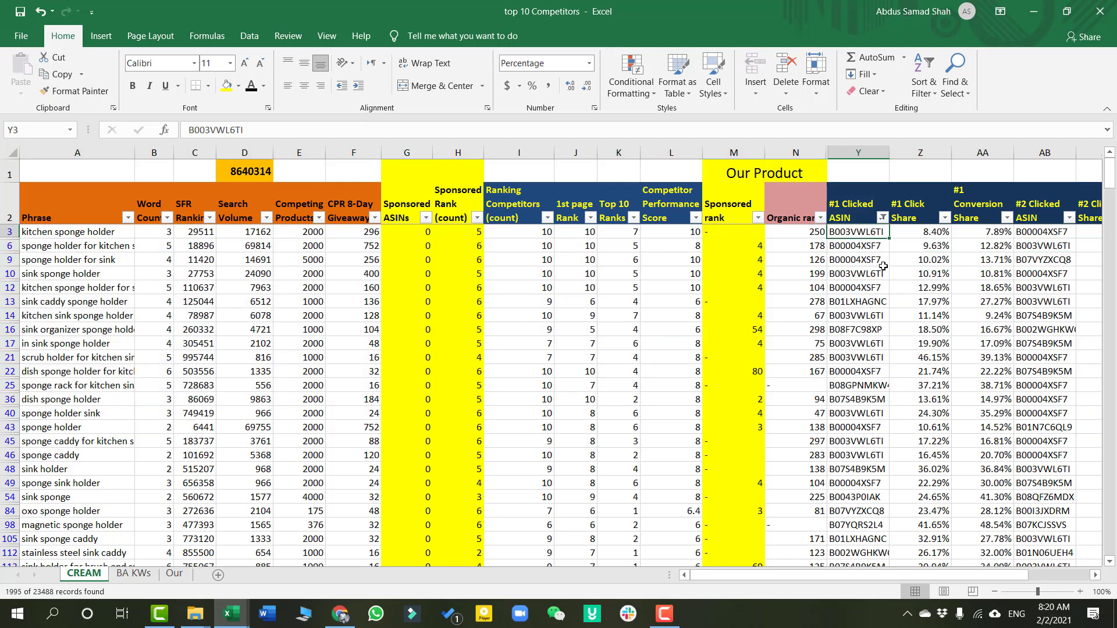
{"action": "key", "text": "Right"}
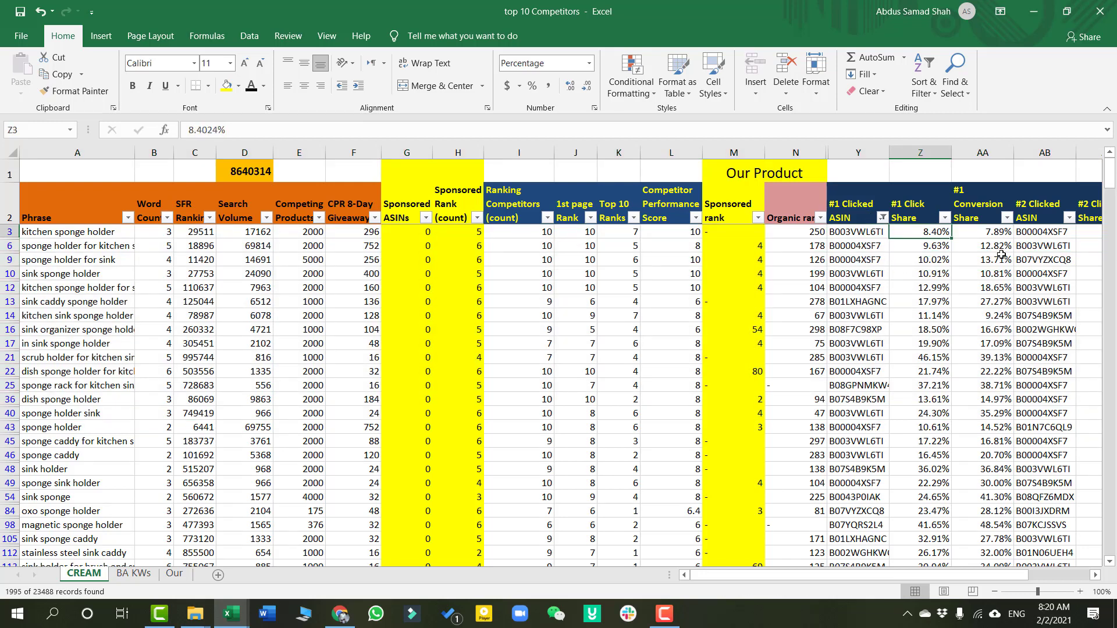
{"action": "left_click", "coordinate": [989, 230]}
{"action": "left_click_drag", "start_coordinate": [954, 575], "coordinate": [1013, 455]}
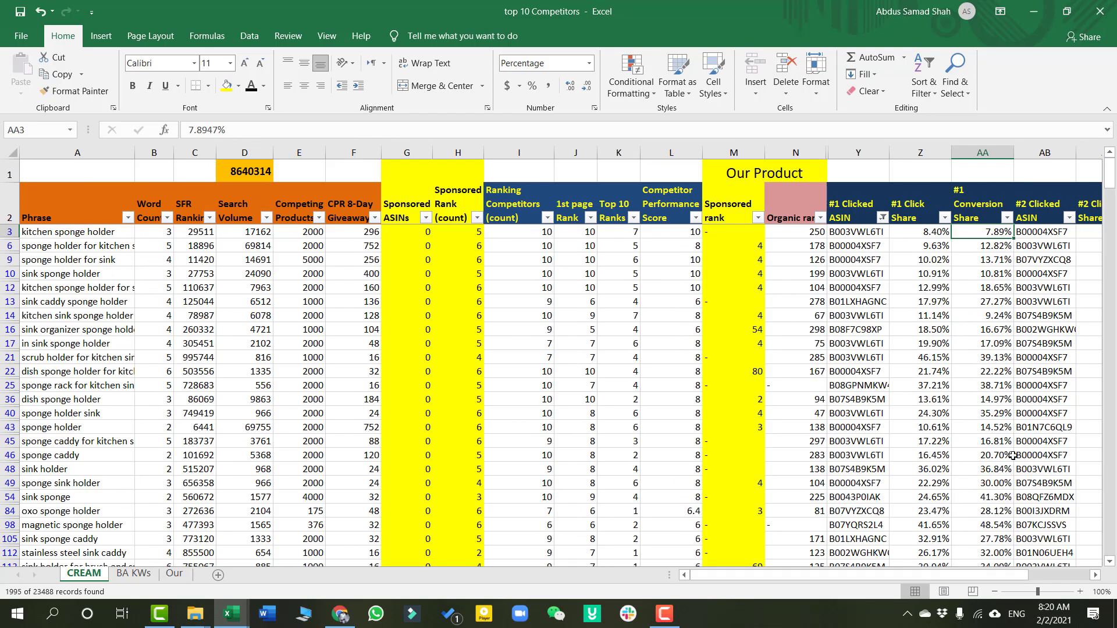
{"action": "left_click", "coordinate": [881, 283]}
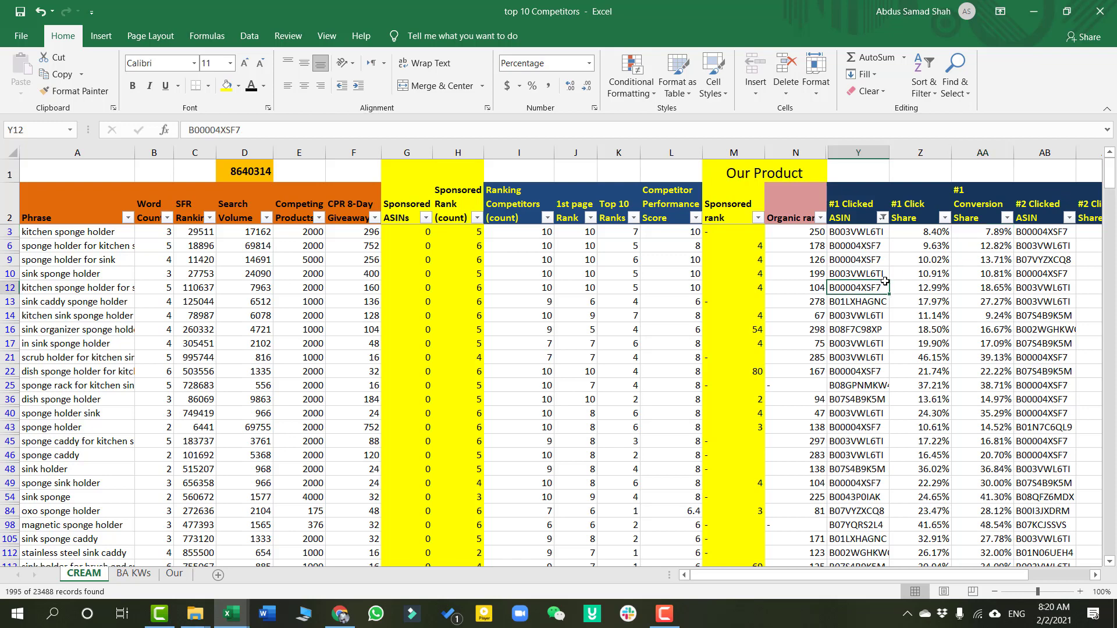
{"action": "scroll", "coordinate": [881, 281], "scroll_direction": "down", "scroll_amount": 3}
{"action": "scroll", "coordinate": [881, 281], "scroll_direction": "up", "scroll_amount": 3}
Filter the Competitor Performance Score column to values greater than or equal to 4
{"action": "left_click", "coordinate": [695, 219]}
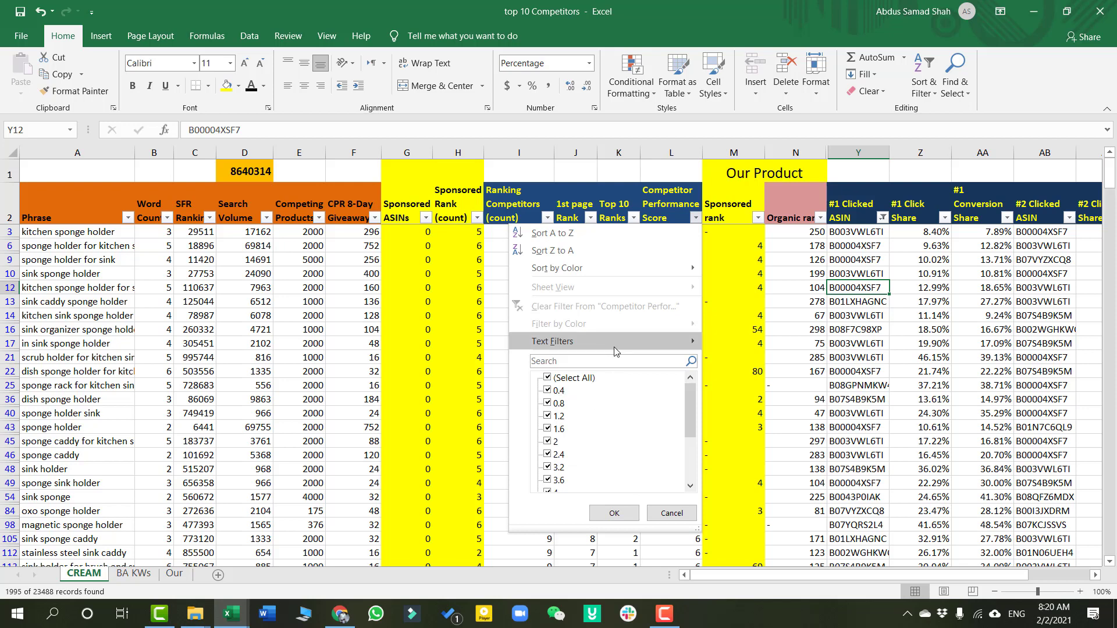
{"action": "mouse_move", "coordinate": [640, 341]}
{"action": "left_click", "coordinate": [728, 451]}
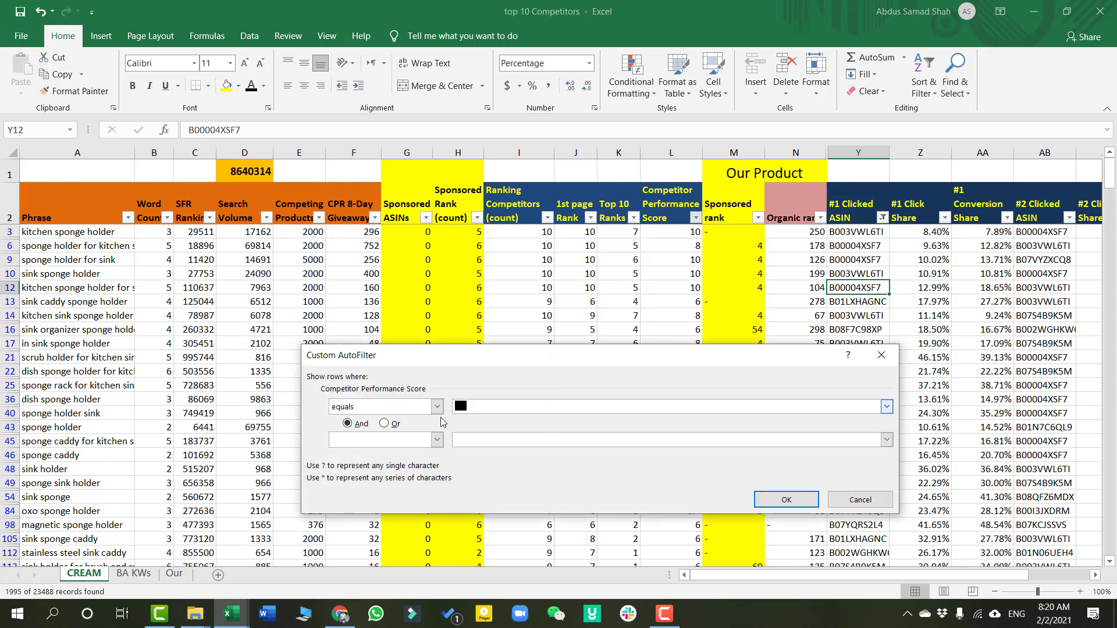
{"action": "left_click", "coordinate": [437, 408]}
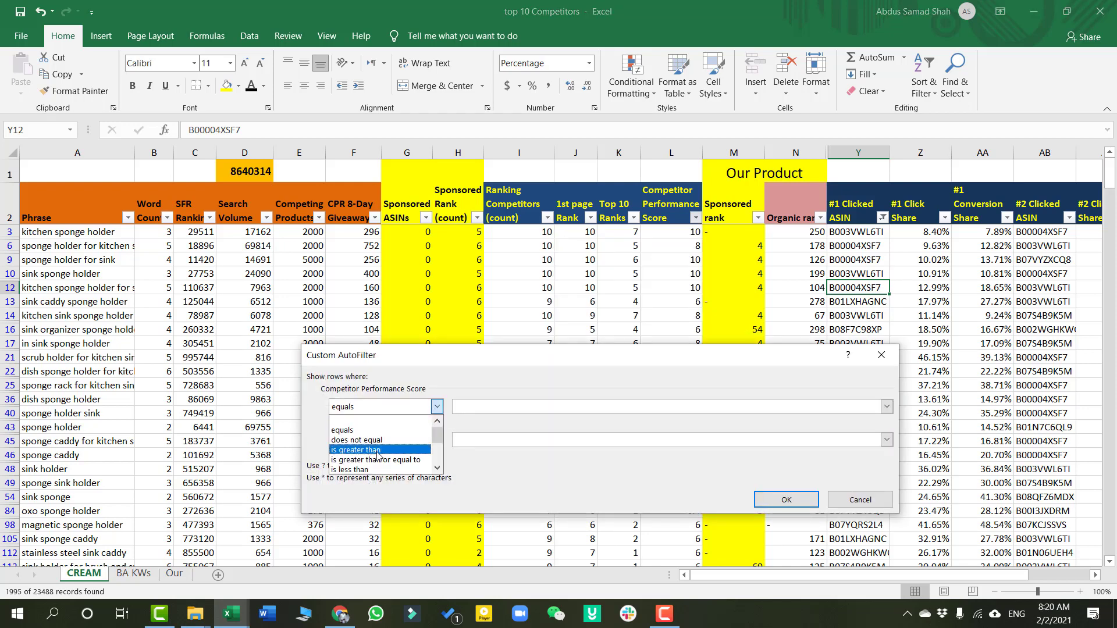
{"action": "left_click", "coordinate": [377, 460]}
{"action": "left_click", "coordinate": [513, 408]}
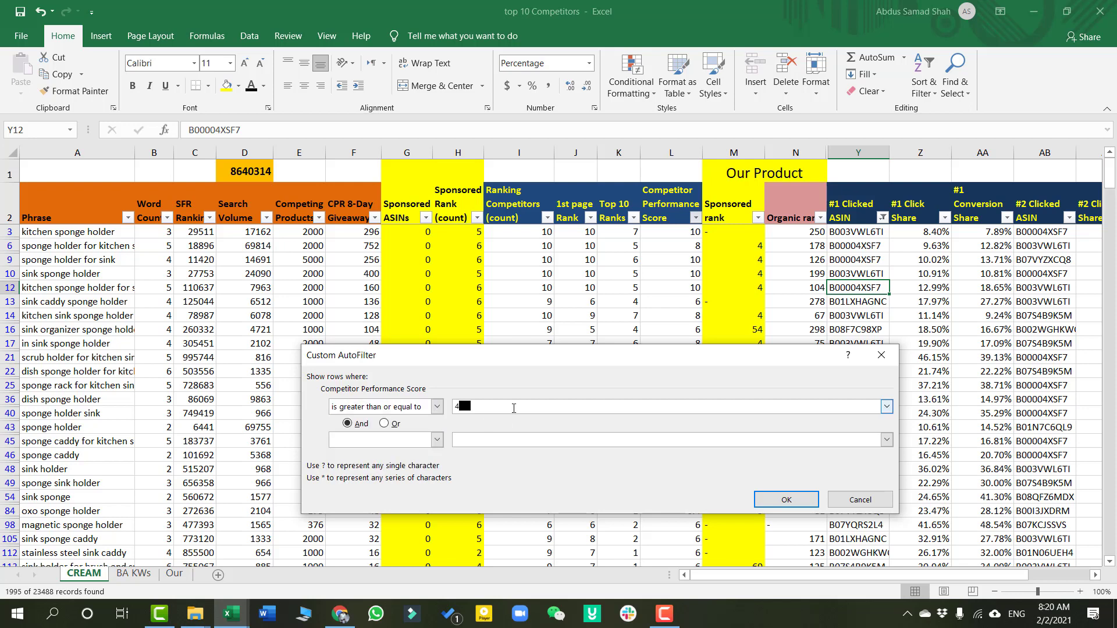
{"action": "left_click", "coordinate": [786, 500]}
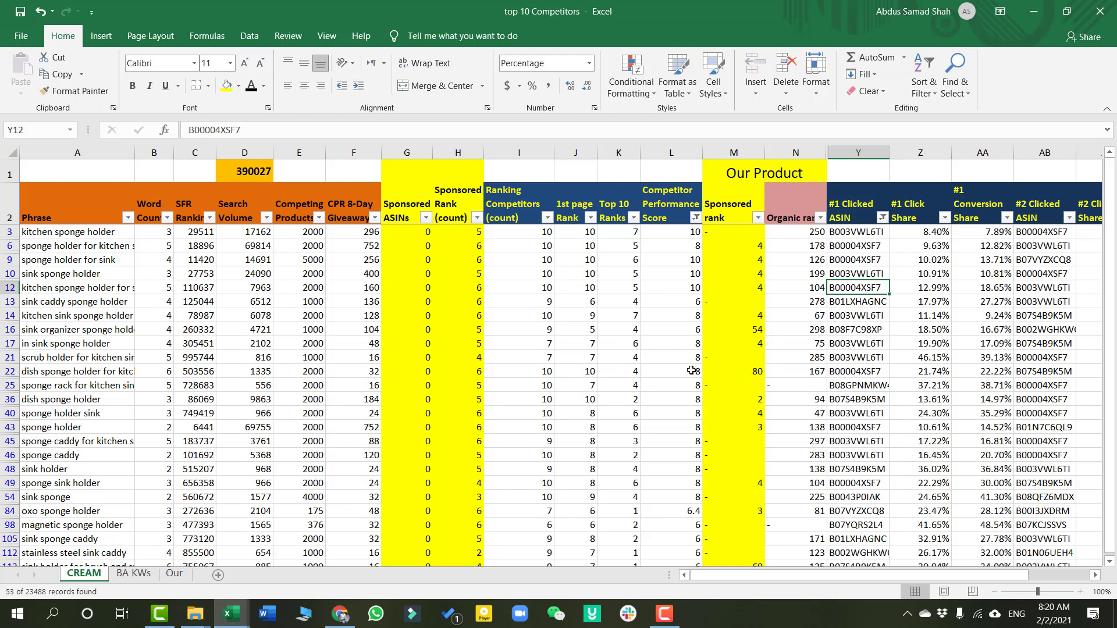
Compare our product's organic ranks with the competitor performance score, ranking competitors, first page rank and top 10 columns for the filtered keywords
{"action": "left_click", "coordinate": [805, 272]}
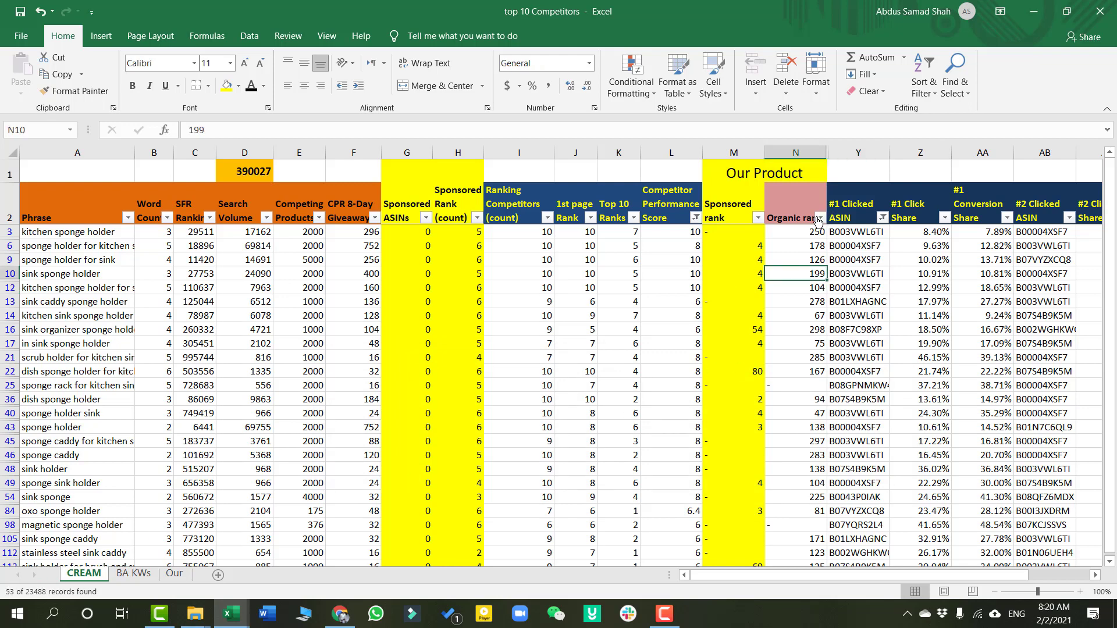
{"action": "left_click_drag", "start_coordinate": [812, 231], "coordinate": [809, 512]}
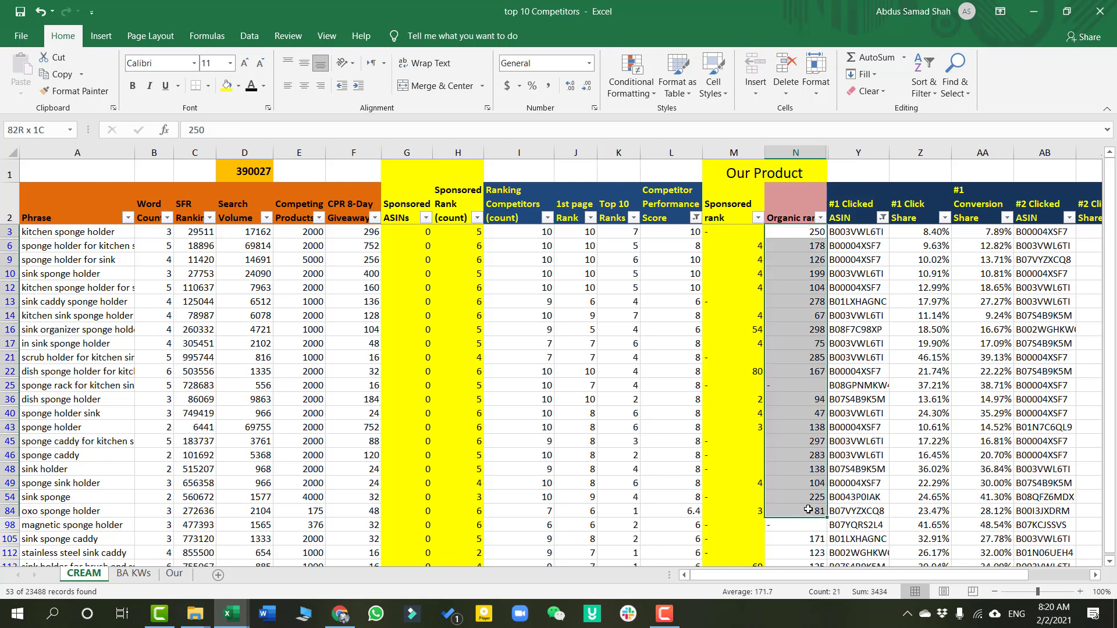
{"action": "left_click_drag", "start_coordinate": [674, 230], "coordinate": [711, 506]}
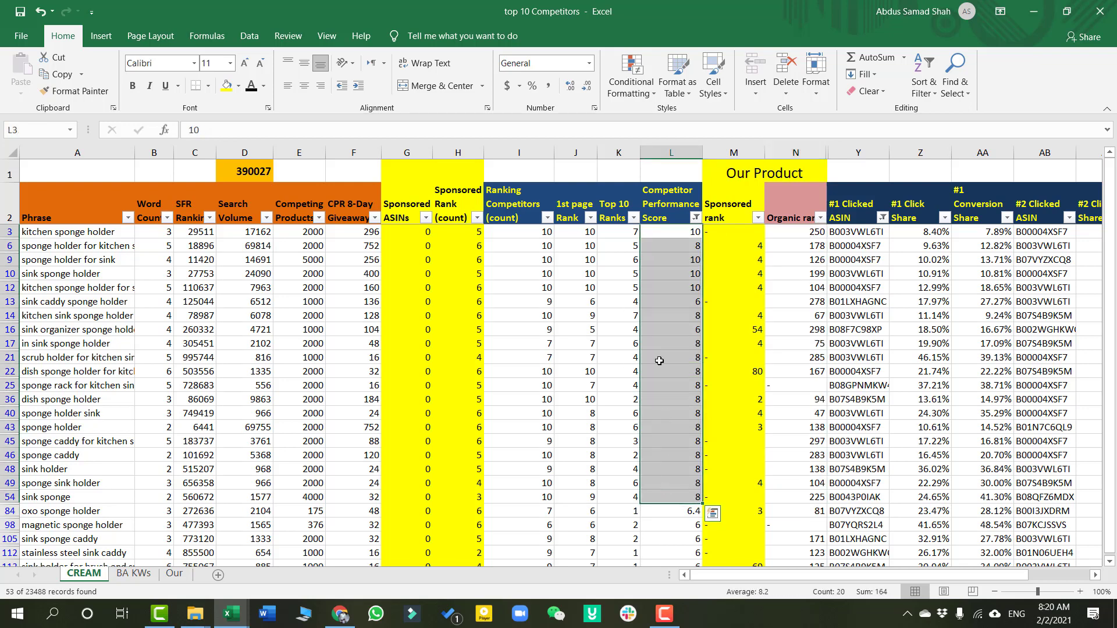
{"action": "left_click_drag", "start_coordinate": [533, 232], "coordinate": [538, 567]}
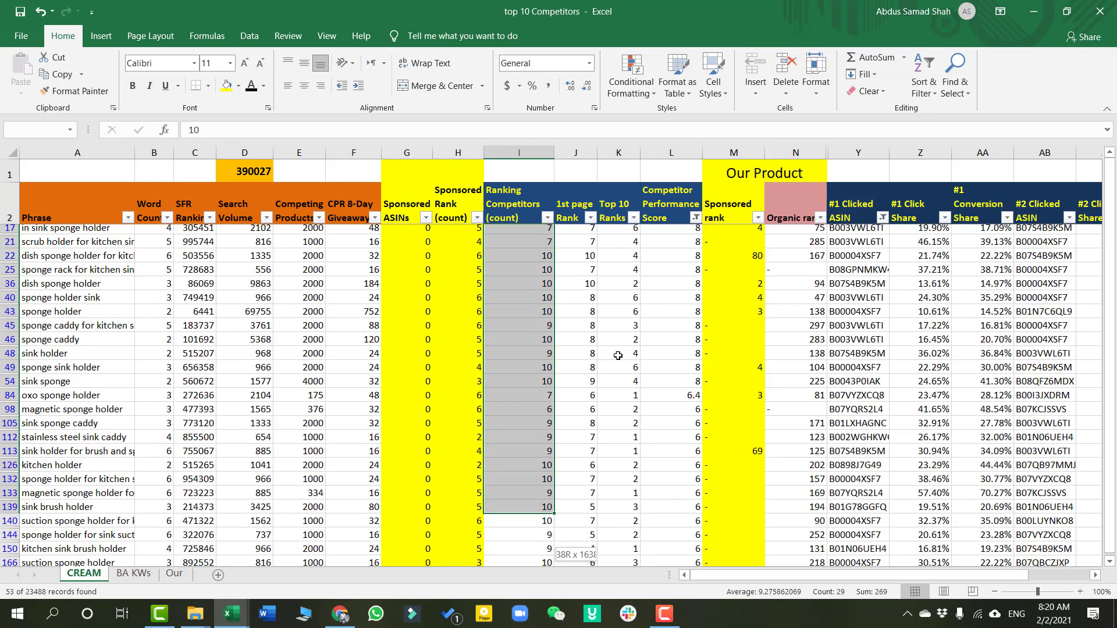
{"action": "scroll", "coordinate": [611, 333], "scroll_direction": "up", "scroll_amount": 7}
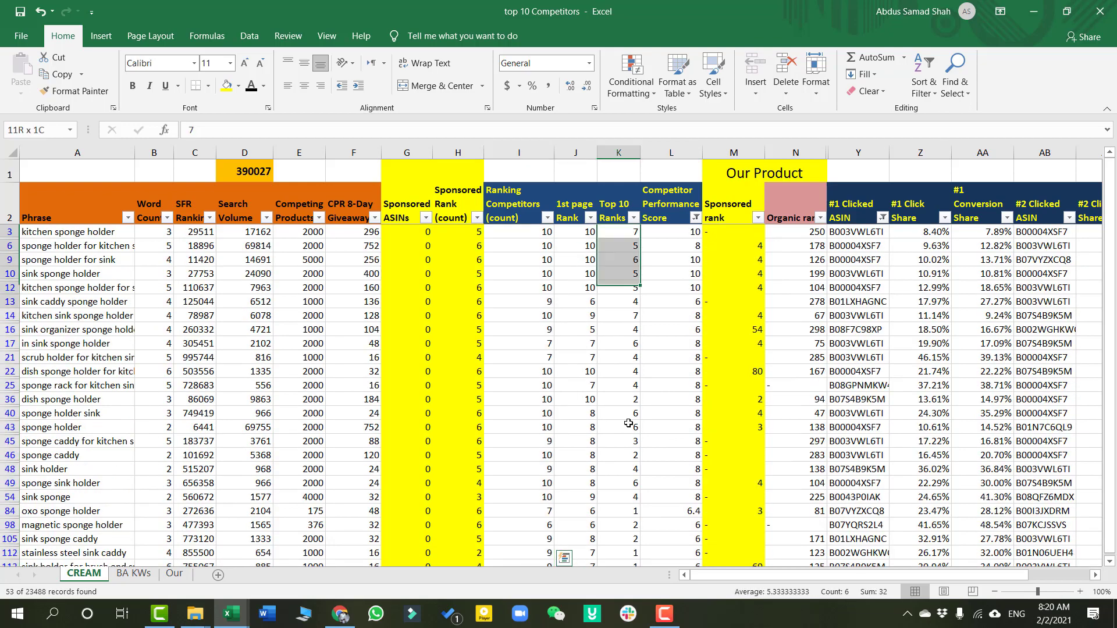
{"action": "scroll", "coordinate": [611, 349], "scroll_direction": "down", "scroll_amount": 2}
{"action": "left_click_drag", "start_coordinate": [576, 231], "coordinate": [576, 245]}
{"action": "left_click_drag", "start_coordinate": [582, 453], "coordinate": [611, 555]}
{"action": "scroll", "coordinate": [597, 399], "scroll_direction": "up", "scroll_amount": 4}
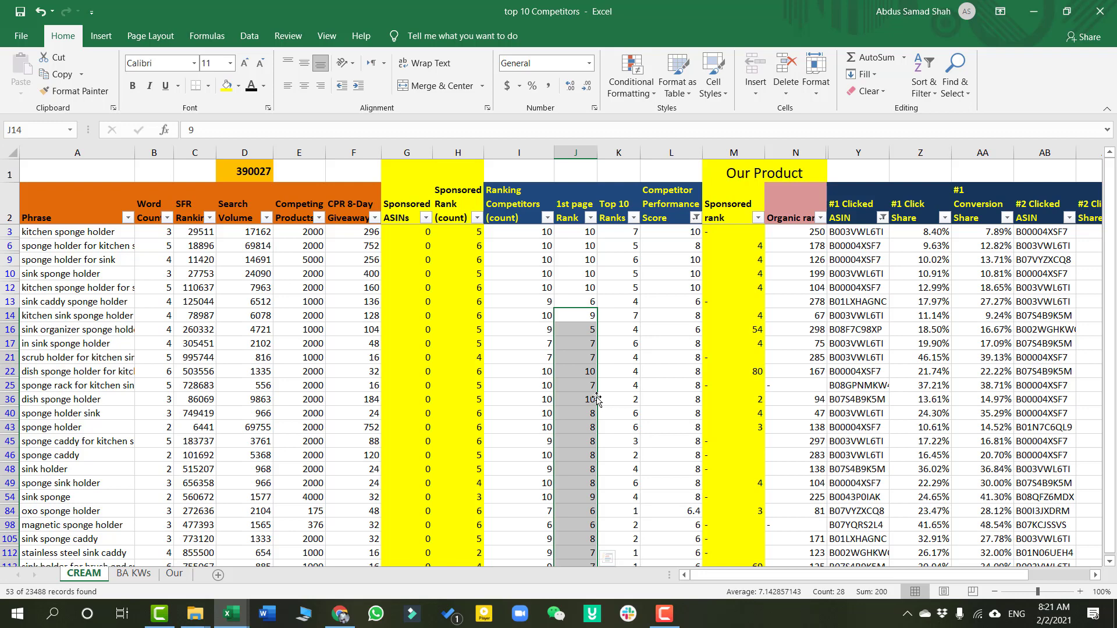
{"action": "left_click", "coordinate": [701, 343]}
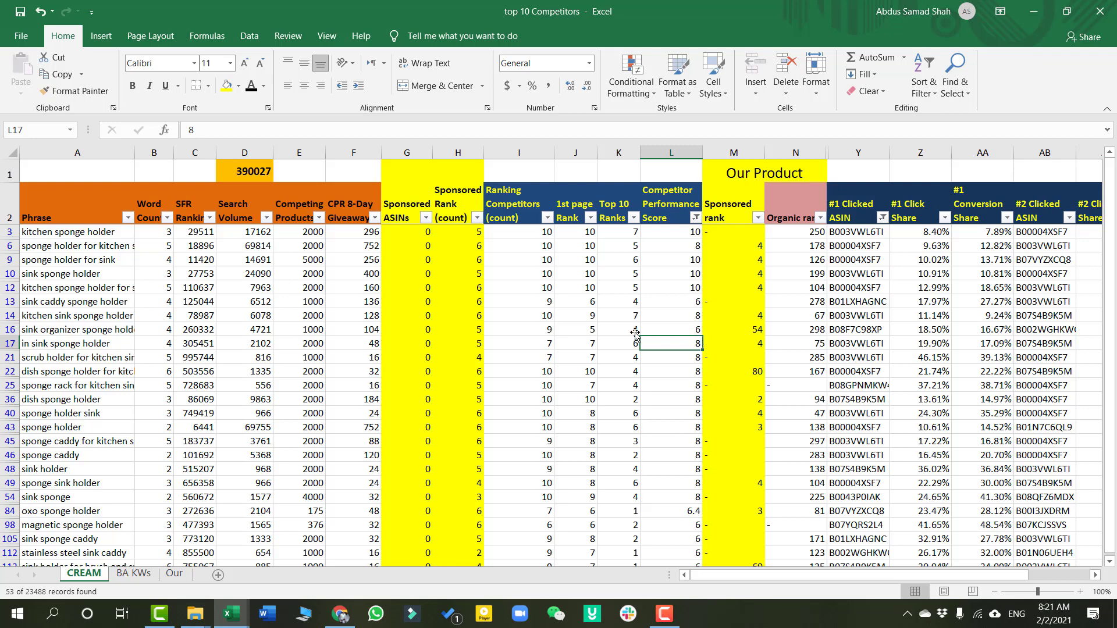
{"action": "left_click", "coordinate": [225, 330]}
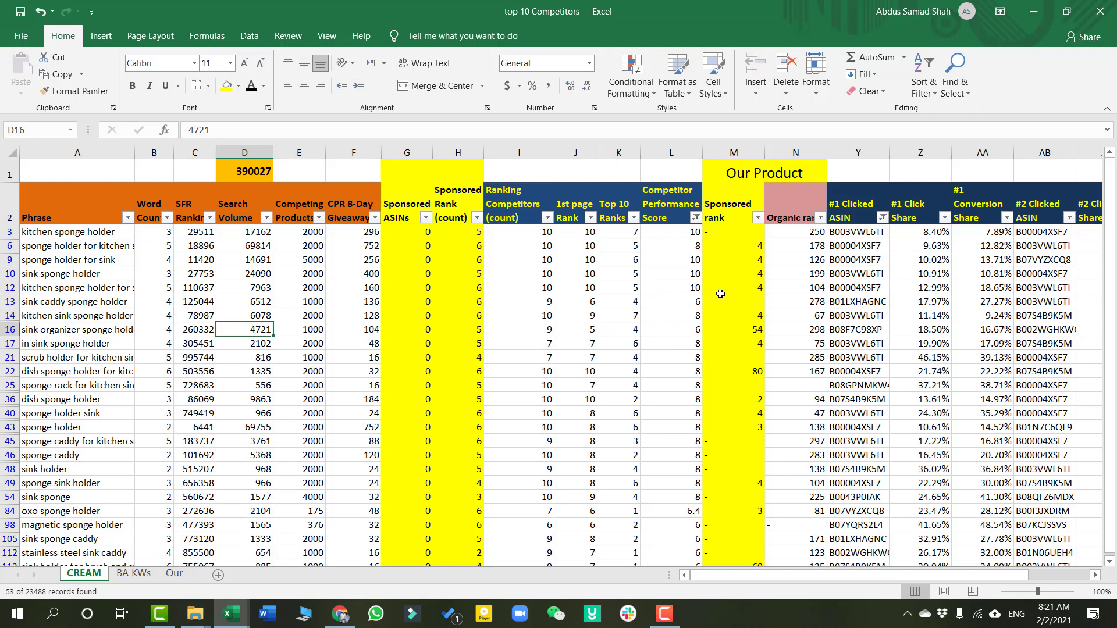